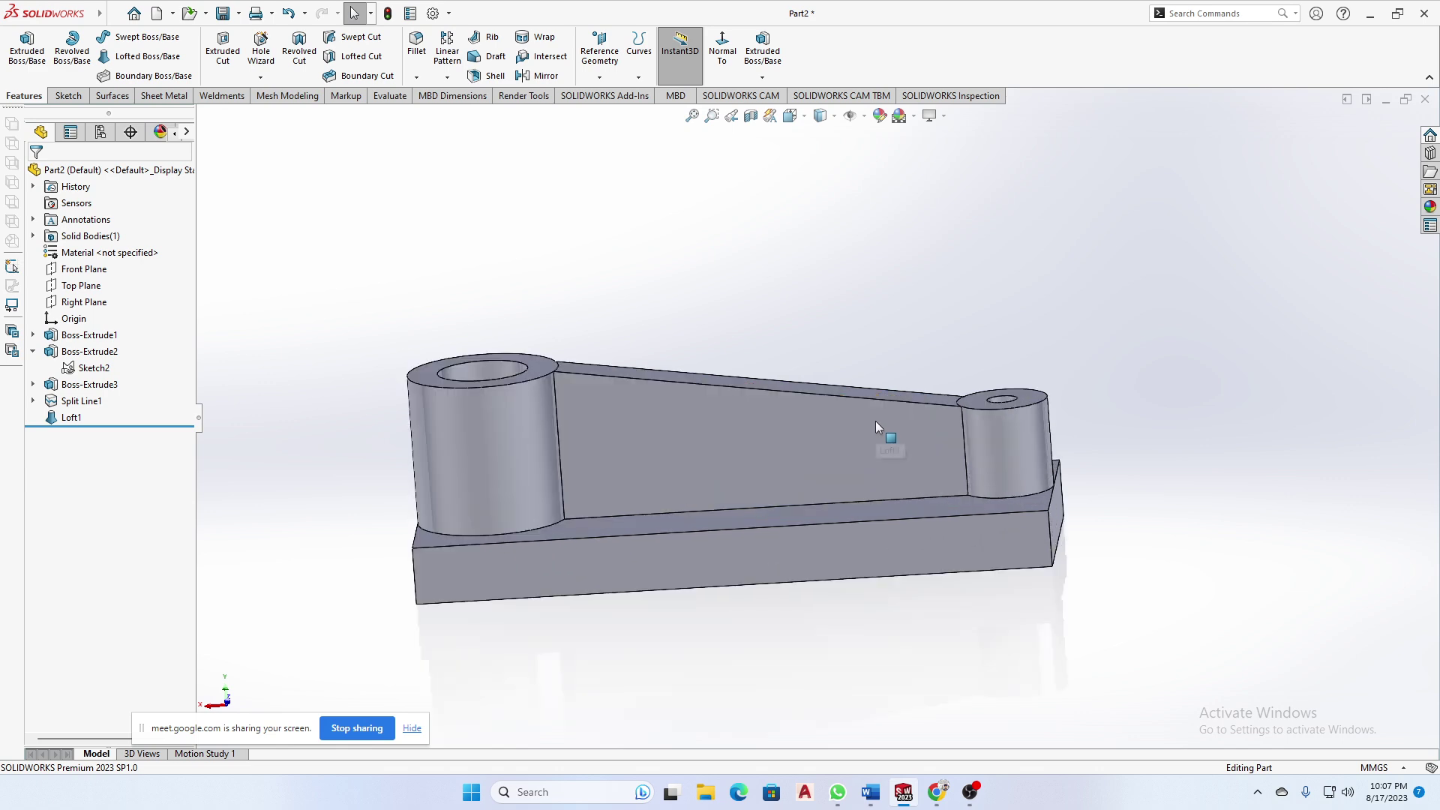
- Examine the existing bracket from several angles, including the base plate, both hollow bosses, the tapered web and the underside
{"action": "middle_click_drag", "start_coordinate": [875, 421], "coordinate": [887, 490]}
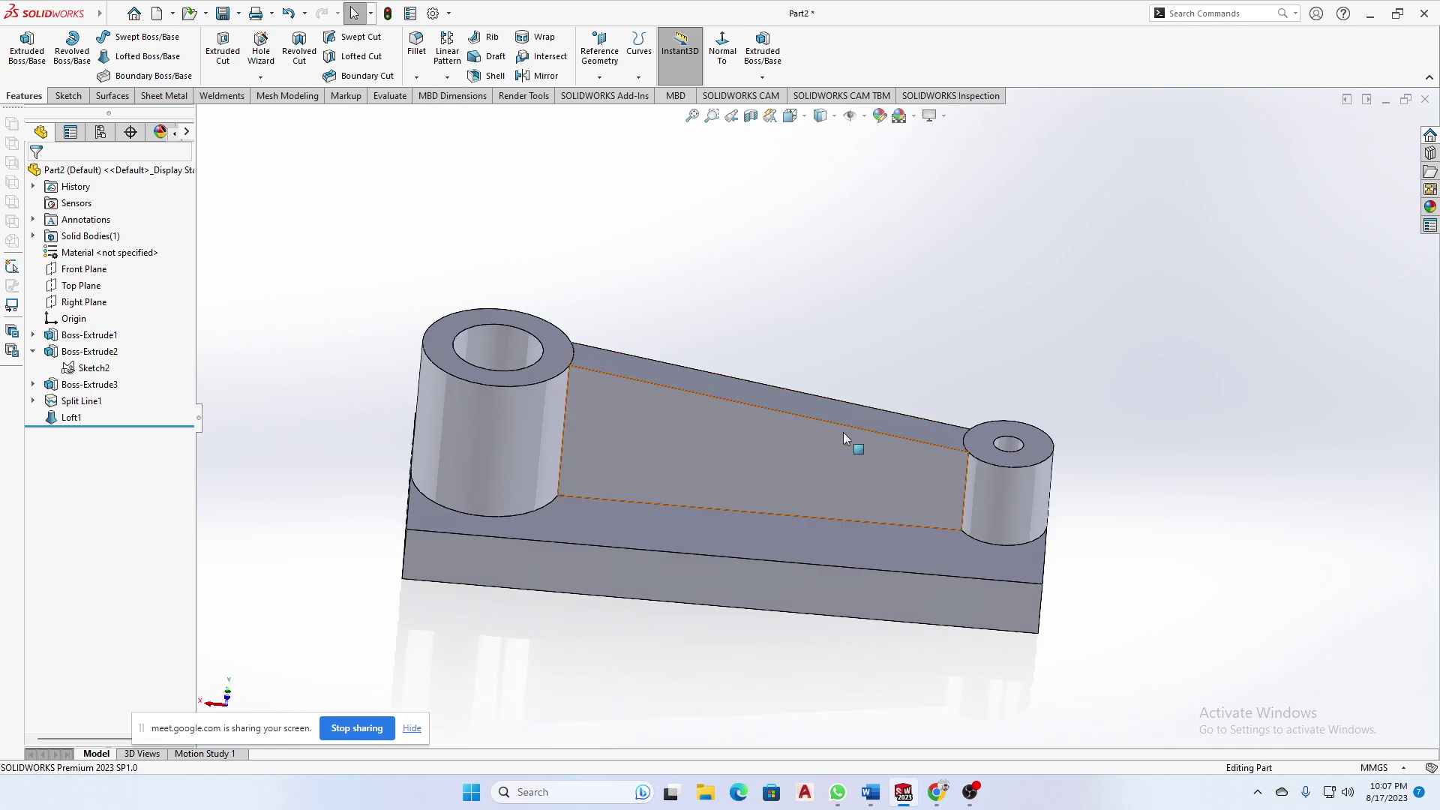
{"action": "middle_click_drag", "start_coordinate": [843, 432], "coordinate": [780, 485]}
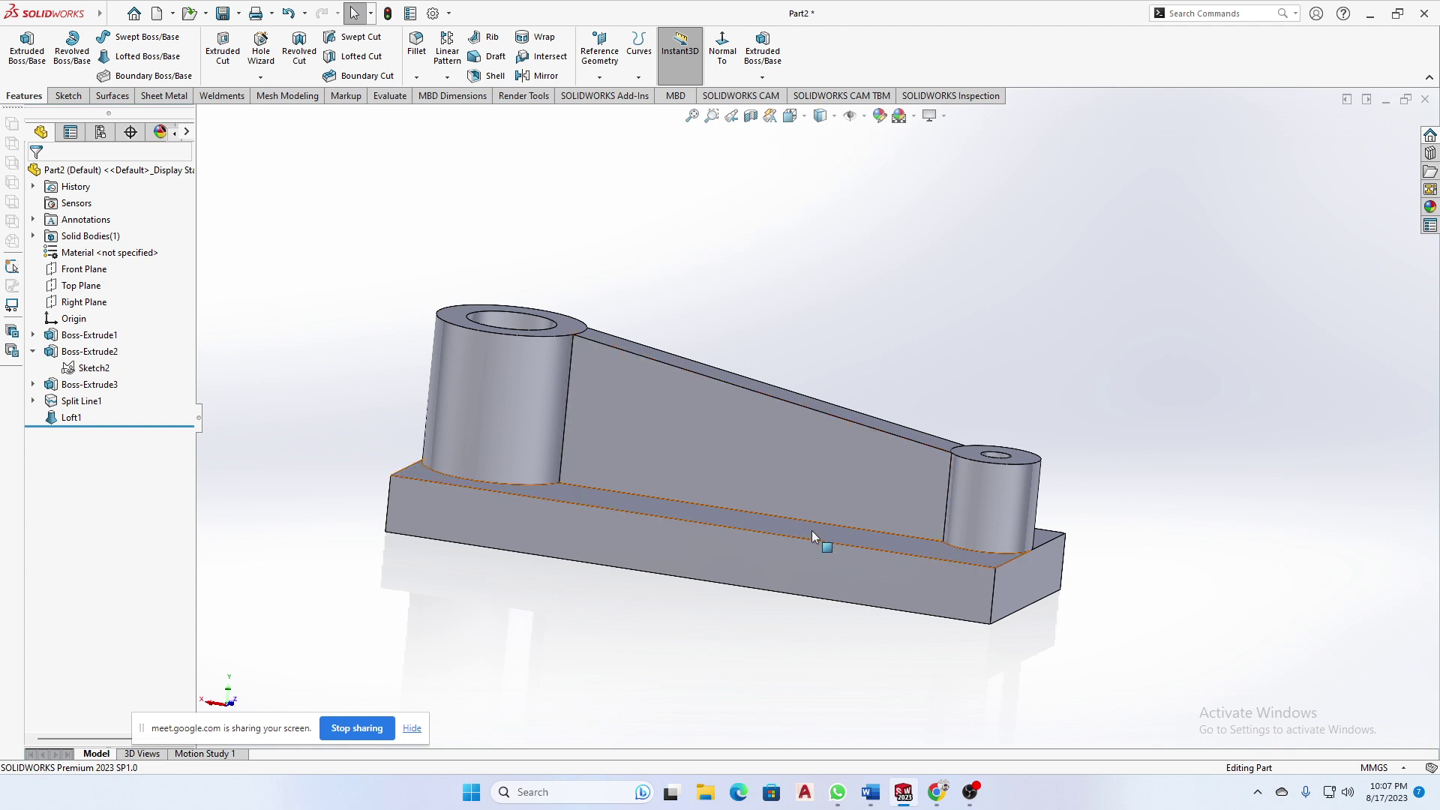
{"action": "middle_click_drag", "start_coordinate": [830, 635], "coordinate": [866, 641]}
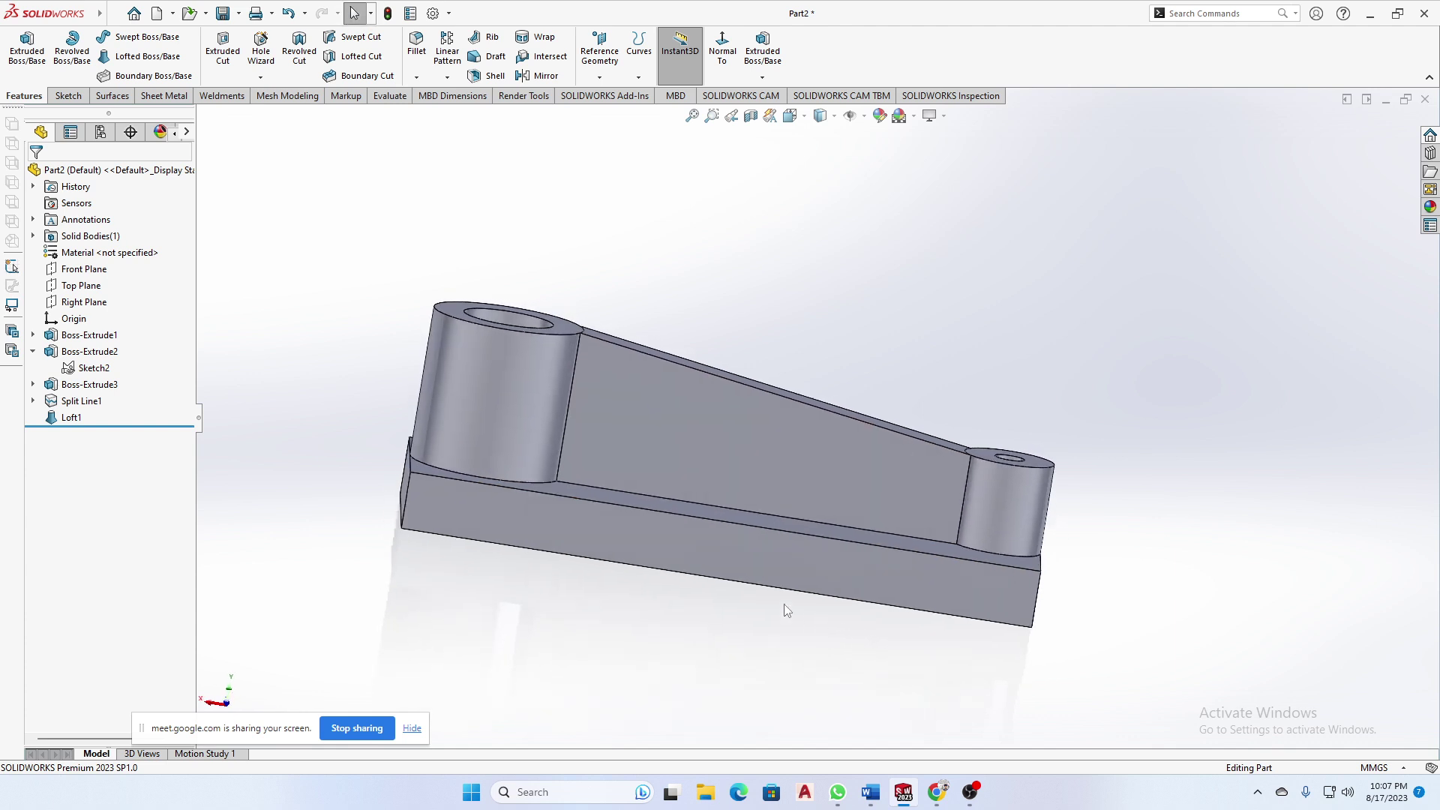
{"action": "middle_click_drag", "start_coordinate": [820, 411], "coordinate": [640, 404]}
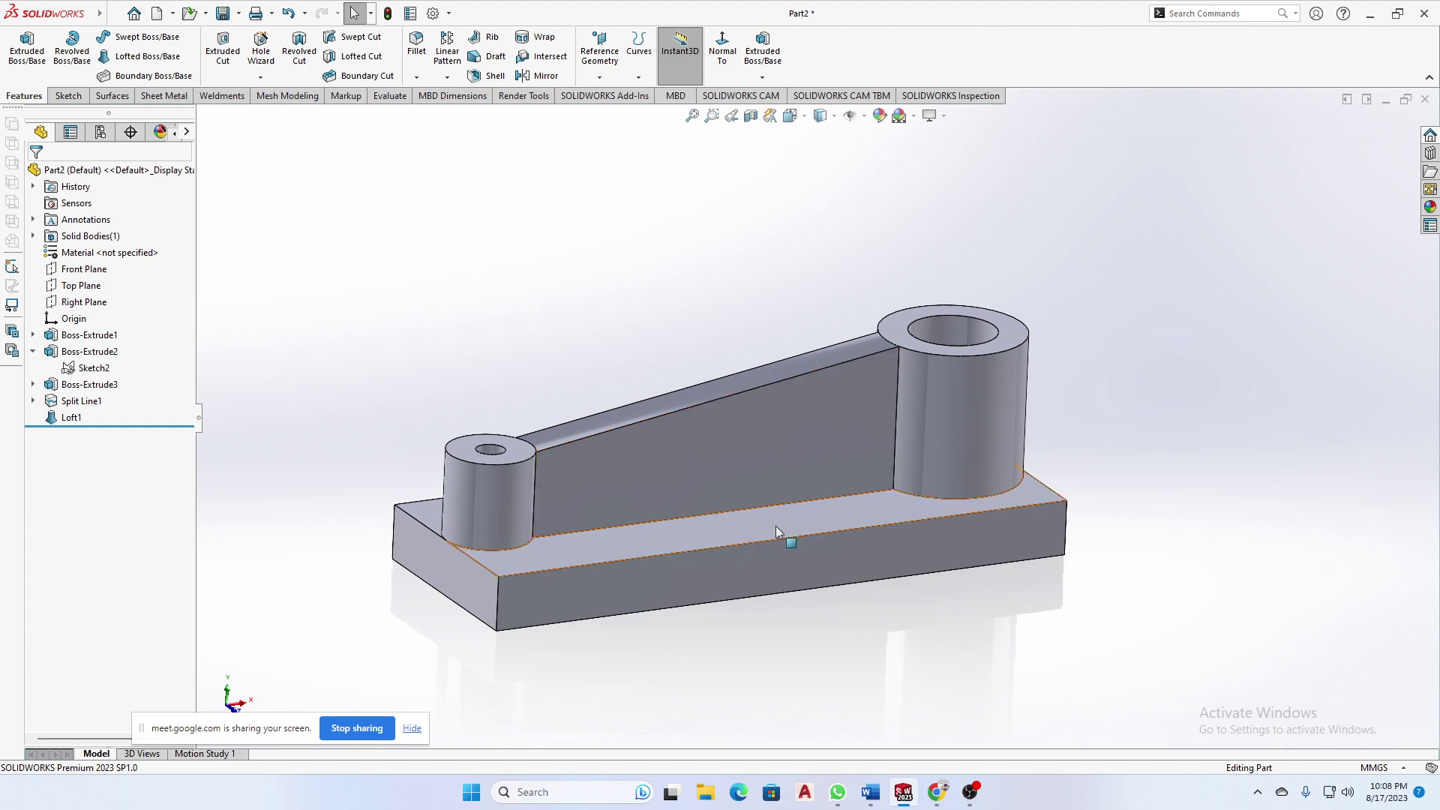
{"action": "middle_click_drag", "start_coordinate": [916, 385], "coordinate": [906, 299]}
{"action": "scroll", "coordinate": [862, 448], "scroll_direction": "down", "scroll_amount": 5}
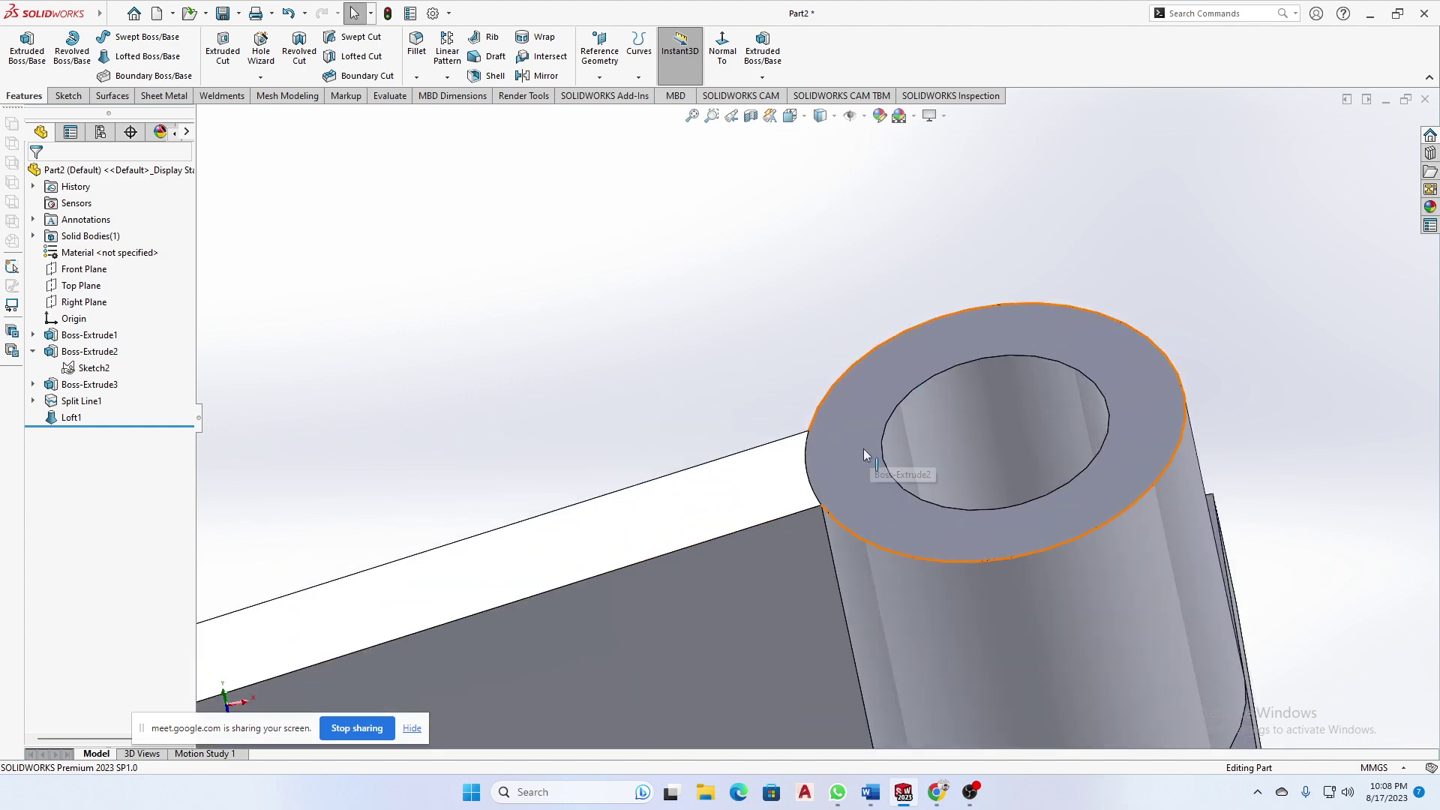
{"action": "scroll", "coordinate": [863, 451], "scroll_direction": "up", "scroll_amount": 8}
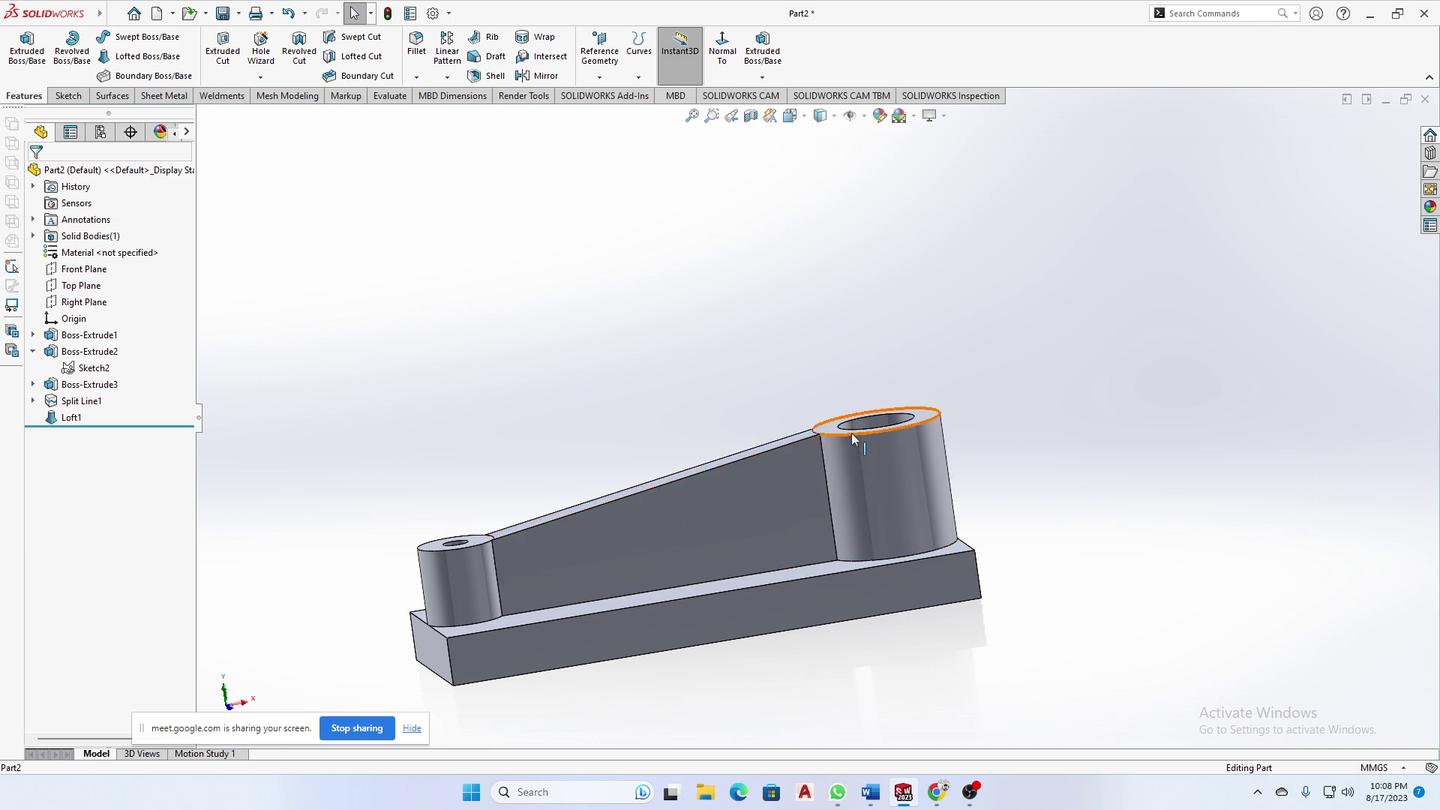
{"action": "scroll", "coordinate": [823, 457], "scroll_direction": "down", "scroll_amount": 5}
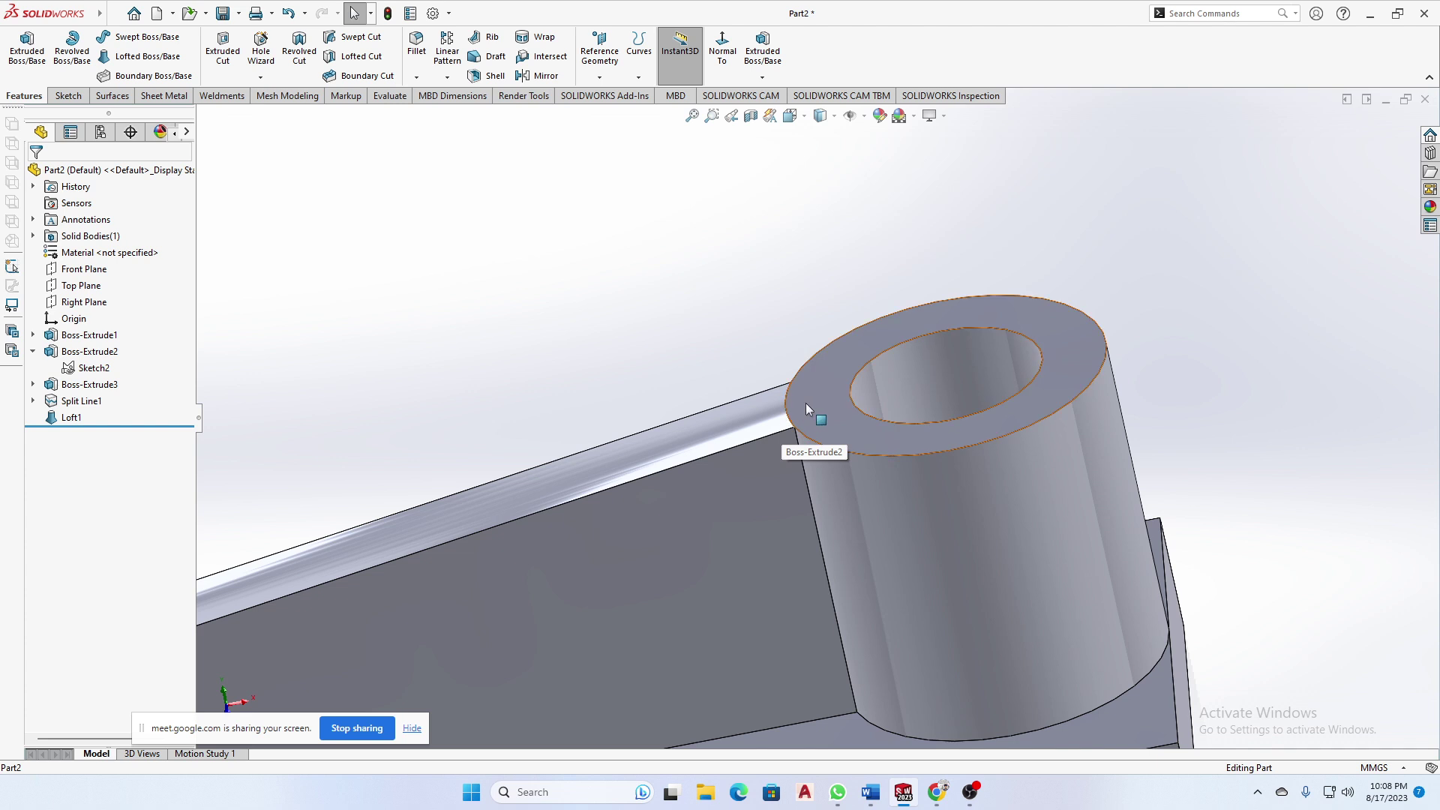
{"action": "scroll", "coordinate": [811, 414], "scroll_direction": "up", "scroll_amount": 3}
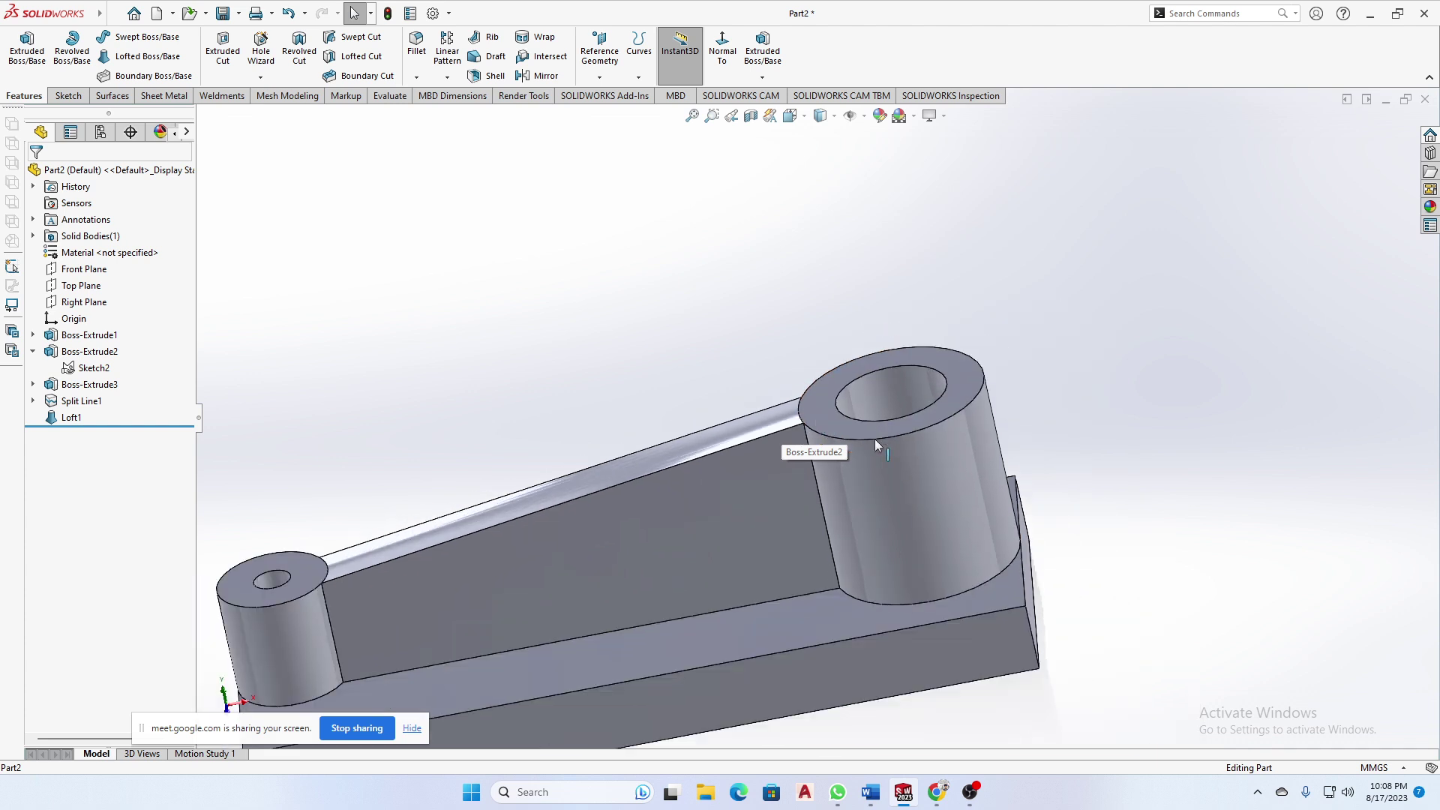
{"action": "scroll", "coordinate": [874, 438], "scroll_direction": "up", "scroll_amount": 3}
{"action": "middle_click_drag", "start_coordinate": [856, 528], "coordinate": [681, 405]}
{"action": "scroll", "coordinate": [803, 430], "scroll_direction": "down", "scroll_amount": 3}
{"action": "scroll", "coordinate": [799, 437], "scroll_direction": "up", "scroll_amount": 3}
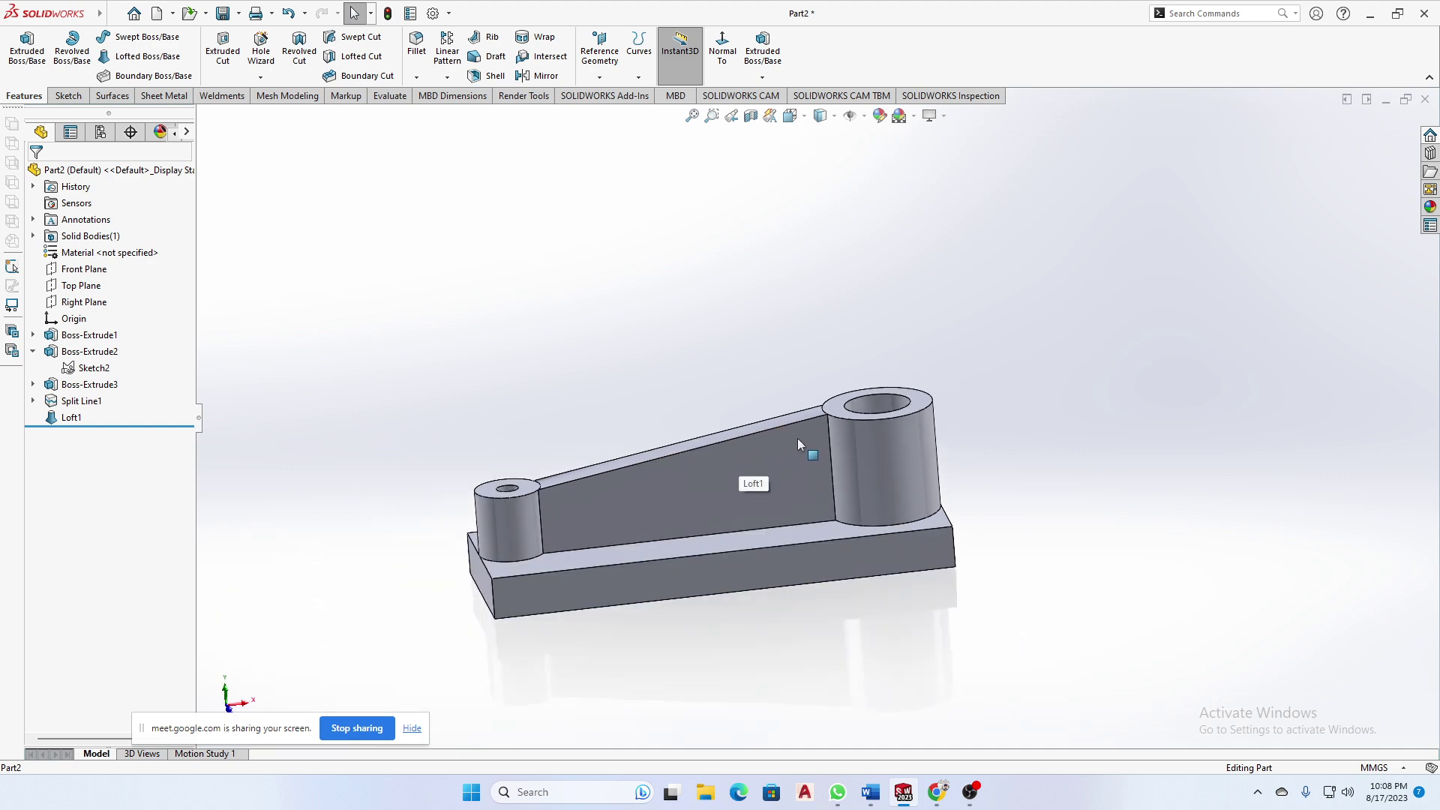
{"action": "scroll", "coordinate": [762, 592], "scroll_direction": "up", "scroll_amount": 3}
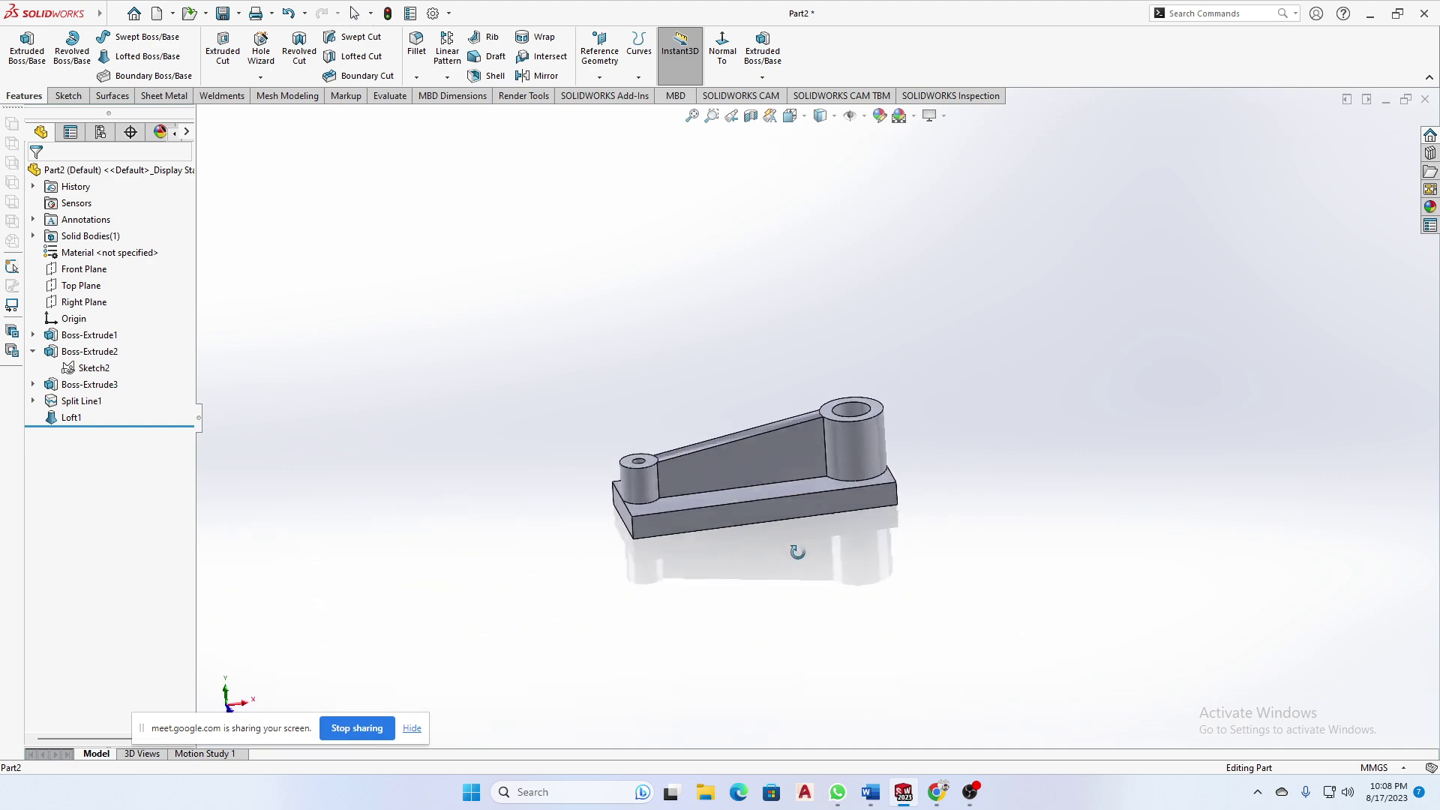
{"action": "middle_click_drag", "start_coordinate": [789, 469], "coordinate": [757, 407]}
{"action": "middle_click_drag", "start_coordinate": [815, 498], "coordinate": [784, 513]}
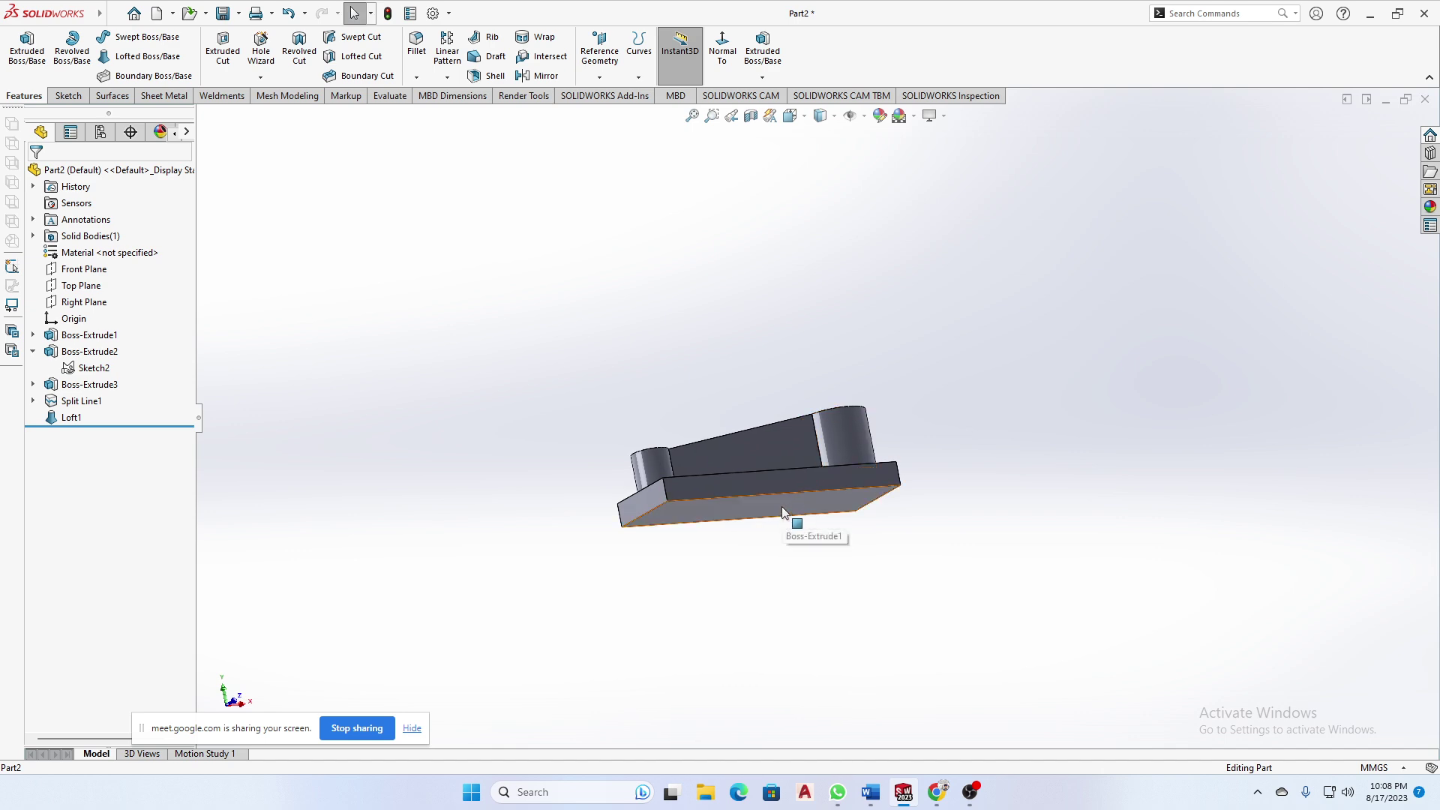
- On the Top Plane, sketch a corner rectangle about 209 by 83 mm beside the existing bracket
{"action": "left_click", "coordinate": [81, 285]}
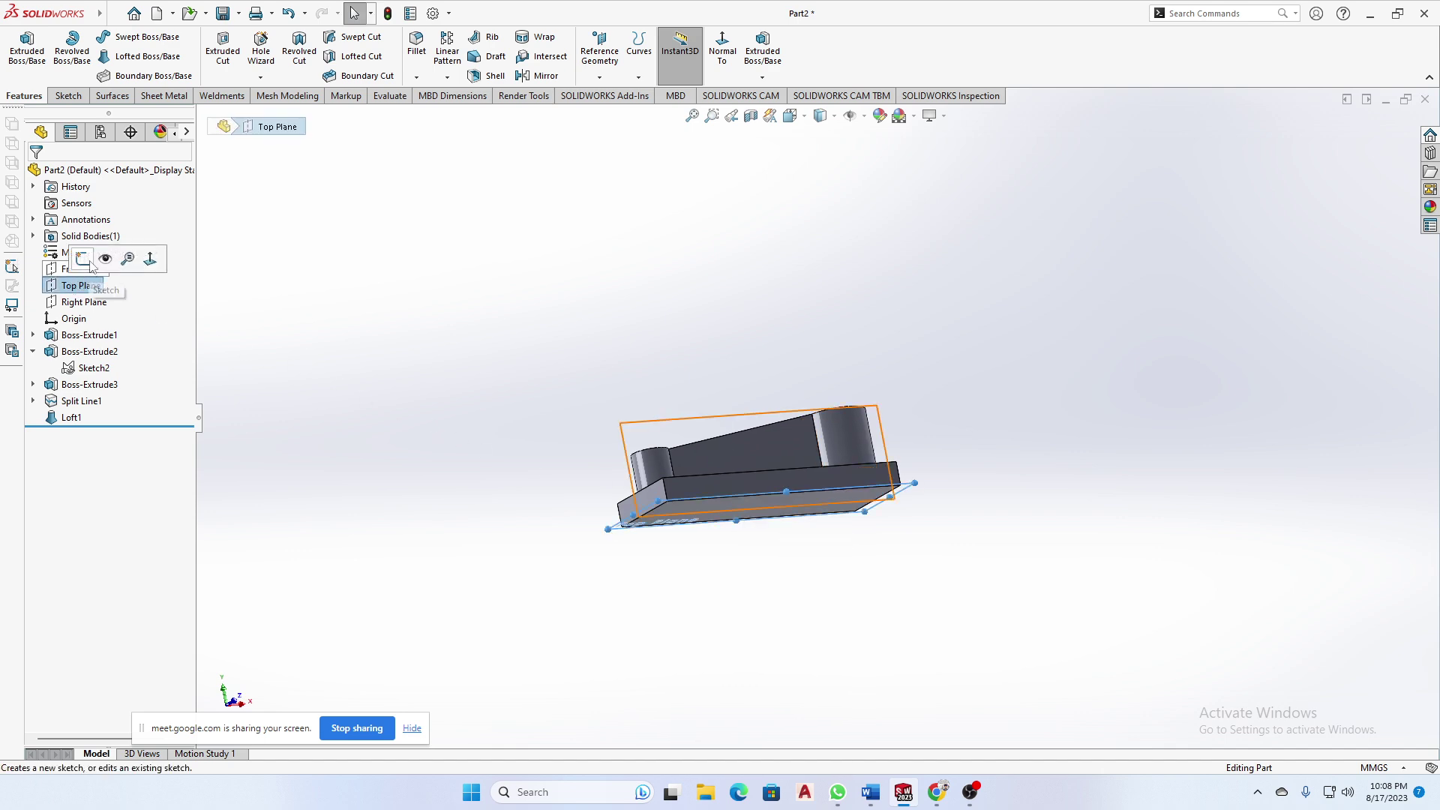
{"action": "left_click", "coordinate": [101, 255]}
{"action": "scroll", "coordinate": [1077, 544], "scroll_direction": "up", "scroll_amount": 8}
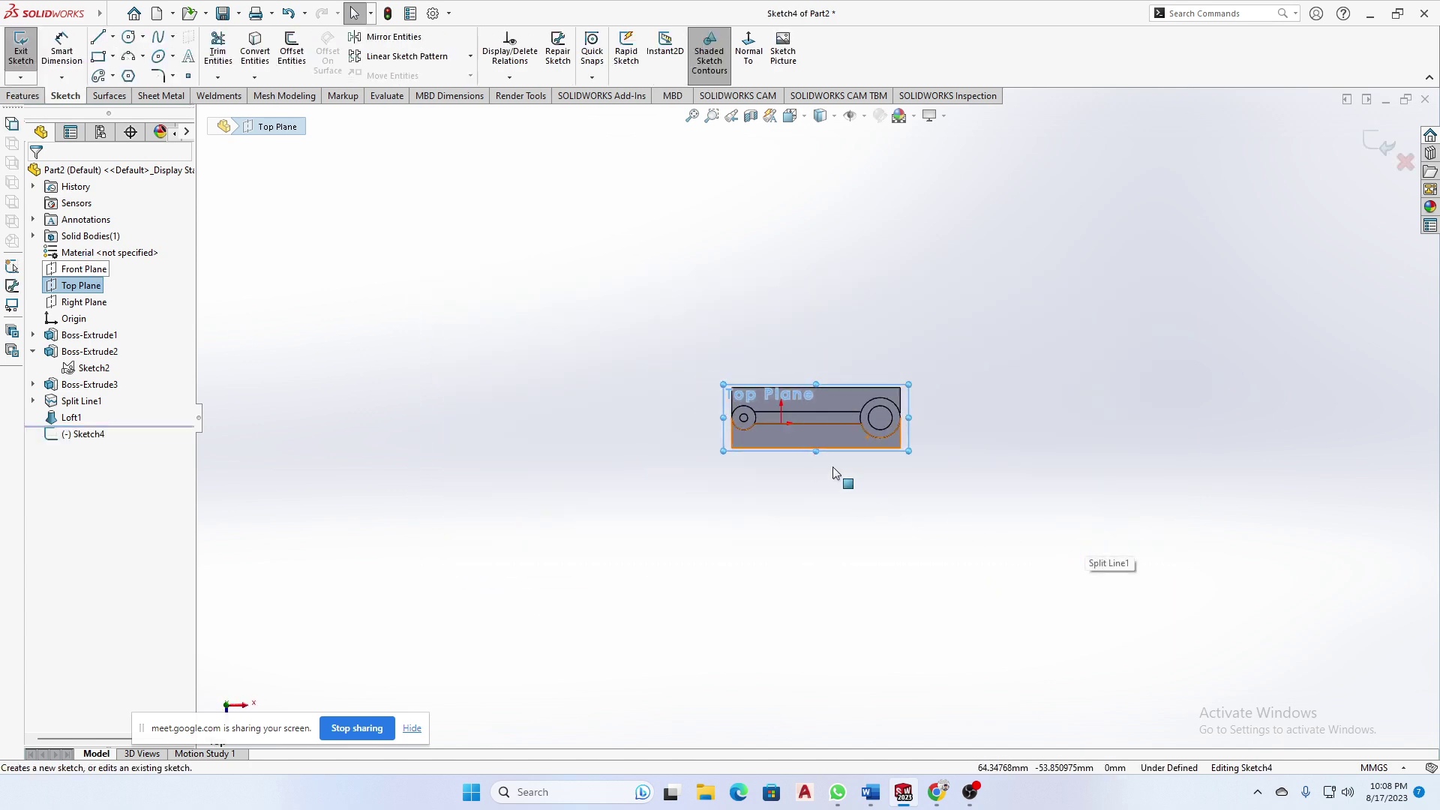
{"action": "left_click", "coordinate": [99, 57]}
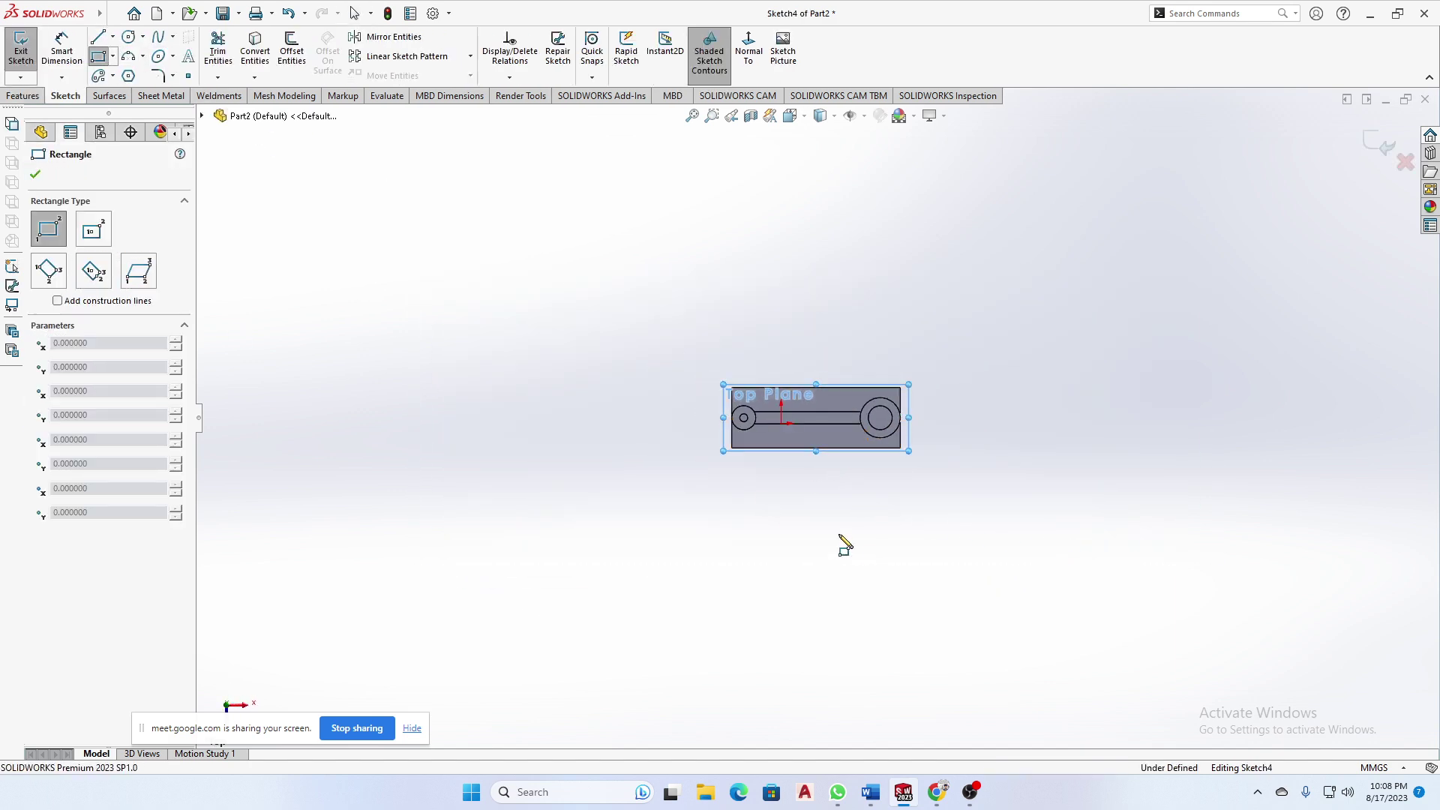
{"action": "left_click", "coordinate": [734, 505]}
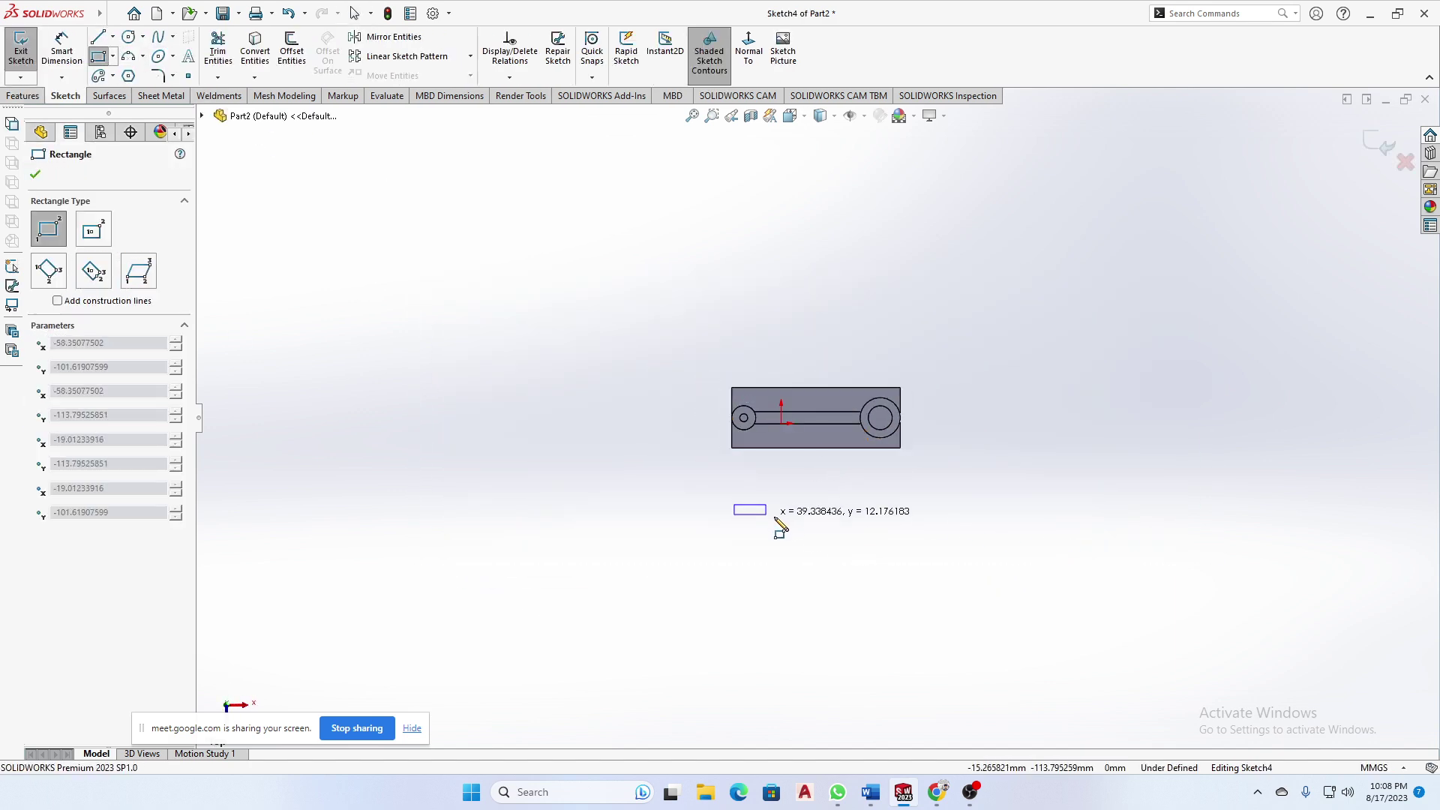
{"action": "left_click", "coordinate": [902, 571]}
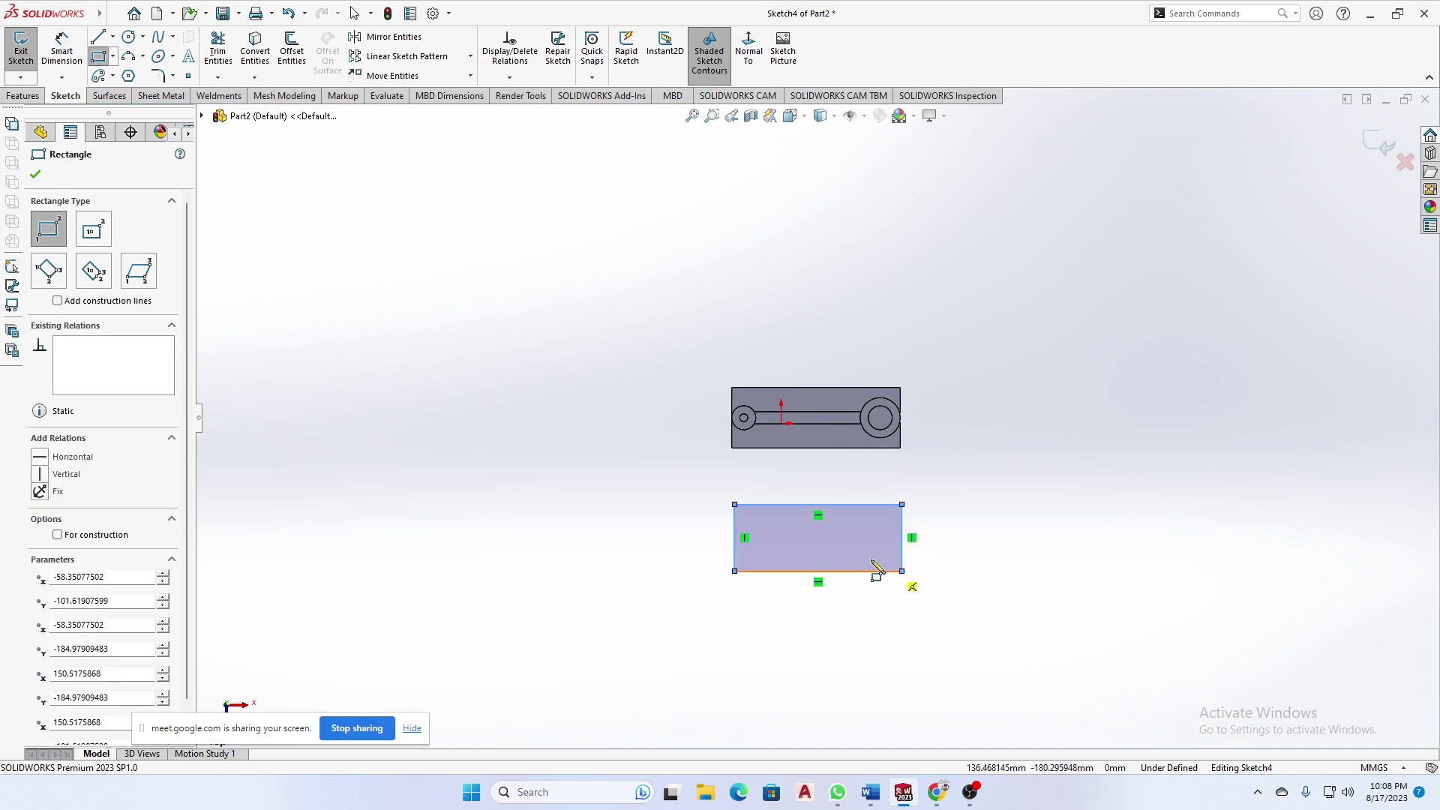
- Extrude the rectangle 20 mm (Blind) with Merge result on, forming a separate base plate
{"action": "left_click", "coordinate": [22, 96]}
{"action": "left_click", "coordinate": [27, 49]}
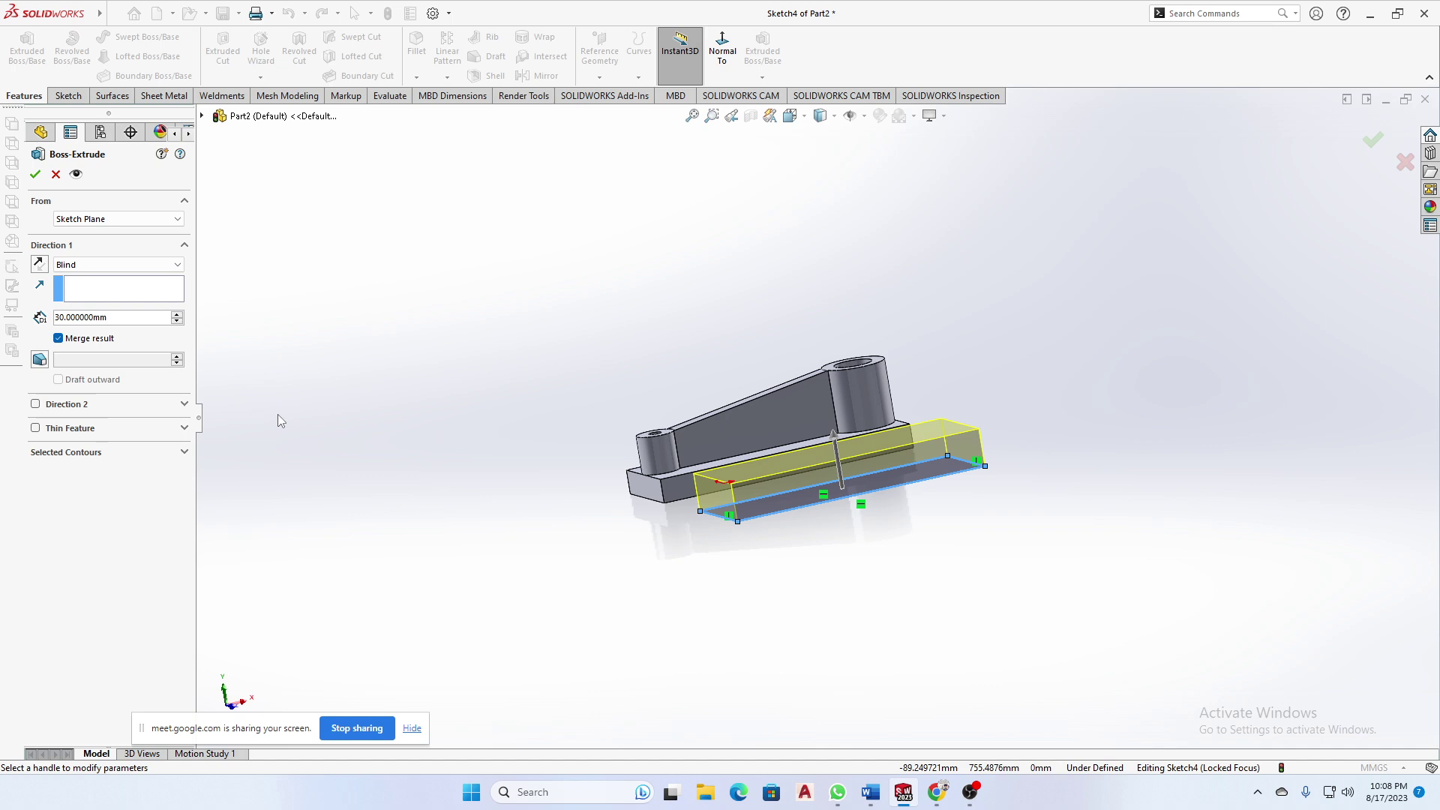
{"action": "double_click", "coordinate": [82, 317]}
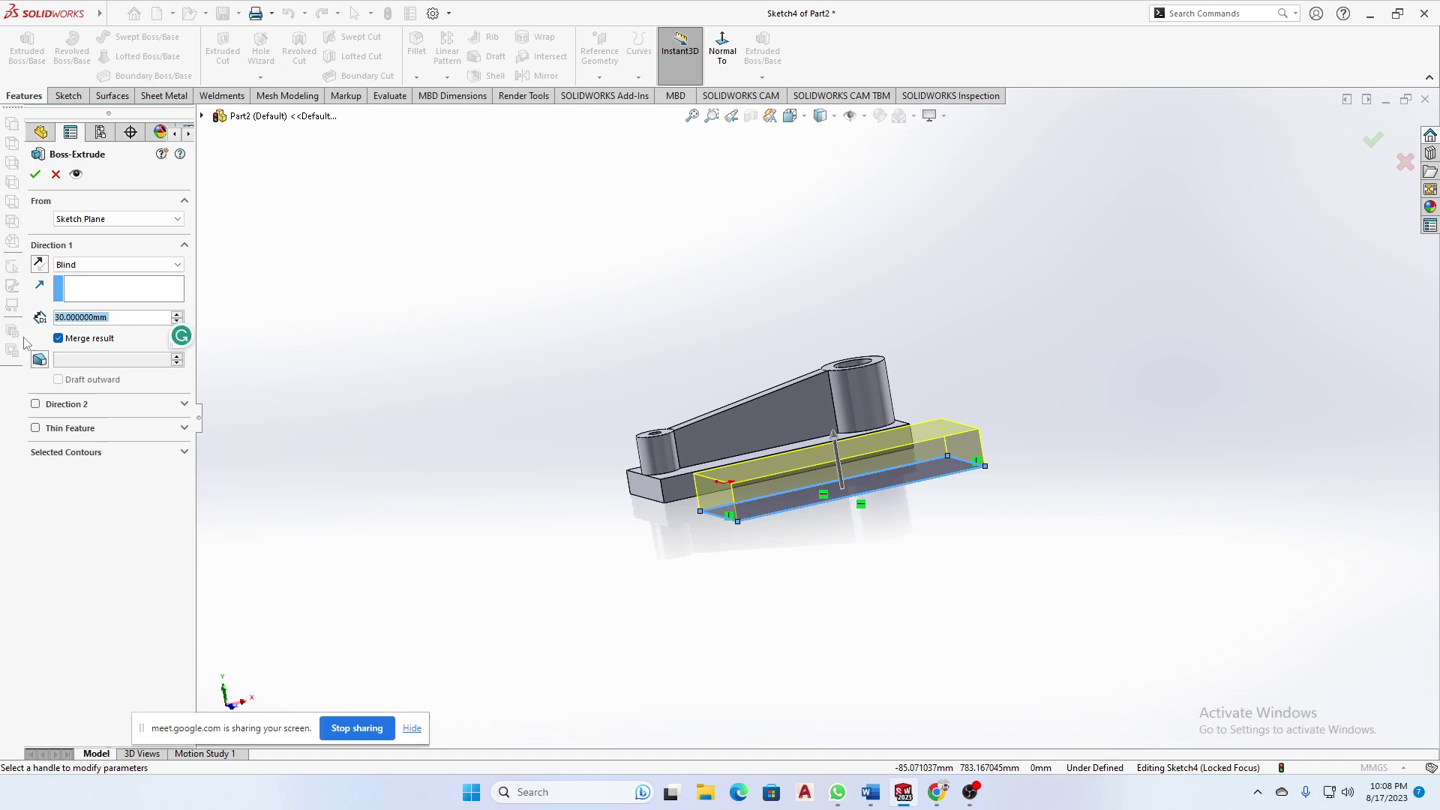
{"action": "type", "text": "20"}
{"action": "key", "text": "Return"}
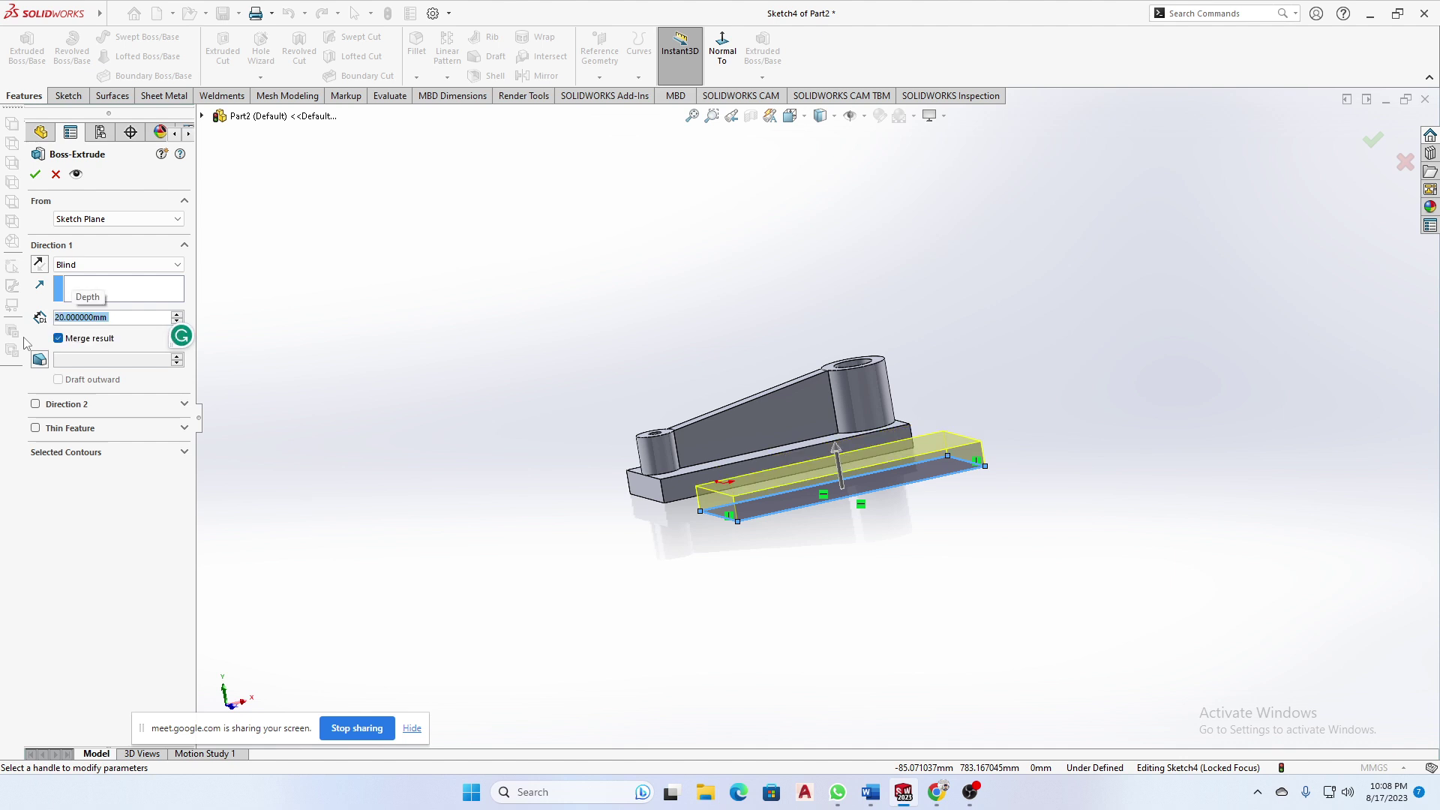
{"action": "left_click", "coordinate": [34, 174]}
{"action": "middle_click_drag", "start_coordinate": [418, 290], "coordinate": [537, 467]}
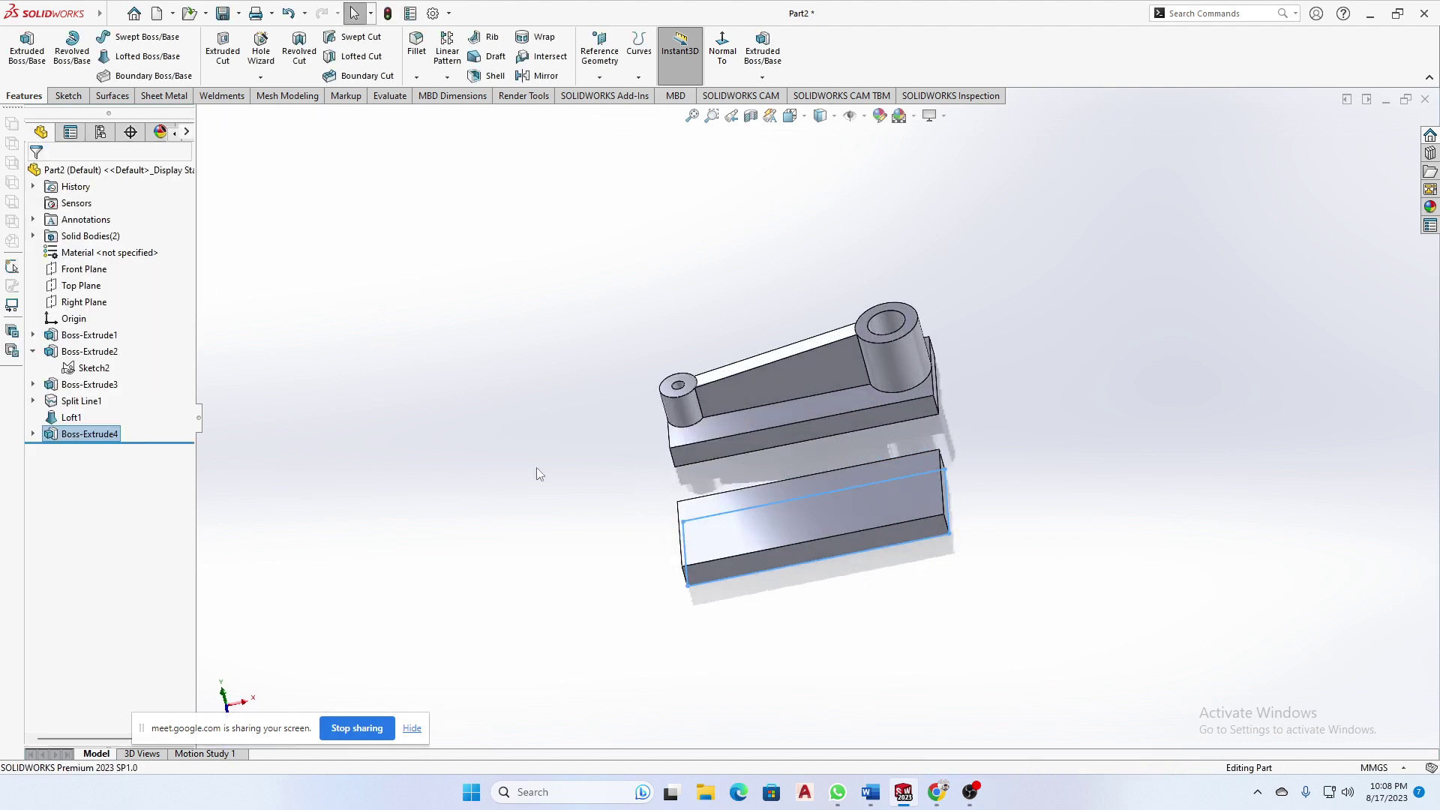
{"action": "left_click", "coordinate": [839, 515]}
{"action": "left_click", "coordinate": [1163, 595]}
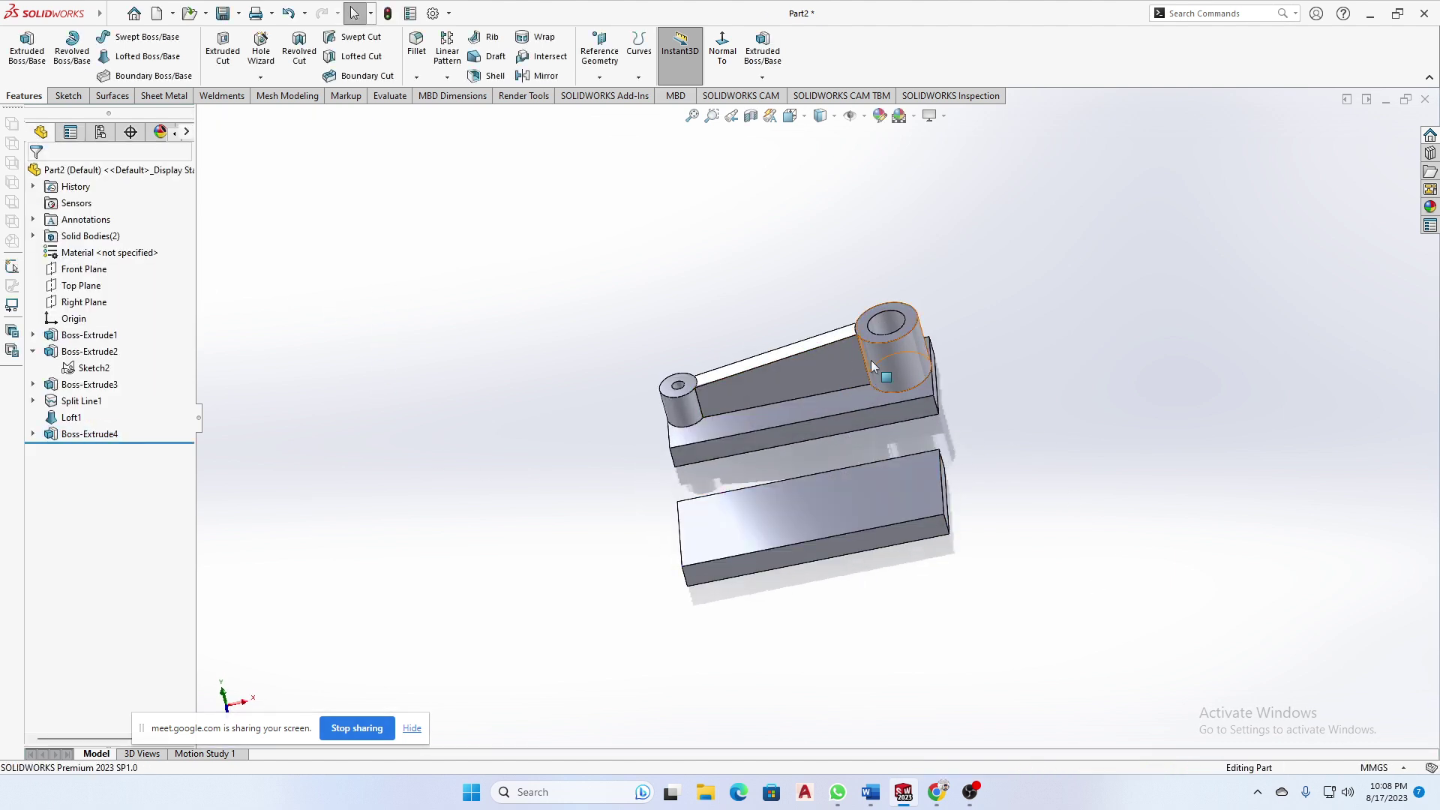
- On the new plate's upper face, sketch two concentric circles near each end, the left pair about 16 and 8 mm in radius
{"action": "left_click", "coordinate": [878, 492]}
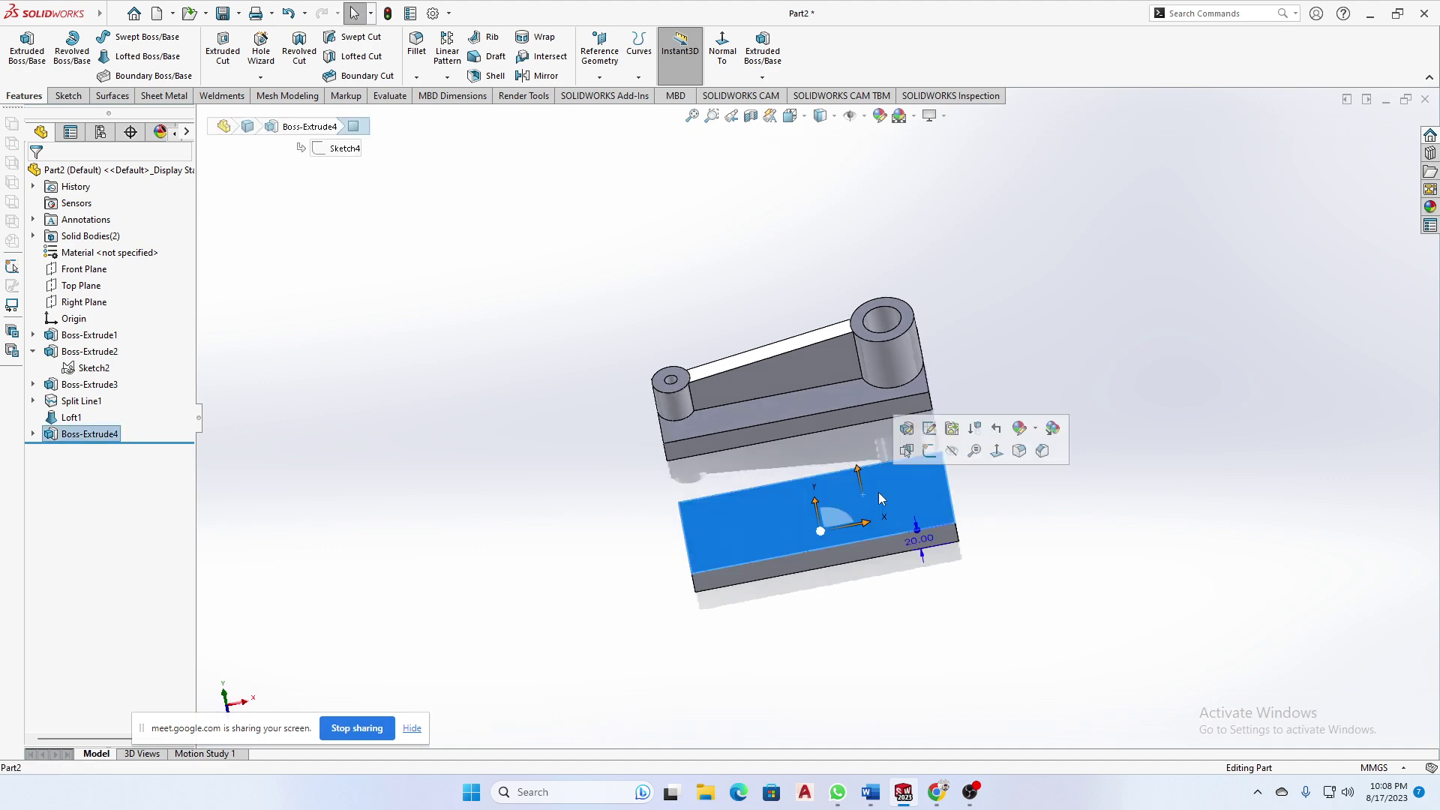
{"action": "left_click", "coordinate": [929, 451]}
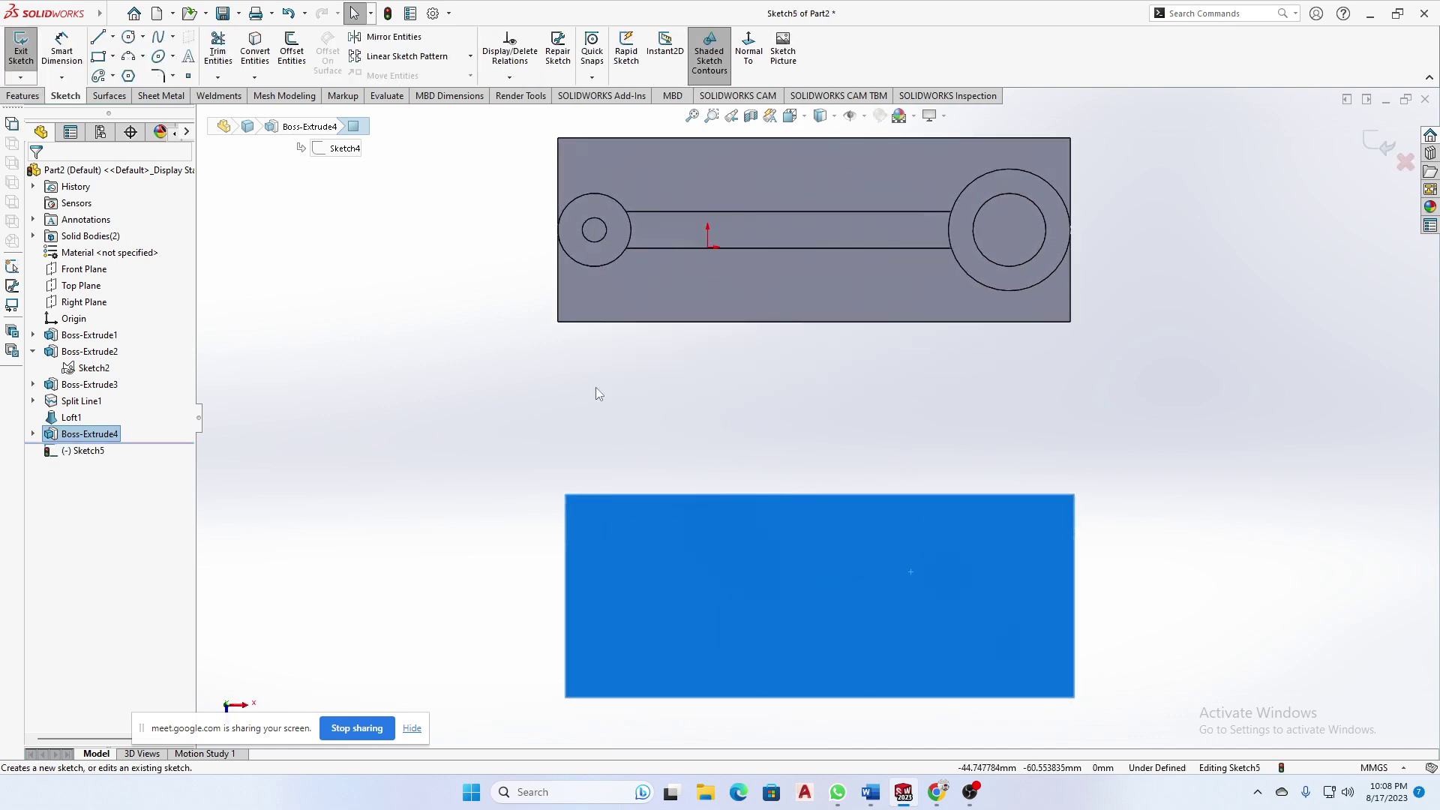
{"action": "left_click", "coordinate": [128, 38]}
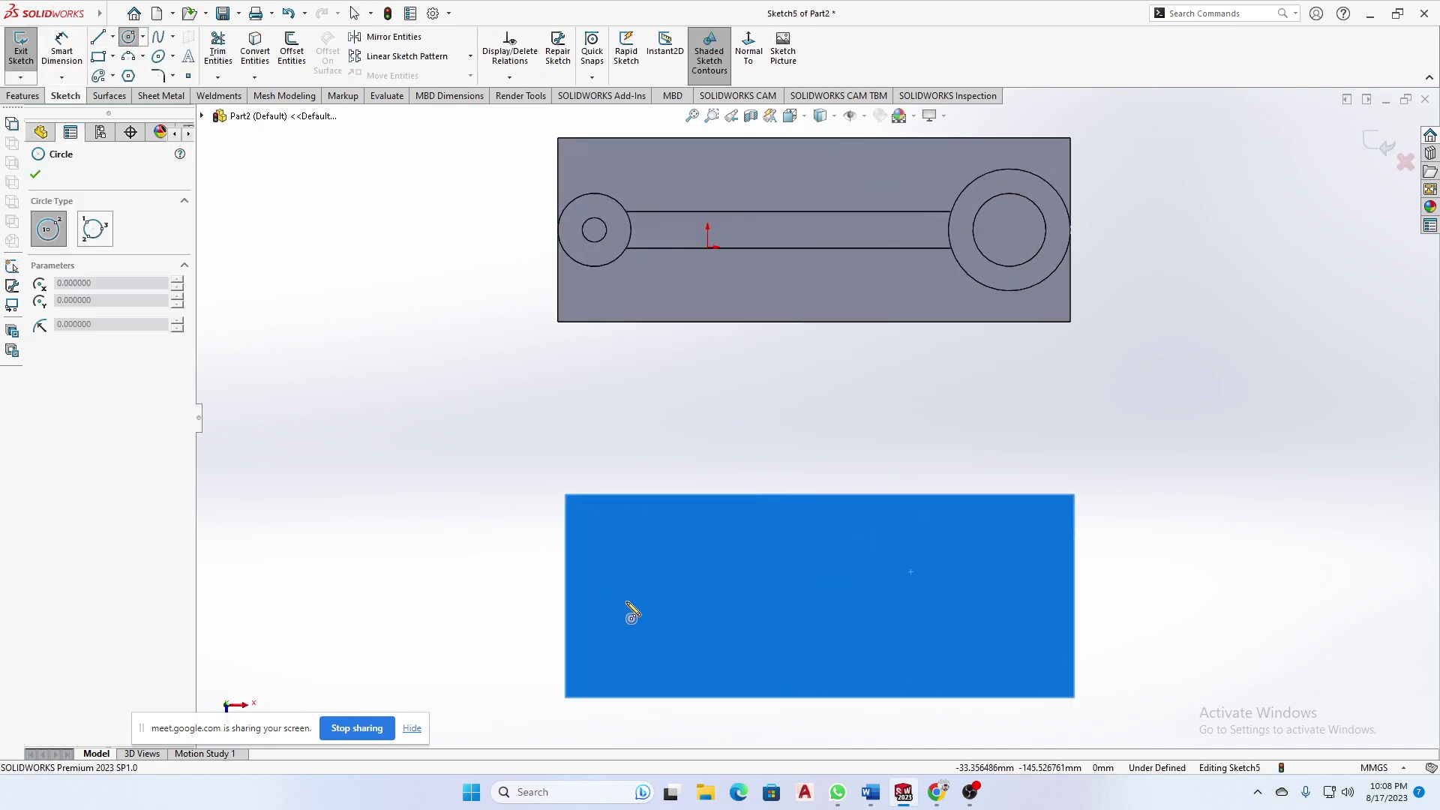
{"action": "mouse_move", "coordinate": [627, 602]}
{"action": "left_mouse_down"}
{"action": "mouse_move", "coordinate": [644, 620]}
{"action": "mouse_move", "coordinate": [646, 602]}
{"action": "left_mouse_up"}
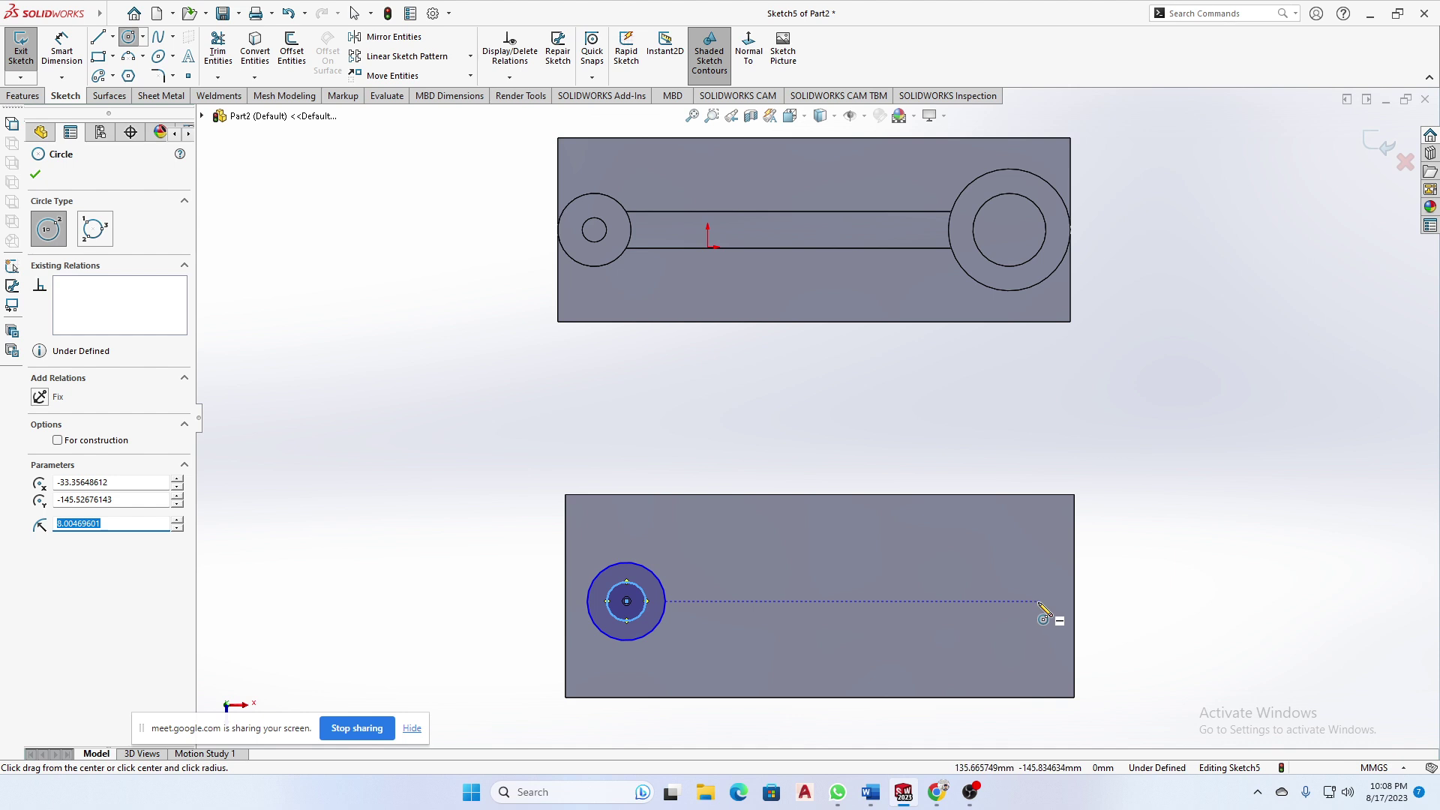
{"action": "mouse_move", "coordinate": [1038, 601]}
{"action": "left_mouse_down"}
{"action": "mouse_move", "coordinate": [987, 601]}
{"action": "mouse_move", "coordinate": [1045, 608]}
{"action": "mouse_move", "coordinate": [1024, 615]}
{"action": "left_mouse_up"}
{"action": "right_click_drag", "start_coordinate": [1170, 641], "coordinate": [1191, 557]}
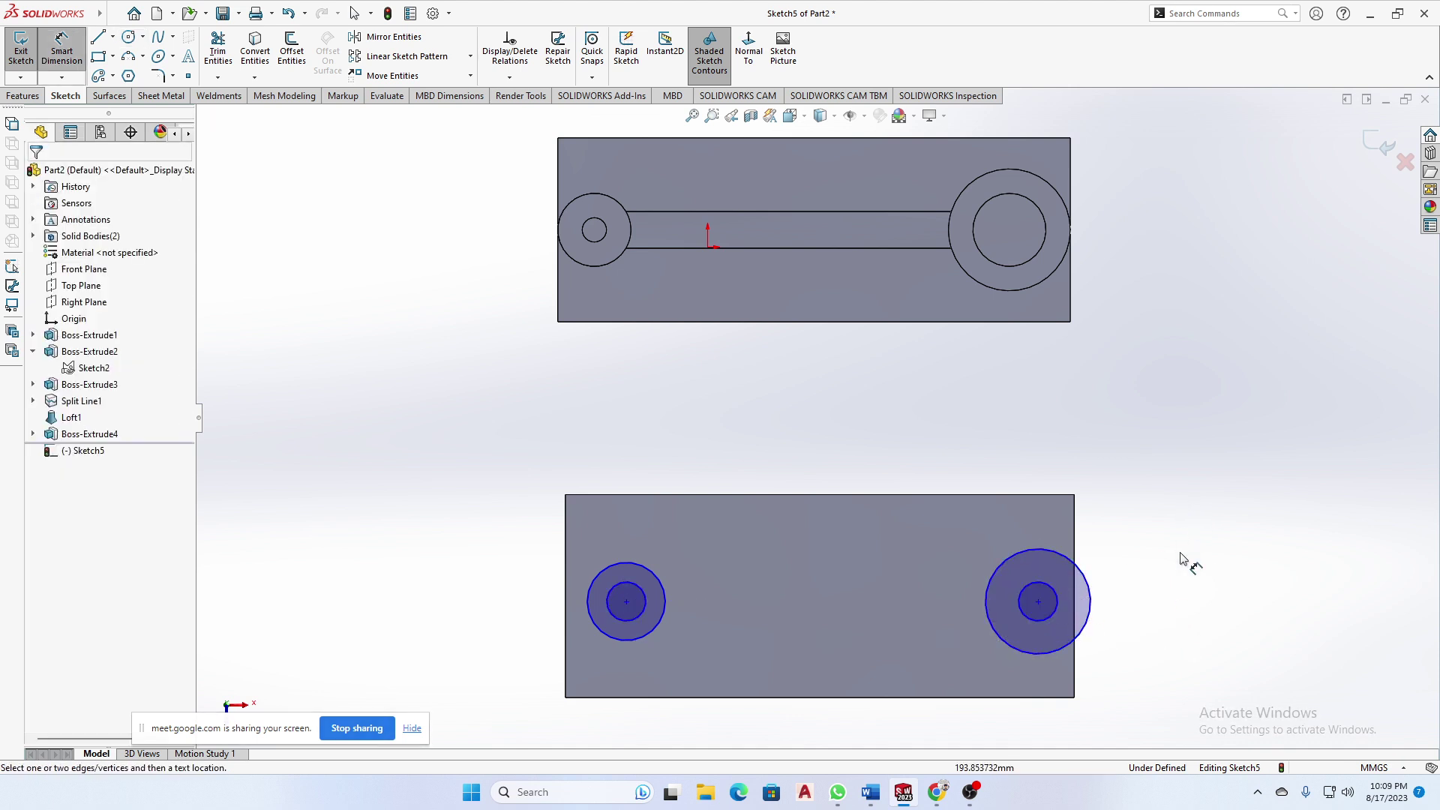
- Add a Horizontal relation between the centres of the two concentric circle pairs
{"action": "left_click", "coordinate": [1037, 603]}
{"action": "left_click", "coordinate": [626, 602], "text": "ctrl"}
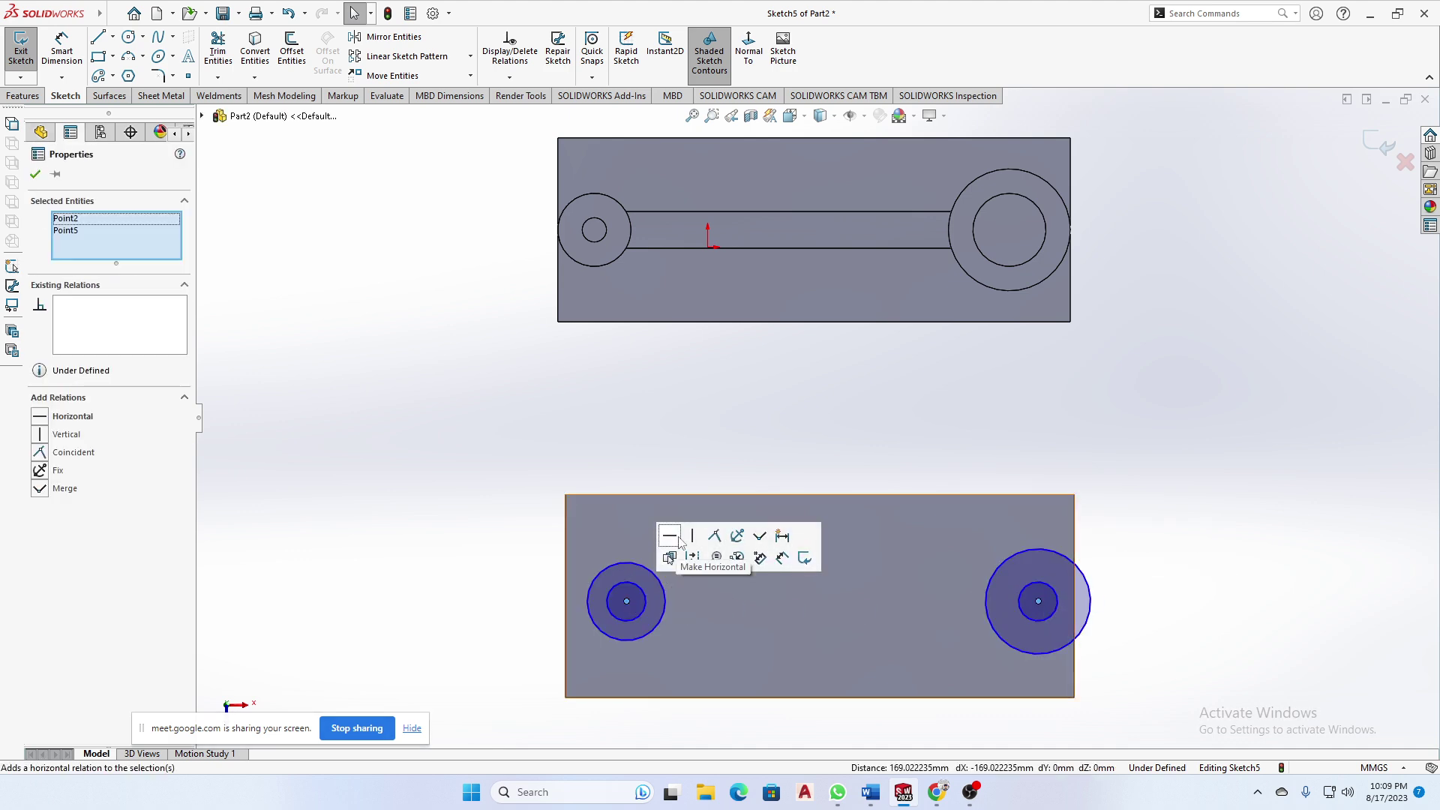
{"action": "left_click", "coordinate": [669, 536]}
{"action": "left_click", "coordinate": [531, 510]}
- Add a Horizontal relation between the left circles' centre and the midpoint of the plate's left edge
{"action": "left_click", "coordinate": [626, 602]}
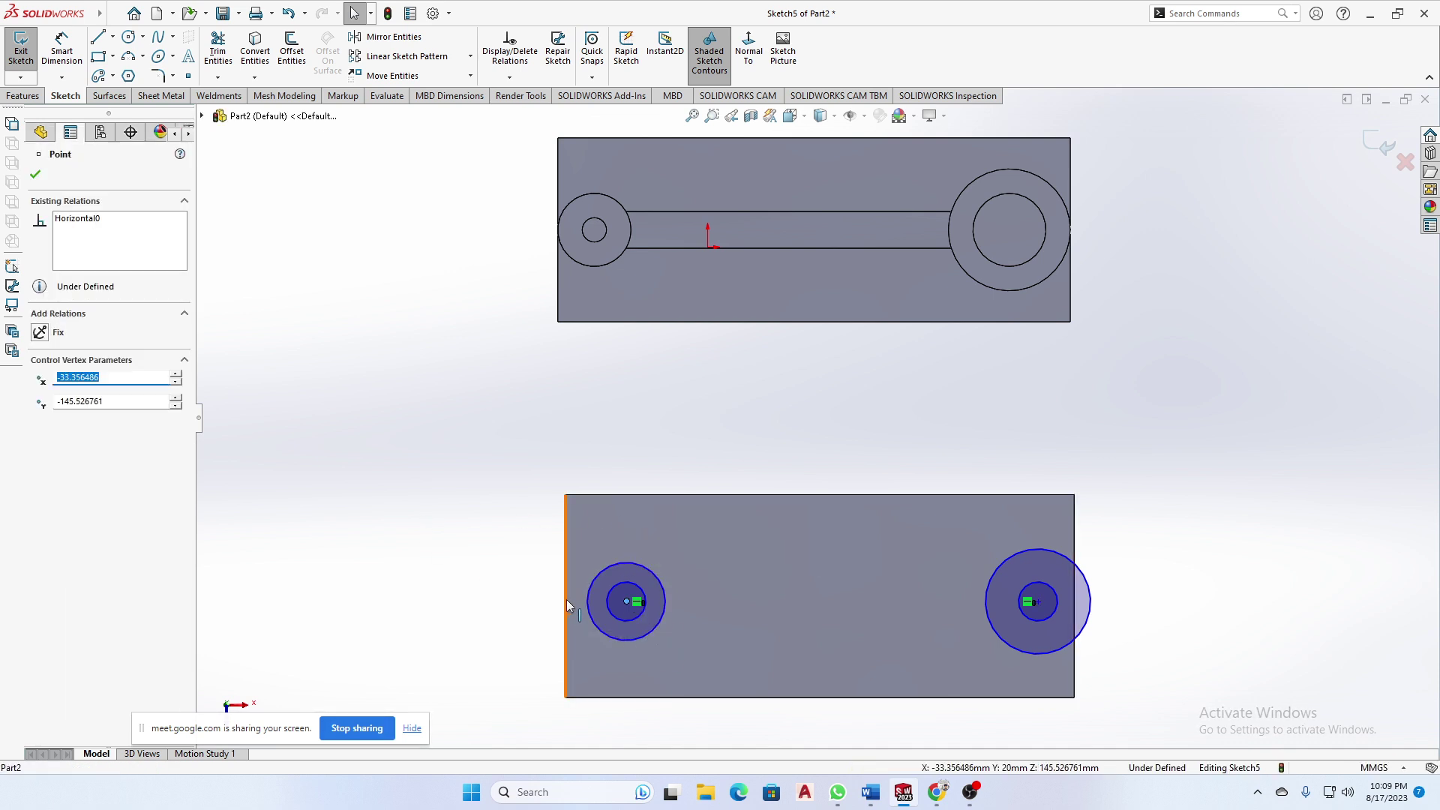
{"action": "left_click", "coordinate": [566, 605], "text": "ctrl"}
{"action": "left_click", "coordinate": [530, 617]}
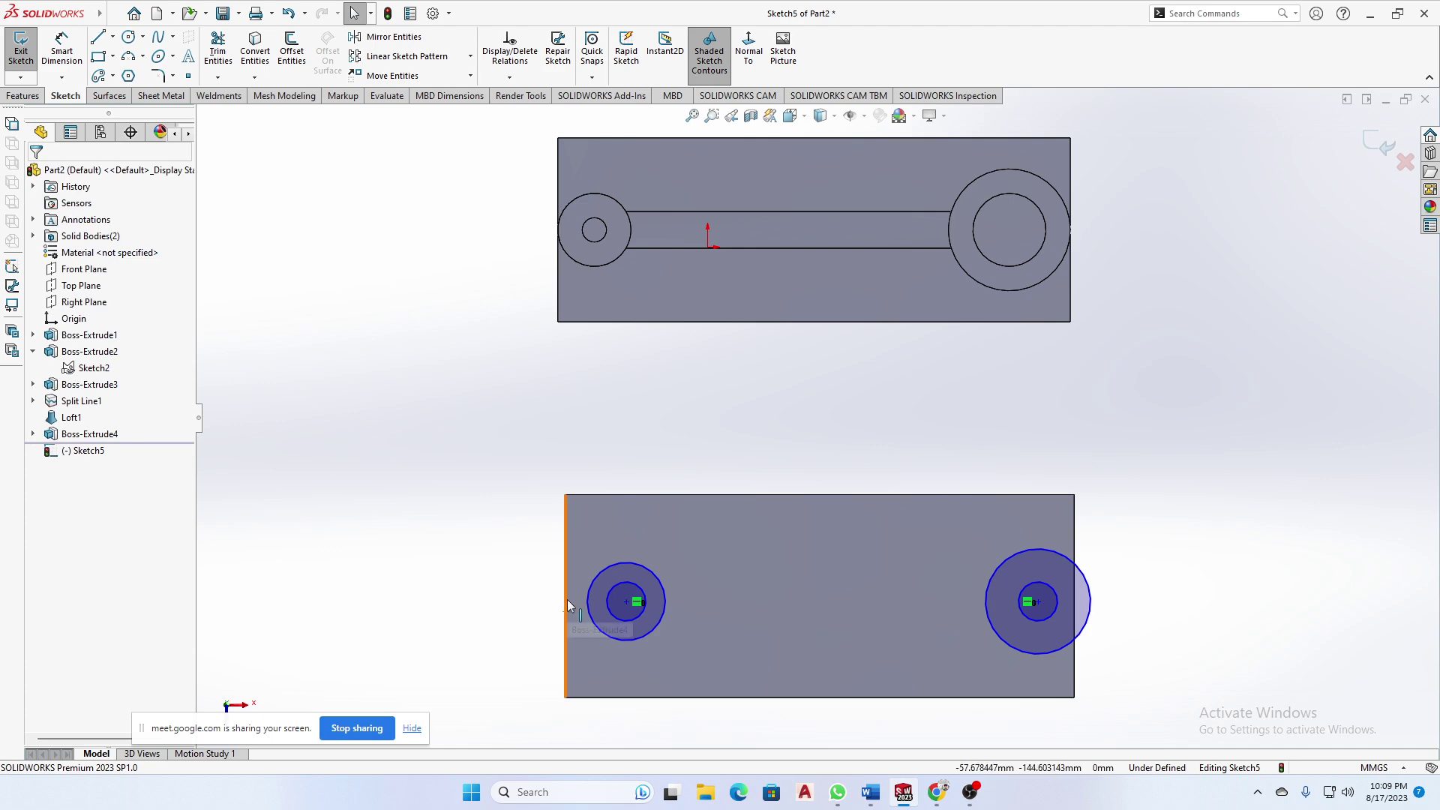
{"action": "left_click", "coordinate": [567, 606]}
{"action": "left_click", "coordinate": [564, 595]}
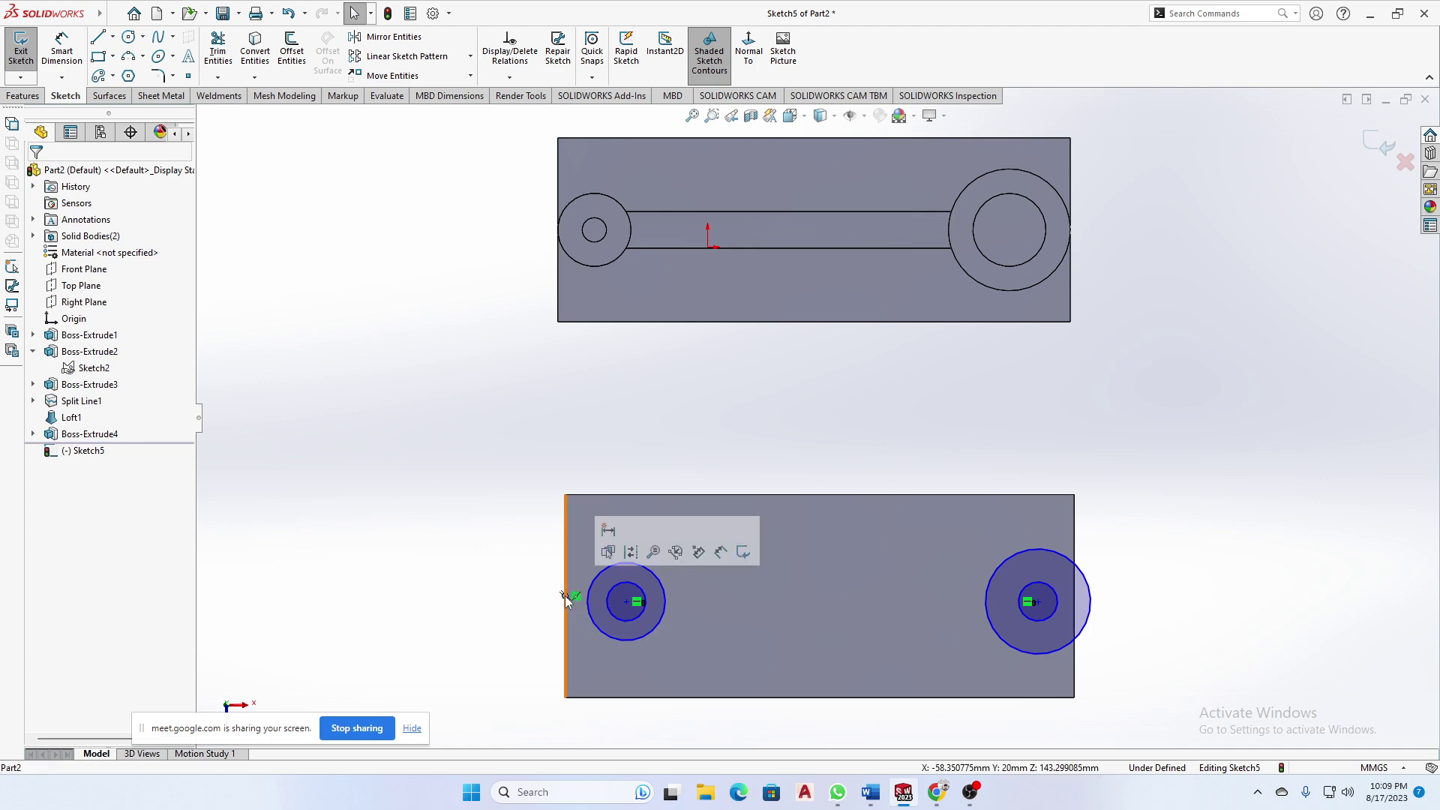
{"action": "left_click", "coordinate": [627, 603], "text": "ctrl"}
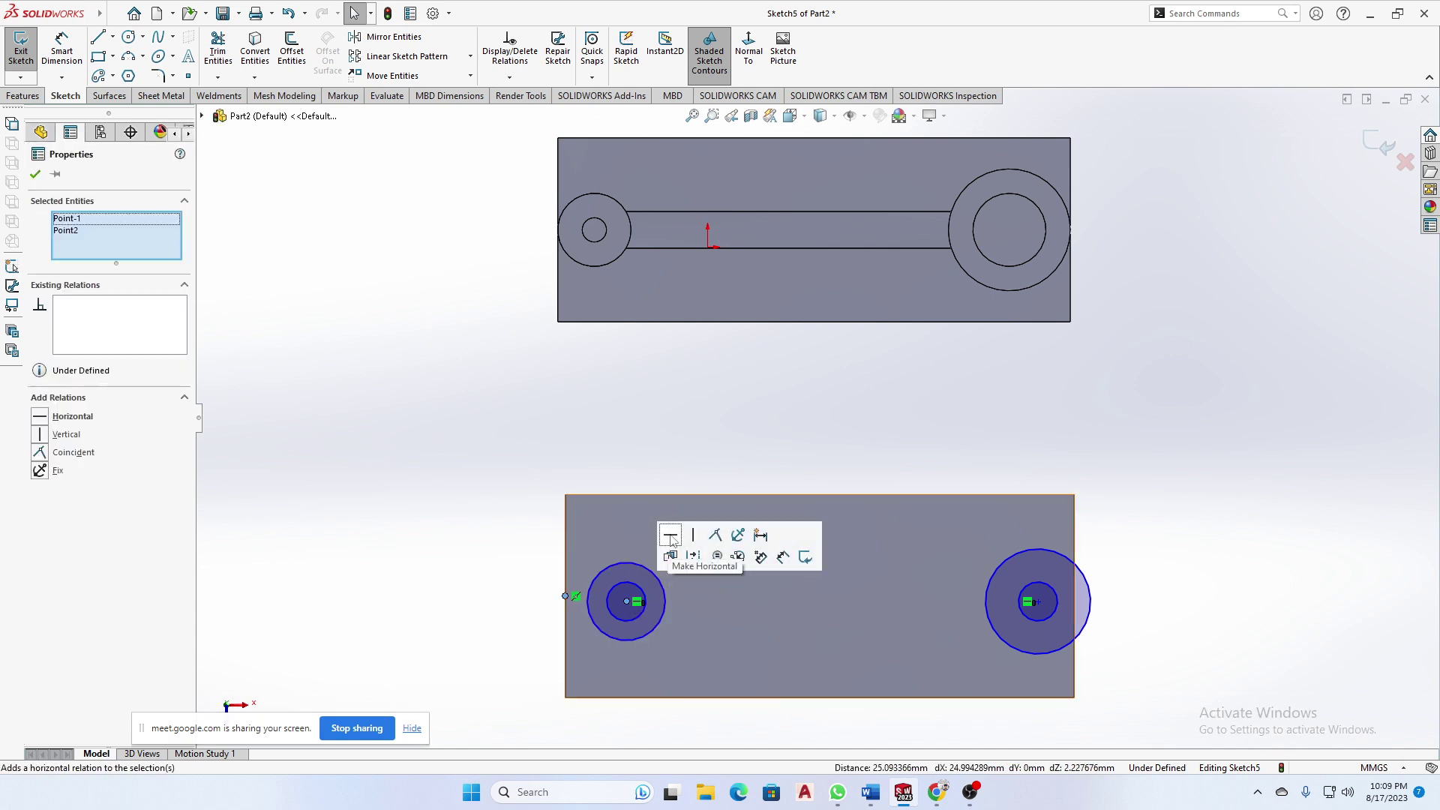
{"action": "left_click", "coordinate": [673, 544]}
{"action": "left_click", "coordinate": [463, 553]}
- Make the left pair's outer circle tangent to the plate's left edge
{"action": "left_click", "coordinate": [596, 573]}
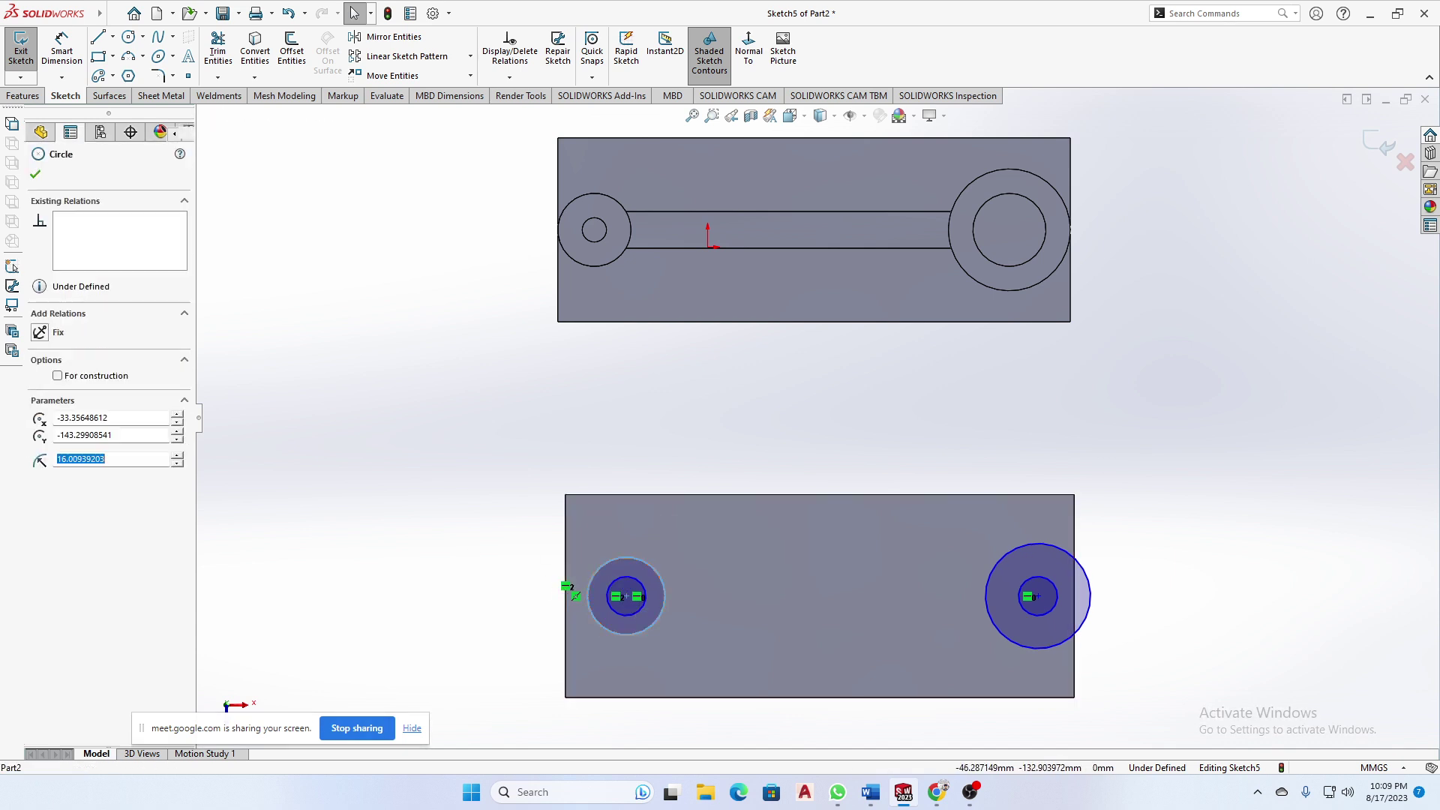
{"action": "left_click", "coordinate": [566, 619], "text": "ctrl"}
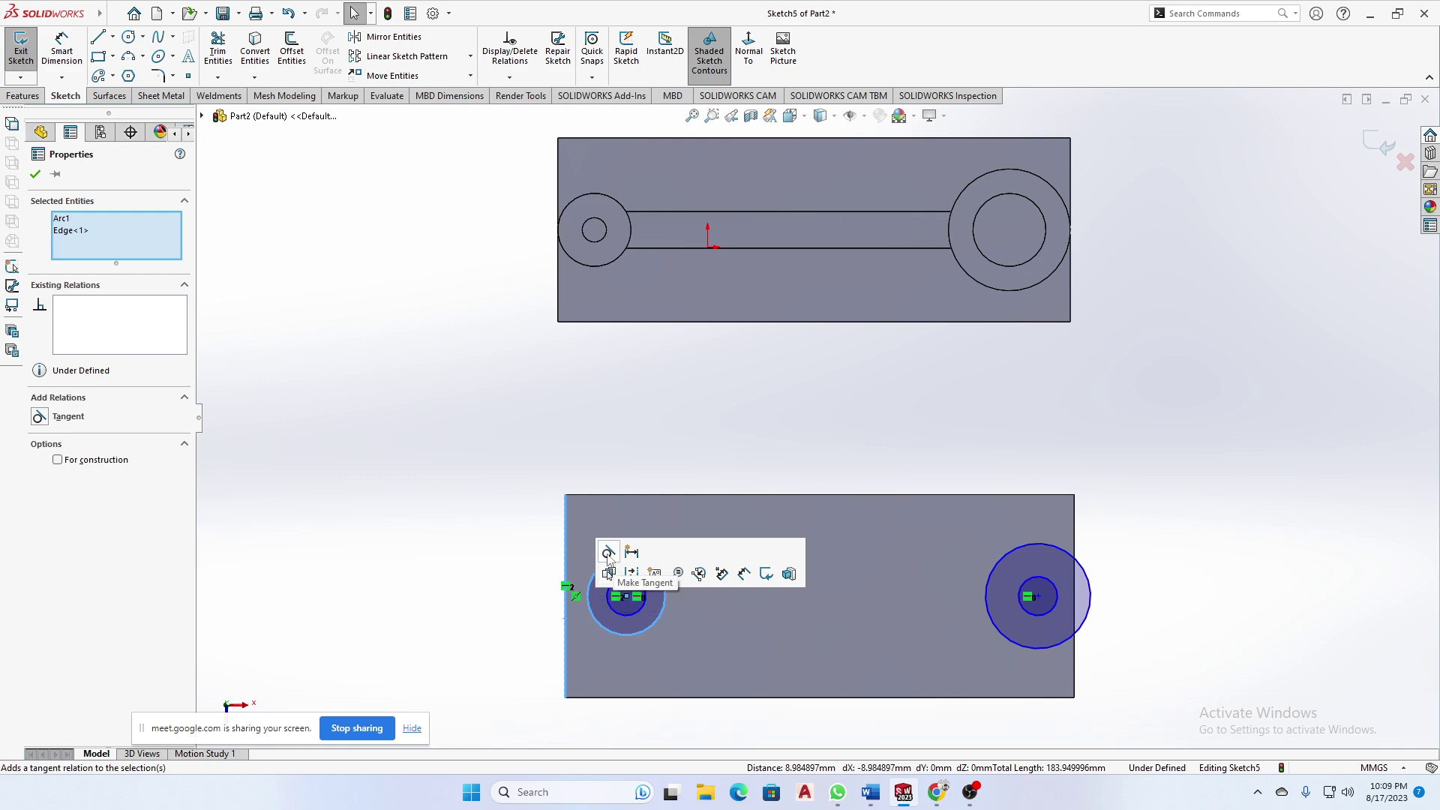
{"action": "left_click", "coordinate": [608, 554]}
{"action": "scroll", "coordinate": [1115, 627], "scroll_direction": "down", "scroll_amount": 2}
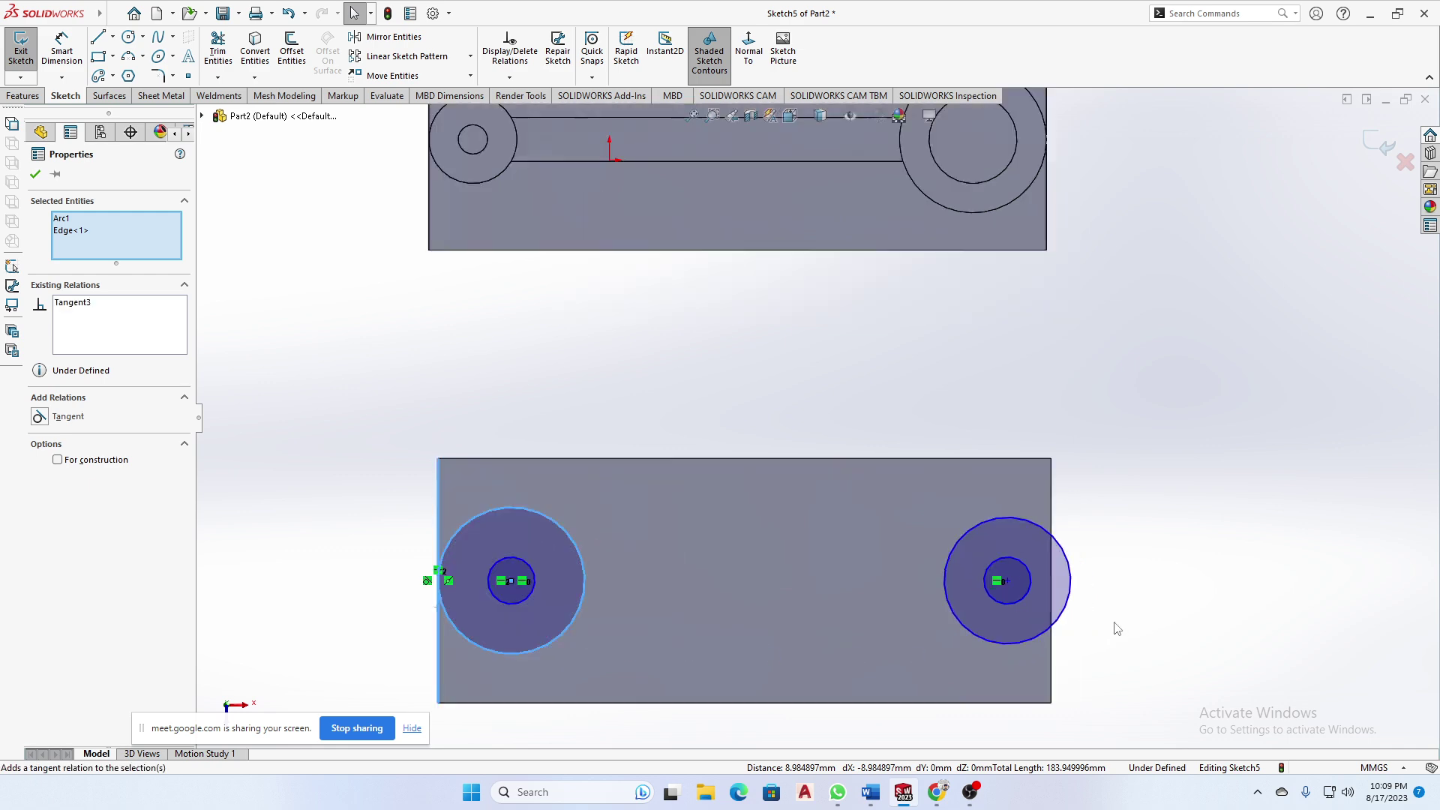
{"action": "scroll", "coordinate": [1102, 623], "scroll_direction": "up", "scroll_amount": 5}
{"action": "scroll", "coordinate": [948, 482], "scroll_direction": "down", "scroll_amount": 3}
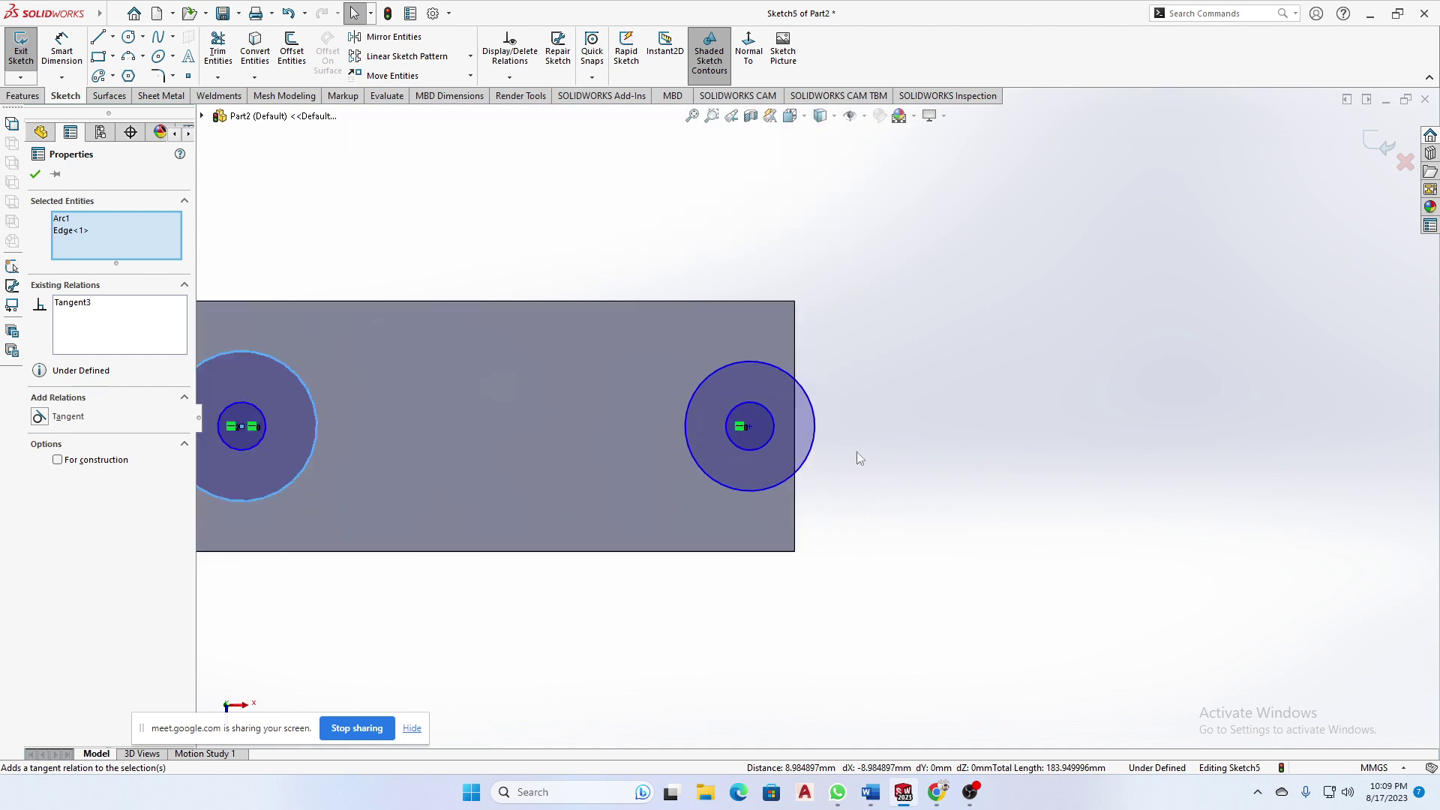
- Make the right pair's outer circle tangent to the plate's right edge
{"action": "left_click", "coordinate": [807, 456]}
{"action": "left_click", "coordinate": [798, 498], "text": "ctrl"}
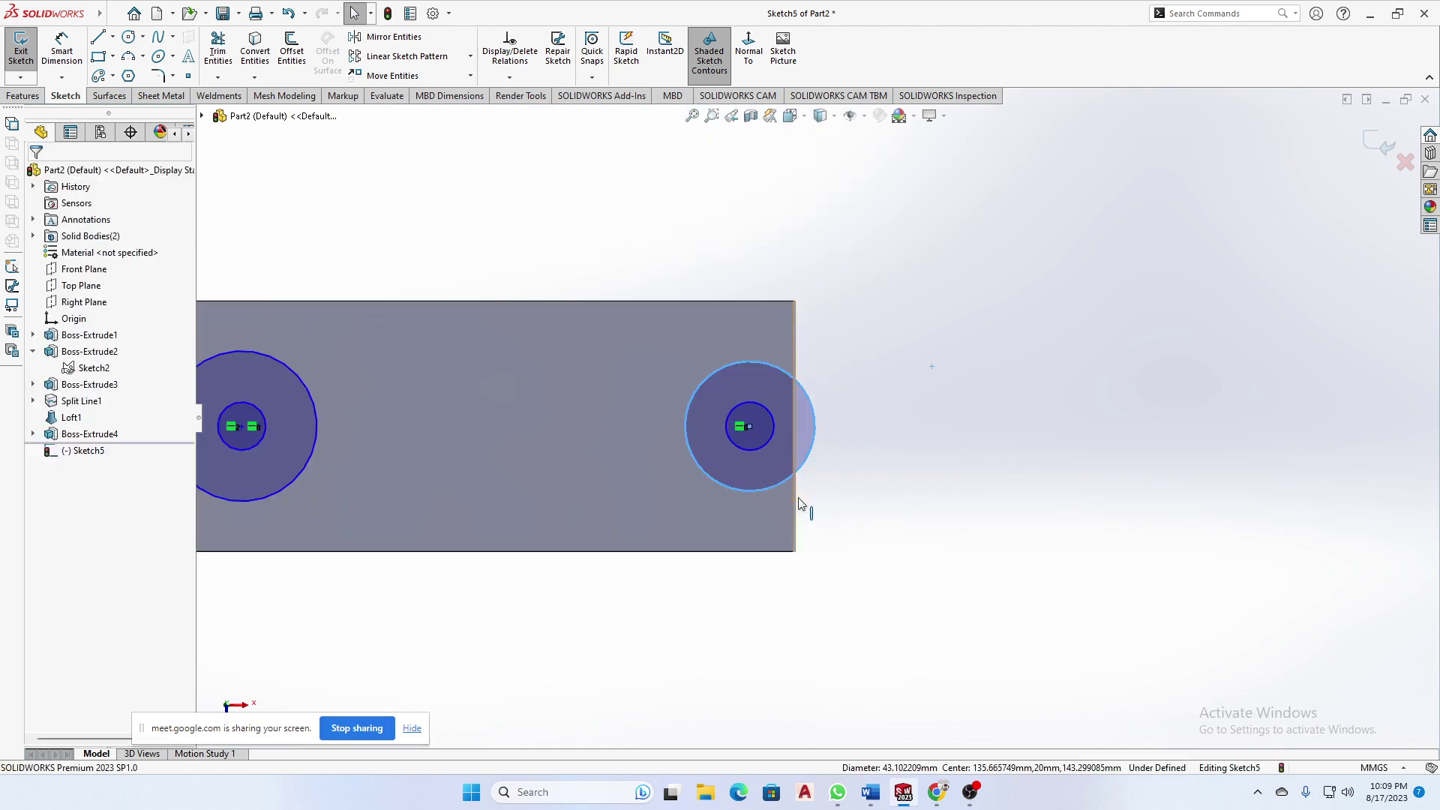
{"action": "left_click", "coordinate": [842, 454]}
{"action": "key", "text": "z"}
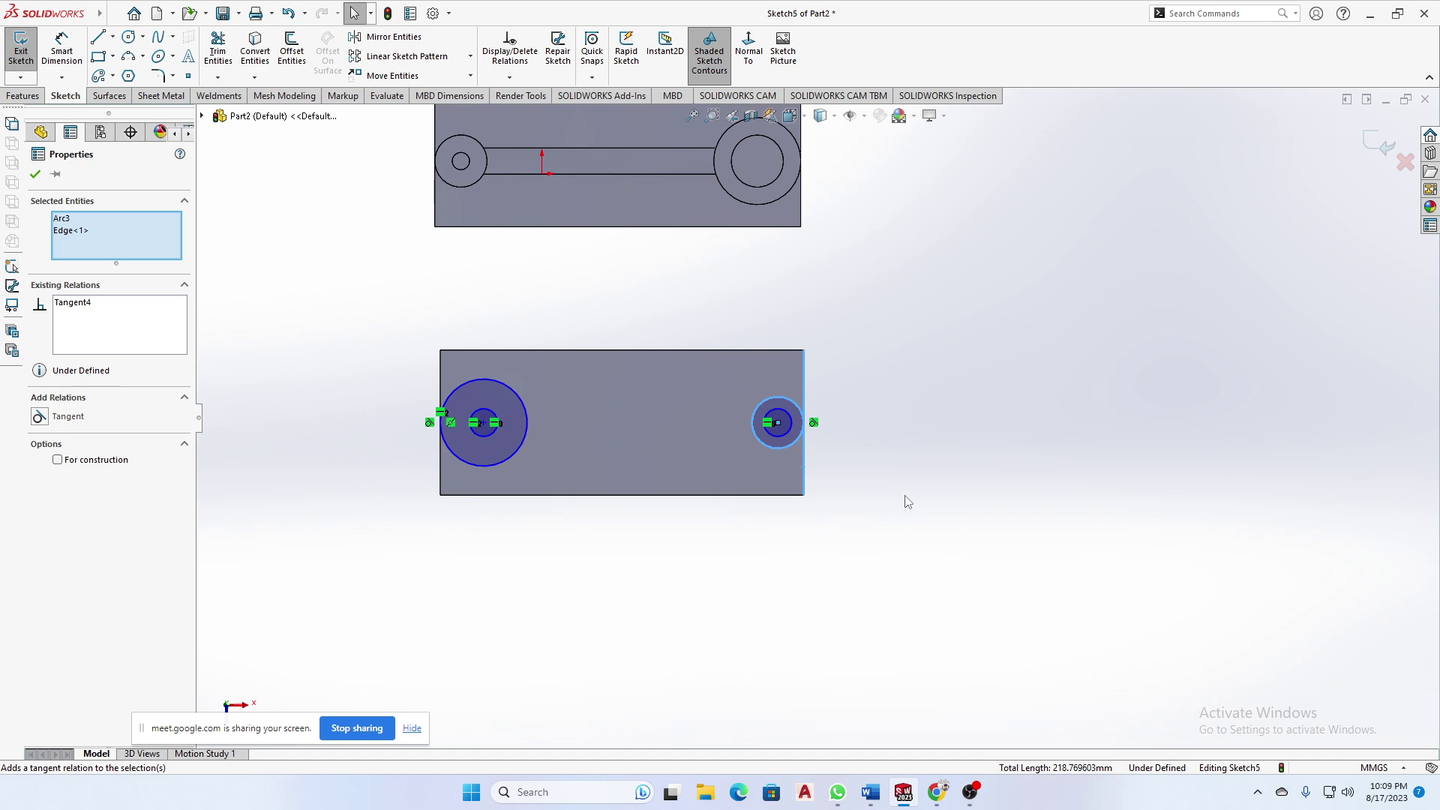
- Dimension the left pair's outer circle to a diameter of 50 mm
{"action": "scroll", "coordinate": [681, 380], "scroll_direction": "down", "scroll_amount": 1}
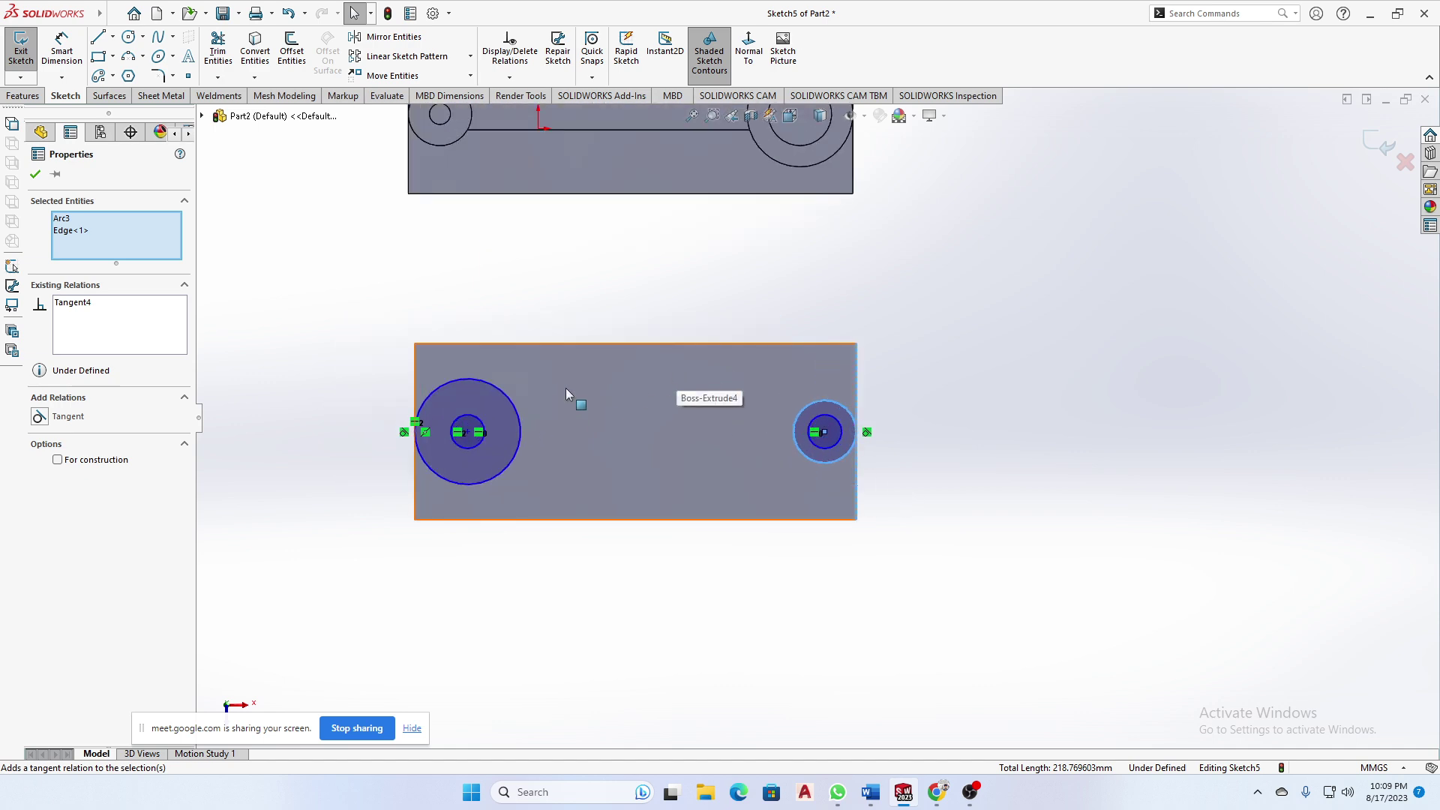
{"action": "scroll", "coordinate": [848, 307], "scroll_direction": "up", "scroll_amount": 3}
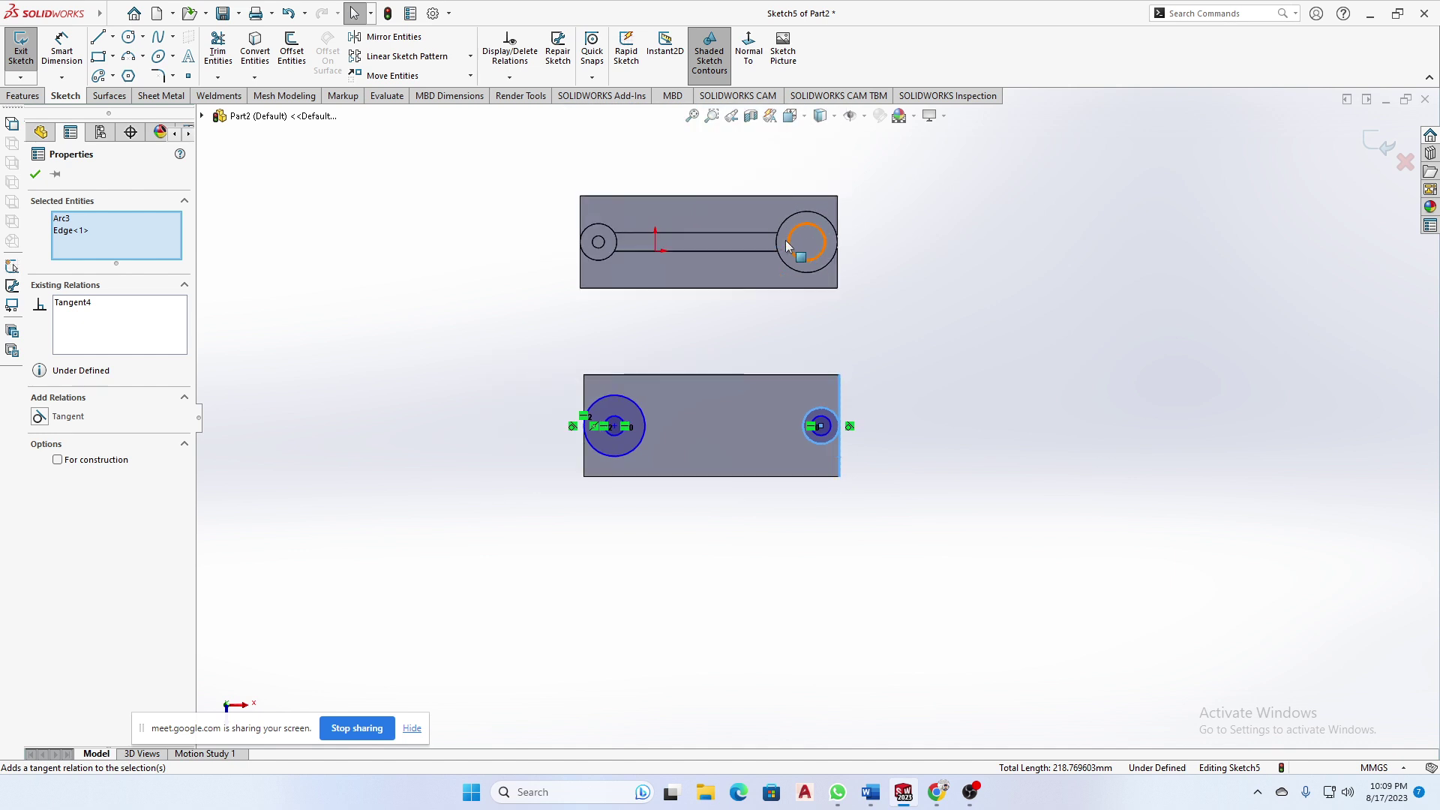
{"action": "scroll", "coordinate": [624, 427], "scroll_direction": "down", "scroll_amount": 3}
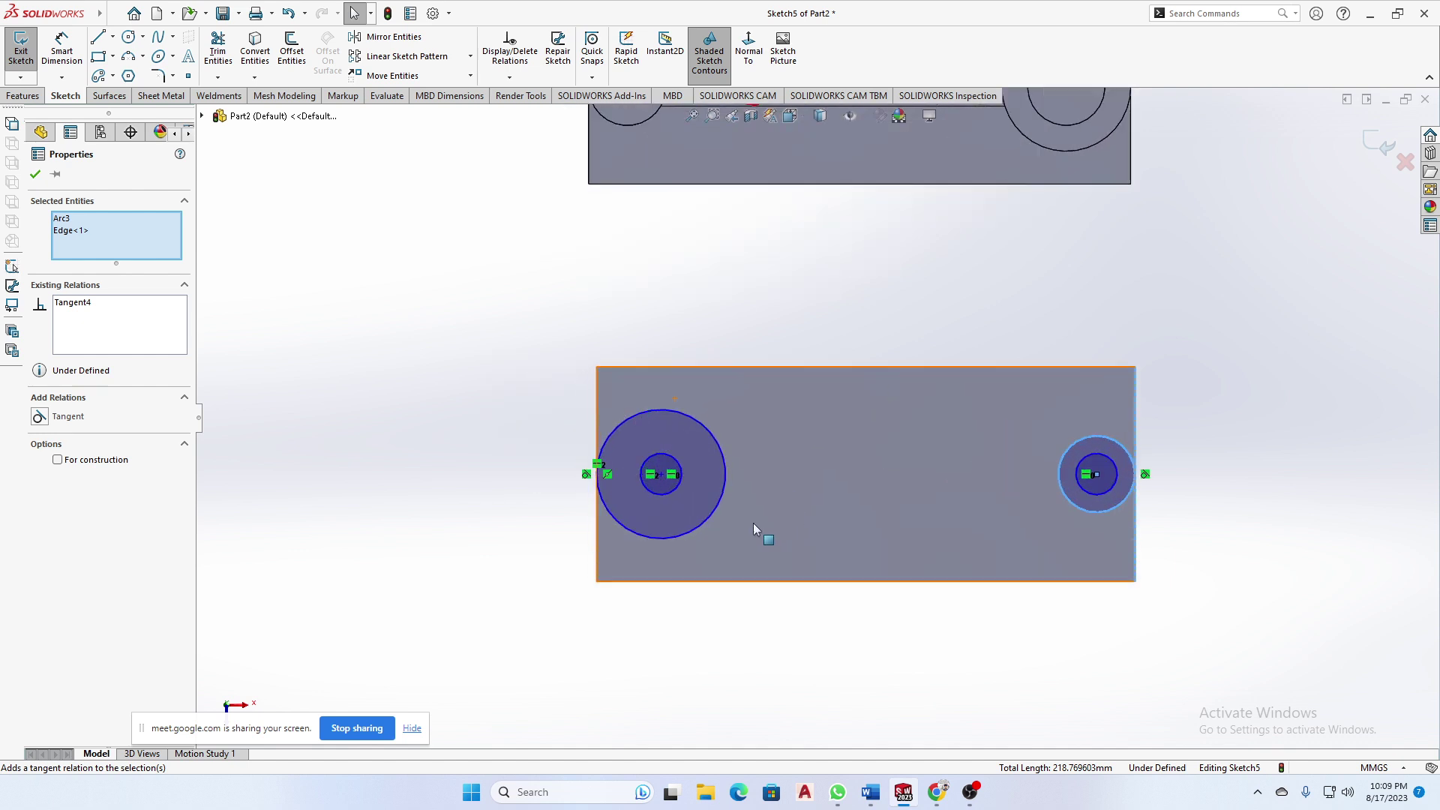
{"action": "right_click_drag", "start_coordinate": [777, 622], "coordinate": [811, 474]}
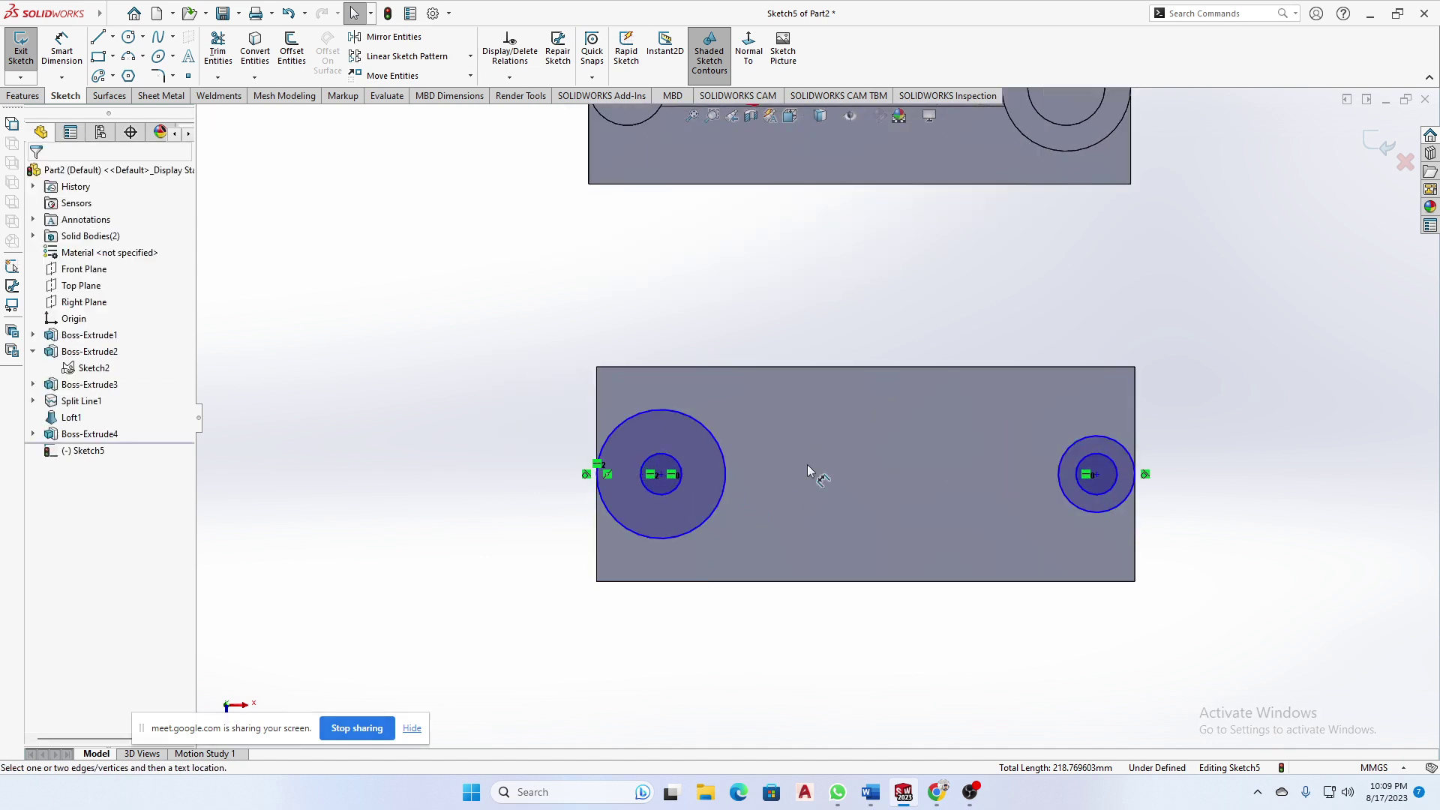
{"action": "left_click", "coordinate": [717, 440]}
{"action": "left_click", "coordinate": [692, 335]}
{"action": "type", "text": "50"}
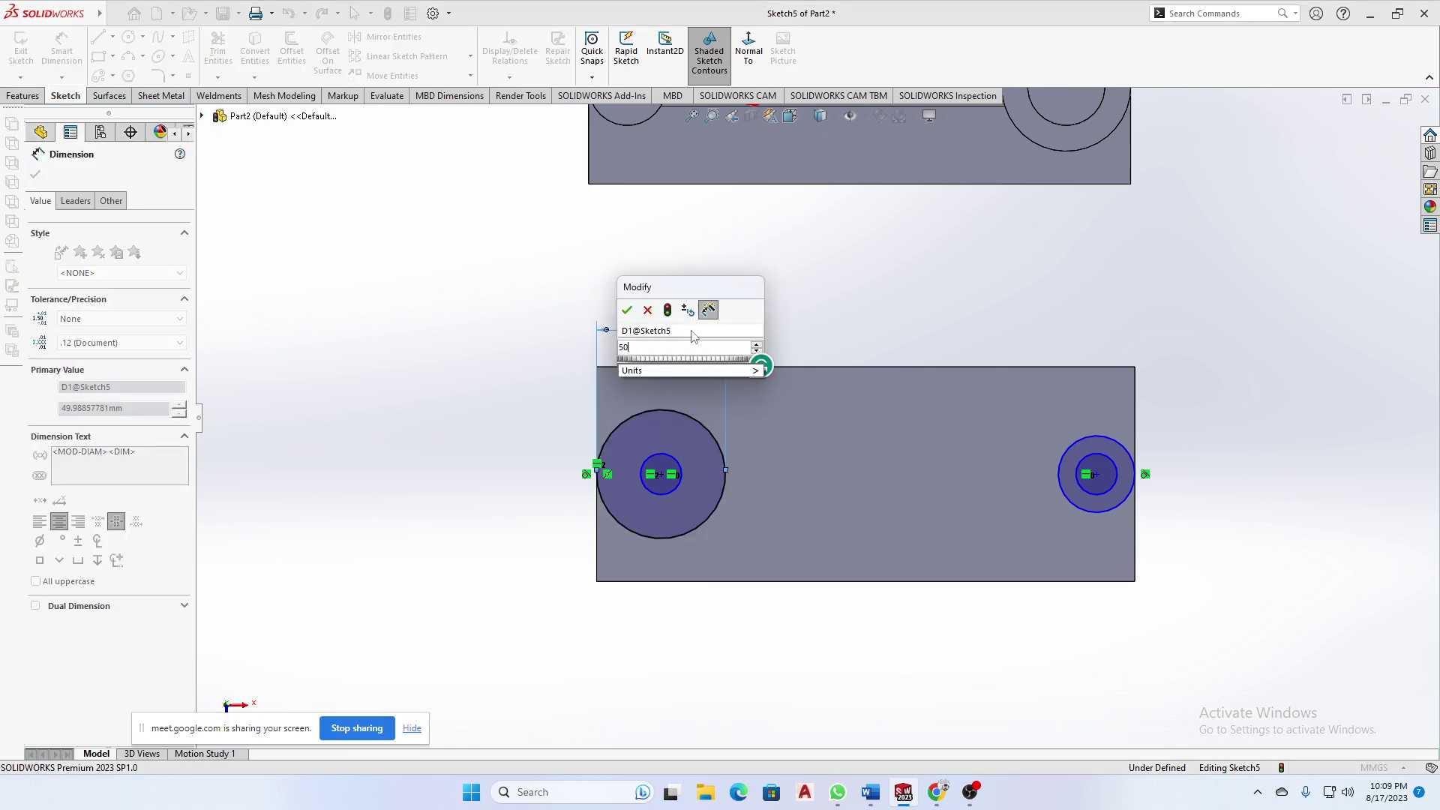
{"action": "key", "text": "Return"}
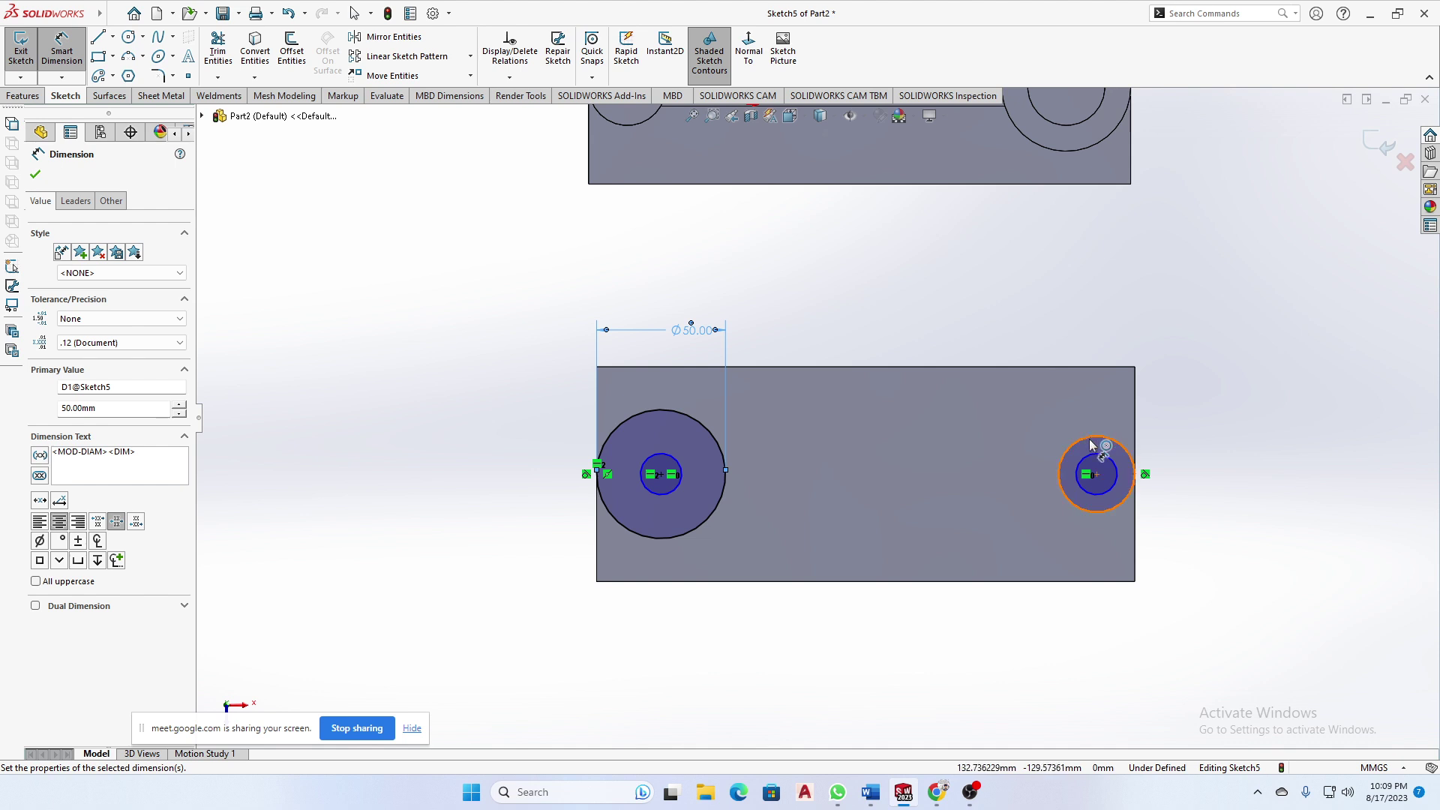
- Dimension the right pair's outer circle to 30 mm diameter and the radial gap to its inner circle to 10 mm
{"action": "left_click", "coordinate": [1091, 443]}
{"action": "left_click", "coordinate": [1166, 417]}
{"action": "type", "text": "30"}
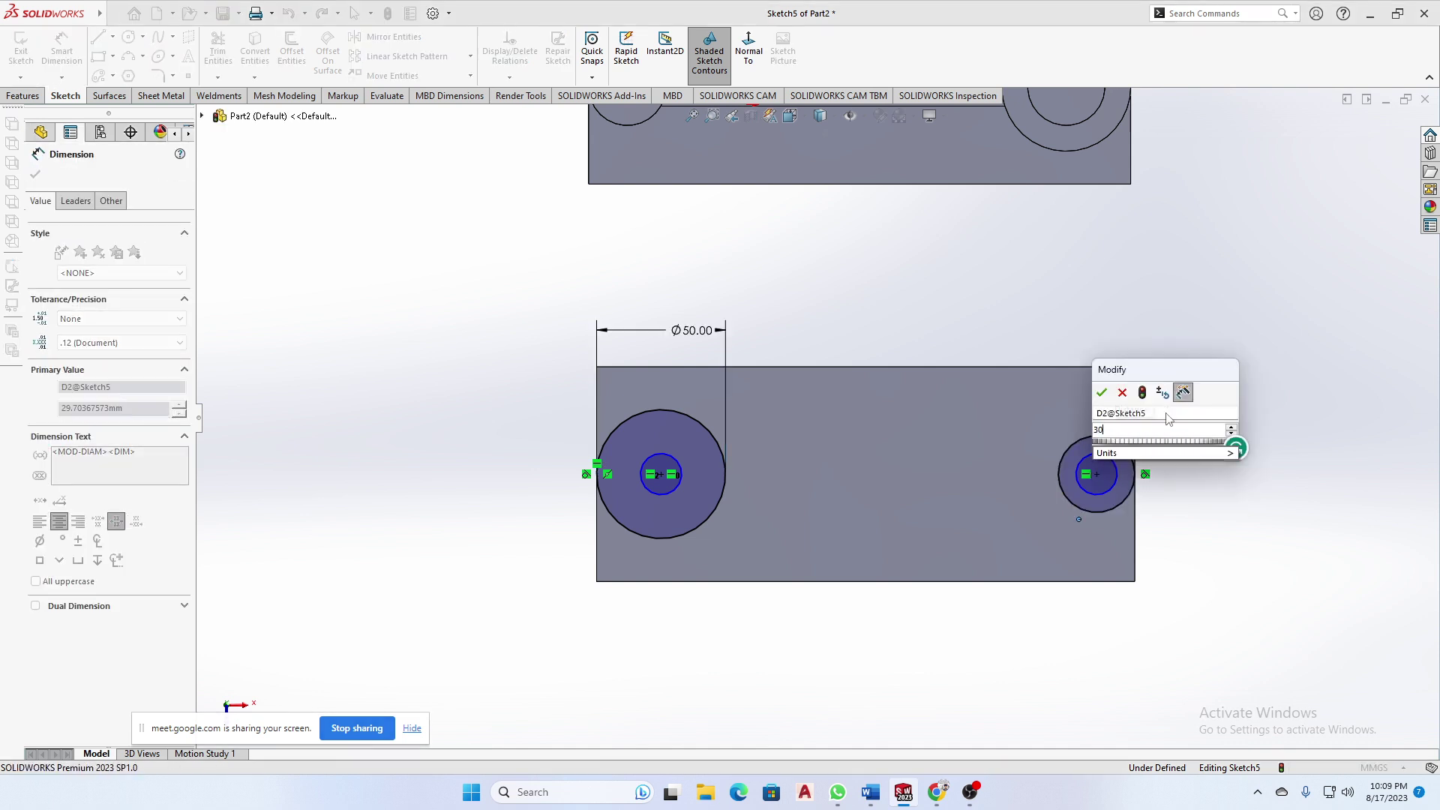
{"action": "key", "text": "Return"}
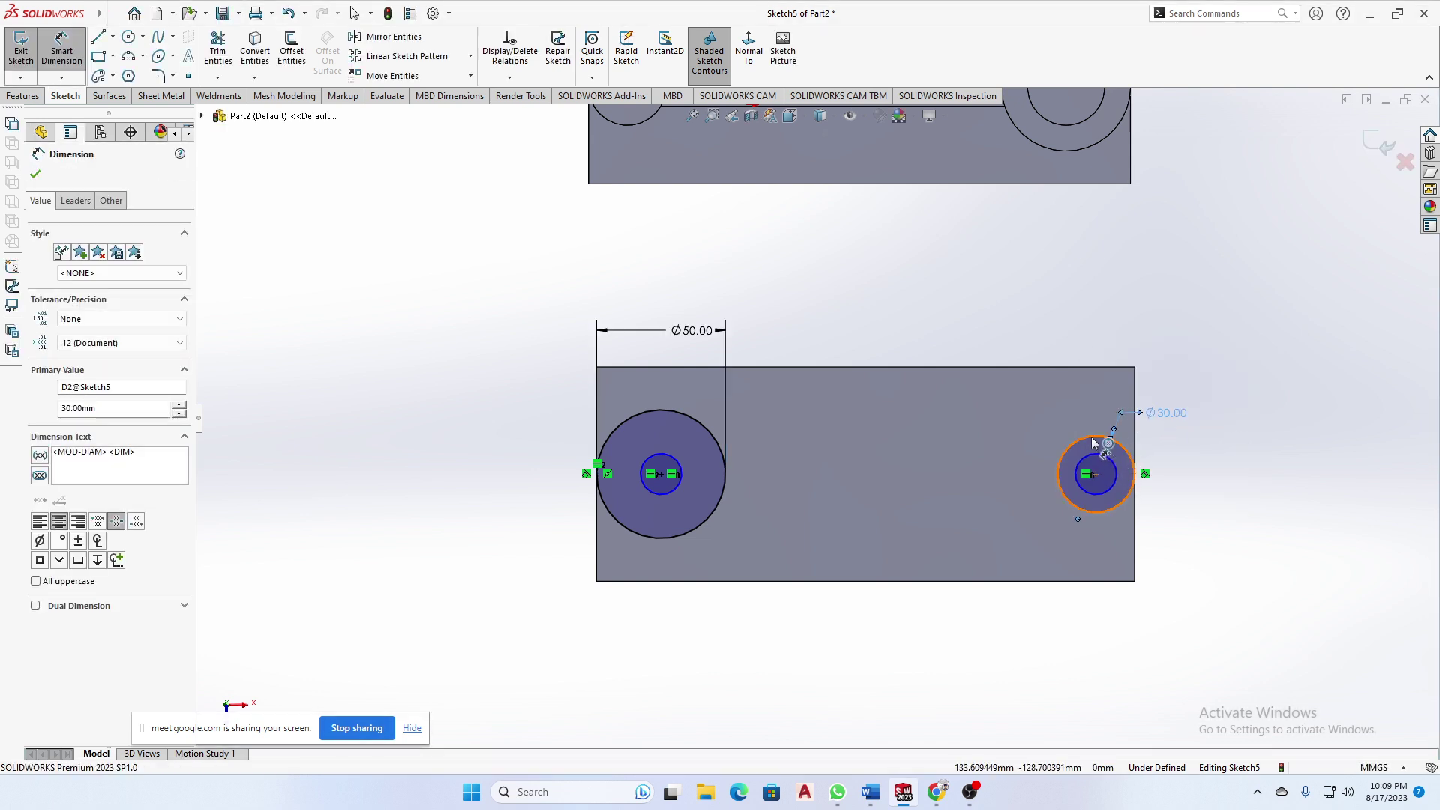
{"action": "left_click", "coordinate": [1091, 455]}
{"action": "left_click", "coordinate": [1091, 437]}
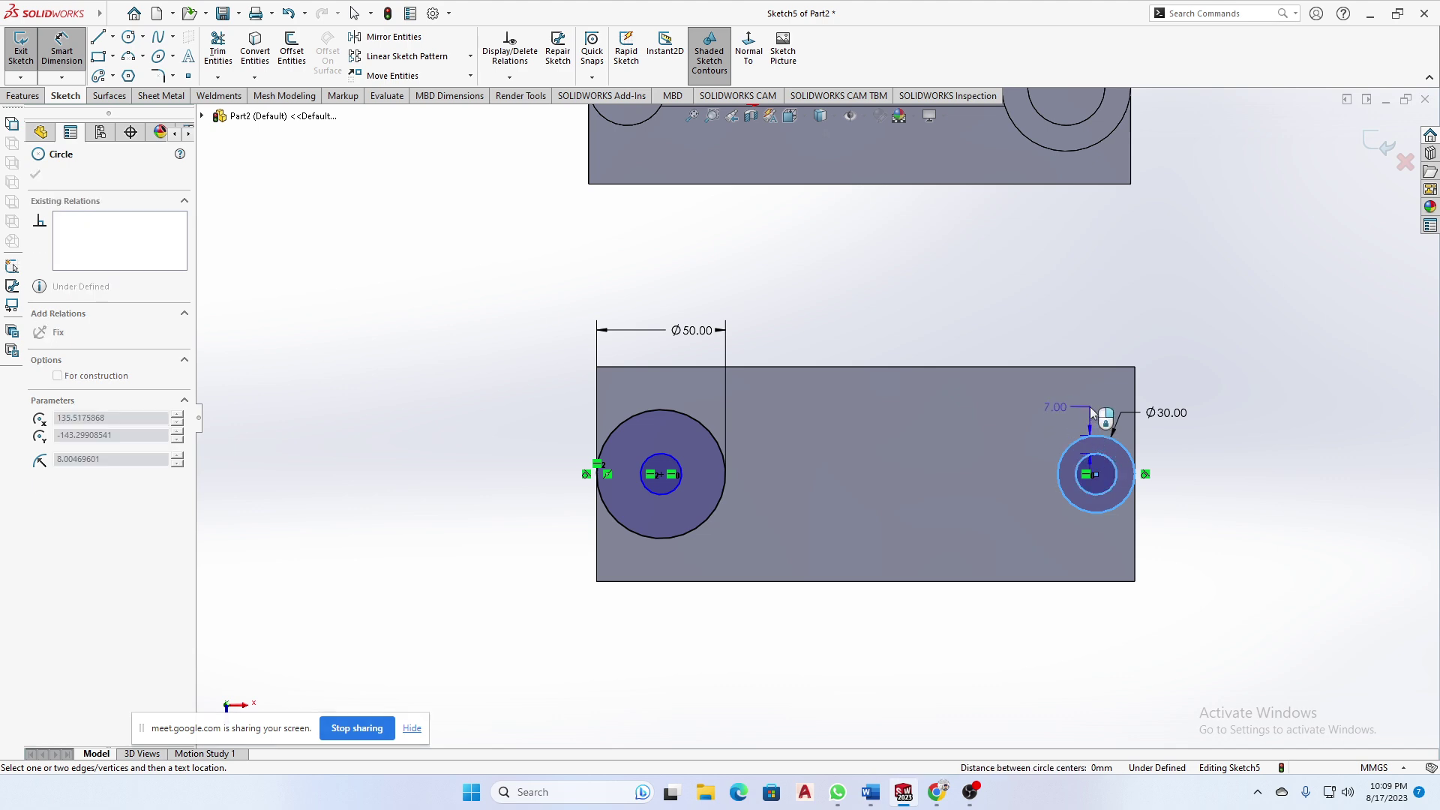
{"action": "left_click", "coordinate": [1091, 412]}
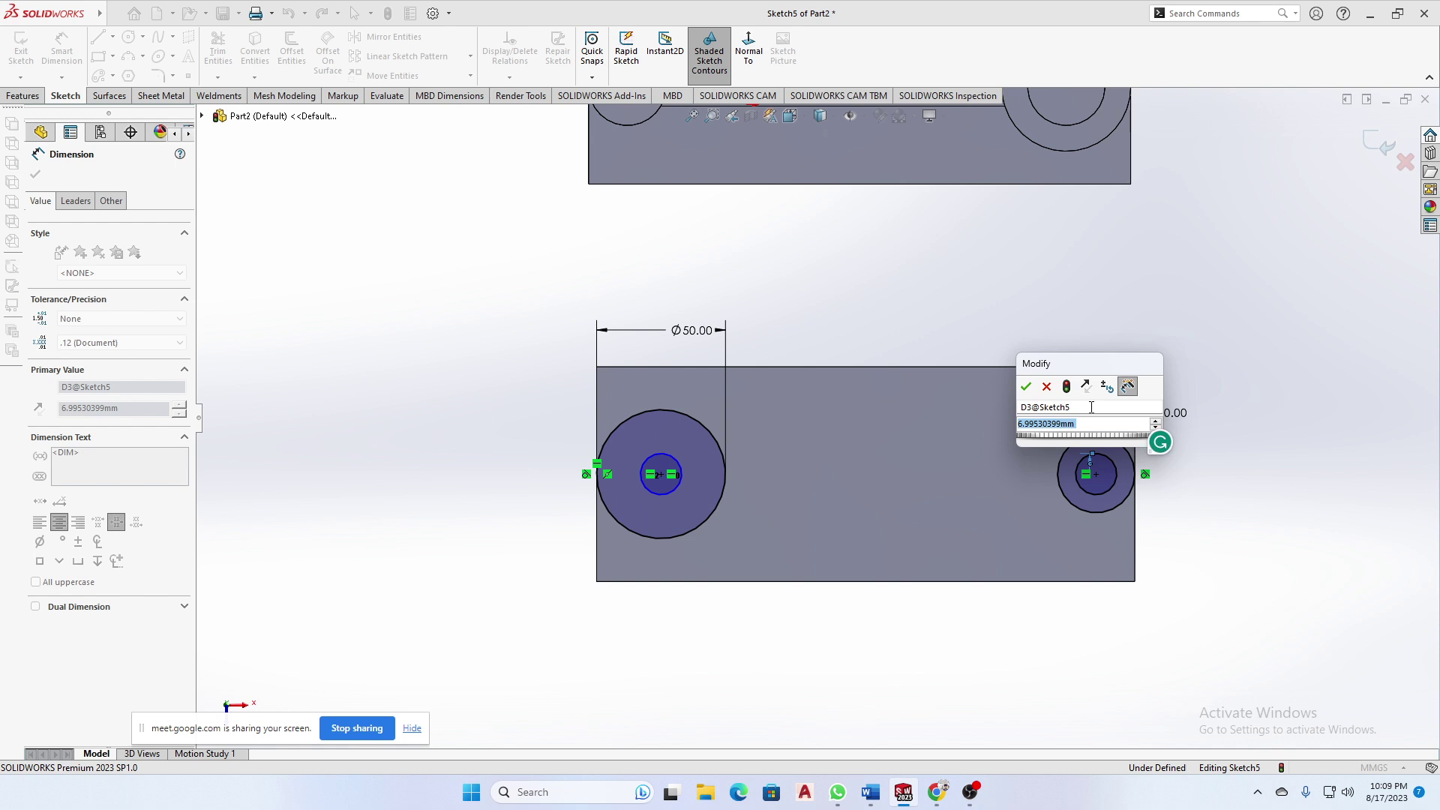
{"action": "type", "text": "10"}
{"action": "key", "text": "Return"}
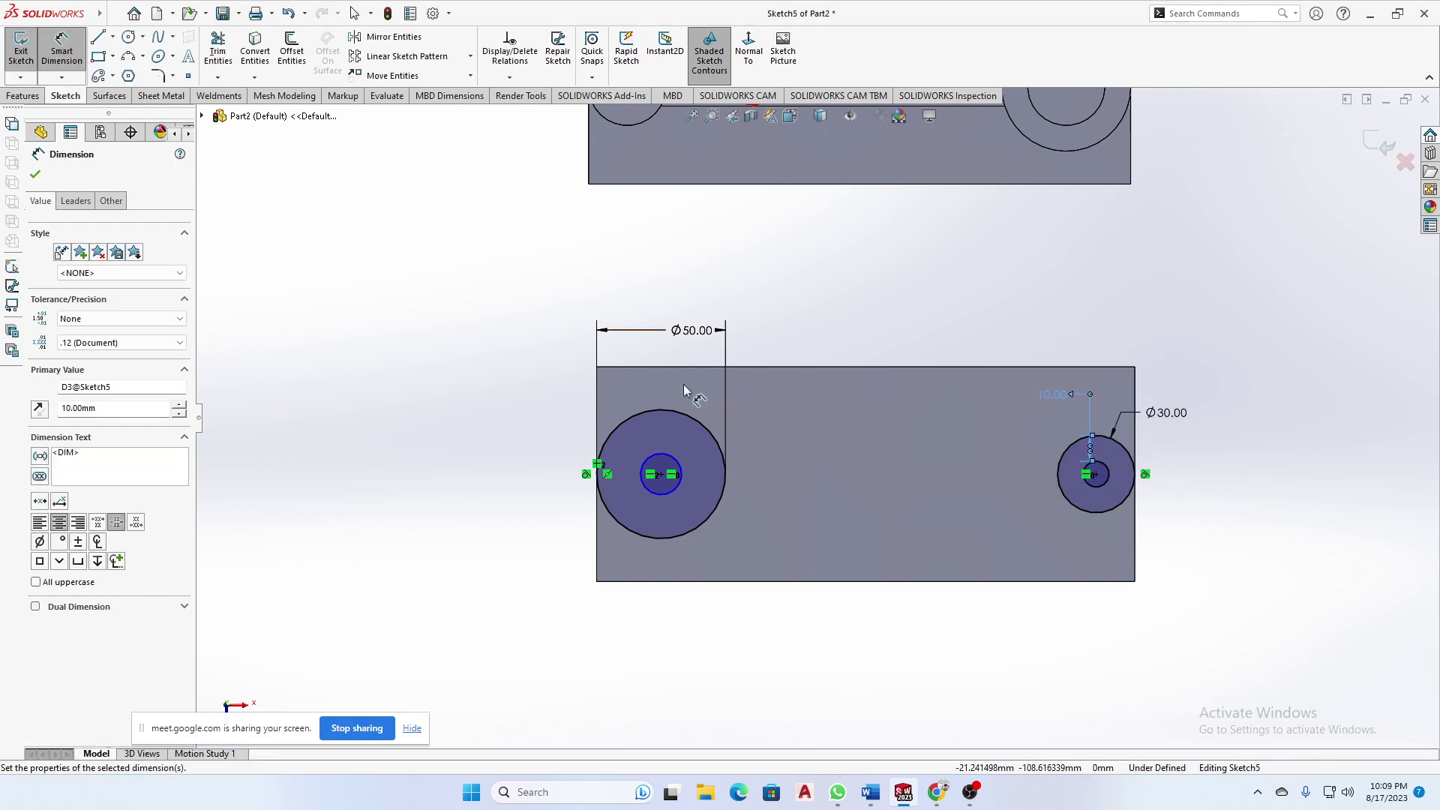
- Set the radial gap between the left pair's outer and inner circles to 10 mm
{"action": "left_click", "coordinate": [660, 412]}
{"action": "left_click", "coordinate": [660, 463]}
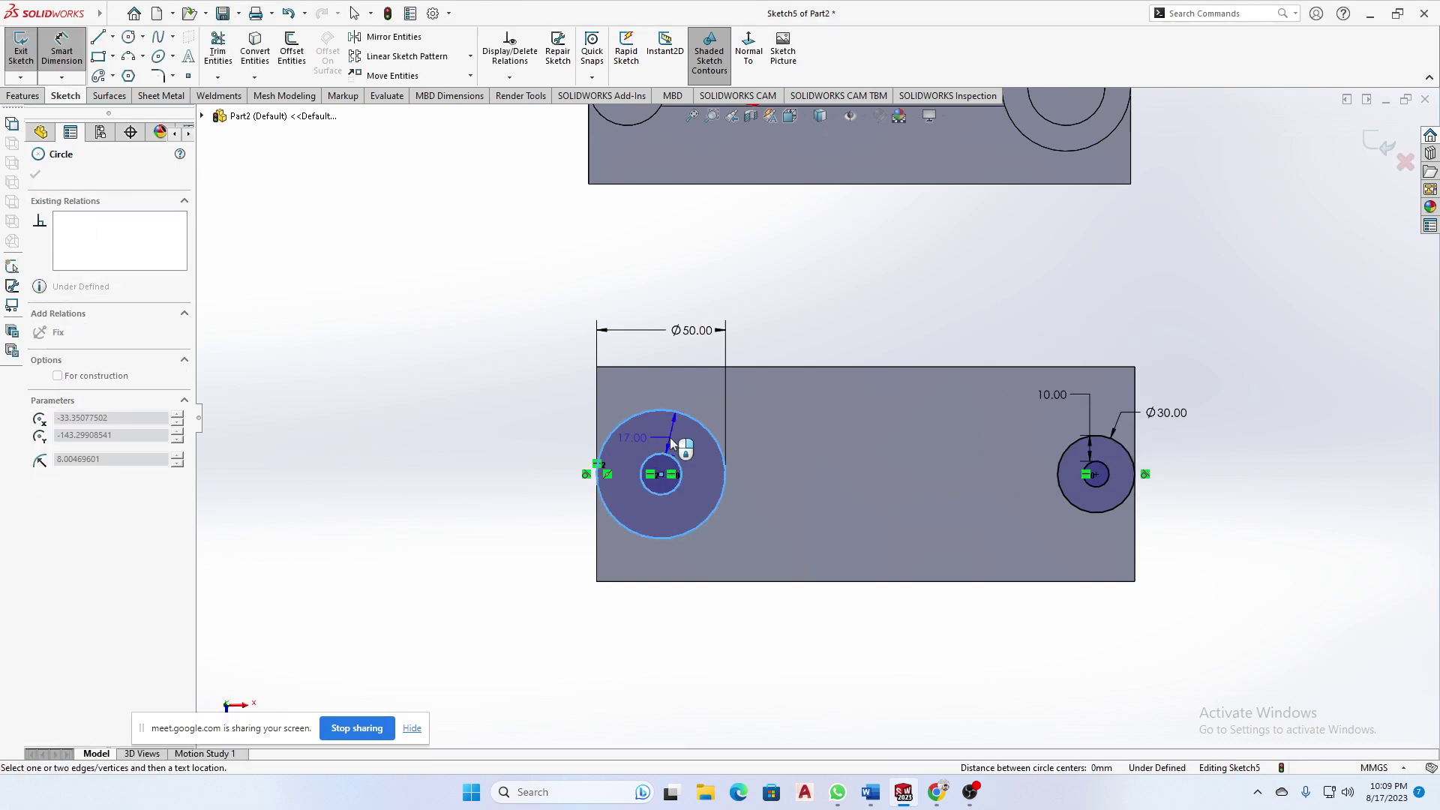
{"action": "left_click", "coordinate": [672, 441]}
{"action": "type", "text": "10"}
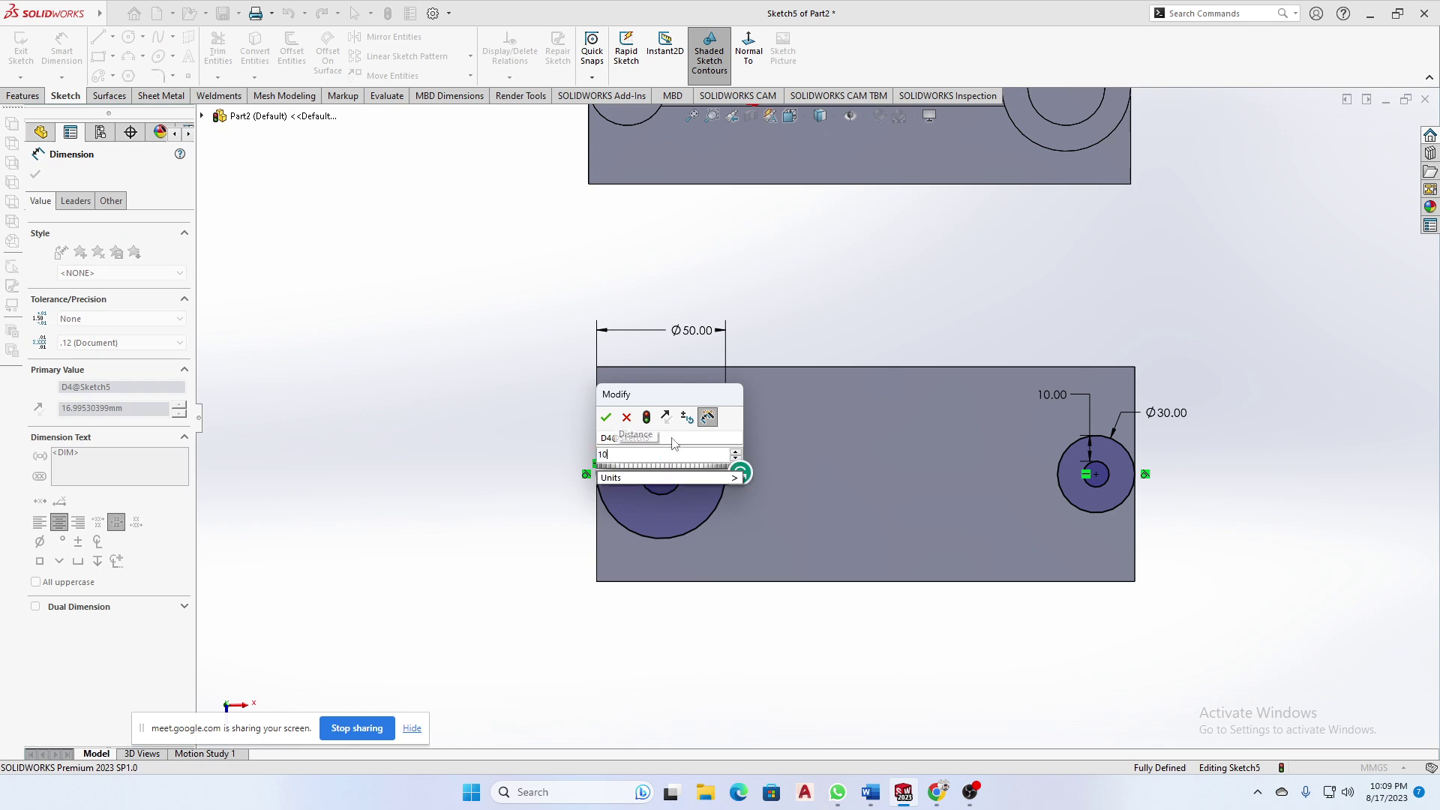
{"action": "key", "text": "Return"}
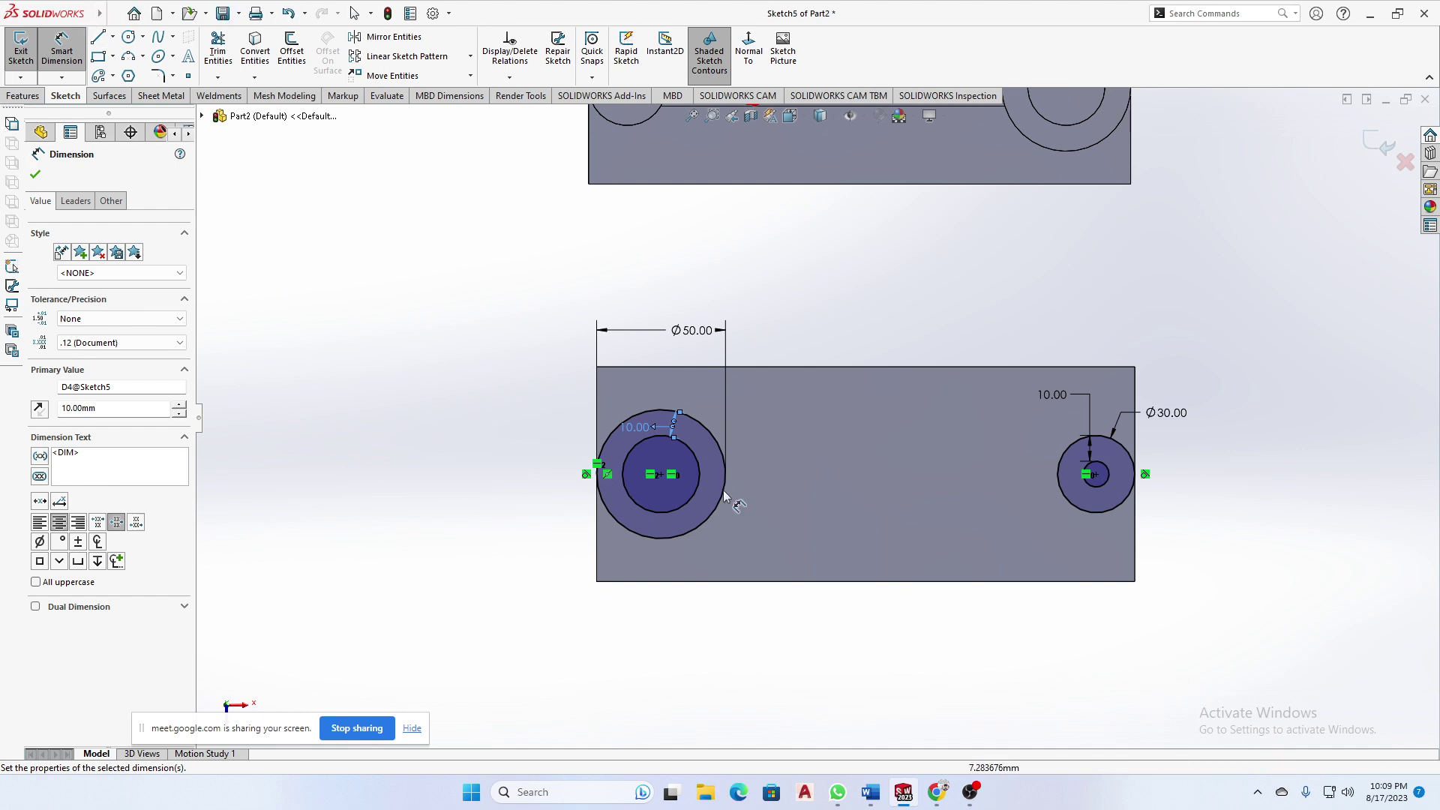
- Close the sketch of the concentric circles on the new plate
{"action": "left_click", "coordinate": [22, 95]}
{"action": "middle_click_drag", "start_coordinate": [360, 429], "coordinate": [392, 264]}
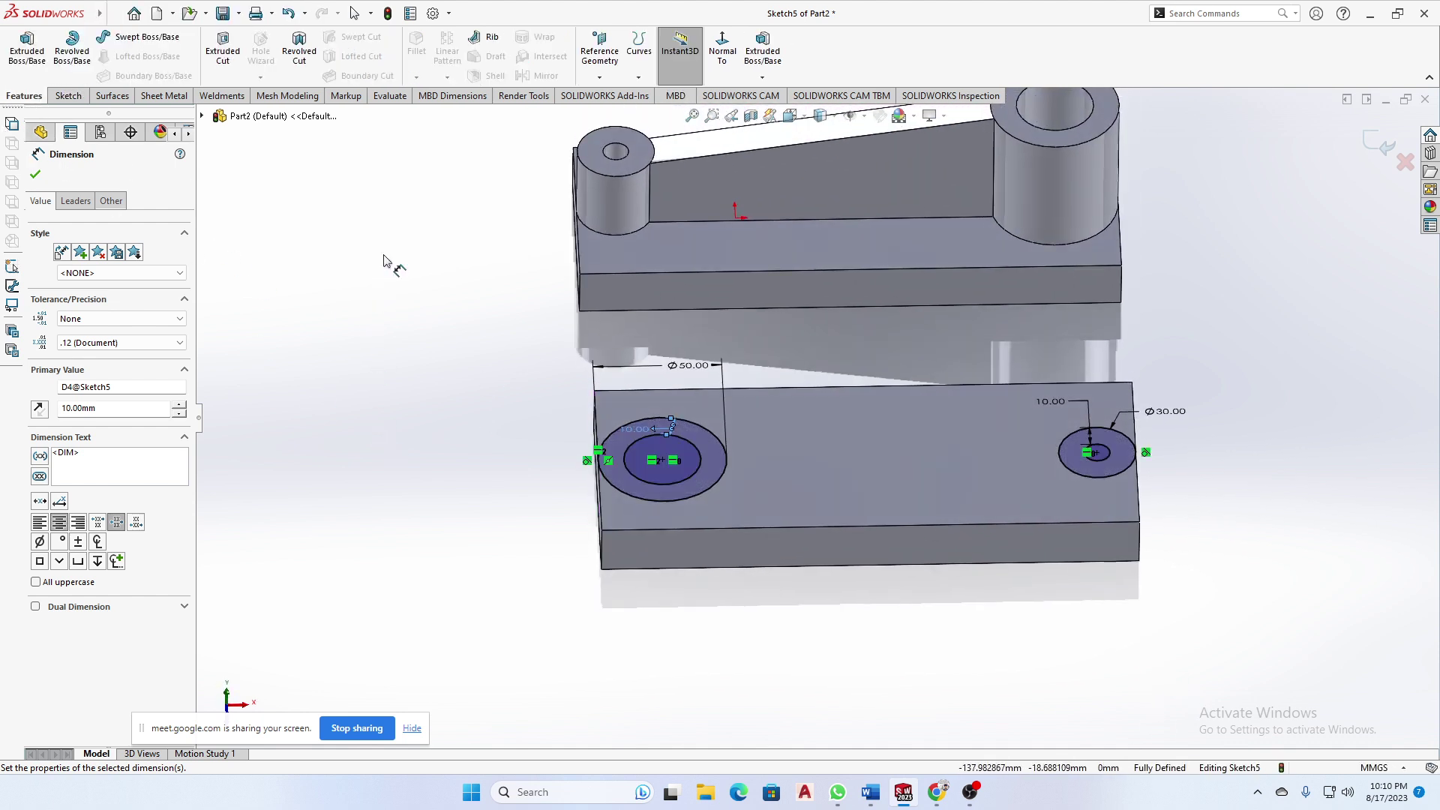
{"action": "left_click", "coordinate": [1379, 141]}
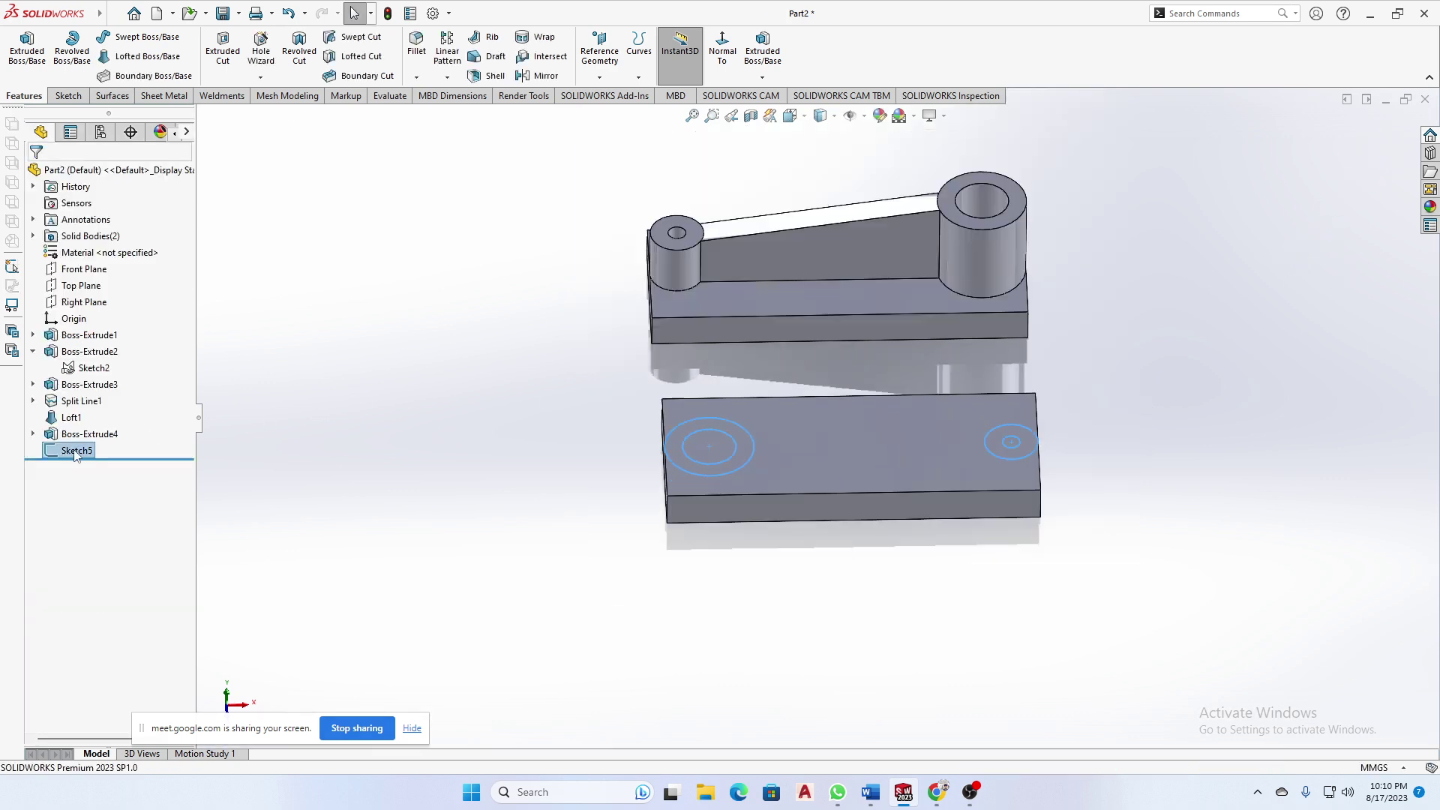
{"action": "left_click", "coordinate": [75, 452]}
{"action": "left_click", "coordinate": [305, 490]}
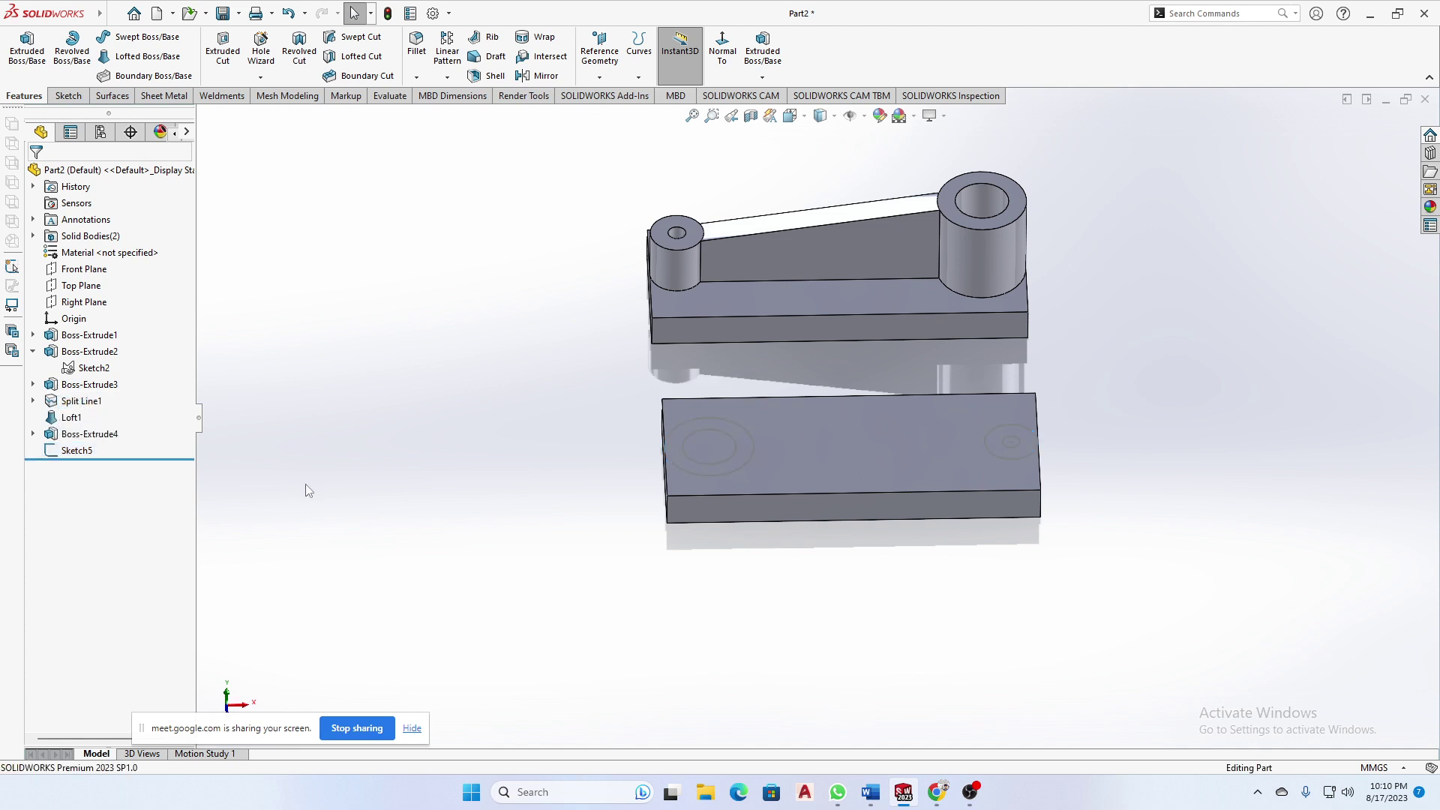
- Set up a boss extrusion of the circle sketch with only the left ring-shaped region as its contour
{"action": "left_click", "coordinate": [69, 453]}
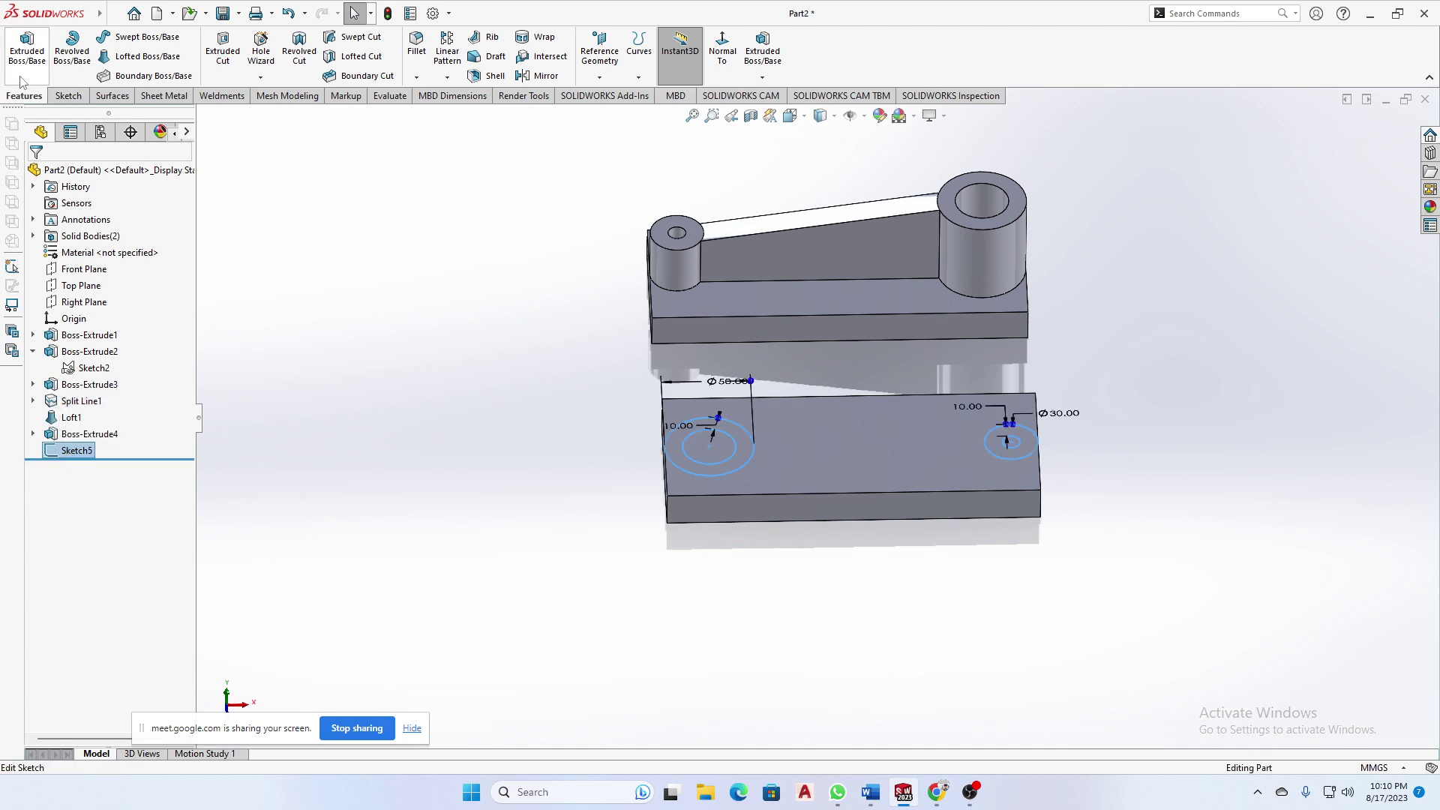
{"action": "left_click", "coordinate": [27, 46]}
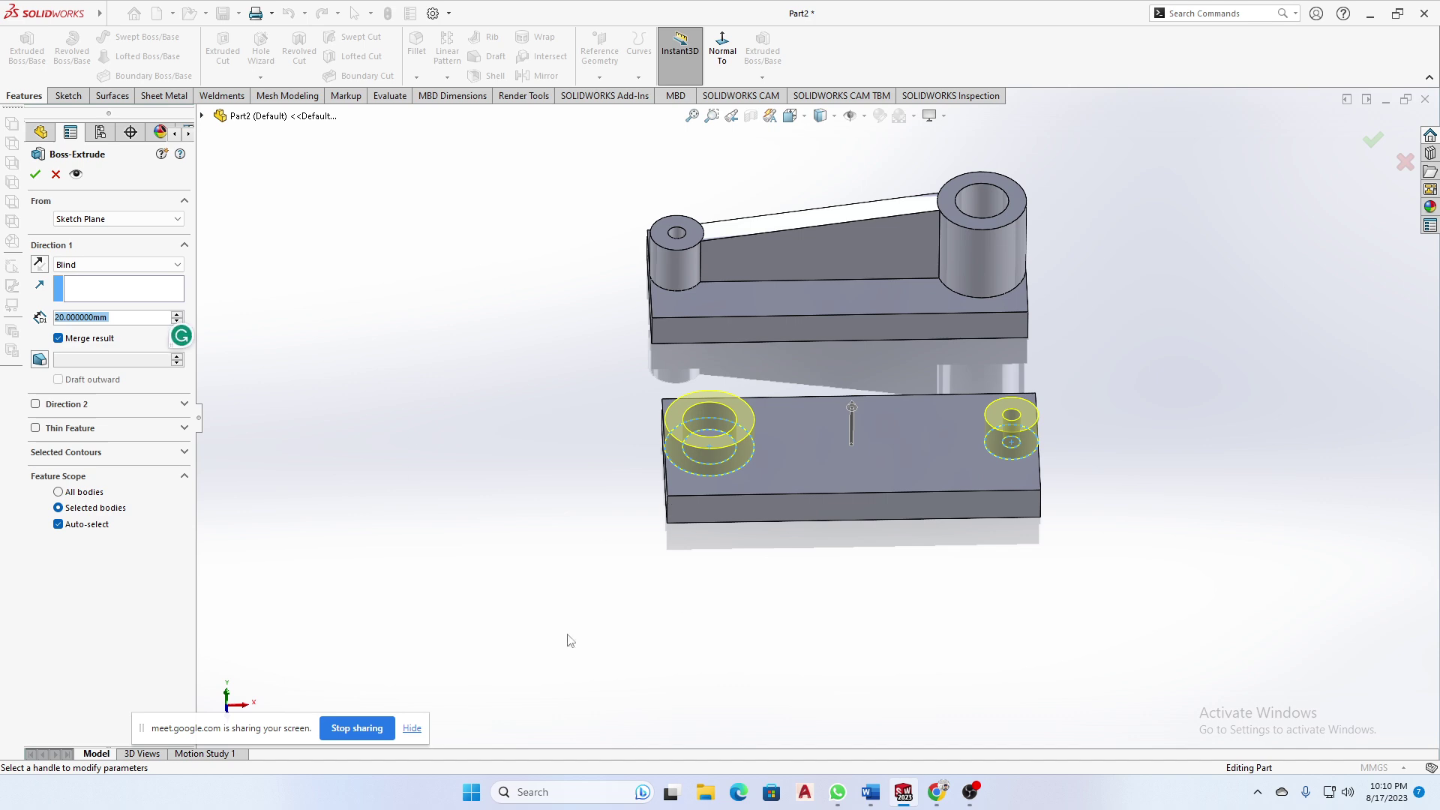
{"action": "left_click", "coordinate": [72, 459]}
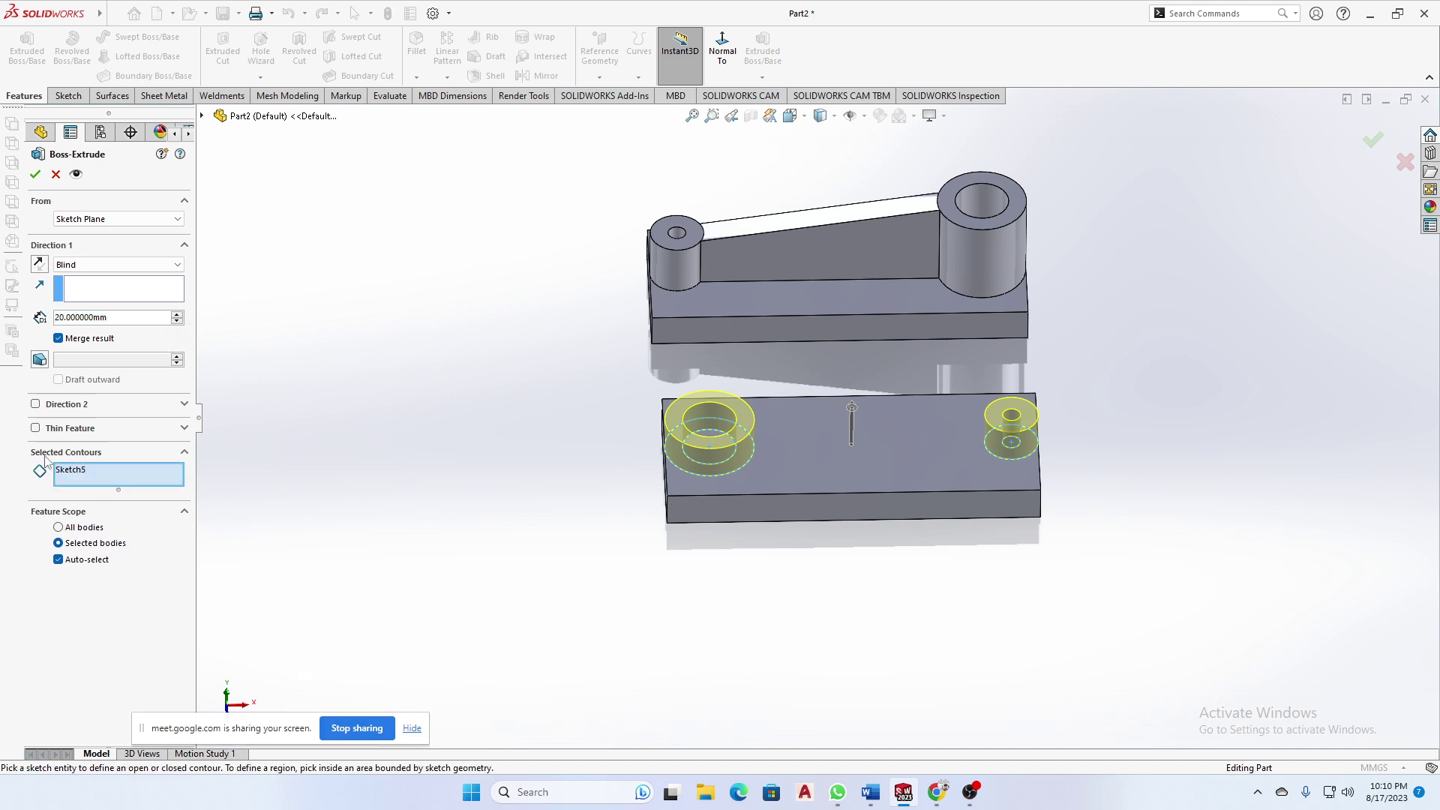
{"action": "left_click", "coordinate": [73, 473]}
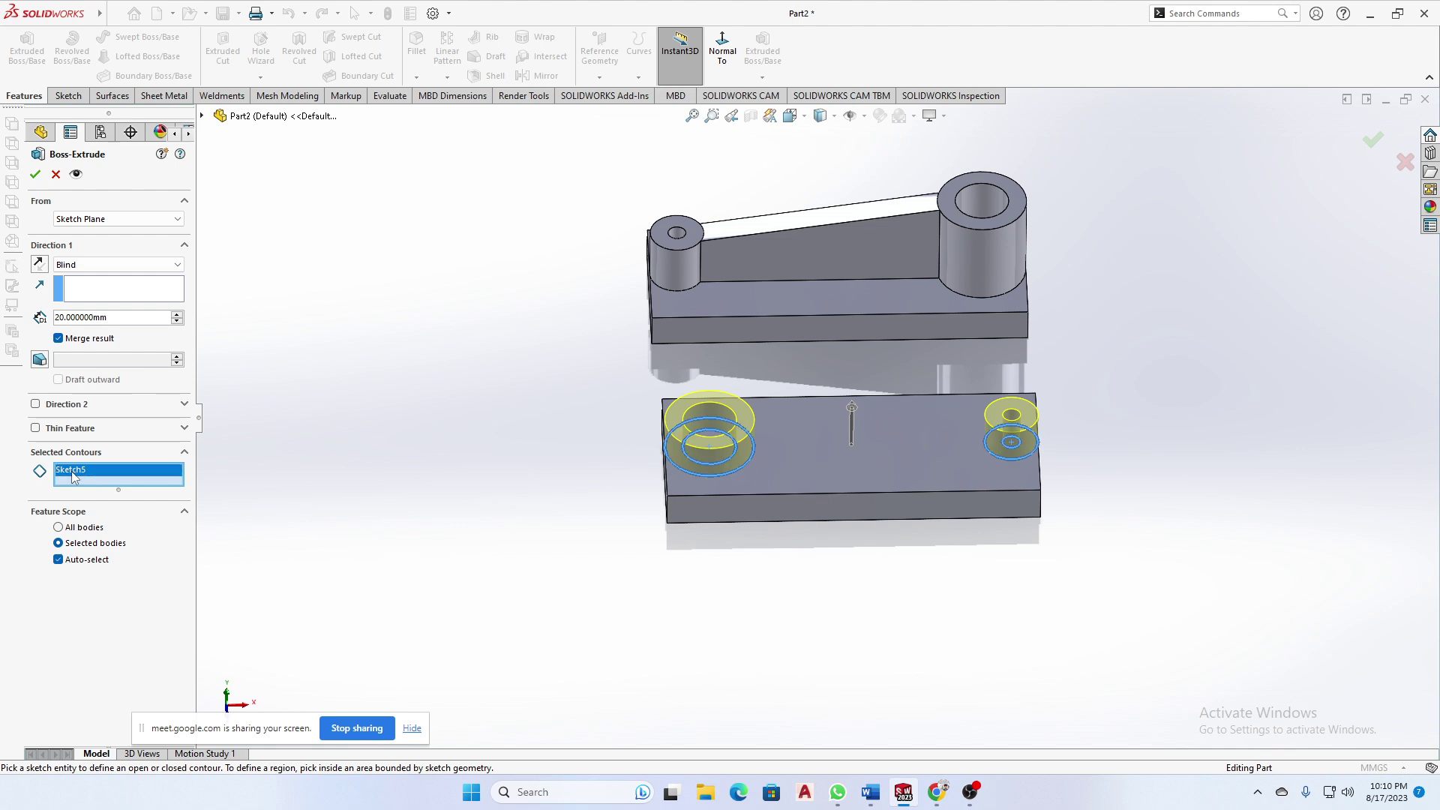
{"action": "key", "text": "Delete"}
{"action": "scroll", "coordinate": [713, 444], "scroll_direction": "down", "scroll_amount": 3}
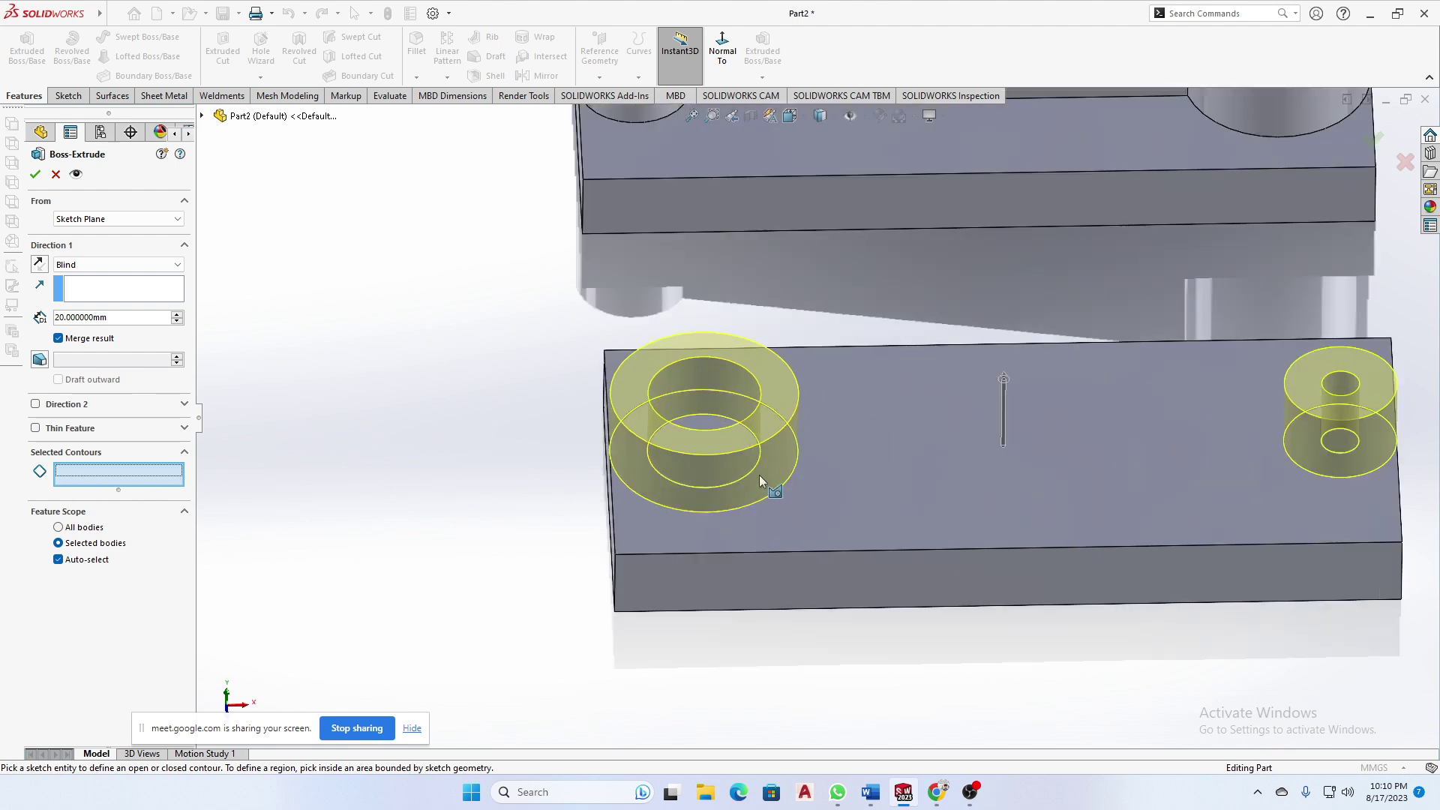
{"action": "left_click", "coordinate": [780, 465]}
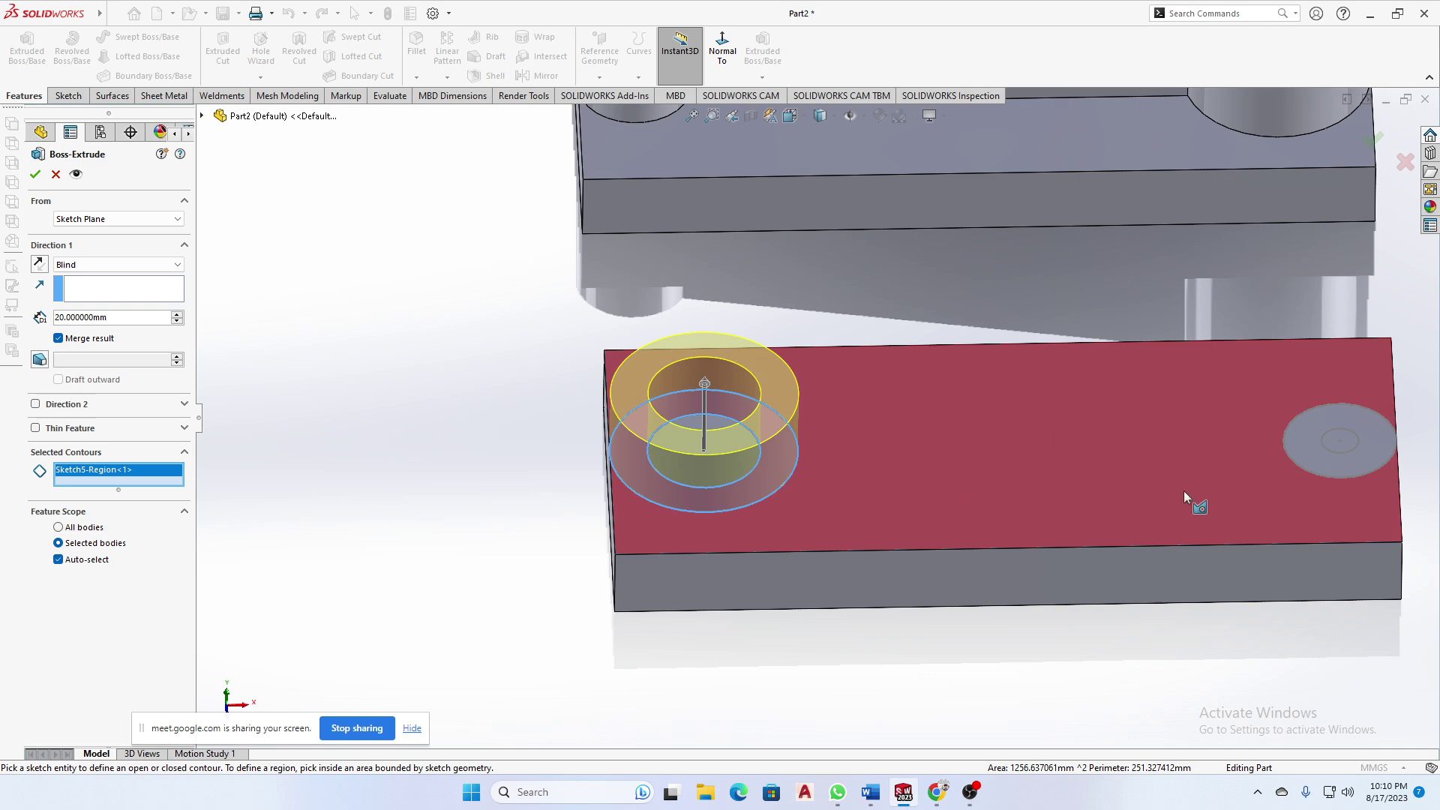
{"action": "left_click", "coordinate": [1314, 449]}
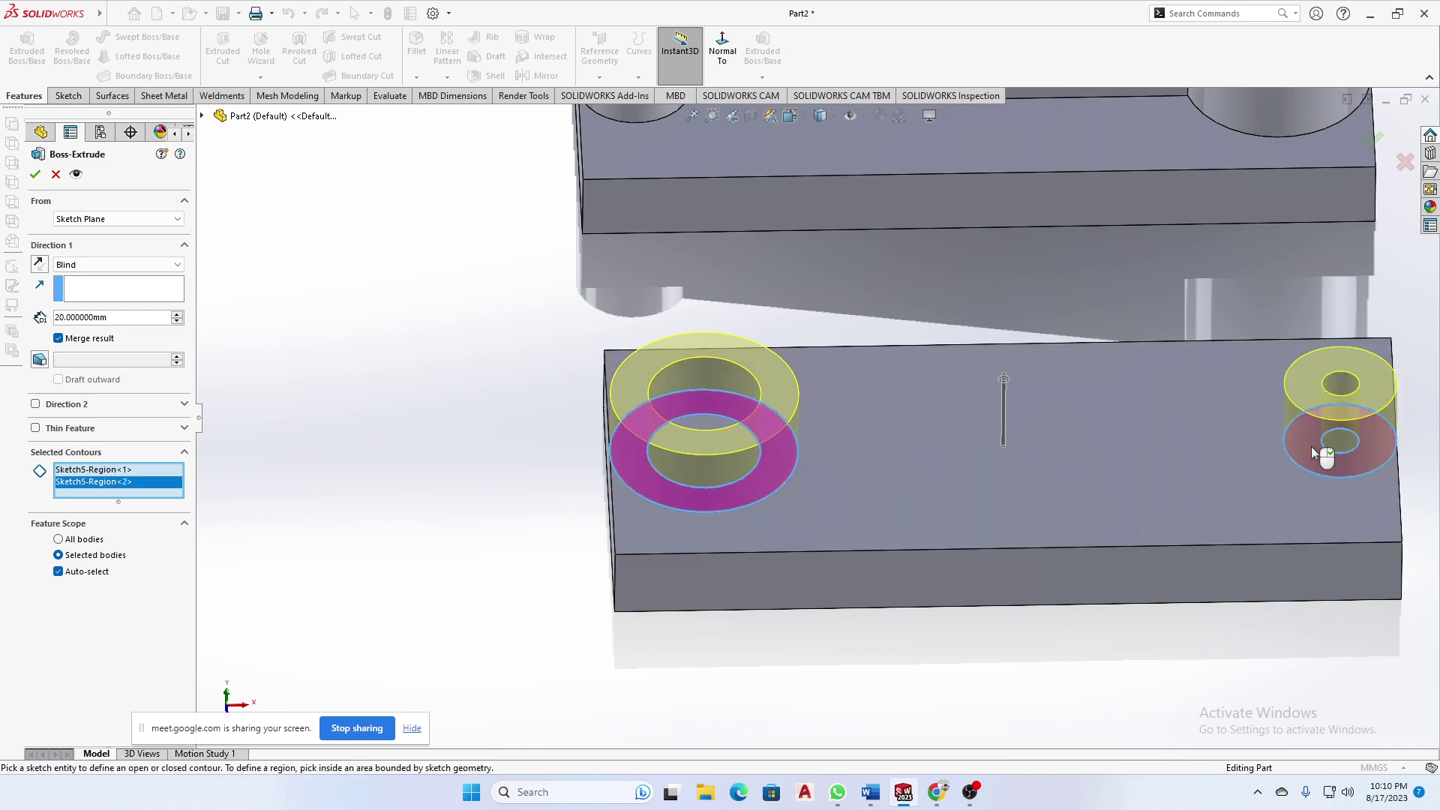
{"action": "left_click", "coordinate": [1310, 447]}
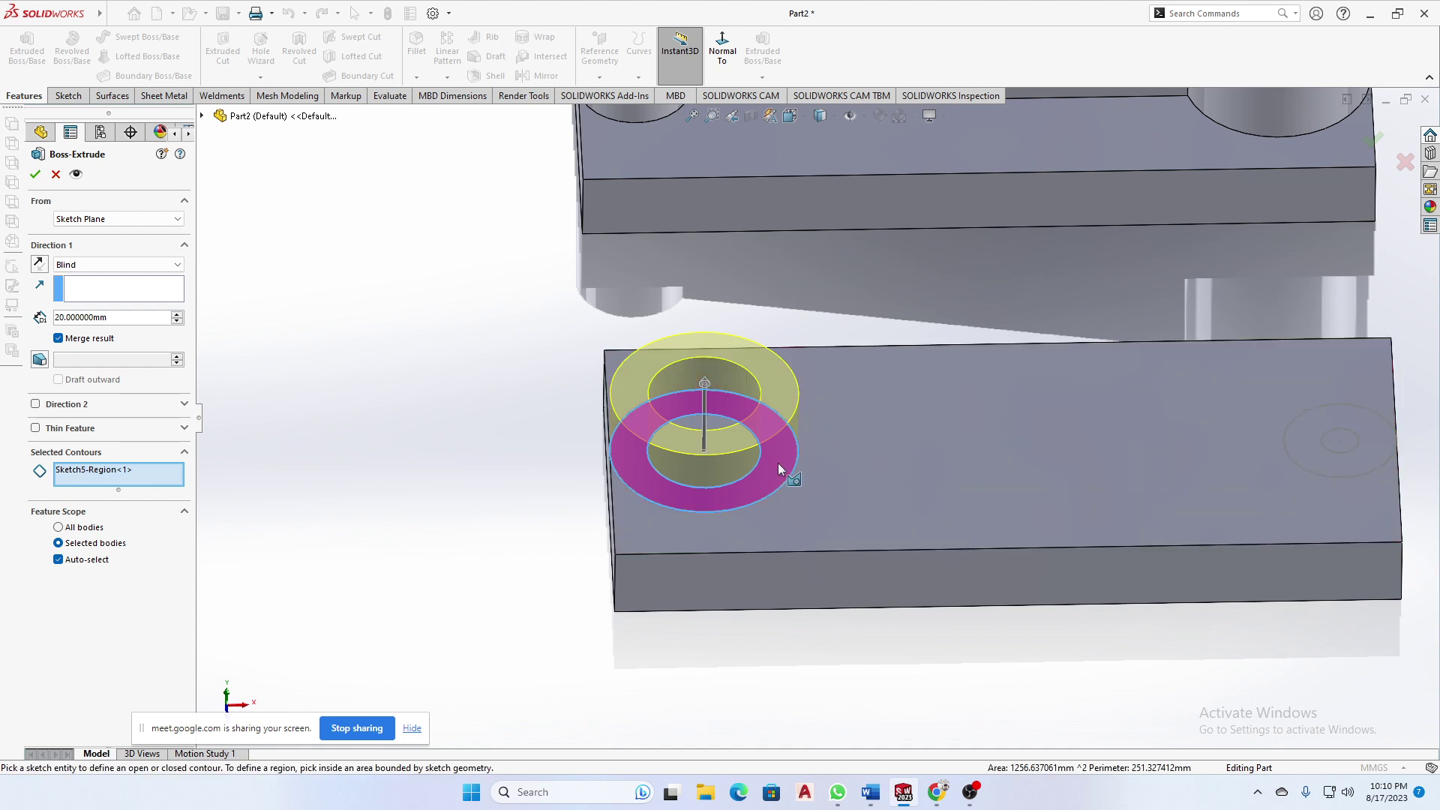
{"action": "scroll", "coordinate": [790, 460], "scroll_direction": "up", "scroll_amount": 1}
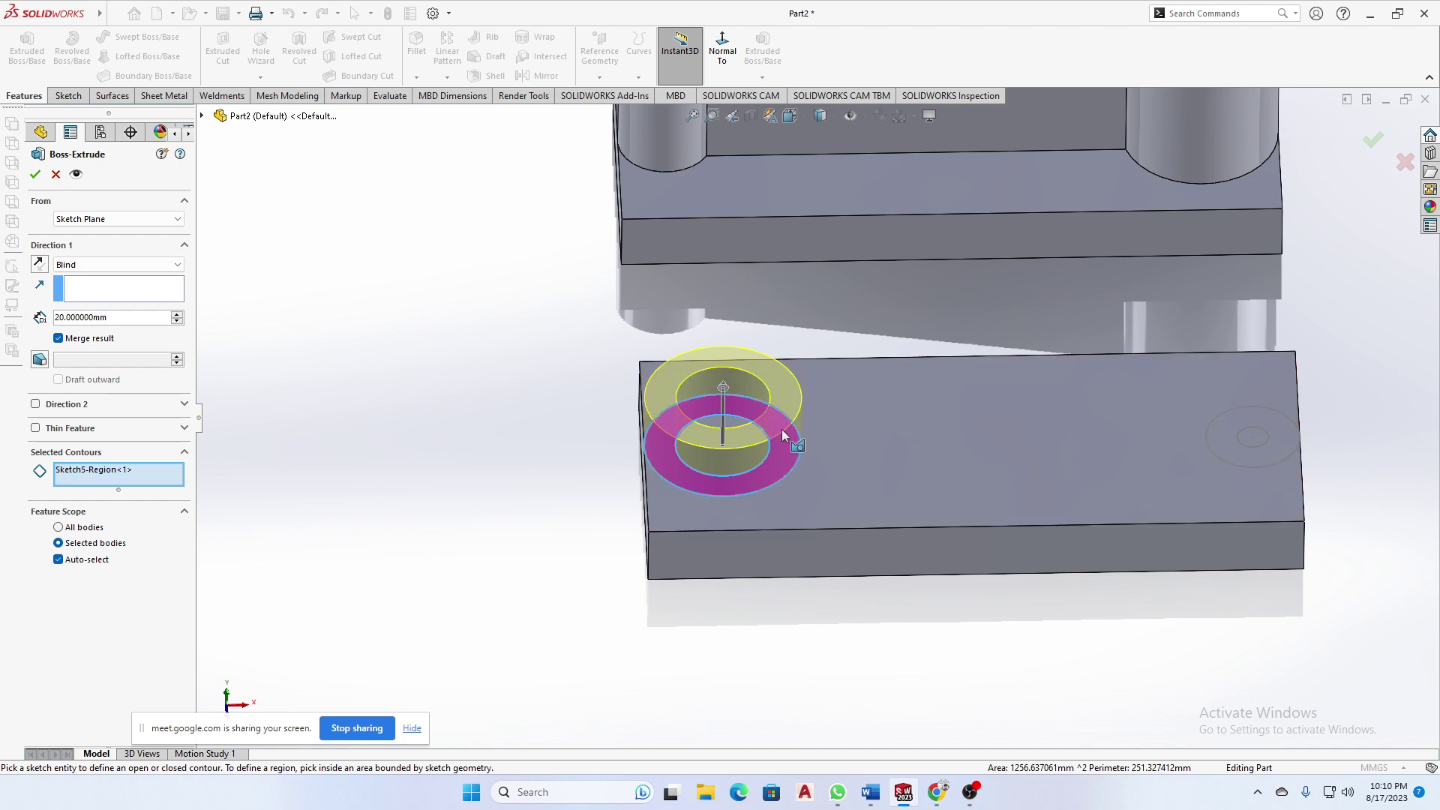
- Extrude the left ring 50 mm upward from the plate as a hollow boss
{"action": "double_click", "coordinate": [138, 318]}
{"action": "type", "text": "50"}
{"action": "key", "text": "Return"}
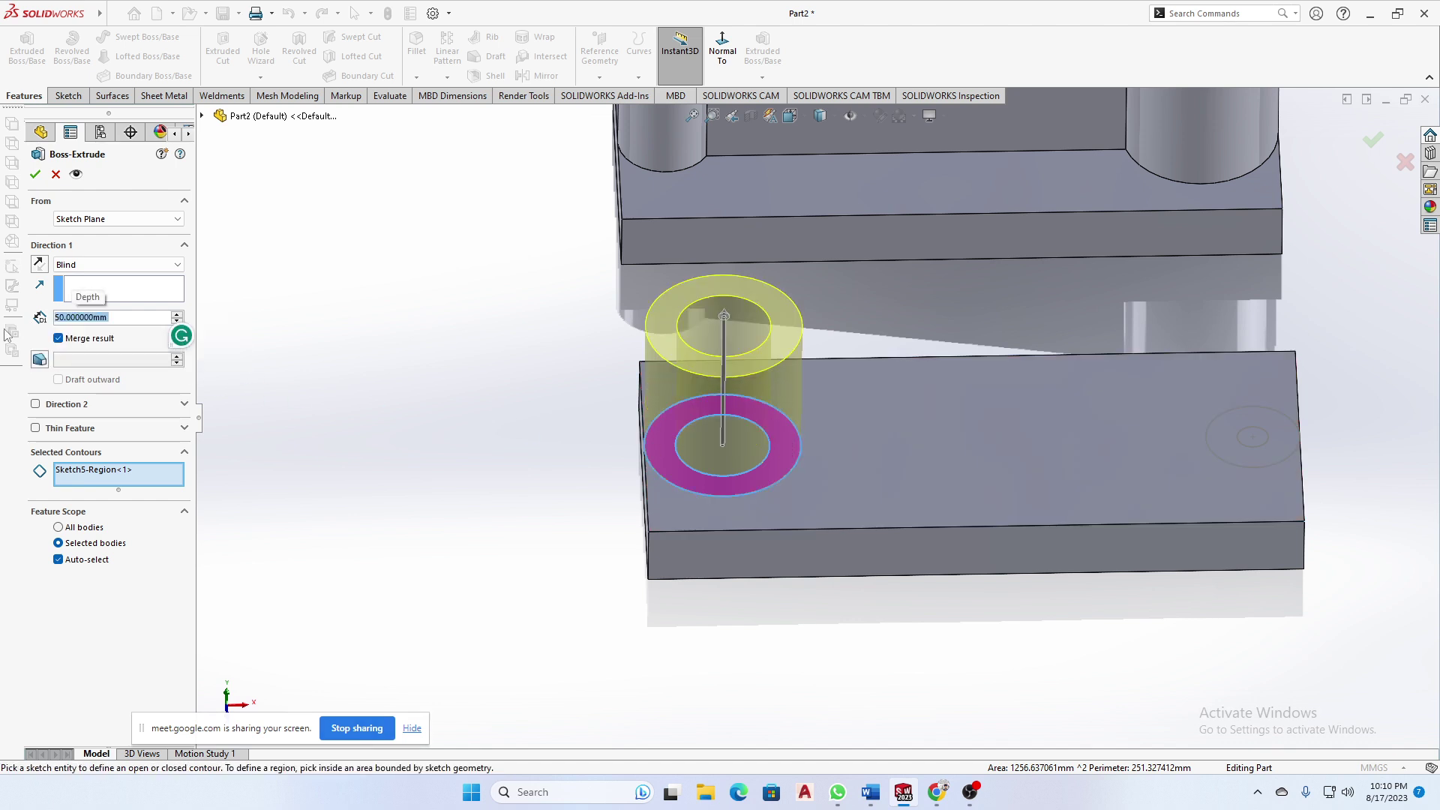
{"action": "left_click", "coordinate": [35, 175]}
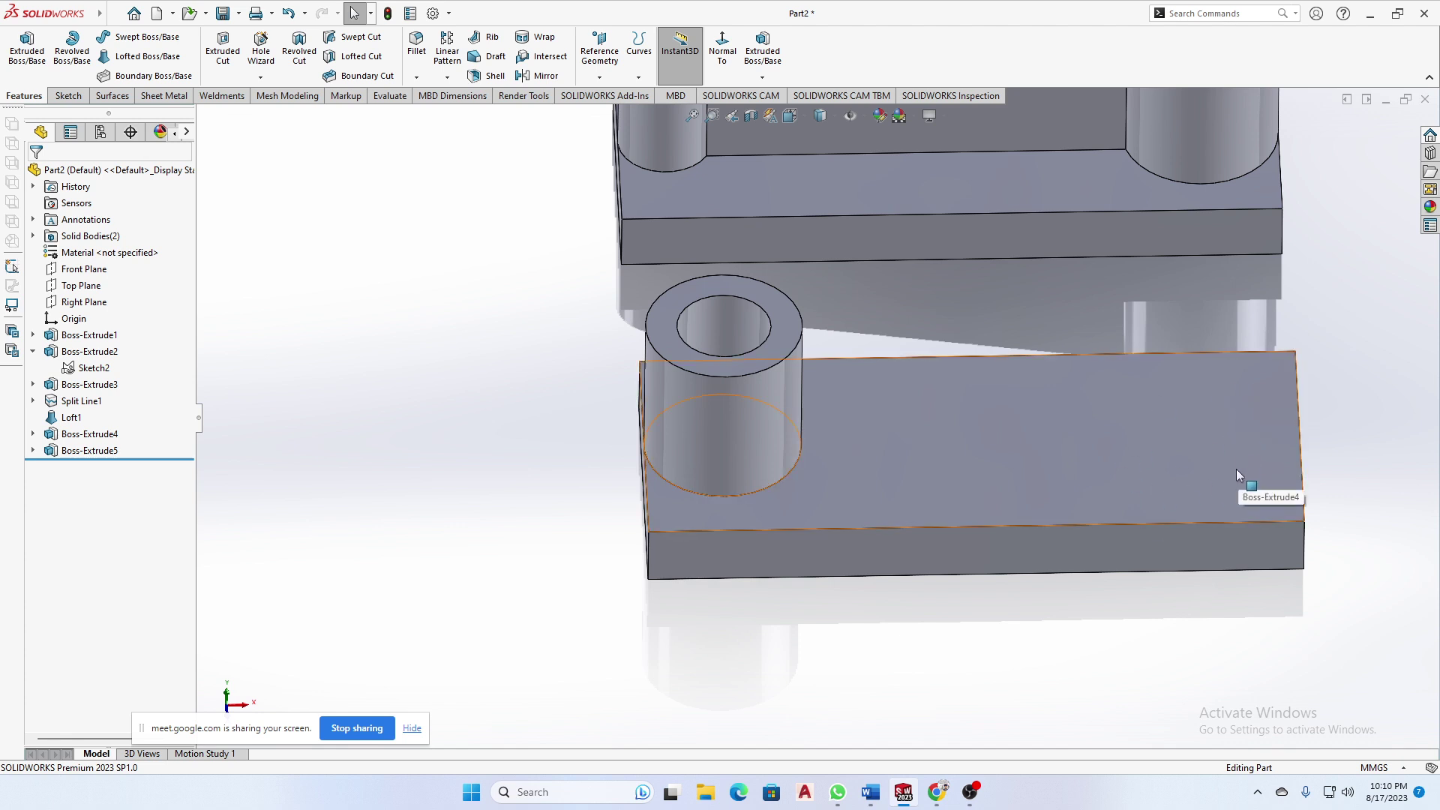
- Set up a boss extrusion reusing the new plate's circle sketch, with only the small right ring-shaped region as its contour
{"action": "scroll", "coordinate": [1236, 469], "scroll_direction": "up", "scroll_amount": 1}
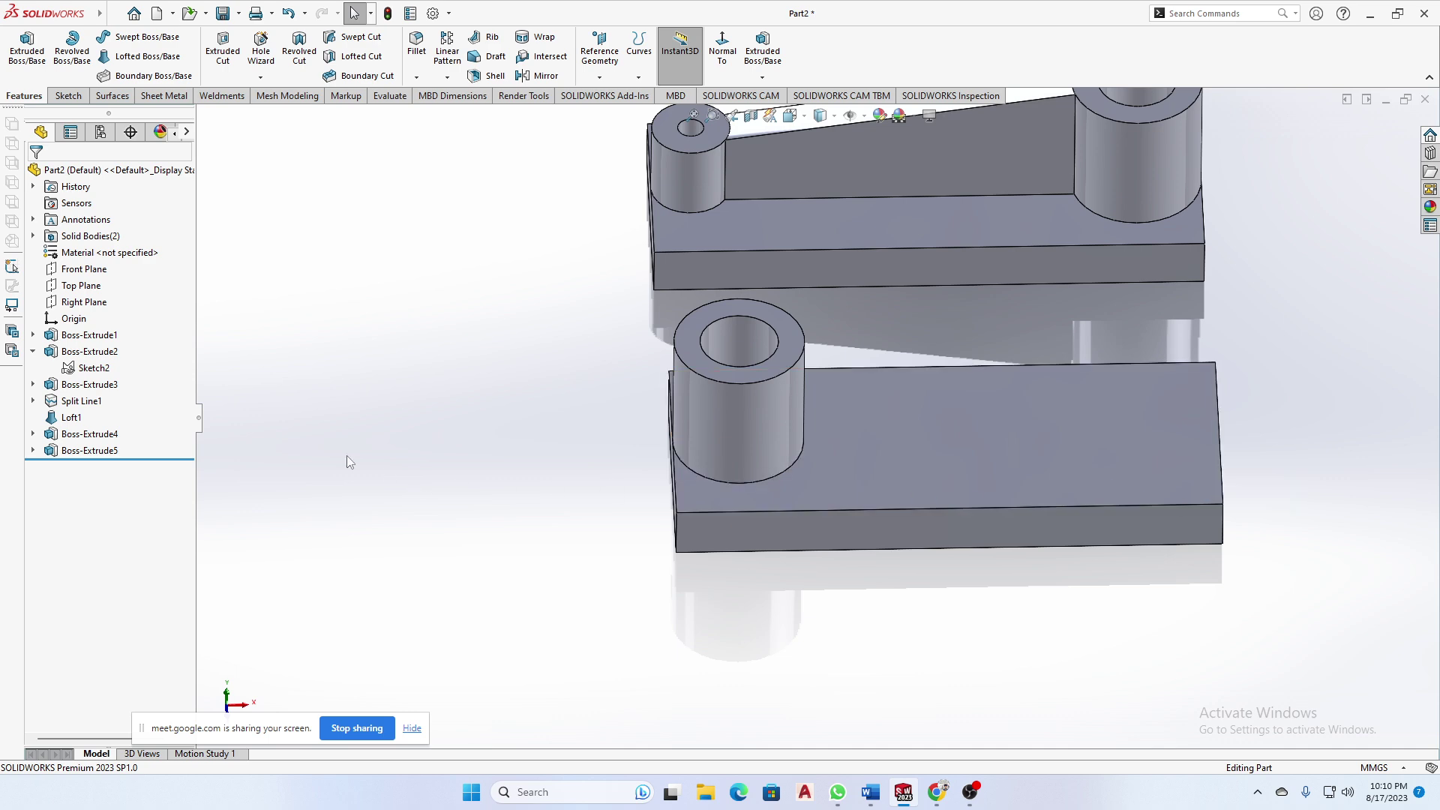
{"action": "left_click", "coordinate": [33, 450]}
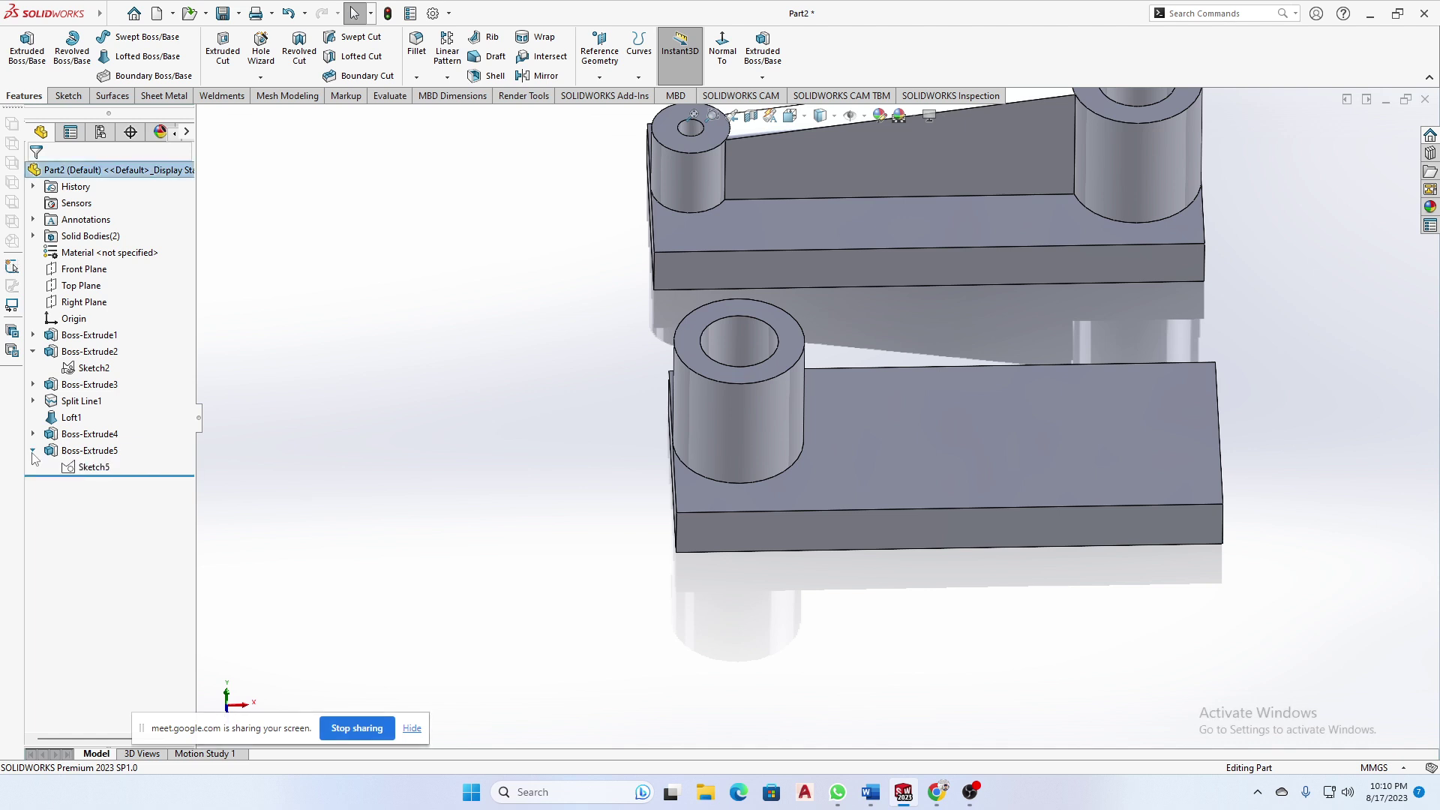
{"action": "left_click", "coordinate": [88, 468]}
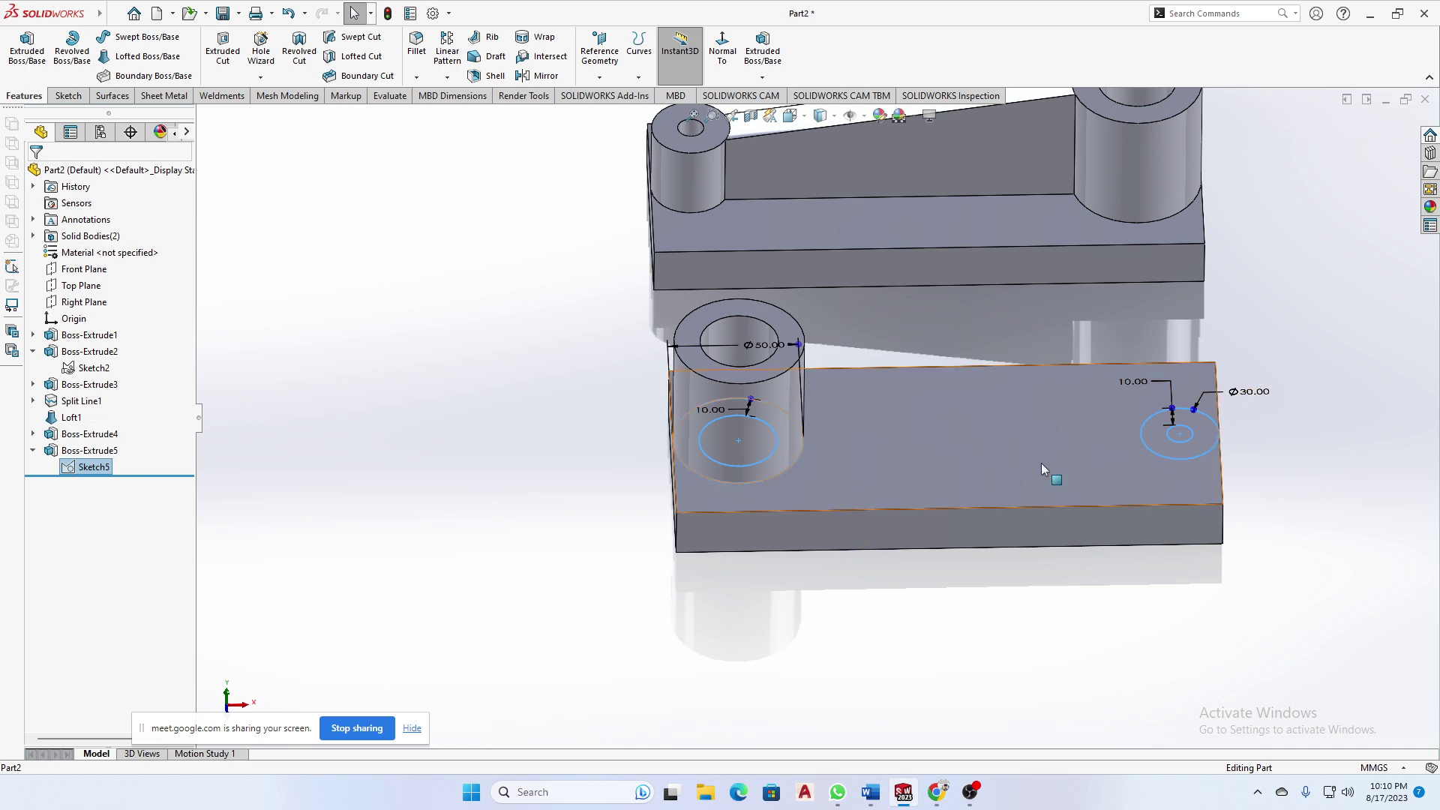
{"action": "left_click", "coordinate": [84, 469]}
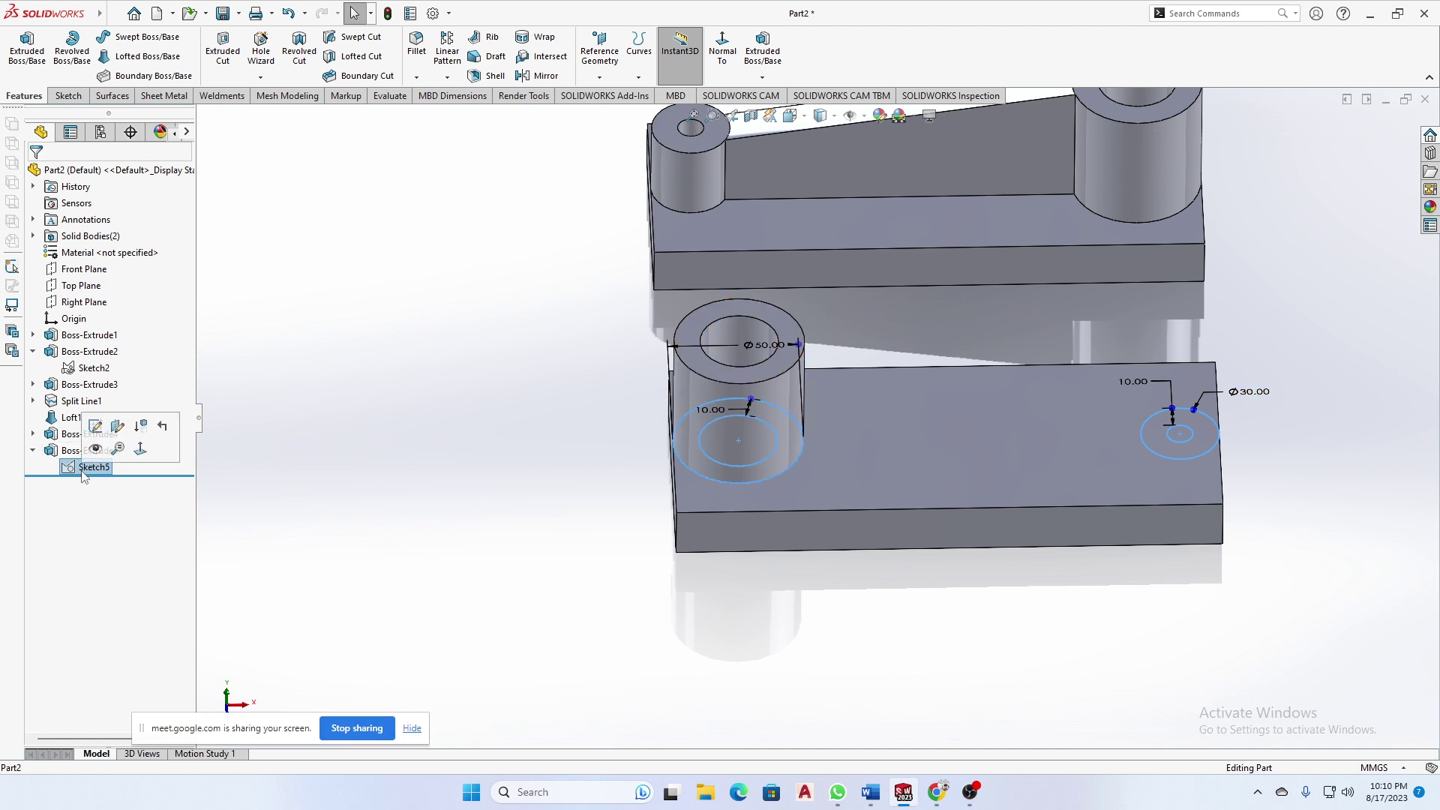
{"action": "left_click", "coordinate": [30, 50]}
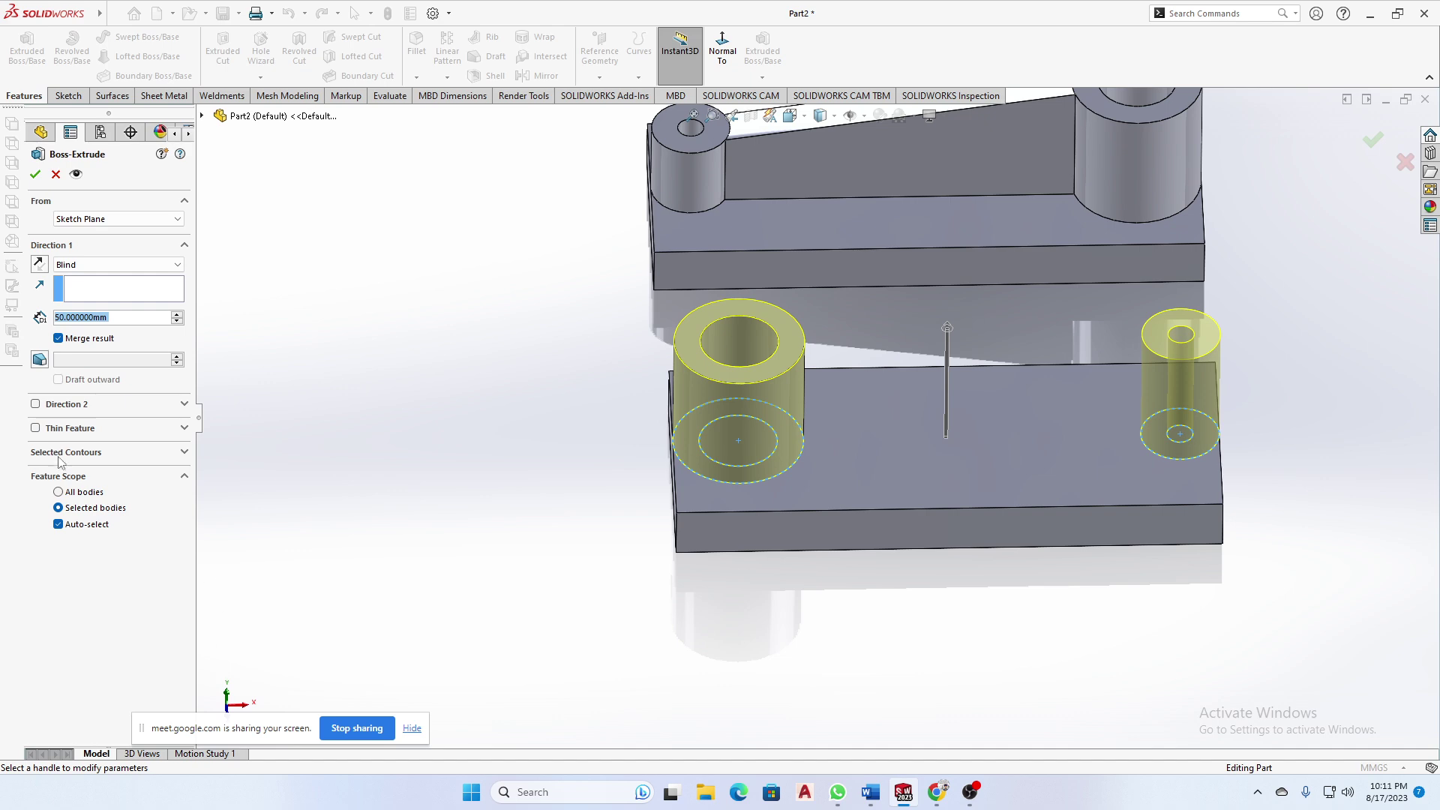
{"action": "left_click", "coordinate": [60, 454]}
{"action": "left_click", "coordinate": [111, 473]}
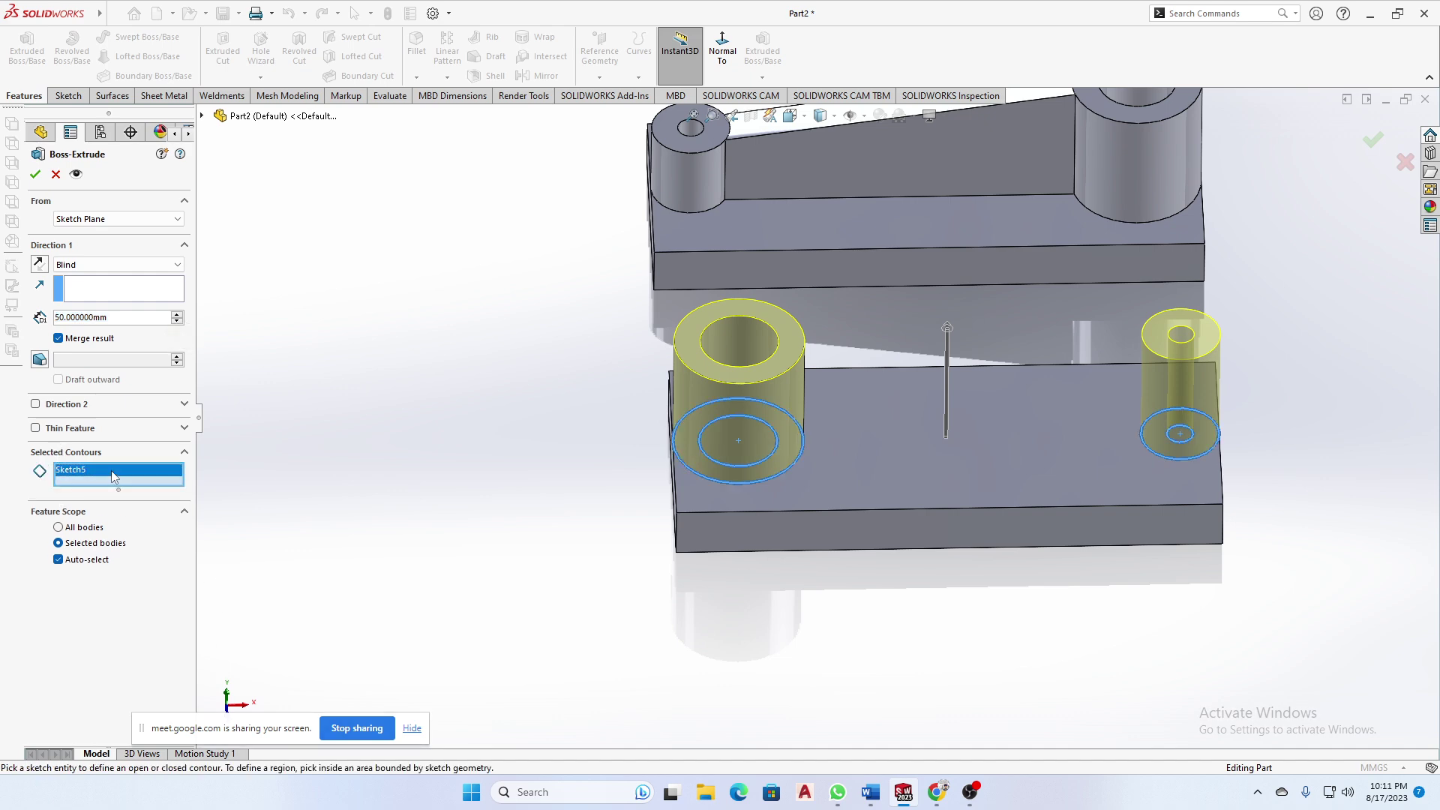
{"action": "key", "text": "Delete"}
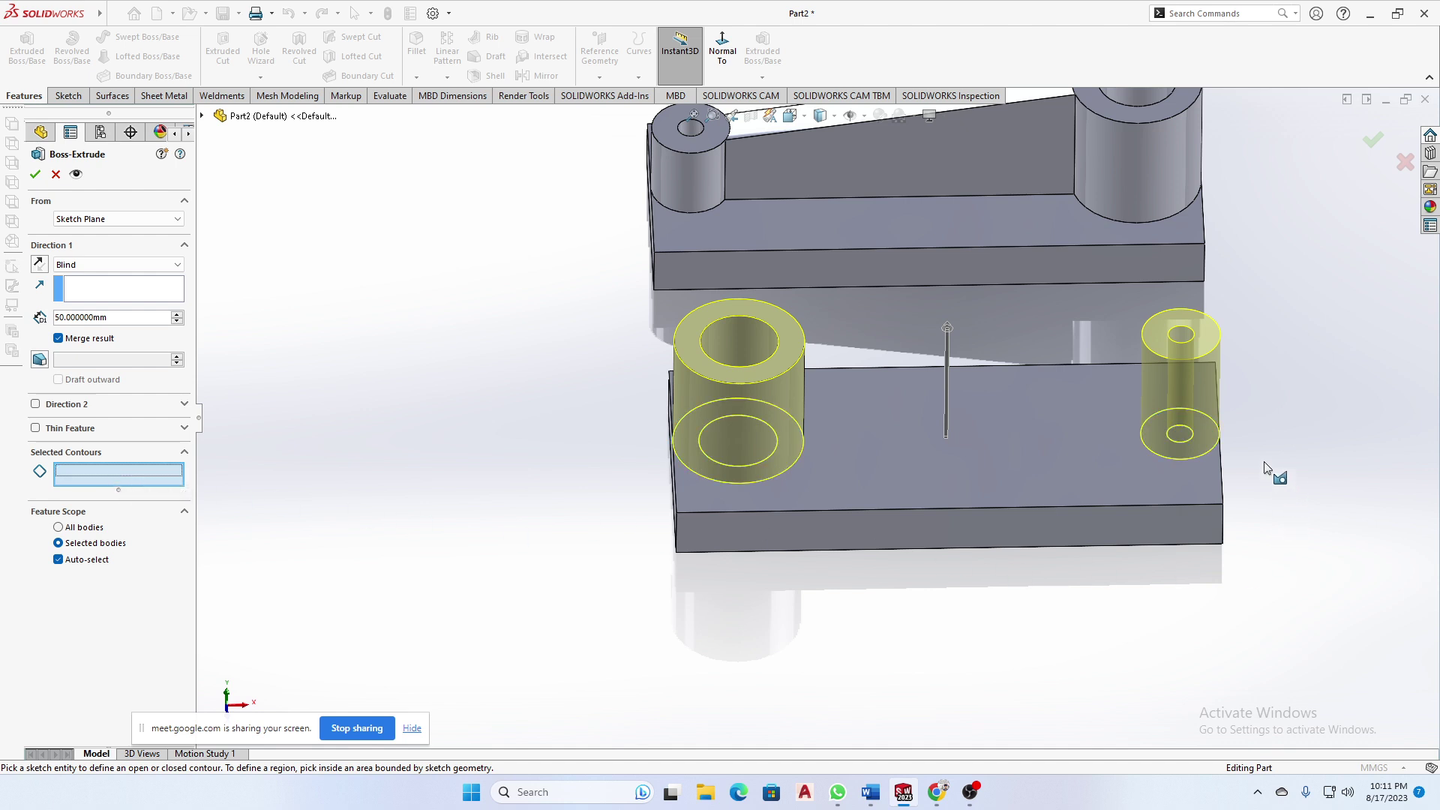
{"action": "left_click", "coordinate": [1208, 436]}
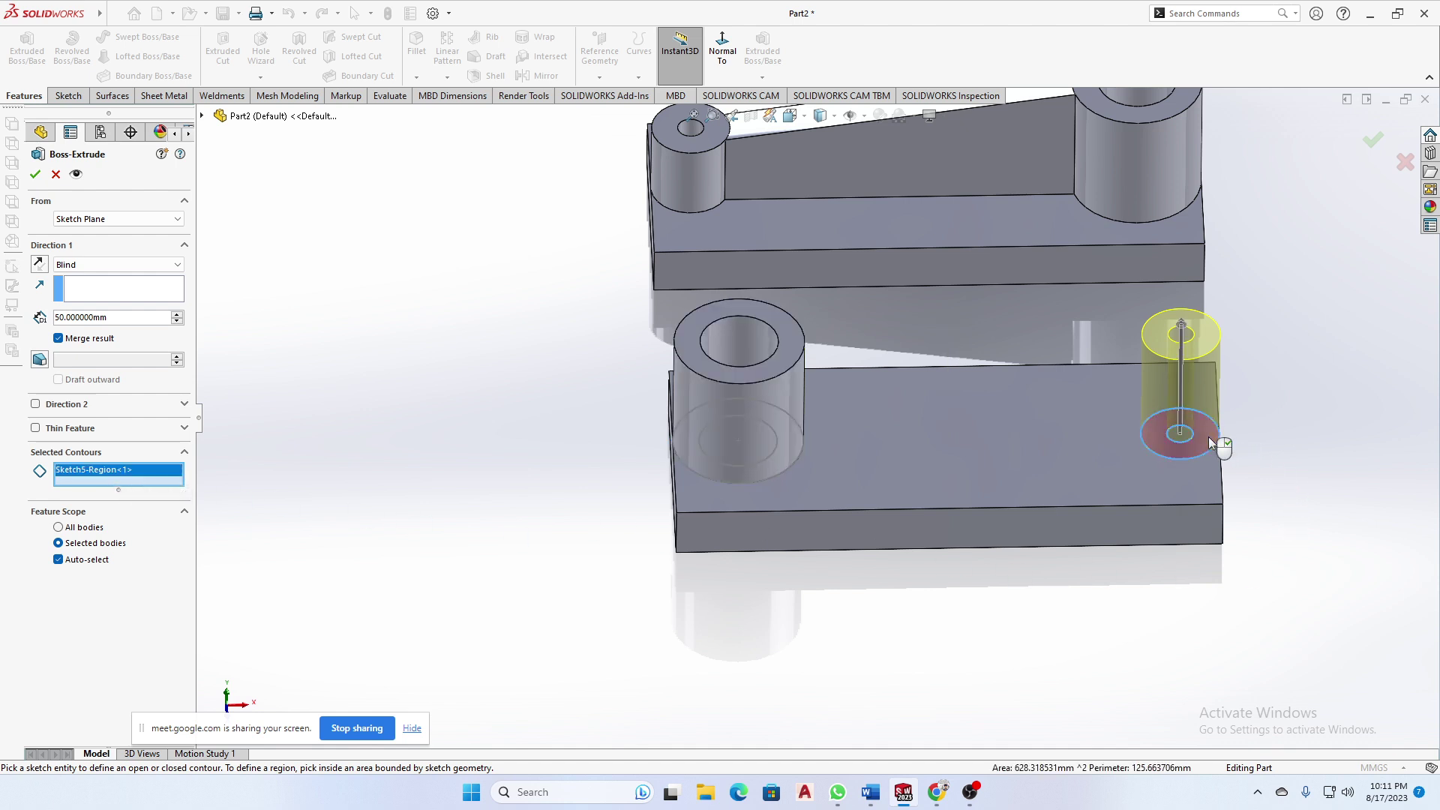
- Extrude the small right ring 30 mm upward from the plate as a hollow boss
{"action": "left_click", "coordinate": [132, 319]}
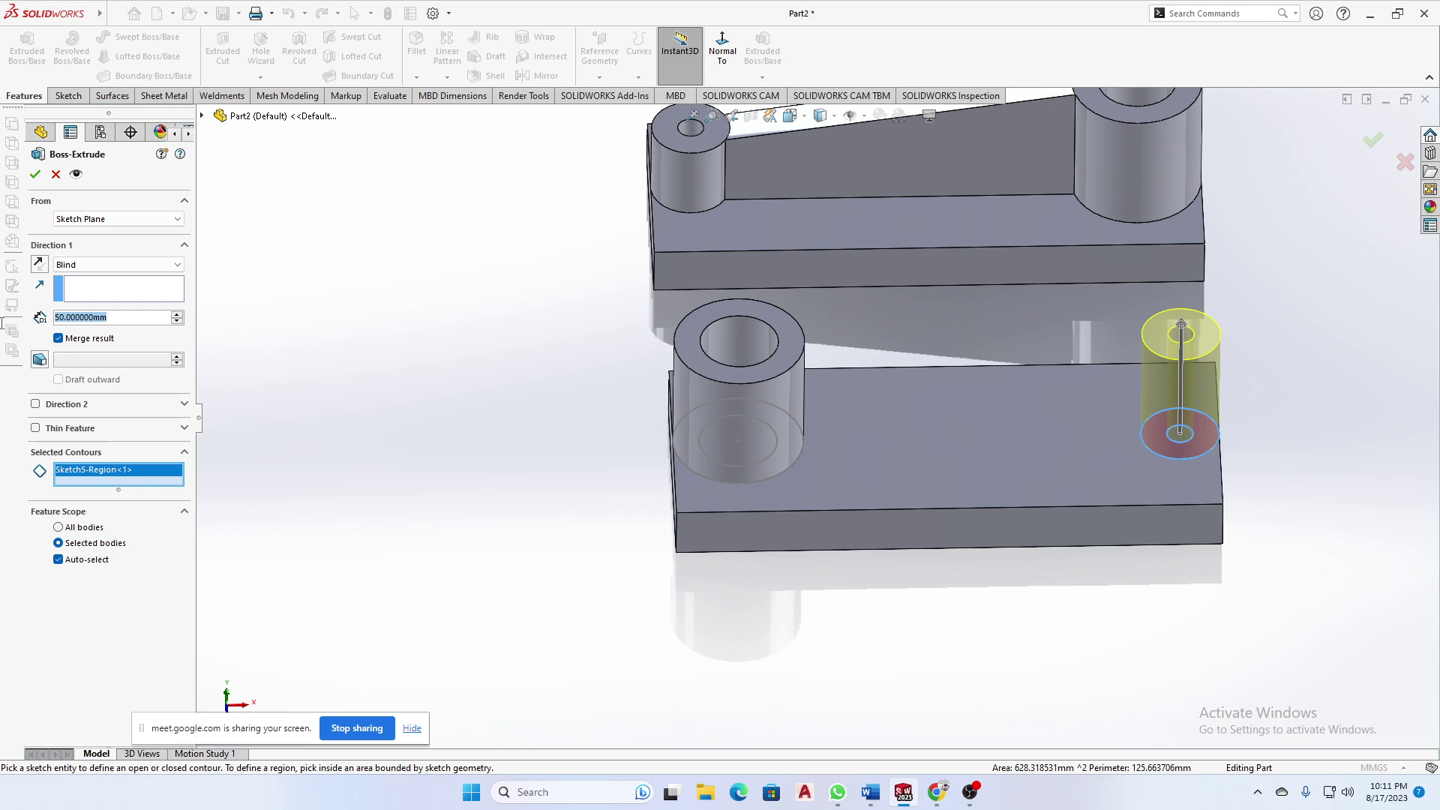
{"action": "type", "text": "30"}
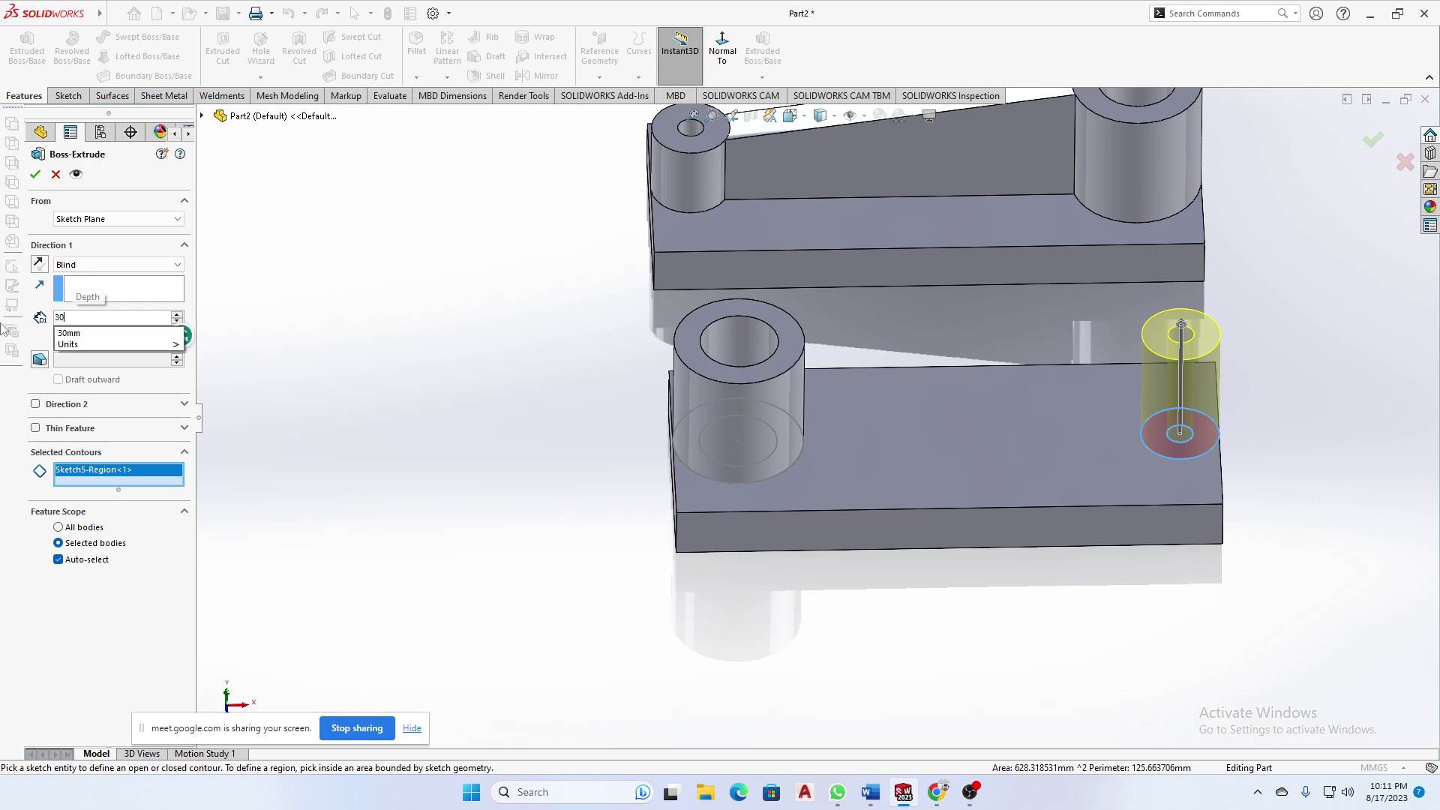
{"action": "key", "text": "Return"}
{"action": "middle_click_drag", "start_coordinate": [1121, 628], "coordinate": [1120, 594]}
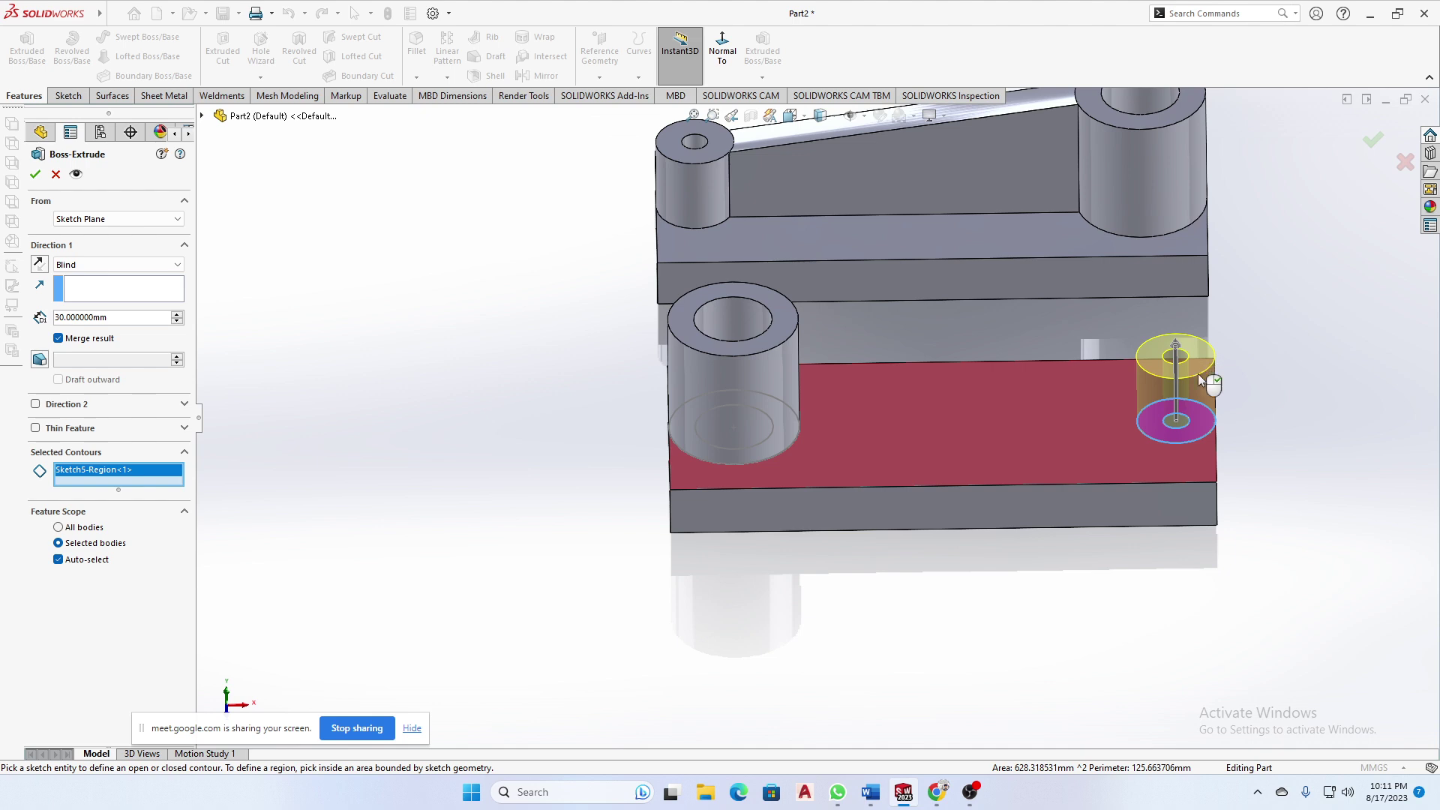
{"action": "left_click", "coordinate": [38, 178]}
{"action": "left_click", "coordinate": [308, 360]}
{"action": "middle_click_drag", "start_coordinate": [363, 494], "coordinate": [343, 412]}
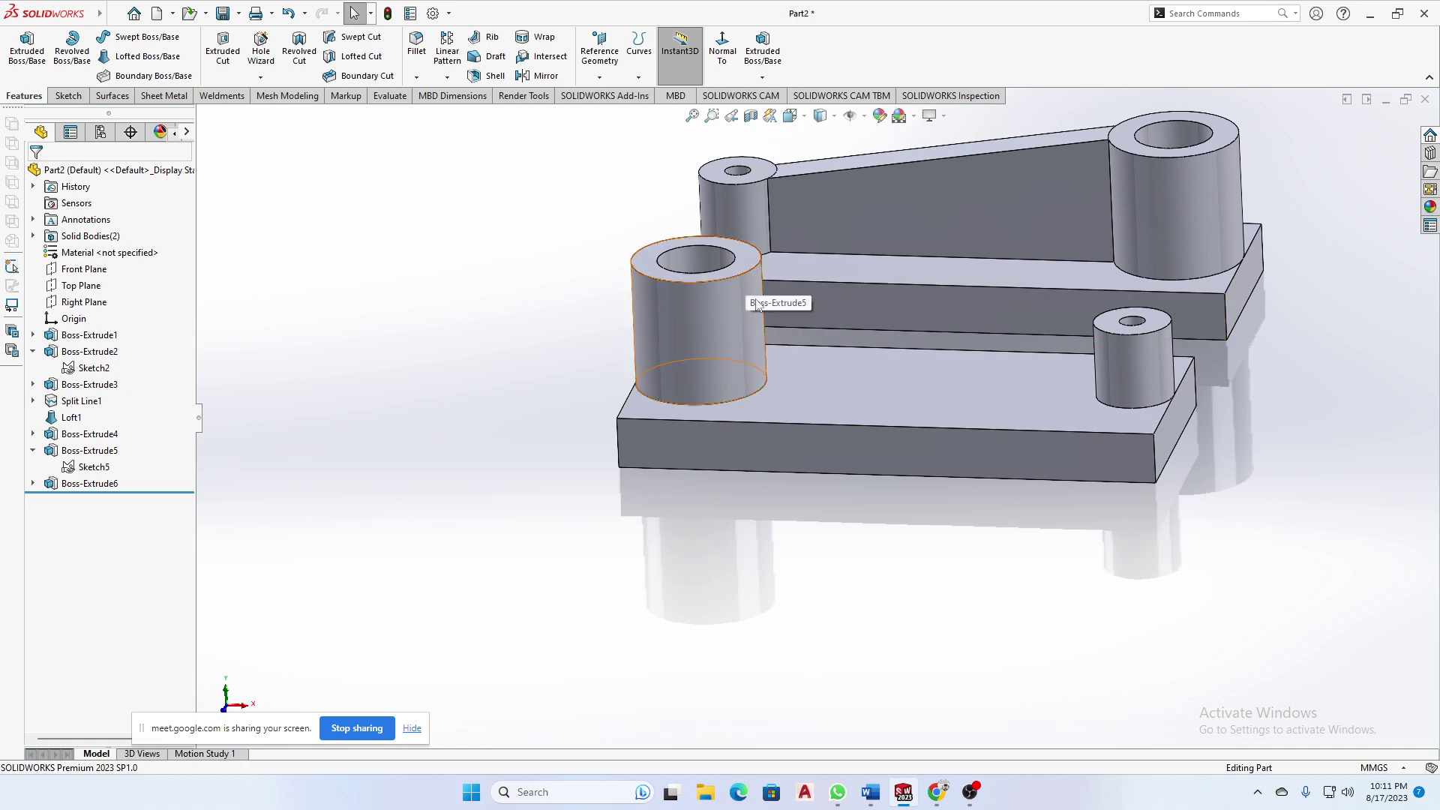
{"action": "scroll", "coordinate": [1140, 368], "scroll_direction": "down", "scroll_amount": 2}
{"action": "scroll", "coordinate": [1056, 349], "scroll_direction": "up", "scroll_amount": 2}
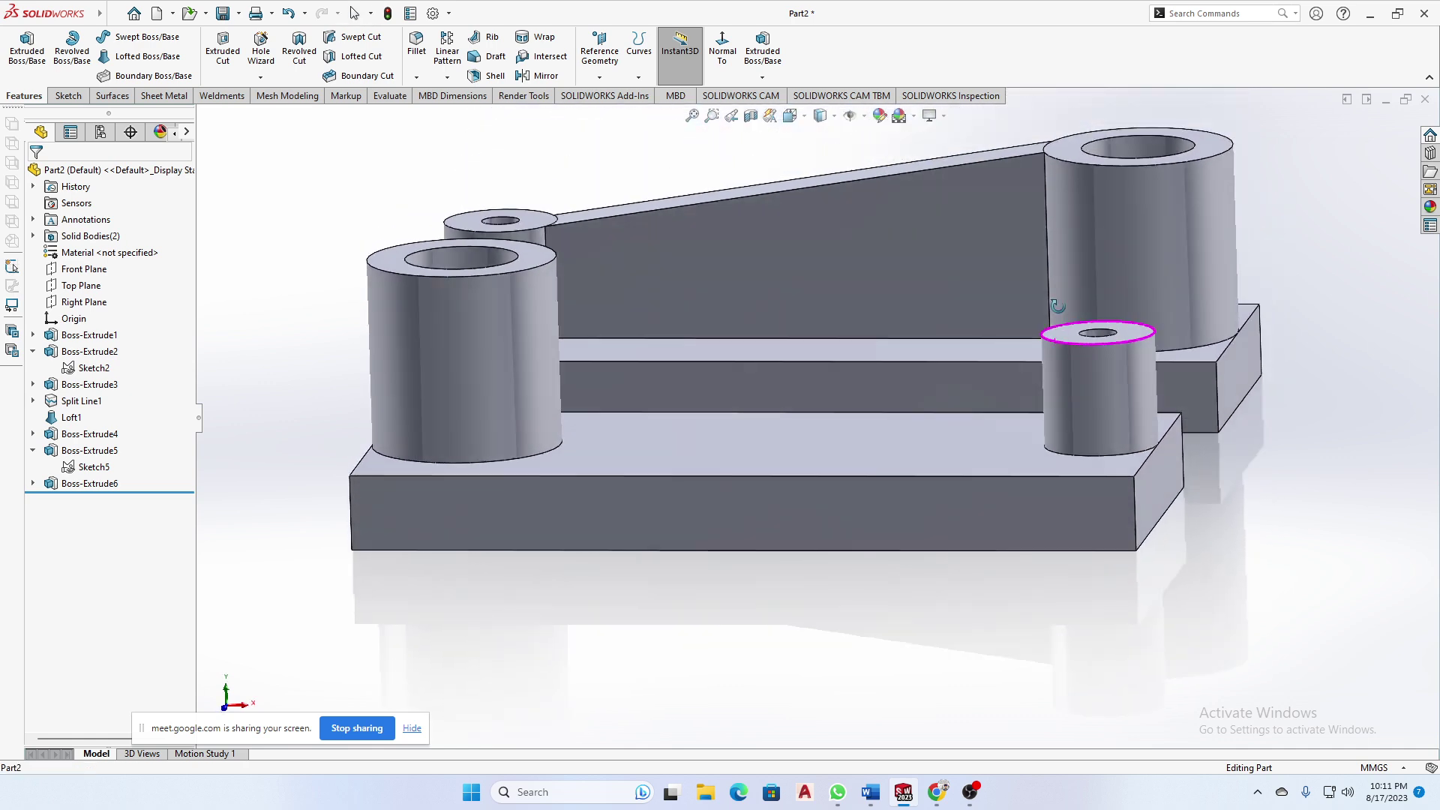
{"action": "scroll", "coordinate": [971, 417], "scroll_direction": "up", "scroll_amount": 1}
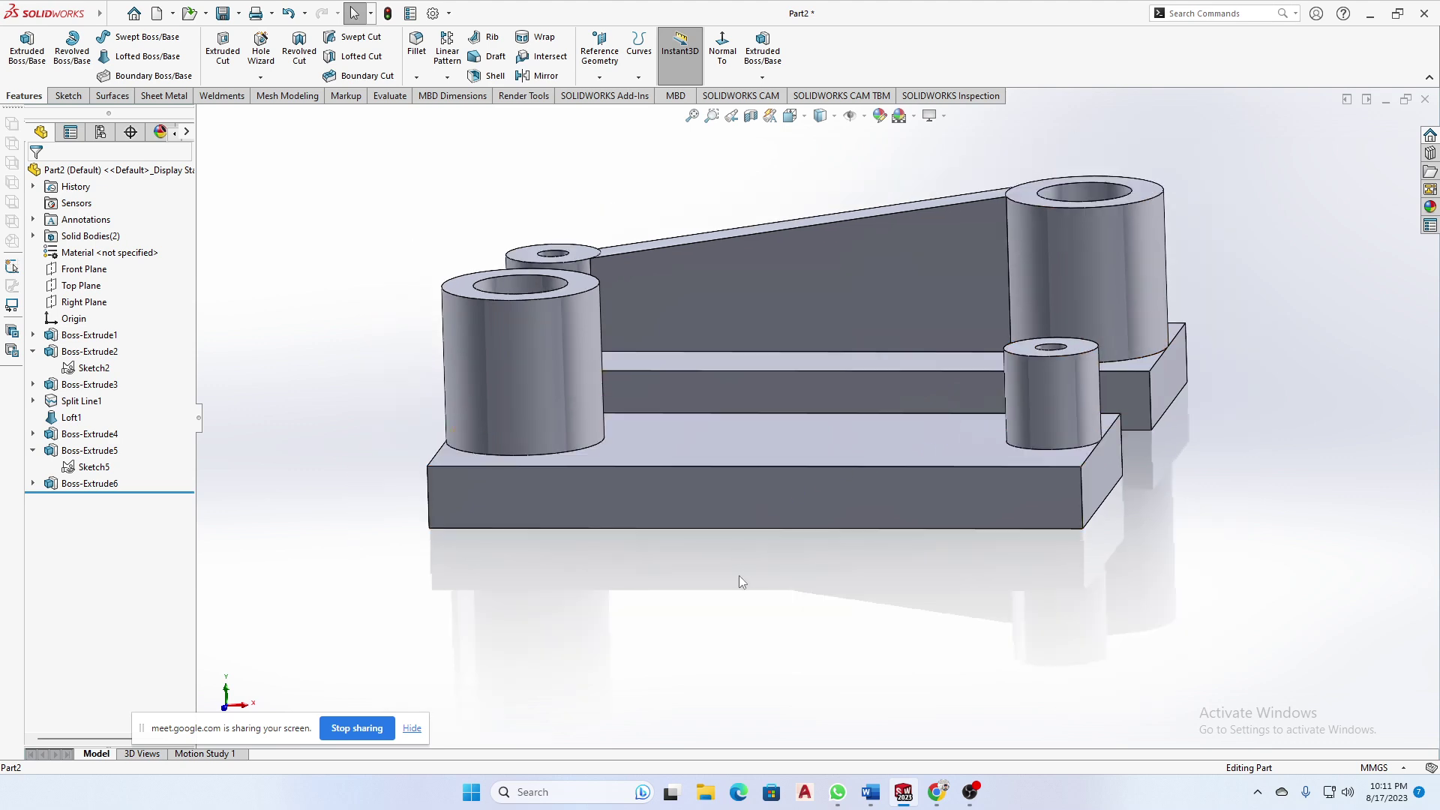
- Create a reference plane midway between the two long side faces of the new base plate
{"action": "middle_click_drag", "start_coordinate": [740, 575], "coordinate": [604, 341]}
{"action": "middle_click_drag", "start_coordinate": [618, 416], "coordinate": [553, 364]}
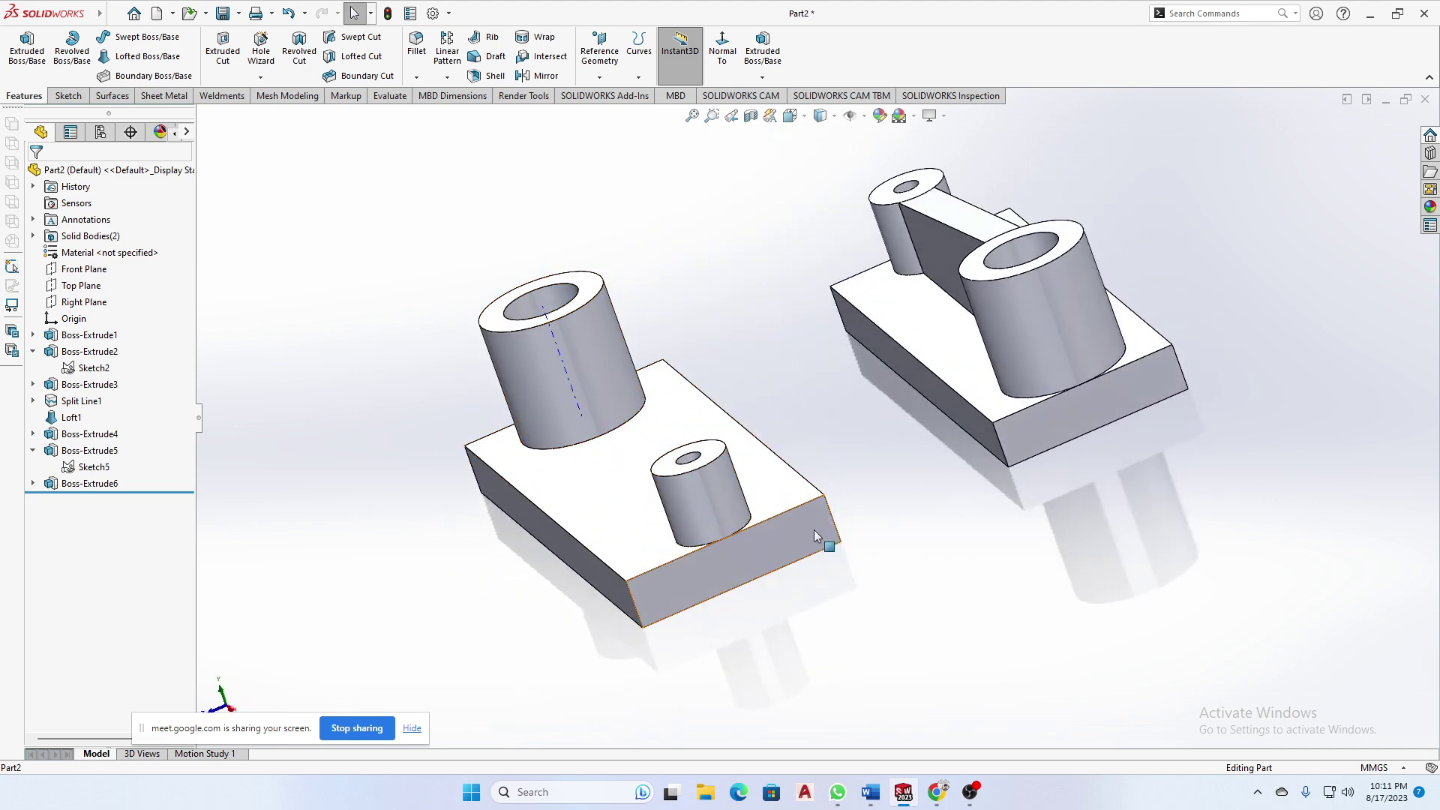
{"action": "middle_click_drag", "start_coordinate": [780, 564], "coordinate": [766, 545]}
{"action": "left_click", "coordinate": [612, 529]}
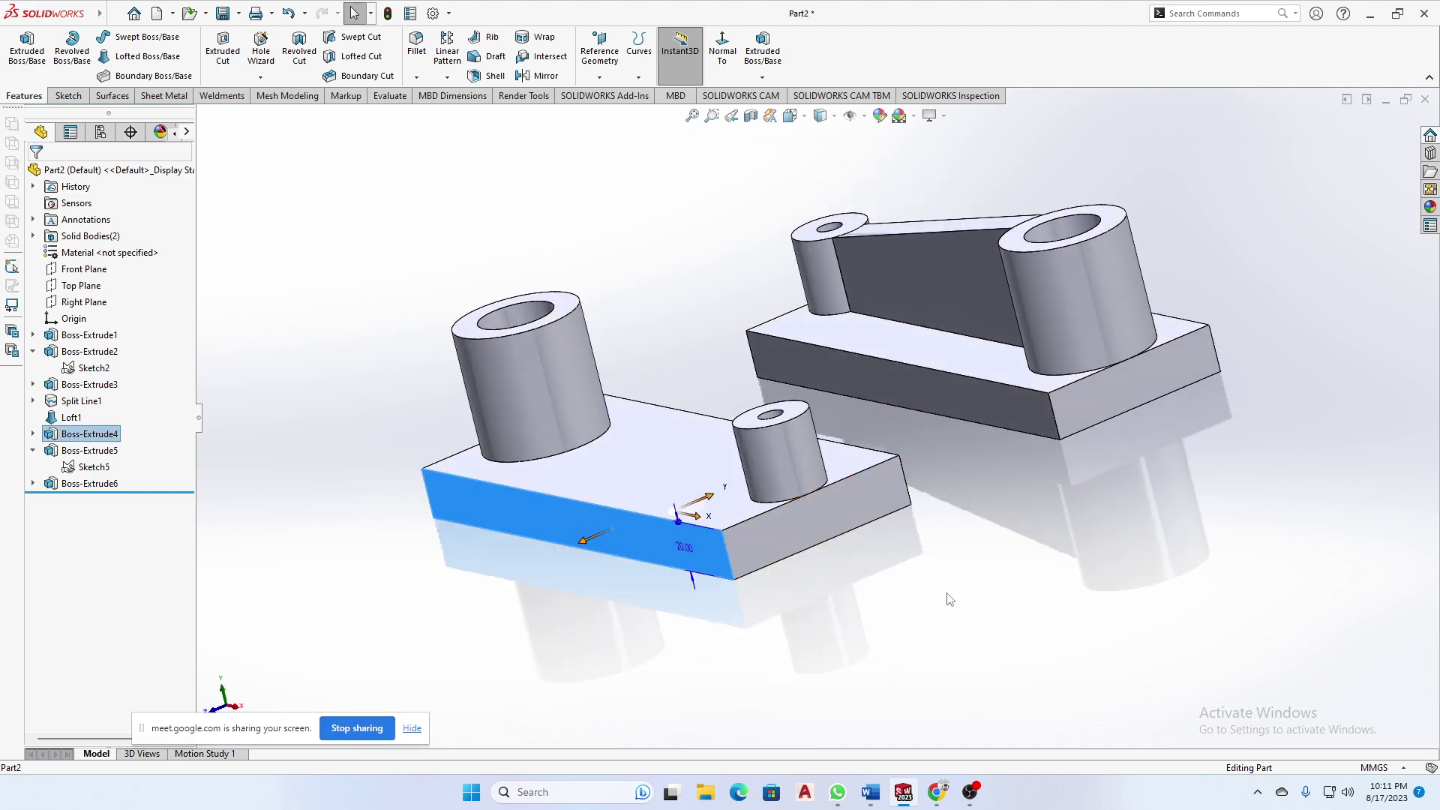
{"action": "middle_click_drag", "start_coordinate": [693, 517], "coordinate": [762, 511]}
{"action": "left_click", "coordinate": [762, 511]}
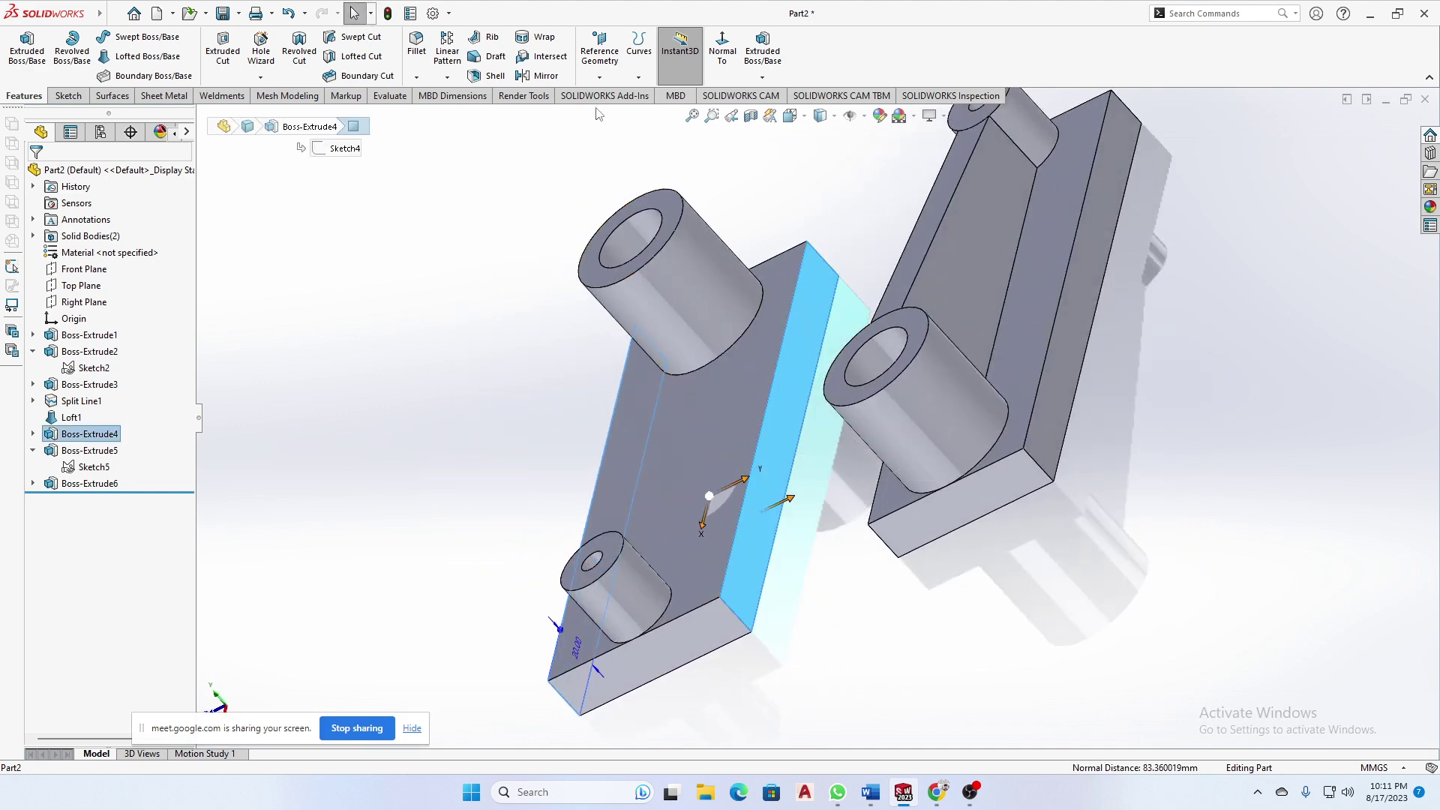
{"action": "left_click", "coordinate": [600, 75]}
{"action": "left_click", "coordinate": [620, 102]}
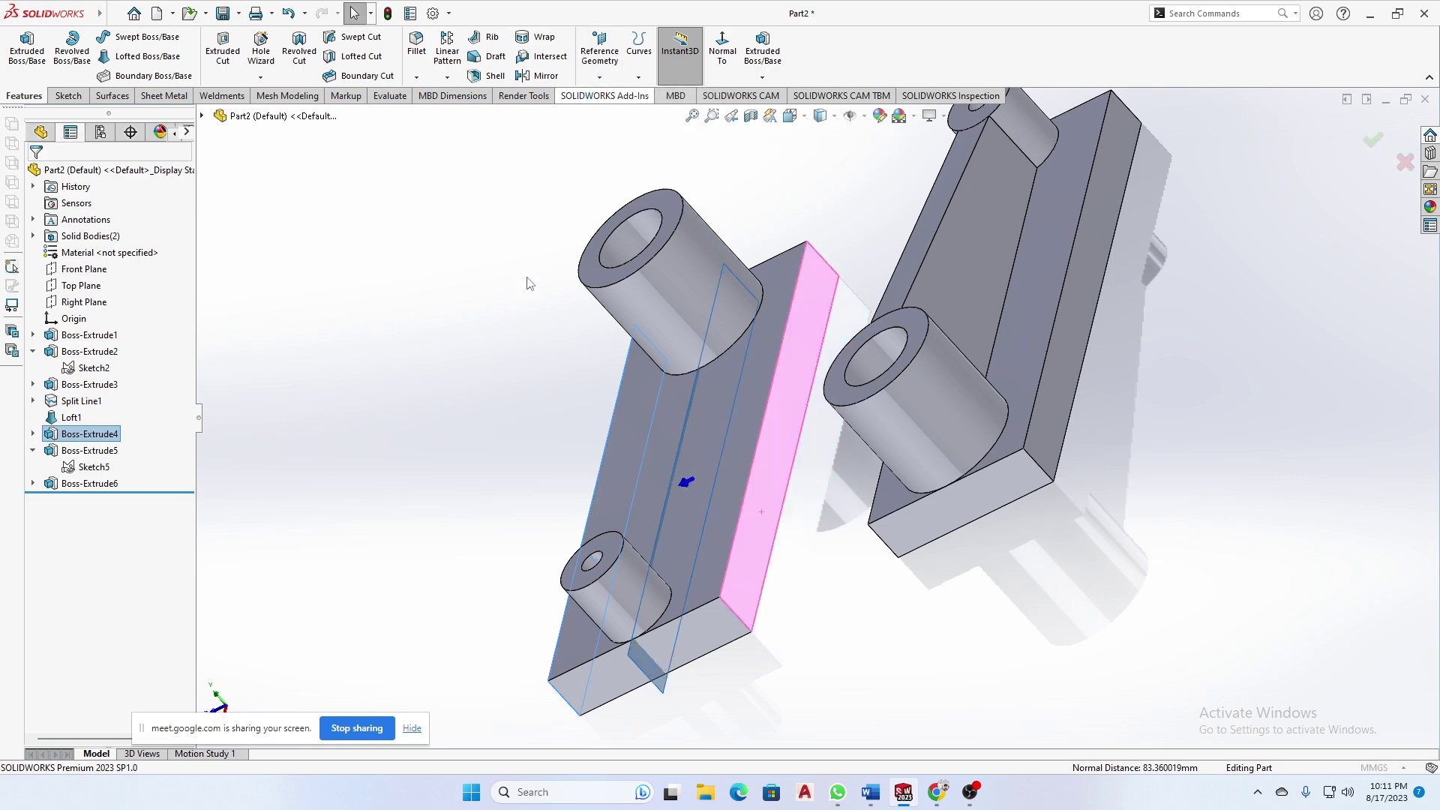
{"action": "middle_click_drag", "start_coordinate": [469, 312], "coordinate": [570, 270]}
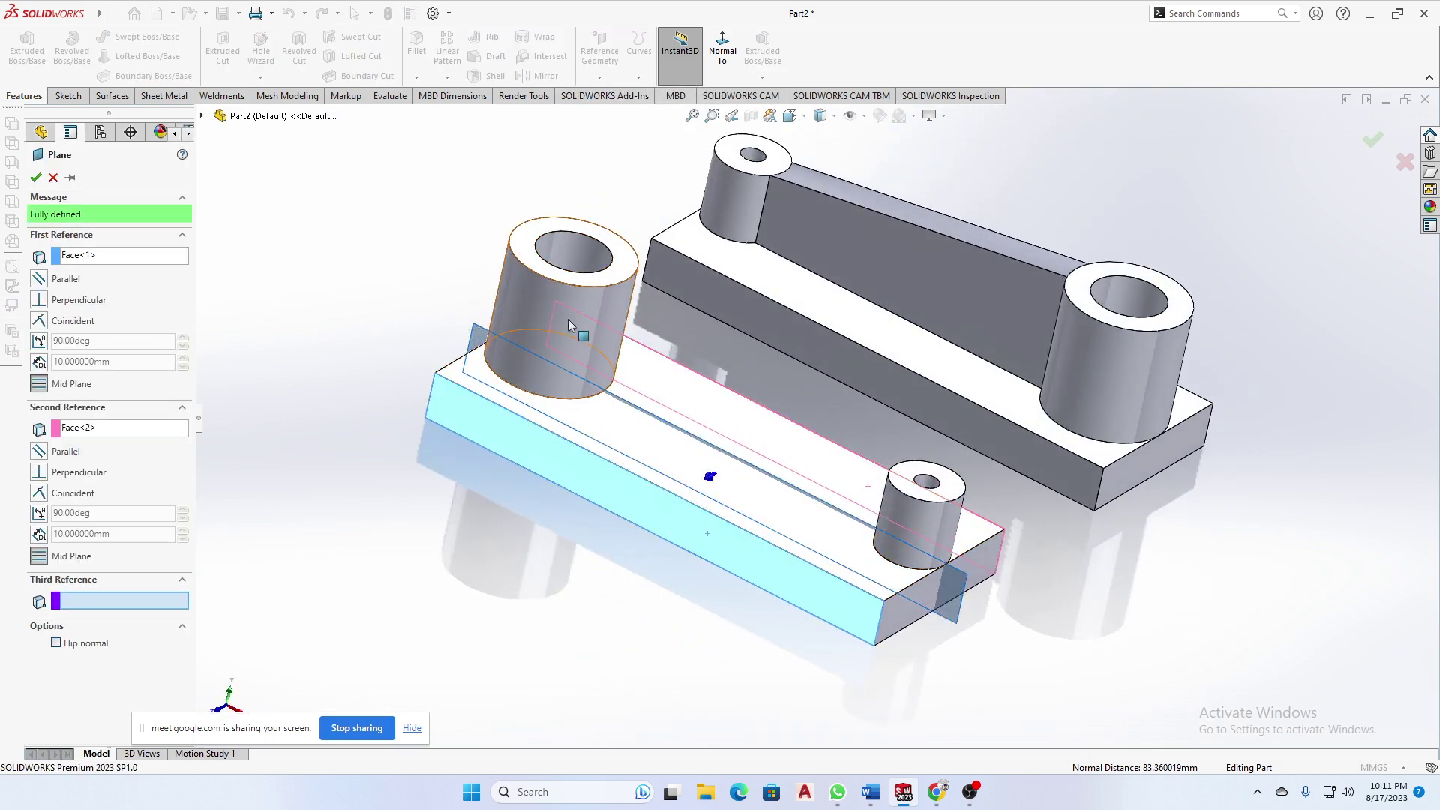
{"action": "left_click", "coordinate": [35, 178]}
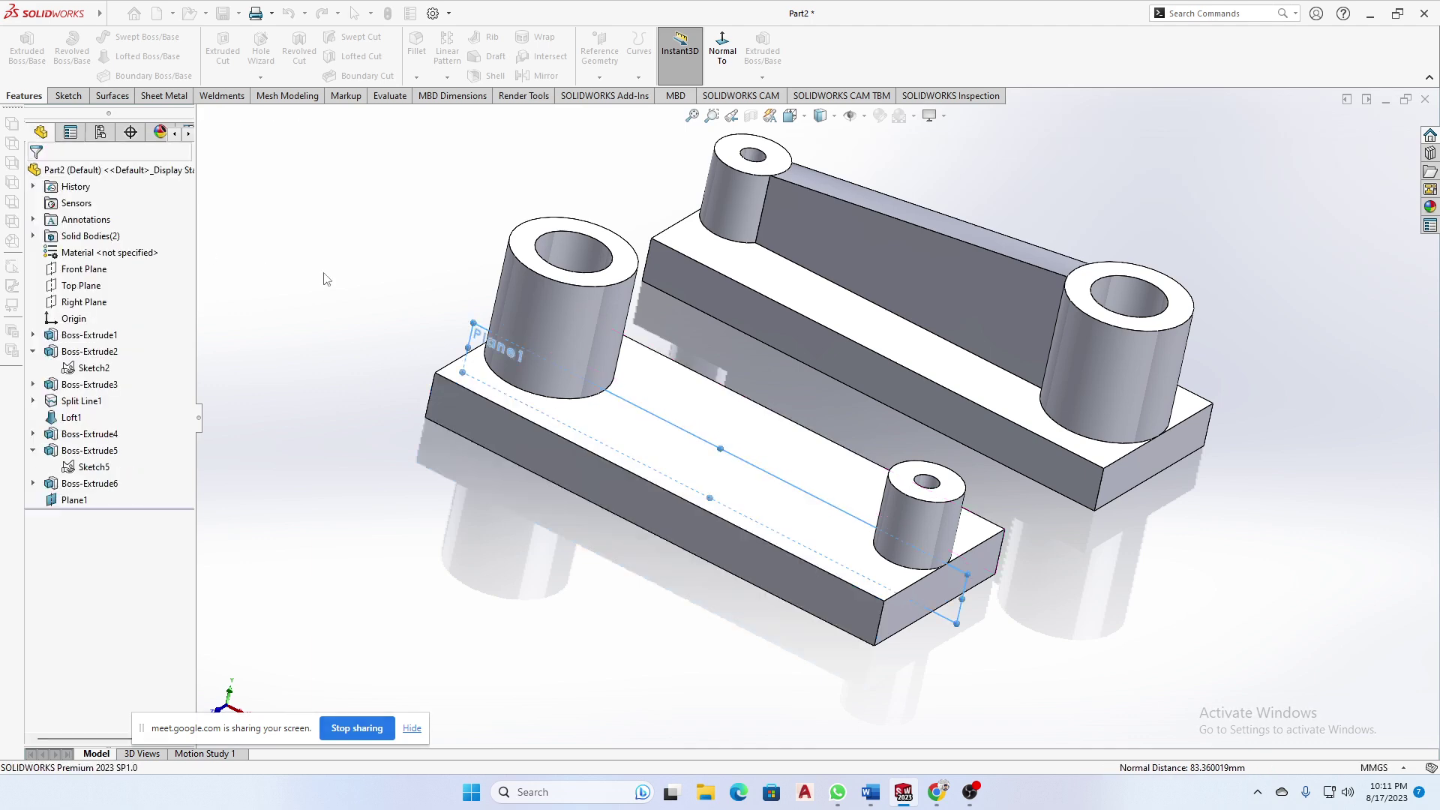
- Enlarge the new mid-plane's outline to above the bosses and open a sketch on the plane
{"action": "left_click_drag", "start_coordinate": [510, 162], "coordinate": [460, 137]}
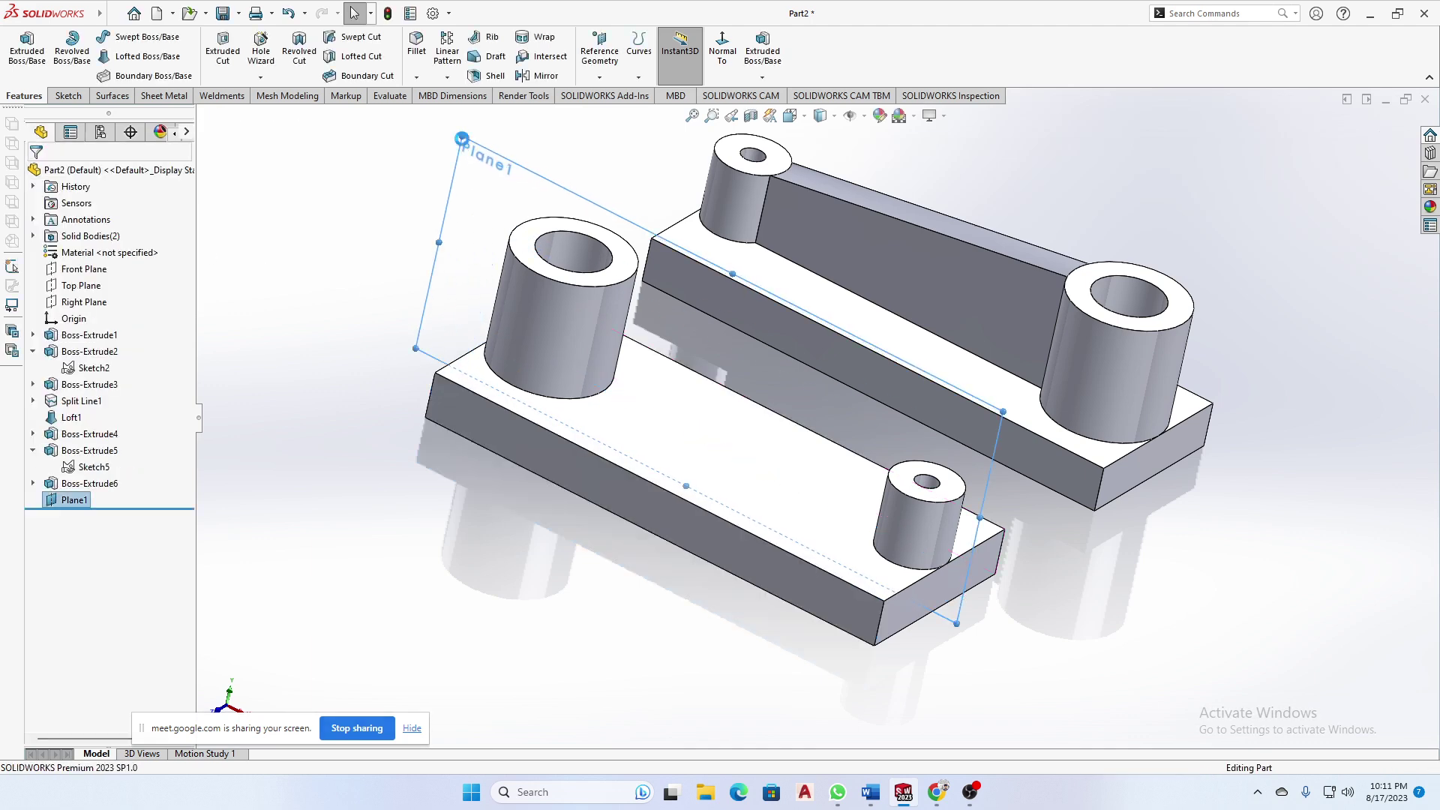
{"action": "middle_click_drag", "start_coordinate": [725, 369], "coordinate": [578, 259]}
{"action": "left_click", "coordinate": [496, 354]}
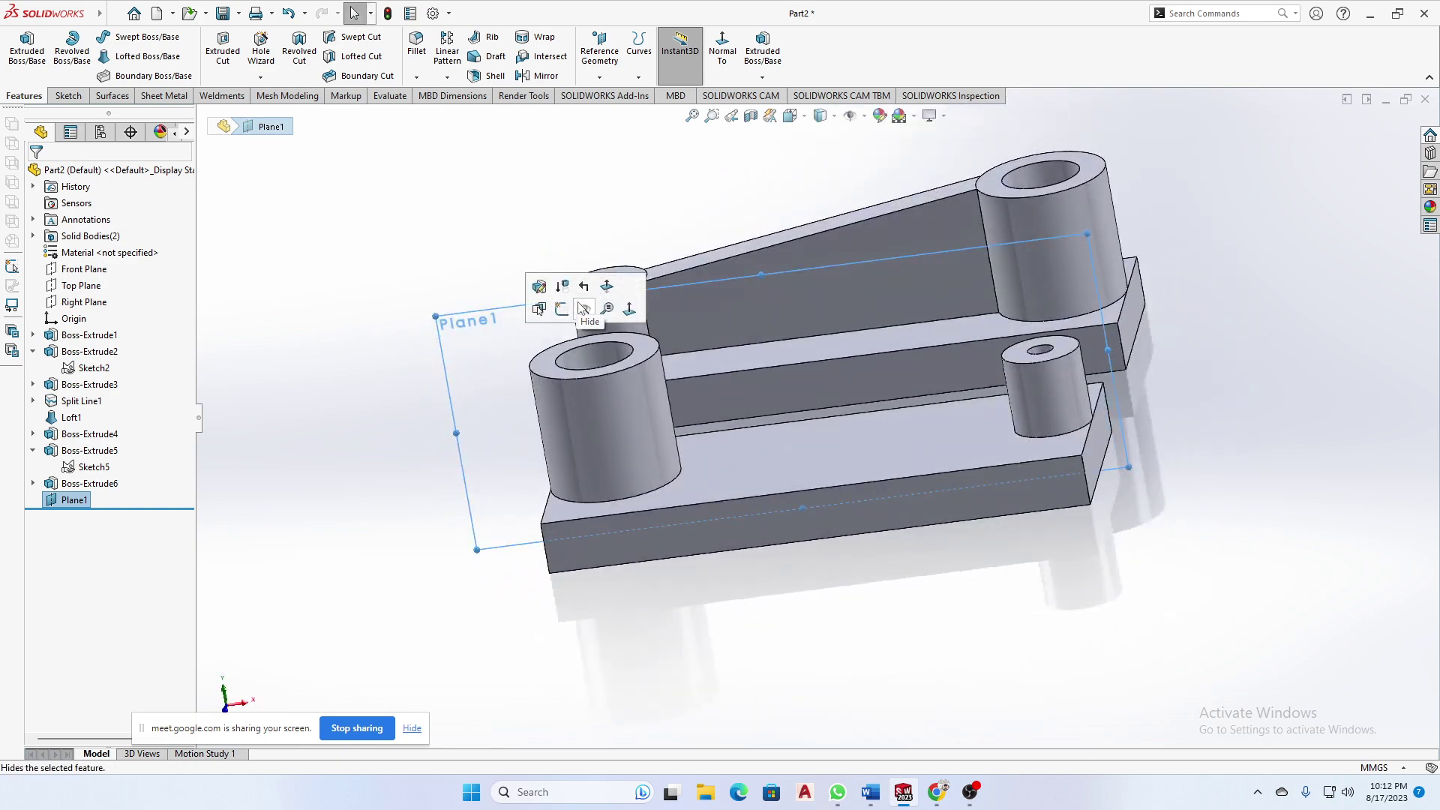
{"action": "left_click", "coordinate": [562, 309]}
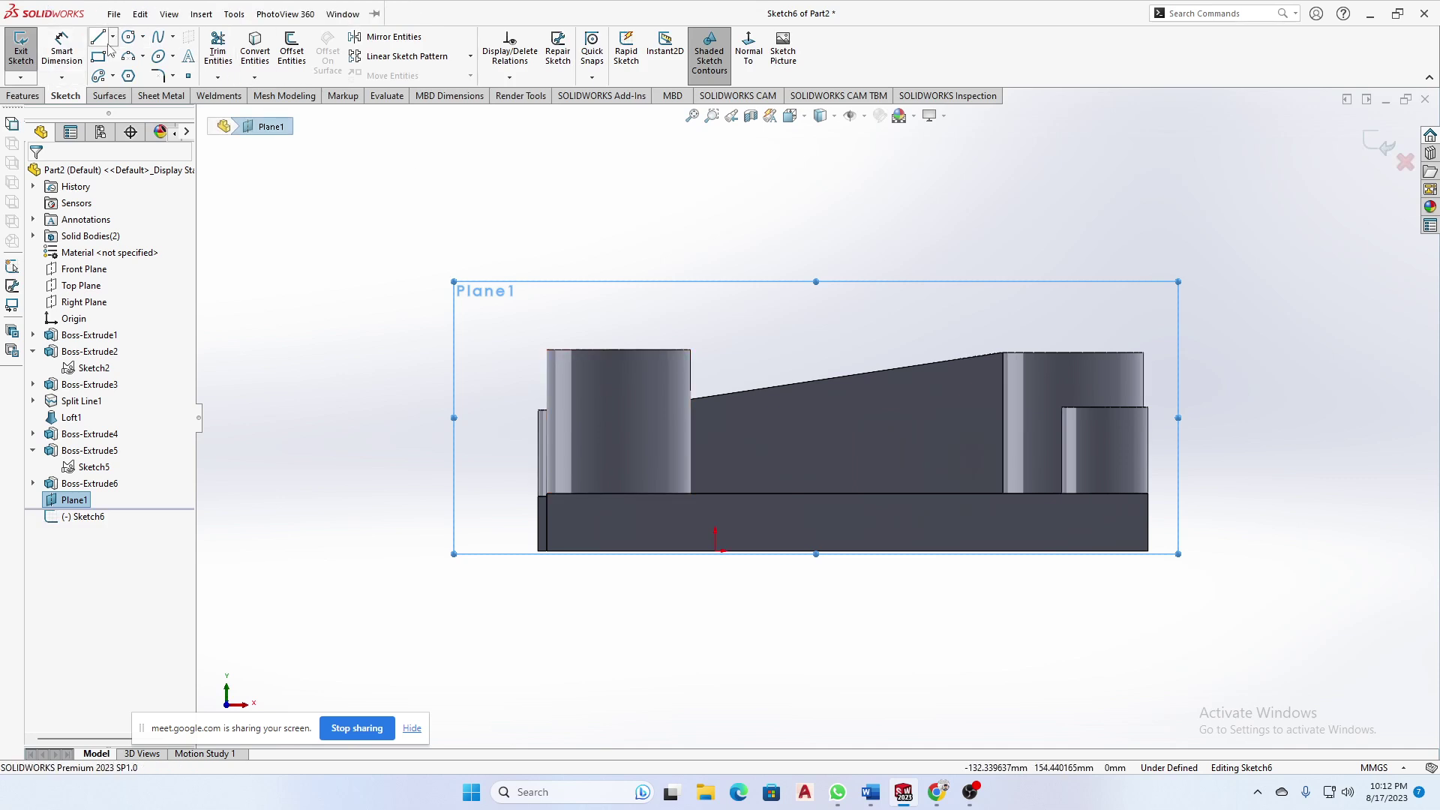
- Sketch a short horizontal line along the tall boss's top edge, continued by a sloping line about 130 mm long to the small boss's near top corner
{"action": "left_click", "coordinate": [99, 43]}
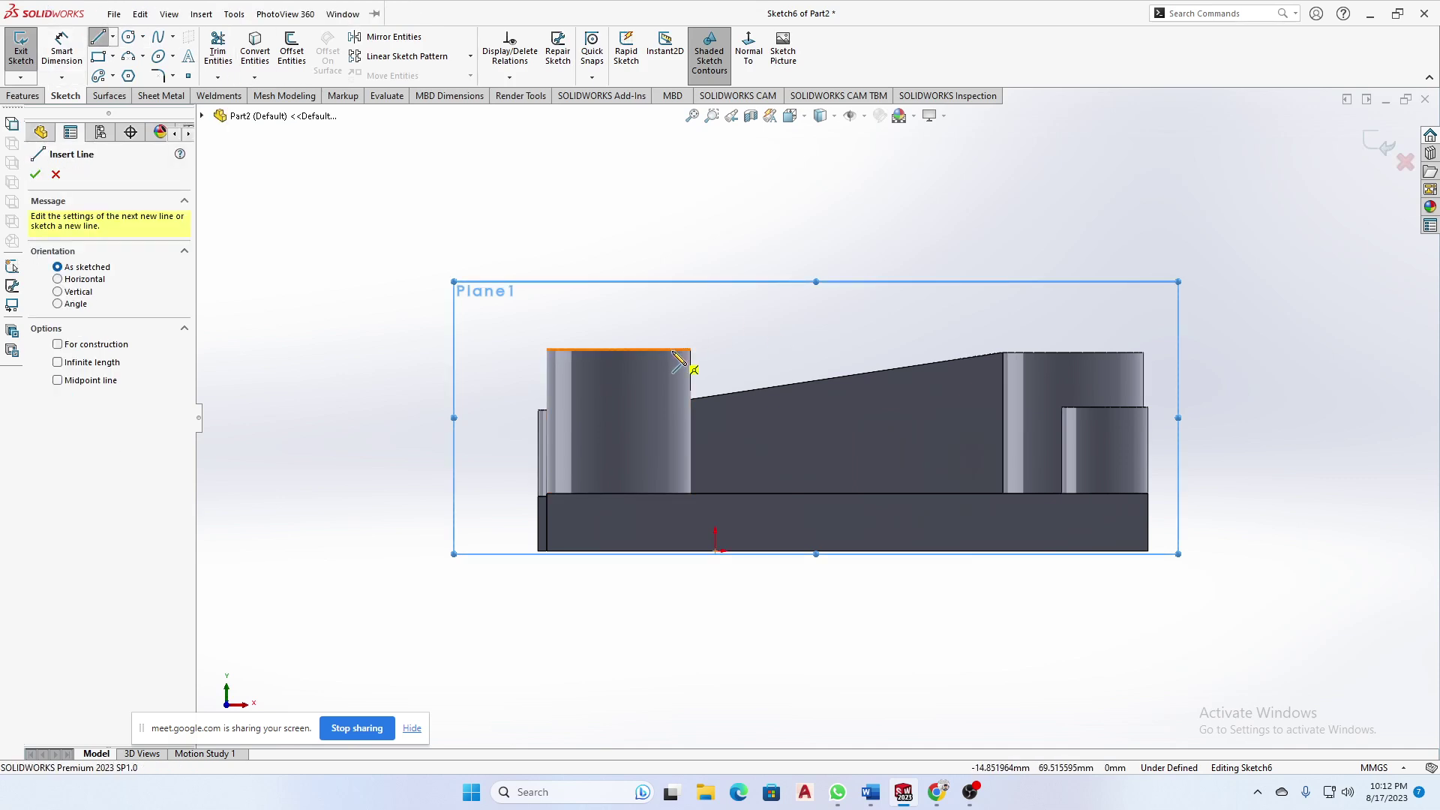
{"action": "left_click", "coordinate": [691, 369]}
{"action": "left_click", "coordinate": [680, 349]}
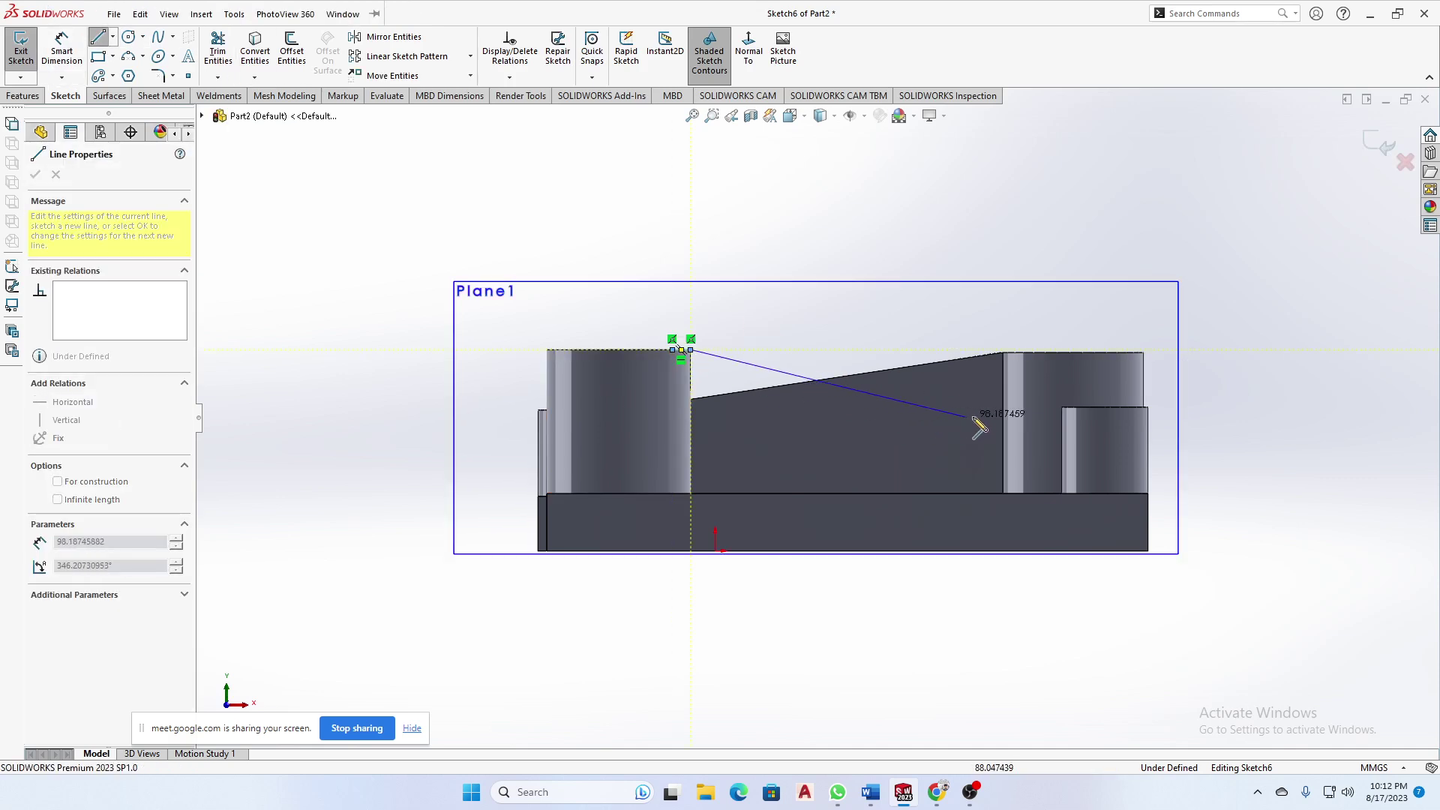
{"action": "left_click", "coordinate": [1062, 407]}
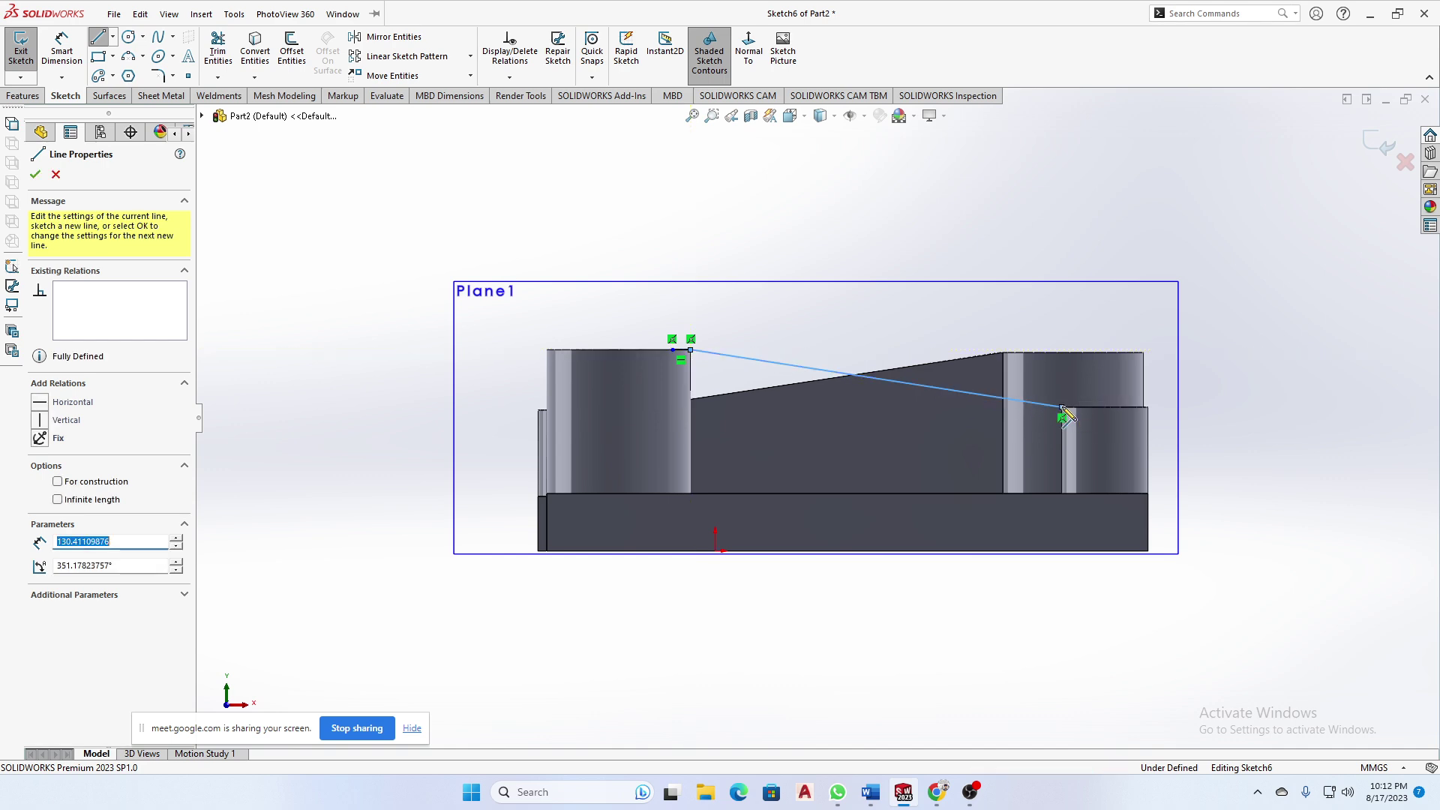
{"action": "left_click", "coordinate": [140, 14]}
{"action": "key", "text": "Escape"}
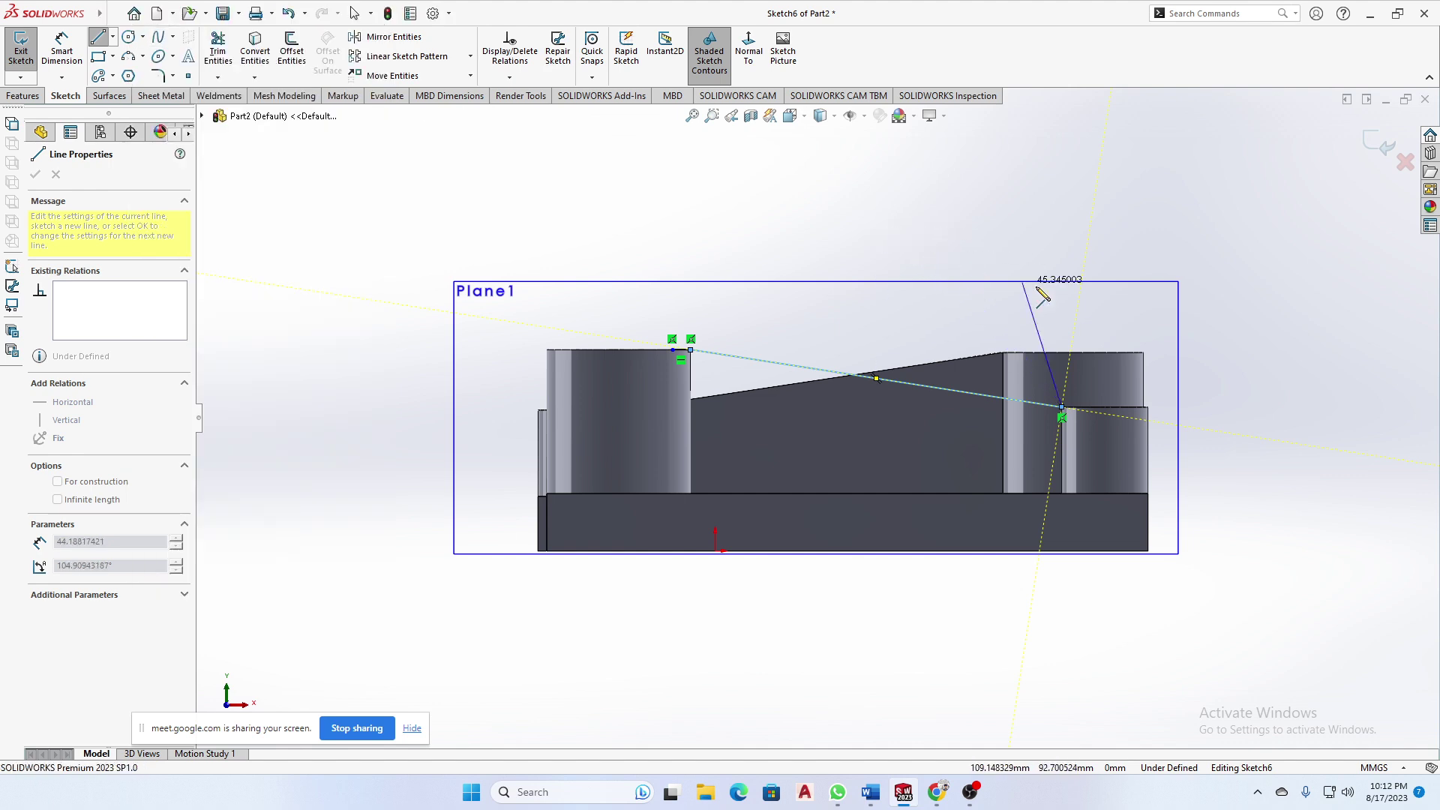
{"action": "key", "text": "Escape"}
- Try to create a 10 mm thick rib, centred on the sketch plane, from the sloping profile between the two bosses
{"action": "middle_click_drag", "start_coordinate": [1026, 295], "coordinate": [746, 504]}
{"action": "scroll", "coordinate": [870, 559], "scroll_direction": "down", "scroll_amount": 4}
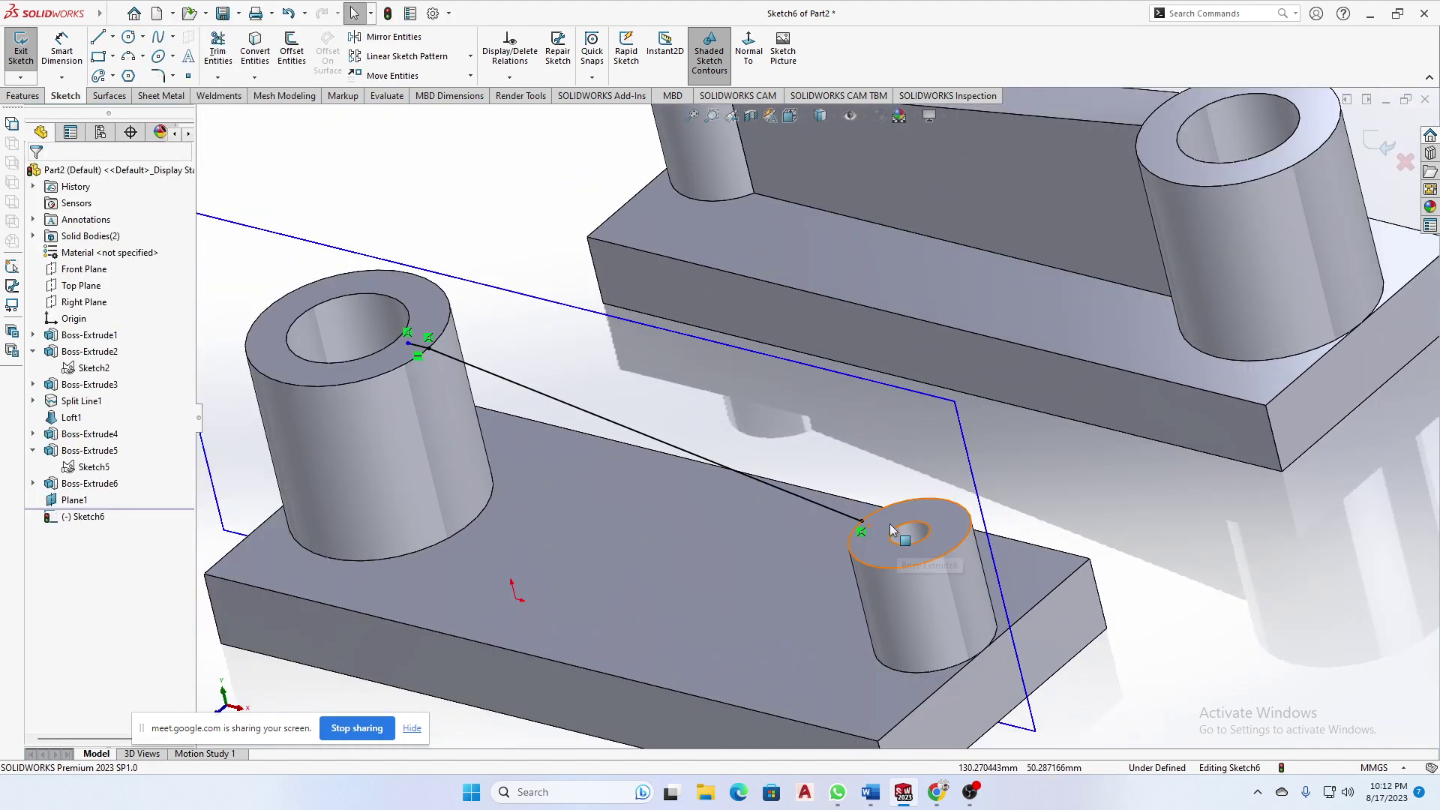
{"action": "left_click", "coordinate": [893, 530]}
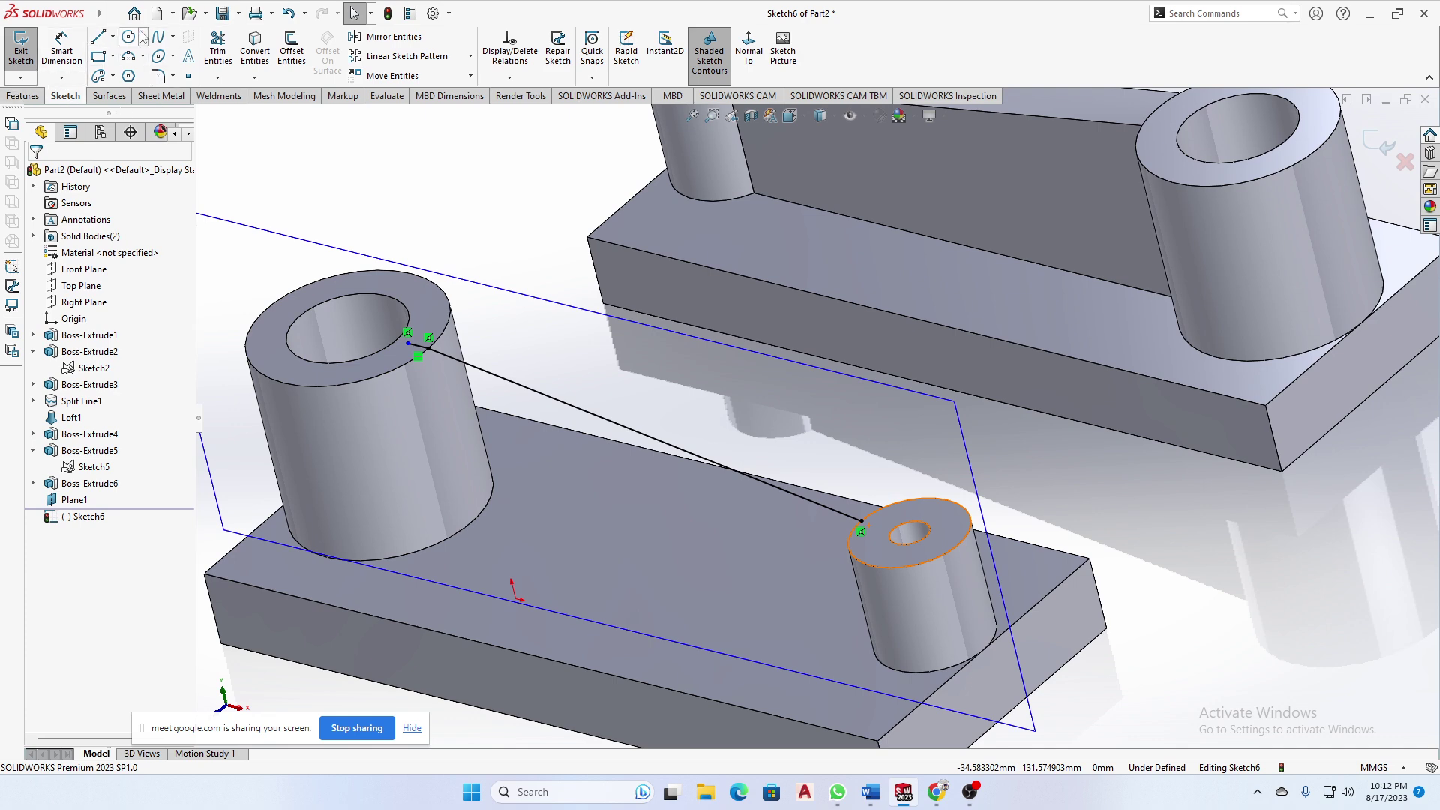
{"action": "left_click", "coordinate": [23, 96]}
{"action": "left_click", "coordinate": [482, 41]}
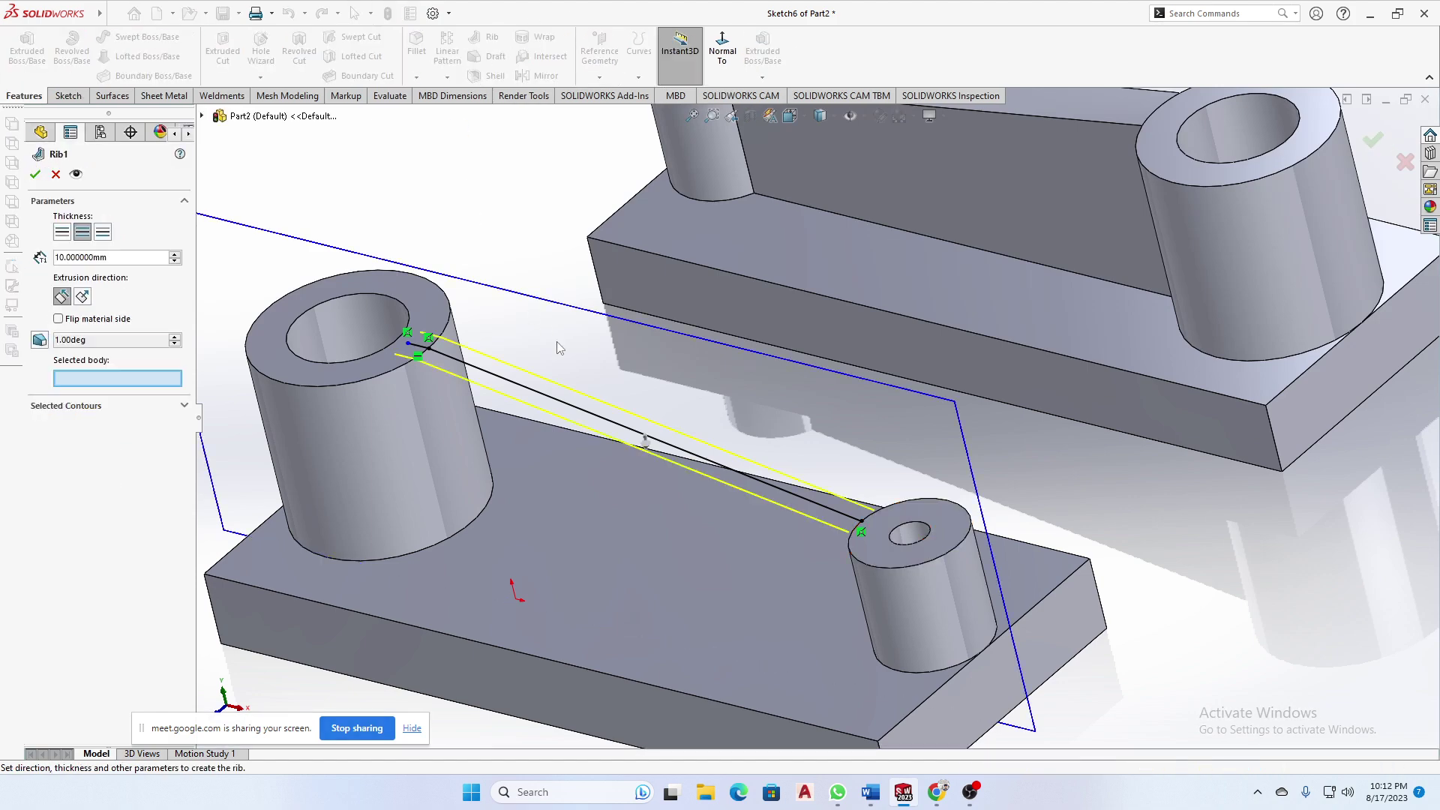
{"action": "middle_click_drag", "start_coordinate": [660, 450], "coordinate": [772, 492]}
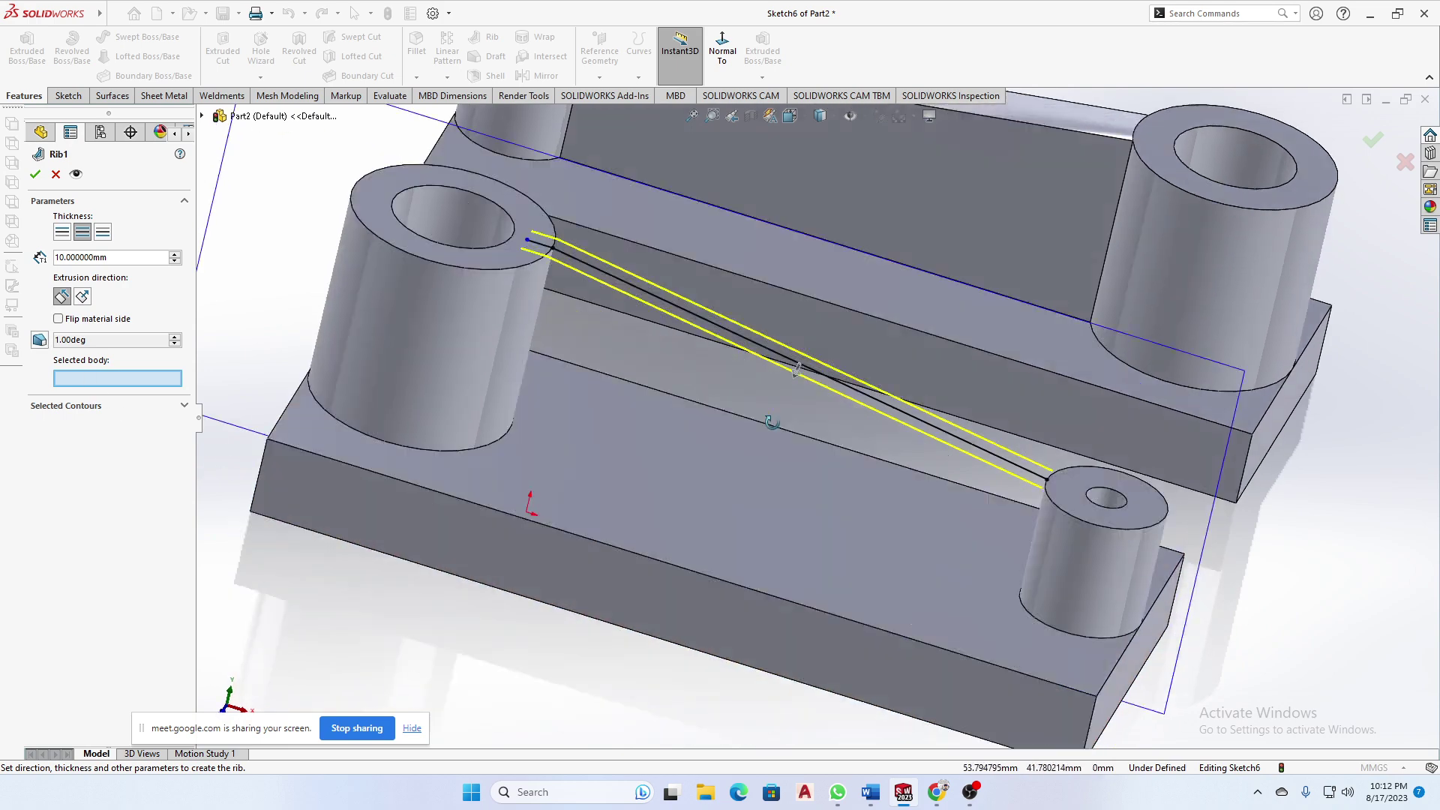
{"action": "middle_click_drag", "start_coordinate": [684, 508], "coordinate": [646, 312]}
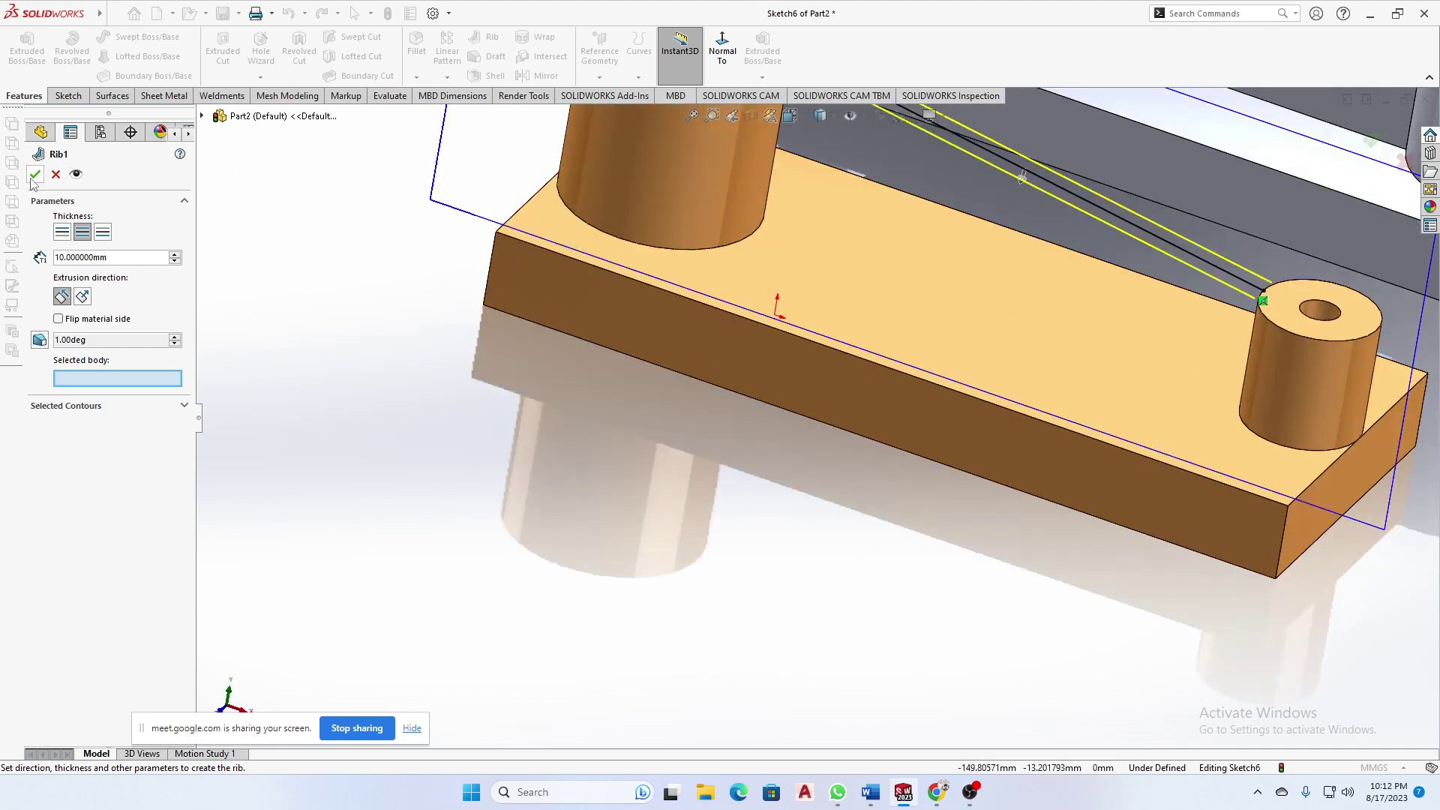
{"action": "double_click", "coordinate": [83, 258]}
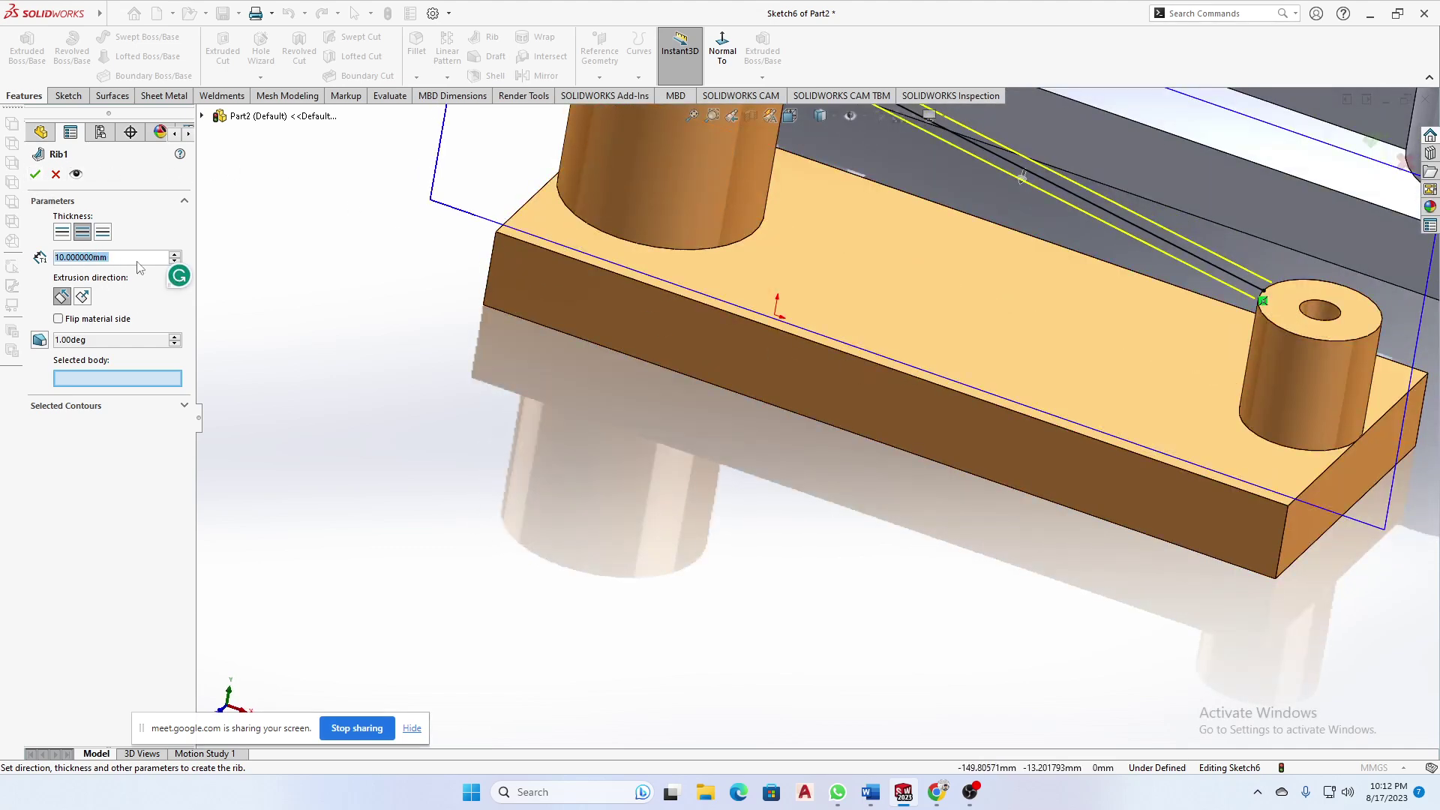
{"action": "type", "text": "10."}
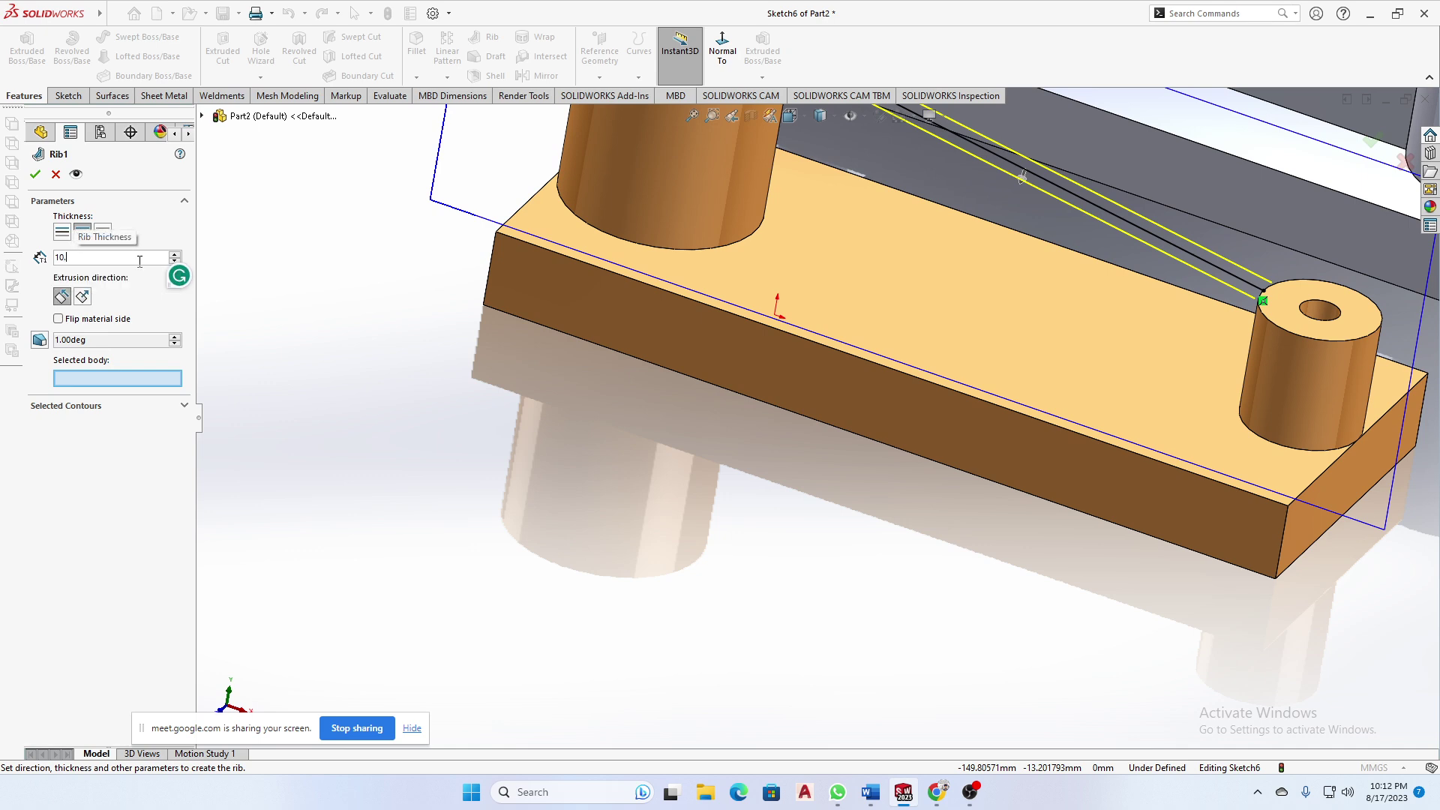
{"action": "key", "text": "BackSpace"}
{"action": "key", "text": "Return"}
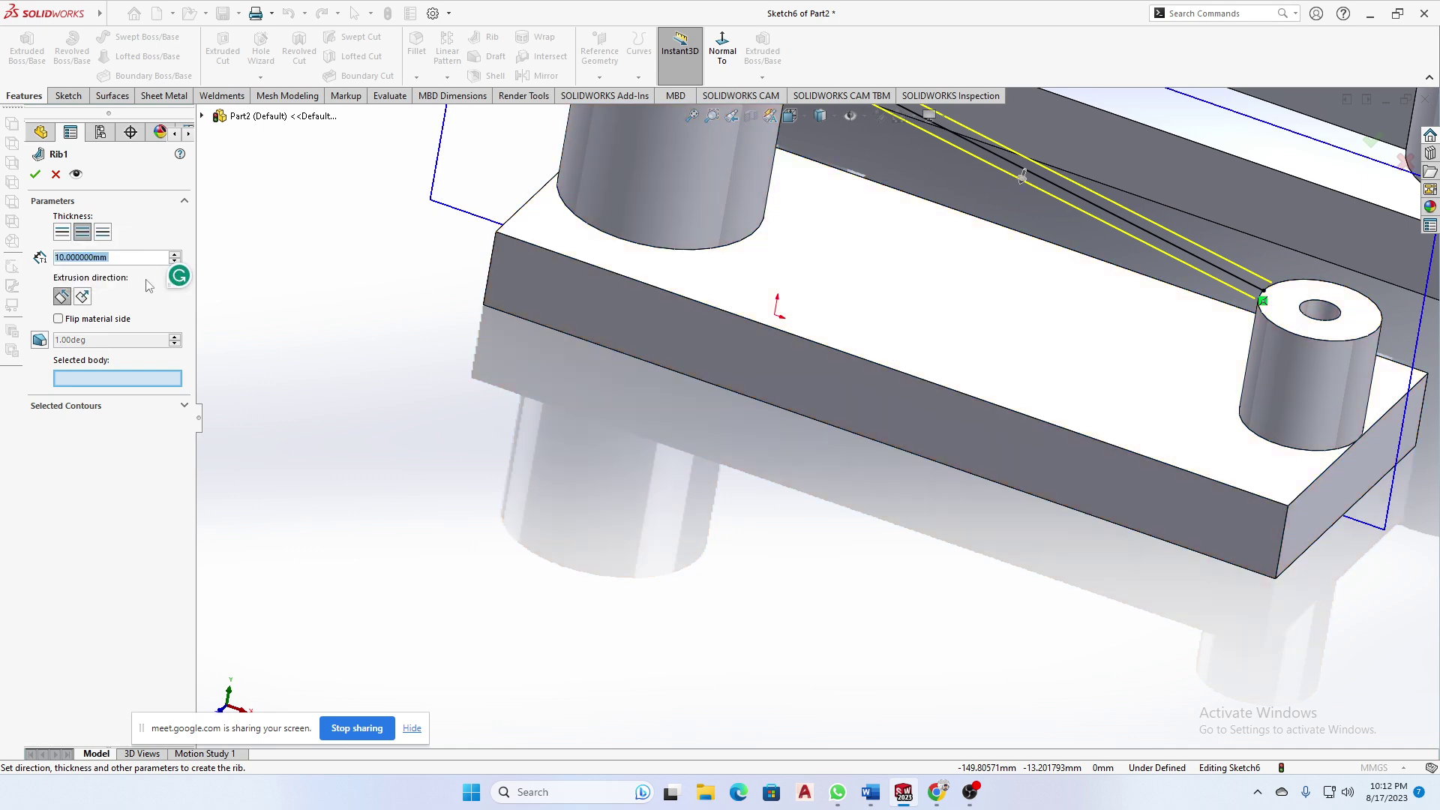
{"action": "scroll", "coordinate": [441, 334], "scroll_direction": "up", "scroll_amount": 3}
{"action": "left_click", "coordinate": [35, 175]}
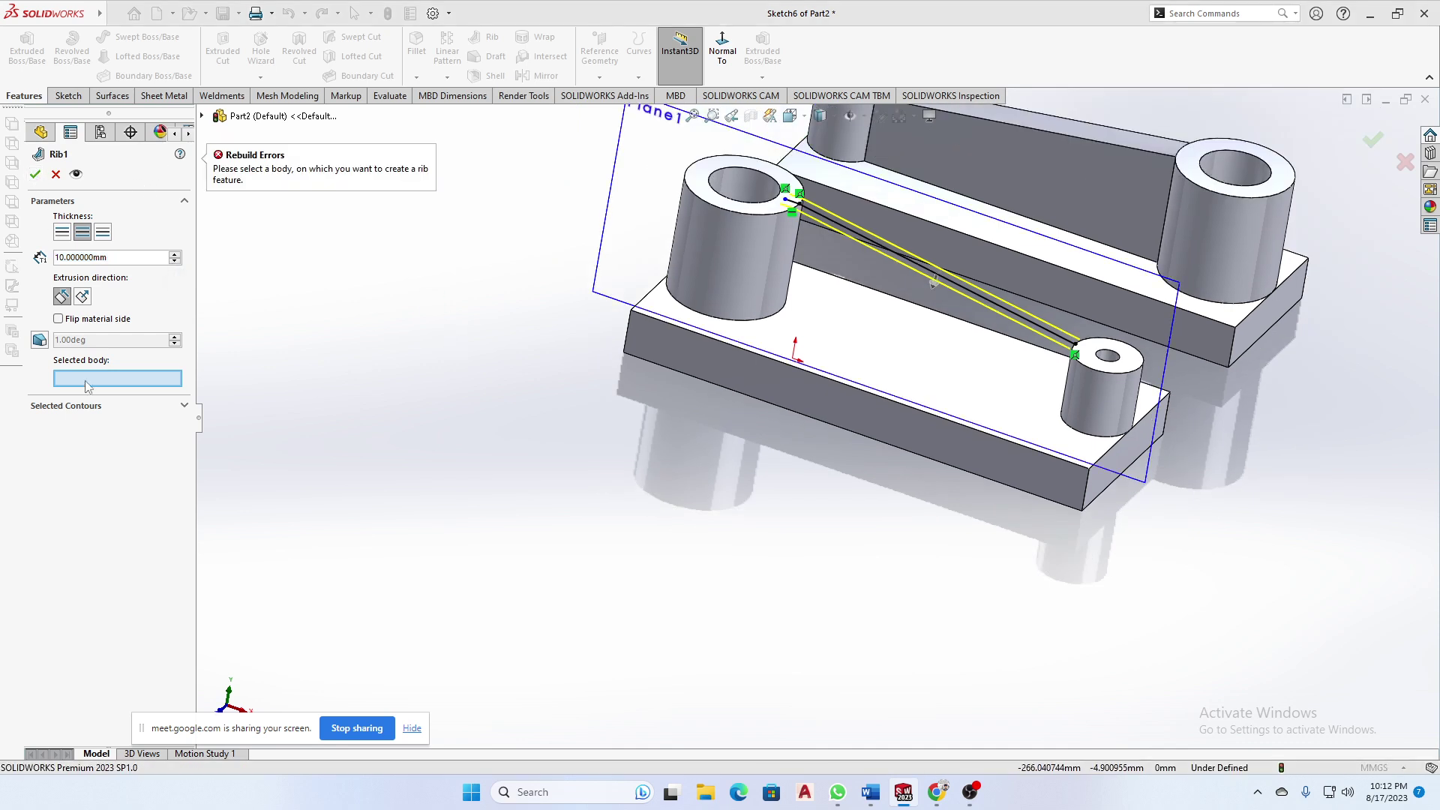
- Try the rib with a 1° outward draft at the sketch plane, applied to the new bracket's body
{"action": "left_click", "coordinate": [41, 344]}
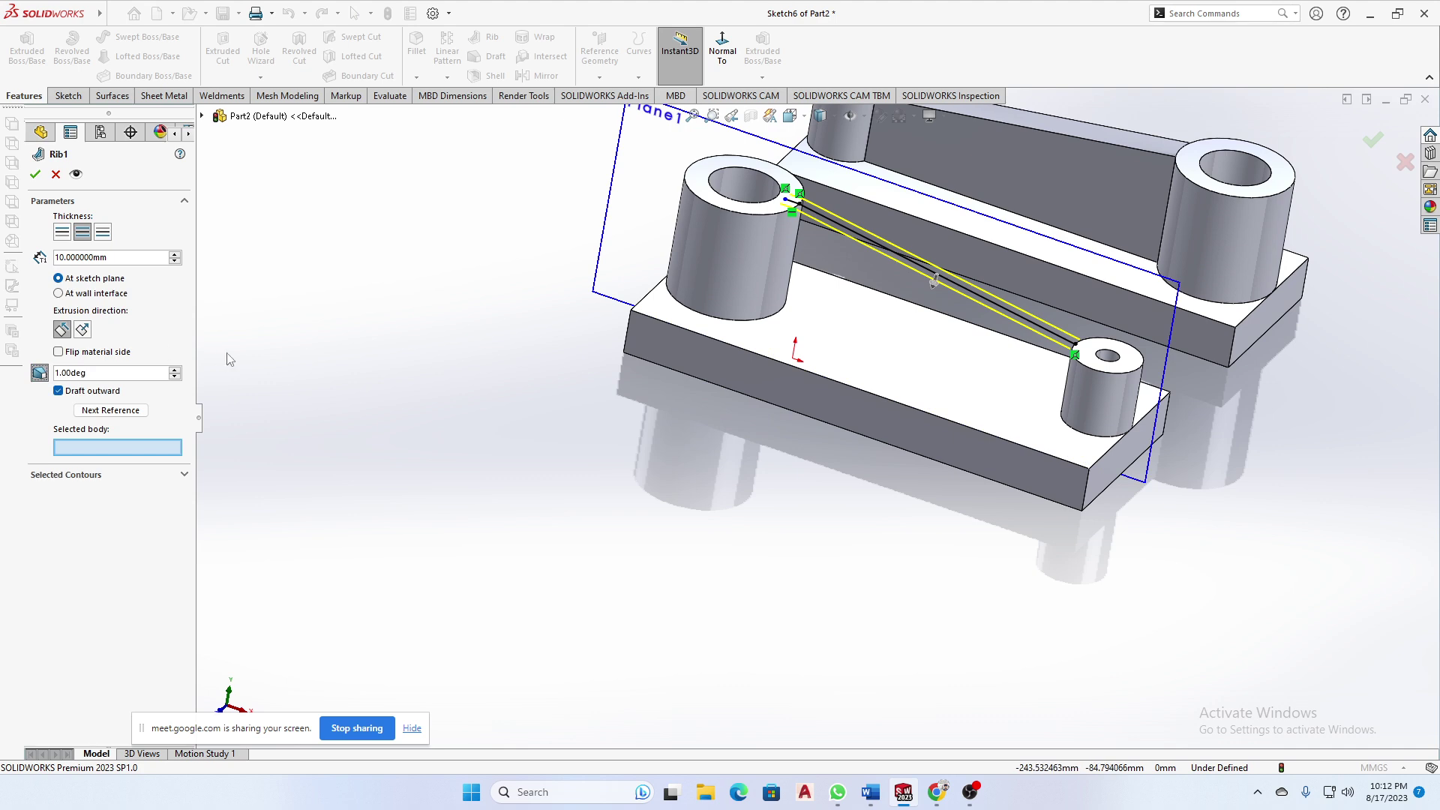
{"action": "left_click", "coordinate": [36, 175]}
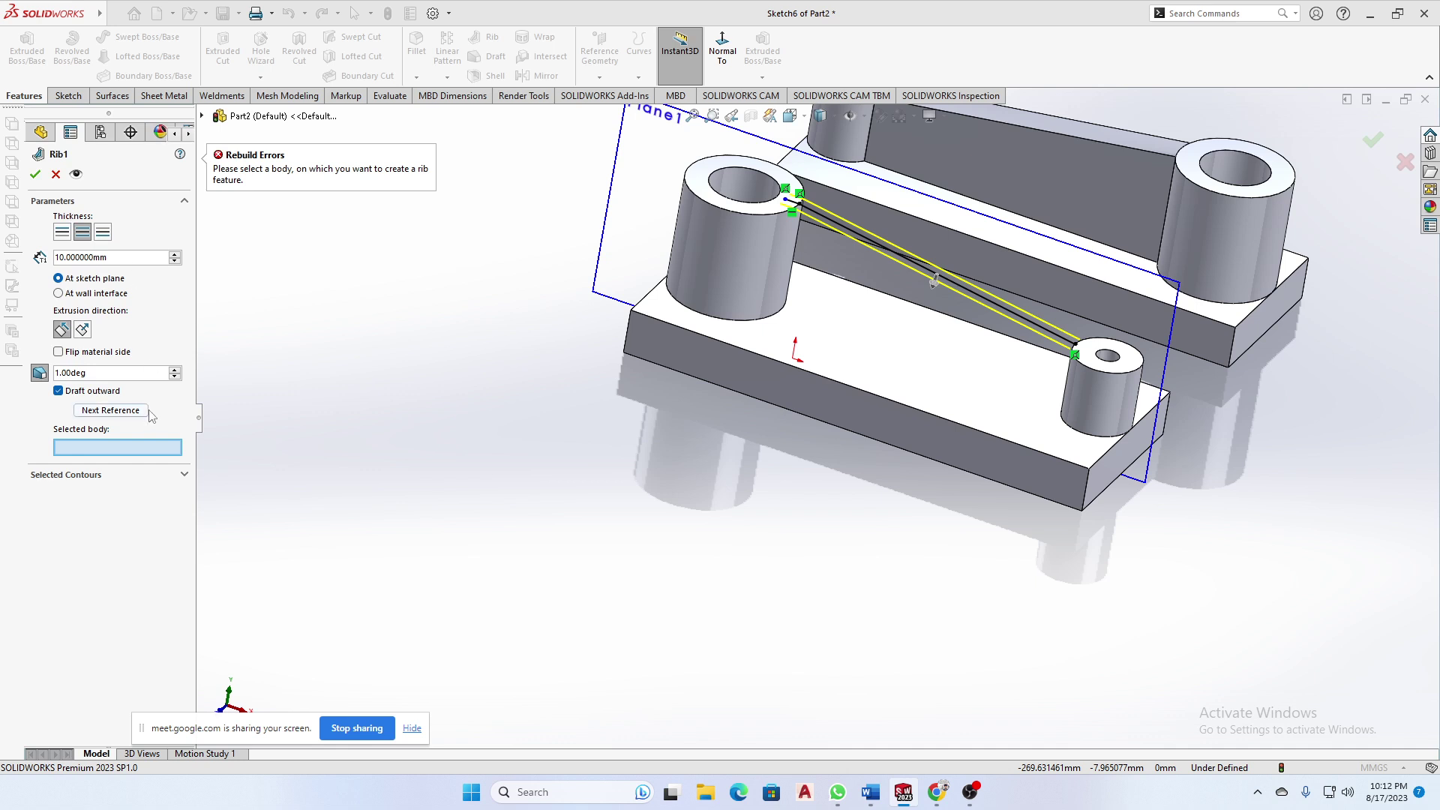
{"action": "left_click", "coordinate": [860, 322]}
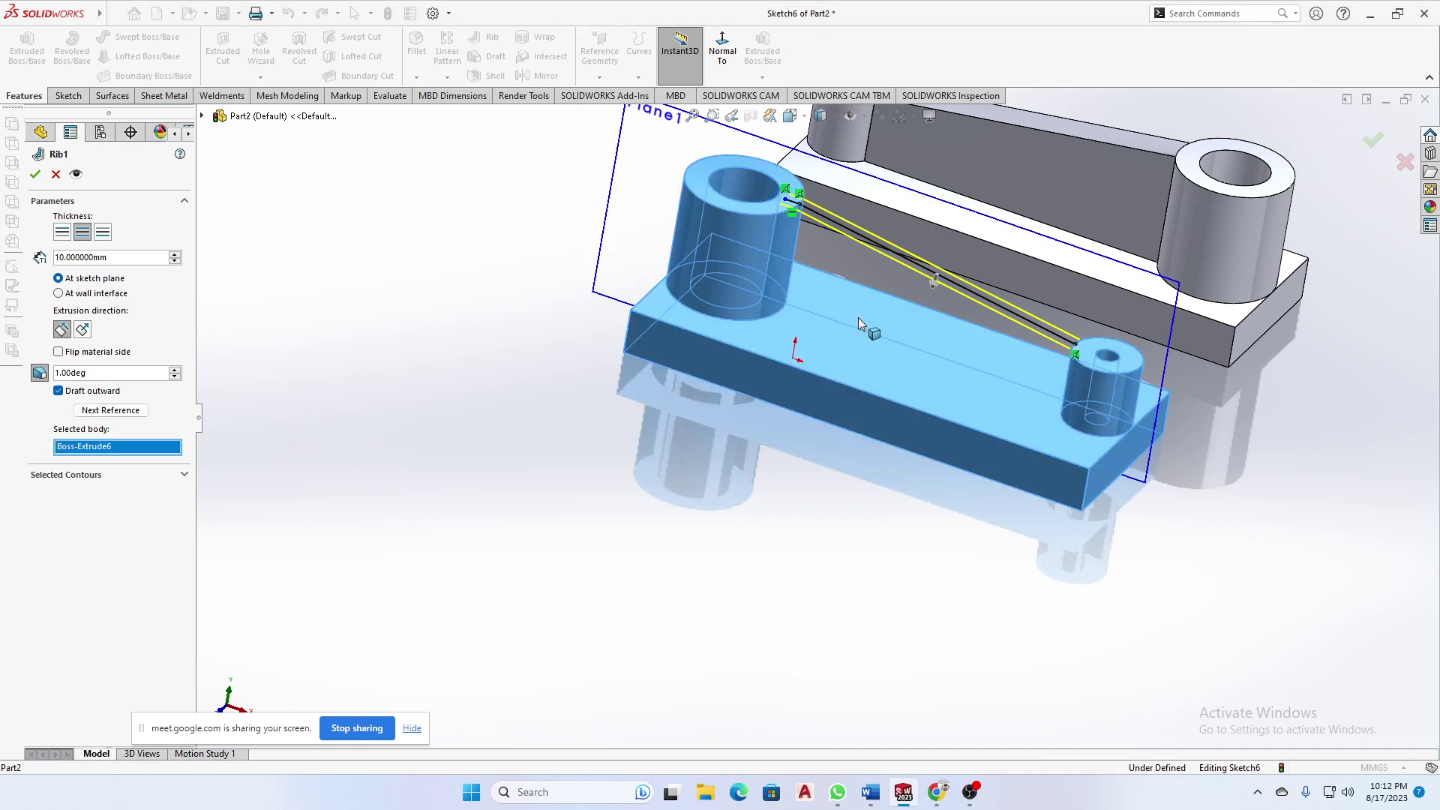
{"action": "left_click", "coordinate": [33, 176]}
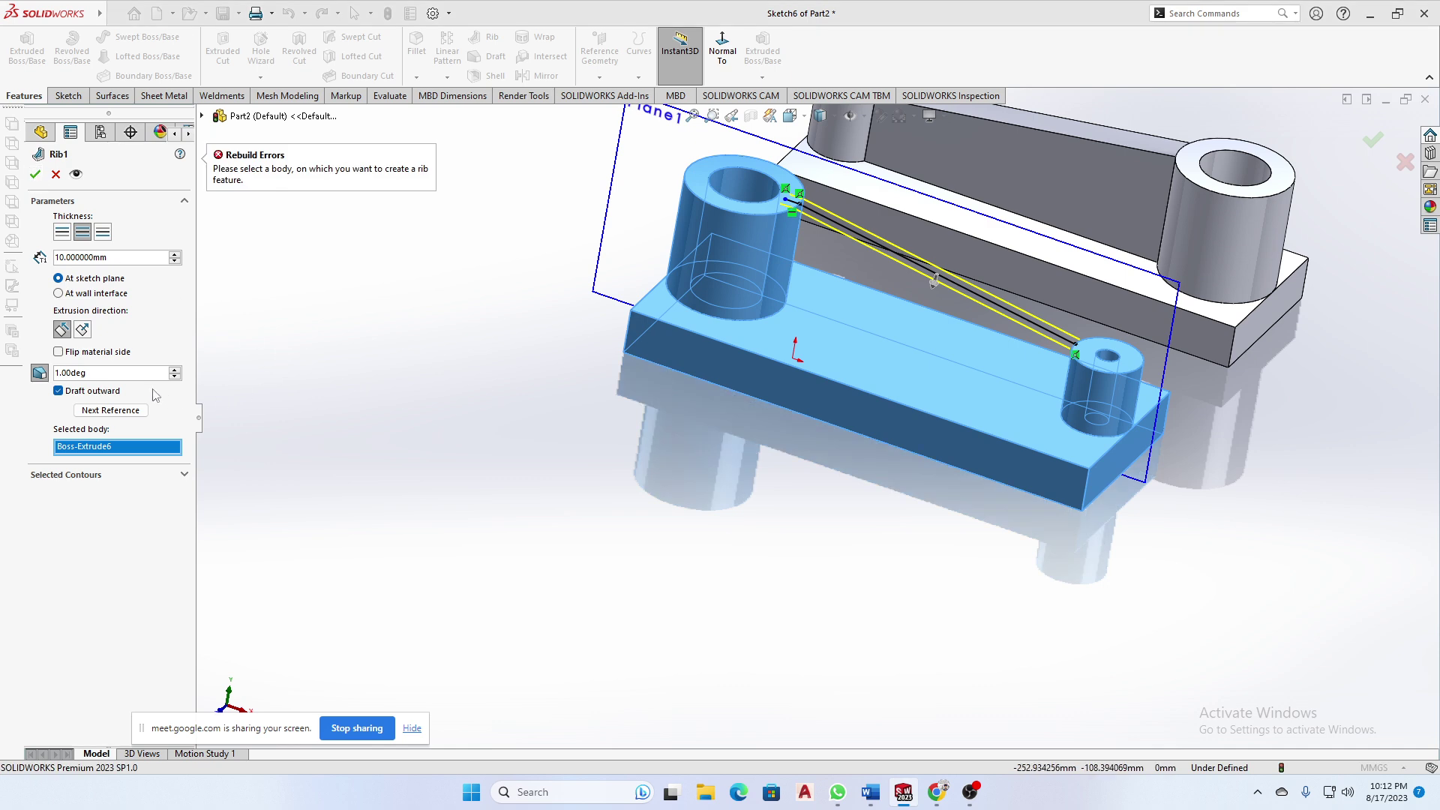
{"action": "left_click", "coordinate": [115, 411]}
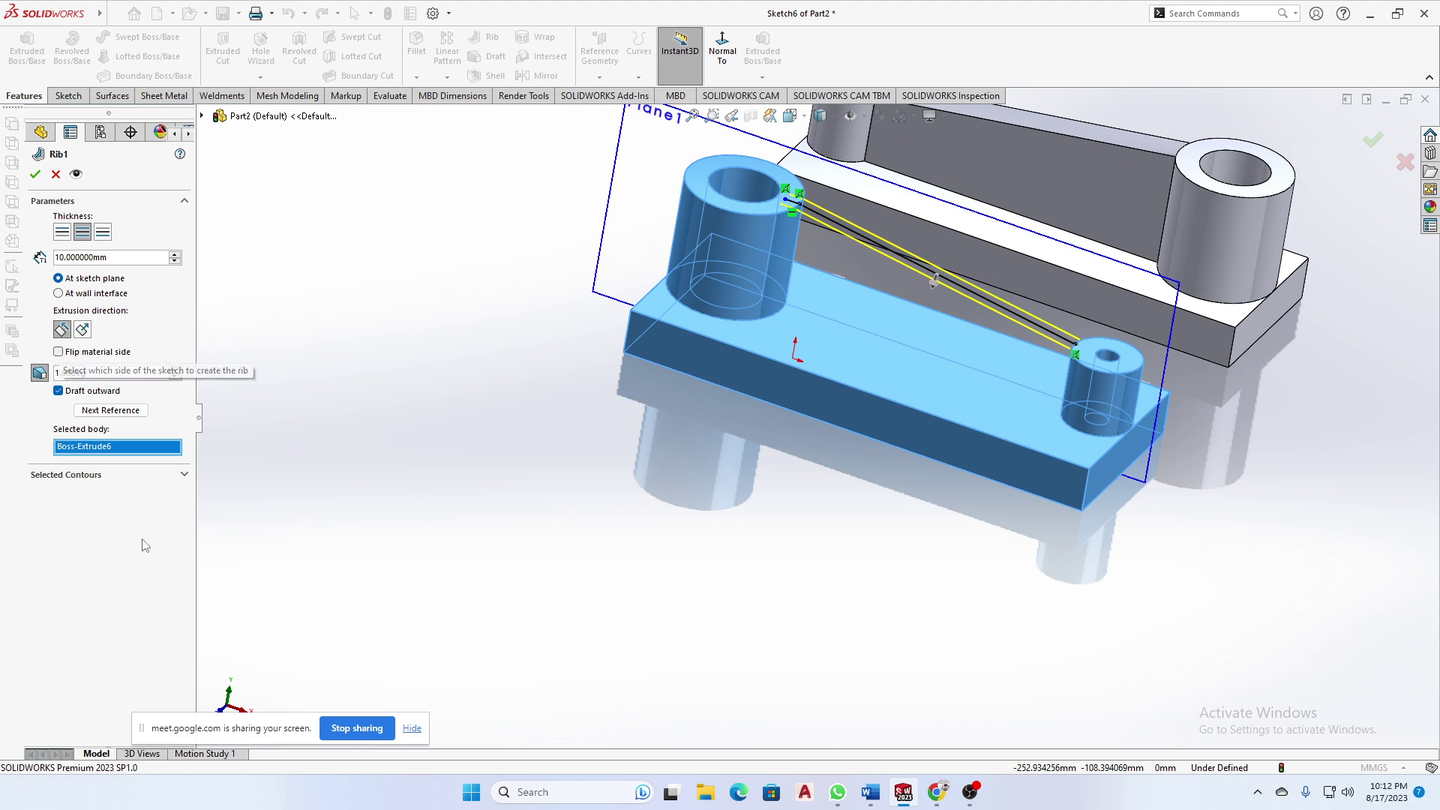
- Clear the rib's selected body, retry the drafted rib without it, and abandon the feature
{"action": "left_click", "coordinate": [185, 476]}
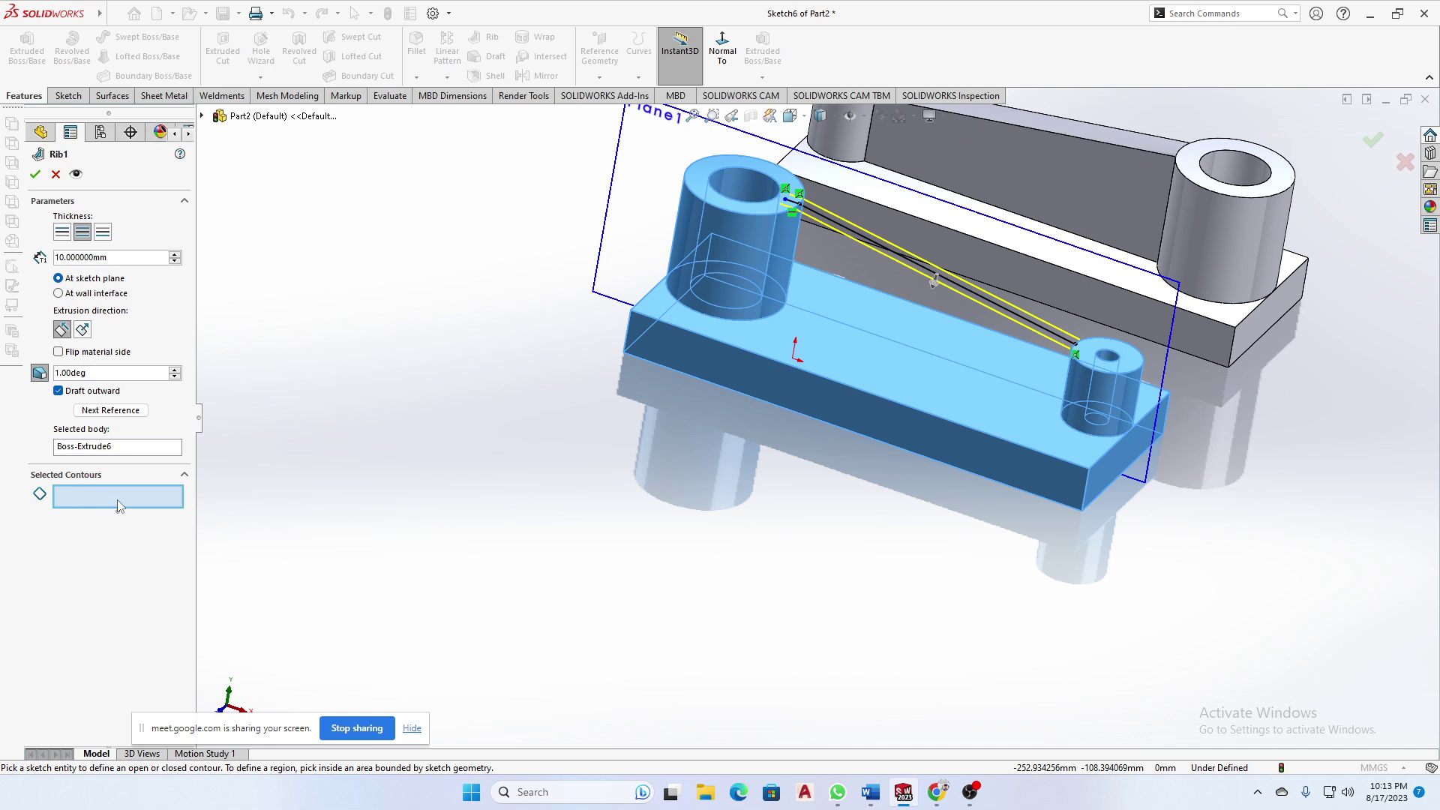
{"action": "left_click", "coordinate": [112, 447]}
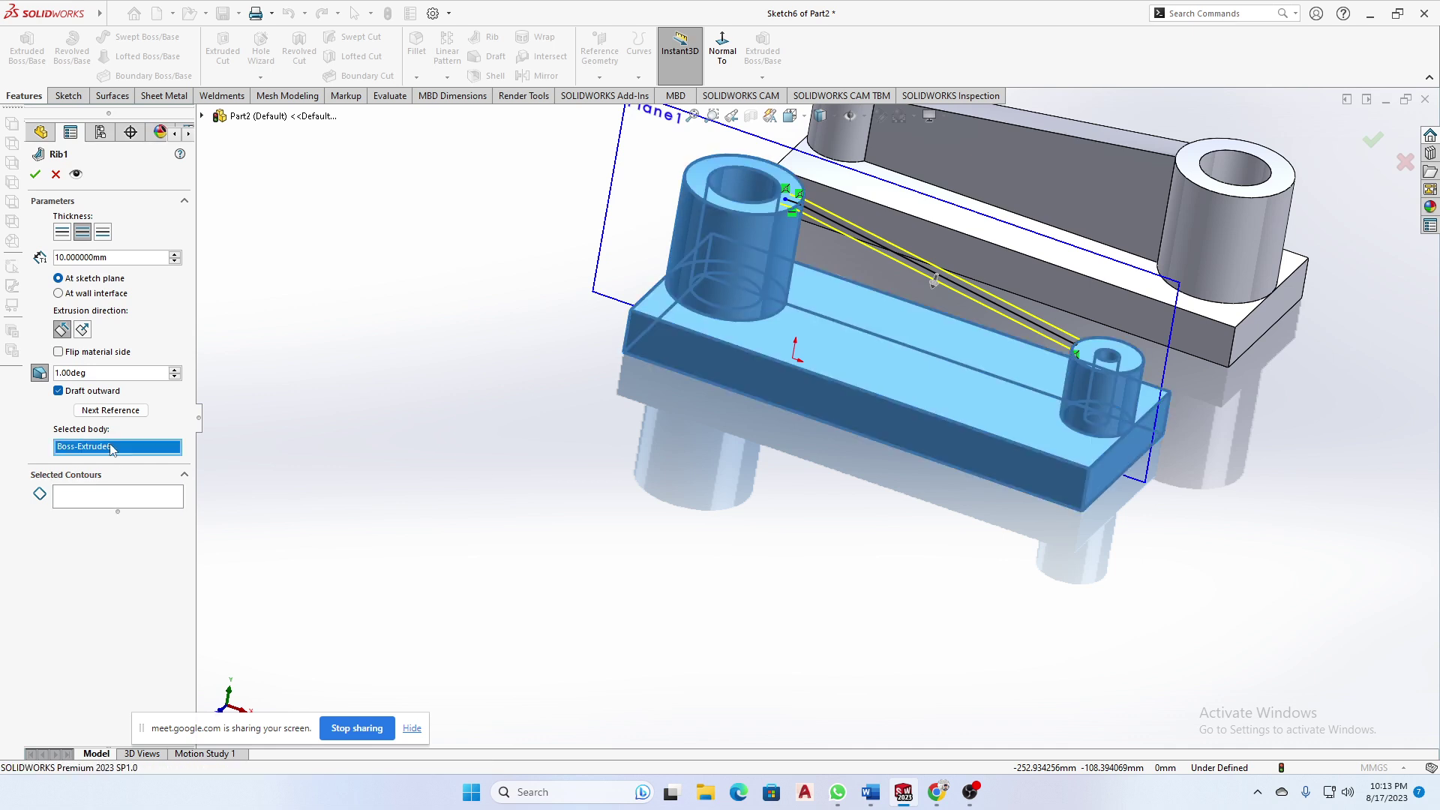
{"action": "key", "text": "Delete"}
{"action": "left_click", "coordinate": [119, 498]}
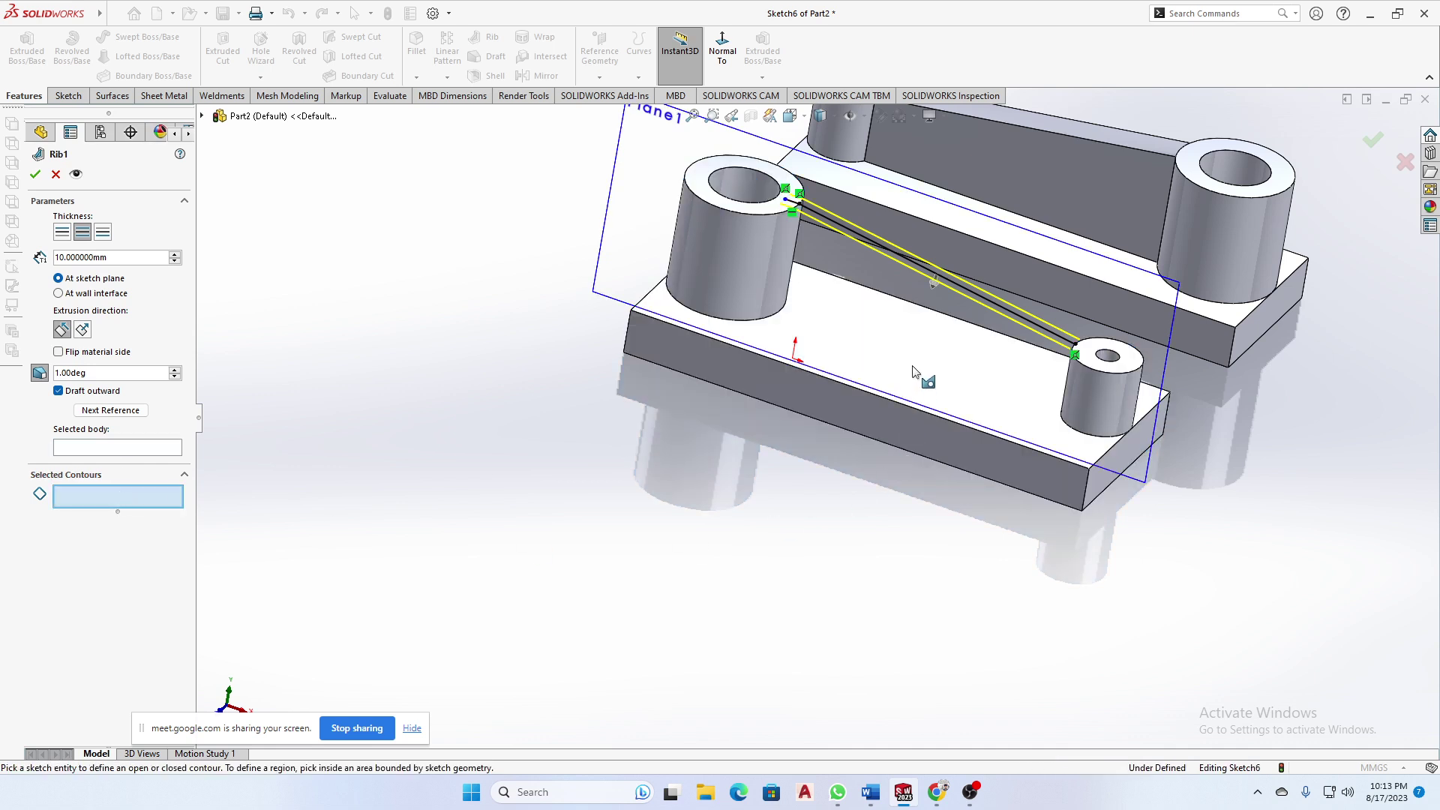
{"action": "left_click", "coordinate": [36, 176]}
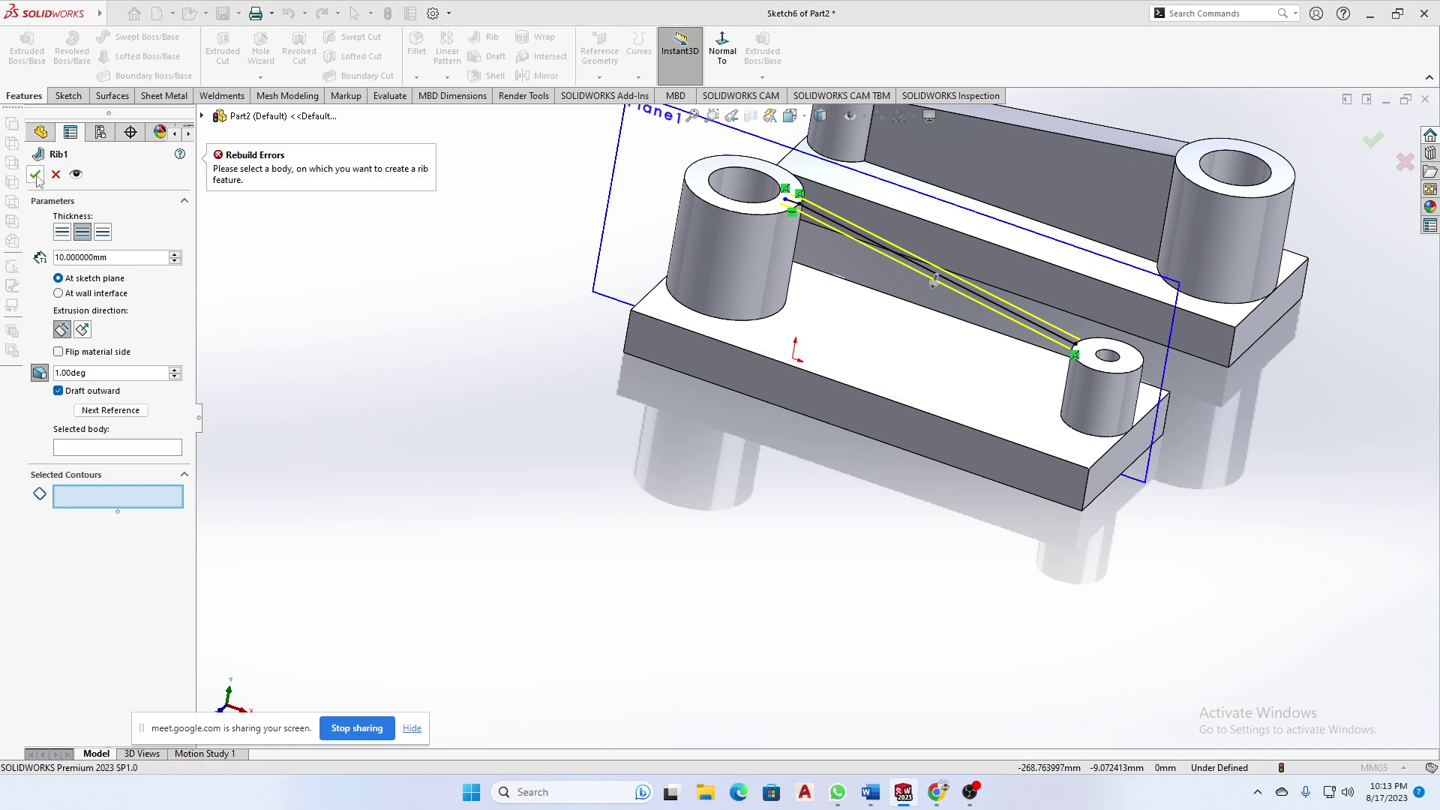
{"action": "left_click", "coordinate": [55, 175]}
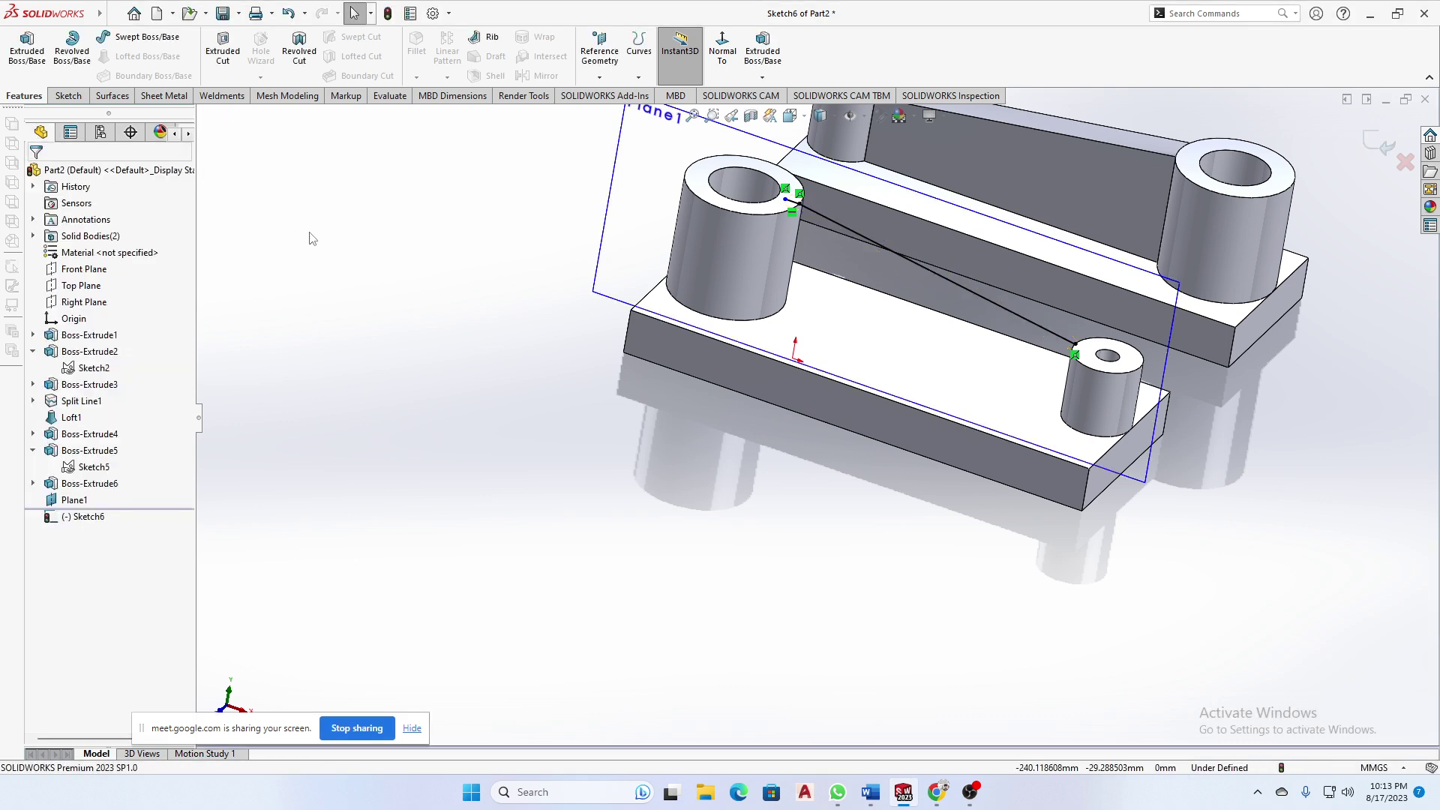
- Exit the rib profile sketch and hide the mid-plane
{"action": "left_click", "coordinate": [1382, 143]}
{"action": "left_click", "coordinate": [998, 524]}
{"action": "middle_click_drag", "start_coordinate": [747, 491], "coordinate": [802, 406]}
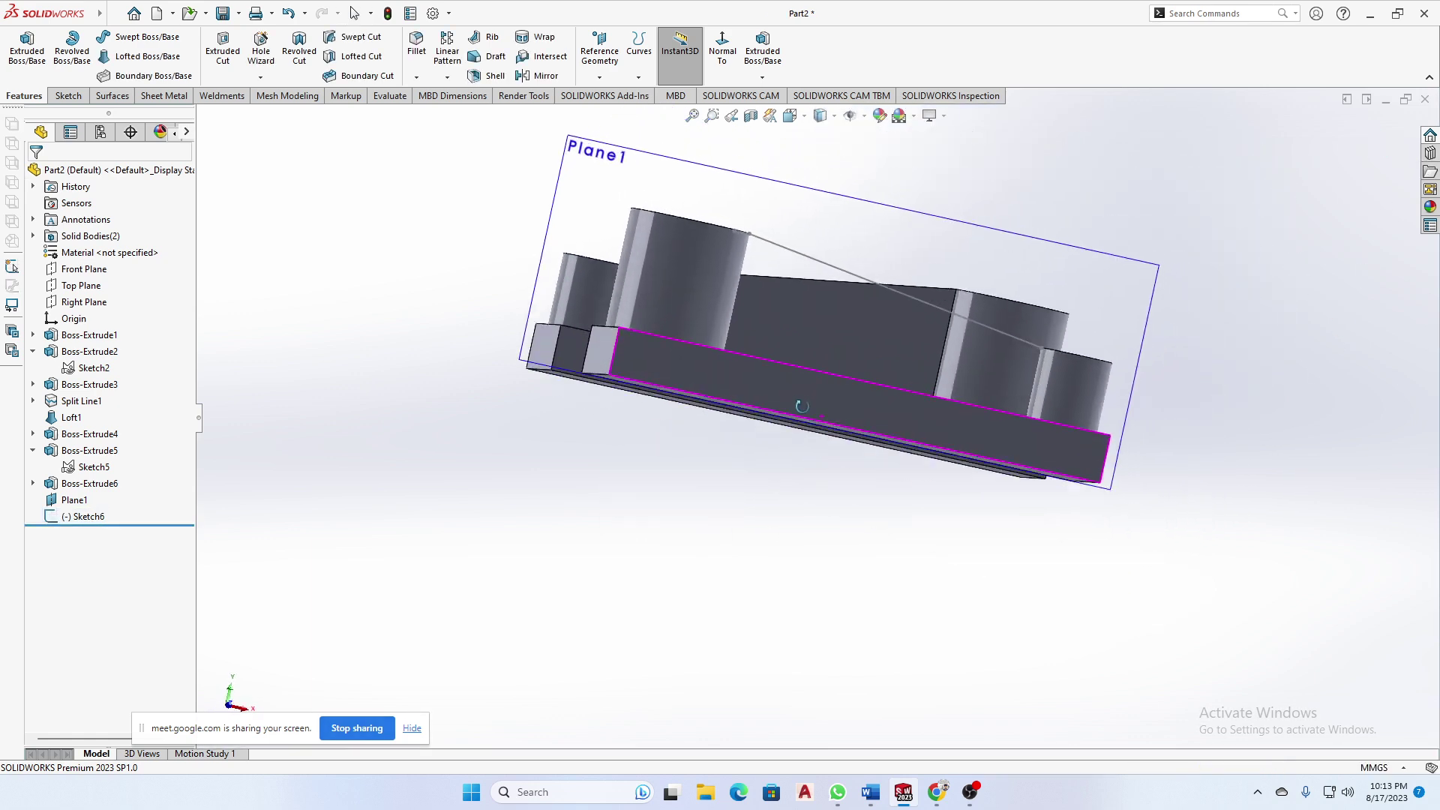
{"action": "left_click", "coordinate": [831, 194]}
{"action": "left_click", "coordinate": [863, 151]}
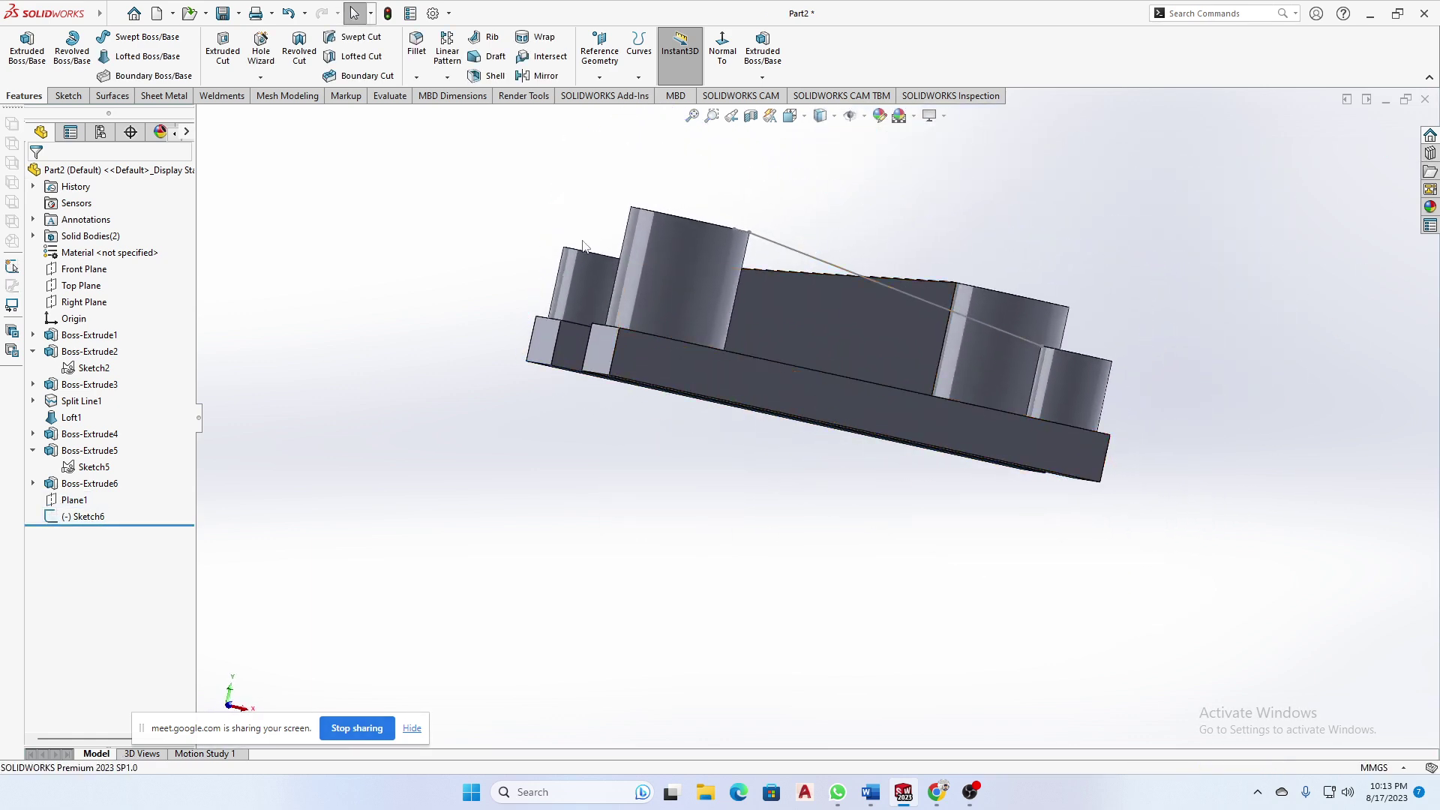
{"action": "middle_click_drag", "start_coordinate": [983, 289], "coordinate": [914, 381]}
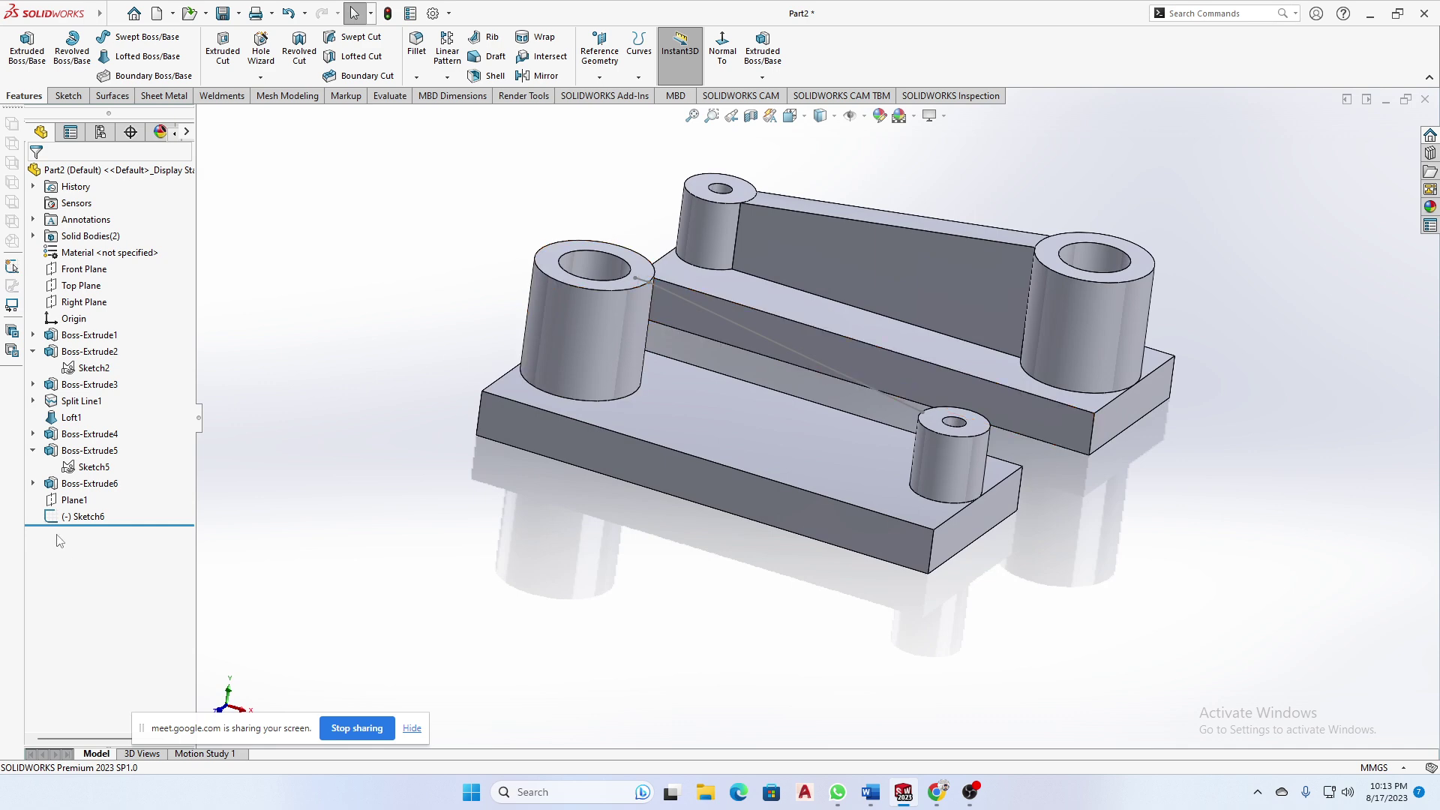
- Try to create the 10 mm rib from the finished profile sketch, inspect its end at the small boss, and cancel the feature
{"action": "left_click", "coordinate": [498, 42]}
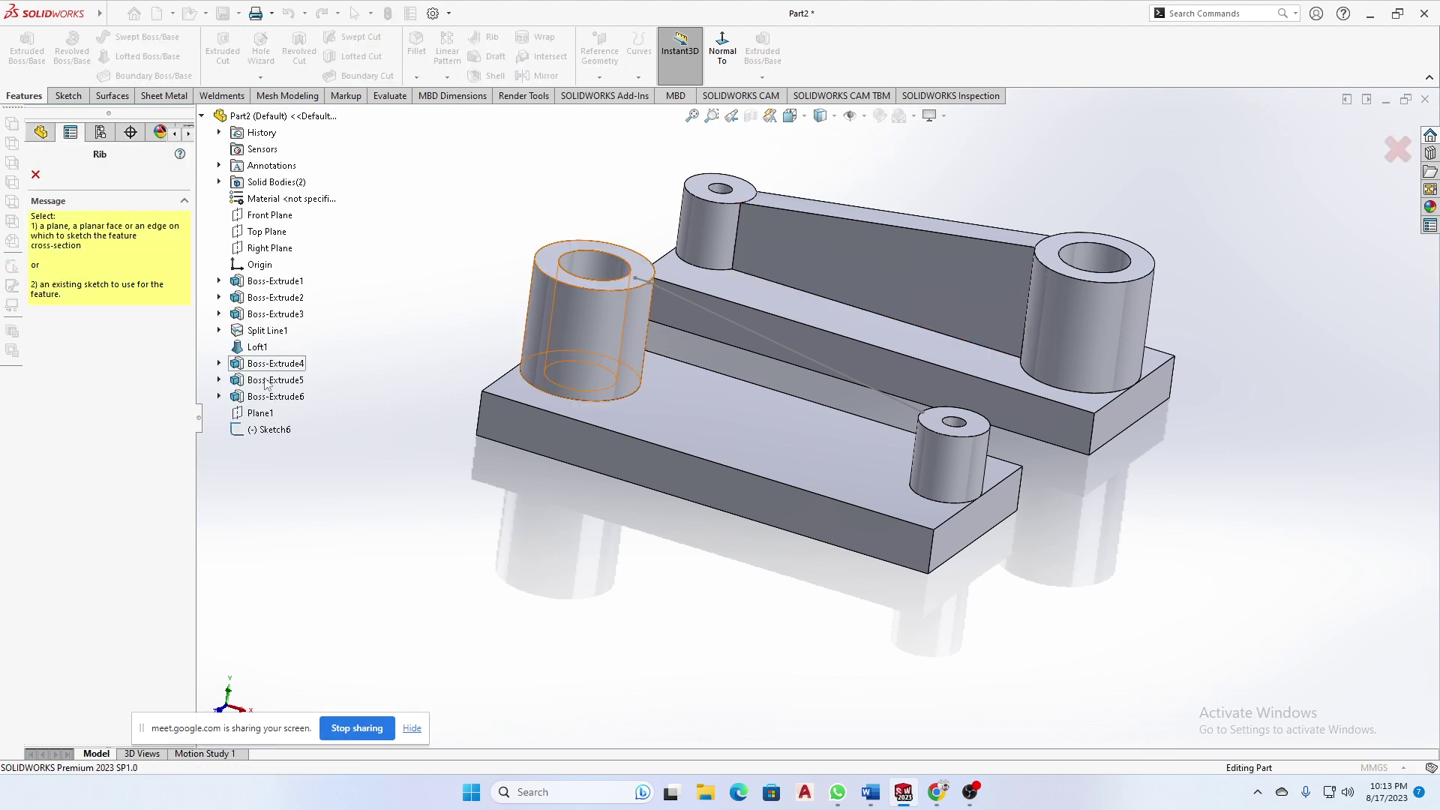
{"action": "left_click", "coordinate": [272, 429]}
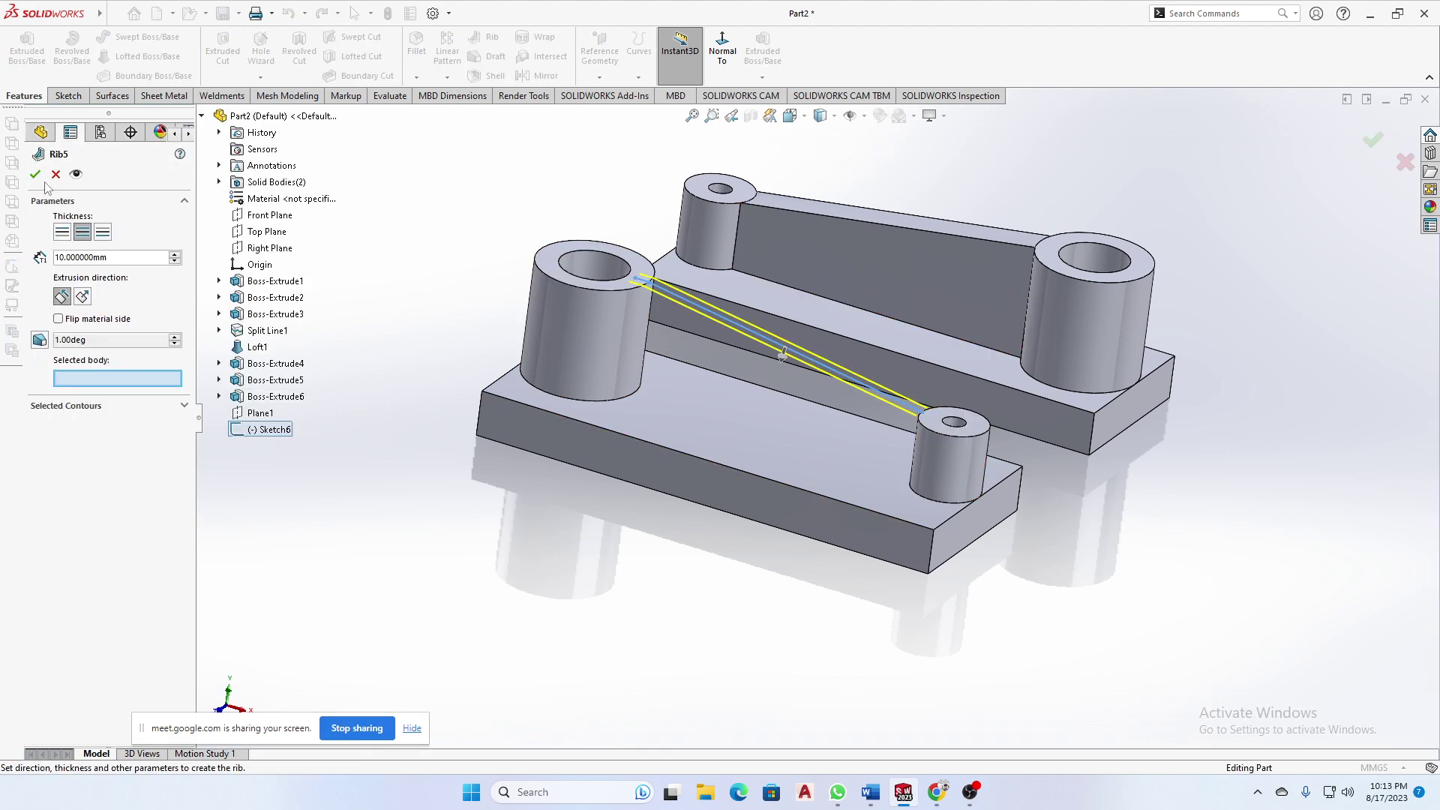
{"action": "left_click", "coordinate": [35, 174]}
{"action": "middle_click_drag", "start_coordinate": [412, 341], "coordinate": [466, 469]}
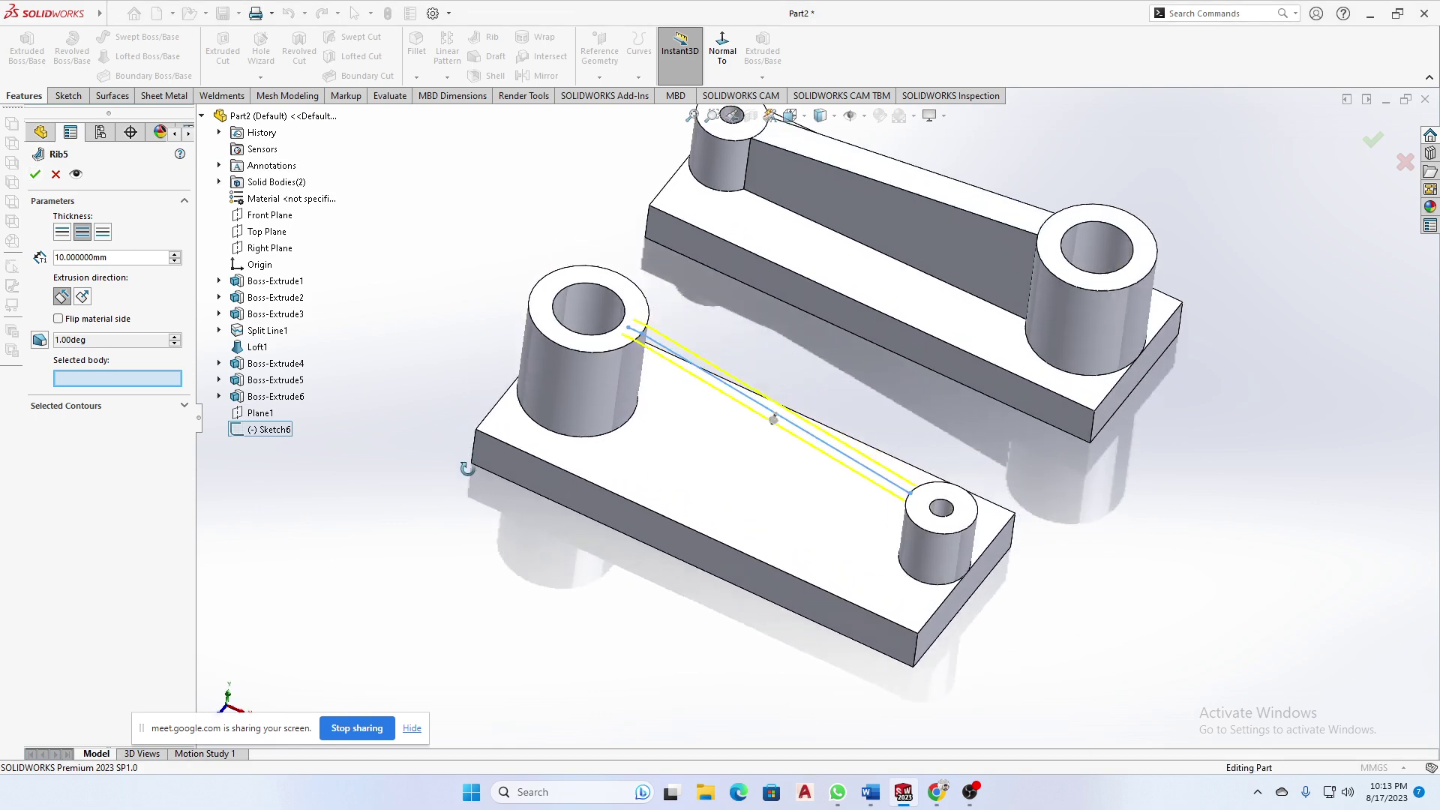
{"action": "scroll", "coordinate": [944, 495], "scroll_direction": "down", "scroll_amount": 5}
{"action": "scroll", "coordinate": [784, 489], "scroll_direction": "down", "scroll_amount": 3}
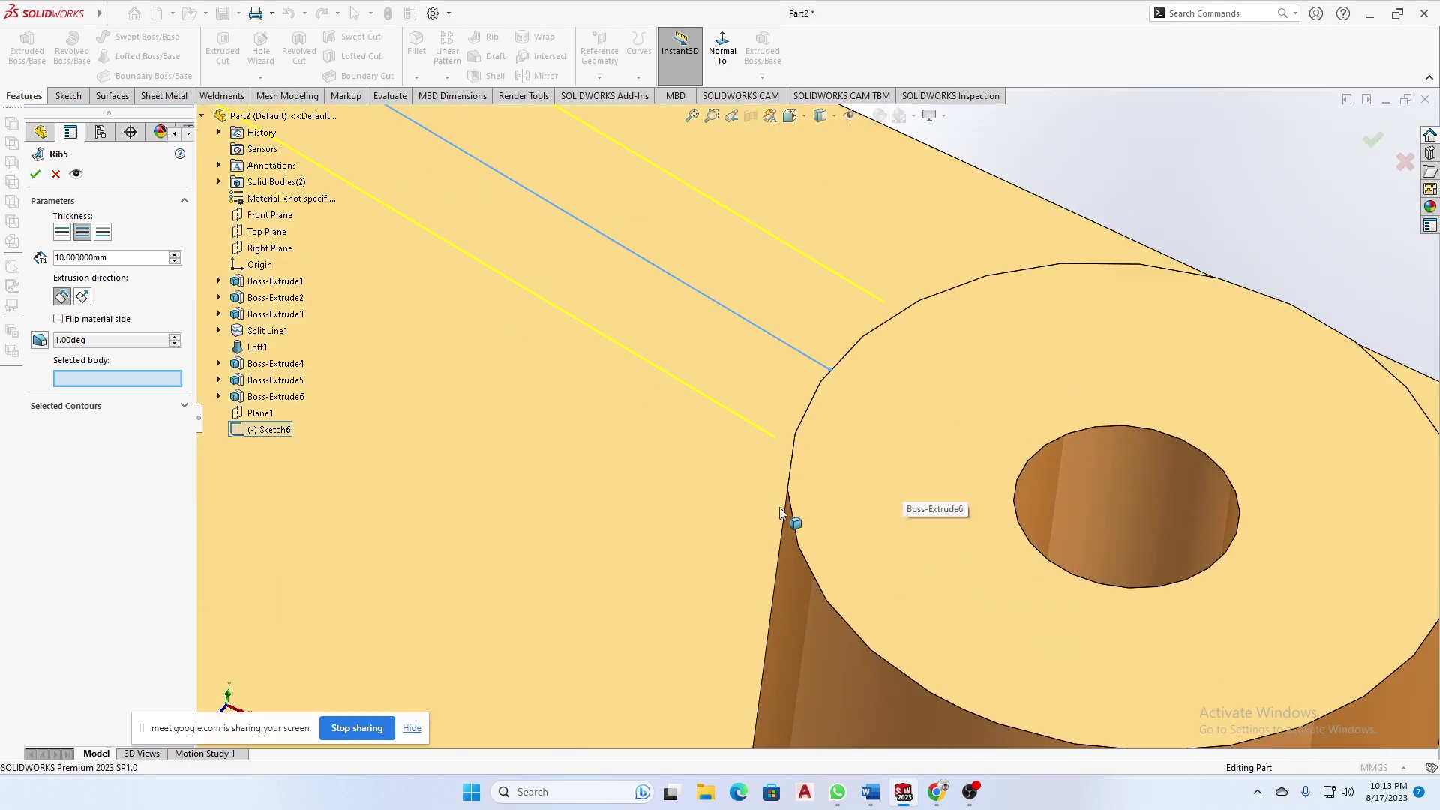
{"action": "scroll", "coordinate": [780, 507], "scroll_direction": "up", "scroll_amount": 5}
{"action": "mouse_move", "coordinate": [637, 539]}
{"action": "middle_mouse_down"}
{"action": "mouse_move", "coordinate": [611, 516]}
{"action": "mouse_move", "coordinate": [665, 421]}
{"action": "mouse_move", "coordinate": [816, 439]}
{"action": "middle_mouse_up"}
{"action": "scroll", "coordinate": [817, 439], "scroll_direction": "down", "scroll_amount": 5}
{"action": "scroll", "coordinate": [797, 424], "scroll_direction": "up", "scroll_amount": 5}
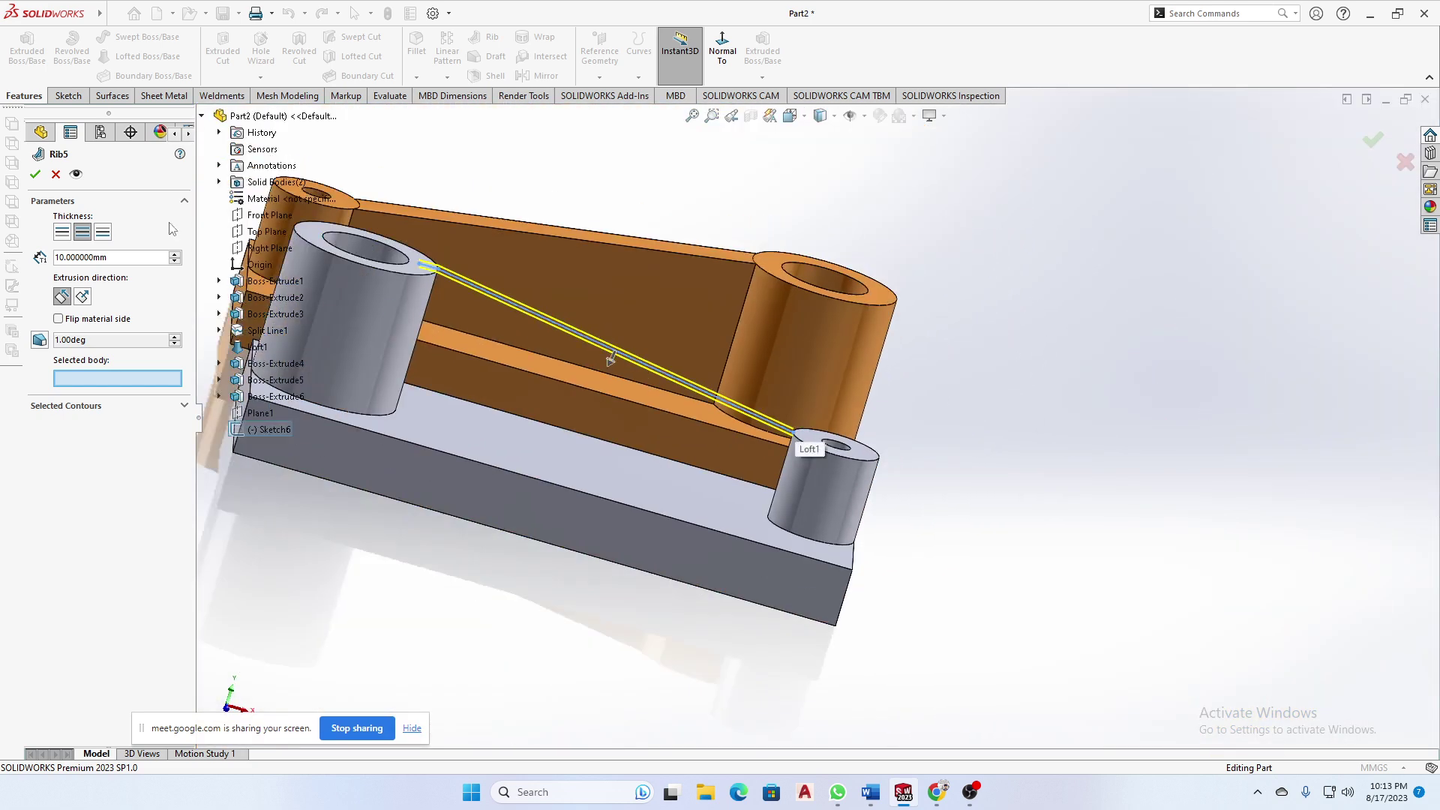
{"action": "left_click", "coordinate": [56, 174]}
- Hide the rib profile sketch between the two bosses
{"action": "middle_click_drag", "start_coordinate": [943, 384], "coordinate": [1067, 481]}
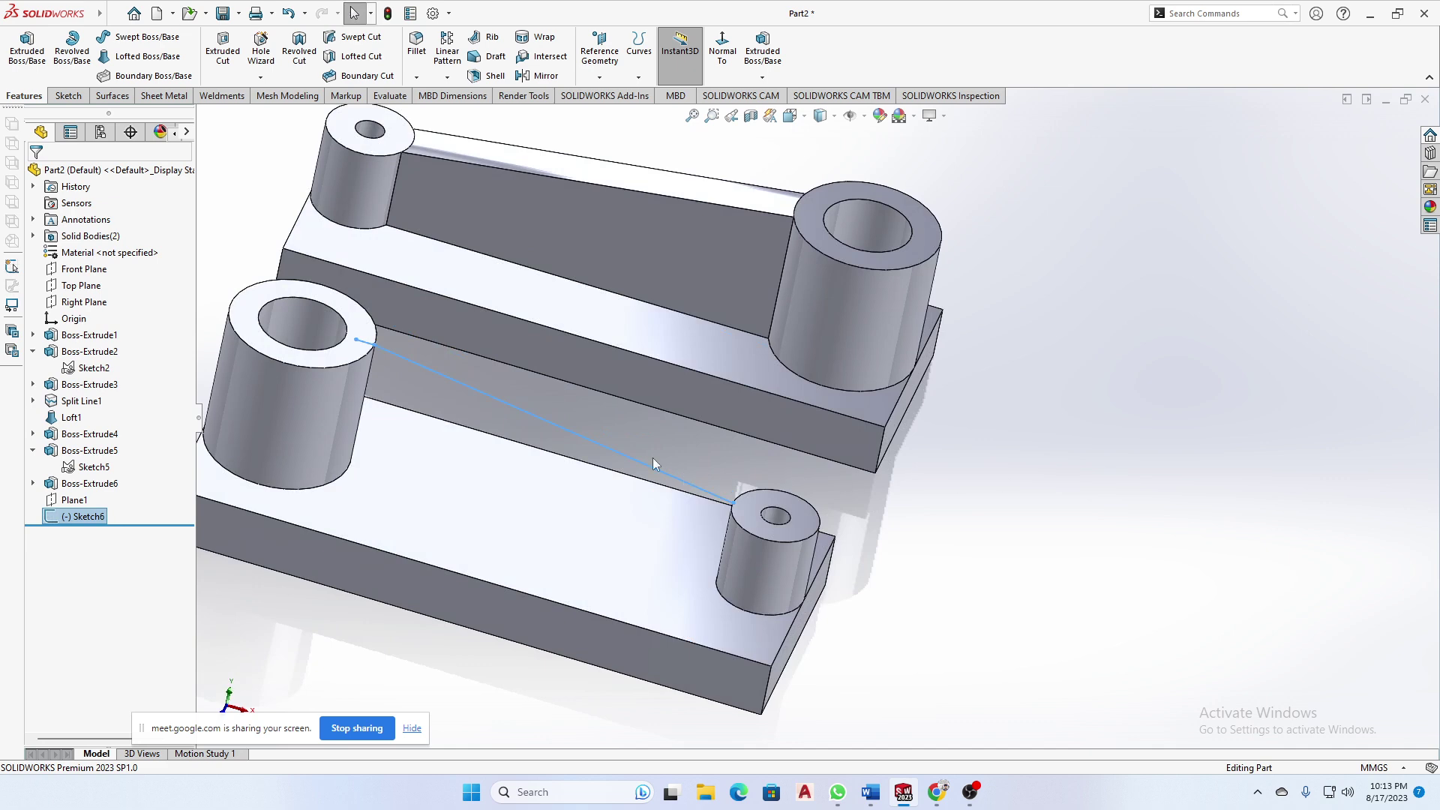
{"action": "middle_click_drag", "start_coordinate": [652, 464], "coordinate": [573, 385]}
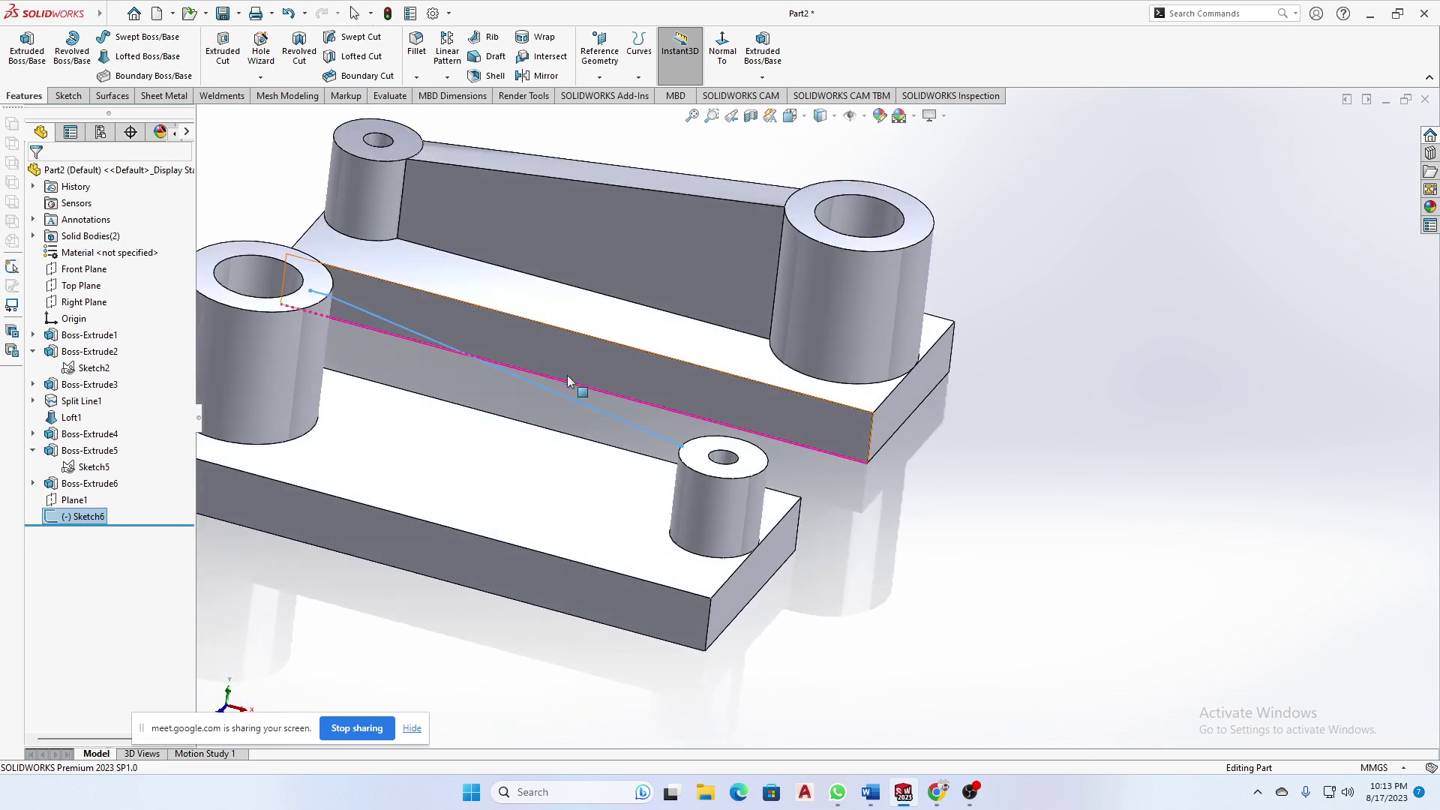
{"action": "left_click", "coordinate": [83, 515]}
{"action": "left_click", "coordinate": [88, 493]}
{"action": "left_click", "coordinate": [93, 468]}
{"action": "left_click", "coordinate": [190, 540]}
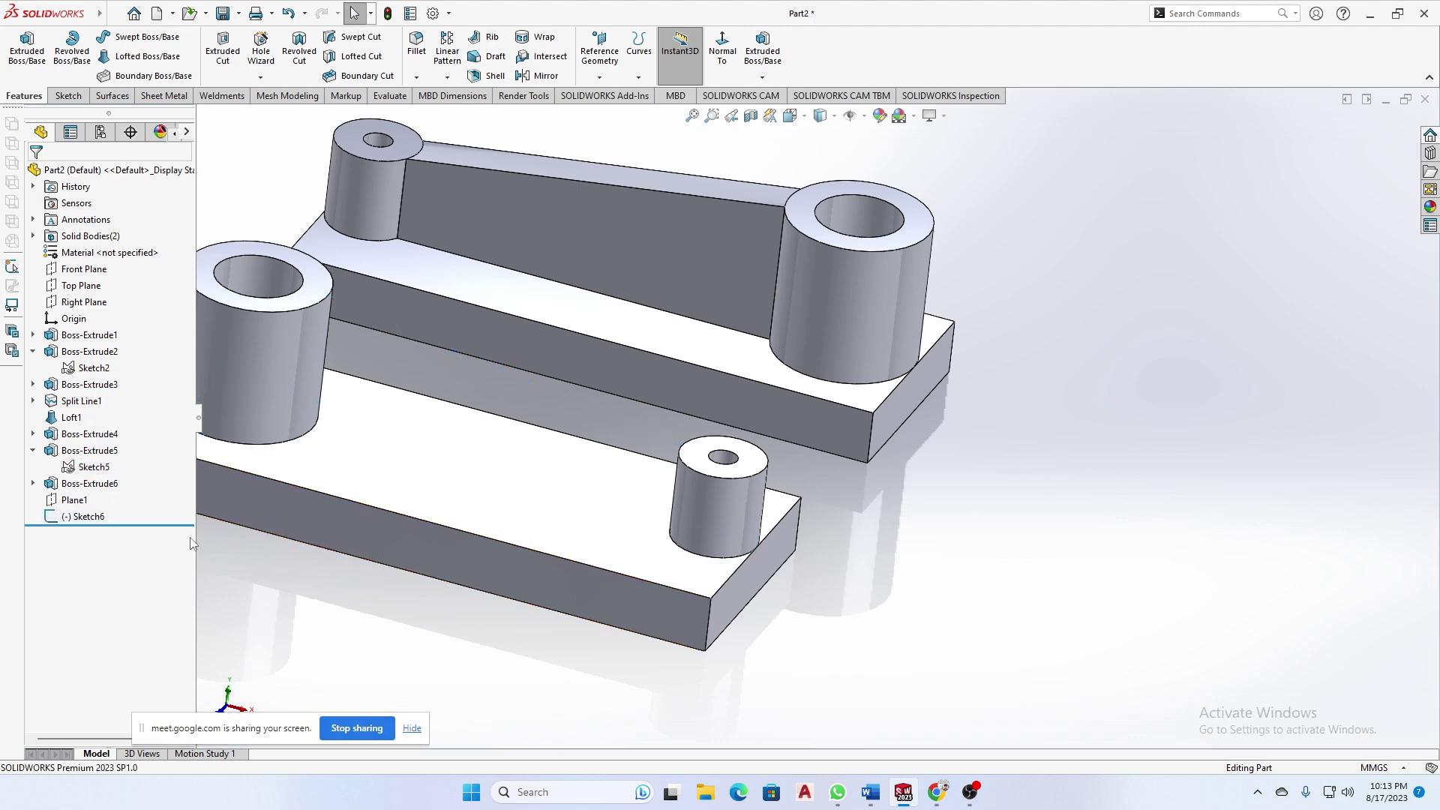
- Reopen the rib profile sketch and add a short horizontal line from the sloping line's lower end along the small boss's top edge
{"action": "left_click", "coordinate": [78, 518]}
{"action": "left_click", "coordinate": [91, 473]}
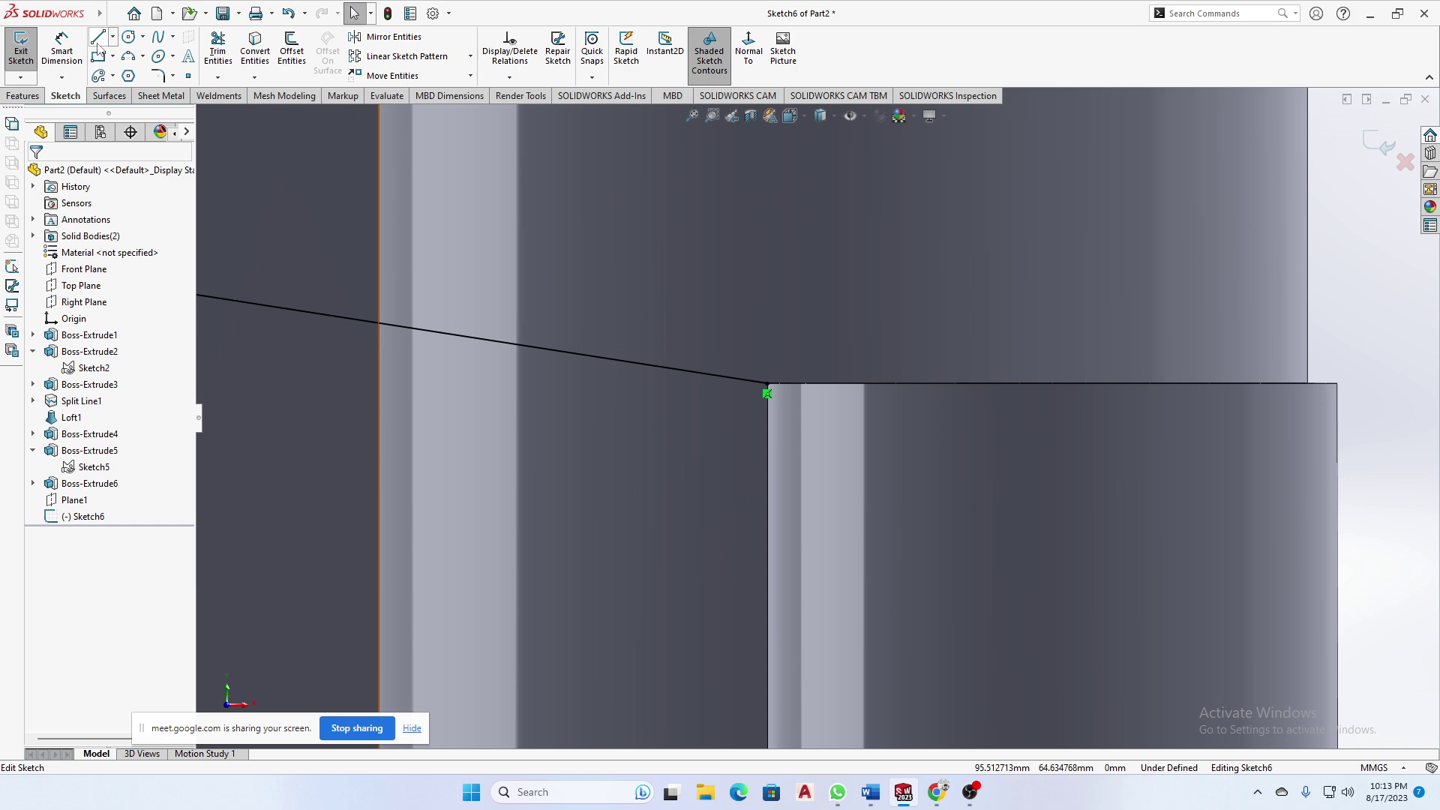
{"action": "left_click", "coordinate": [98, 39]}
{"action": "left_click", "coordinate": [767, 388]}
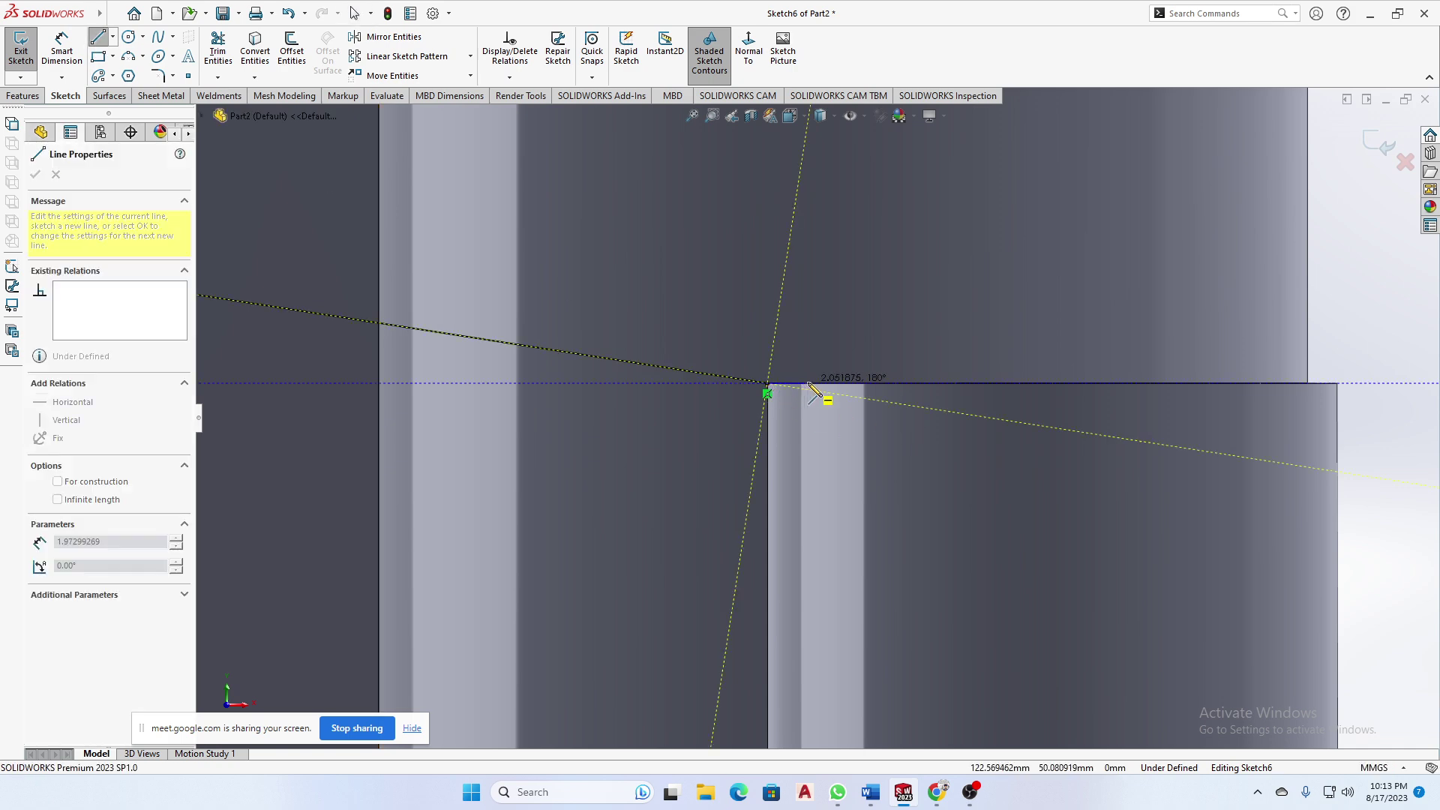
{"action": "left_click", "coordinate": [821, 383]}
{"action": "right_click", "coordinate": [852, 353]}
{"action": "left_click", "coordinate": [891, 364]}
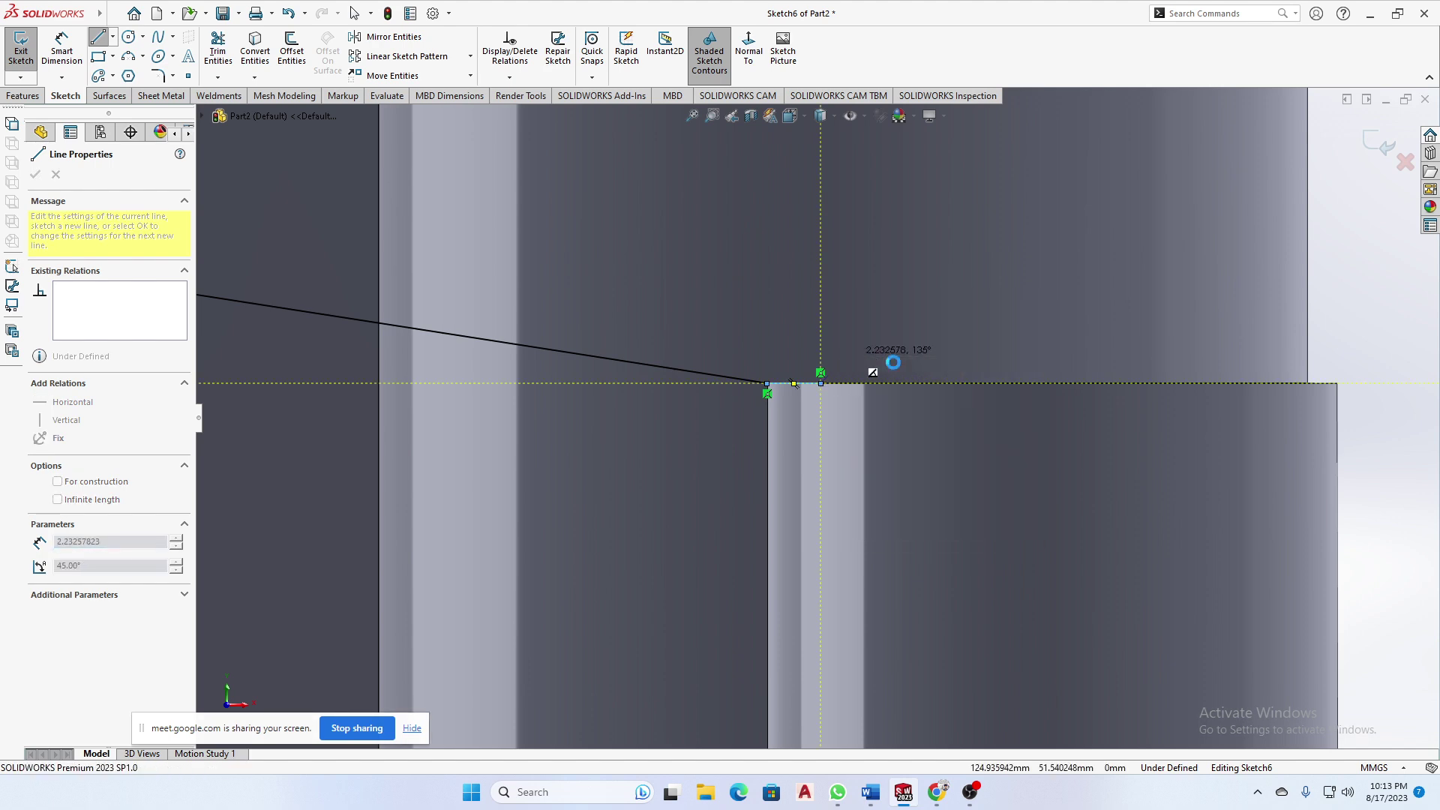
{"action": "scroll", "coordinate": [825, 389], "scroll_direction": "up", "scroll_amount": 3}
{"action": "middle_click_drag", "start_coordinate": [1218, 372], "coordinate": [1160, 442]}
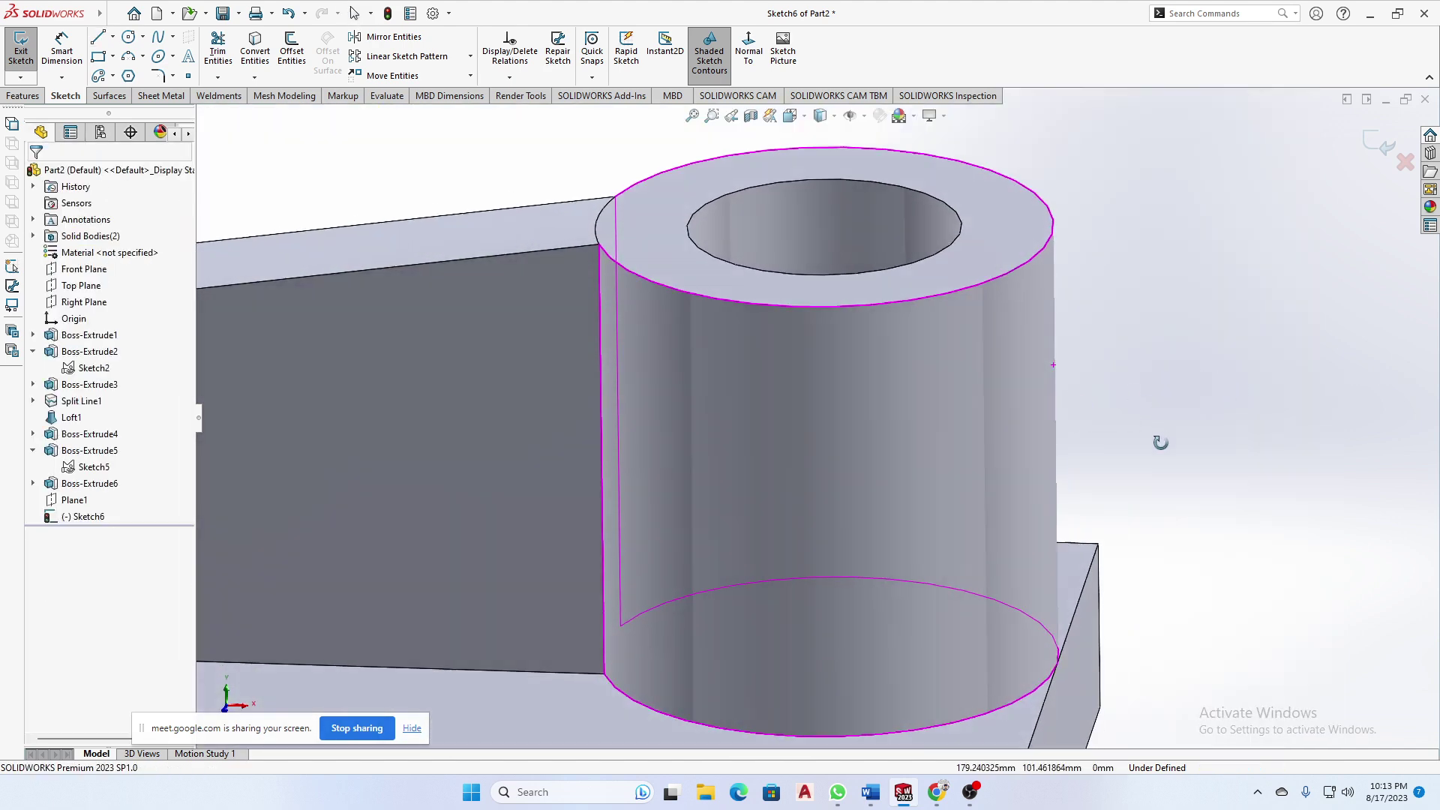
{"action": "scroll", "coordinate": [1001, 518], "scroll_direction": "up", "scroll_amount": 6}
{"action": "scroll", "coordinate": [765, 585], "scroll_direction": "down", "scroll_amount": 4}
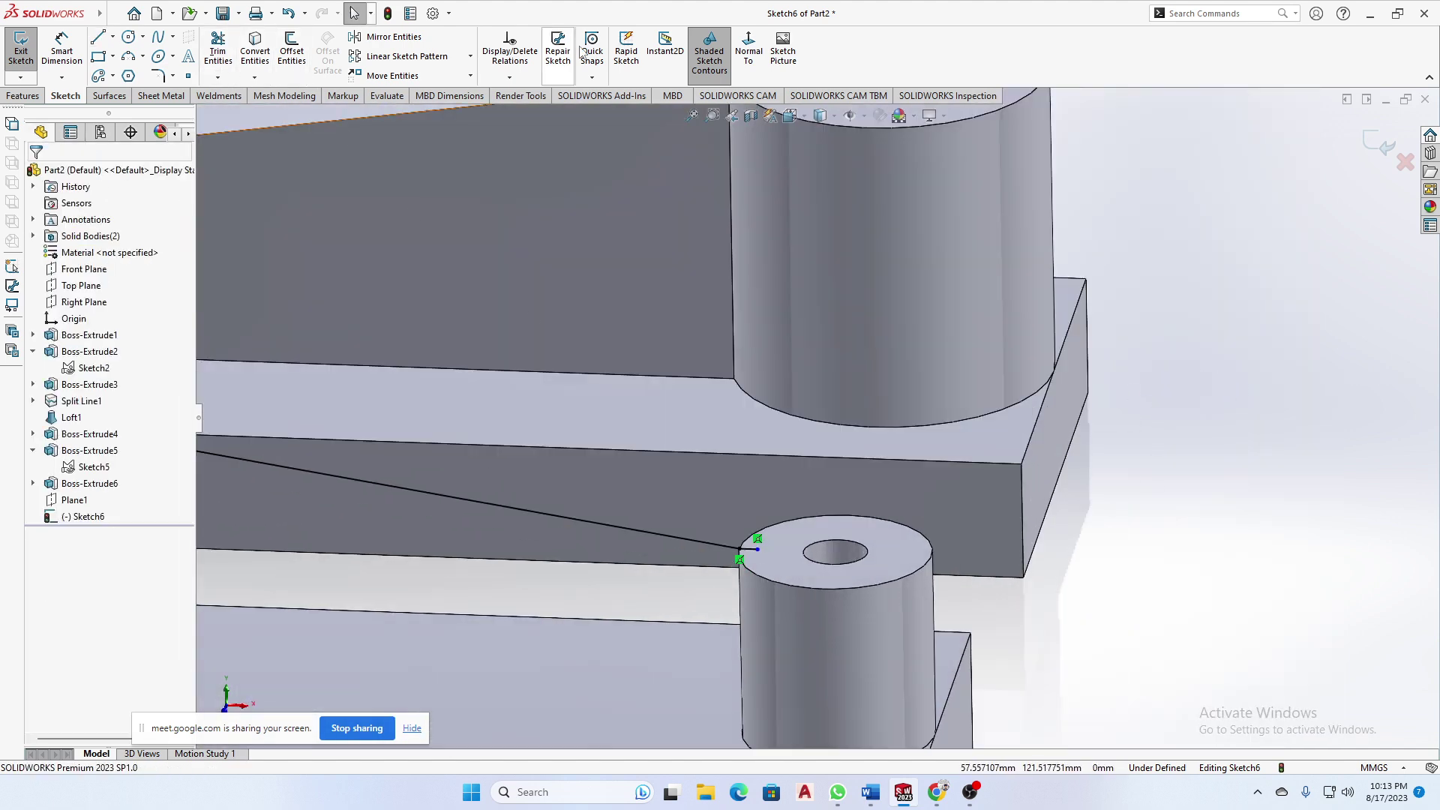
- Try to create a 10 mm rib from the open profile sketch with the material side flipped
{"action": "left_click", "coordinate": [22, 95]}
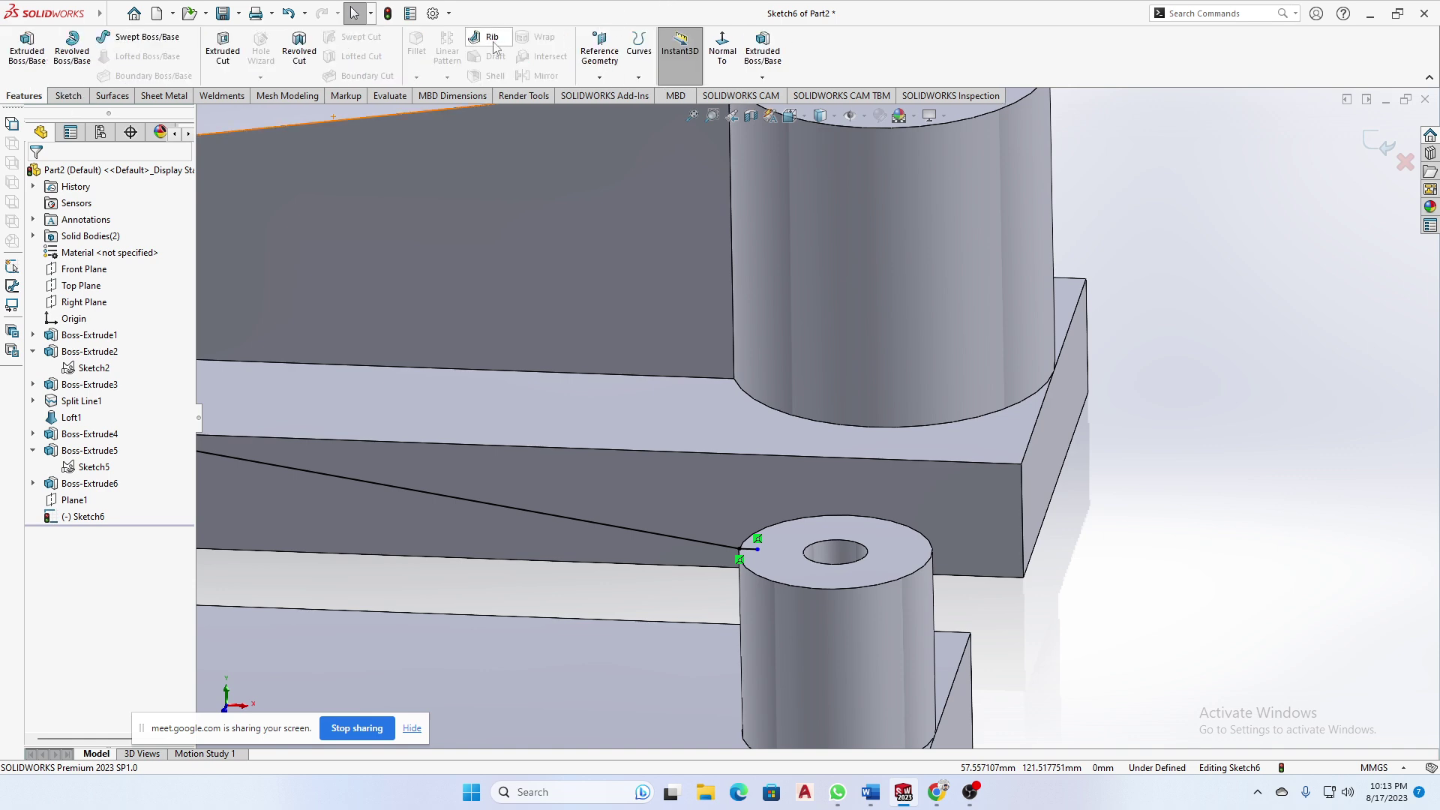
{"action": "left_click", "coordinate": [492, 37]}
{"action": "scroll", "coordinate": [776, 523], "scroll_direction": "up", "scroll_amount": 6}
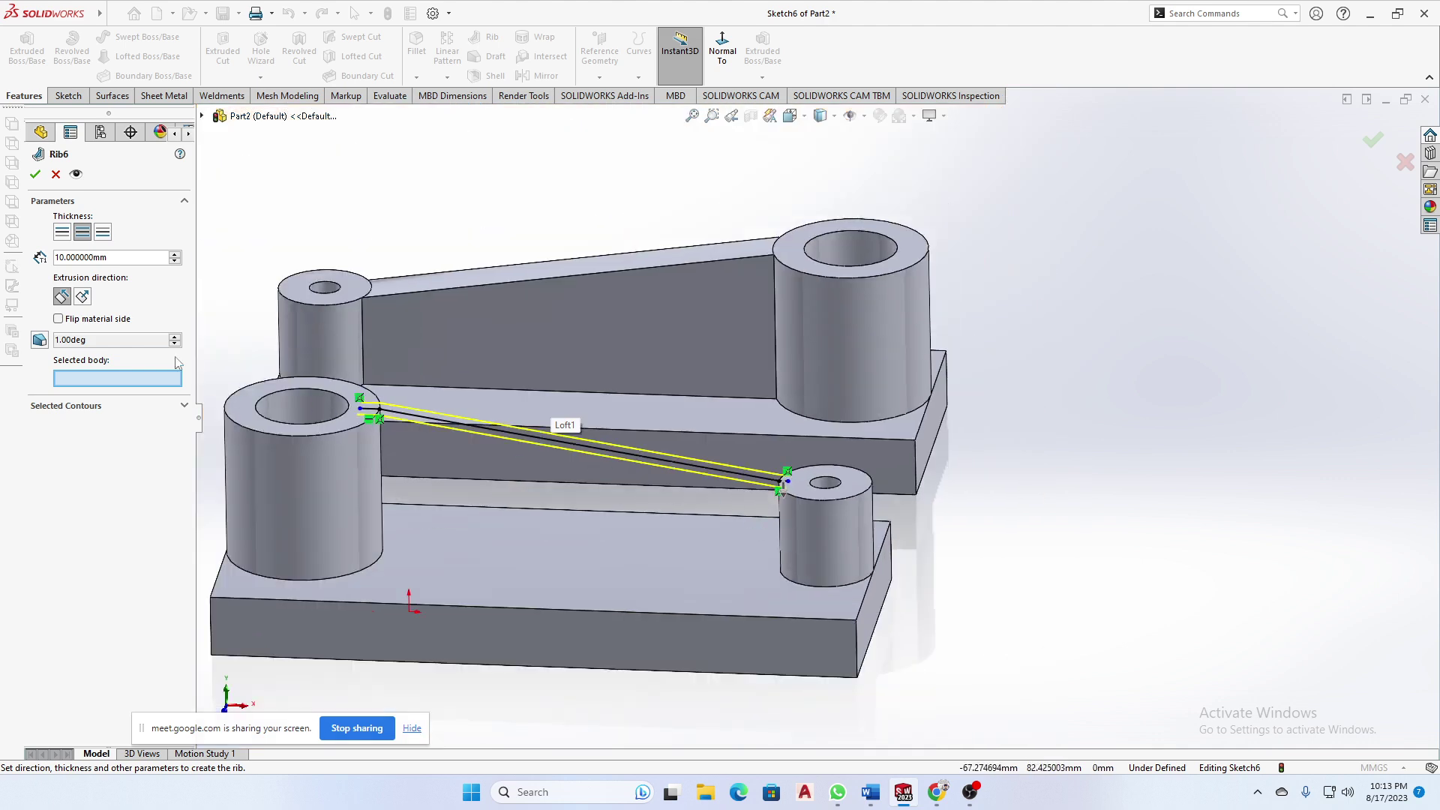
{"action": "left_click", "coordinate": [36, 175]}
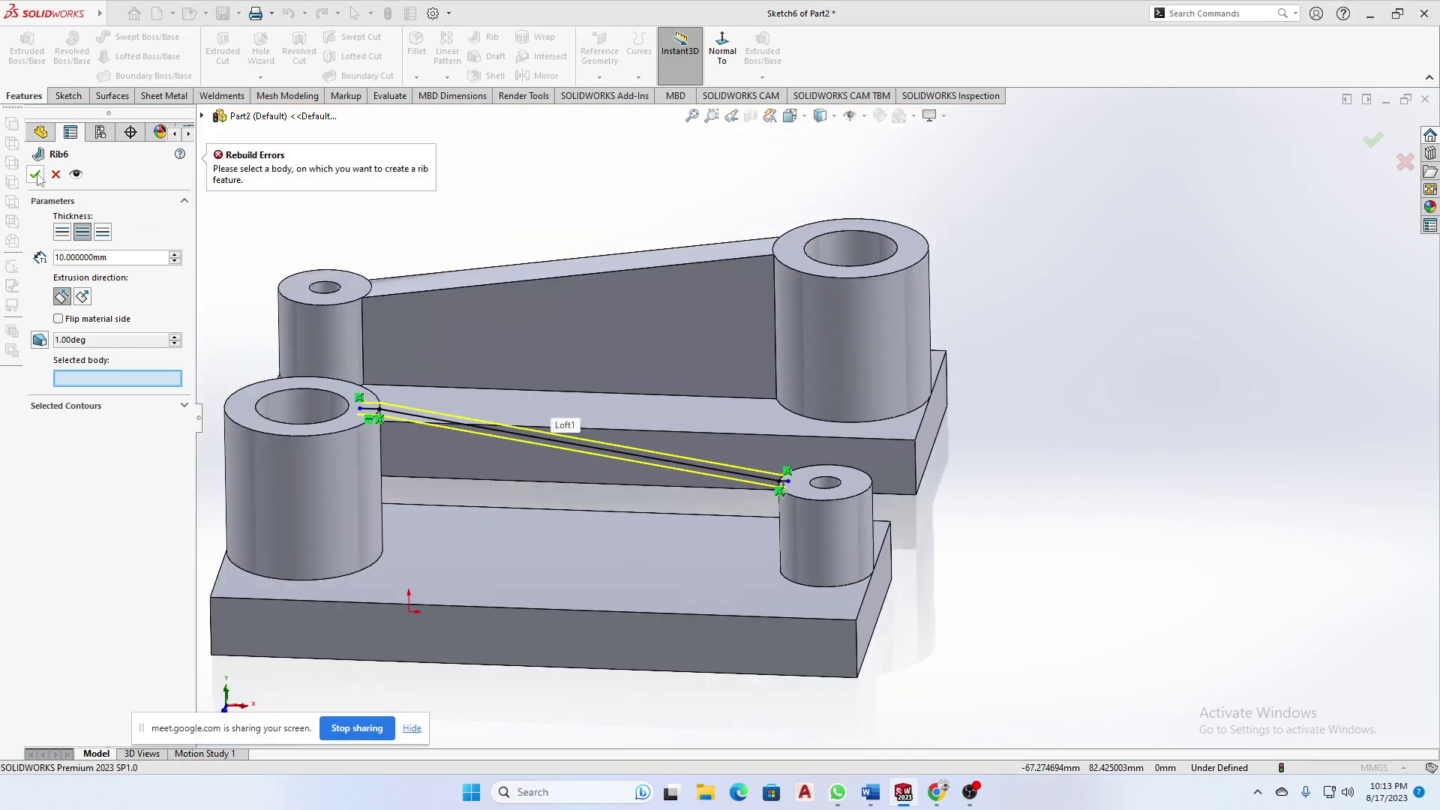
{"action": "left_click", "coordinate": [59, 319]}
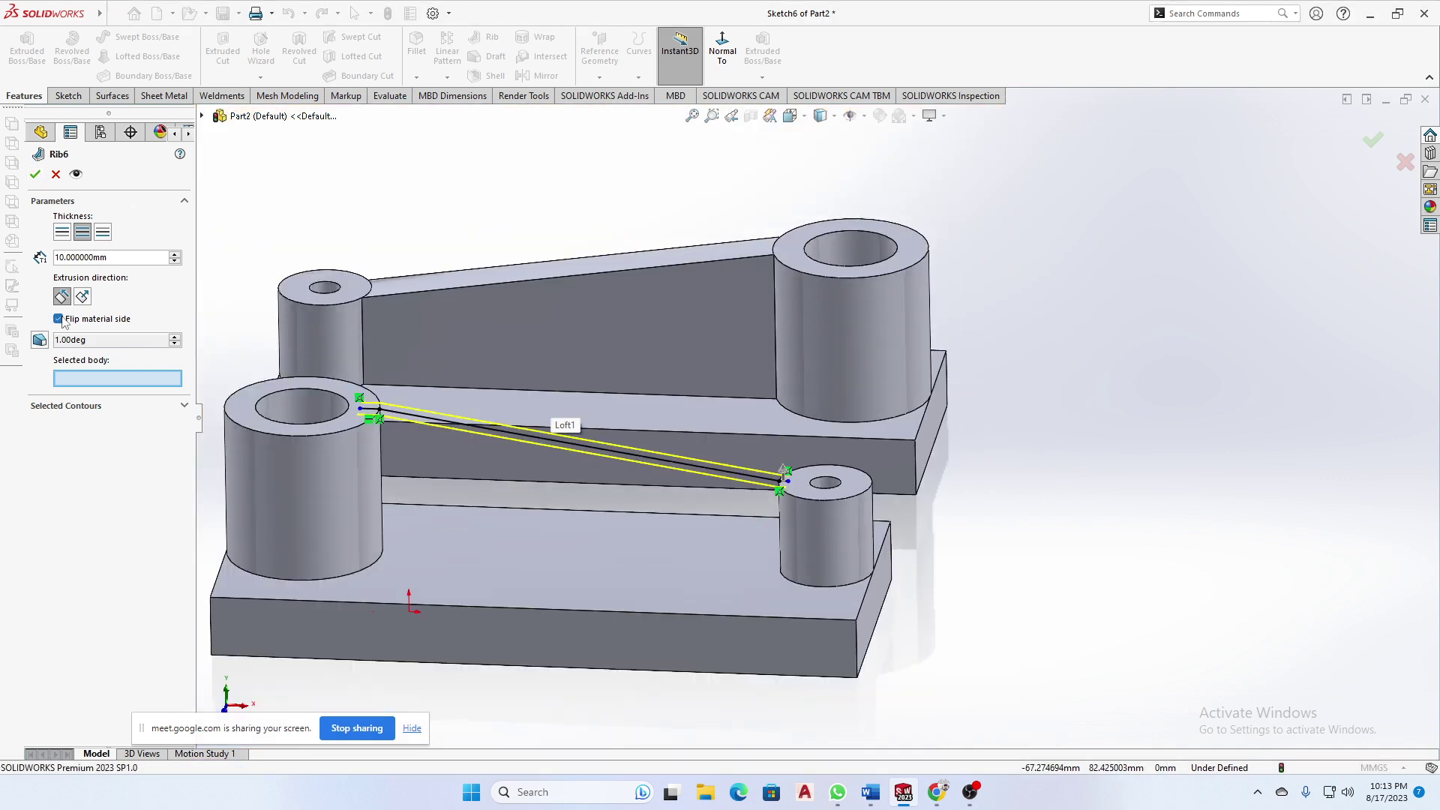
{"action": "left_click", "coordinate": [525, 437]}
{"action": "middle_click_drag", "start_coordinate": [598, 452], "coordinate": [609, 516]}
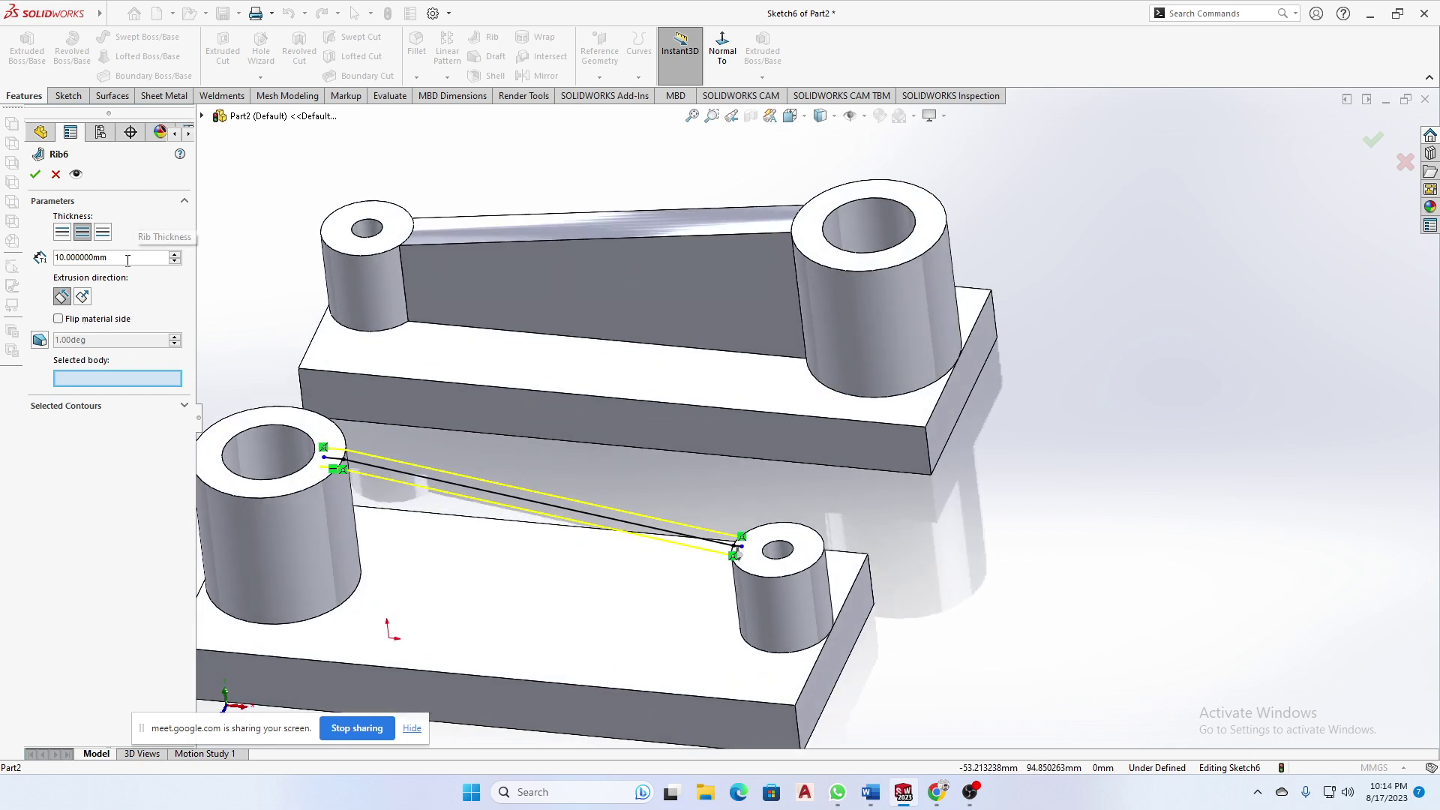
- Try the rib with centred thickness, a 1° outward draft and the second bracket as its body, and cancel the feature
{"action": "left_click", "coordinate": [63, 234]}
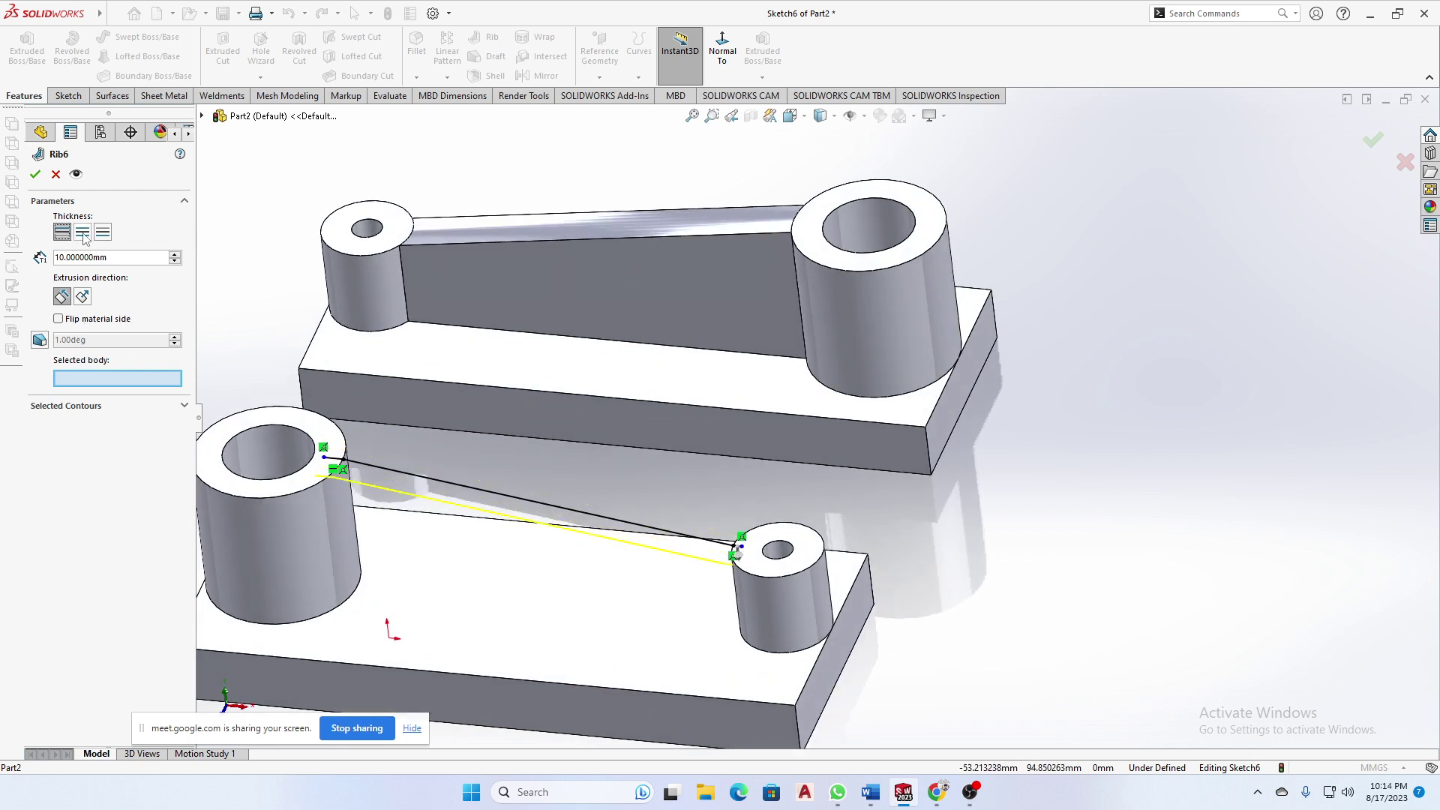
{"action": "left_click", "coordinate": [82, 234]}
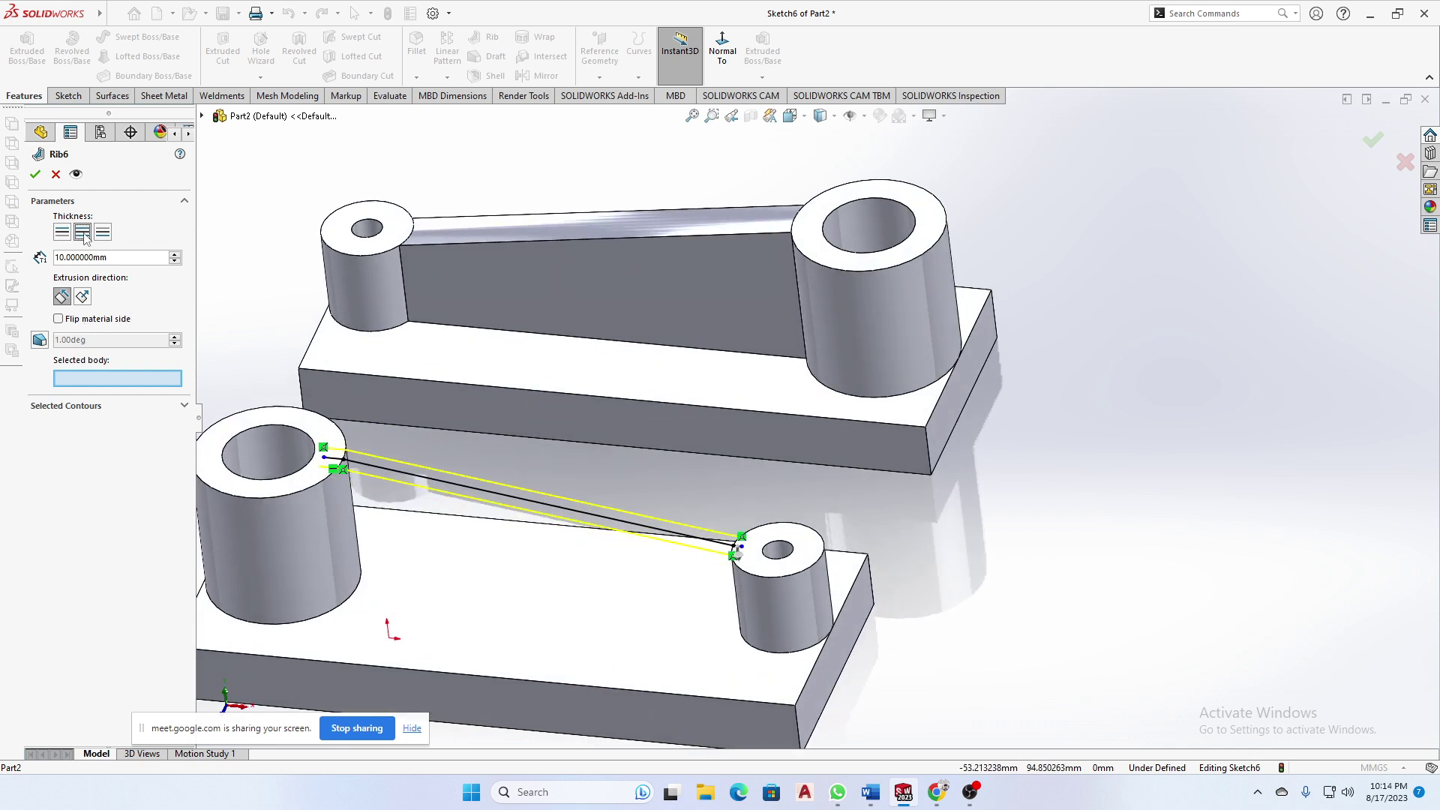
{"action": "left_click", "coordinate": [46, 342]}
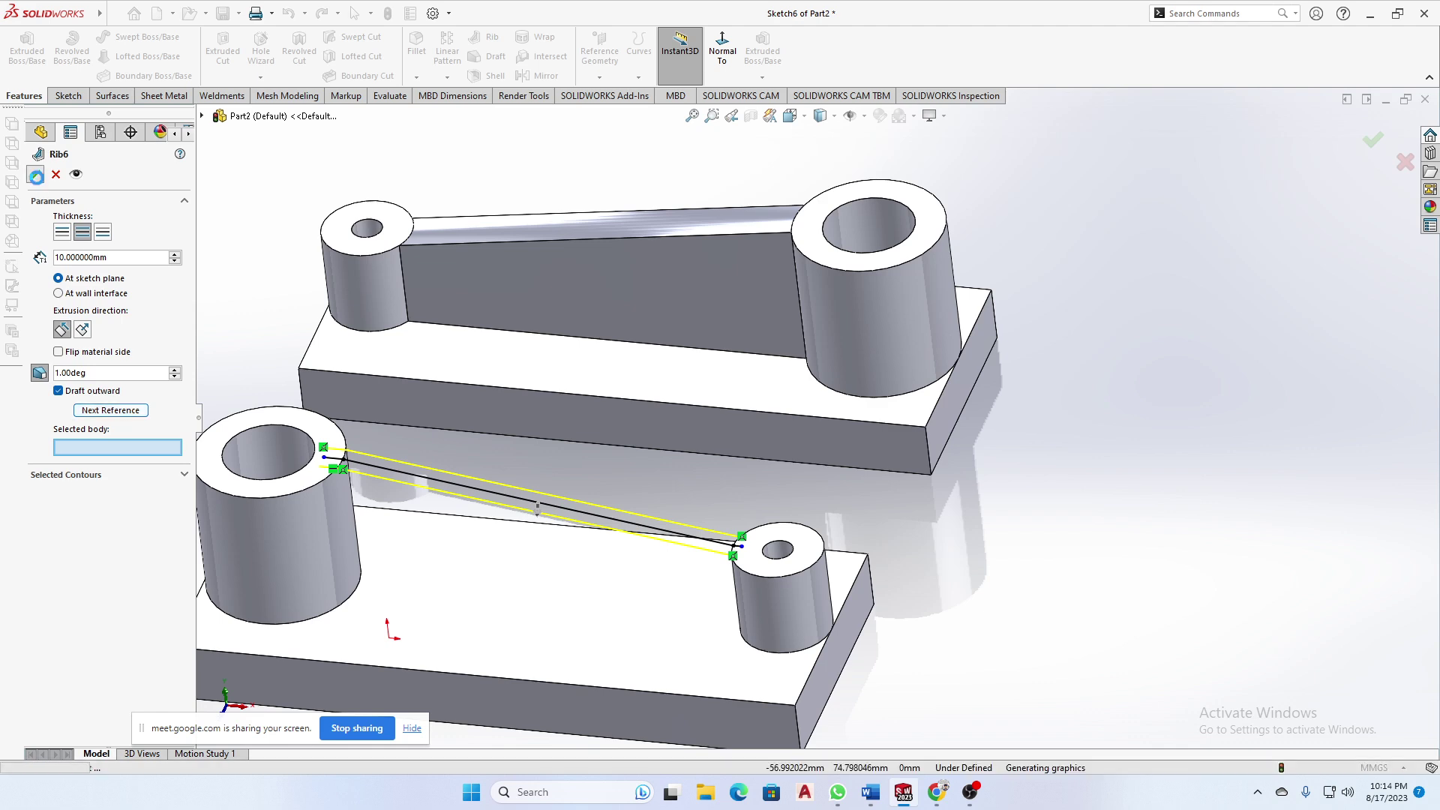
{"action": "left_click", "coordinate": [36, 176]}
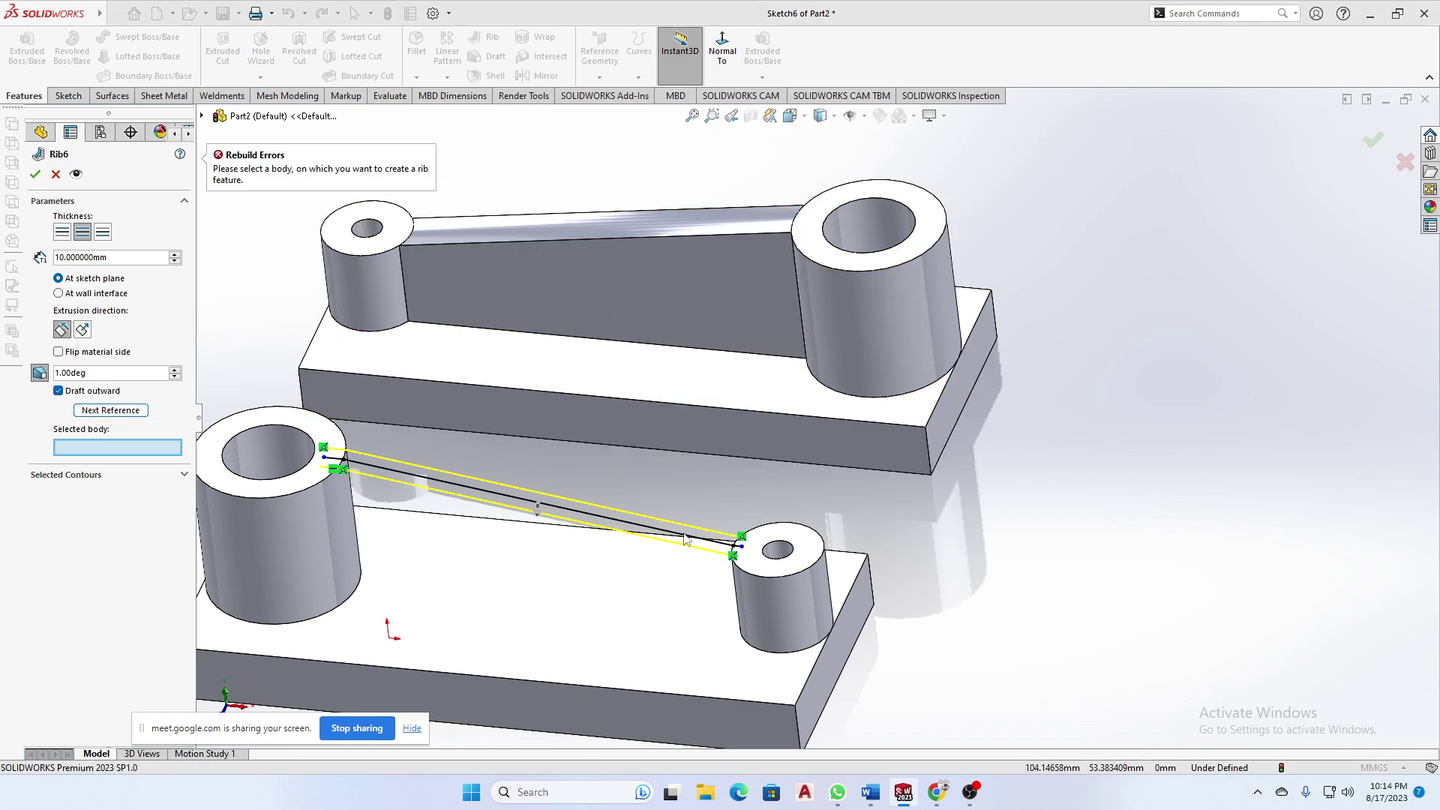
{"action": "scroll", "coordinate": [477, 525], "scroll_direction": "down", "scroll_amount": 5}
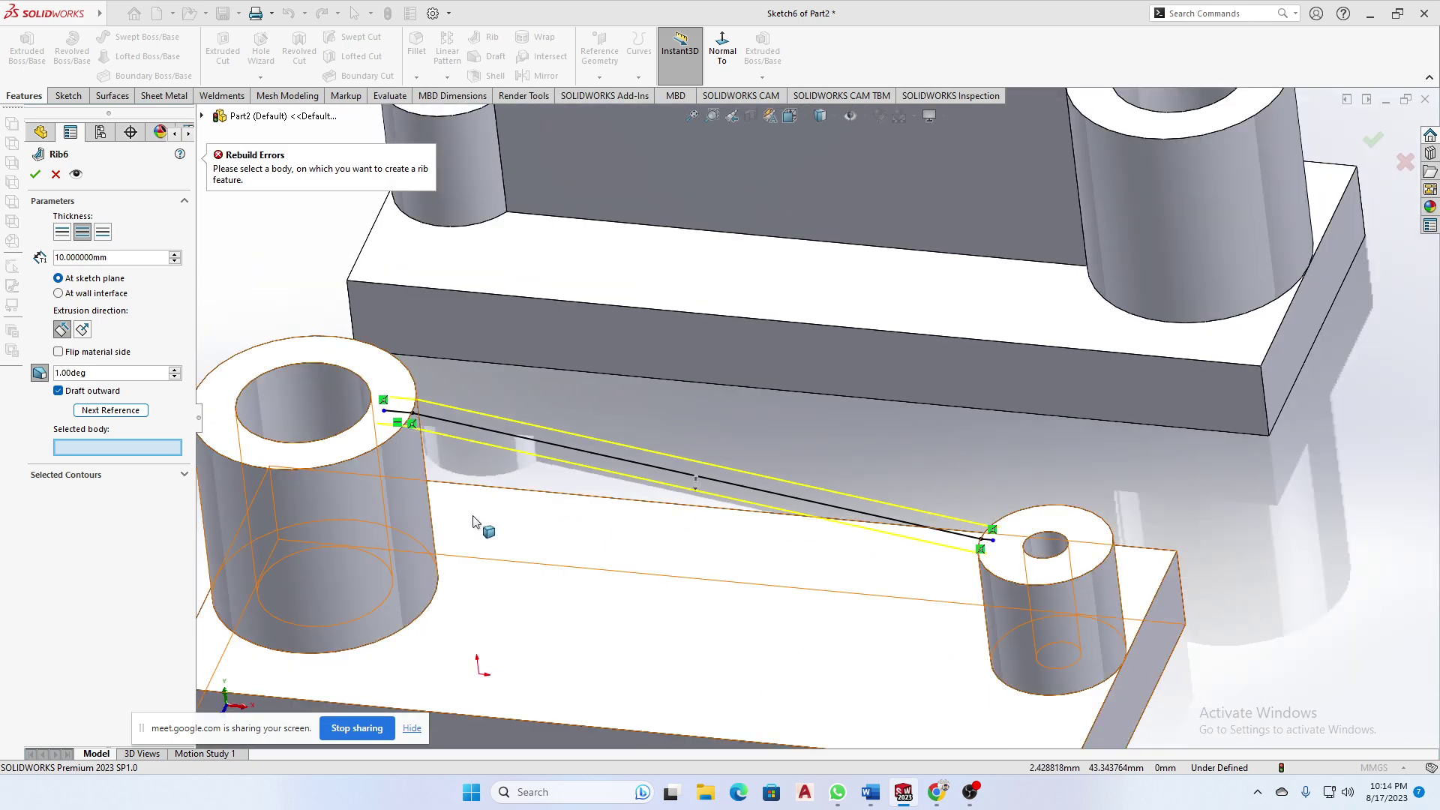
{"action": "scroll", "coordinate": [626, 450], "scroll_direction": "down", "scroll_amount": 8}
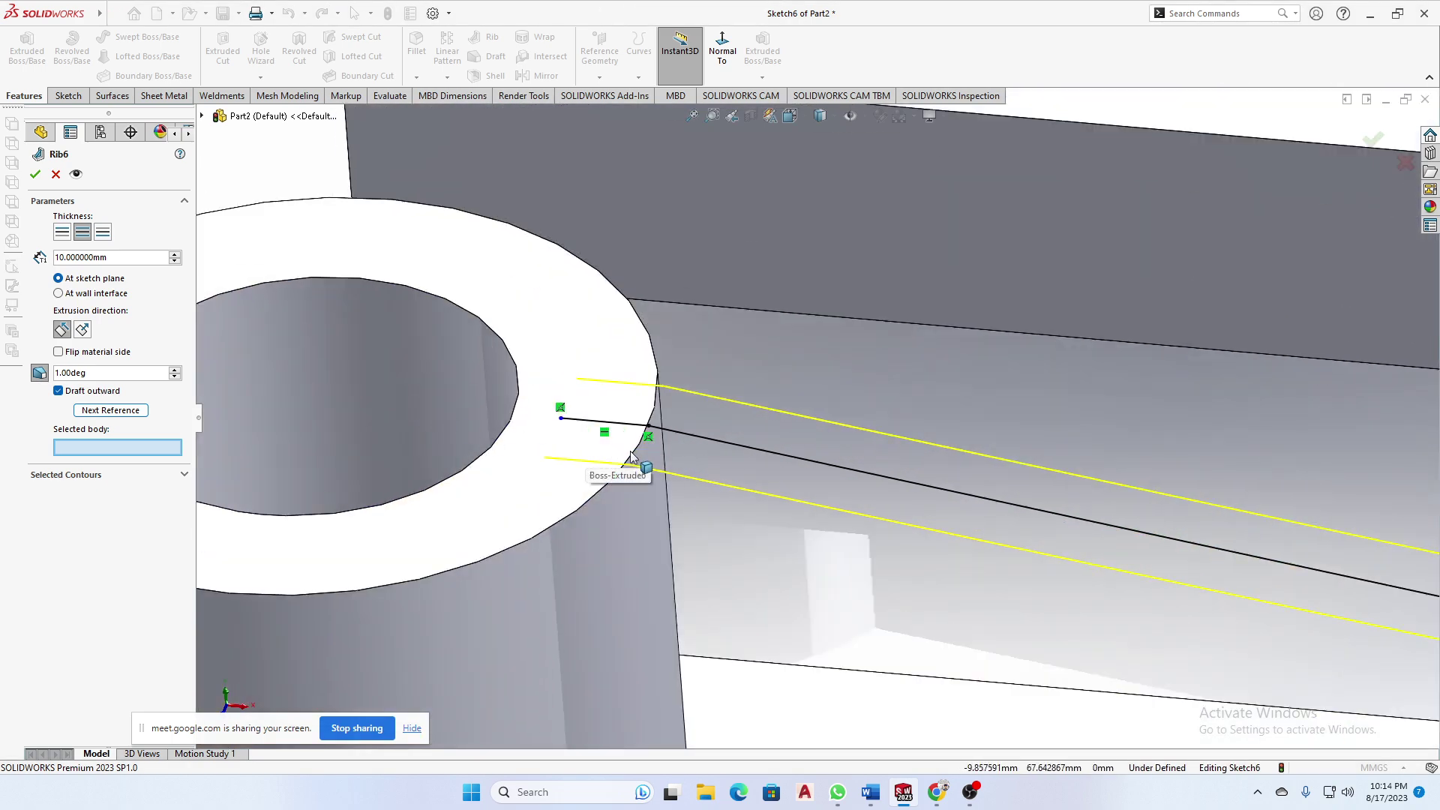
{"action": "left_click", "coordinate": [560, 422]}
{"action": "scroll", "coordinate": [635, 456], "scroll_direction": "up", "scroll_amount": 5}
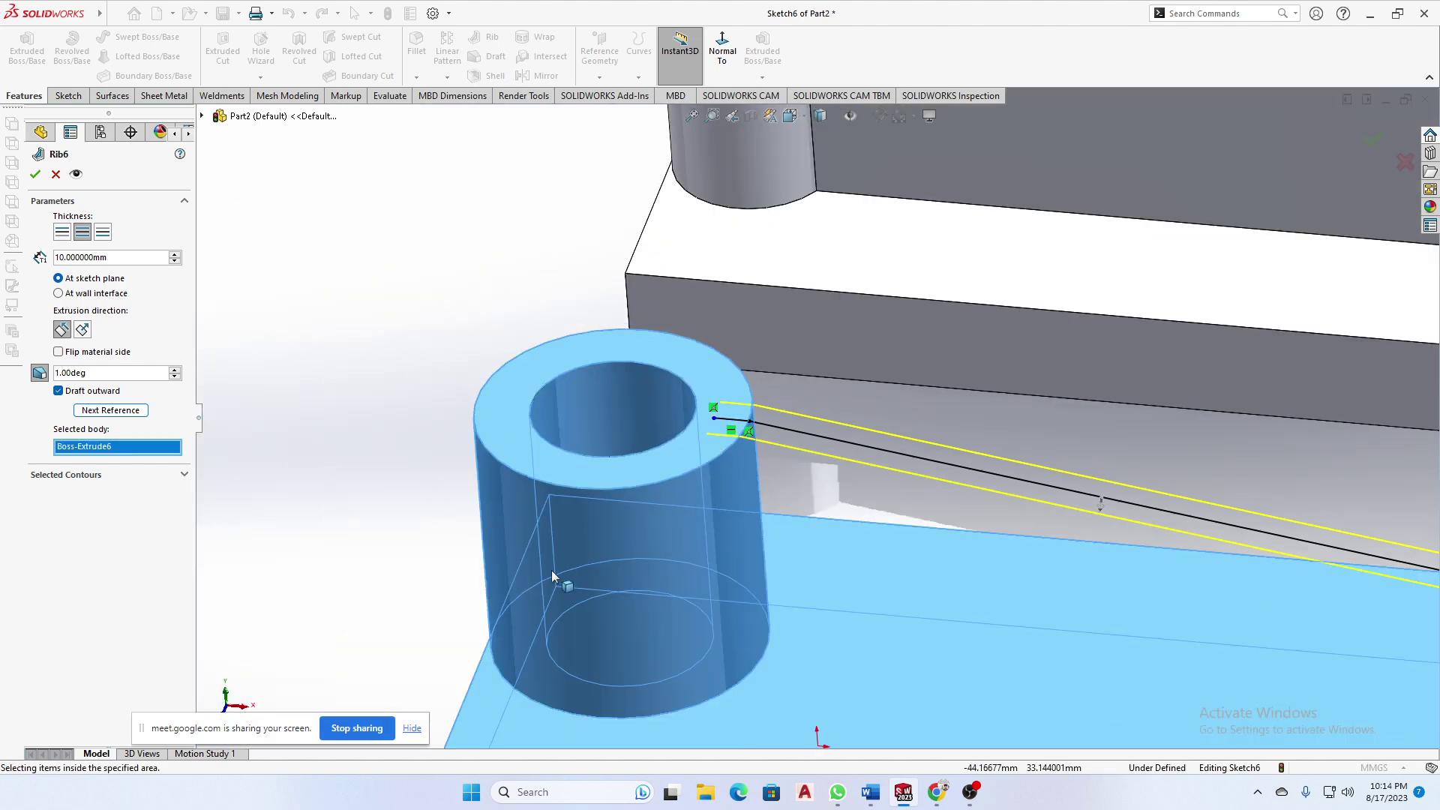
{"action": "key", "text": "Escape"}
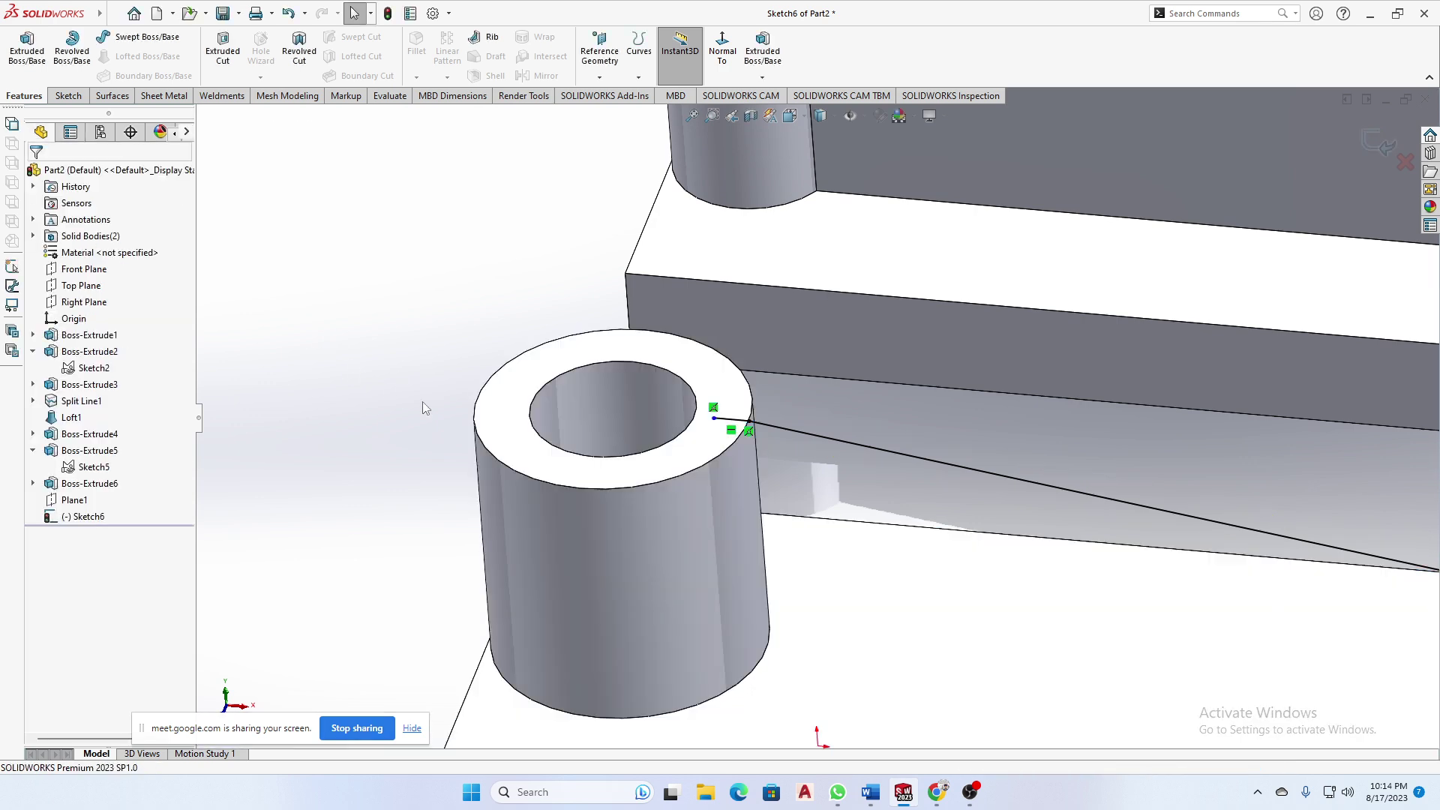
- Add a Pierce relation between the rib profile's upper corner point and the large boss's circular top edge
{"action": "scroll", "coordinate": [762, 417], "scroll_direction": "down", "scroll_amount": 5}
{"action": "left_click", "coordinate": [650, 427]}
{"action": "left_click_drag", "start_coordinate": [659, 427], "coordinate": [696, 428]}
{"action": "mouse_move", "coordinate": [751, 486]}
{"action": "middle_mouse_down"}
{"action": "mouse_move", "coordinate": [803, 463]}
{"action": "mouse_move", "coordinate": [829, 351]}
{"action": "mouse_move", "coordinate": [717, 391]}
{"action": "mouse_move", "coordinate": [749, 451]}
{"action": "mouse_move", "coordinate": [732, 542]}
{"action": "mouse_move", "coordinate": [745, 654]}
{"action": "middle_mouse_up"}
{"action": "scroll", "coordinate": [736, 432], "scroll_direction": "down", "scroll_amount": 4}
{"action": "scroll", "coordinate": [736, 432], "scroll_direction": "down", "scroll_amount": 3}
{"action": "left_click_drag", "start_coordinate": [777, 484], "coordinate": [771, 470]}
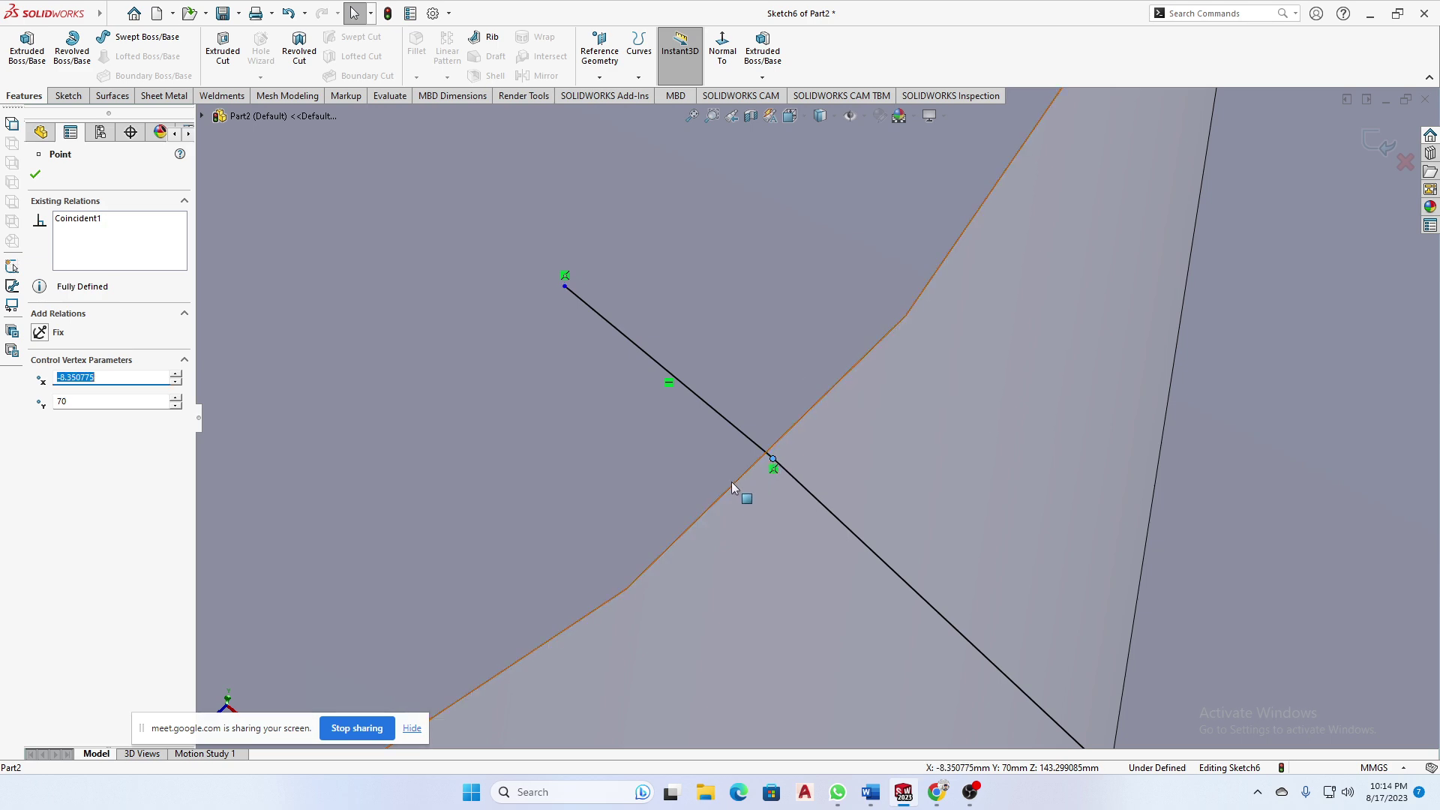
{"action": "key", "text": "Escape"}
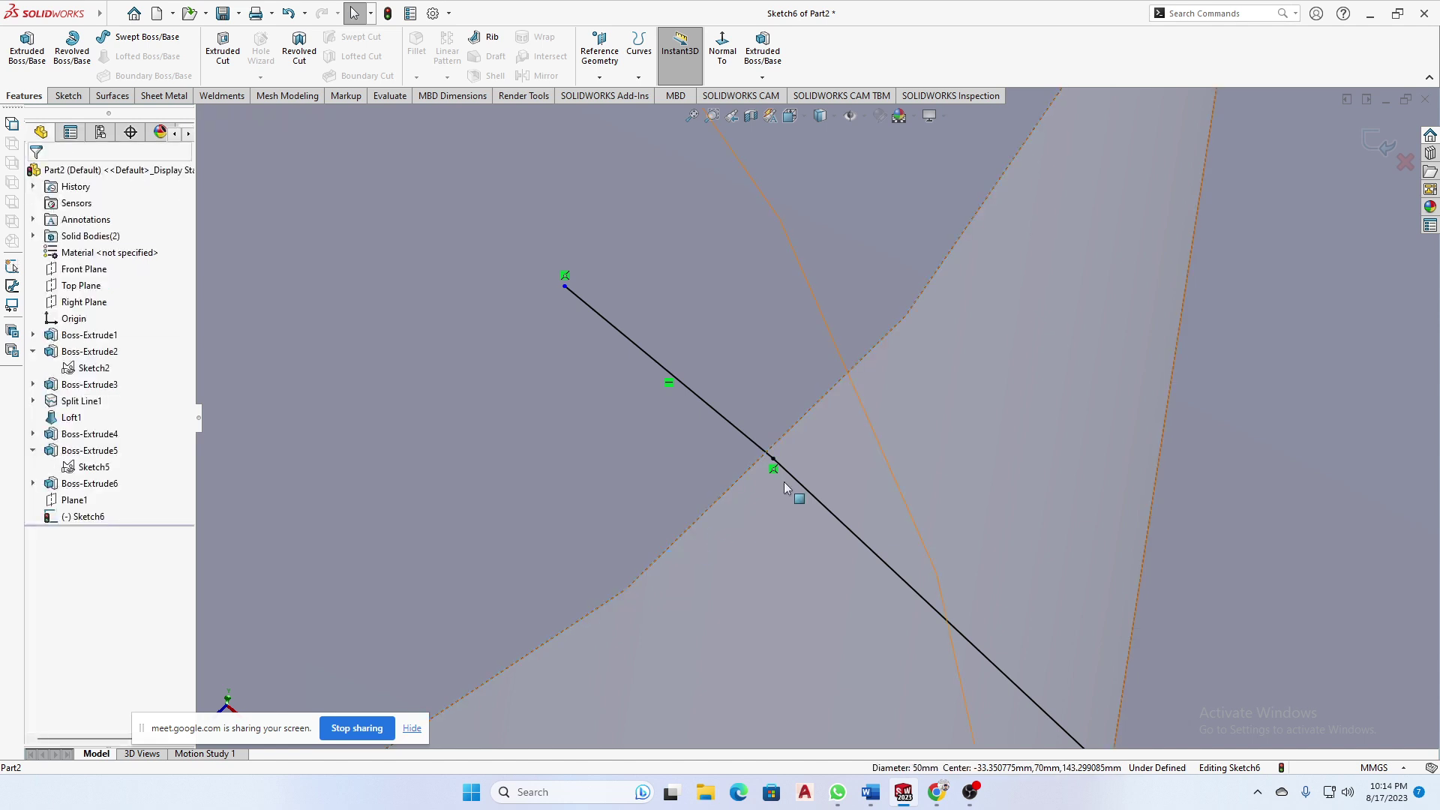
{"action": "left_click", "coordinate": [774, 459], "text": "ctrl"}
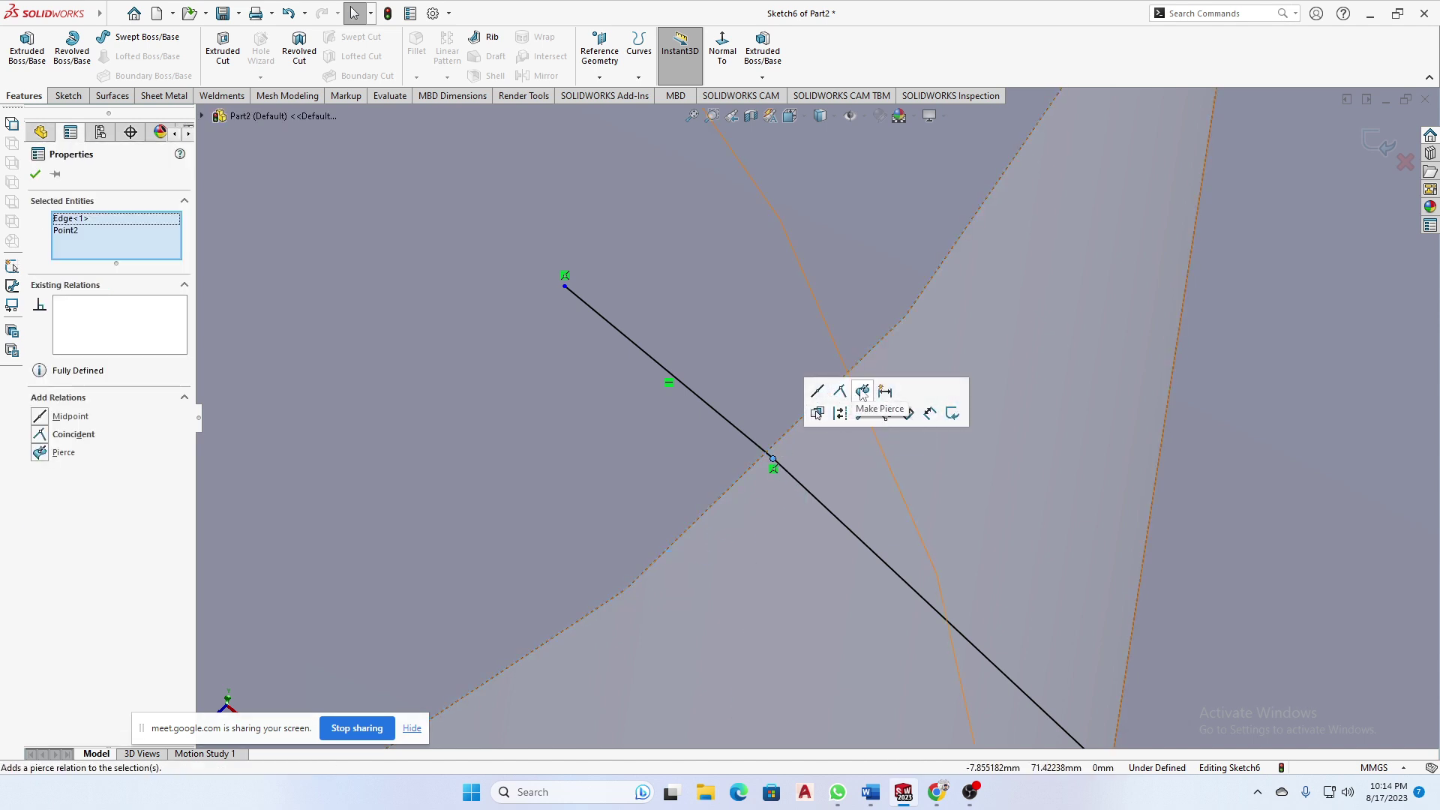
{"action": "scroll", "coordinate": [810, 489], "scroll_direction": "up", "scroll_amount": 15}
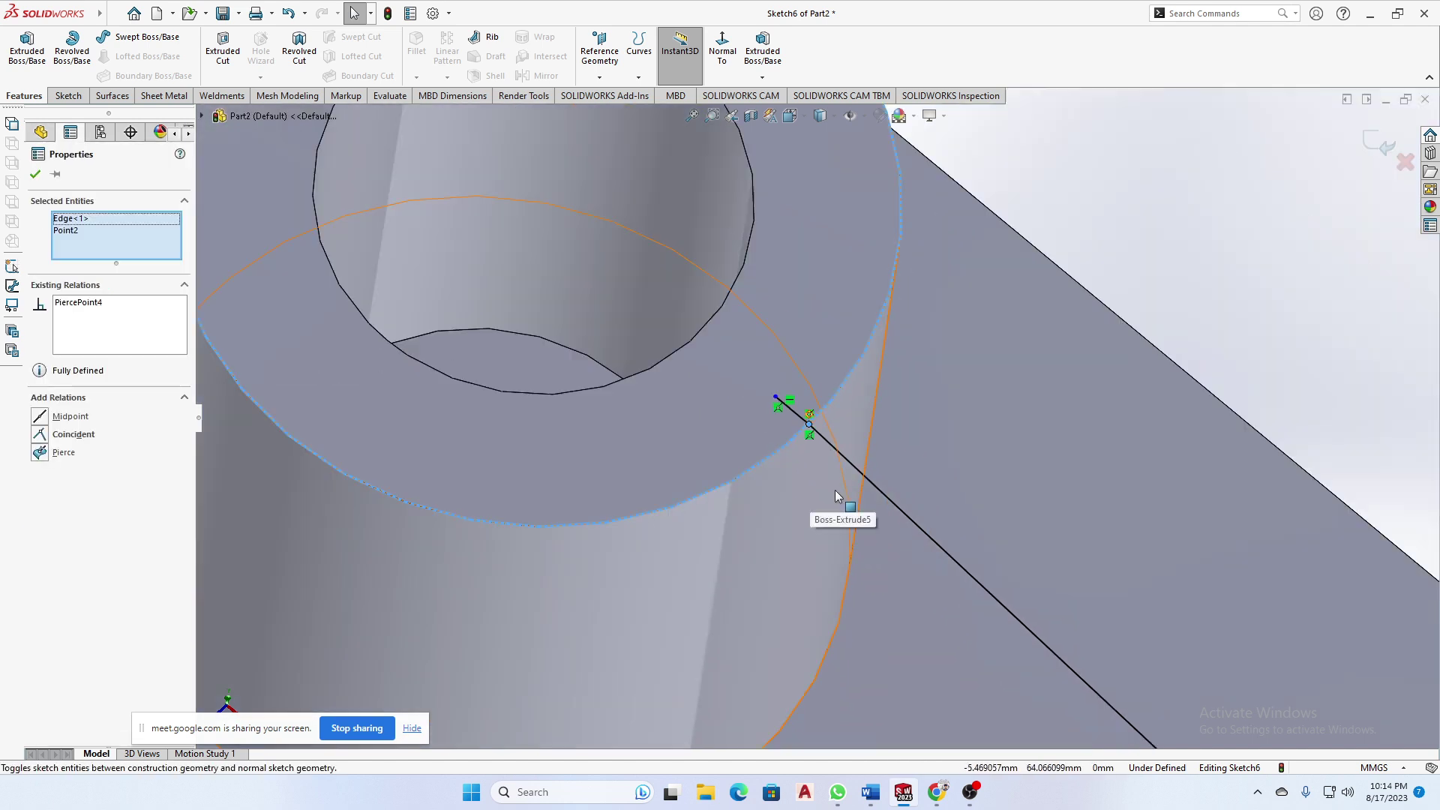
{"action": "middle_click_drag", "start_coordinate": [1214, 546], "coordinate": [1073, 420]}
{"action": "left_click", "coordinate": [35, 176]}
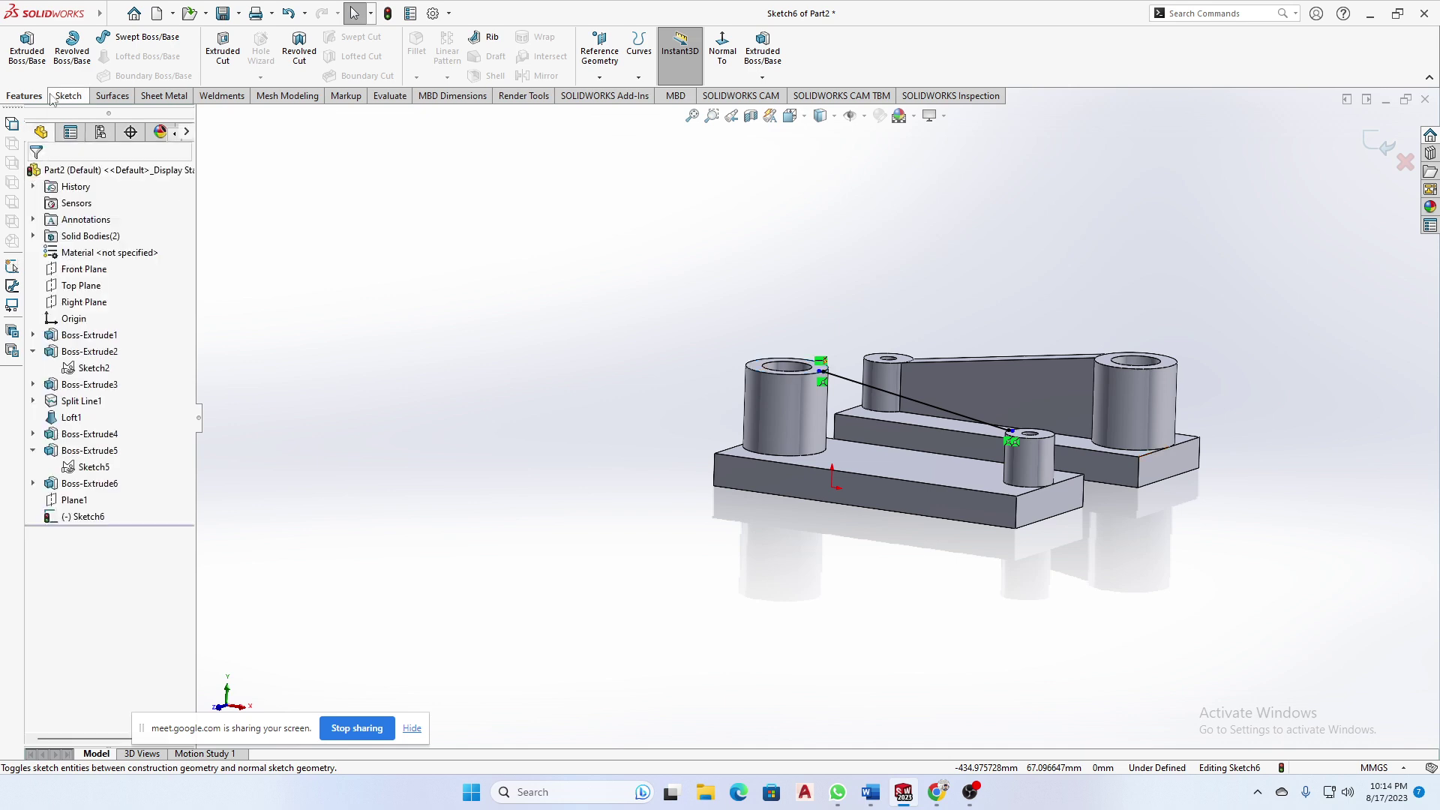
- Try to create the 10 mm rib without draft, using the second bracket as its body, and cancel the feature
{"action": "left_click", "coordinate": [493, 42]}
{"action": "middle_click_drag", "start_coordinate": [392, 354], "coordinate": [750, 426]}
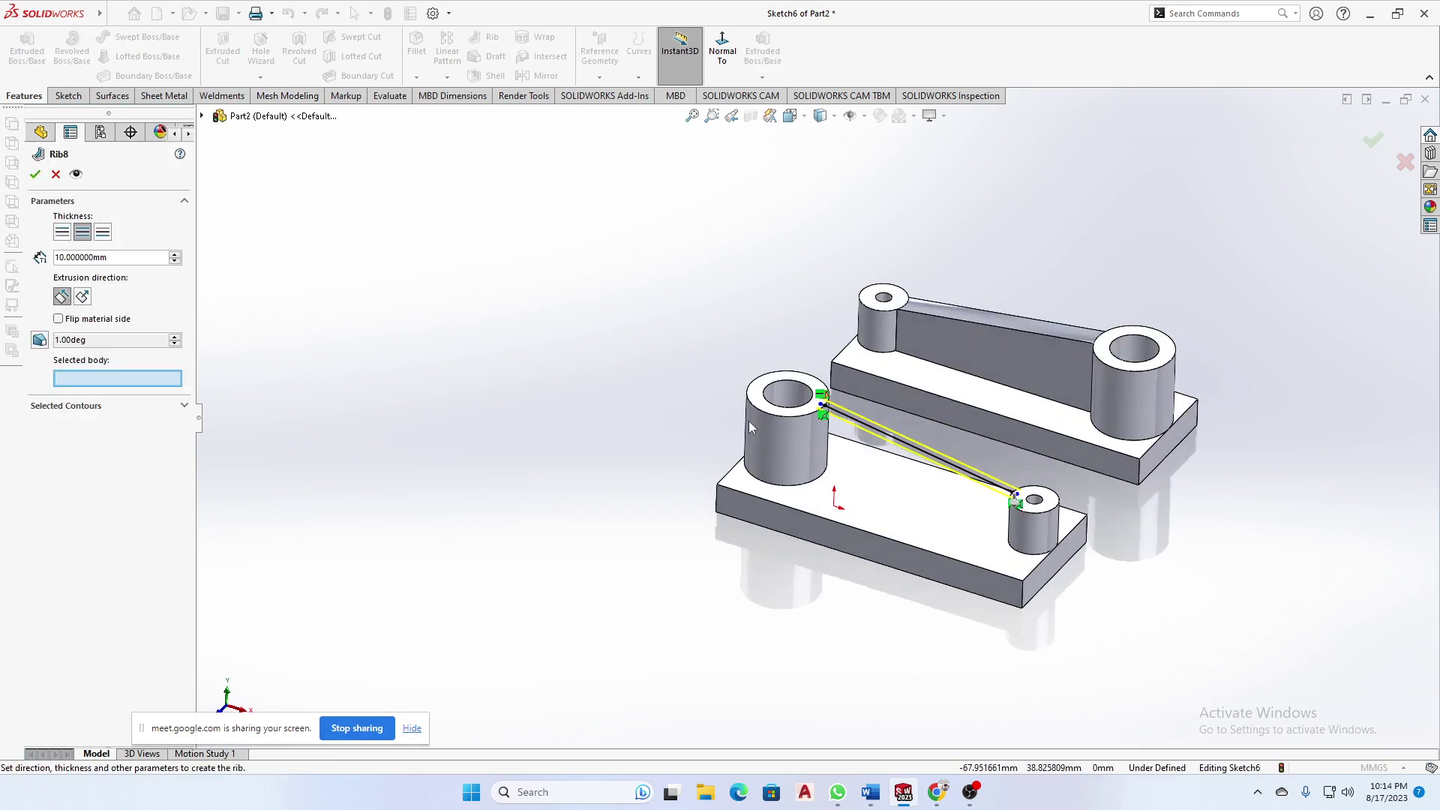
{"action": "scroll", "coordinate": [750, 426], "scroll_direction": "down", "scroll_amount": 6}
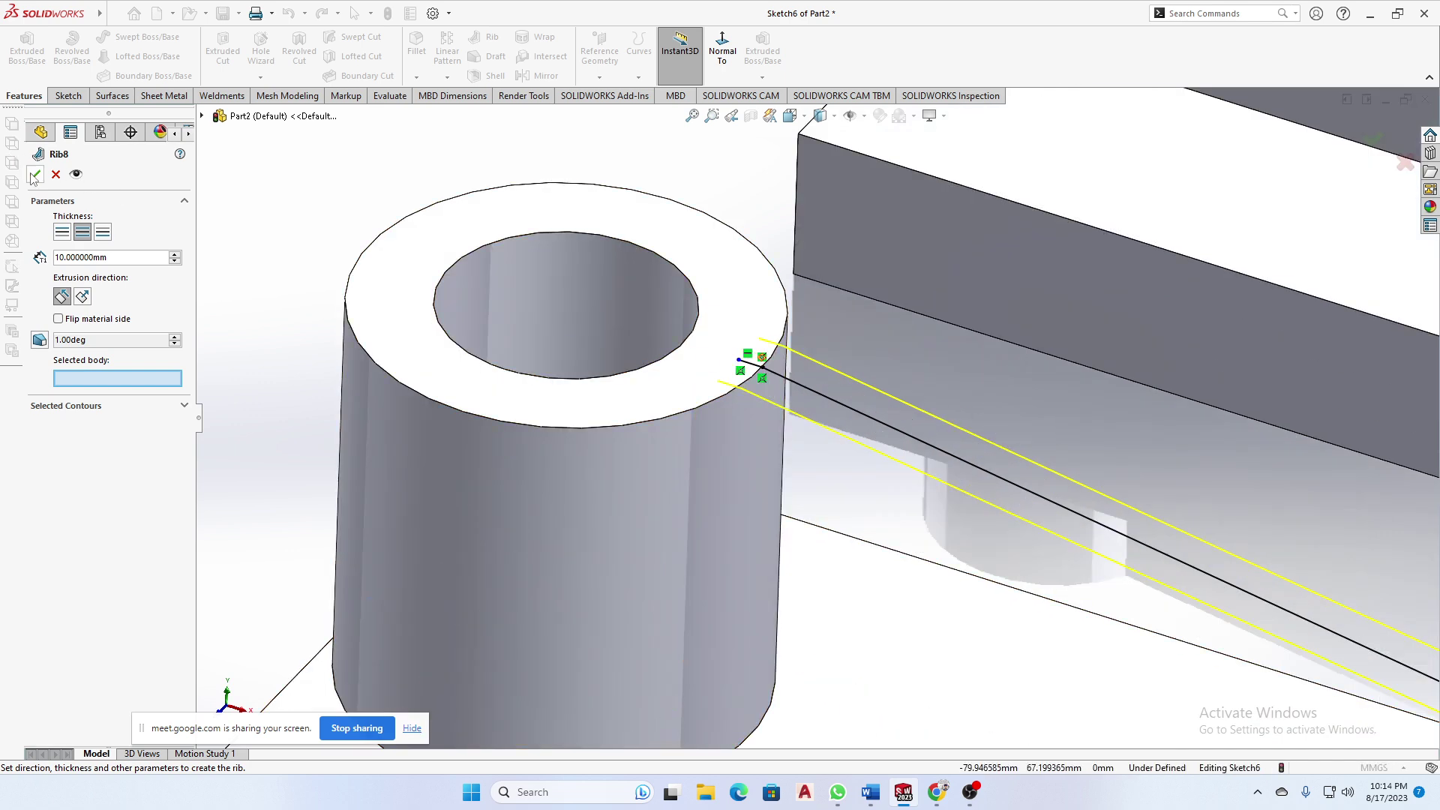
{"action": "left_click", "coordinate": [34, 176]}
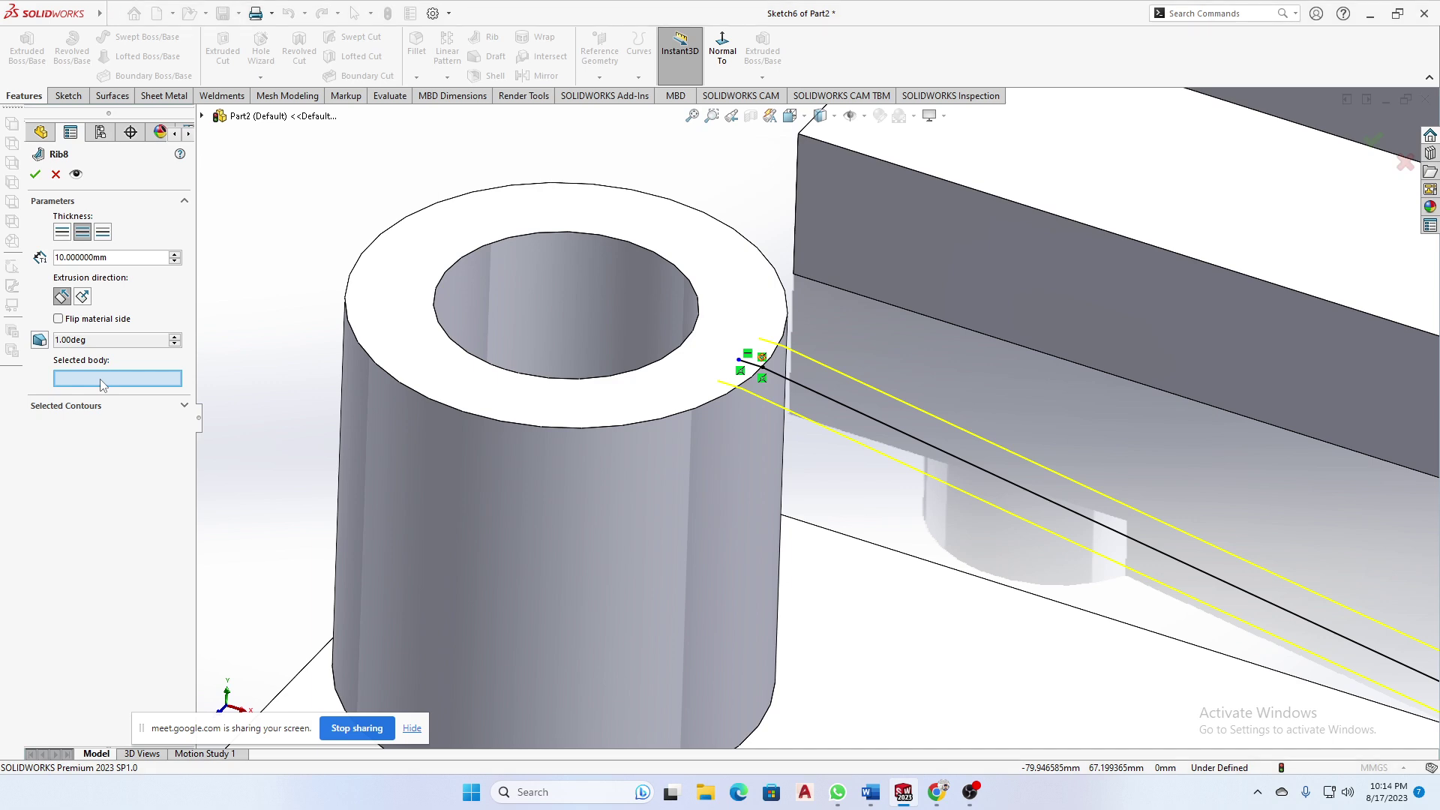
{"action": "left_click", "coordinate": [804, 539]}
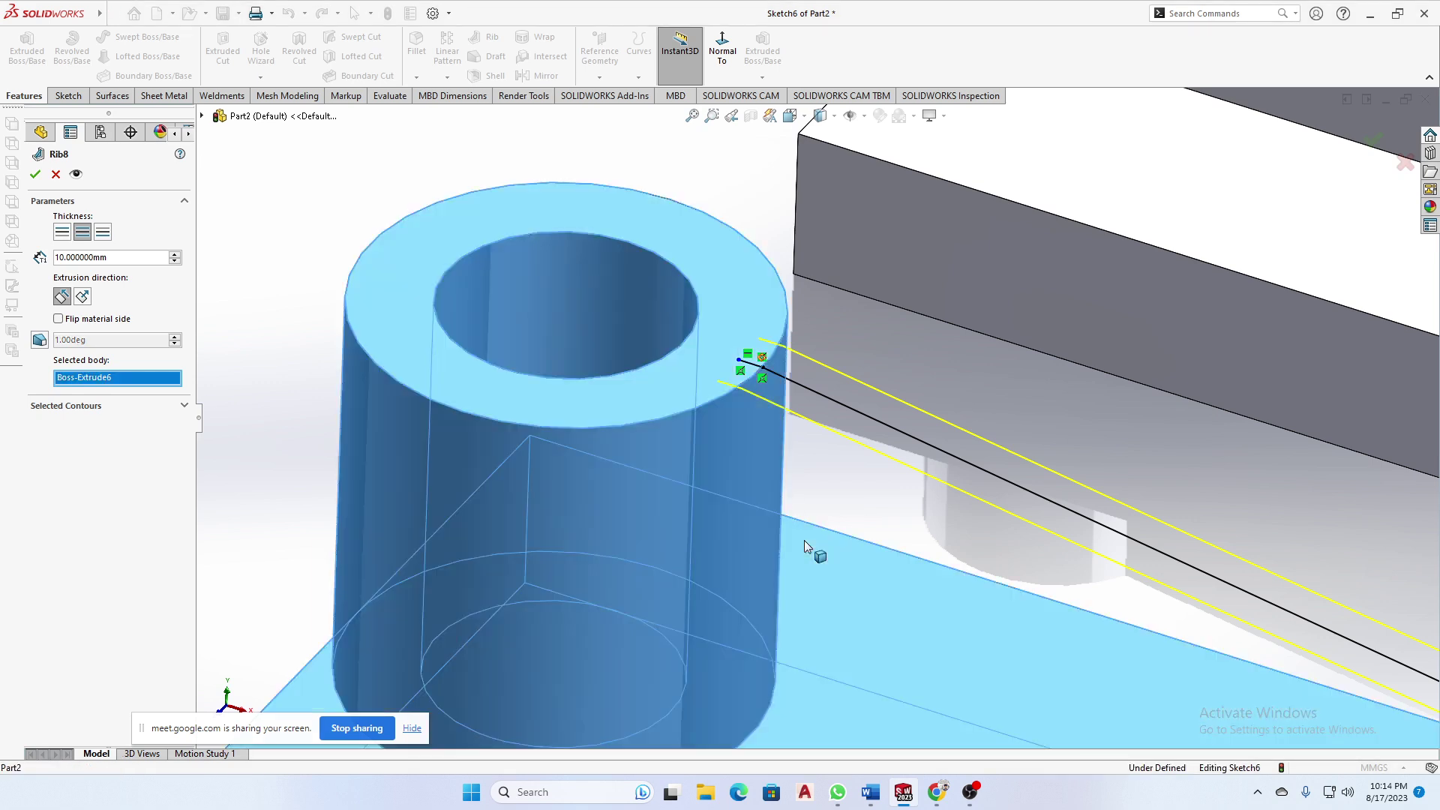
{"action": "left_click", "coordinate": [35, 174]}
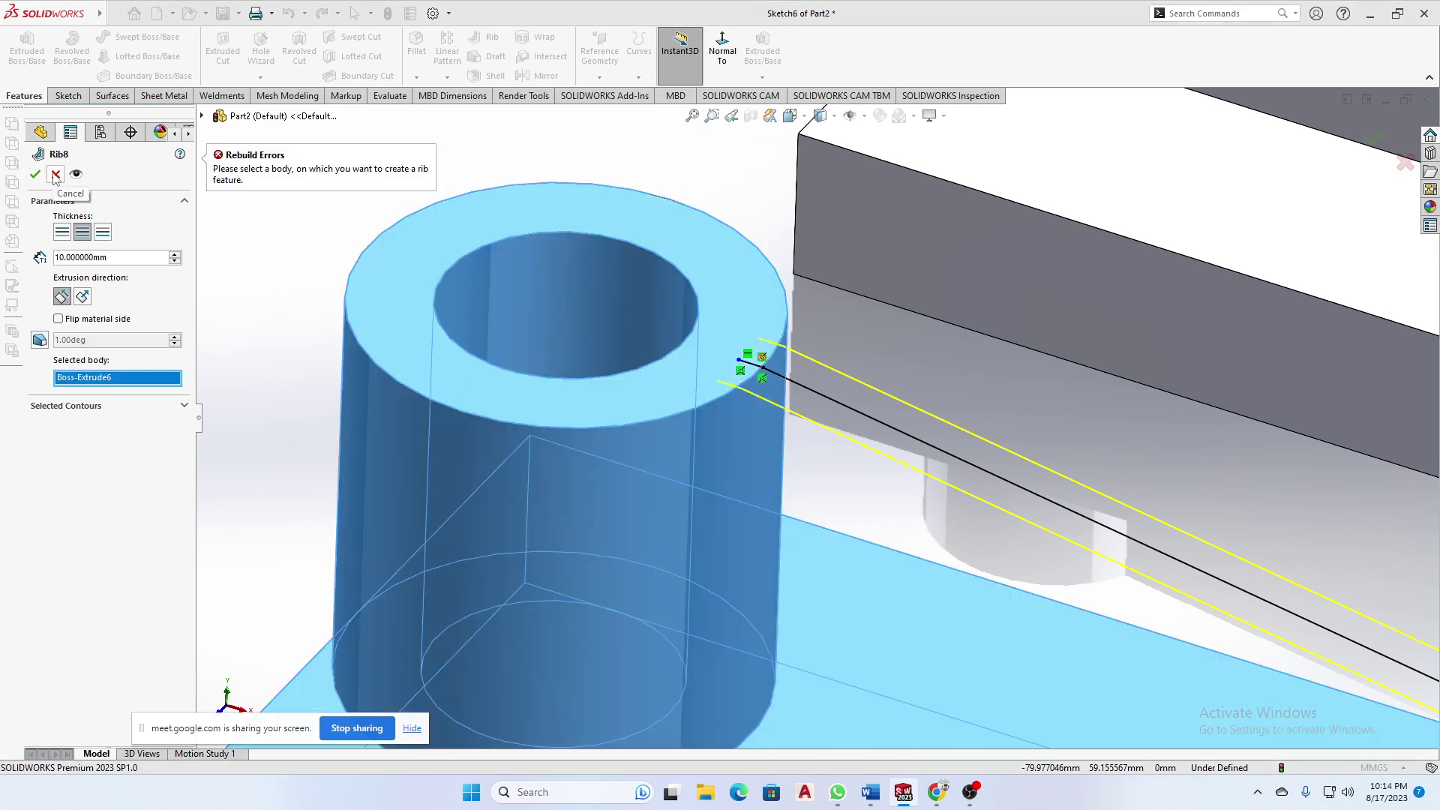
{"action": "left_click", "coordinate": [55, 174]}
- Exit the rib profile sketch and delete it, keeping the mid-plane
{"action": "scroll", "coordinate": [840, 361], "scroll_direction": "up", "scroll_amount": 5}
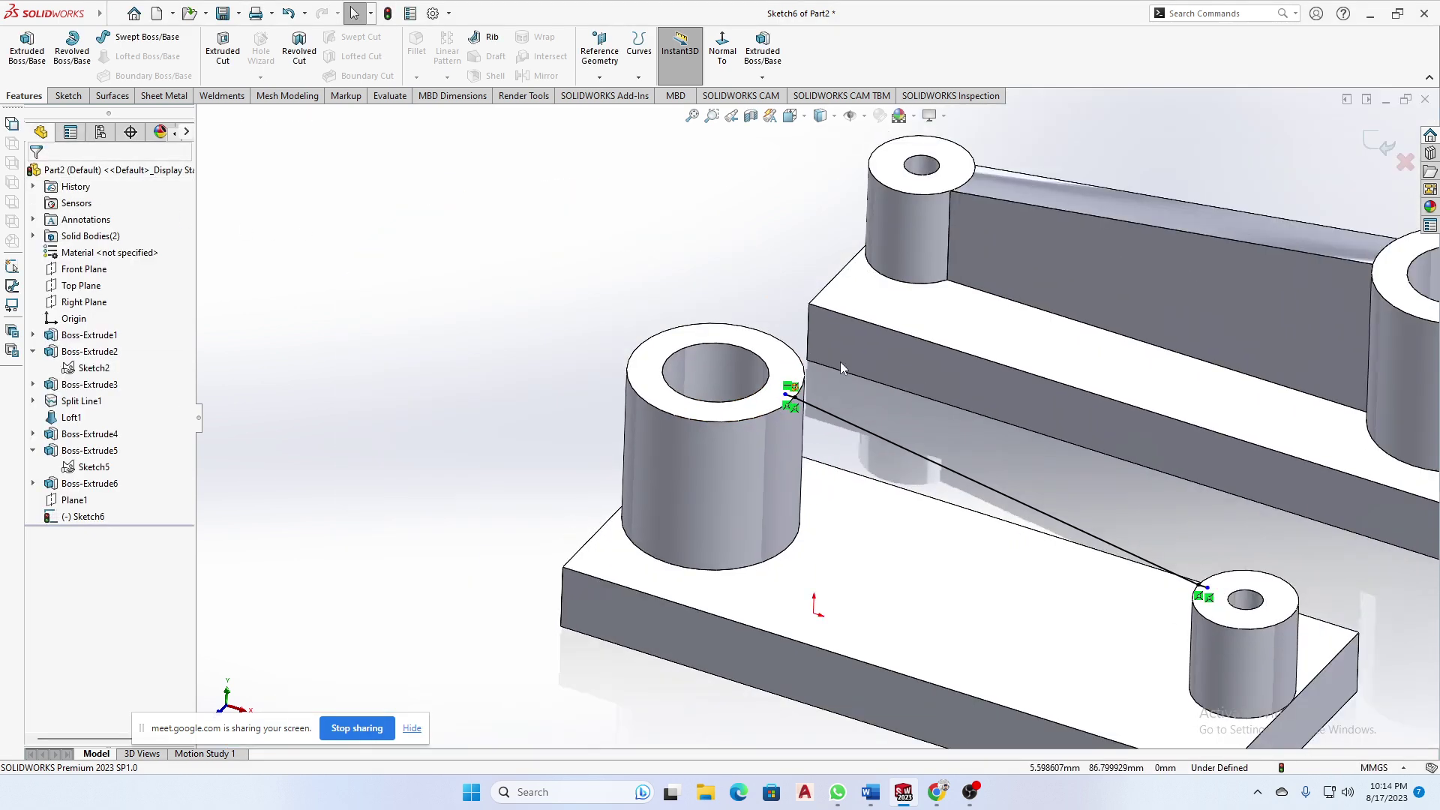
{"action": "scroll", "coordinate": [937, 491], "scroll_direction": "up", "scroll_amount": 1}
{"action": "left_click", "coordinate": [86, 517]}
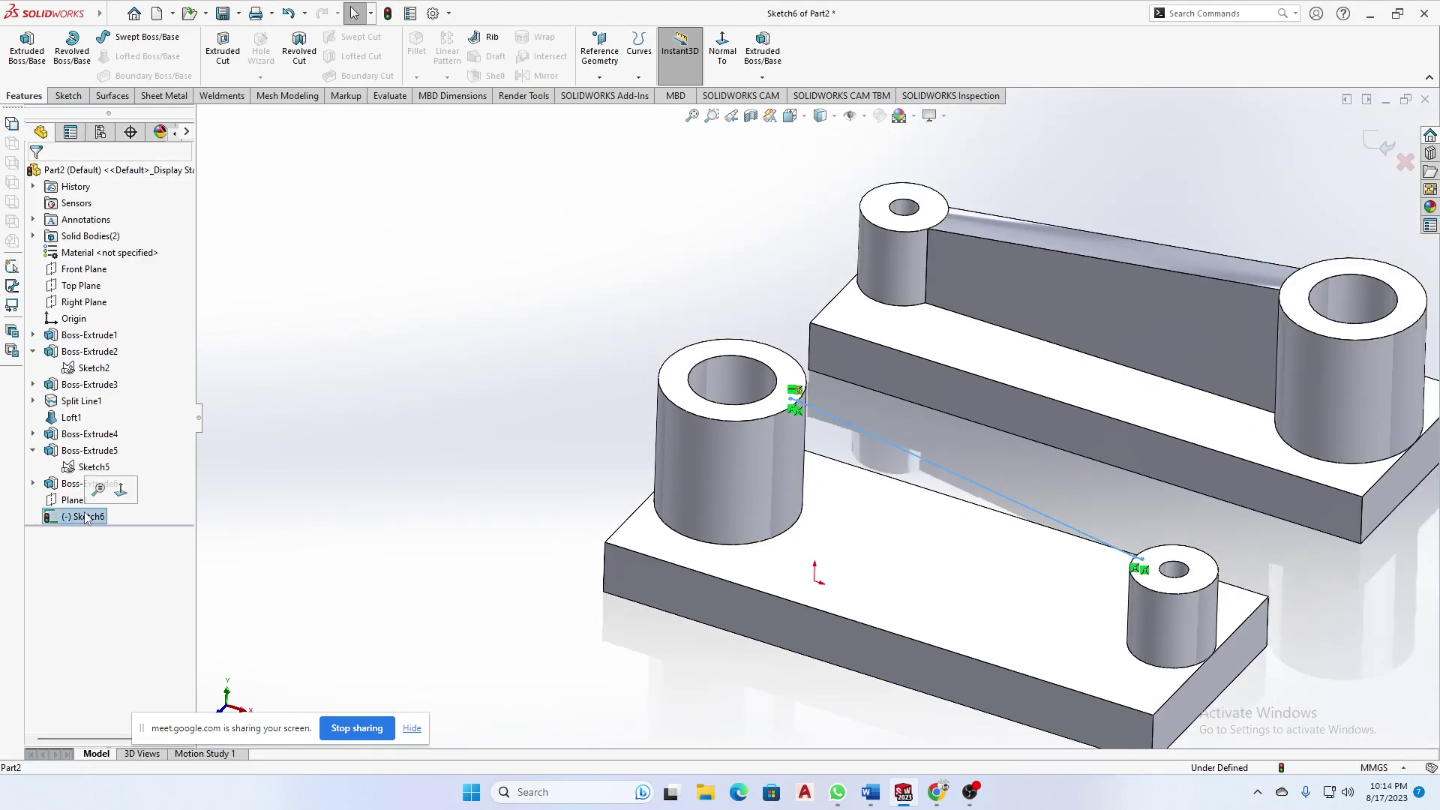
{"action": "left_click", "coordinate": [99, 488]}
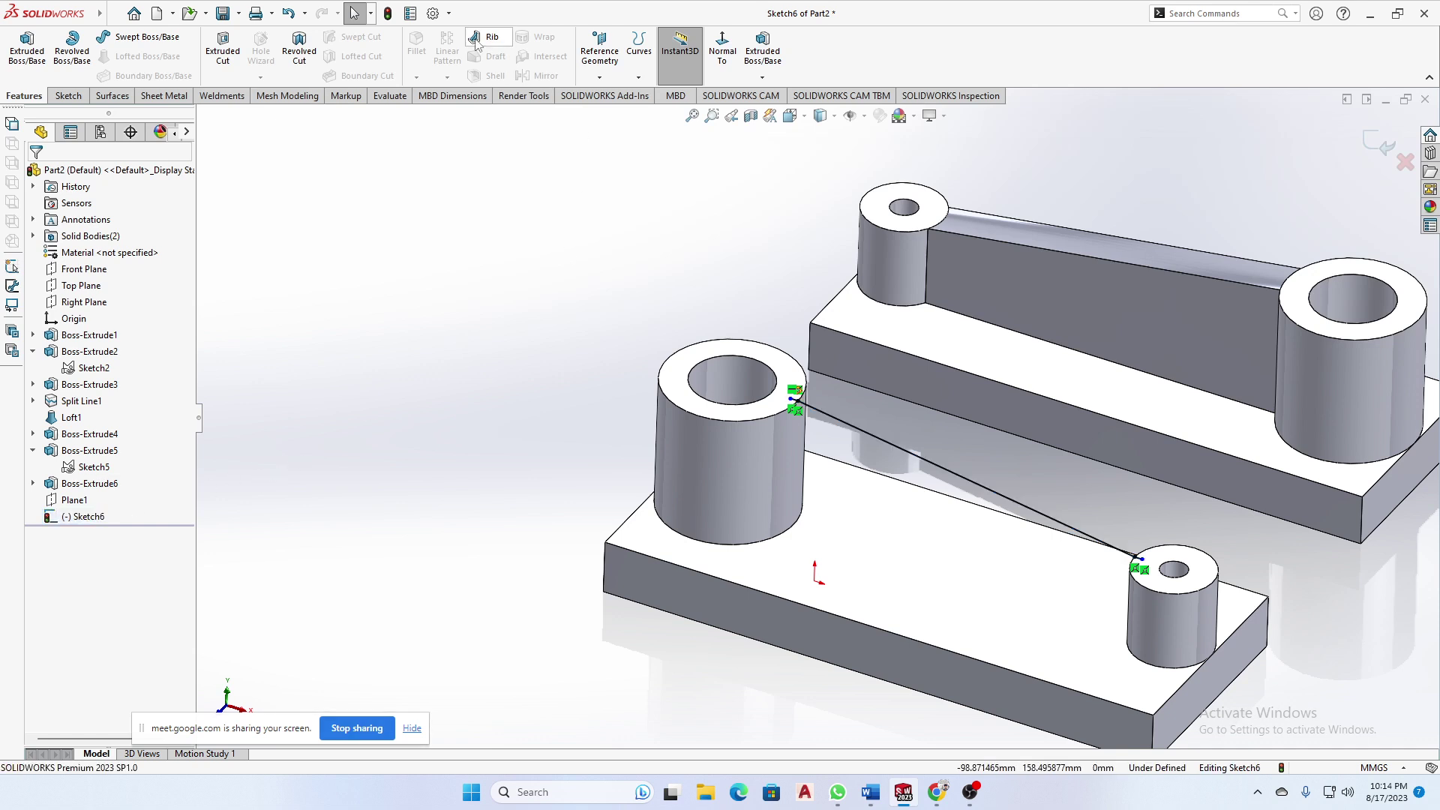
{"action": "left_click", "coordinate": [391, 13]}
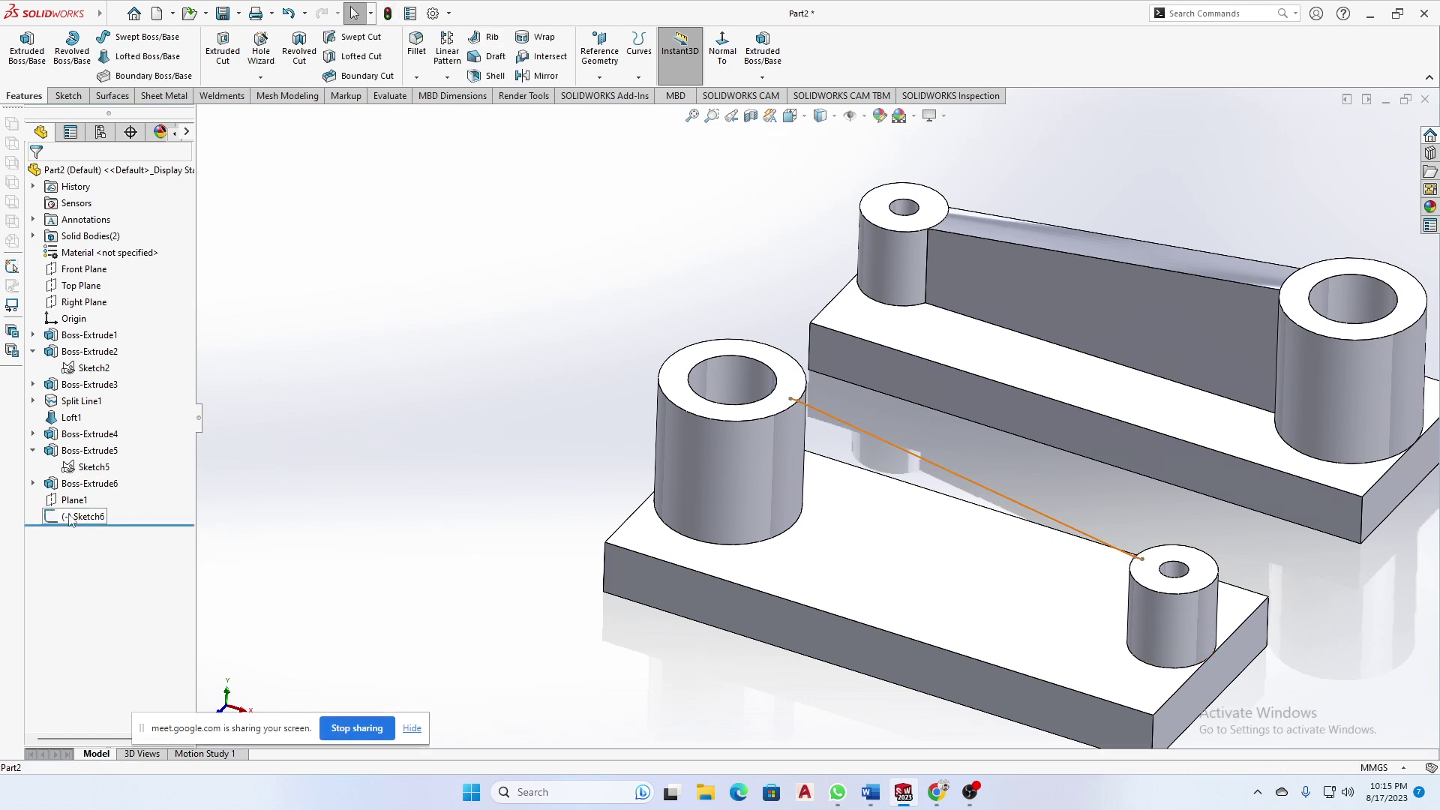
{"action": "key", "text": "Delete"}
{"action": "left_click", "coordinate": [813, 320]}
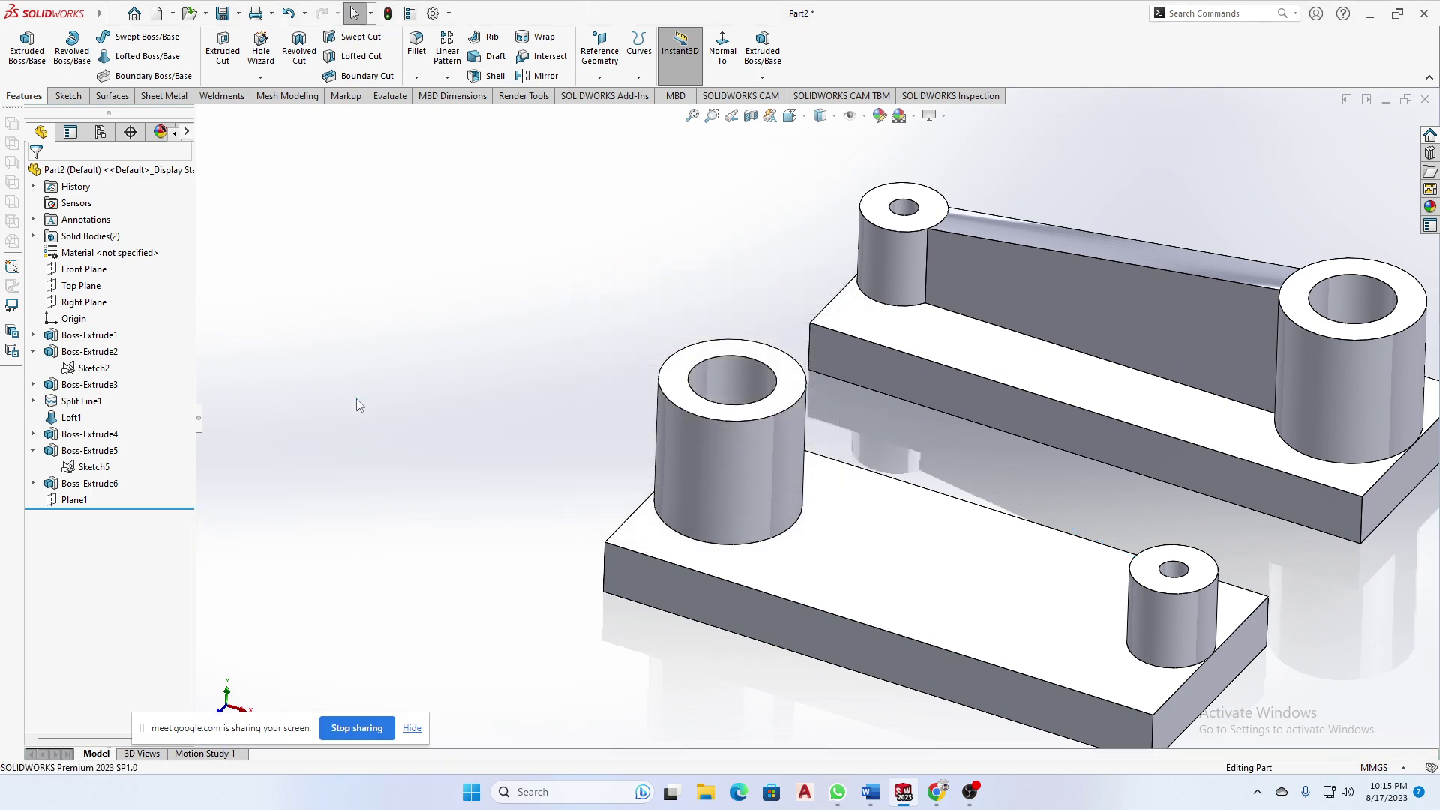
- Start a new sketch on Plane1 and draw a sloping line from the large boss's top inner corner to the small boss's top inner corner
{"action": "left_click", "coordinate": [73, 500]}
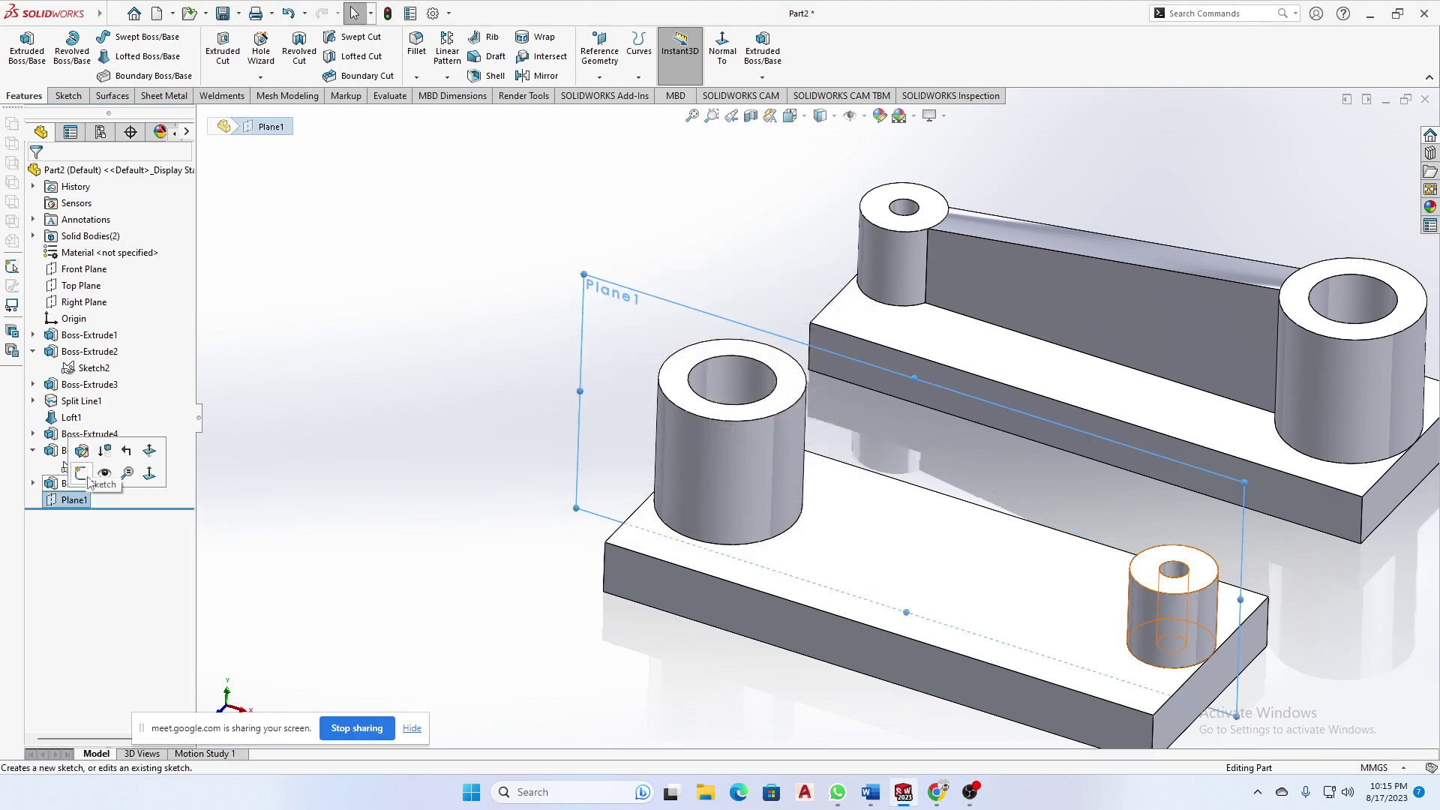
{"action": "left_click", "coordinate": [105, 477]}
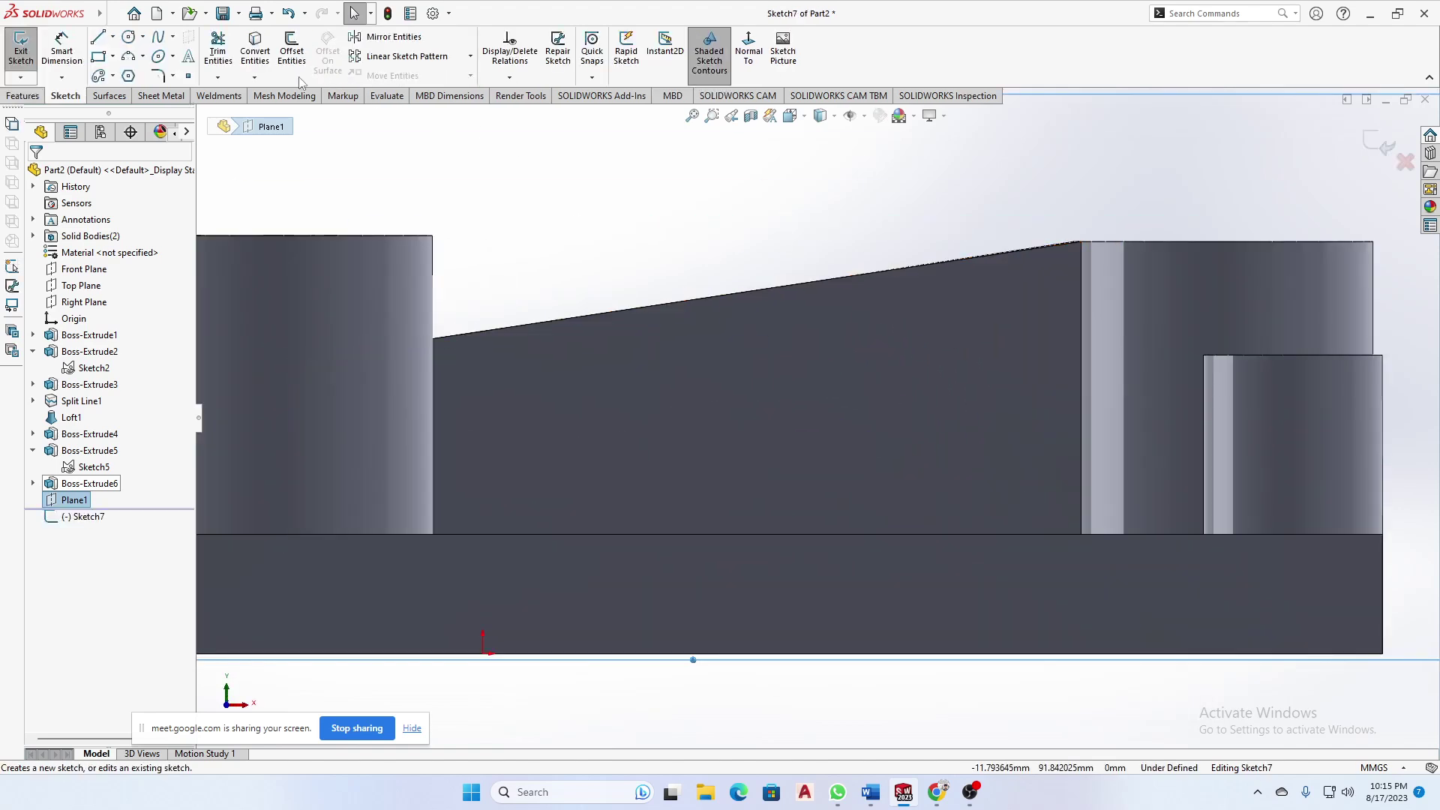
{"action": "left_click", "coordinate": [98, 37]}
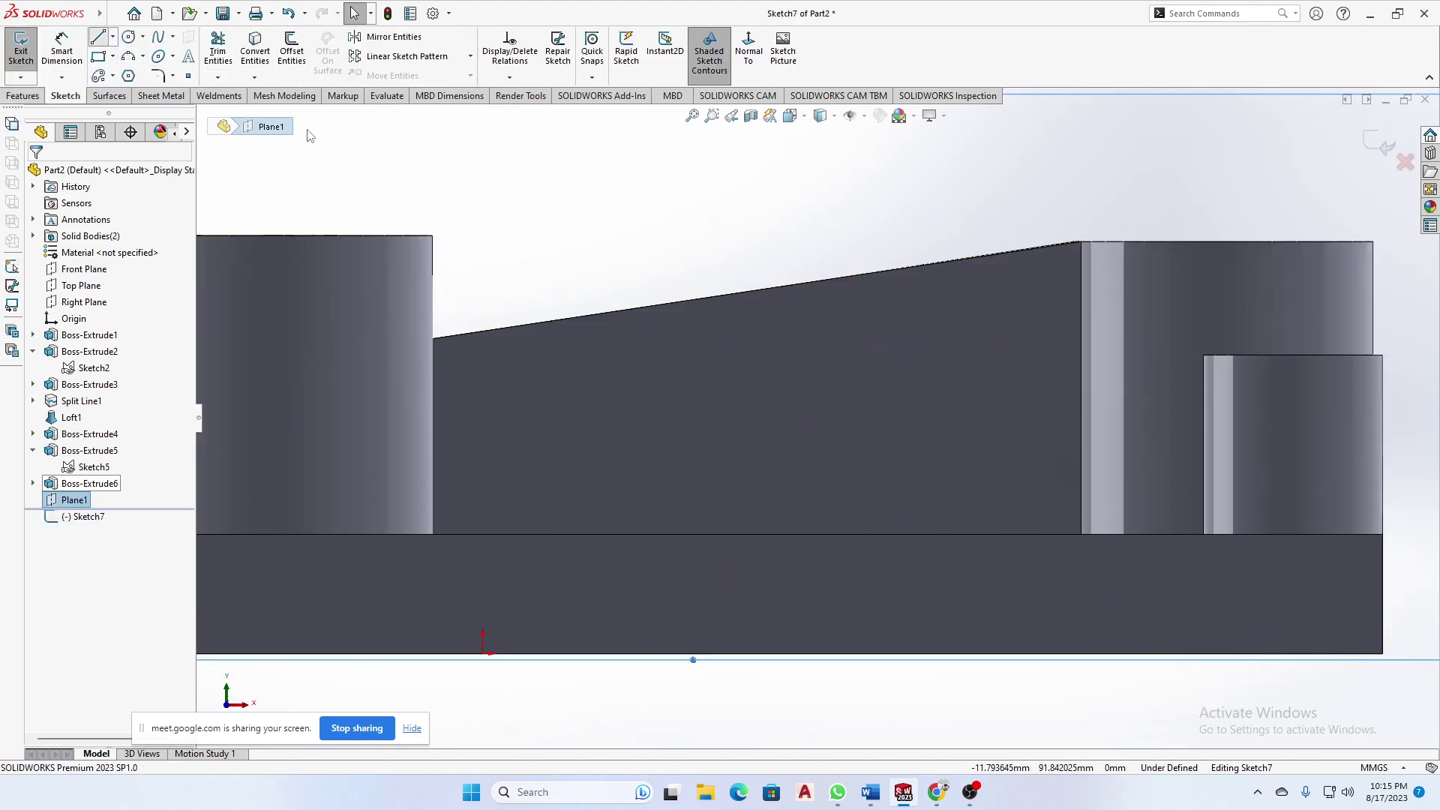
{"action": "left_click", "coordinate": [432, 237]}
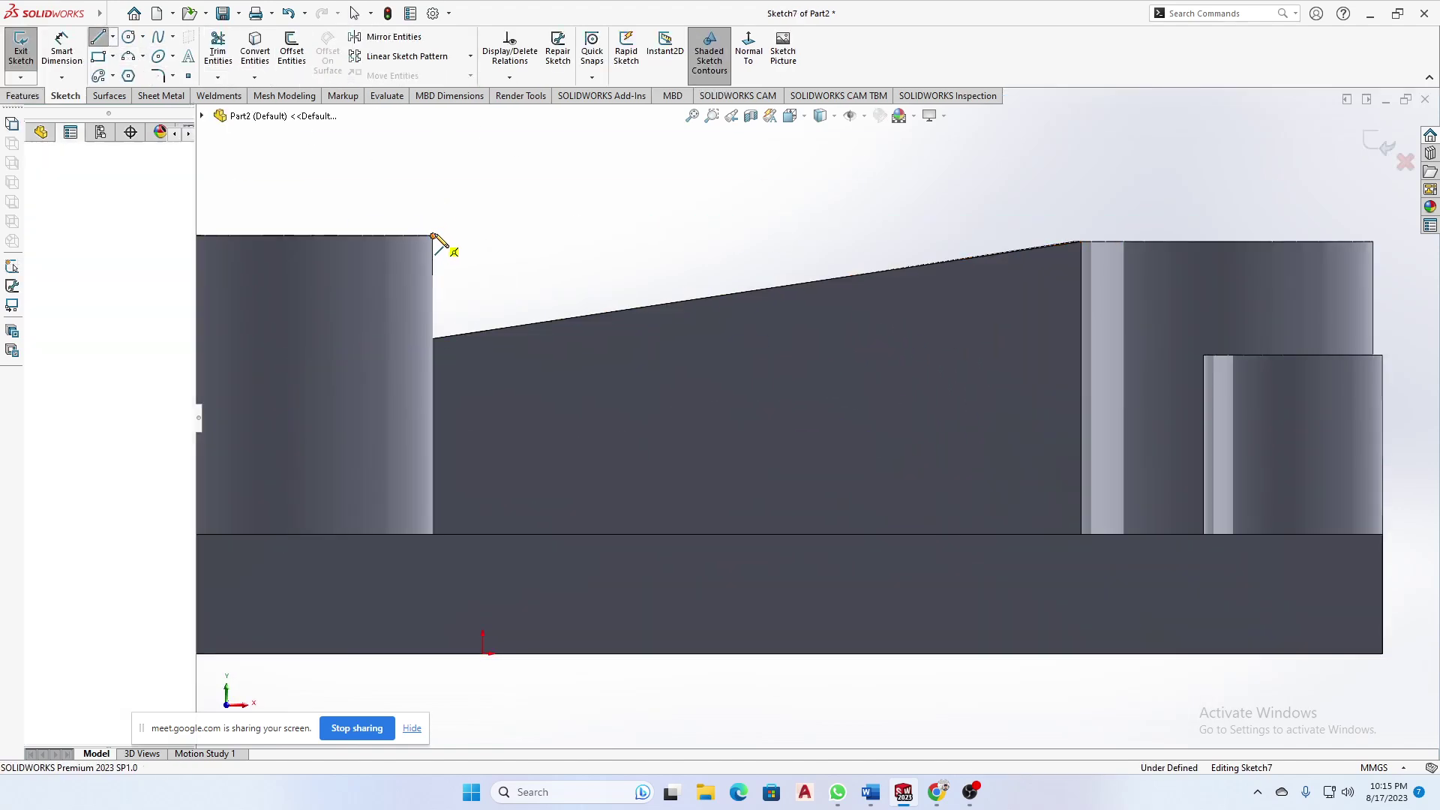
{"action": "left_click", "coordinate": [1202, 354]}
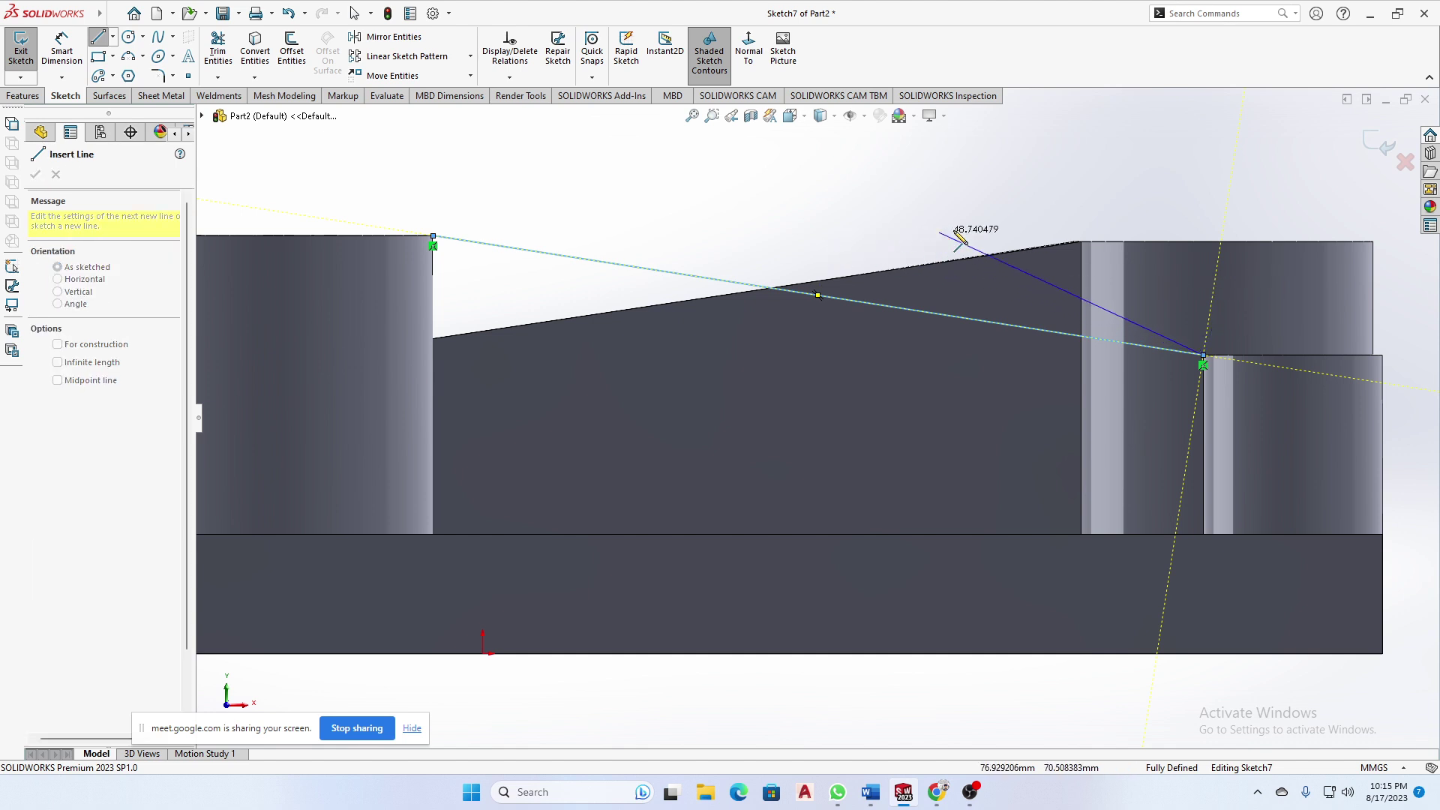
{"action": "key", "text": "Escape"}
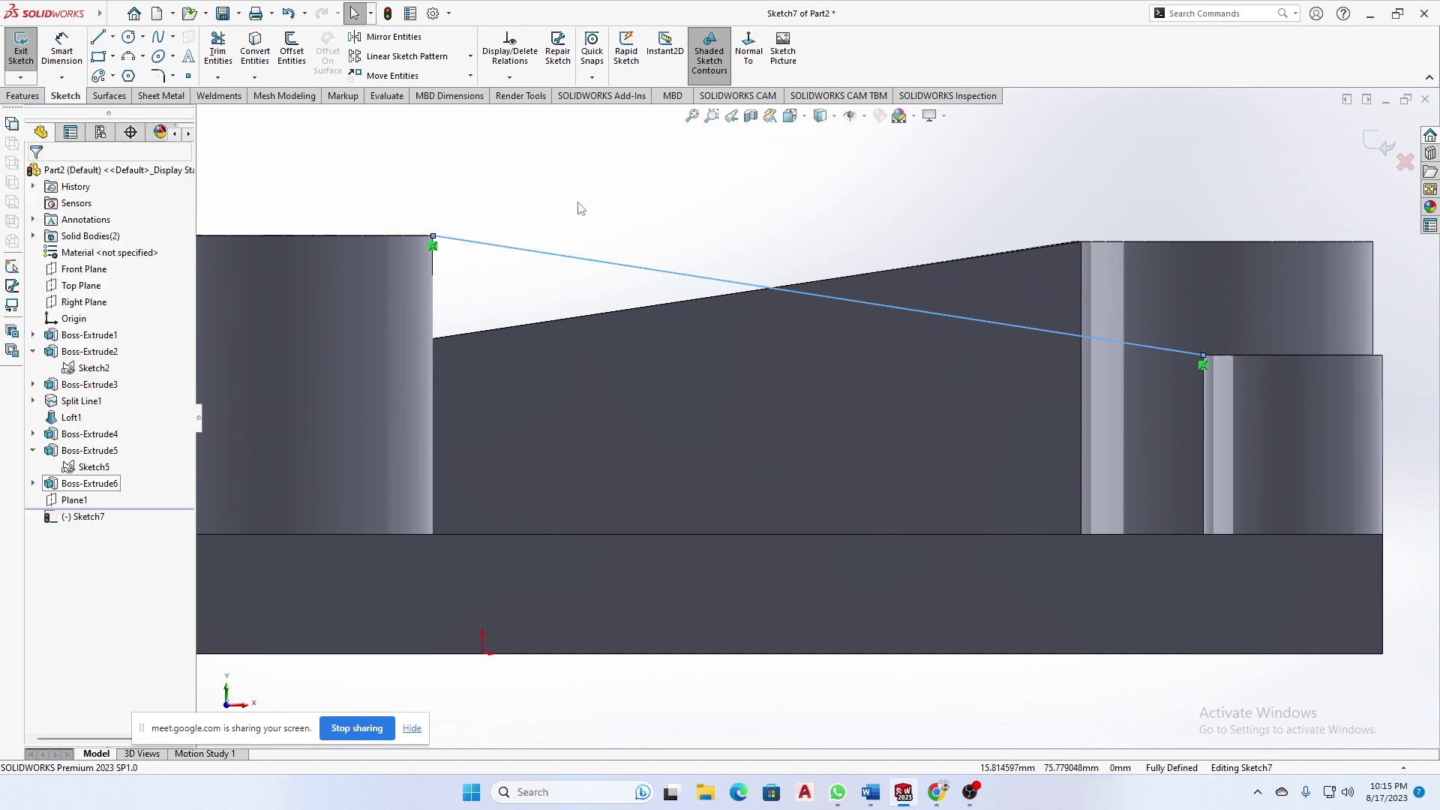
- Draw a short horizontal line from the sloping line's upper end inward across the large boss's top face
{"action": "key", "text": "l"}
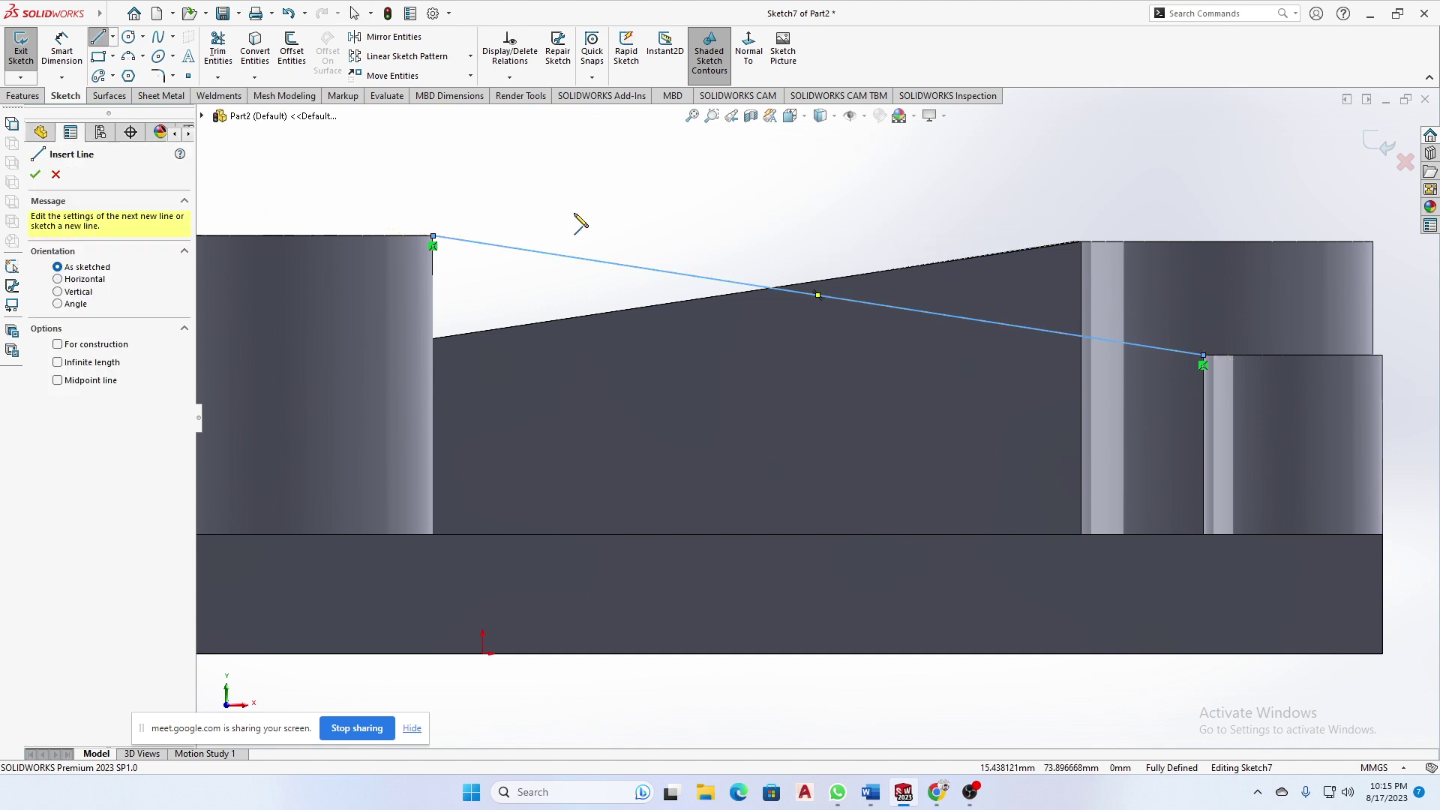
{"action": "left_click", "coordinate": [433, 237]}
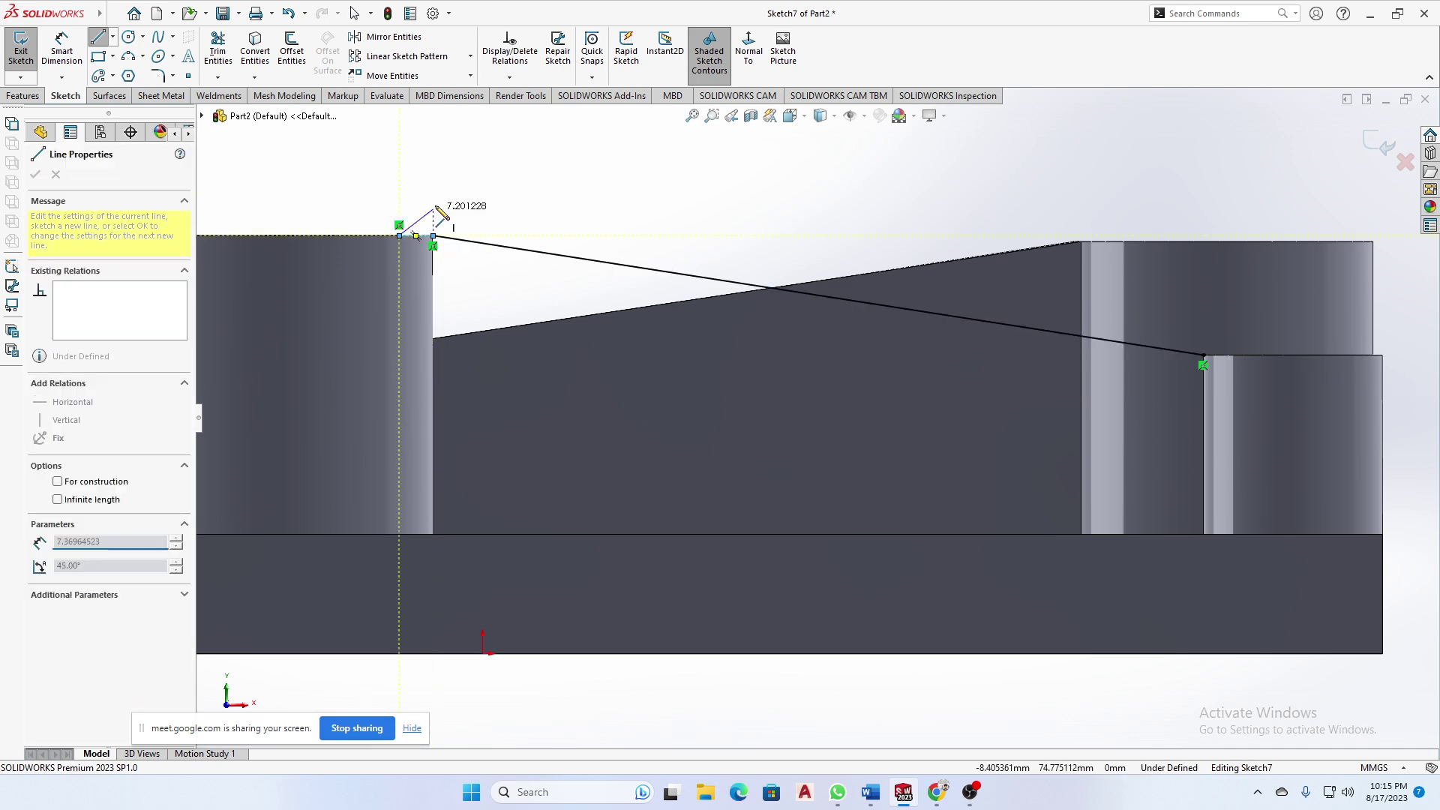
{"action": "right_click", "coordinate": [436, 206]}
{"action": "left_click", "coordinate": [468, 216]}
{"action": "middle_click_drag", "start_coordinate": [614, 206], "coordinate": [614, 306]}
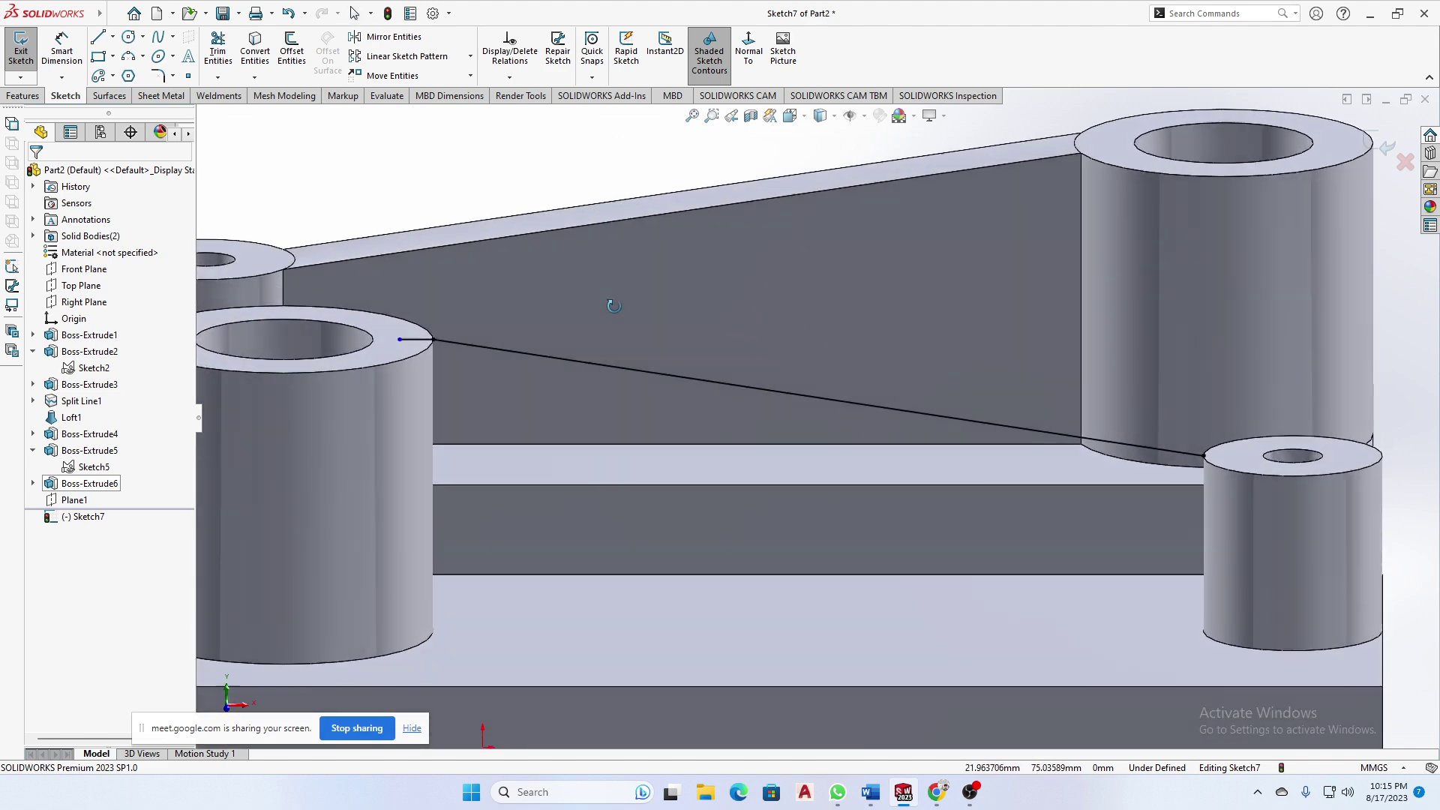
- Try to create a 10 mm rib from the open profile with flipped material side and 1° outward draft, using the next draft reference
{"action": "left_click", "coordinate": [24, 96]}
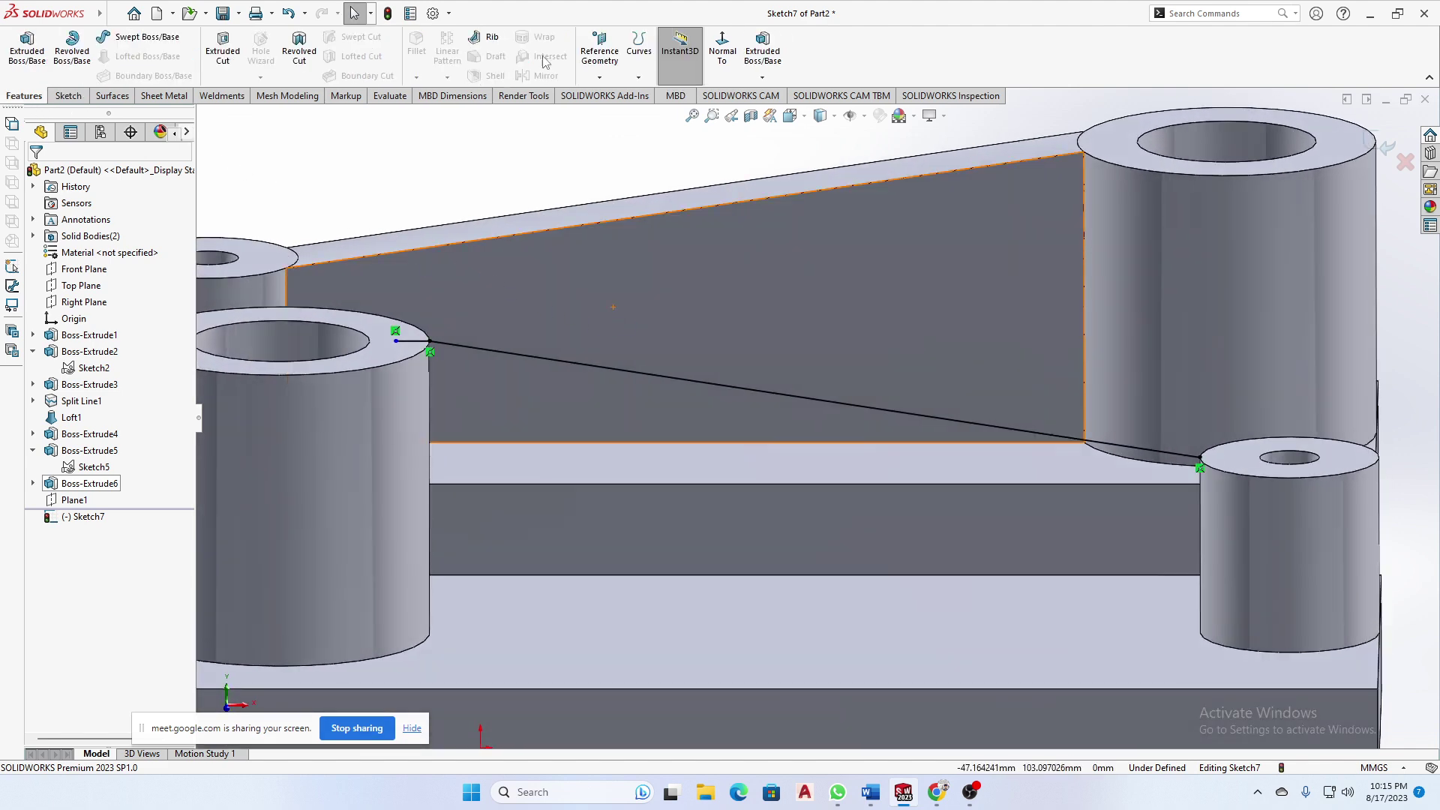
{"action": "left_click", "coordinate": [486, 41]}
{"action": "middle_click_drag", "start_coordinate": [475, 270], "coordinate": [679, 471]}
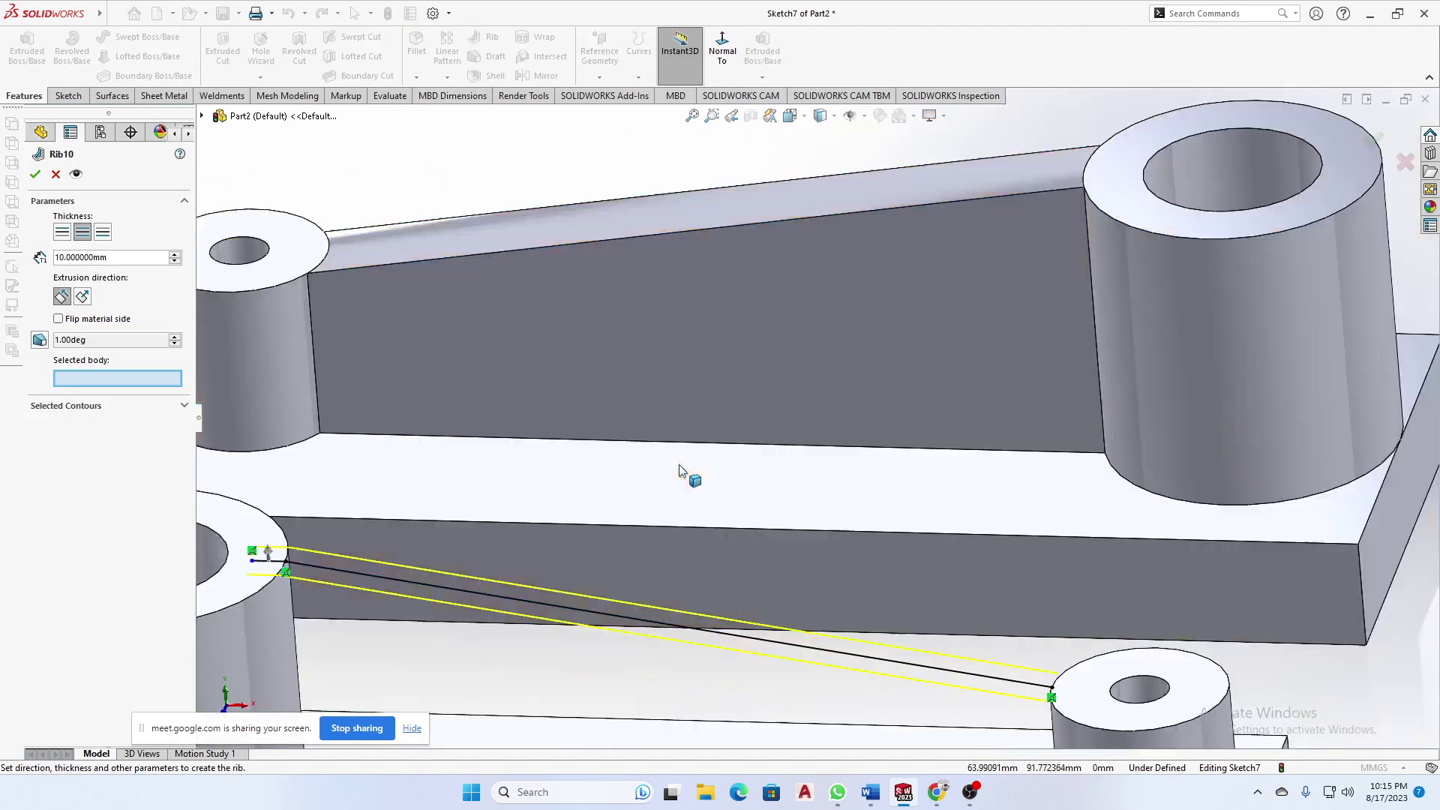
{"action": "scroll", "coordinate": [678, 471], "scroll_direction": "up", "scroll_amount": 5}
{"action": "scroll", "coordinate": [510, 489], "scroll_direction": "down", "scroll_amount": 5}
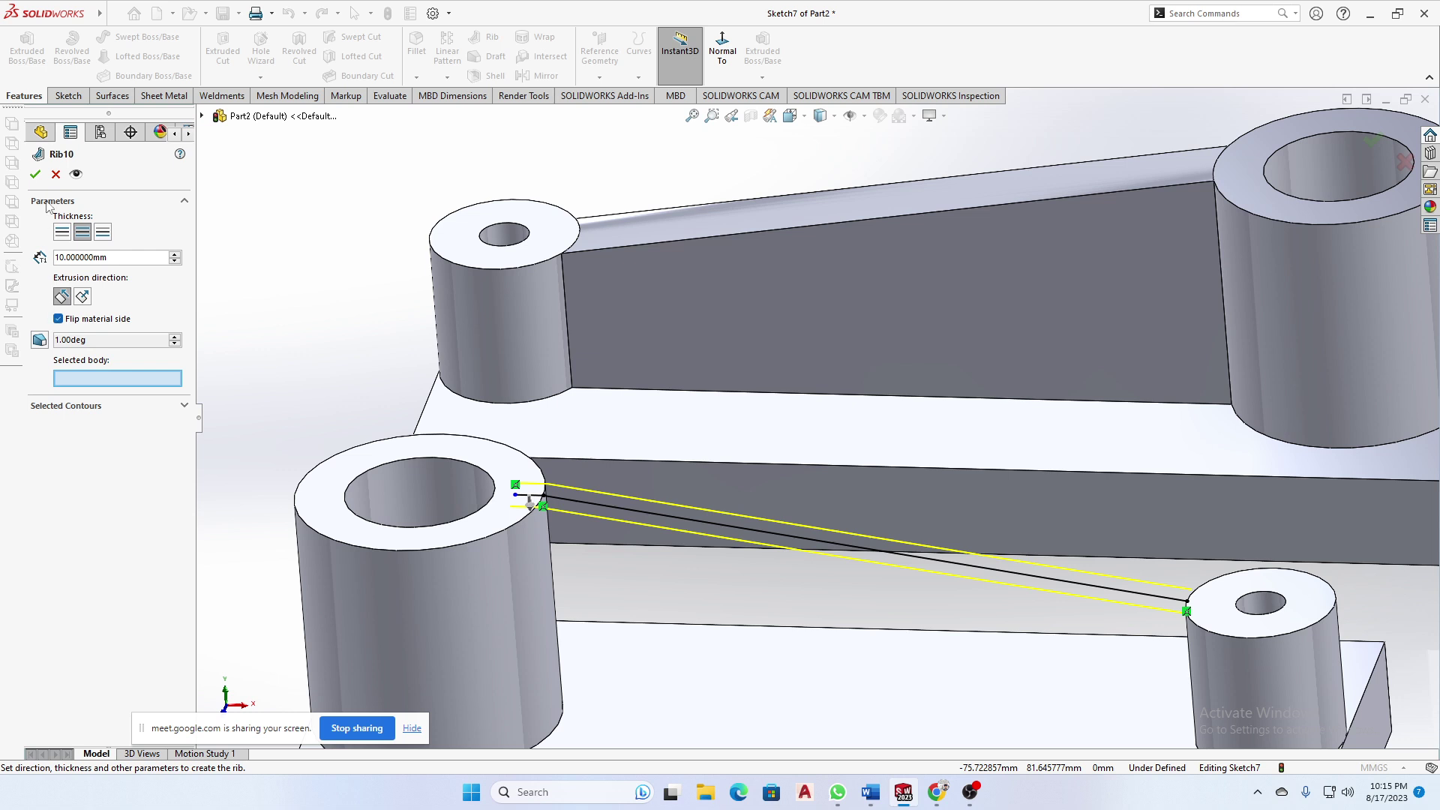
{"action": "left_click", "coordinate": [34, 177]}
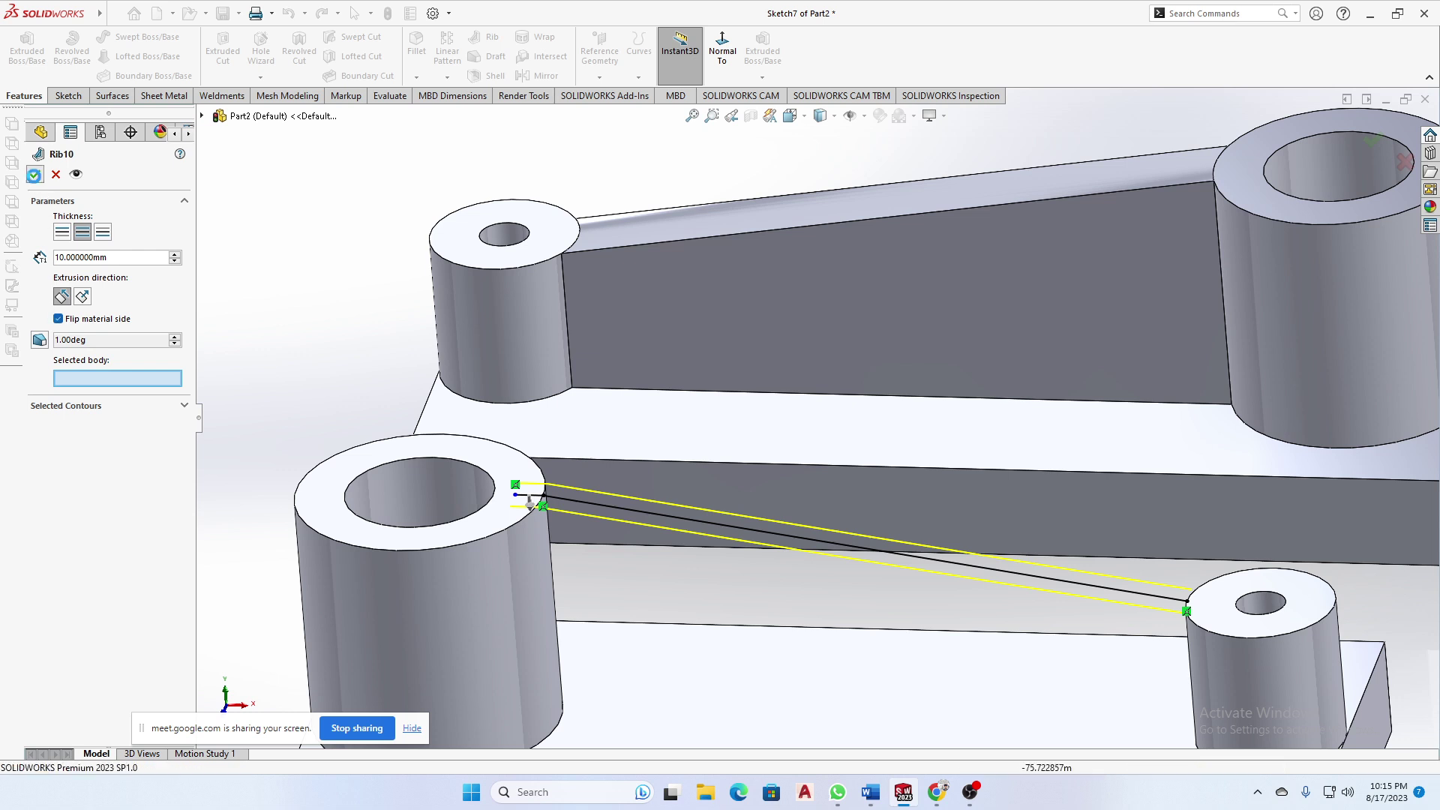
{"action": "left_click", "coordinate": [39, 340]}
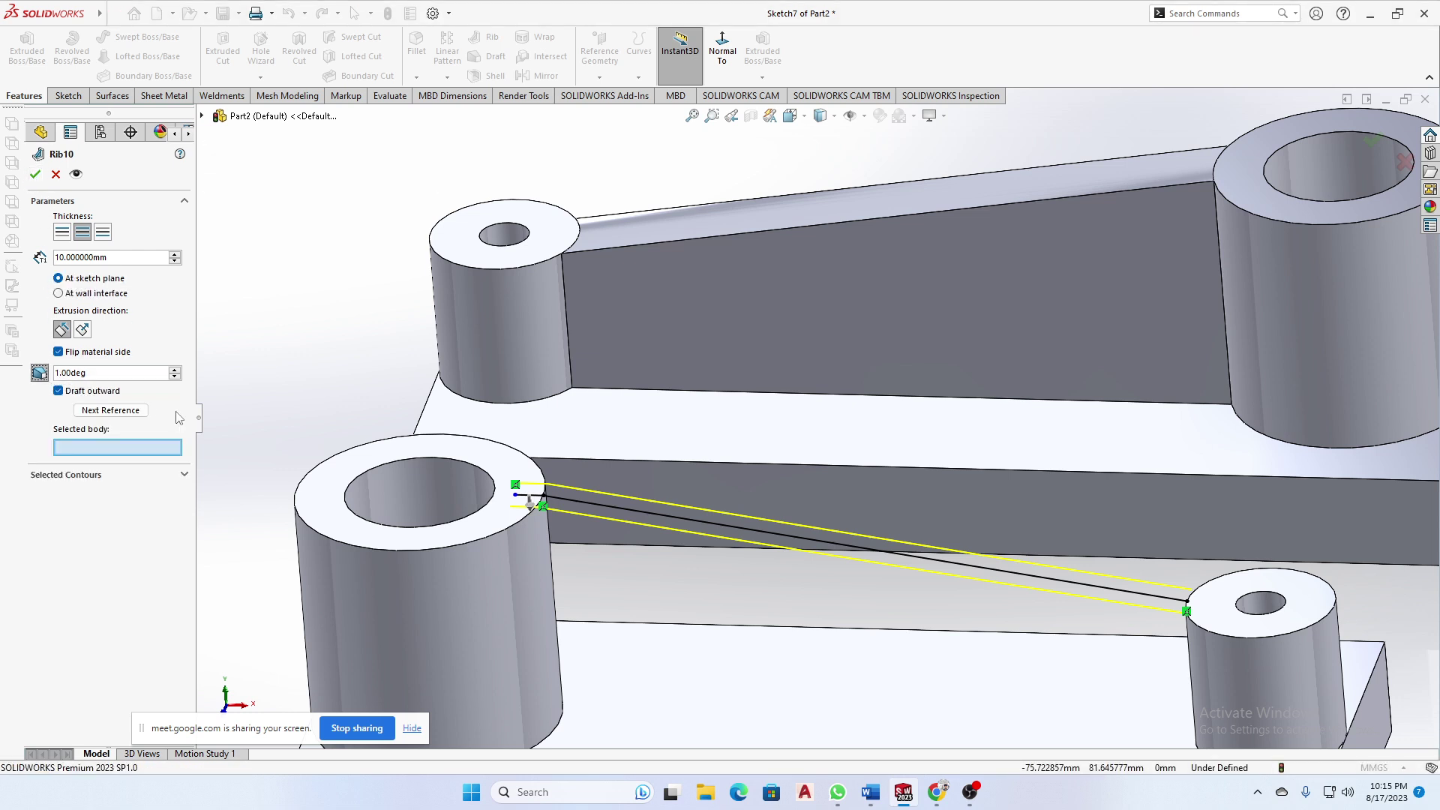
{"action": "left_click", "coordinate": [135, 406]}
{"action": "left_click", "coordinate": [36, 179]}
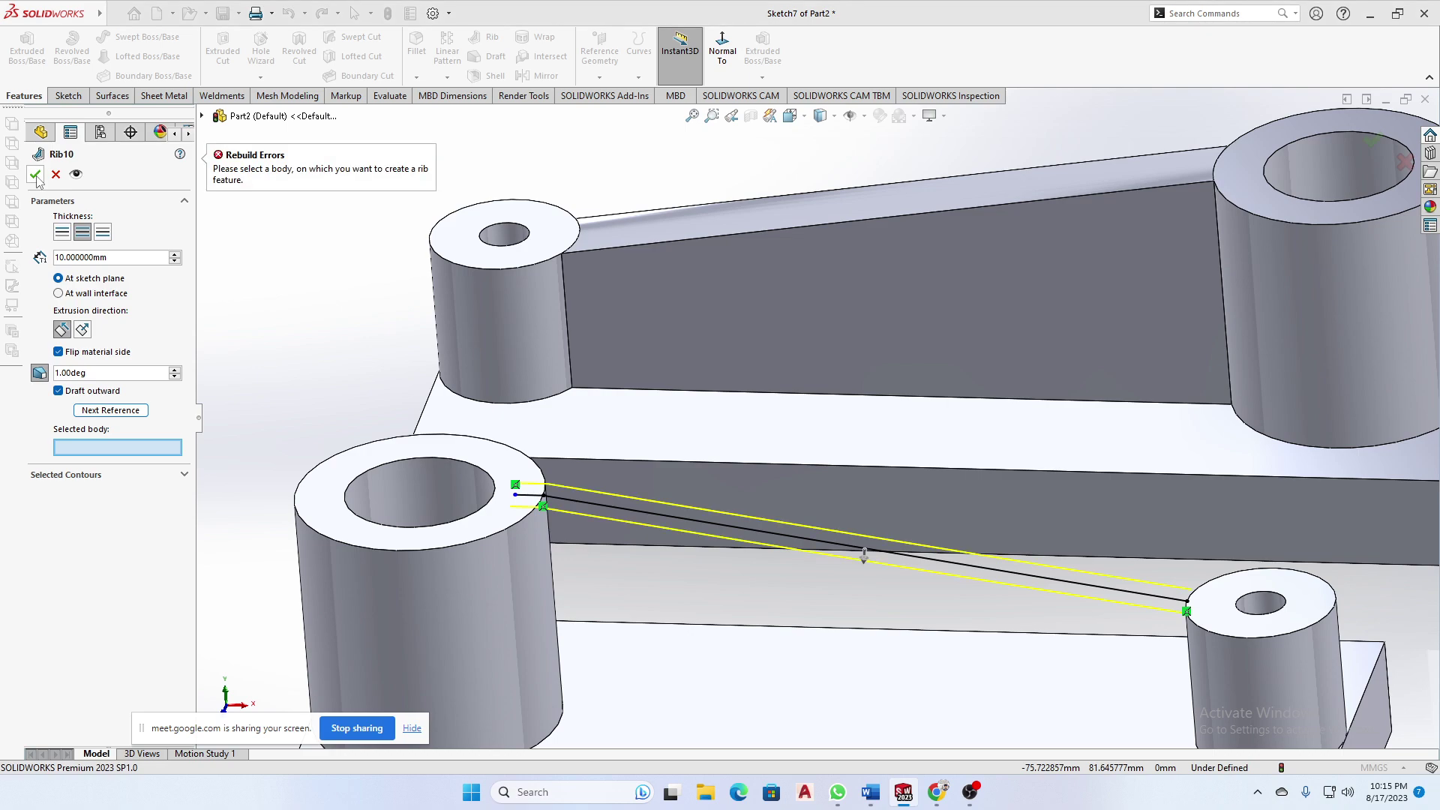
- Pick the sketched line as the rib's selected contour and try to create the rib
{"action": "middle_click_drag", "start_coordinate": [1226, 682], "coordinate": [1128, 643]}
{"action": "scroll", "coordinate": [1321, 633], "scroll_direction": "up", "scroll_amount": 3}
{"action": "scroll", "coordinate": [1087, 494], "scroll_direction": "down", "scroll_amount": 3}
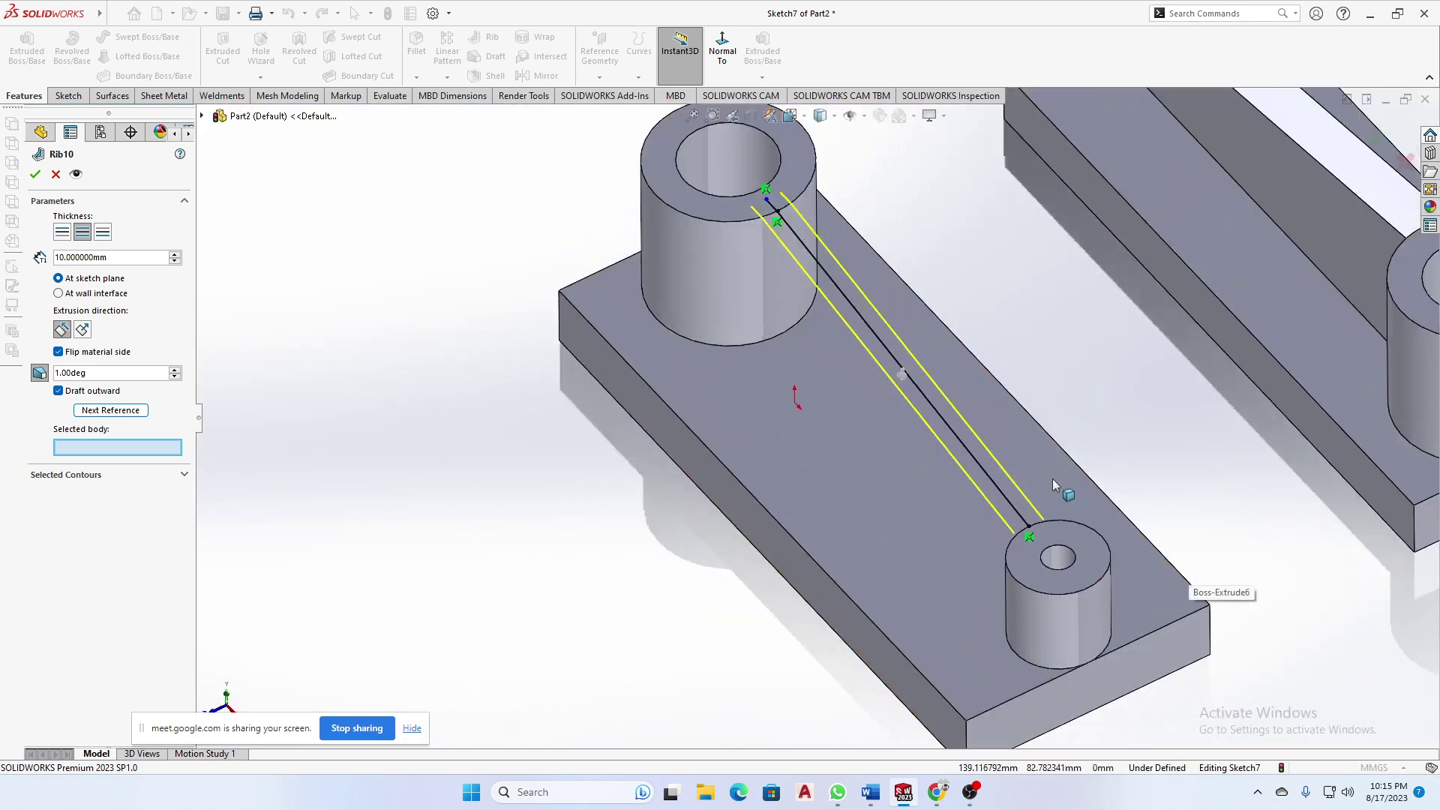
{"action": "scroll", "coordinate": [833, 337], "scroll_direction": "up", "scroll_amount": 2}
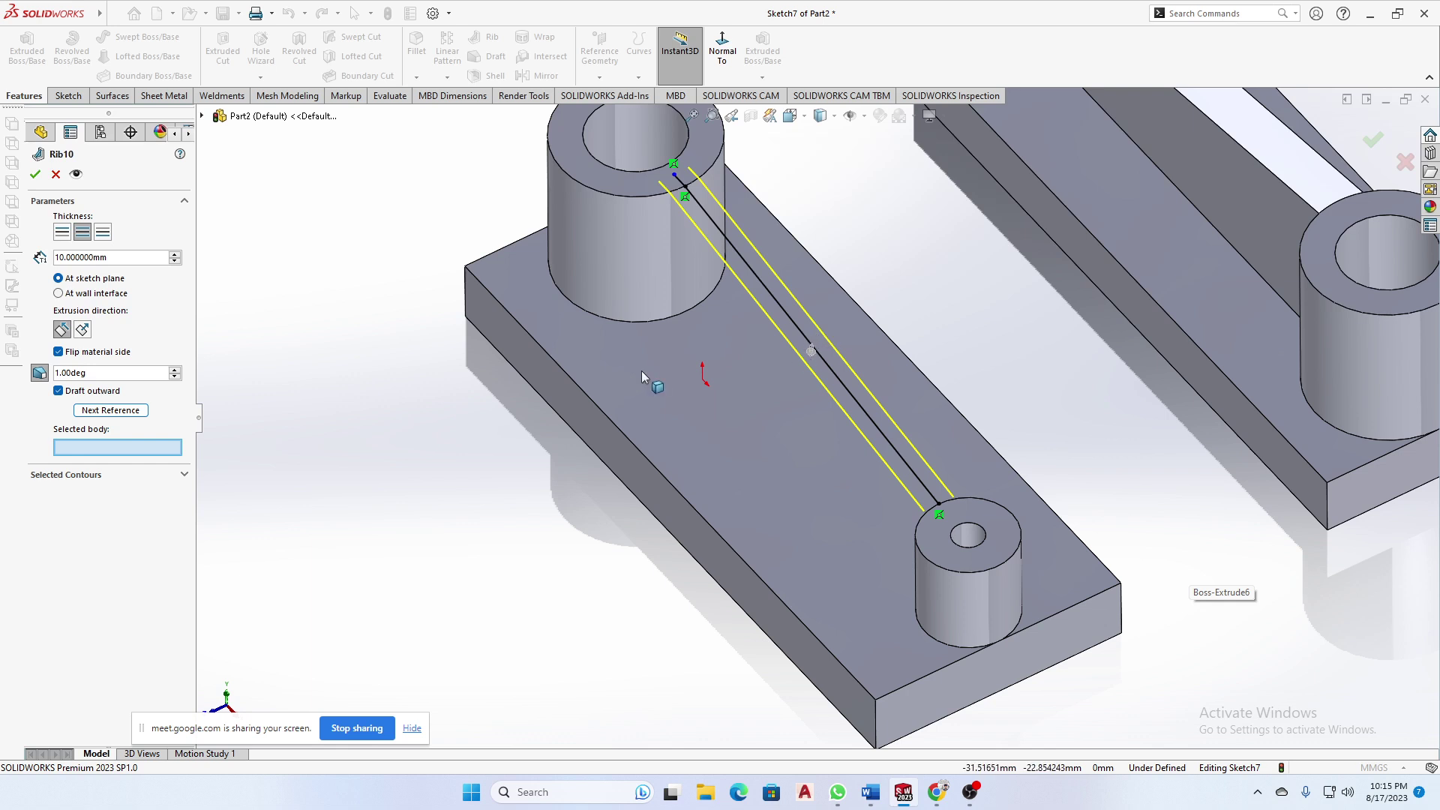
{"action": "left_click", "coordinate": [102, 477]}
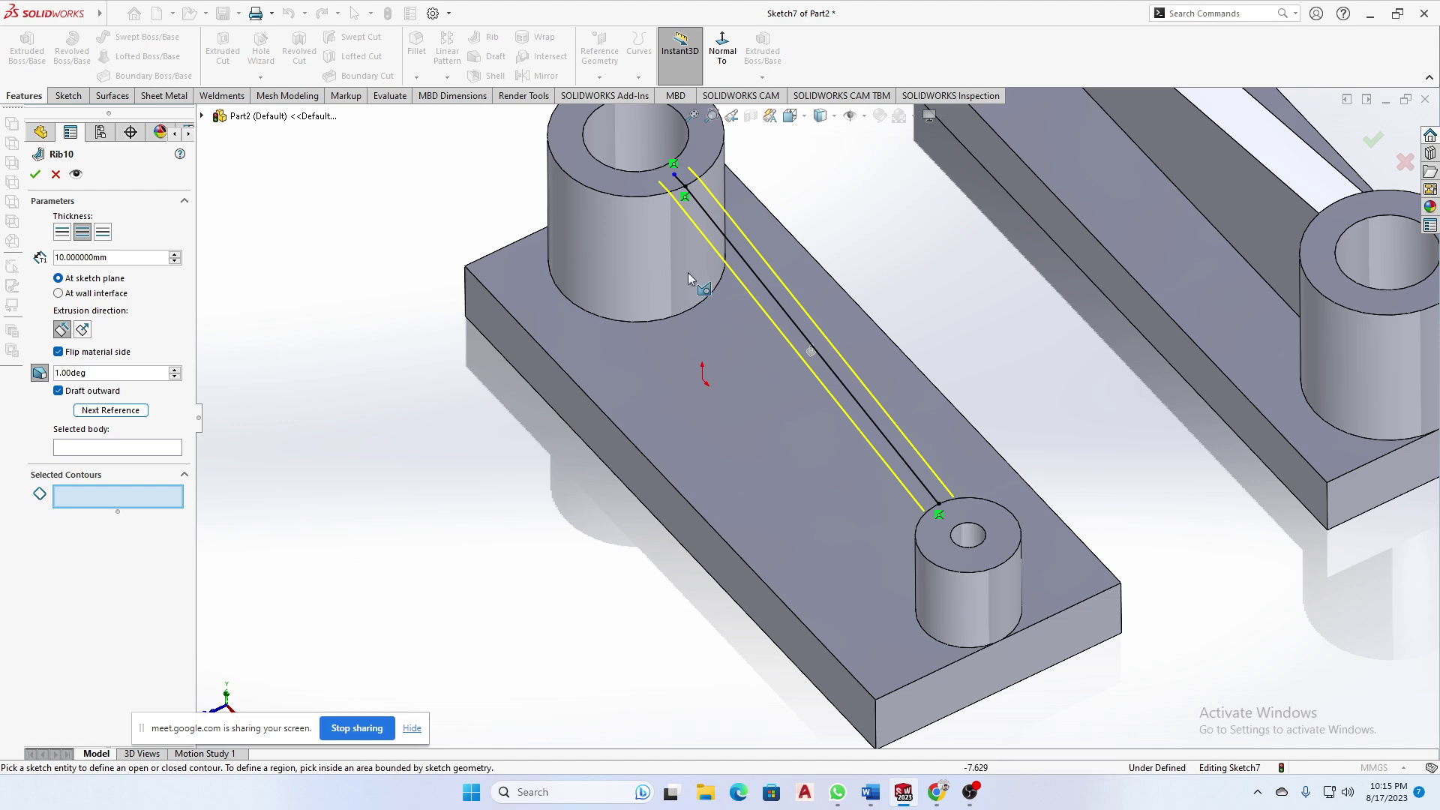
{"action": "left_click", "coordinate": [718, 228]}
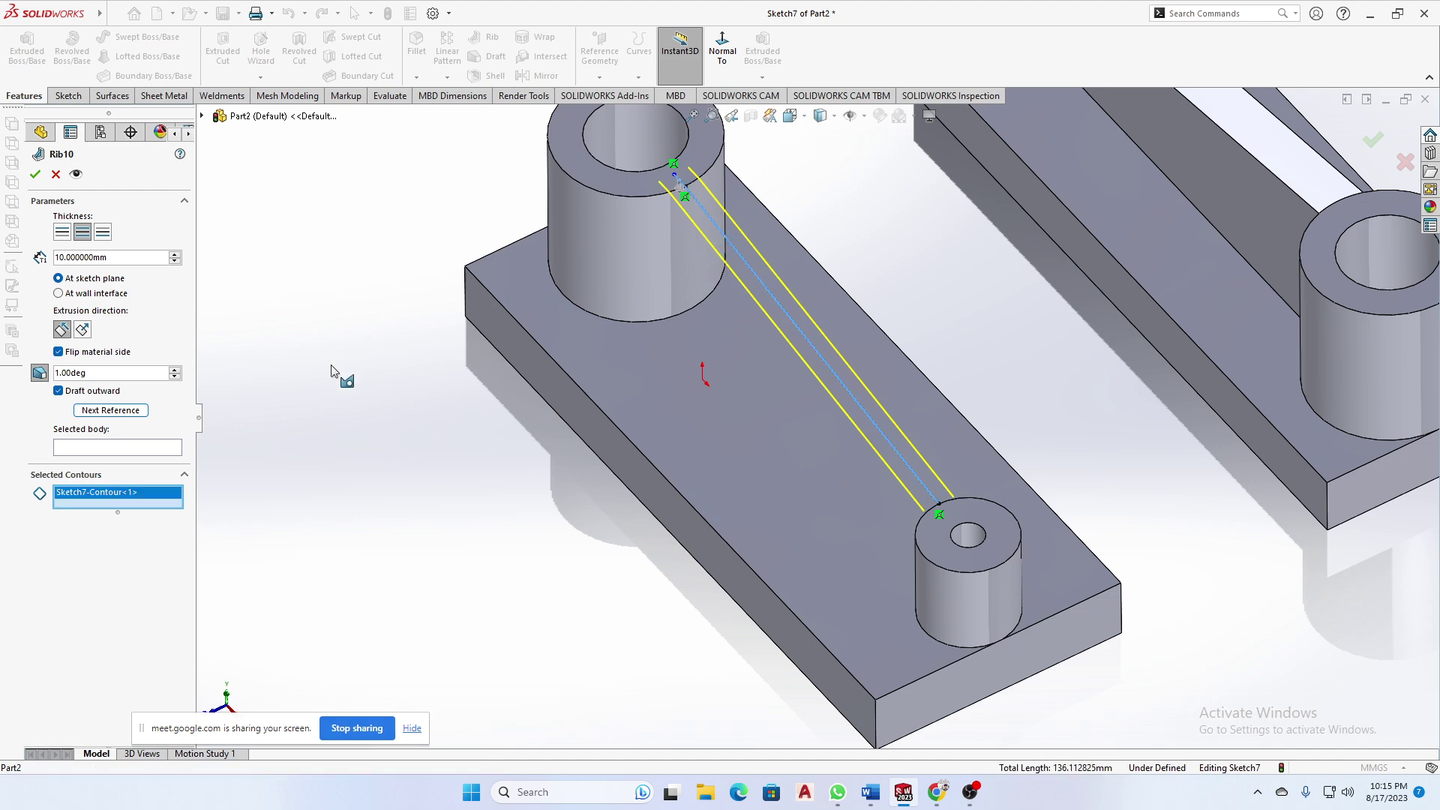
{"action": "left_click", "coordinate": [35, 177]}
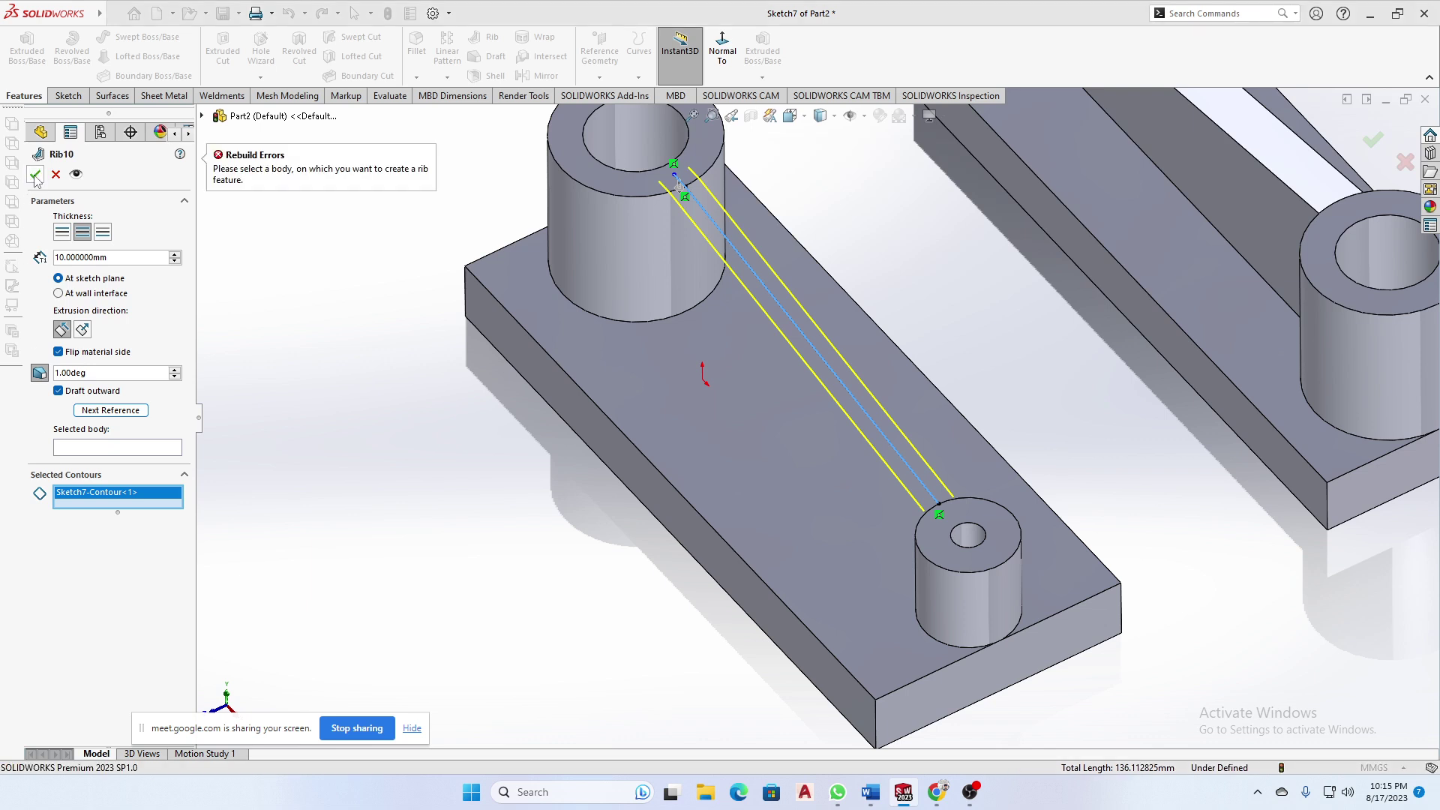
- Compare the rib's extrusion directions, return to parallel to sketch, and try the rib with its thickness set at the wall interface
{"action": "left_click", "coordinate": [87, 336]}
{"action": "left_click", "coordinate": [61, 330]}
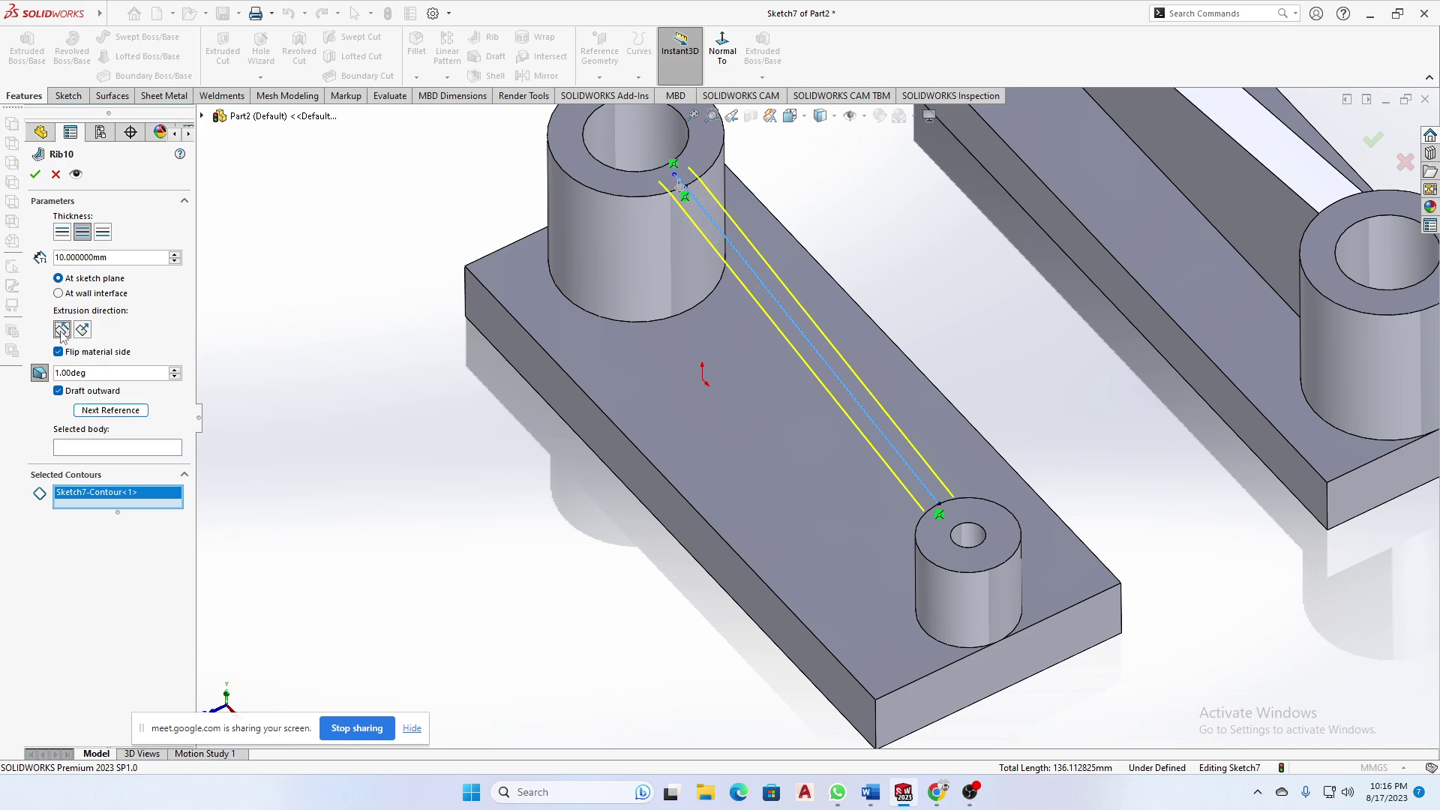
{"action": "left_click", "coordinate": [83, 330]}
{"action": "middle_click_drag", "start_coordinate": [1018, 327], "coordinate": [900, 296]}
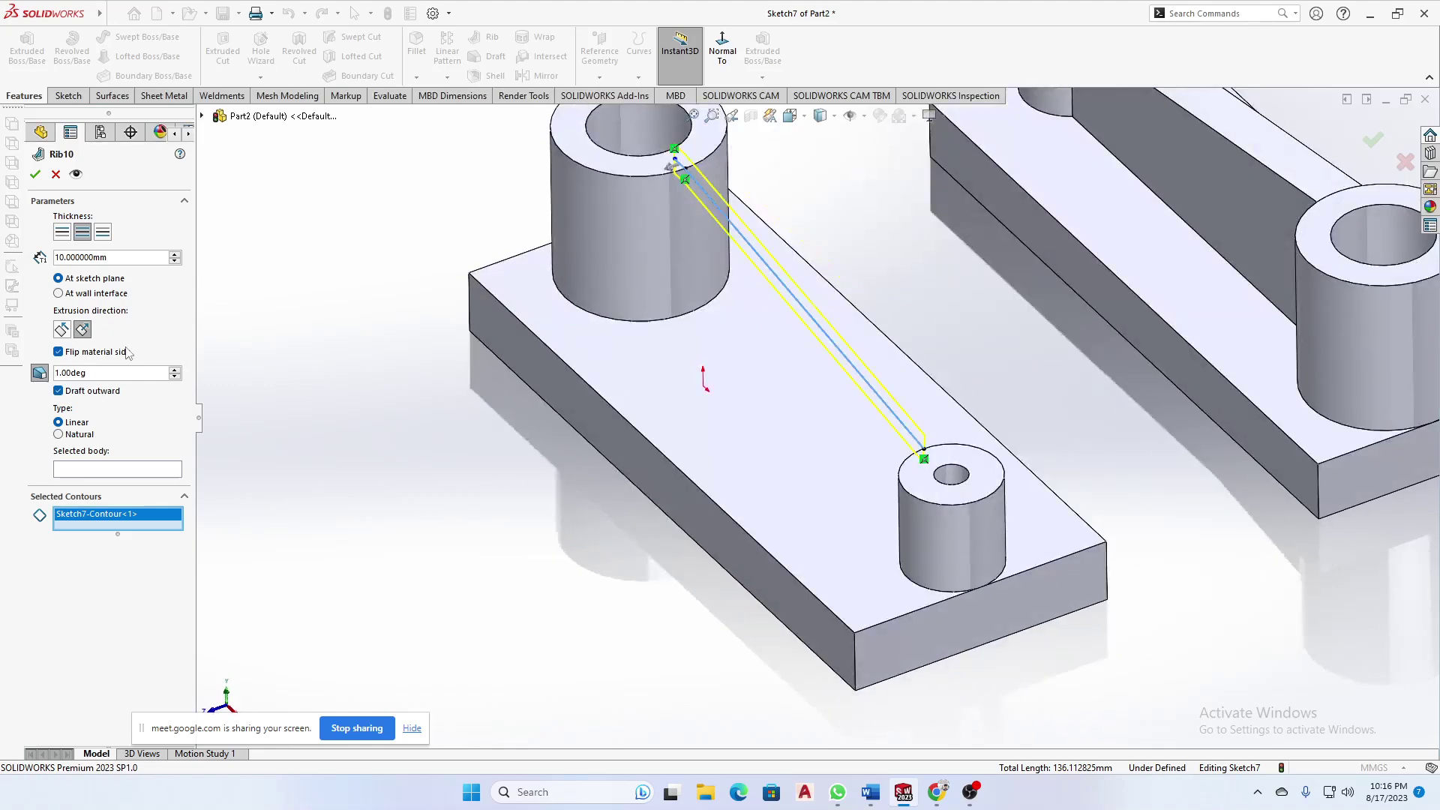
{"action": "left_click", "coordinate": [62, 330]}
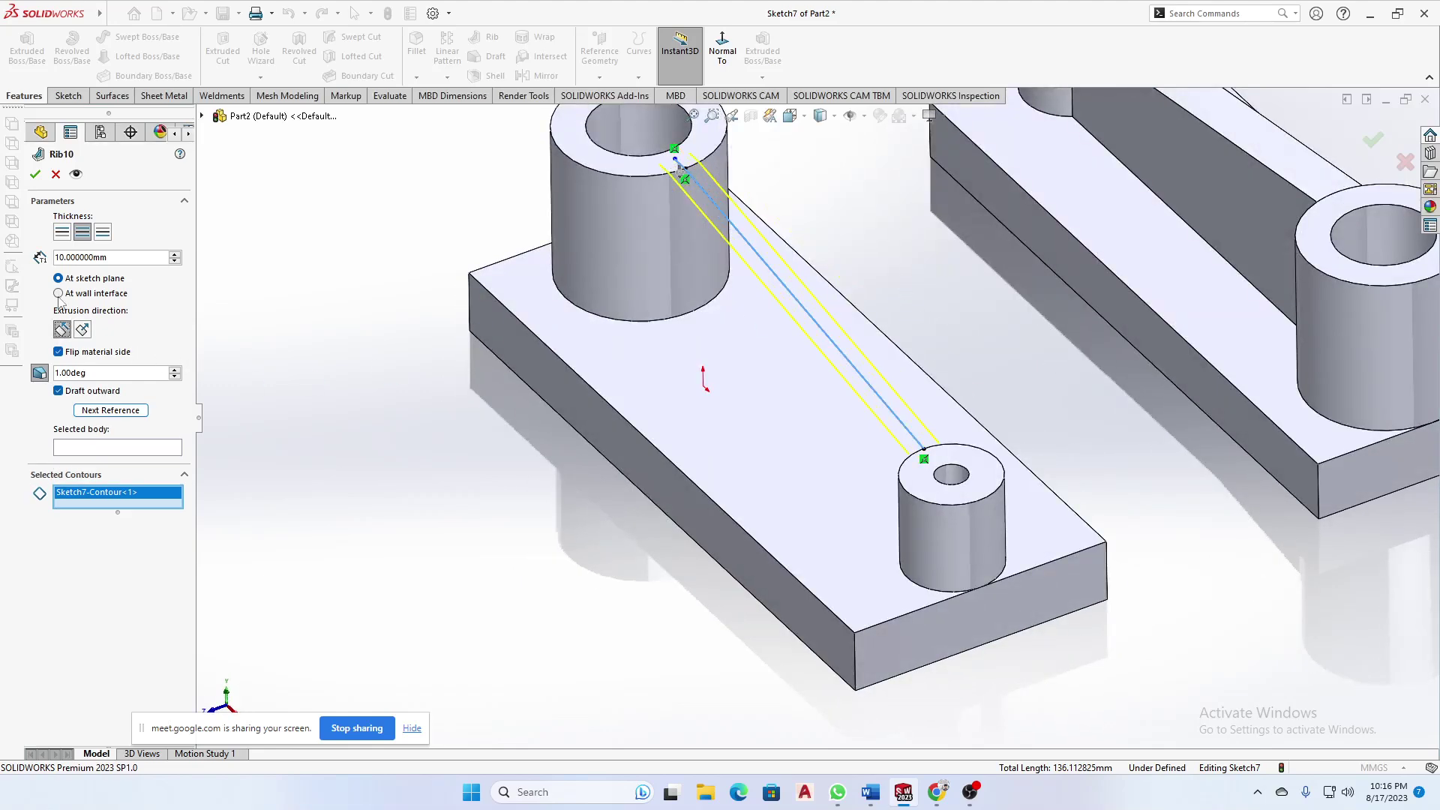
{"action": "left_click", "coordinate": [35, 175]}
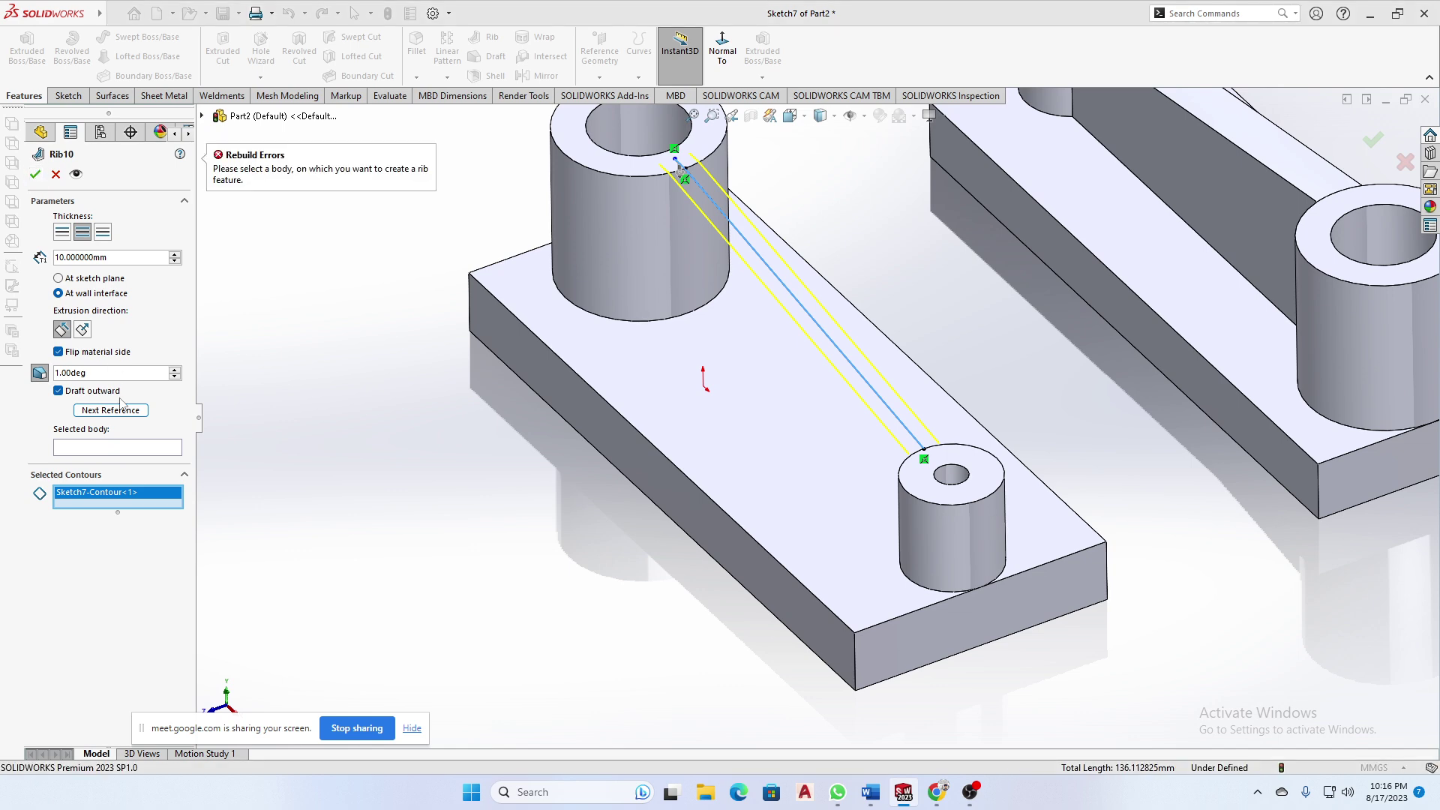
- Try to create the rib with the second bracket as its selected body, and cancel the feature
{"action": "left_click", "coordinate": [114, 448]}
{"action": "left_click", "coordinate": [749, 475]}
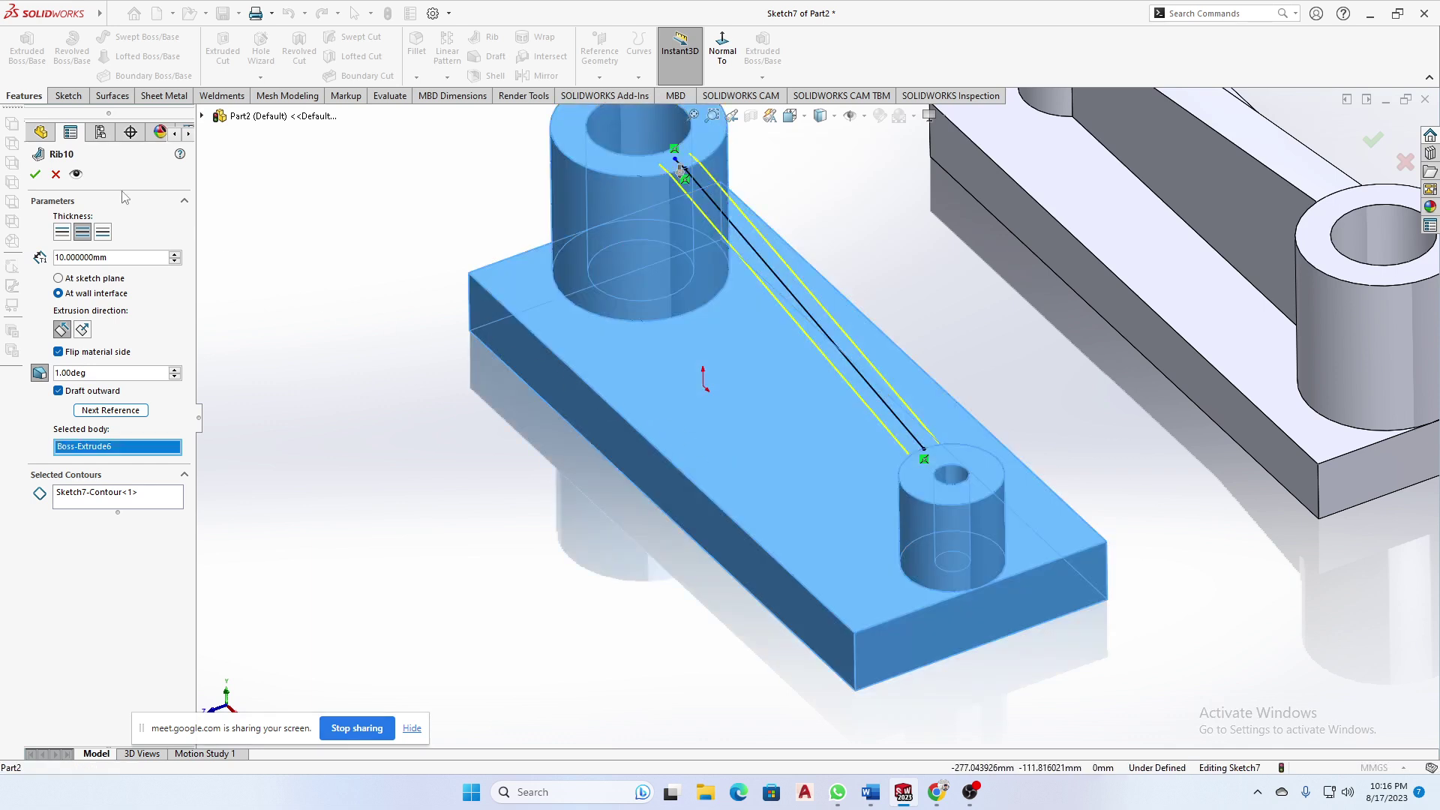
{"action": "left_click", "coordinate": [36, 176]}
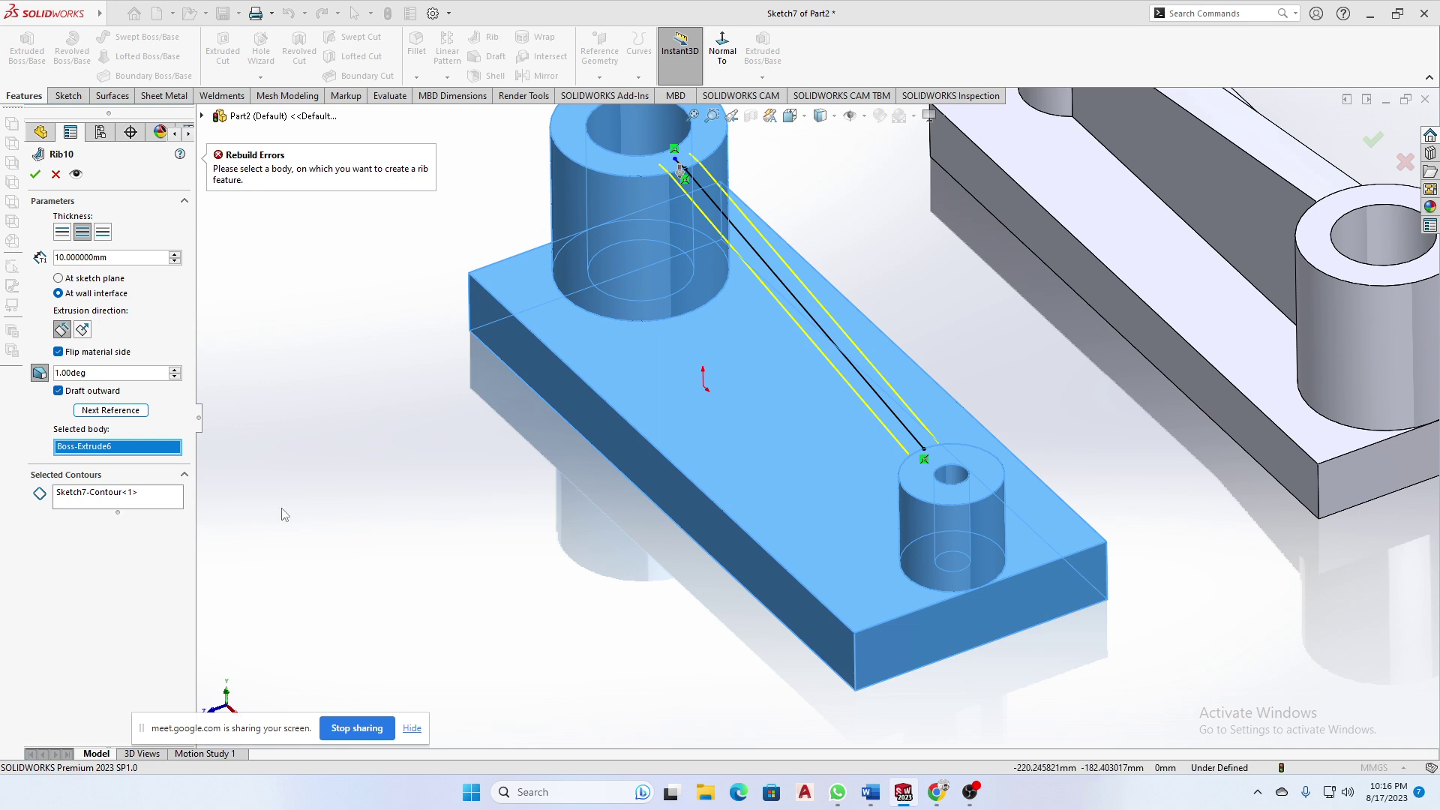
{"action": "left_click", "coordinate": [56, 175]}
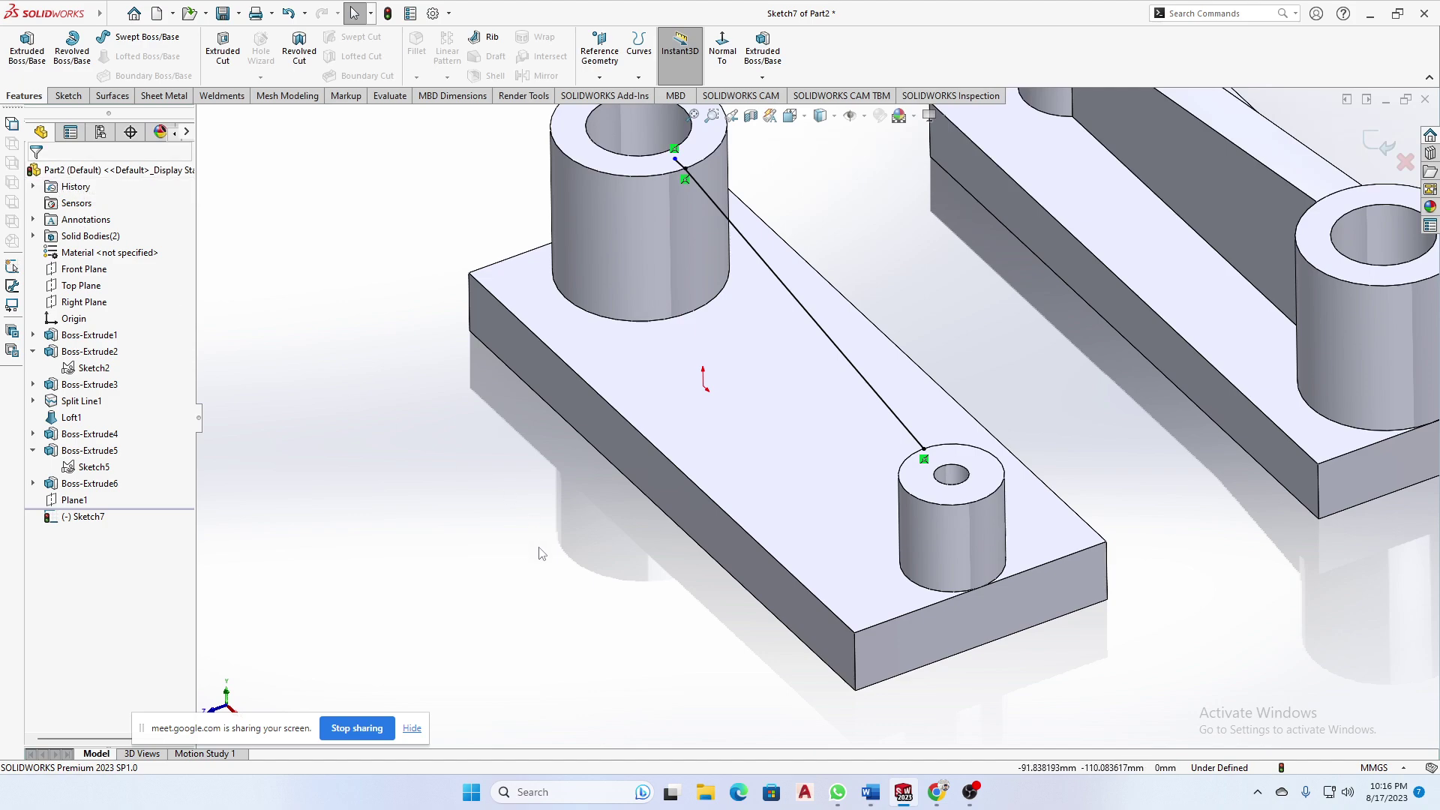
- Shorten the short horizontal line by moving its free endpoint toward the large boss's outer edge, at about X -9.65 mm
{"action": "middle_click_drag", "start_coordinate": [488, 442], "coordinate": [632, 425]}
{"action": "scroll", "coordinate": [603, 140], "scroll_direction": "down", "scroll_amount": 9}
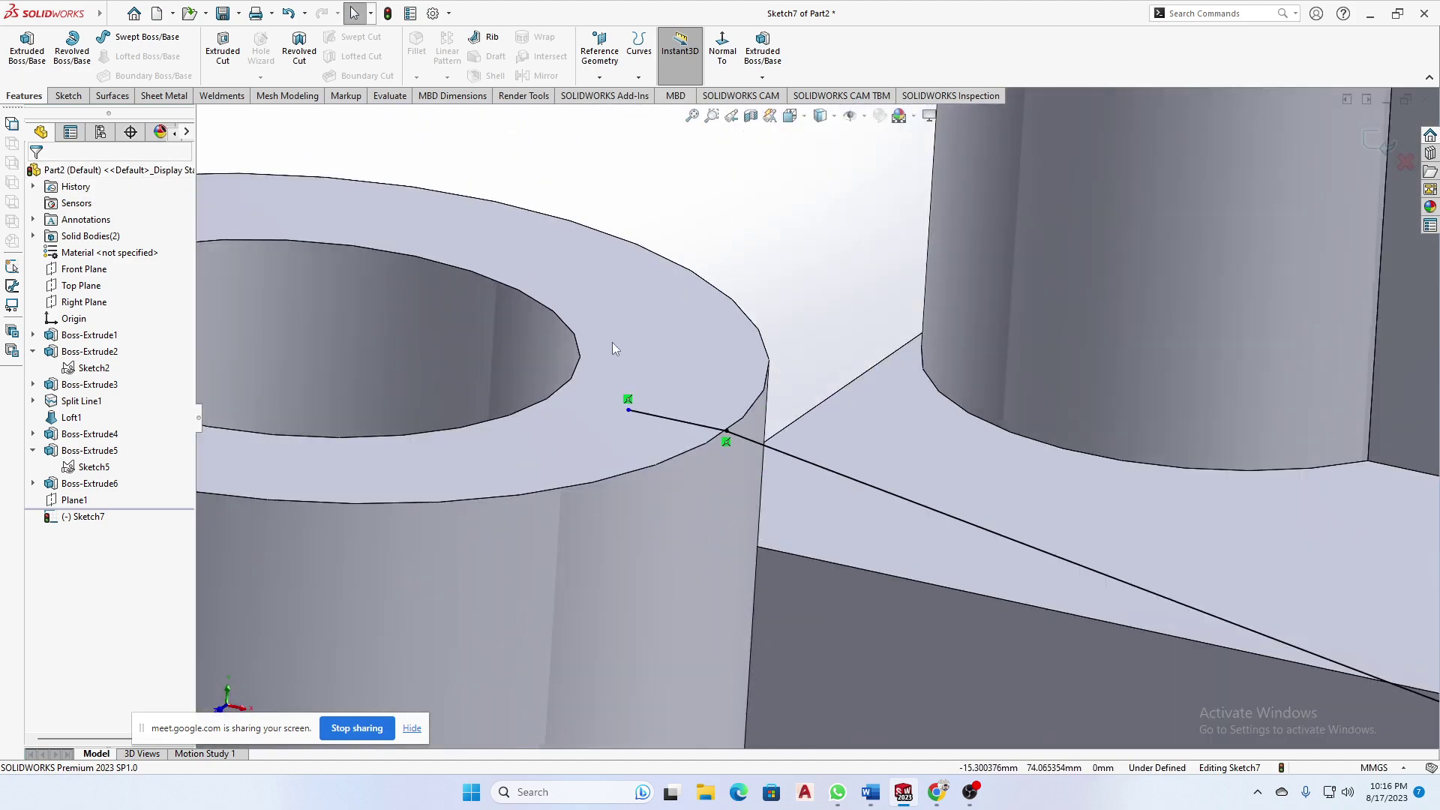
{"action": "left_click_drag", "start_coordinate": [628, 411], "coordinate": [704, 429]}
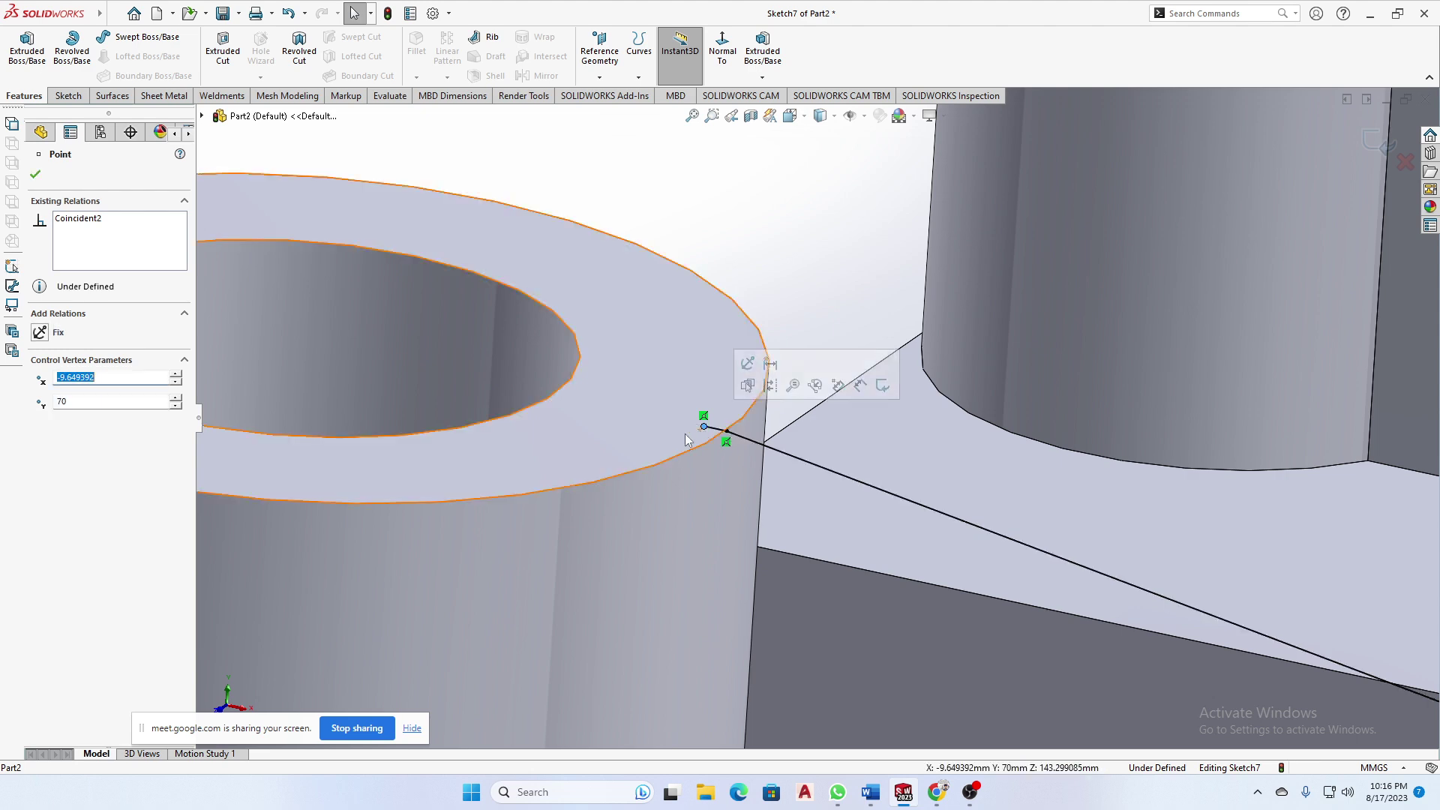
{"action": "middle_click_drag", "start_coordinate": [663, 486], "coordinate": [663, 632]}
{"action": "scroll", "coordinate": [663, 633], "scroll_direction": "up", "scroll_amount": 10}
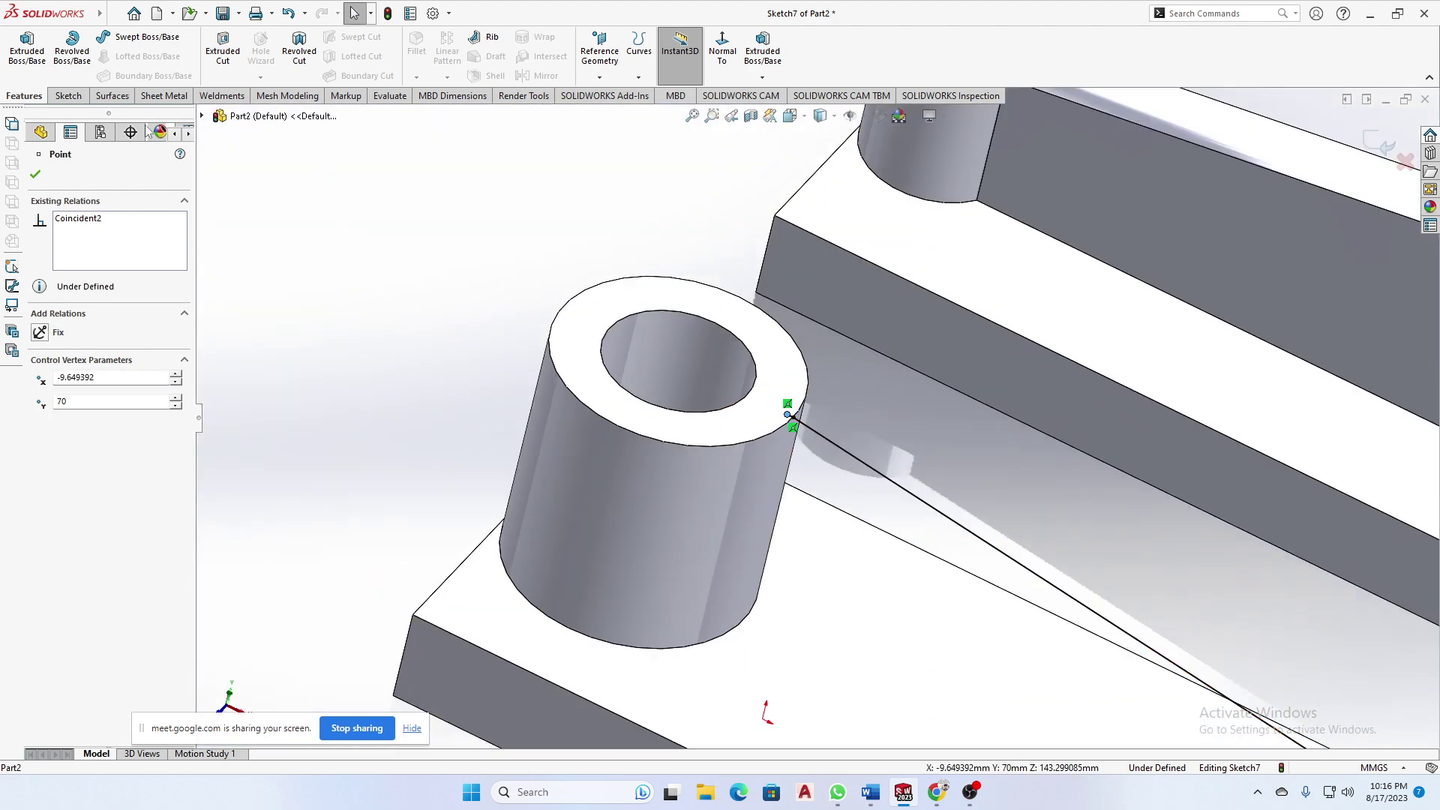
- Try to create a 10 mm rib with flipped material side and 1° draft at the sketch plane, with outward draft turned off
{"action": "left_click", "coordinate": [486, 41]}
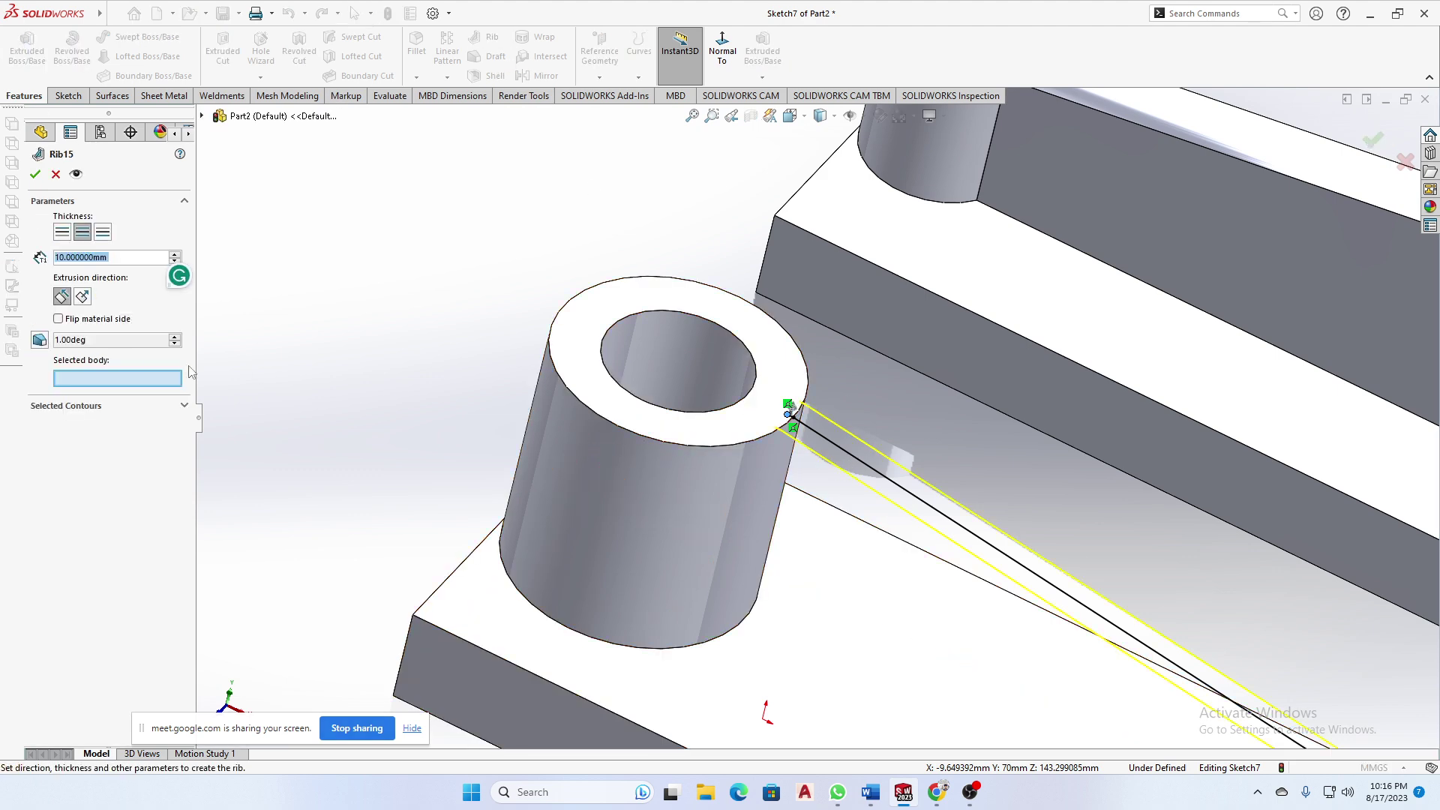
{"action": "left_click", "coordinate": [59, 319]}
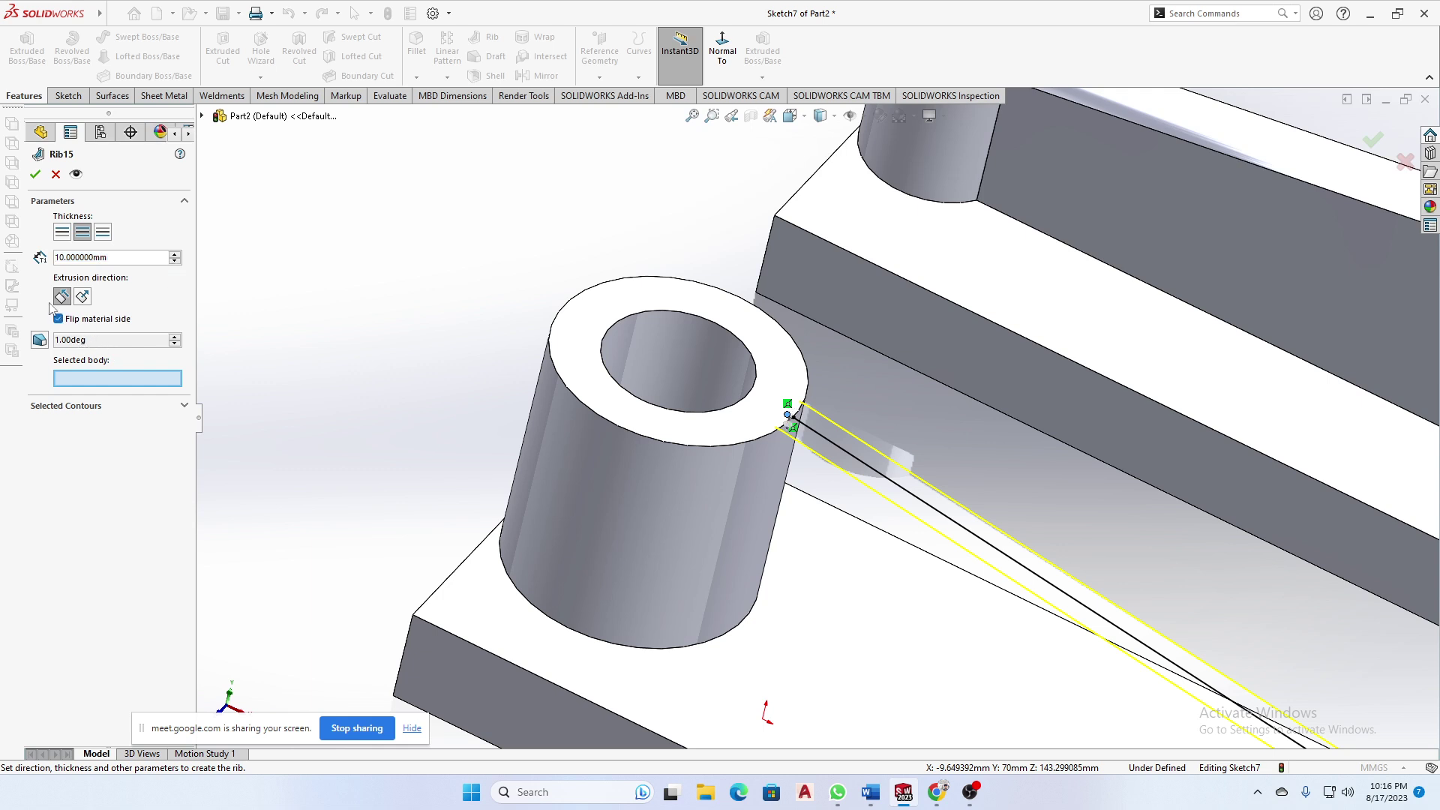
{"action": "left_click", "coordinate": [40, 340]}
{"action": "left_click", "coordinate": [116, 408]}
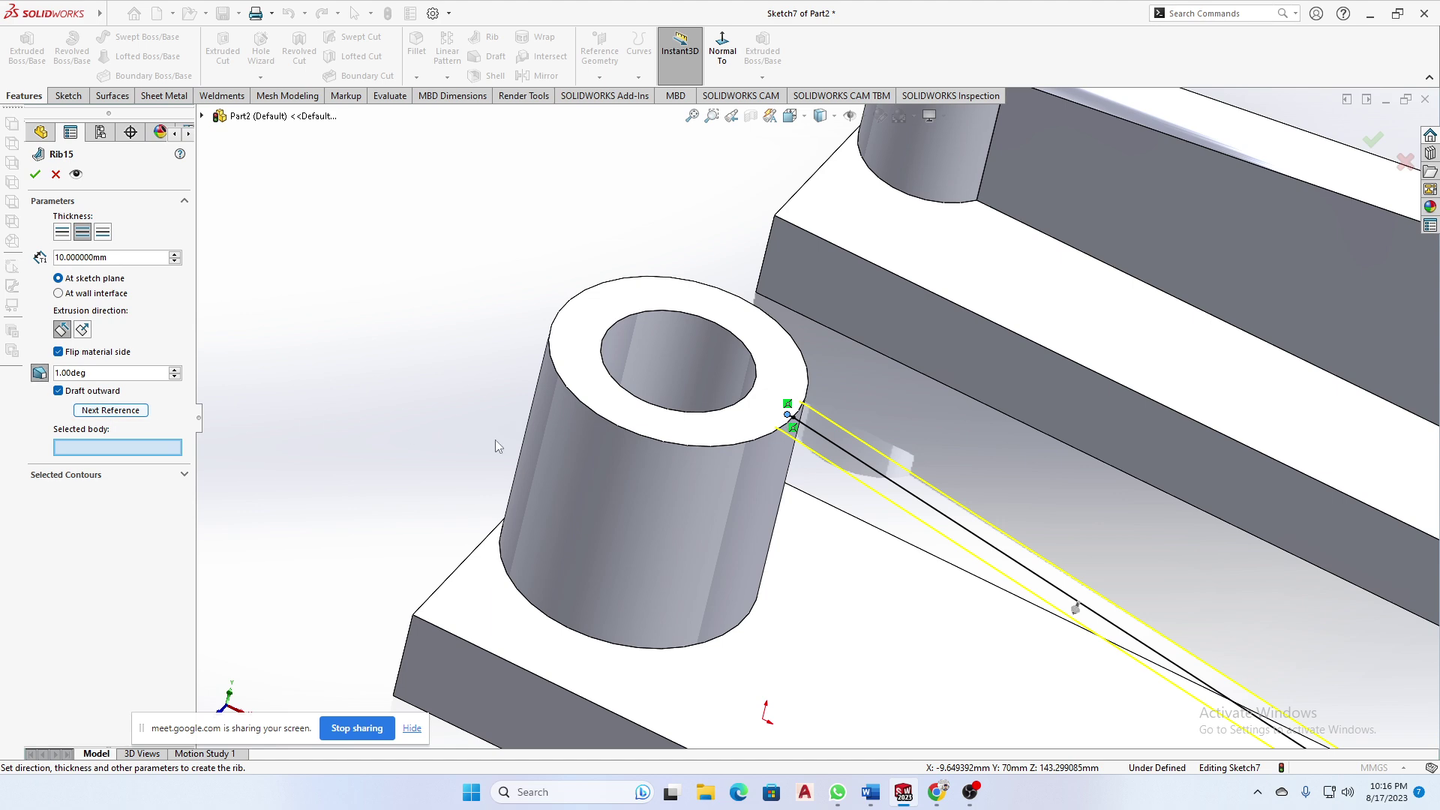
{"action": "scroll", "coordinate": [496, 441], "scroll_direction": "up", "scroll_amount": 4}
{"action": "left_click", "coordinate": [37, 176]}
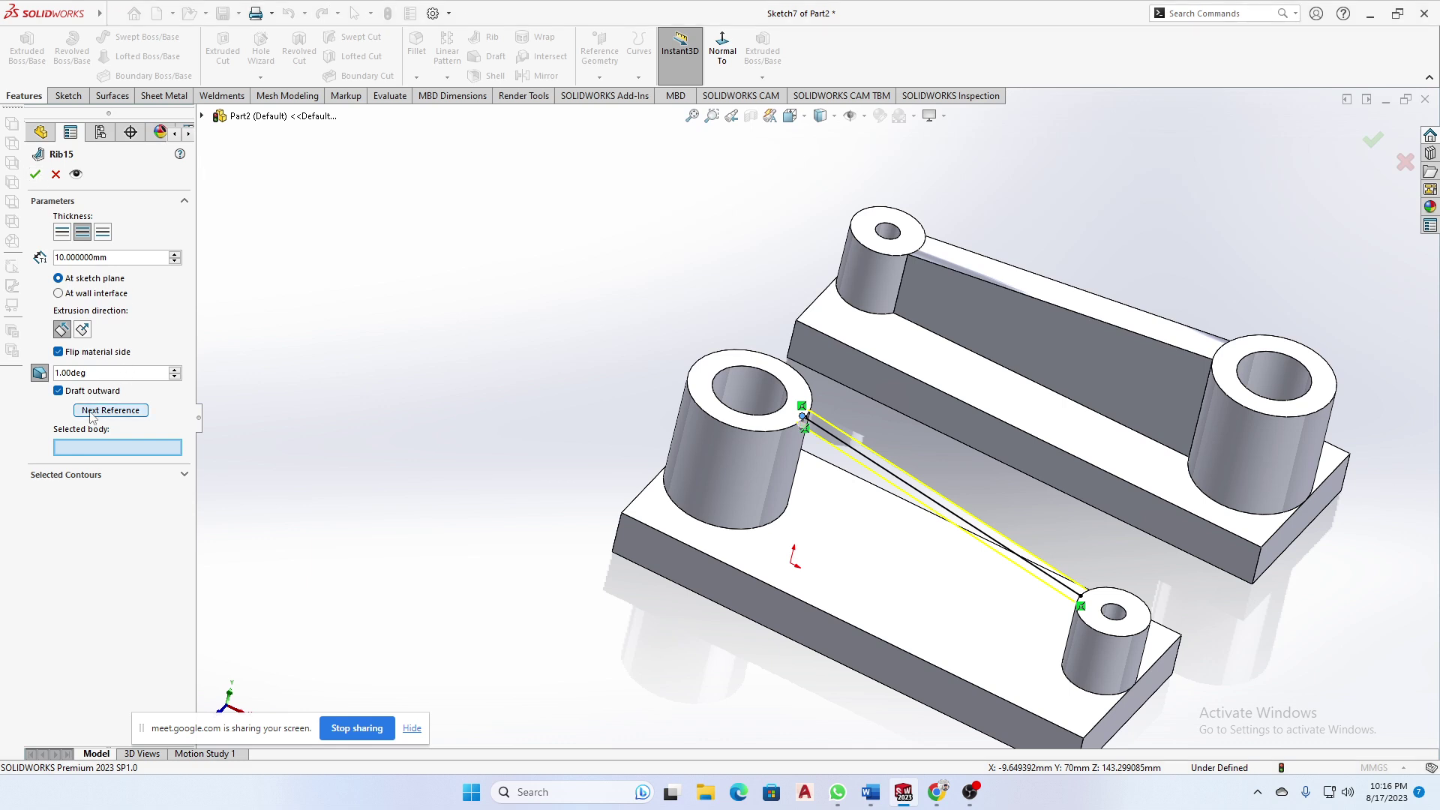
{"action": "left_click", "coordinate": [35, 174]}
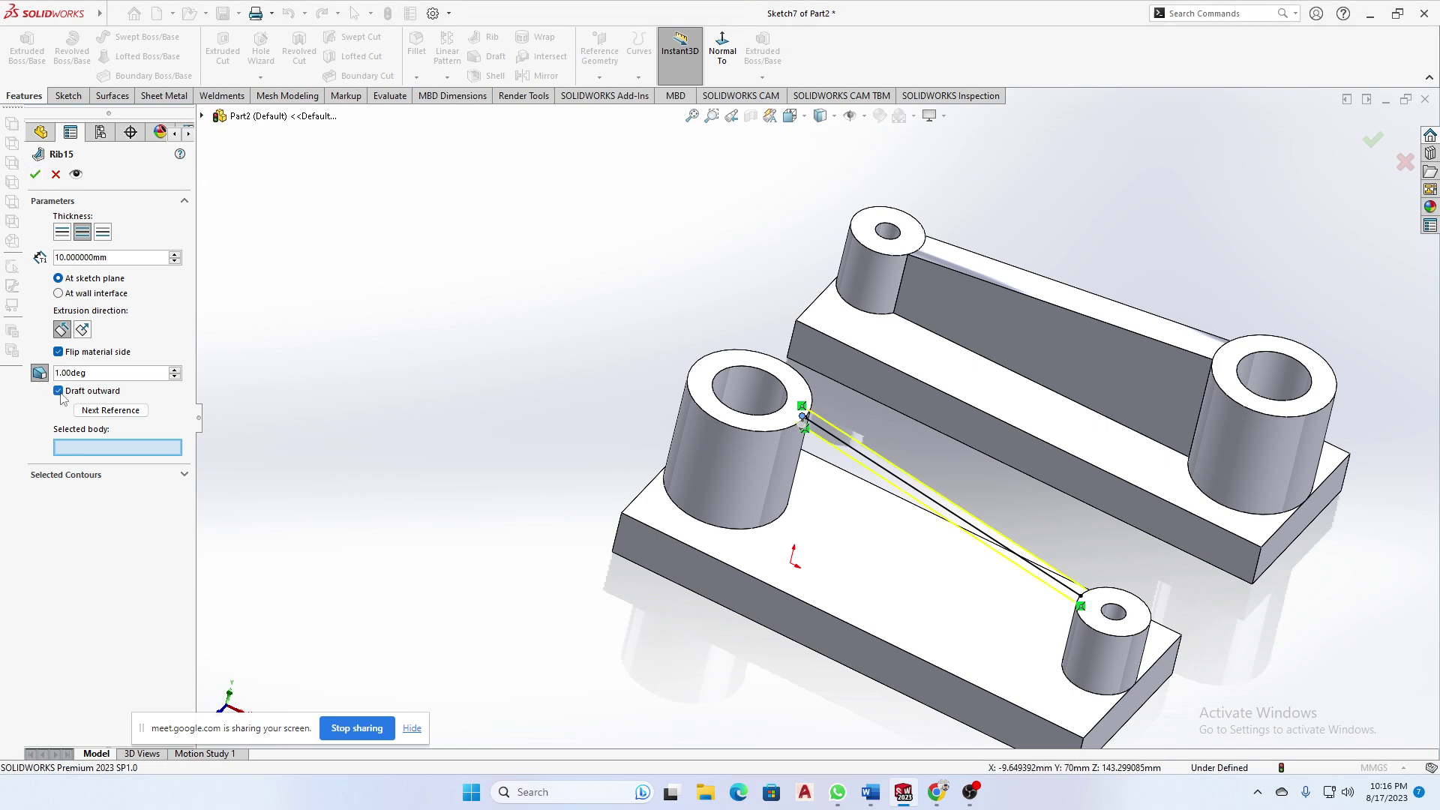
{"action": "left_click", "coordinate": [34, 176]}
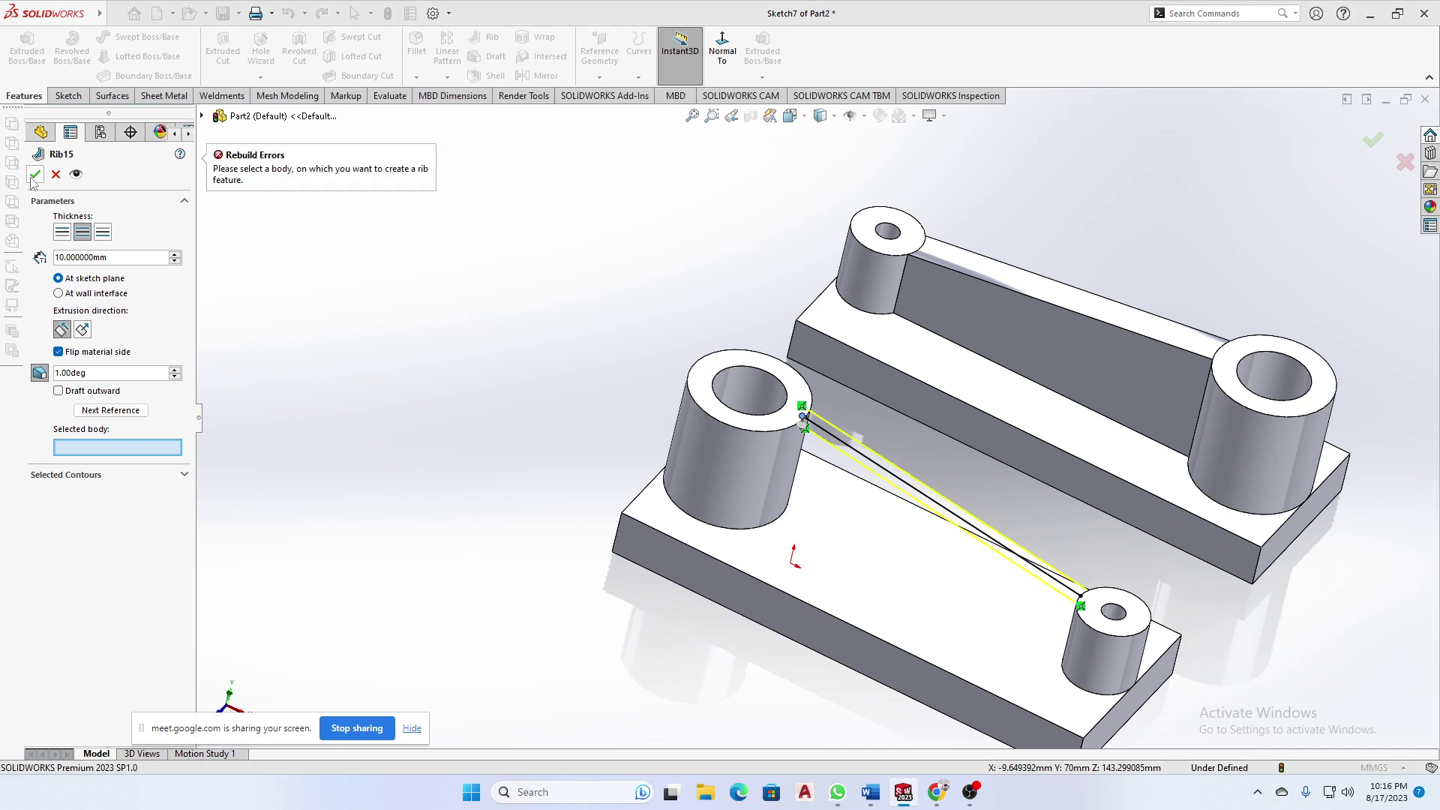
- Try to create the 10 mm rib with unflipped material side, the next draft reference and the second bracket as the selected body
{"action": "left_click", "coordinate": [64, 356]}
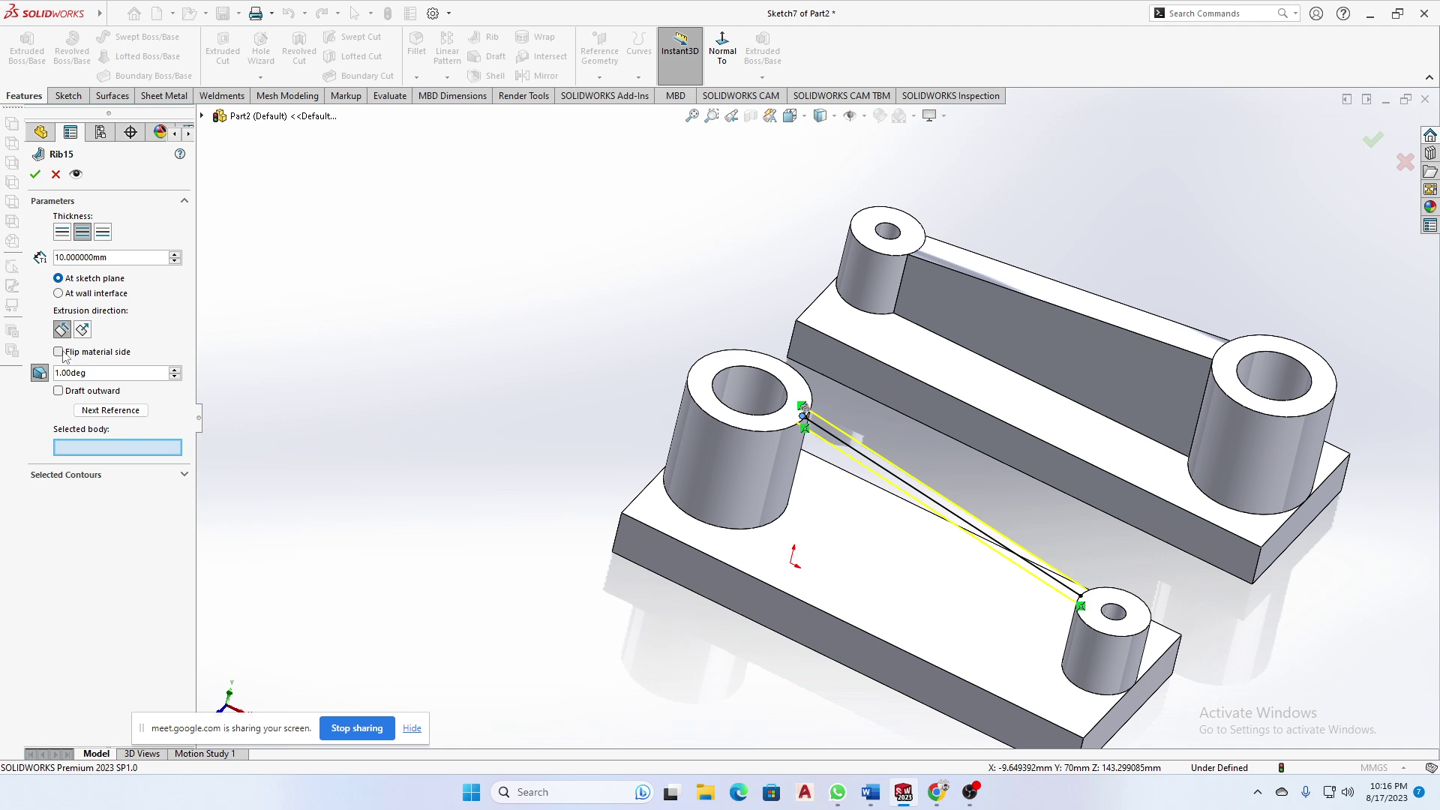
{"action": "scroll", "coordinate": [851, 529], "scroll_direction": "down", "scroll_amount": 5}
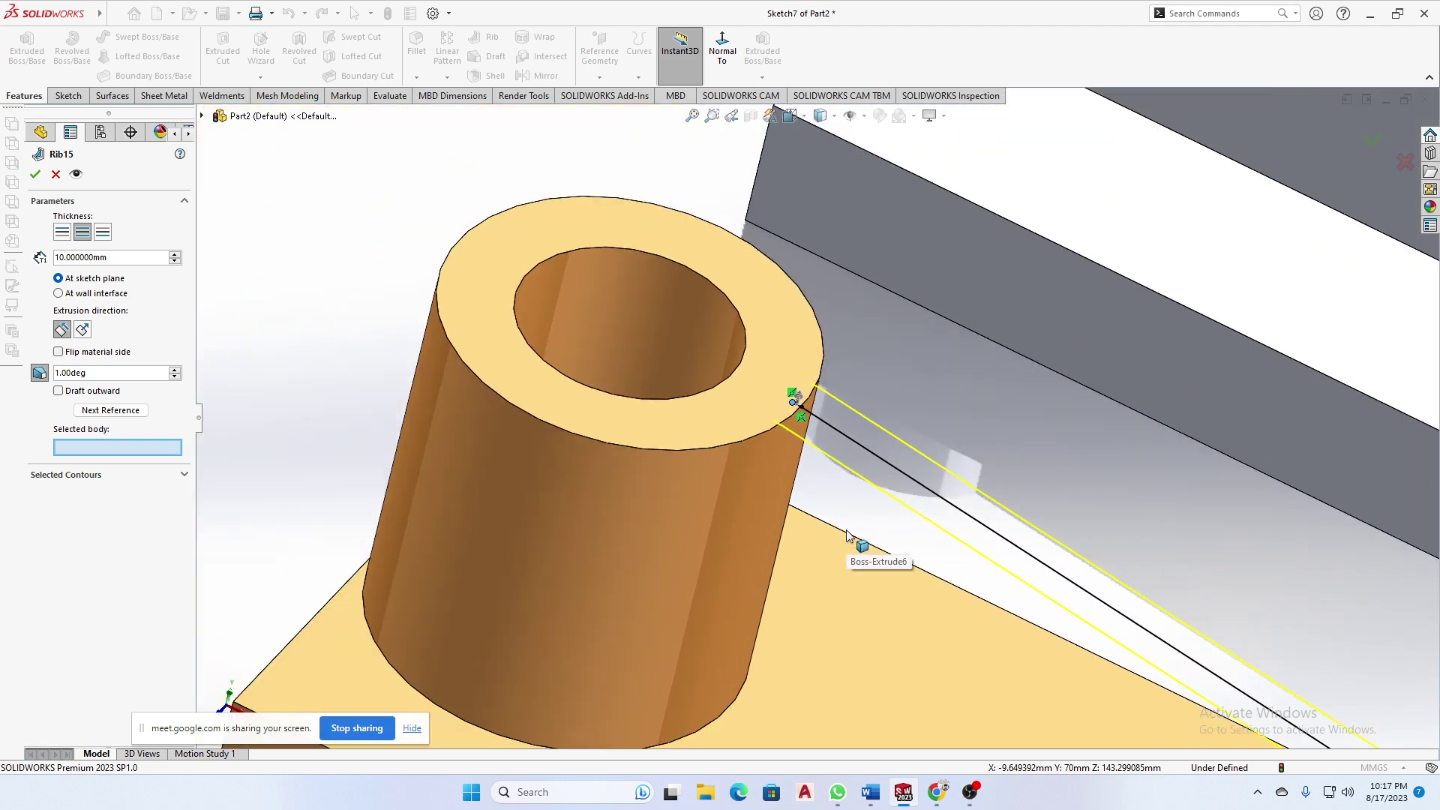
{"action": "left_click", "coordinate": [111, 411]}
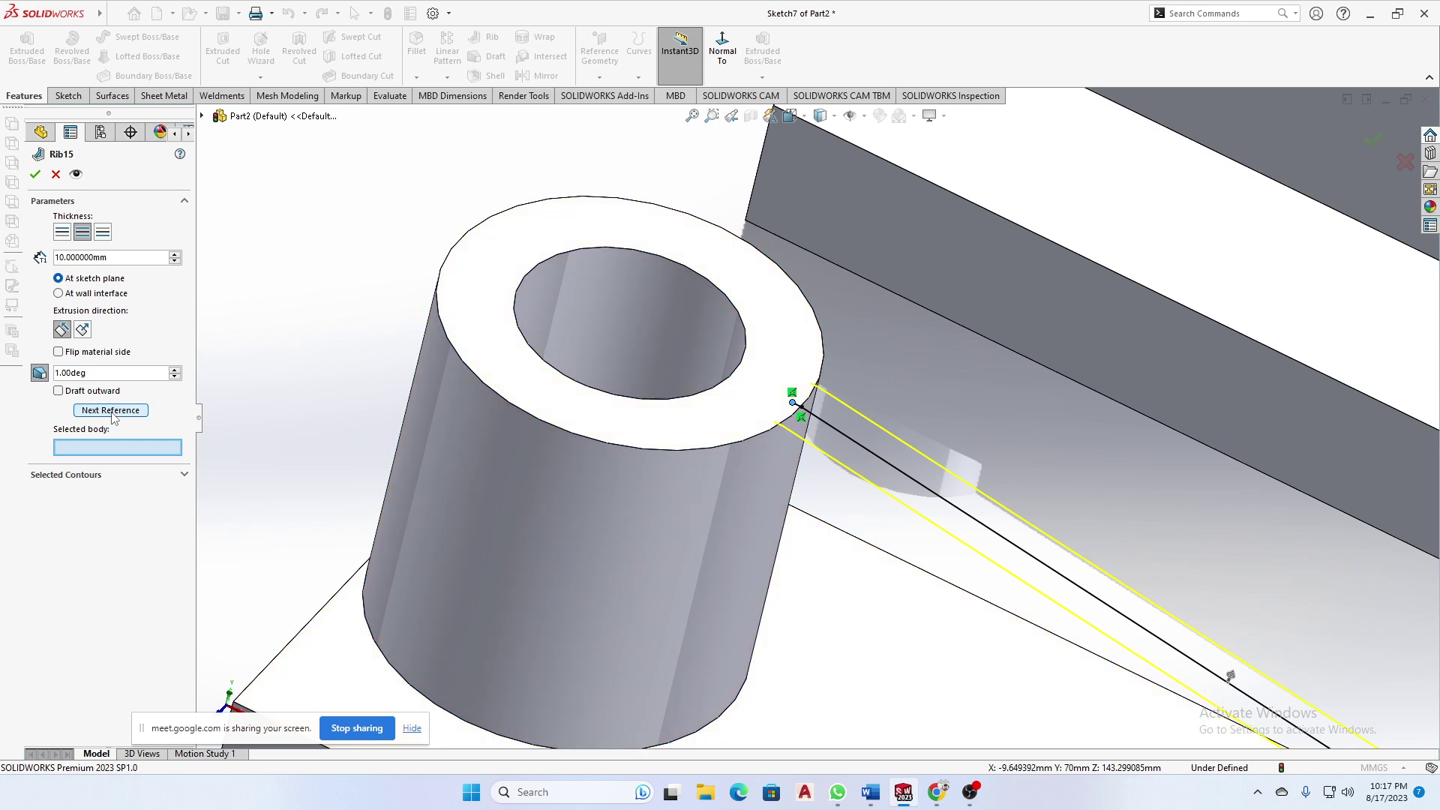
{"action": "scroll", "coordinate": [752, 488], "scroll_direction": "up", "scroll_amount": 3}
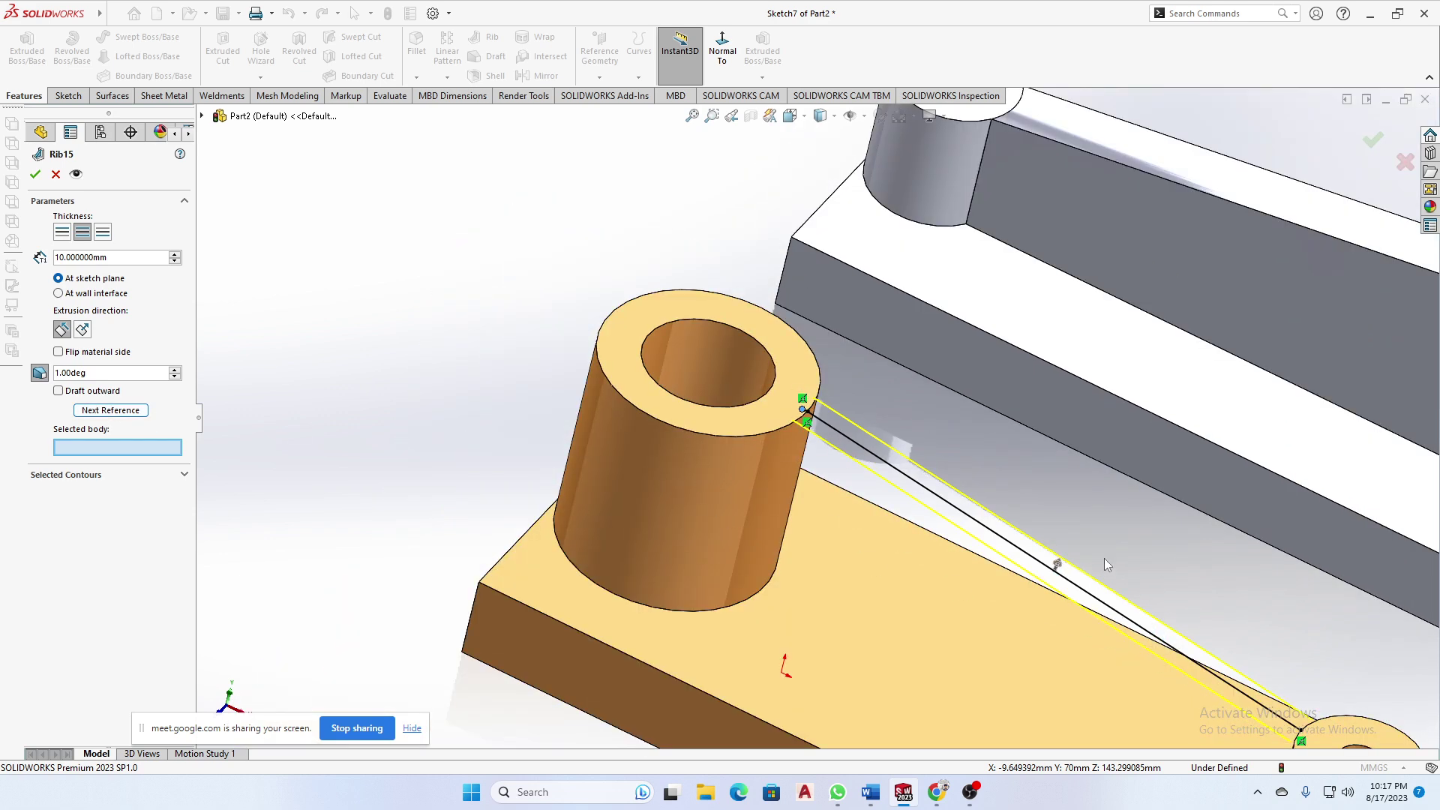
{"action": "middle_click_drag", "start_coordinate": [1104, 558], "coordinate": [1203, 518]}
{"action": "scroll", "coordinate": [1209, 516], "scroll_direction": "up", "scroll_amount": 4}
{"action": "middle_click_drag", "start_coordinate": [1257, 465], "coordinate": [1074, 418]}
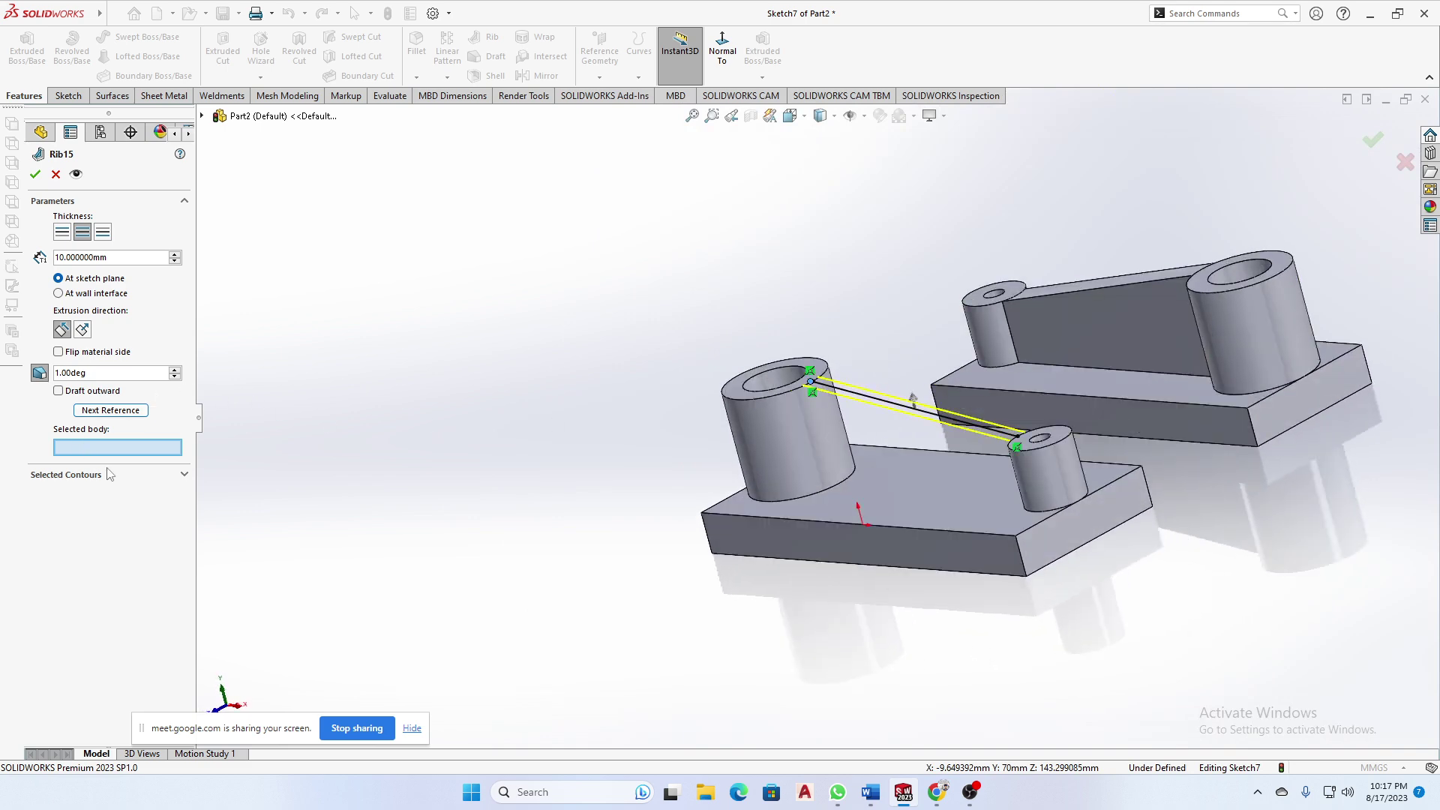
{"action": "left_click", "coordinate": [901, 506]}
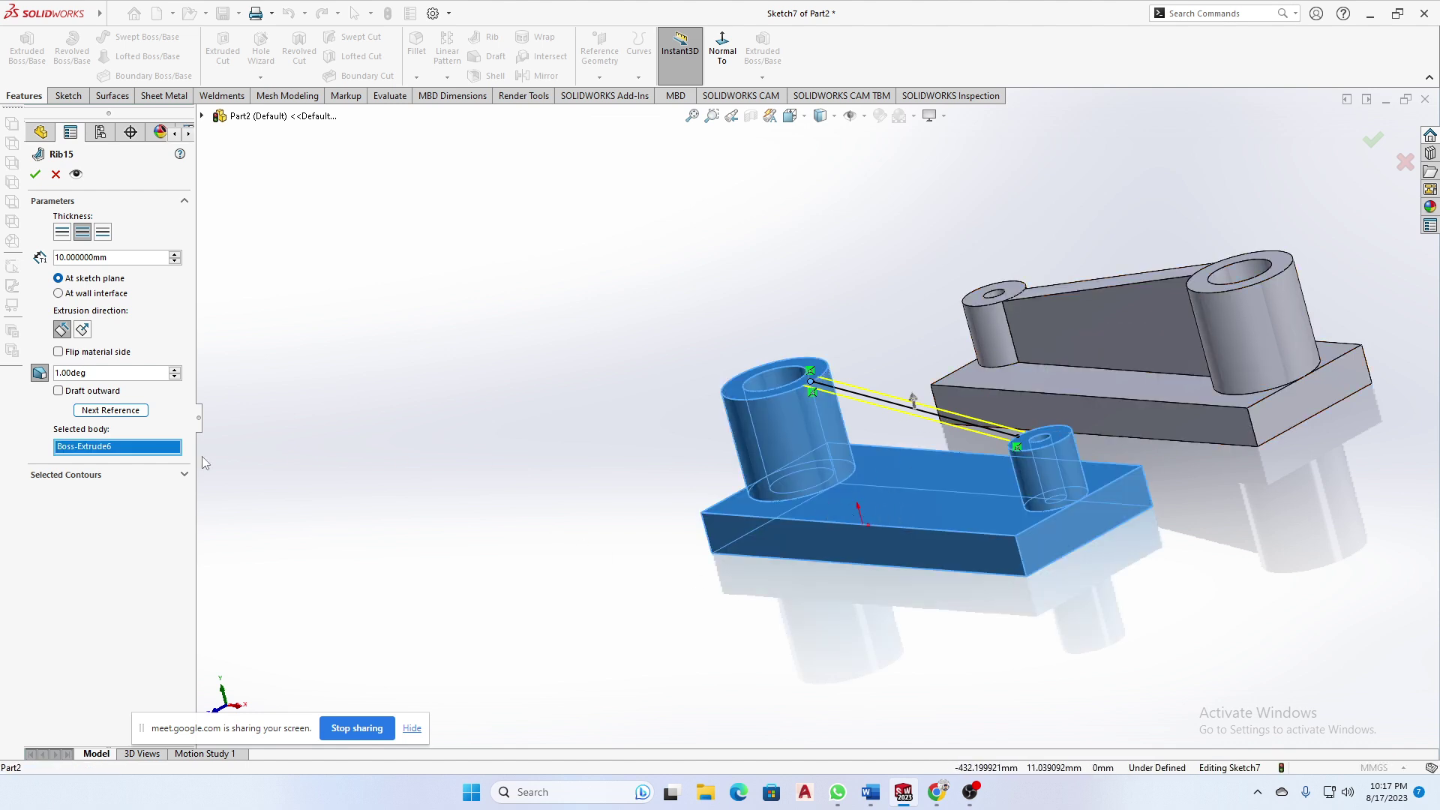
{"action": "left_click", "coordinate": [38, 174]}
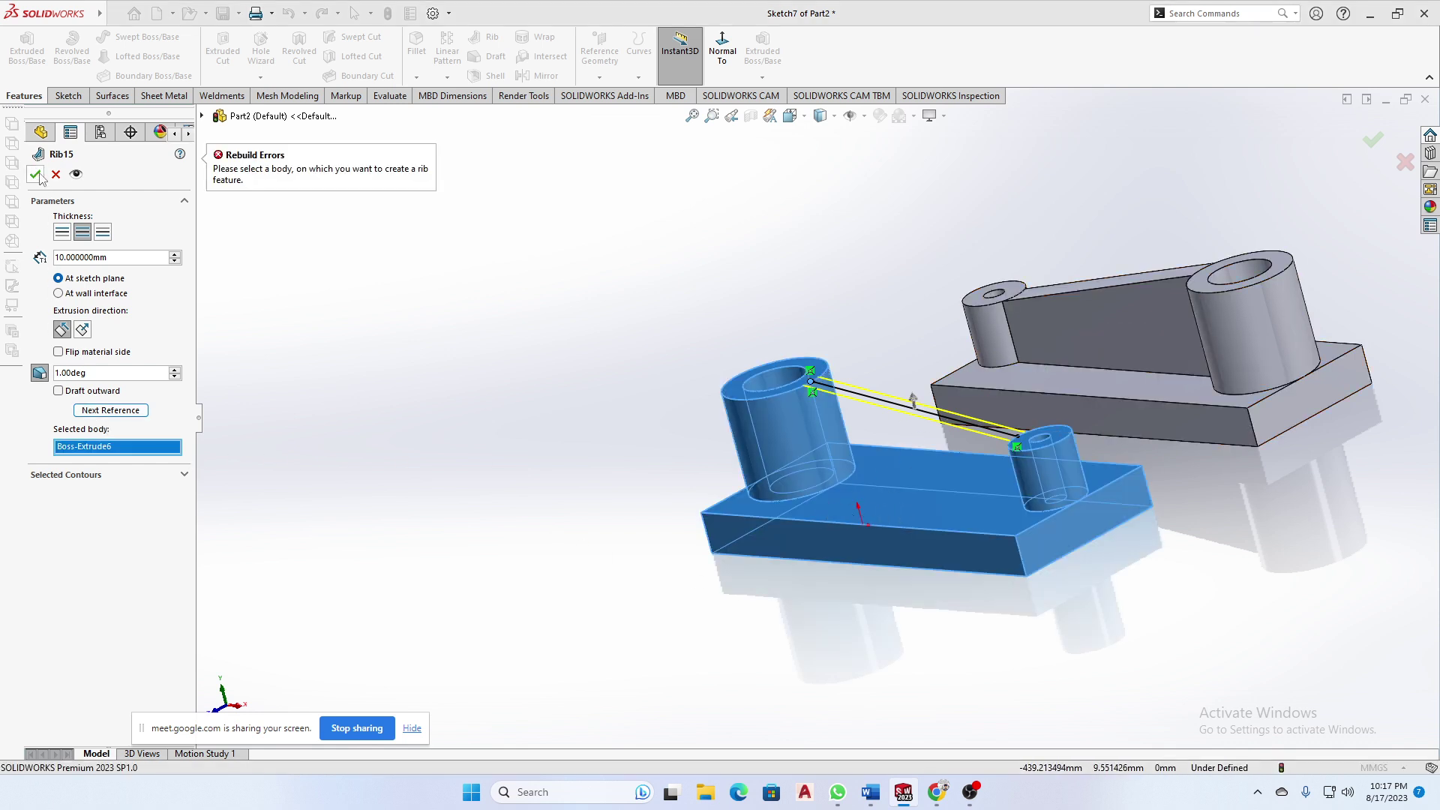
- Try to create the rib on the second bracket with flipped material side, open its contour selection, and cancel the feature
{"action": "left_click", "coordinate": [58, 352]}
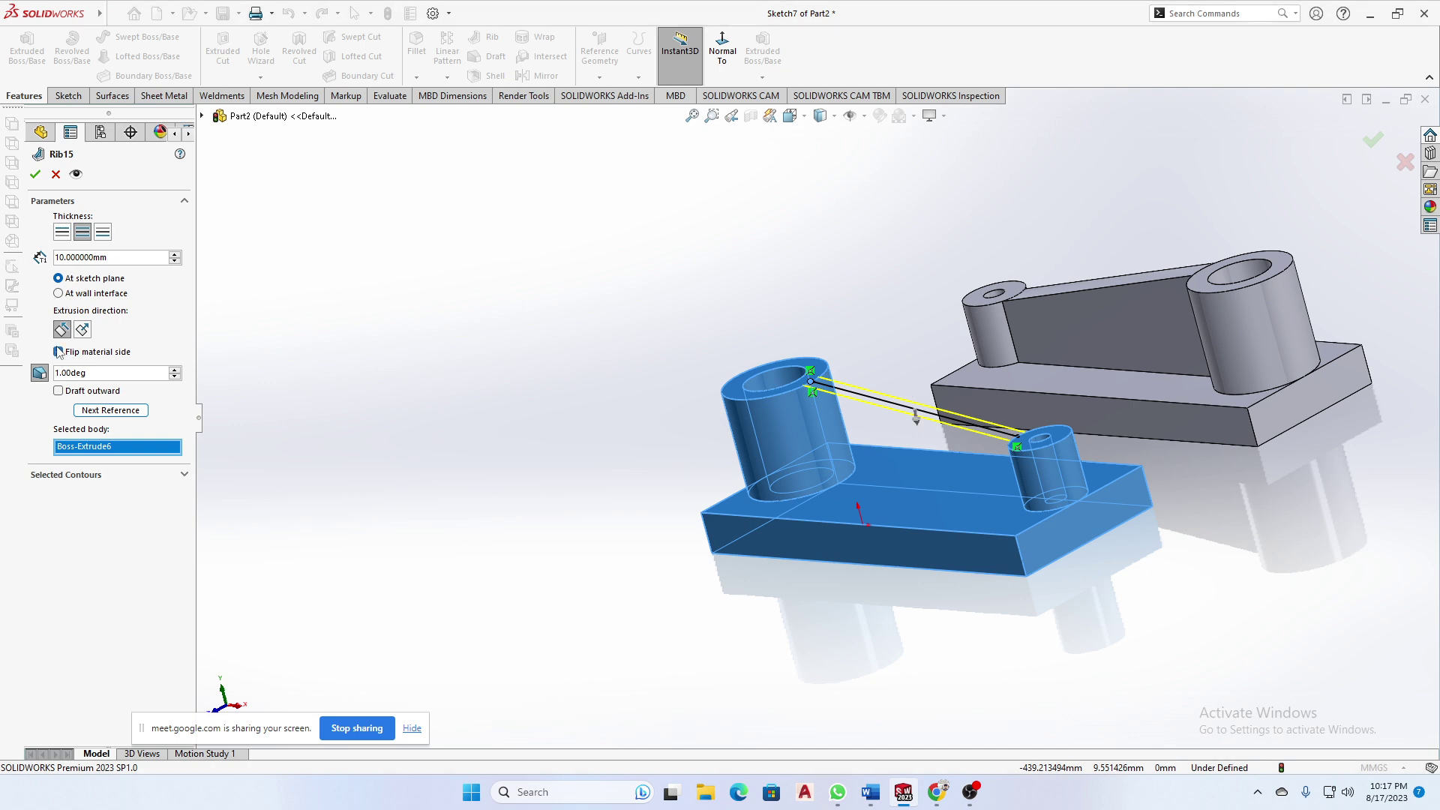
{"action": "left_click", "coordinate": [36, 178]}
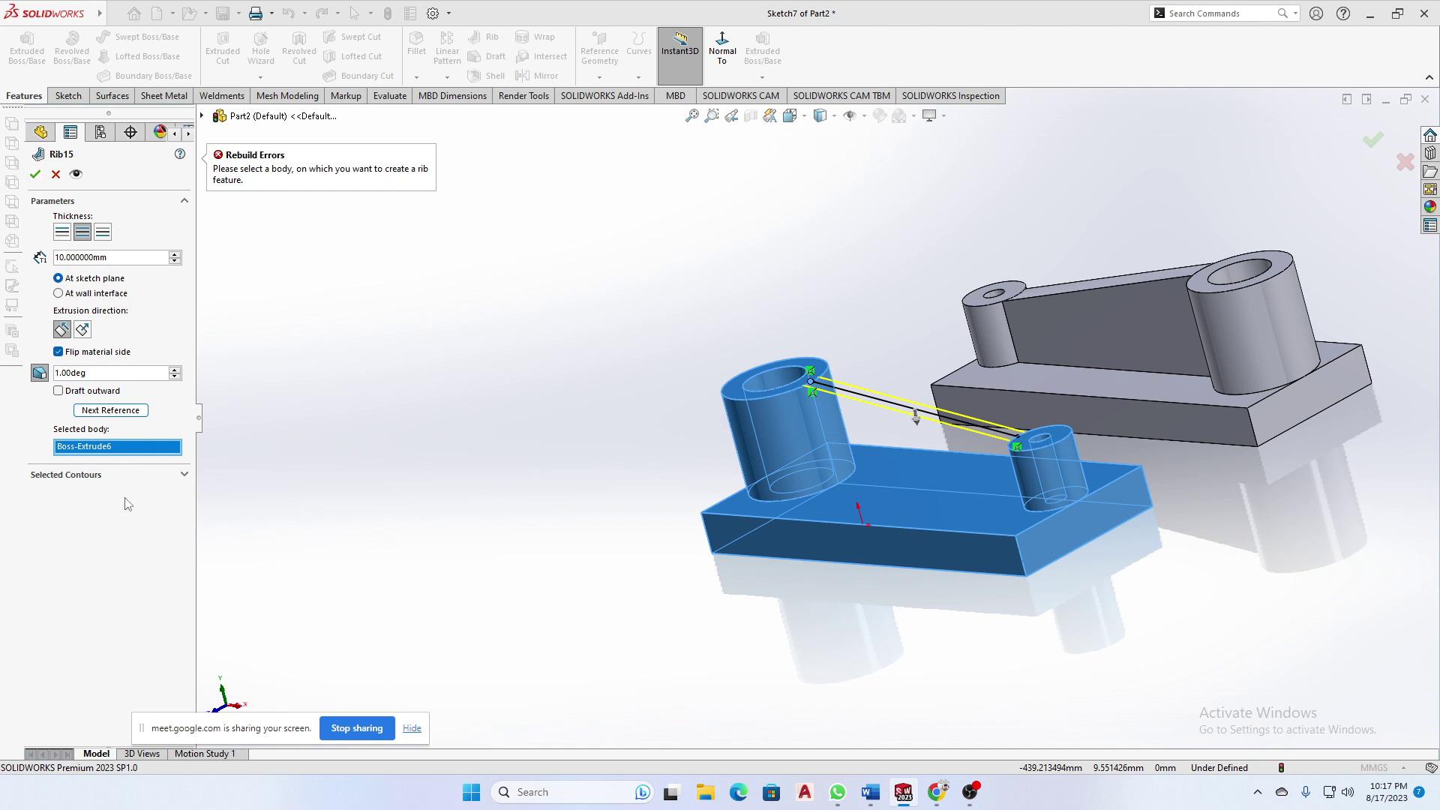
{"action": "left_click", "coordinate": [127, 475]}
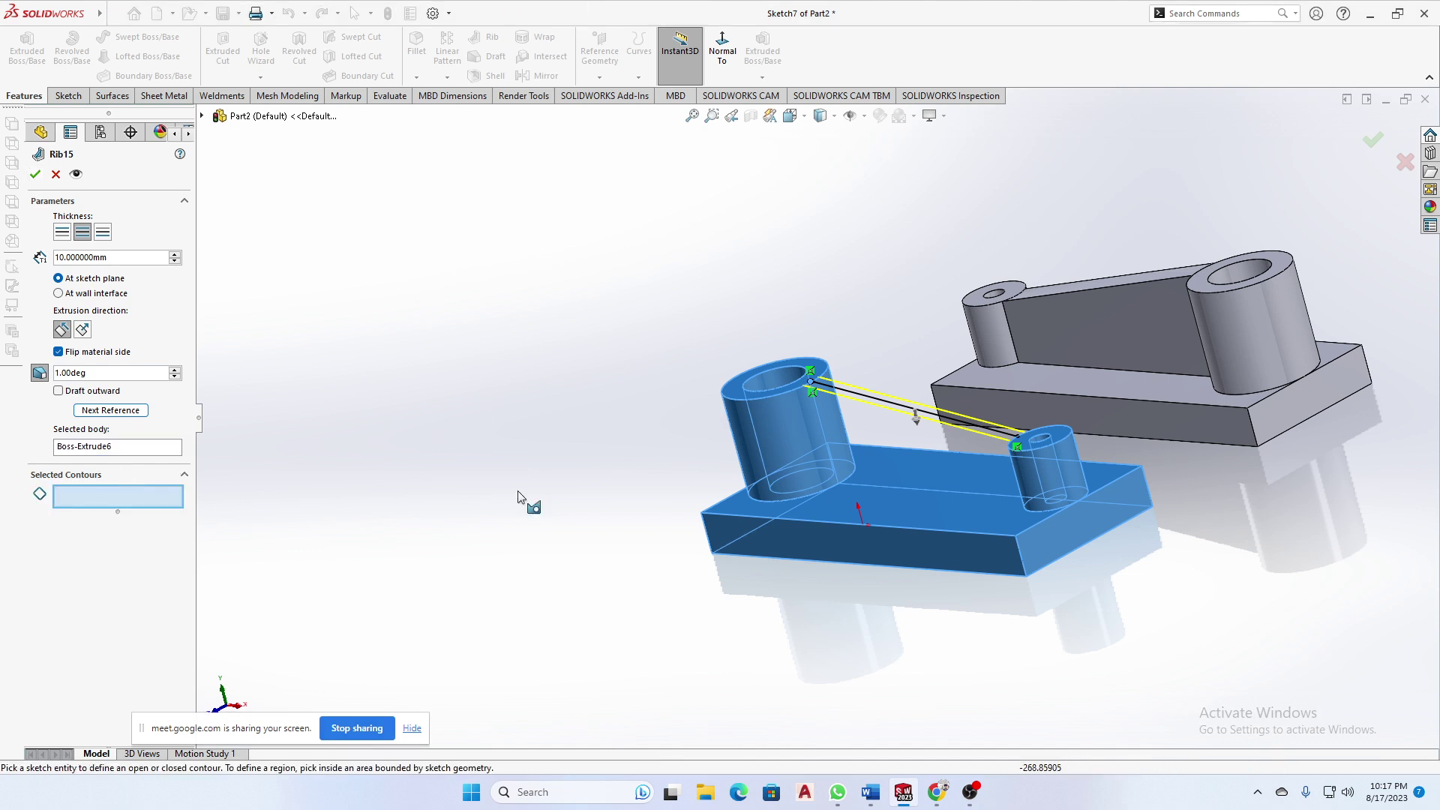
{"action": "left_click", "coordinate": [56, 174]}
- Exit the rib sketch and suppress the second bracket's small boss
{"action": "middle_click_drag", "start_coordinate": [1184, 562], "coordinate": [1188, 609]}
{"action": "scroll", "coordinate": [943, 489], "scroll_direction": "up", "scroll_amount": 3}
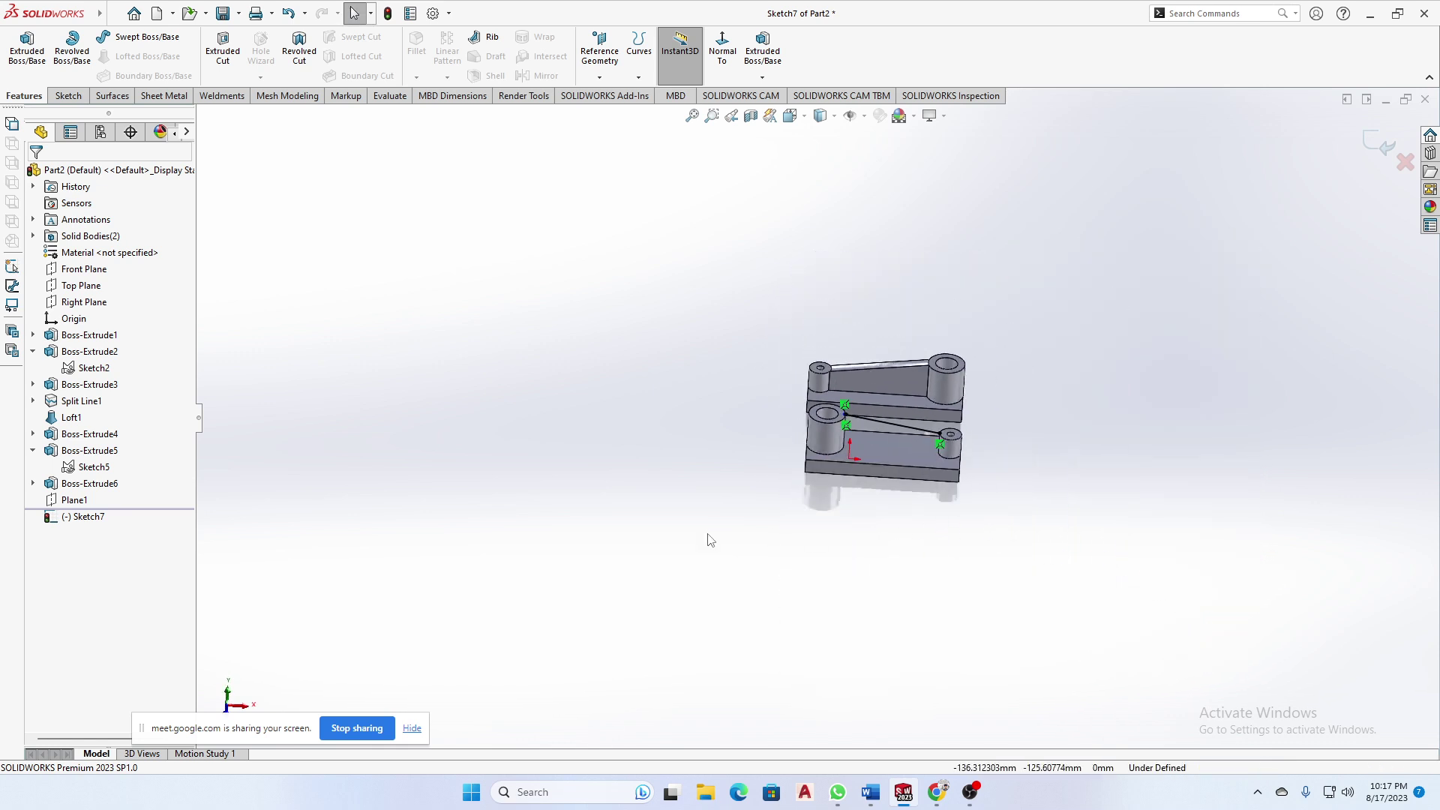
{"action": "left_click", "coordinate": [1377, 144]}
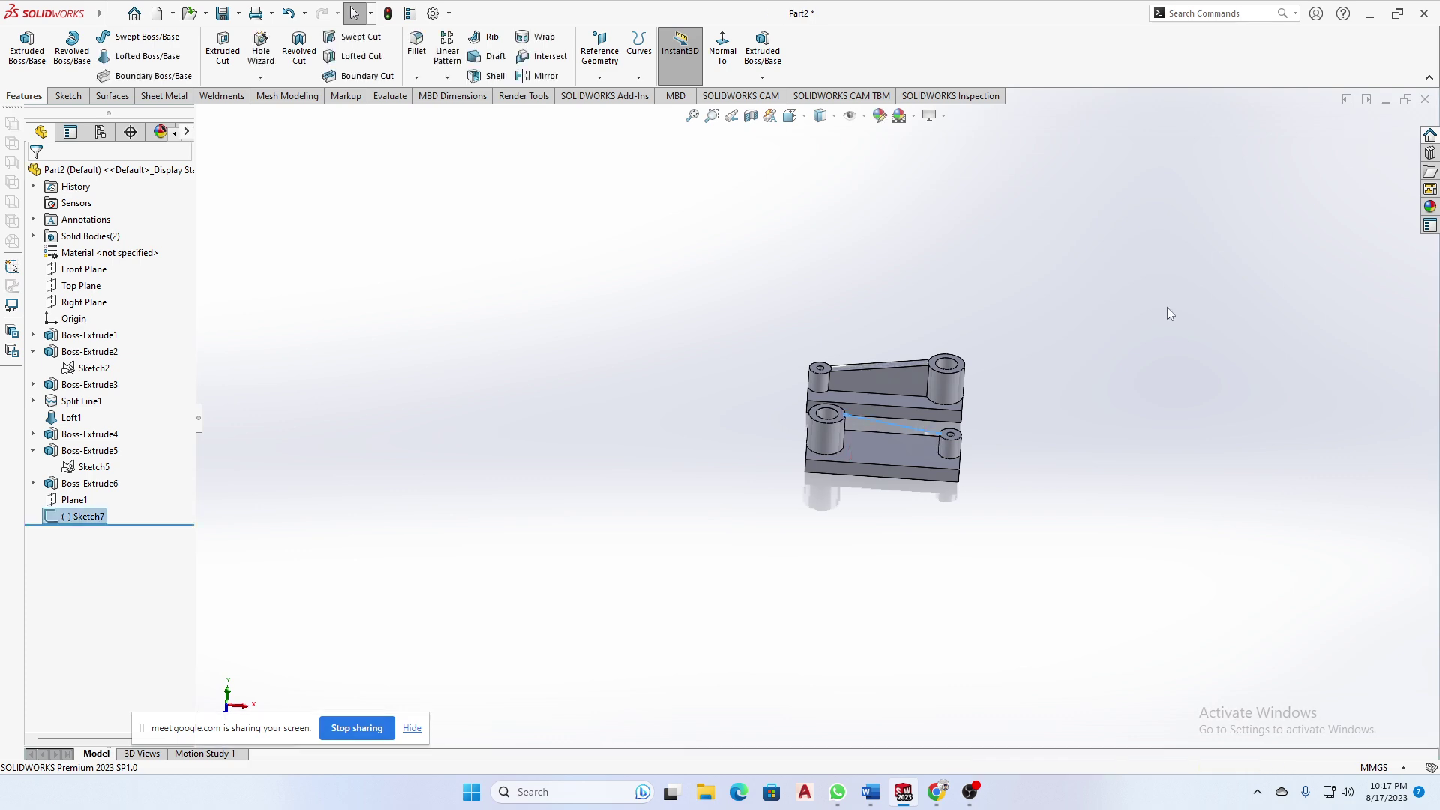
{"action": "scroll", "coordinate": [945, 450], "scroll_direction": "down", "scroll_amount": 10}
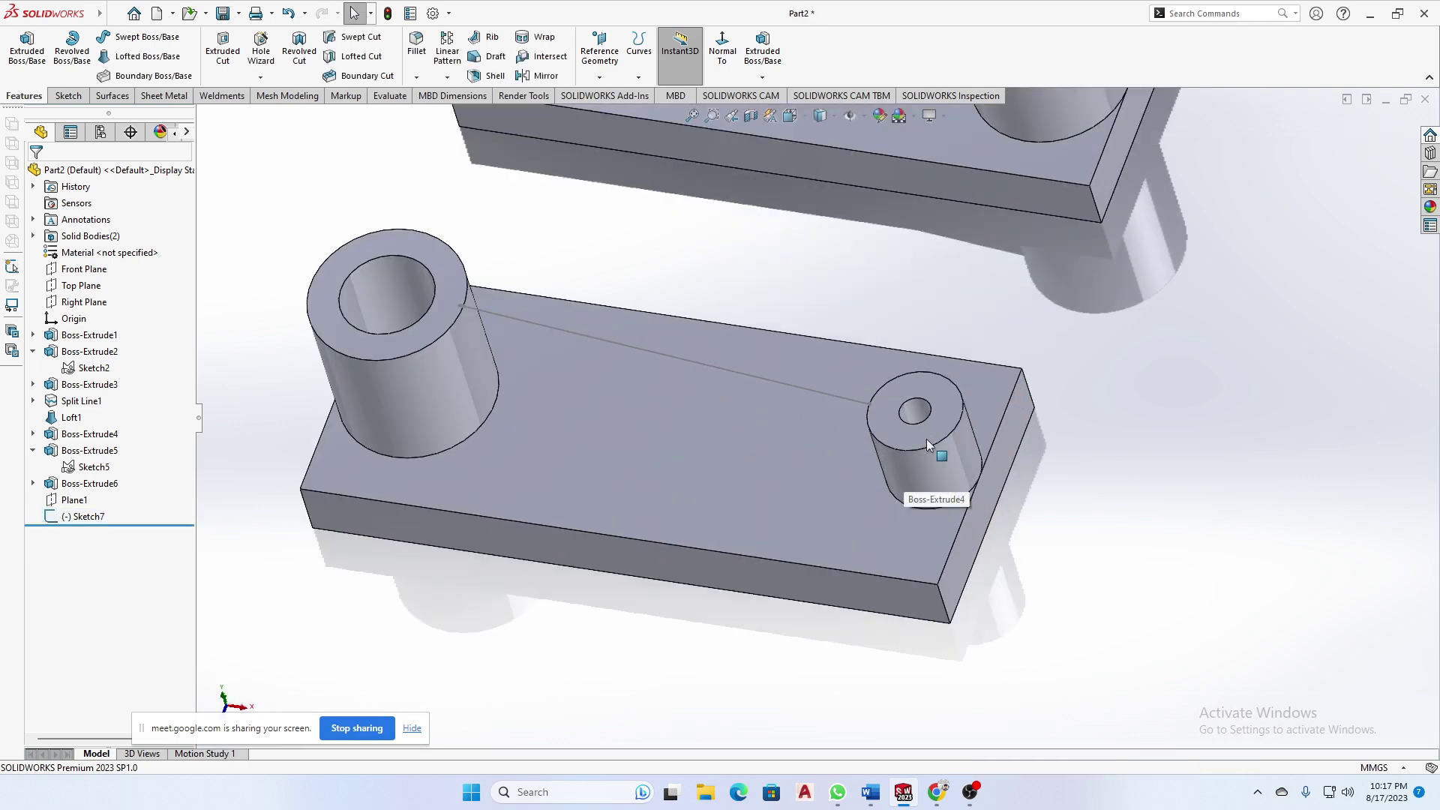
{"action": "left_click", "coordinate": [904, 434]}
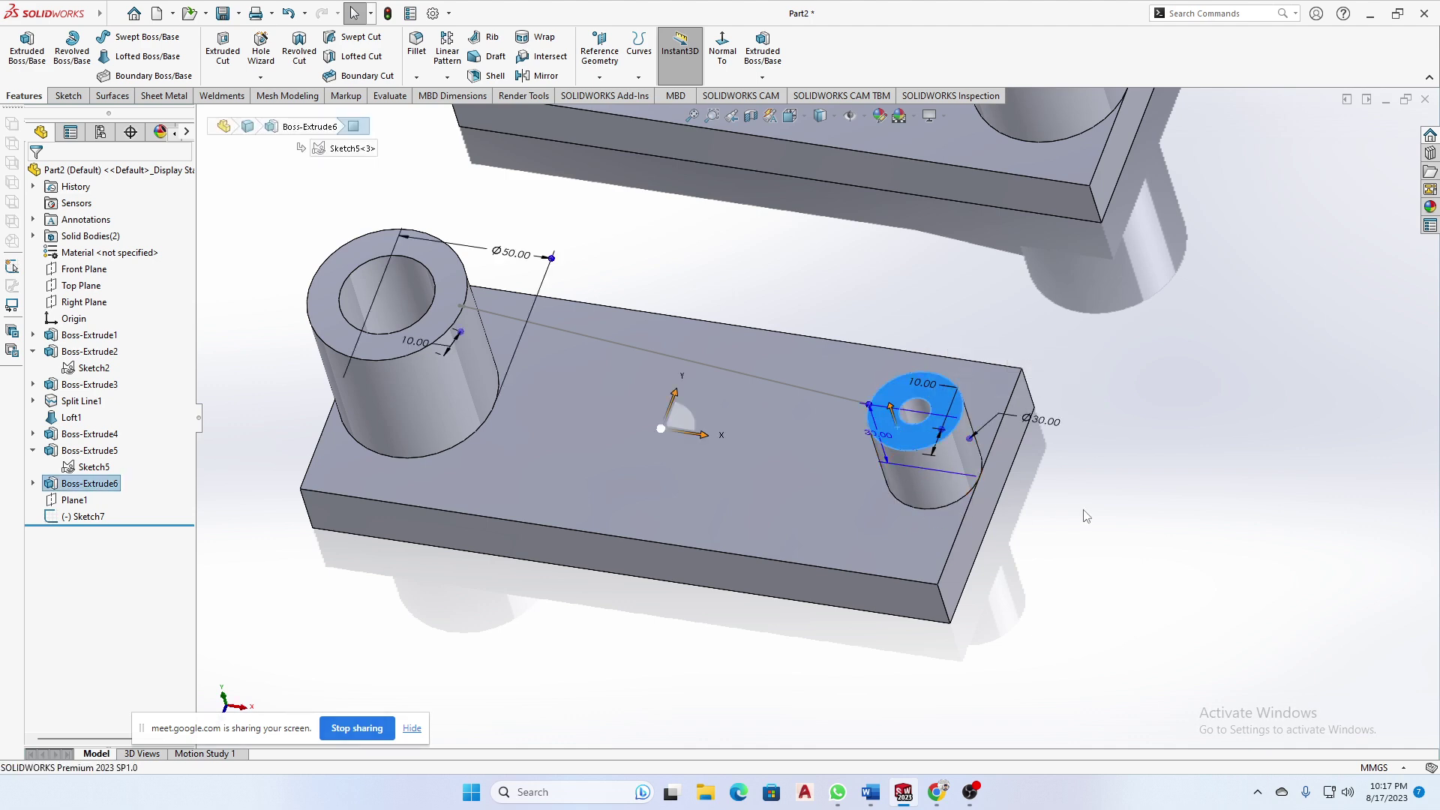
{"action": "middle_click_drag", "start_coordinate": [1085, 511], "coordinate": [1136, 466]}
{"action": "scroll", "coordinate": [1136, 467], "scroll_direction": "up", "scroll_amount": 1}
{"action": "left_click", "coordinate": [1136, 466]}
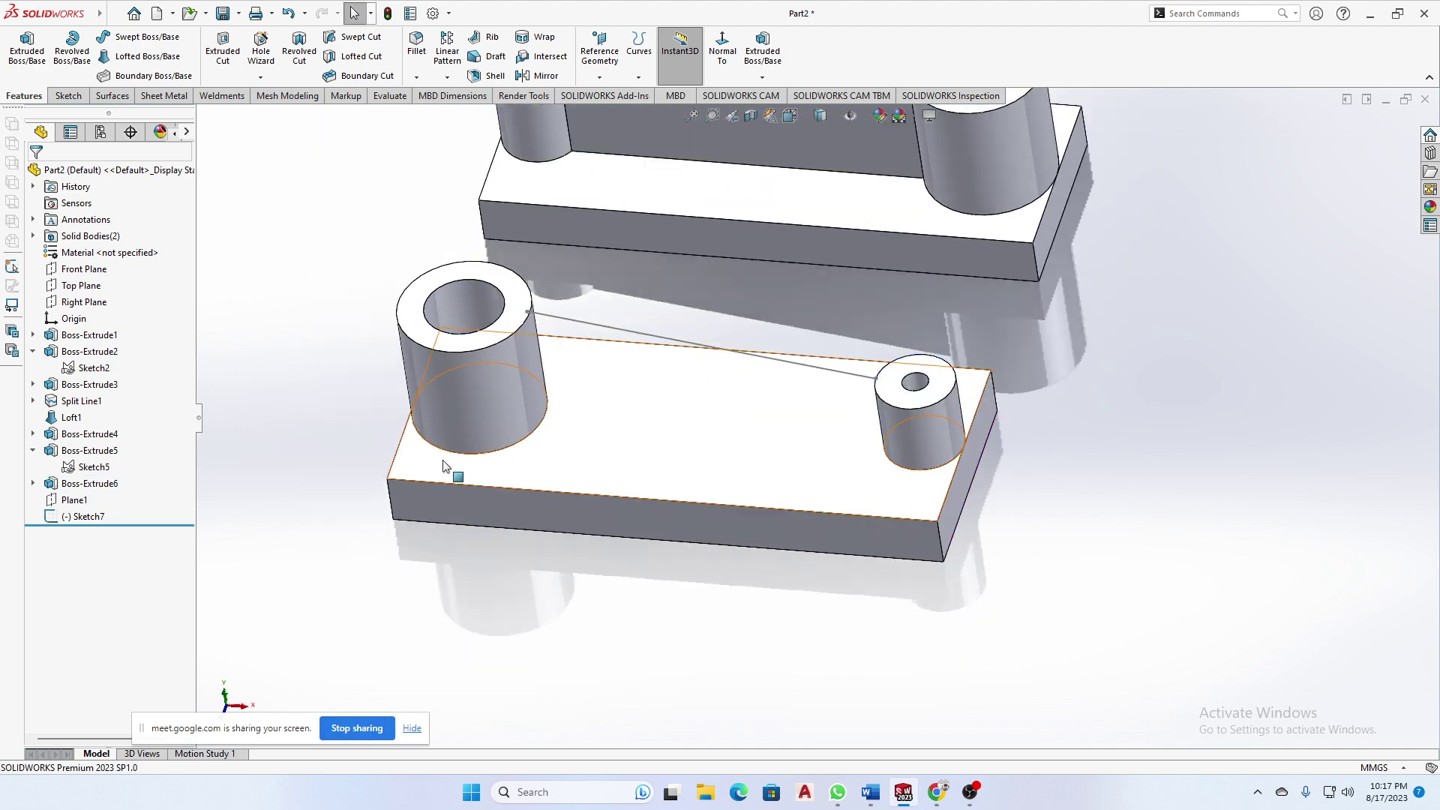
{"action": "left_click", "coordinate": [953, 412]}
{"action": "left_click", "coordinate": [75, 489]}
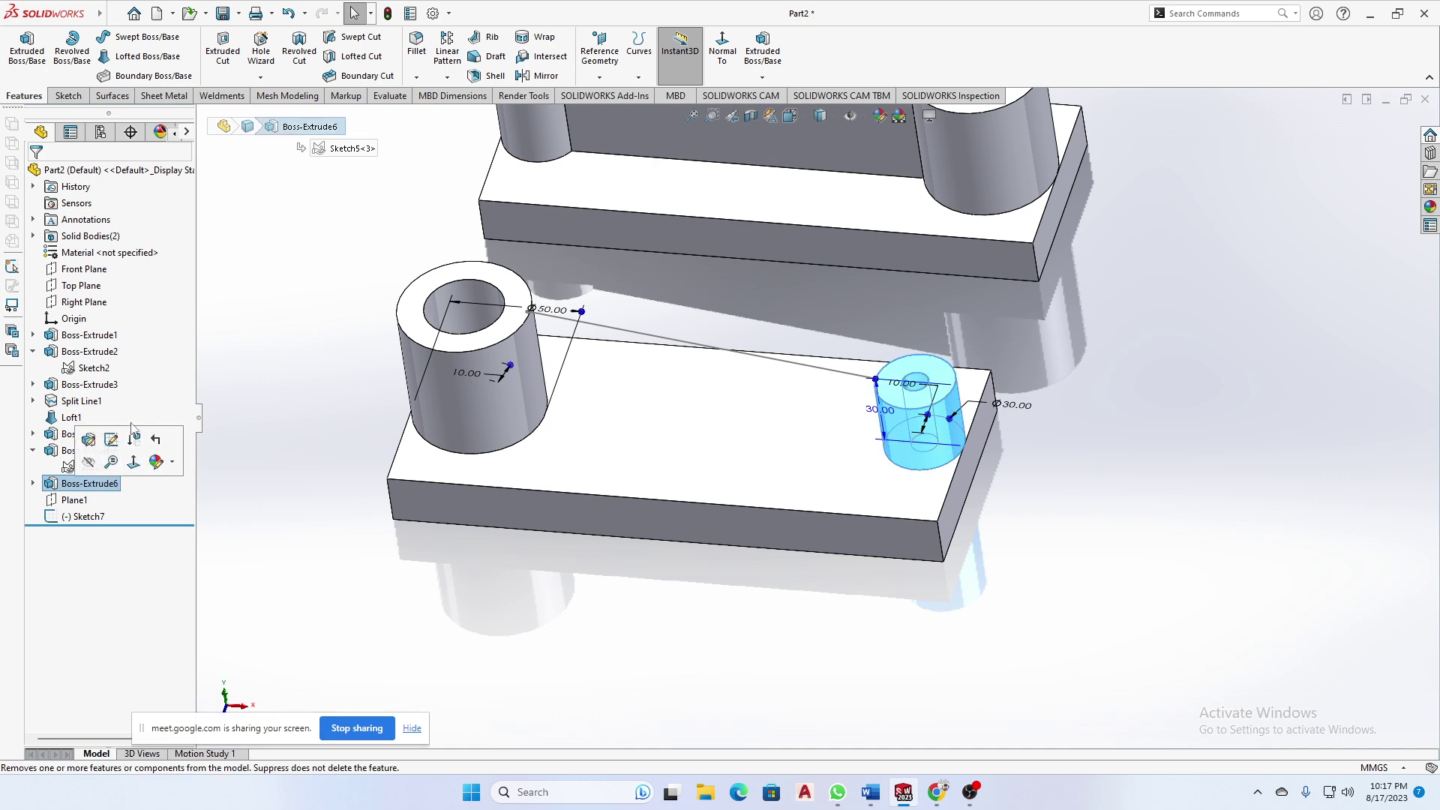
{"action": "left_click", "coordinate": [137, 445]}
- Sketch on Plane1 a horizontal line about 5.9 mm long at the large boss's top edge and a sloping line to the base plate's far upper edge
{"action": "middle_click_drag", "start_coordinate": [675, 450], "coordinate": [421, 324]}
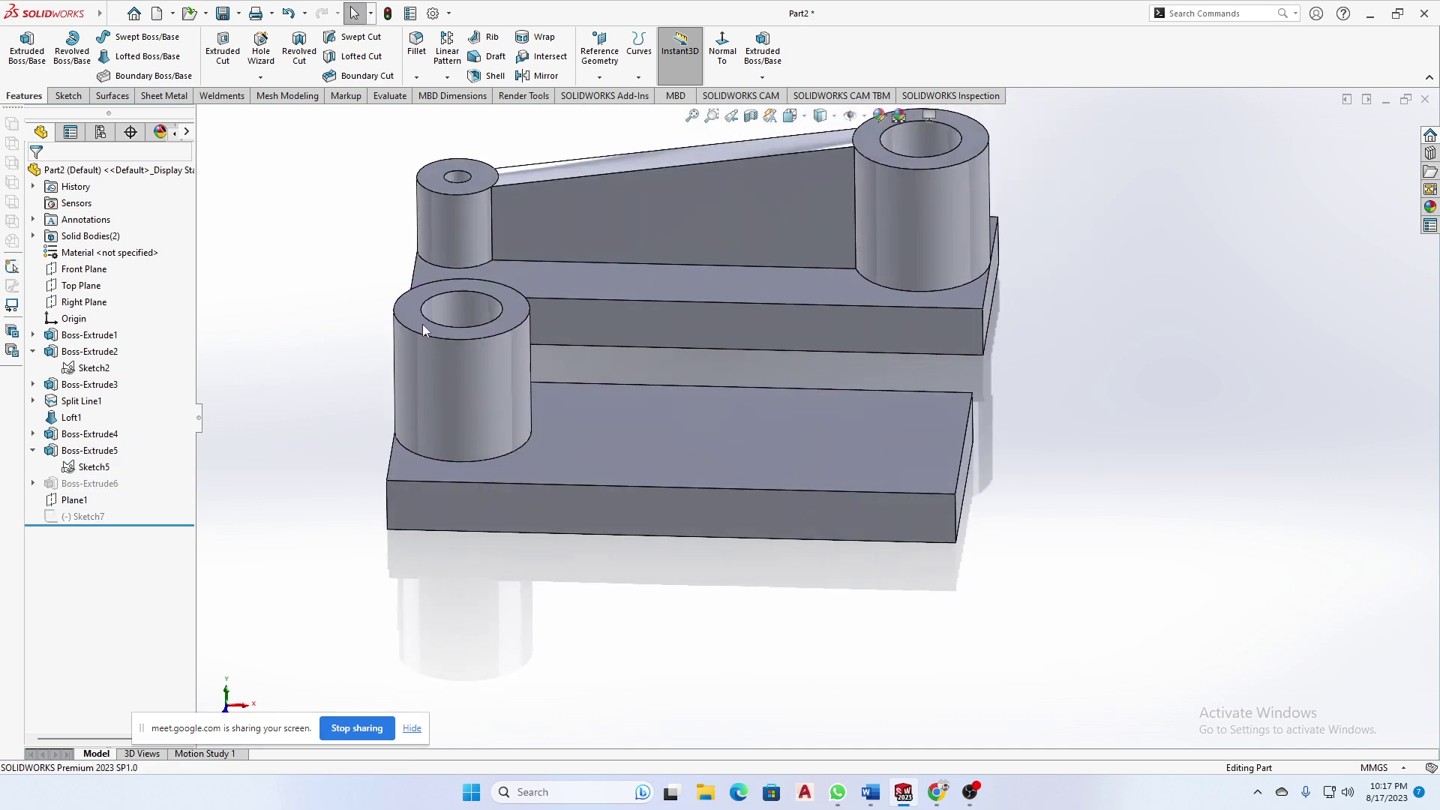
{"action": "scroll", "coordinate": [533, 303], "scroll_direction": "down", "scroll_amount": 5}
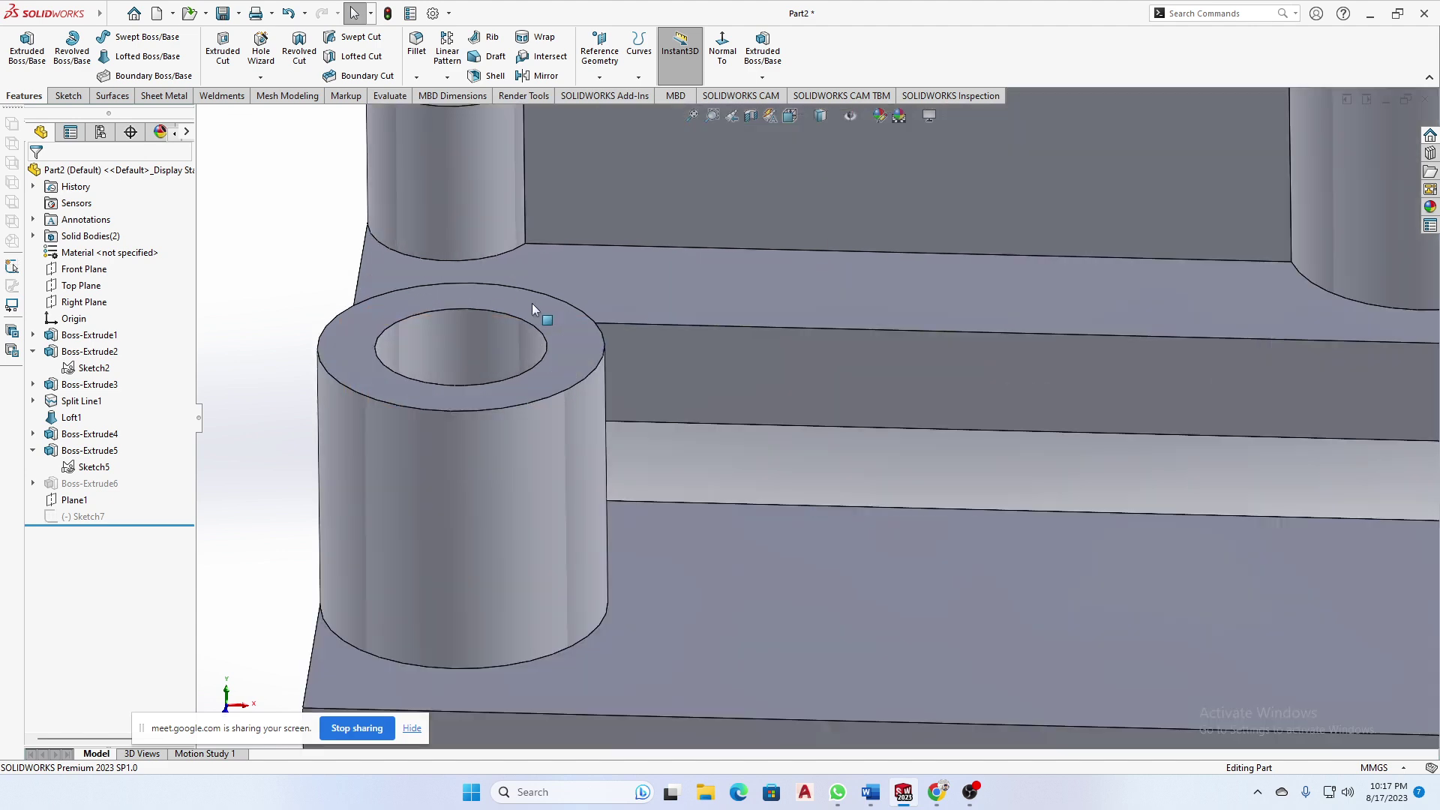
{"action": "left_click", "coordinate": [585, 350]}
{"action": "scroll", "coordinate": [725, 474], "scroll_direction": "up", "scroll_amount": 5}
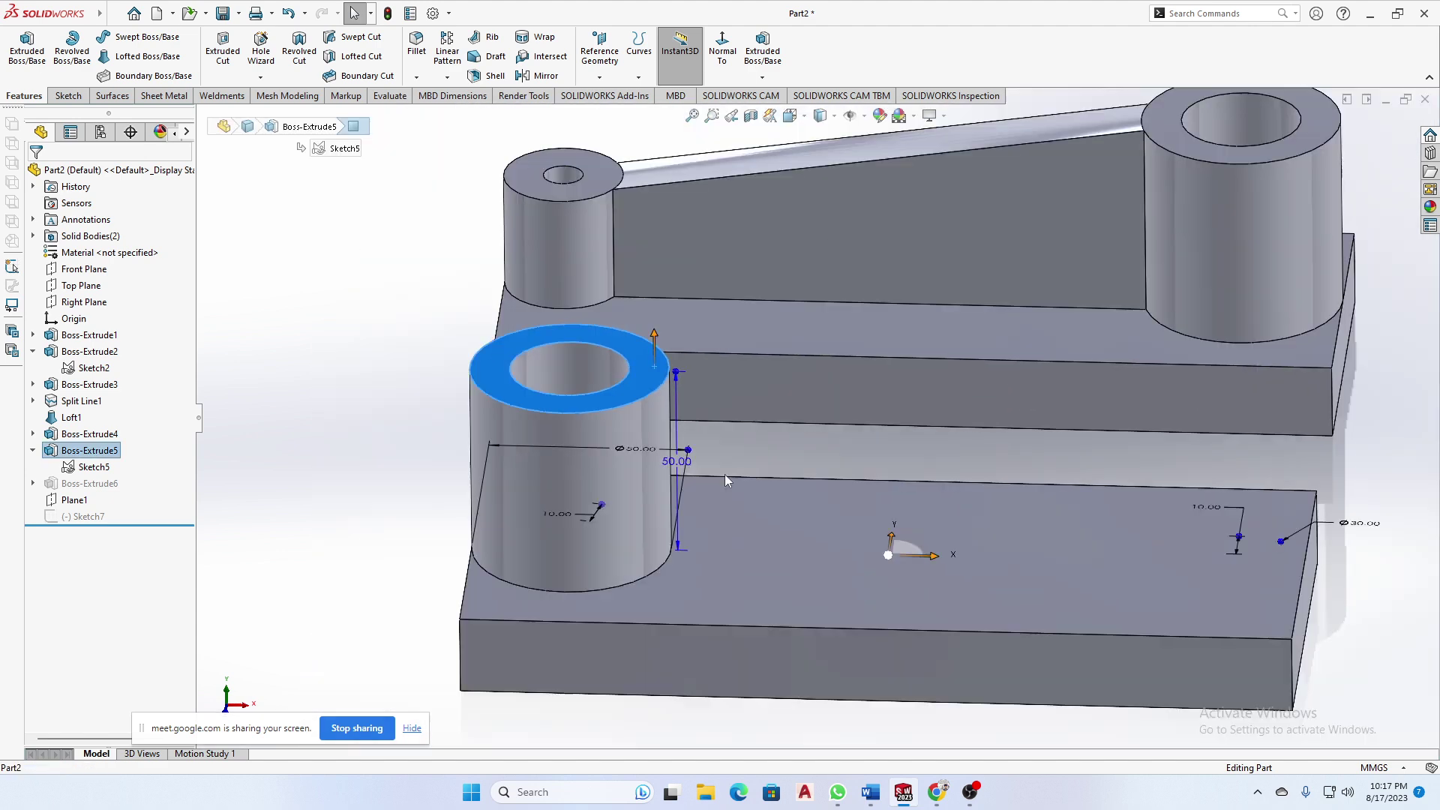
{"action": "left_click", "coordinate": [74, 500]}
{"action": "left_click", "coordinate": [85, 478]}
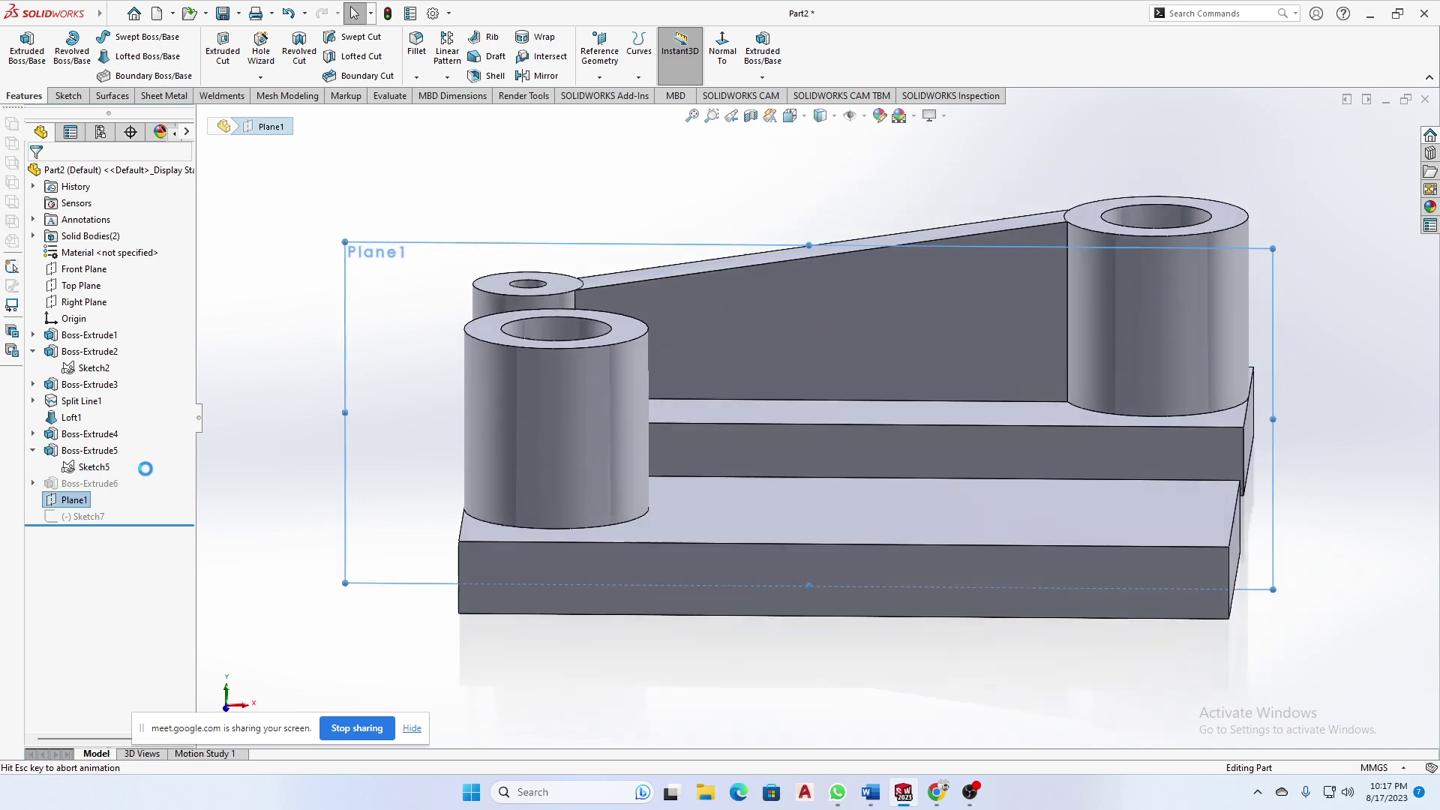
{"action": "left_click", "coordinate": [98, 36]}
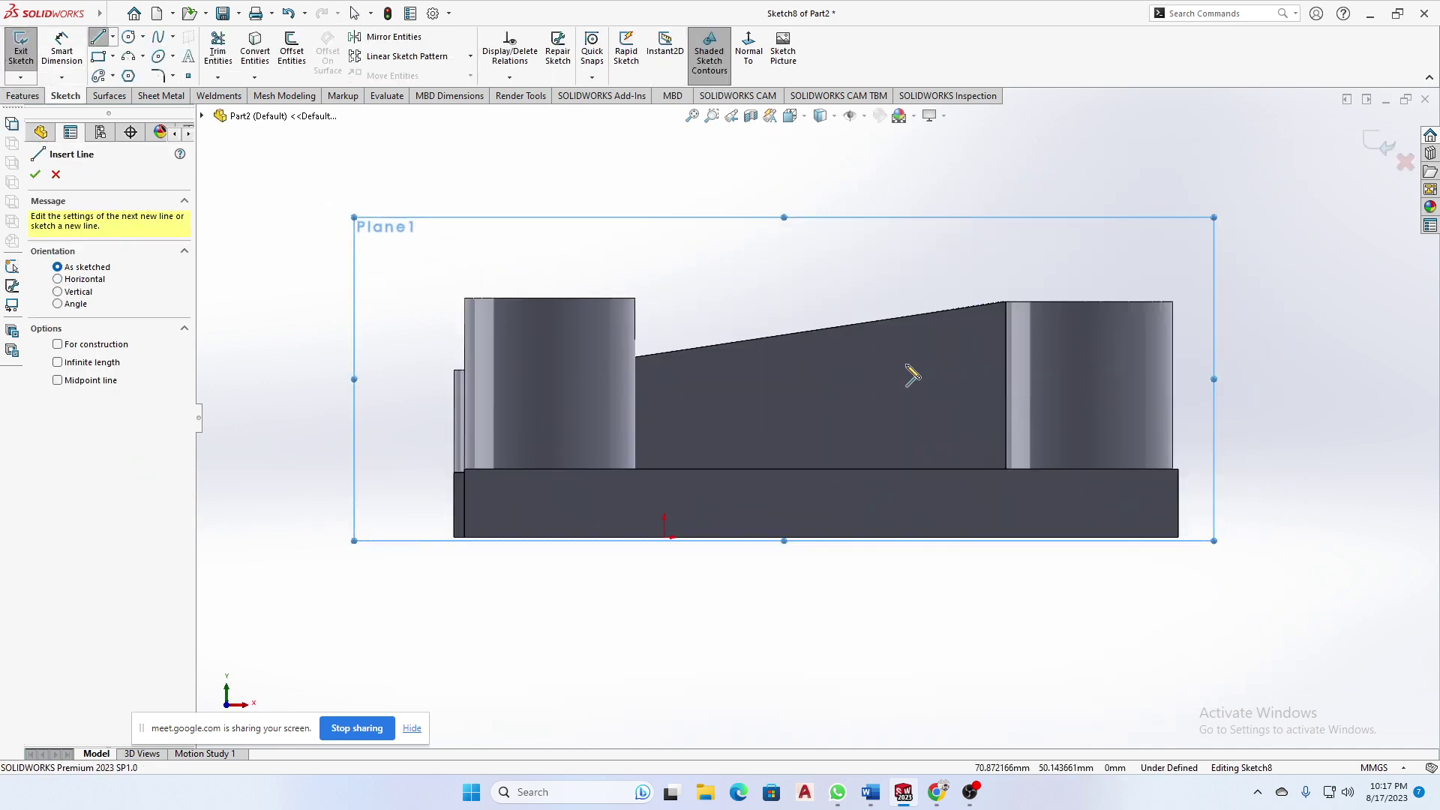
{"action": "left_click", "coordinate": [635, 298]}
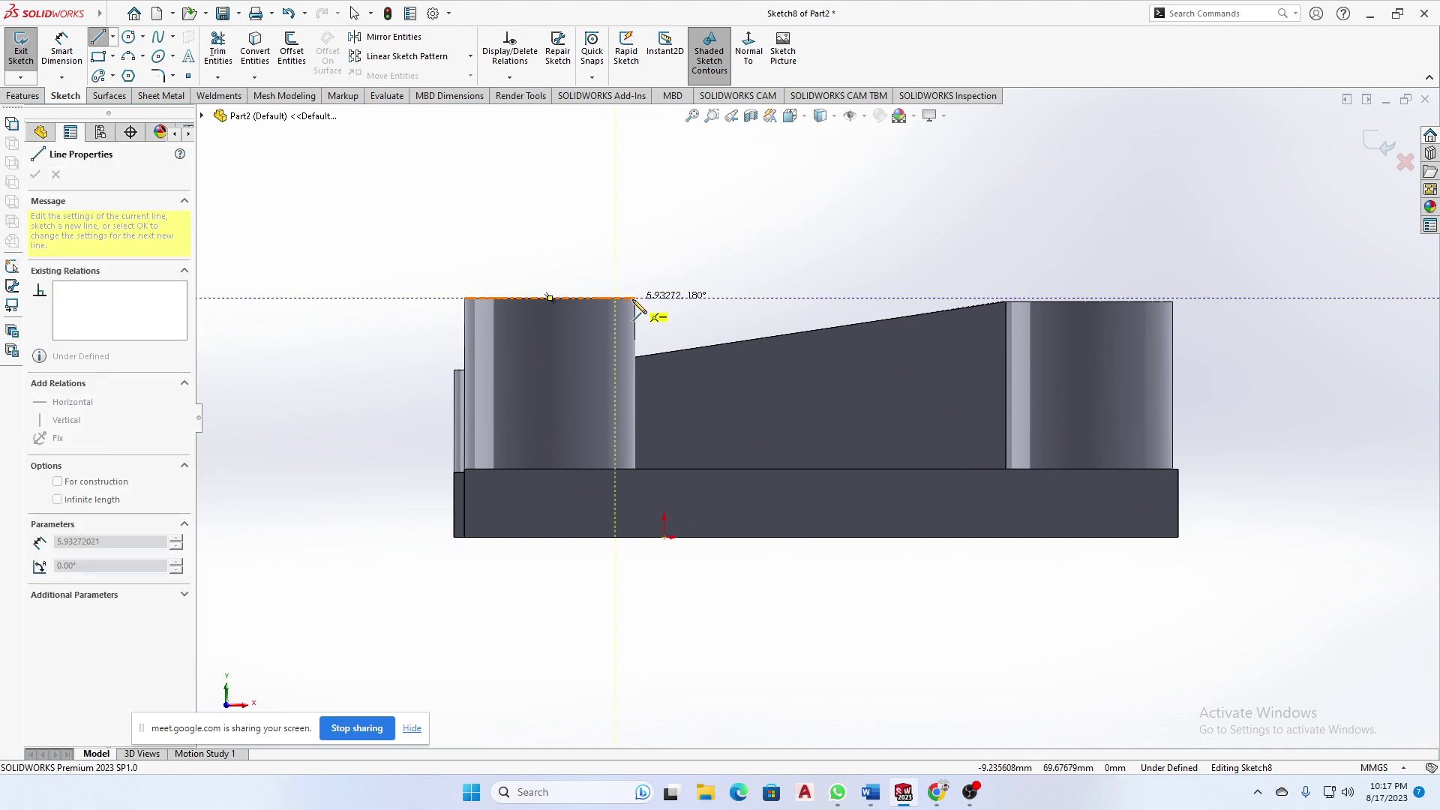
{"action": "left_click", "coordinate": [1177, 468]}
{"action": "right_click", "coordinate": [1208, 430]}
{"action": "left_click", "coordinate": [1229, 444]}
{"action": "middle_click_drag", "start_coordinate": [1199, 439], "coordinate": [1173, 572]}
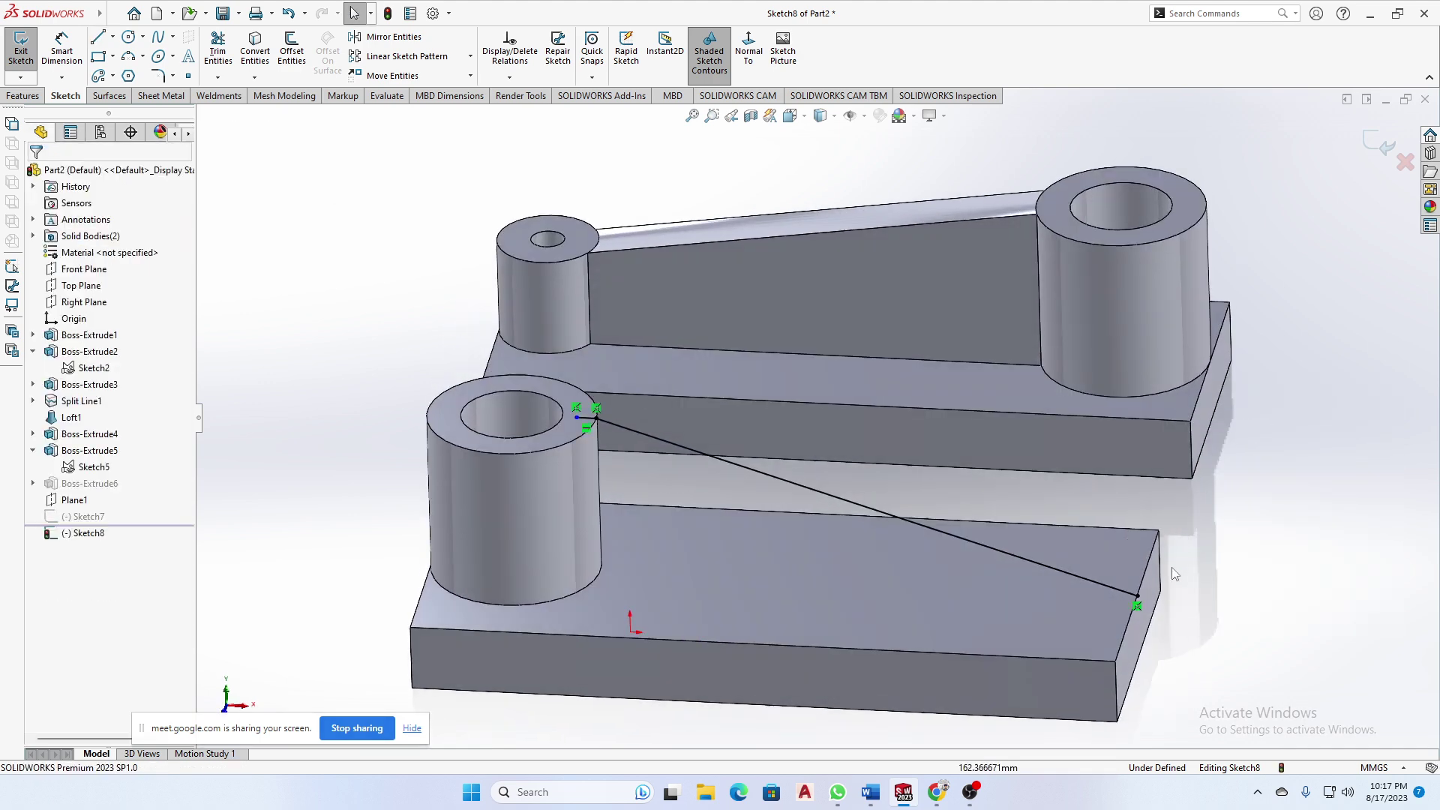
- Try to create a 10 mm rib from the new sketch, selecting the second bracket as its body, and cancel the feature
{"action": "left_click", "coordinate": [23, 95]}
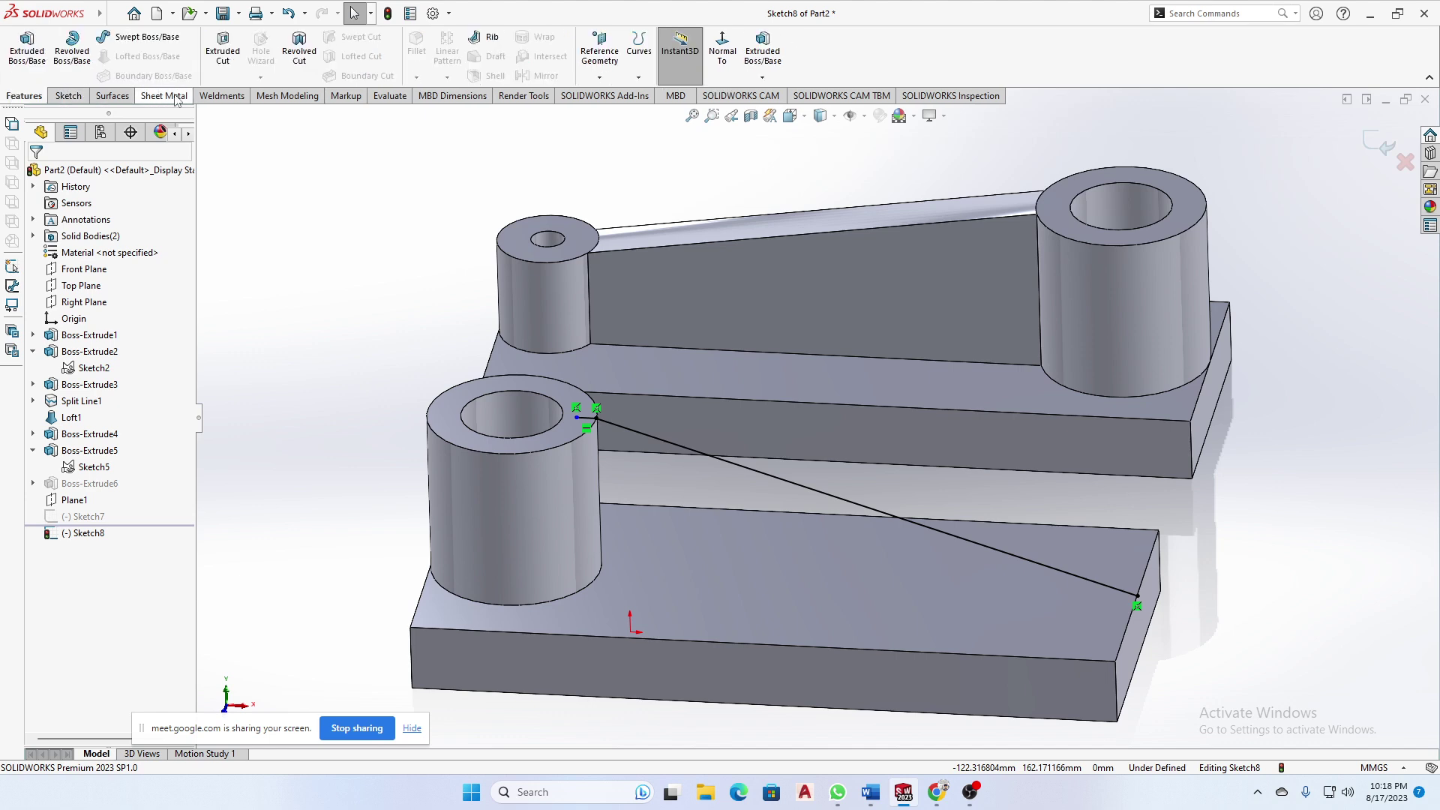
{"action": "left_click", "coordinate": [486, 37]}
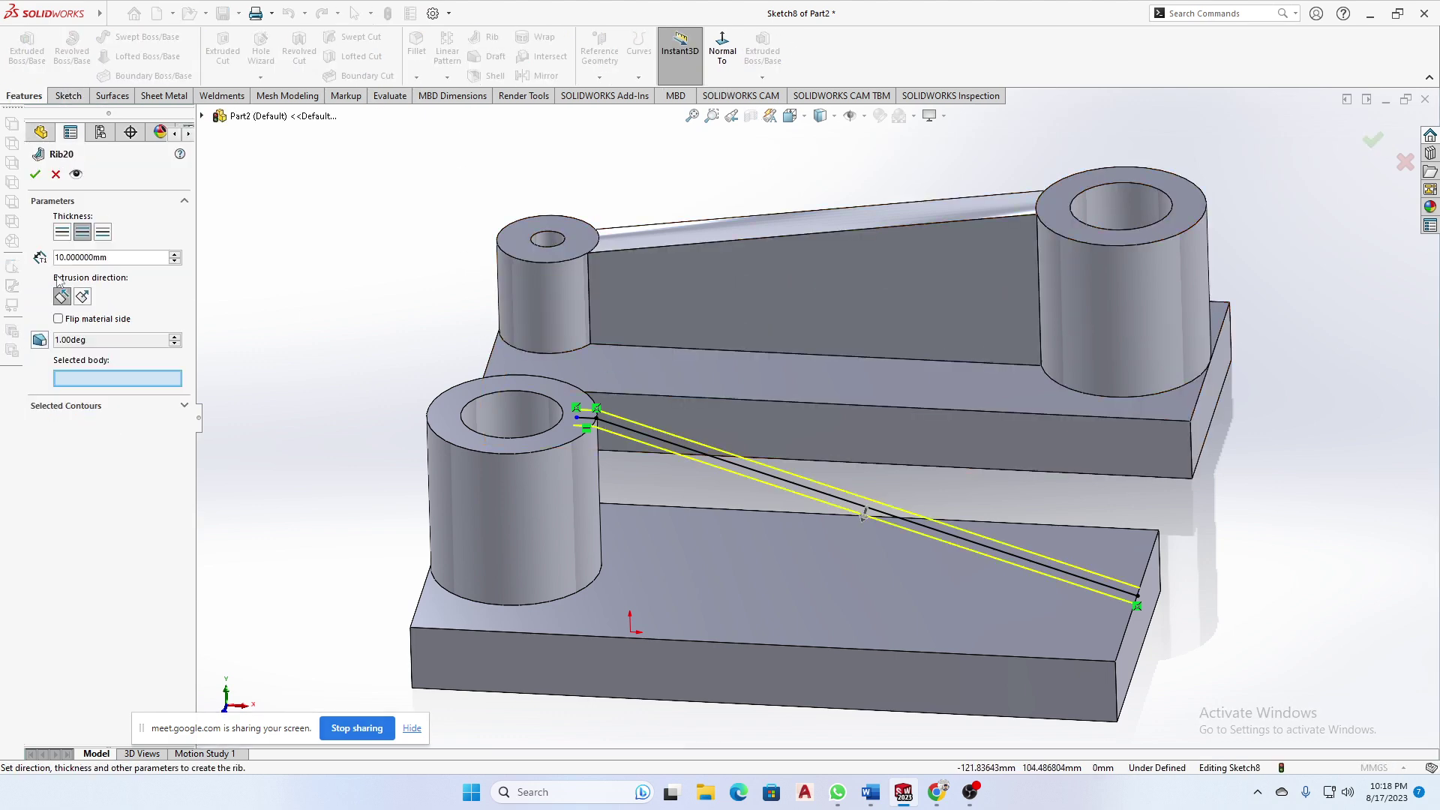
{"action": "left_click", "coordinate": [35, 175]}
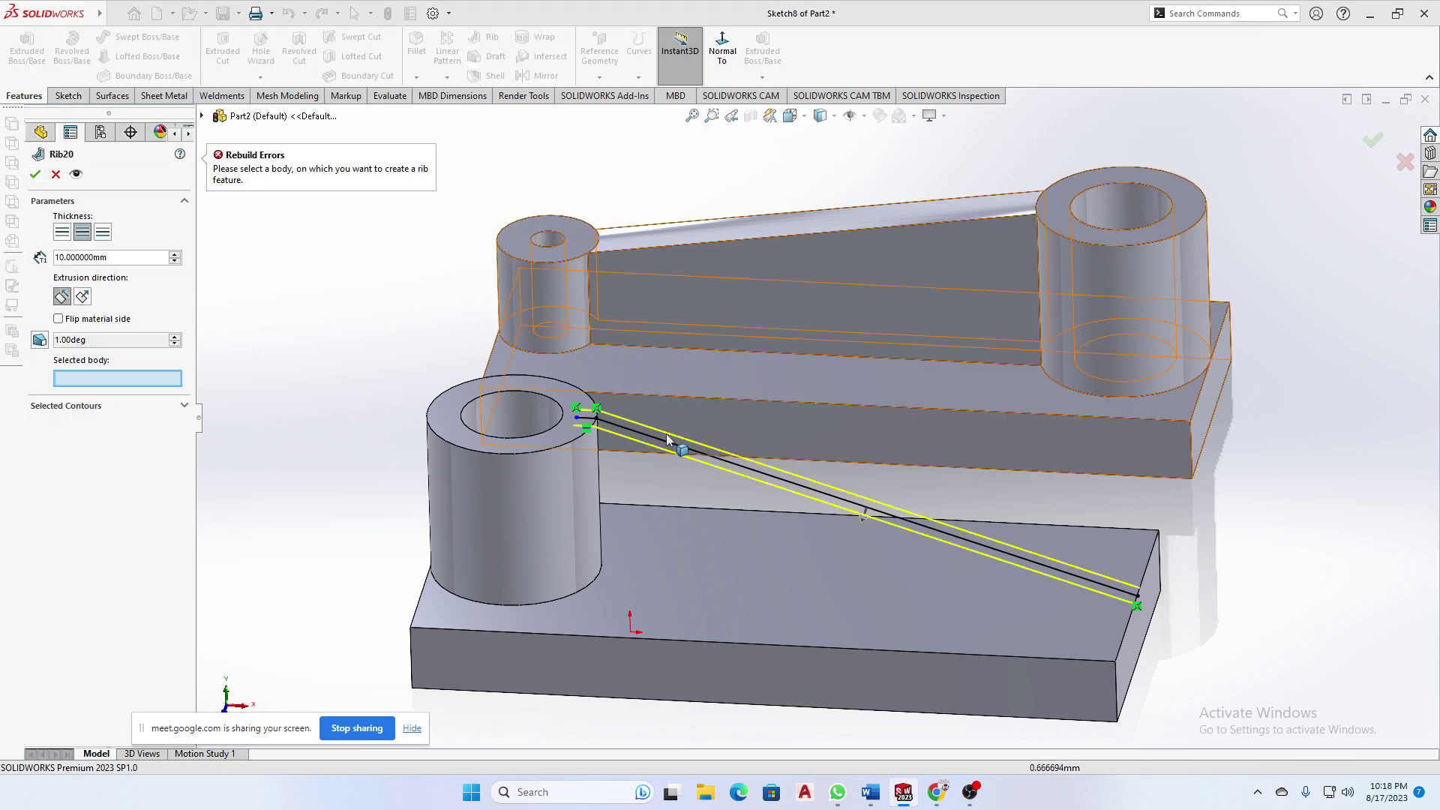
{"action": "scroll", "coordinate": [603, 435], "scroll_direction": "down", "scroll_amount": 8}
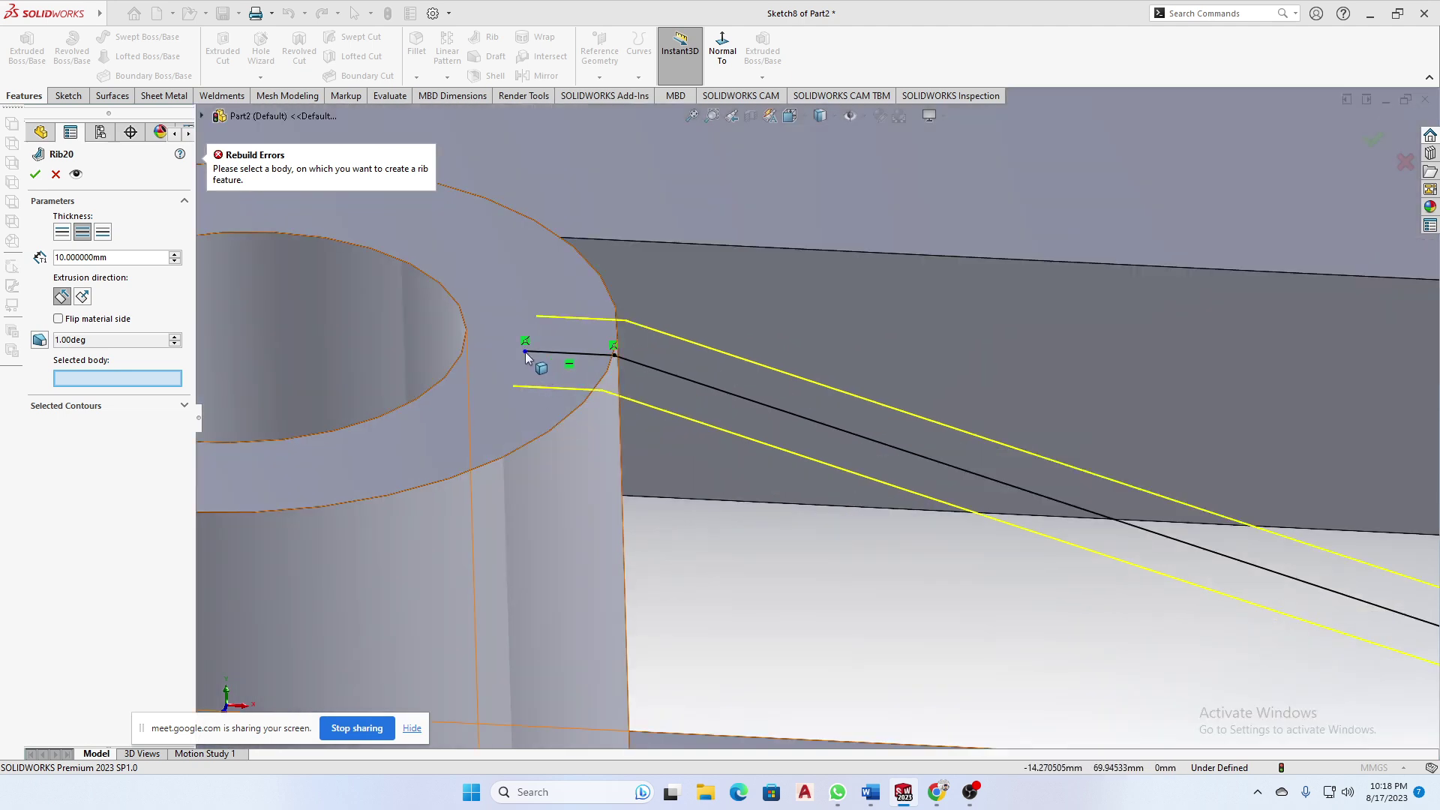
{"action": "left_click", "coordinate": [526, 356]}
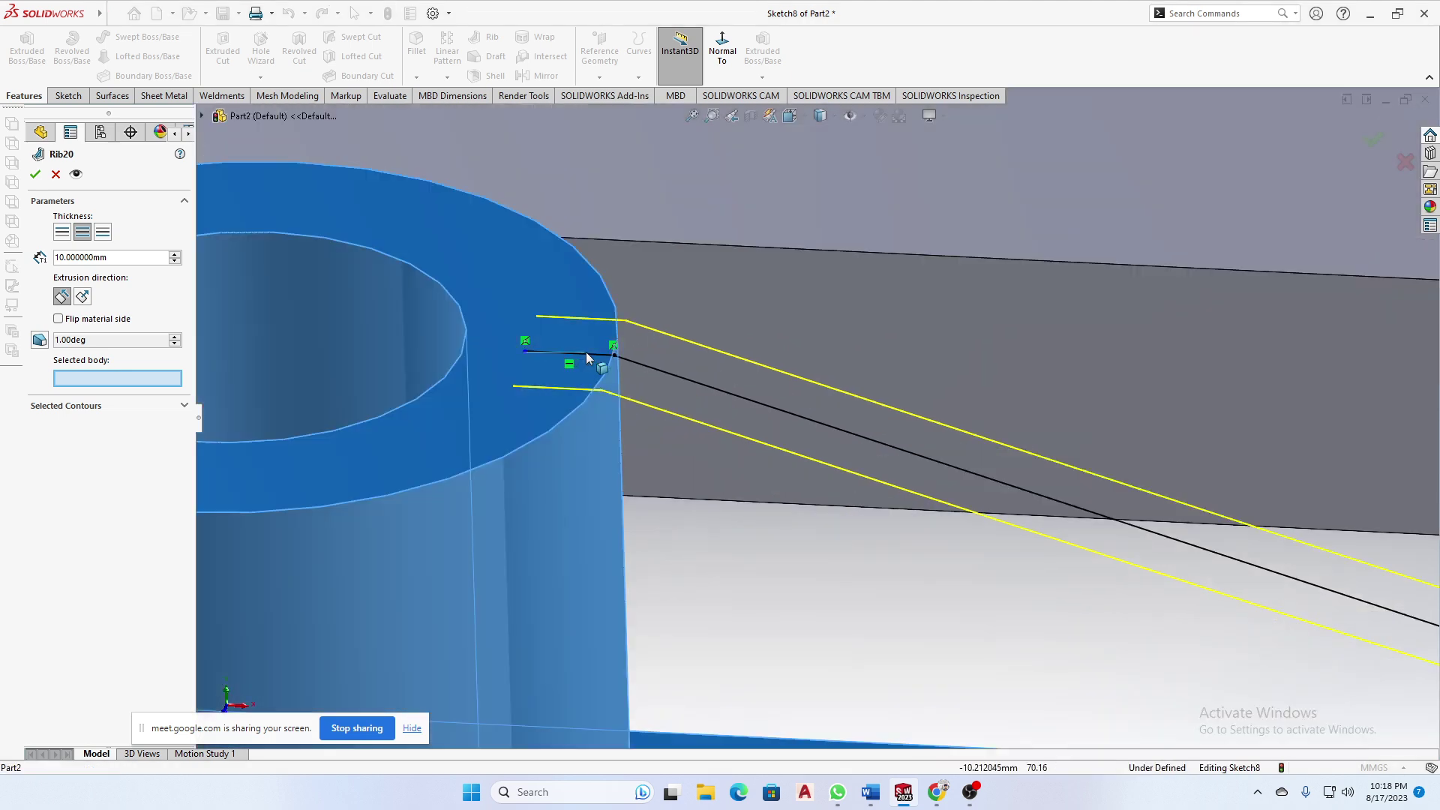
{"action": "left_click", "coordinate": [55, 174]}
- Move the short horizontal line's free endpoint to about X -9.56 mm and try to create a 10 mm rib from the sketch
{"action": "left_click_drag", "start_coordinate": [525, 351], "coordinate": [596, 353]}
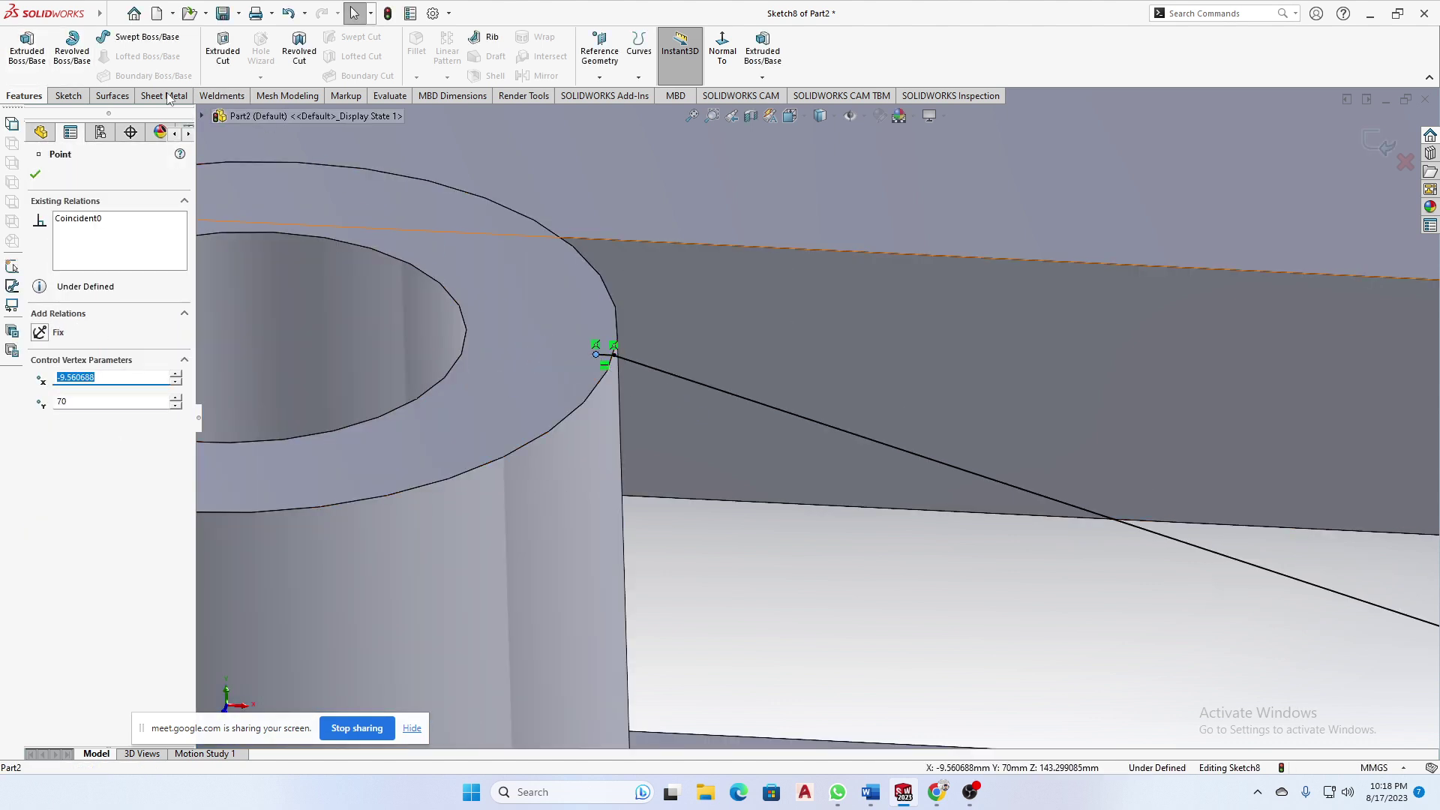
{"action": "left_click", "coordinate": [492, 37]}
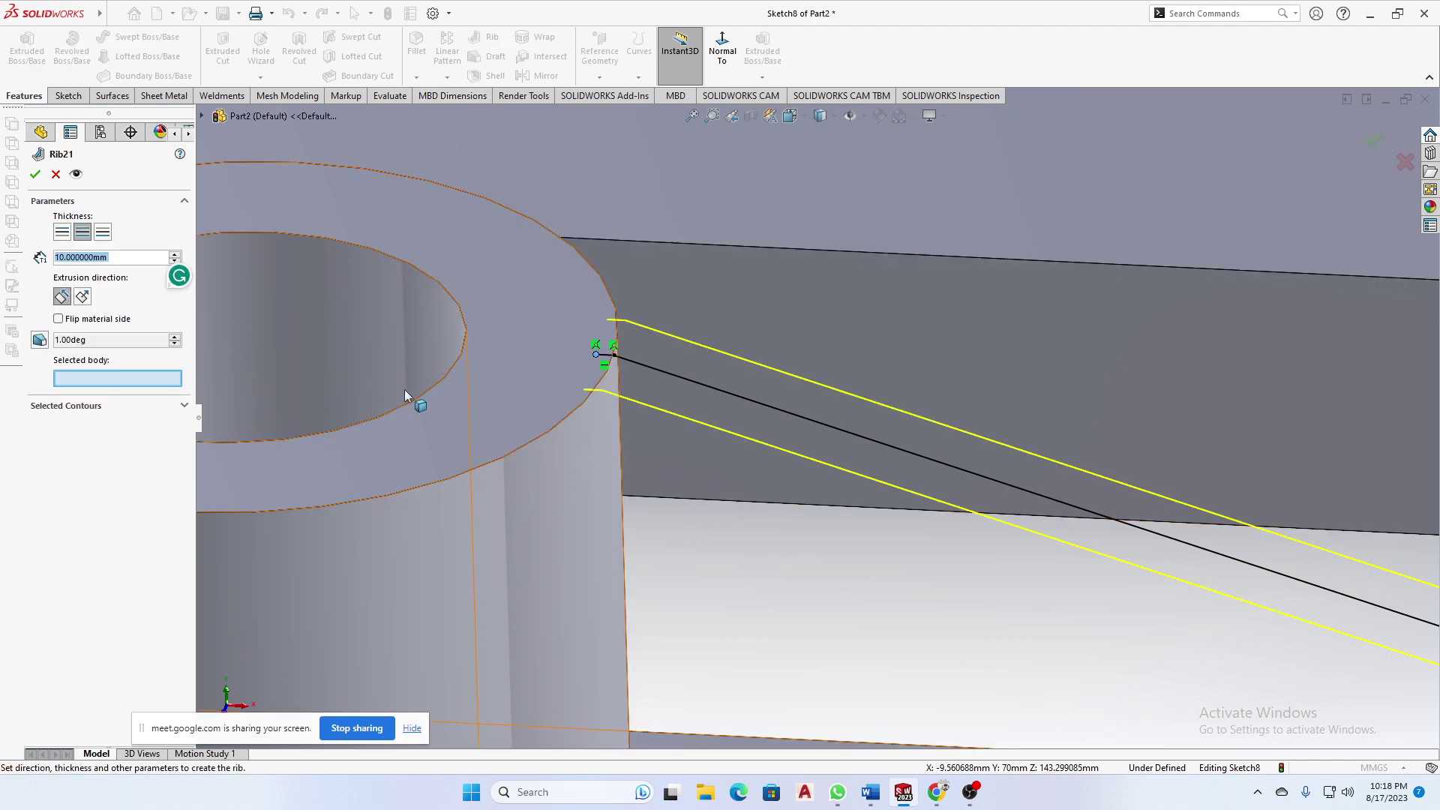
{"action": "left_click", "coordinate": [35, 175]}
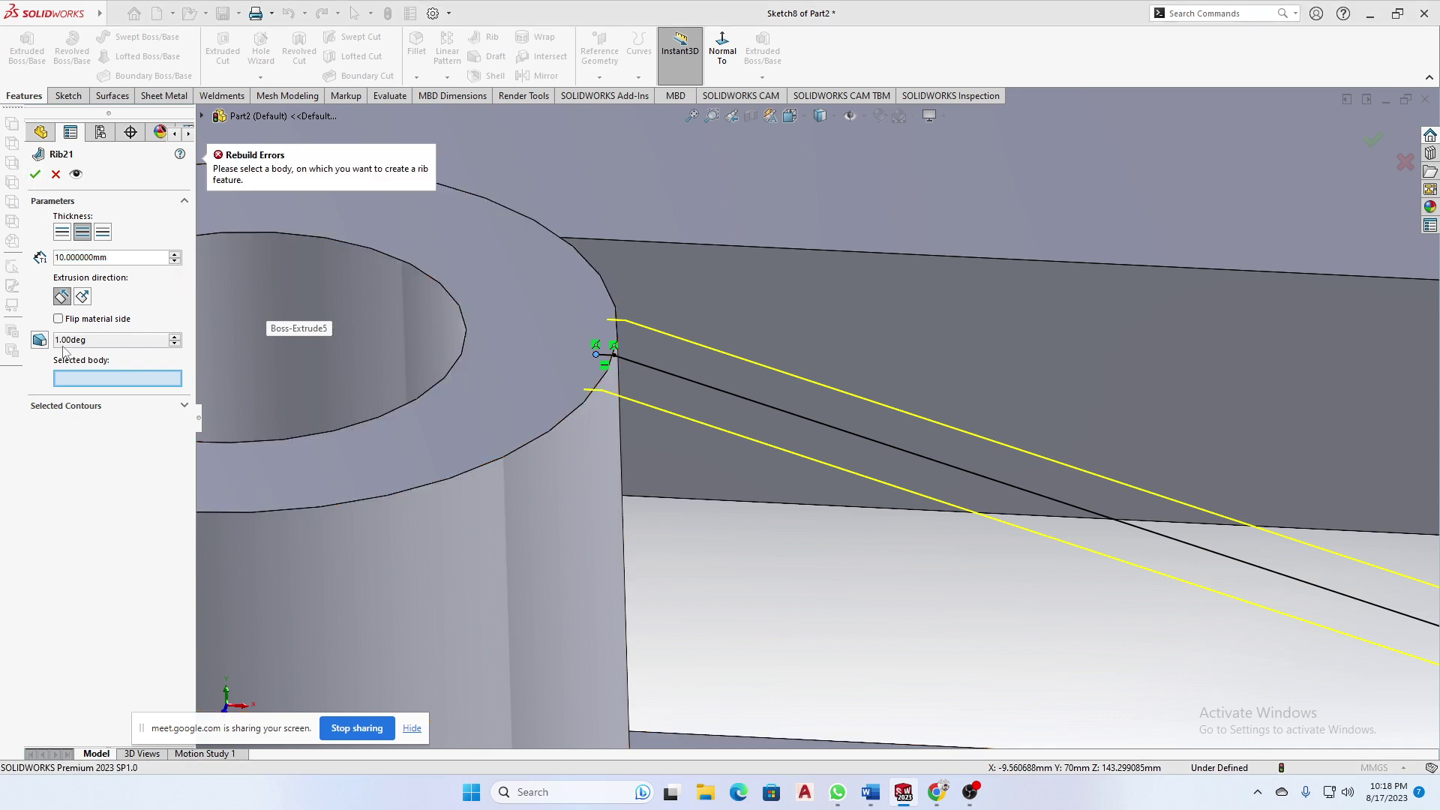
- Try to create the 10 mm rib with a 1-degree outward draft
{"action": "left_click", "coordinate": [39, 341]}
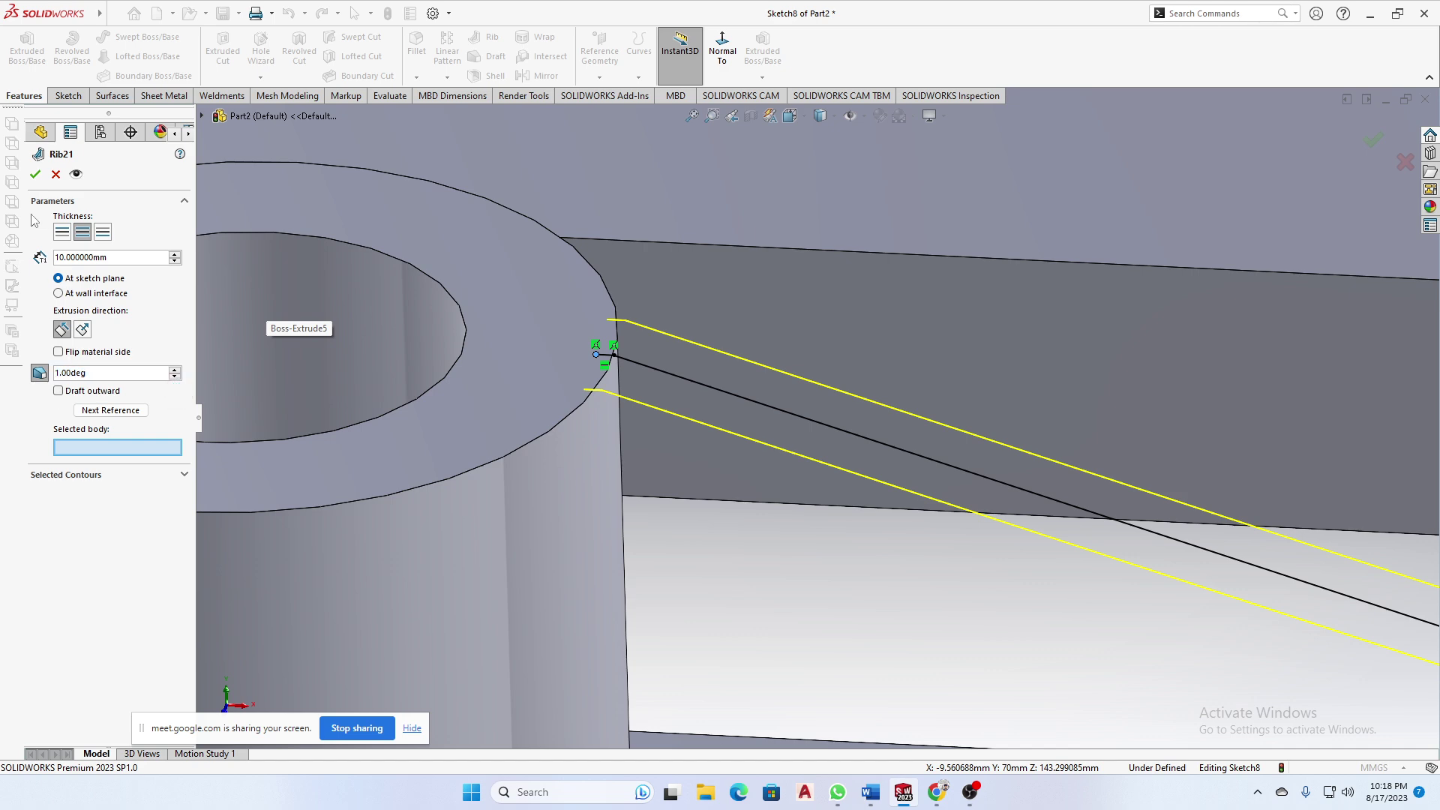
{"action": "left_click", "coordinate": [36, 177]}
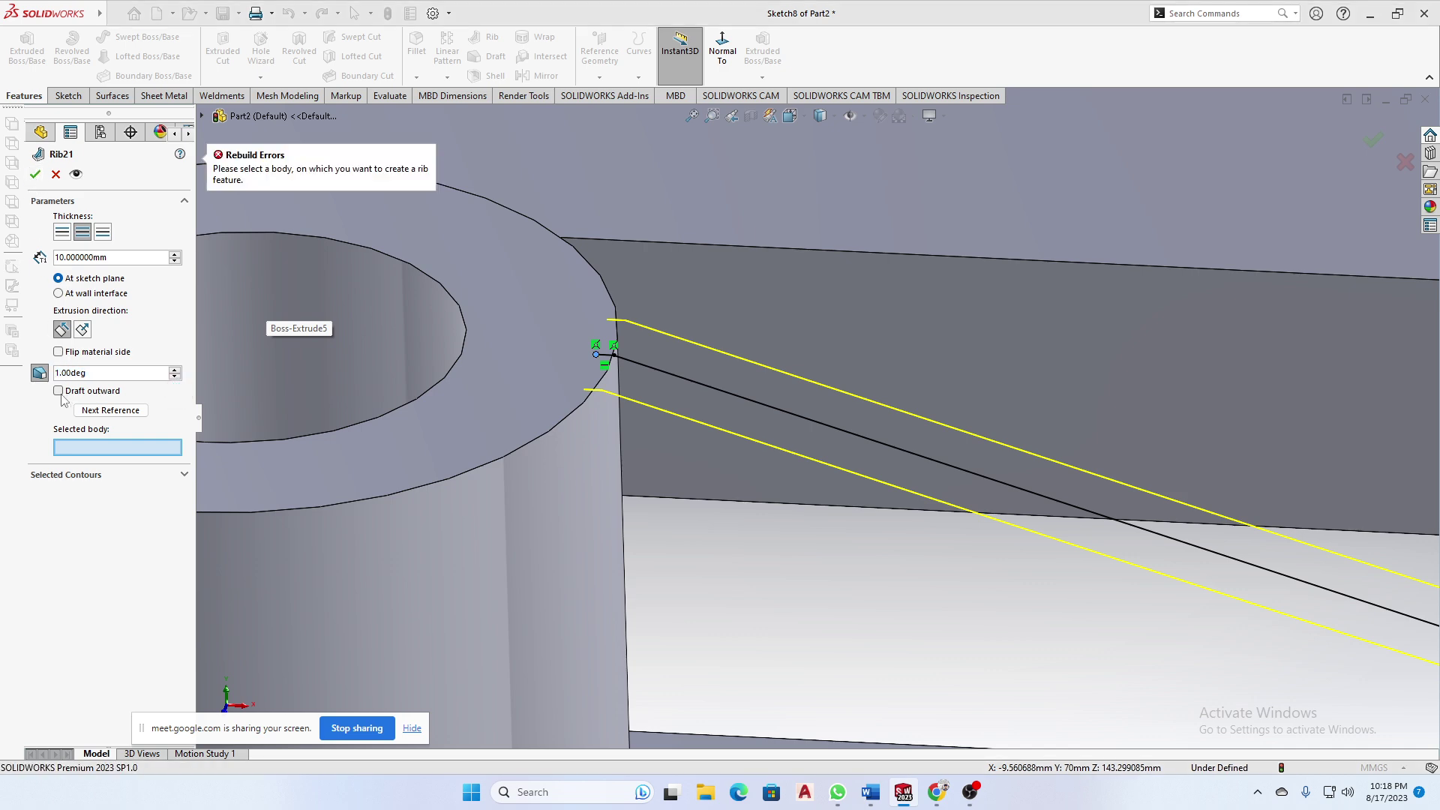
{"action": "left_click", "coordinate": [58, 391]}
{"action": "left_click", "coordinate": [31, 184]}
{"action": "scroll", "coordinate": [957, 538], "scroll_direction": "up", "scroll_amount": 5}
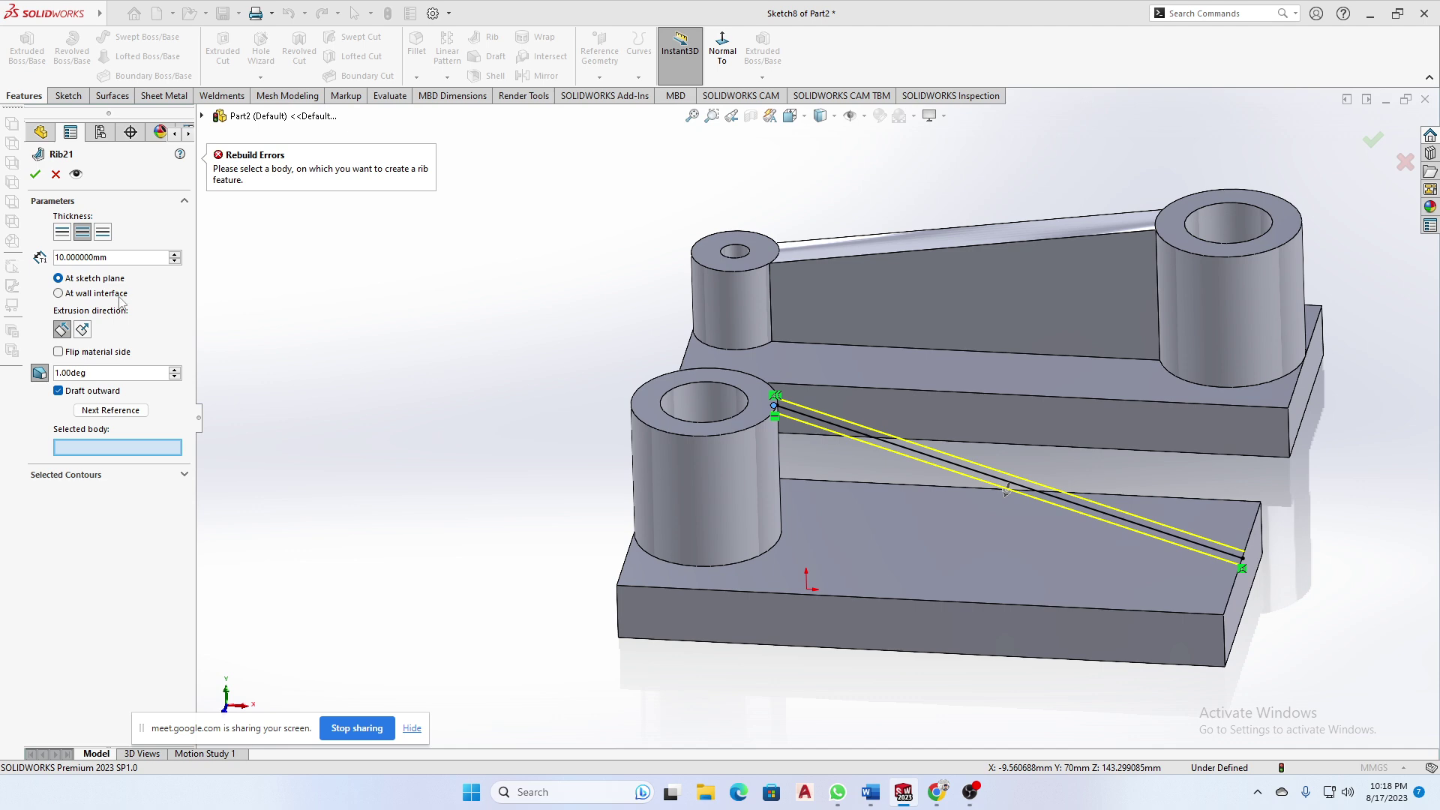
- Try the drafted rib with its thickness on one side only and the second bracket as its body, and cancel the feature
{"action": "left_click", "coordinate": [100, 233]}
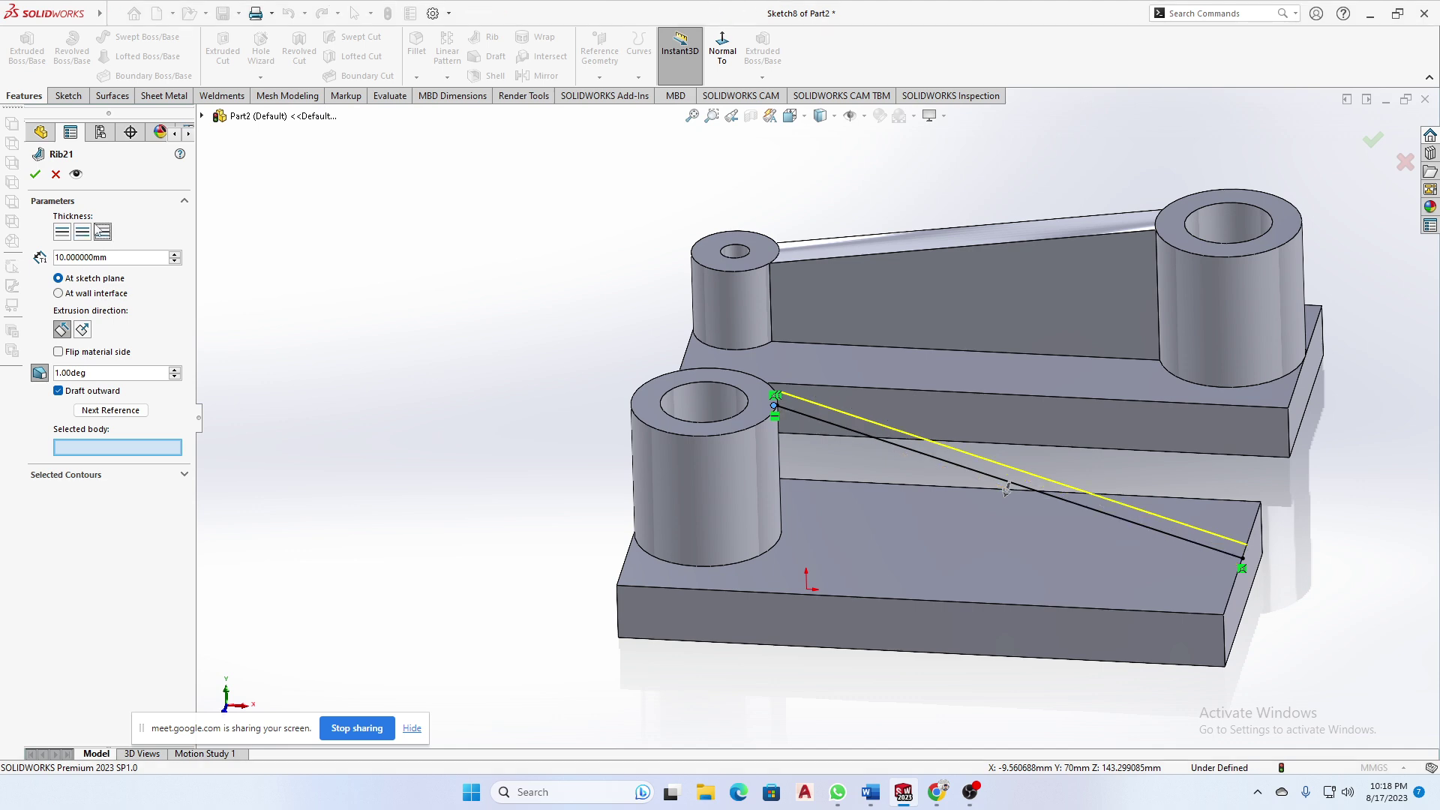
{"action": "left_click", "coordinate": [33, 177]}
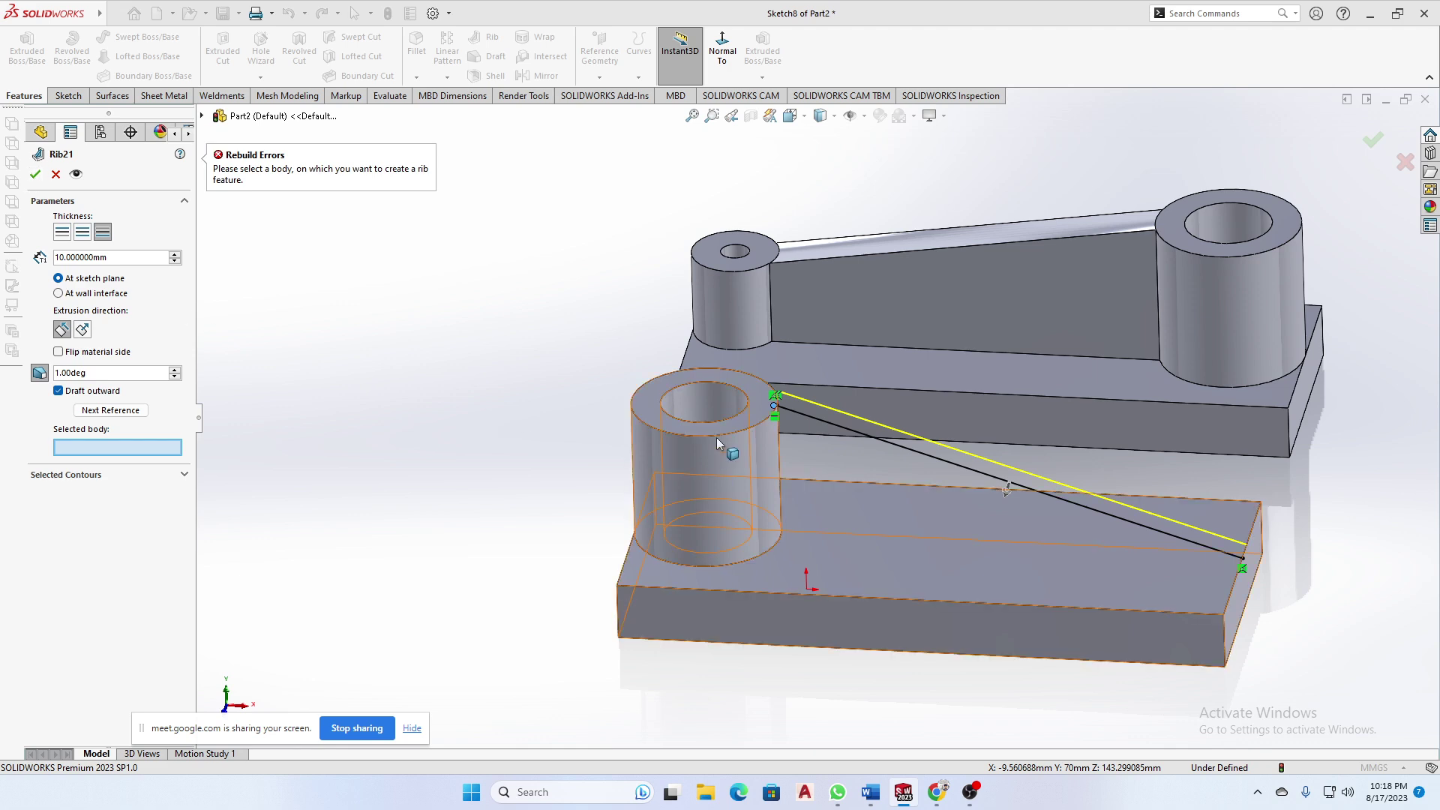
{"action": "scroll", "coordinate": [780, 405], "scroll_direction": "down", "scroll_amount": 10}
{"action": "scroll", "coordinate": [753, 463], "scroll_direction": "up", "scroll_amount": 8}
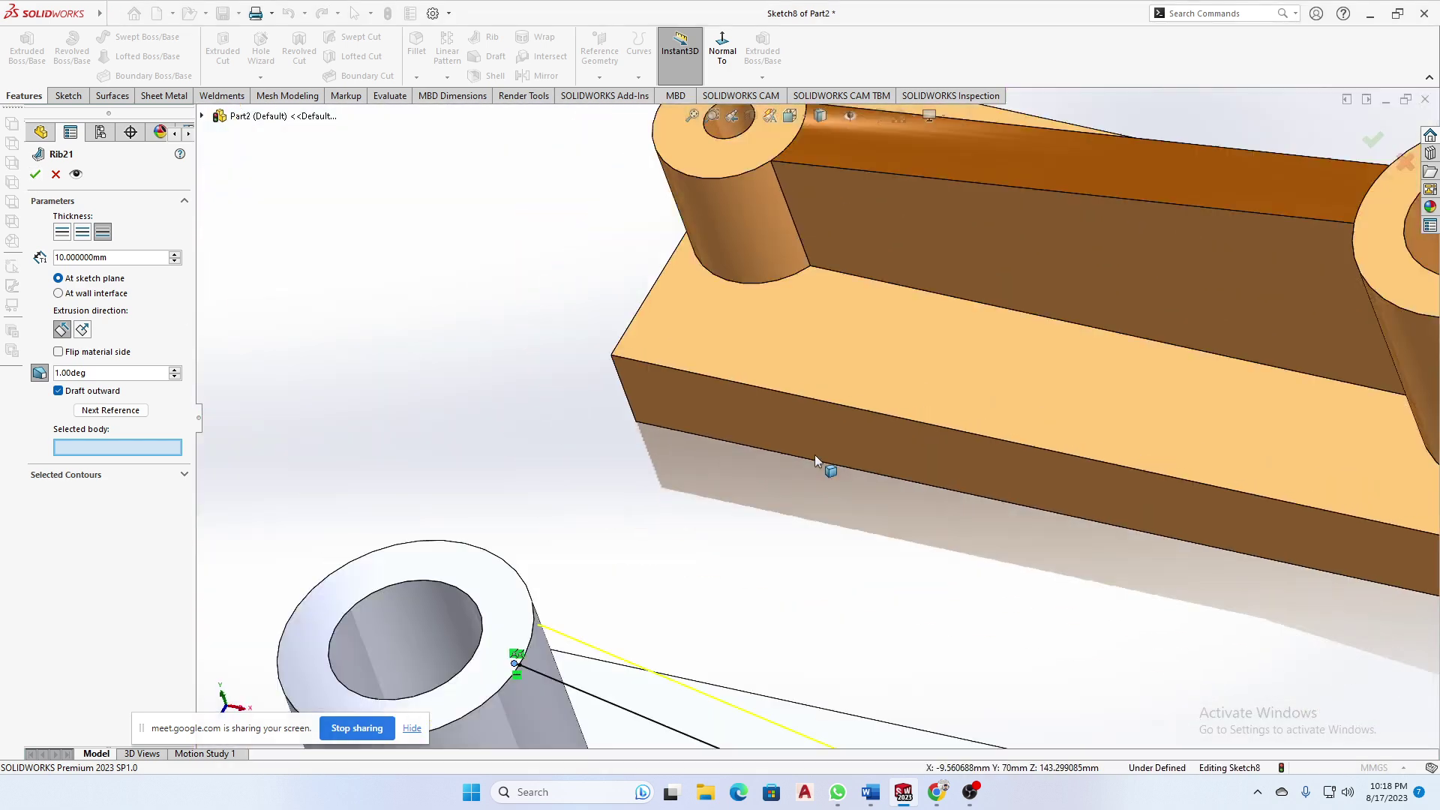
{"action": "scroll", "coordinate": [825, 480], "scroll_direction": "down", "scroll_amount": 8}
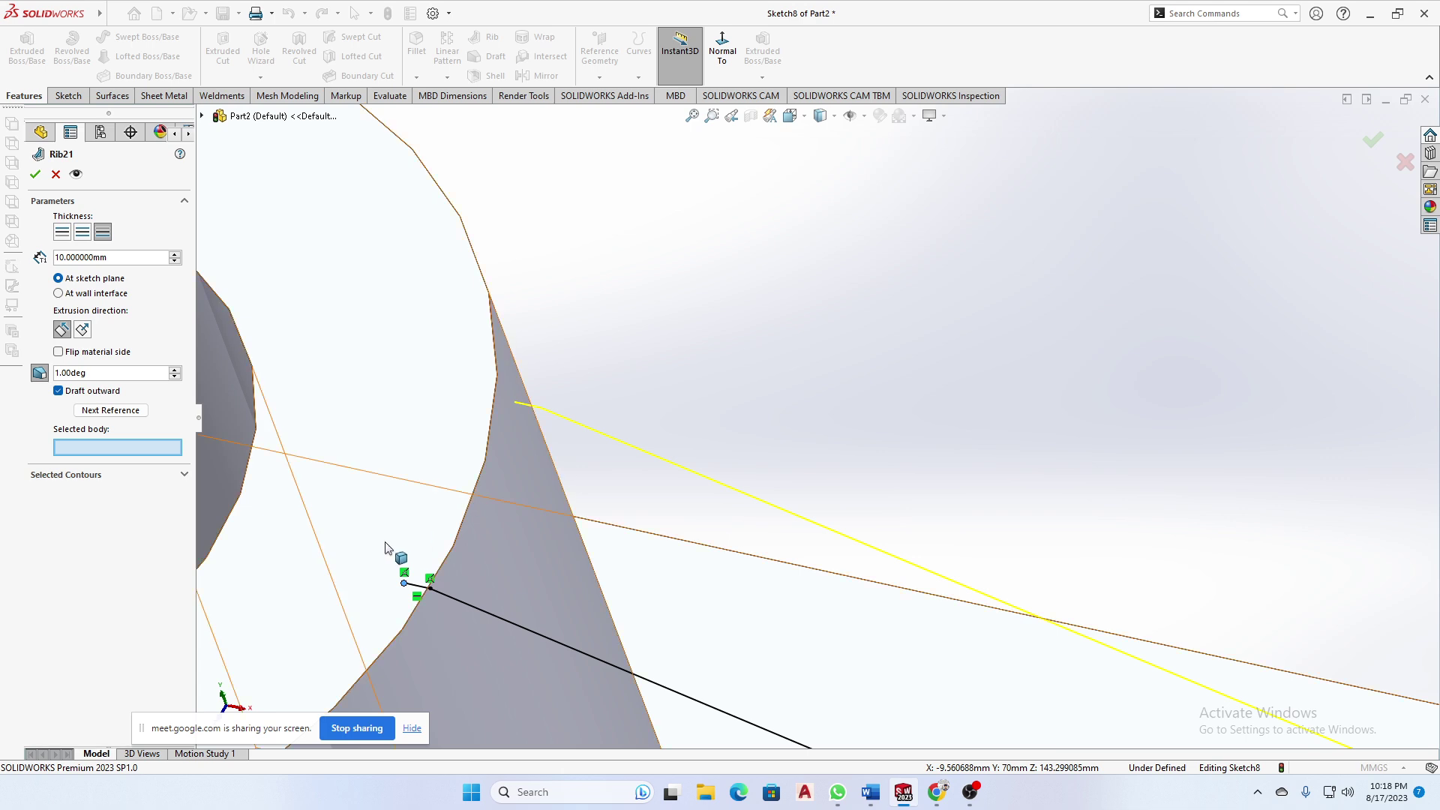
{"action": "left_click", "coordinate": [404, 591]}
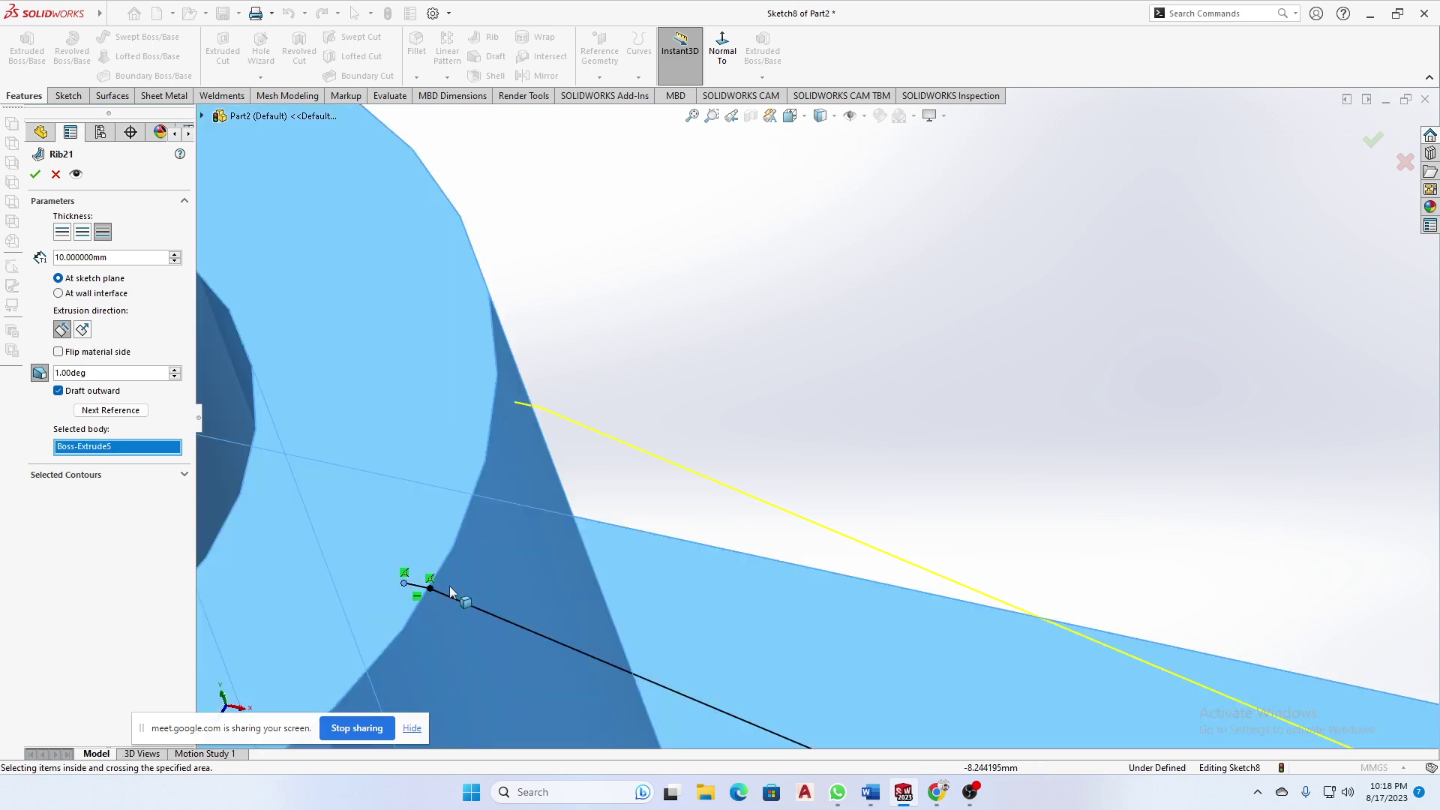
{"action": "key", "text": "Escape"}
- Move the short horizontal line's free endpoint to about X -12.22 mm, try a 10 mm rib from the sketch, and cancel it
{"action": "left_click_drag", "start_coordinate": [412, 593], "coordinate": [349, 571]}
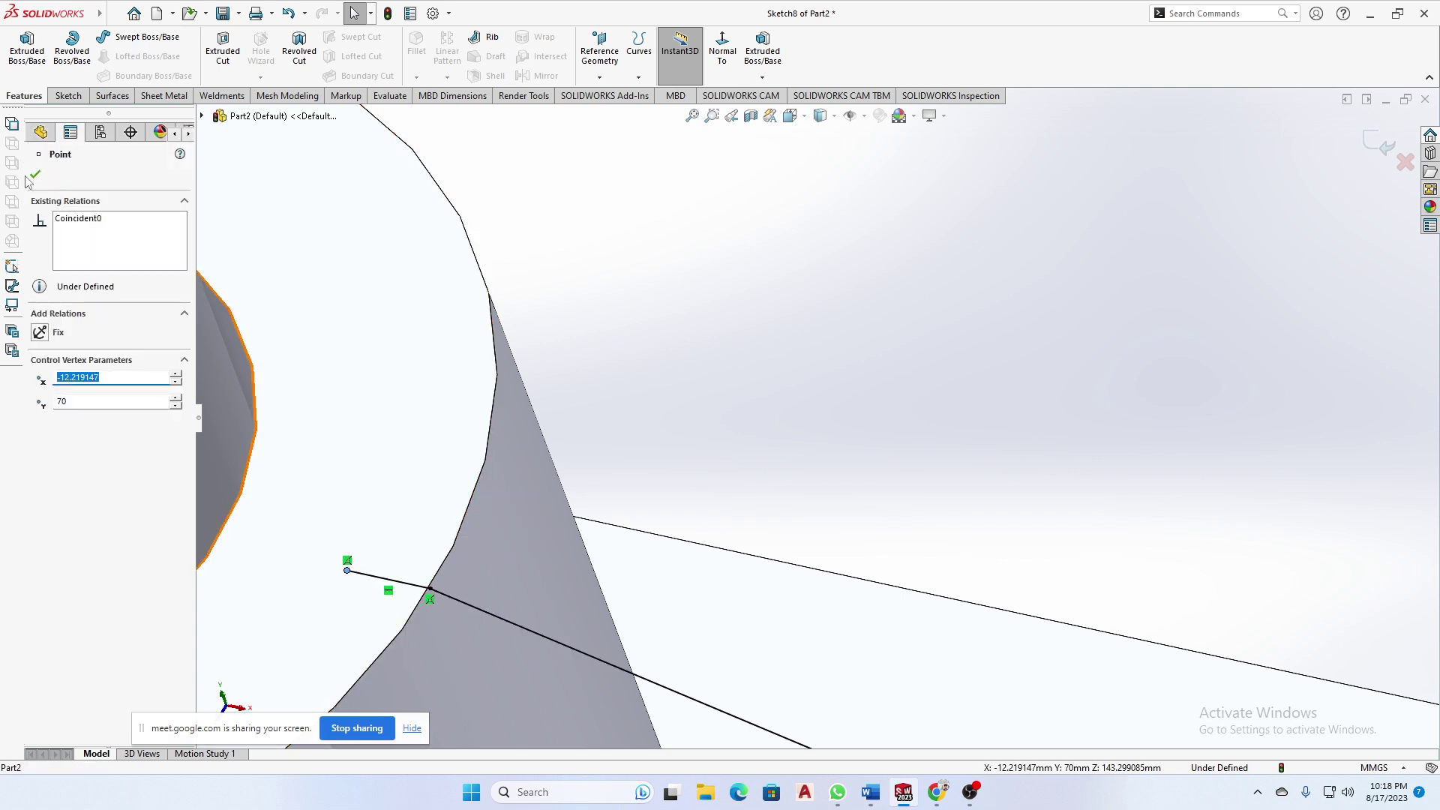
{"action": "left_click", "coordinate": [612, 227]}
{"action": "left_click", "coordinate": [484, 38]}
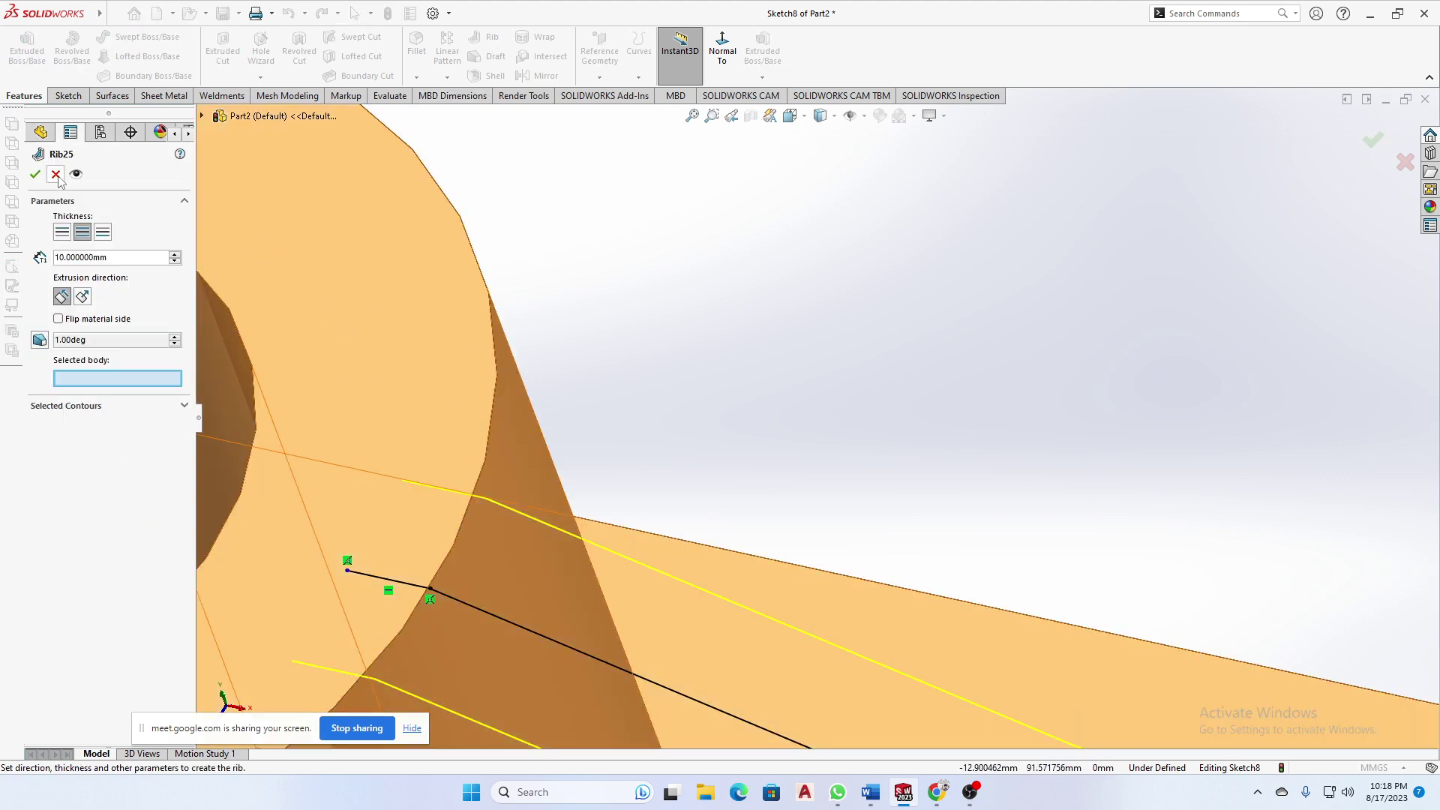
{"action": "left_click", "coordinate": [36, 174]}
{"action": "scroll", "coordinate": [943, 495], "scroll_direction": "up", "scroll_amount": 5}
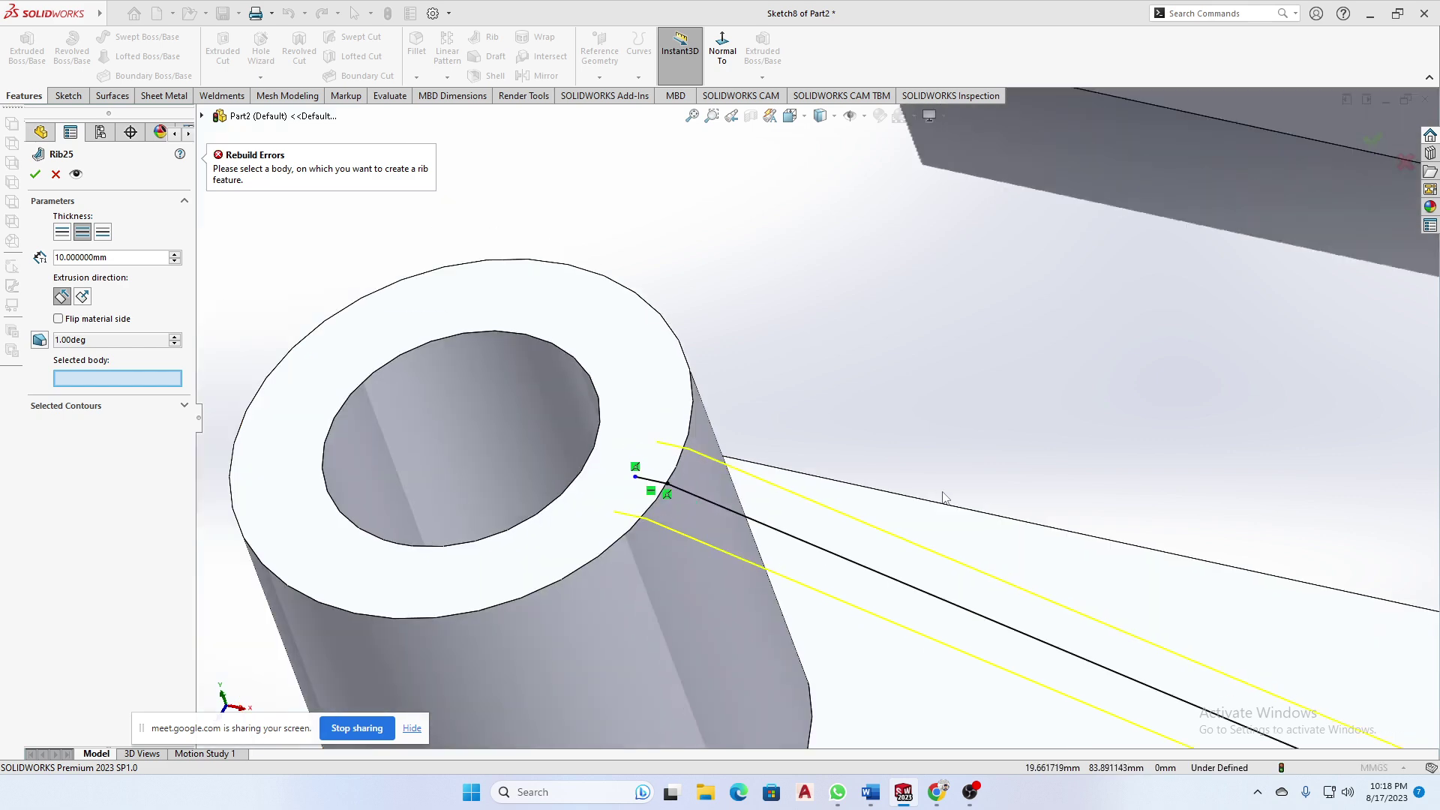
{"action": "middle_click_drag", "start_coordinate": [945, 497], "coordinate": [971, 379]}
{"action": "scroll", "coordinate": [990, 443], "scroll_direction": "up", "scroll_amount": 5}
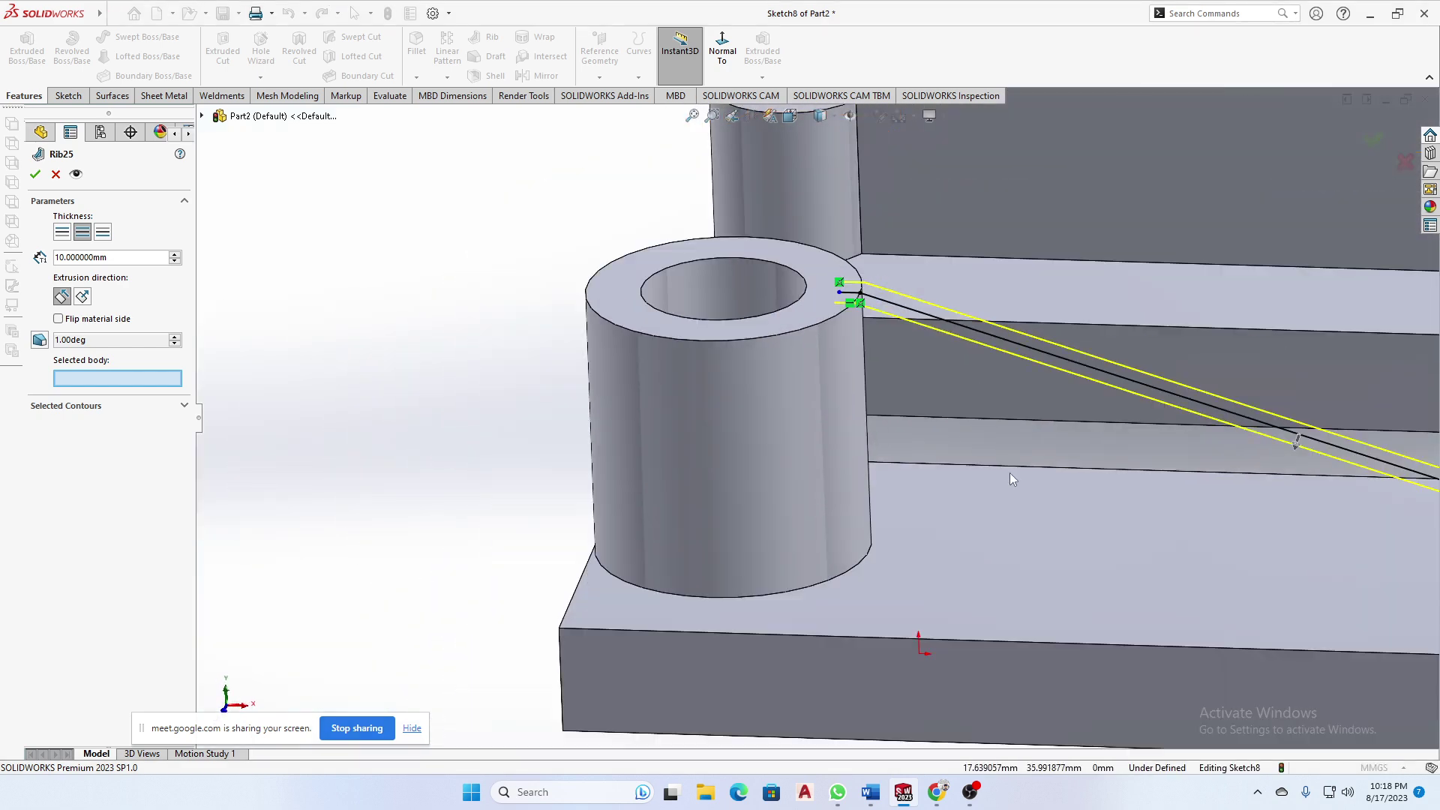
{"action": "scroll", "coordinate": [1348, 507], "scroll_direction": "up", "scroll_amount": 2}
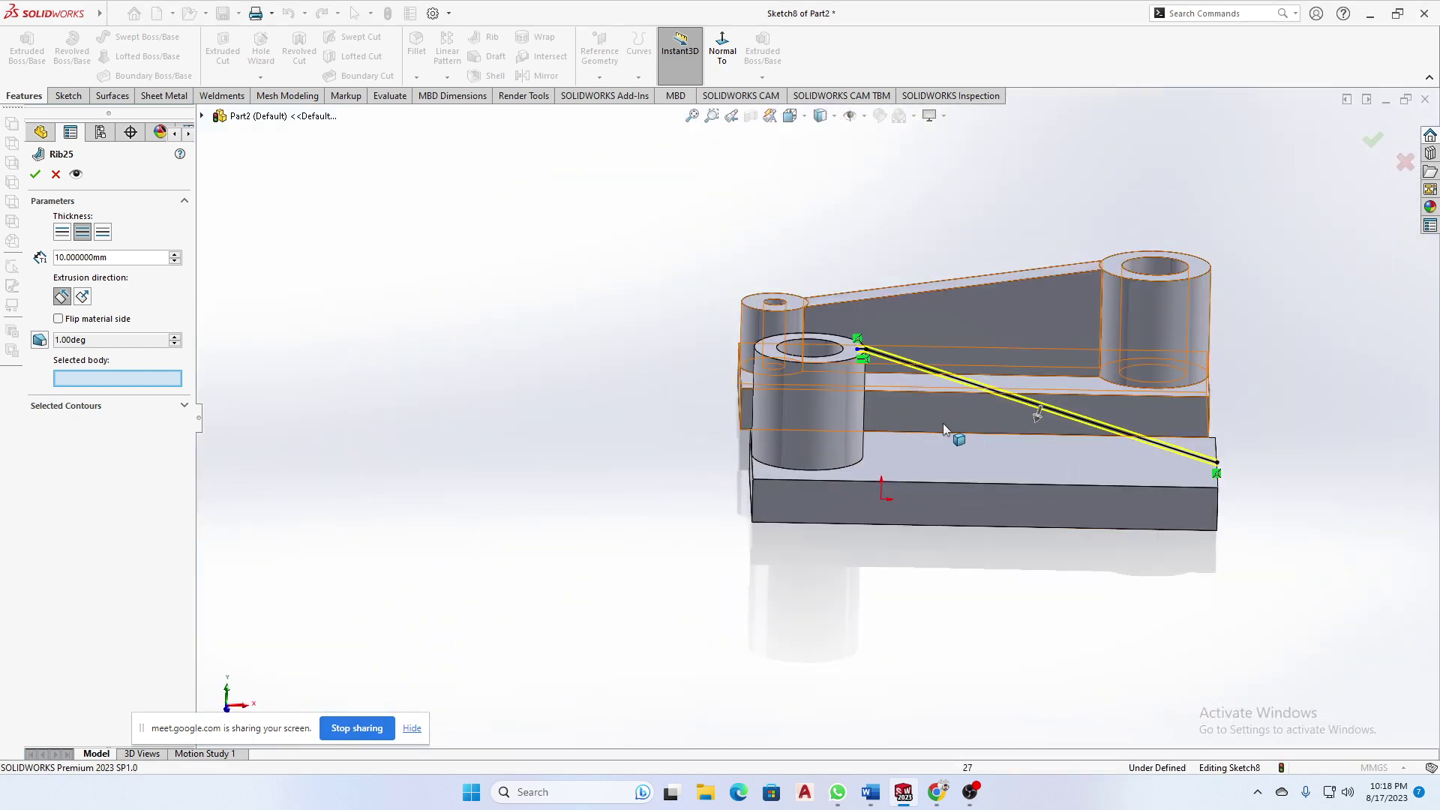
{"action": "scroll", "coordinate": [902, 402], "scroll_direction": "down", "scroll_amount": 3}
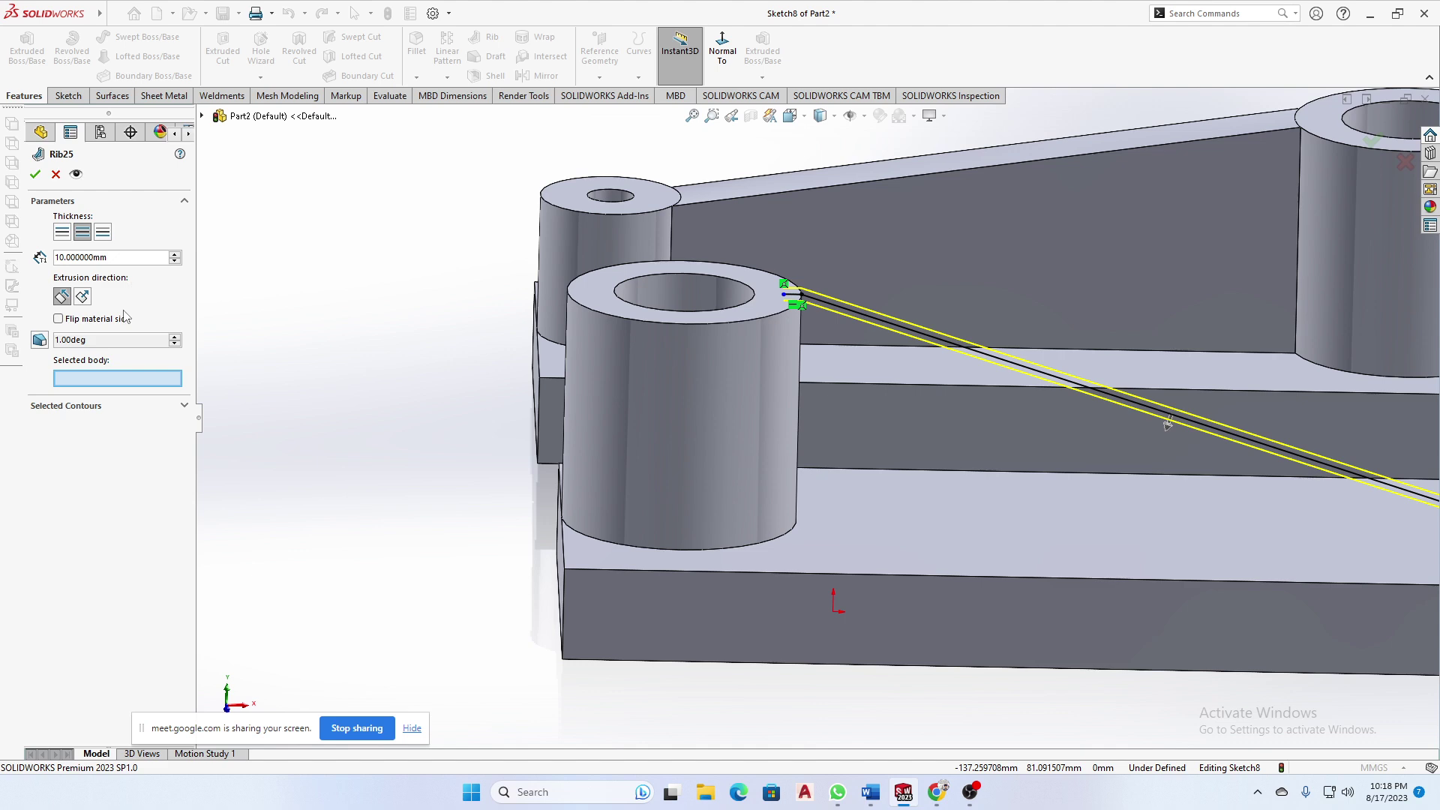
{"action": "left_click", "coordinate": [56, 174]}
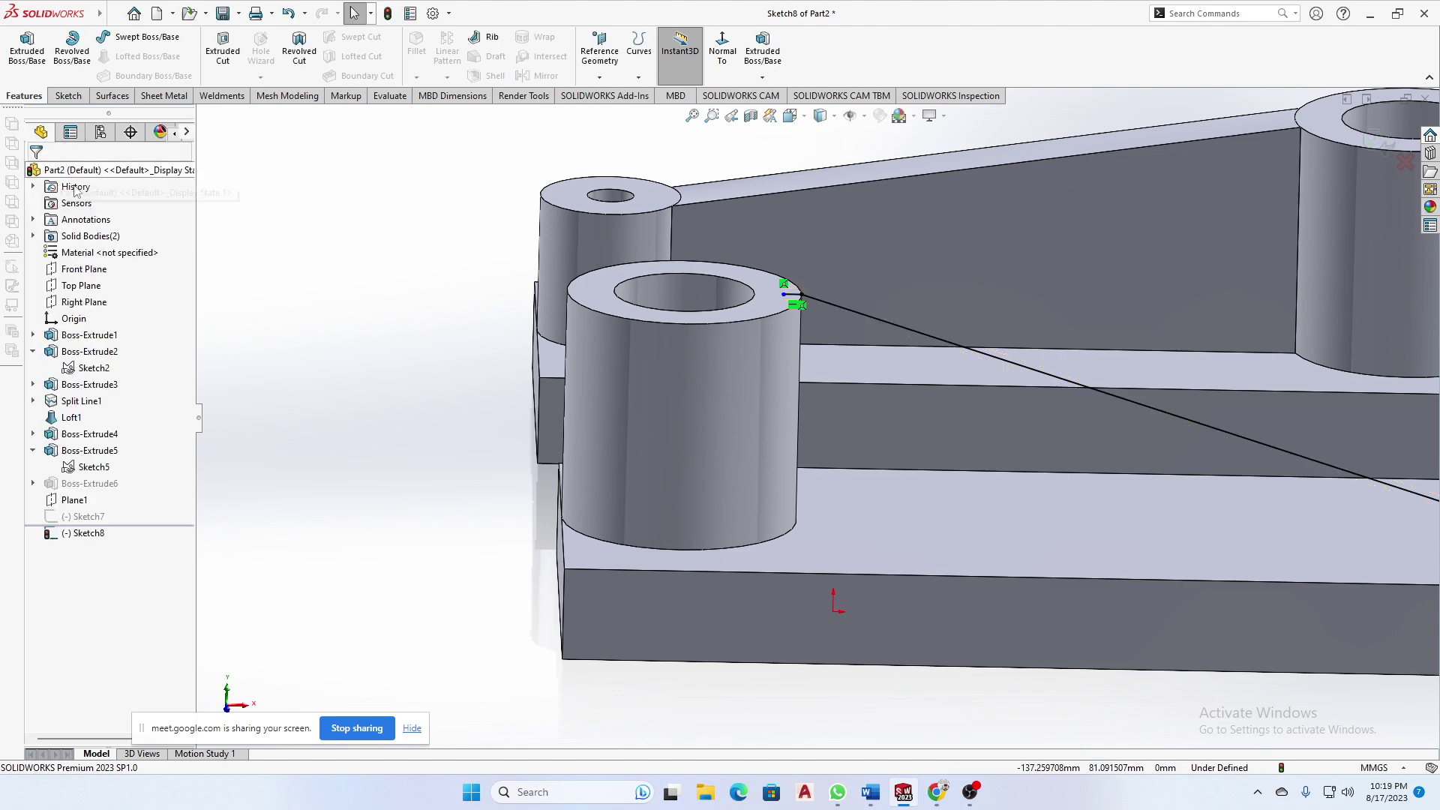
- Inspect where the rib sketch meets the second bracket's large boss and exit the sketch
{"action": "mouse_move", "coordinate": [1005, 420]}
{"action": "middle_mouse_down"}
{"action": "mouse_move", "coordinate": [1039, 427]}
{"action": "mouse_move", "coordinate": [974, 449]}
{"action": "mouse_move", "coordinate": [987, 491]}
{"action": "mouse_move", "coordinate": [974, 451]}
{"action": "mouse_move", "coordinate": [985, 469]}
{"action": "mouse_move", "coordinate": [942, 479]}
{"action": "mouse_move", "coordinate": [1041, 418]}
{"action": "mouse_move", "coordinate": [826, 434]}
{"action": "middle_mouse_up"}
{"action": "scroll", "coordinate": [1029, 461], "scroll_direction": "up", "scroll_amount": 3}
{"action": "scroll", "coordinate": [793, 403], "scroll_direction": "down", "scroll_amount": 5}
{"action": "scroll", "coordinate": [637, 393], "scroll_direction": "down", "scroll_amount": 3}
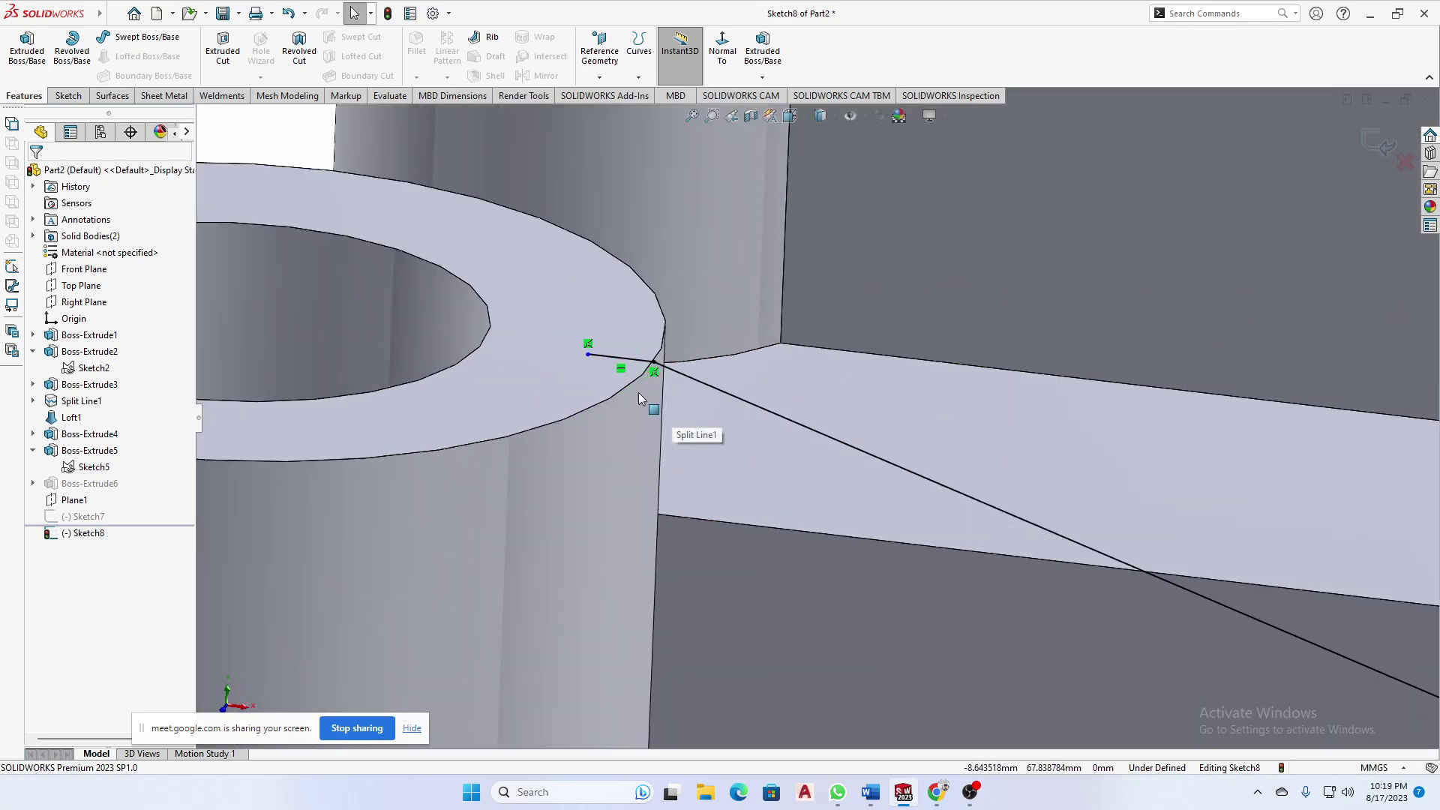
{"action": "left_click", "coordinate": [563, 360]}
{"action": "scroll", "coordinate": [543, 462], "scroll_direction": "up", "scroll_amount": 3}
{"action": "left_click", "coordinate": [300, 378]}
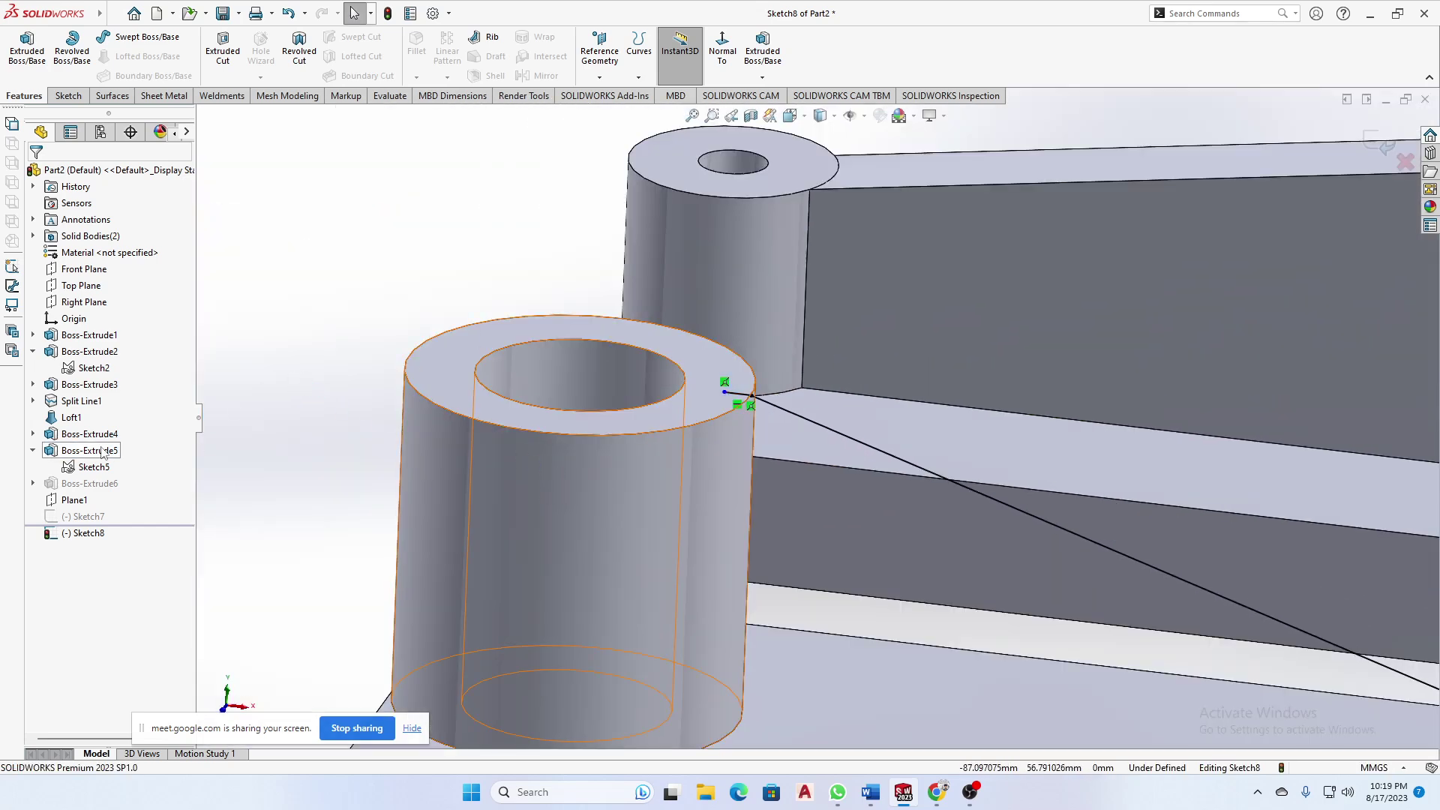
{"action": "left_click", "coordinate": [102, 452]}
{"action": "left_click", "coordinate": [546, 278]}
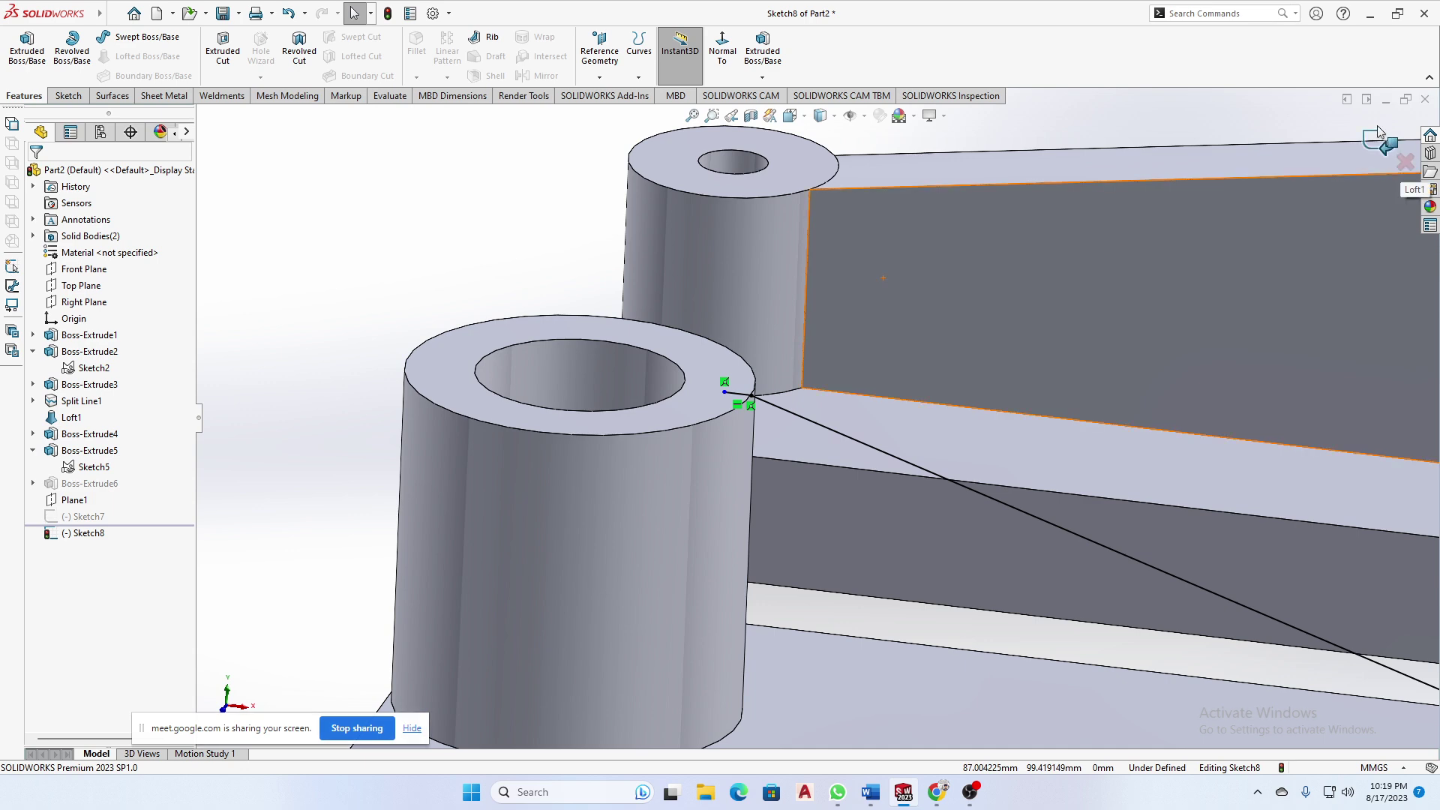
{"action": "left_click", "coordinate": [1404, 162]}
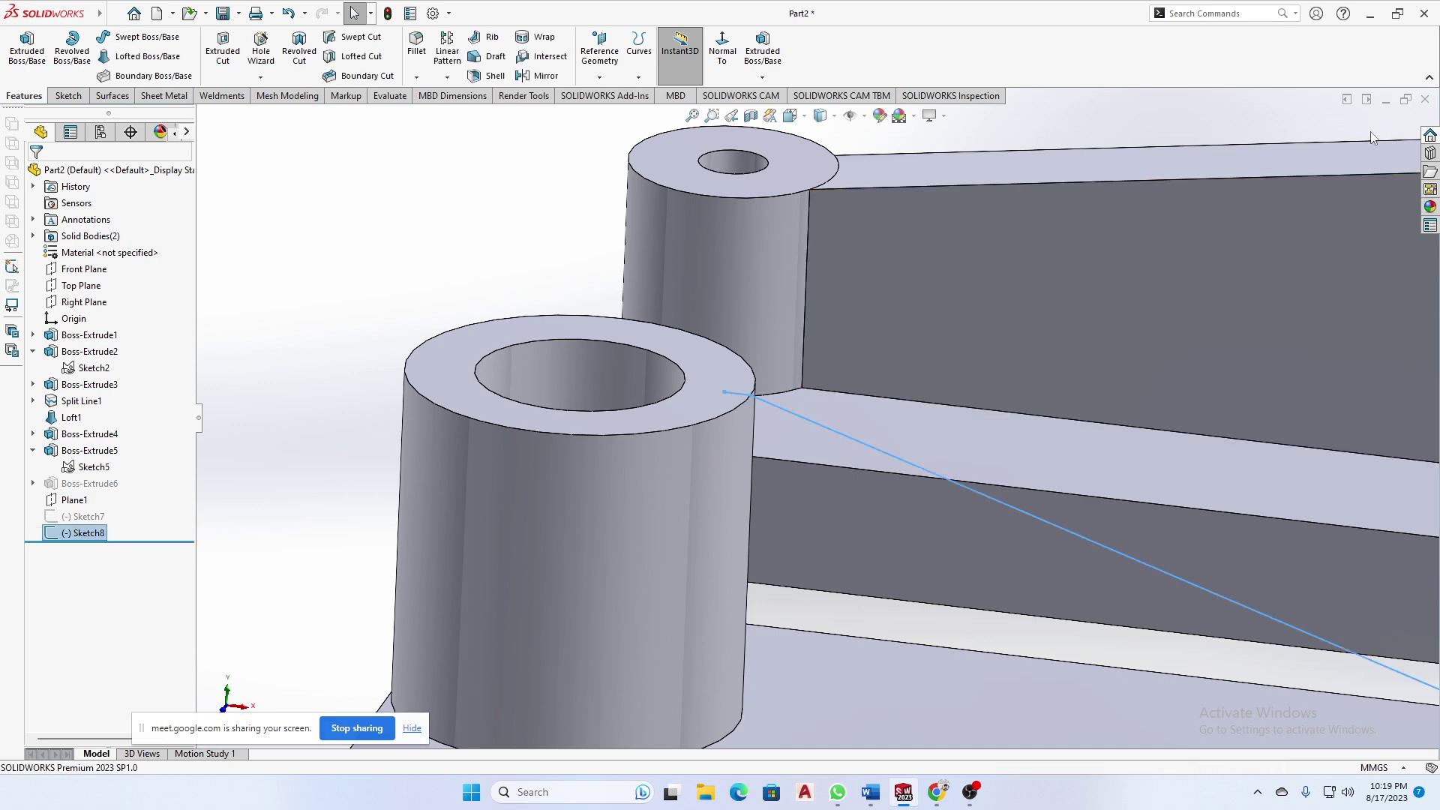
- Set the height of the second bracket's large boss to 30 mm
{"action": "left_click", "coordinate": [516, 473]}
{"action": "scroll", "coordinate": [804, 574], "scroll_direction": "up", "scroll_amount": 3}
{"action": "scroll", "coordinate": [781, 562], "scroll_direction": "down", "scroll_amount": 4}
{"action": "double_click", "coordinate": [783, 445]}
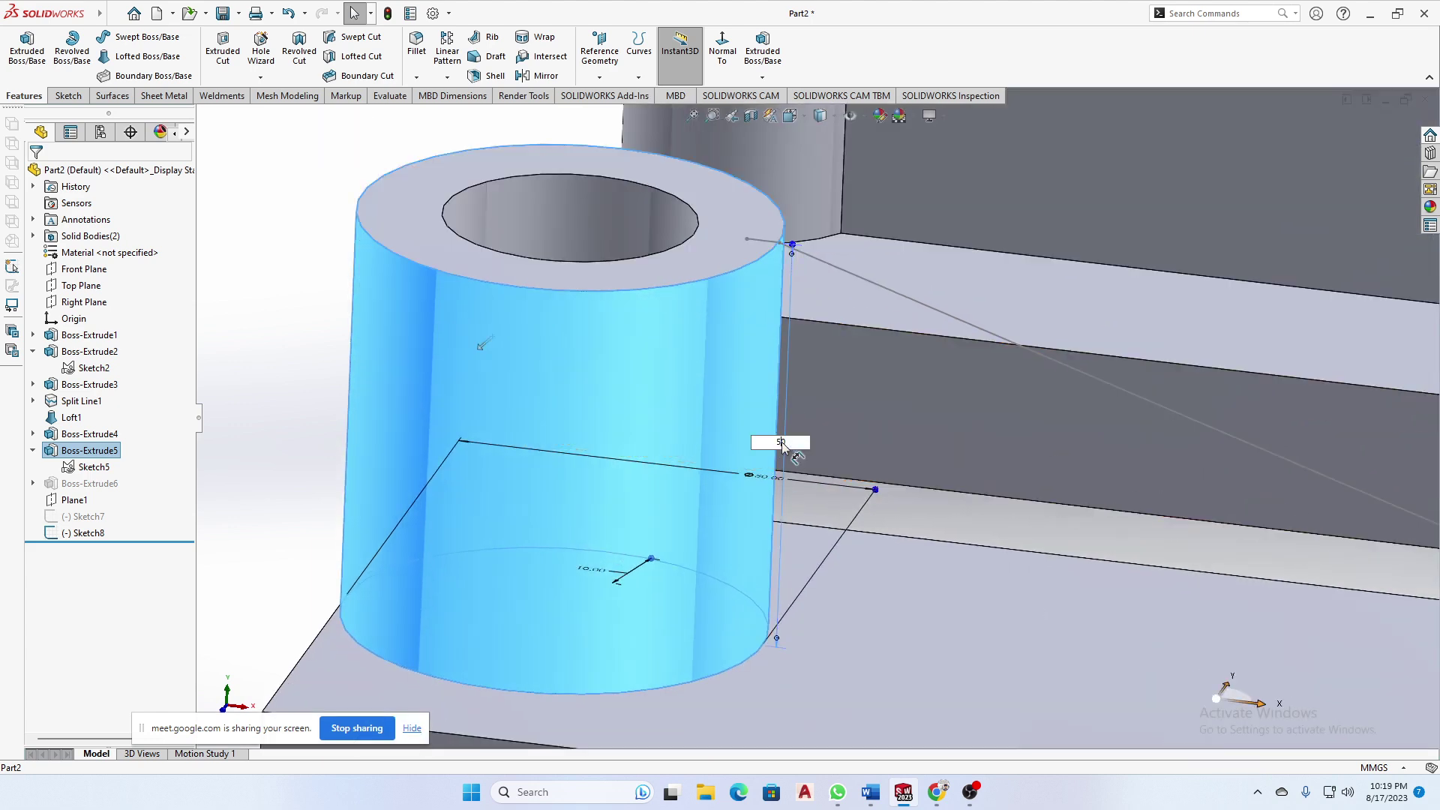
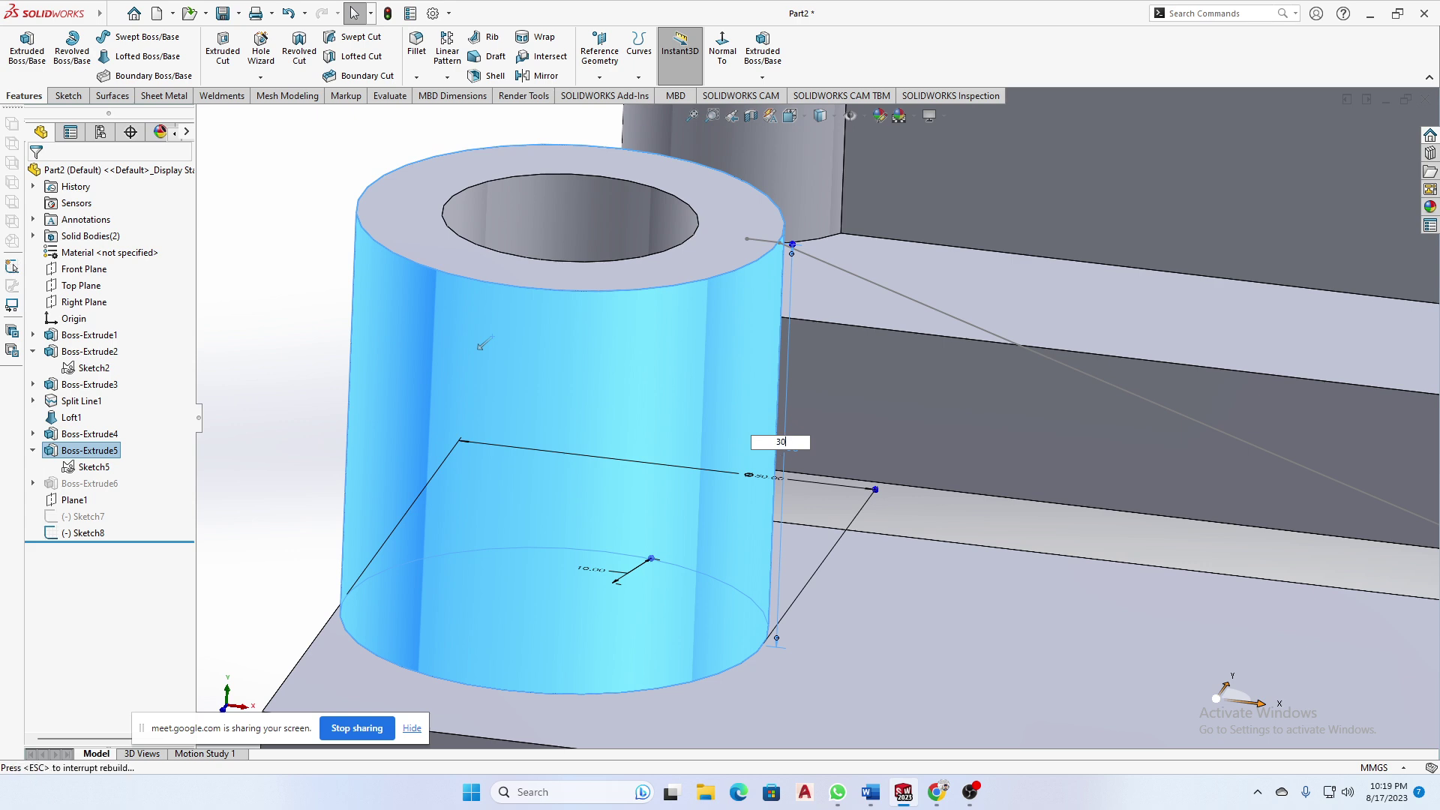
{"action": "type", "text": "30"}
{"action": "key", "text": "Return"}
{"action": "key", "text": "Escape"}
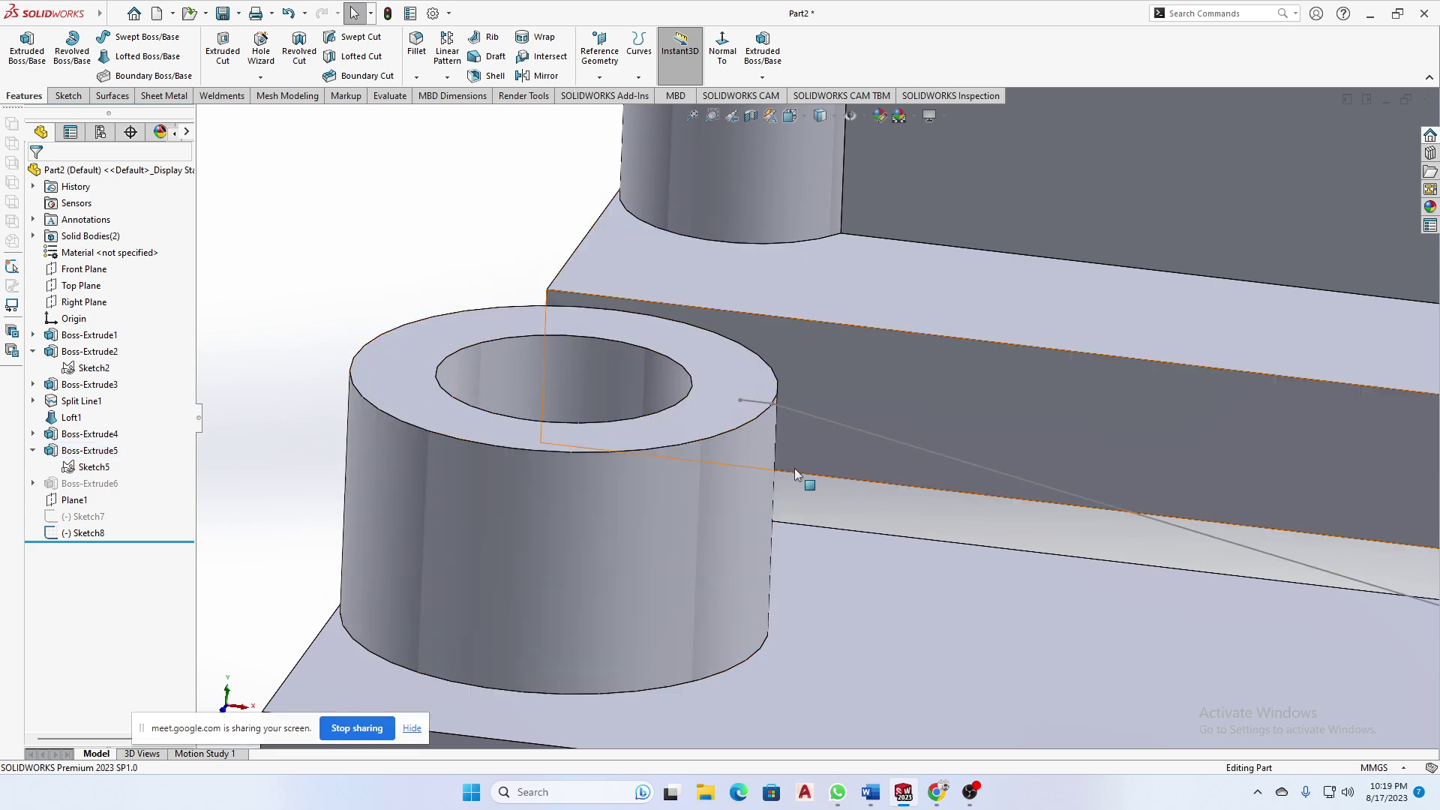
- Delete the rib sketch with the short horizontal line and the sloping line
{"action": "scroll", "coordinate": [794, 468], "scroll_direction": "down", "scroll_amount": 3}
{"action": "scroll", "coordinate": [815, 362], "scroll_direction": "up", "scroll_amount": 1}
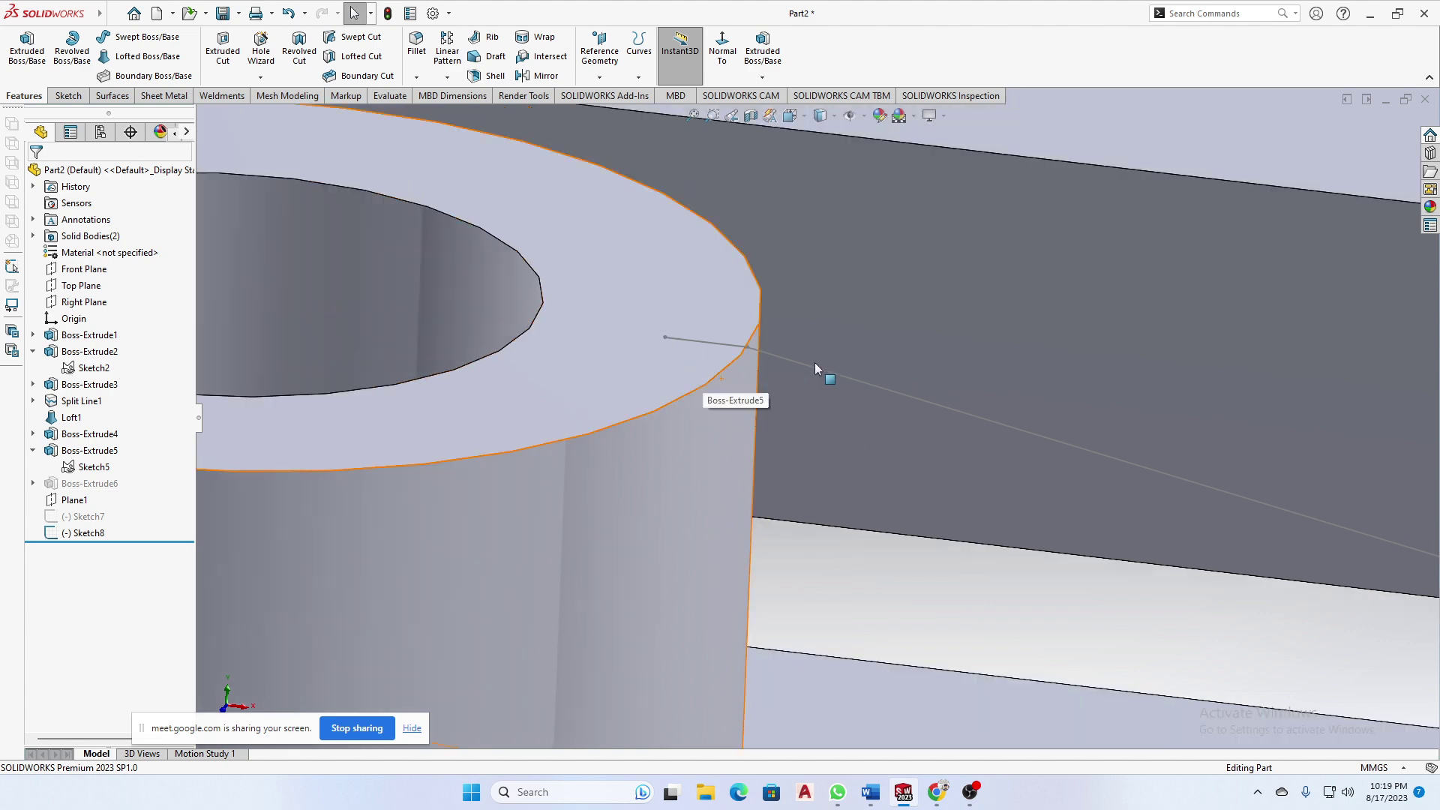
{"action": "left_click", "coordinate": [809, 367]}
{"action": "key", "text": "Delete"}
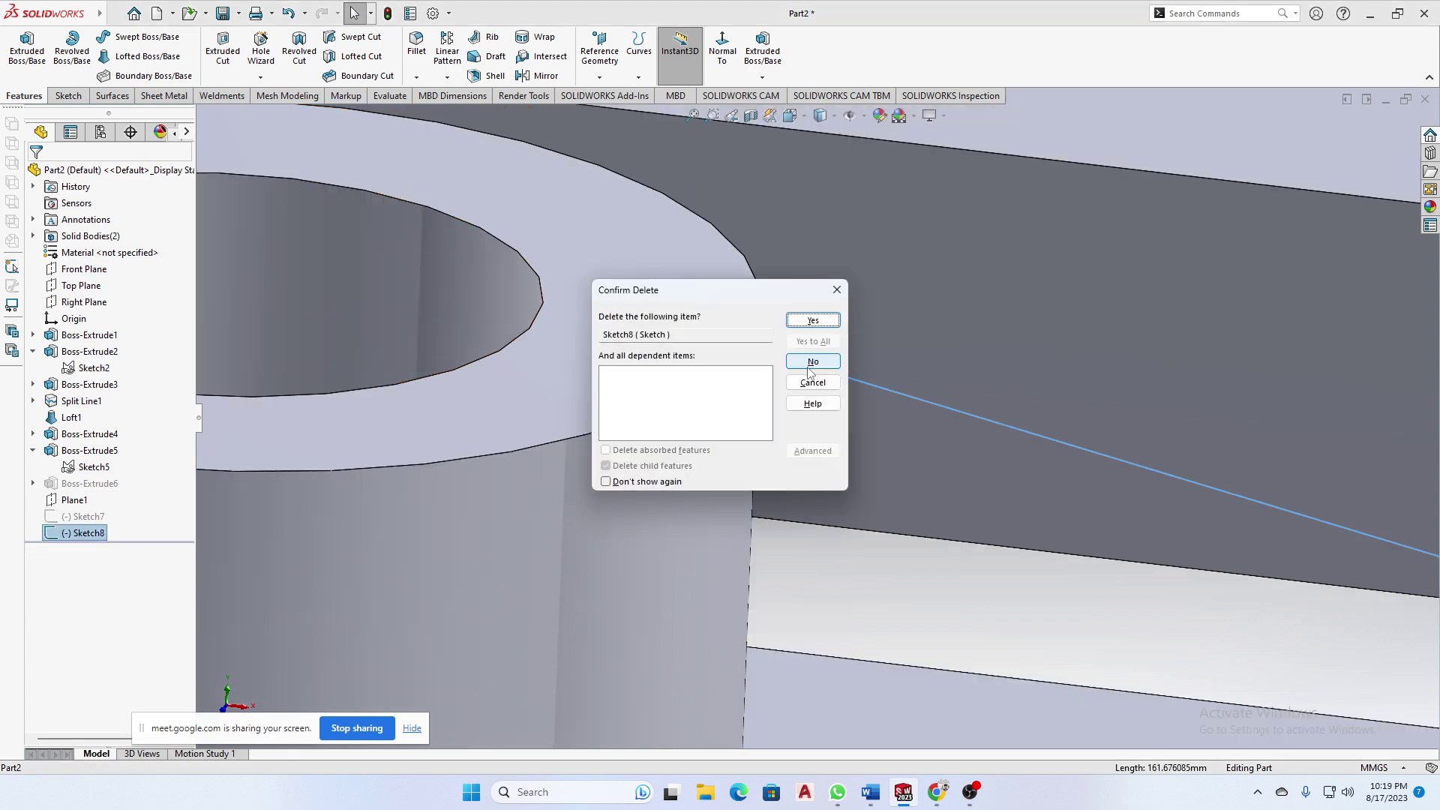
{"action": "left_click", "coordinate": [824, 320]}
{"action": "scroll", "coordinate": [840, 394], "scroll_direction": "up", "scroll_amount": 8}
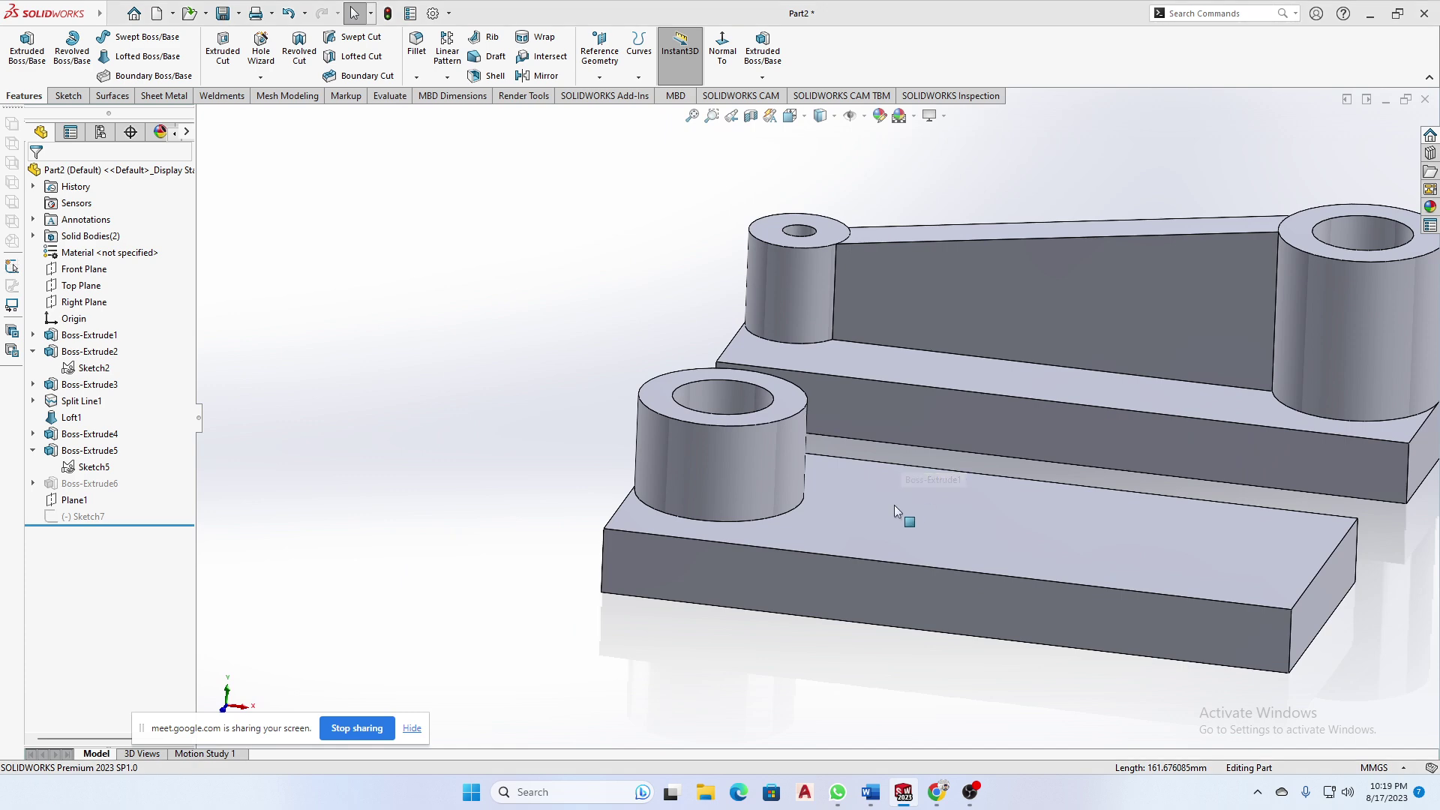
- Open the sketch of the second bracket's large boss for editing
{"action": "middle_click_drag", "start_coordinate": [771, 516], "coordinate": [771, 616]}
{"action": "left_click", "coordinate": [771, 616]}
{"action": "middle_click_drag", "start_coordinate": [927, 566], "coordinate": [1017, 470]}
{"action": "left_click", "coordinate": [1017, 466]}
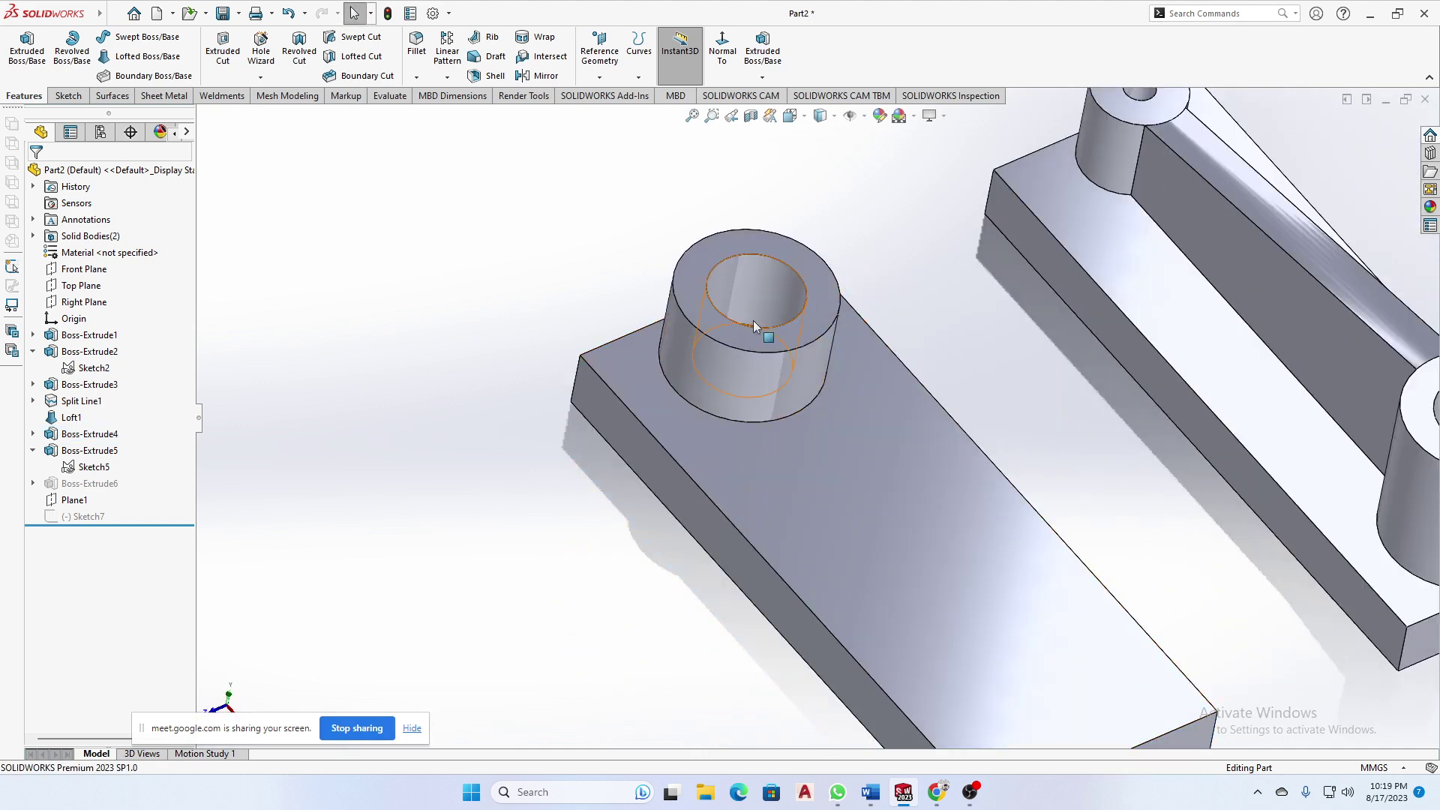
{"action": "scroll", "coordinate": [753, 321], "scroll_direction": "down", "scroll_amount": 5}
{"action": "left_click", "coordinate": [892, 375]}
{"action": "left_click", "coordinate": [960, 312]}
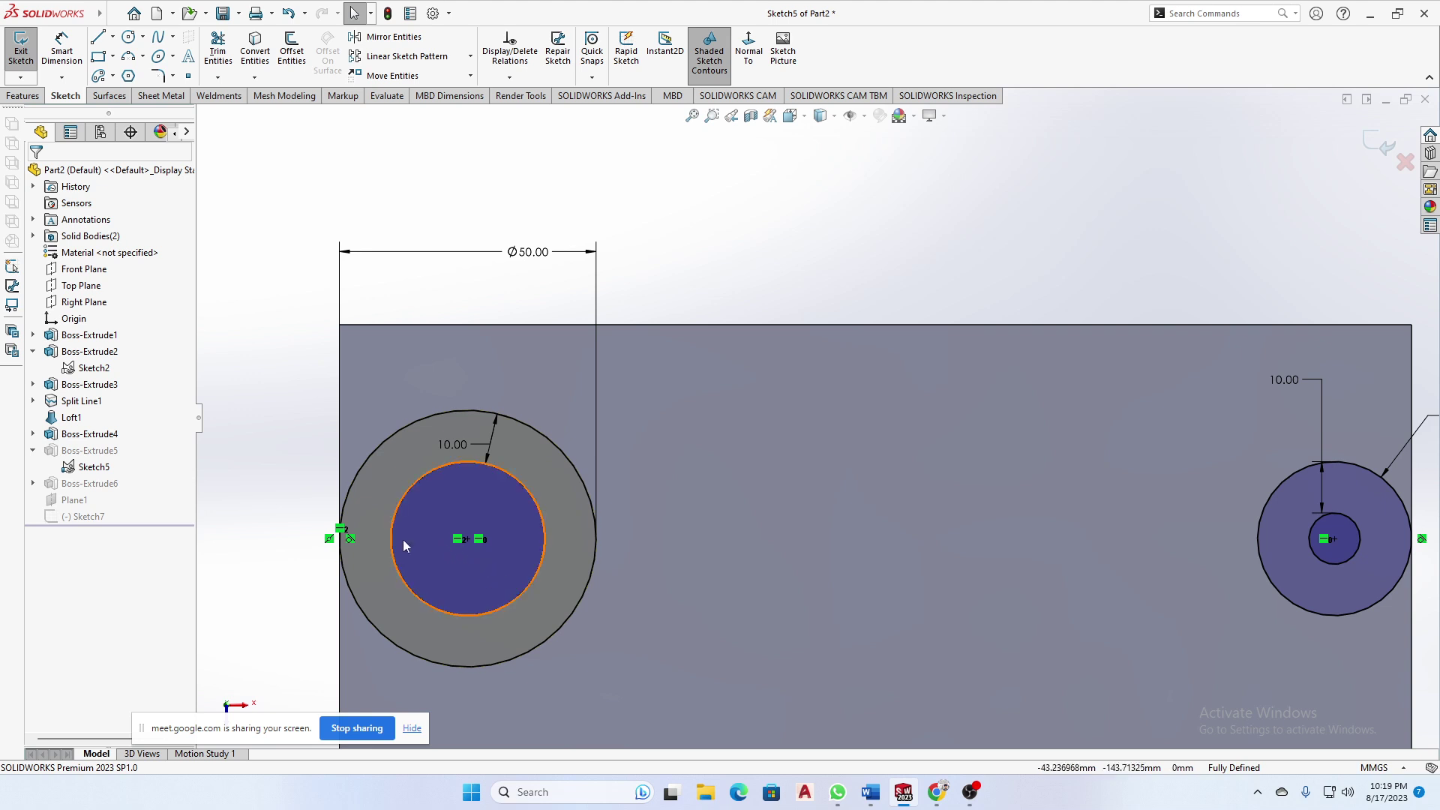
- Try to dimension the 50 mm circle's distance to each long edge of the base plate, cancel both dimensions, and exit the sketch
{"action": "scroll", "coordinate": [671, 531], "scroll_direction": "up", "scroll_amount": 3}
{"action": "right_click_drag", "start_coordinate": [424, 594], "coordinate": [430, 539]}
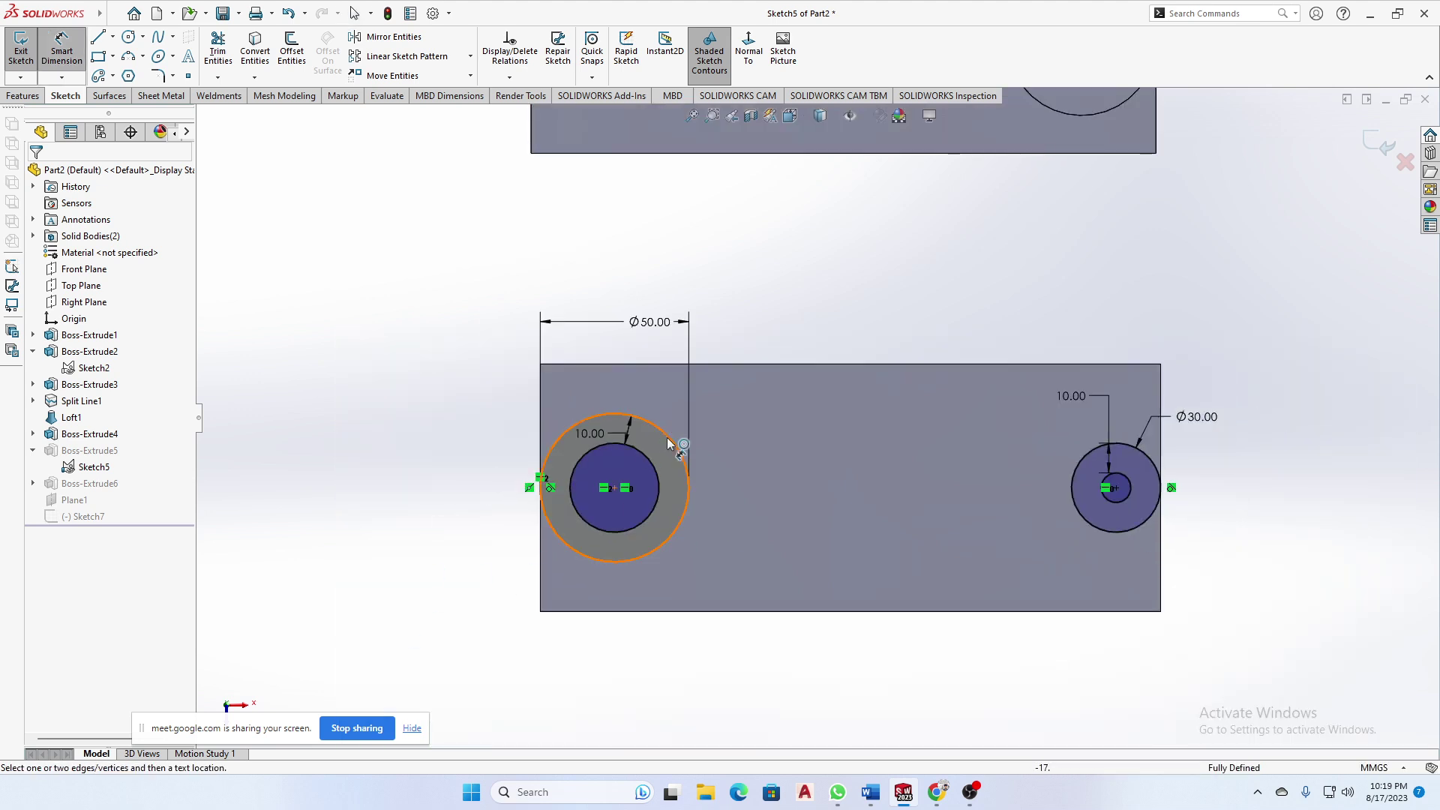
{"action": "left_click", "coordinate": [671, 442]}
{"action": "left_click", "coordinate": [747, 366]}
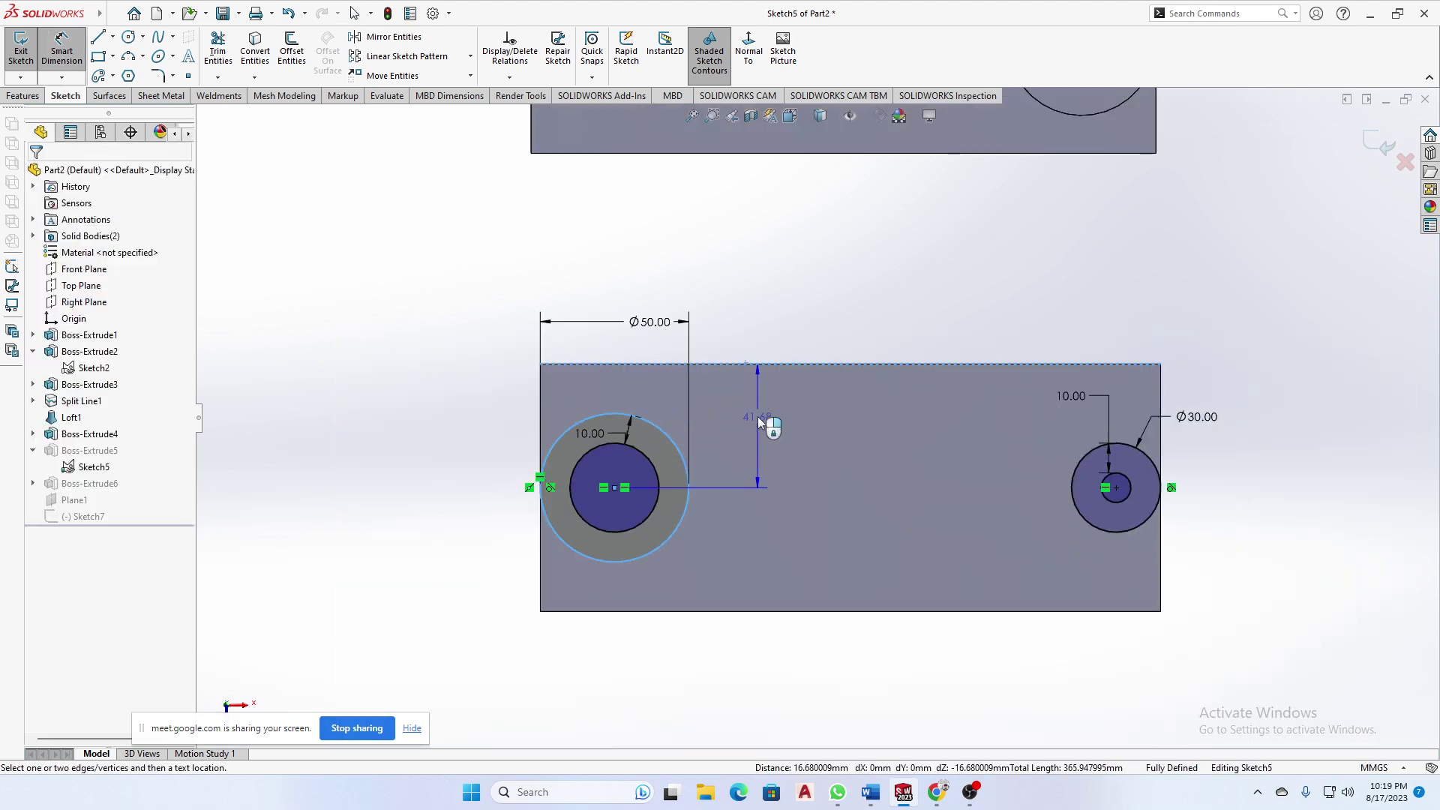
{"action": "left_click", "coordinate": [757, 431]}
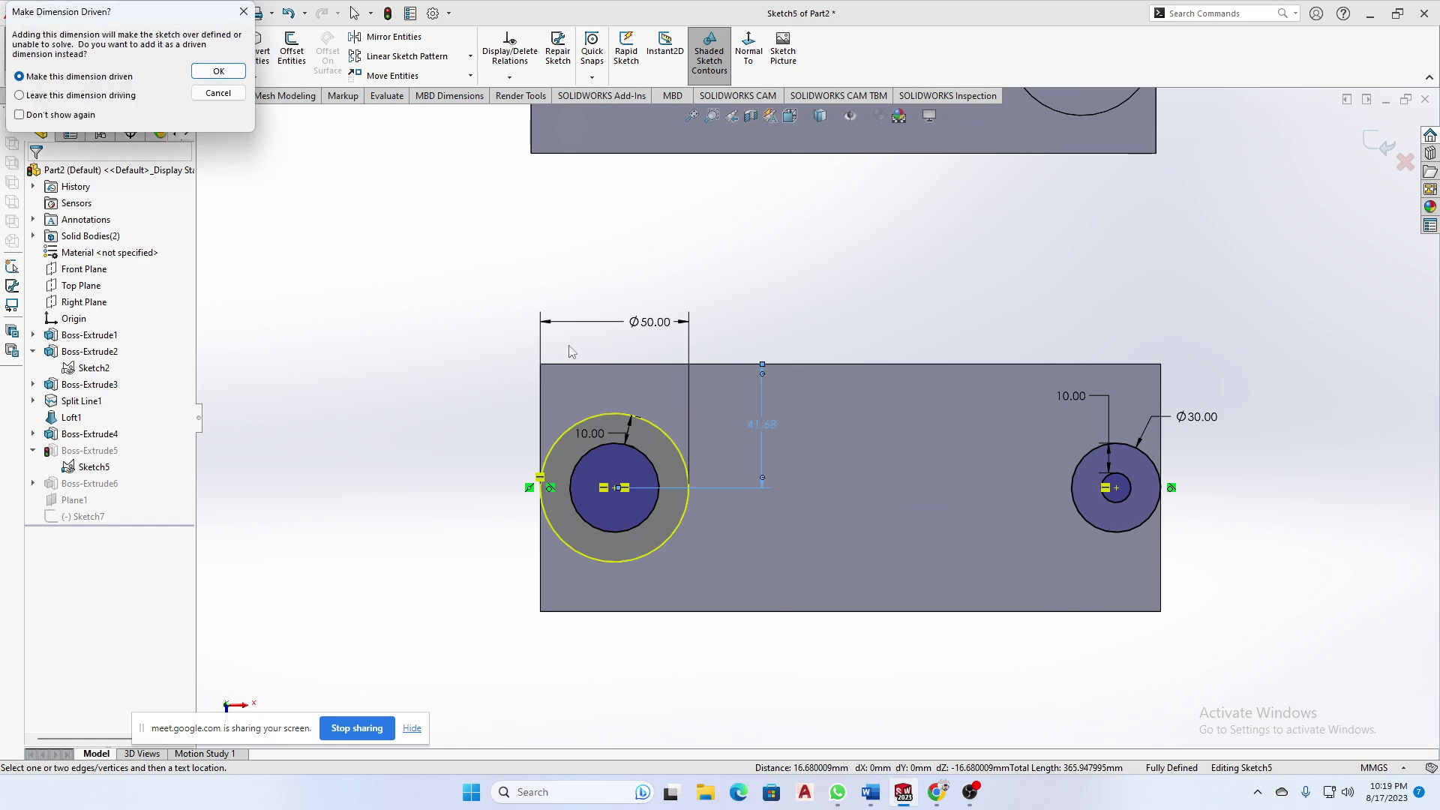
{"action": "left_click", "coordinate": [244, 11]}
{"action": "left_click", "coordinate": [658, 557]}
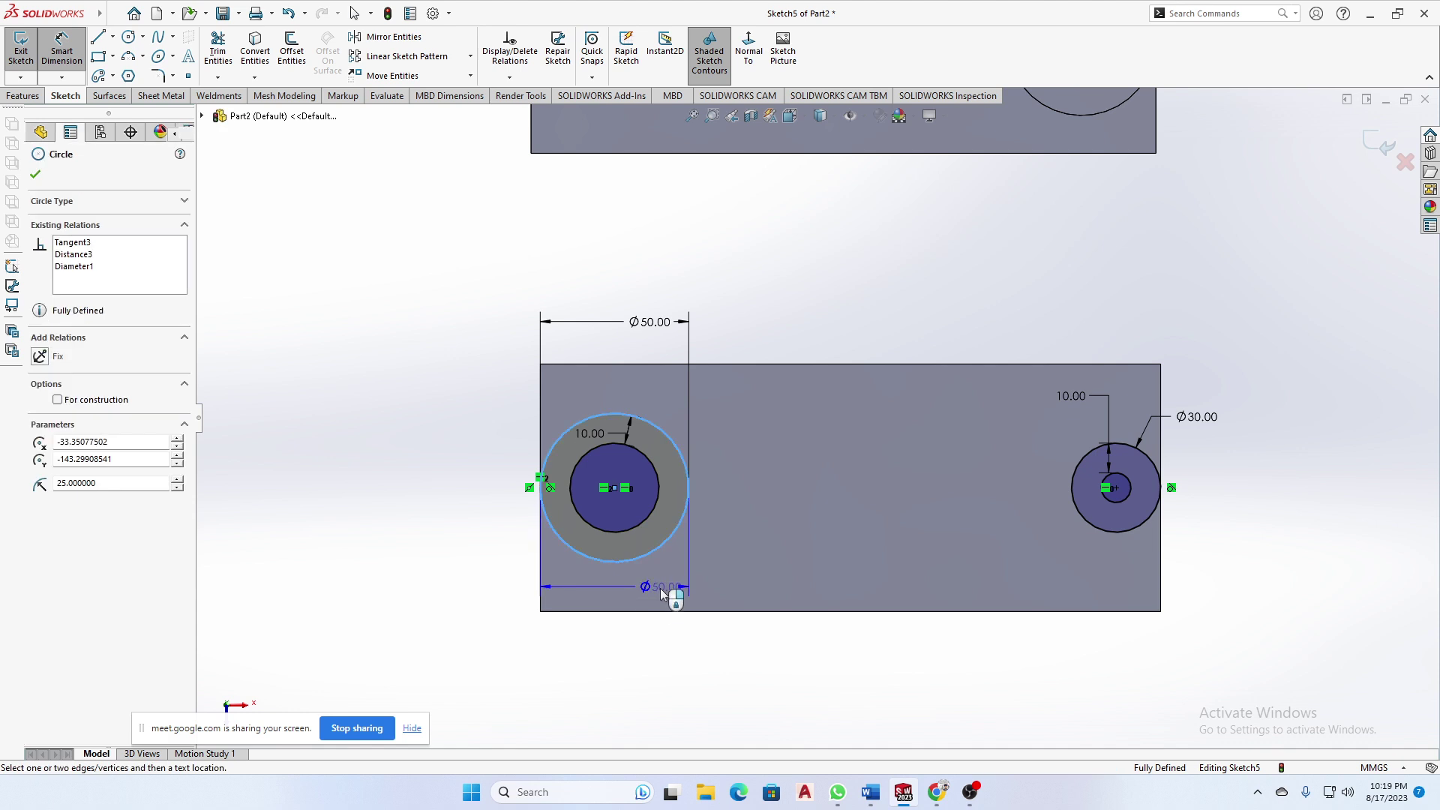
{"action": "left_click", "coordinate": [661, 612]}
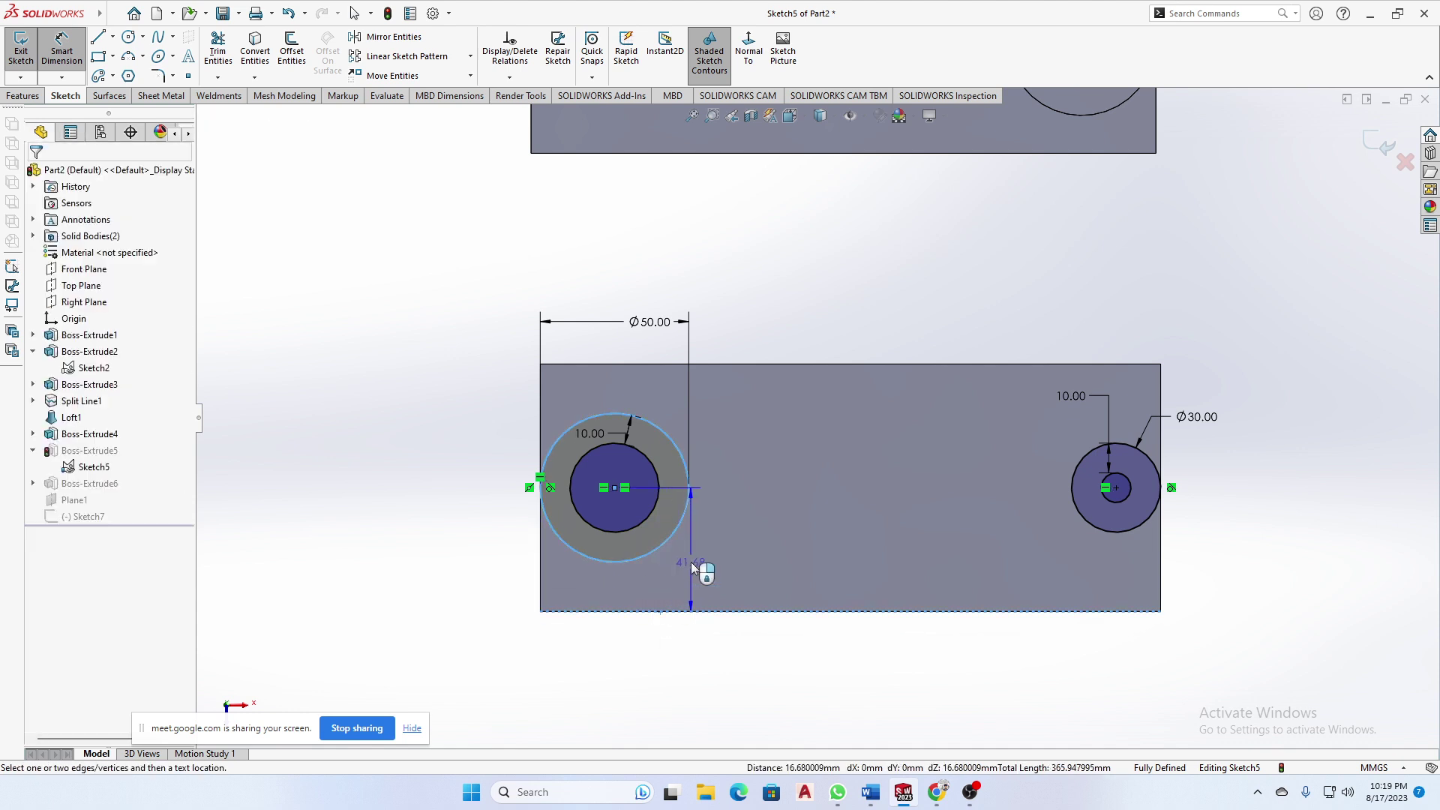
{"action": "left_click", "coordinate": [690, 561]}
{"action": "left_click", "coordinate": [244, 11]}
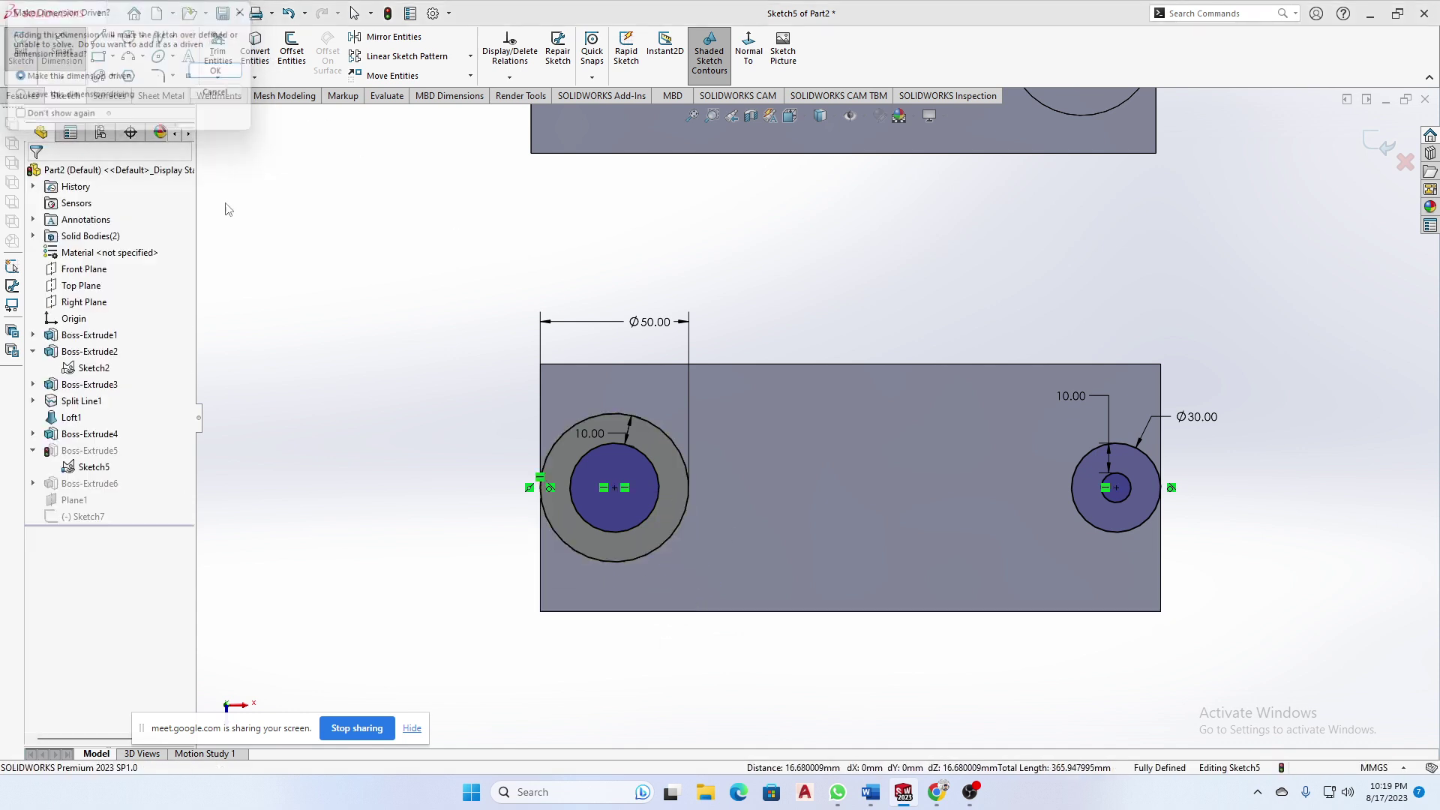
{"action": "left_click", "coordinate": [1371, 154]}
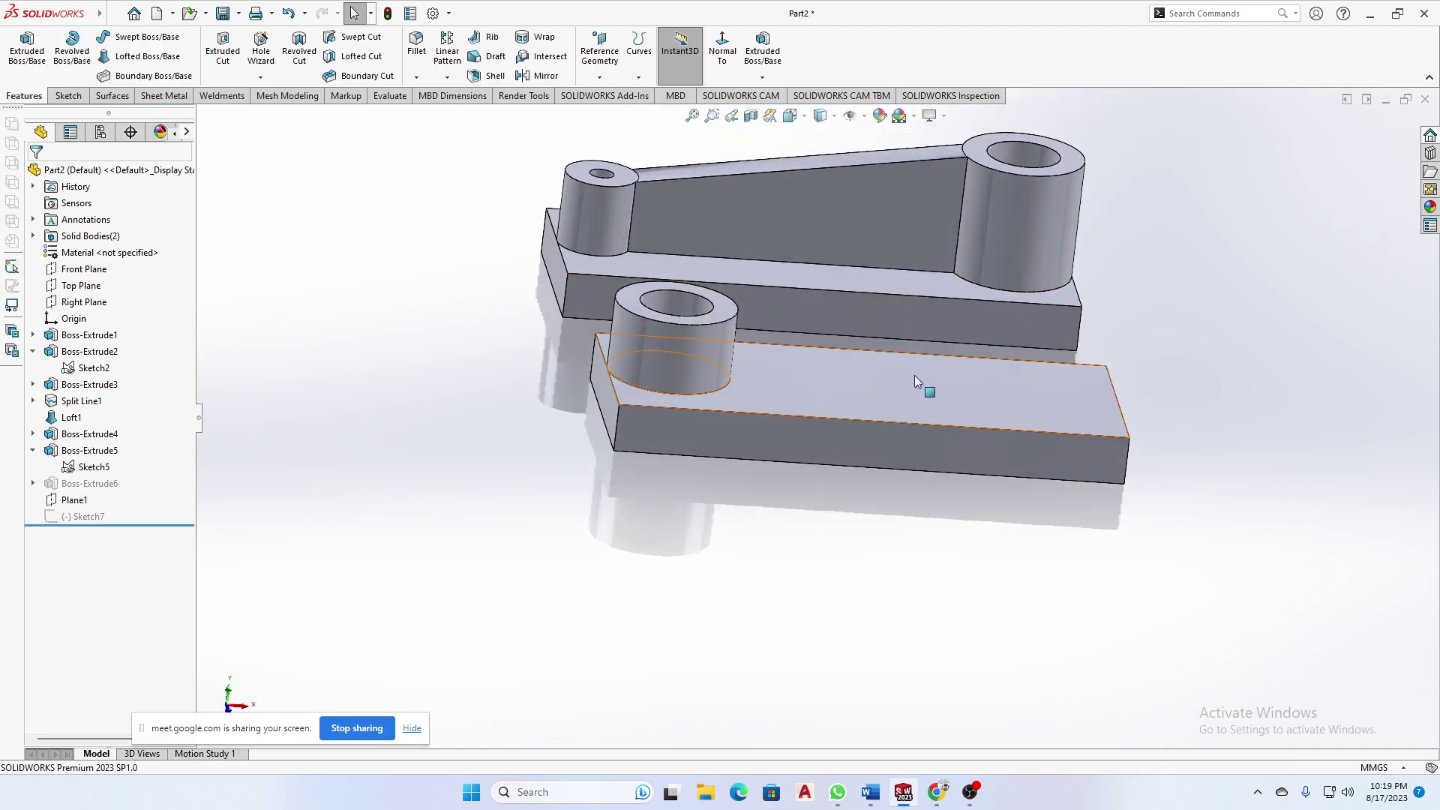
- Sketch a corner rectangle about 19 by 44 mm on the second base plate's top face, near the end opposite the boss
{"action": "middle_click_drag", "start_coordinate": [855, 383], "coordinate": [836, 399]}
{"action": "left_click", "coordinate": [1065, 396]}
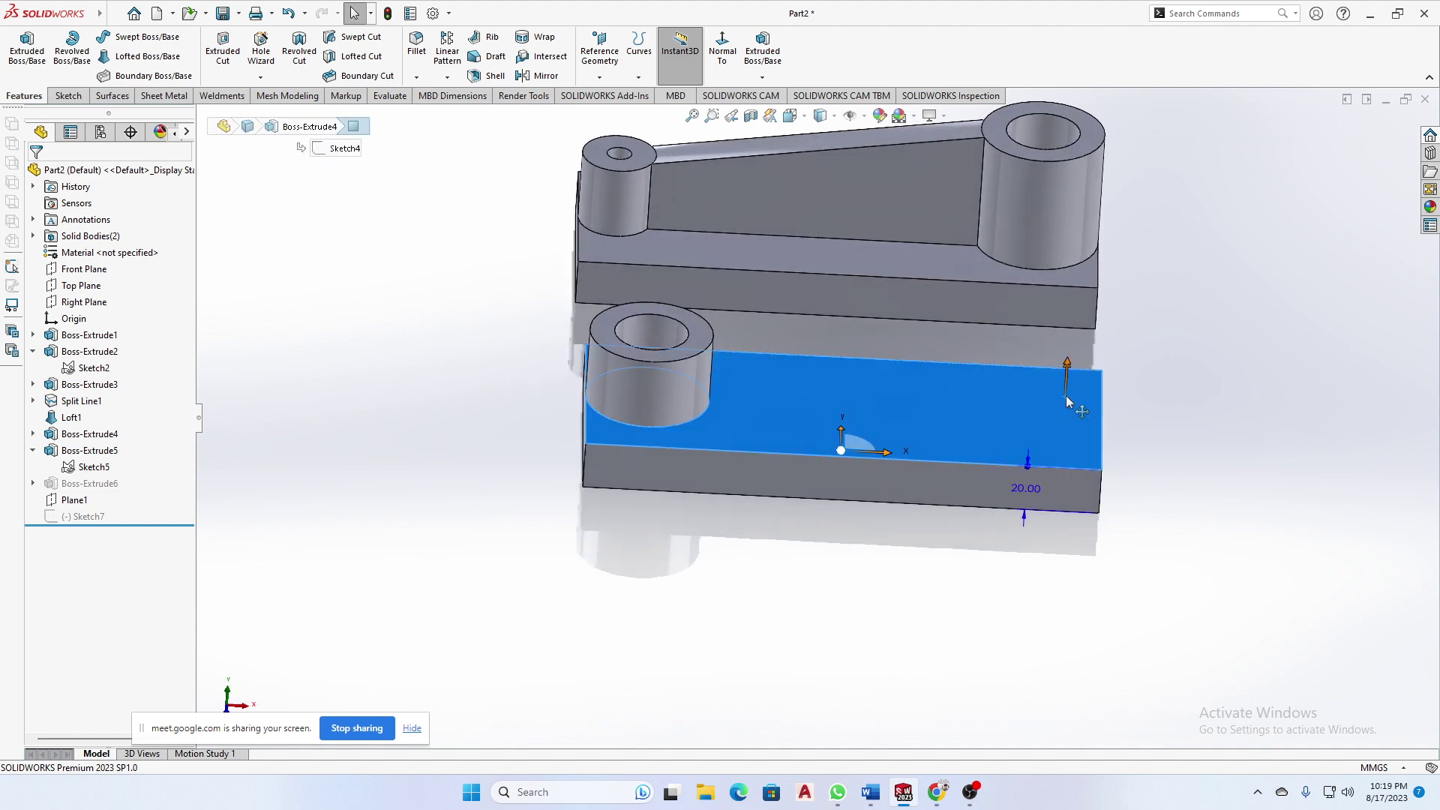
{"action": "left_click", "coordinate": [1128, 352]}
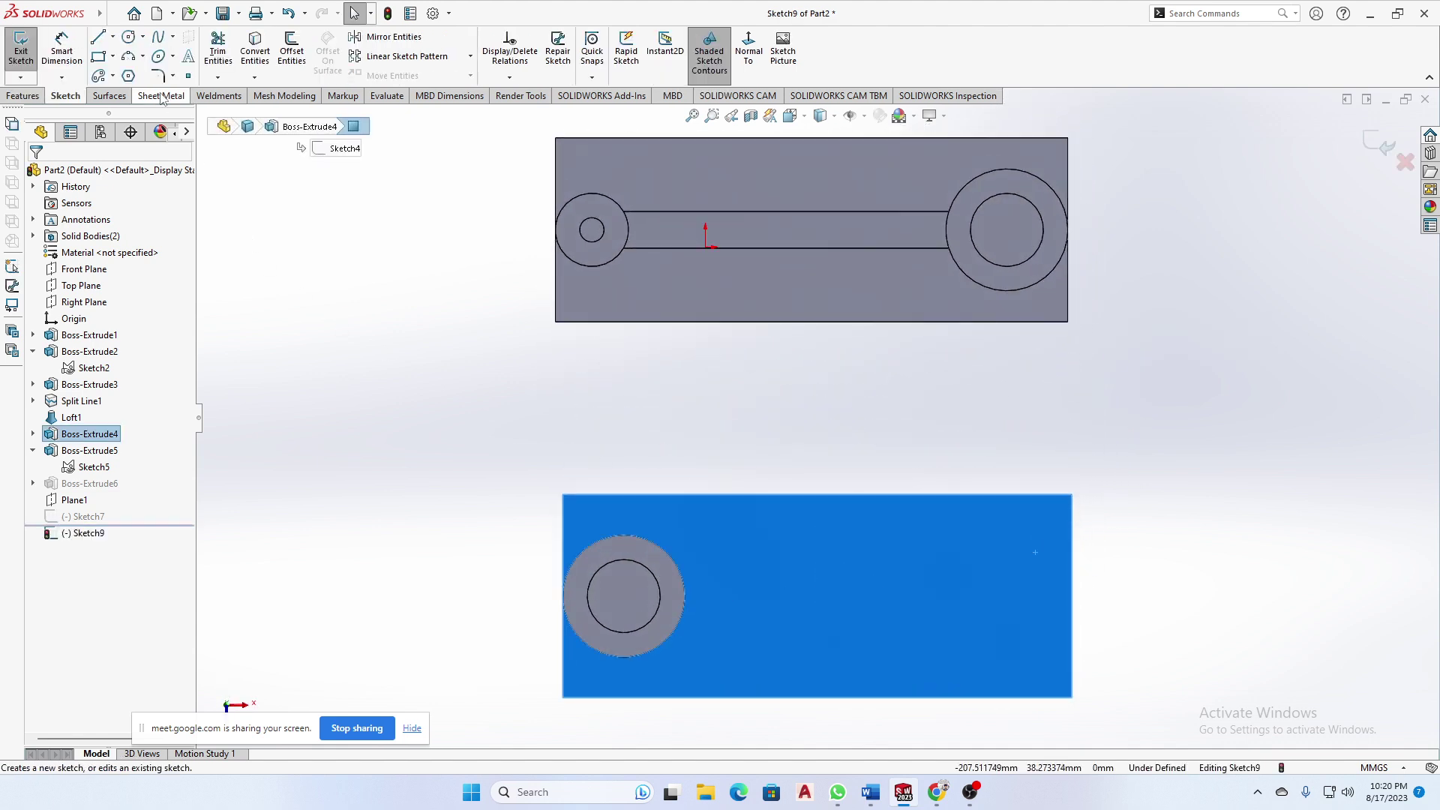
{"action": "left_click", "coordinate": [99, 57]}
{"action": "left_click", "coordinate": [1011, 545]}
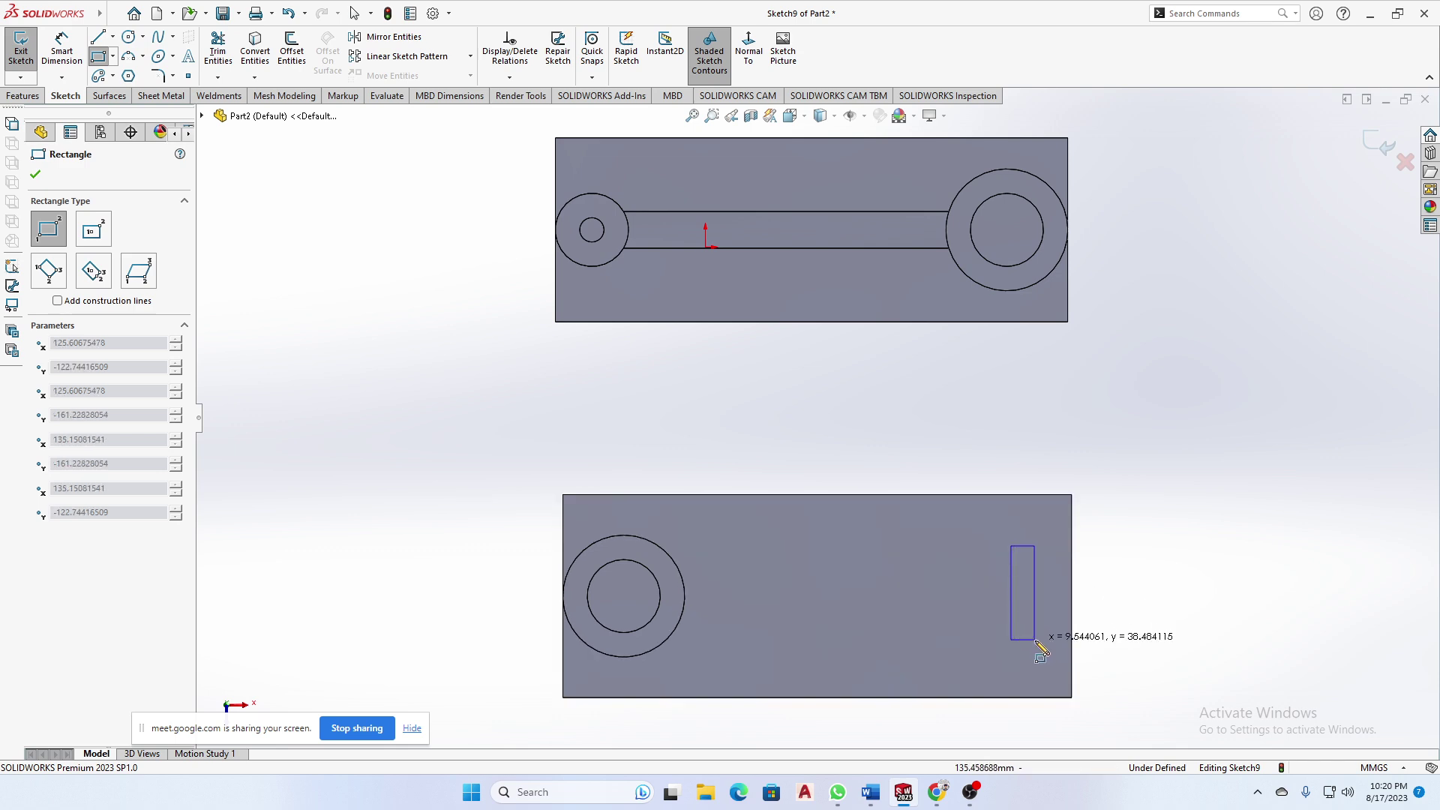
{"action": "left_click", "coordinate": [1057, 653]}
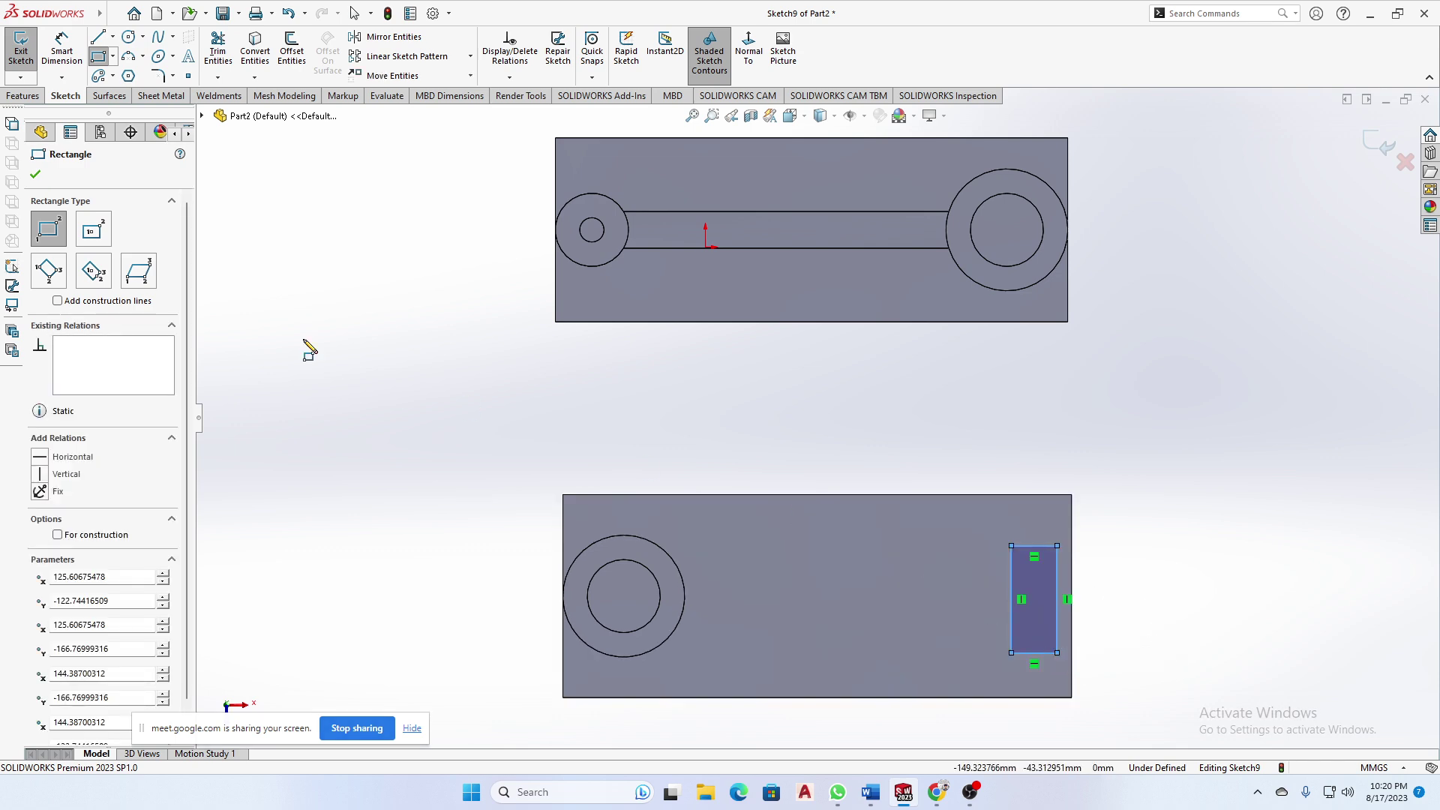
{"action": "left_click", "coordinate": [35, 175]}
- Extrude the small rectangle 73 mm upward as a blind boss merged with the base plate
{"action": "left_click", "coordinate": [23, 95]}
{"action": "left_click", "coordinate": [27, 51]}
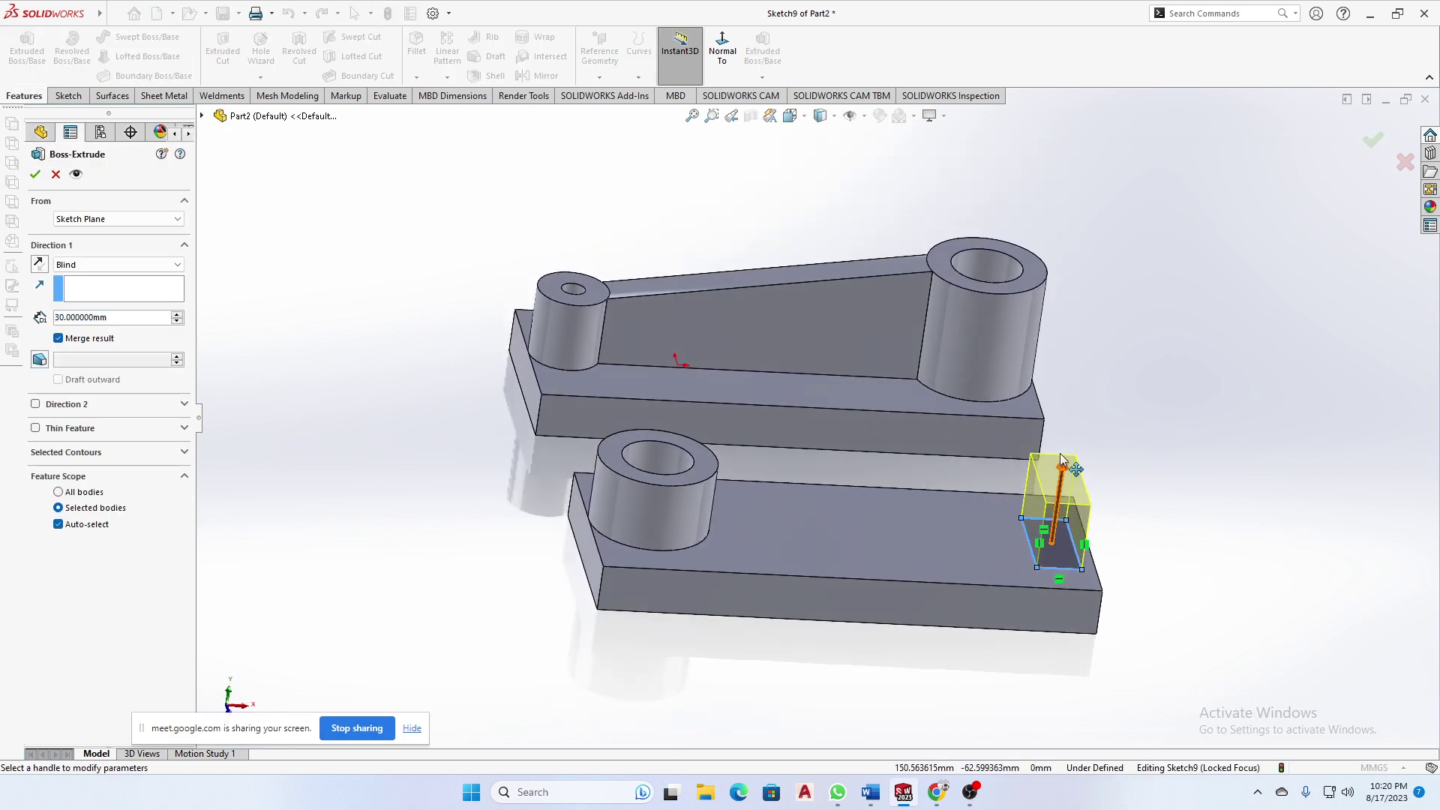
{"action": "left_click_drag", "start_coordinate": [1061, 459], "coordinate": [1075, 373]}
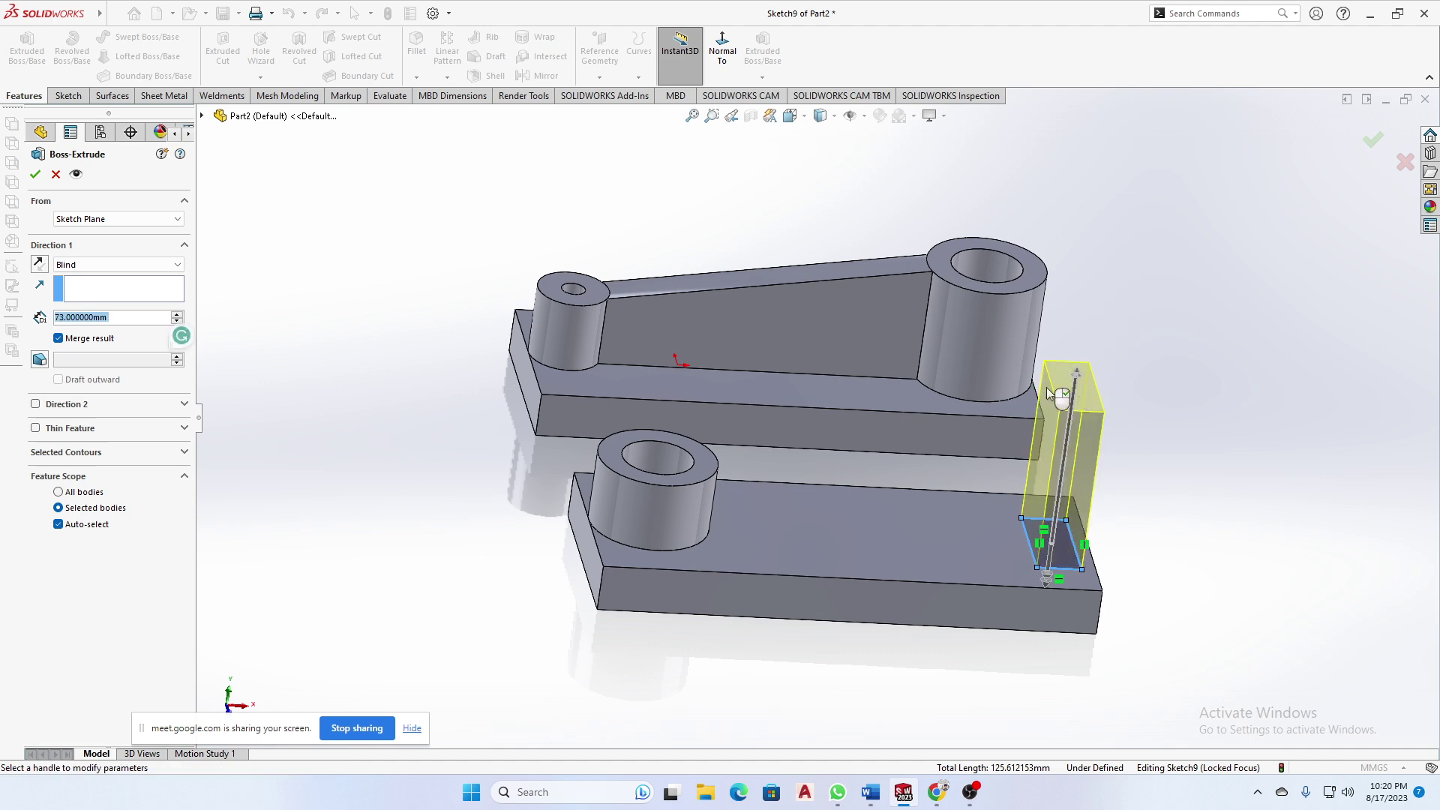
{"action": "left_click", "coordinate": [33, 175]}
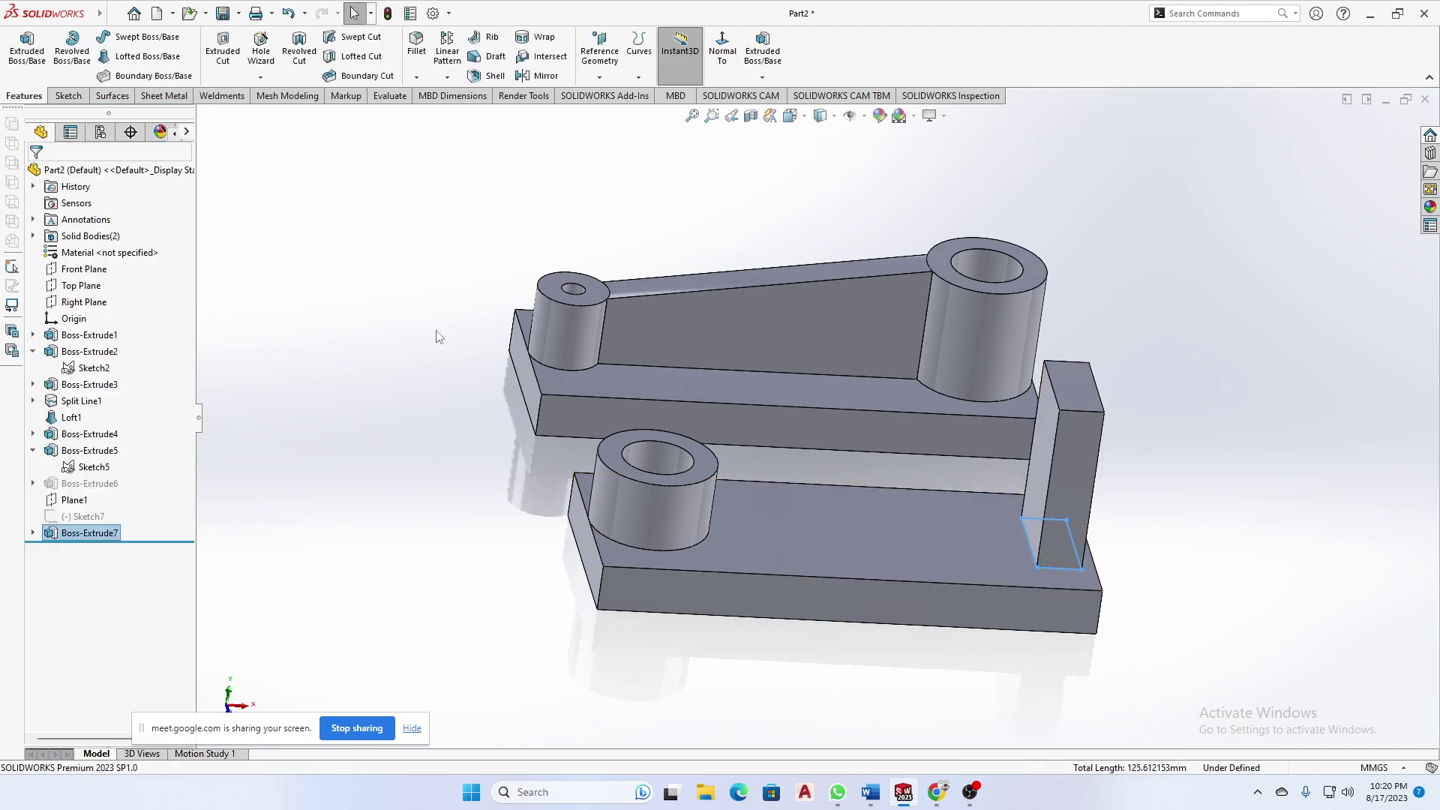
- Sketch a sloping line about 120 mm long on Plane1, from the block's top inner corner down to the base plate's top face
{"action": "left_click", "coordinate": [67, 96]}
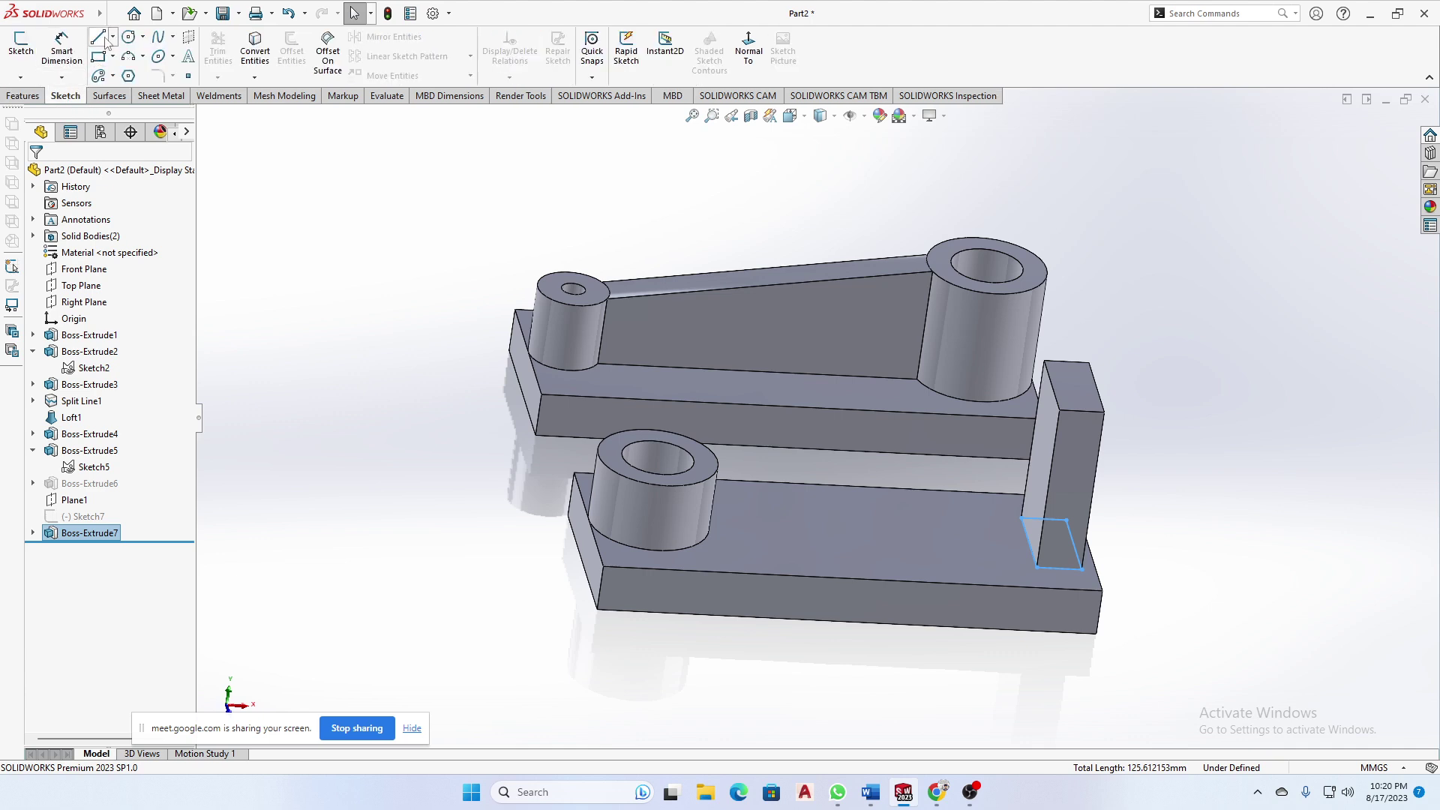
{"action": "left_click", "coordinate": [102, 39]}
{"action": "left_click", "coordinate": [201, 115]}
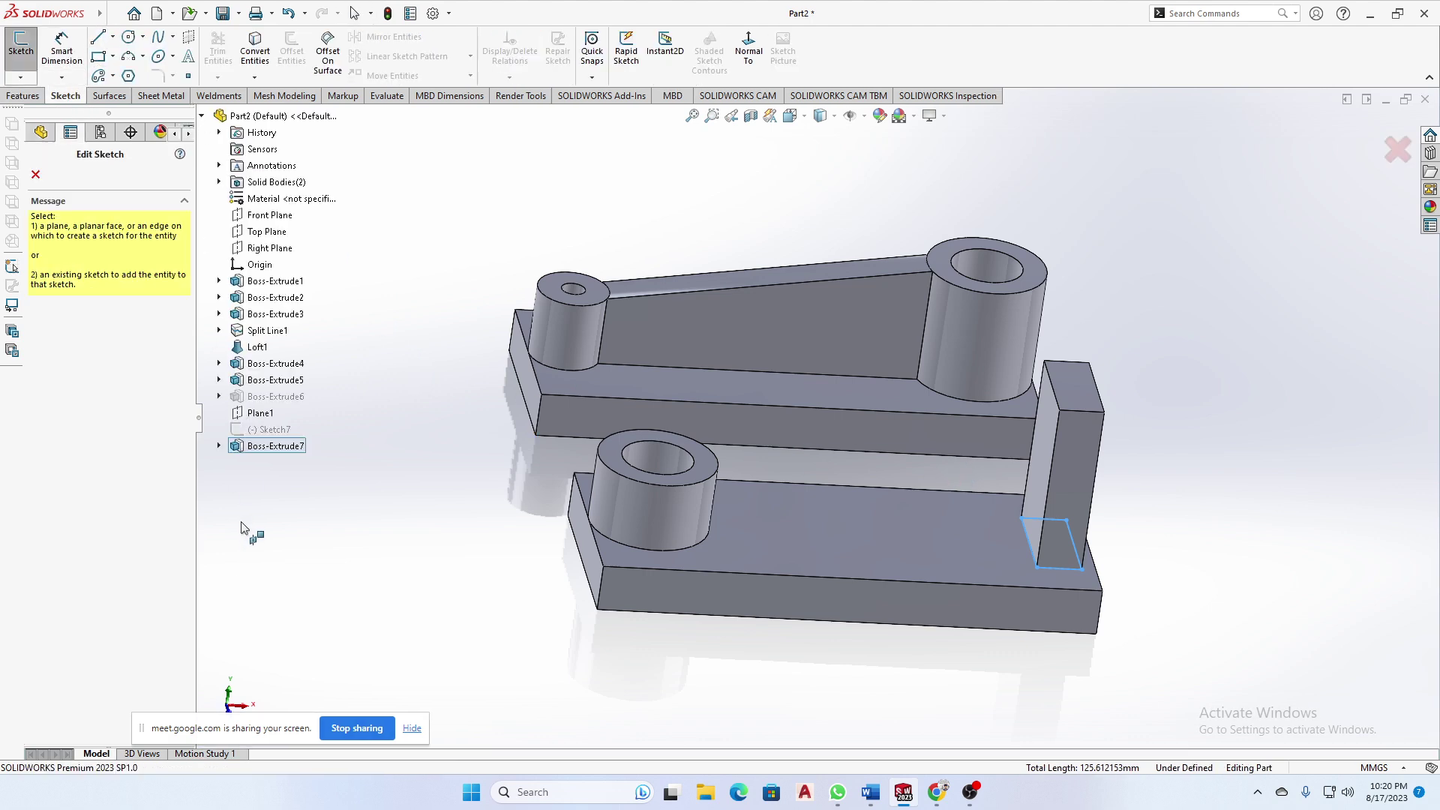
{"action": "left_click", "coordinate": [330, 411]}
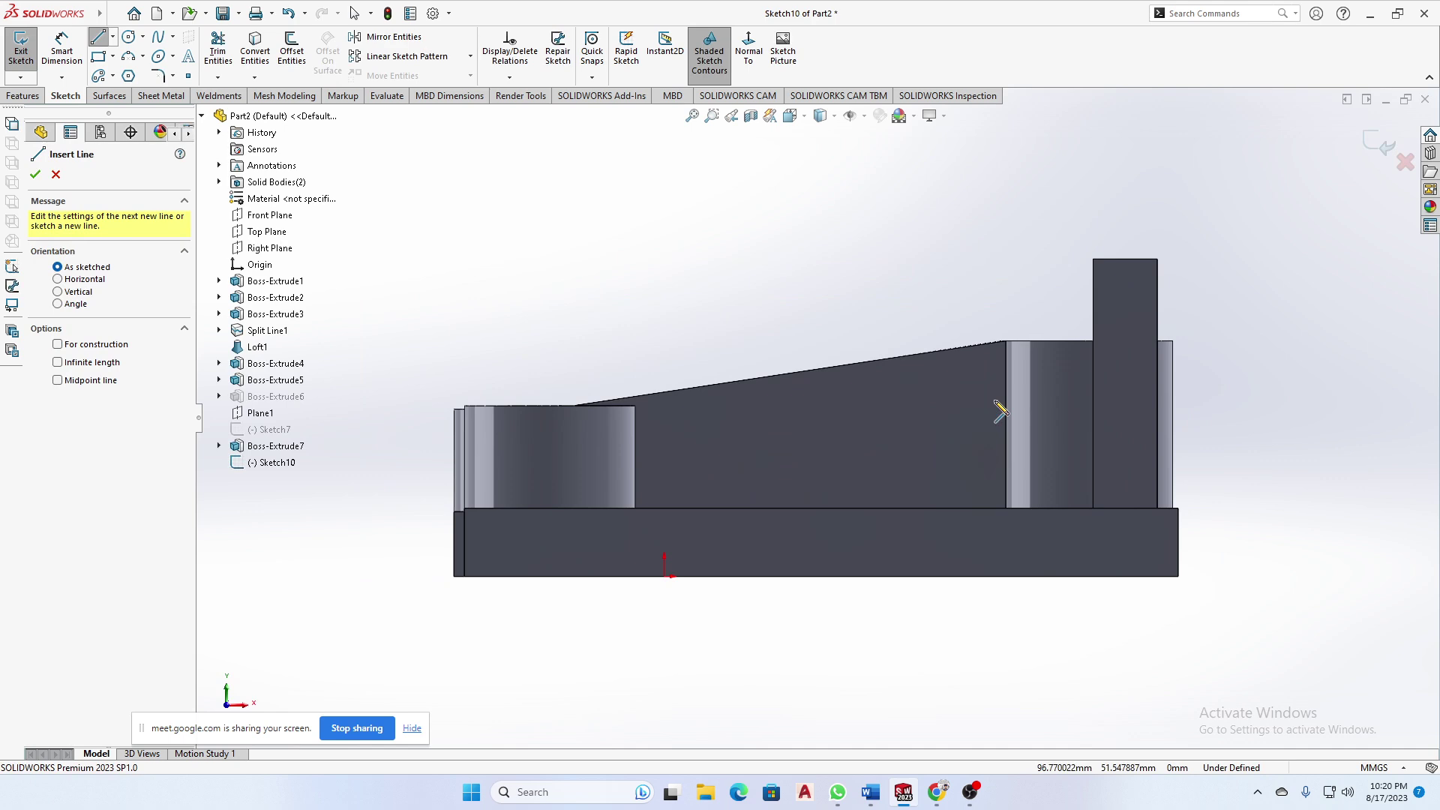
{"action": "scroll", "coordinate": [1115, 339], "scroll_direction": "down", "scroll_amount": 2}
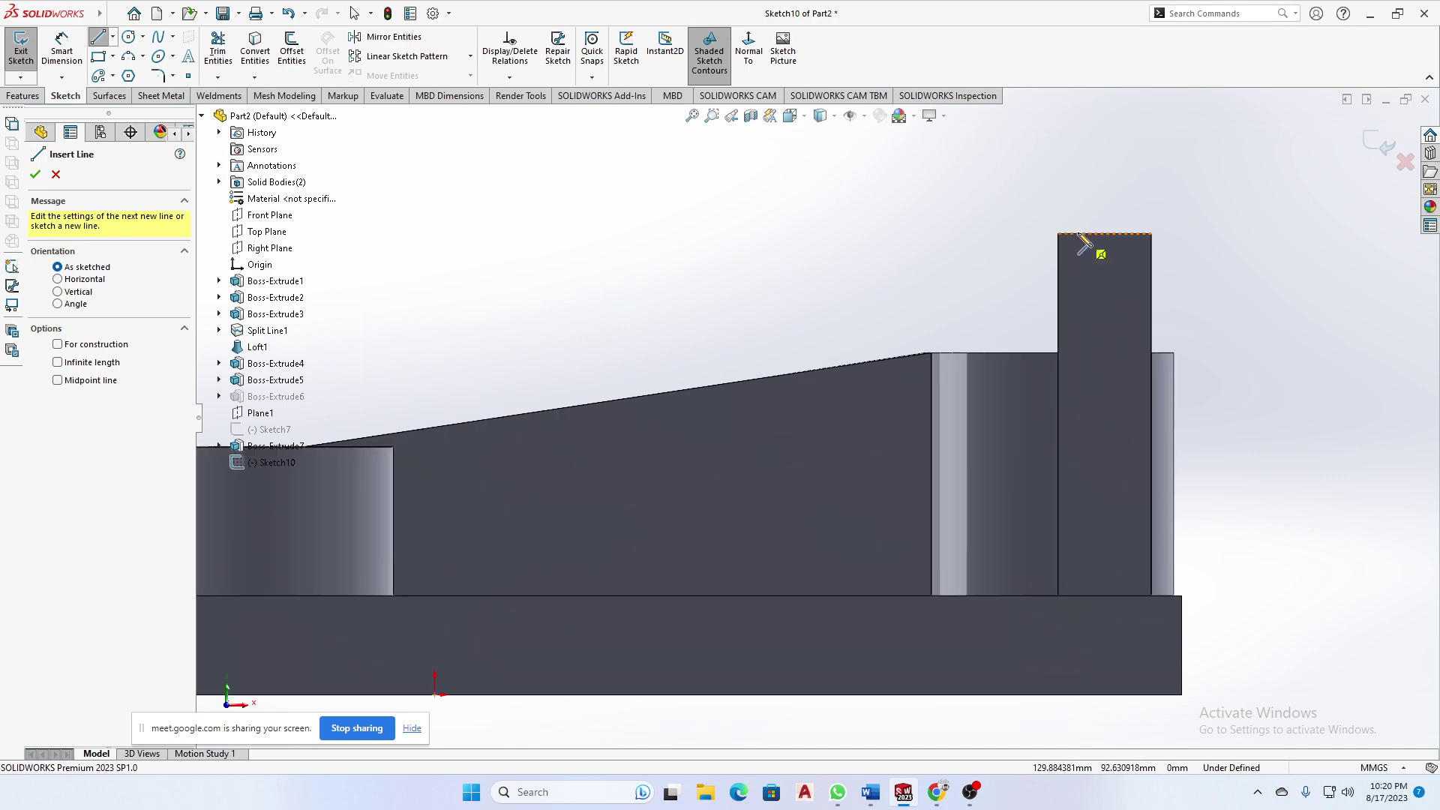
{"action": "left_click", "coordinate": [1058, 234]}
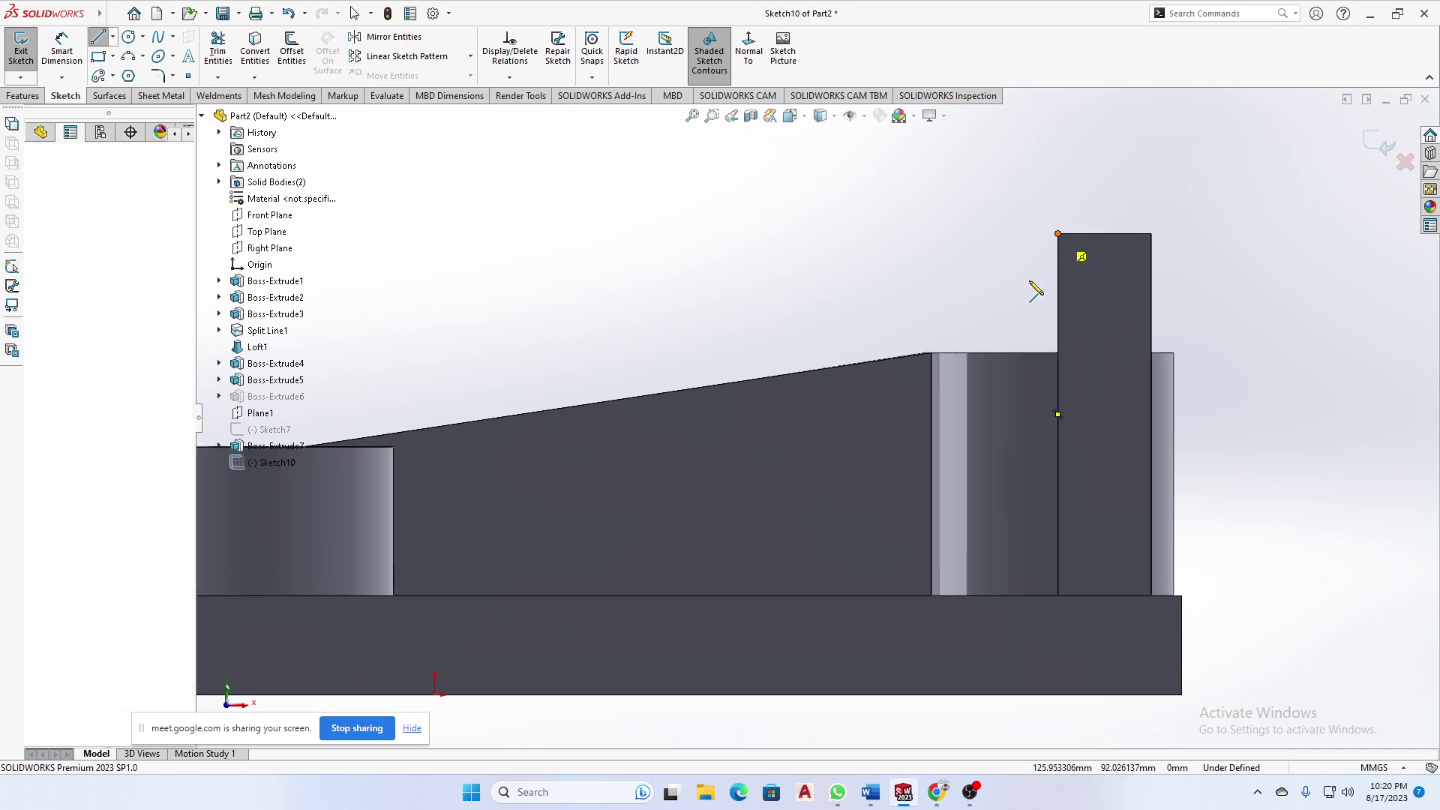
{"action": "left_click", "coordinate": [585, 596]}
{"action": "right_click", "coordinate": [584, 515]}
{"action": "left_click", "coordinate": [611, 527]}
{"action": "mouse_move", "coordinate": [716, 566]}
{"action": "middle_mouse_down"}
{"action": "mouse_move", "coordinate": [745, 588]}
{"action": "mouse_move", "coordinate": [981, 636]}
{"action": "middle_mouse_up"}
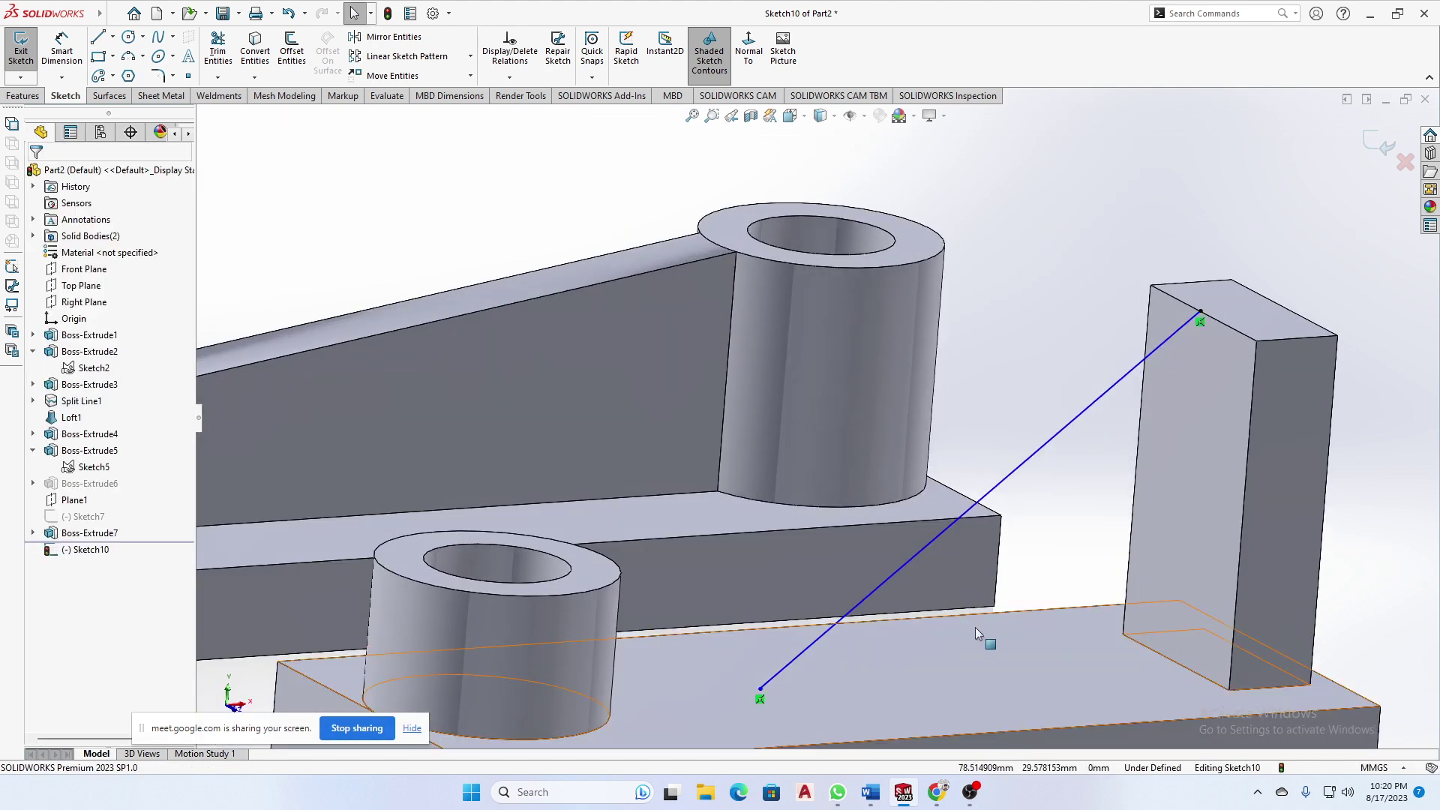
- Try to create a 10 mm rib from the sloping line with 1° outward draft, and cancel the feature
{"action": "left_click", "coordinate": [23, 96]}
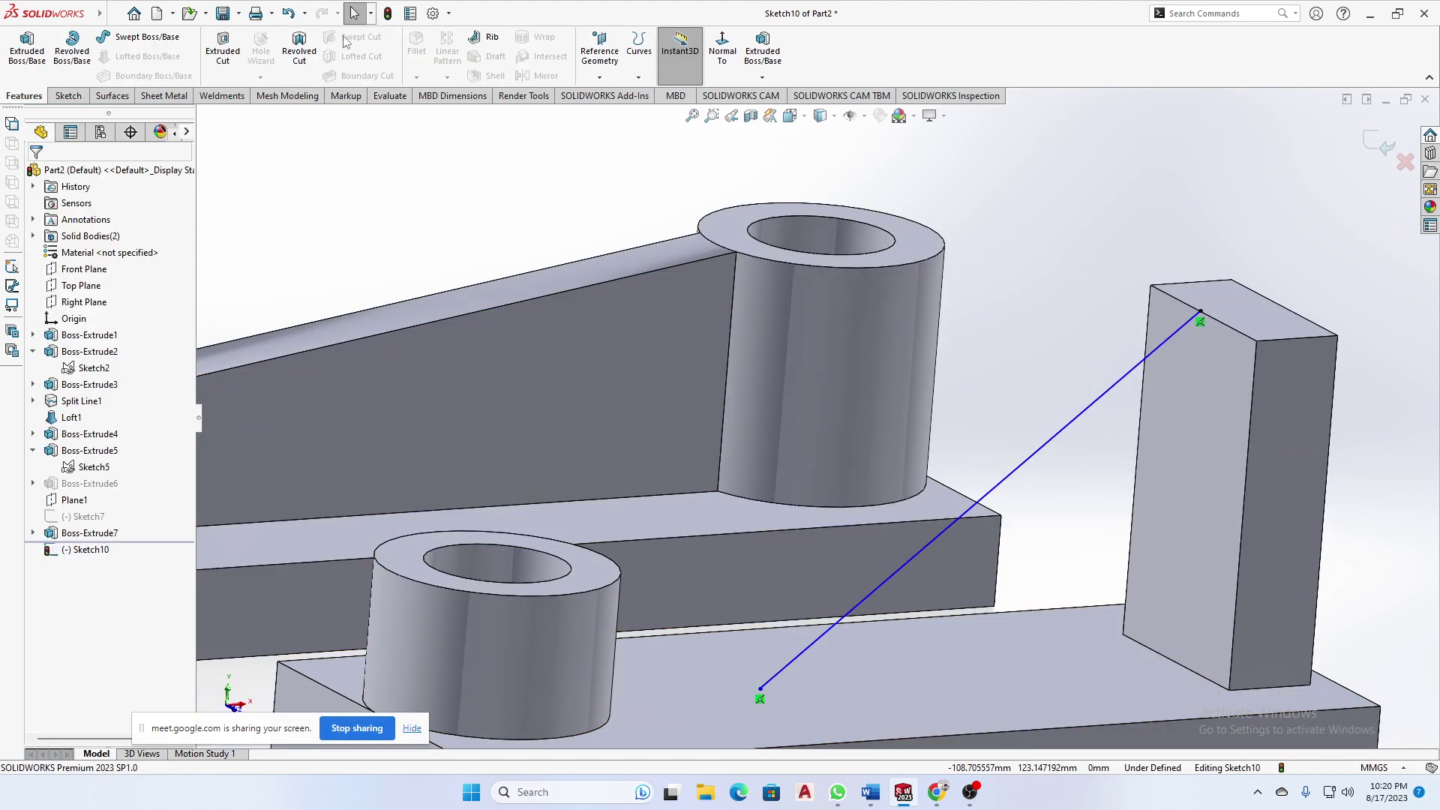
{"action": "left_click", "coordinate": [484, 37]}
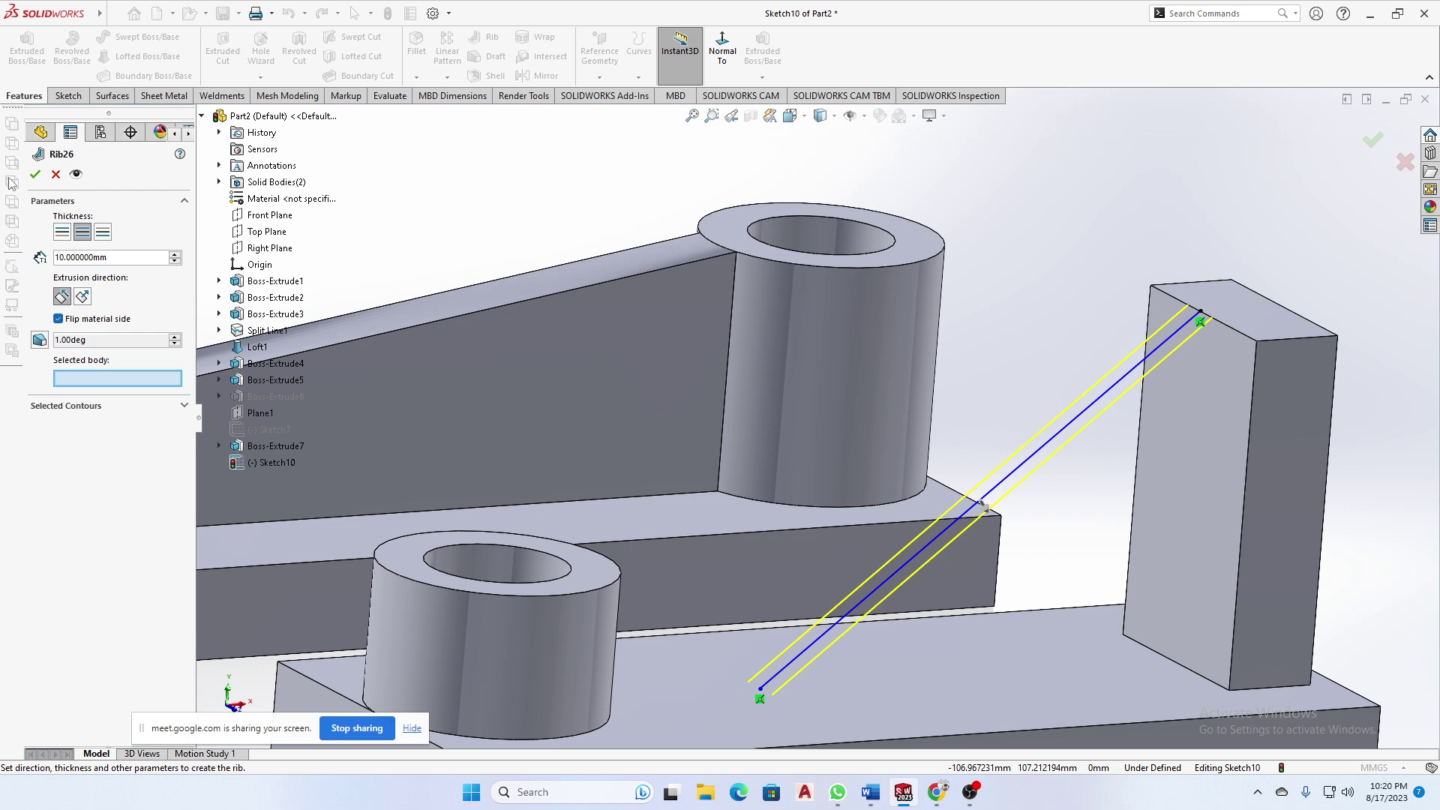
{"action": "left_click", "coordinate": [35, 174]}
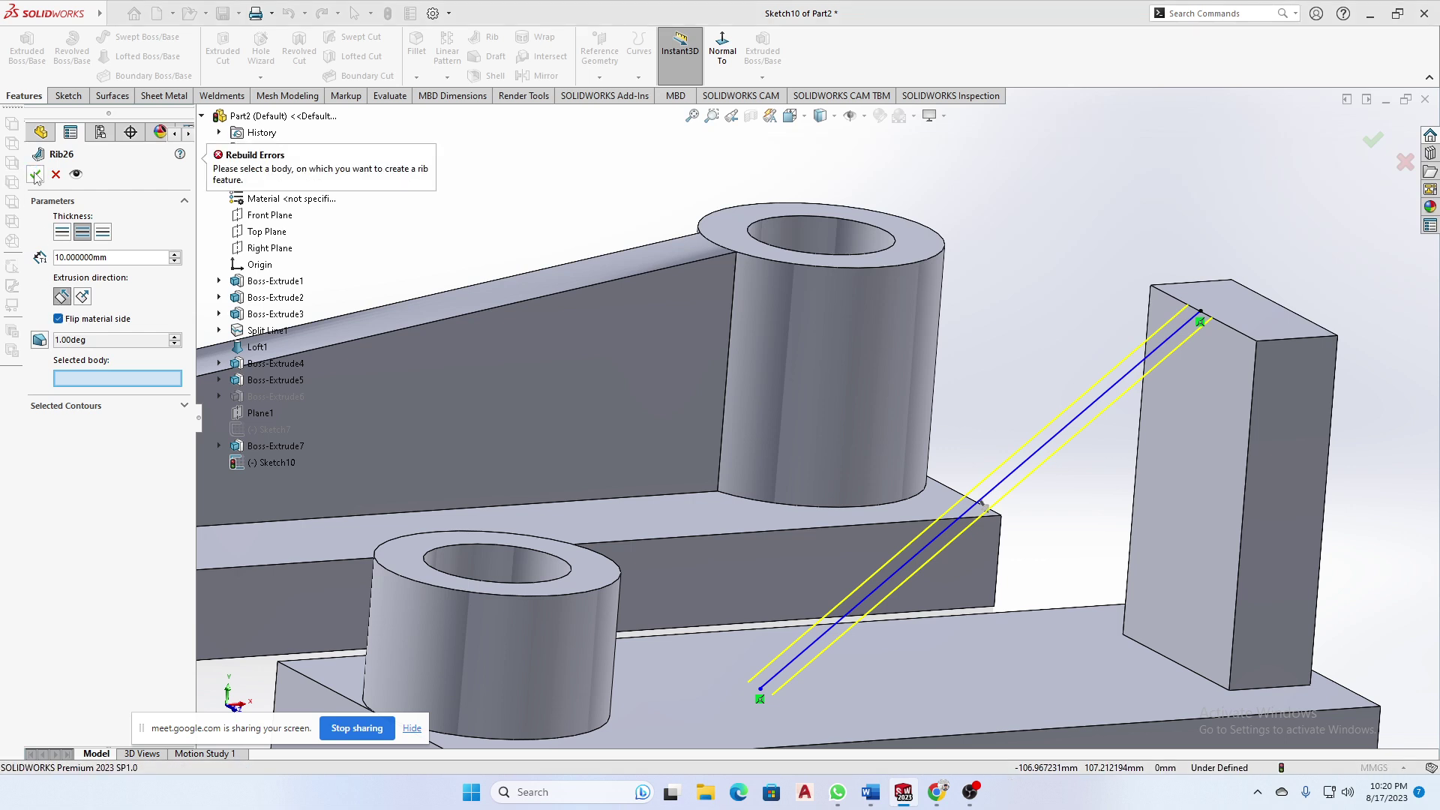
{"action": "left_click", "coordinate": [116, 407]}
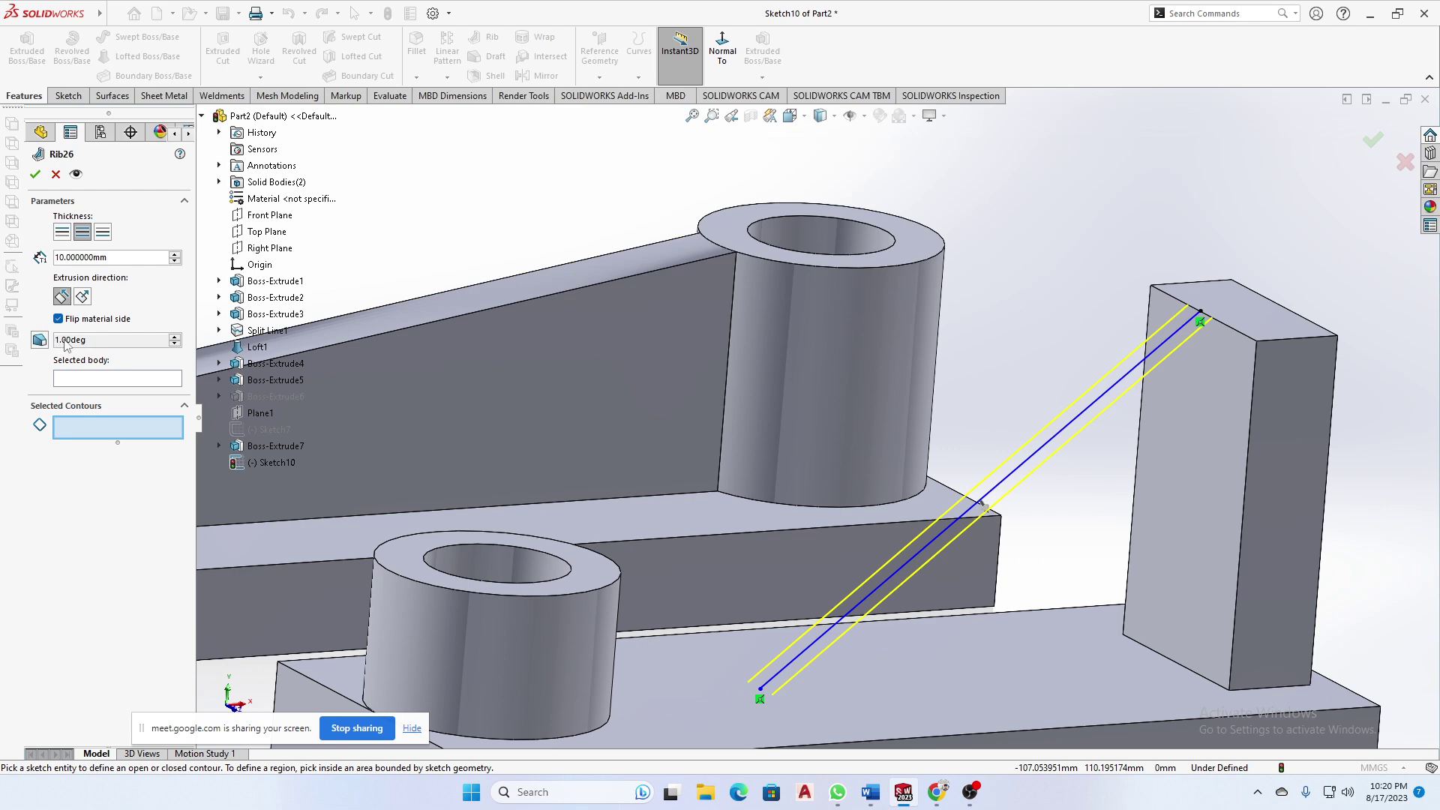
{"action": "left_click", "coordinate": [41, 340]}
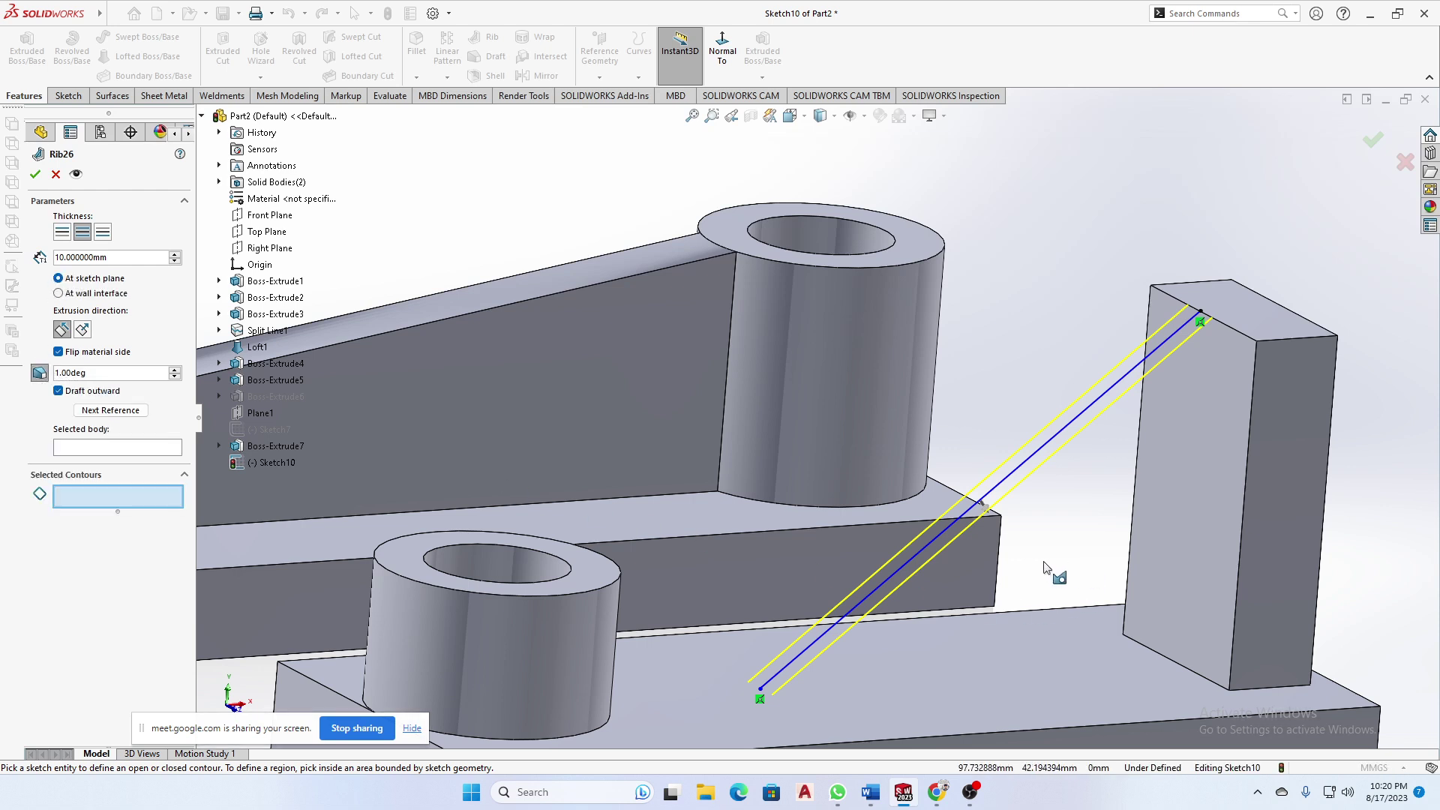
{"action": "left_click", "coordinate": [42, 176]}
{"action": "left_click", "coordinate": [56, 174]}
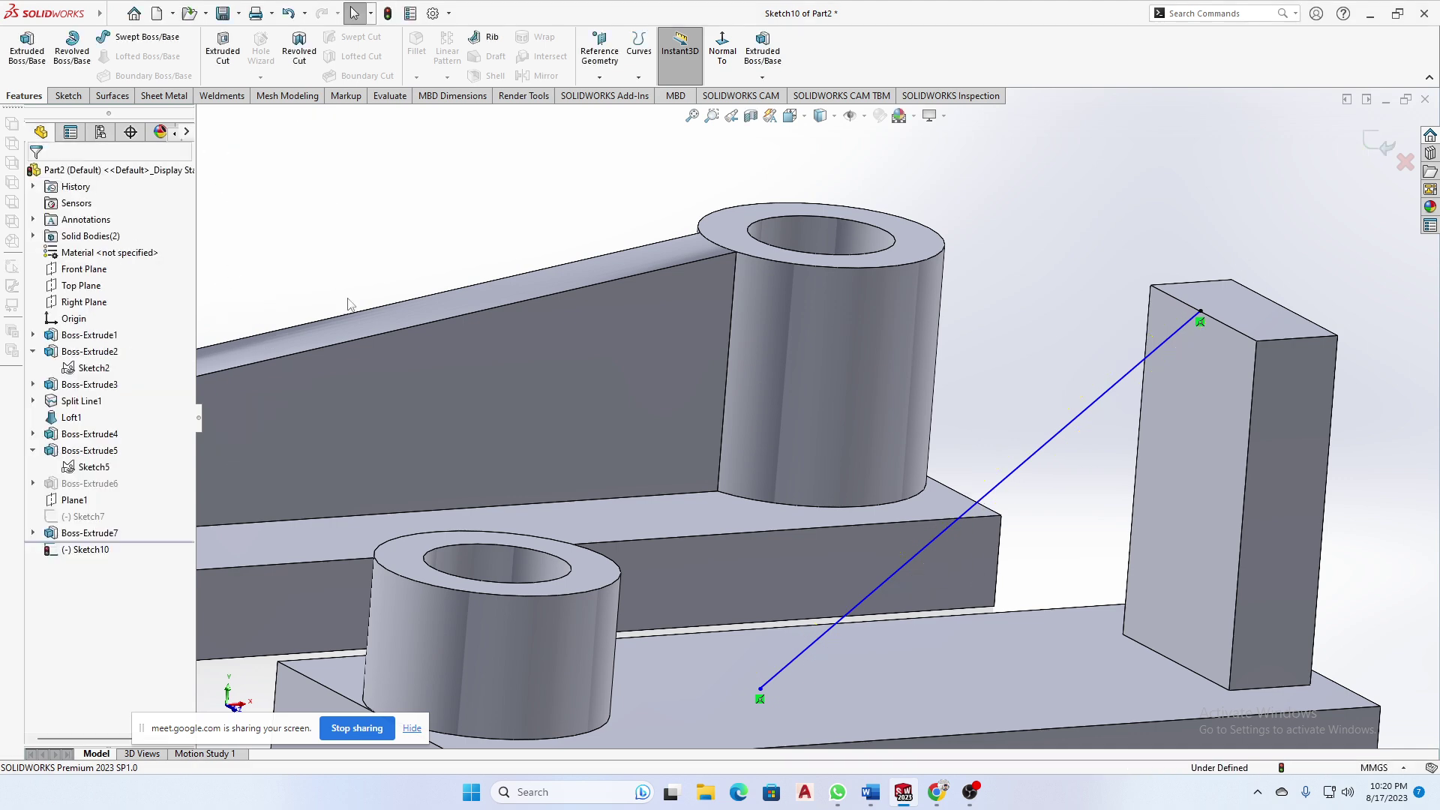
- Exit the line sketch and turn off Merge result for the tall block's extrusion
{"action": "key", "text": "f"}
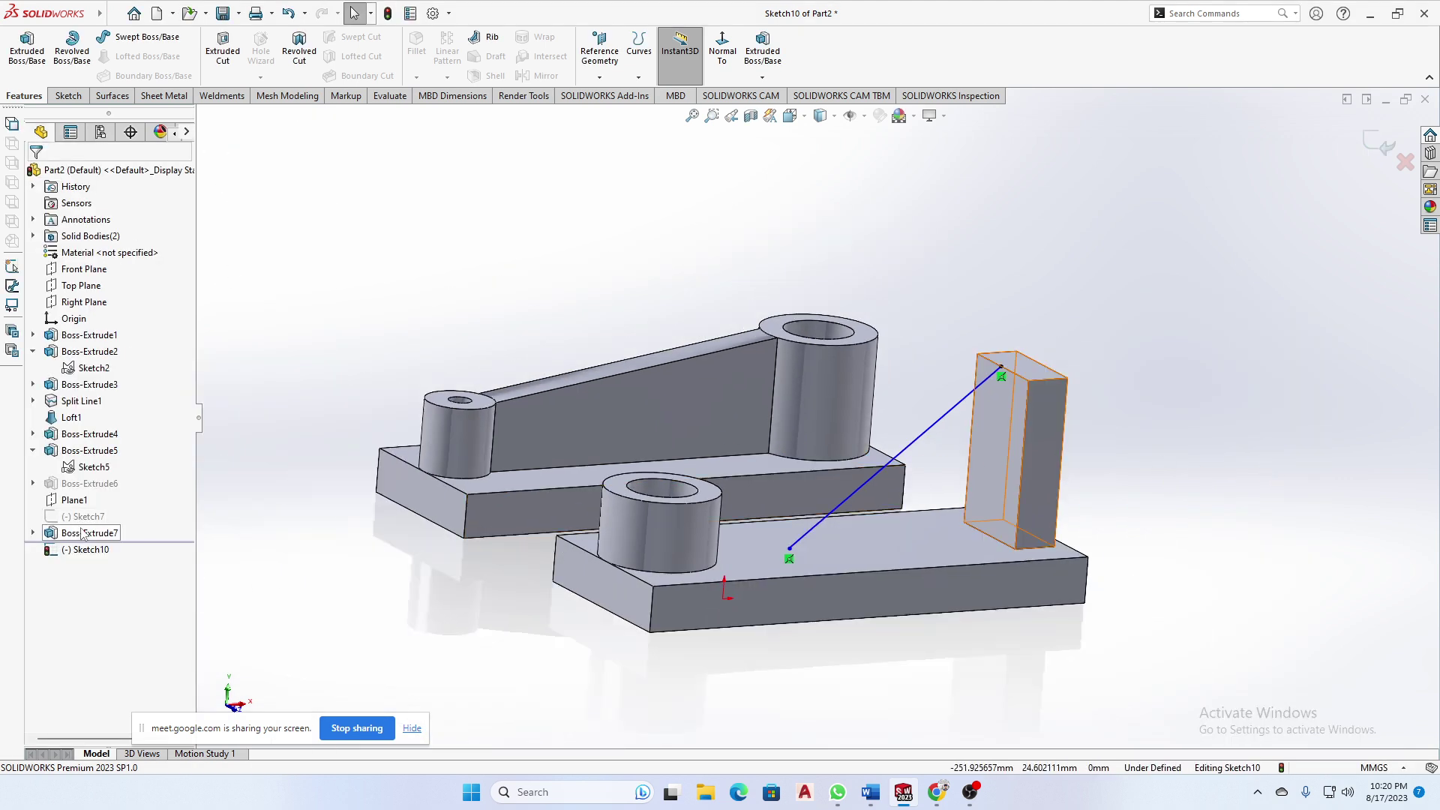
{"action": "left_click", "coordinate": [1006, 492]}
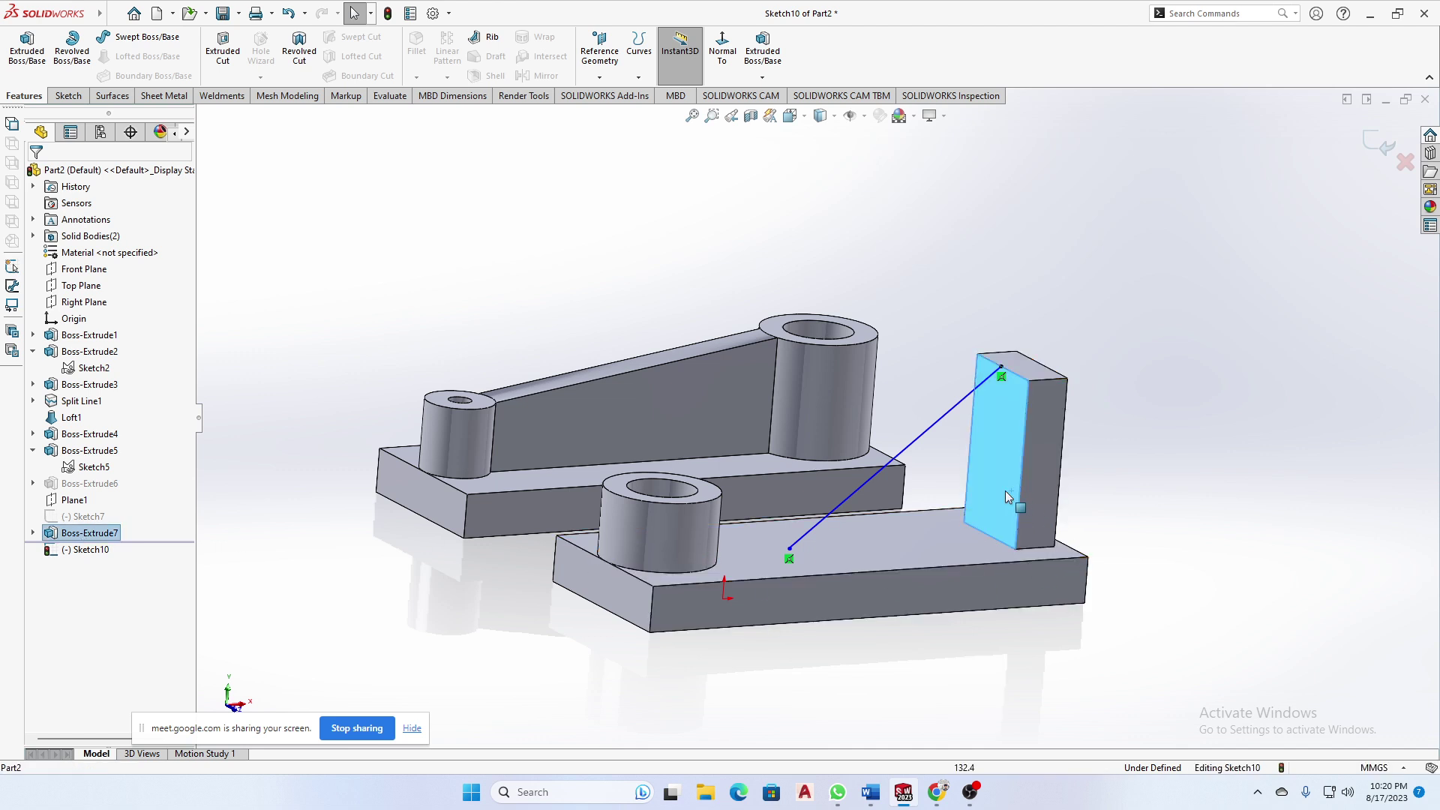
{"action": "left_click", "coordinate": [308, 543]}
{"action": "left_click", "coordinate": [110, 533]}
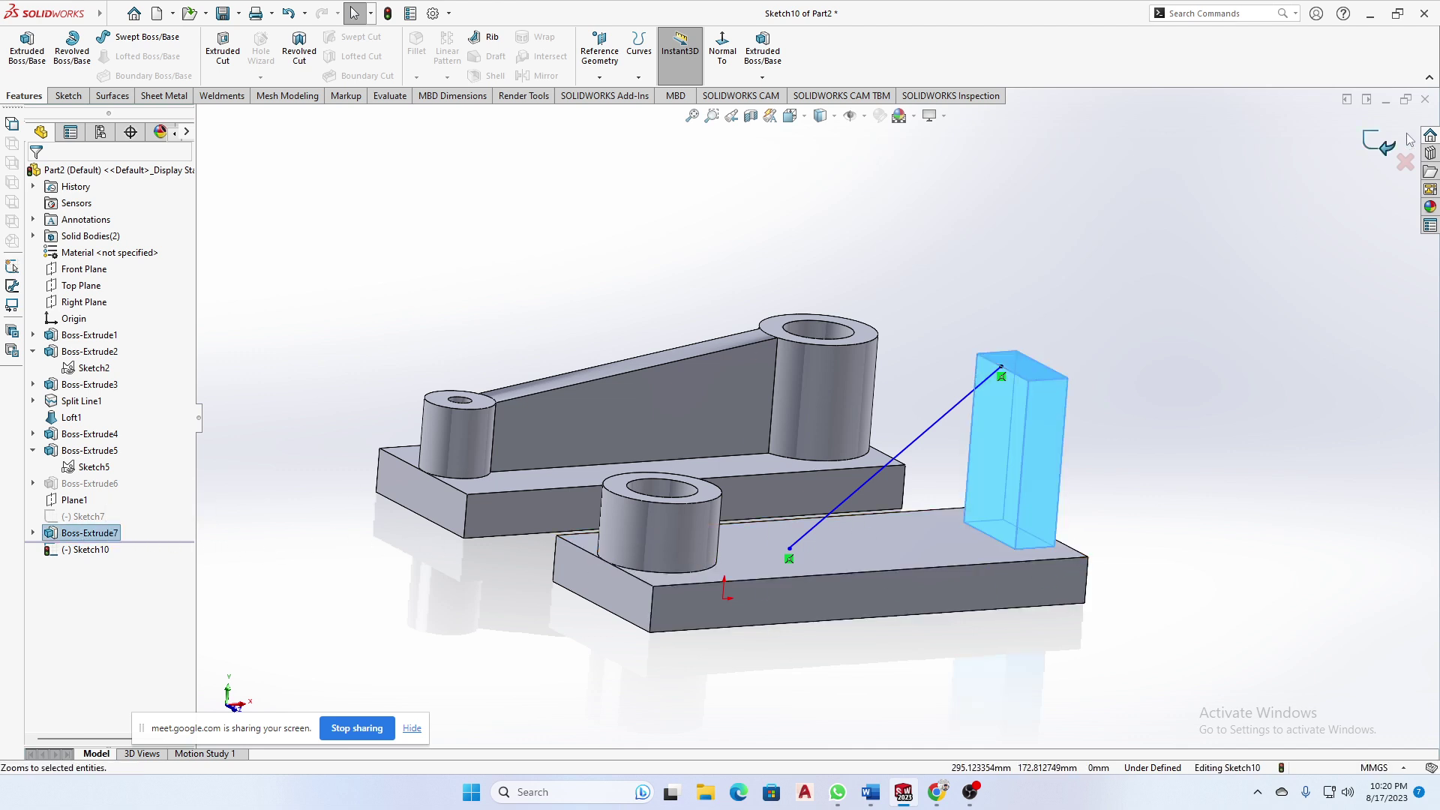
{"action": "left_click", "coordinate": [1380, 143]}
{"action": "left_click", "coordinate": [101, 534]}
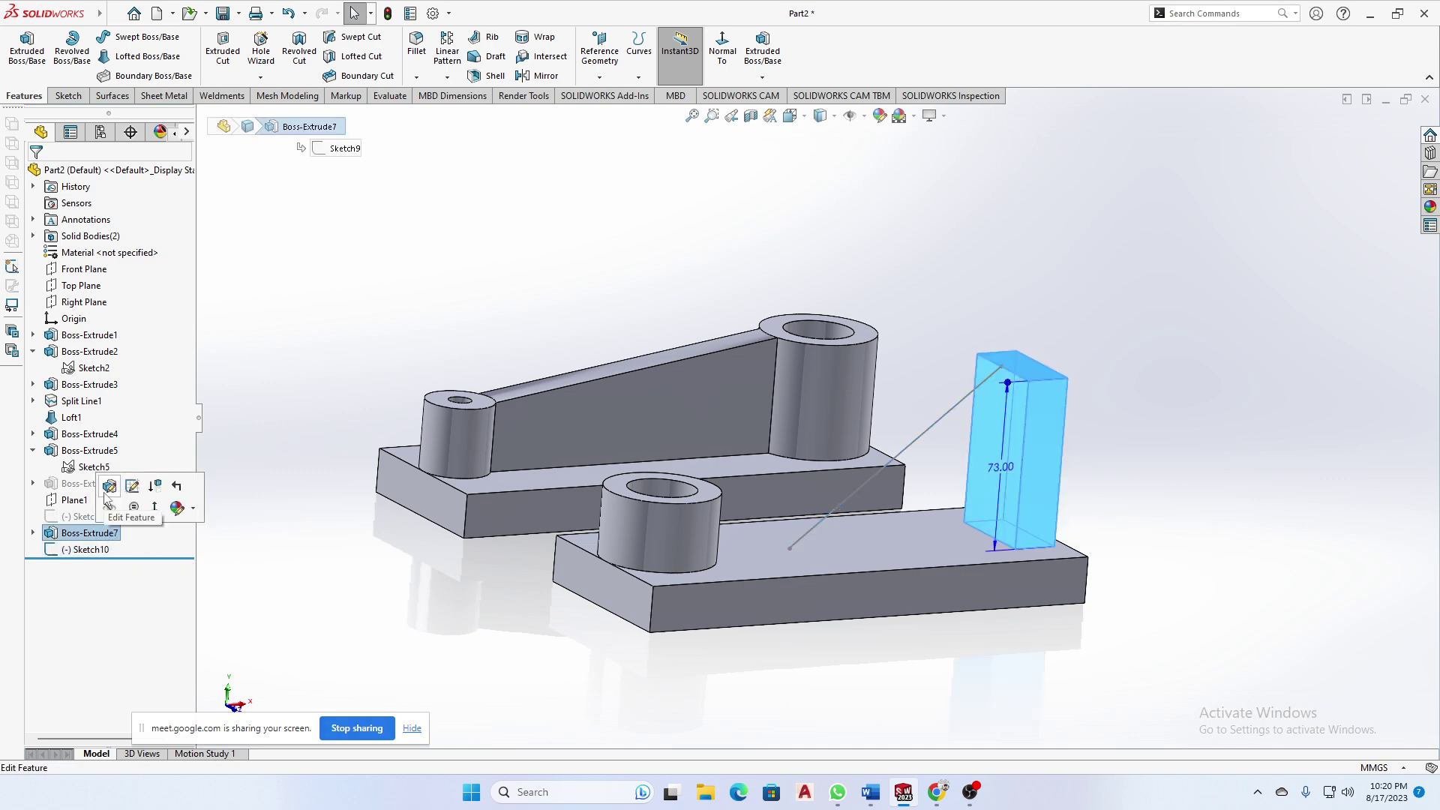
{"action": "left_click", "coordinate": [108, 487]}
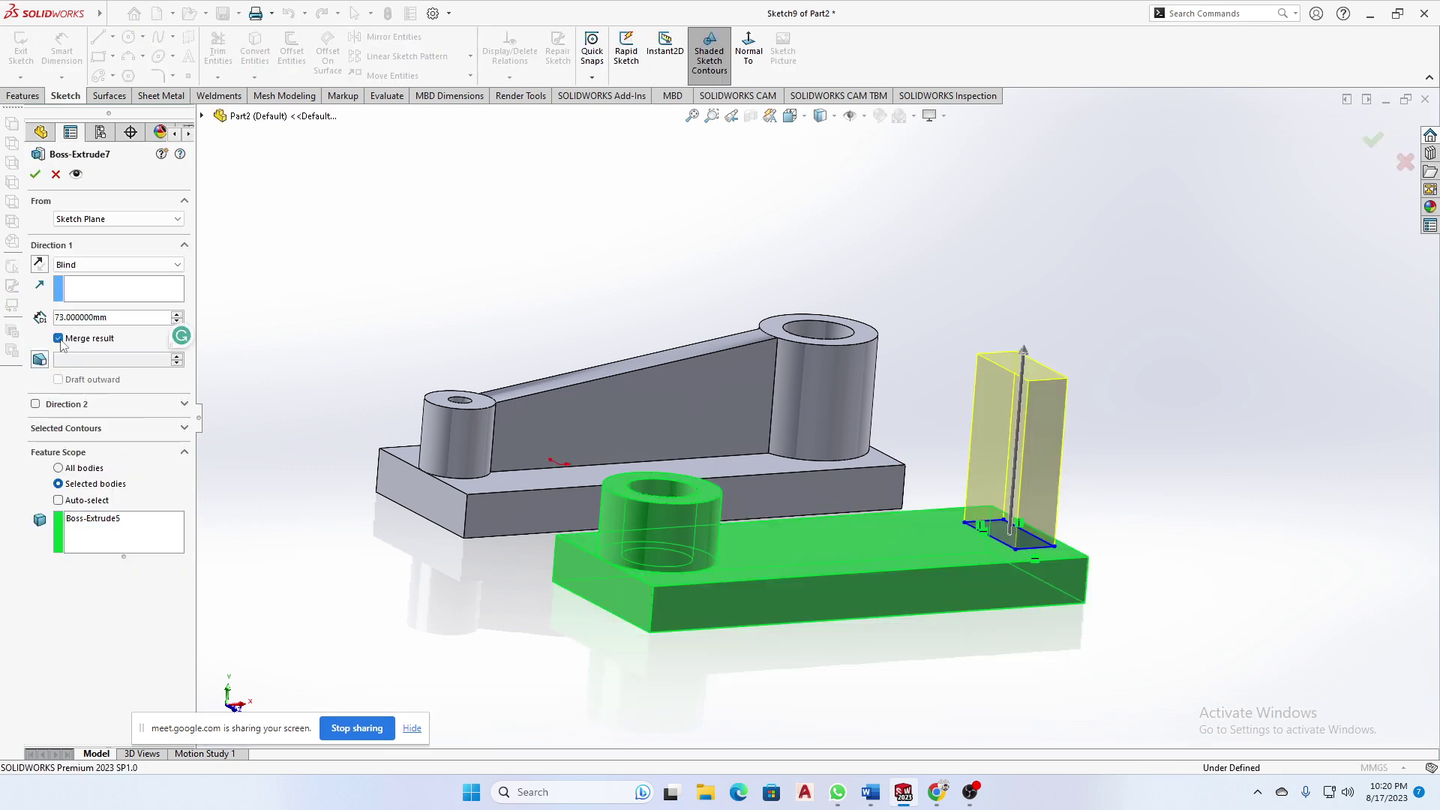
{"action": "left_click", "coordinate": [59, 338]}
{"action": "left_click", "coordinate": [35, 174]}
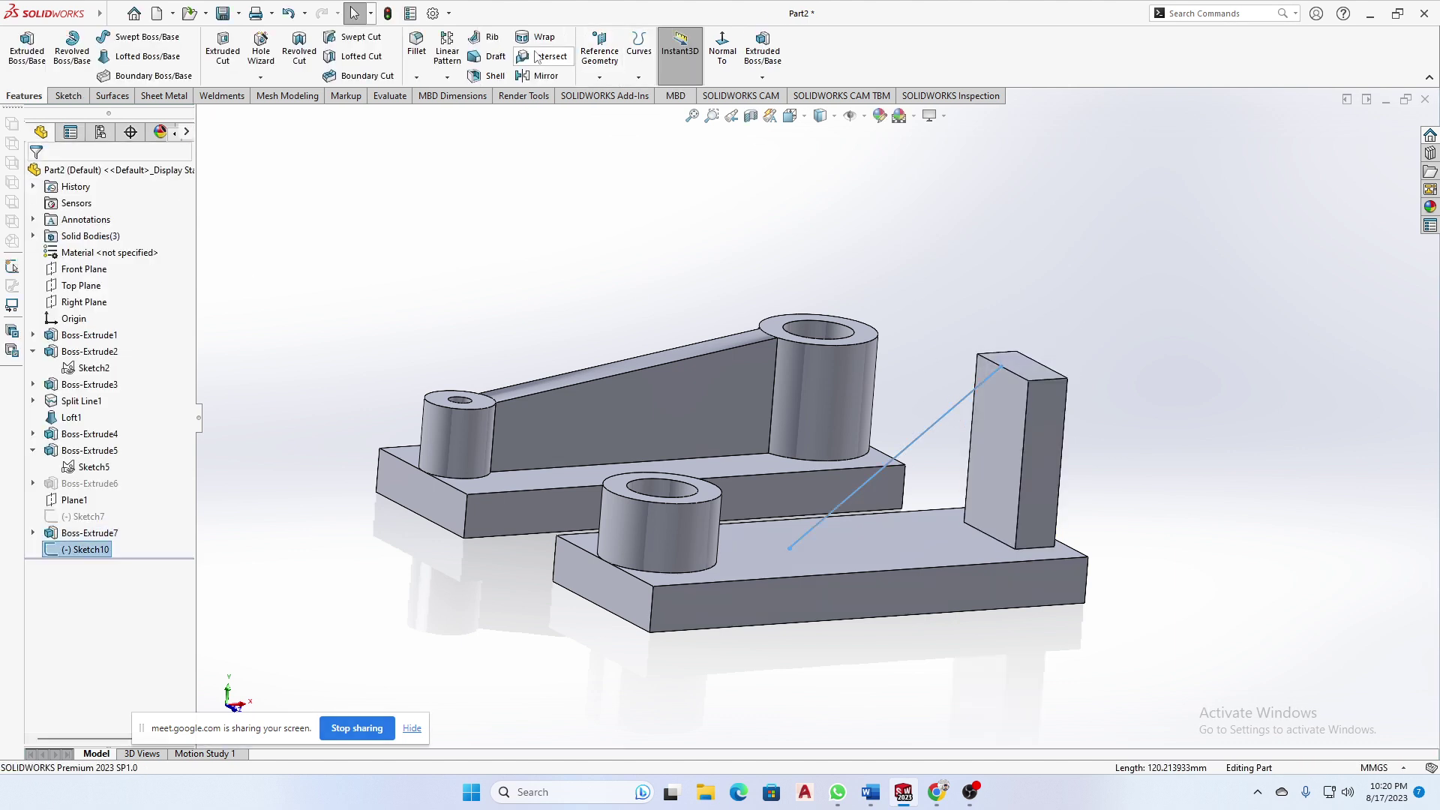
- Try the 10 mm rib again from the sloping line with the material side flipped and no draft, and cancel it
{"action": "left_click", "coordinate": [484, 39]}
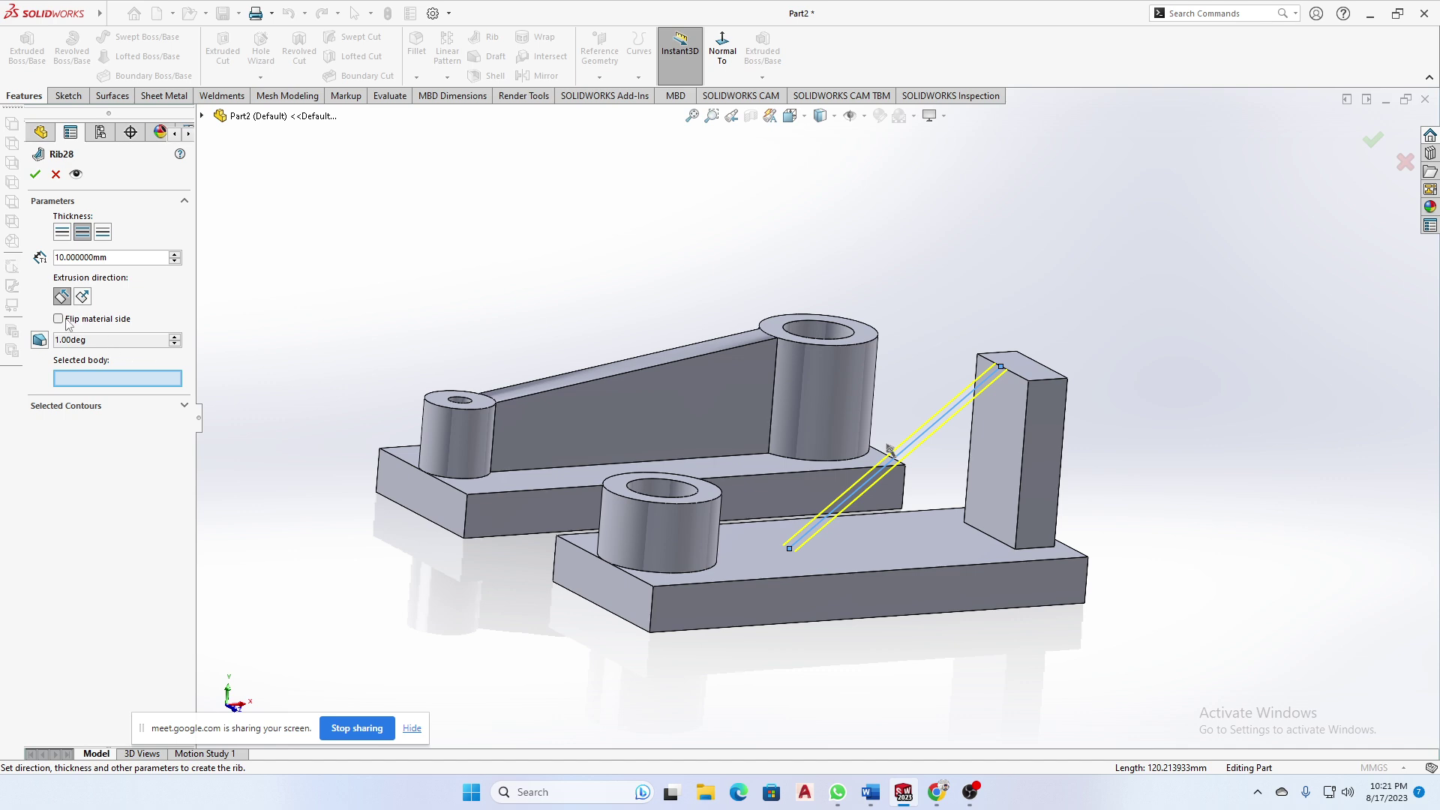
{"action": "left_click", "coordinate": [35, 174]}
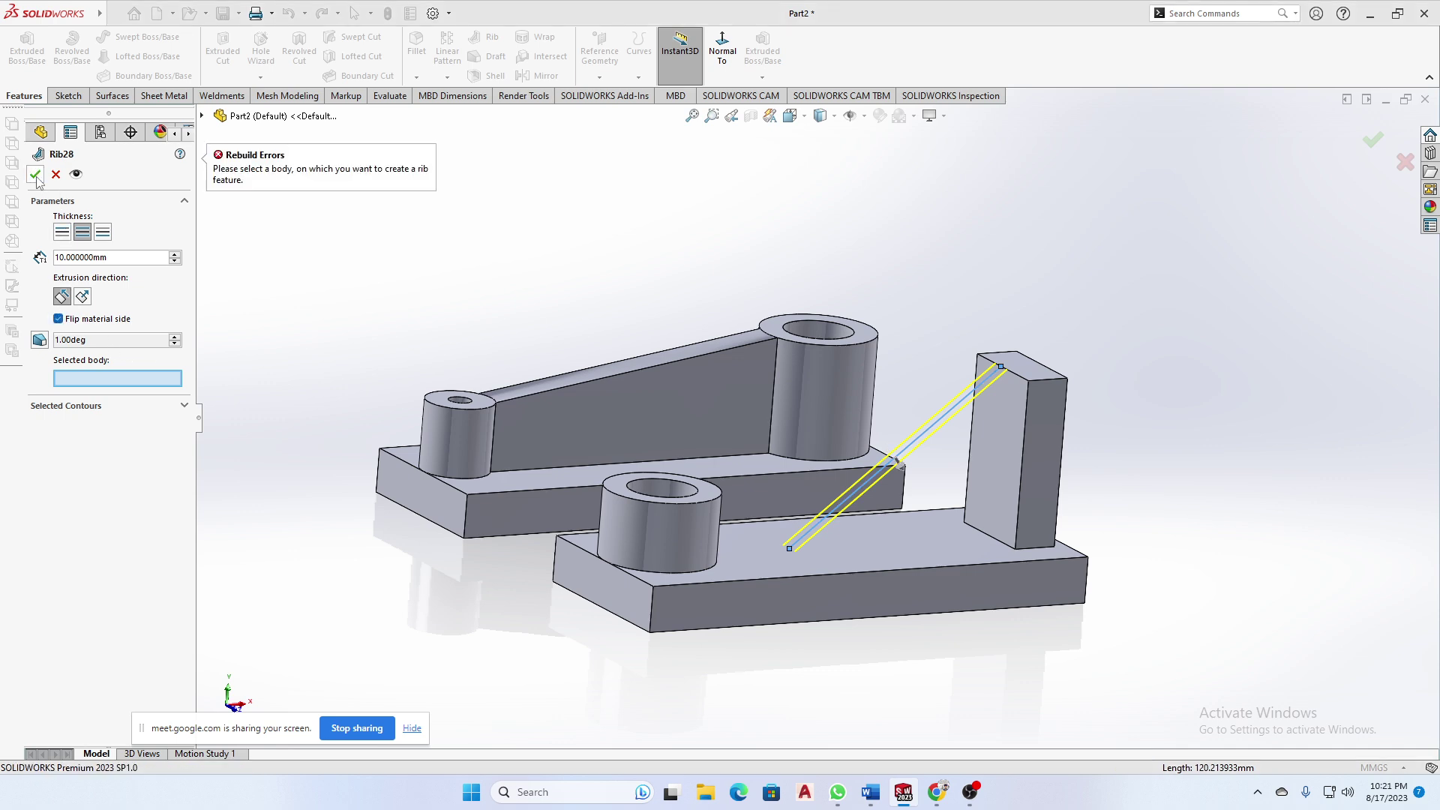
{"action": "key", "text": "Escape"}
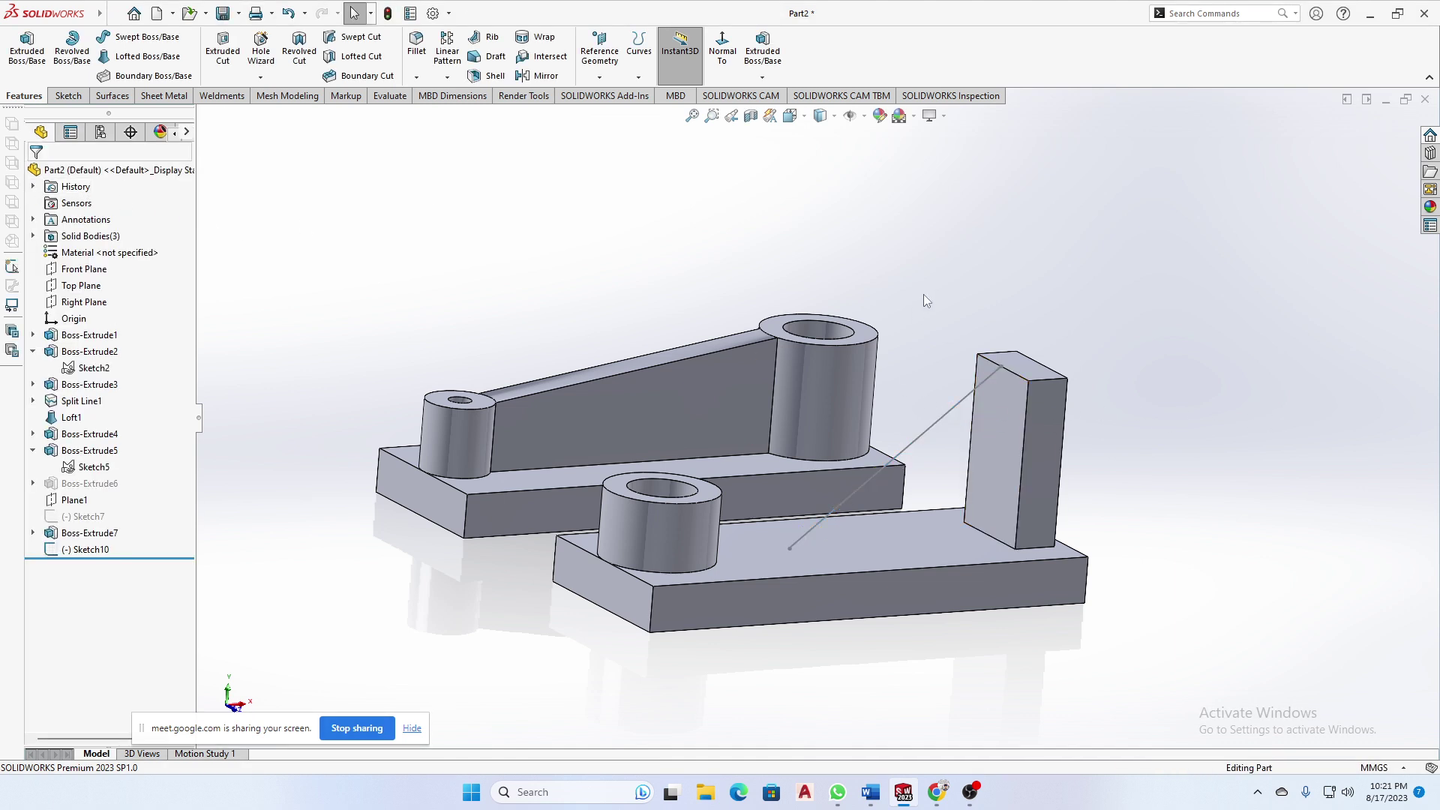
- Create a new part document and sketch a corner rectangle about 212 by 62 mm around the origin on the Top Plane
{"action": "left_click", "coordinate": [156, 14]}
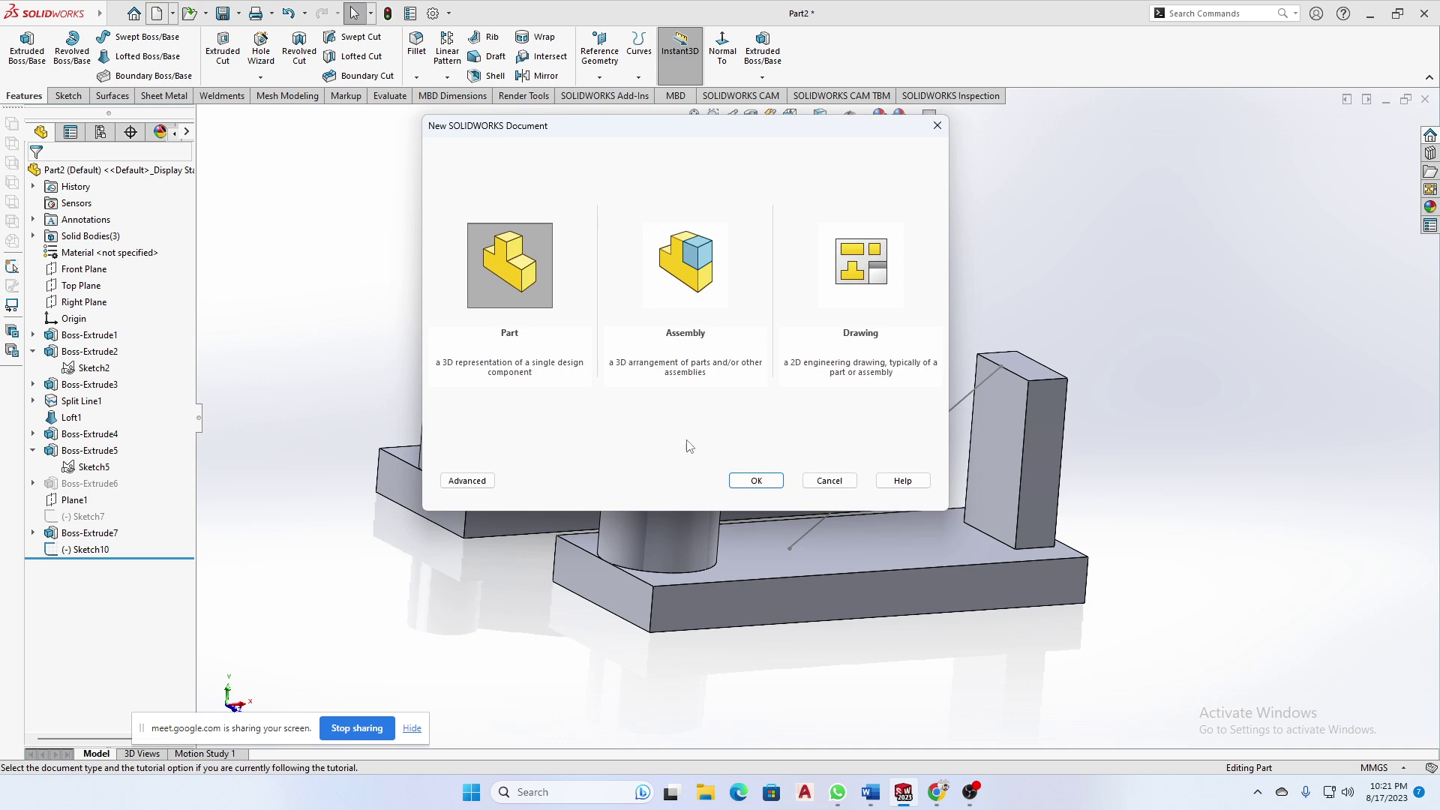
{"action": "left_click", "coordinate": [753, 479]}
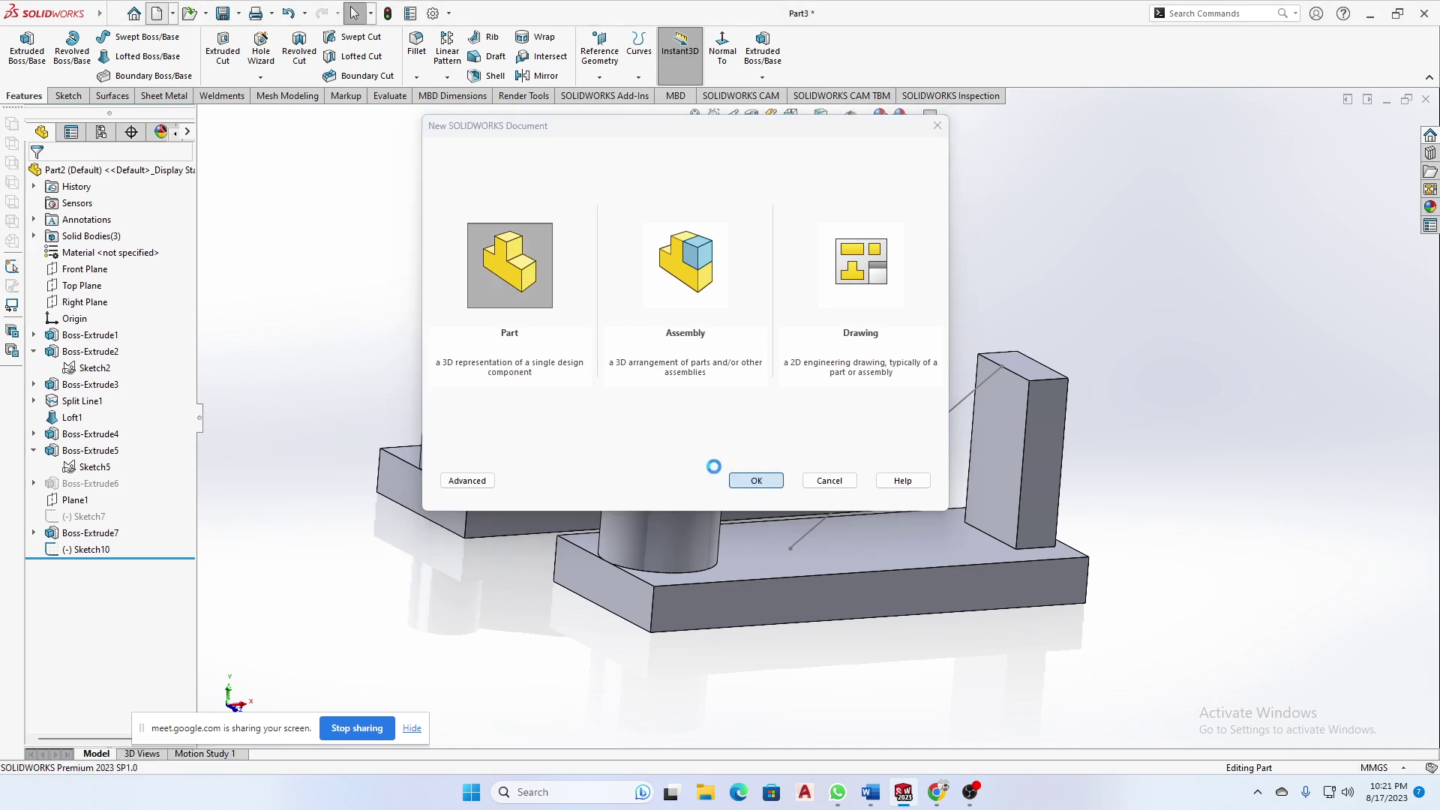
{"action": "left_click", "coordinate": [84, 270]}
{"action": "left_click", "coordinate": [90, 255]}
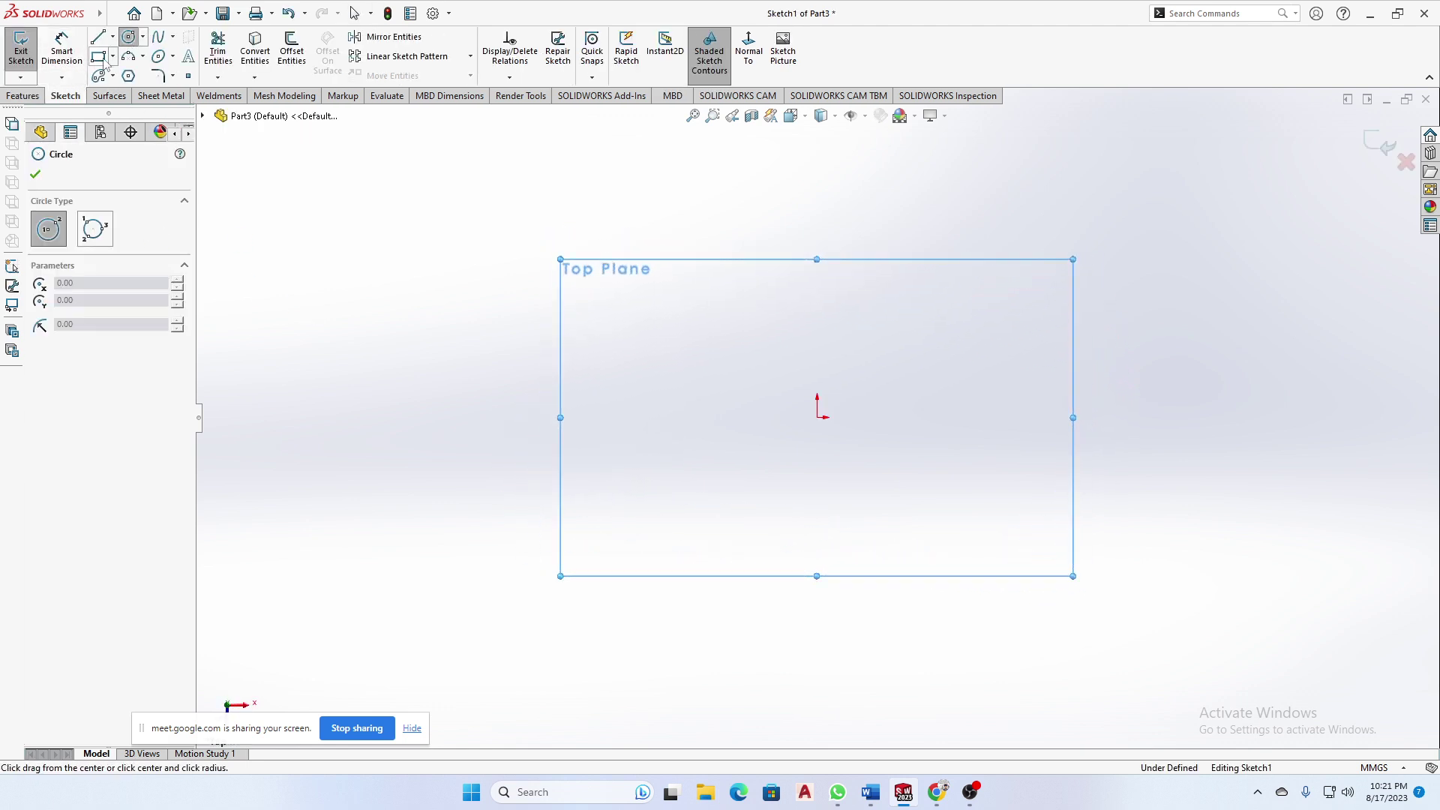
{"action": "left_click", "coordinate": [99, 56]}
{"action": "left_click", "coordinate": [598, 341]}
{"action": "left_click", "coordinate": [1207, 520]}
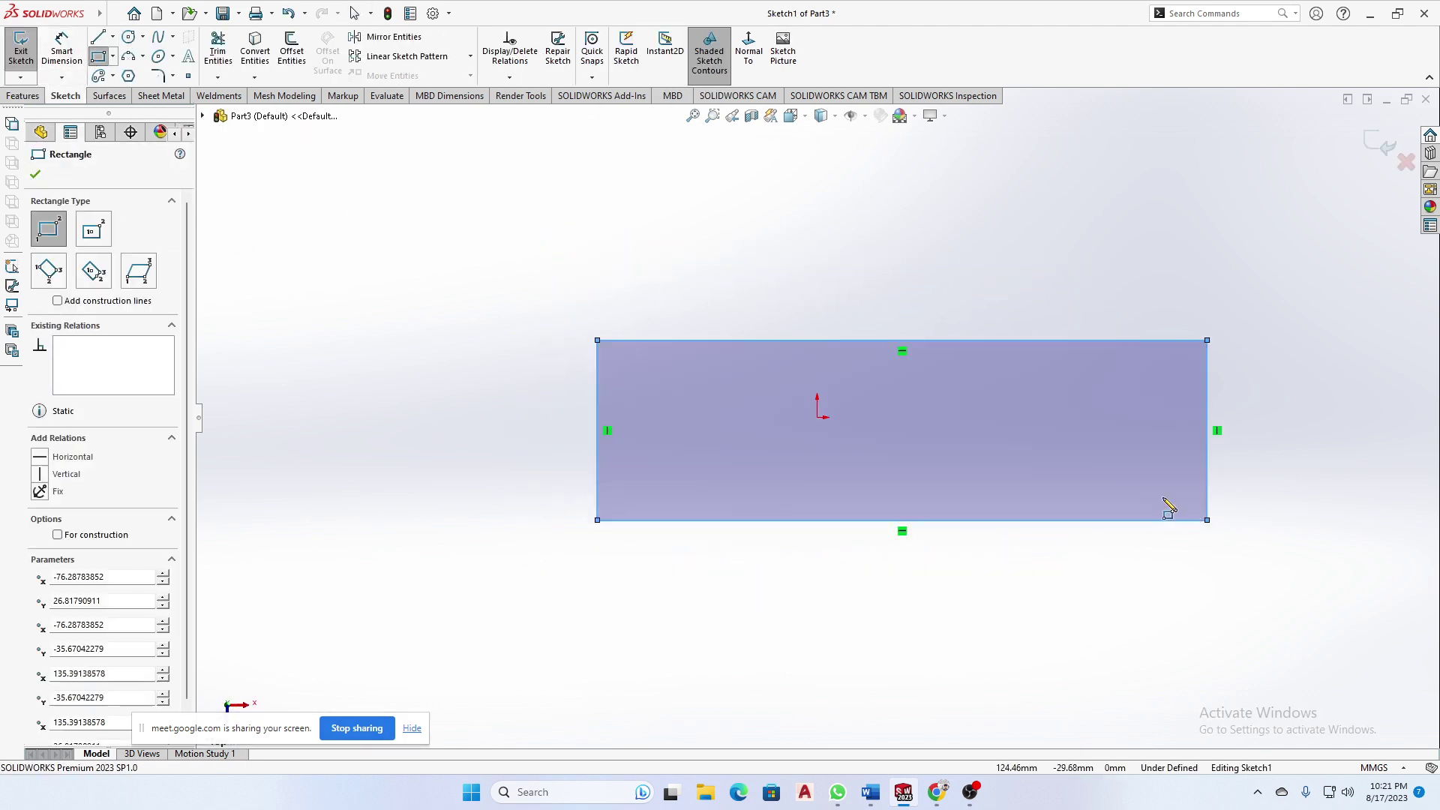
{"action": "right_click_drag", "start_coordinate": [381, 402], "coordinate": [385, 323]}
{"action": "key", "text": "Escape"}
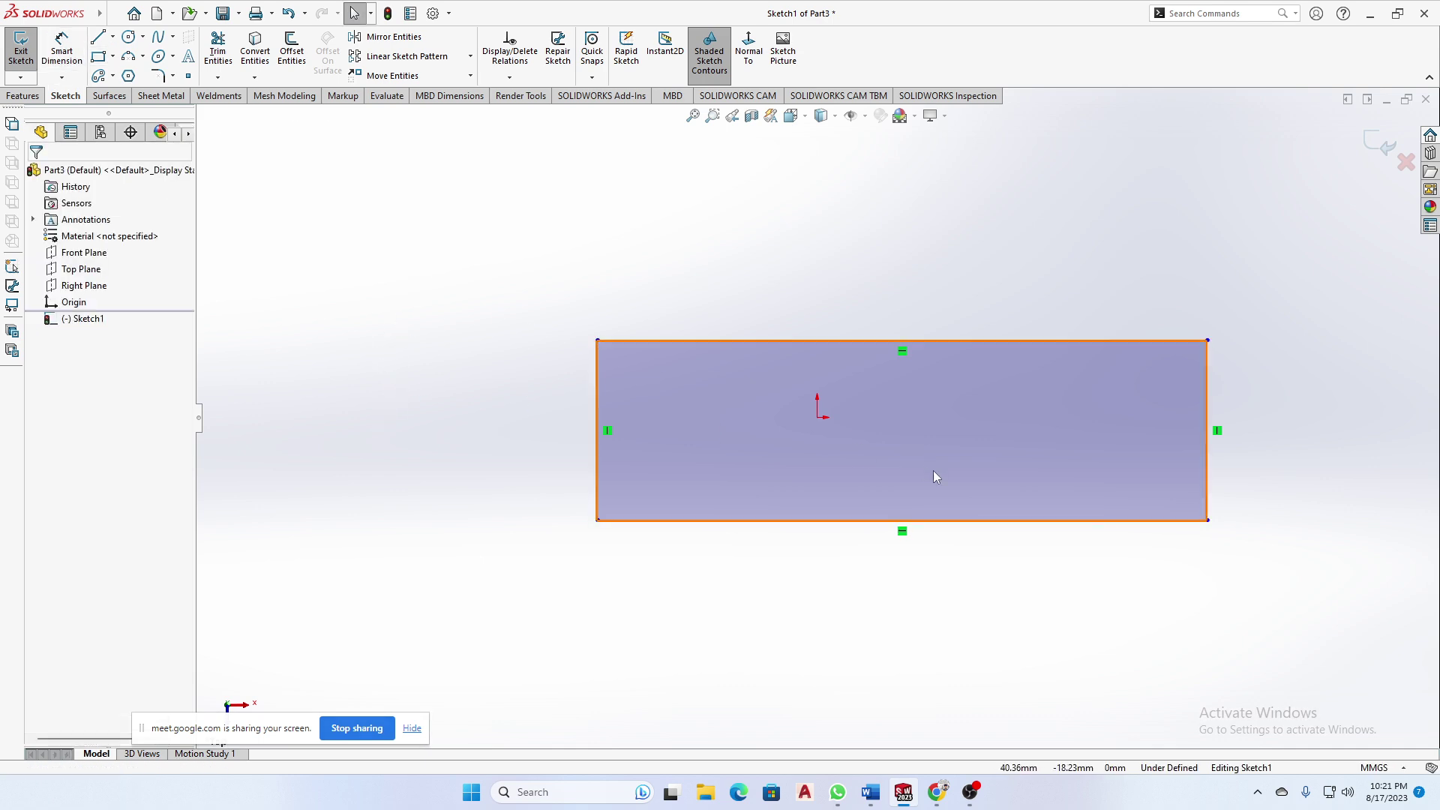
- Add a horizontal relation between the origin and the midpoint of the rectangle's left side
{"action": "left_click", "coordinate": [821, 418]}
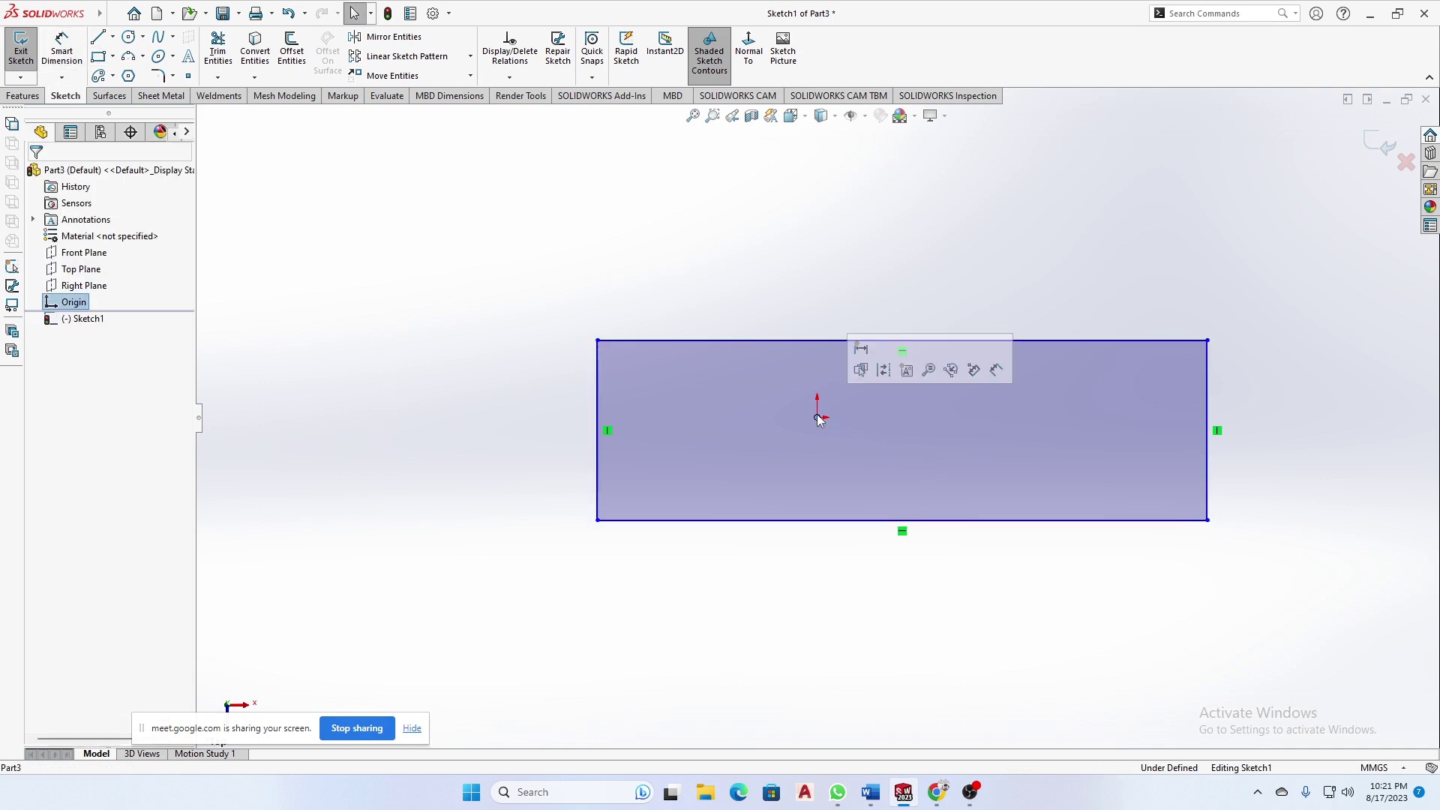
{"action": "left_click", "coordinate": [596, 430], "text": "ctrl"}
{"action": "left_click", "coordinate": [596, 427], "text": "ctrl"}
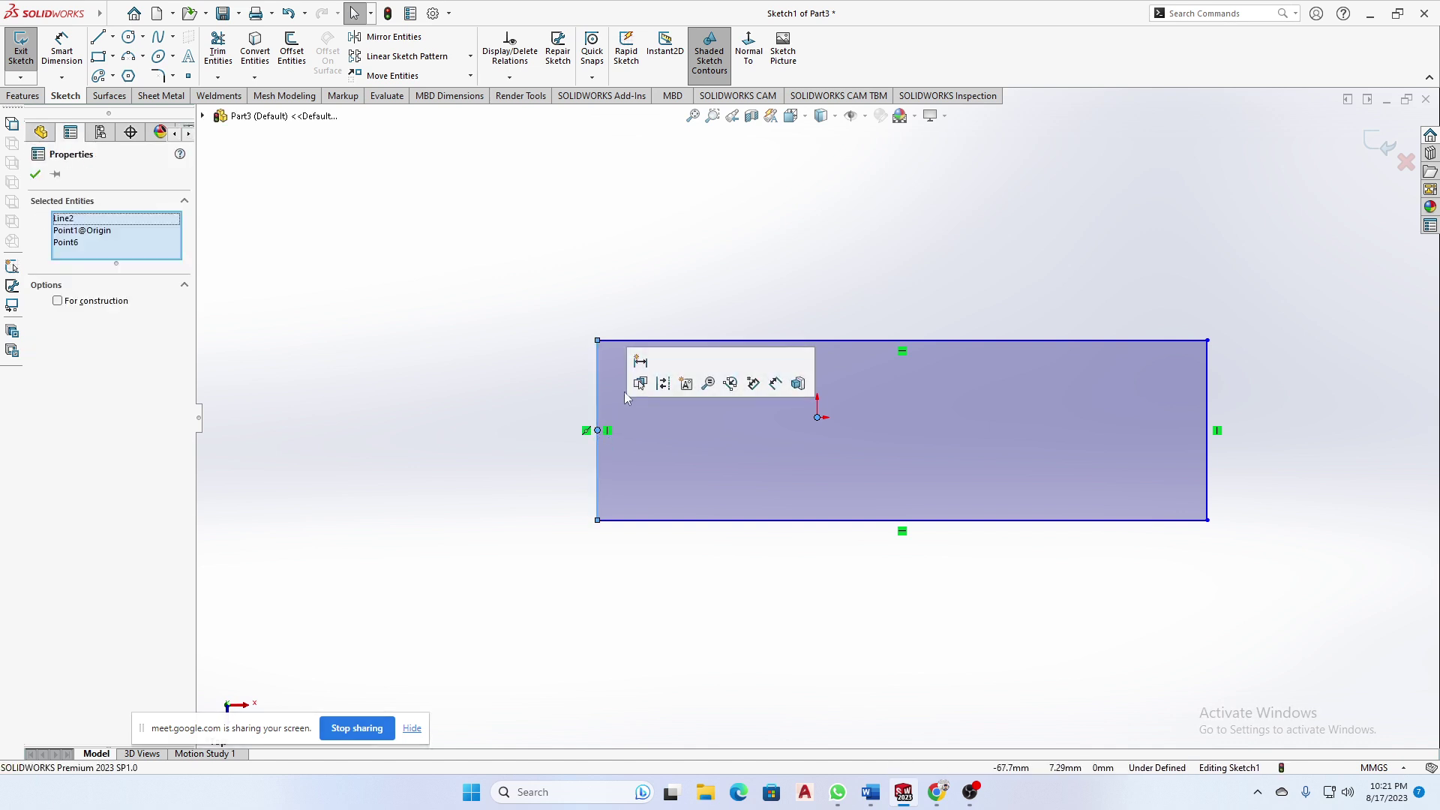
{"action": "left_click", "coordinate": [596, 429], "text": "ctrl"}
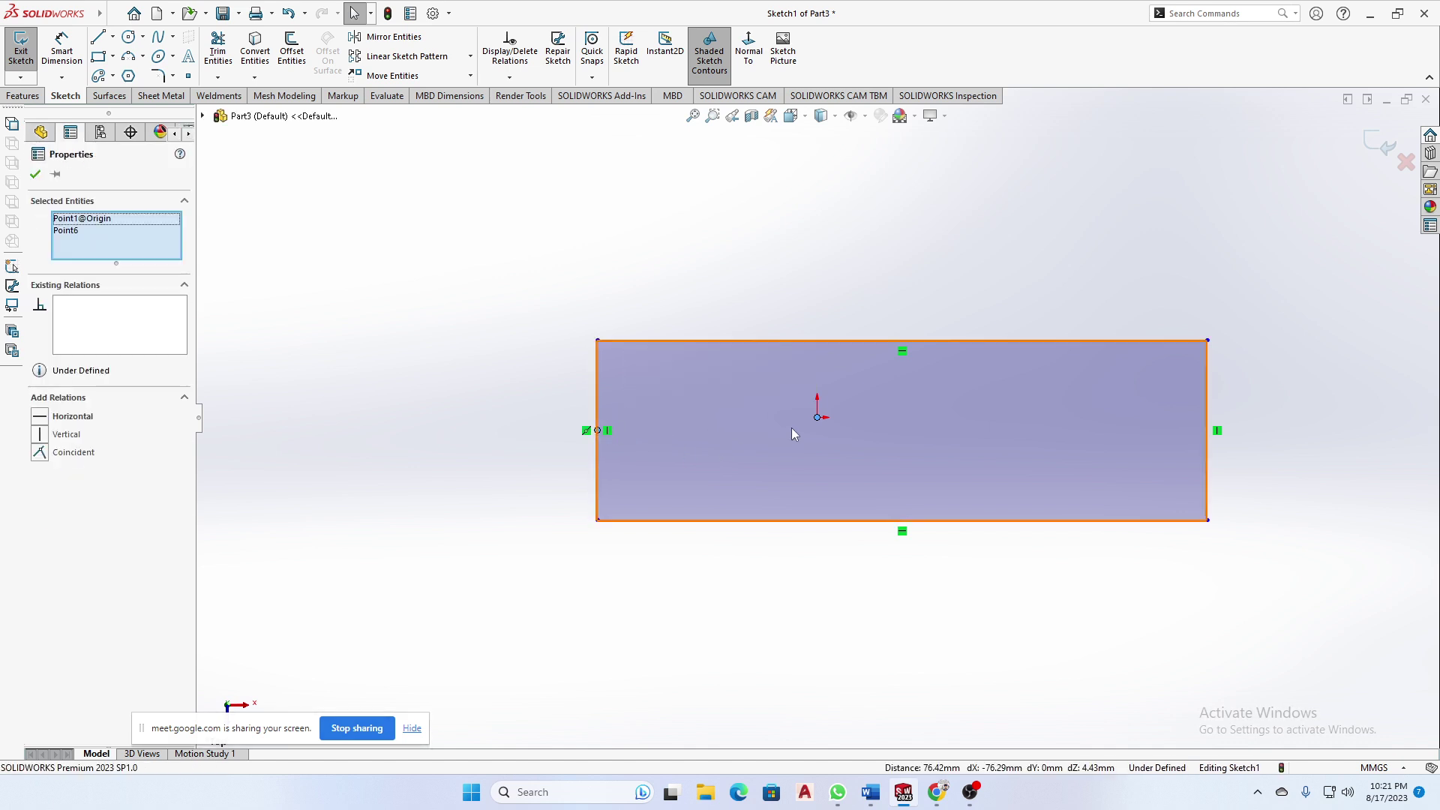
{"action": "left_click", "coordinate": [41, 423]}
{"action": "left_click", "coordinate": [273, 353]}
- Dimension the distance from the rectangle's left side to the origin as 100 mm
{"action": "right_click_drag", "start_coordinate": [799, 502], "coordinate": [814, 423]}
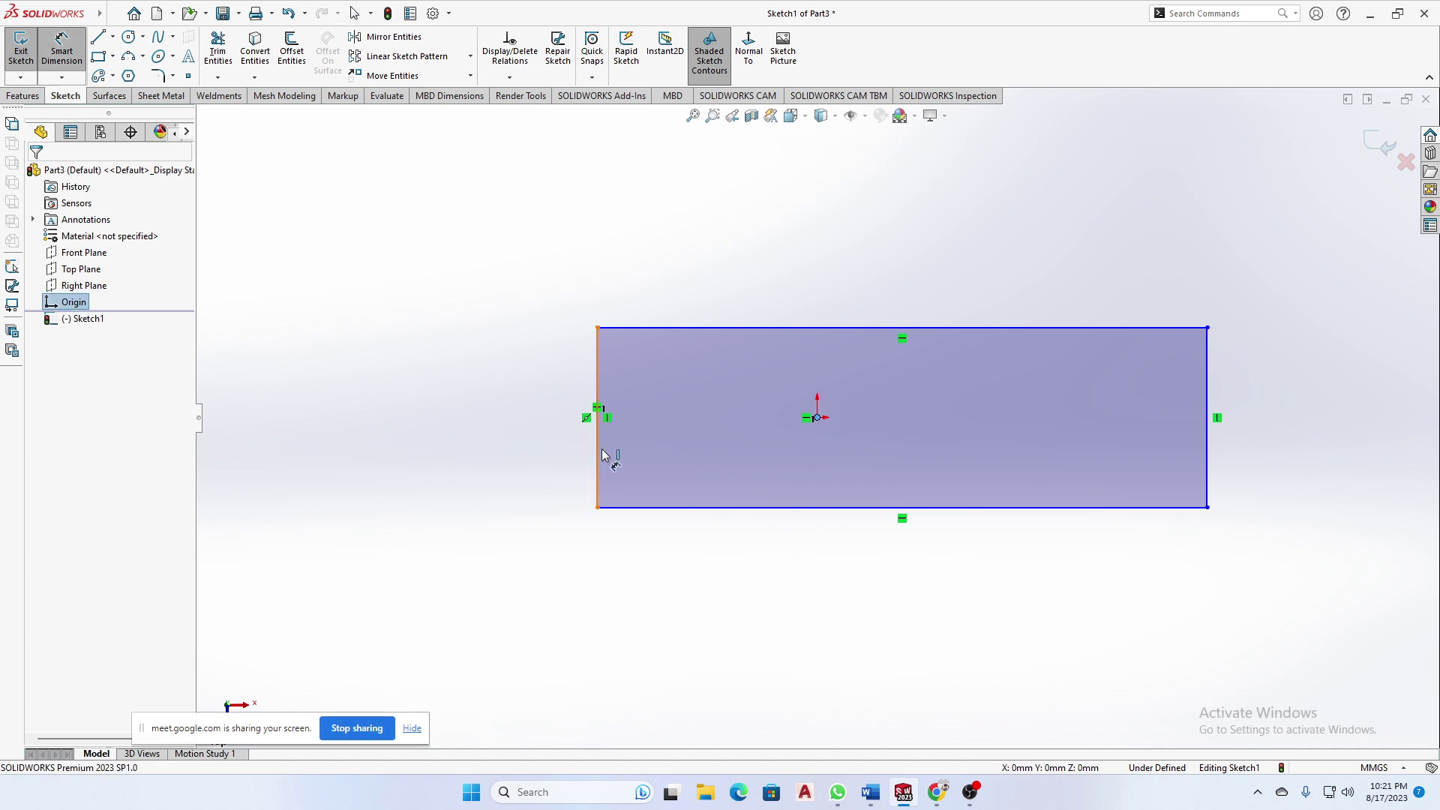
{"action": "left_click", "coordinate": [597, 459]}
{"action": "left_click", "coordinate": [817, 418]}
{"action": "left_click", "coordinate": [652, 578]}
{"action": "type", "text": "100"}
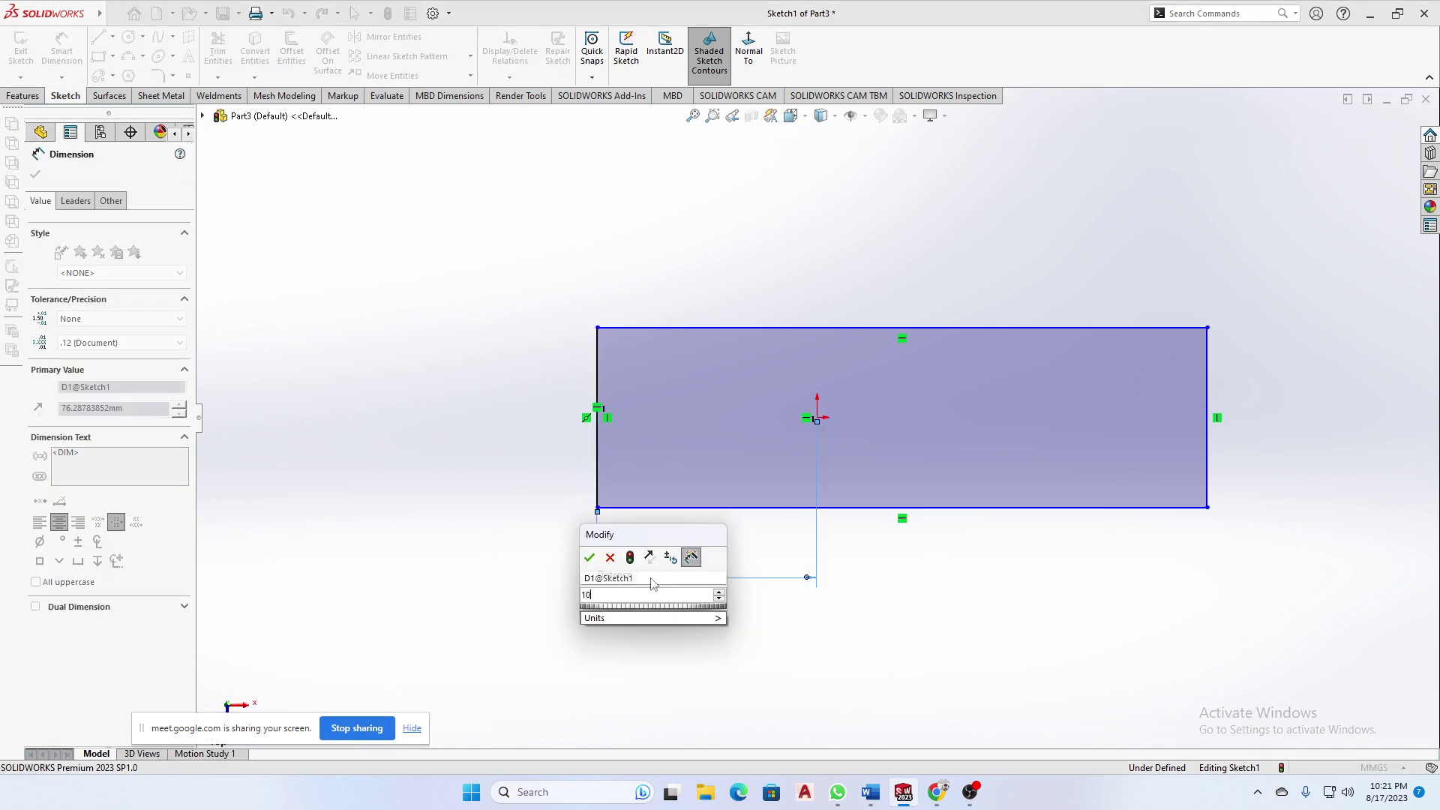
{"action": "key", "text": "Return"}
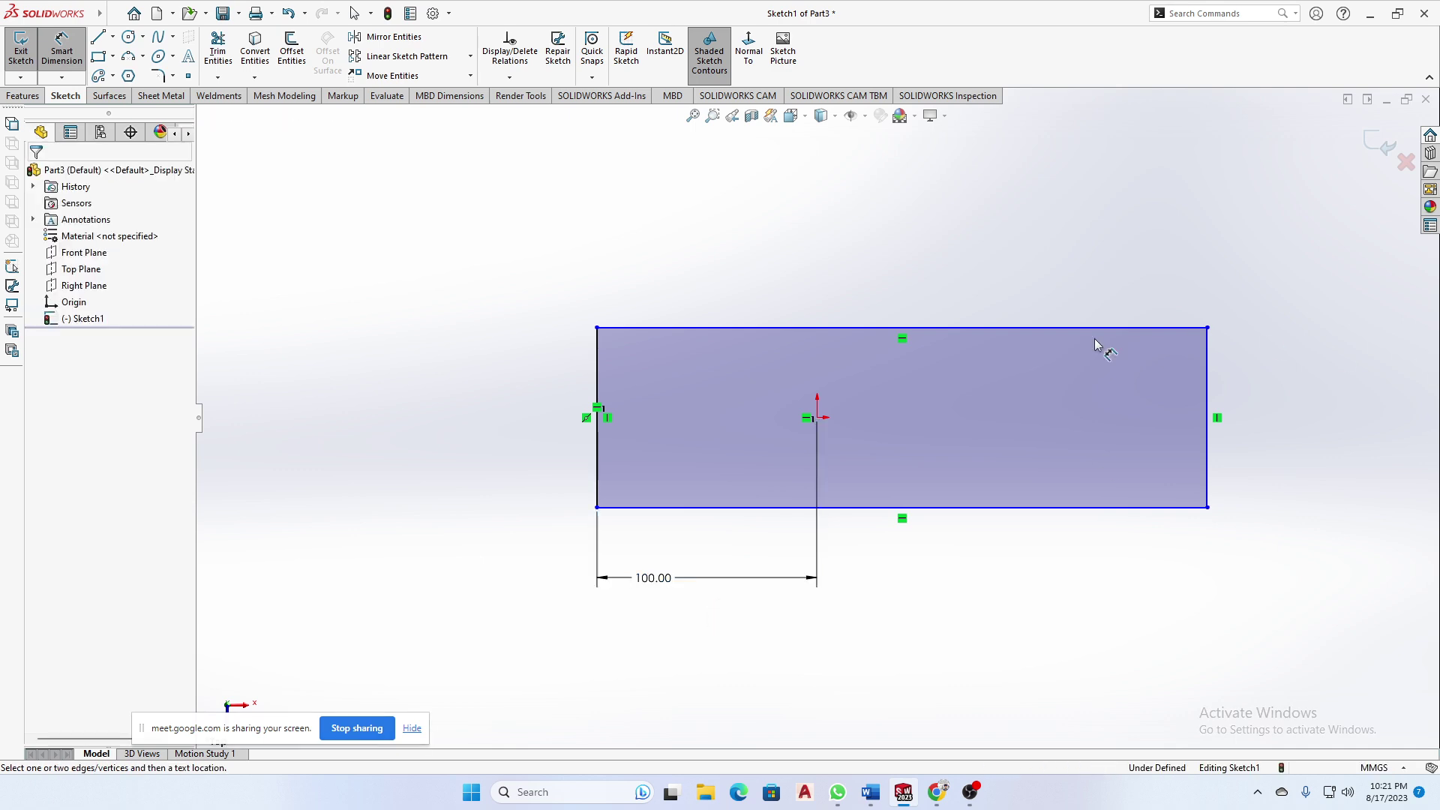
- Dimension the rectangle 200 mm between its horizontal sides and 300 mm along its lower side
{"action": "left_click", "coordinate": [1098, 330]}
{"action": "left_click", "coordinate": [1069, 508]}
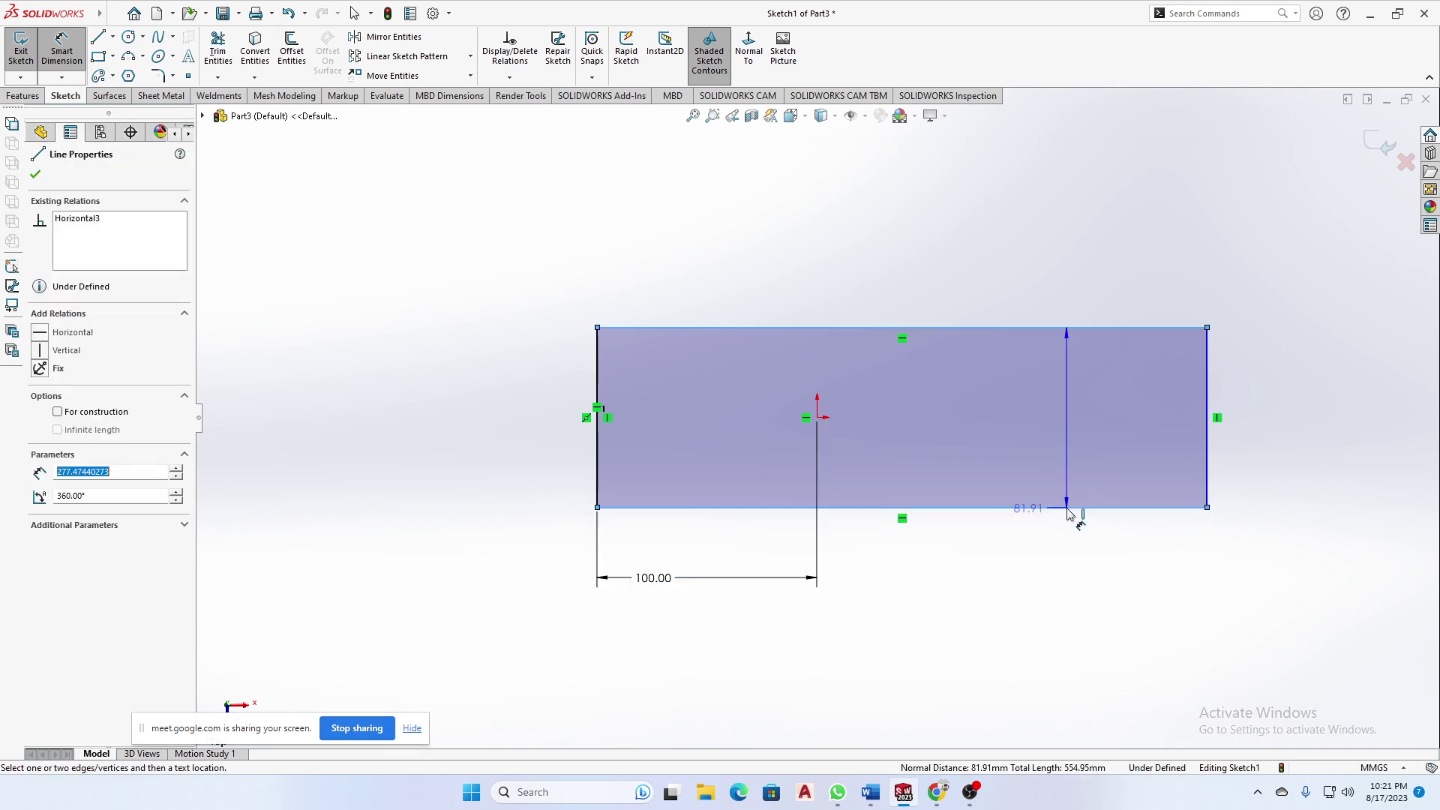
{"action": "left_click", "coordinate": [1060, 566]}
{"action": "type", "text": "200"}
{"action": "key", "text": "Return"}
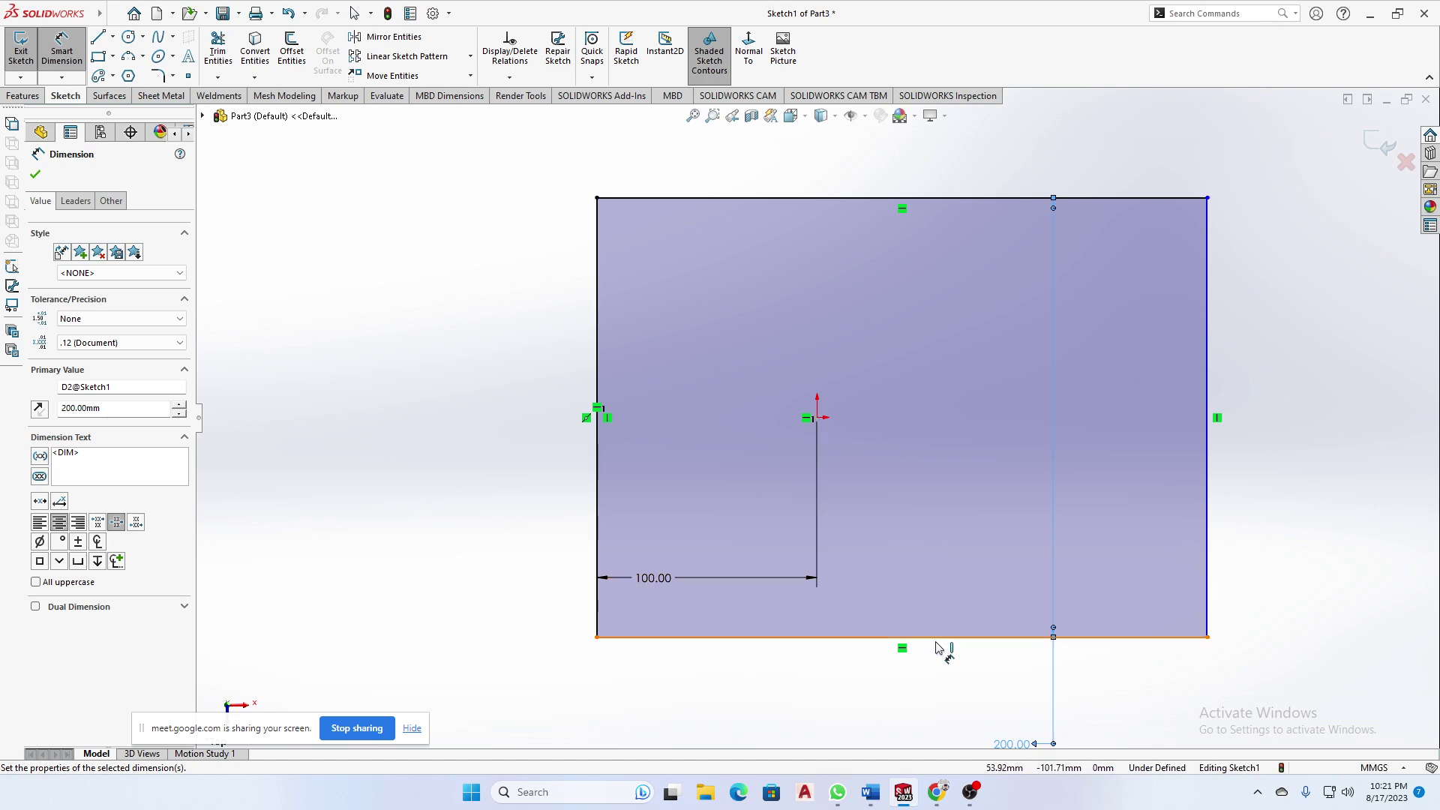
{"action": "key", "text": "z"}
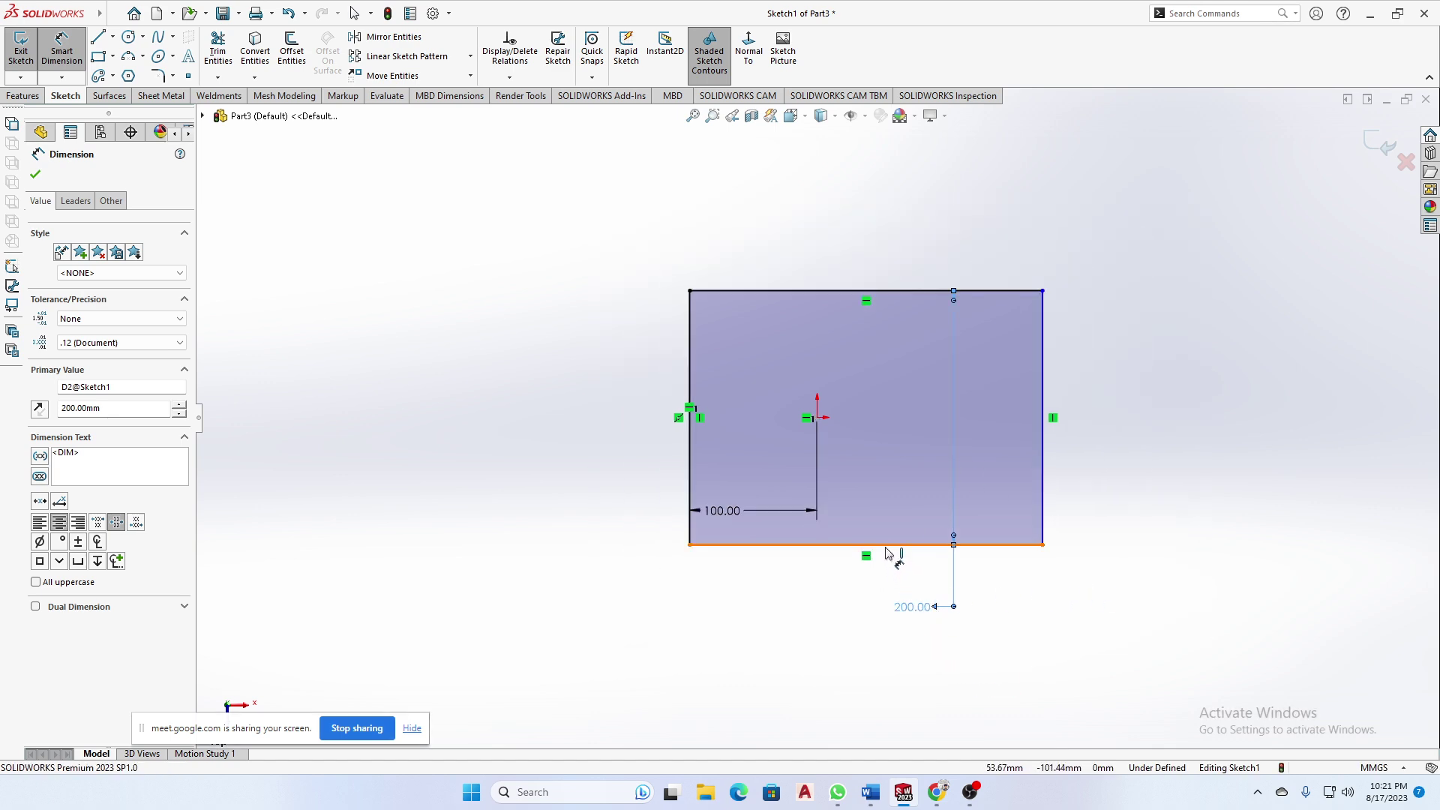
{"action": "left_click", "coordinate": [885, 546]}
{"action": "left_click", "coordinate": [884, 576]}
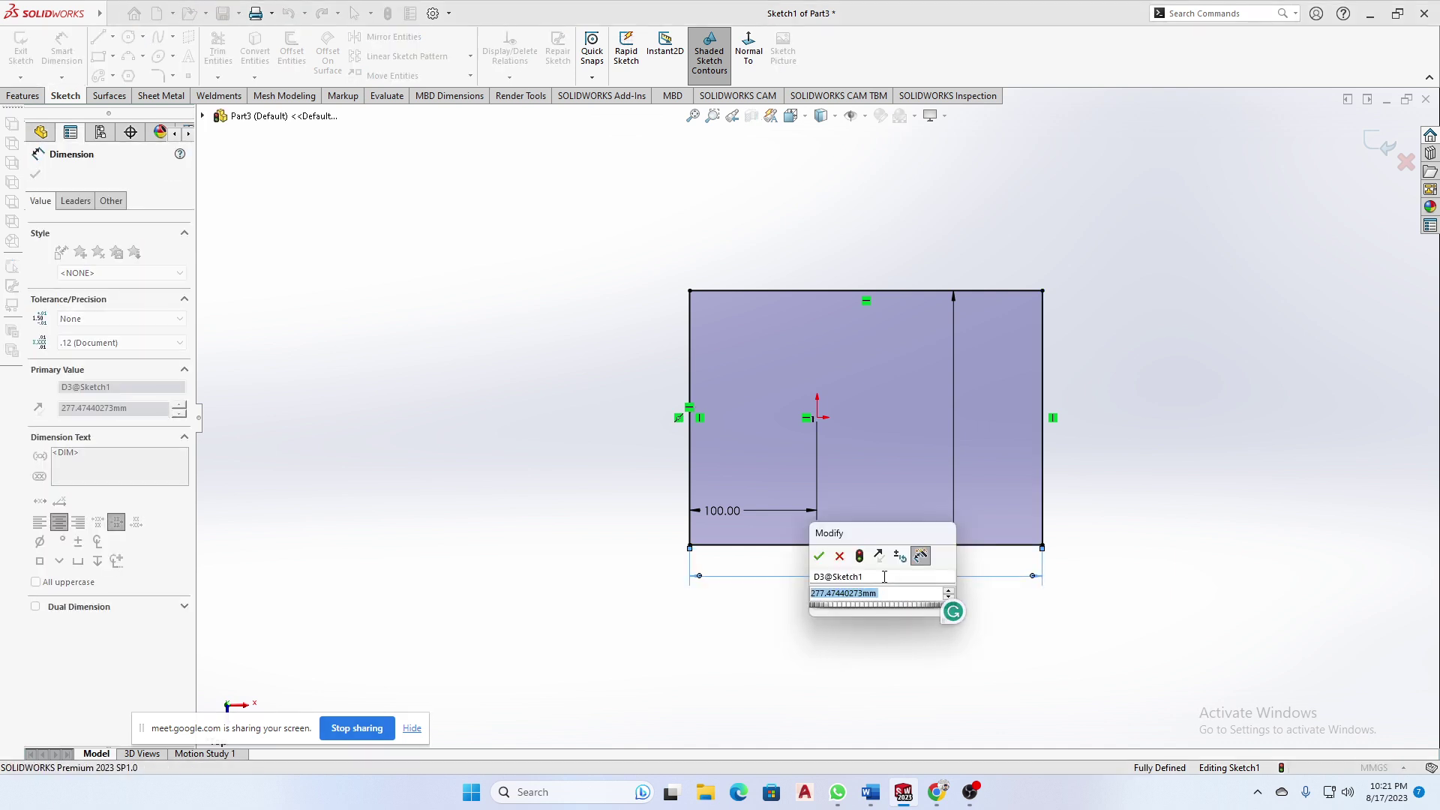
{"action": "type", "text": "300"}
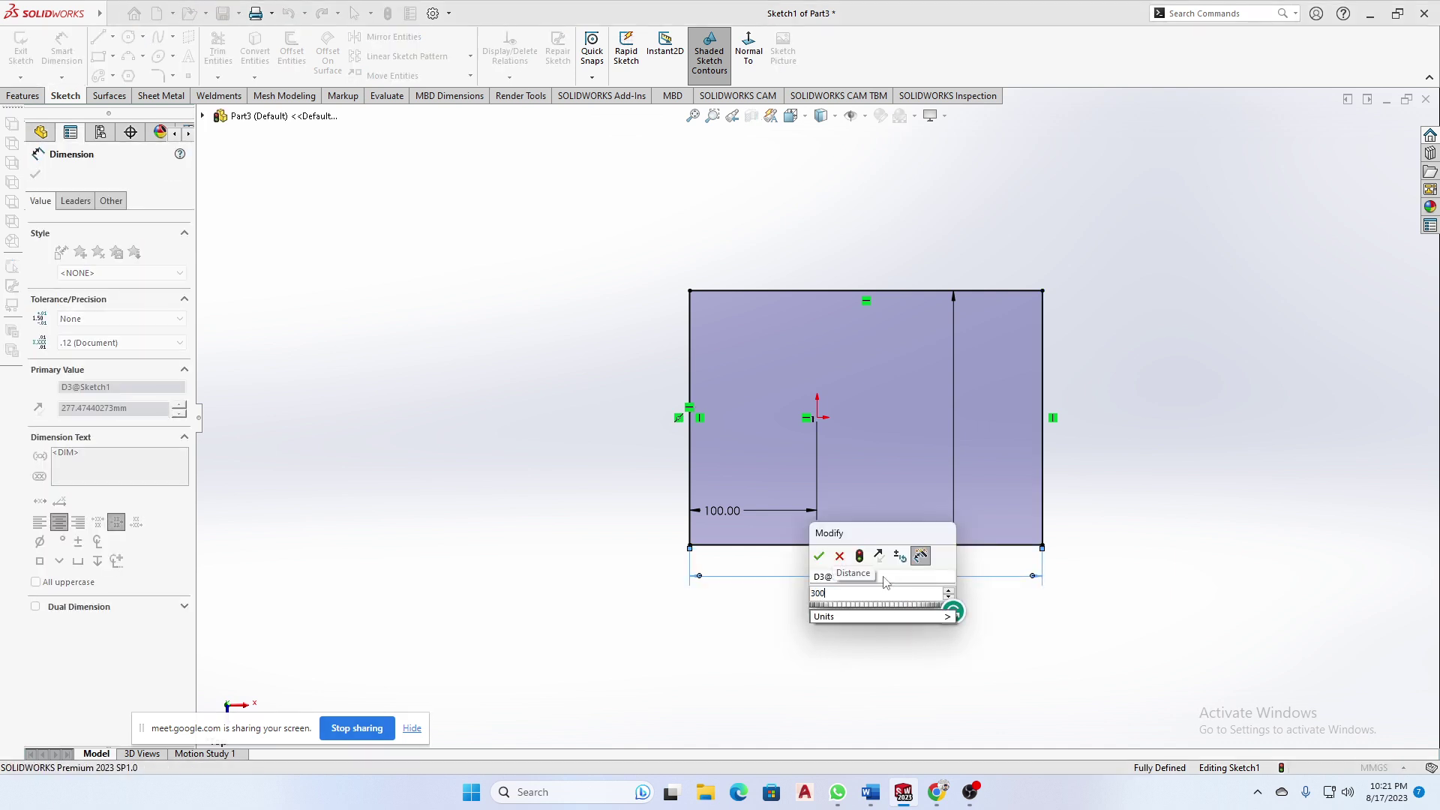
{"action": "key", "text": "Return"}
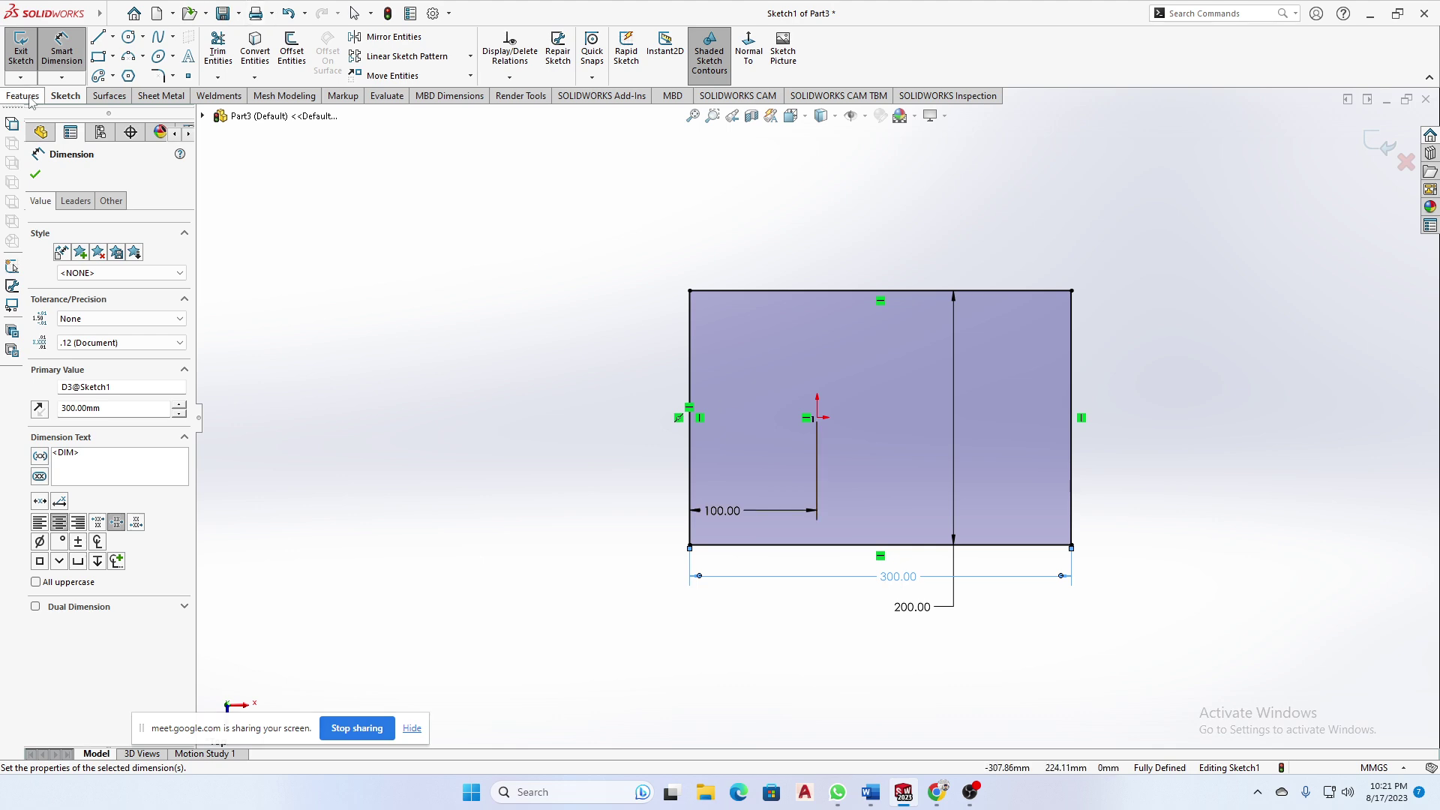
- Extrude the dimensioned rectangle 10 mm into a base plate
{"action": "left_click", "coordinate": [31, 96]}
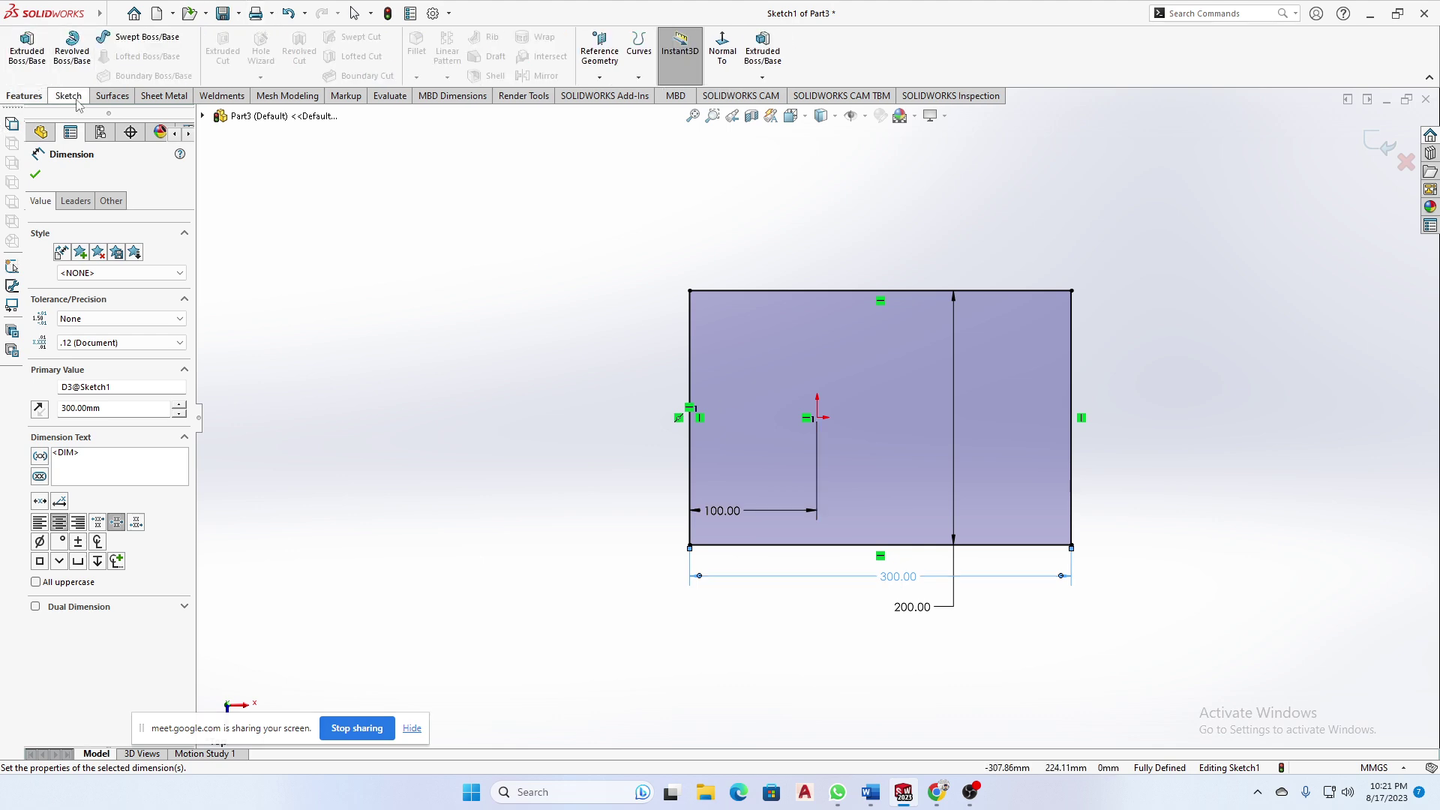
{"action": "left_click", "coordinate": [27, 47]}
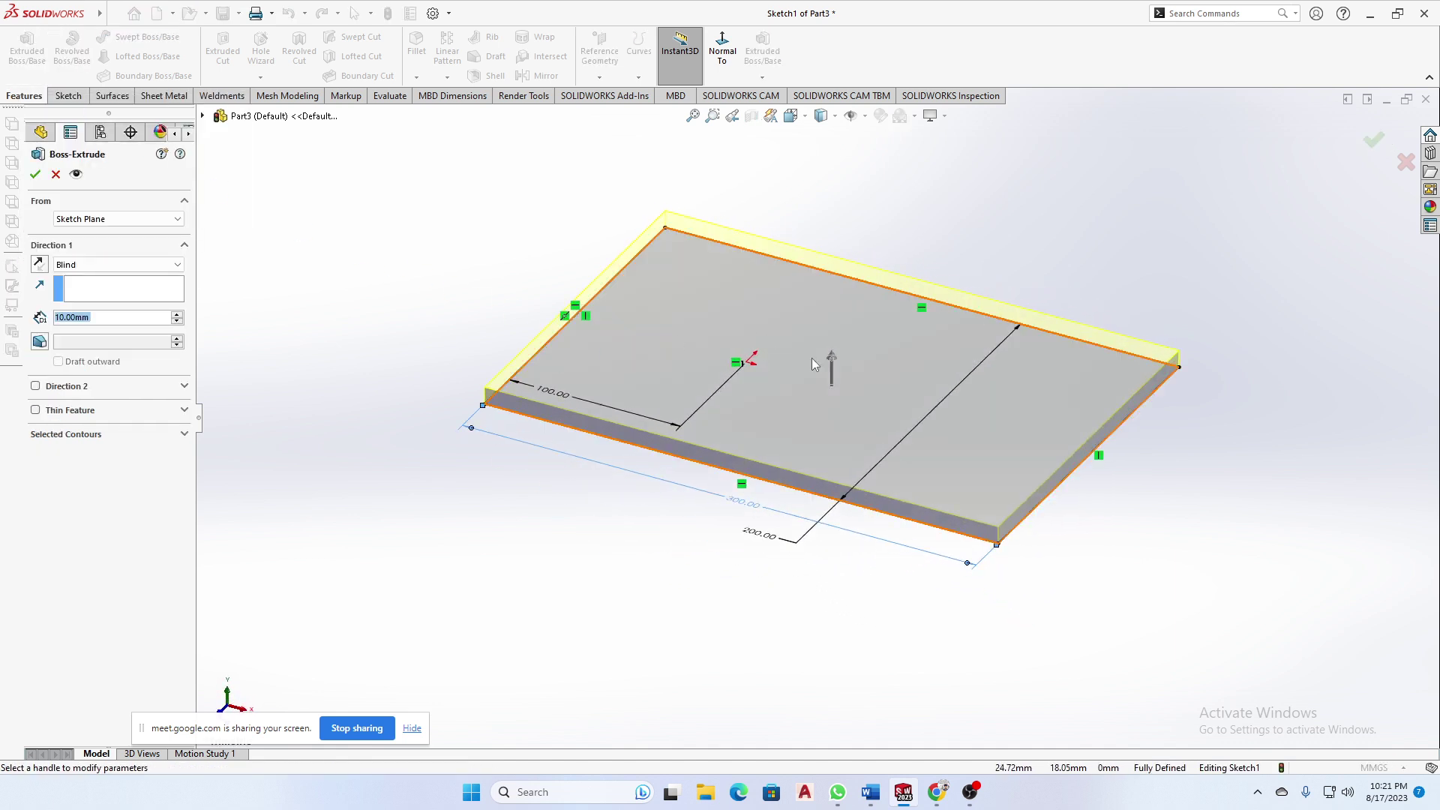
{"action": "left_click", "coordinate": [36, 174]}
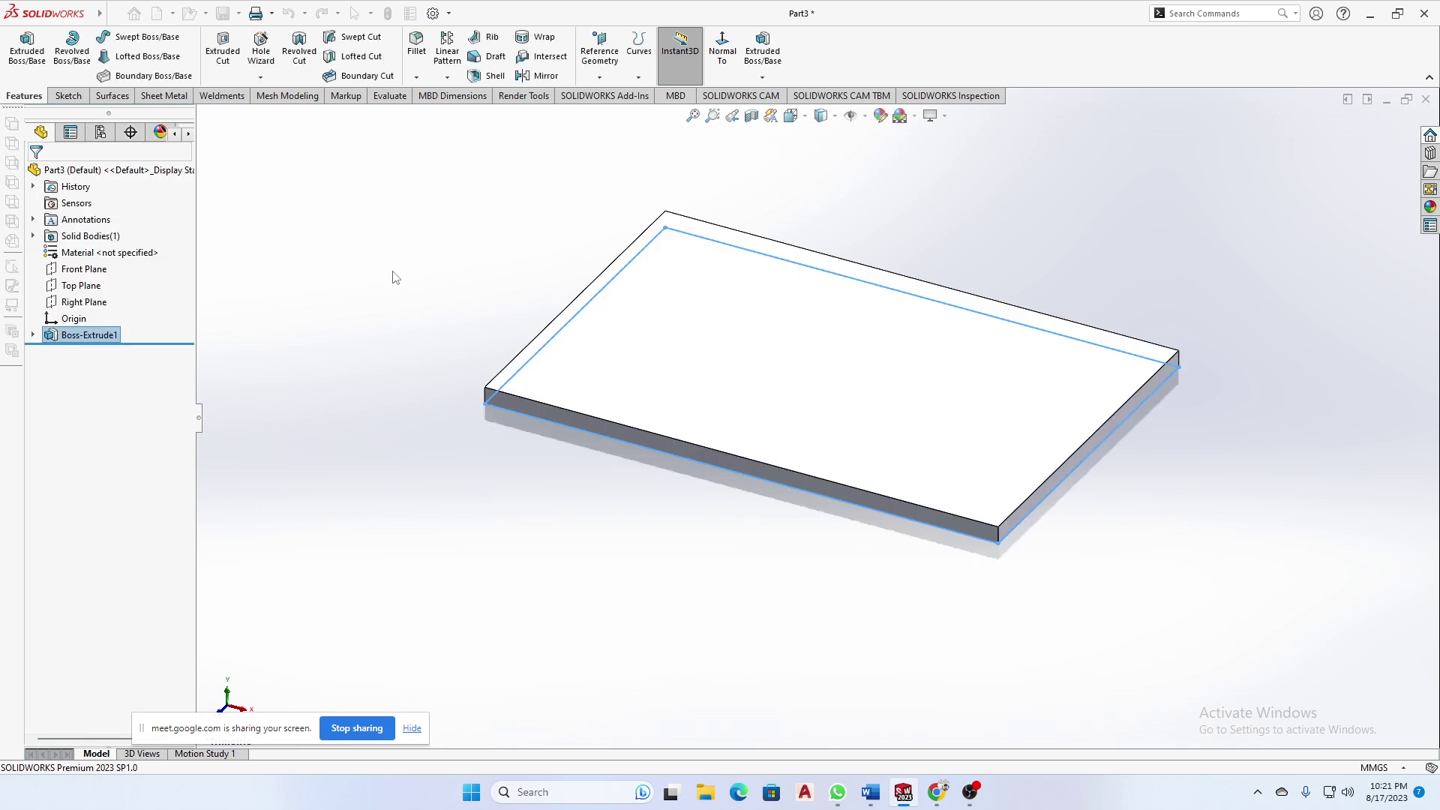
- Sketch a circle of about 37 mm radius on the plate's top face, level with the origin and reaching the left edge
{"action": "left_click", "coordinate": [678, 338]}
{"action": "left_click", "coordinate": [729, 291]}
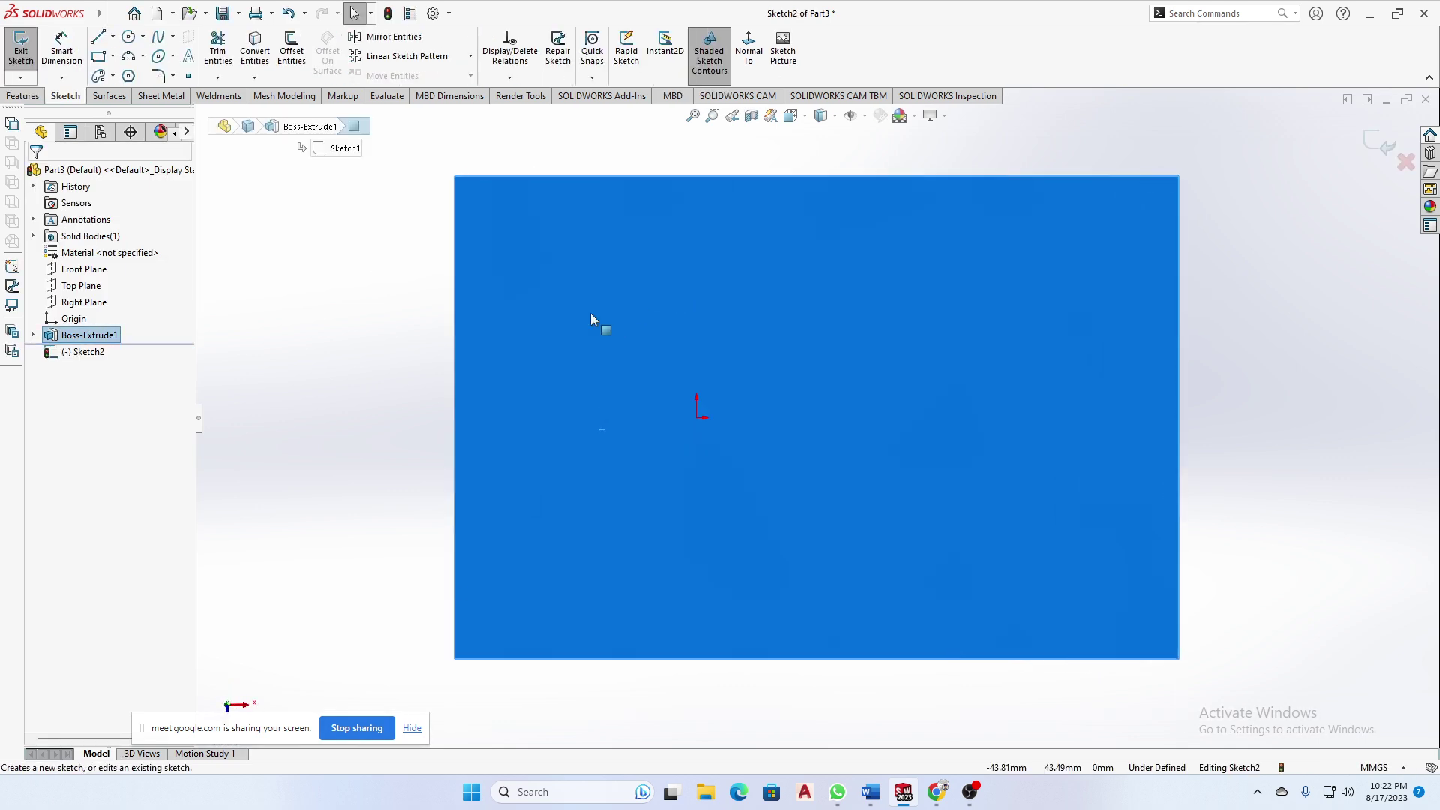
{"action": "left_click", "coordinate": [128, 39]}
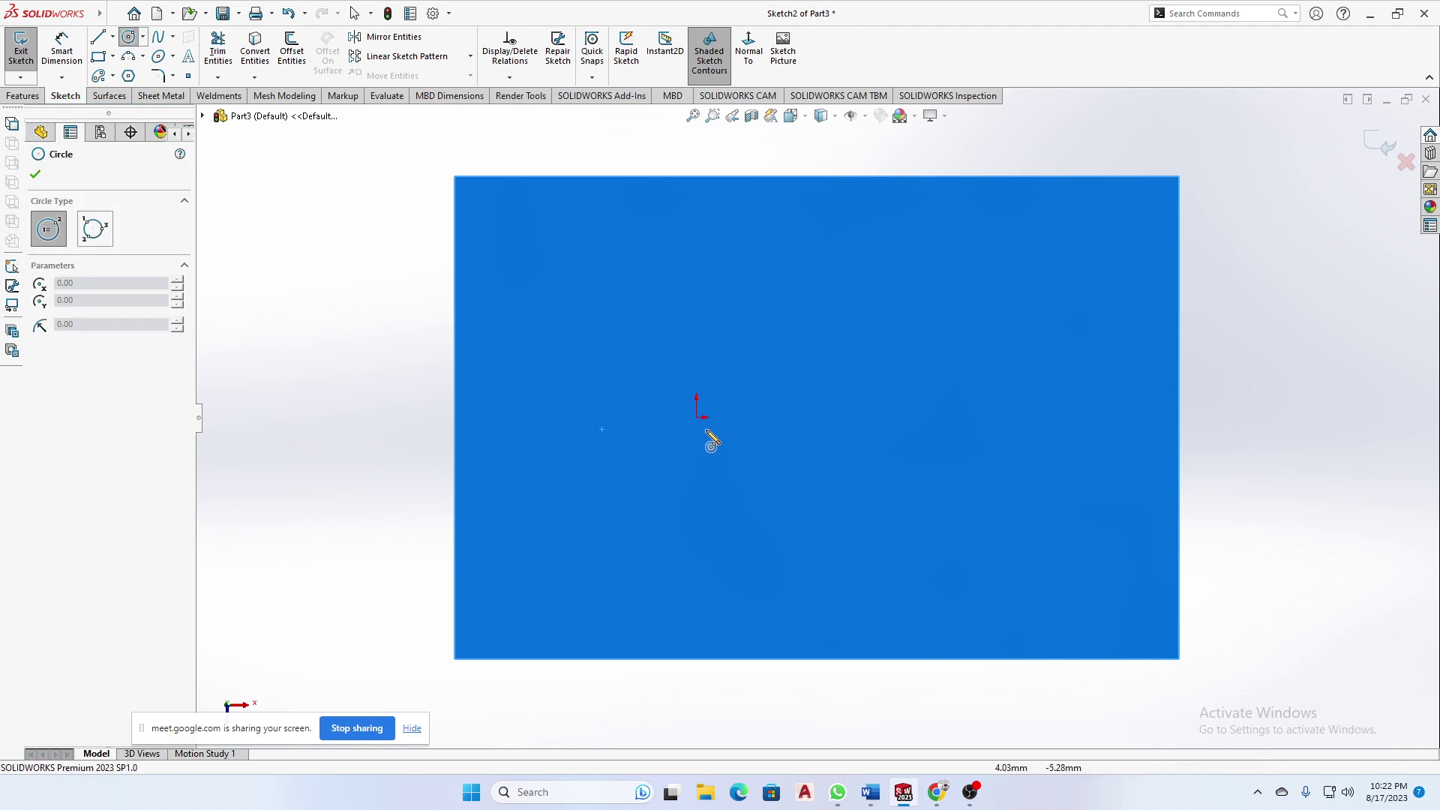
{"action": "left_click", "coordinate": [545, 418]}
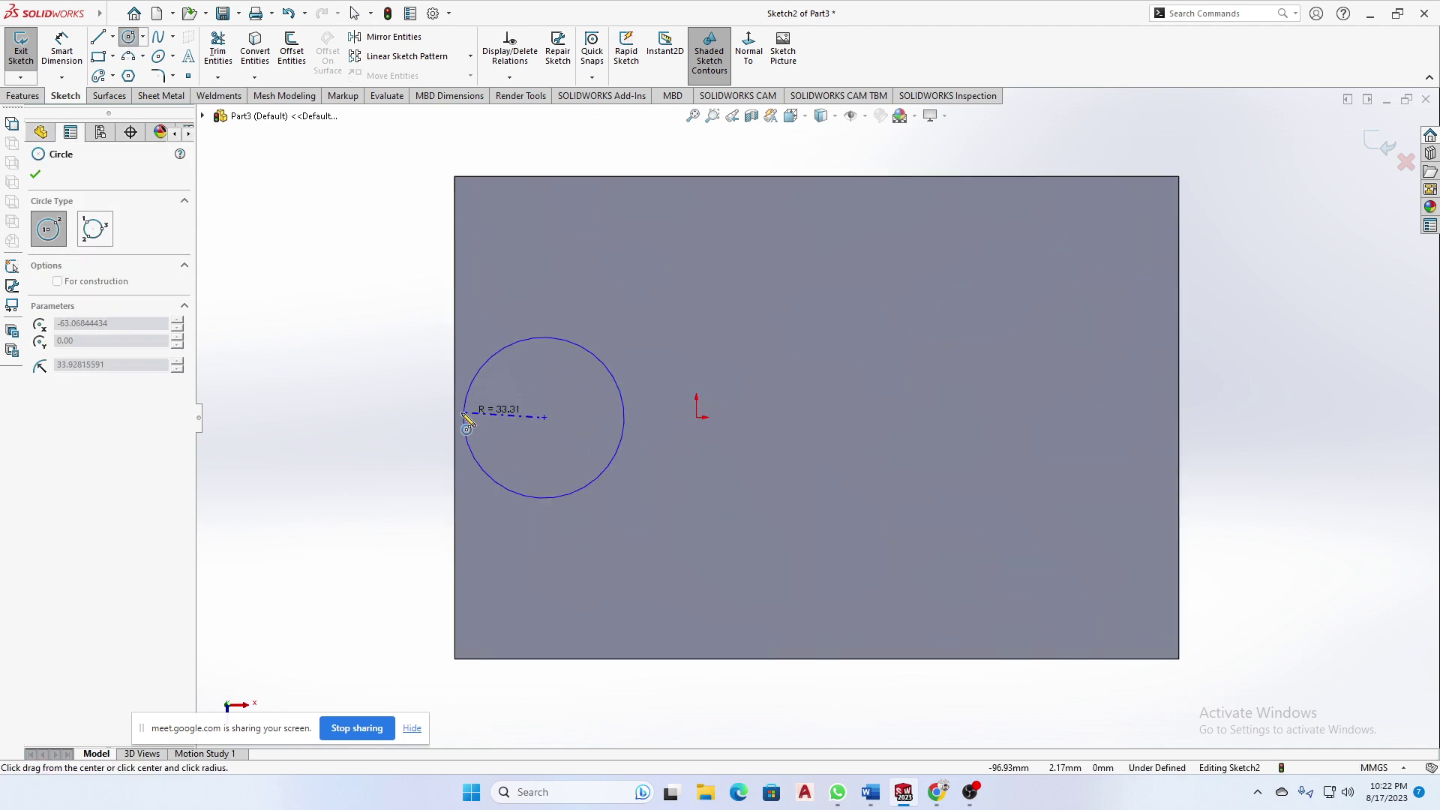
{"action": "left_click", "coordinate": [455, 417]}
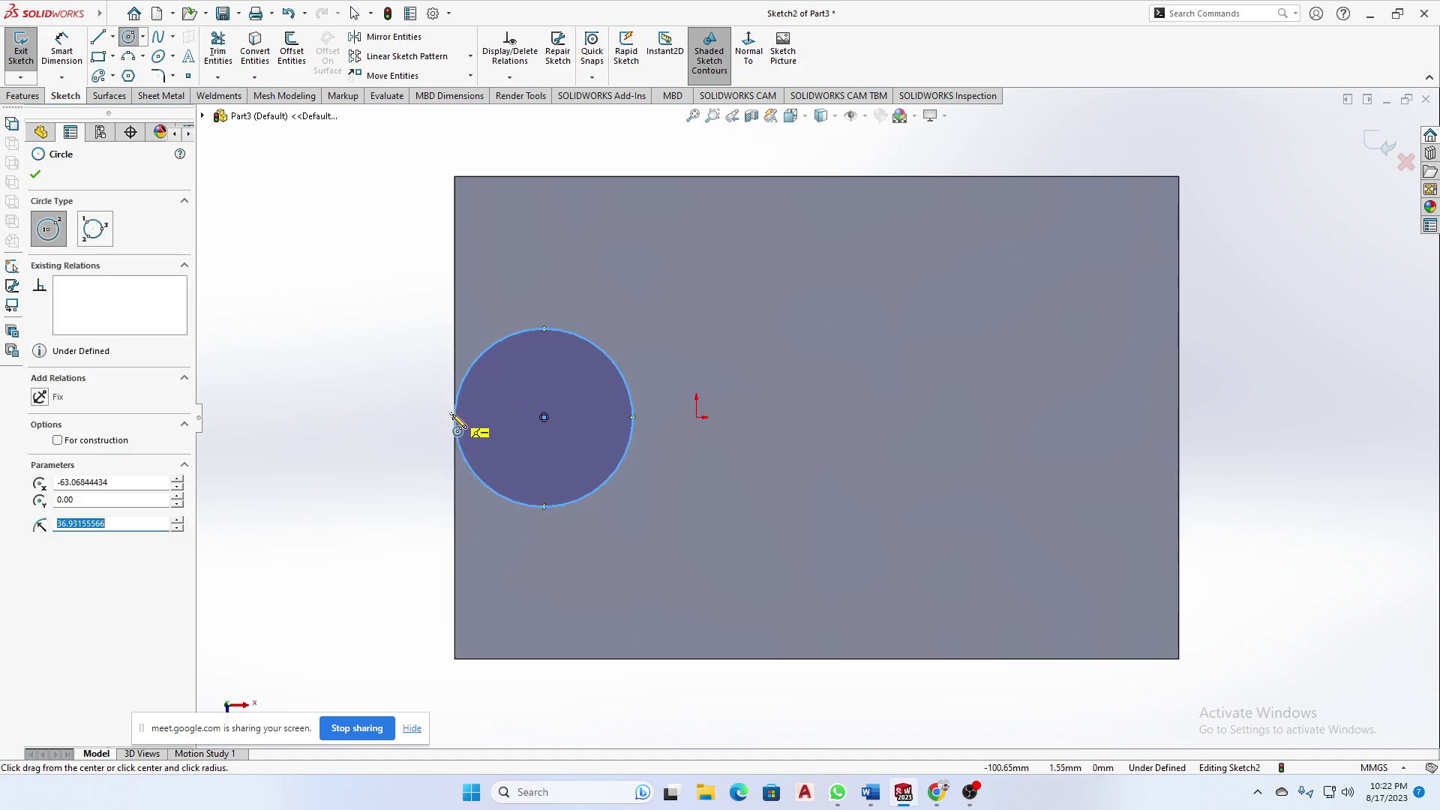
- Extrude the circle 41 mm upward as a merged cylindrical boss
{"action": "left_click", "coordinate": [13, 96]}
{"action": "left_click", "coordinate": [27, 49]}
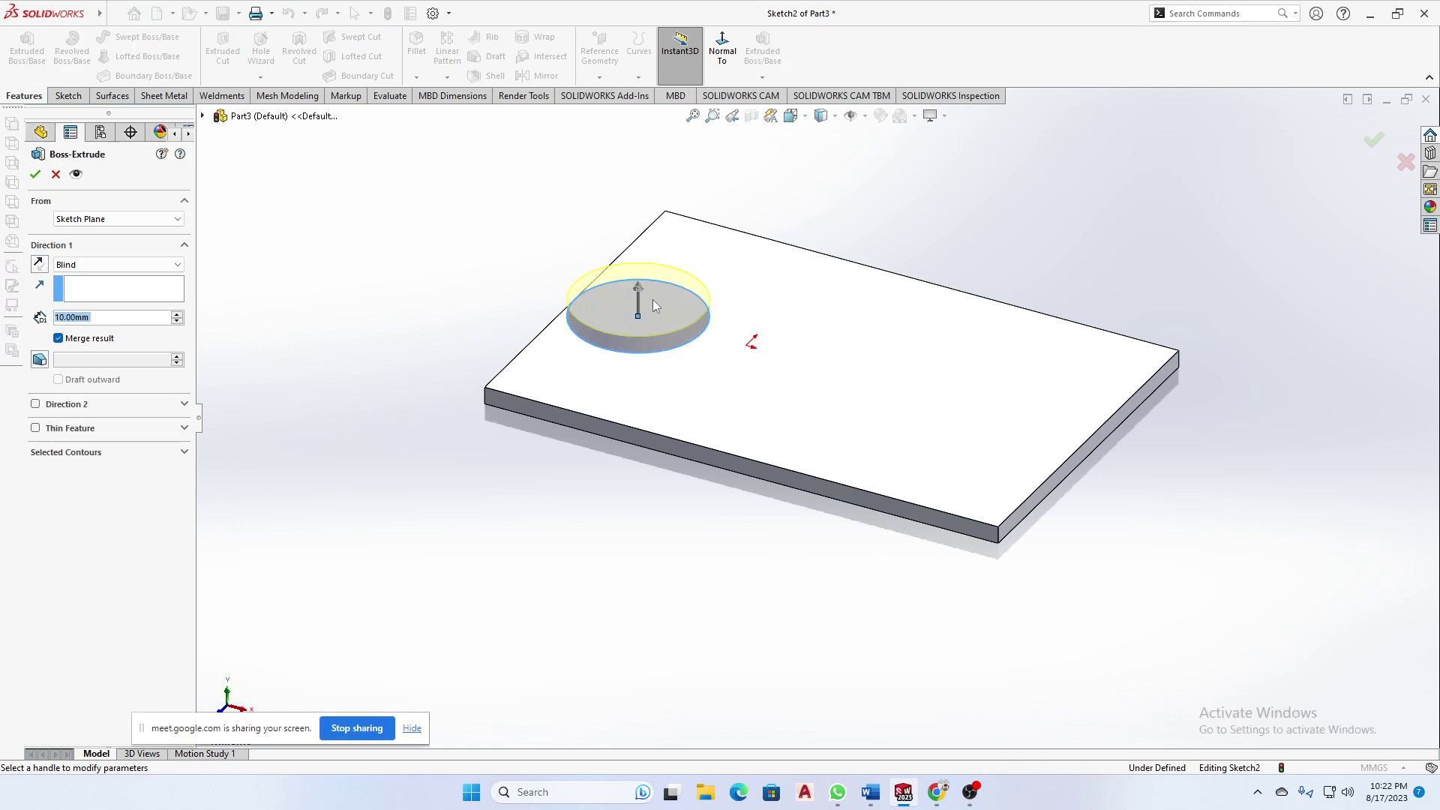
{"action": "left_click_drag", "start_coordinate": [637, 288], "coordinate": [574, 236]}
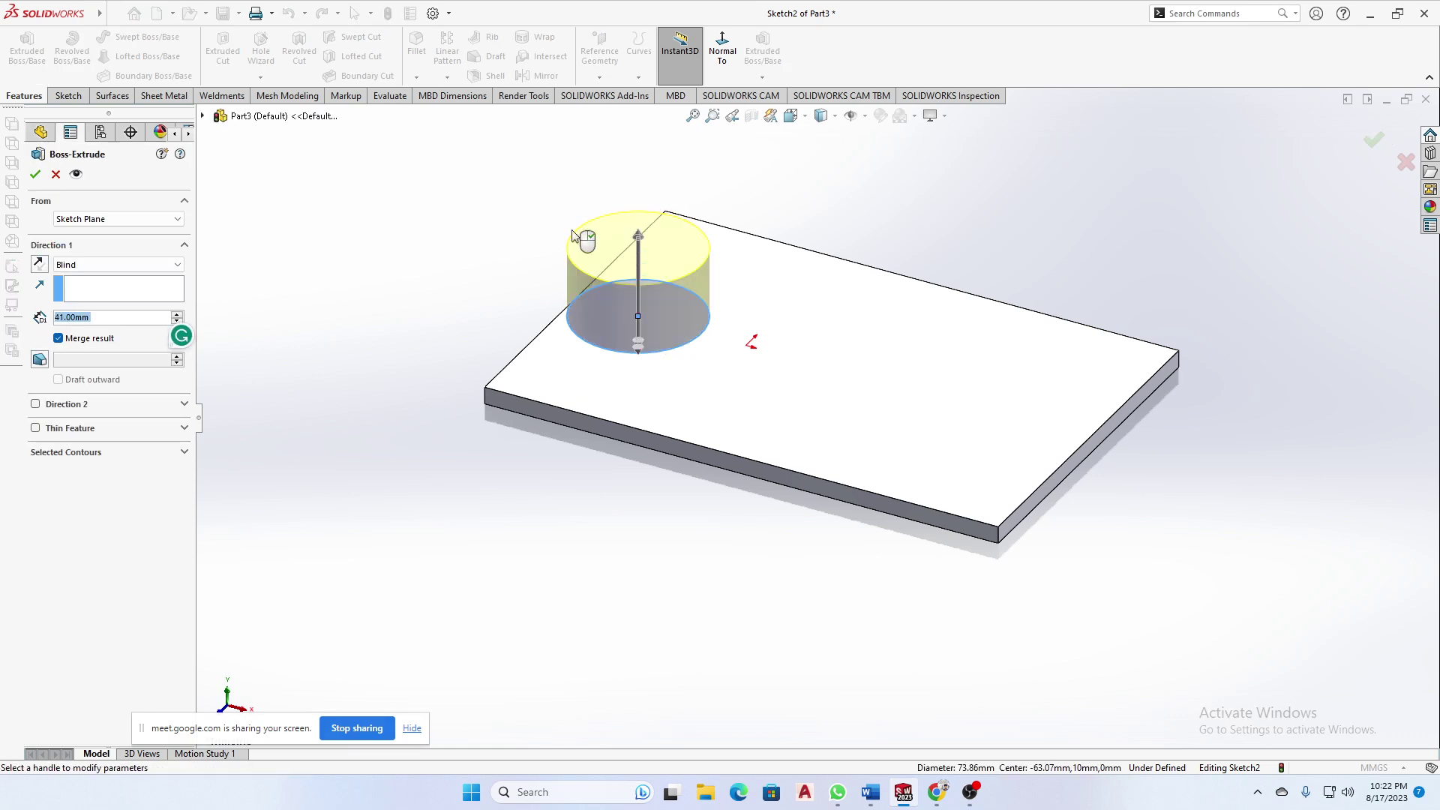
{"action": "left_click", "coordinate": [34, 174]}
- Edit the cylinder's sketch and add a horizontal relation between the circle's centre and the origin
{"action": "middle_click_drag", "start_coordinate": [750, 319], "coordinate": [779, 363]}
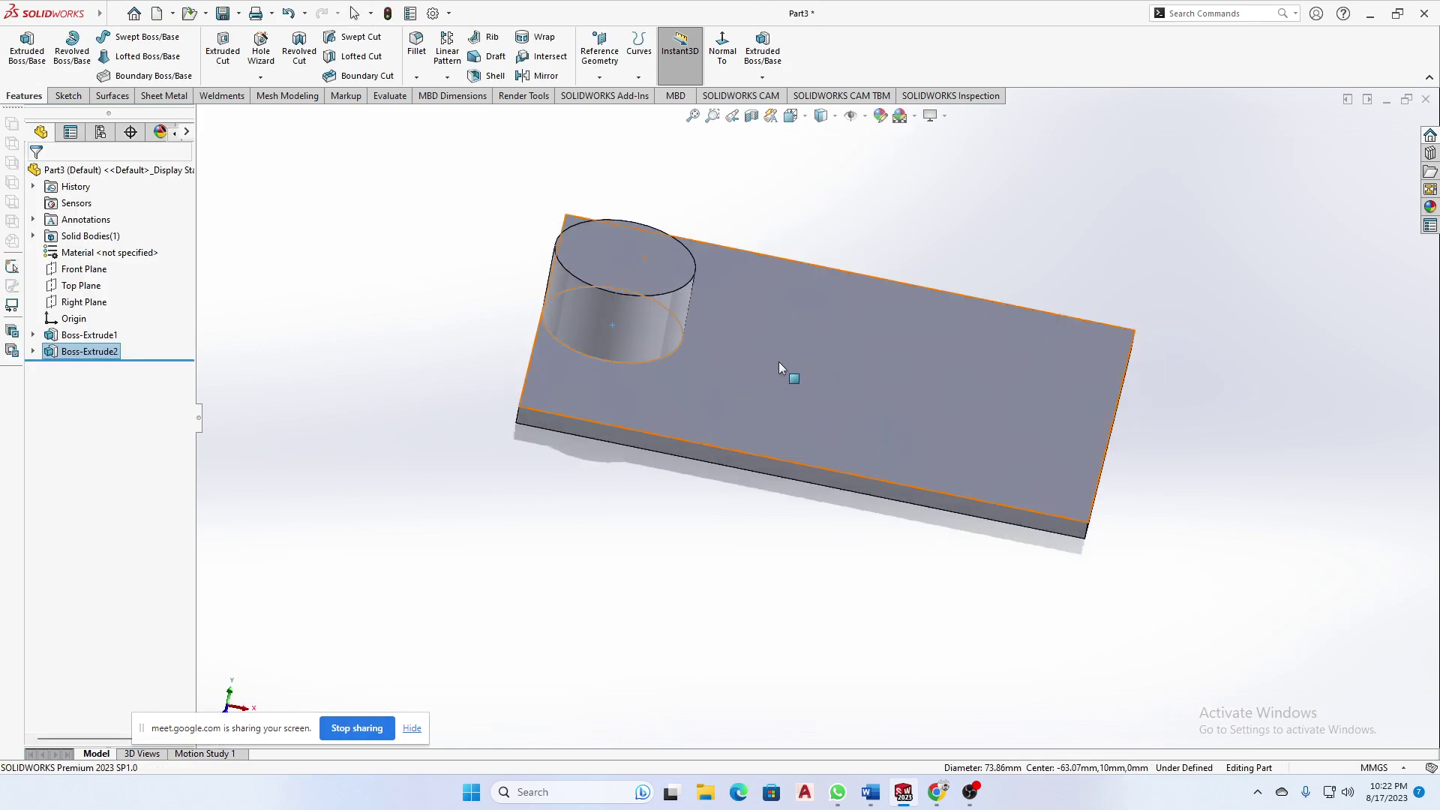
{"action": "scroll", "coordinate": [654, 288], "scroll_direction": "down", "scroll_amount": 4}
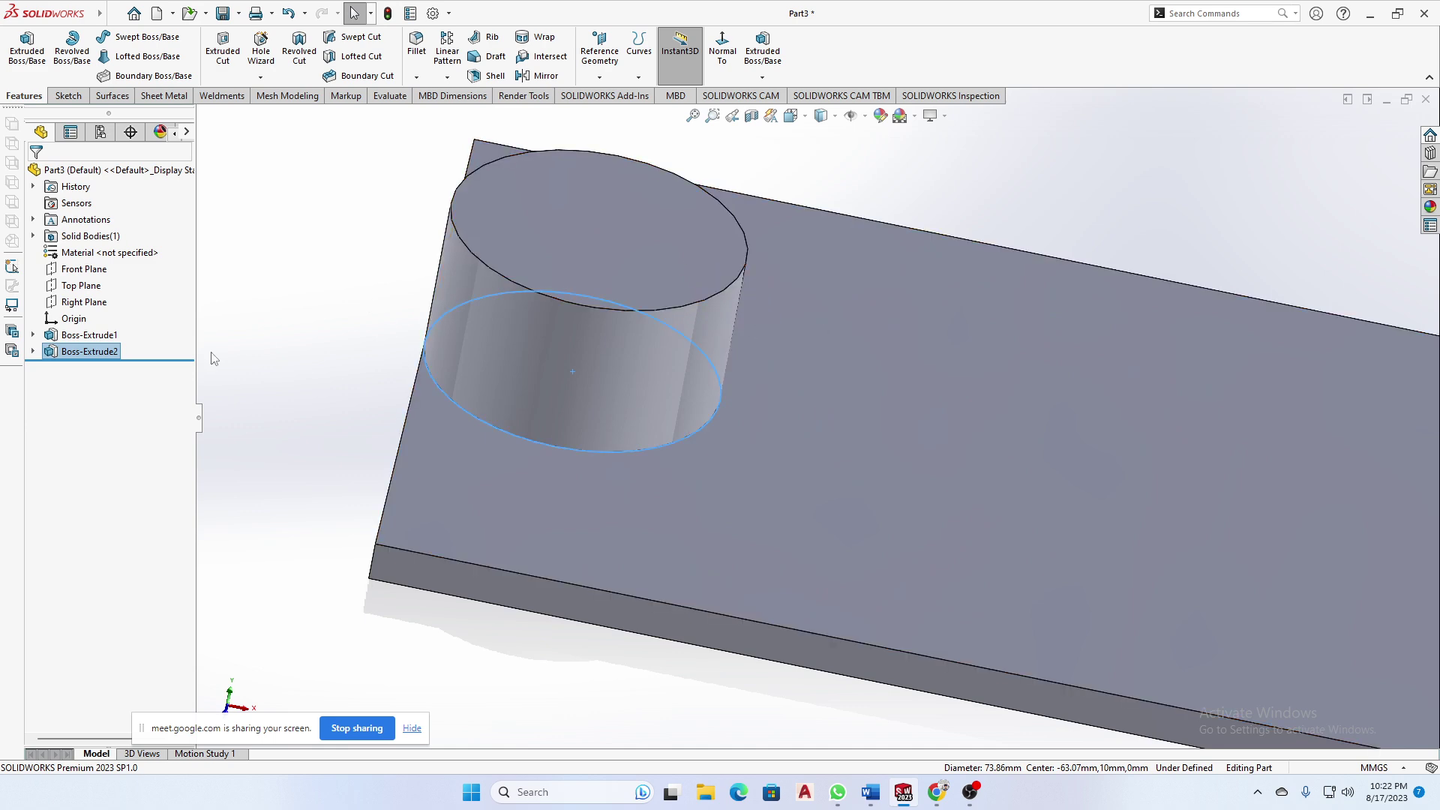
{"action": "scroll", "coordinate": [480, 435], "scroll_direction": "up", "scroll_amount": 2}
{"action": "middle_click_drag", "start_coordinate": [512, 433], "coordinate": [444, 447]}
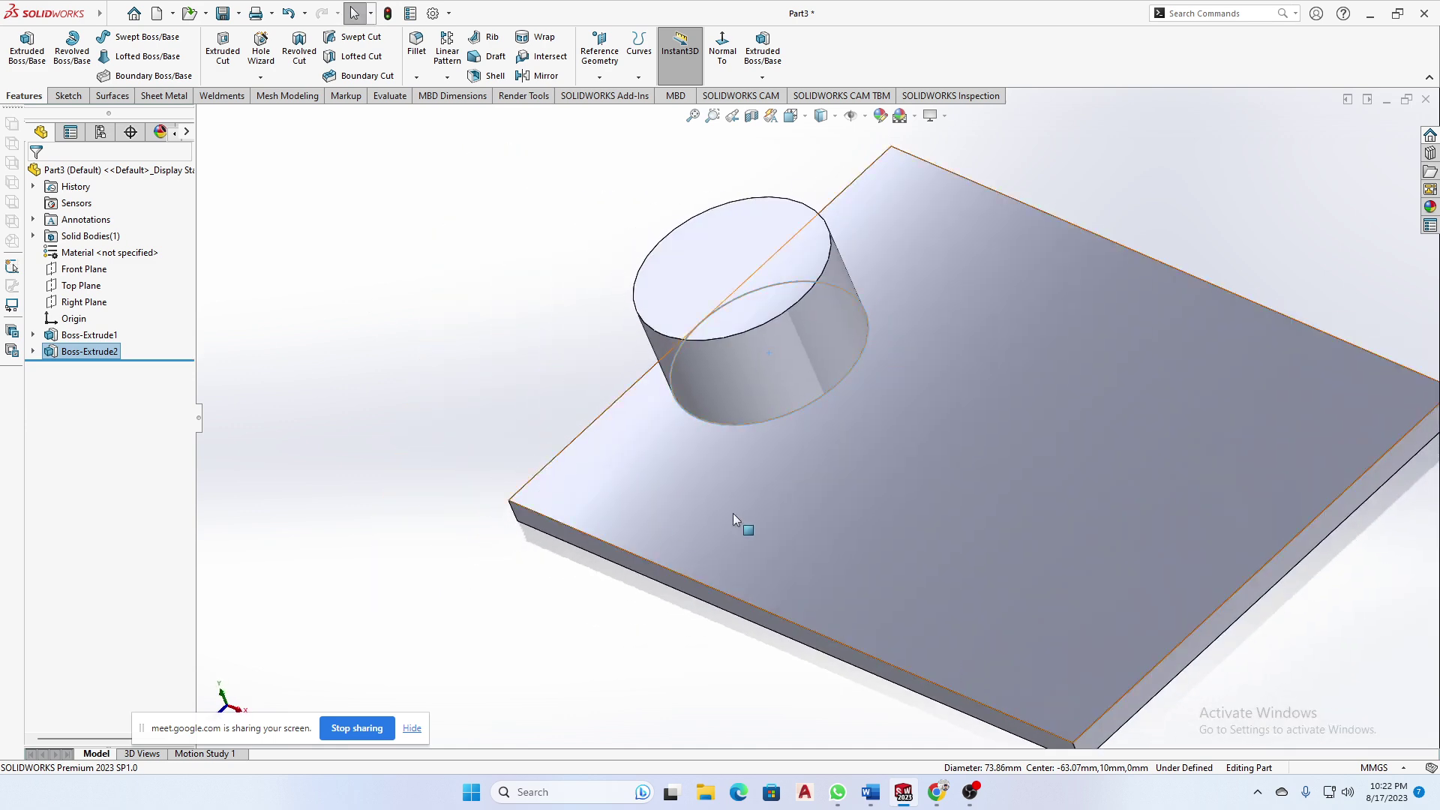
{"action": "left_click", "coordinate": [812, 349]}
{"action": "left_click", "coordinate": [878, 283]}
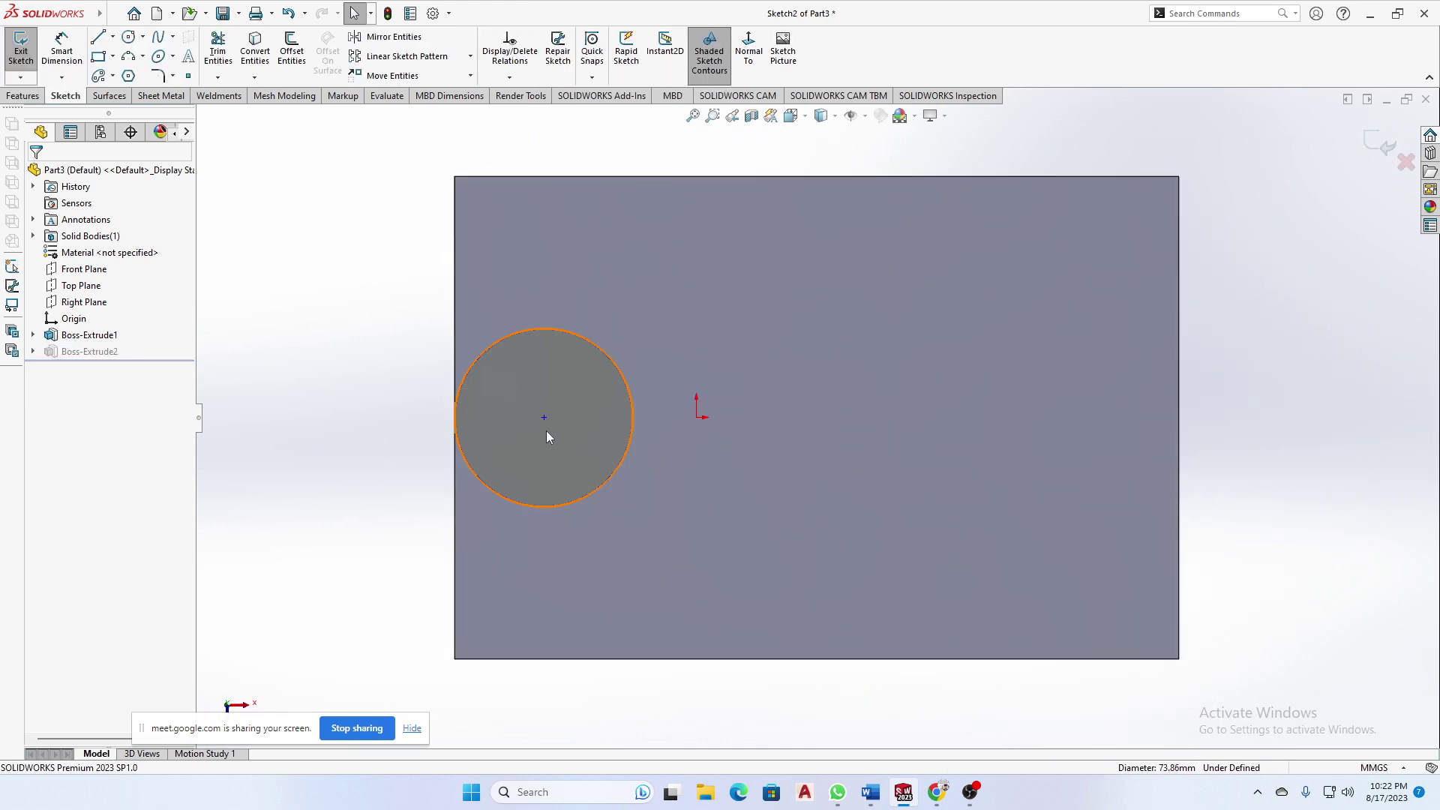
{"action": "left_click", "coordinate": [543, 417]}
{"action": "left_click", "coordinate": [698, 417], "text": "ctrl"}
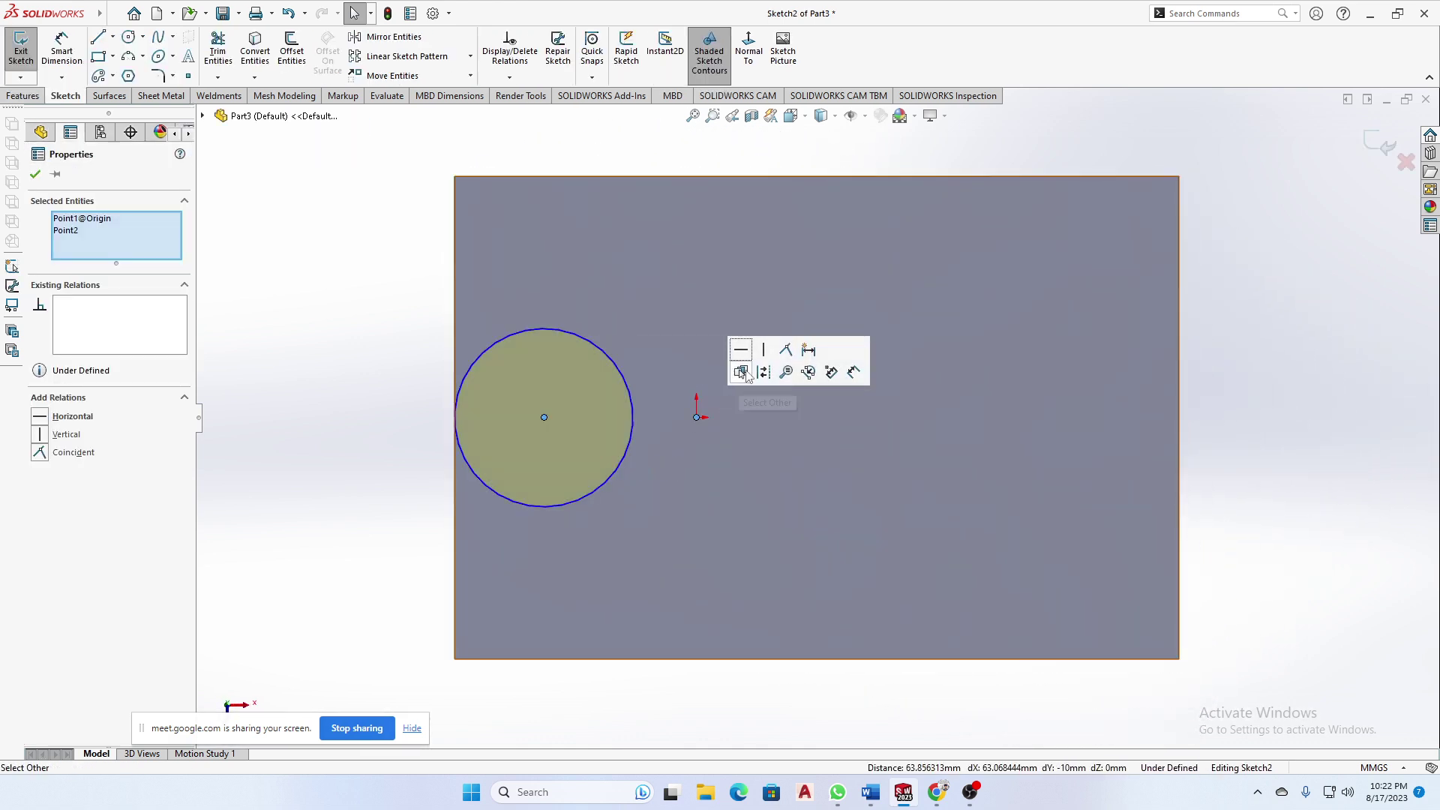
{"action": "left_click", "coordinate": [708, 347]}
{"action": "left_click", "coordinate": [291, 360]}
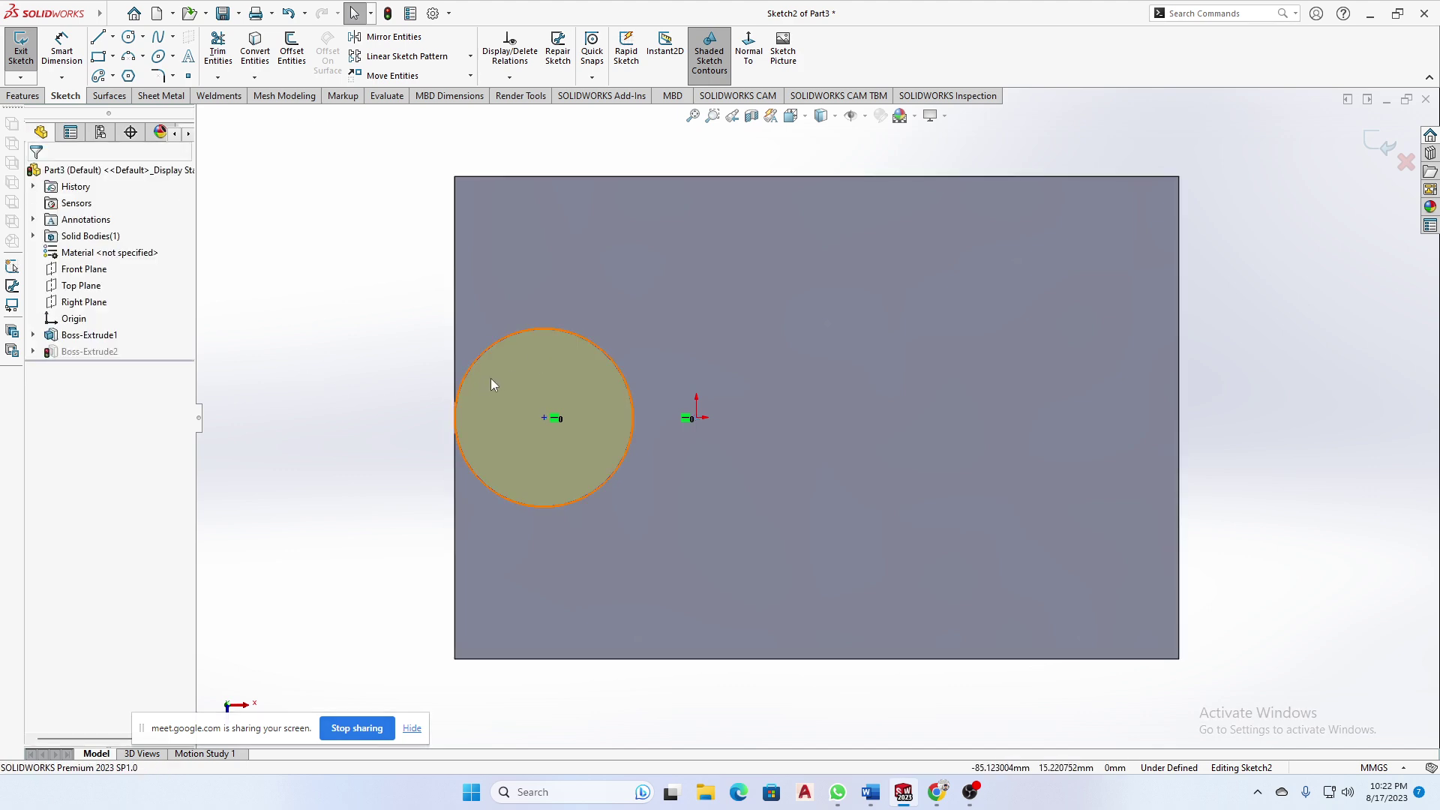
- Make the circle tangent to the plate's left edge
{"action": "left_click", "coordinate": [492, 351]}
{"action": "left_click", "coordinate": [453, 351], "text": "ctrl"}
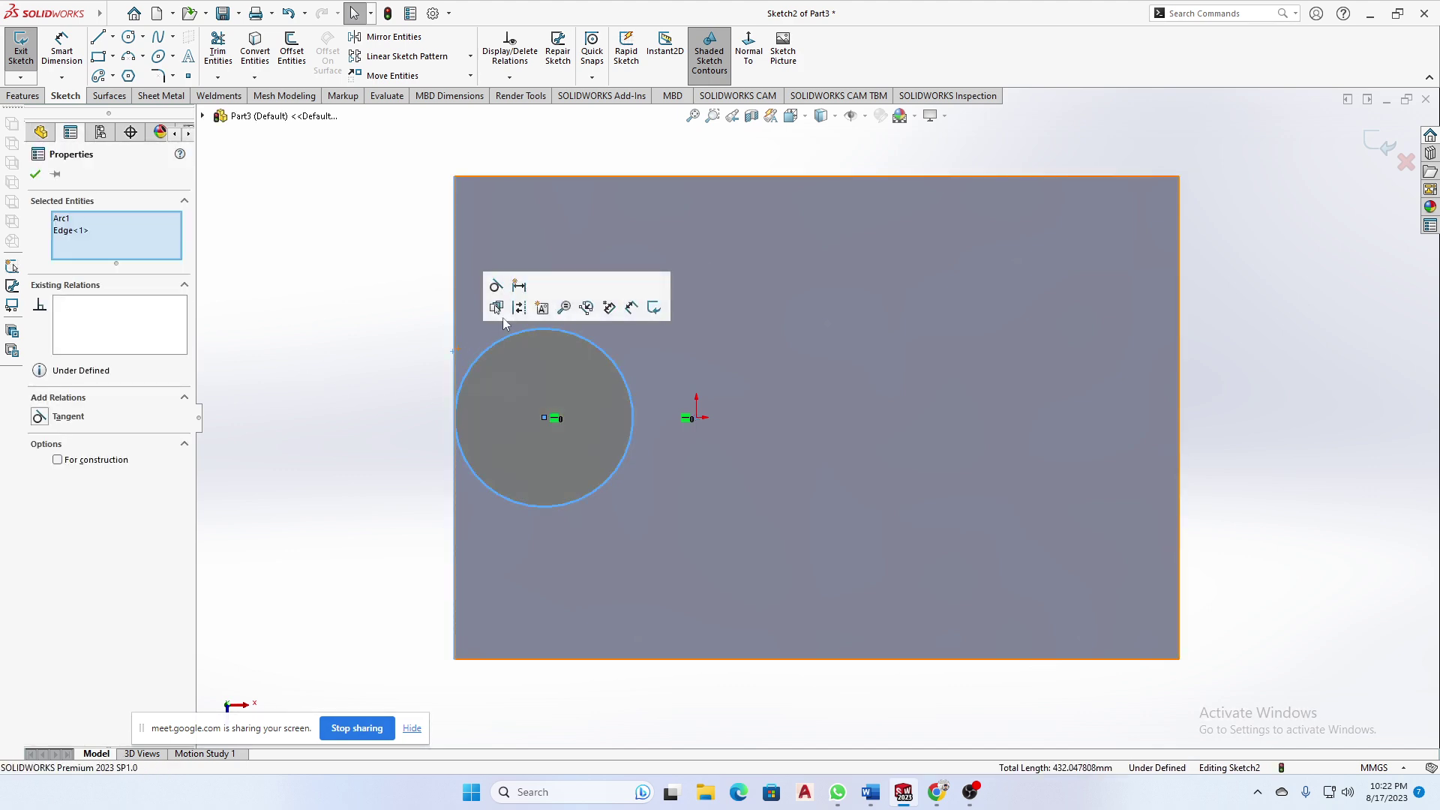
- Make the circle tangent to the plate's short edge, set its diameter to 80 mm and exit the sketch
{"action": "left_click", "coordinate": [492, 289]}
{"action": "key", "text": "d"}
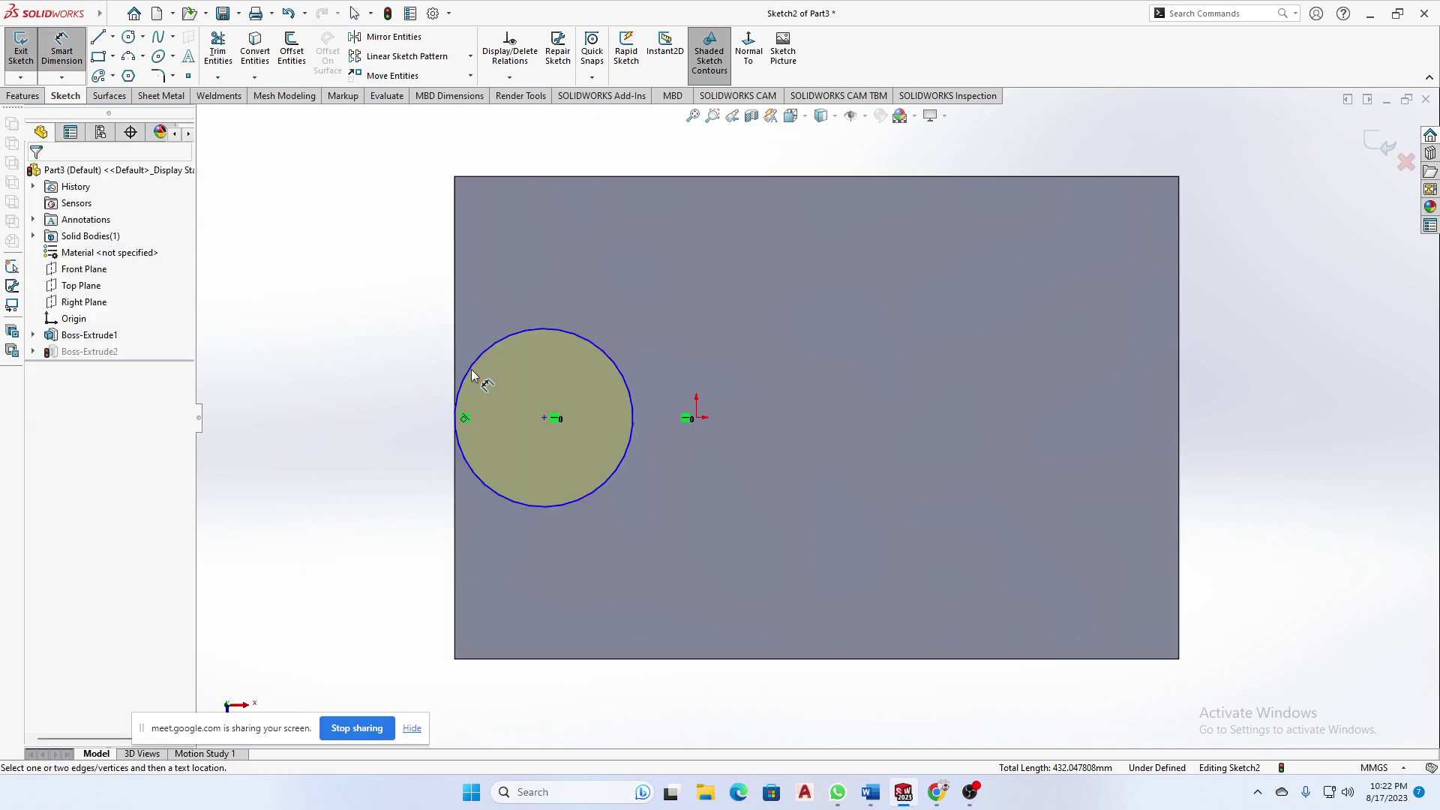
{"action": "left_click", "coordinate": [625, 375]}
{"action": "left_click", "coordinate": [637, 313]}
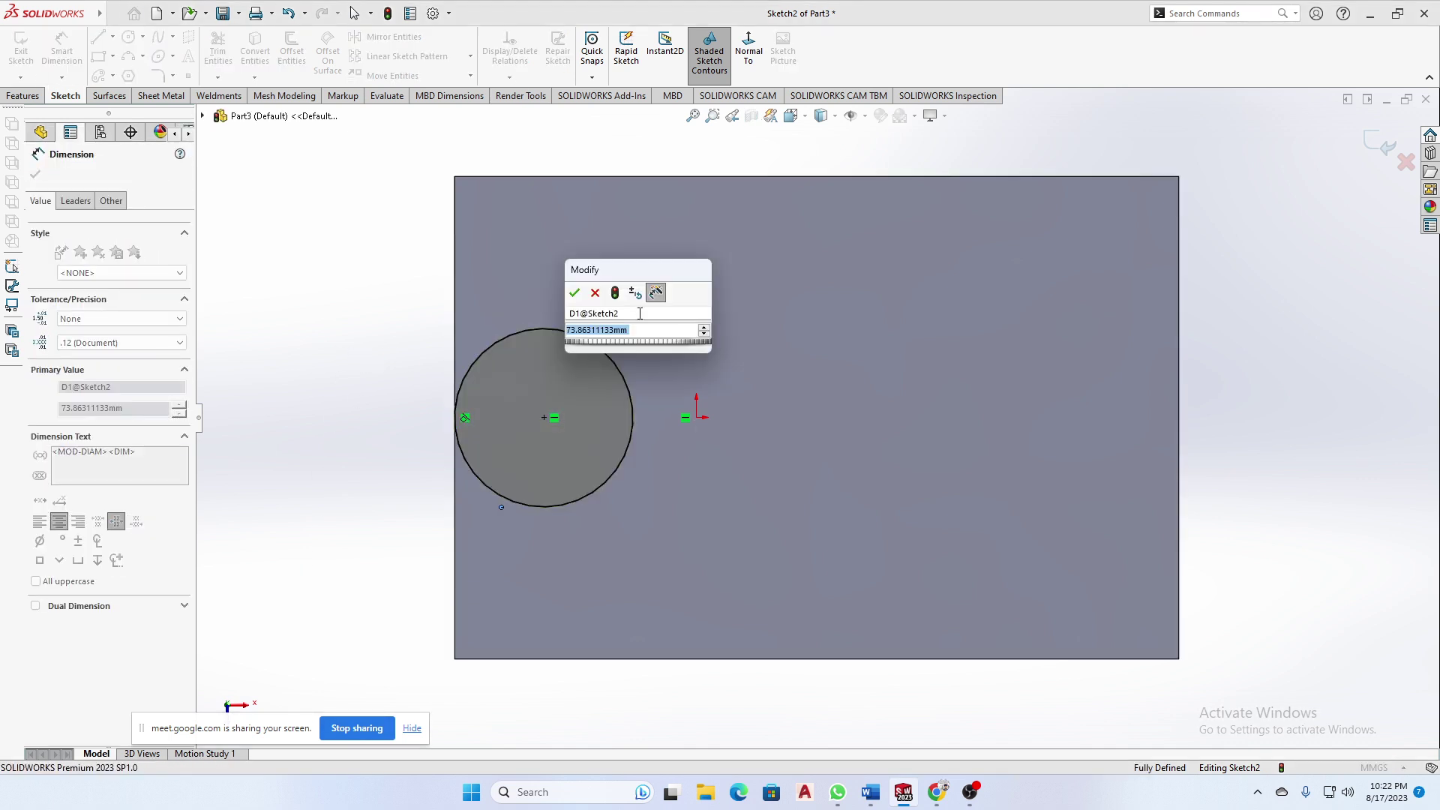
{"action": "type", "text": "80"}
{"action": "key", "text": "Return"}
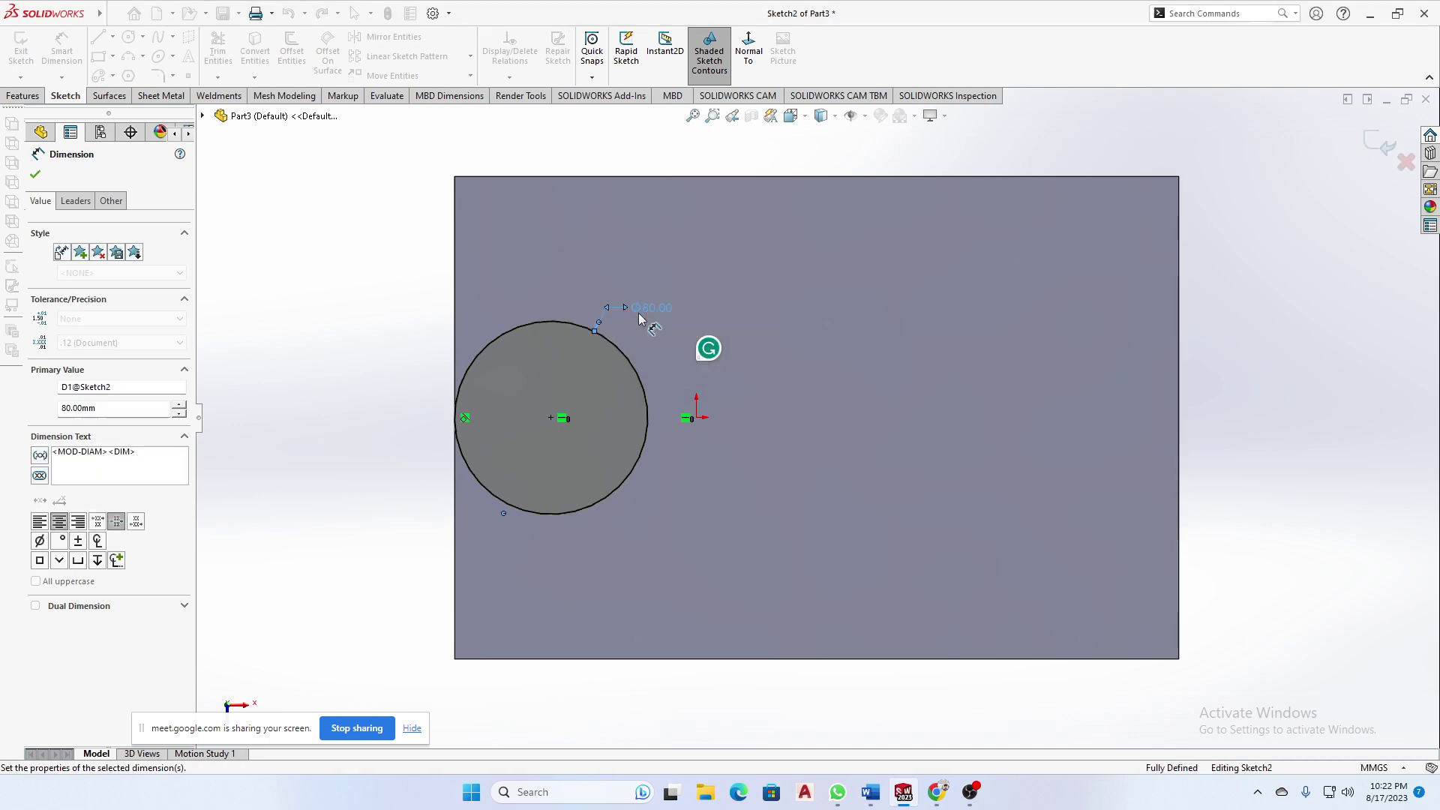
{"action": "left_click", "coordinate": [36, 175]}
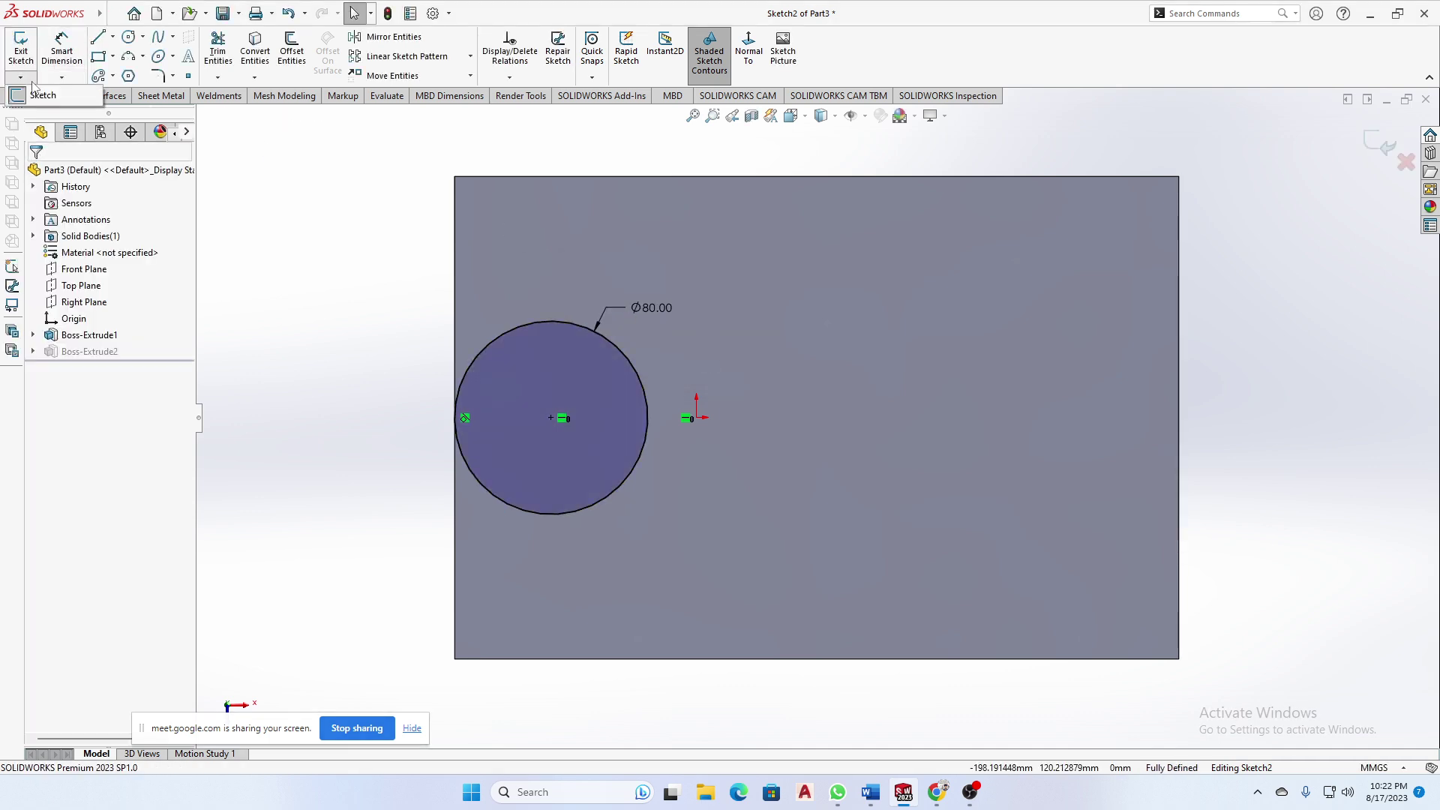
{"action": "left_click", "coordinate": [24, 96]}
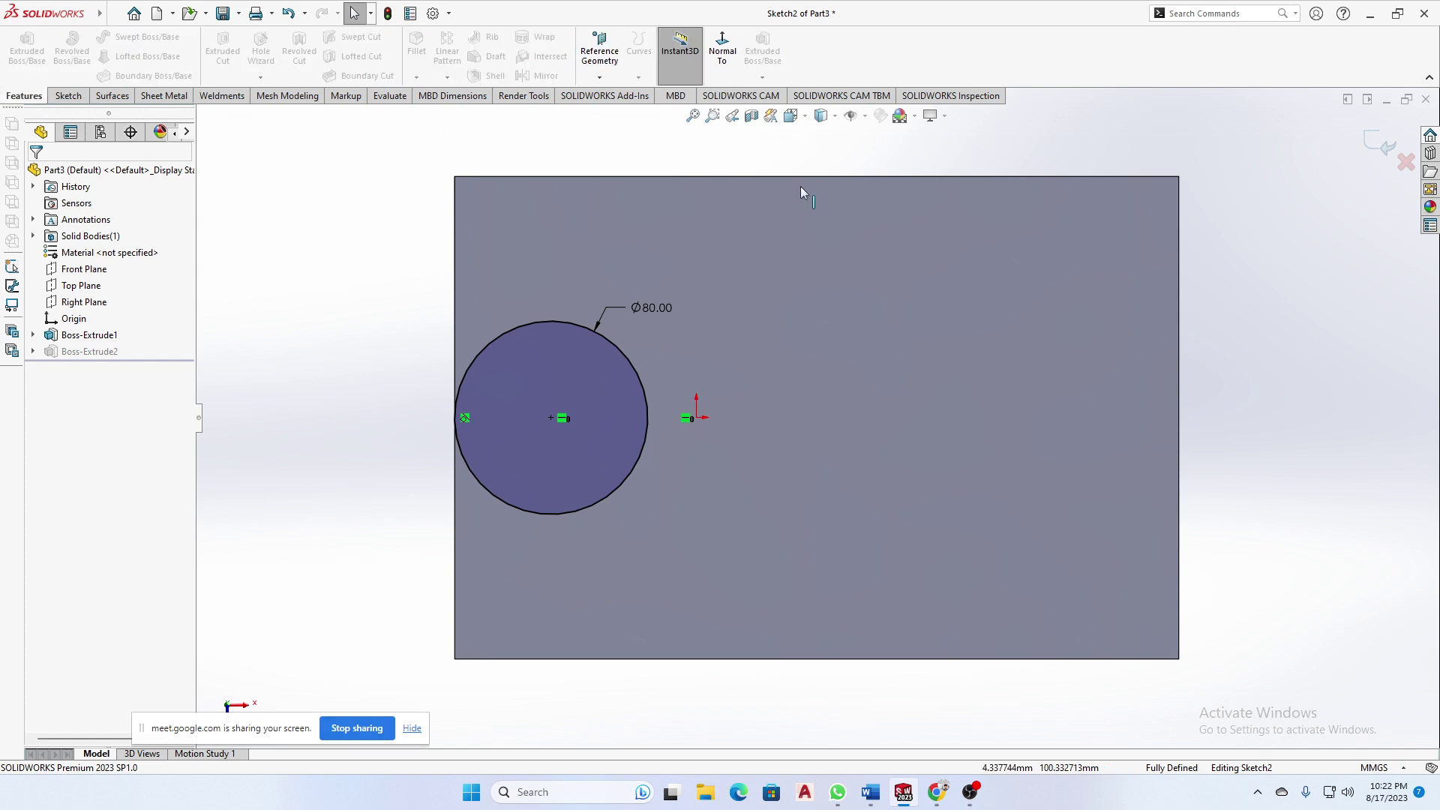
{"action": "left_click", "coordinate": [1378, 143]}
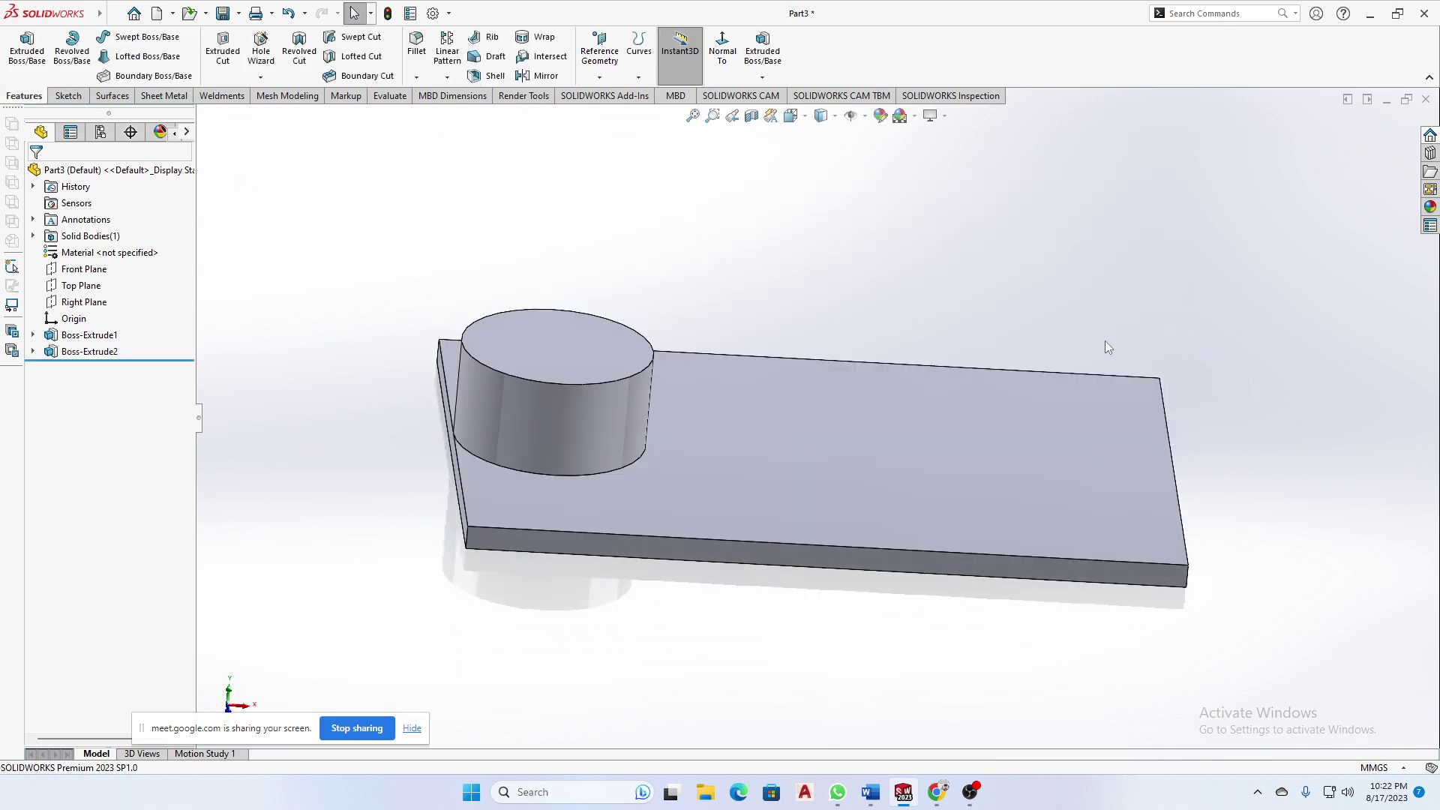
- Create a reference plane midway between the plate's two long side faces
{"action": "scroll", "coordinate": [630, 530], "scroll_direction": "down", "scroll_amount": 4}
{"action": "left_click", "coordinate": [629, 530]}
{"action": "scroll", "coordinate": [759, 522], "scroll_direction": "up", "scroll_amount": 5}
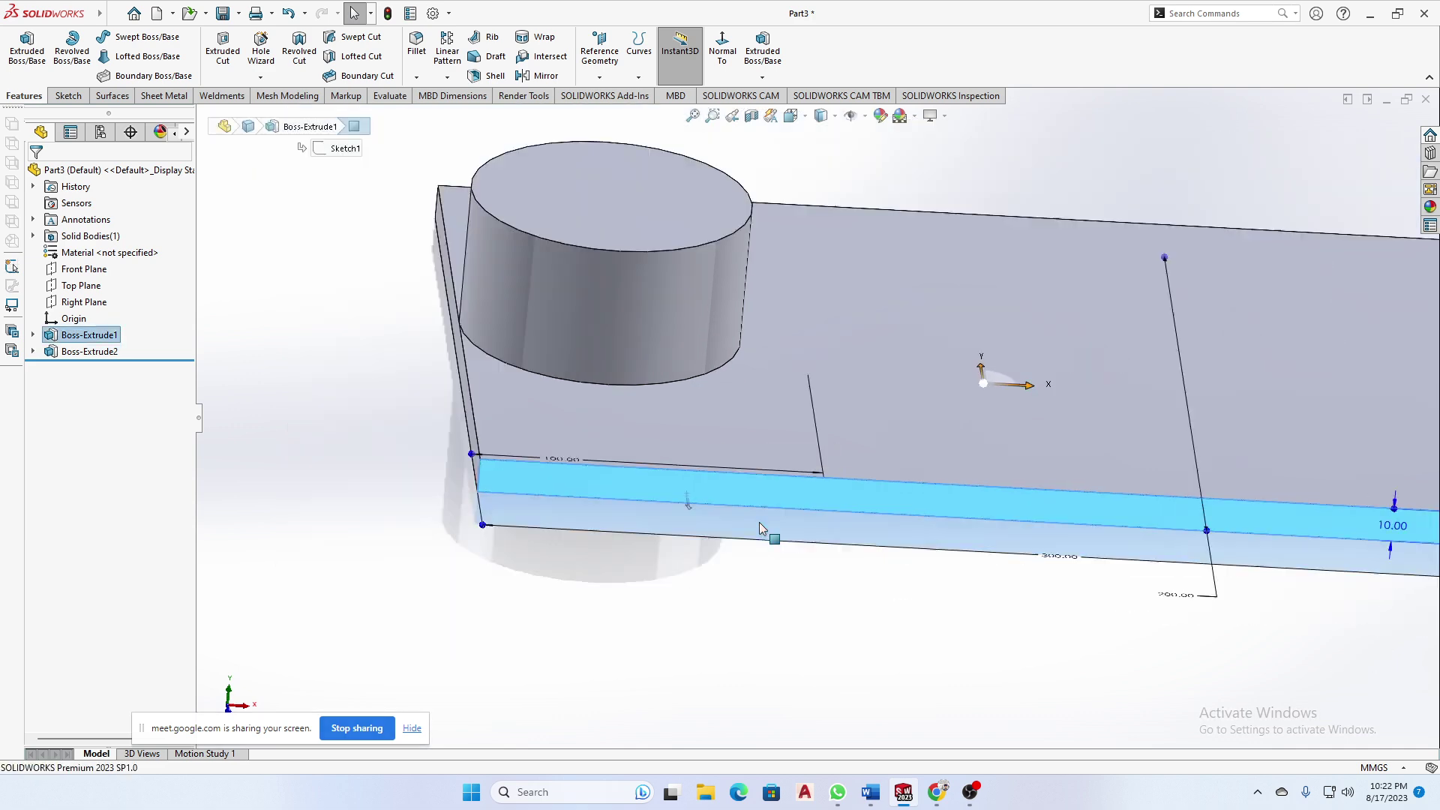
{"action": "middle_click_drag", "start_coordinate": [759, 522], "coordinate": [1092, 335]}
{"action": "middle_click_drag", "start_coordinate": [1196, 193], "coordinate": [1090, 263]}
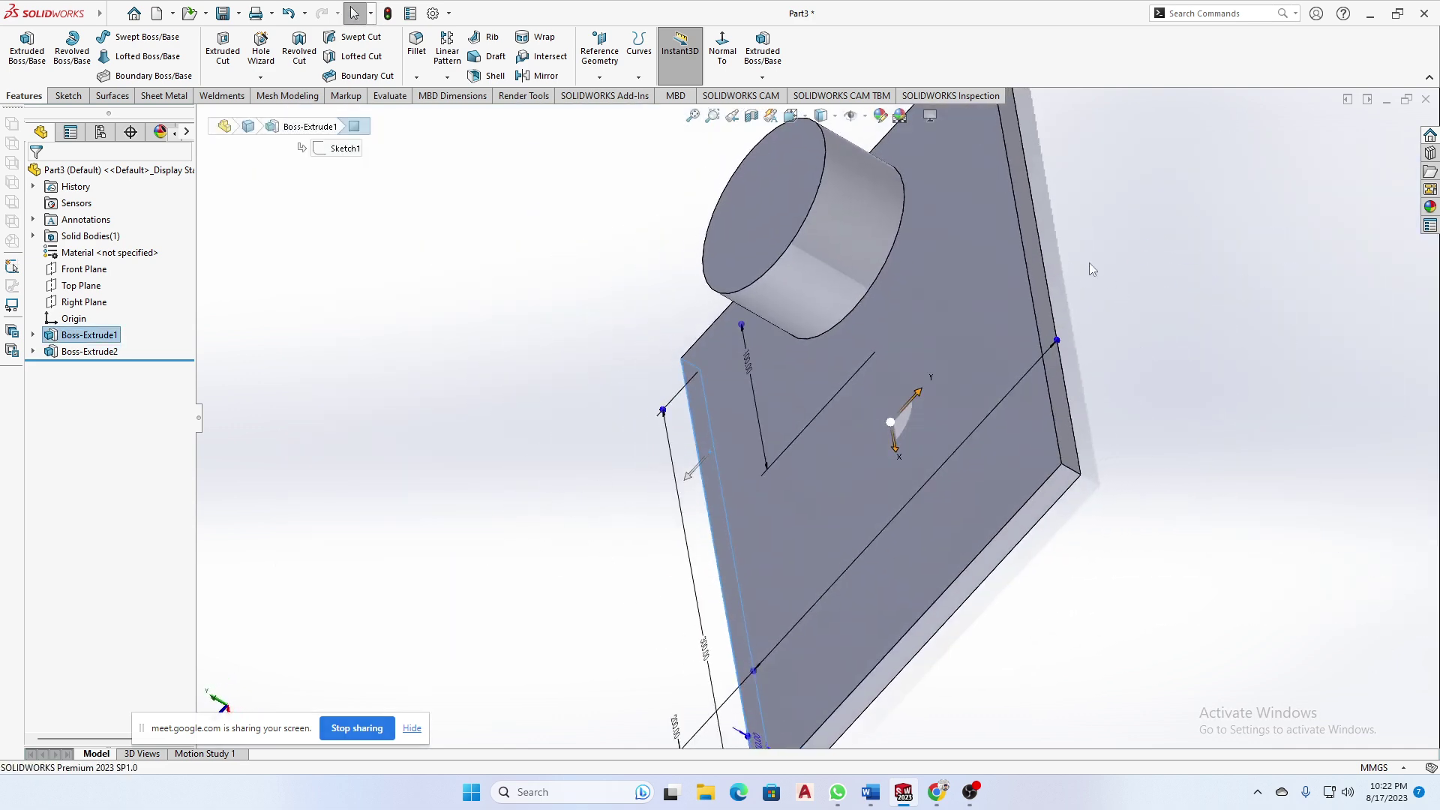
{"action": "left_click", "coordinate": [1036, 276]}
{"action": "middle_click_drag", "start_coordinate": [1036, 391], "coordinate": [1135, 254]}
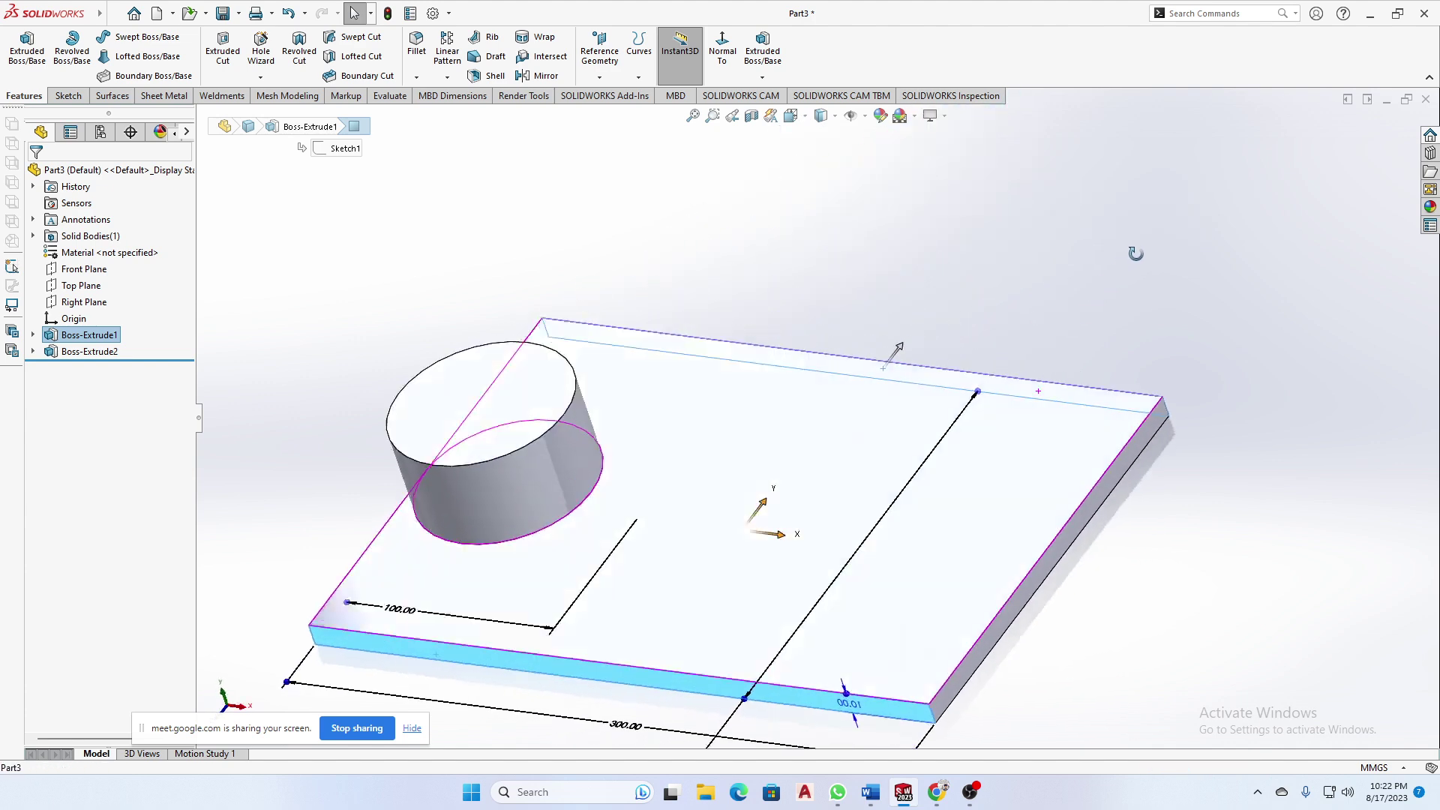
{"action": "left_click", "coordinate": [599, 49]}
{"action": "left_click", "coordinate": [630, 96]}
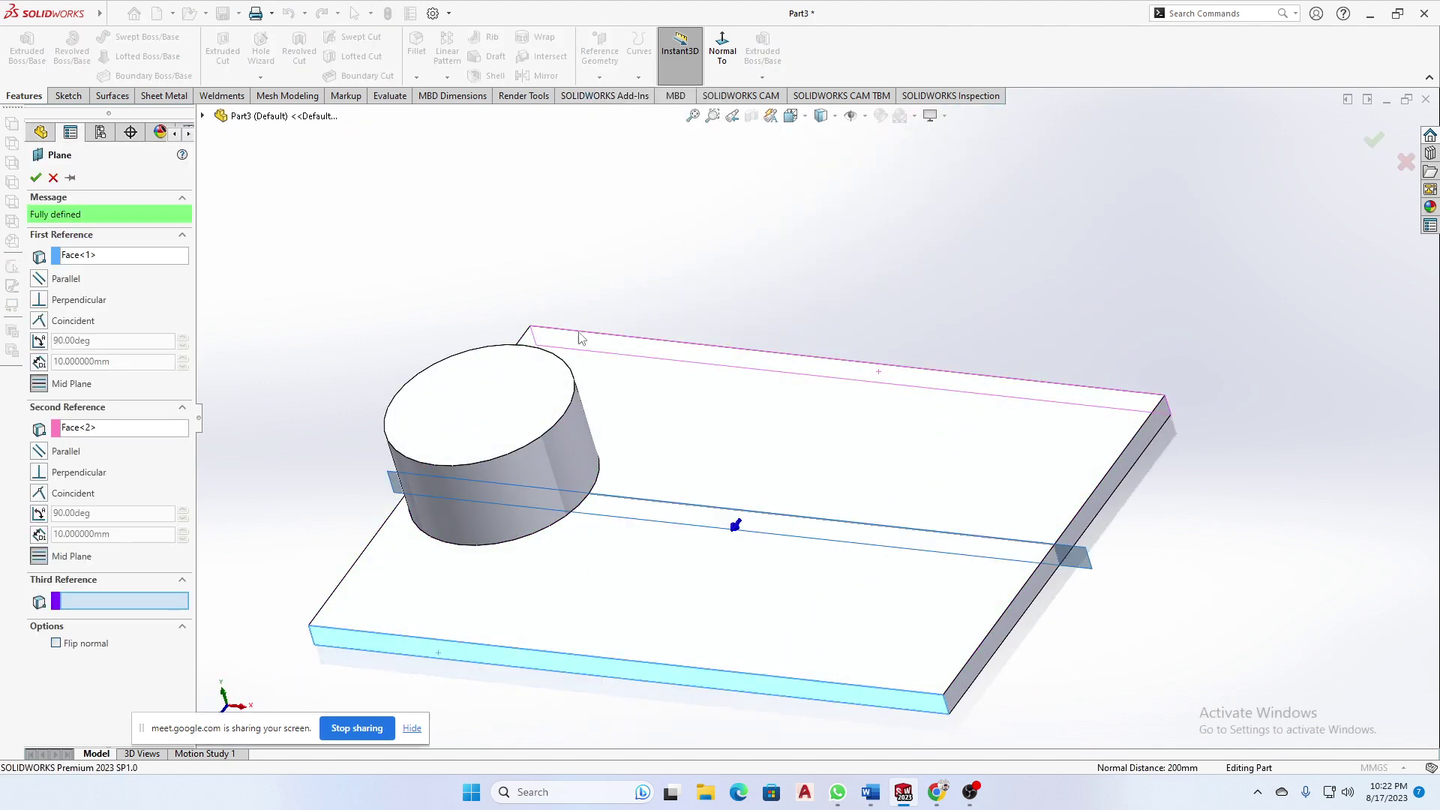
{"action": "left_click", "coordinate": [35, 177]}
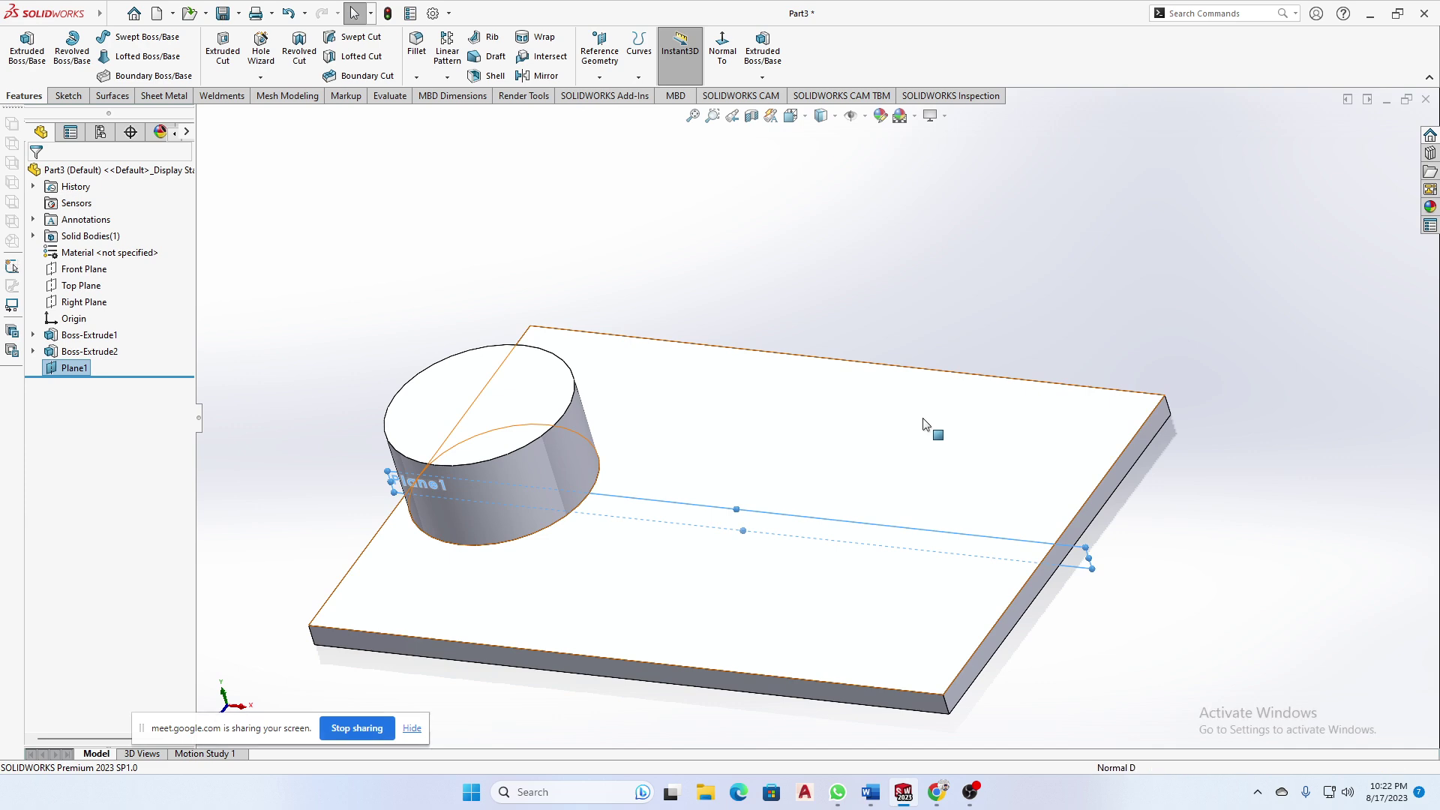
- Start a sketch on the mid plane and draw a sloped line from the cylinder's top corner down to the plate's upper face
{"action": "middle_click_drag", "start_coordinate": [929, 421], "coordinate": [1213, 567]}
{"action": "left_click", "coordinate": [1129, 503]}
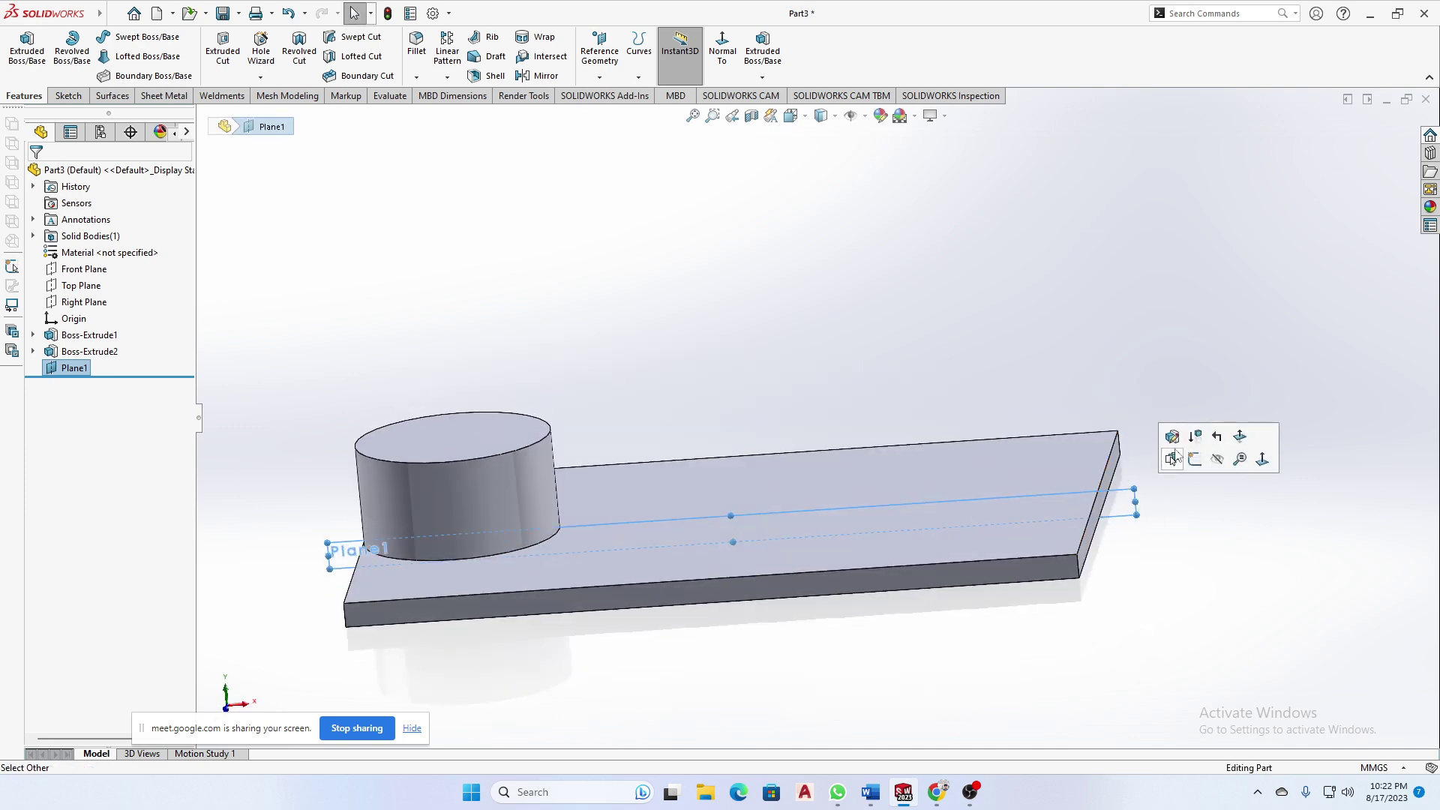
{"action": "left_click", "coordinate": [1196, 459]}
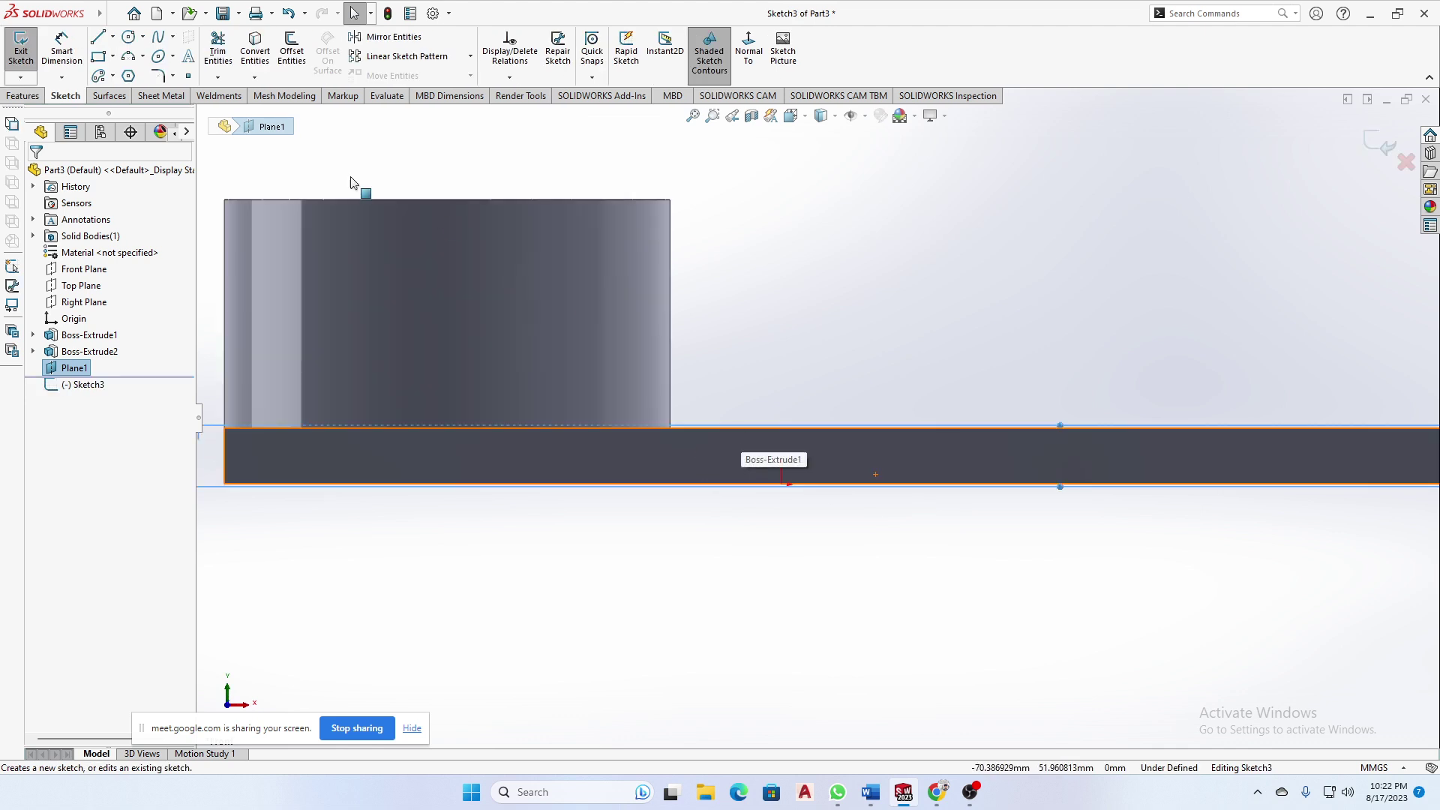
{"action": "left_click", "coordinate": [100, 39]}
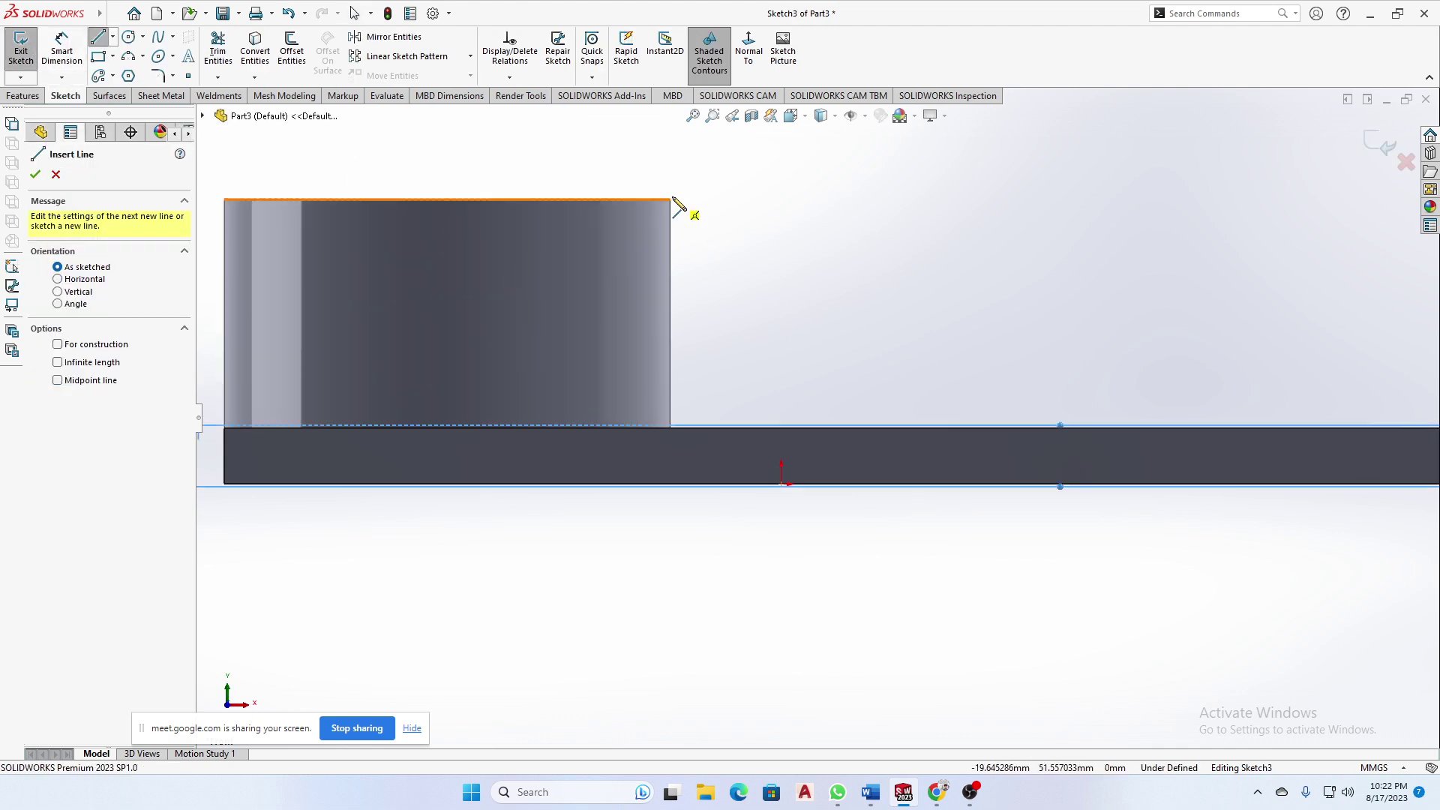
{"action": "left_click", "coordinate": [671, 200]}
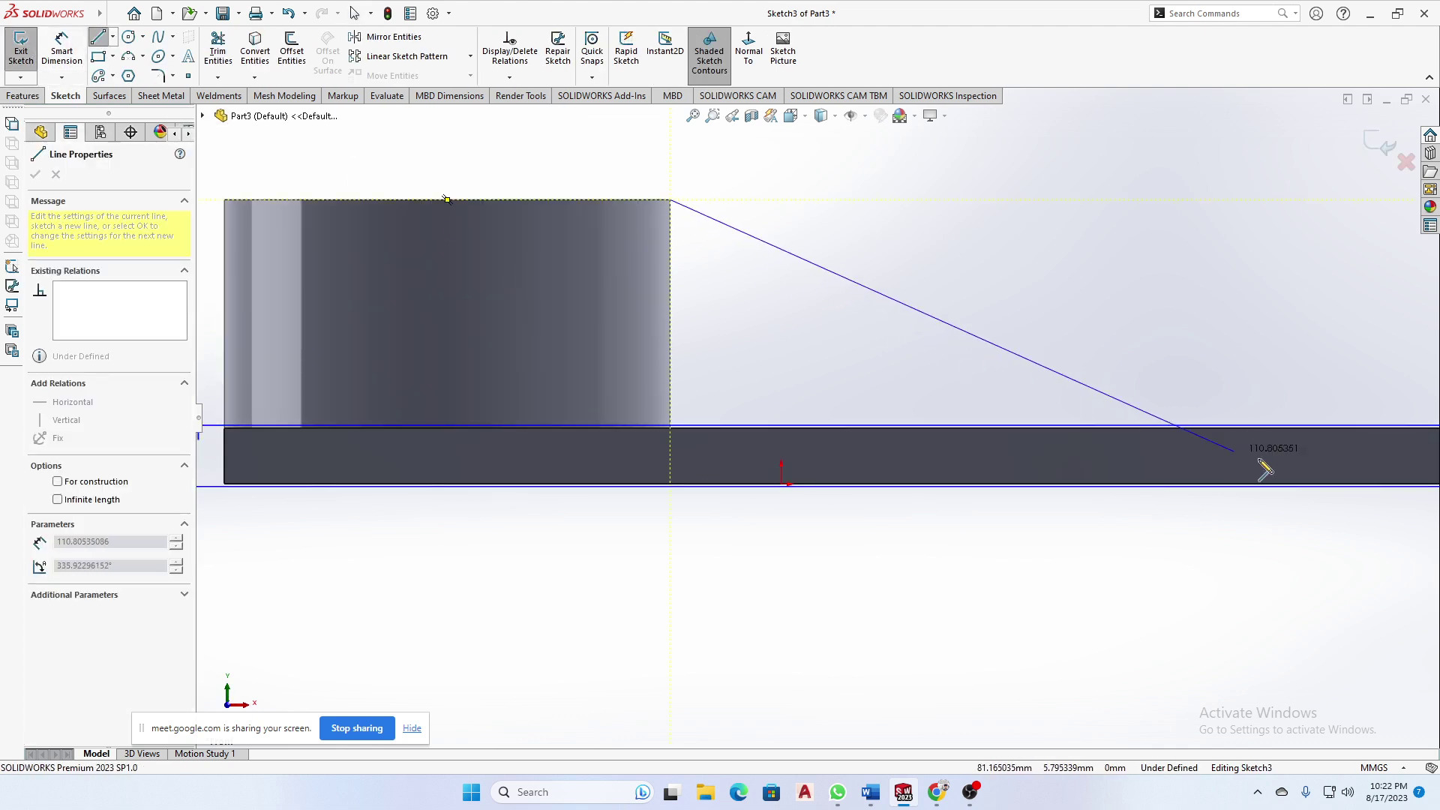
{"action": "left_click", "coordinate": [1209, 429]}
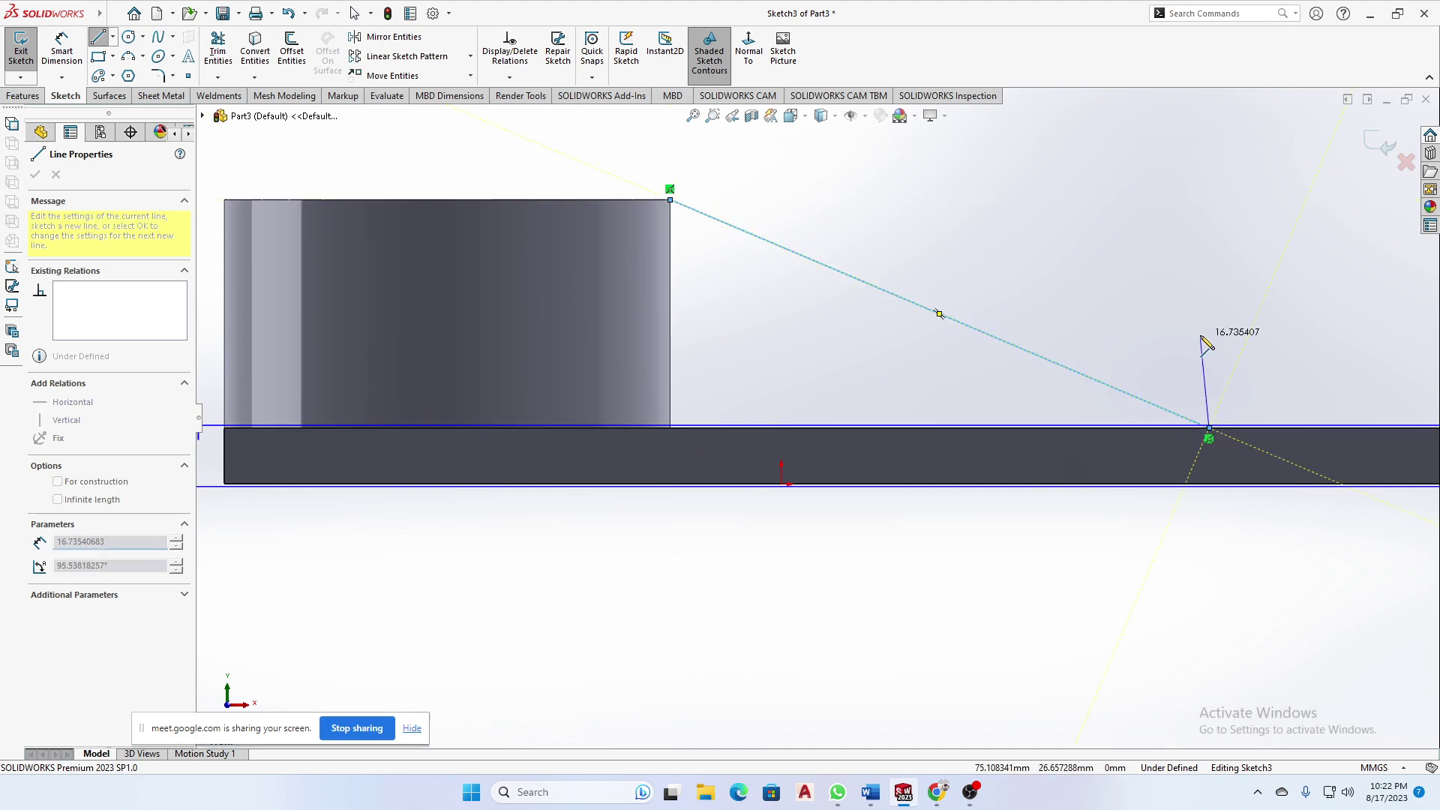
{"action": "right_click", "coordinate": [1200, 335]}
{"action": "left_click", "coordinate": [1226, 347]}
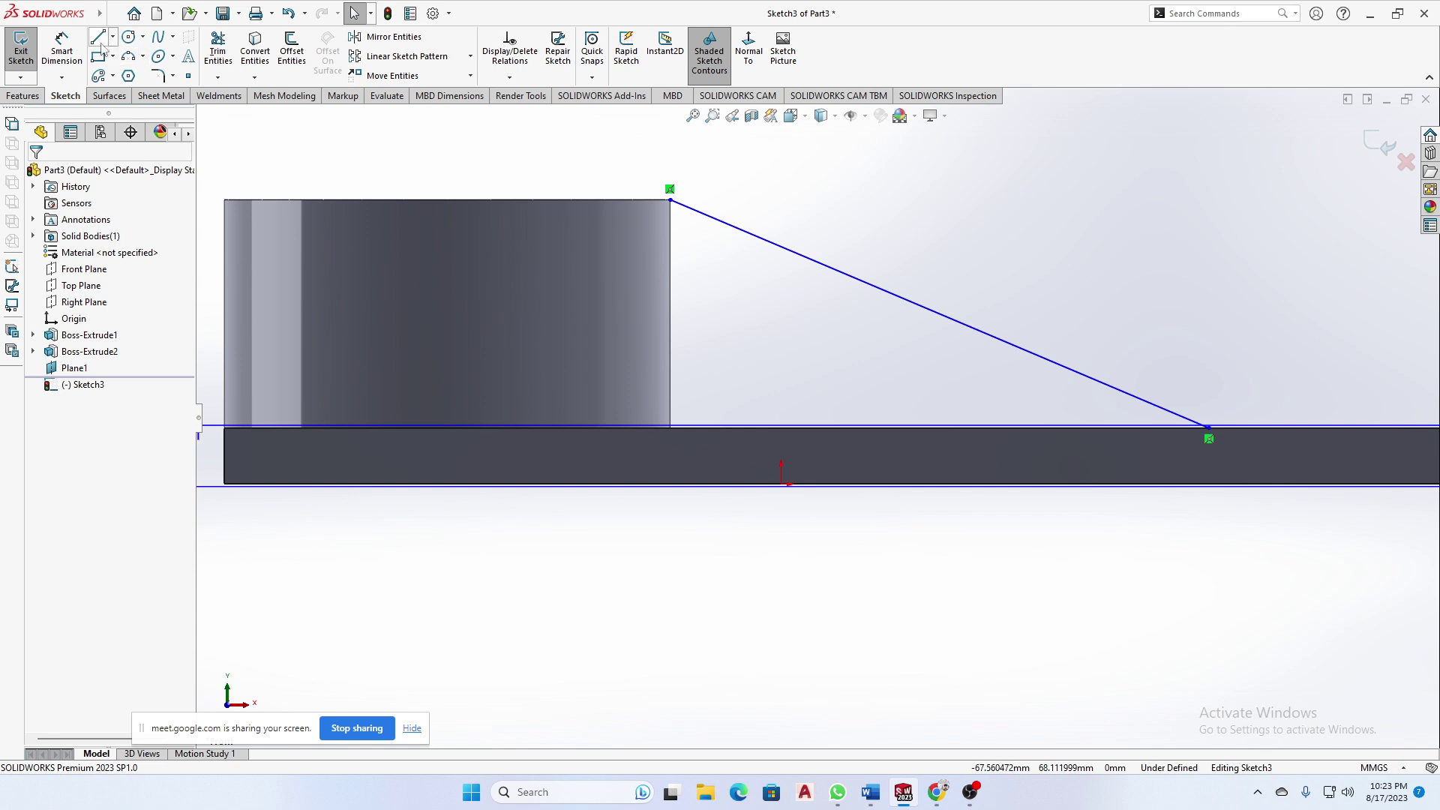
- Add a horizontal line about 8 mm long from the sloped line's upper end inward along the cylinder's top face
{"action": "left_click", "coordinate": [100, 41]}
{"action": "left_click", "coordinate": [671, 200]}
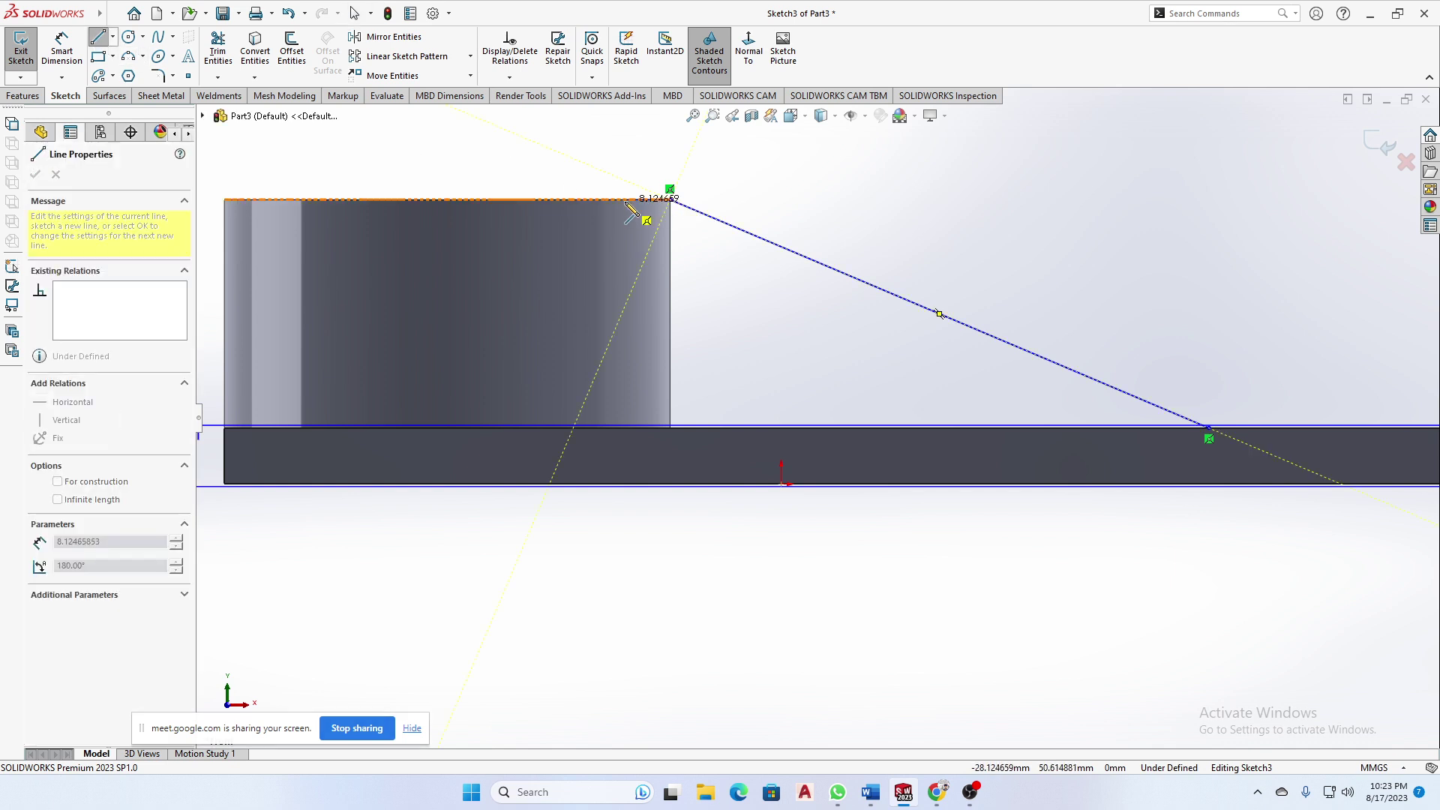
{"action": "right_click", "coordinate": [626, 181]}
{"action": "left_click", "coordinate": [713, 188]}
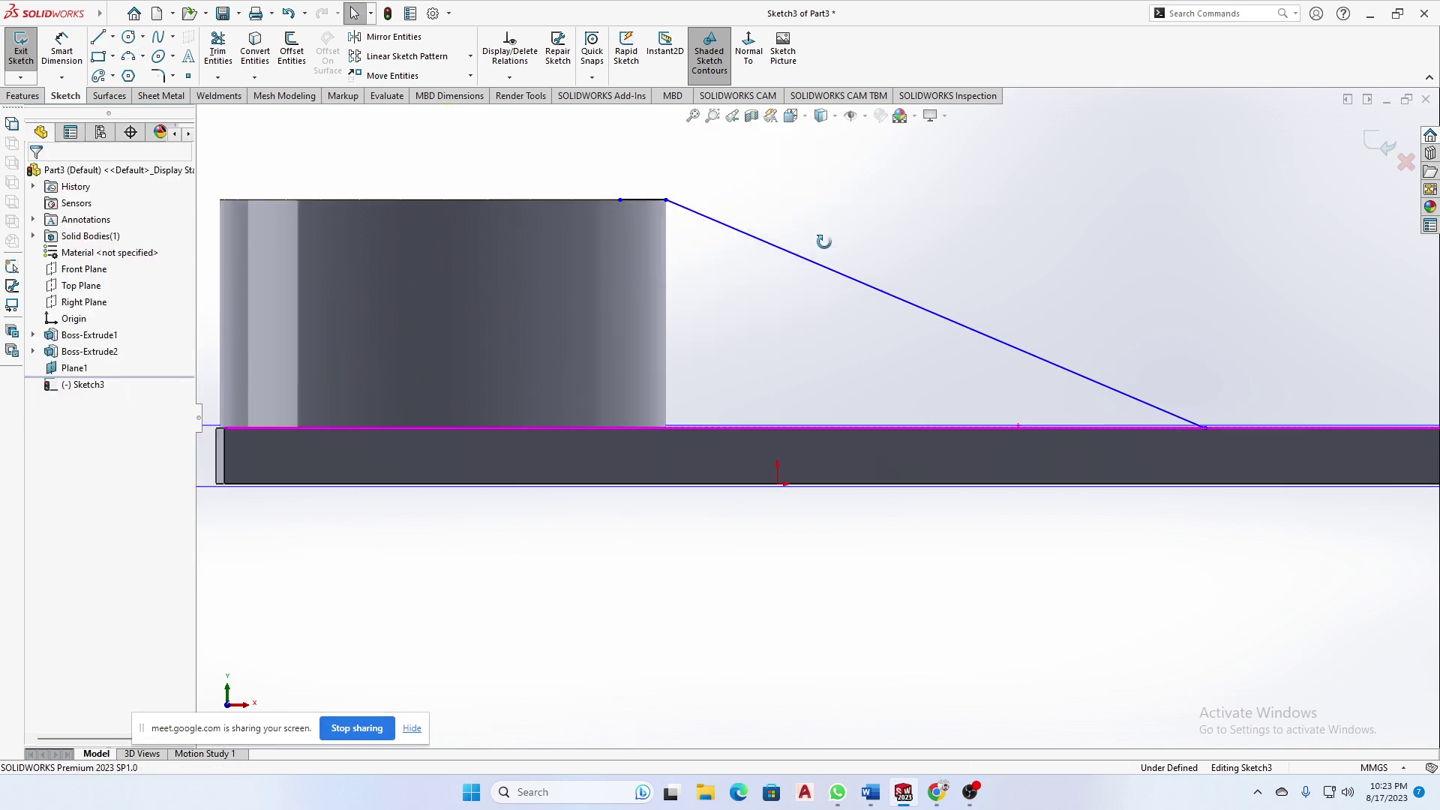
- Create a 10 mm thick rib, thickened on both sides, from the open line profile between cylinder and plate
{"action": "middle_click_drag", "start_coordinate": [822, 241], "coordinate": [858, 288]}
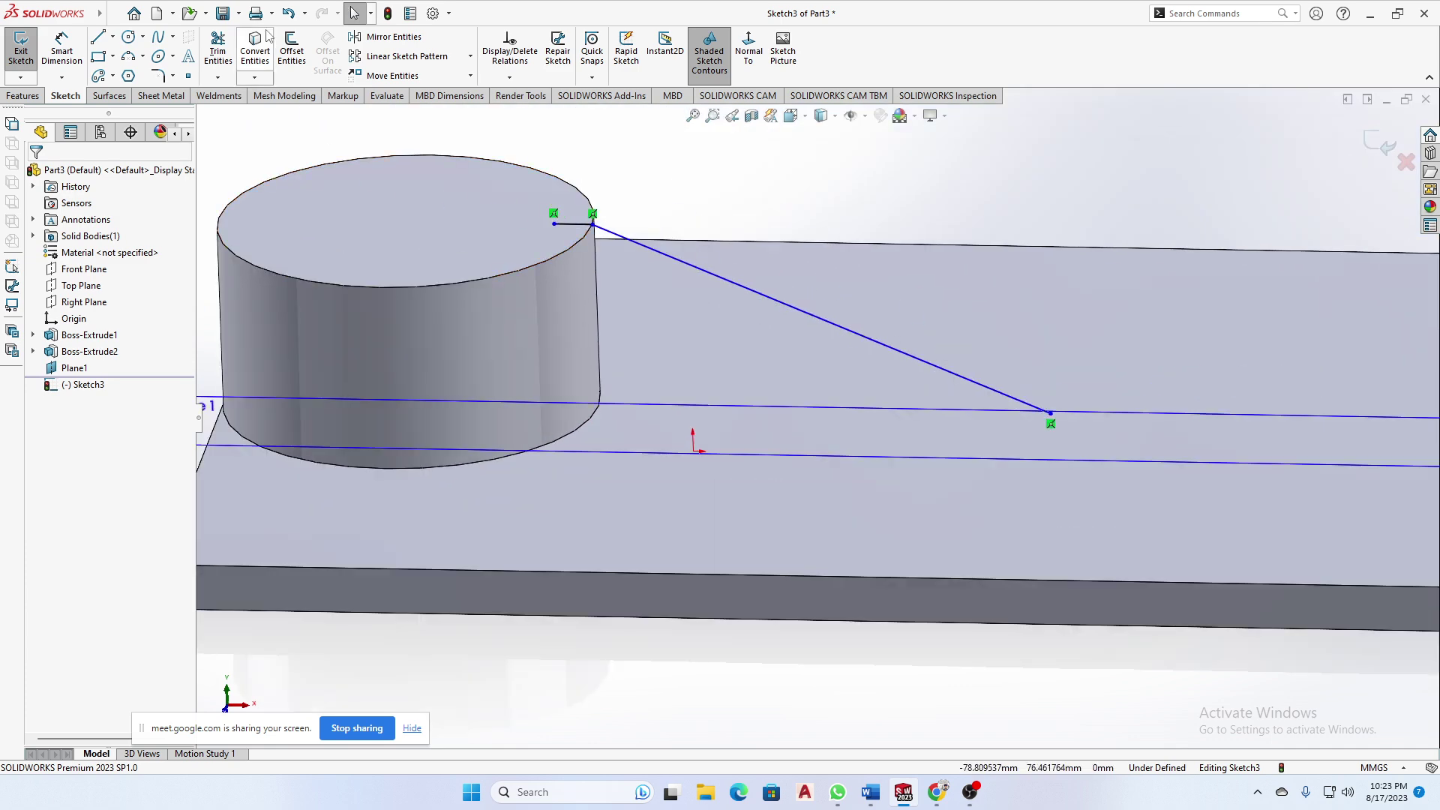
{"action": "left_click", "coordinate": [22, 95]}
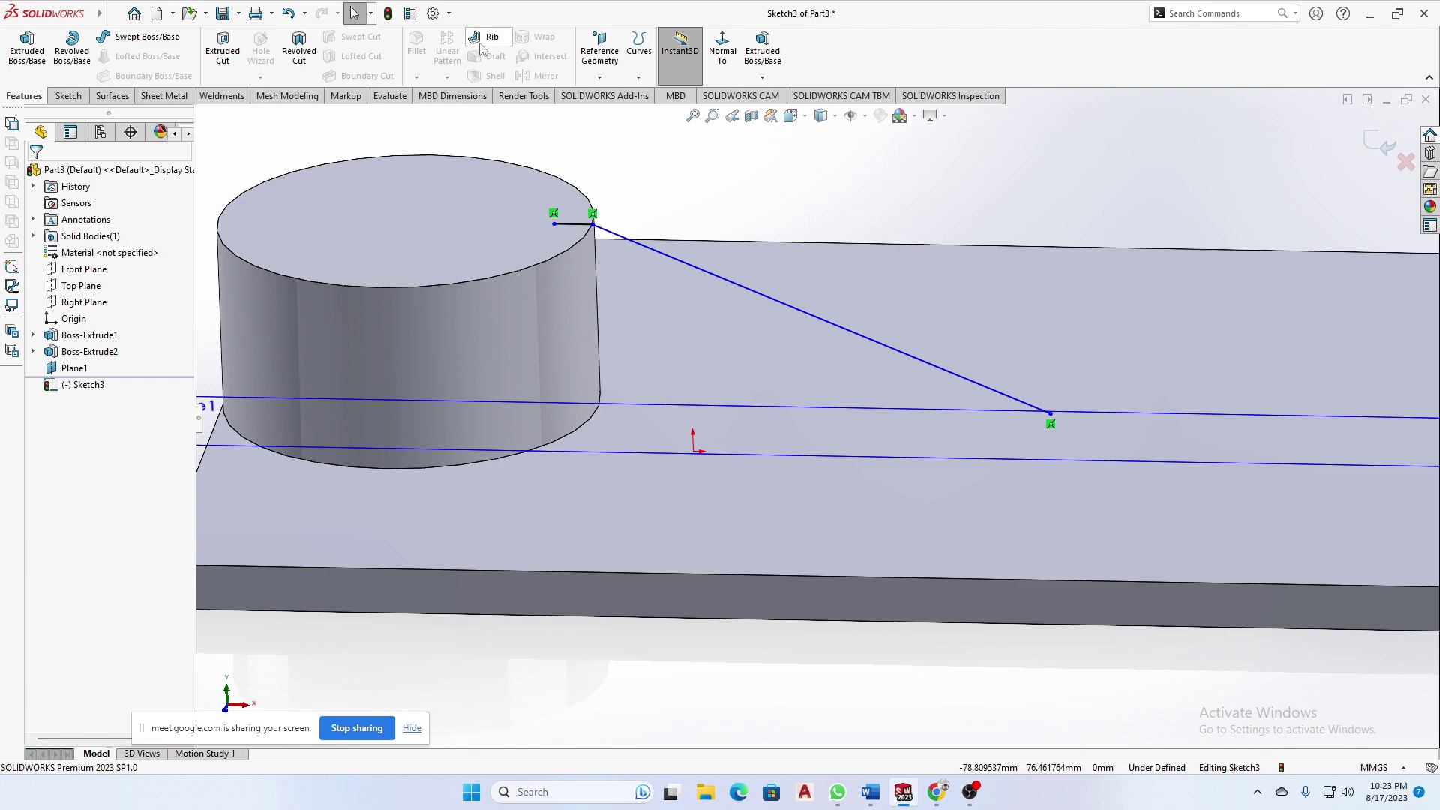
{"action": "left_click", "coordinate": [484, 39]}
{"action": "key", "text": "f"}
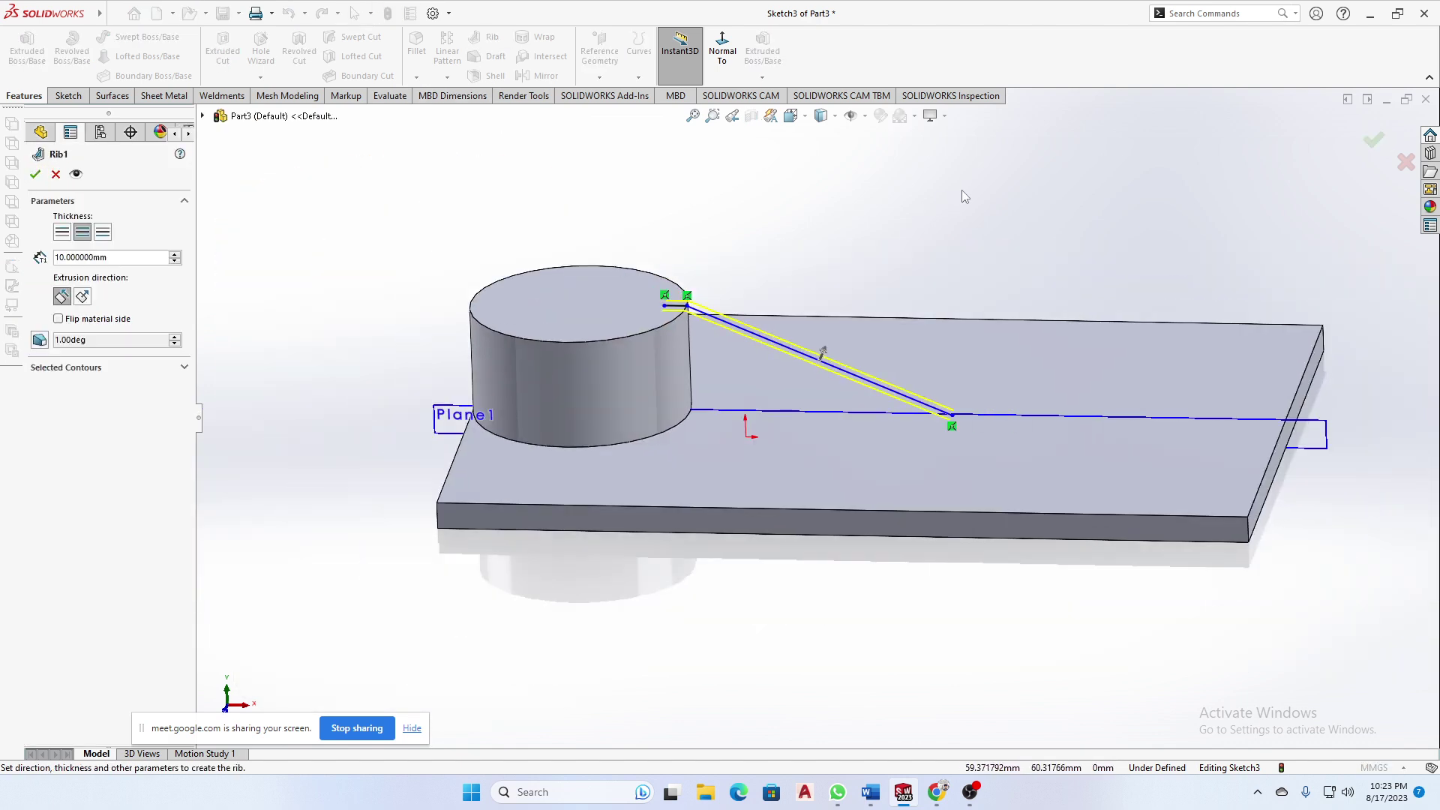
{"action": "middle_click_drag", "start_coordinate": [961, 190], "coordinate": [945, 208]}
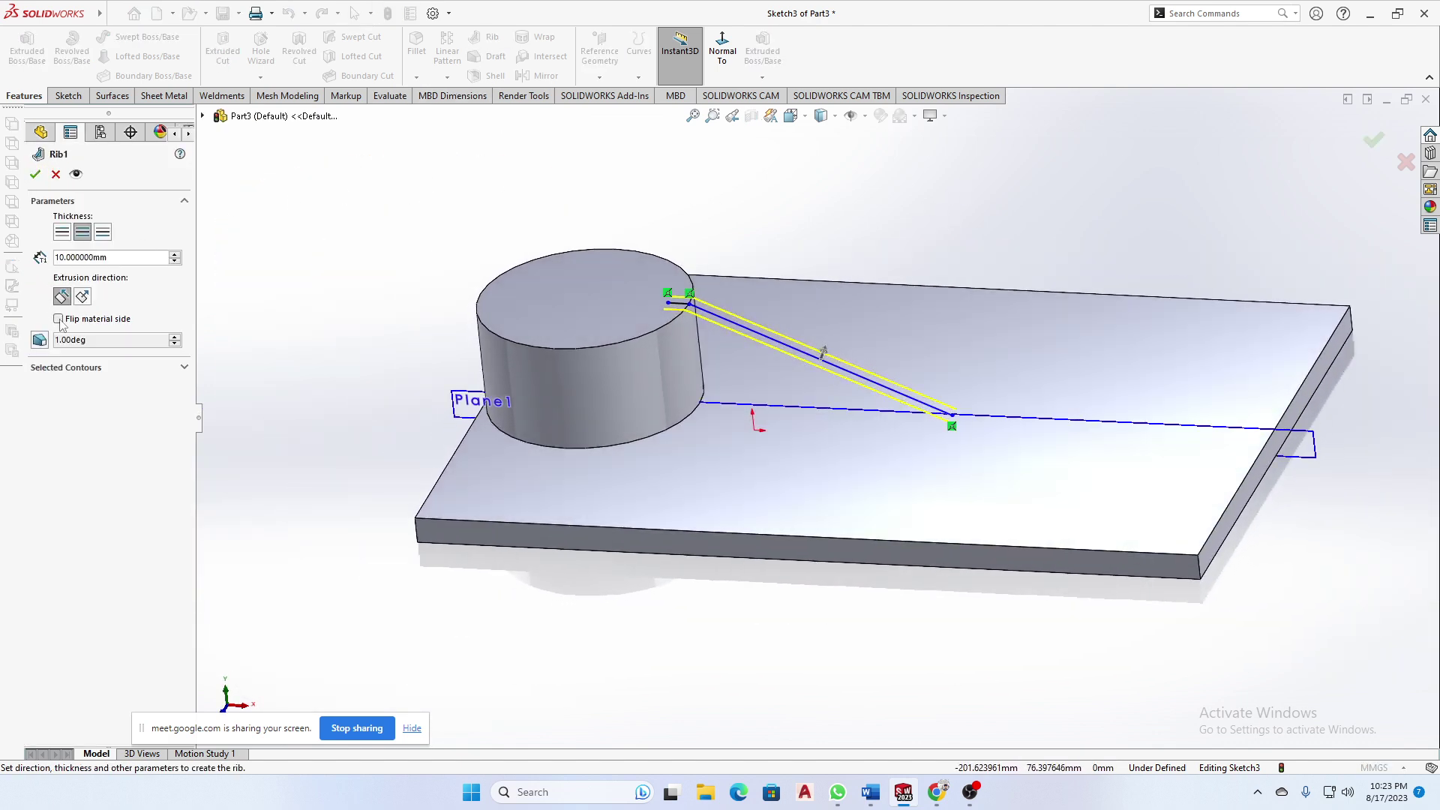
{"action": "left_click", "coordinate": [34, 176]}
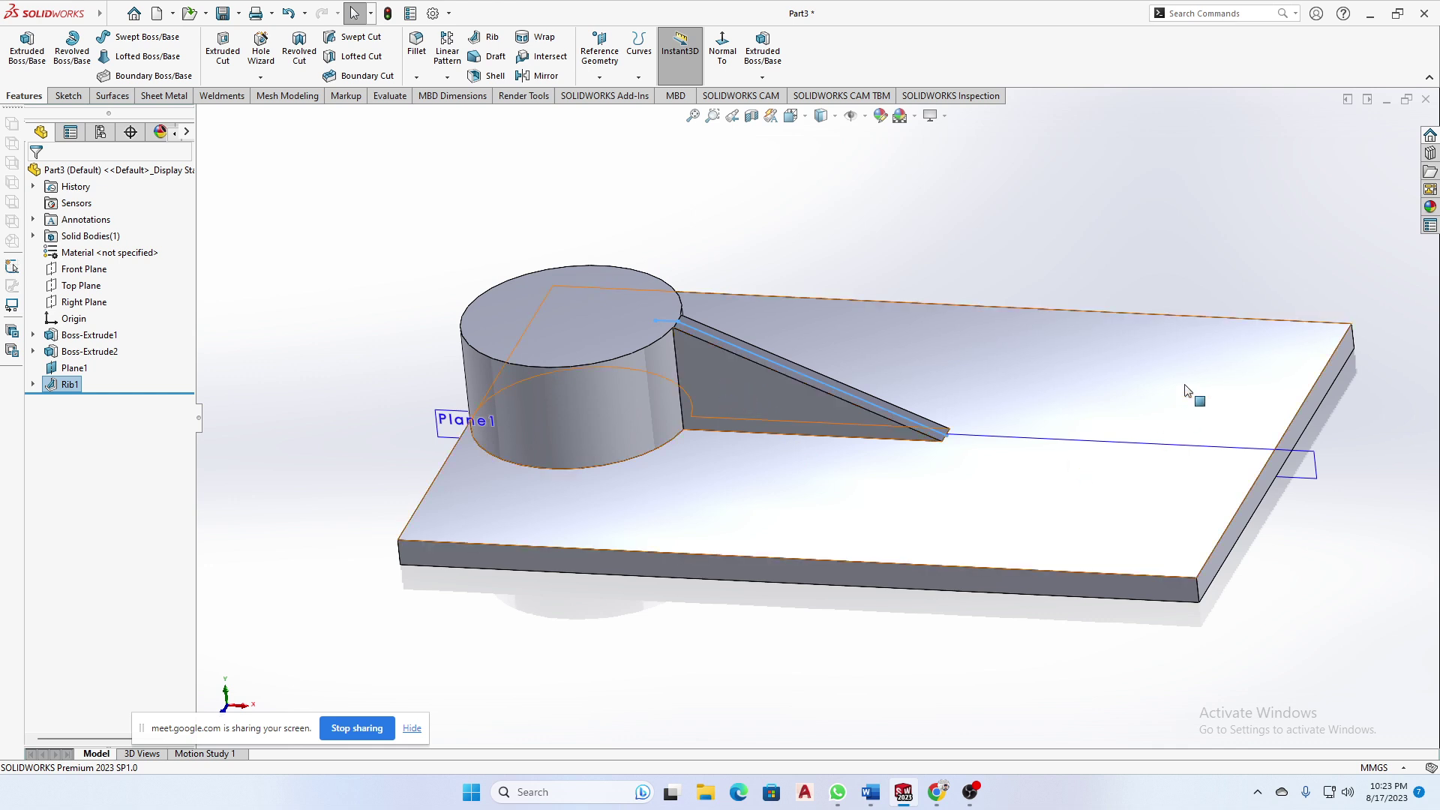
- Clear the rib selection and hide the mid reference plane
{"action": "left_click", "coordinate": [1208, 216]}
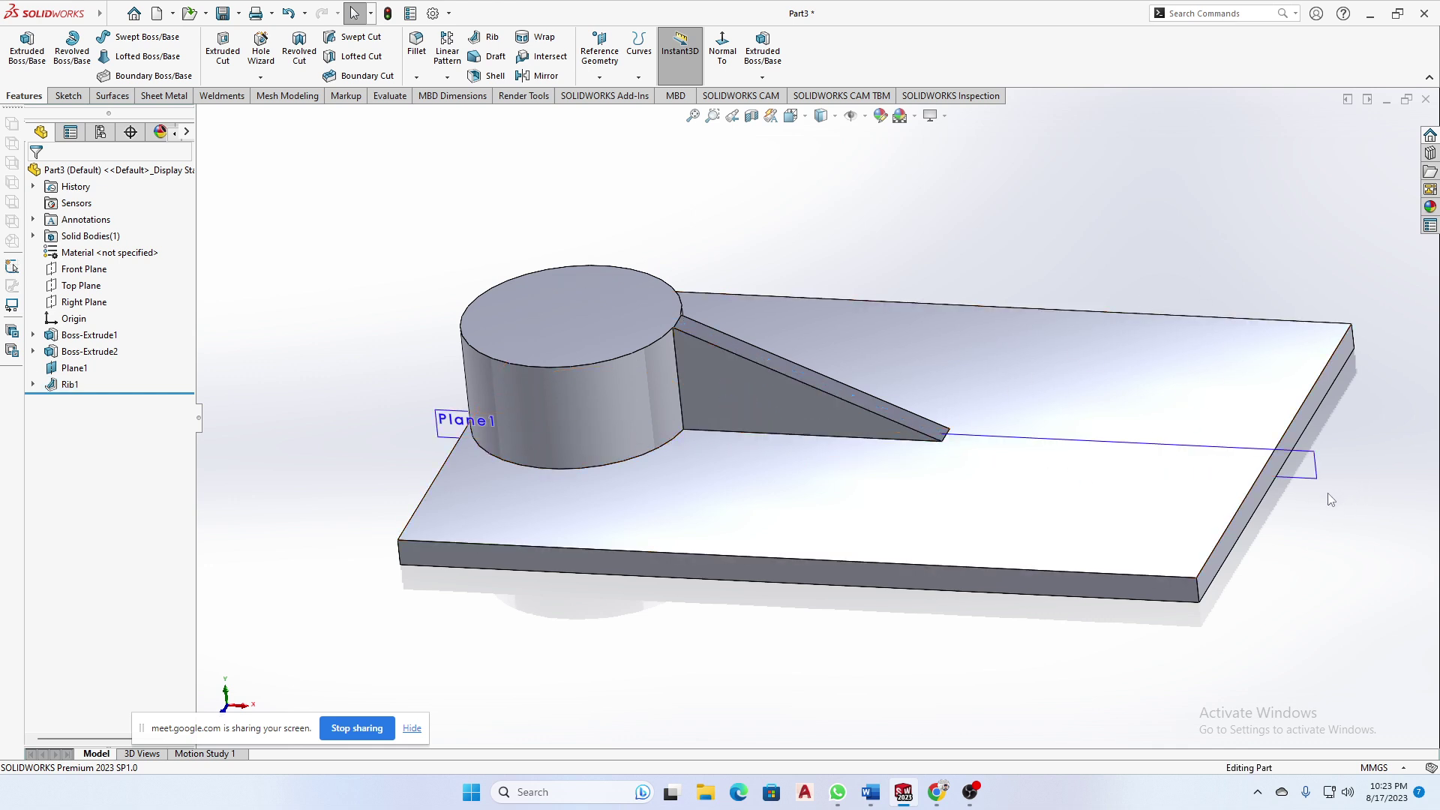
{"action": "left_click", "coordinate": [1315, 468]}
{"action": "left_click", "coordinate": [1378, 431]}
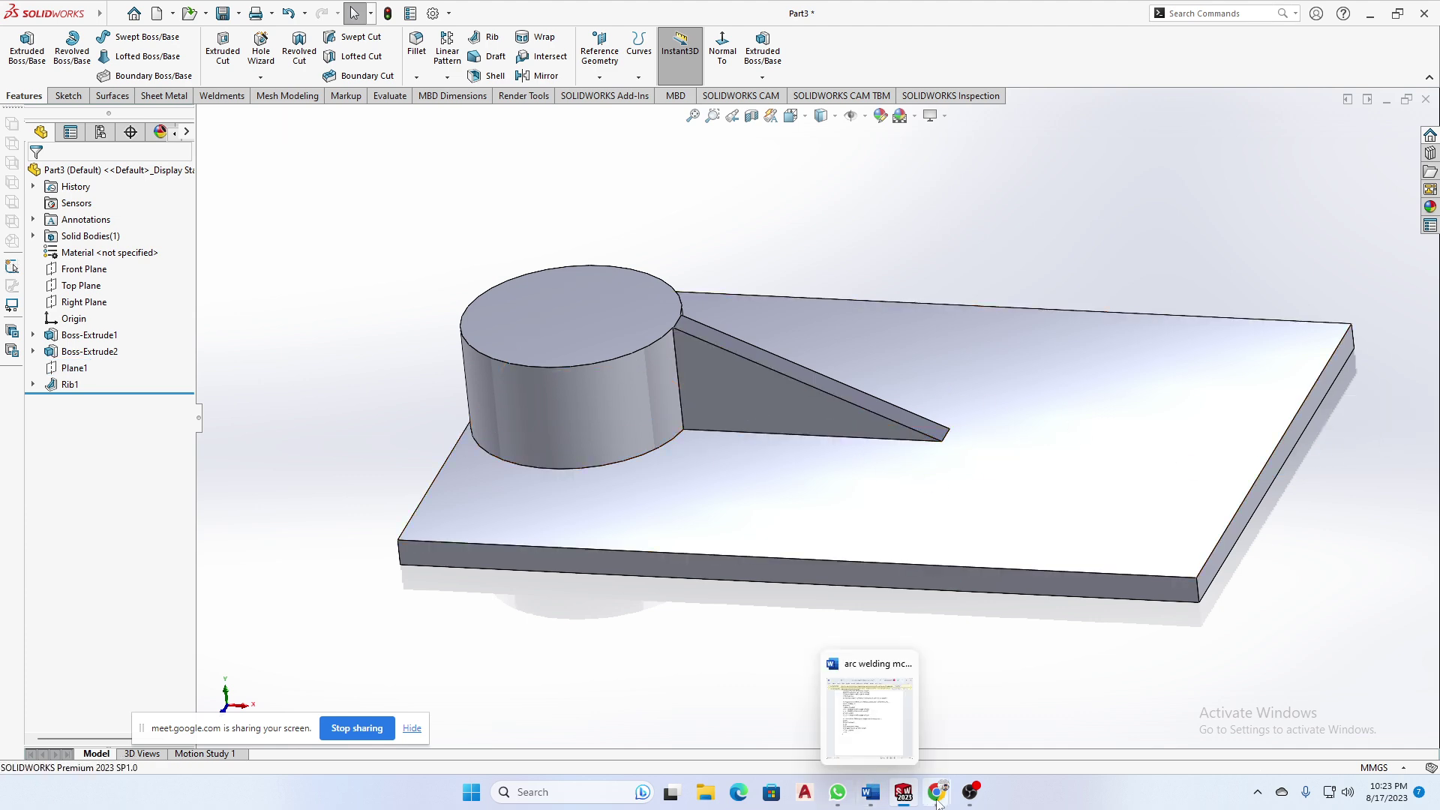
{"action": "mouse_move", "coordinate": [936, 792]}
{"action": "left_click", "coordinate": [855, 682]}
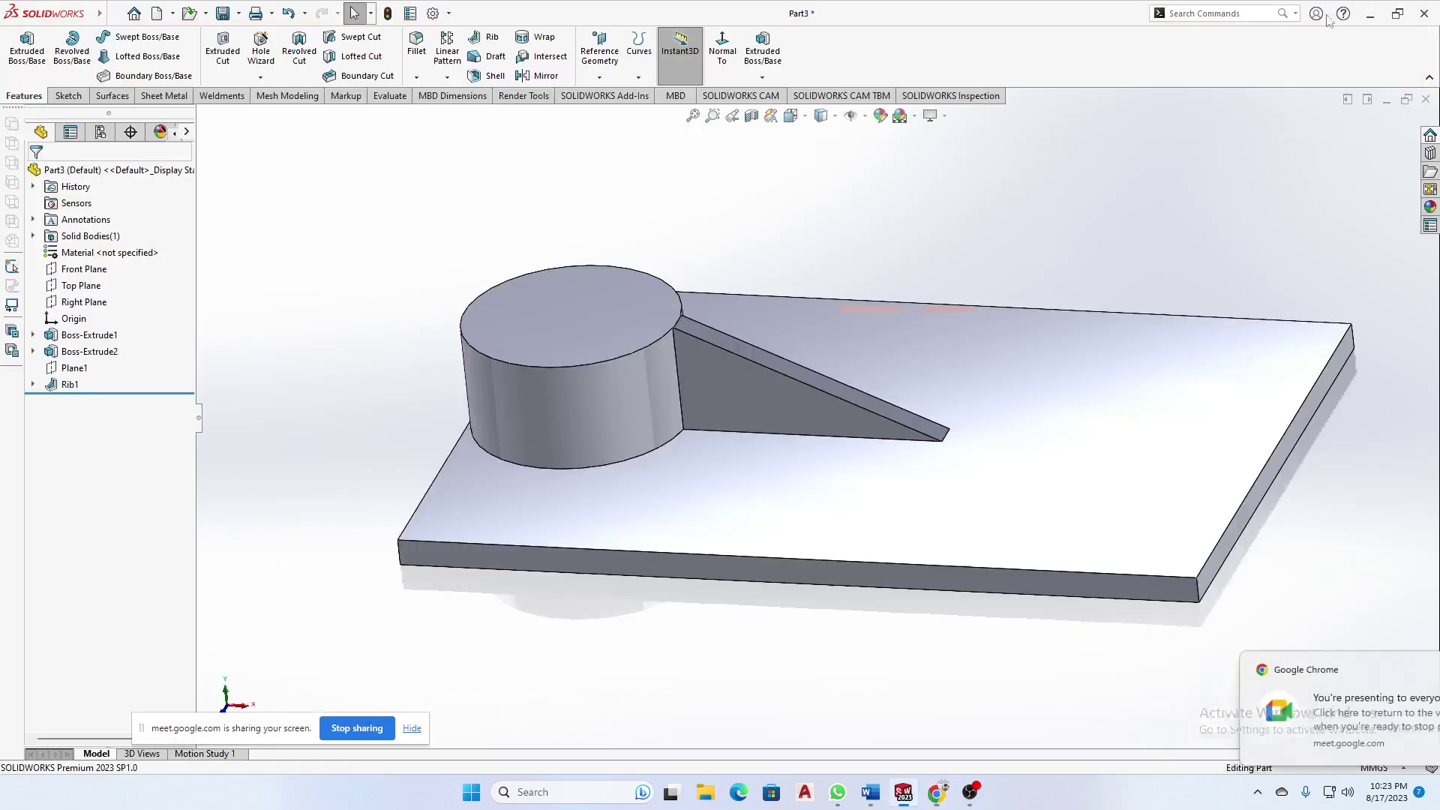
{"action": "left_click", "coordinate": [1351, 10]}
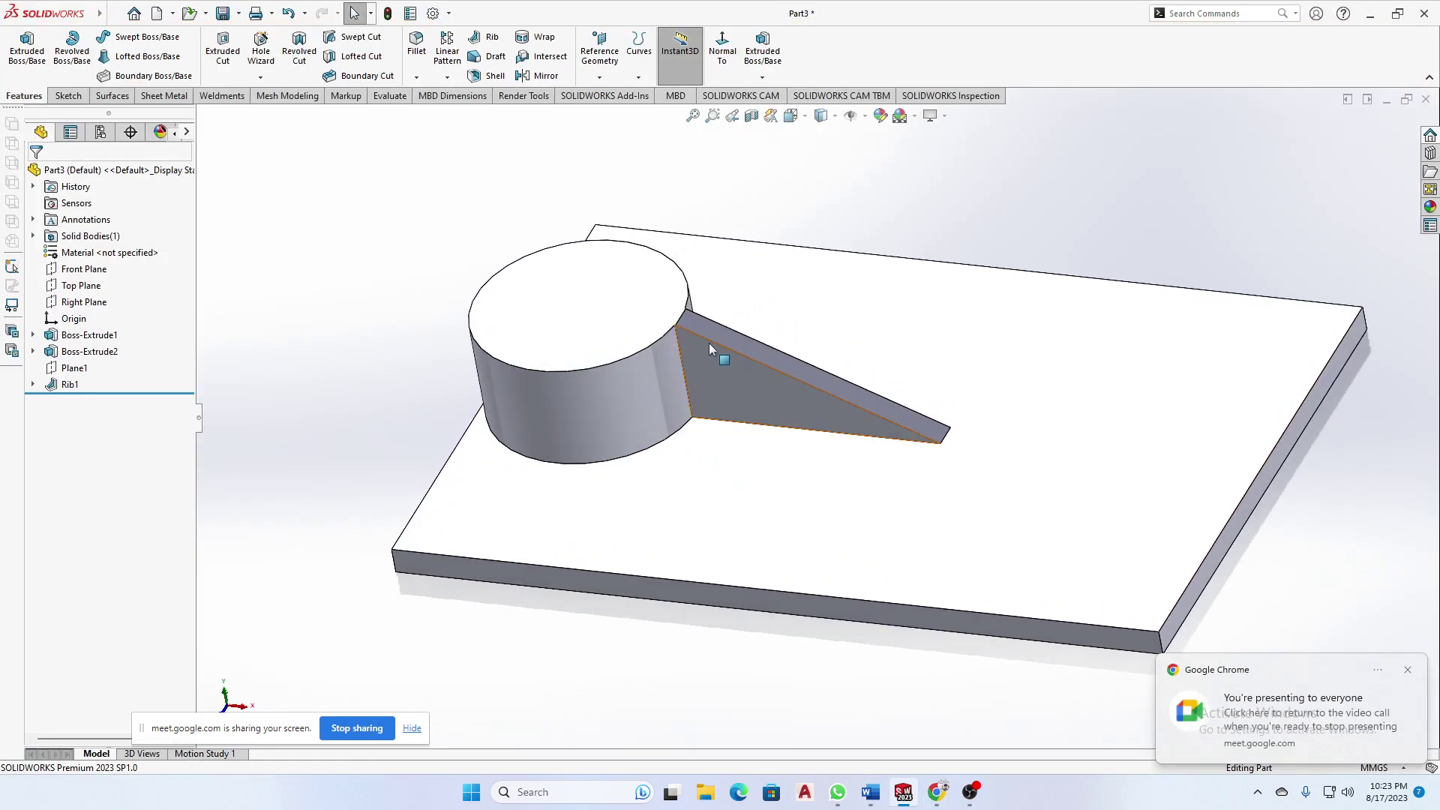
- Set the rib's thickness to 20 mm by editing its dimension directly on the model
{"action": "scroll", "coordinate": [640, 301], "scroll_direction": "up", "scroll_amount": 5}
{"action": "middle_click_drag", "start_coordinate": [639, 281], "coordinate": [718, 339]}
{"action": "scroll", "coordinate": [820, 329], "scroll_direction": "down", "scroll_amount": 8}
{"action": "scroll", "coordinate": [785, 531], "scroll_direction": "up", "scroll_amount": 10}
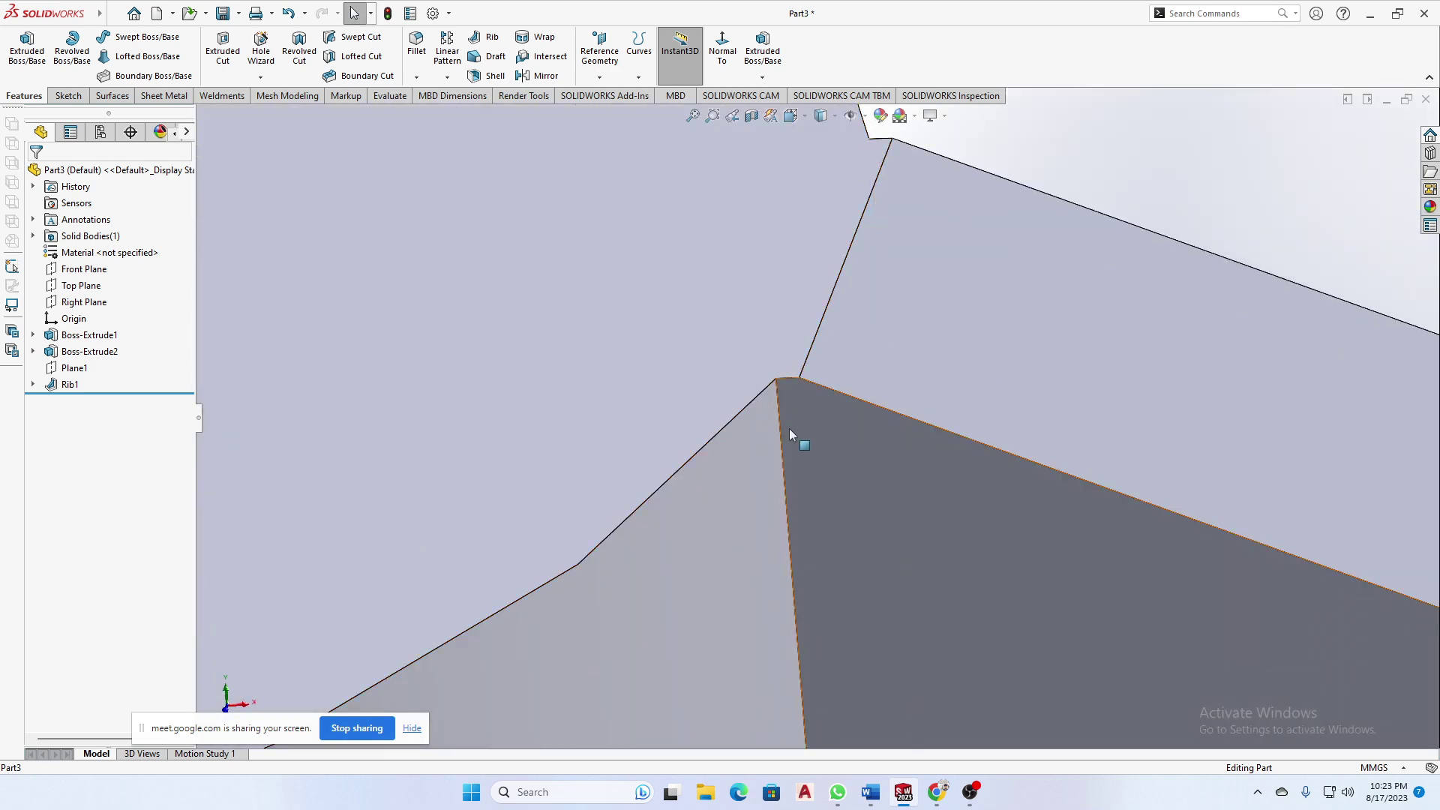
{"action": "middle_click_drag", "start_coordinate": [821, 399], "coordinate": [927, 325]}
{"action": "left_click", "coordinate": [904, 503]}
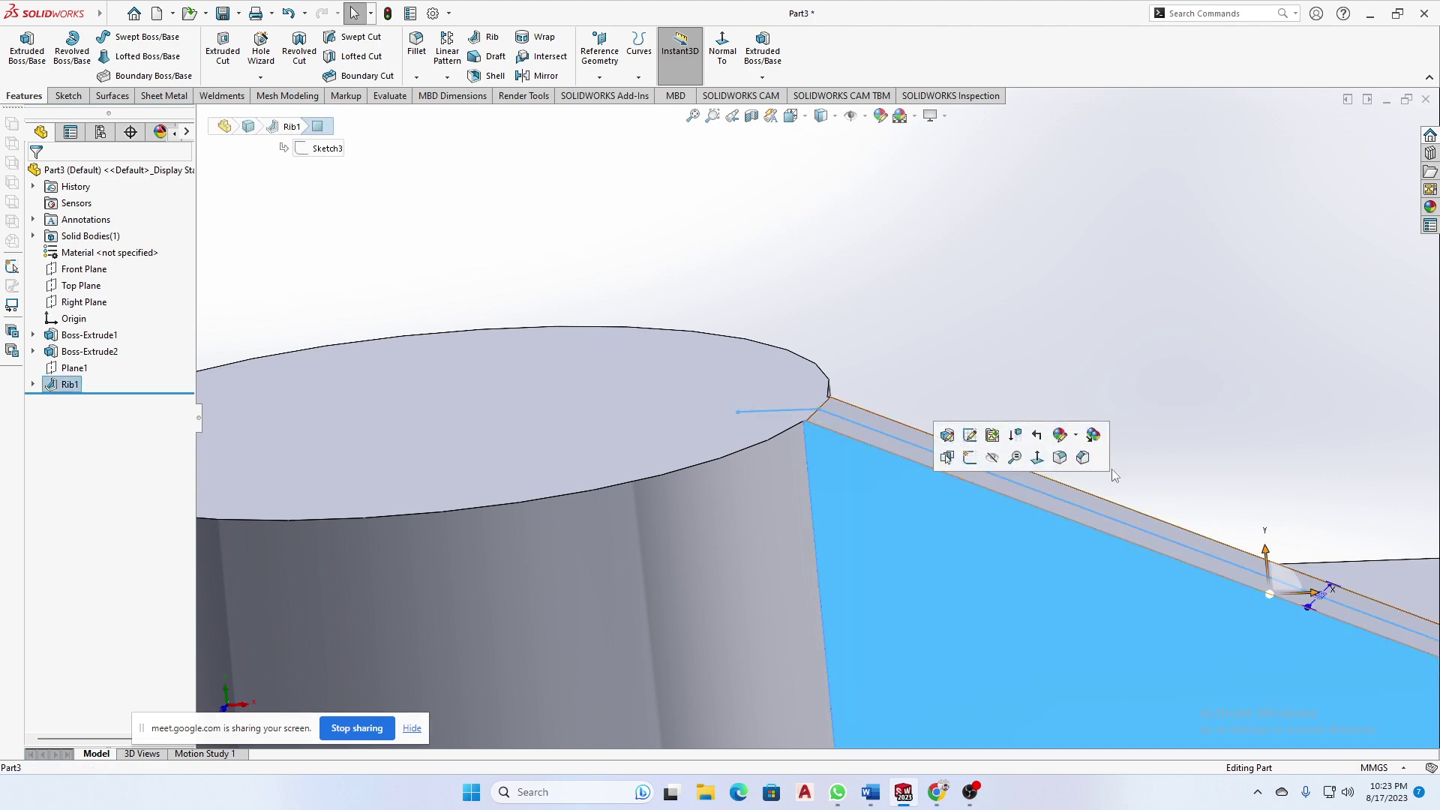
{"action": "scroll", "coordinate": [1225, 434], "scroll_direction": "up", "scroll_amount": 4}
{"action": "middle_click_drag", "start_coordinate": [1225, 435], "coordinate": [983, 542]}
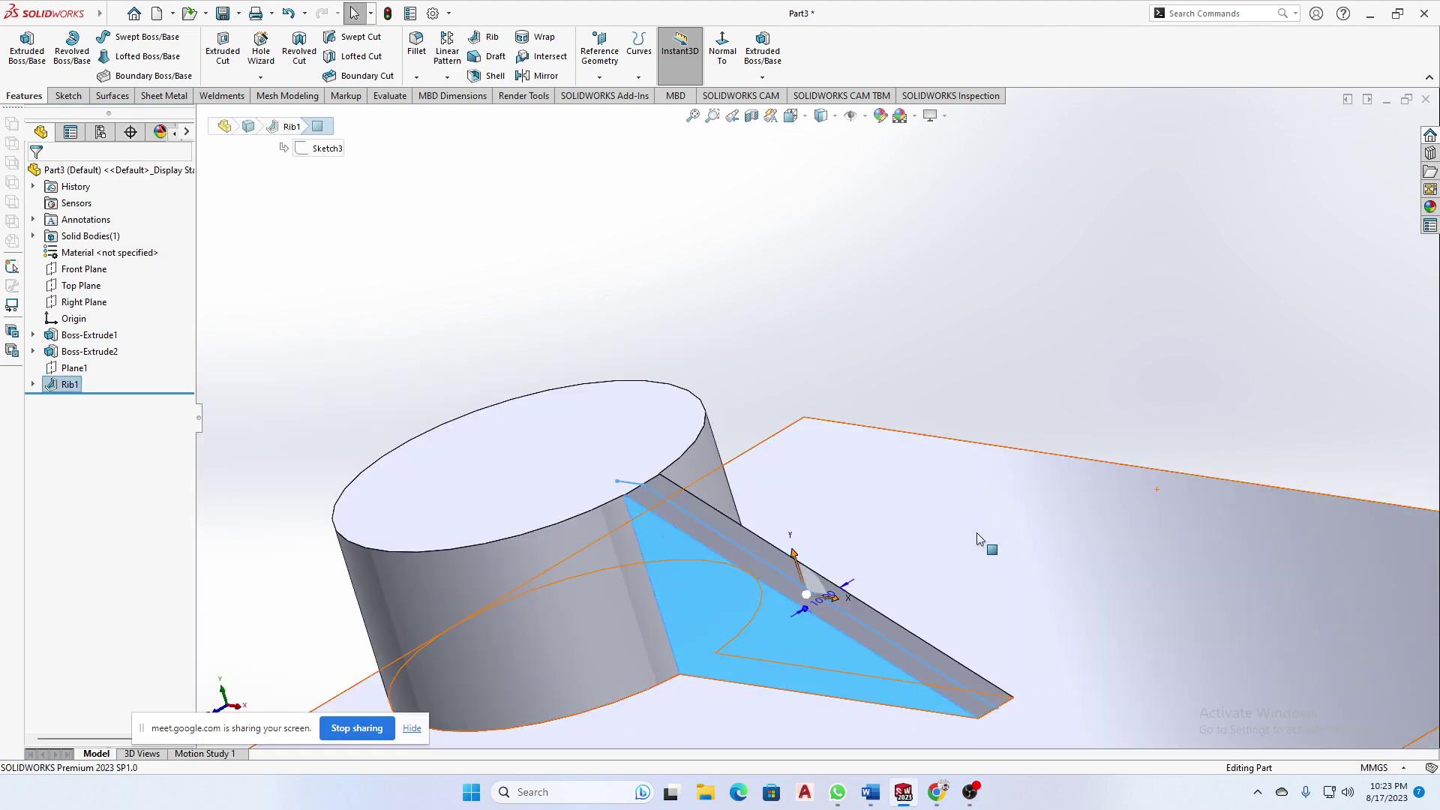
{"action": "left_click", "coordinate": [814, 604]}
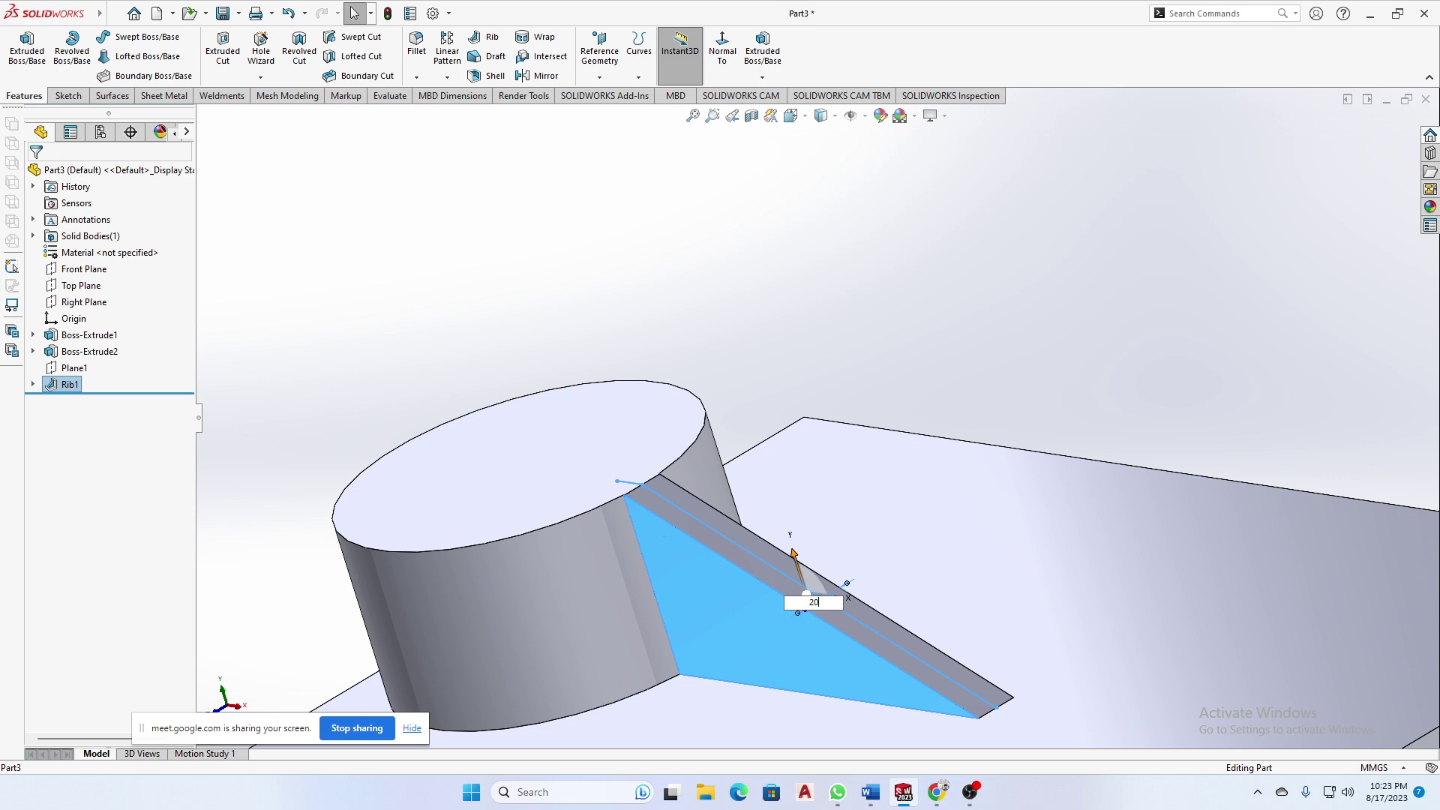
{"action": "key", "text": "Return"}
- Examine how the rib's upper end meets the cylinder's curved wall and top edge
{"action": "scroll", "coordinate": [658, 493], "scroll_direction": "up", "scroll_amount": 2}
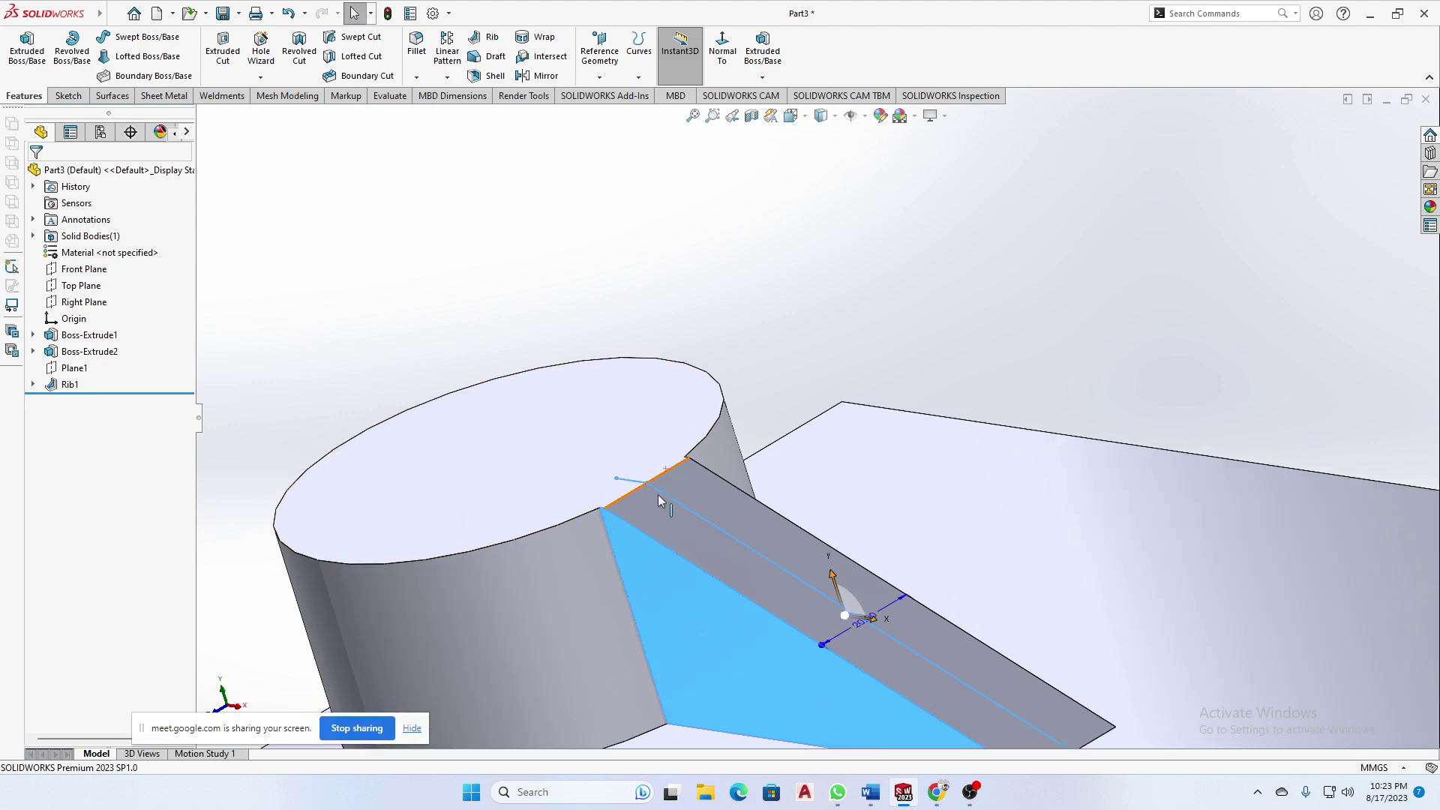
{"action": "scroll", "coordinate": [659, 493], "scroll_direction": "down", "scroll_amount": 2}
{"action": "middle_click_drag", "start_coordinate": [659, 493], "coordinate": [729, 537]}
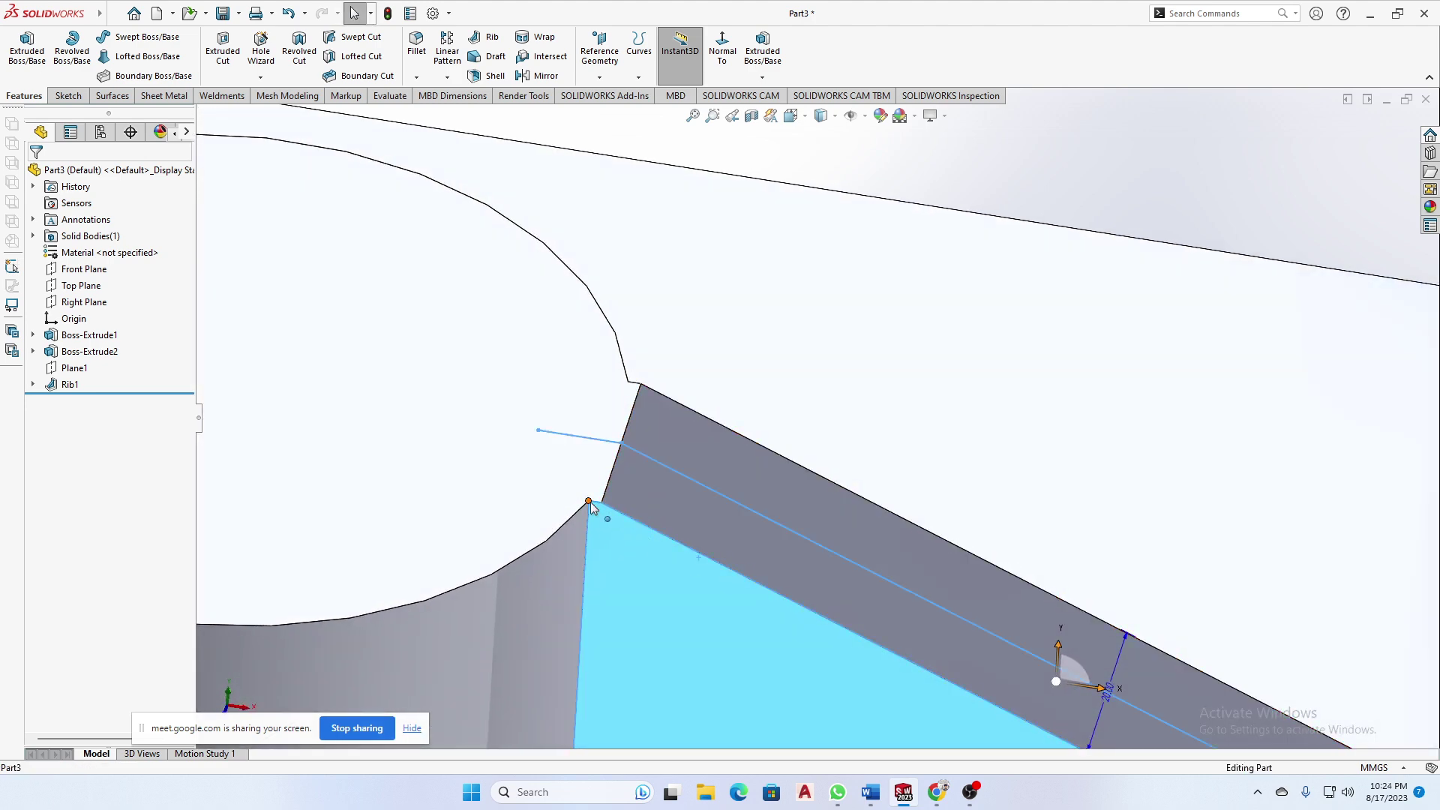
{"action": "scroll", "coordinate": [596, 512], "scroll_direction": "down", "scroll_amount": 6}
{"action": "scroll", "coordinate": [838, 418], "scroll_direction": "up", "scroll_amount": 6}
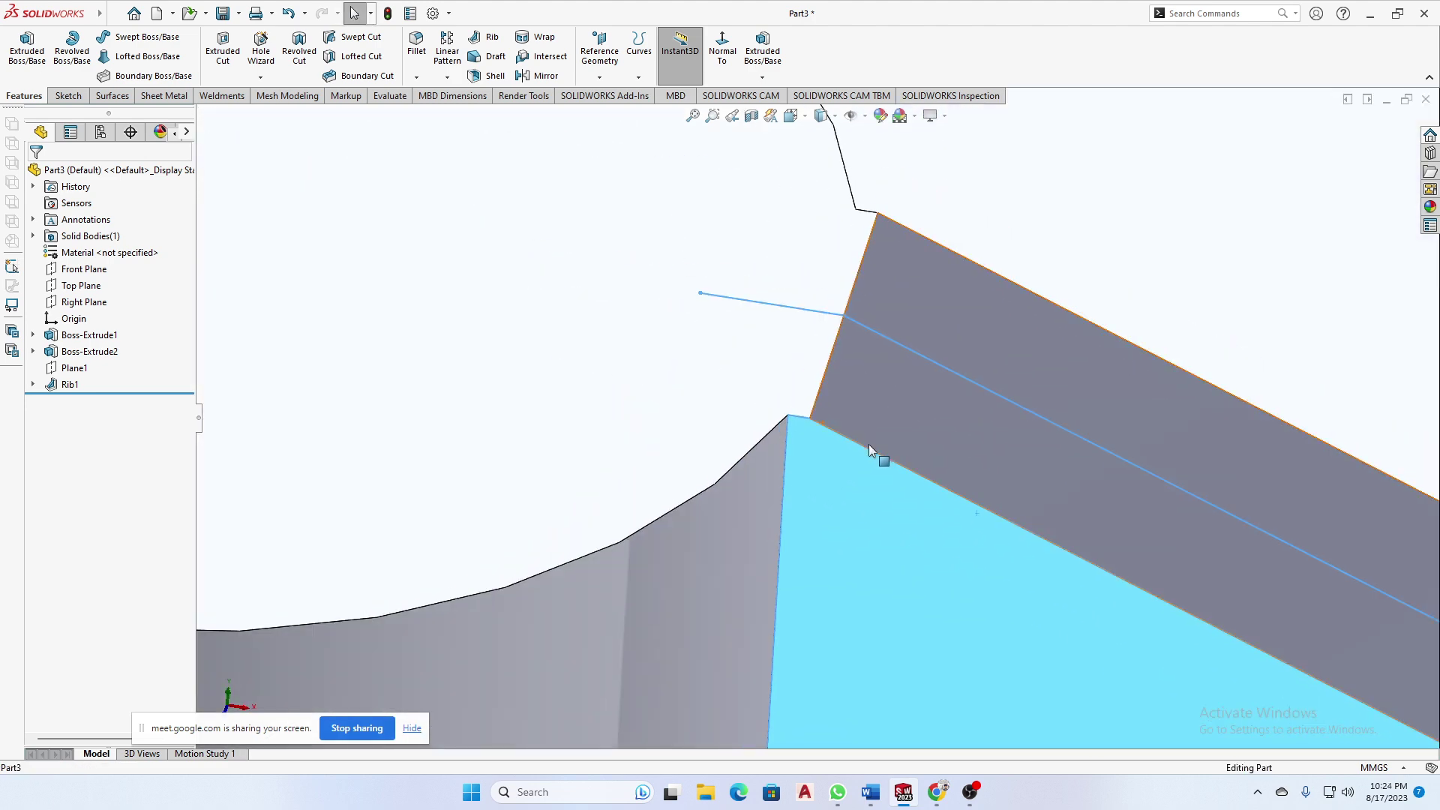
- Set the rib's thickness to 40 mm by editing its dimension directly on the model
{"action": "scroll", "coordinate": [900, 443], "scroll_direction": "down", "scroll_amount": 8}
{"action": "scroll", "coordinate": [890, 443], "scroll_direction": "down", "scroll_amount": 1}
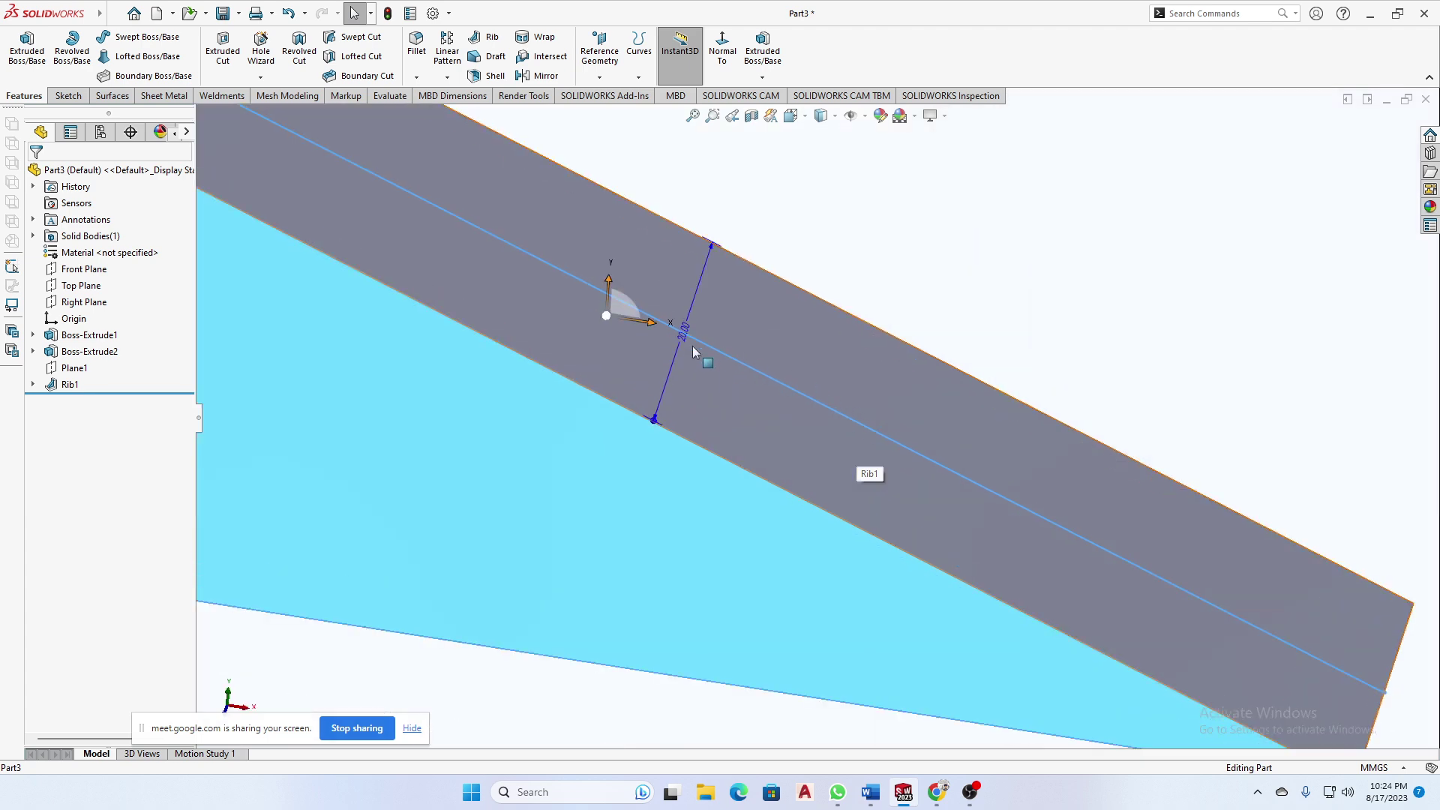
{"action": "left_click", "coordinate": [681, 341]}
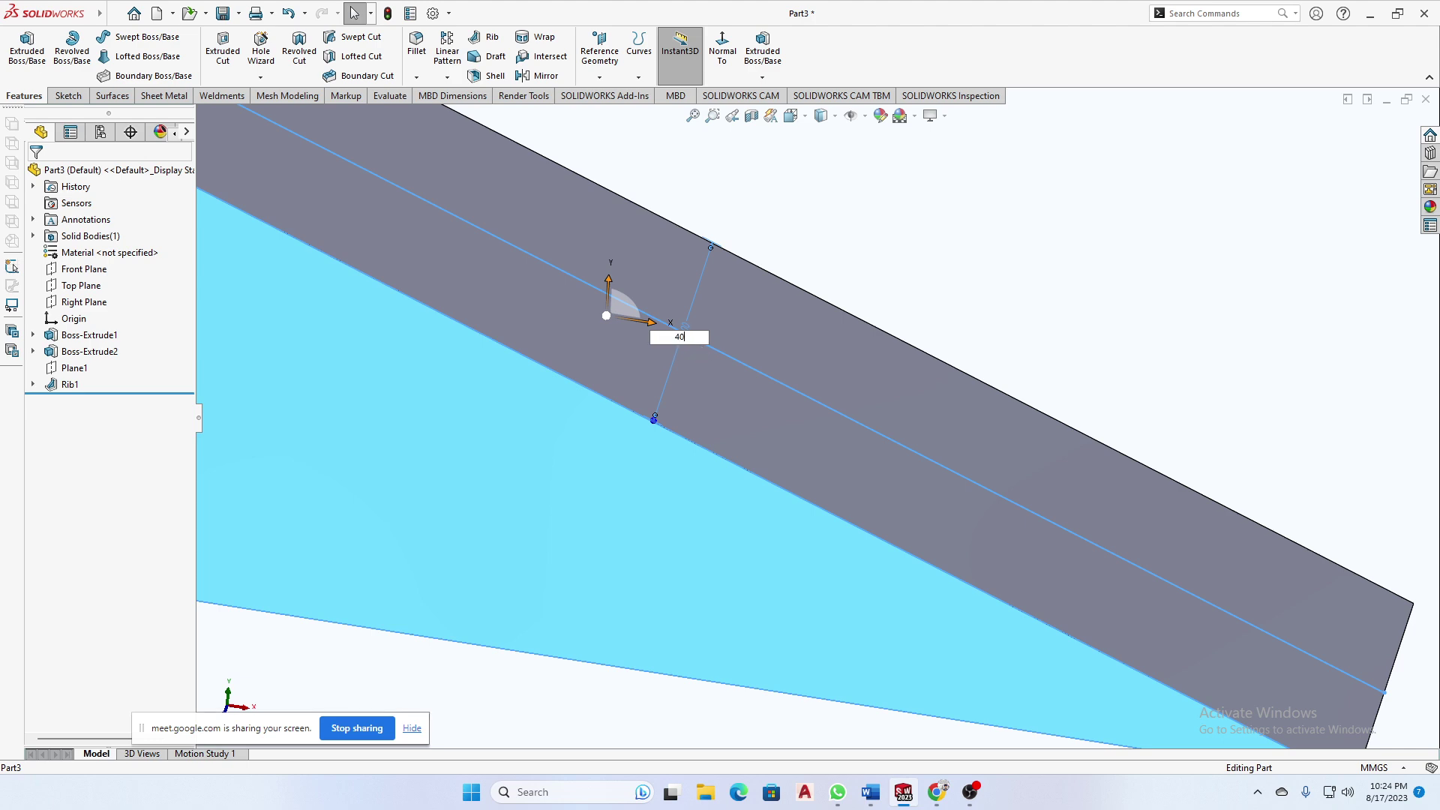
{"action": "type", "text": "40"}
{"action": "key", "text": "Return"}
{"action": "scroll", "coordinate": [797, 379], "scroll_direction": "up", "scroll_amount": 3}
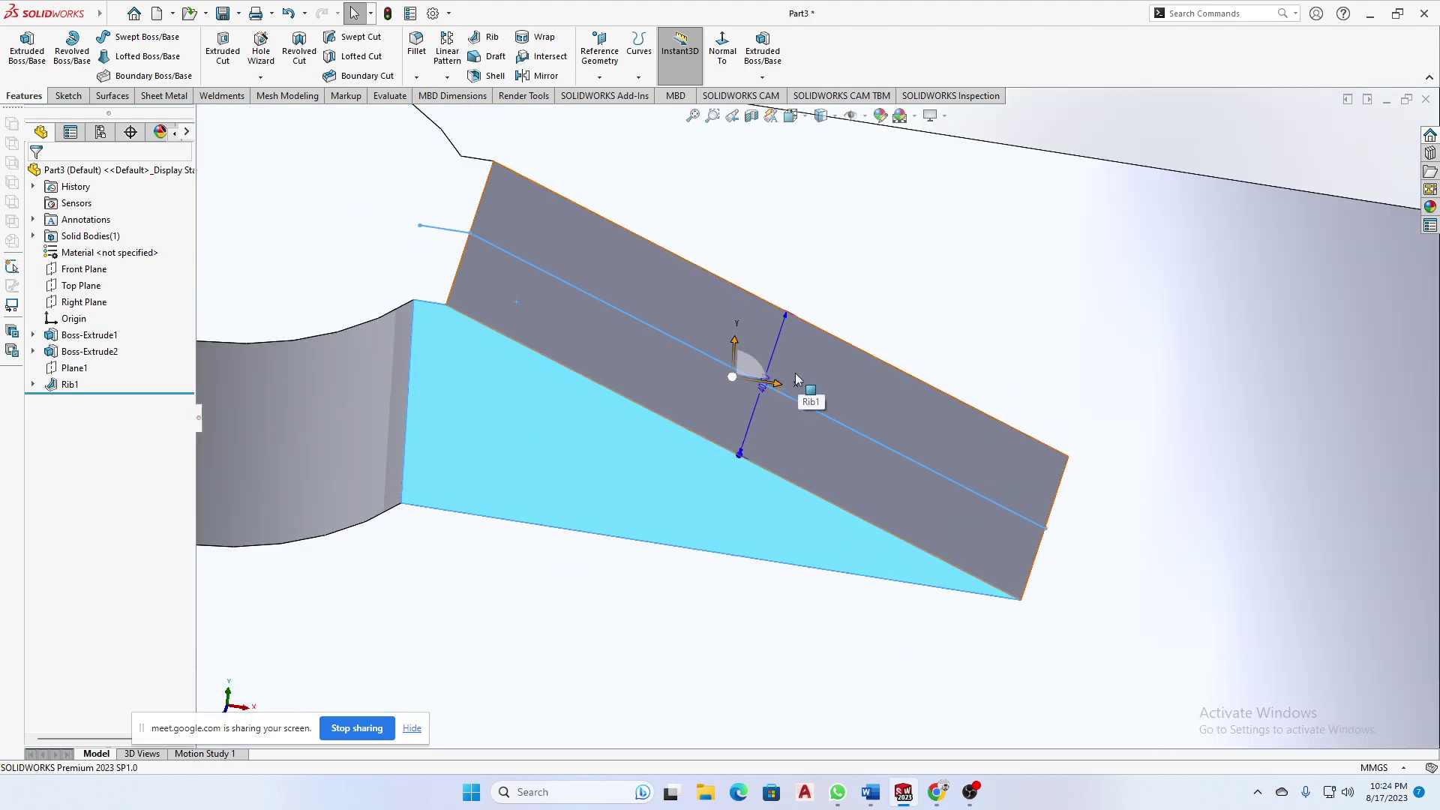
- Examine how the thickened rib joins the cylinder's curved wall and top edge and how it sits on the plate
{"action": "scroll", "coordinate": [796, 380], "scroll_direction": "up", "scroll_amount": 3}
{"action": "middle_click_drag", "start_coordinate": [998, 249], "coordinate": [804, 345]}
{"action": "scroll", "coordinate": [689, 375], "scroll_direction": "down", "scroll_amount": 4}
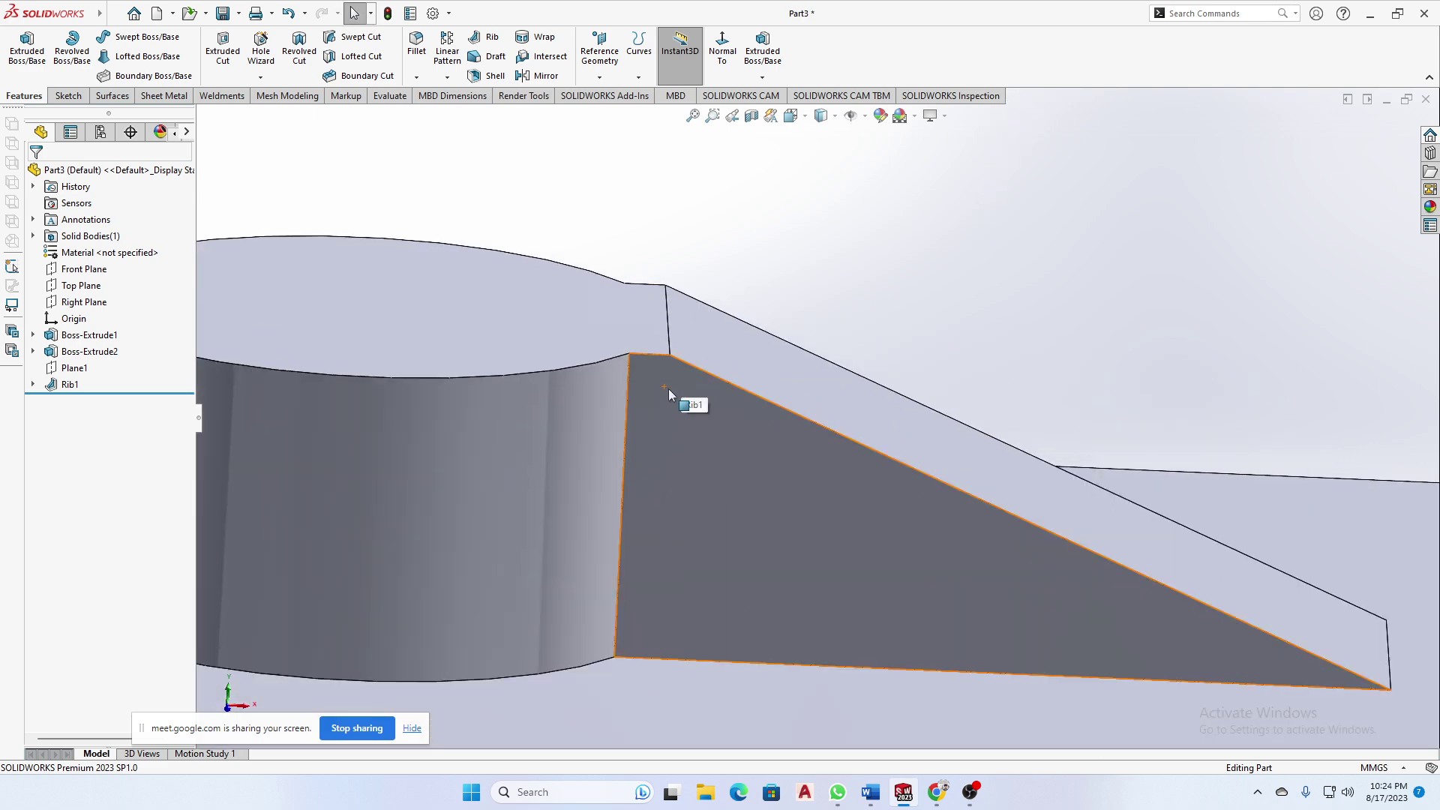
{"action": "middle_click_drag", "start_coordinate": [669, 394], "coordinate": [672, 471]}
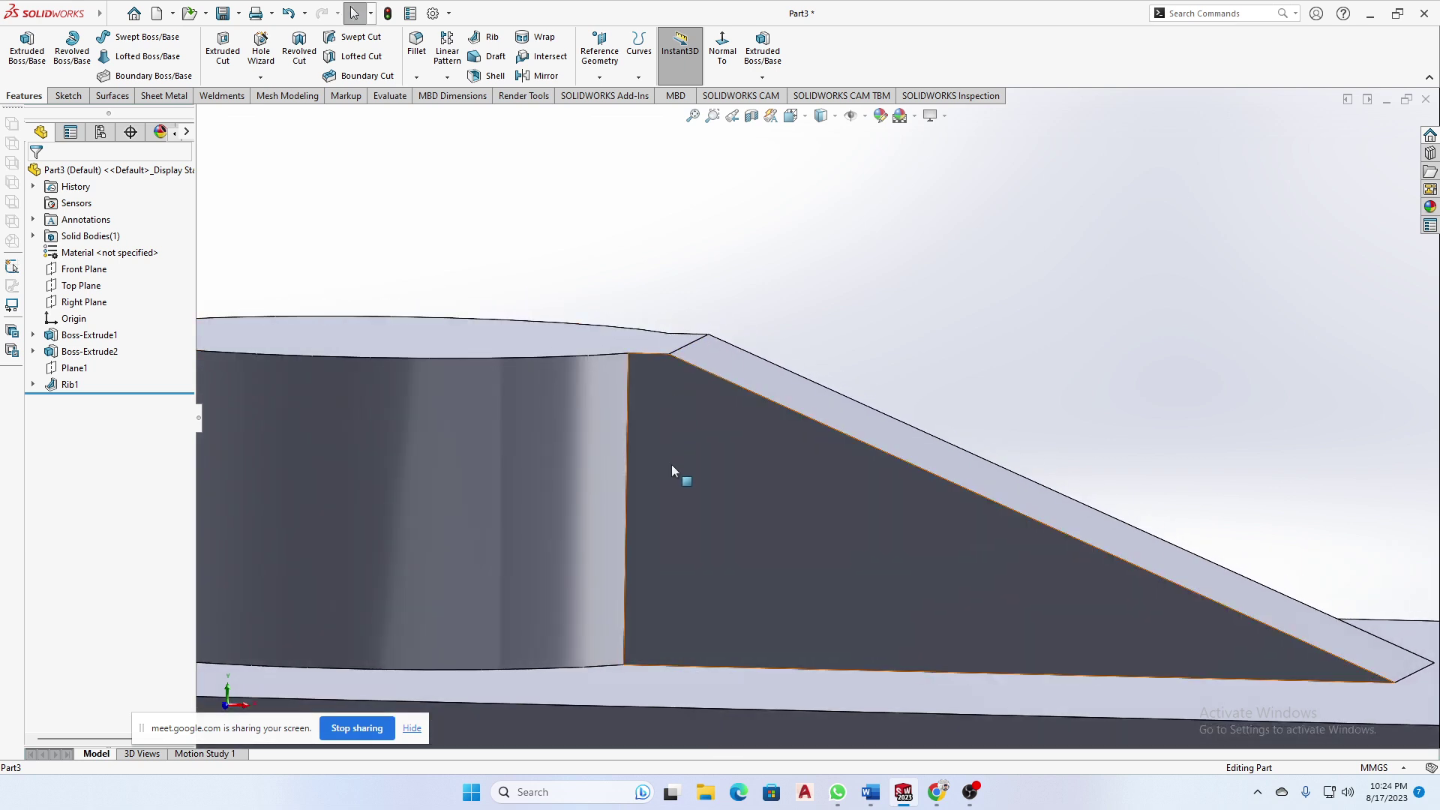
{"action": "scroll", "coordinate": [948, 574], "scroll_direction": "up", "scroll_amount": 3}
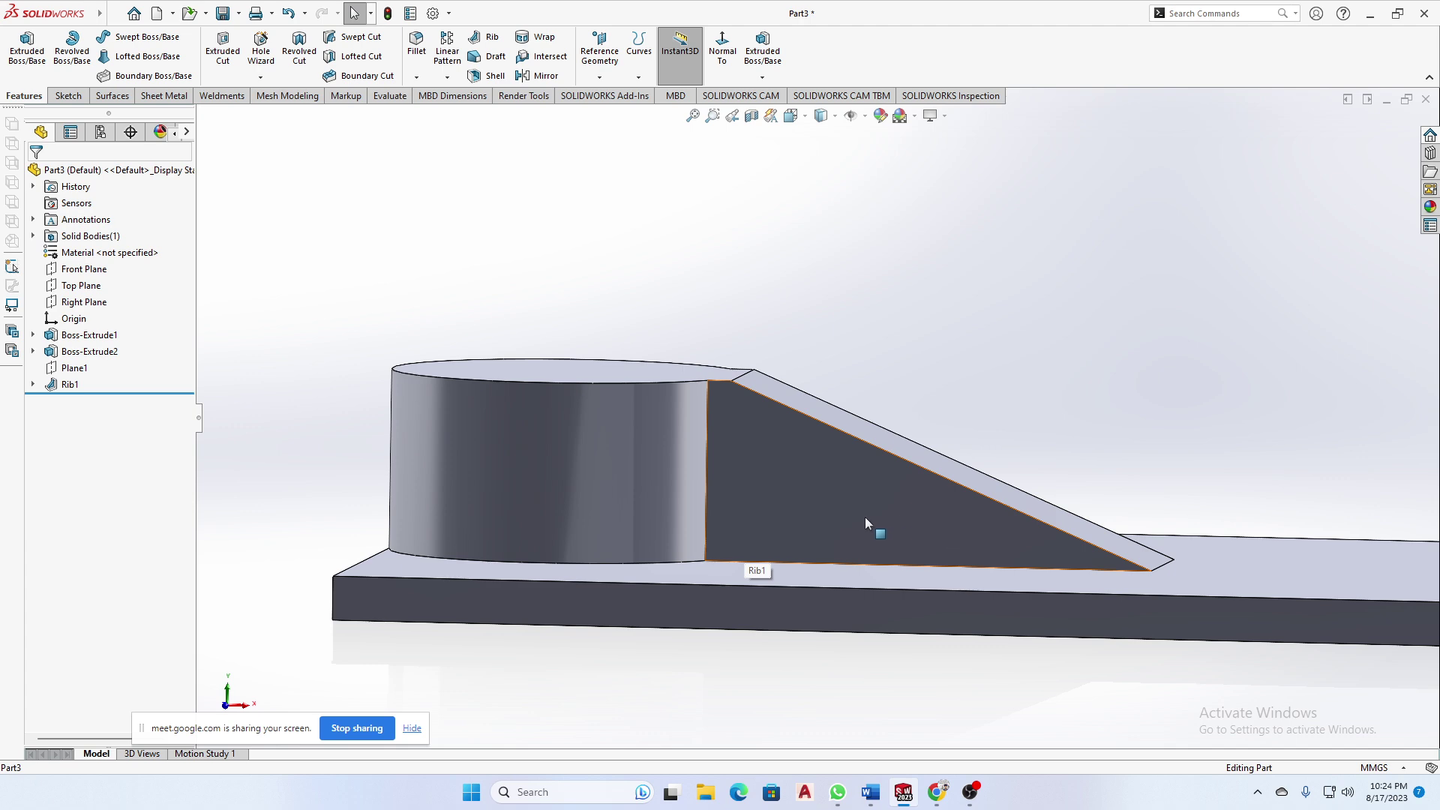
{"action": "scroll", "coordinate": [928, 547], "scroll_direction": "up", "scroll_amount": 3}
{"action": "middle_click_drag", "start_coordinate": [932, 621], "coordinate": [936, 654]}
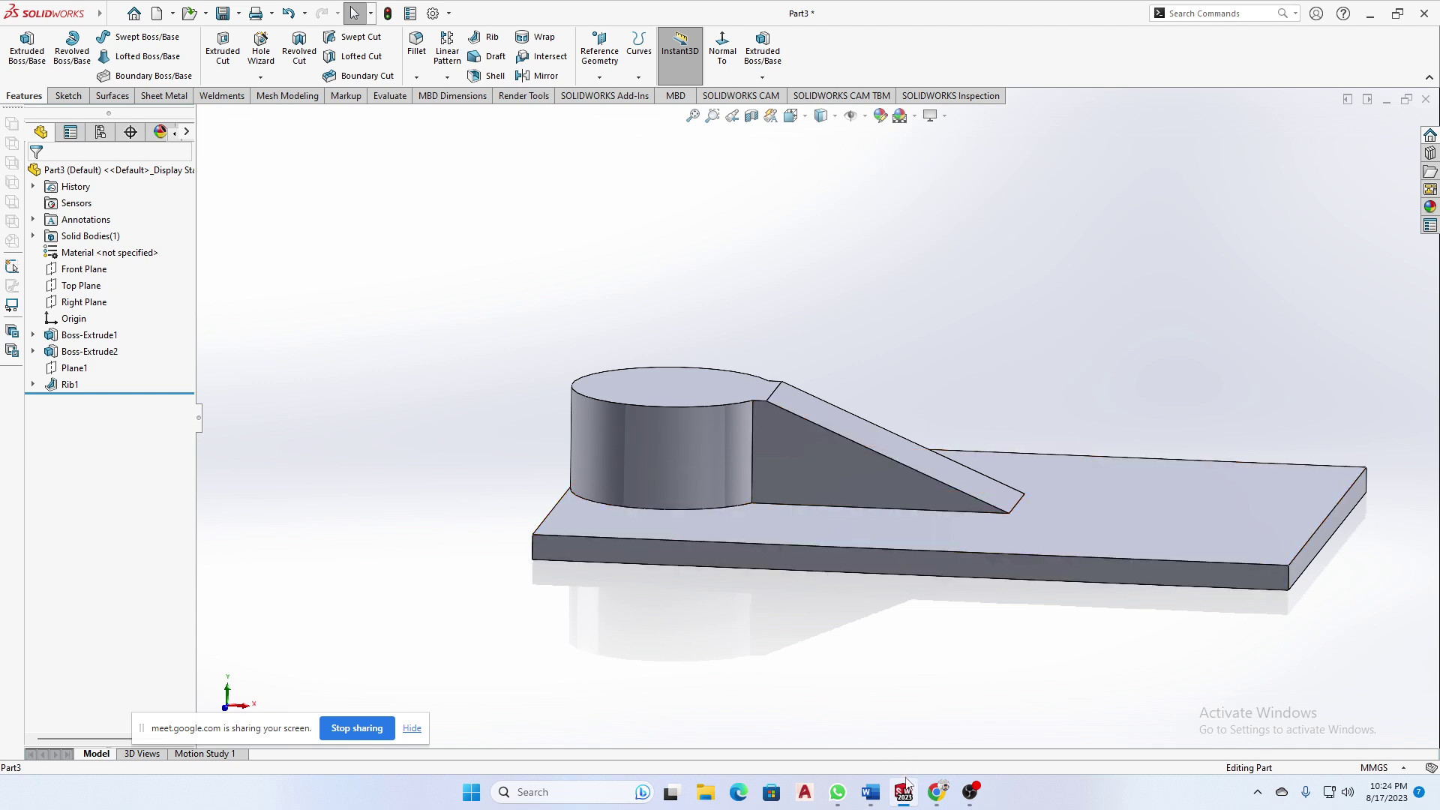
- Switch to the Part2 document and examine how the lofted rib's top meets the larger hollow cylinder
{"action": "mouse_move", "coordinate": [911, 795]}
{"action": "left_click", "coordinate": [900, 712]}
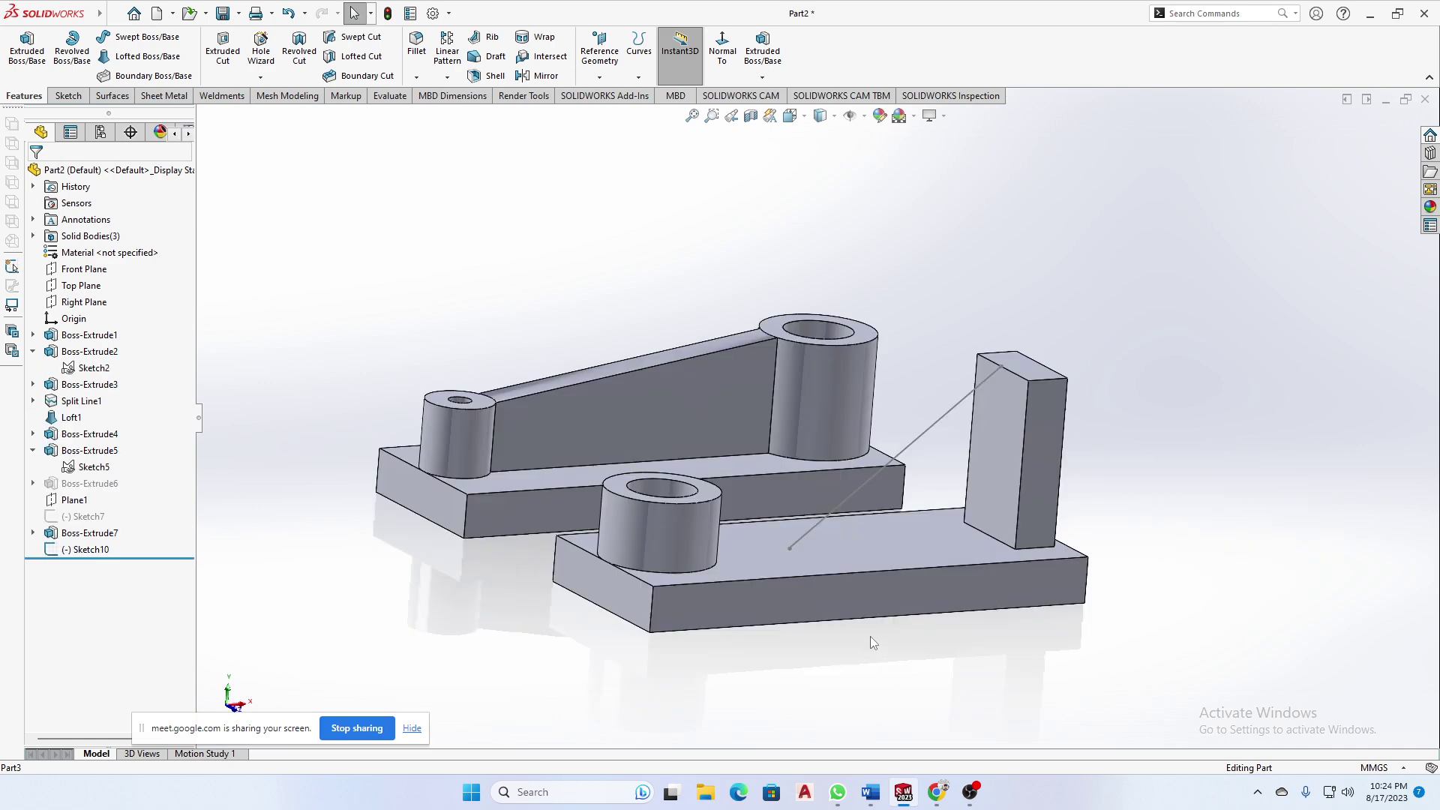
{"action": "middle_click_drag", "start_coordinate": [816, 423], "coordinate": [643, 498]}
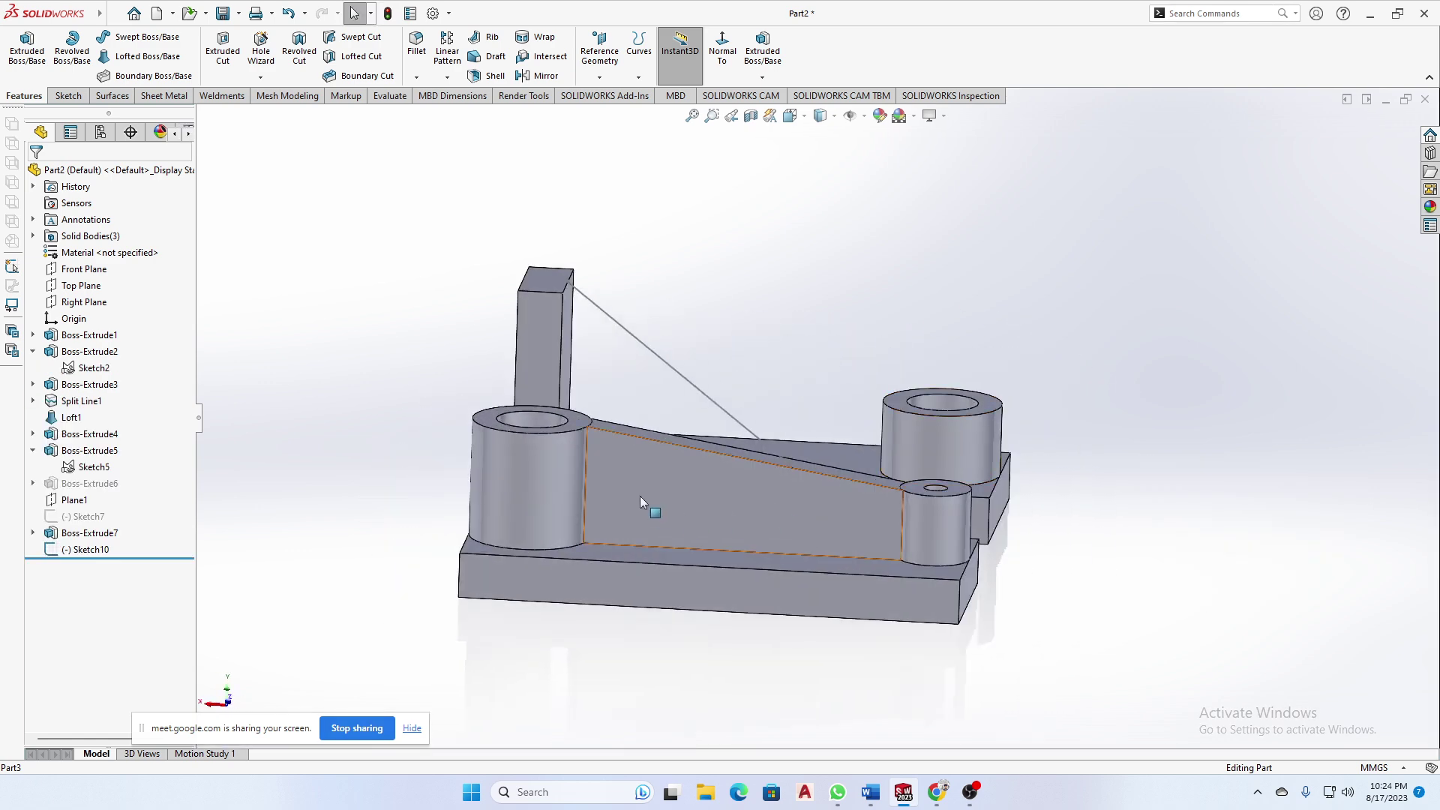
{"action": "scroll", "coordinate": [622, 397], "scroll_direction": "down", "scroll_amount": 5}
{"action": "scroll", "coordinate": [629, 349], "scroll_direction": "down", "scroll_amount": 3}
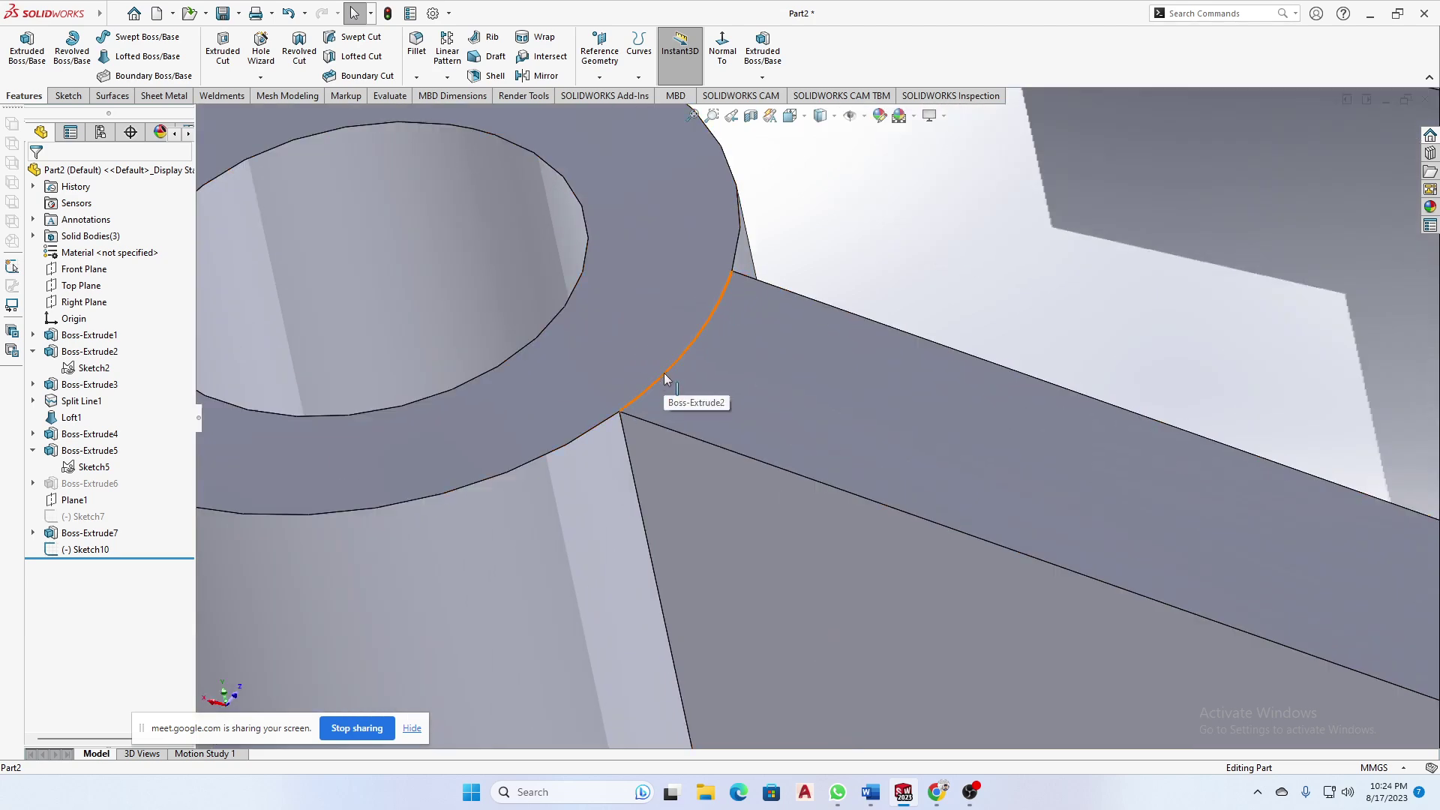
{"action": "middle_click_drag", "start_coordinate": [620, 409], "coordinate": [745, 398]}
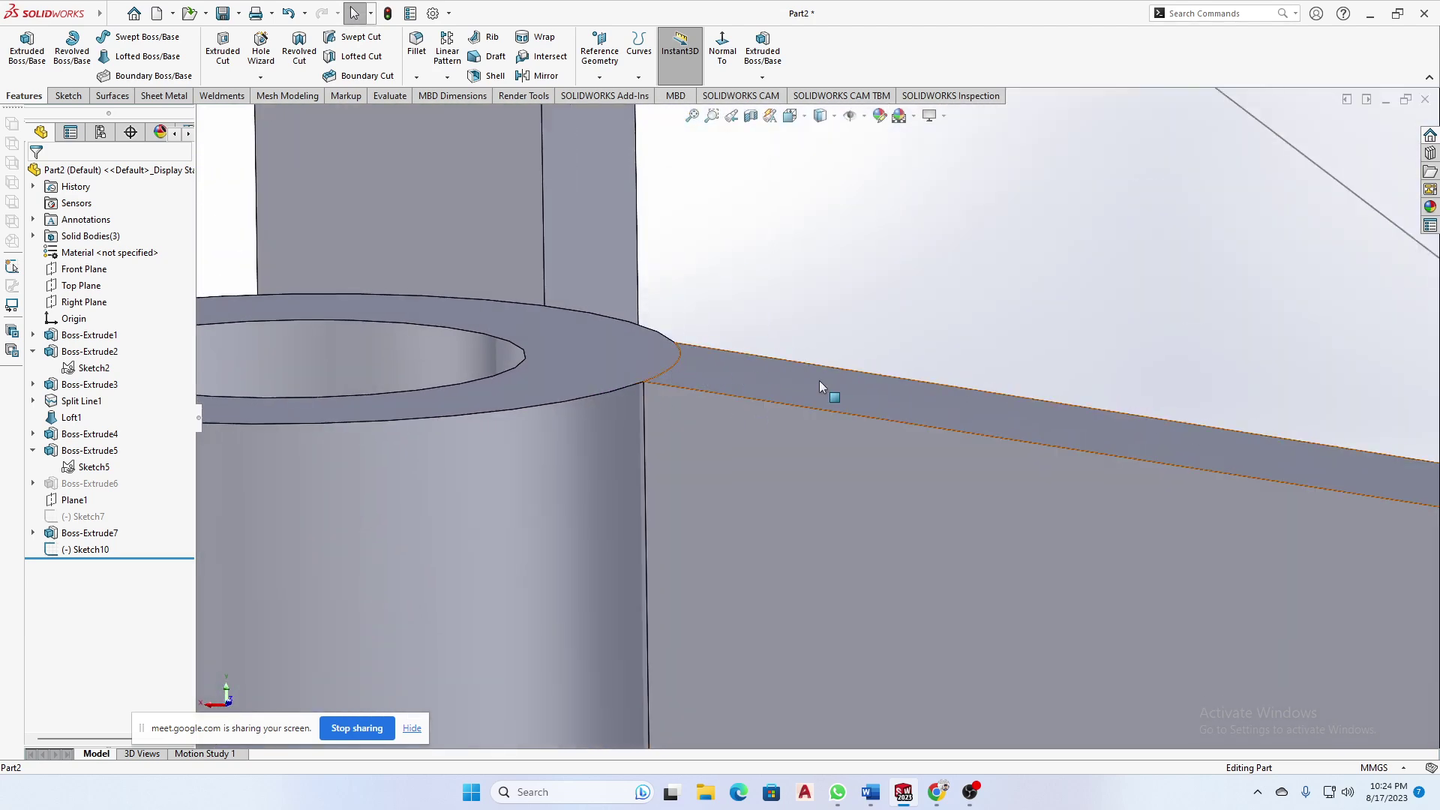
{"action": "scroll", "coordinate": [776, 400], "scroll_direction": "up", "scroll_amount": 5}
{"action": "middle_click_drag", "start_coordinate": [1120, 376], "coordinate": [884, 627]}
- Try to set the rib width in the sketch behind Split Line1 to 40 mm on the model, continuing despite errors
{"action": "left_click", "coordinate": [900, 514]}
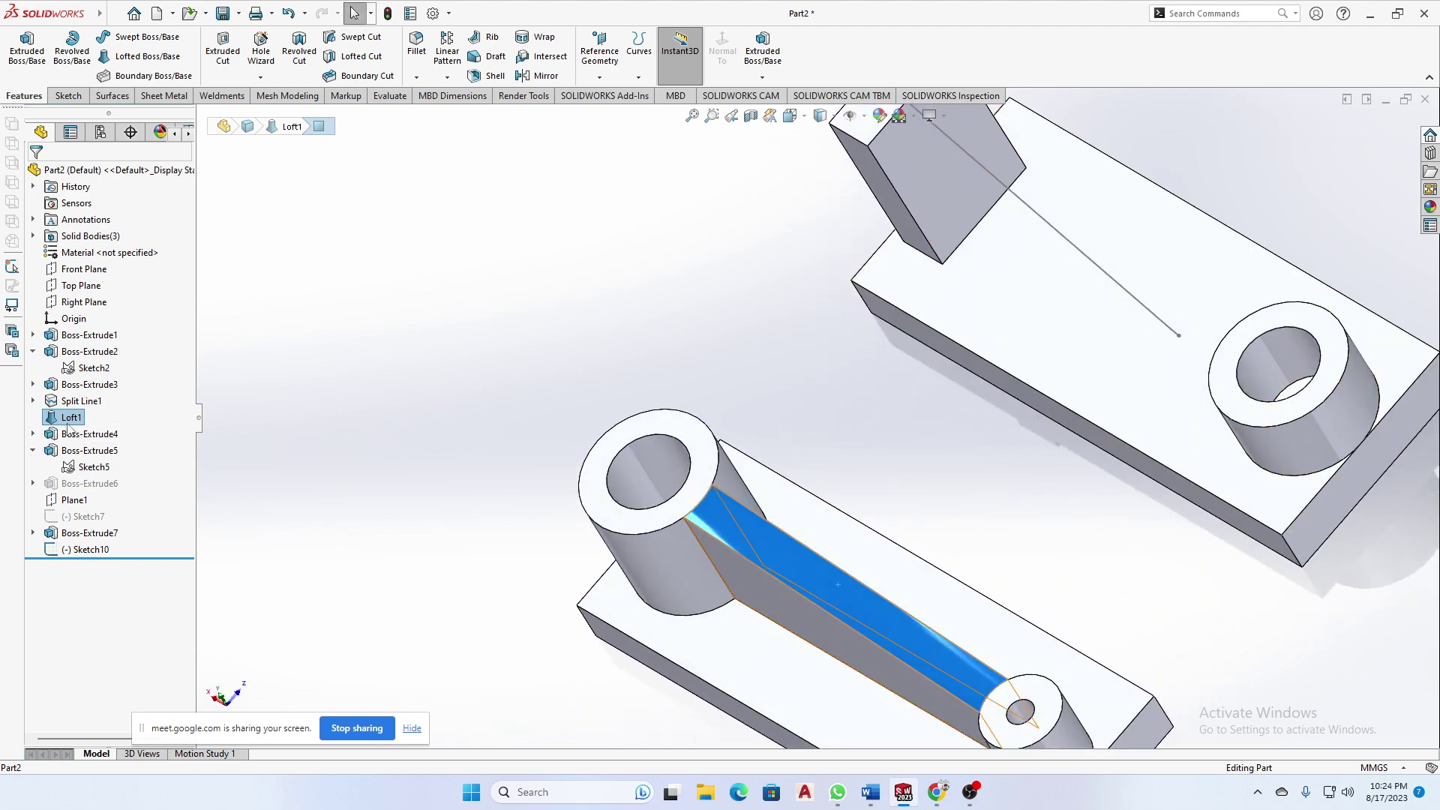
{"action": "left_click", "coordinate": [70, 420]}
{"action": "left_click", "coordinate": [33, 401]}
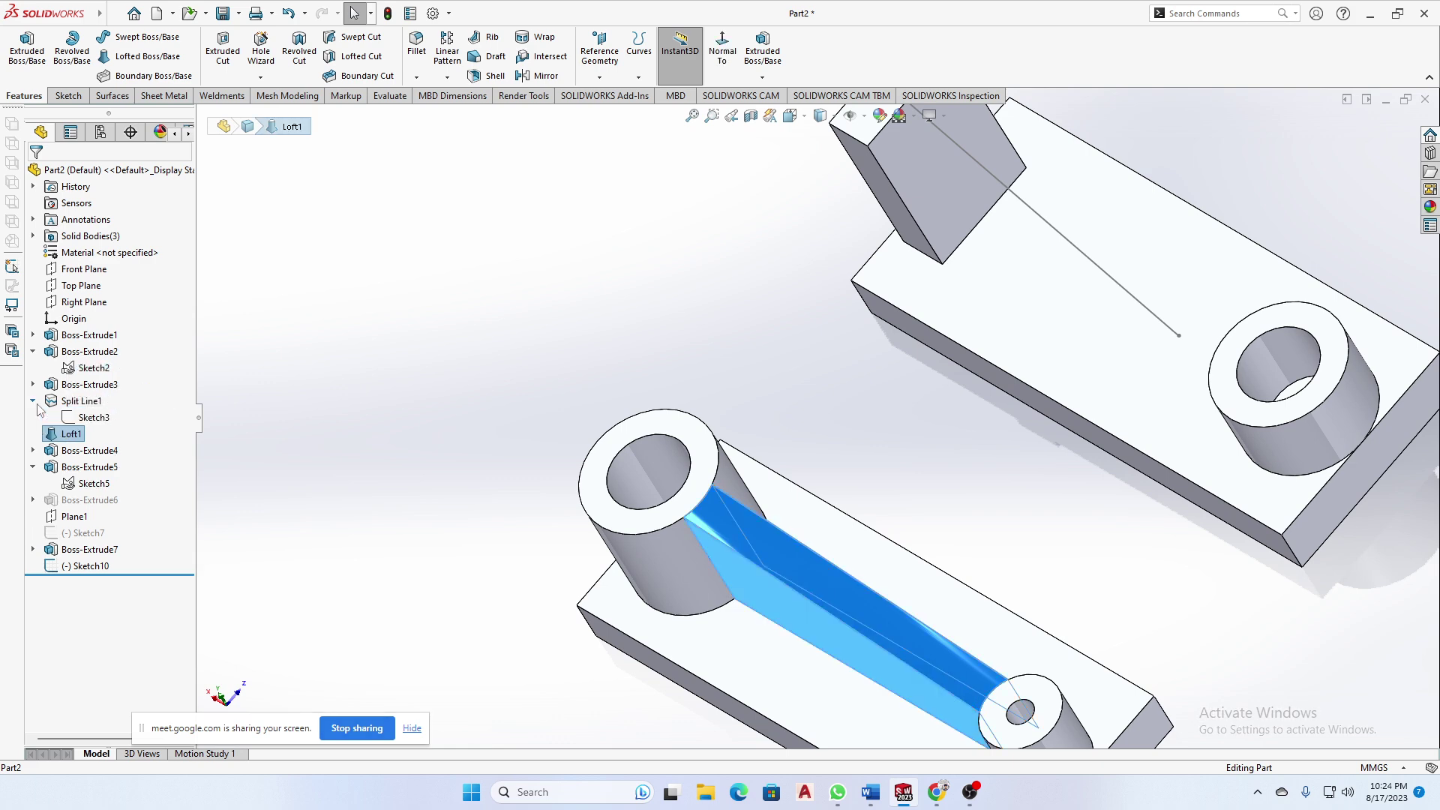
{"action": "left_click", "coordinate": [98, 420]}
{"action": "scroll", "coordinate": [832, 656], "scroll_direction": "down", "scroll_amount": 5}
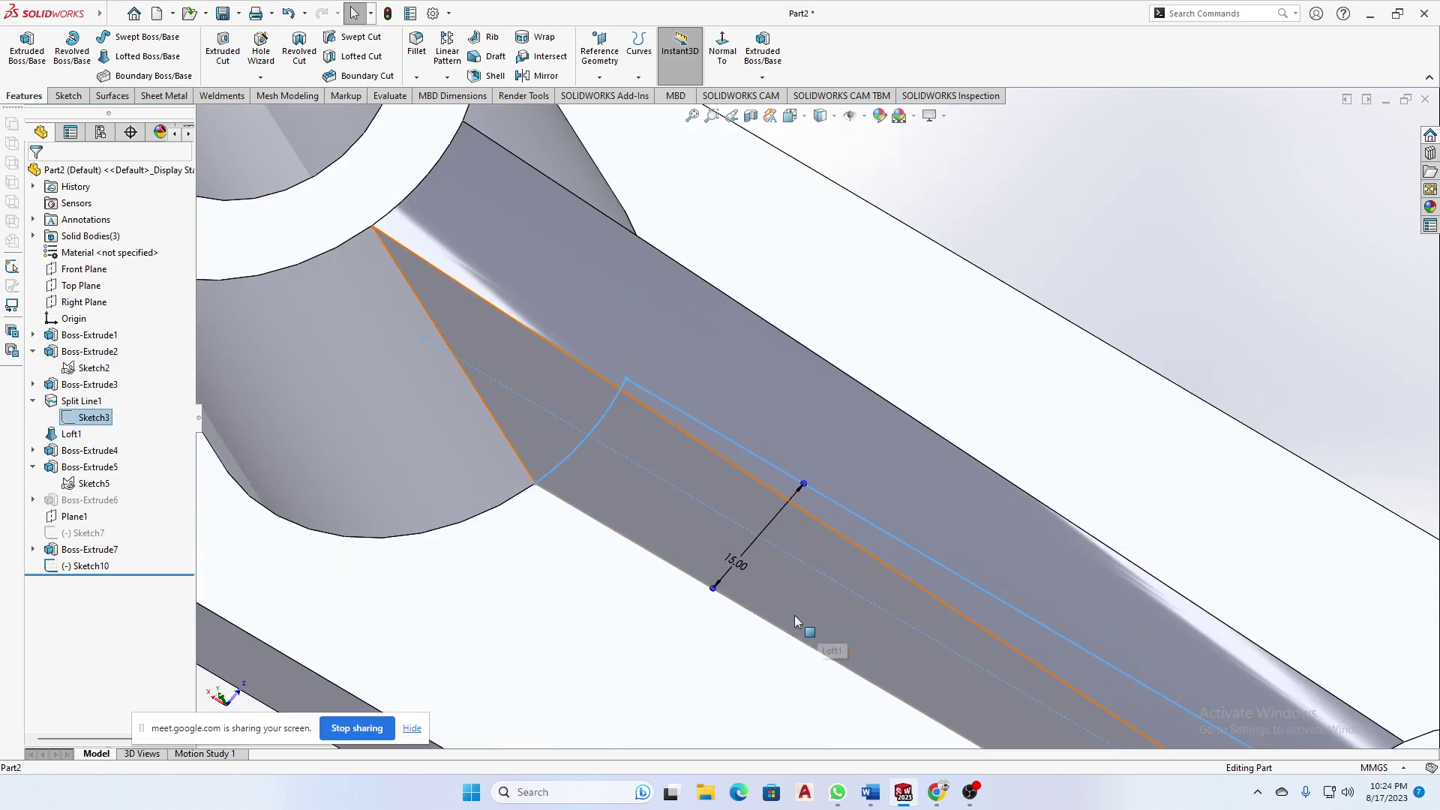
{"action": "double_click", "coordinate": [738, 568]}
{"action": "left_click_drag", "start_coordinate": [738, 567], "coordinate": [709, 564]}
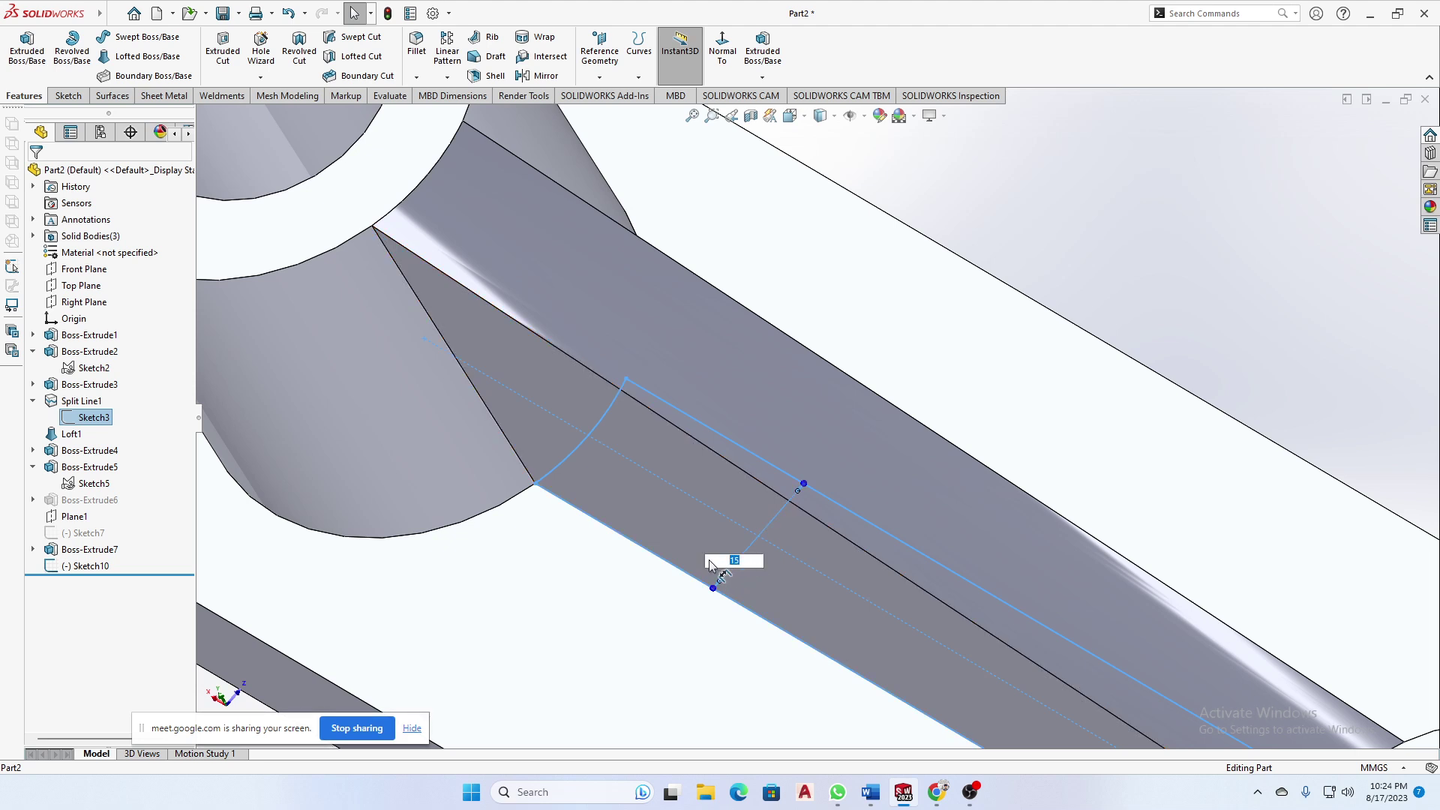
{"action": "key", "text": "Return"}
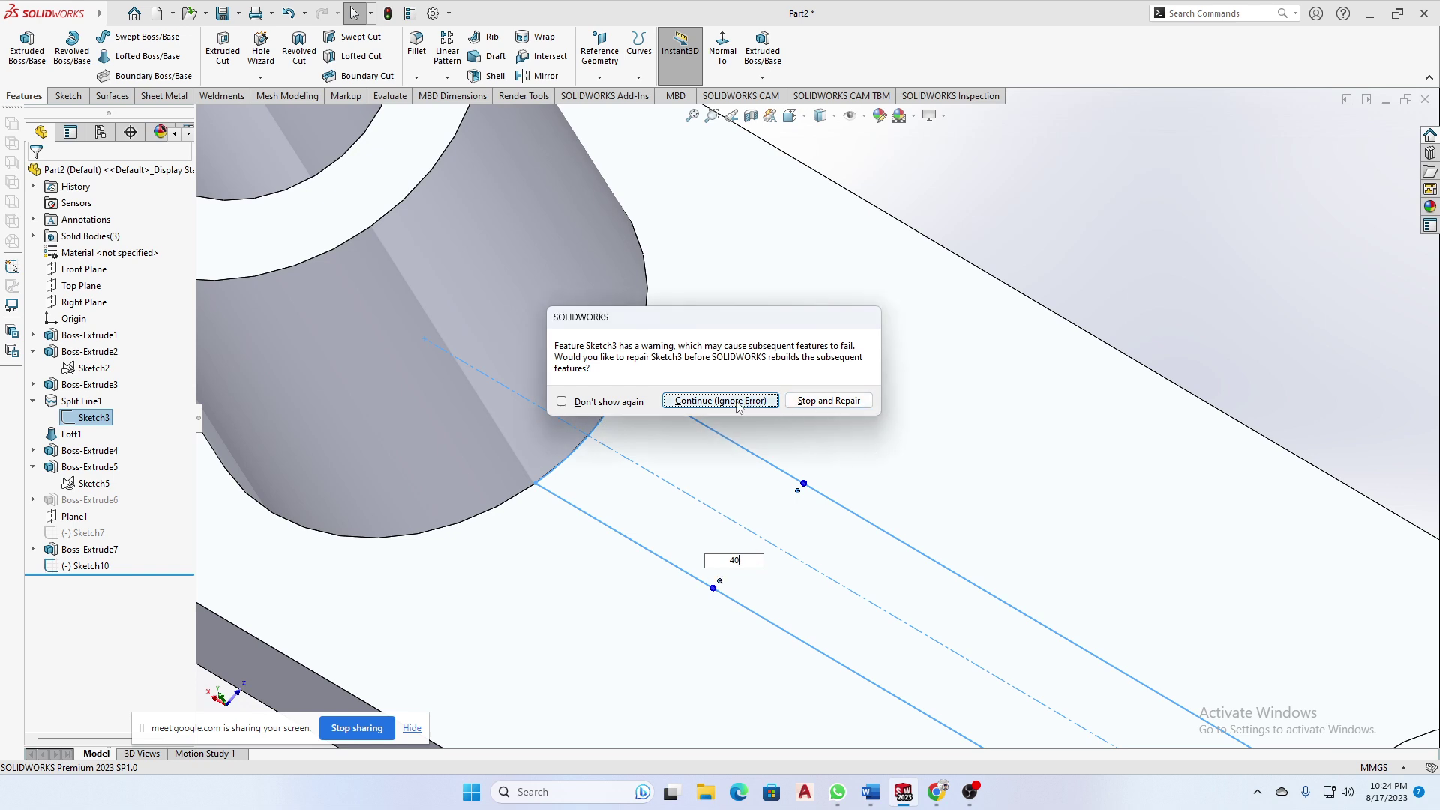
{"action": "left_click", "coordinate": [762, 403]}
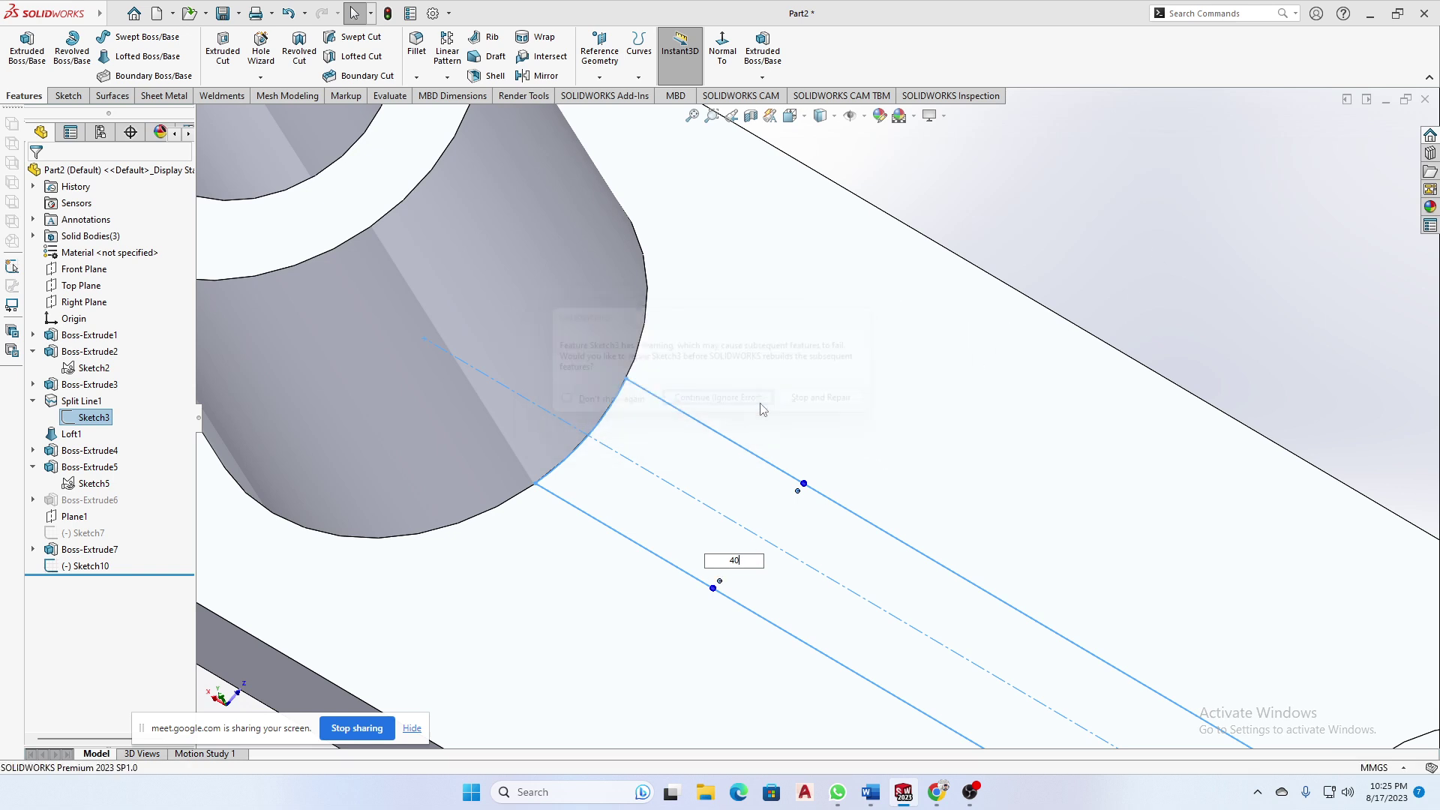
{"action": "left_click", "coordinate": [751, 398]}
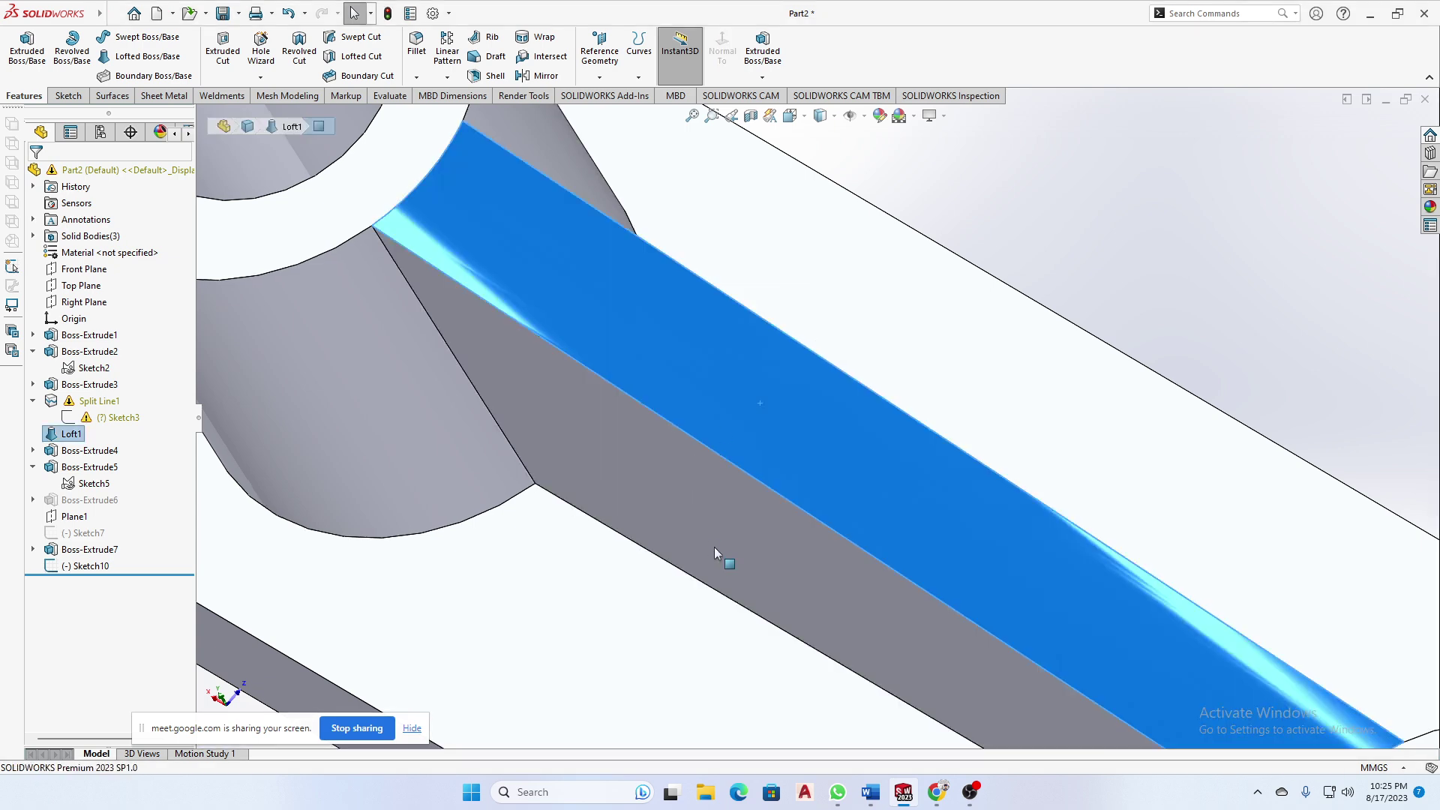
{"action": "scroll", "coordinate": [867, 529], "scroll_direction": "up", "scroll_amount": 4}
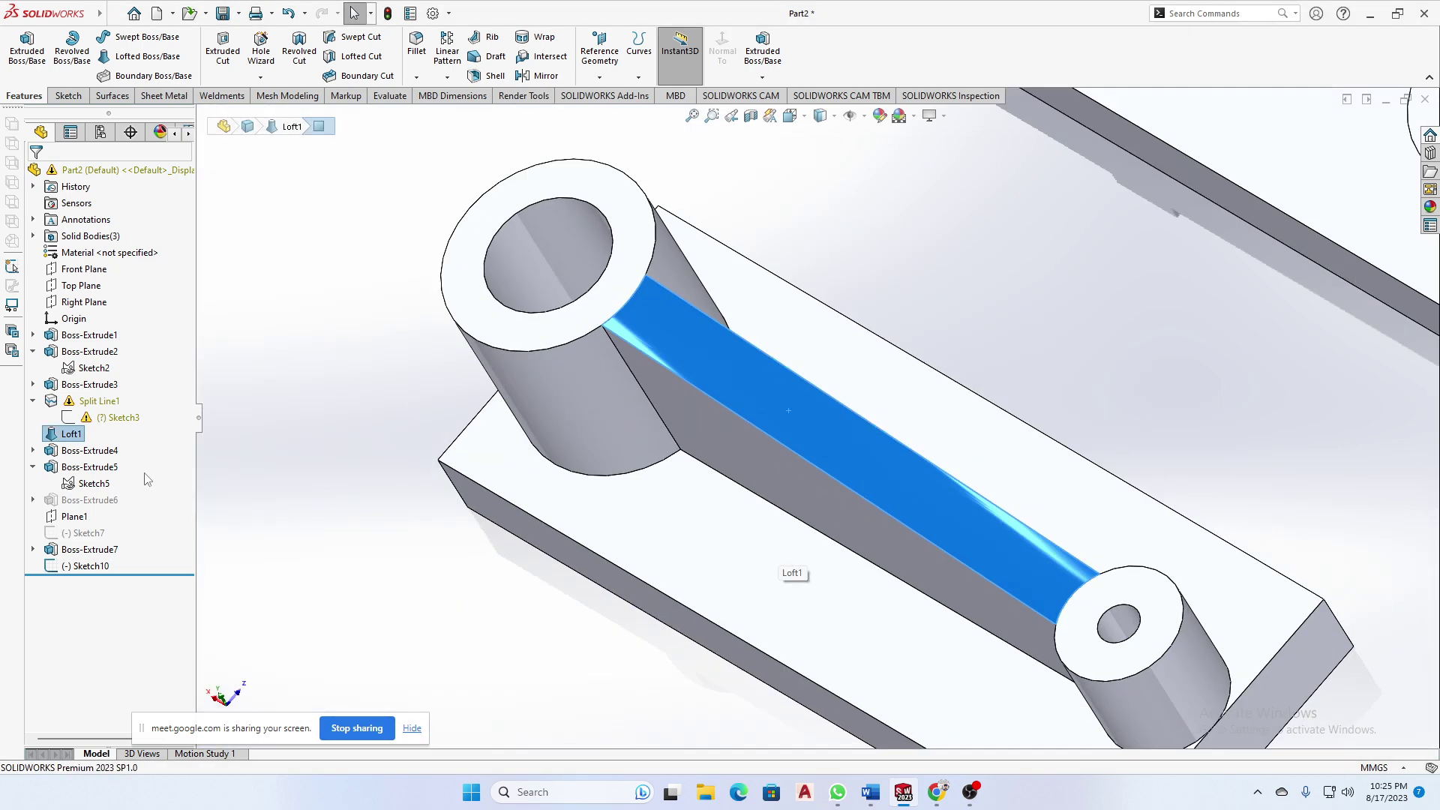
{"action": "left_click", "coordinate": [324, 407]}
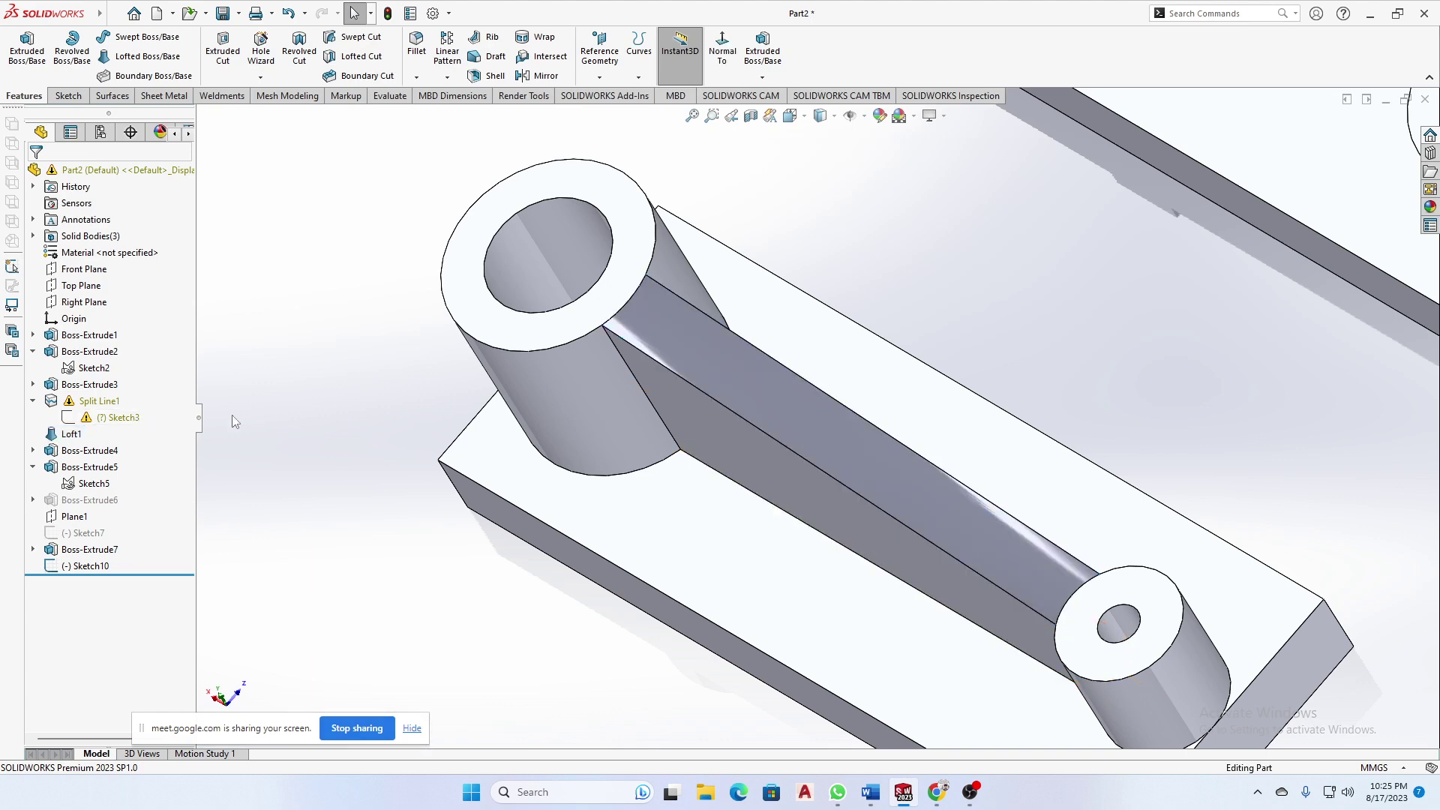
- Open the split line's sketch to inspect its conflicting geometry, and undo the 40 mm width change
{"action": "left_click", "coordinate": [113, 417]}
{"action": "left_click", "coordinate": [110, 375]}
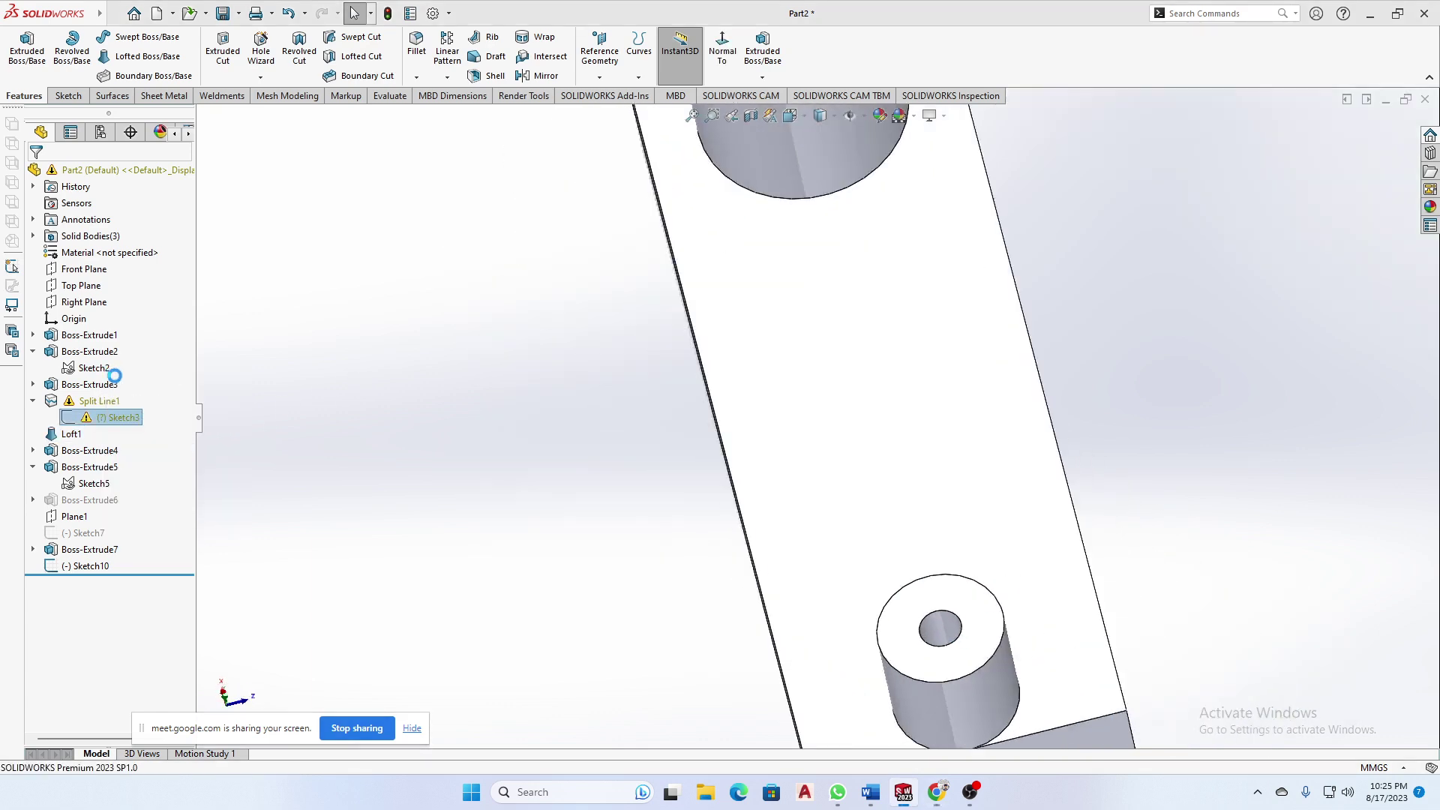
{"action": "left_click_drag", "start_coordinate": [924, 408], "coordinate": [902, 426]}
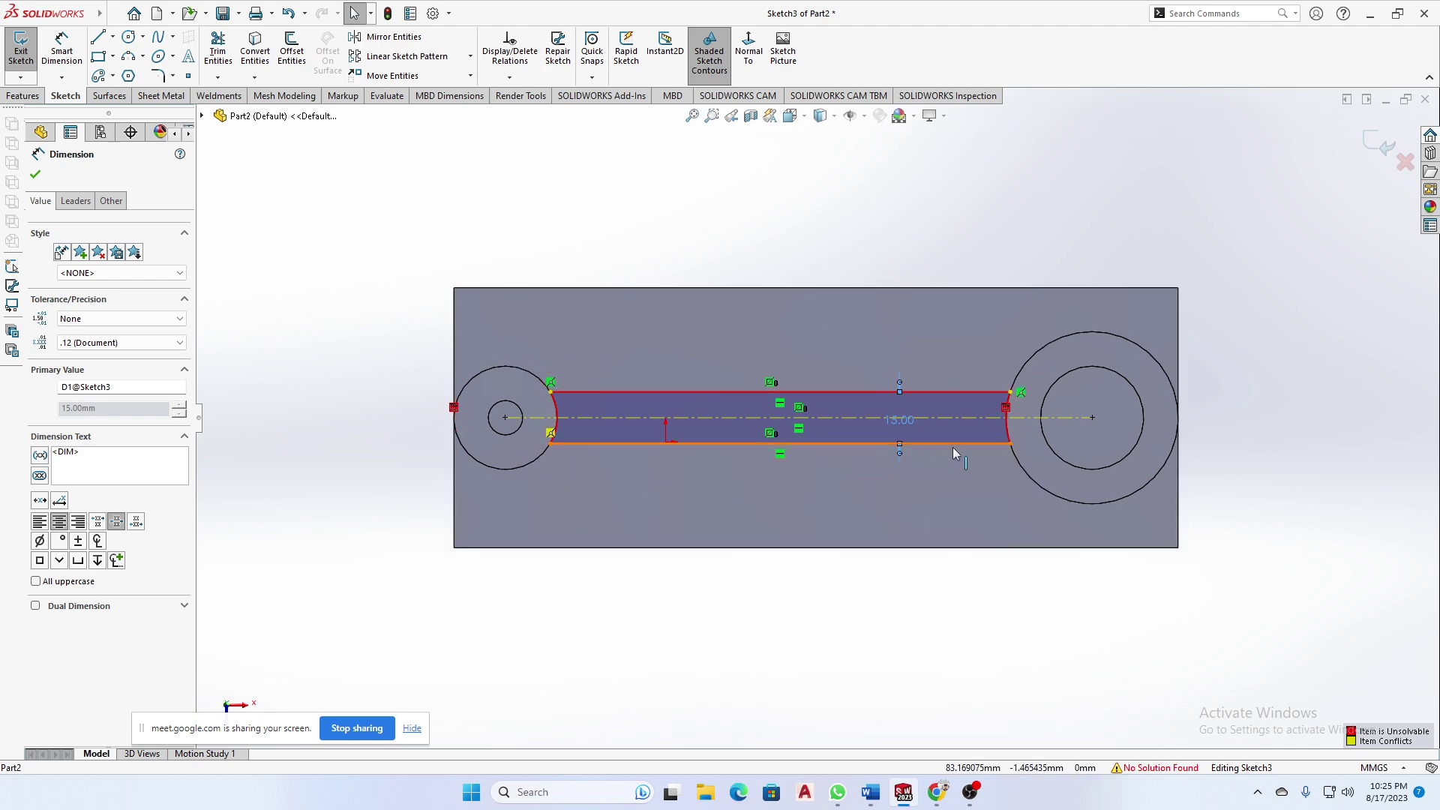
{"action": "left_click", "coordinate": [906, 700]}
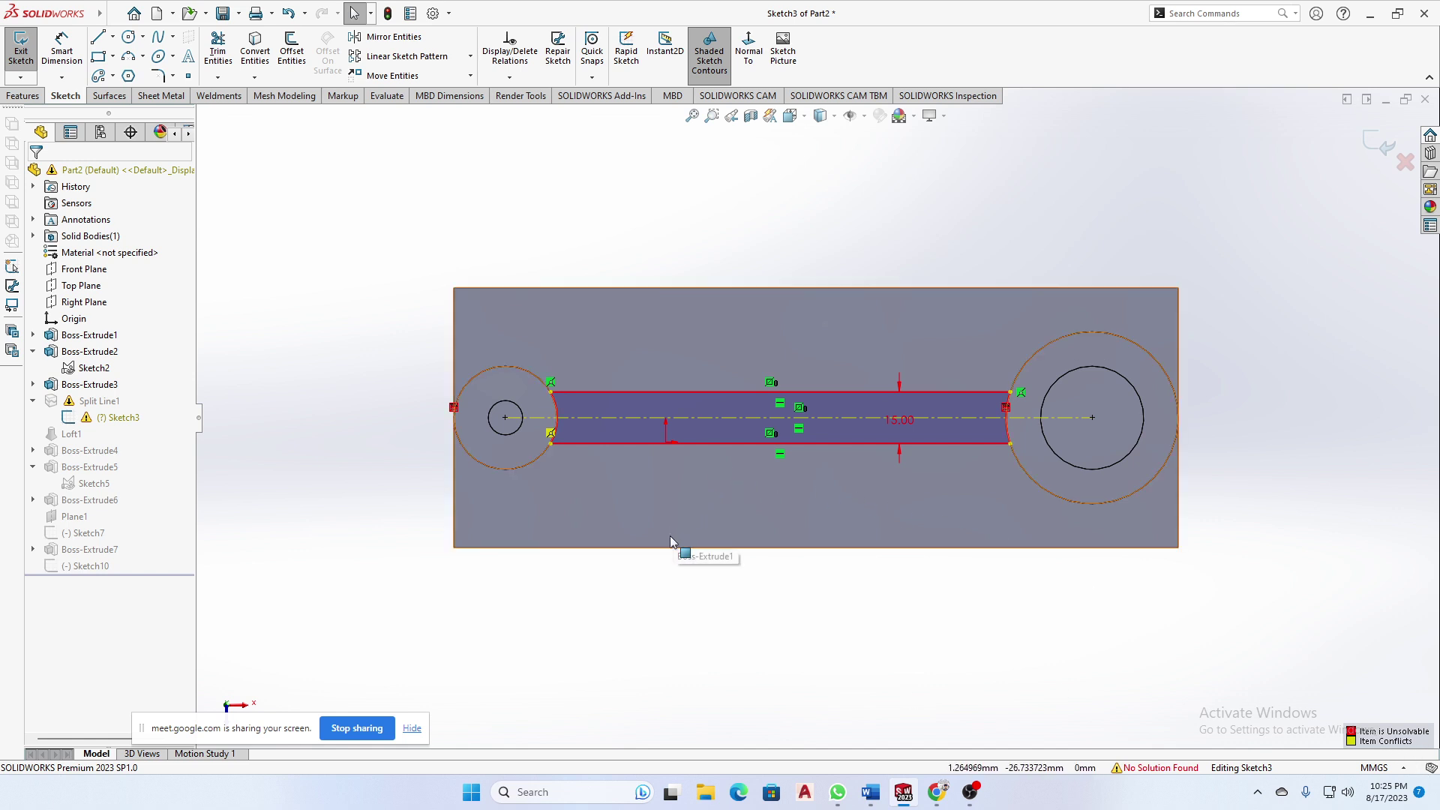
{"action": "key", "text": "ctrl+b"}
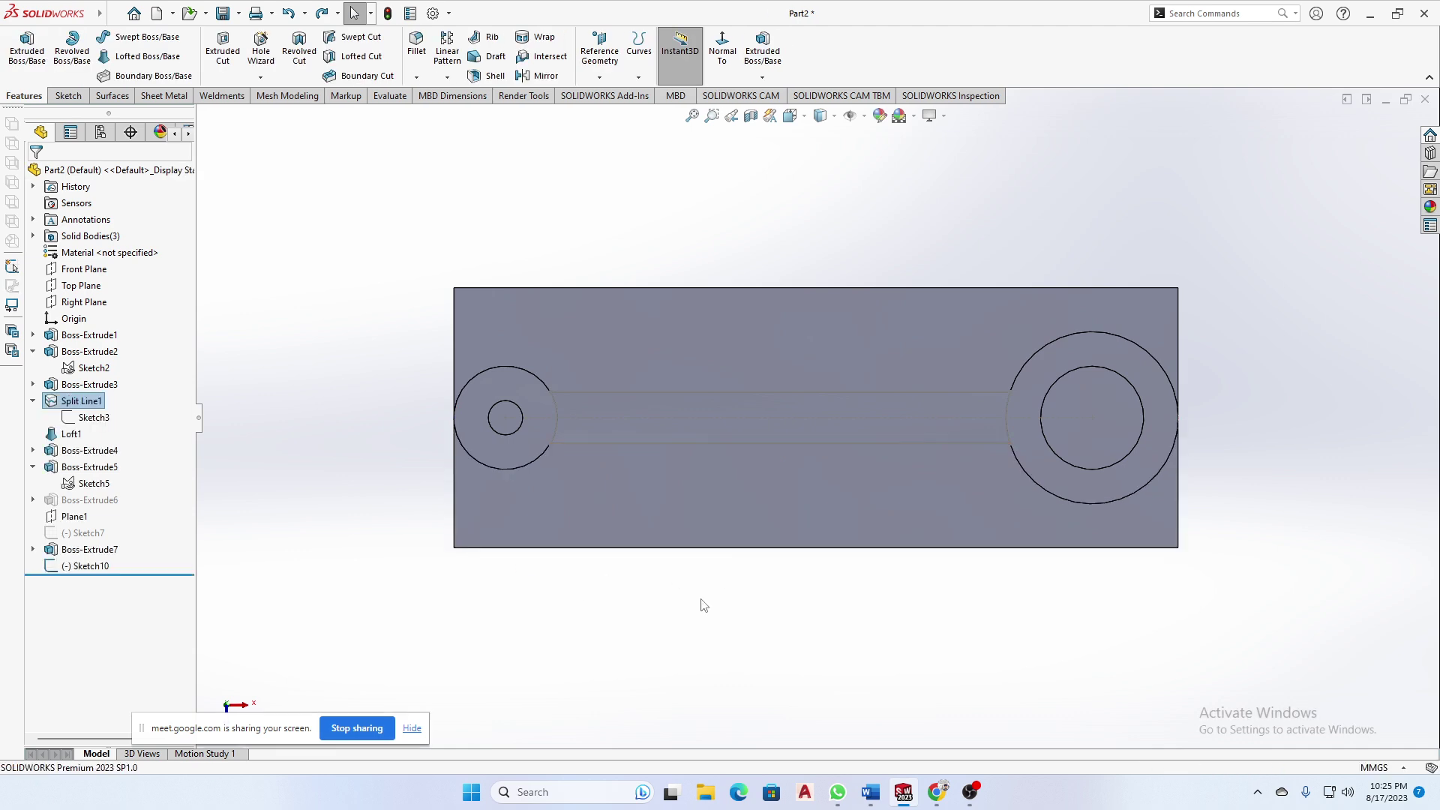
- Edit the sketch behind Split Line1, set the rib profile's width to 25 mm, and exit the sketch
{"action": "left_click", "coordinate": [93, 417]}
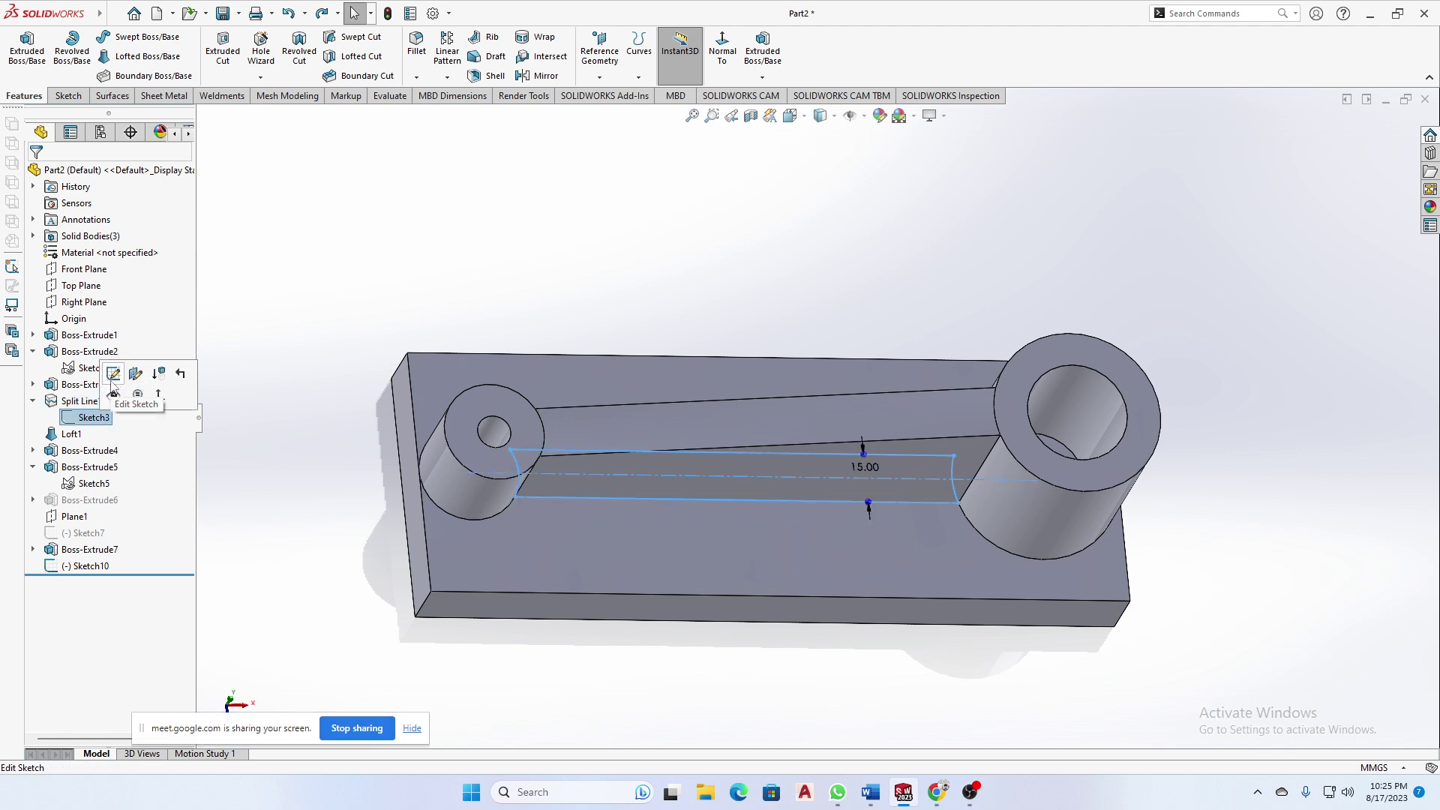
{"action": "left_click", "coordinate": [114, 380]}
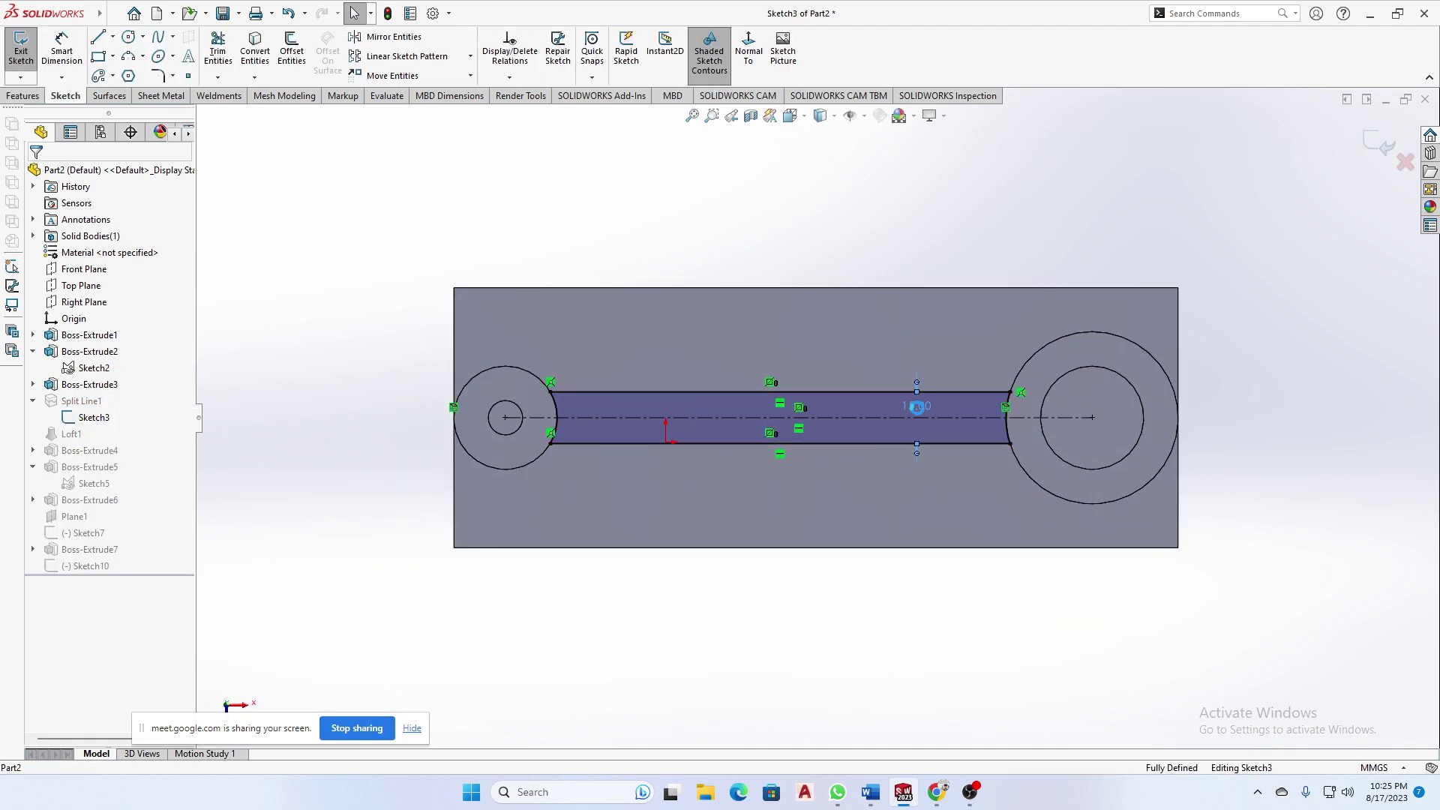
{"action": "double_click", "coordinate": [917, 411]}
{"action": "type", "text": "25"}
{"action": "key", "text": "Return"}
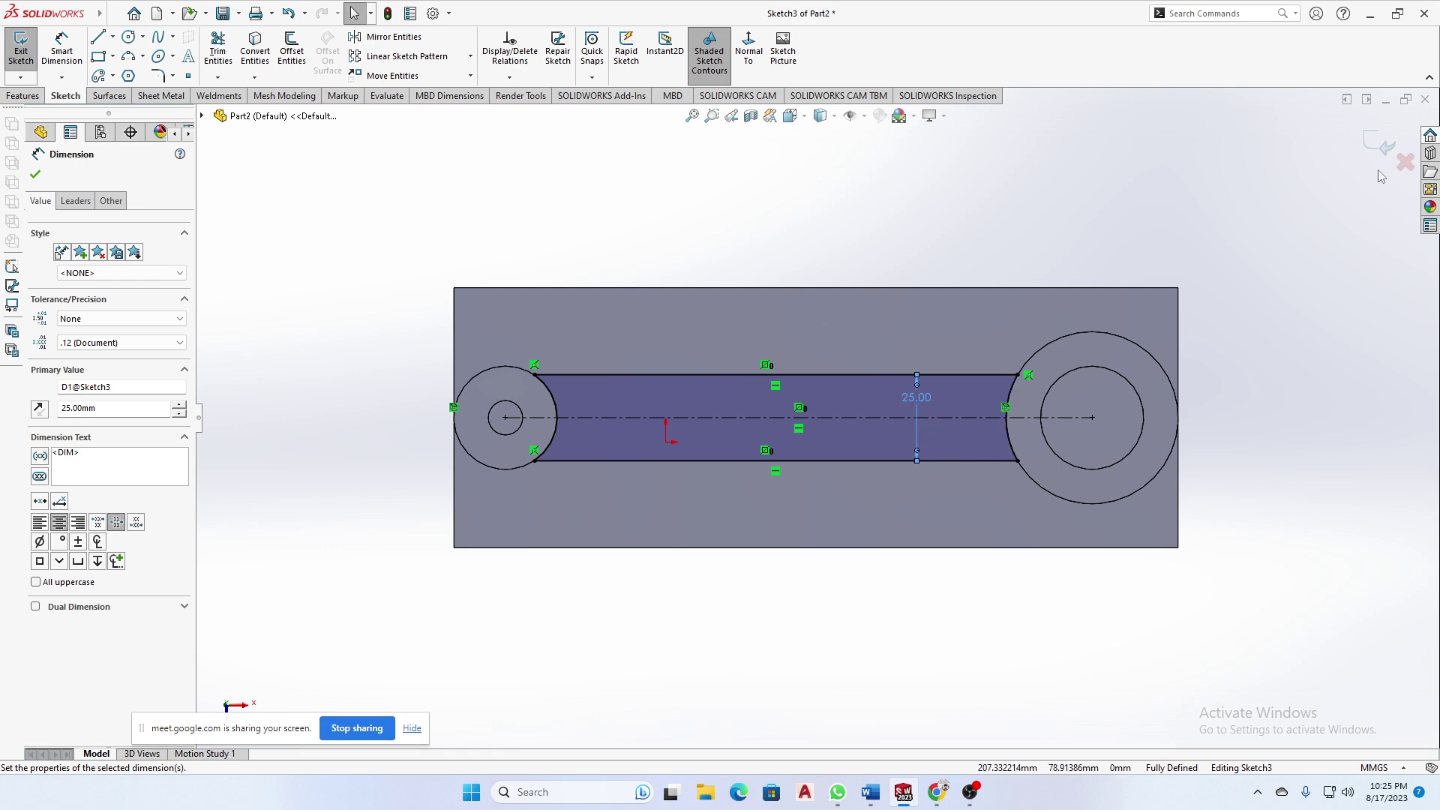
{"action": "left_click", "coordinate": [1380, 143]}
- Examine how the widened lofted rib meets the larger hollow cylinder's top edge and side wall
{"action": "middle_click_drag", "start_coordinate": [1238, 588], "coordinate": [645, 629]}
{"action": "scroll", "coordinate": [645, 628], "scroll_direction": "down", "scroll_amount": 5}
{"action": "scroll", "coordinate": [754, 503], "scroll_direction": "down", "scroll_amount": 5}
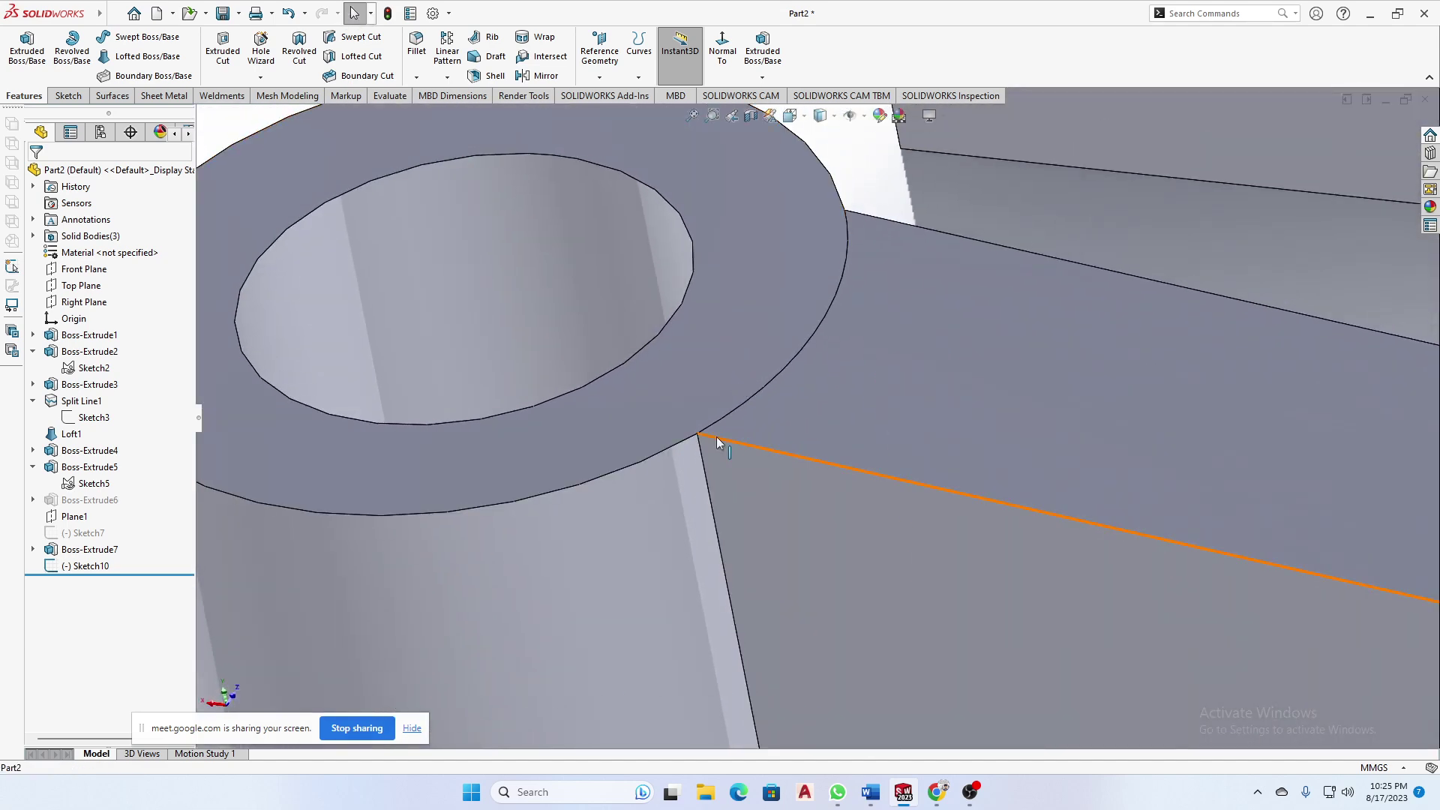
{"action": "scroll", "coordinate": [924, 392], "scroll_direction": "up", "scroll_amount": 5}
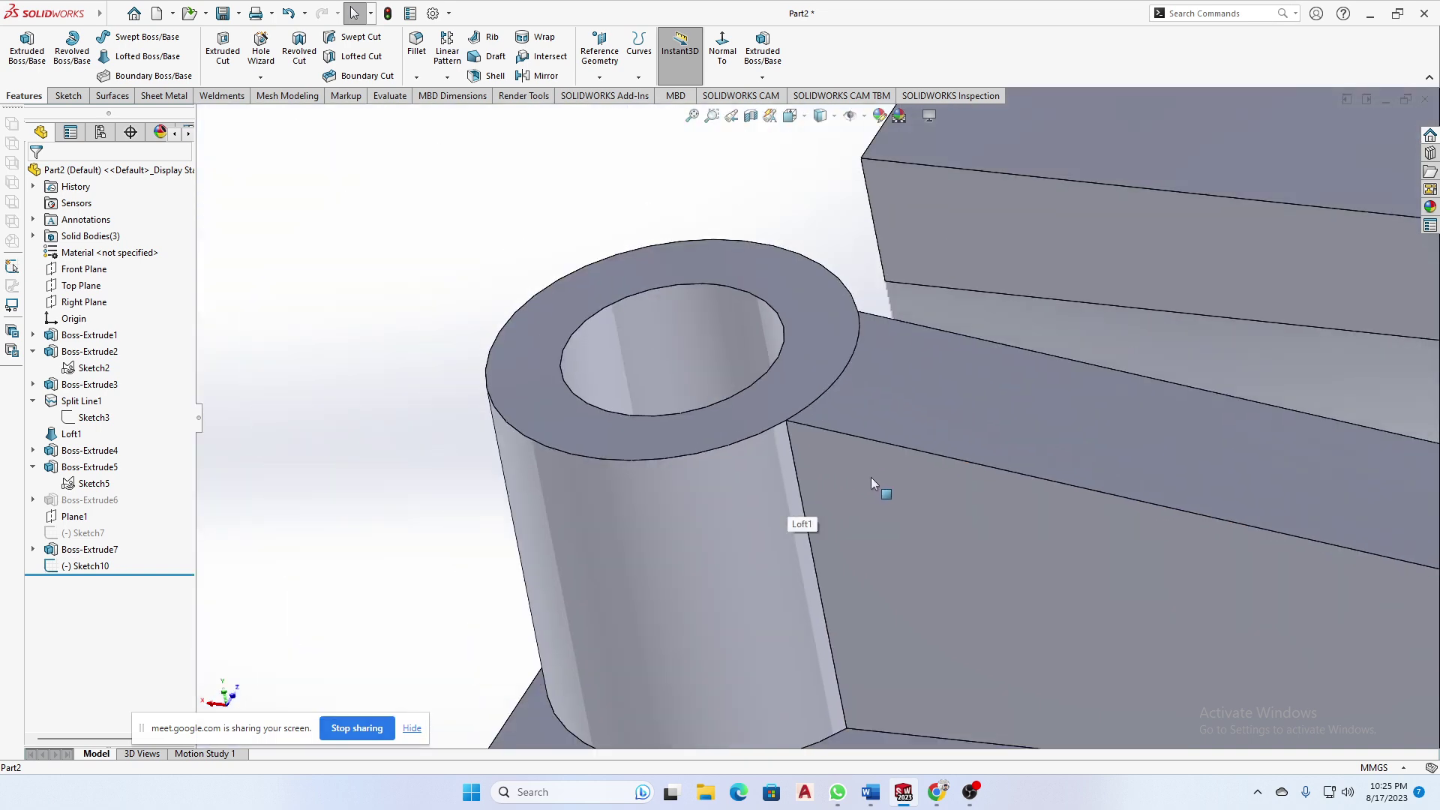
{"action": "middle_click_drag", "start_coordinate": [870, 477], "coordinate": [903, 350]}
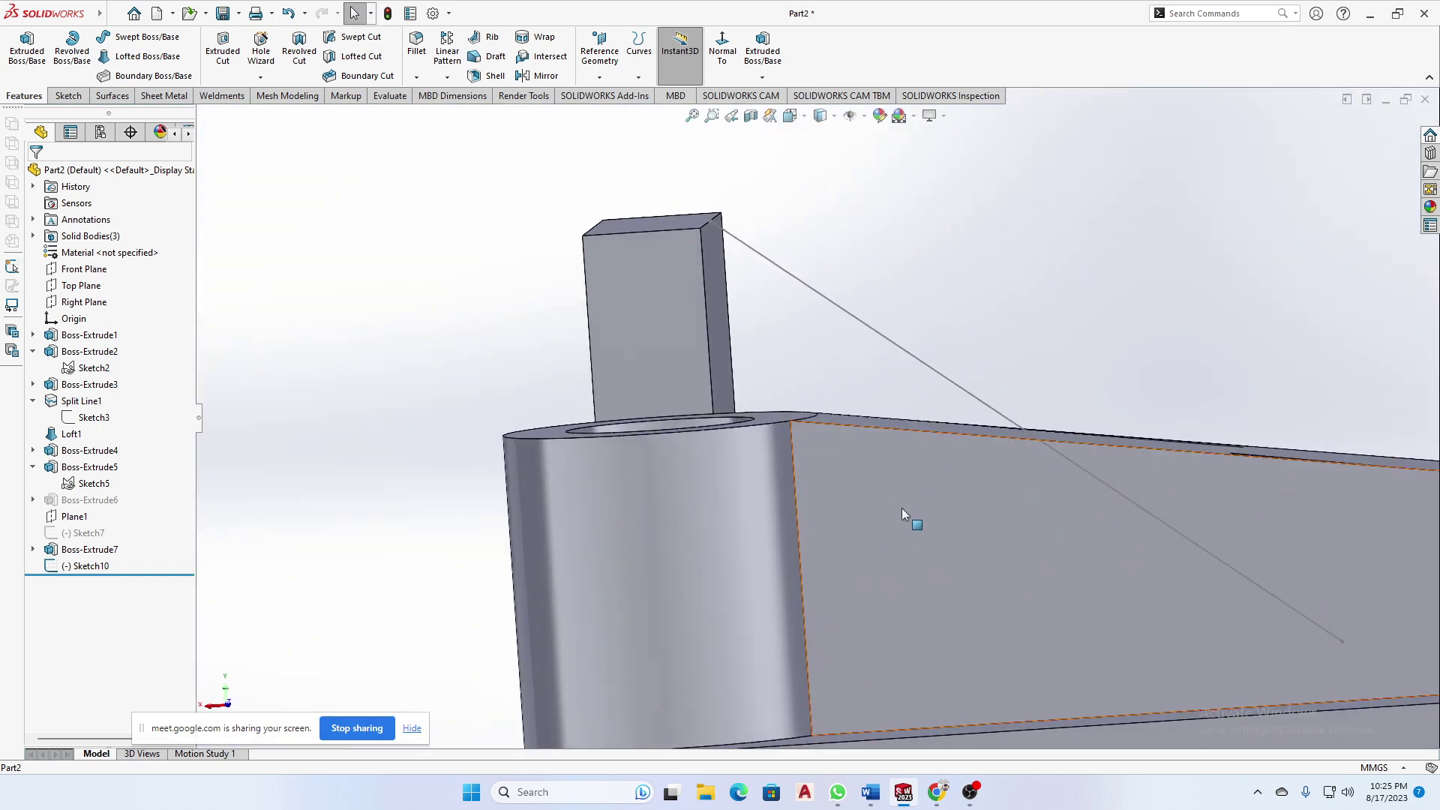
{"action": "middle_click_drag", "start_coordinate": [903, 510], "coordinate": [771, 566]}
{"action": "scroll", "coordinate": [839, 535], "scroll_direction": "up", "scroll_amount": 3}
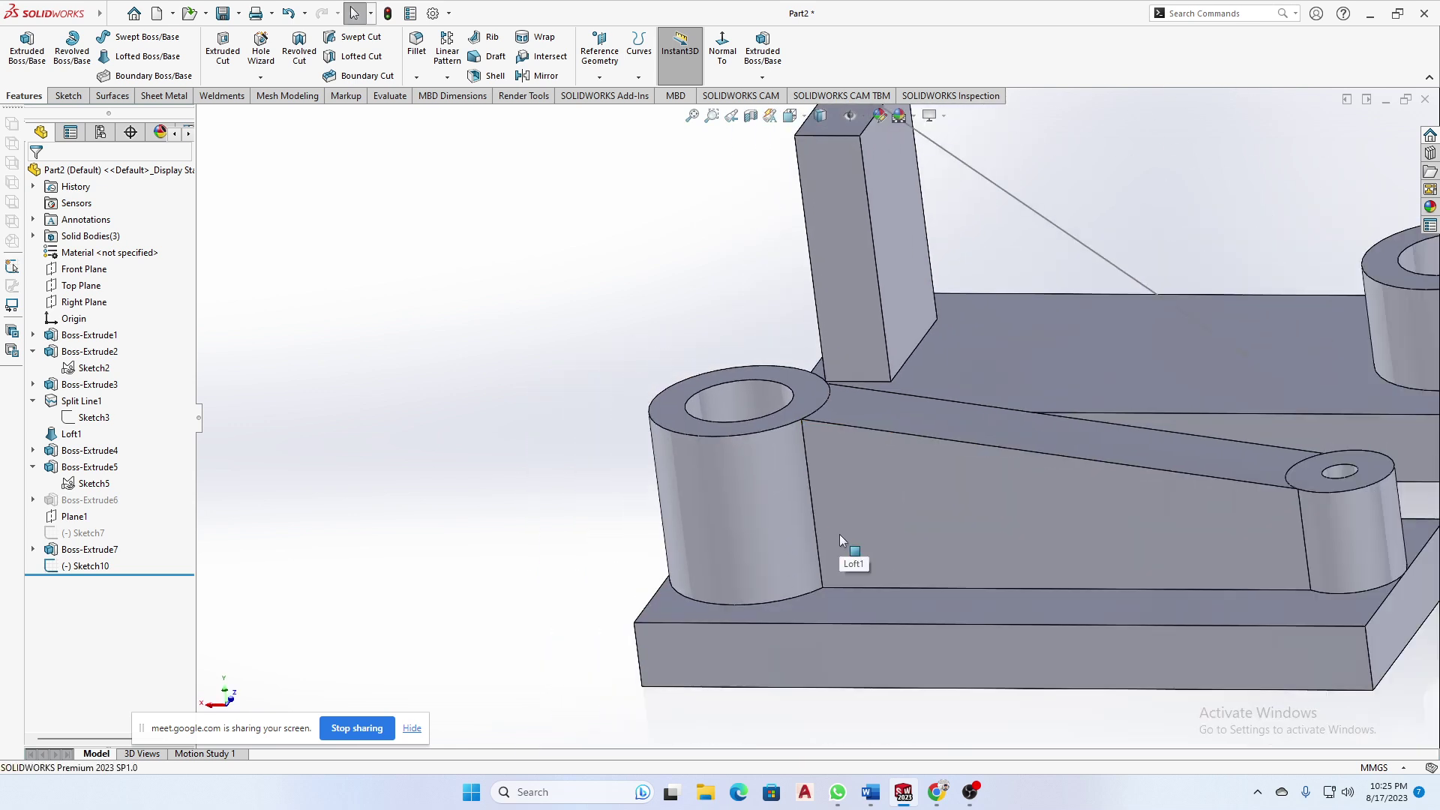
{"action": "scroll", "coordinate": [876, 451], "scroll_direction": "up", "scroll_amount": 3}
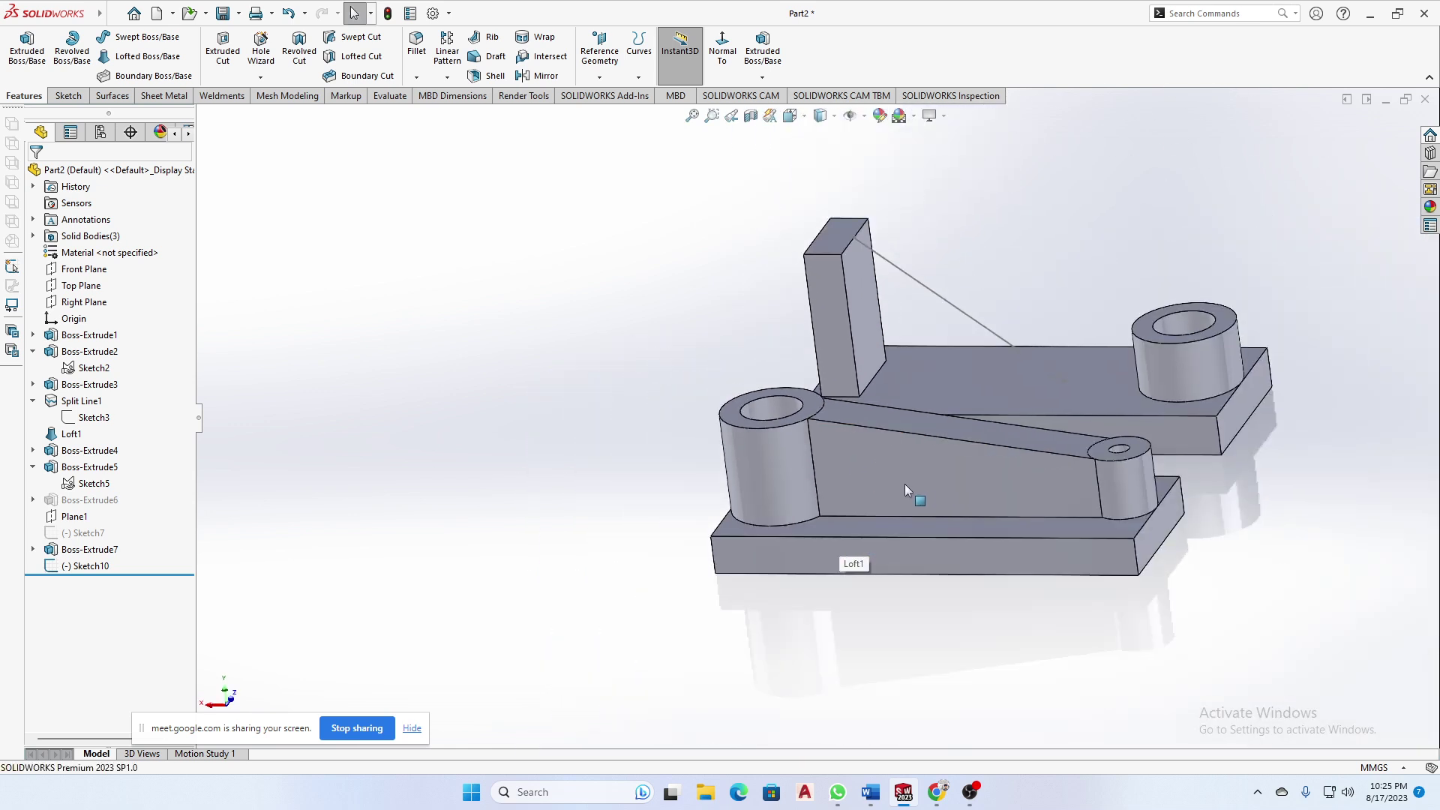
{"action": "middle_click_drag", "start_coordinate": [984, 533], "coordinate": [959, 592]}
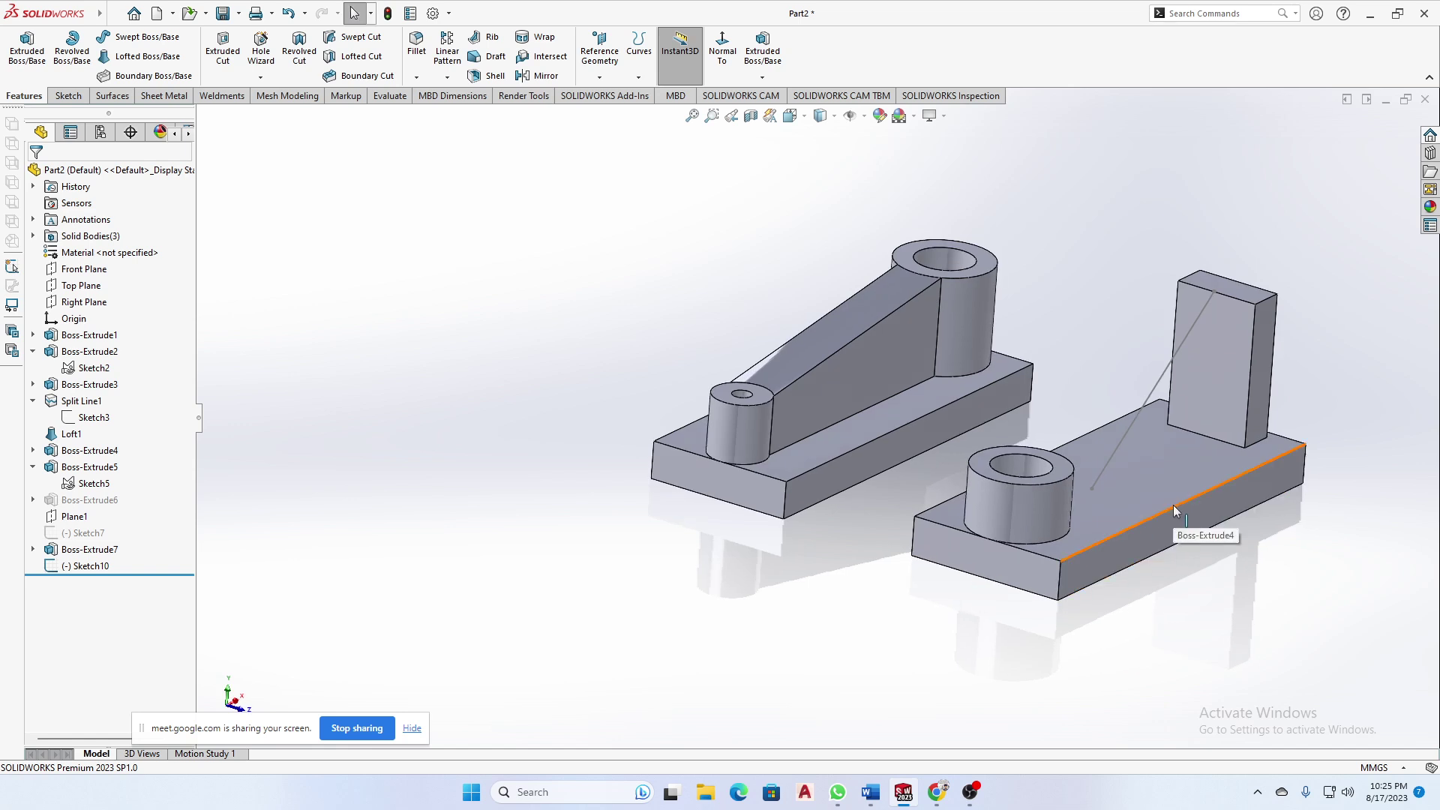
{"action": "scroll", "coordinate": [1169, 501], "scroll_direction": "down", "scroll_amount": 3}
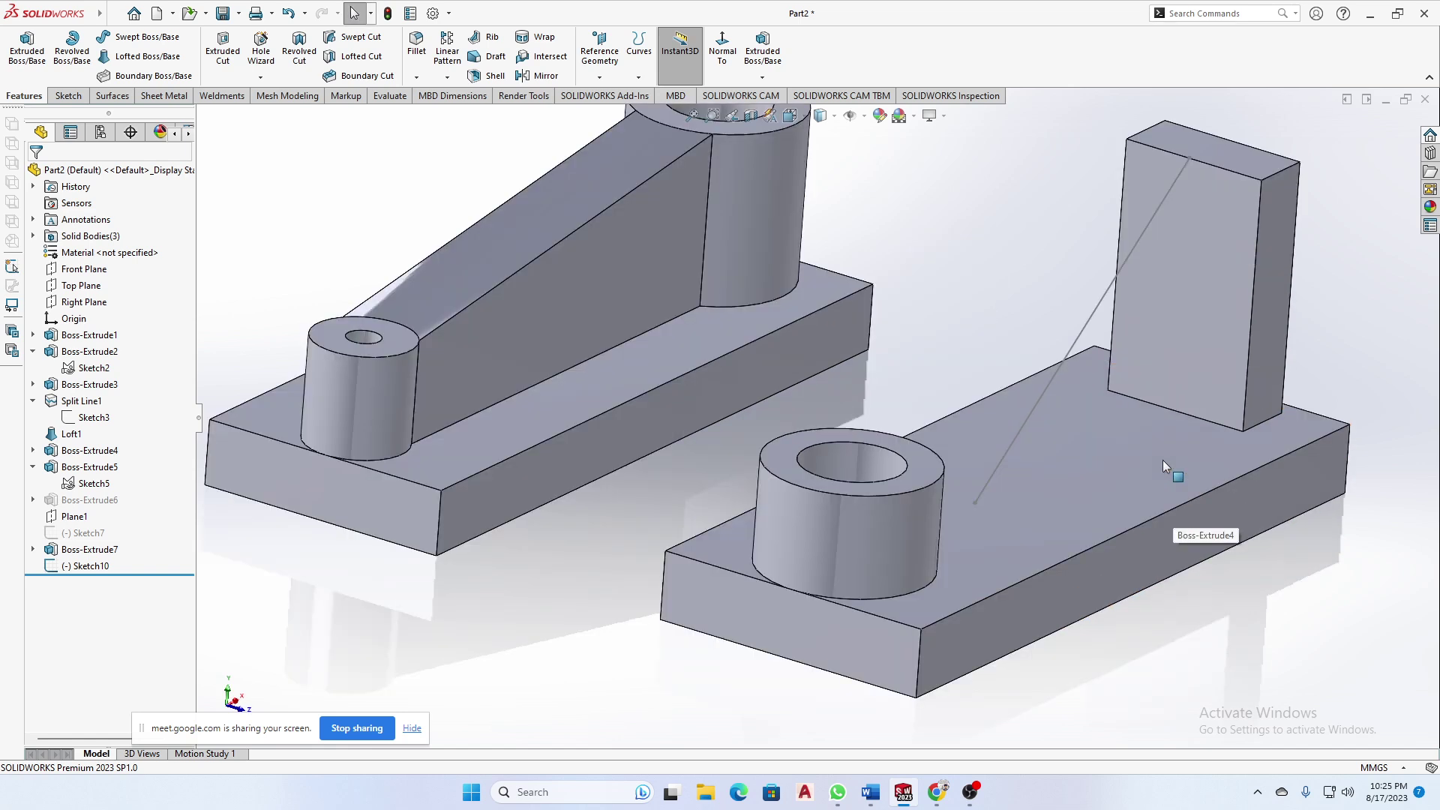
{"action": "left_click", "coordinate": [1039, 462]}
{"action": "left_click", "coordinate": [908, 354]}
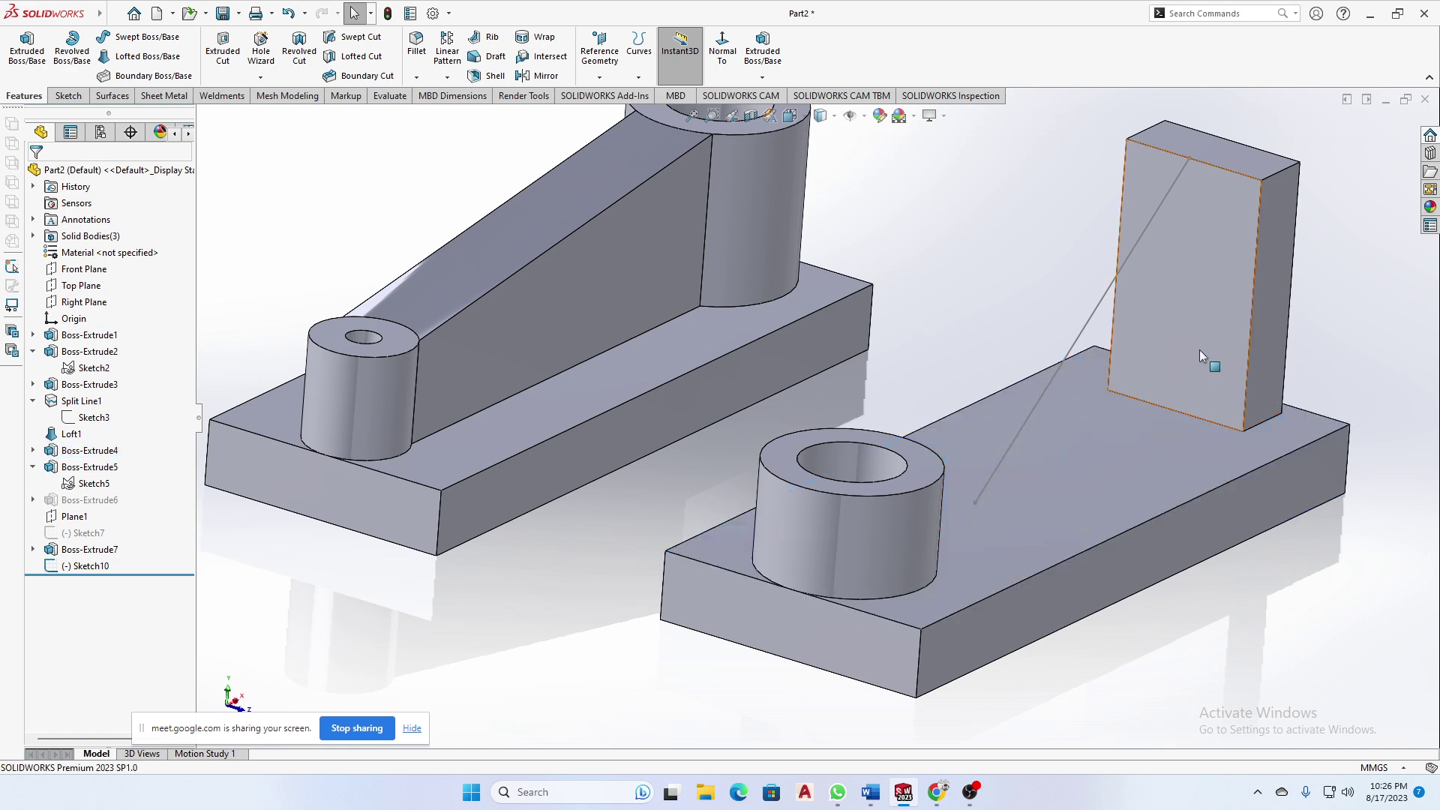
- Delete Boss-Extrude7 with its dependent sketch, and delete the leftover Sketch9 and Sketch7
{"action": "left_click", "coordinate": [1199, 355]}
{"action": "key", "text": "Delete"}
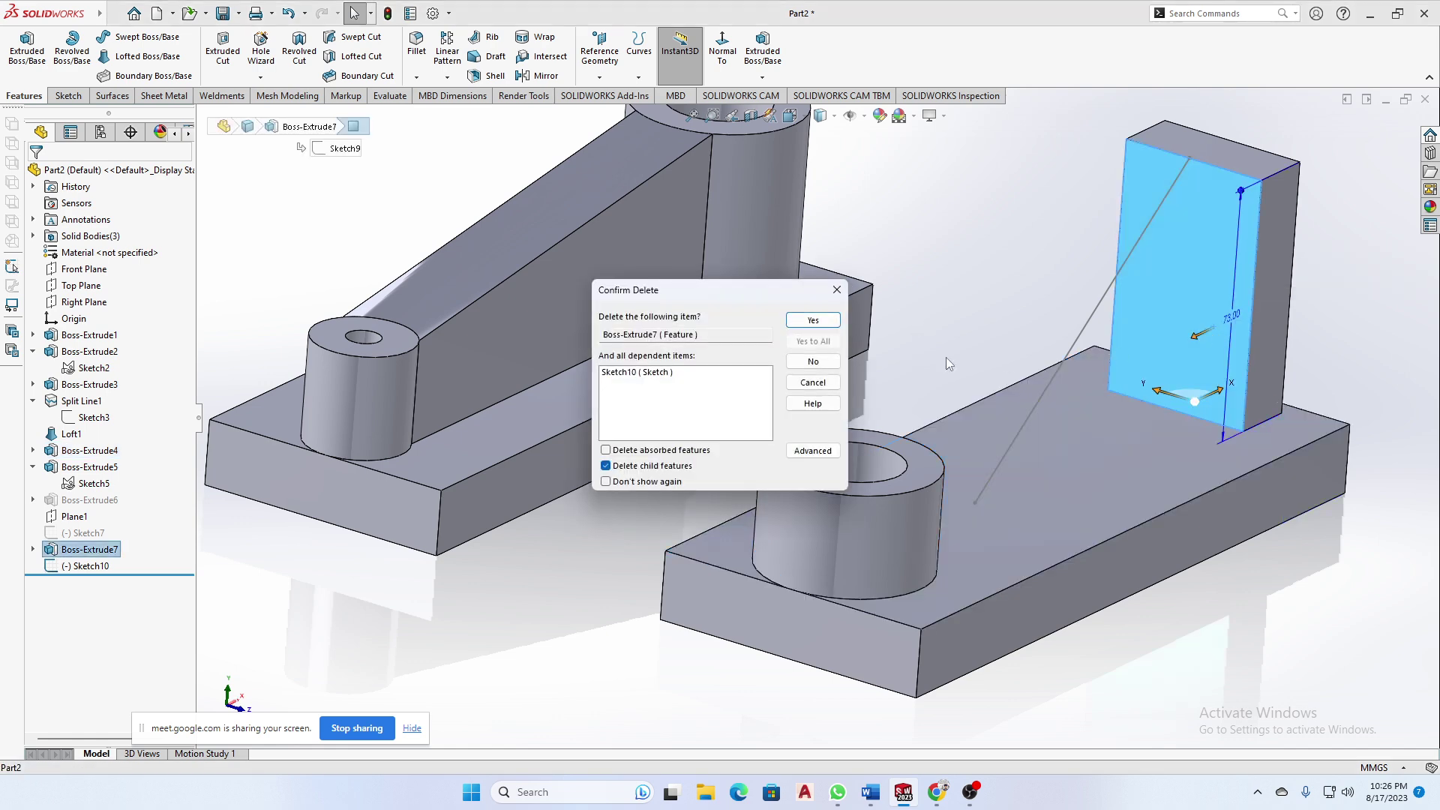
{"action": "left_click", "coordinate": [829, 324]}
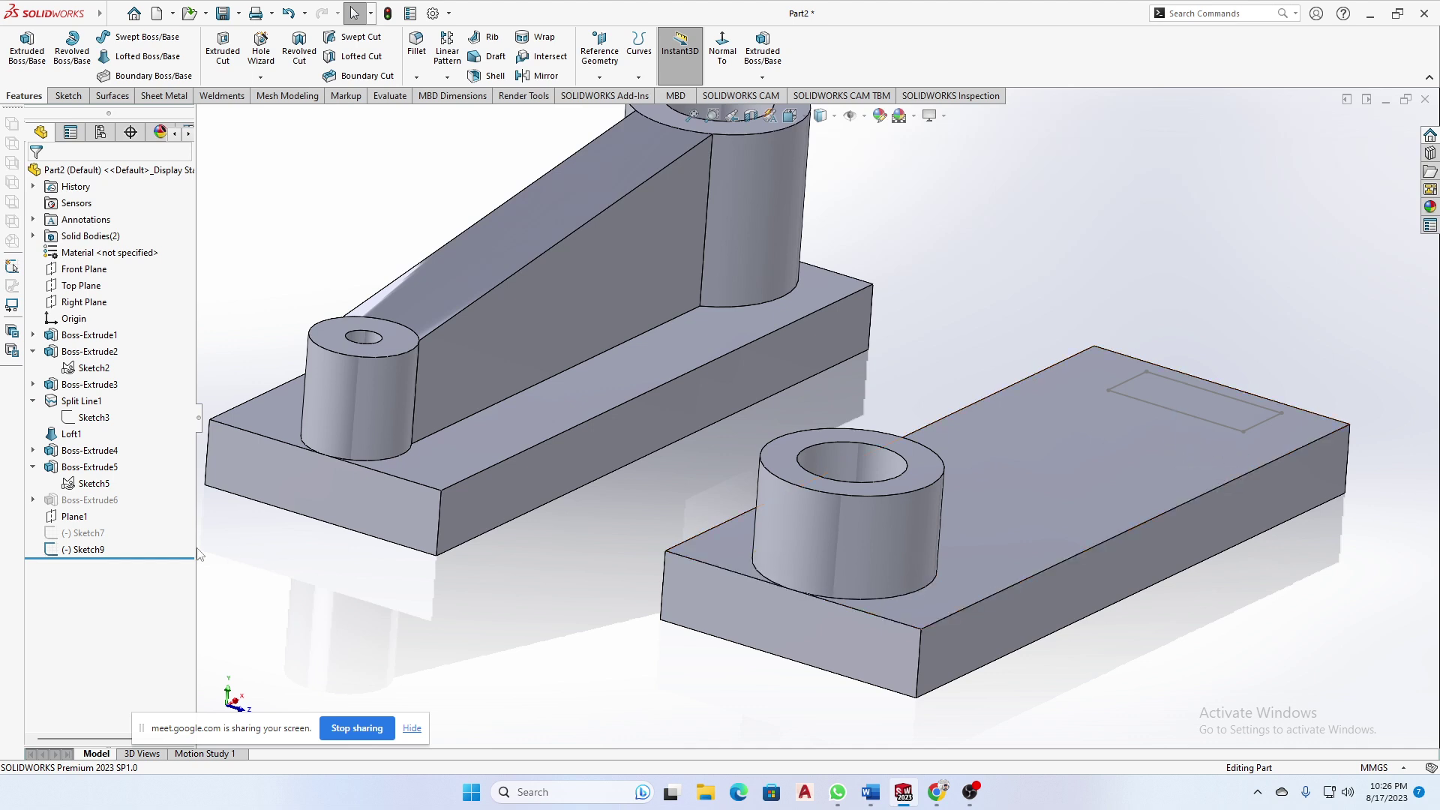
{"action": "left_click", "coordinate": [88, 550]}
{"action": "key", "text": "Delete"}
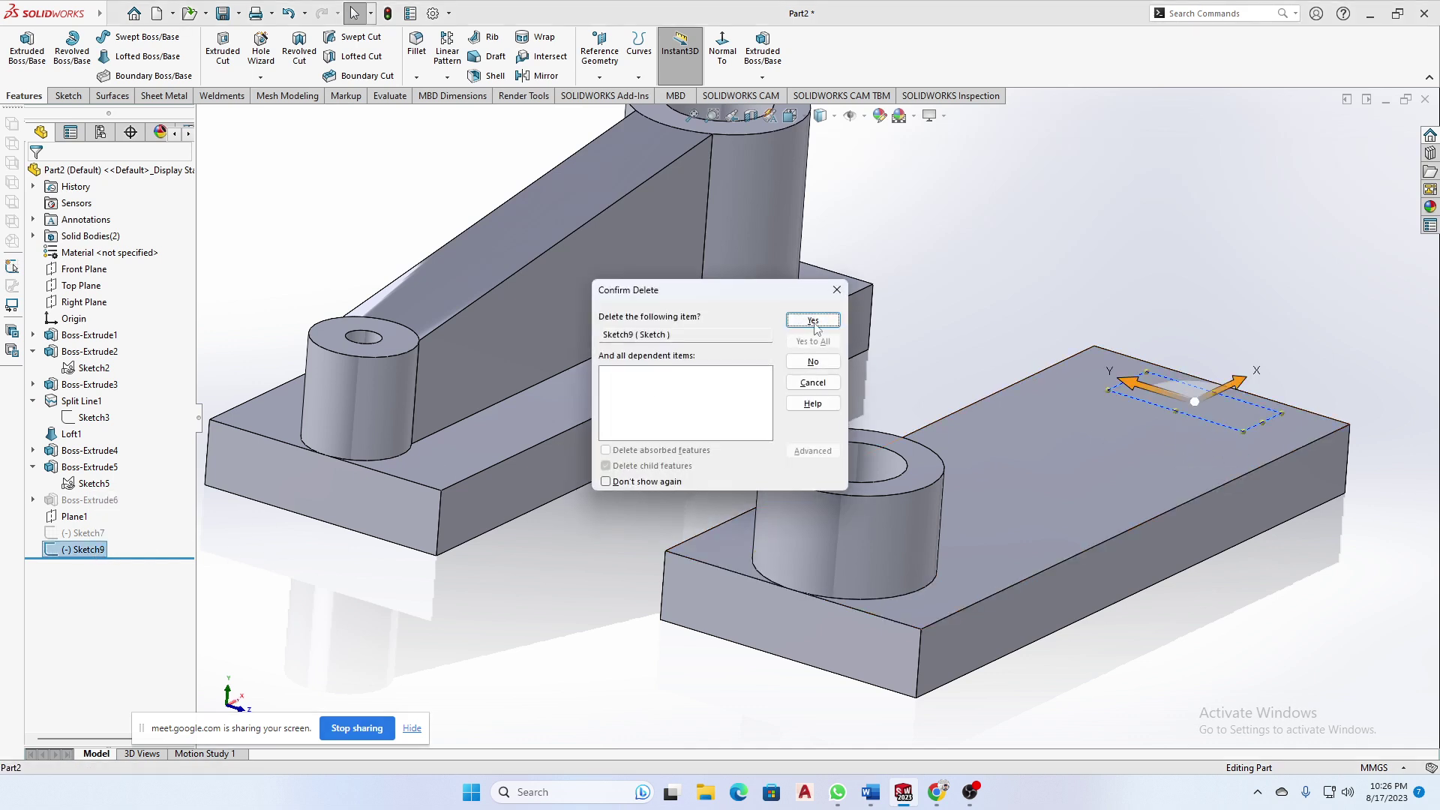
{"action": "left_click", "coordinate": [814, 326]}
{"action": "left_click", "coordinate": [102, 536]}
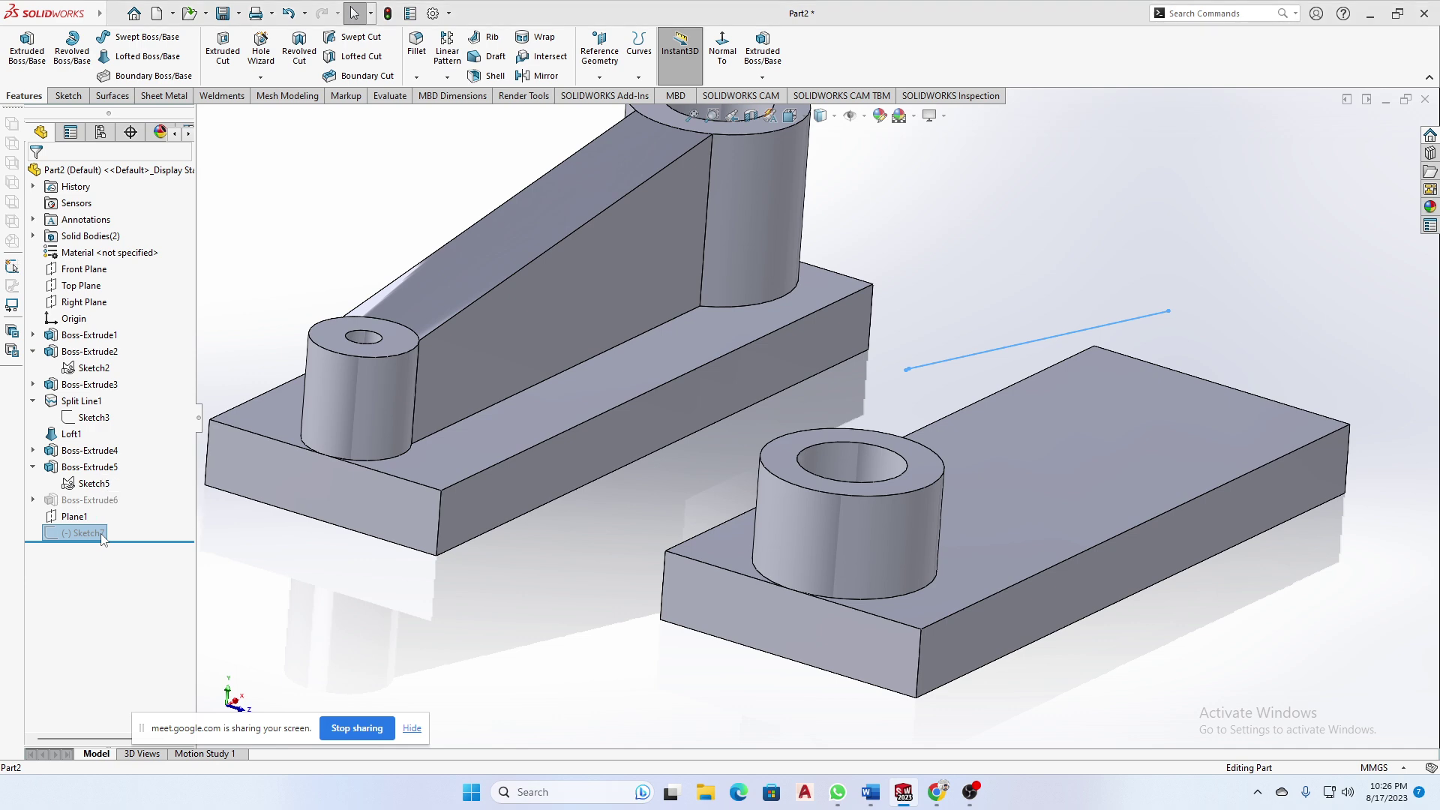
{"action": "key", "text": "Delete"}
{"action": "left_click", "coordinate": [813, 321]}
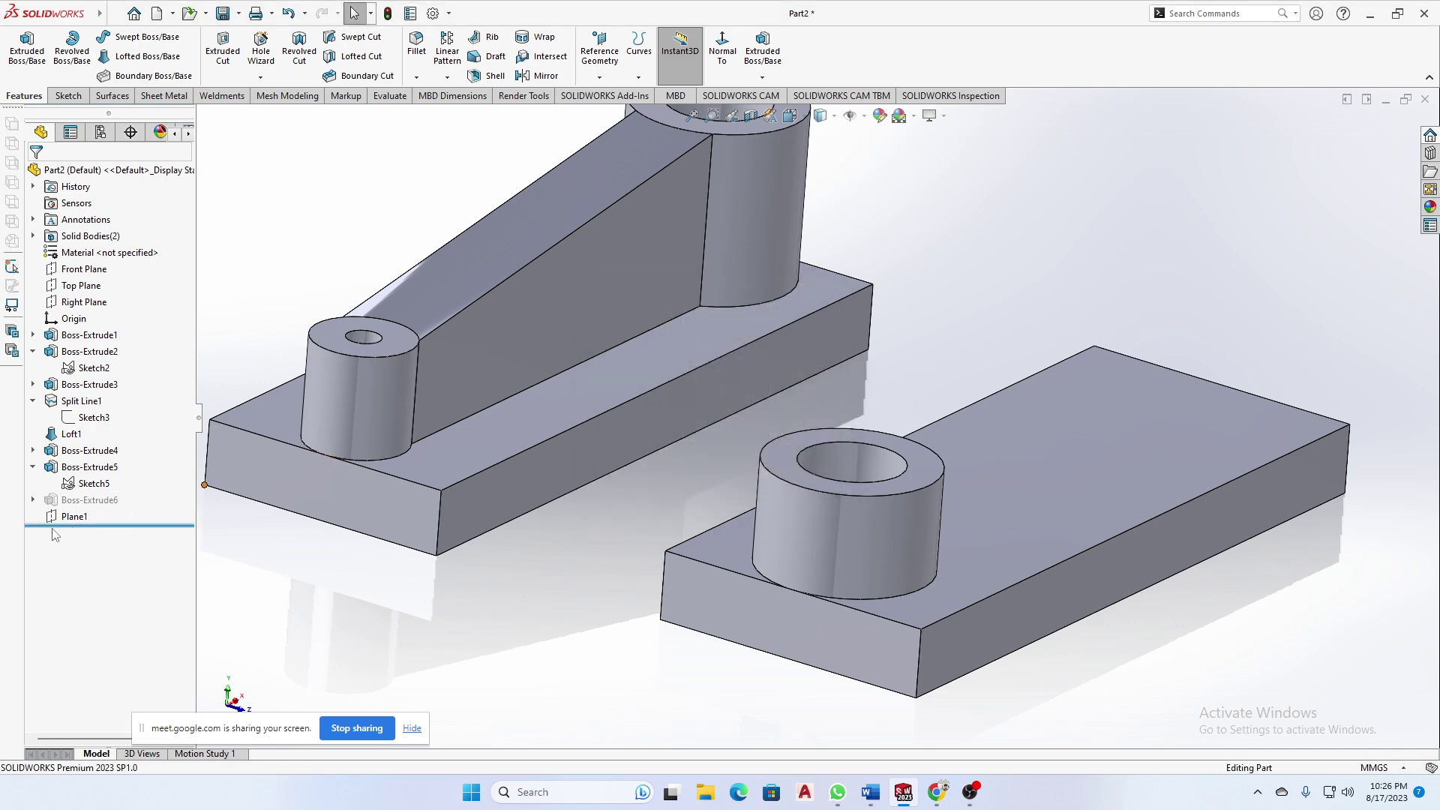
- Unsuppress Boss-Extrude6 to restore the small hollow boss on the second plate
{"action": "left_click", "coordinate": [90, 500]}
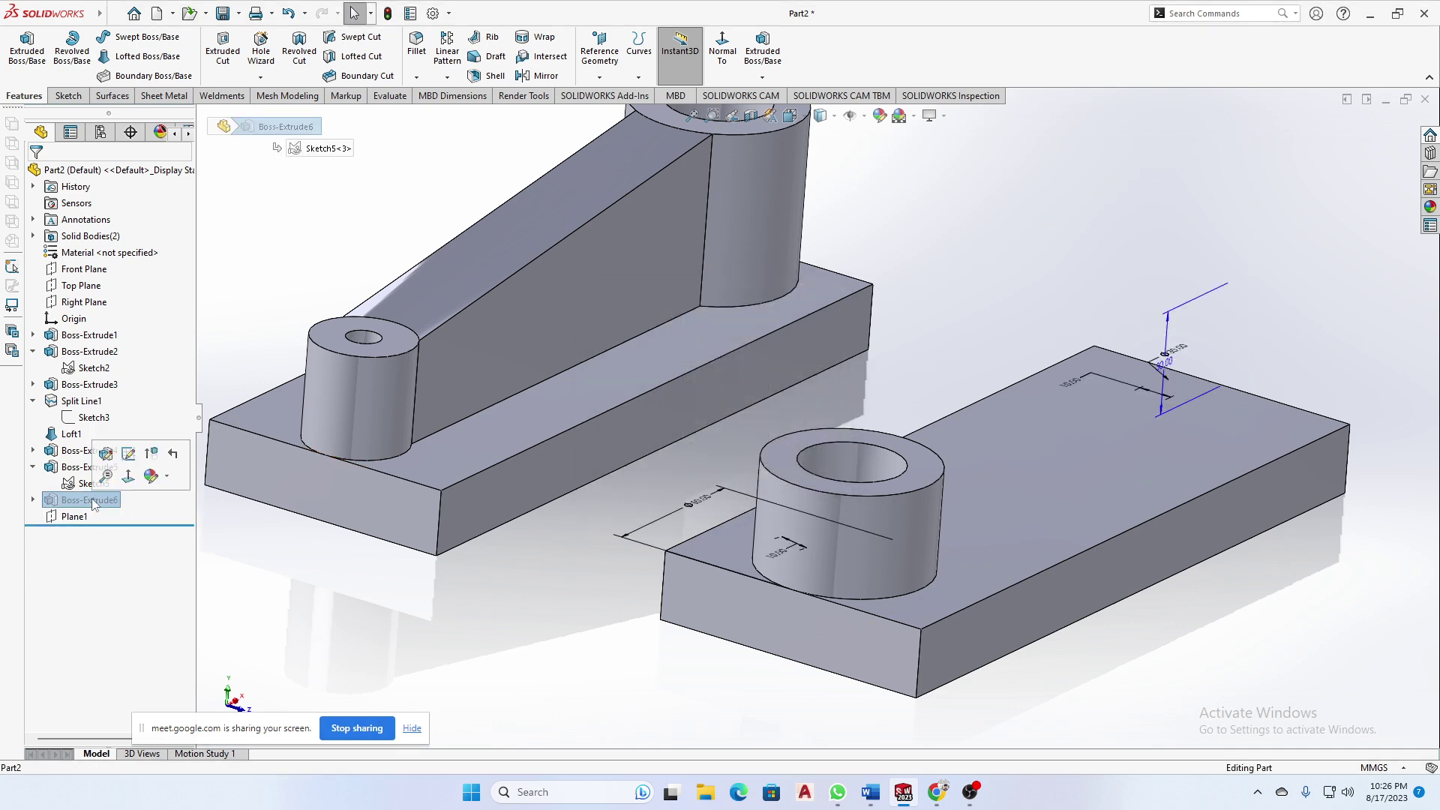
{"action": "left_click", "coordinate": [153, 458]}
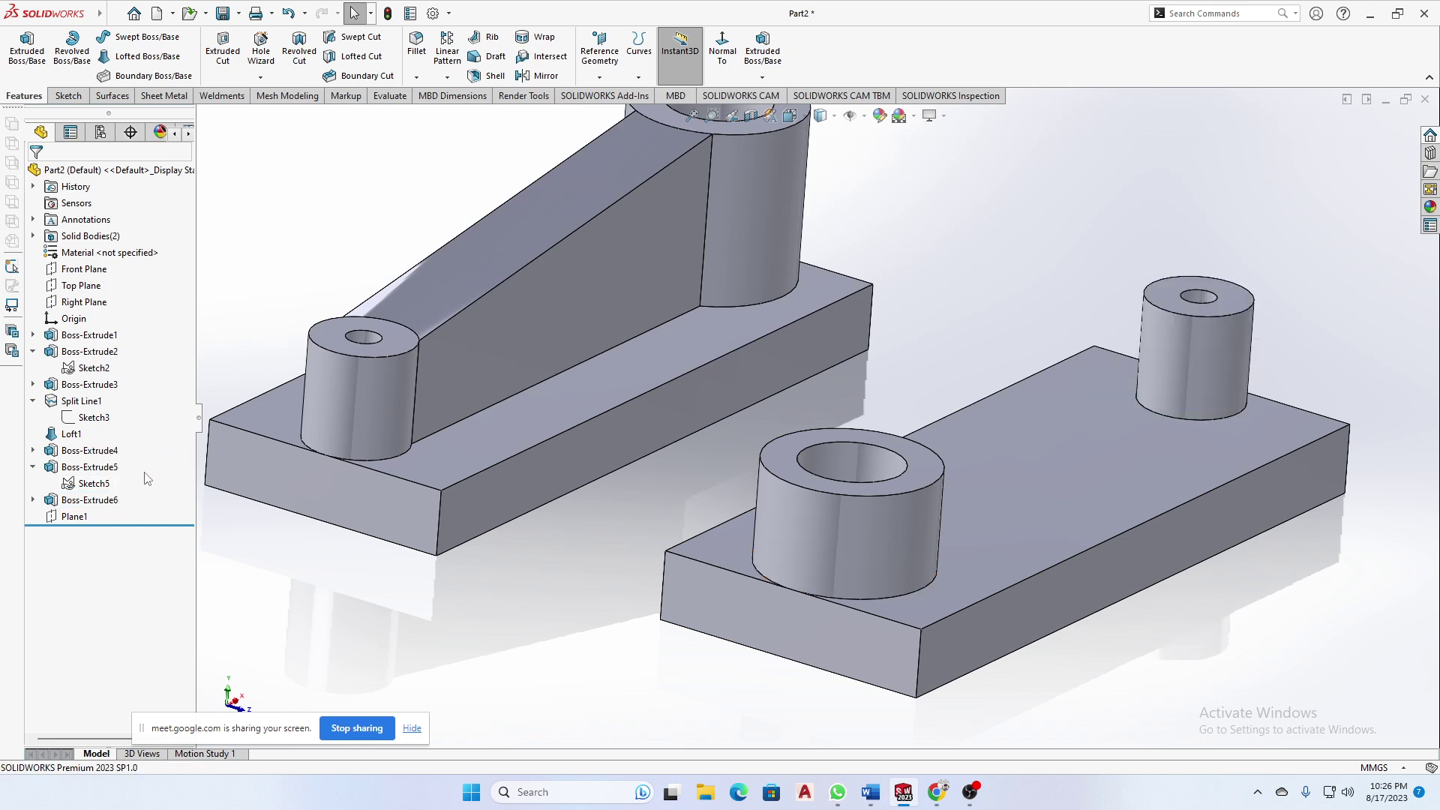
{"action": "middle_click_drag", "start_coordinate": [1399, 622], "coordinate": [1170, 609]}
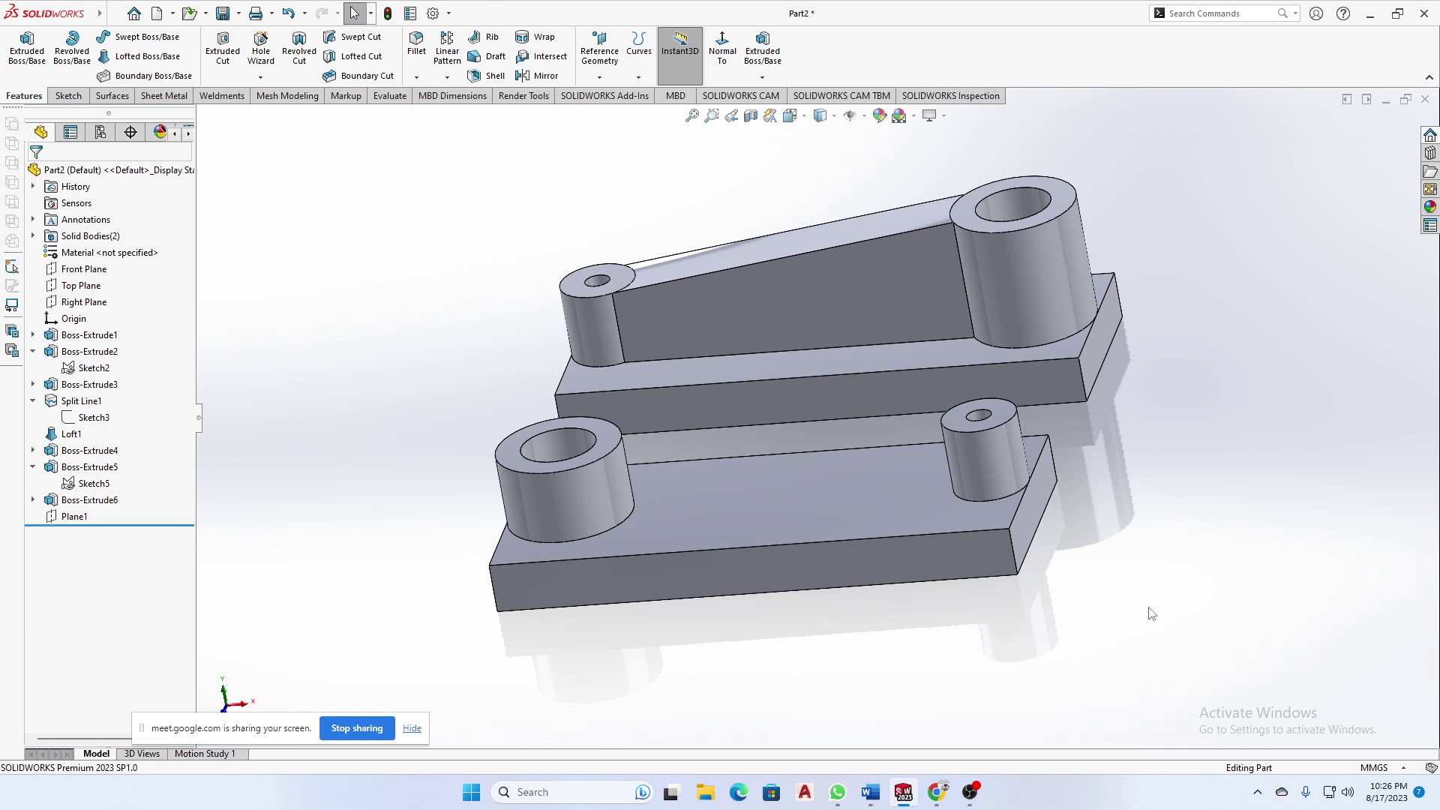
{"action": "middle_click_drag", "start_coordinate": [1089, 637], "coordinate": [1045, 507]}
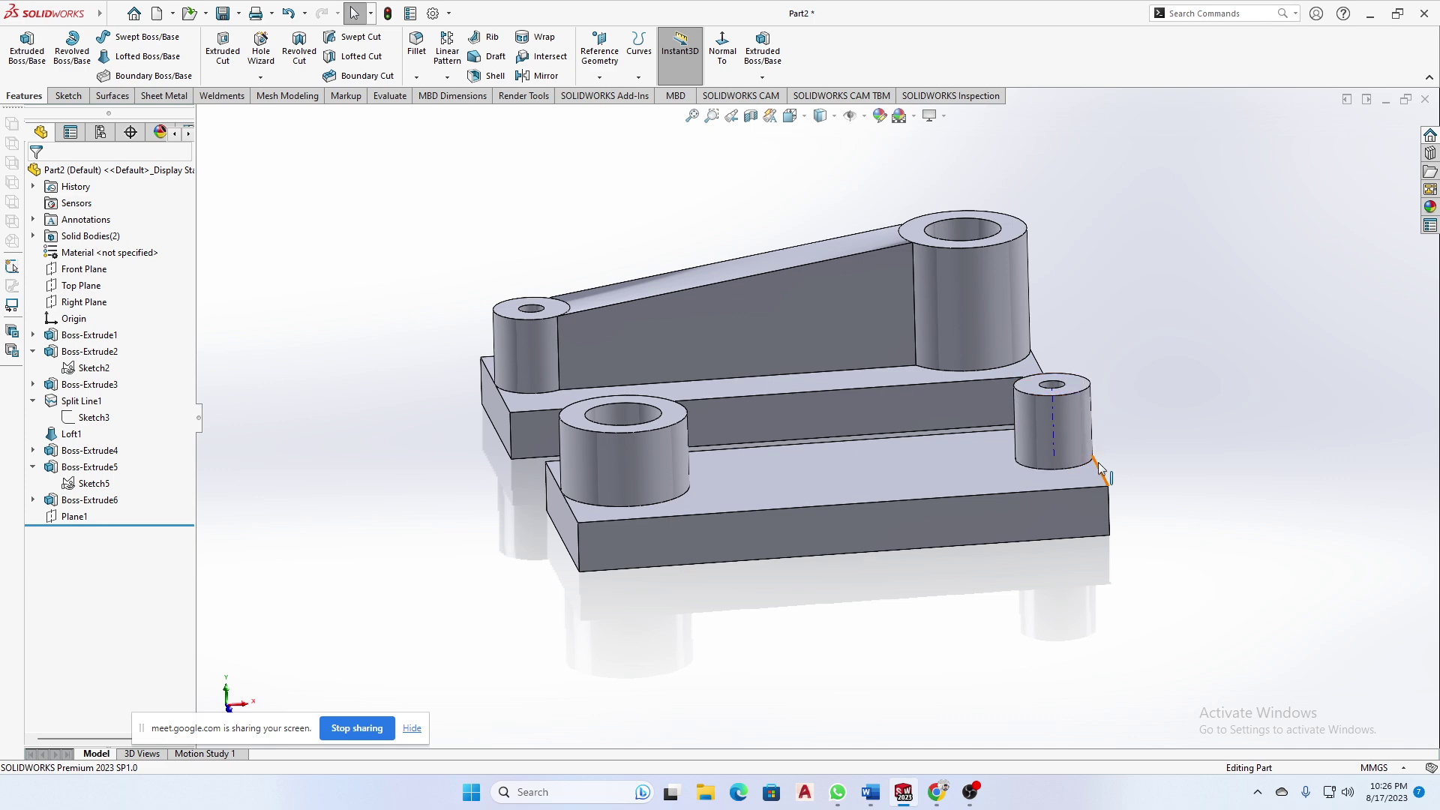
- Set the height of the large hollow boss on the second plate to 50 mm
{"action": "scroll", "coordinate": [701, 409], "scroll_direction": "down", "scroll_amount": 5}
{"action": "left_click", "coordinate": [642, 399]}
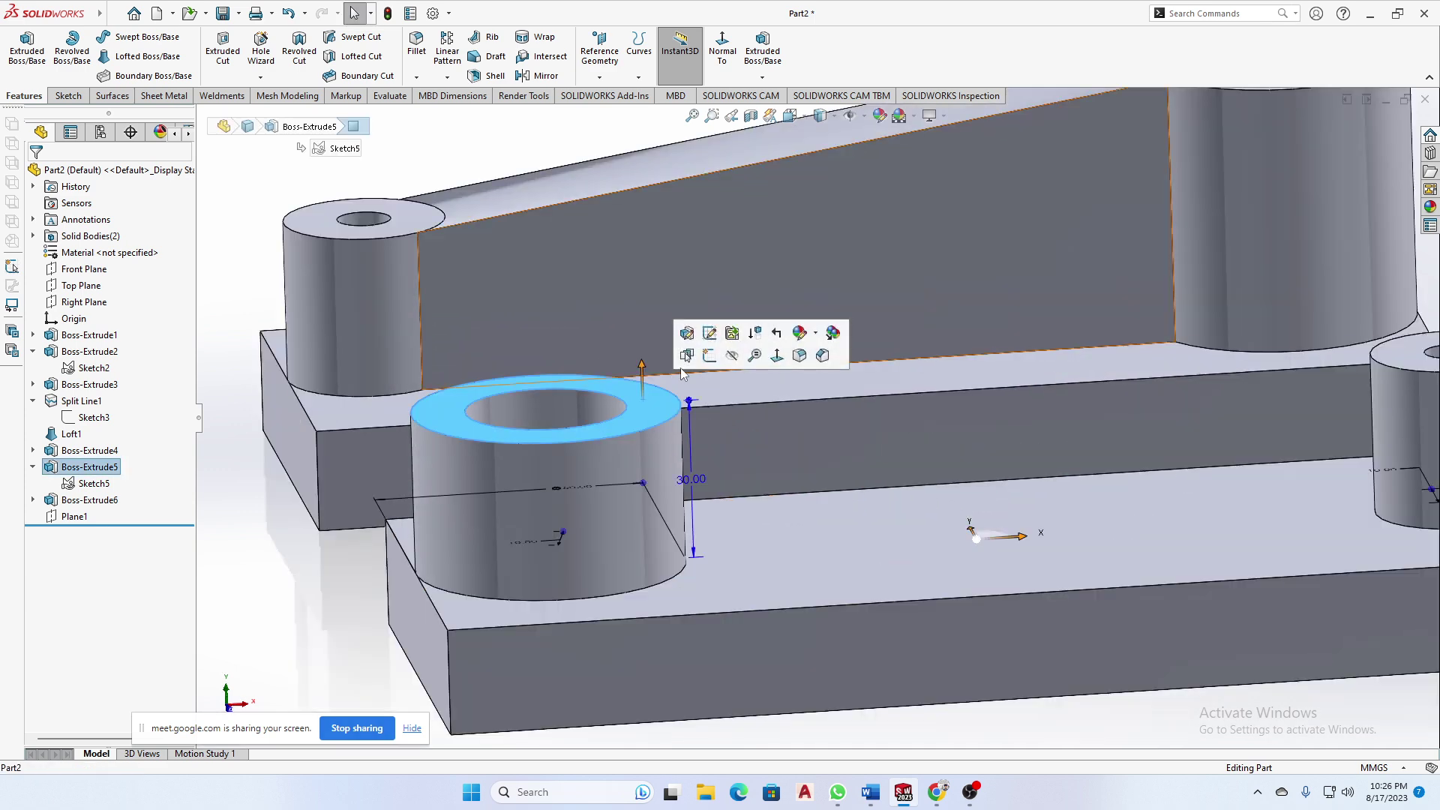
{"action": "double_click", "coordinate": [689, 480]}
{"action": "double_click", "coordinate": [682, 483]}
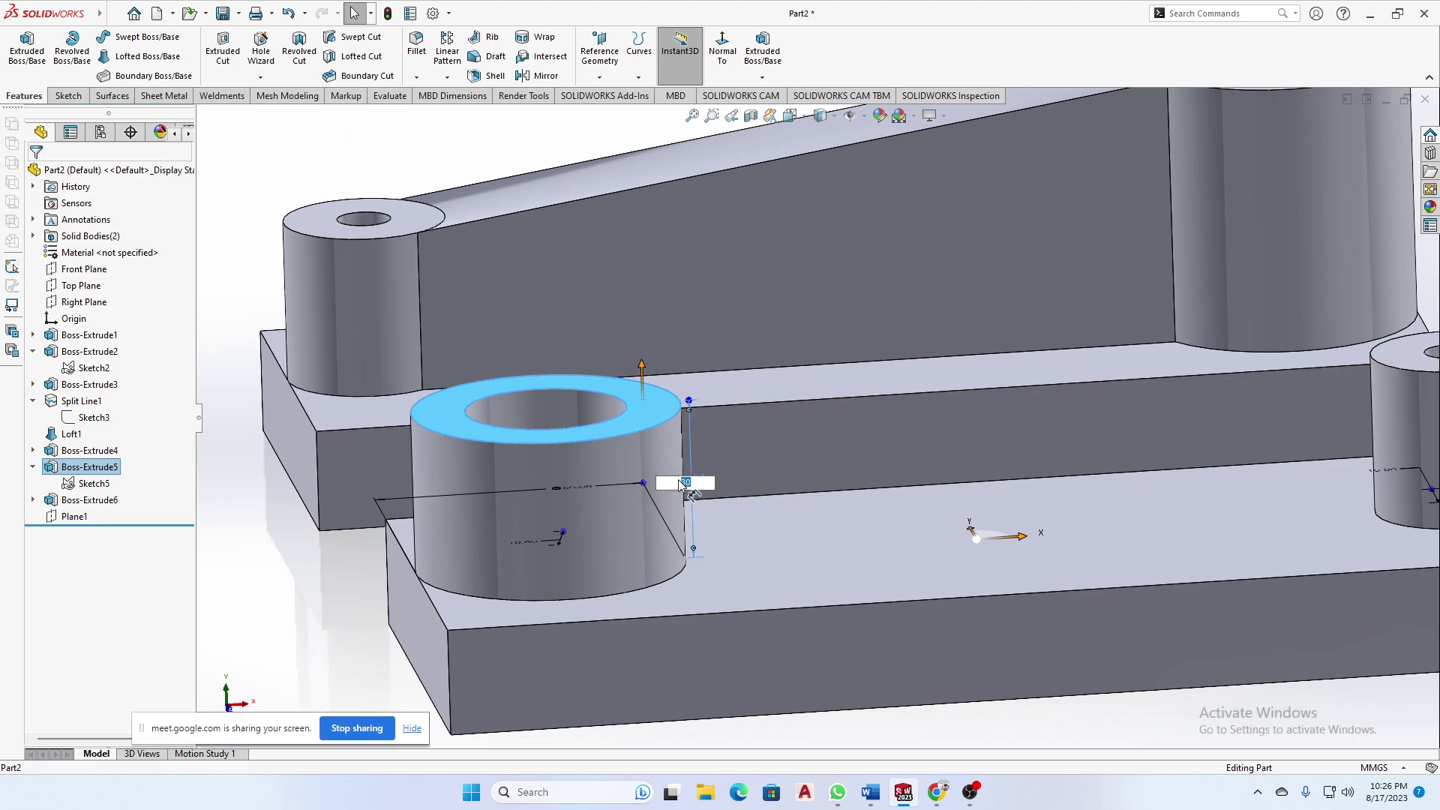
{"action": "type", "text": "50"}
{"action": "key", "text": "Return"}
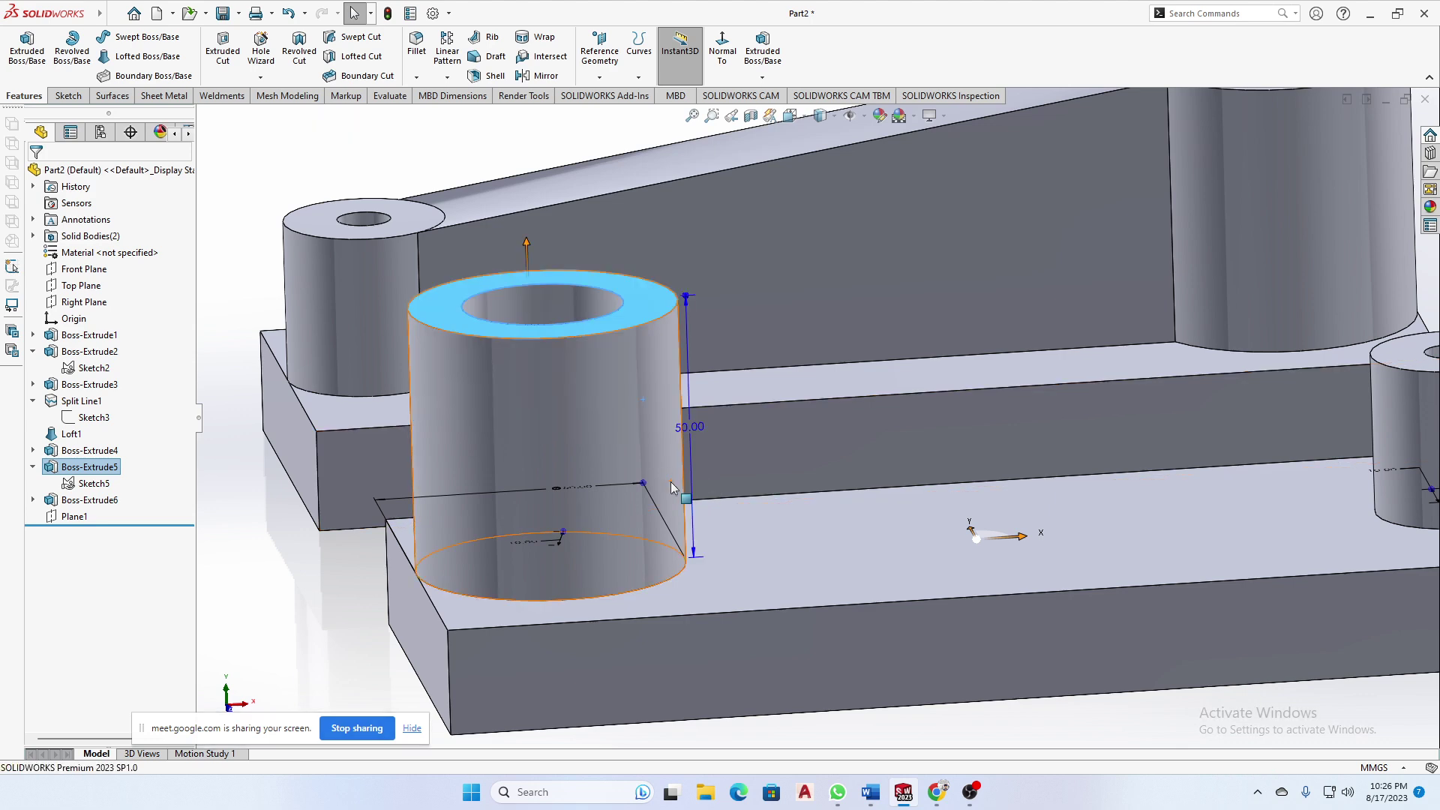
{"action": "scroll", "coordinate": [669, 483], "scroll_direction": "up", "scroll_amount": 4}
{"action": "left_click", "coordinate": [506, 440]}
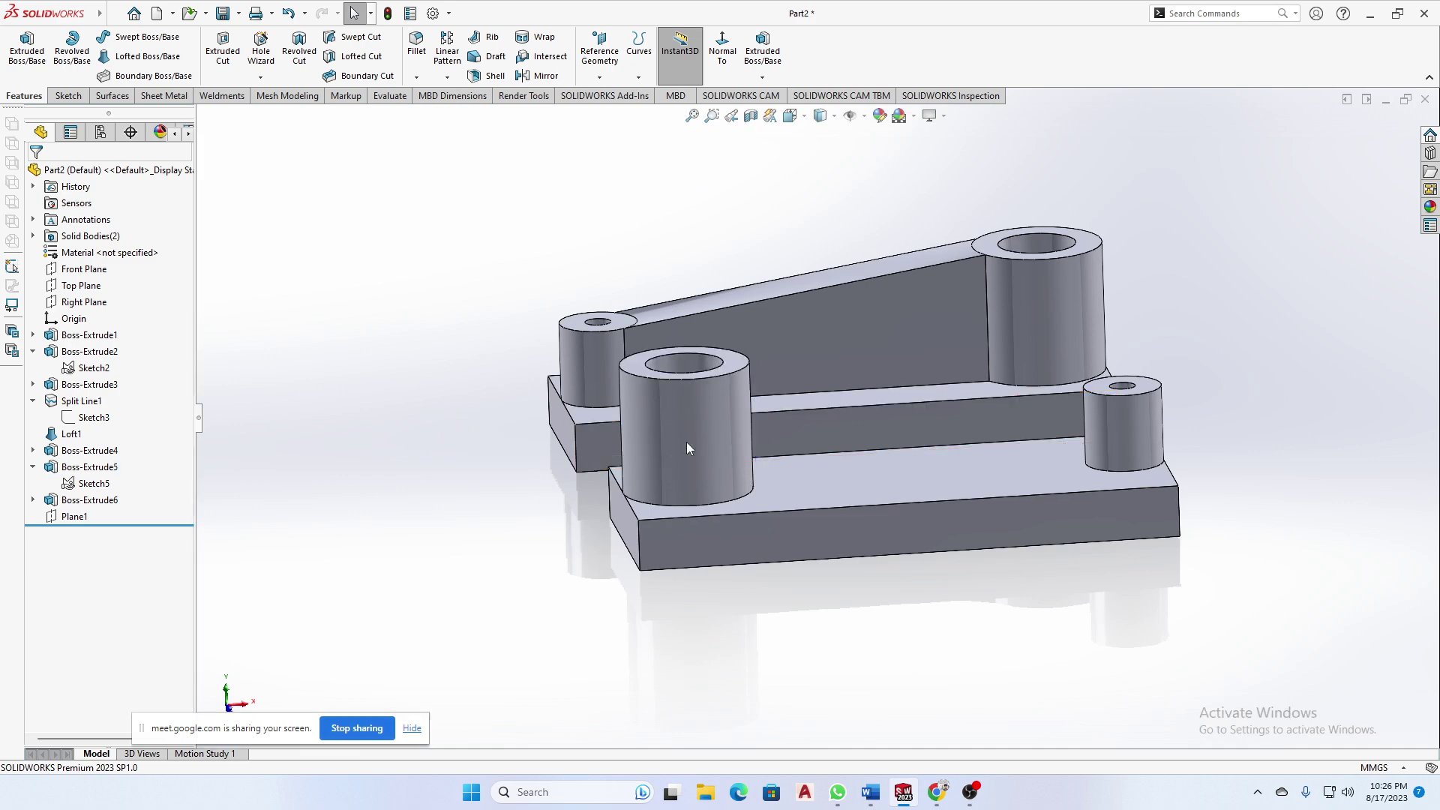
- Start a new sketch on the top face of the second plate's large hollow boss
{"action": "middle_click_drag", "start_coordinate": [849, 555], "coordinate": [843, 627]}
{"action": "middle_click_drag", "start_coordinate": [852, 506], "coordinate": [864, 570]}
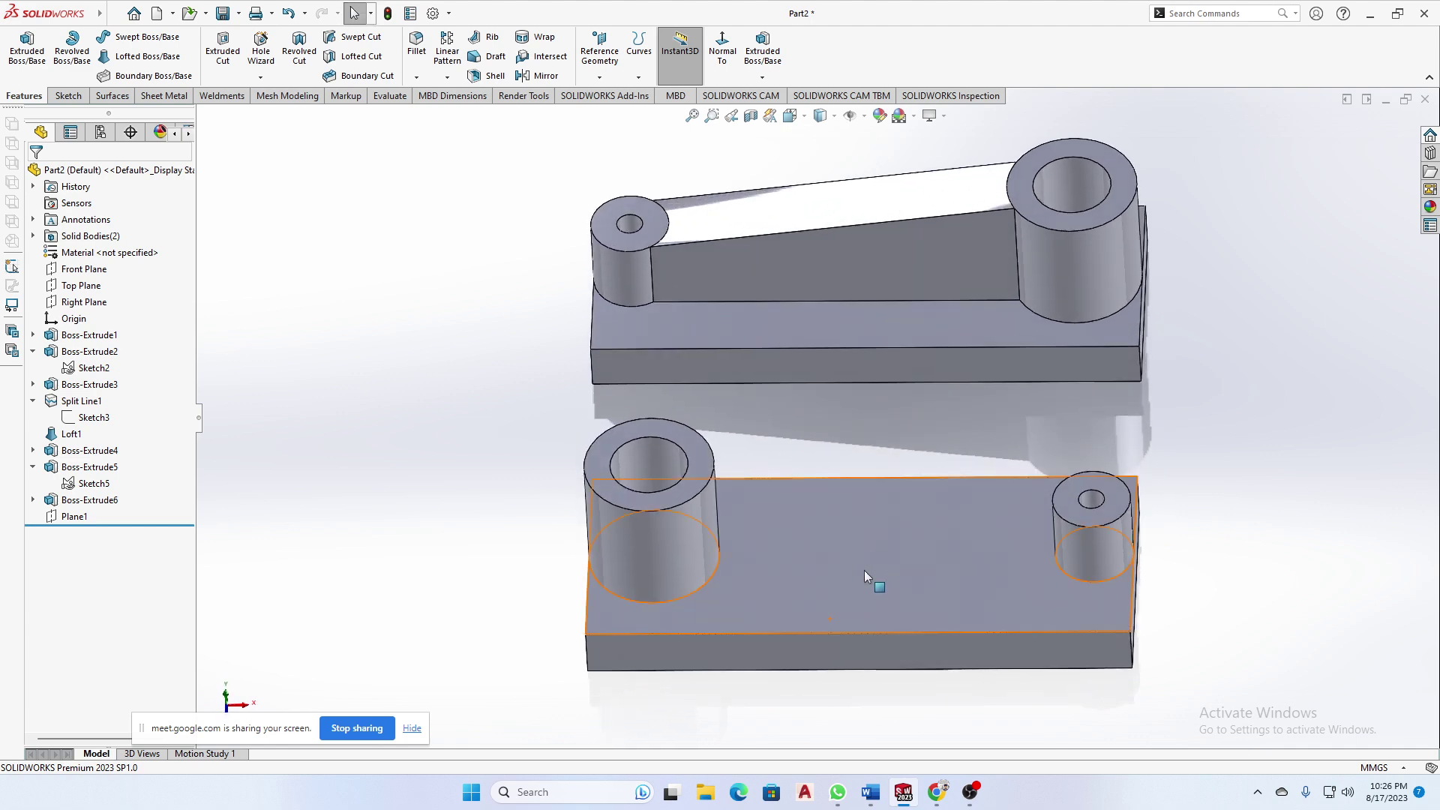
{"action": "scroll", "coordinate": [801, 546], "scroll_direction": "down", "scroll_amount": 5}
{"action": "scroll", "coordinate": [918, 547], "scroll_direction": "up", "scroll_amount": 3}
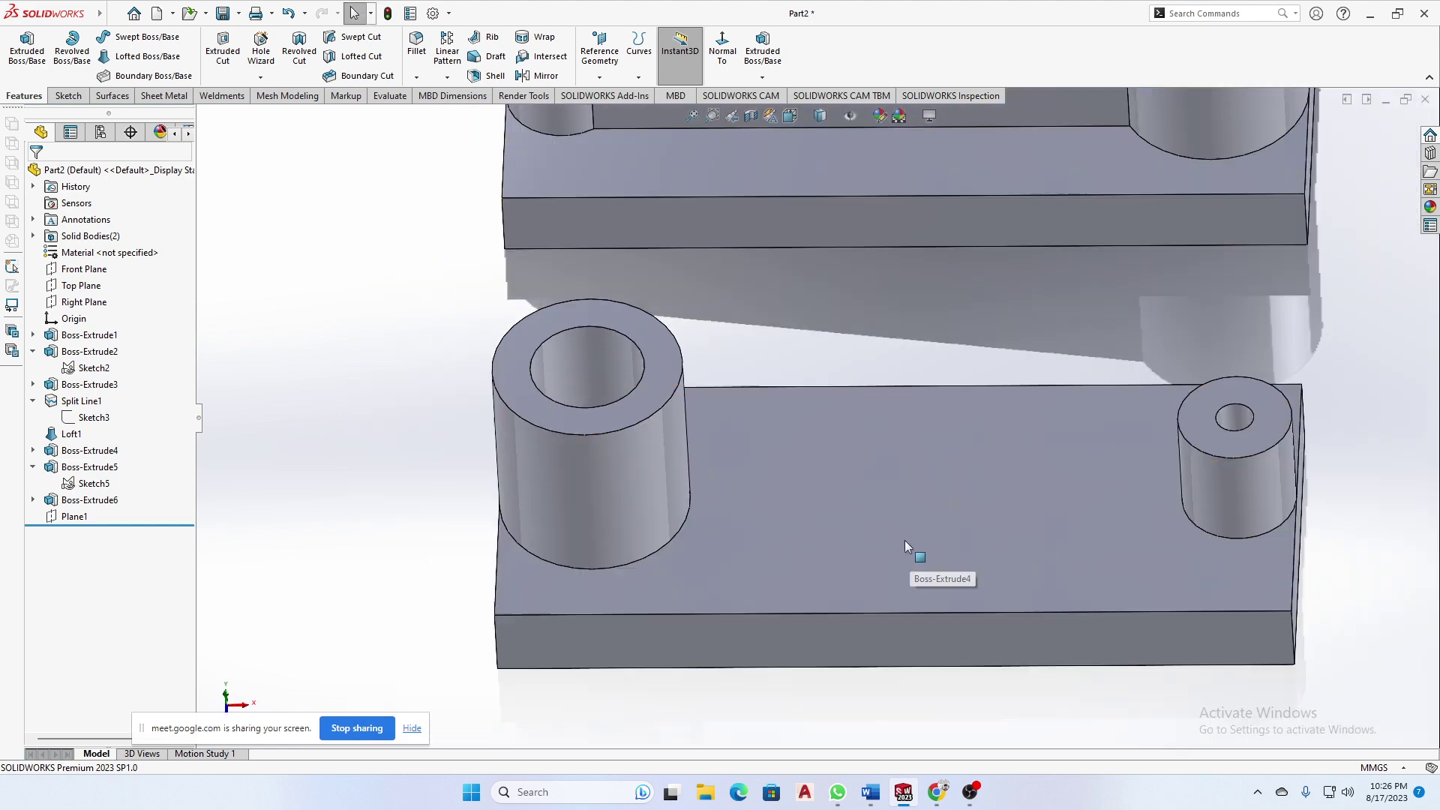
{"action": "left_click", "coordinate": [861, 497]}
{"action": "left_click", "coordinate": [667, 360]}
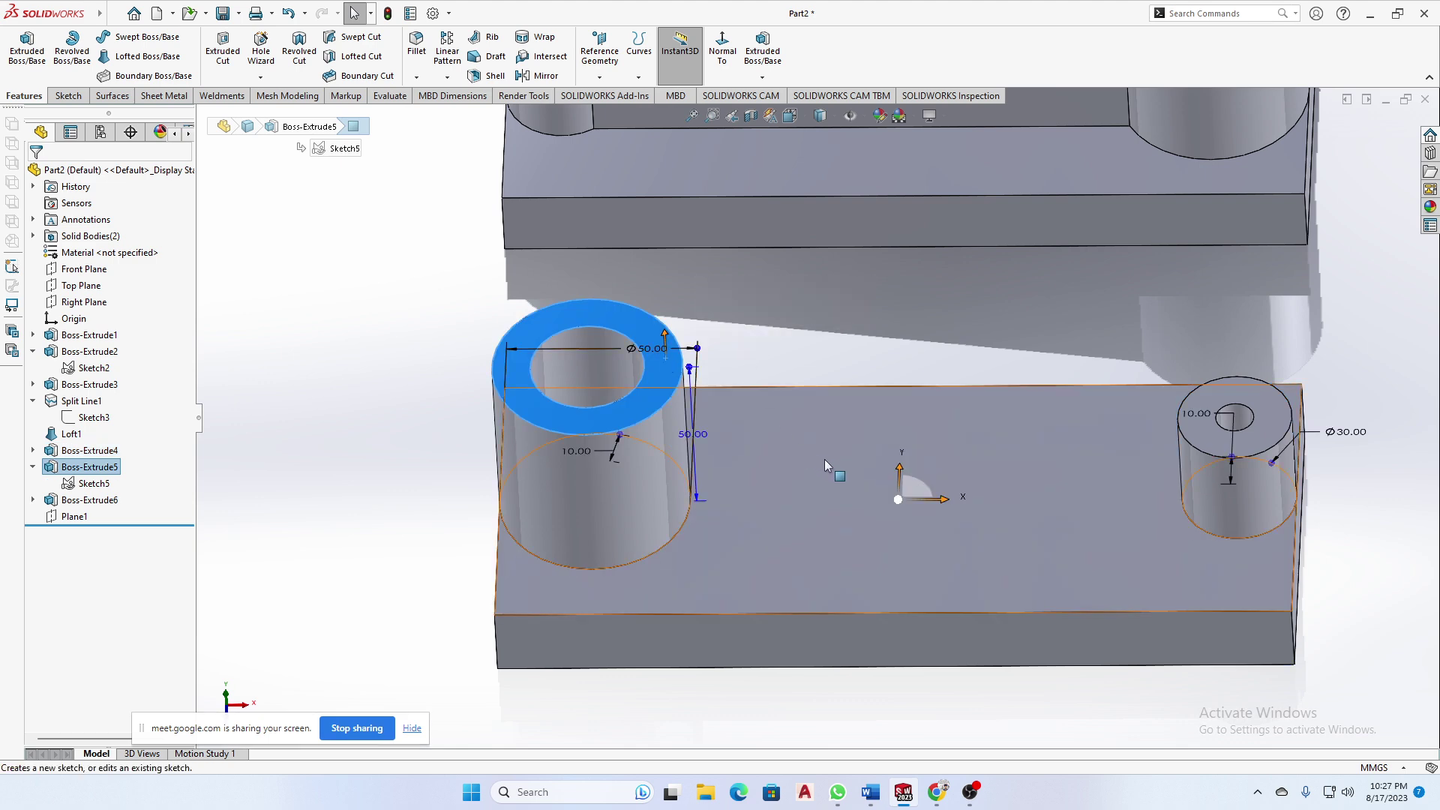
{"action": "left_click", "coordinate": [851, 460]}
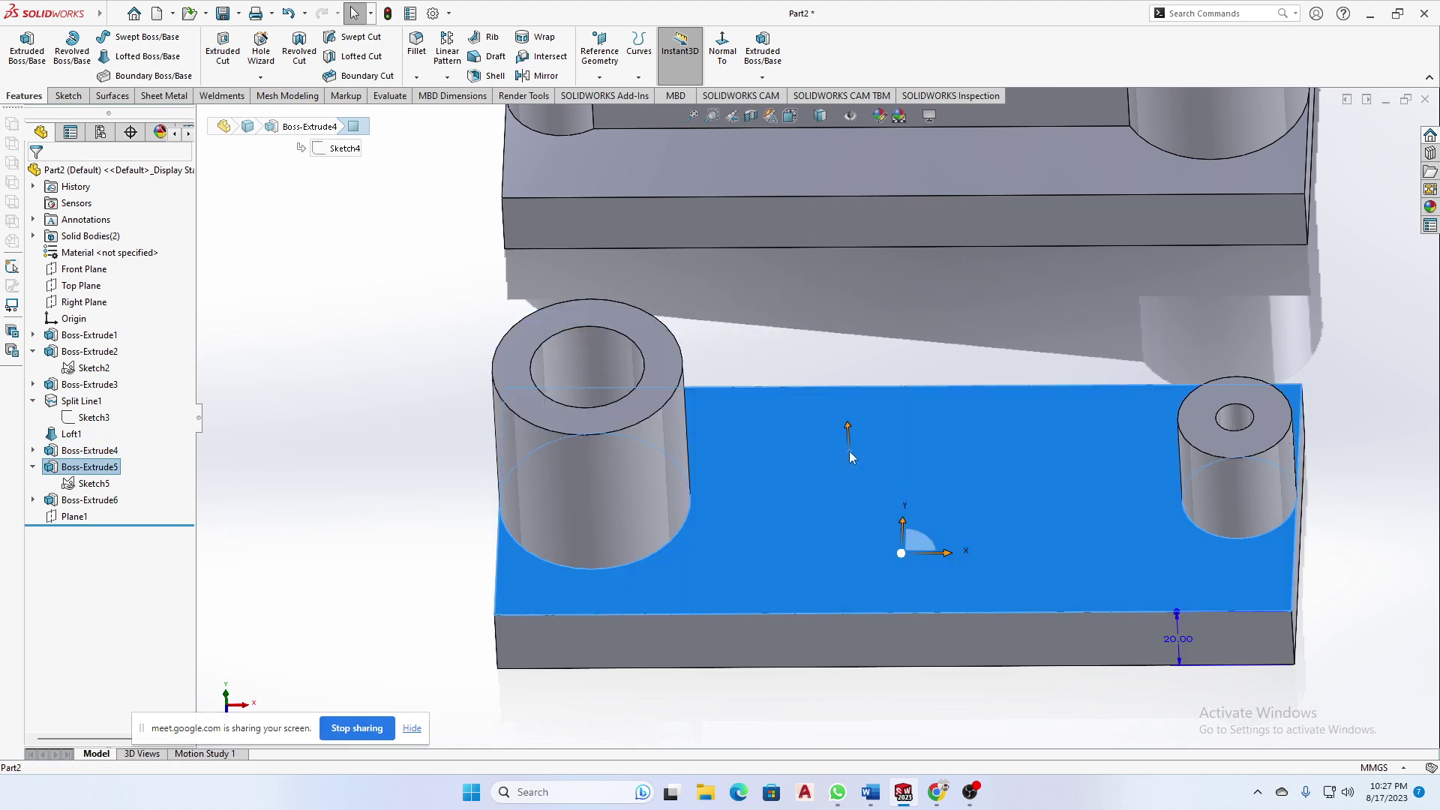
{"action": "left_click", "coordinate": [658, 345]}
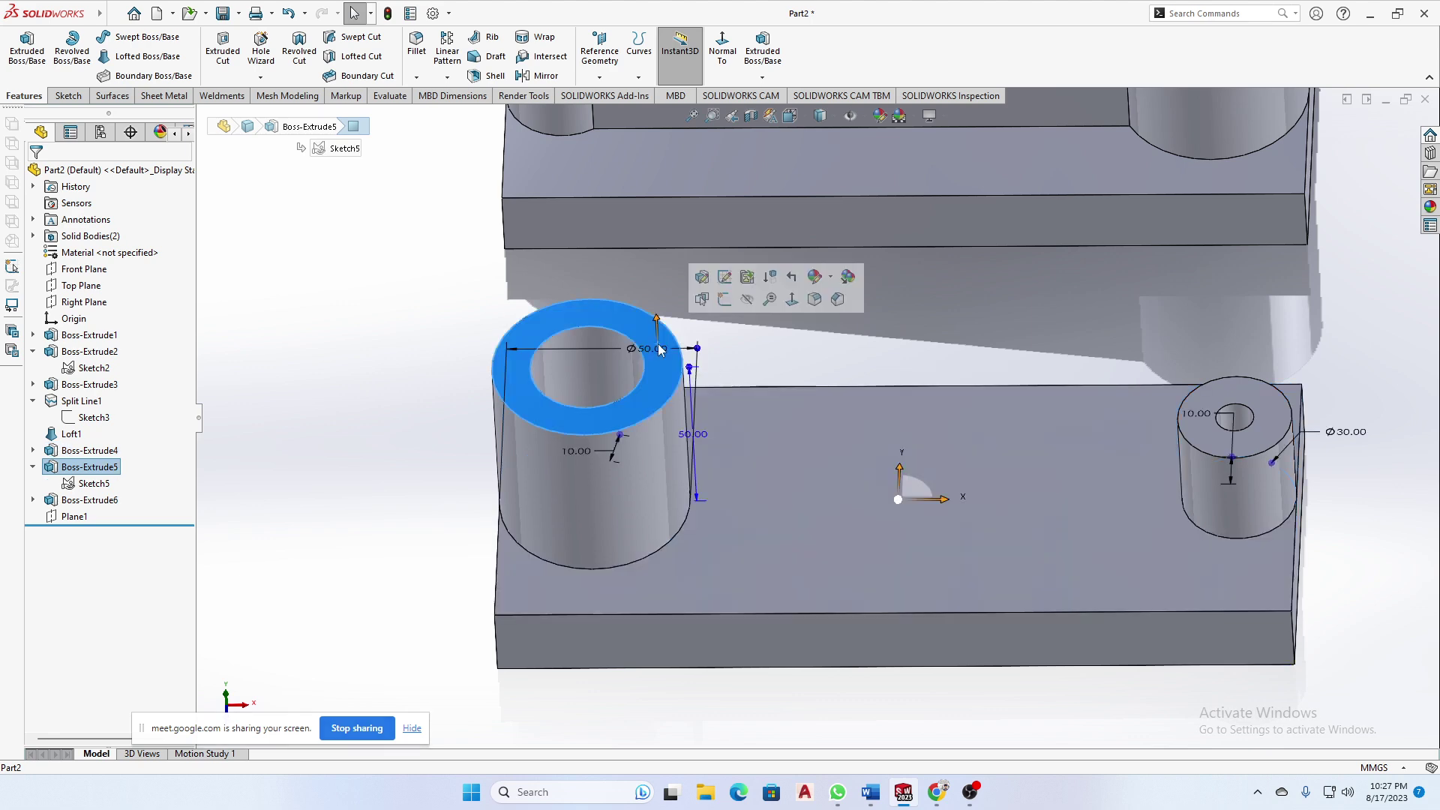
{"action": "left_click", "coordinate": [725, 301]}
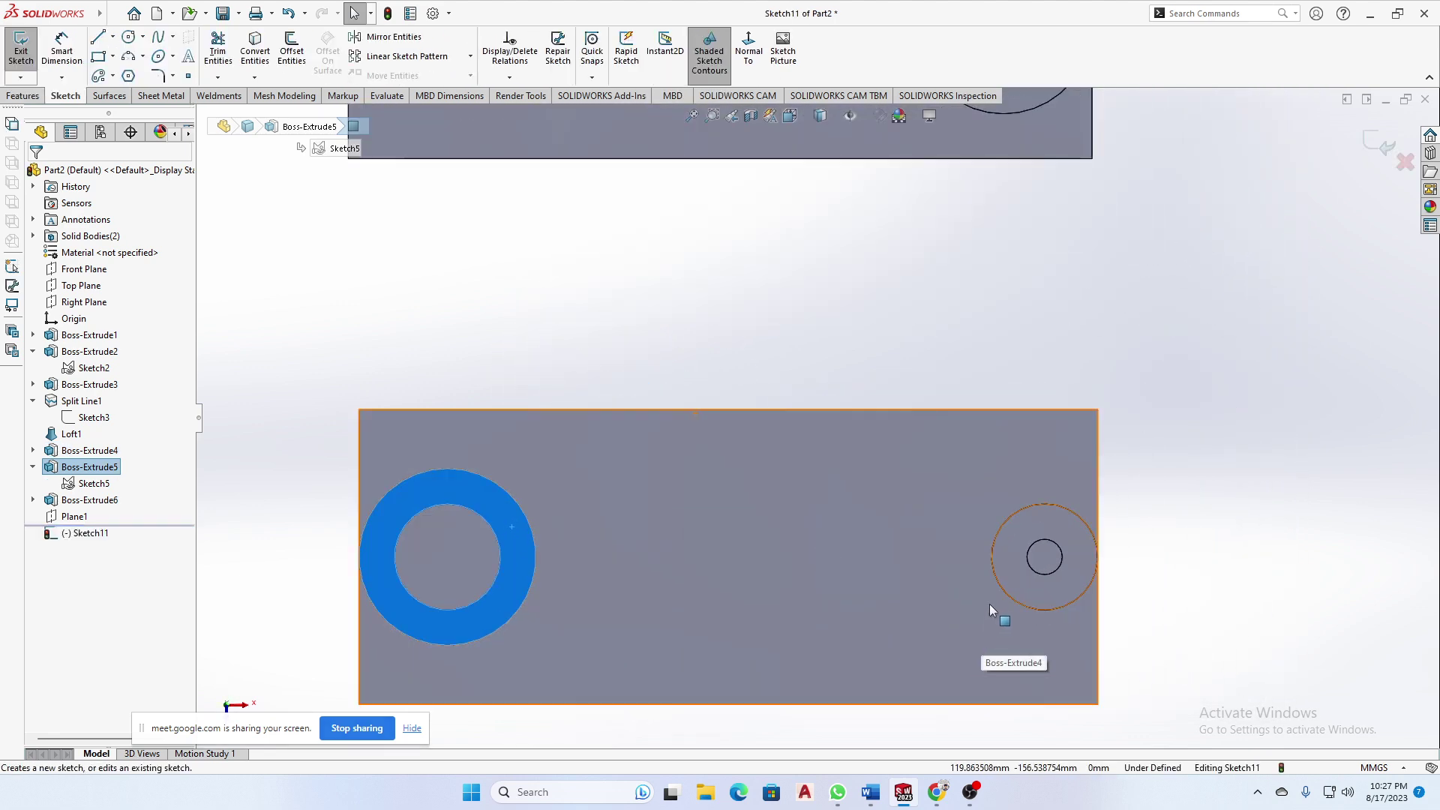
- Sketch a corner rectangle about 165 by 21 mm, spanning from inside the large boss to inside the small boss
{"action": "left_click", "coordinate": [98, 57]}
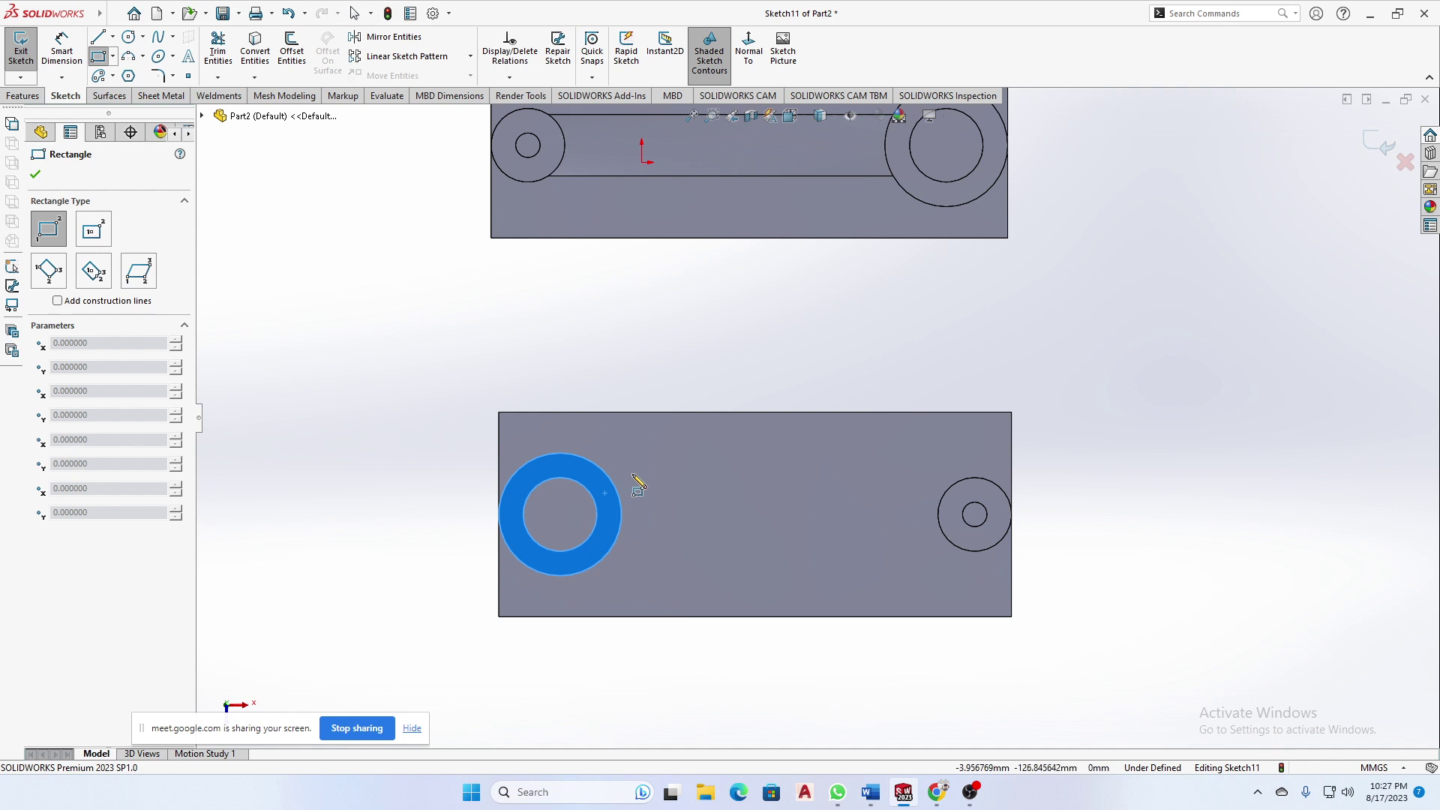
{"action": "left_click", "coordinate": [573, 486]}
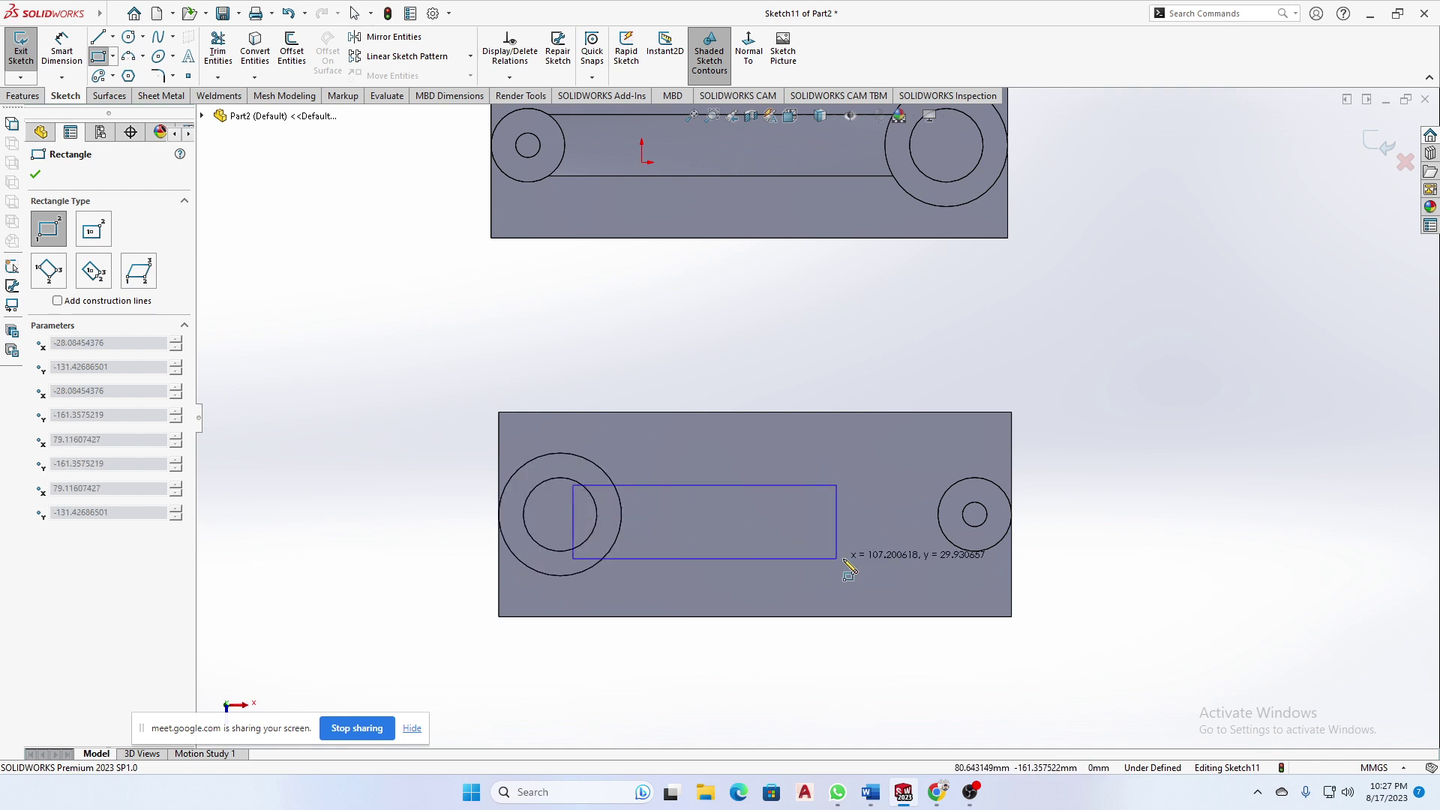
{"action": "left_click", "coordinate": [979, 538]}
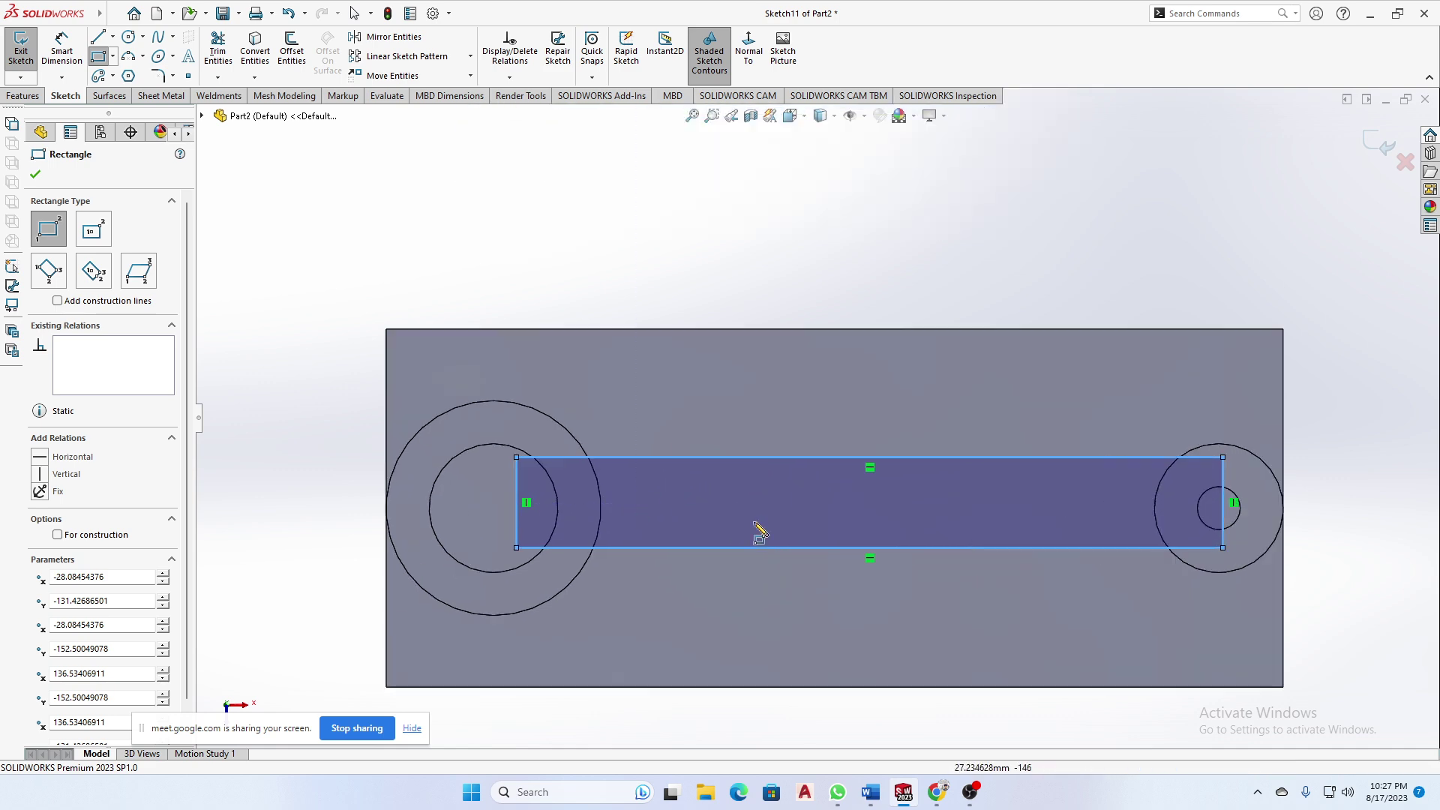
{"action": "scroll", "coordinate": [759, 537], "scroll_direction": "up", "scroll_amount": 3}
- Sketch a horizontal centerline about 223 mm long from the large boss's outer quadrant through both boss centers and past the plate's edge
{"action": "right_click_drag", "start_coordinate": [463, 588], "coordinate": [480, 459]}
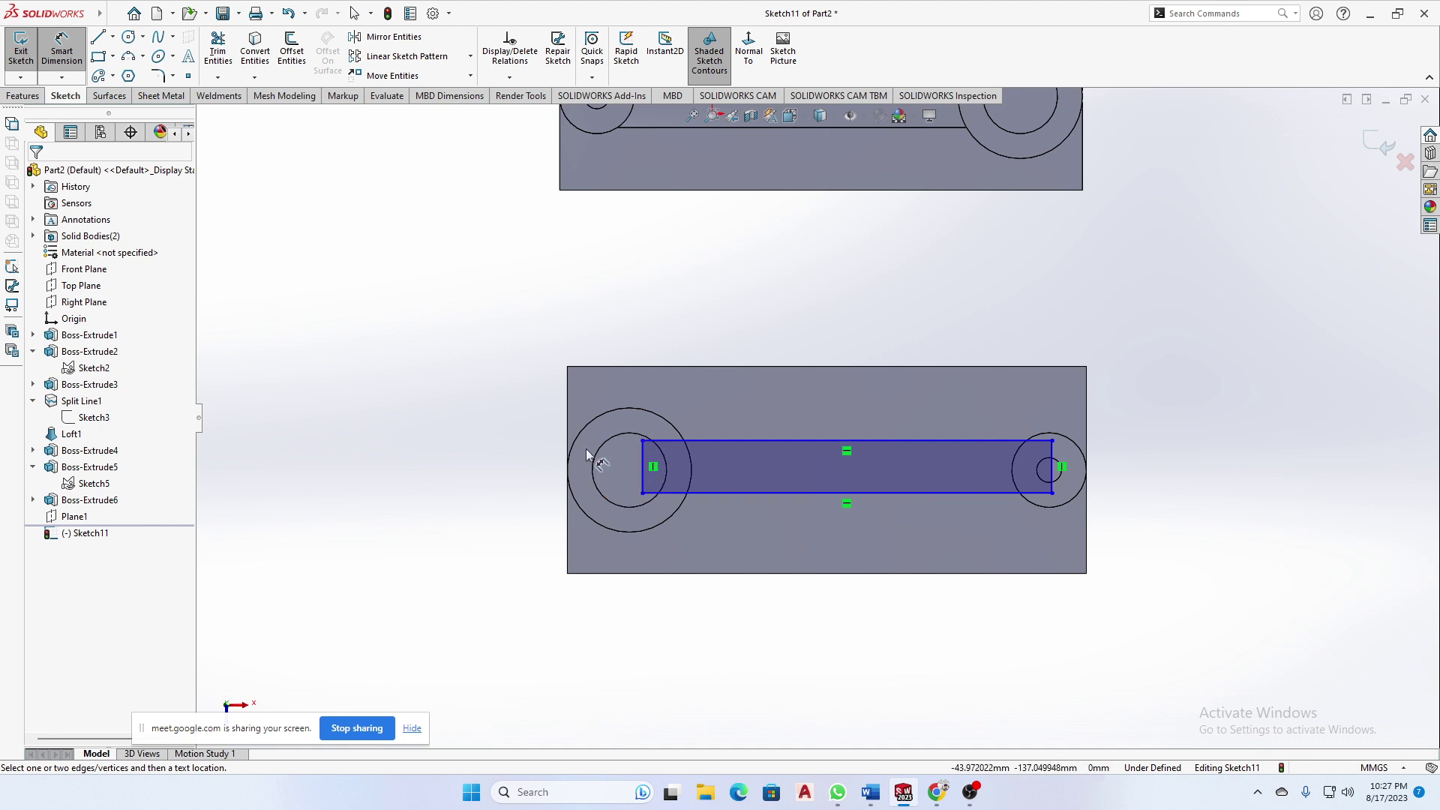
{"action": "left_click", "coordinate": [113, 38]}
{"action": "left_click", "coordinate": [139, 71]}
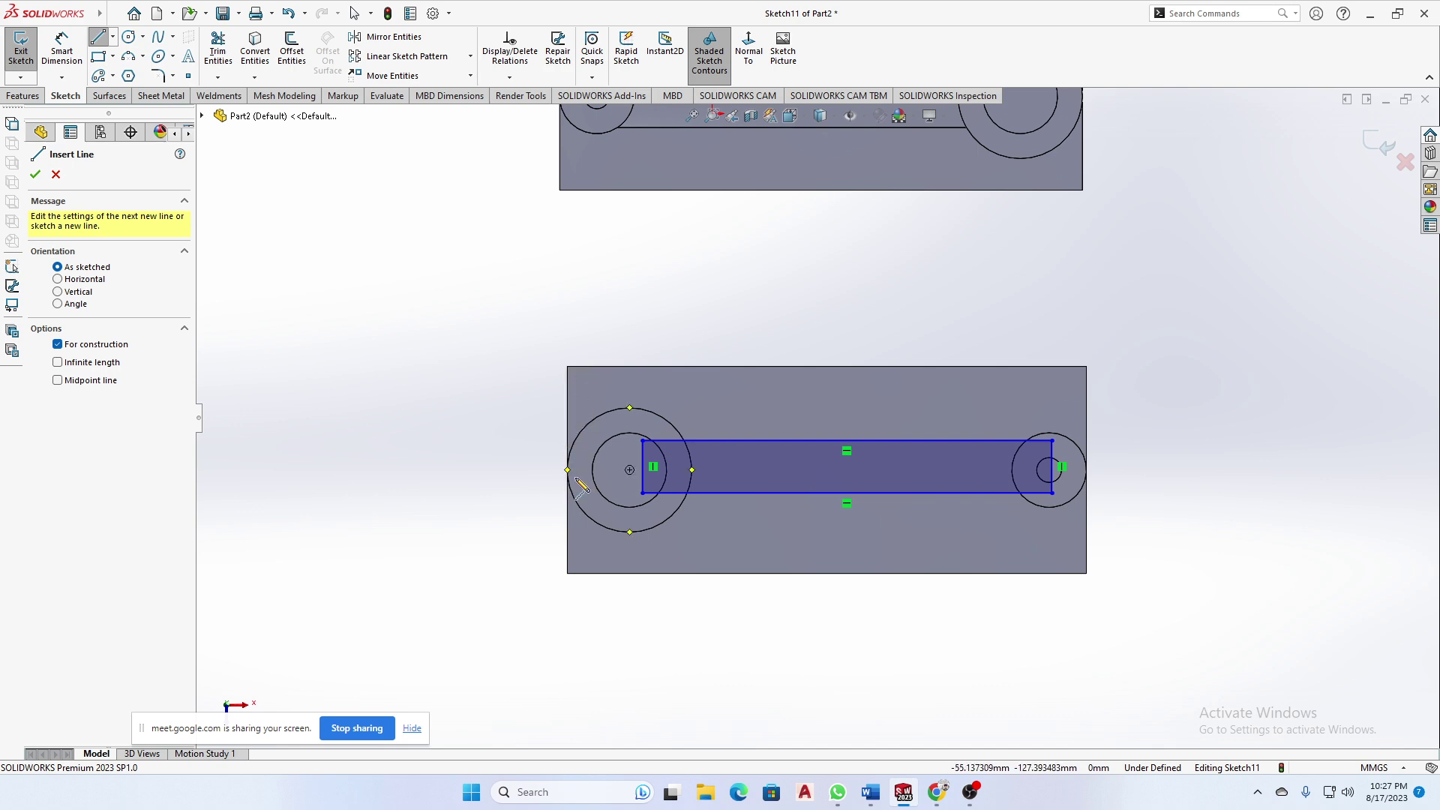
{"action": "left_click", "coordinate": [567, 469]}
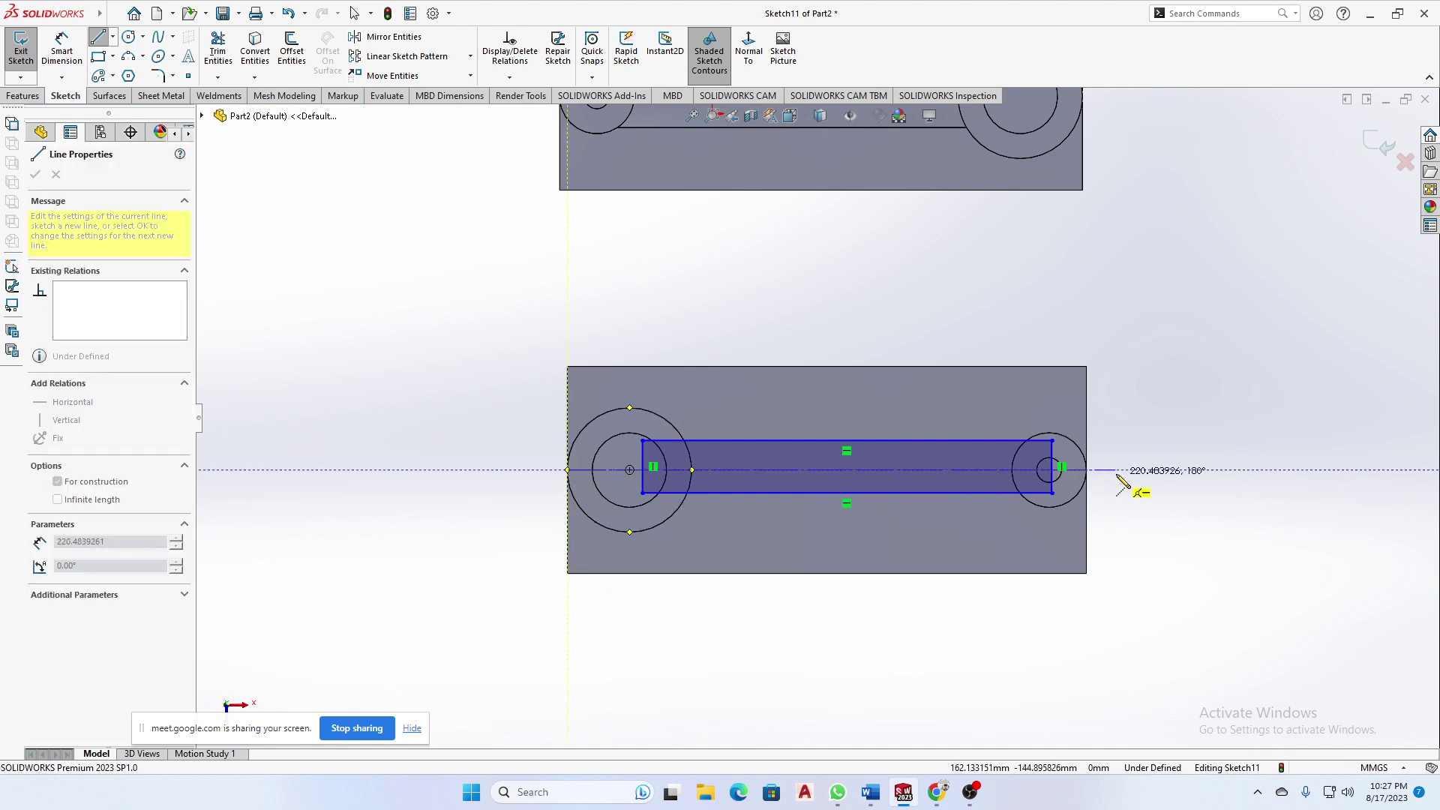
{"action": "left_click", "coordinate": [1120, 469]}
{"action": "right_click", "coordinate": [1125, 471]}
{"action": "left_click", "coordinate": [1157, 483]}
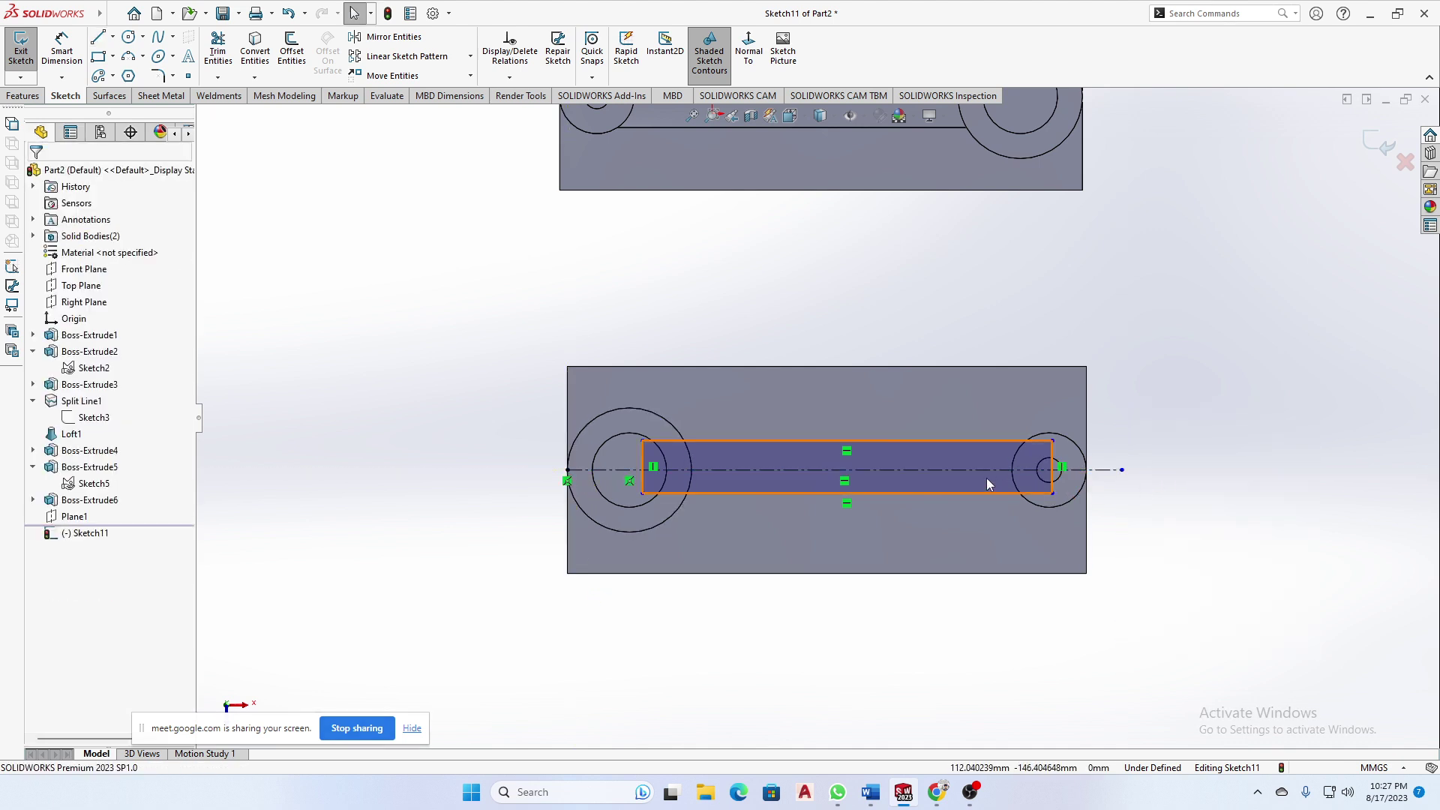
- Make the rectangle's two long edges symmetric about the centerline
{"action": "left_click", "coordinate": [933, 470]}
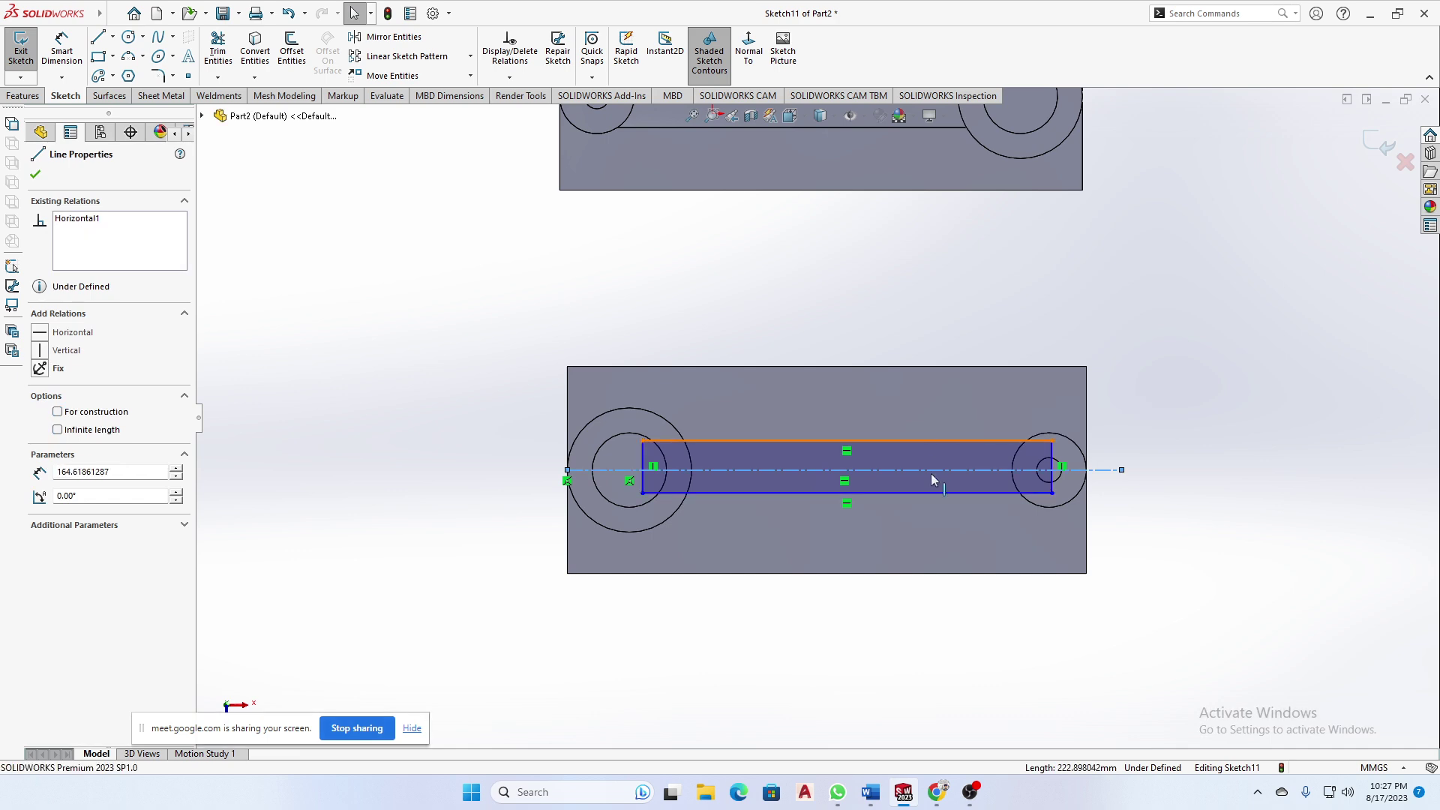
{"action": "left_click", "coordinate": [934, 441], "text": "ctrl"}
{"action": "left_click", "coordinate": [929, 493], "text": "ctrl"}
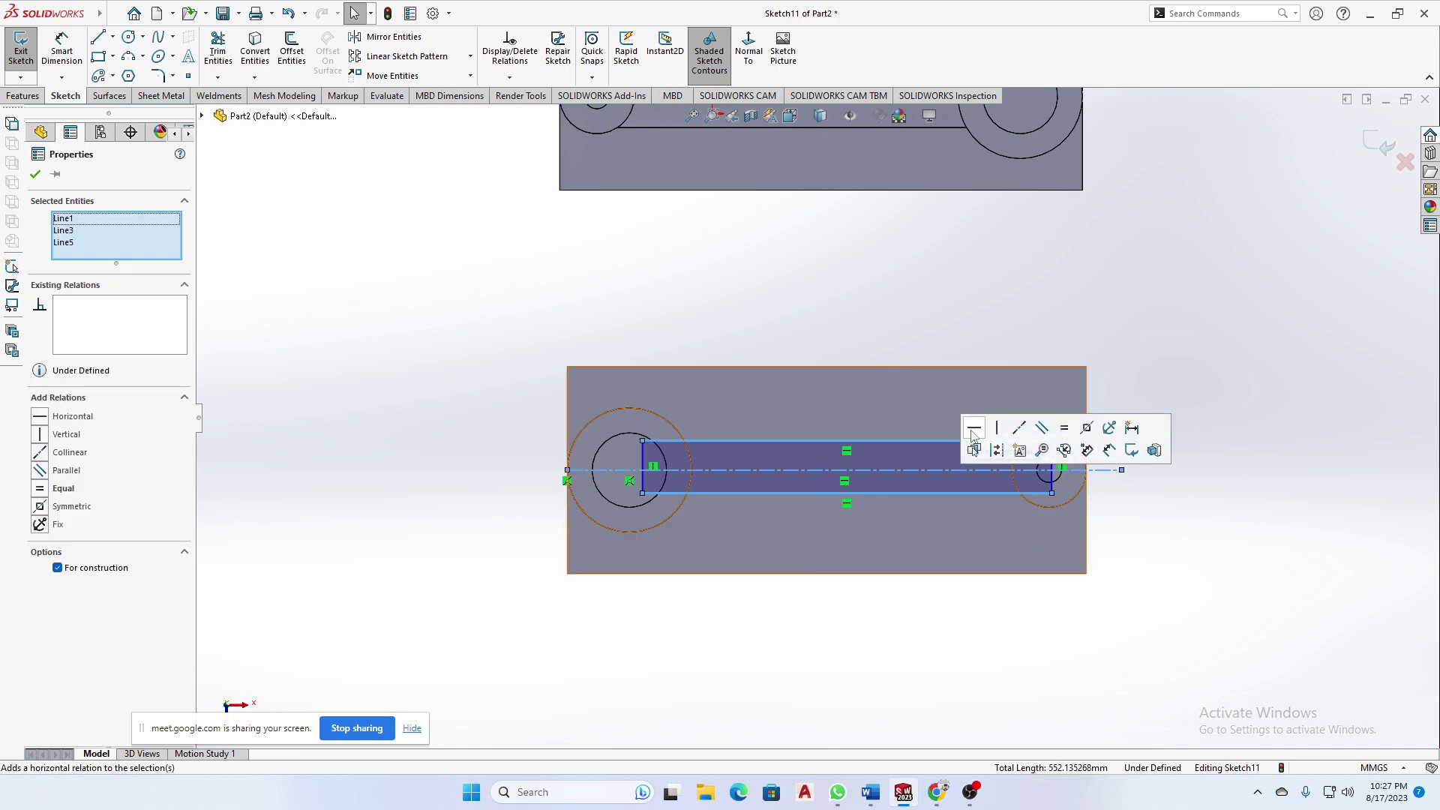
{"action": "left_click", "coordinate": [1087, 428]}
- Convert the outer circular edges of the large and small bosses into sketch entities
{"action": "scroll", "coordinate": [939, 487], "scroll_direction": "down", "scroll_amount": 4}
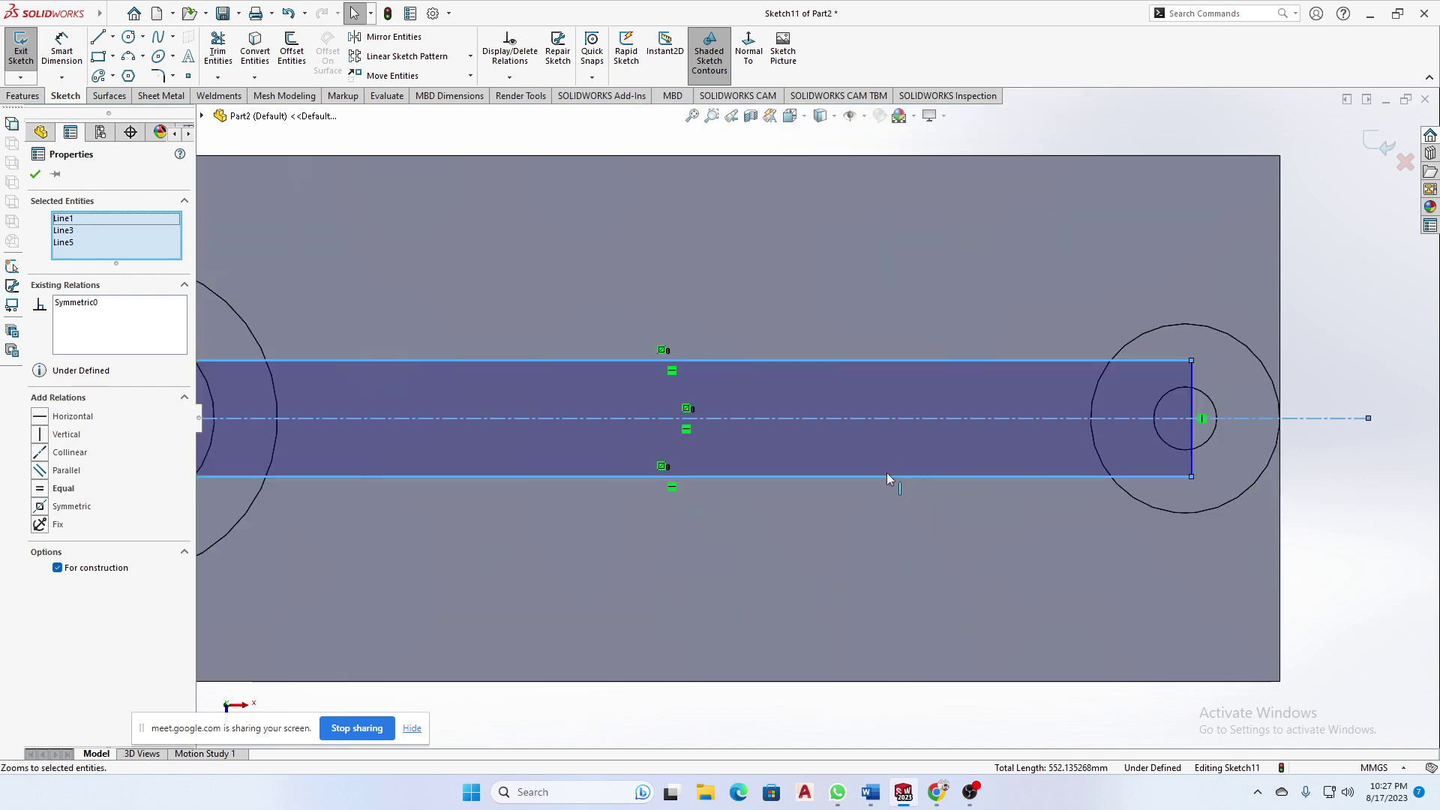
{"action": "scroll", "coordinate": [900, 382], "scroll_direction": "up", "scroll_amount": 2}
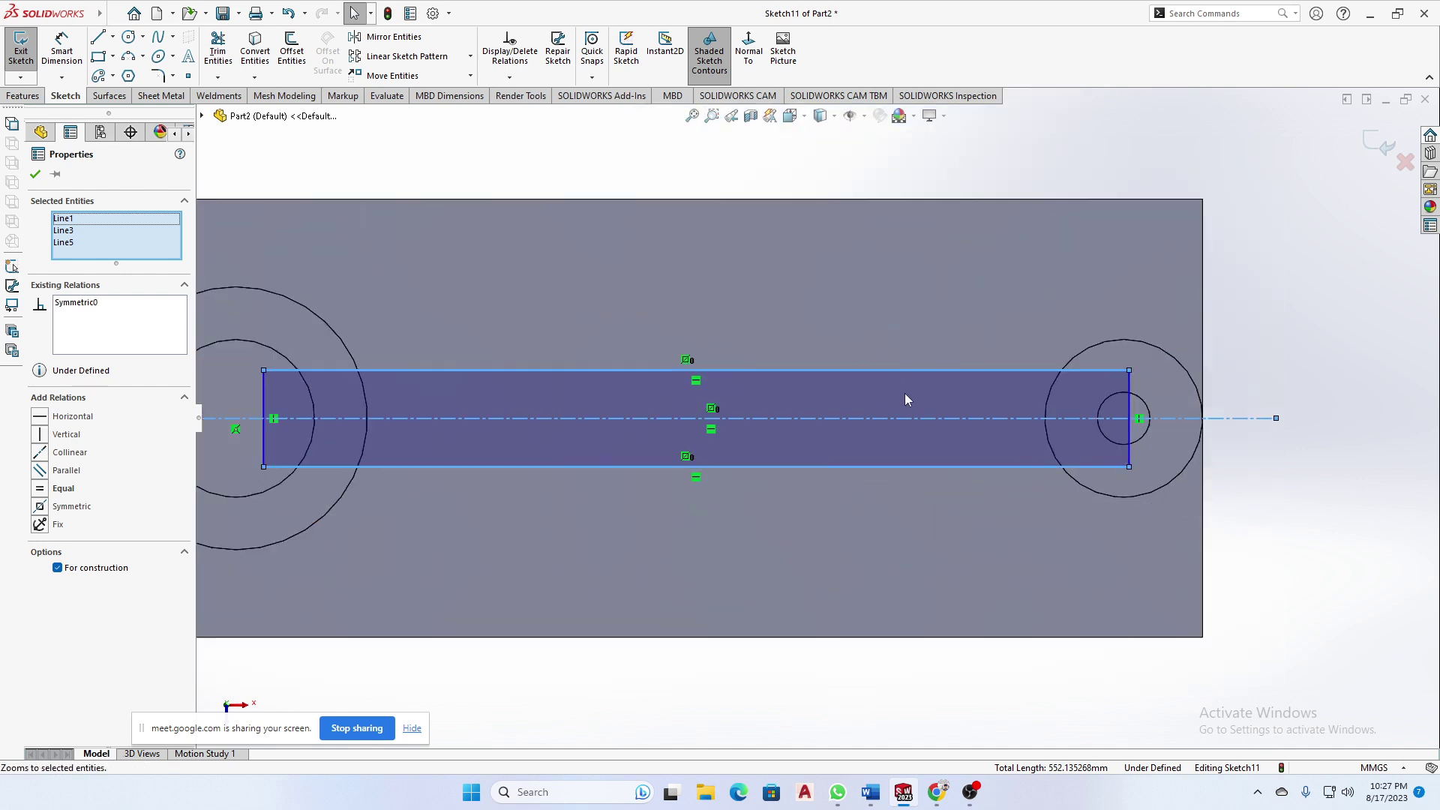
{"action": "scroll", "coordinate": [905, 394], "scroll_direction": "up", "scroll_amount": 1}
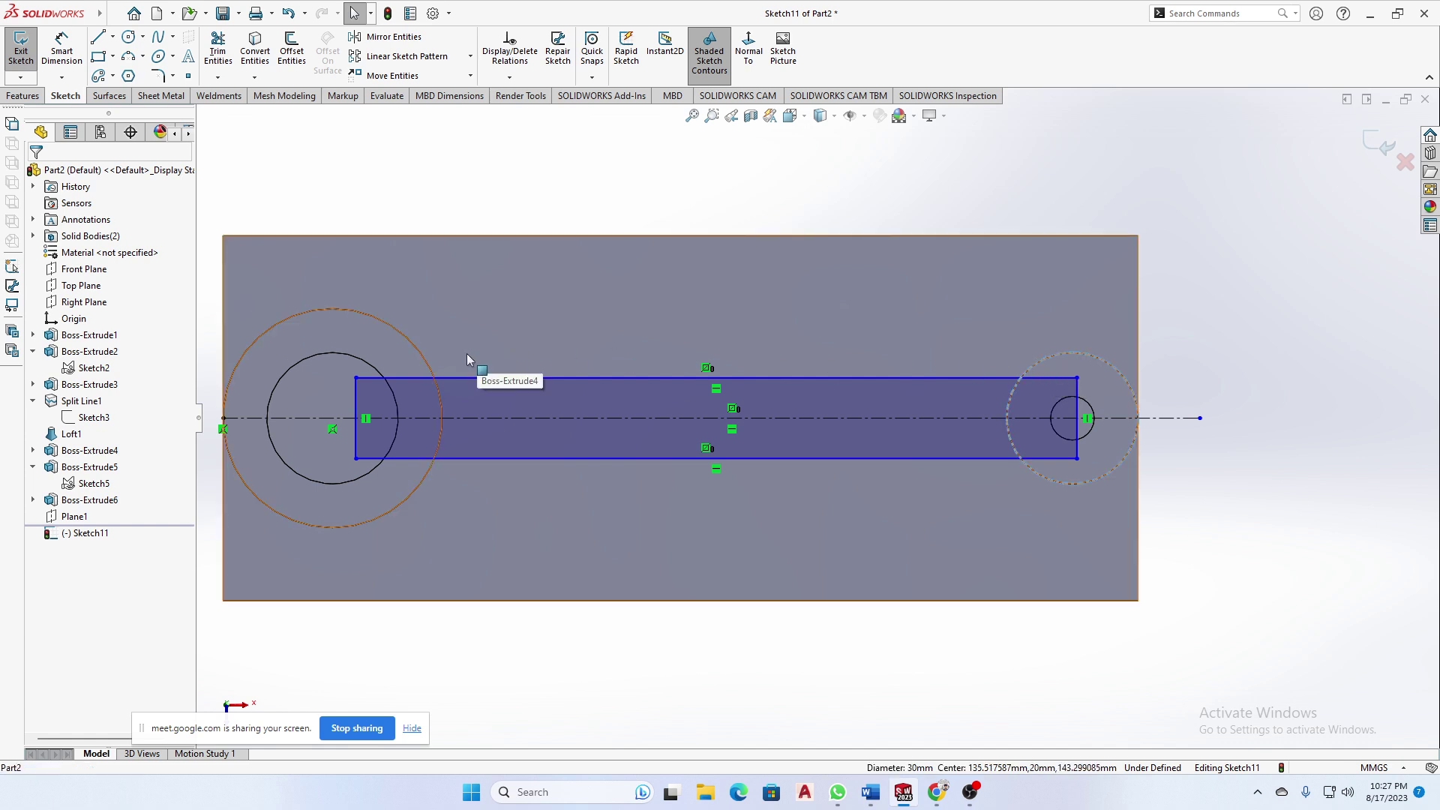
{"action": "left_click", "coordinate": [432, 365], "text": "ctrl"}
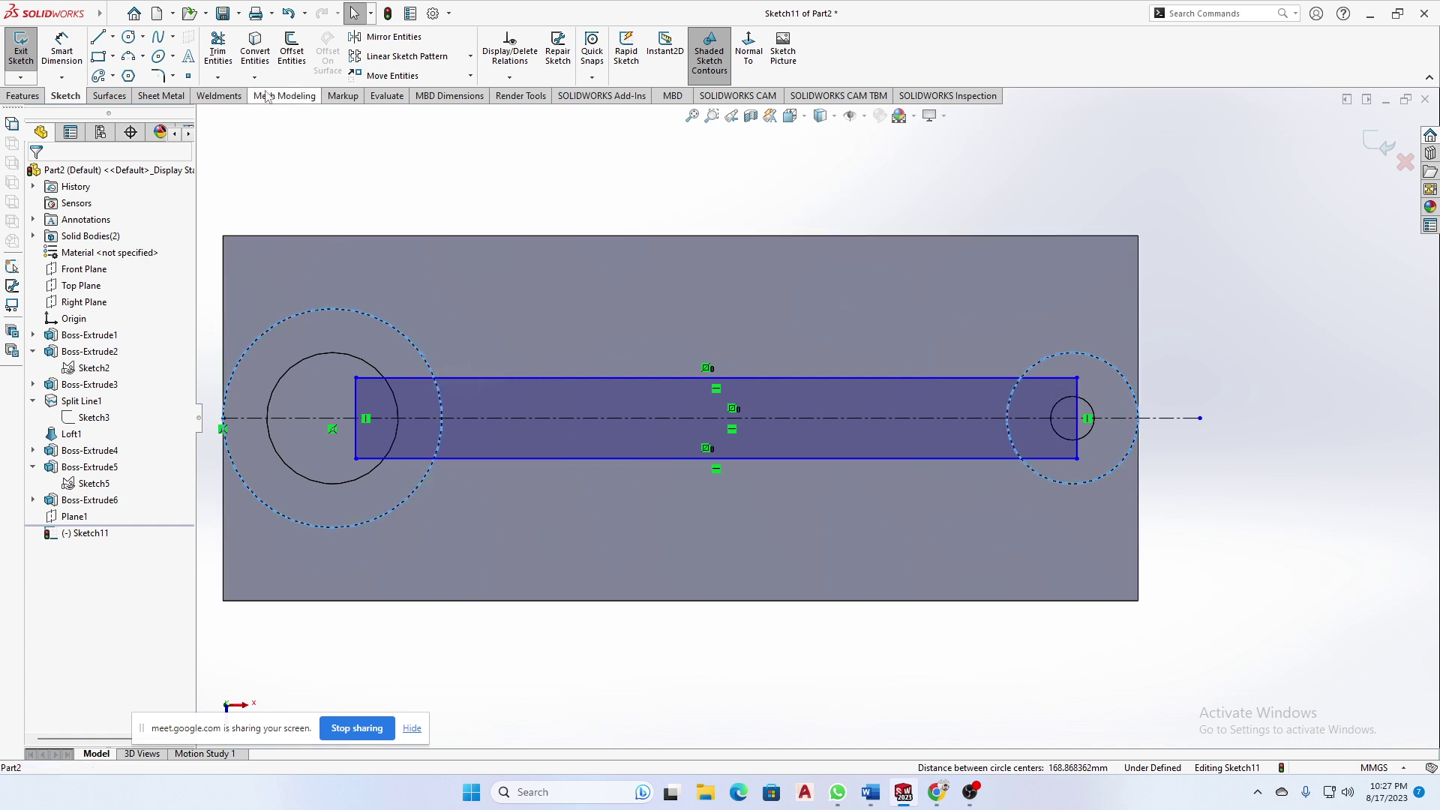
{"action": "left_click", "coordinate": [255, 51]}
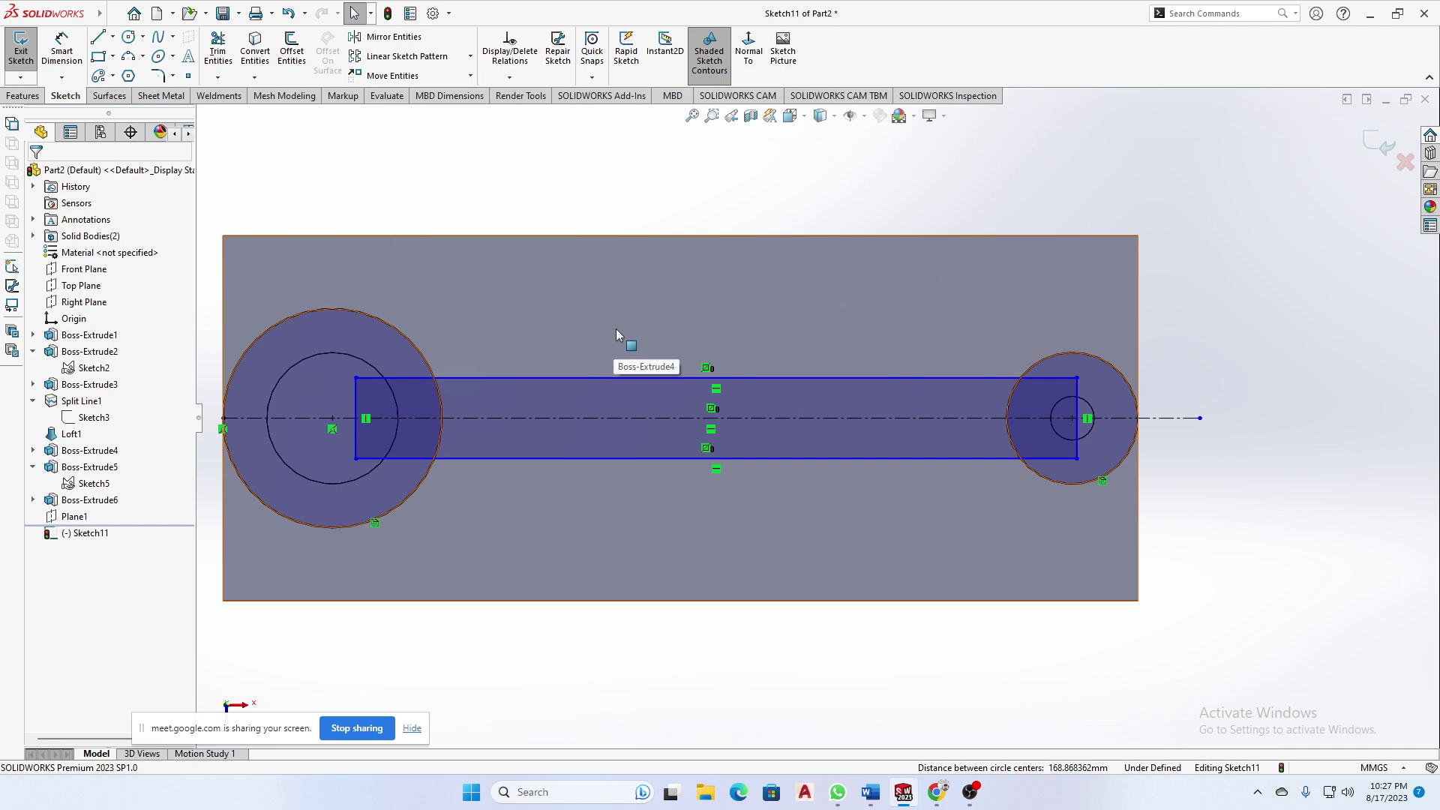
- Trim away the portions of the rectangle lying inside the large and small boss circles
{"action": "left_click", "coordinate": [217, 51]}
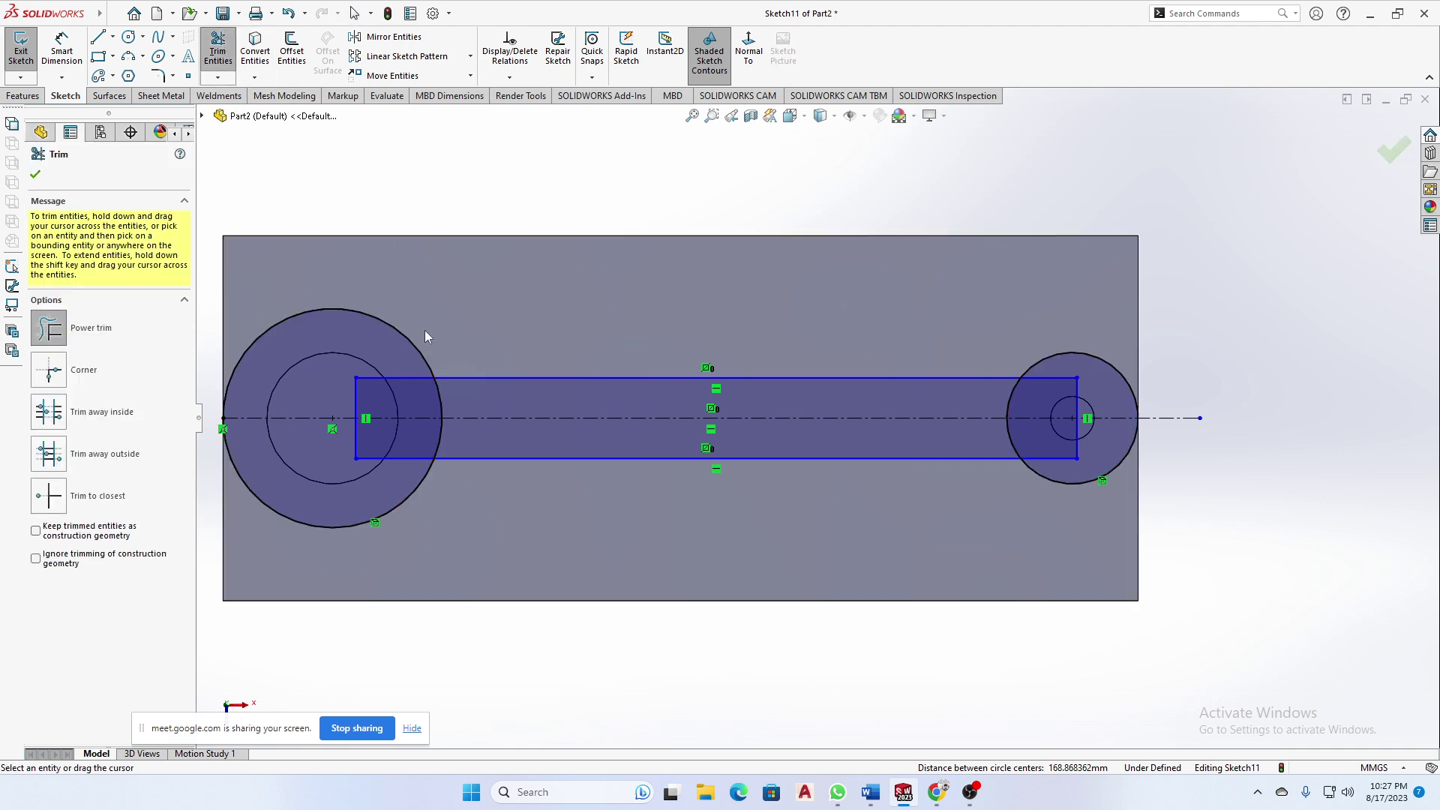
{"action": "mouse_move", "coordinate": [430, 319]}
{"action": "left_mouse_down"}
{"action": "mouse_move", "coordinate": [411, 387]}
{"action": "mouse_move", "coordinate": [353, 396]}
{"action": "left_mouse_up"}
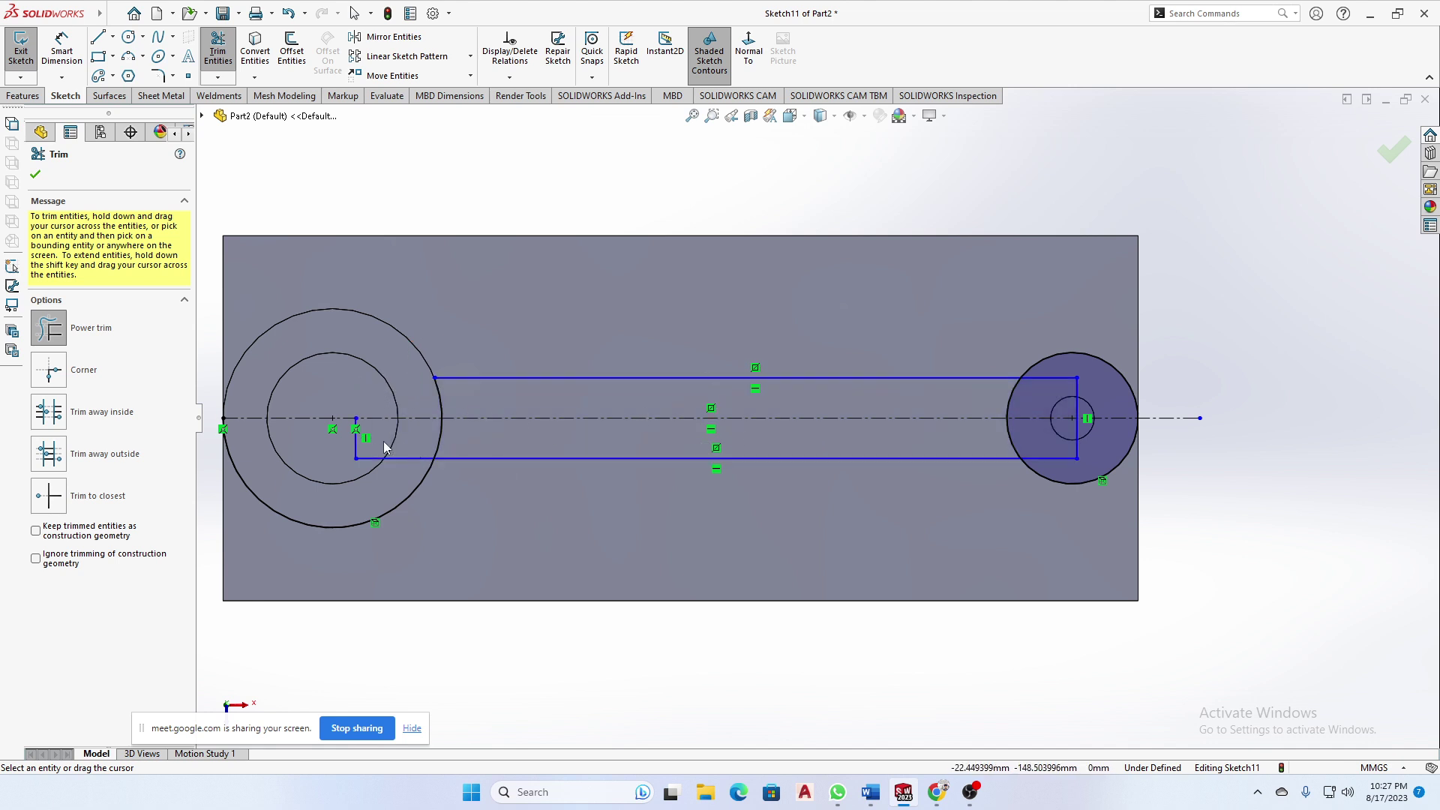
{"action": "left_click_drag", "start_coordinate": [375, 457], "coordinate": [341, 451]}
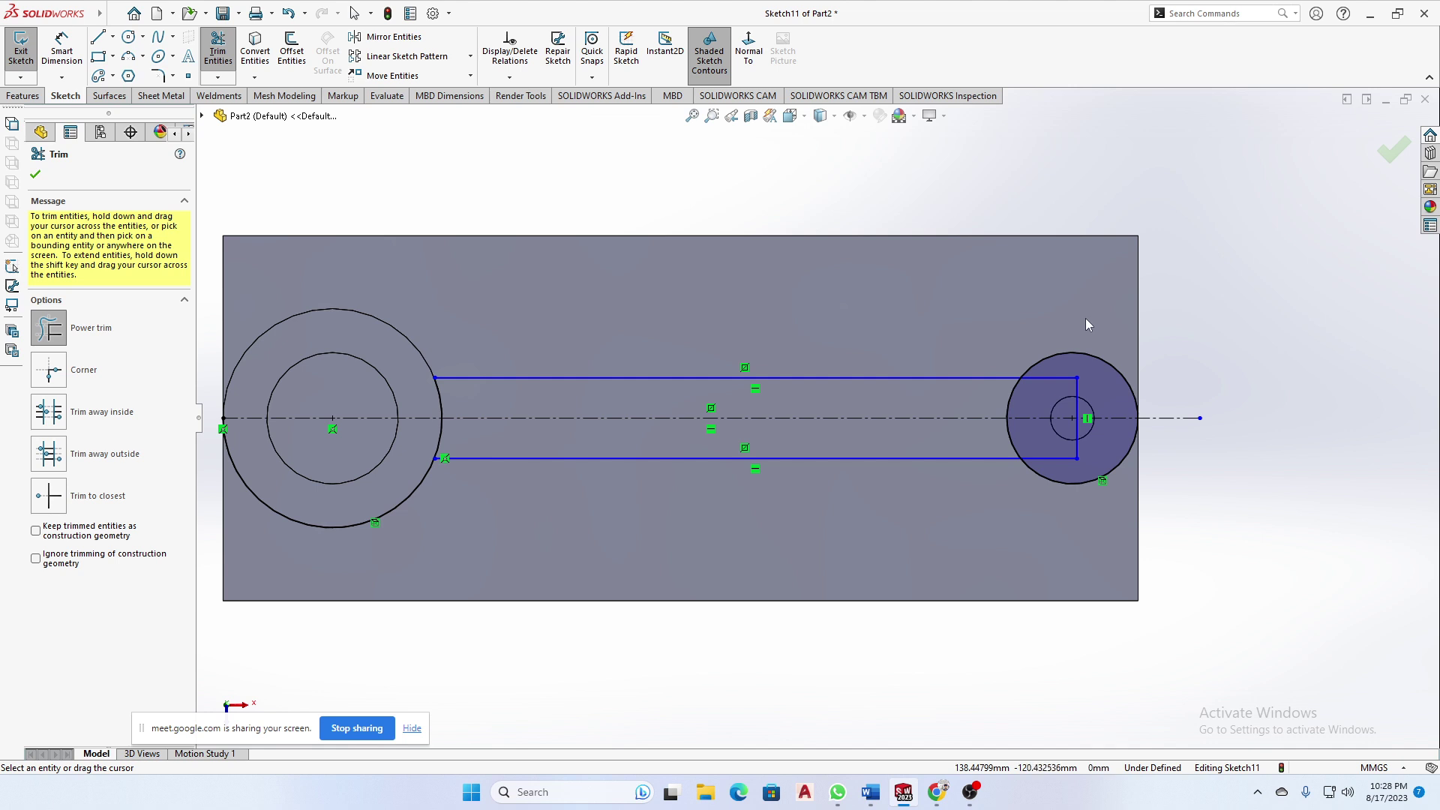
{"action": "mouse_move", "coordinate": [1086, 324]}
{"action": "left_mouse_down"}
{"action": "mouse_move", "coordinate": [1053, 393]}
{"action": "mouse_move", "coordinate": [1090, 389]}
{"action": "left_mouse_up"}
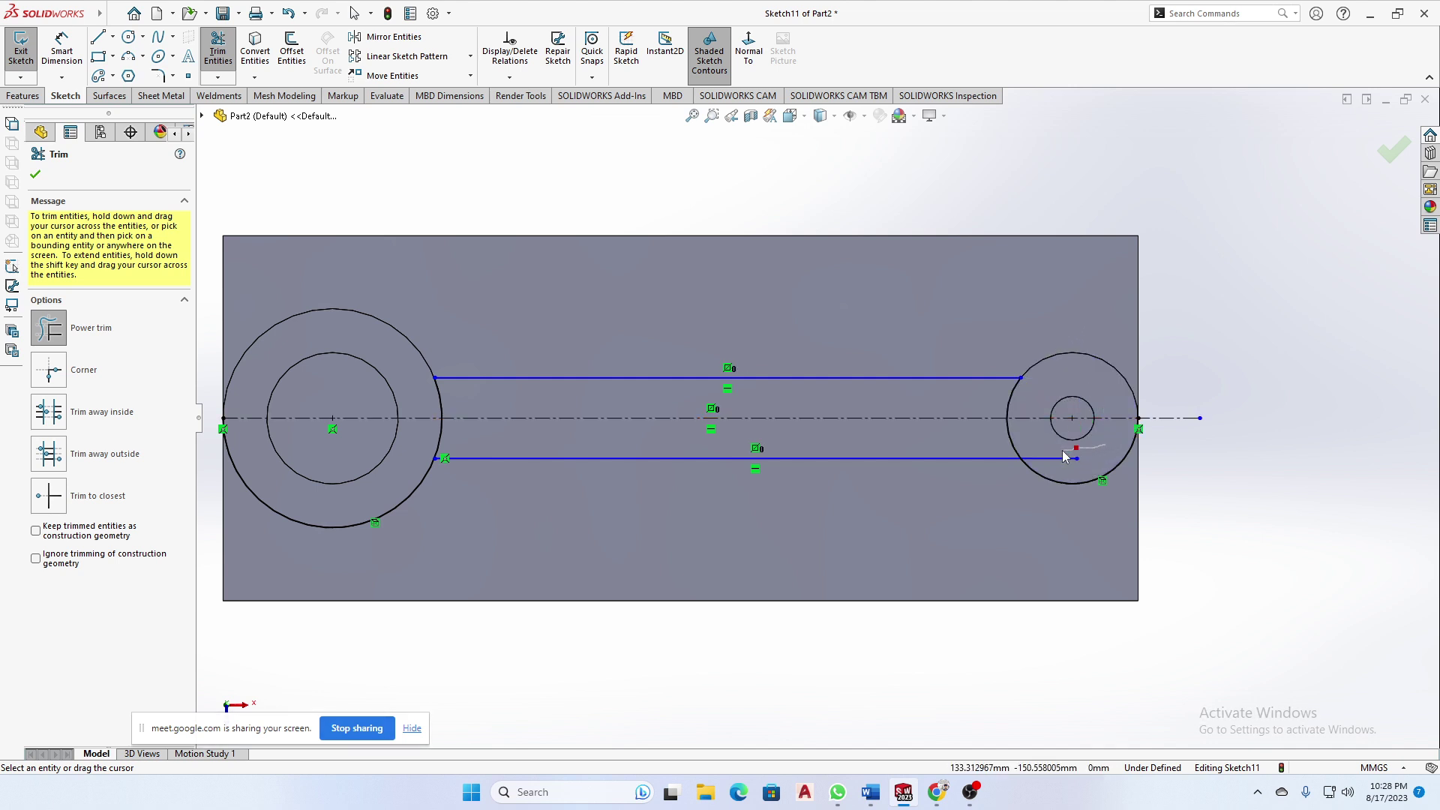
{"action": "left_click_drag", "start_coordinate": [1065, 457], "coordinate": [1055, 467]}
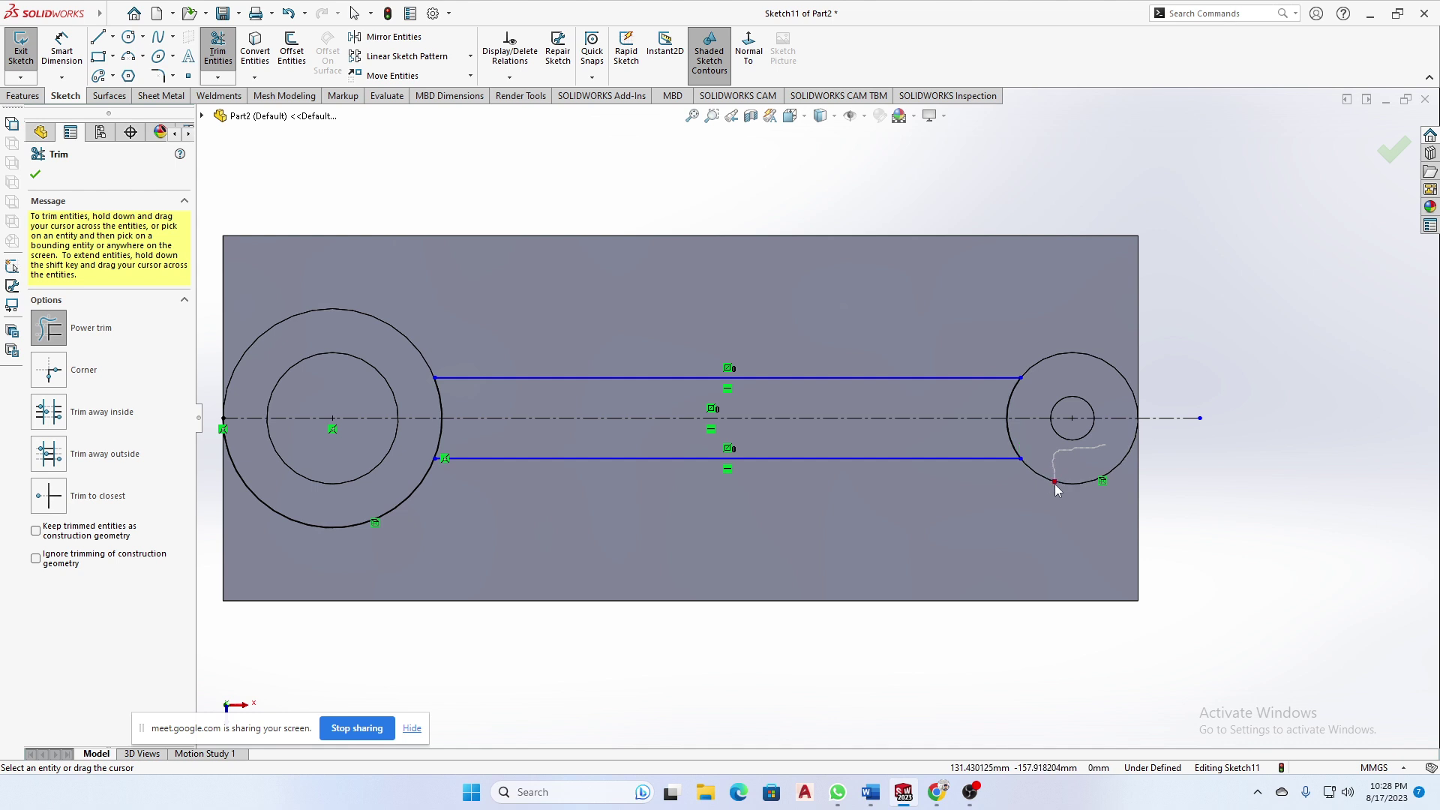
- Trim the converted boss circles to the arcs that close the rib profile's ends, and exit the sketch
{"action": "left_click_drag", "start_coordinate": [483, 538], "coordinate": [397, 494]}
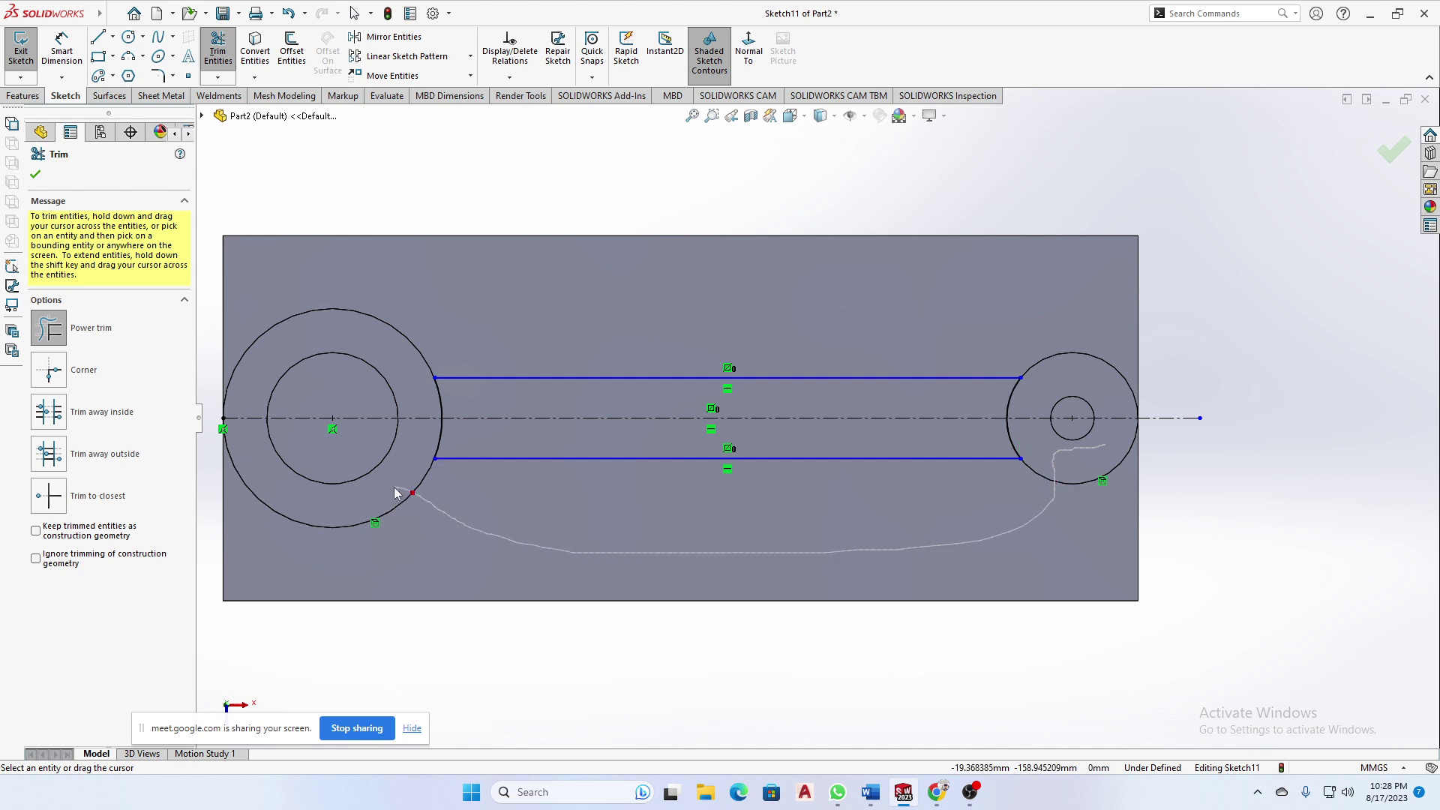
{"action": "left_click_drag", "start_coordinate": [522, 524], "coordinate": [523, 523]}
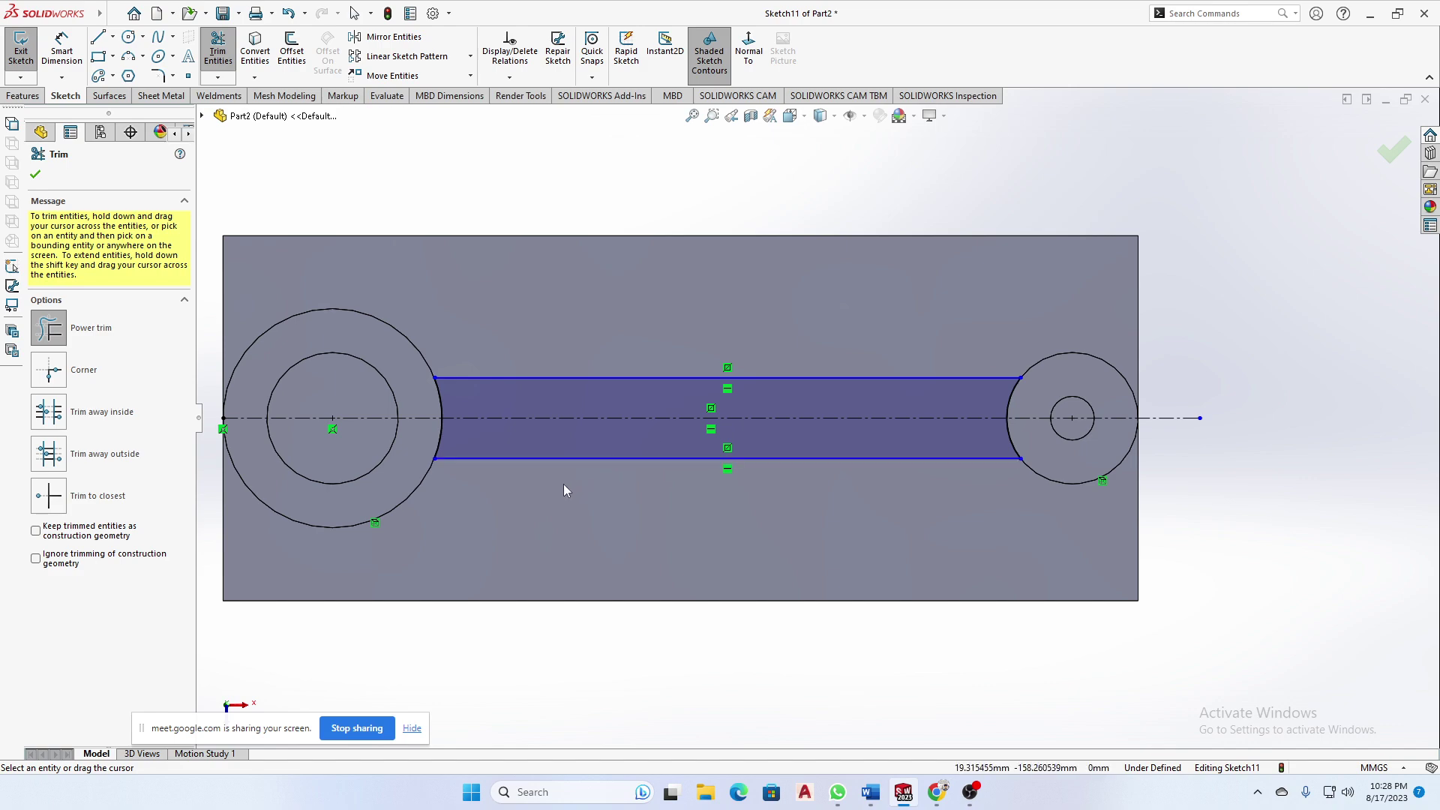
{"action": "mouse_move", "coordinate": [564, 490]}
{"action": "middle_mouse_down"}
{"action": "mouse_move", "coordinate": [562, 232]}
{"action": "mouse_move", "coordinate": [521, 174]}
{"action": "middle_mouse_up"}
{"action": "scroll", "coordinate": [1162, 353], "scroll_direction": "up", "scroll_amount": 3}
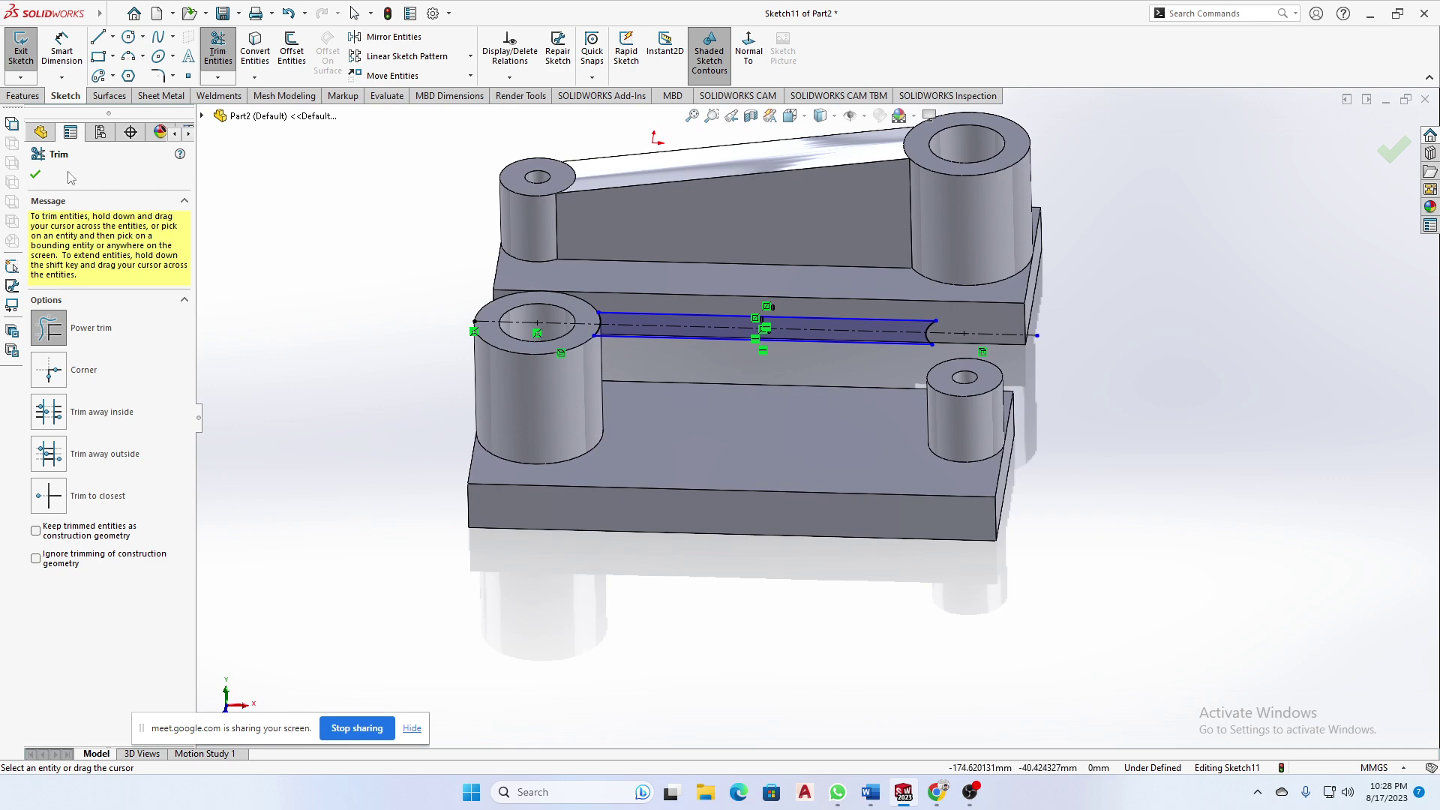
{"action": "left_click", "coordinate": [35, 175]}
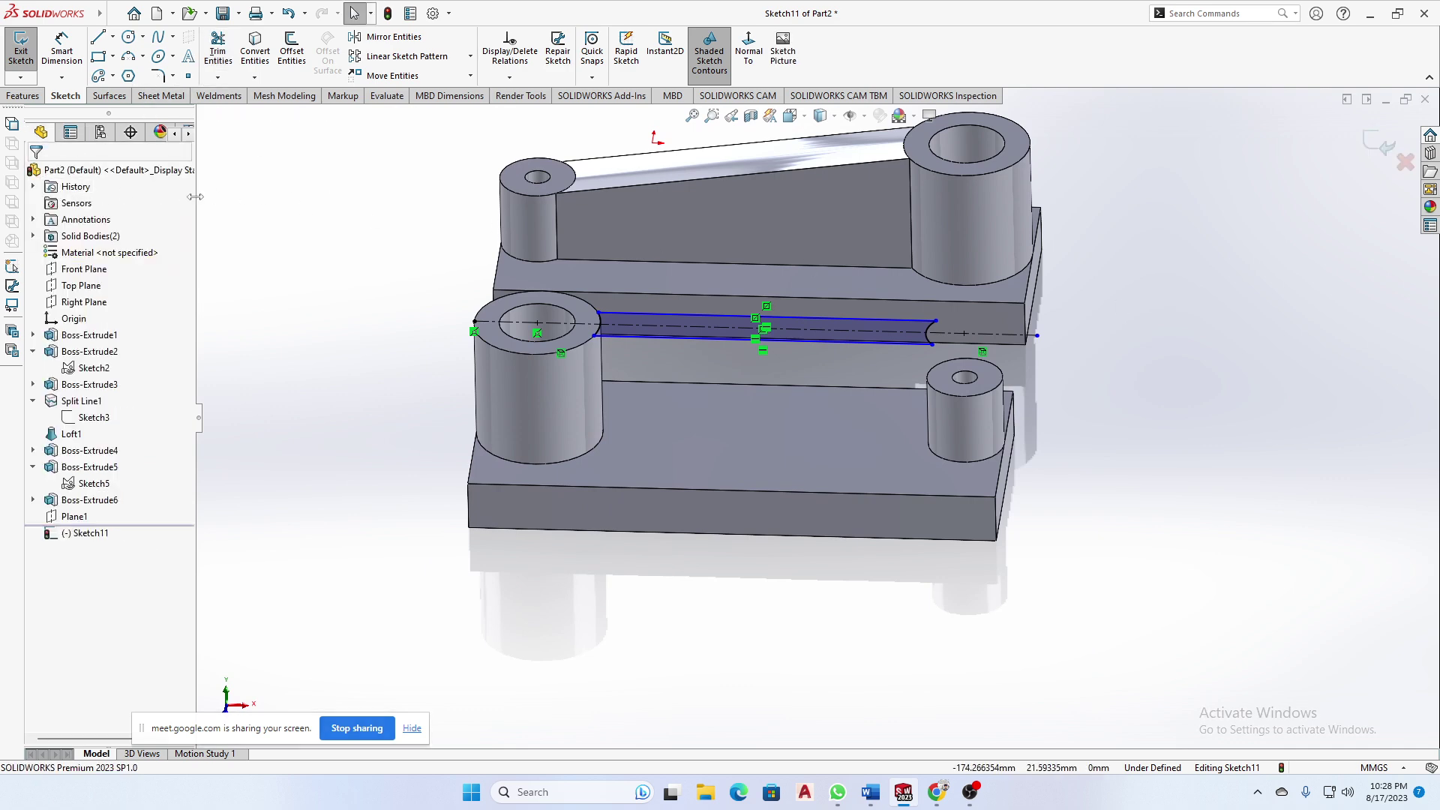
{"action": "left_click", "coordinate": [1387, 145]}
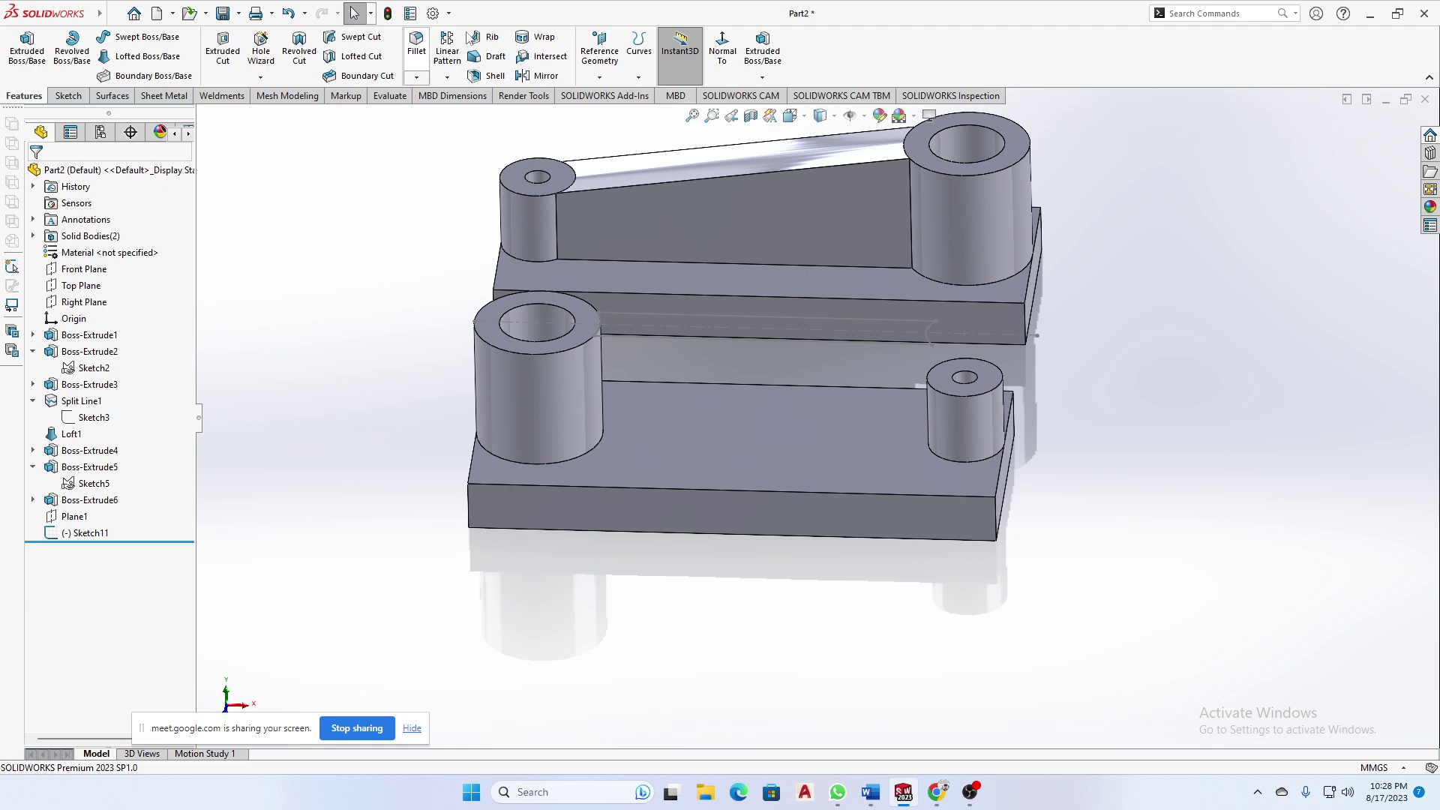
- Create a projection split line from Sketch11 on the outer cylindrical faces of the second plate's large and small bosses
{"action": "left_click", "coordinate": [638, 77]}
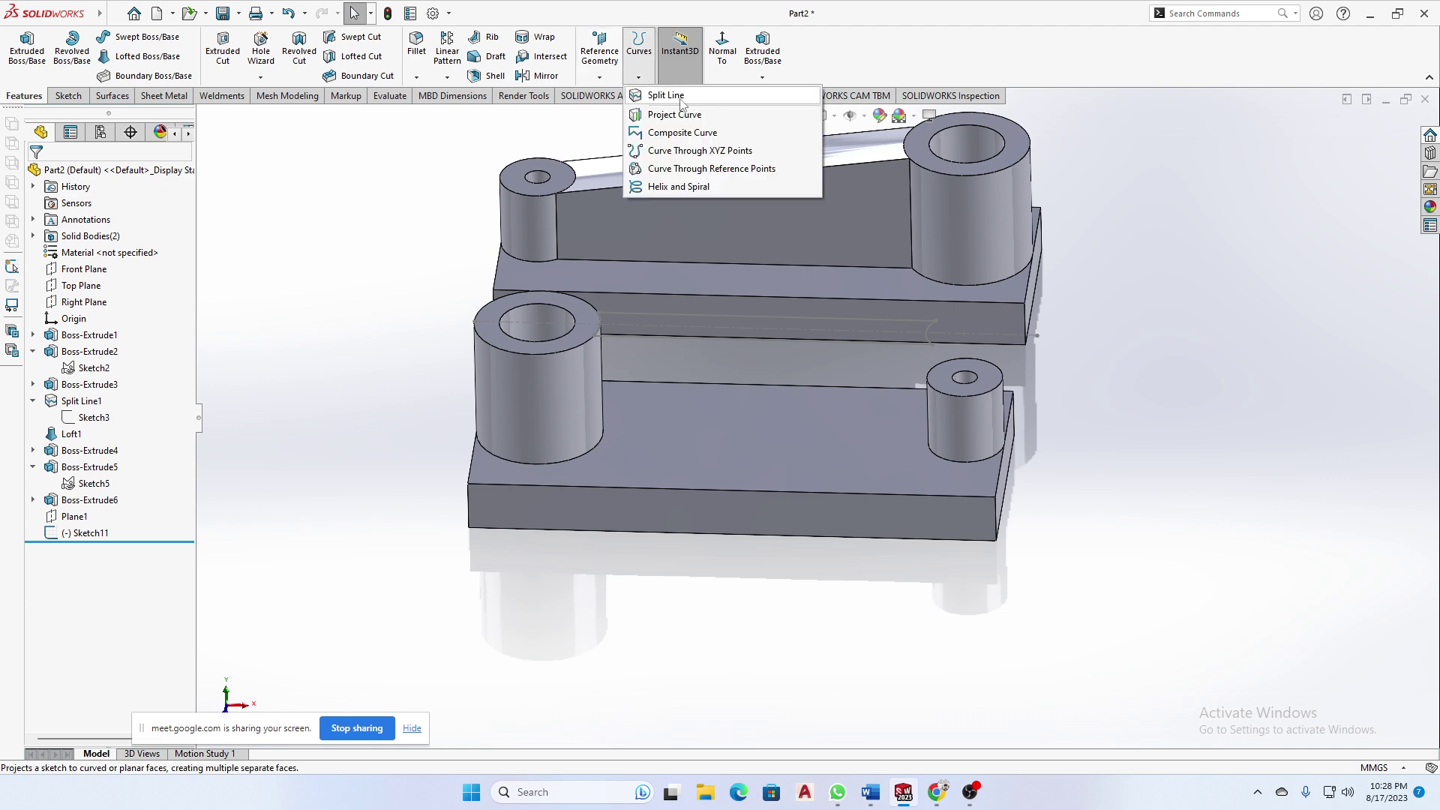
{"action": "left_click", "coordinate": [675, 96]}
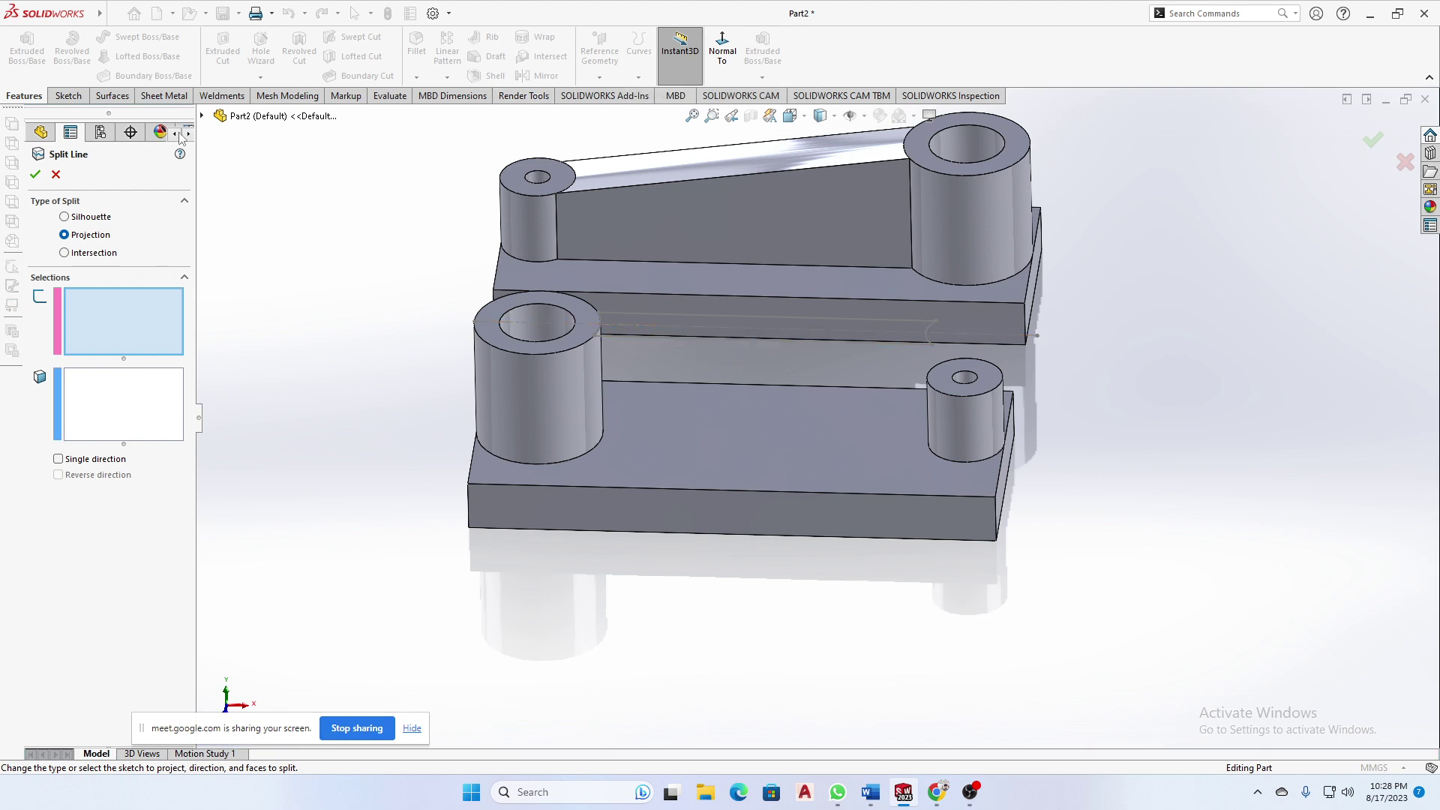
{"action": "left_click", "coordinate": [202, 116]}
{"action": "left_click", "coordinate": [271, 430]}
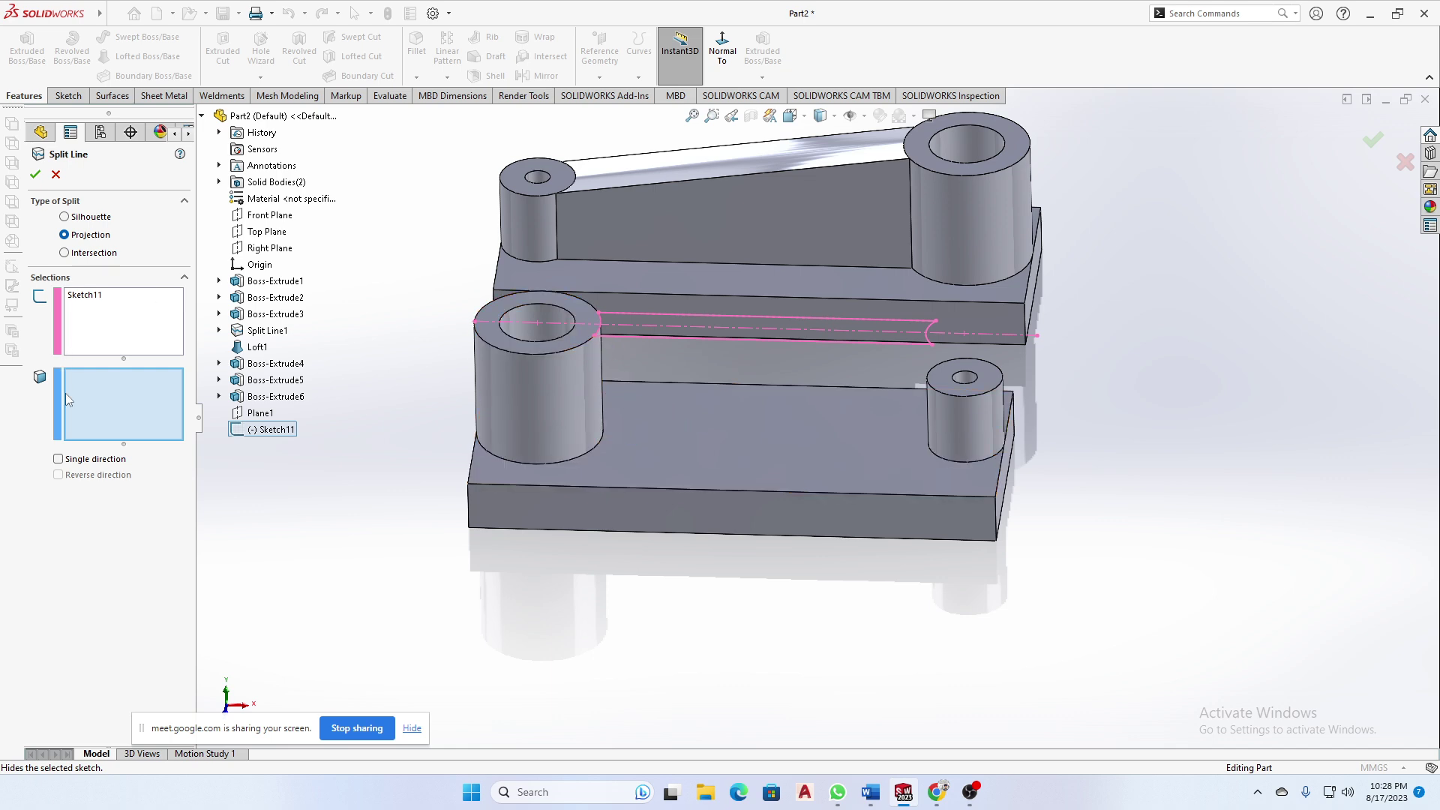
{"action": "left_click", "coordinate": [588, 378]}
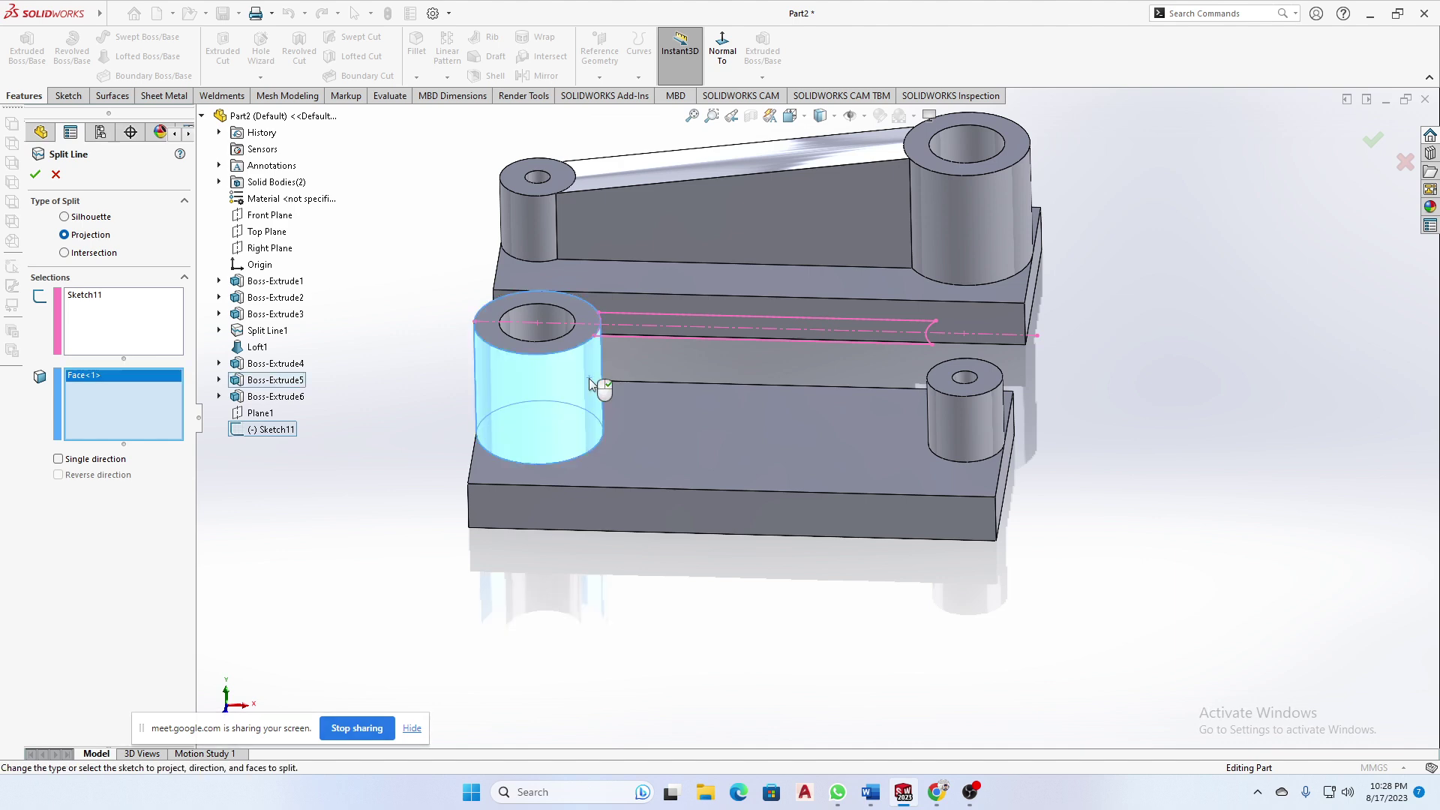
{"action": "left_click", "coordinate": [946, 429]}
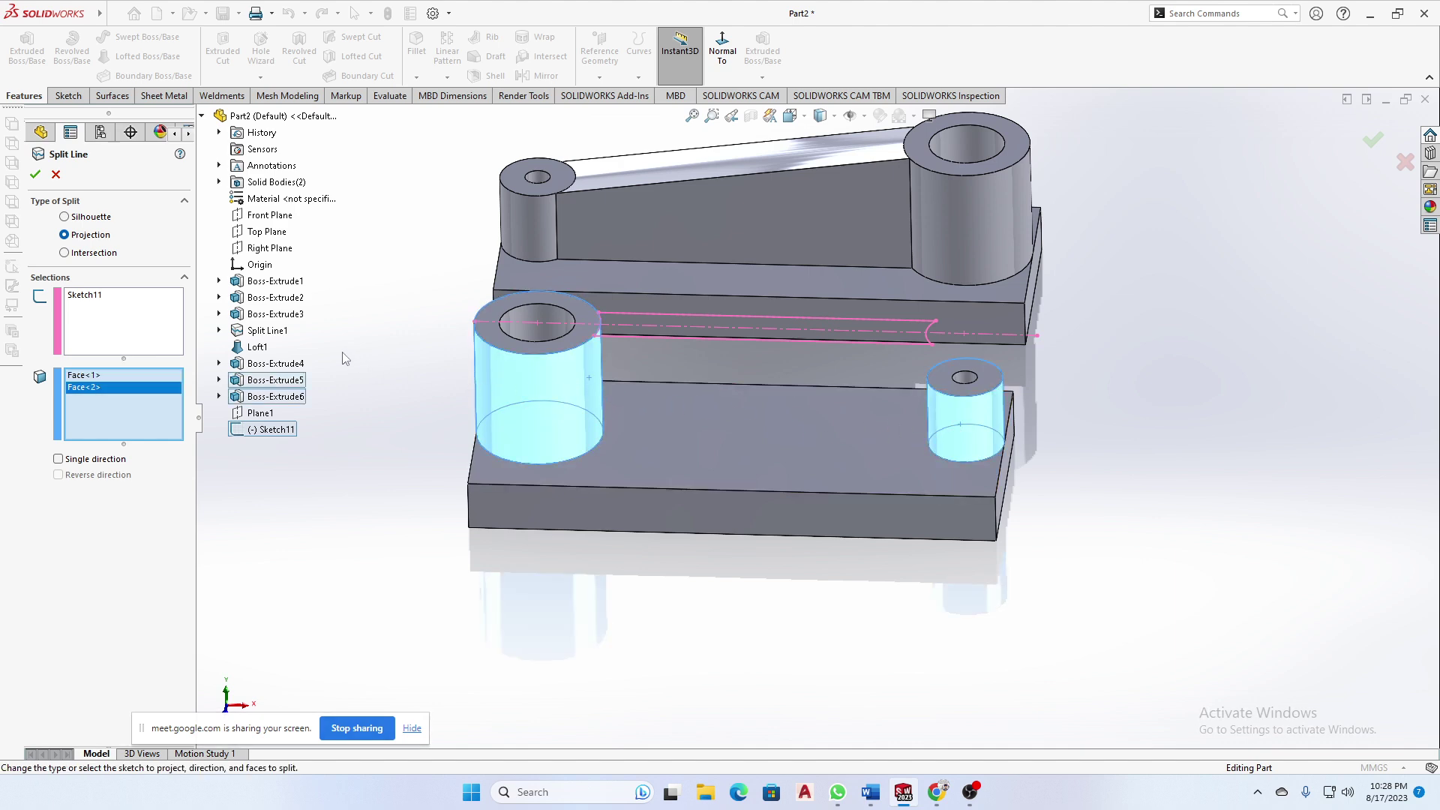
{"action": "left_click", "coordinate": [34, 175]}
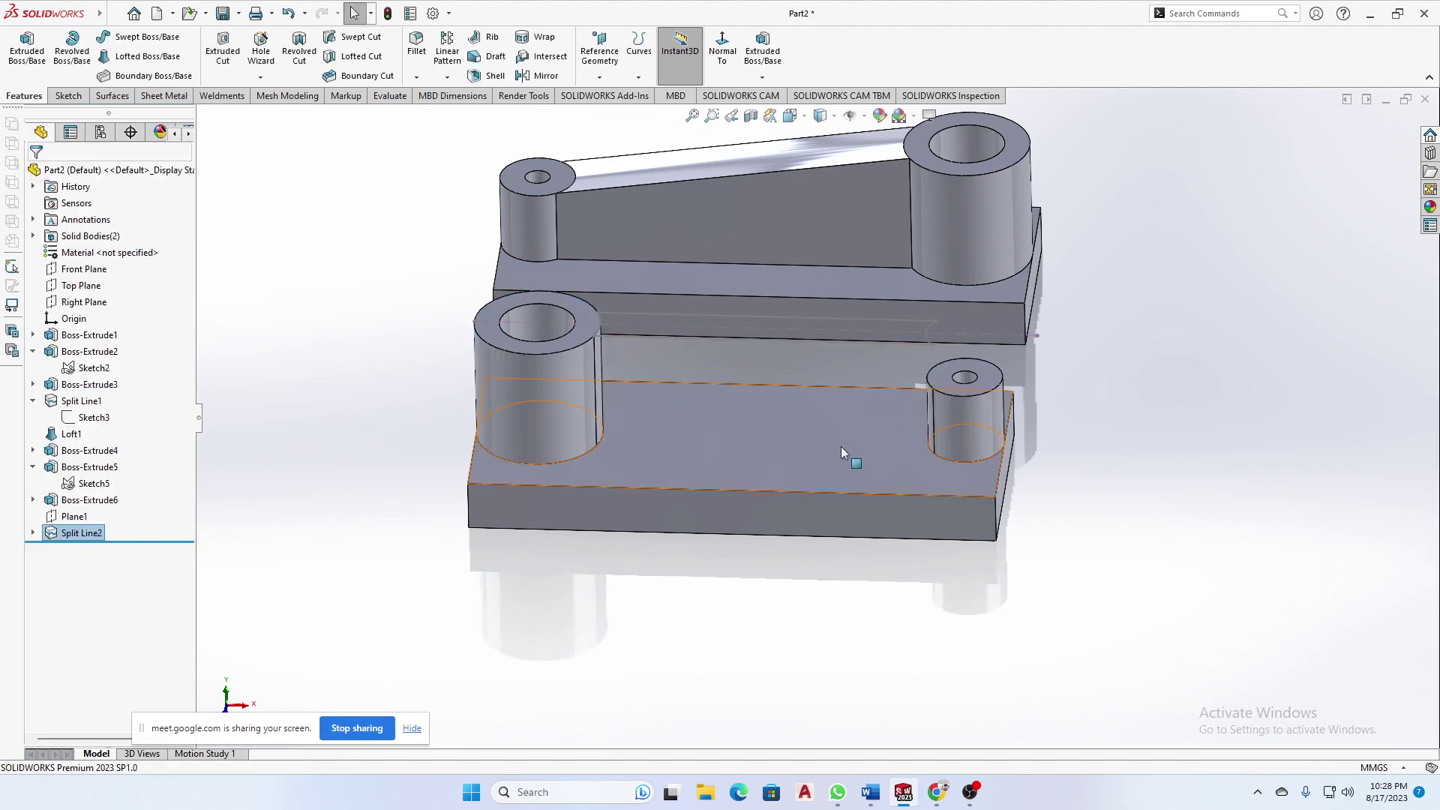
- Examine the split faces on both bosses of the second plate from several angles
{"action": "middle_click_drag", "start_coordinate": [852, 450], "coordinate": [615, 312]}
{"action": "left_click", "coordinate": [613, 307]}
{"action": "scroll", "coordinate": [534, 355], "scroll_direction": "down", "scroll_amount": 5}
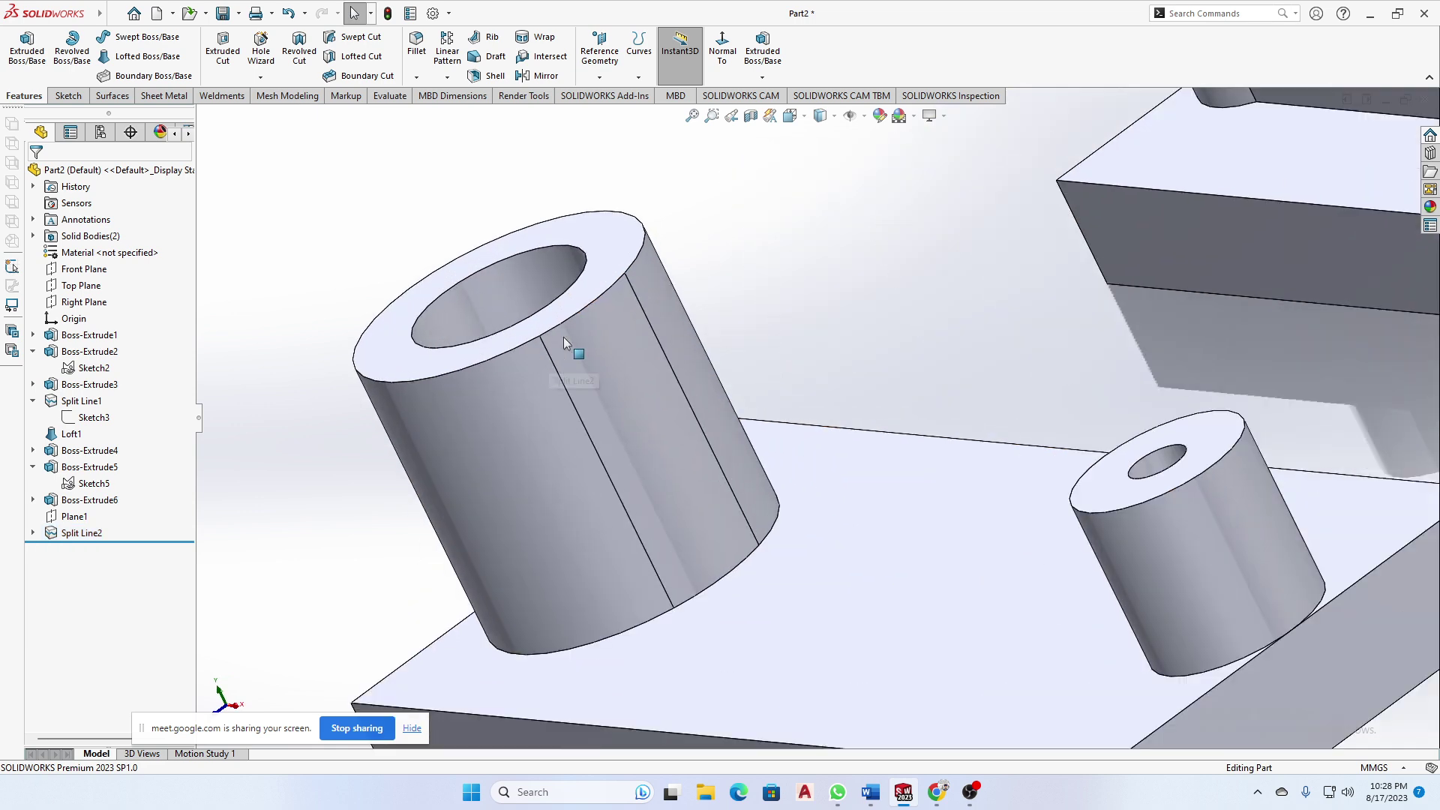
{"action": "left_click", "coordinate": [643, 416]}
{"action": "scroll", "coordinate": [703, 501], "scroll_direction": "up", "scroll_amount": 4}
{"action": "mouse_move", "coordinate": [703, 501]}
{"action": "middle_mouse_down"}
{"action": "mouse_move", "coordinate": [803, 485]}
{"action": "mouse_move", "coordinate": [966, 507]}
{"action": "middle_mouse_up"}
{"action": "left_click", "coordinate": [1307, 445]}
{"action": "middle_click_drag", "start_coordinate": [1307, 446], "coordinate": [537, 334]}
{"action": "left_click", "coordinate": [537, 334]}
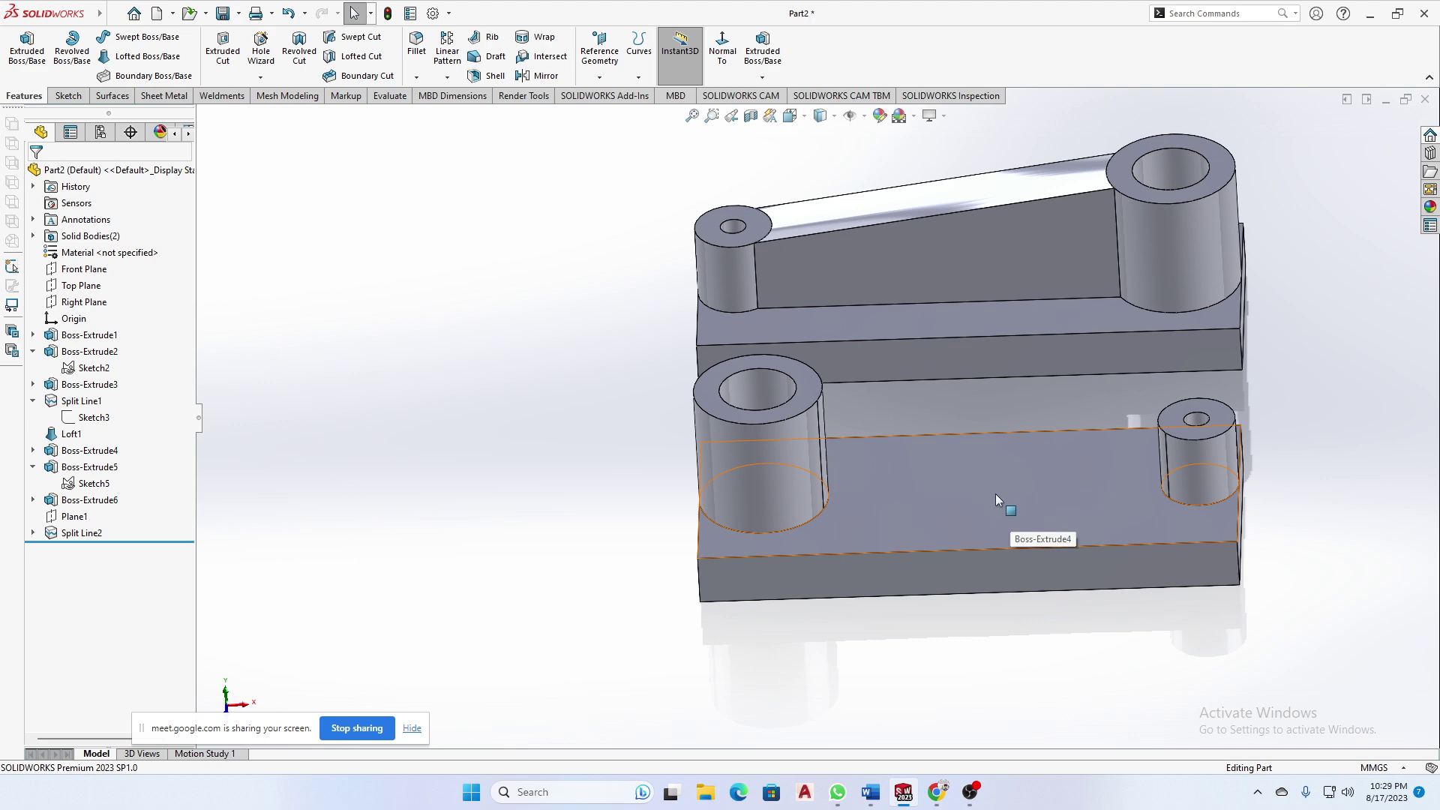
{"action": "scroll", "coordinate": [995, 495], "scroll_direction": "down", "scroll_amount": 2}
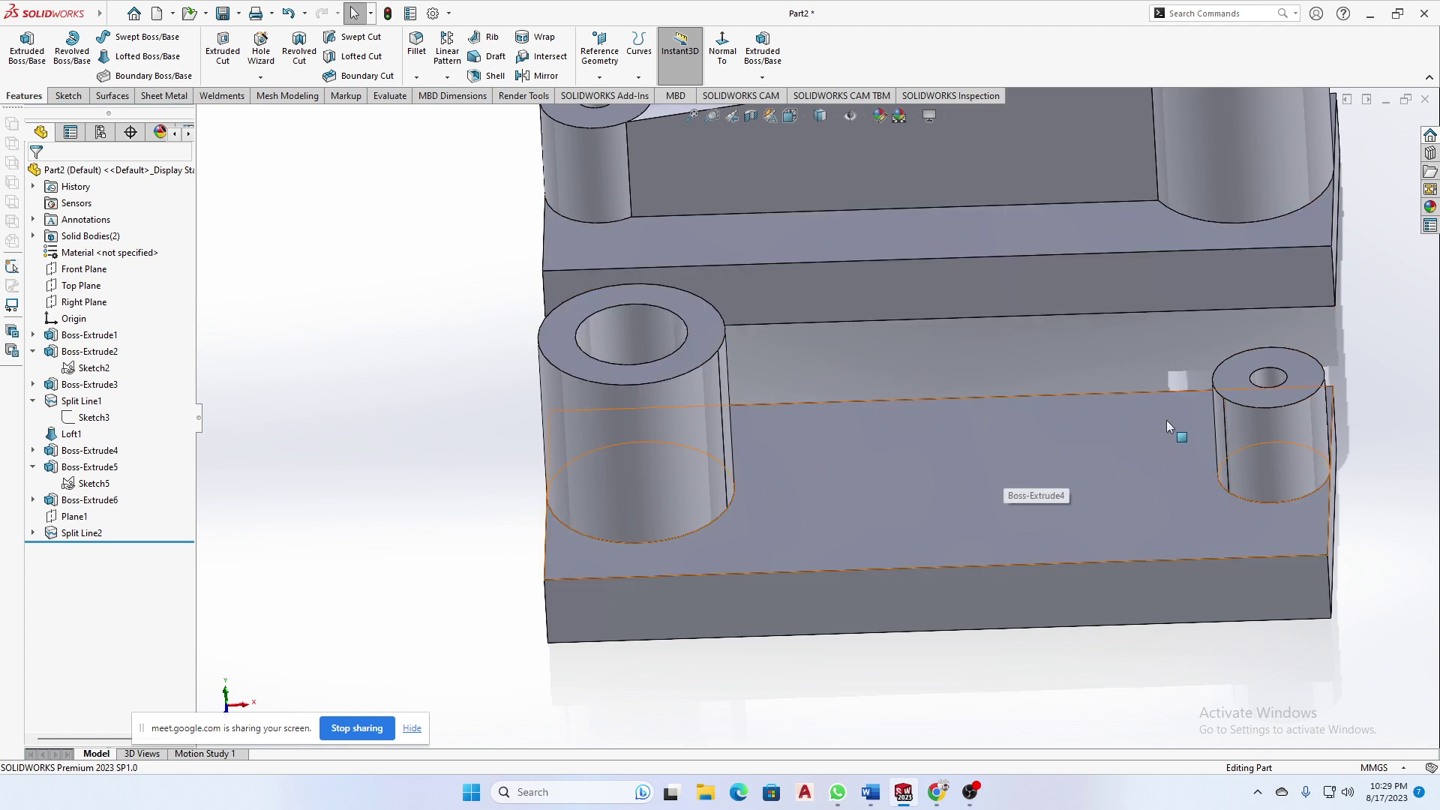
{"action": "left_click", "coordinate": [910, 477]}
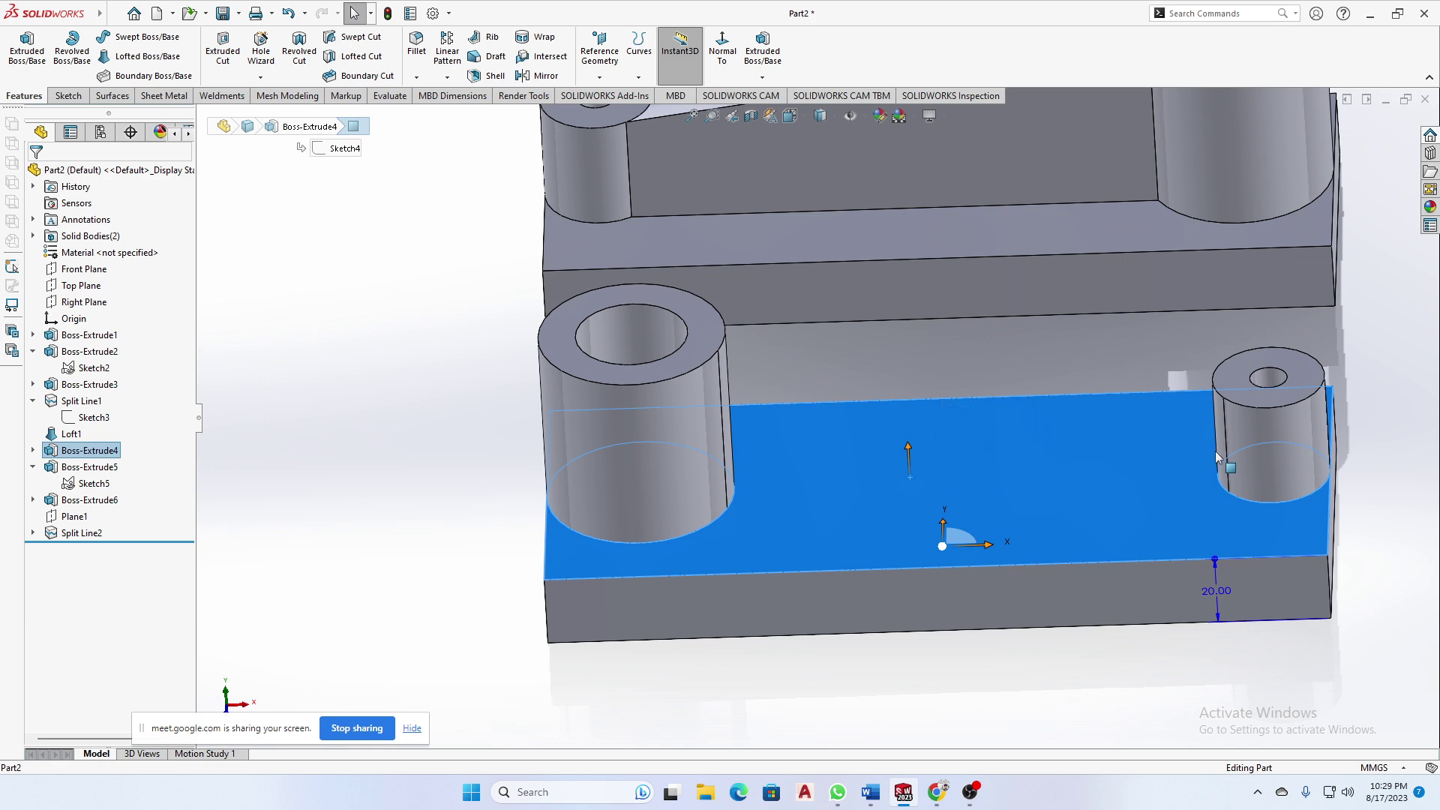
{"action": "left_click", "coordinate": [311, 411]}
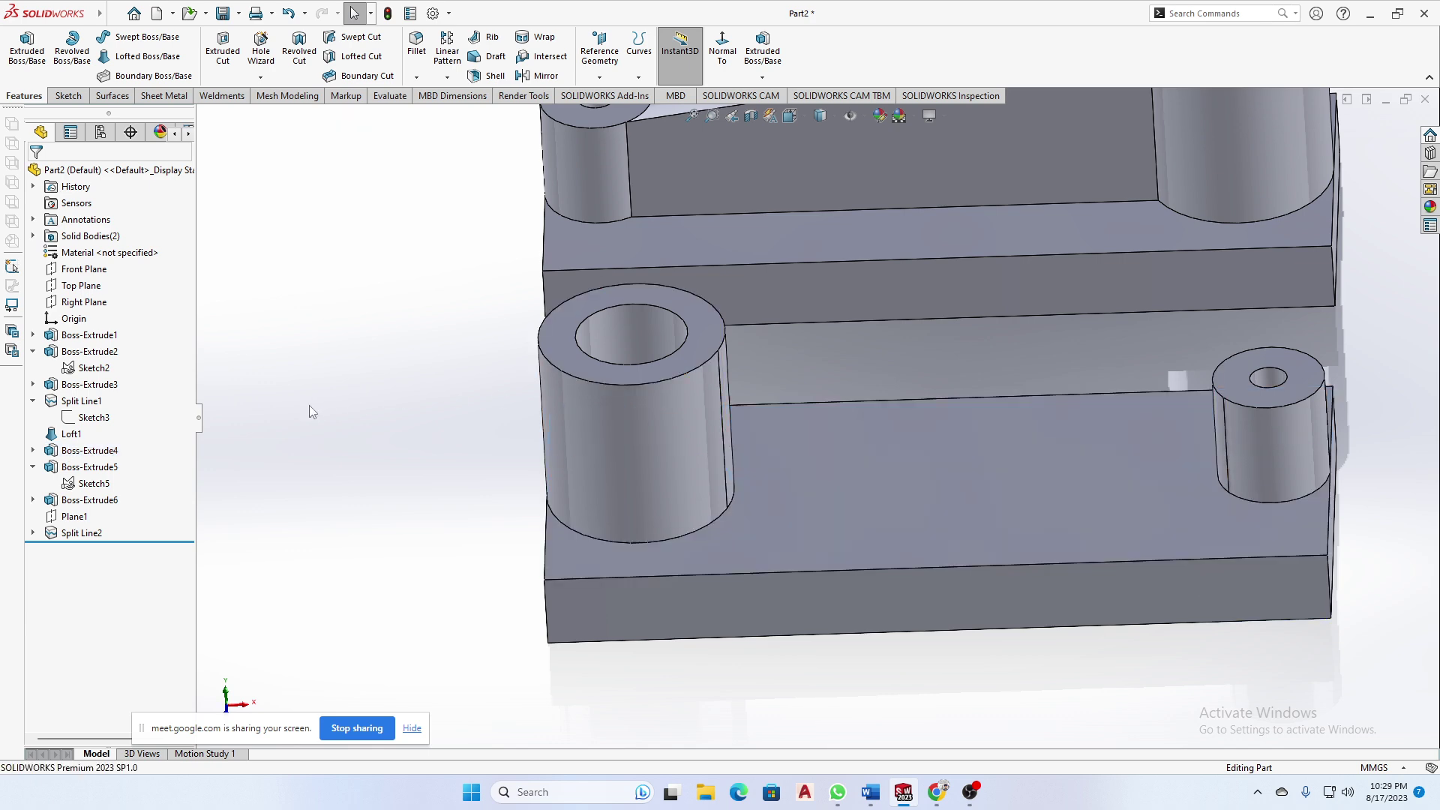
{"action": "scroll", "coordinate": [356, 384], "scroll_direction": "up", "scroll_amount": 3}
{"action": "middle_click_drag", "start_coordinate": [547, 478], "coordinate": [495, 461]}
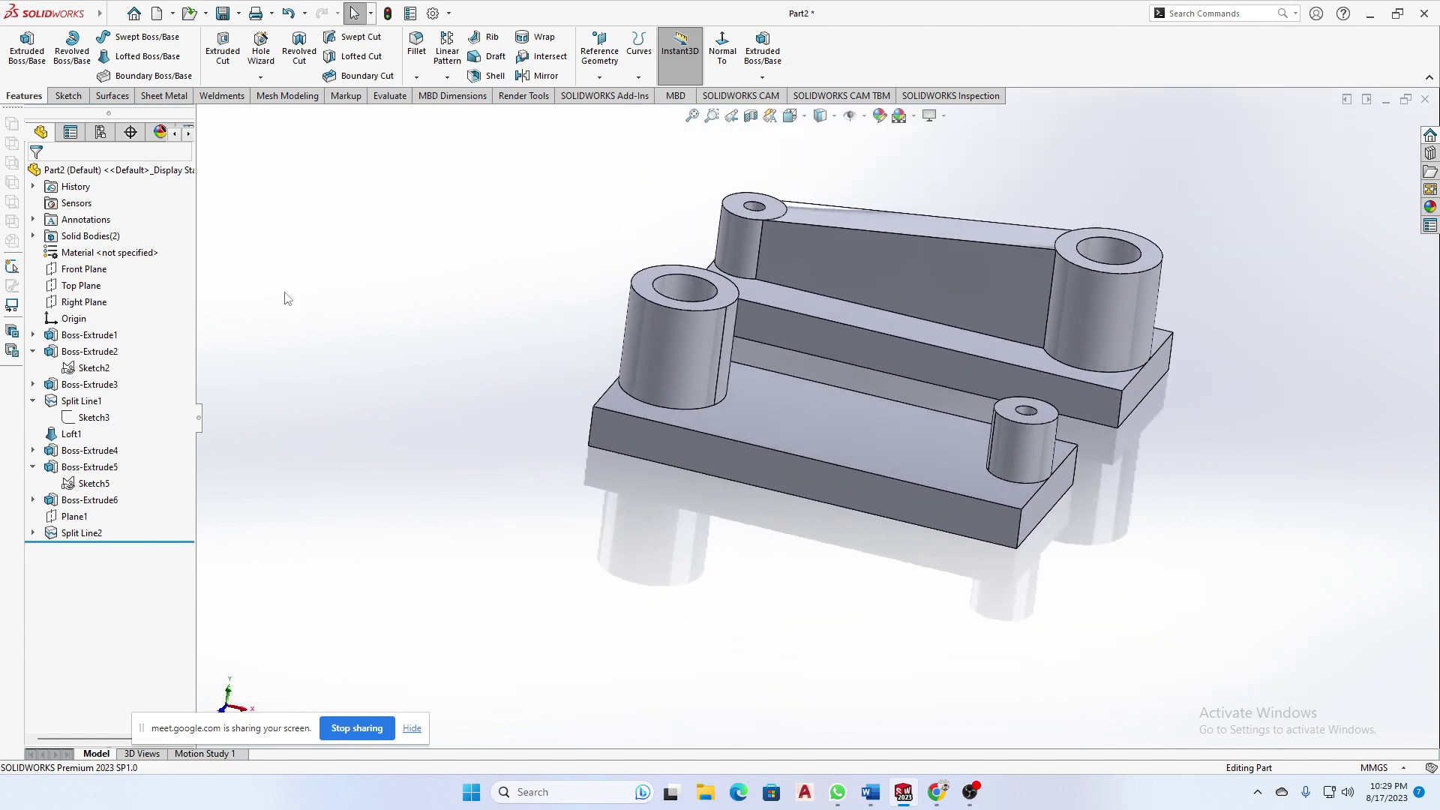
- Start a lofted boss using the narrow split faces on the large and small bosses as profiles
{"action": "left_click", "coordinate": [135, 60]}
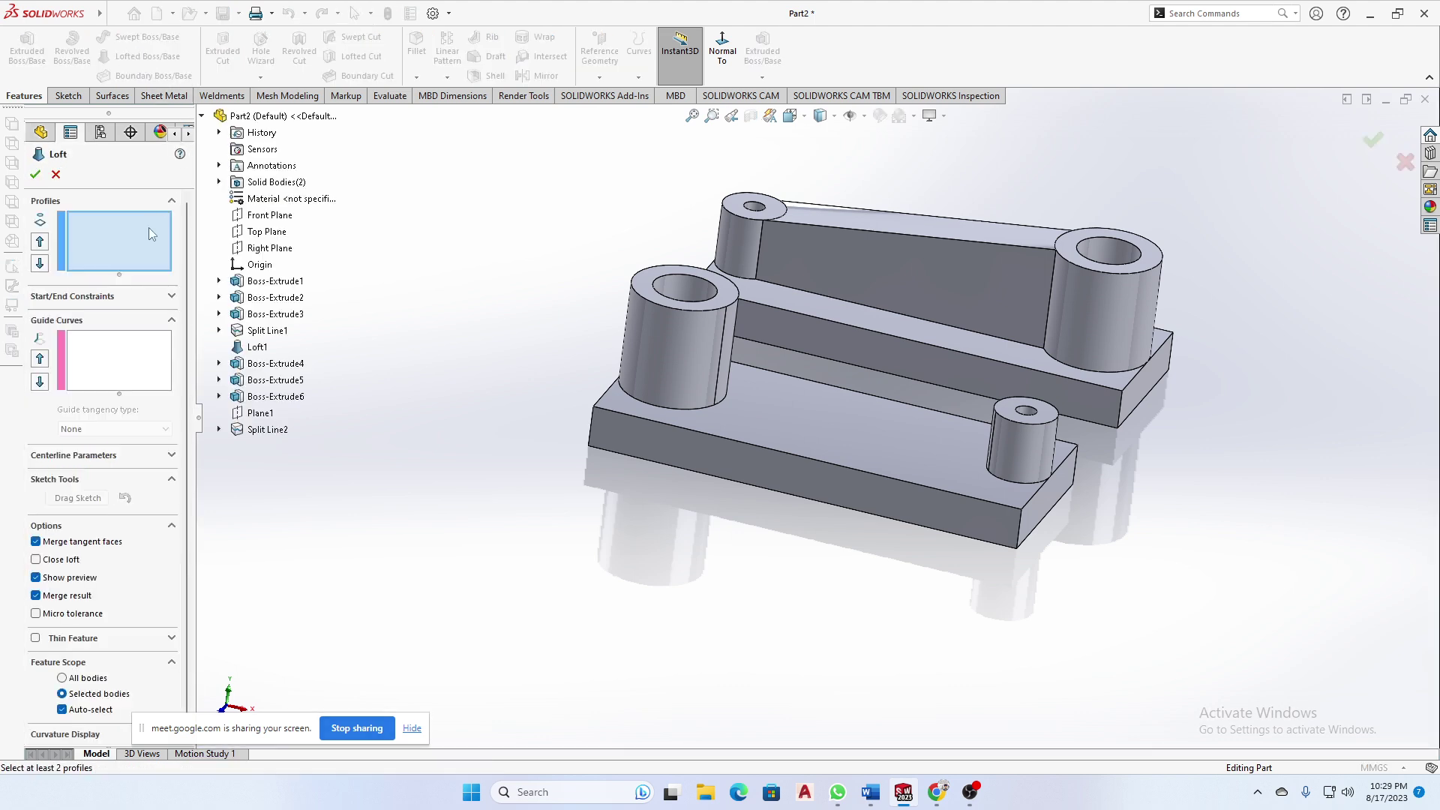
{"action": "middle_click_drag", "start_coordinate": [765, 423], "coordinate": [728, 324]}
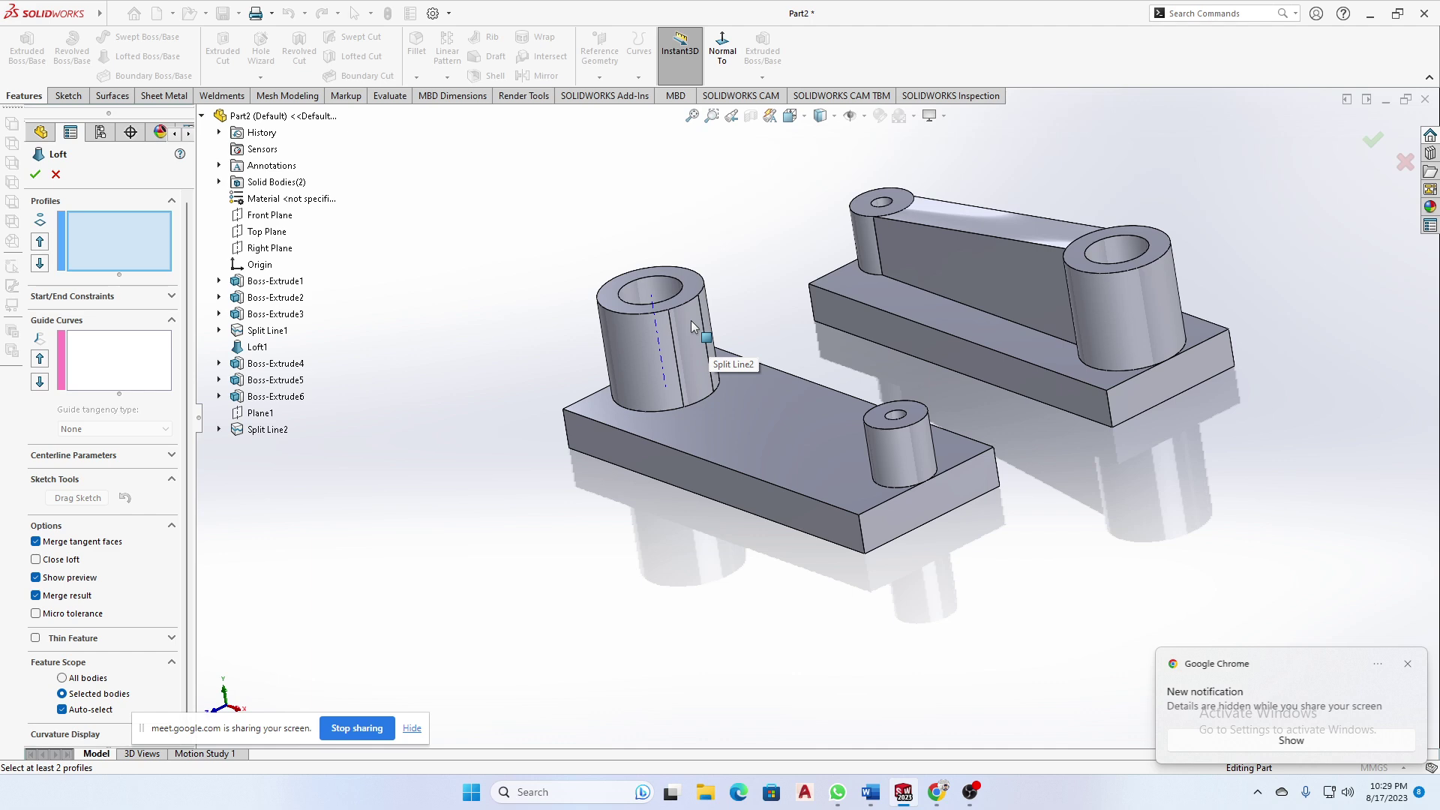
{"action": "left_click", "coordinate": [691, 326]}
{"action": "middle_click_drag", "start_coordinate": [762, 334], "coordinate": [937, 548]}
{"action": "left_click", "coordinate": [1105, 398]}
{"action": "middle_click_drag", "start_coordinate": [1055, 517], "coordinate": [1101, 458]}
{"action": "scroll", "coordinate": [1110, 459], "scroll_direction": "down", "scroll_amount": 7}
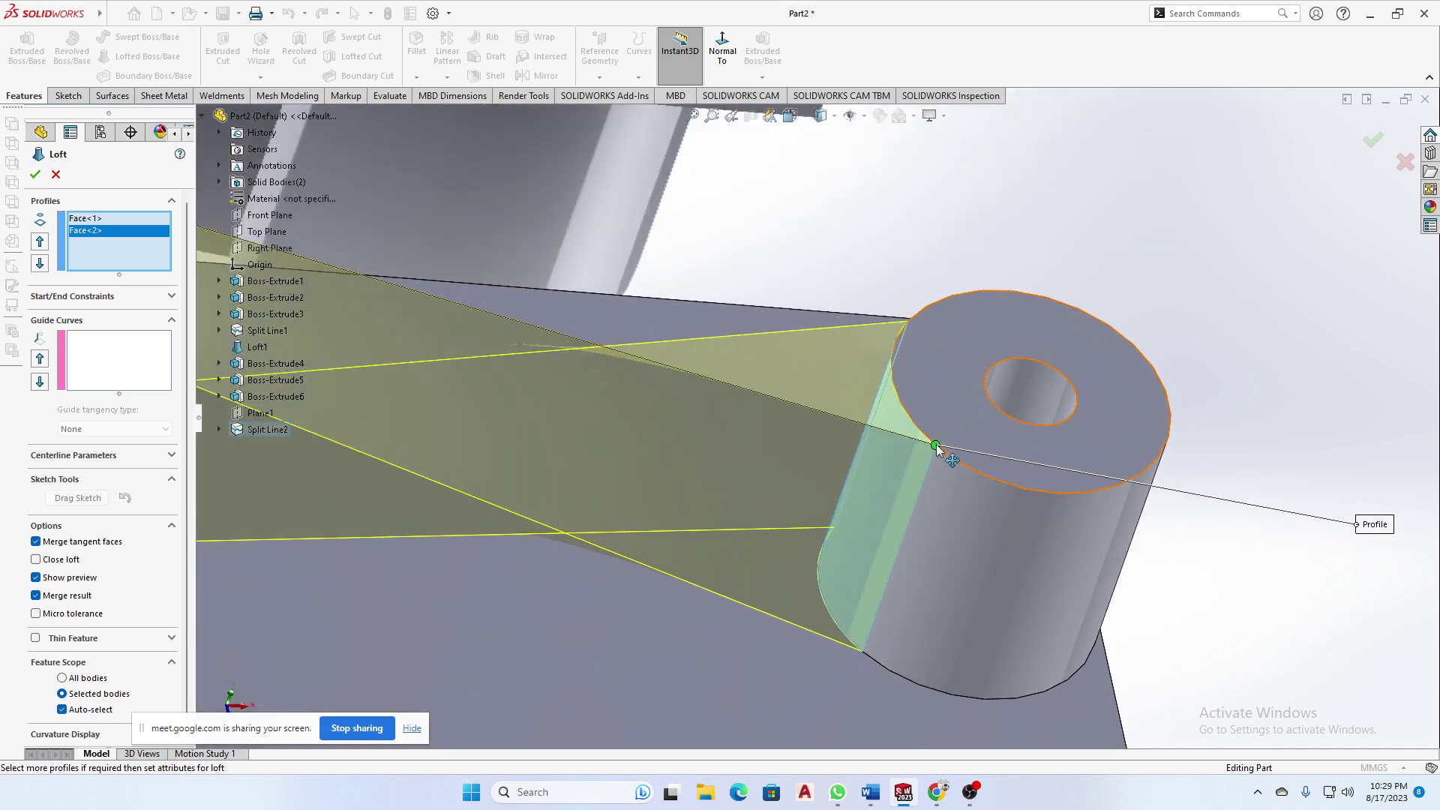
- Move the small boss profile's connector to the upper corner matching the large boss's connector, and complete the merged loft
{"action": "left_click_drag", "start_coordinate": [935, 445], "coordinate": [916, 417]}
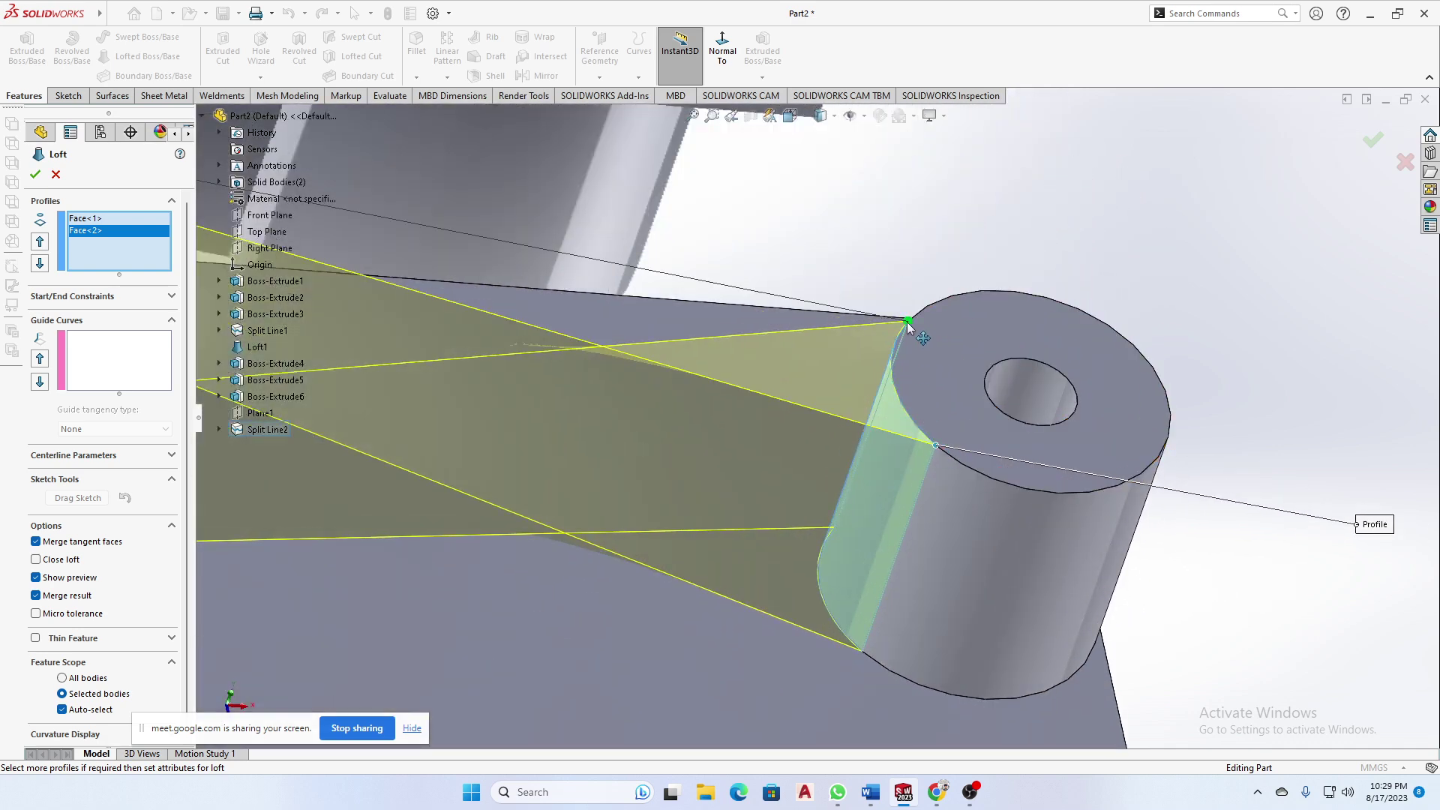
{"action": "scroll", "coordinate": [904, 356], "scroll_direction": "up", "scroll_amount": 7}
{"action": "middle_click_drag", "start_coordinate": [879, 381], "coordinate": [861, 450]}
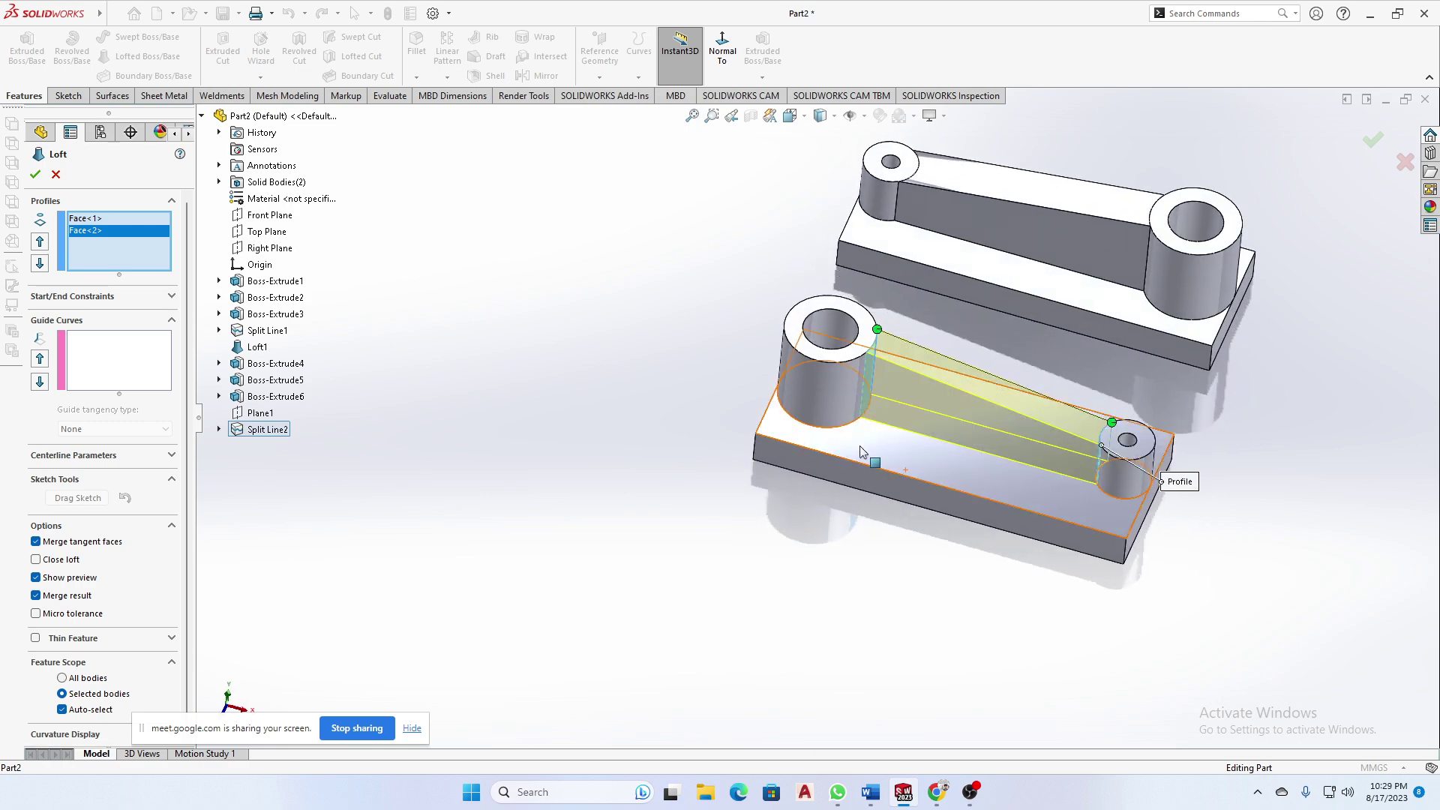
{"action": "scroll", "coordinate": [1008, 435], "scroll_direction": "down", "scroll_amount": 3}
{"action": "middle_click_drag", "start_coordinate": [1017, 450], "coordinate": [833, 347]}
{"action": "scroll", "coordinate": [735, 402], "scroll_direction": "down", "scroll_amount": 3}
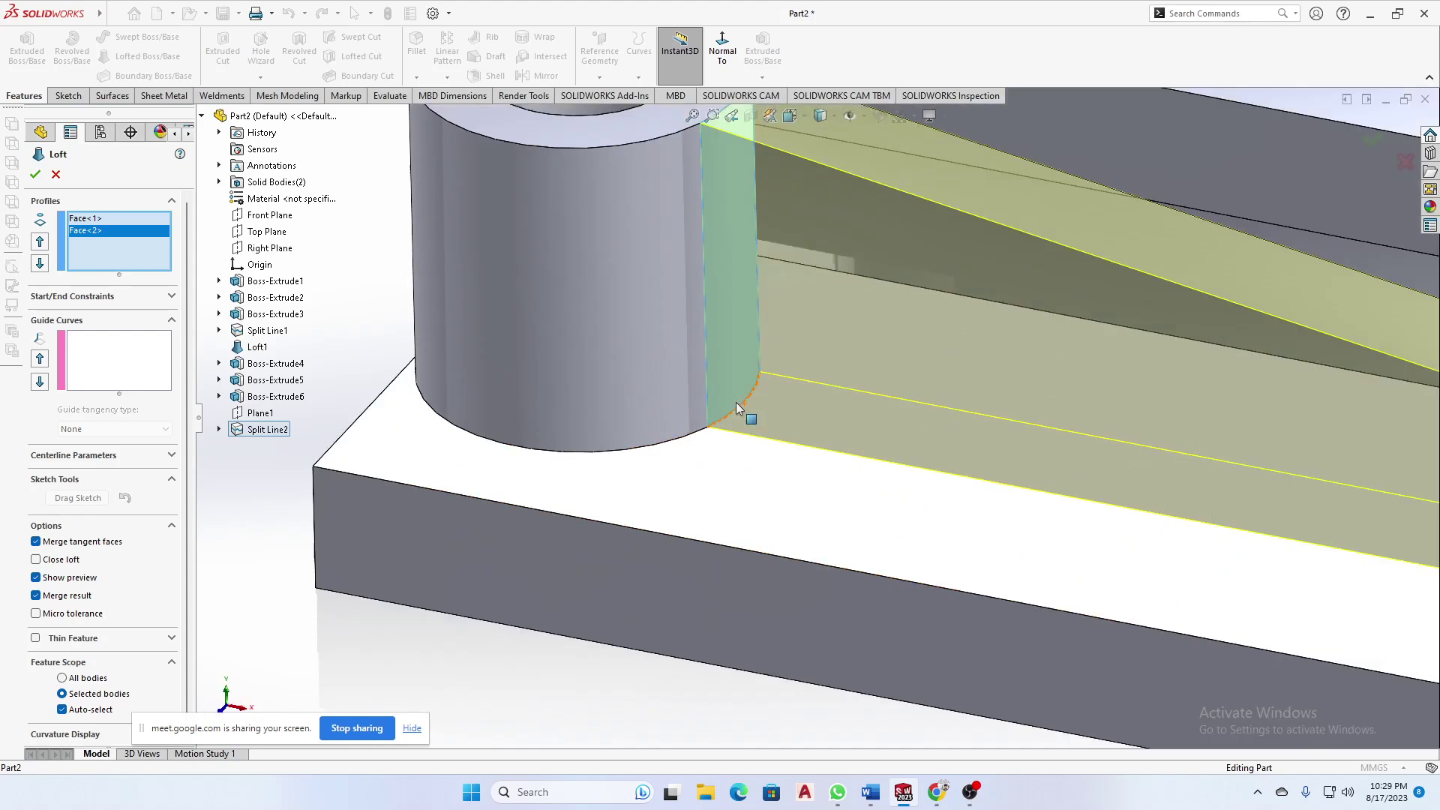
{"action": "scroll", "coordinate": [839, 440], "scroll_direction": "up", "scroll_amount": 4}
{"action": "middle_click_drag", "start_coordinate": [837, 441], "coordinate": [978, 466]}
{"action": "scroll", "coordinate": [1201, 510], "scroll_direction": "down", "scroll_amount": 4}
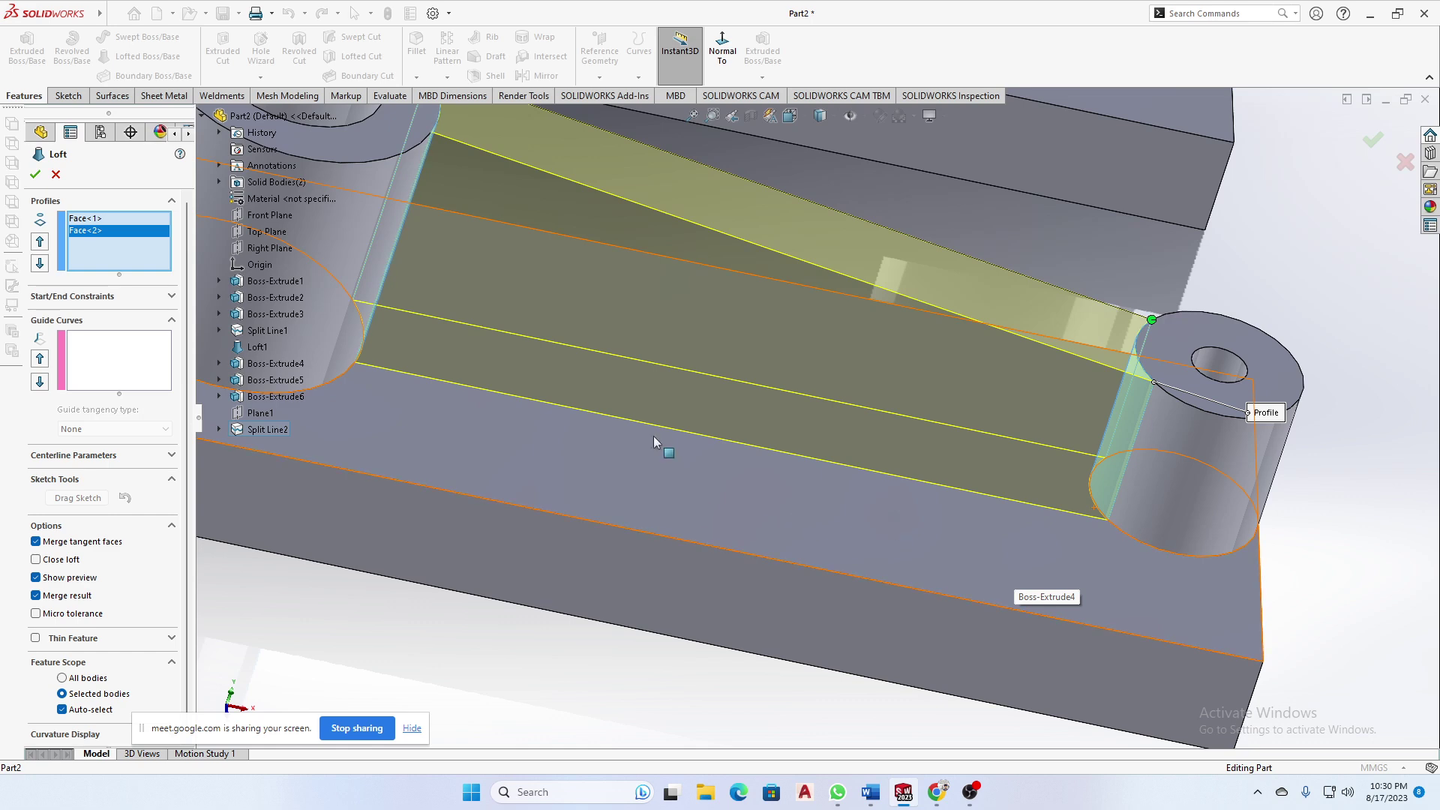
{"action": "scroll", "coordinate": [651, 318], "scroll_direction": "up", "scroll_amount": 3}
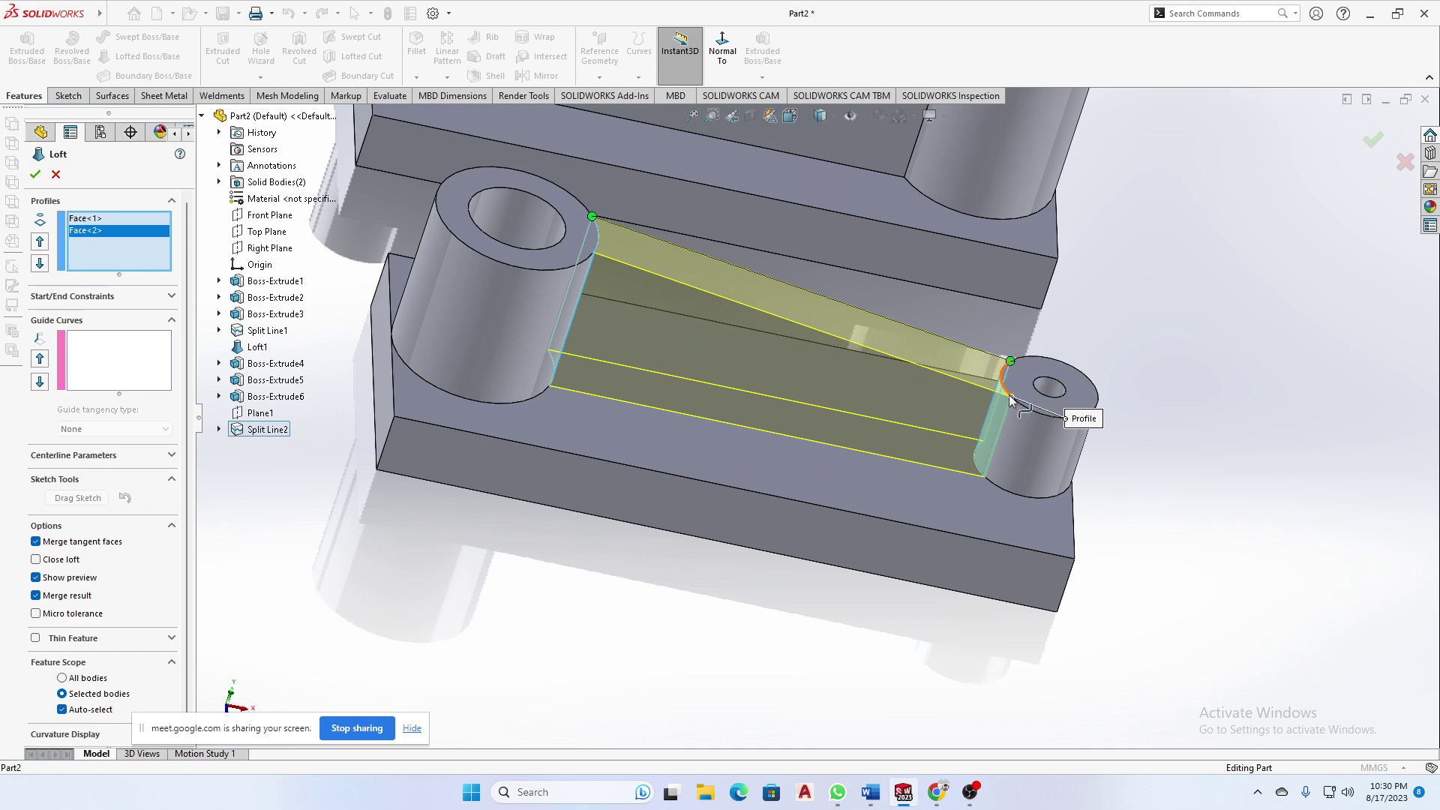
{"action": "middle_click_drag", "start_coordinate": [961, 366], "coordinate": [964, 385]}
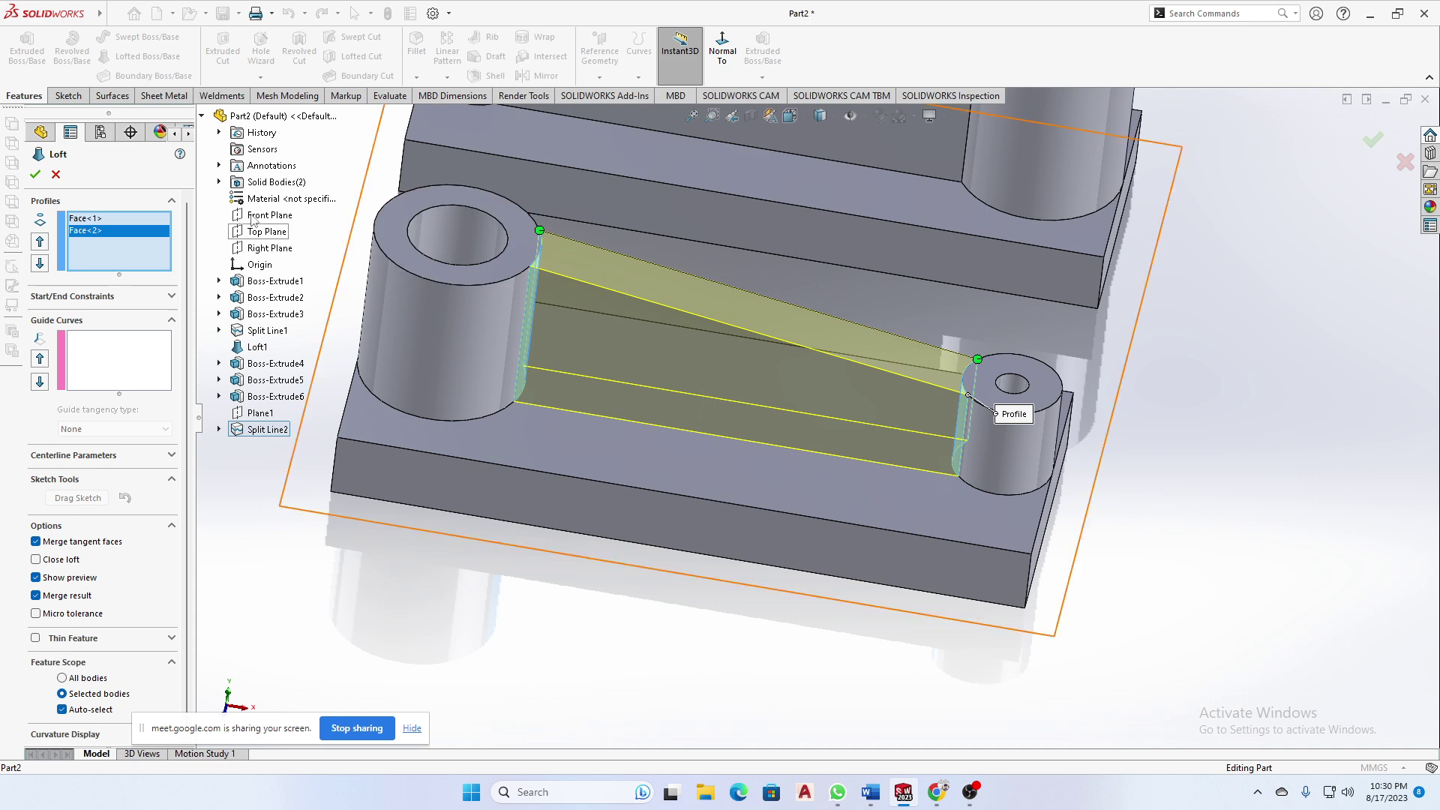
{"action": "left_click", "coordinate": [36, 177]}
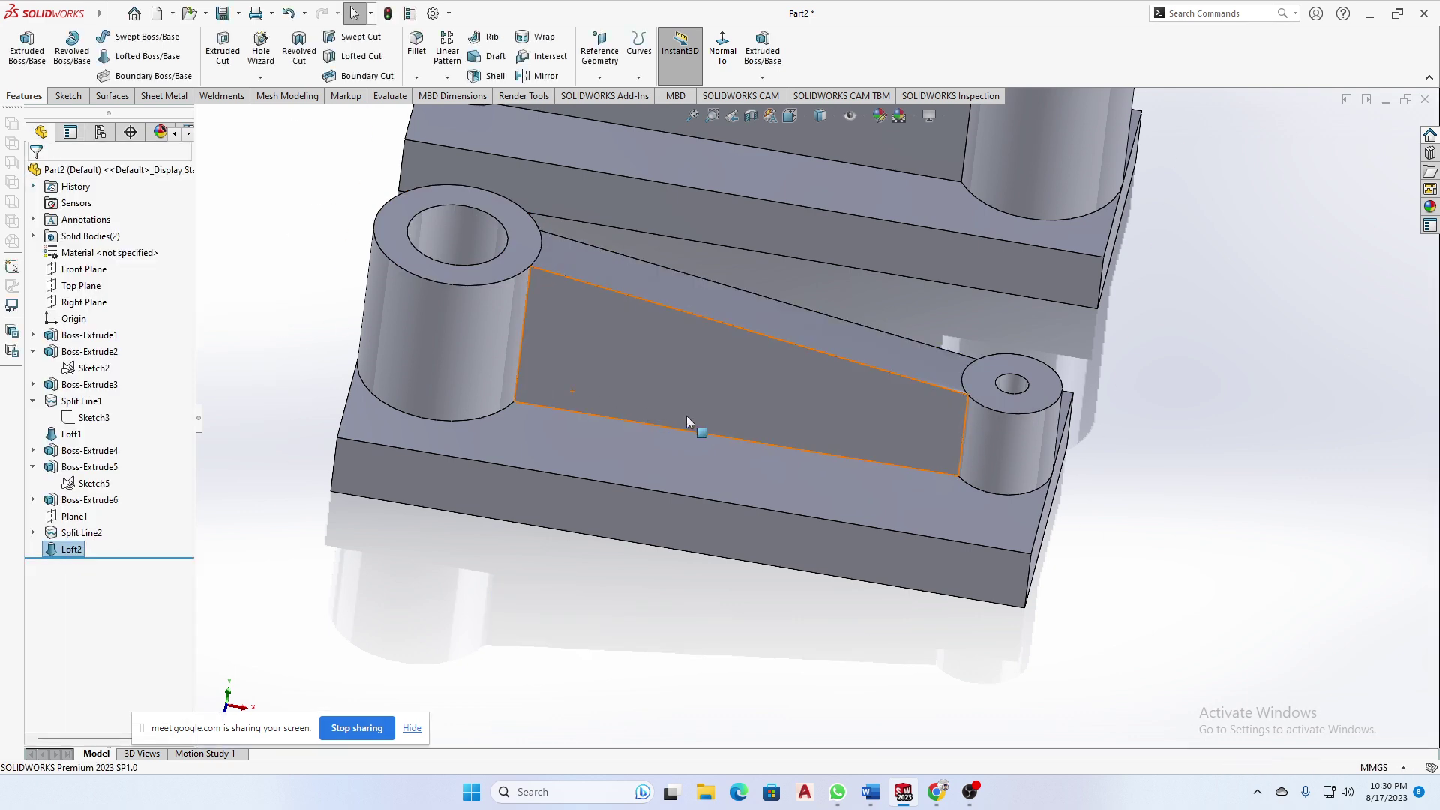
- Inspect the lofted rib's upper surface and its joints with both bosses, comparing it with the first plate's rib
{"action": "middle_click_drag", "start_coordinate": [786, 592], "coordinate": [802, 441]}
{"action": "middle_click_drag", "start_coordinate": [825, 321], "coordinate": [606, 376]}
{"action": "scroll", "coordinate": [460, 348], "scroll_direction": "down", "scroll_amount": 5}
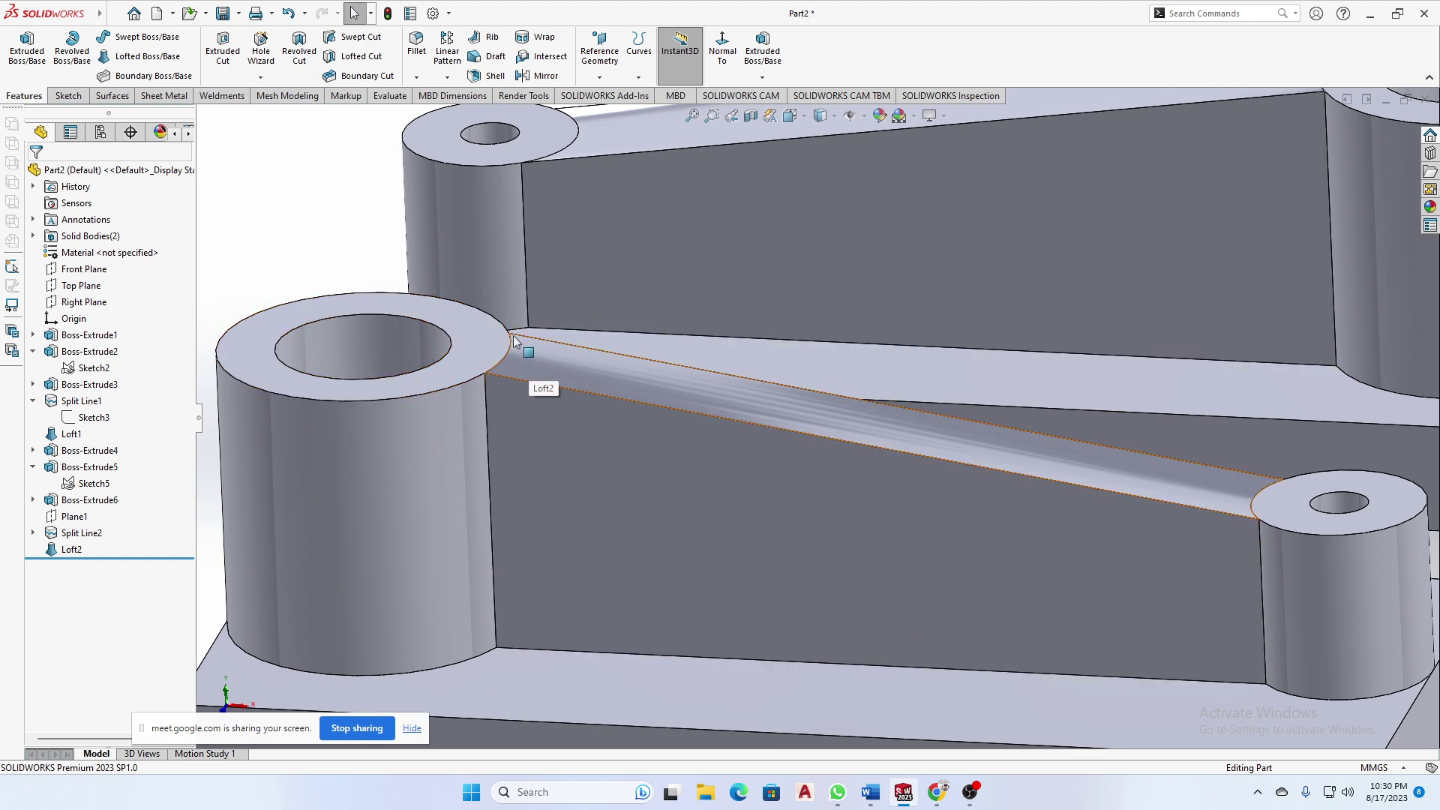
{"action": "scroll", "coordinate": [745, 418], "scroll_direction": "up", "scroll_amount": 5}
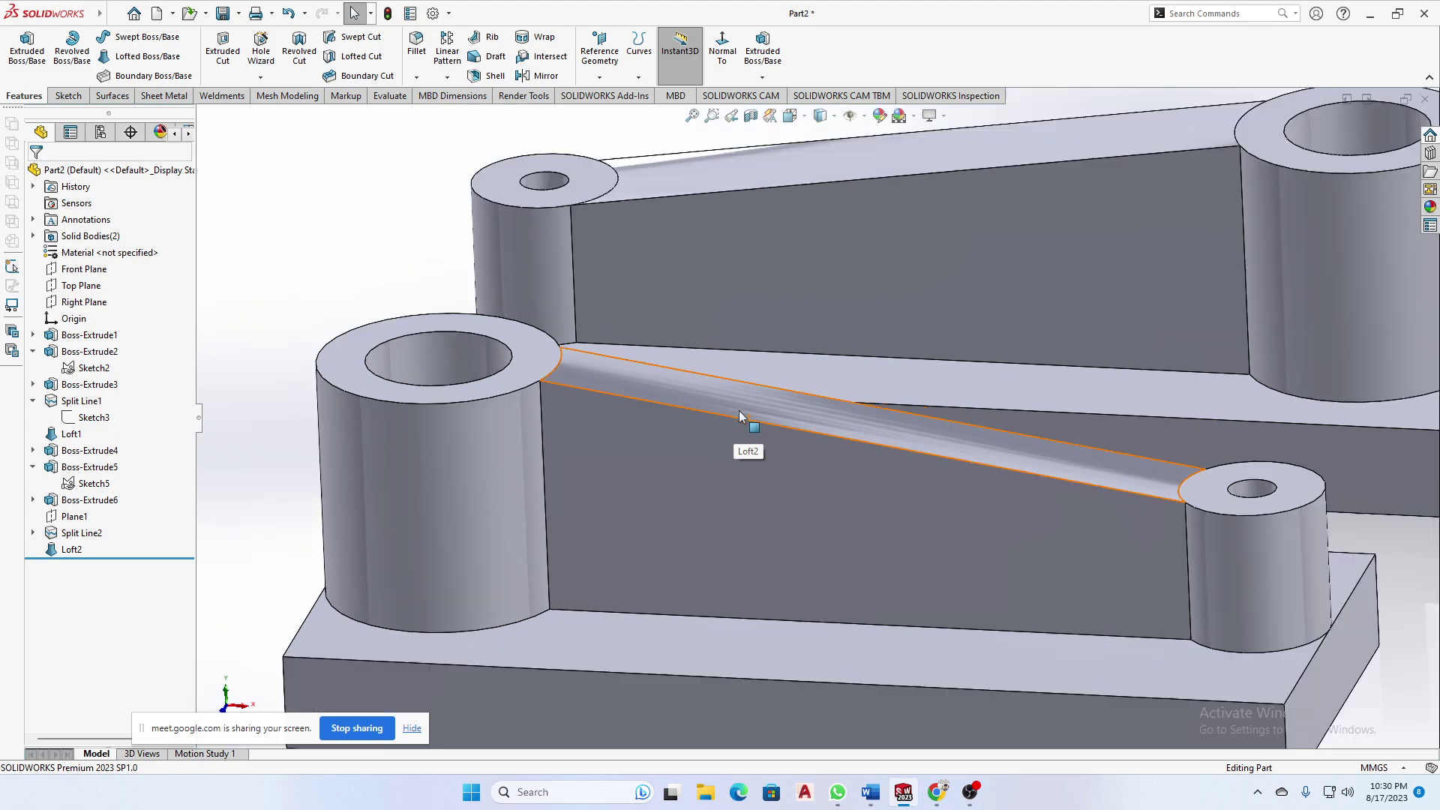
{"action": "middle_click_drag", "start_coordinate": [668, 453], "coordinate": [816, 490]}
{"action": "scroll", "coordinate": [1118, 538], "scroll_direction": "up", "scroll_amount": 3}
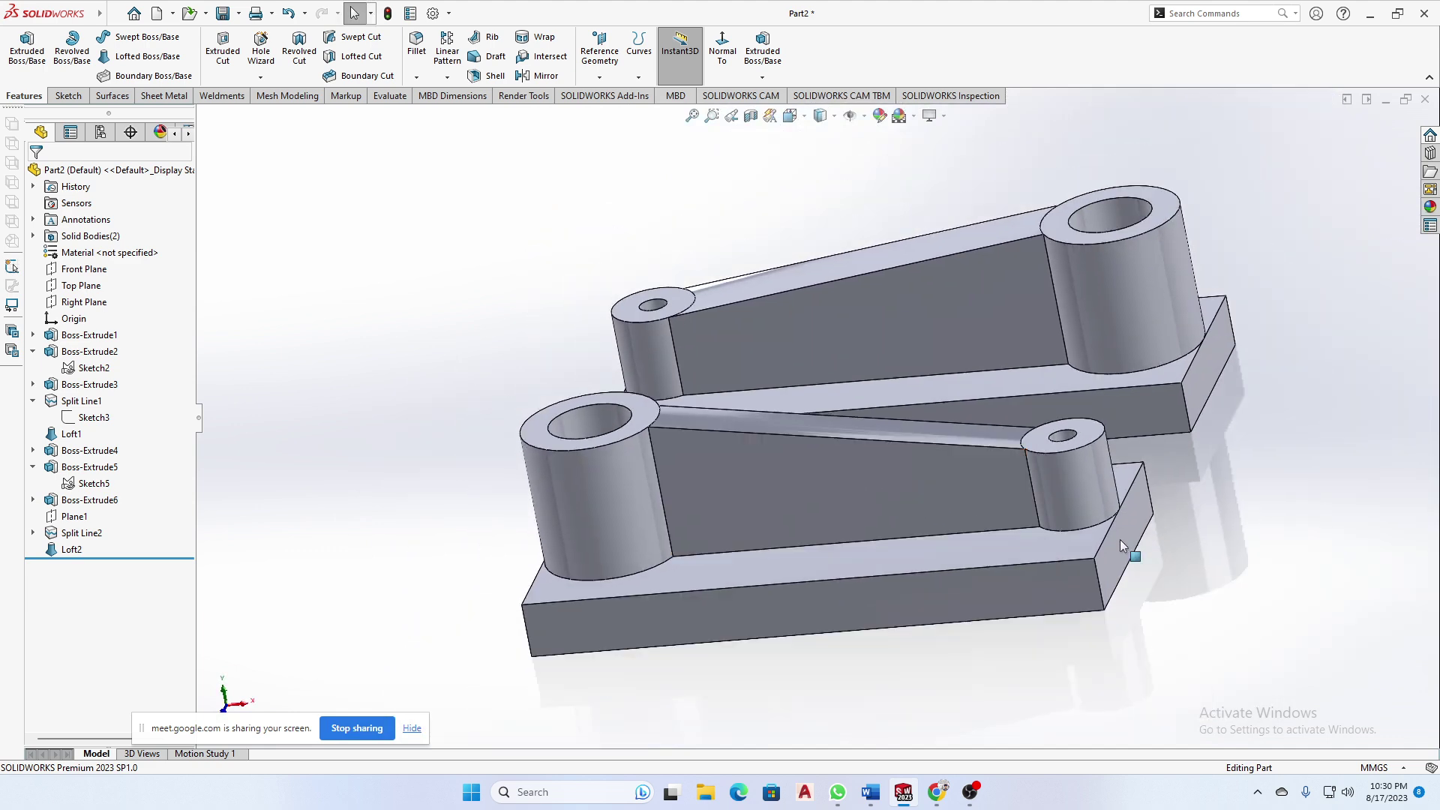
- Examine the second plate's lofted rib from several angles, checking its sloped top face where it meets both bosses
{"action": "mouse_move", "coordinate": [1098, 582]}
{"action": "middle_mouse_down"}
{"action": "mouse_move", "coordinate": [1202, 522]}
{"action": "mouse_move", "coordinate": [1170, 570]}
{"action": "mouse_move", "coordinate": [1118, 596]}
{"action": "middle_mouse_up"}
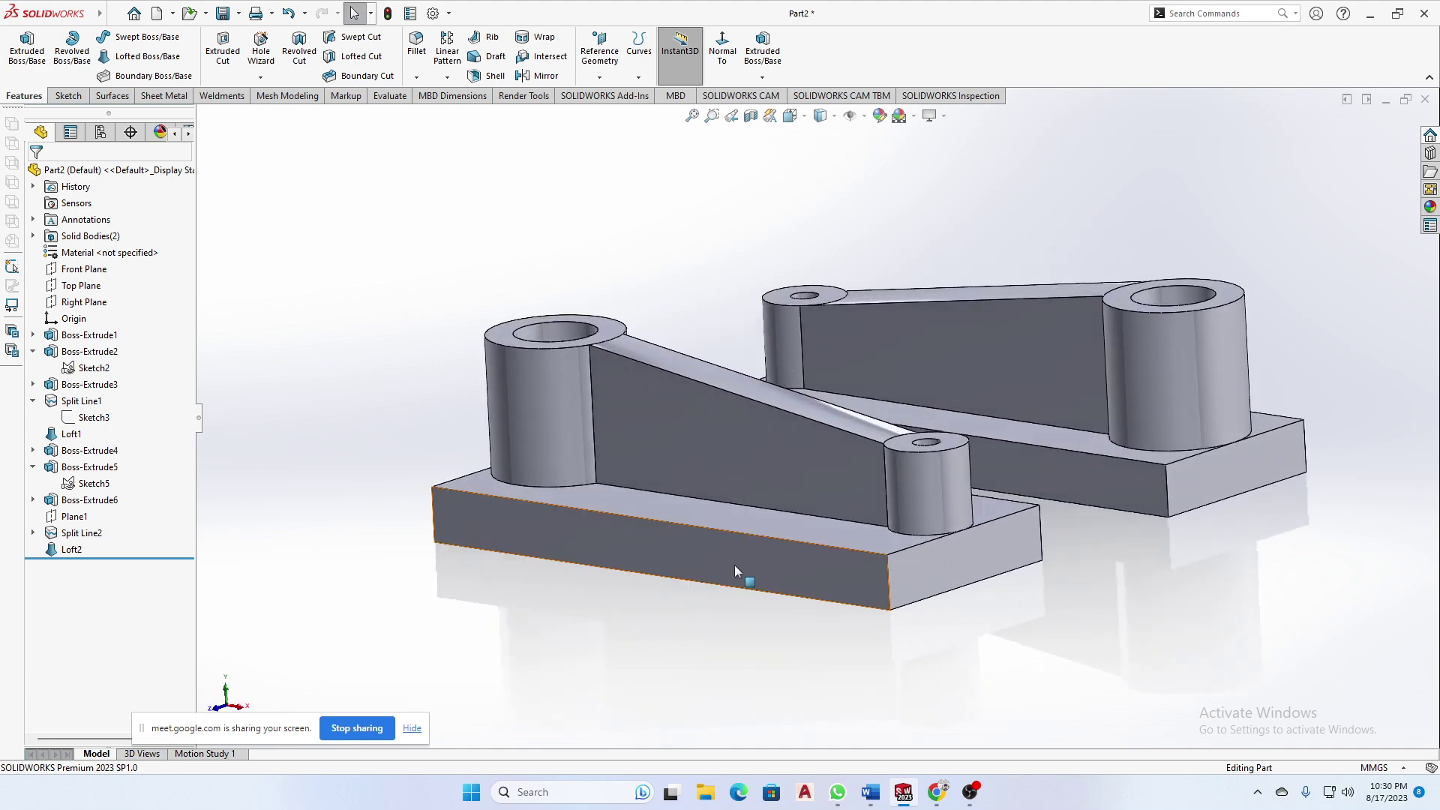
{"action": "middle_click_drag", "start_coordinate": [718, 322], "coordinate": [763, 390]}
{"action": "scroll", "coordinate": [699, 396], "scroll_direction": "down", "scroll_amount": 7}
{"action": "scroll", "coordinate": [698, 413], "scroll_direction": "up", "scroll_amount": 2}
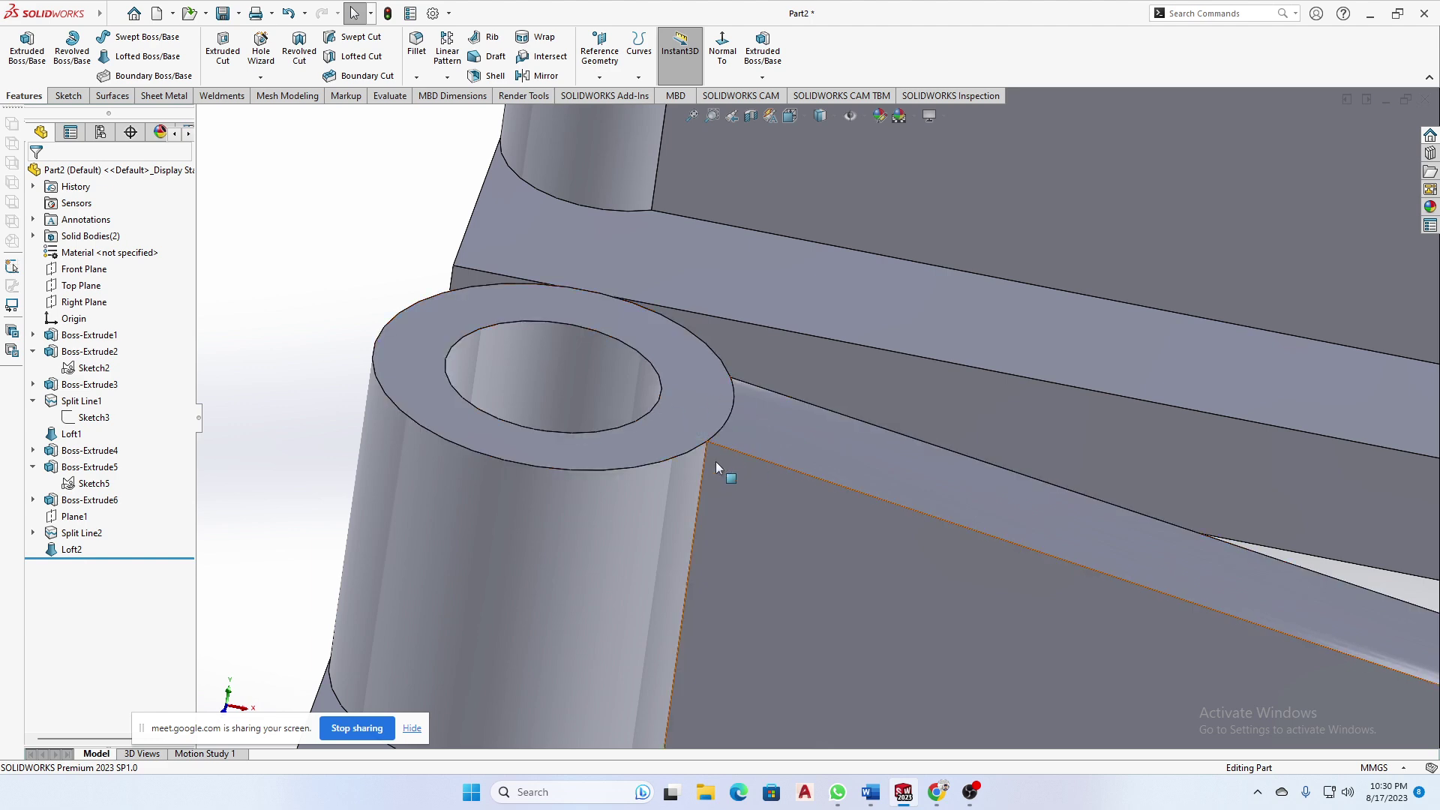
{"action": "scroll", "coordinate": [765, 488], "scroll_direction": "up", "scroll_amount": 4}
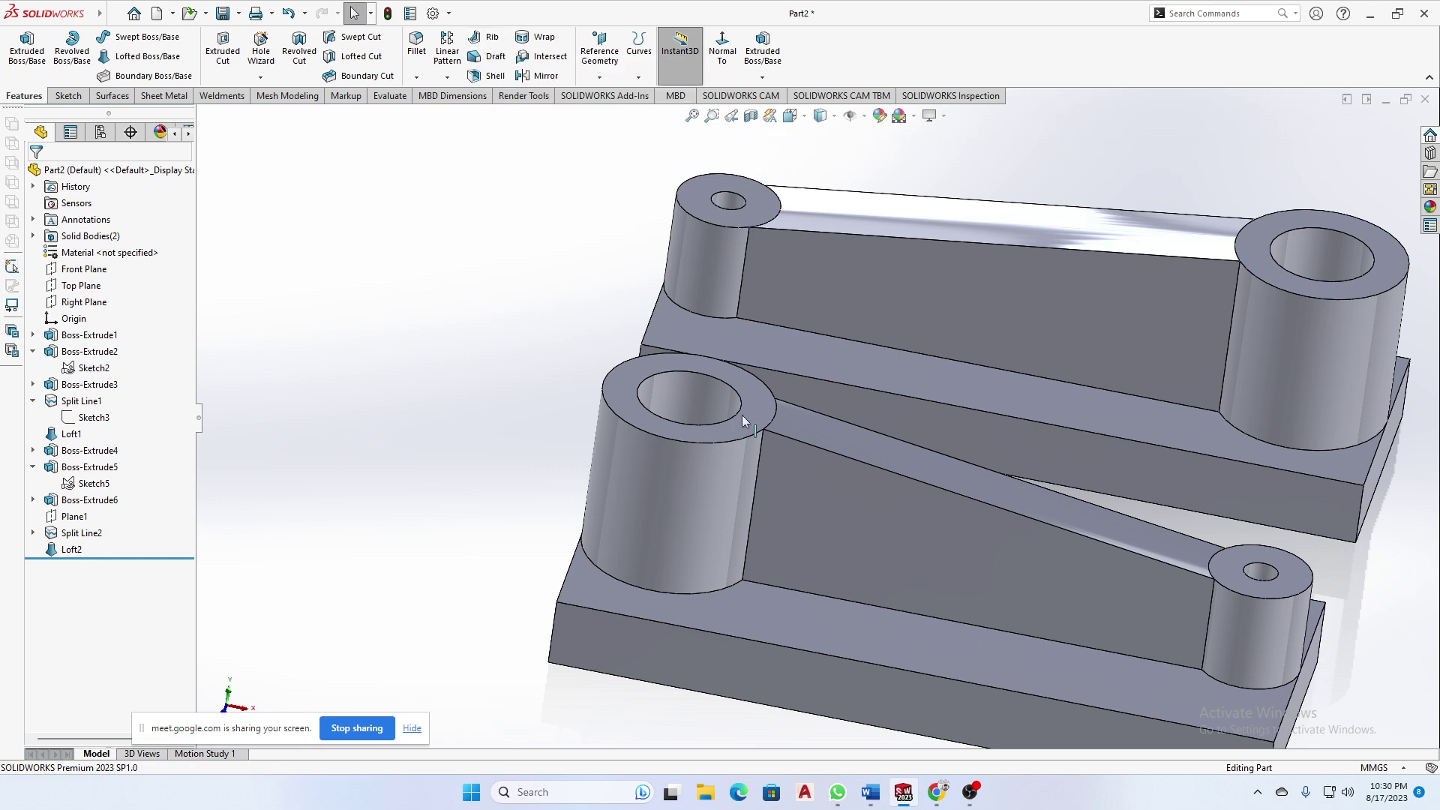
{"action": "mouse_move", "coordinate": [906, 498]}
{"action": "middle_mouse_down"}
{"action": "mouse_move", "coordinate": [855, 457]}
{"action": "mouse_move", "coordinate": [890, 515]}
{"action": "mouse_move", "coordinate": [931, 489]}
{"action": "mouse_move", "coordinate": [915, 508]}
{"action": "middle_mouse_up"}
{"action": "scroll", "coordinate": [901, 474], "scroll_direction": "down", "scroll_amount": 3}
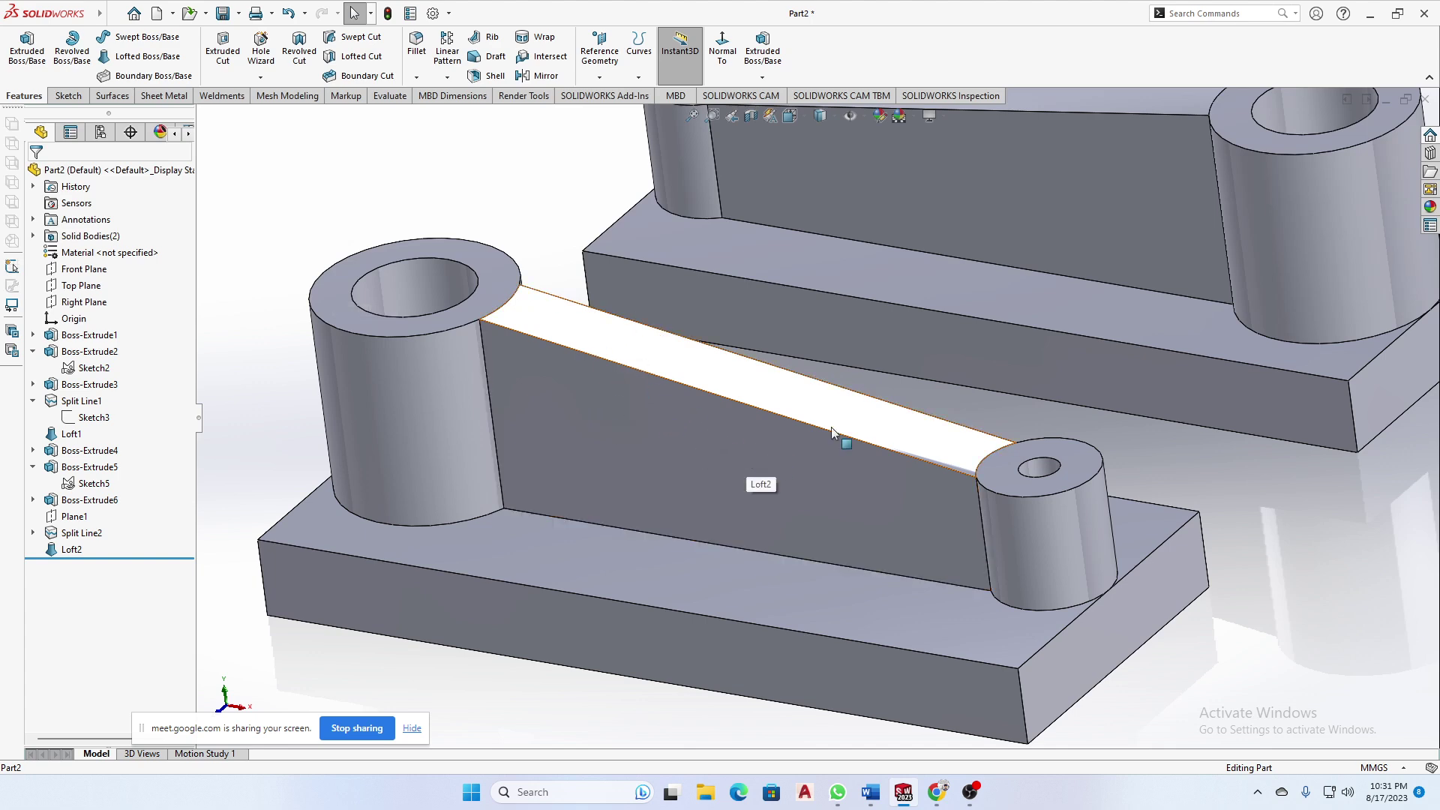
{"action": "middle_click_drag", "start_coordinate": [843, 439], "coordinate": [819, 389]}
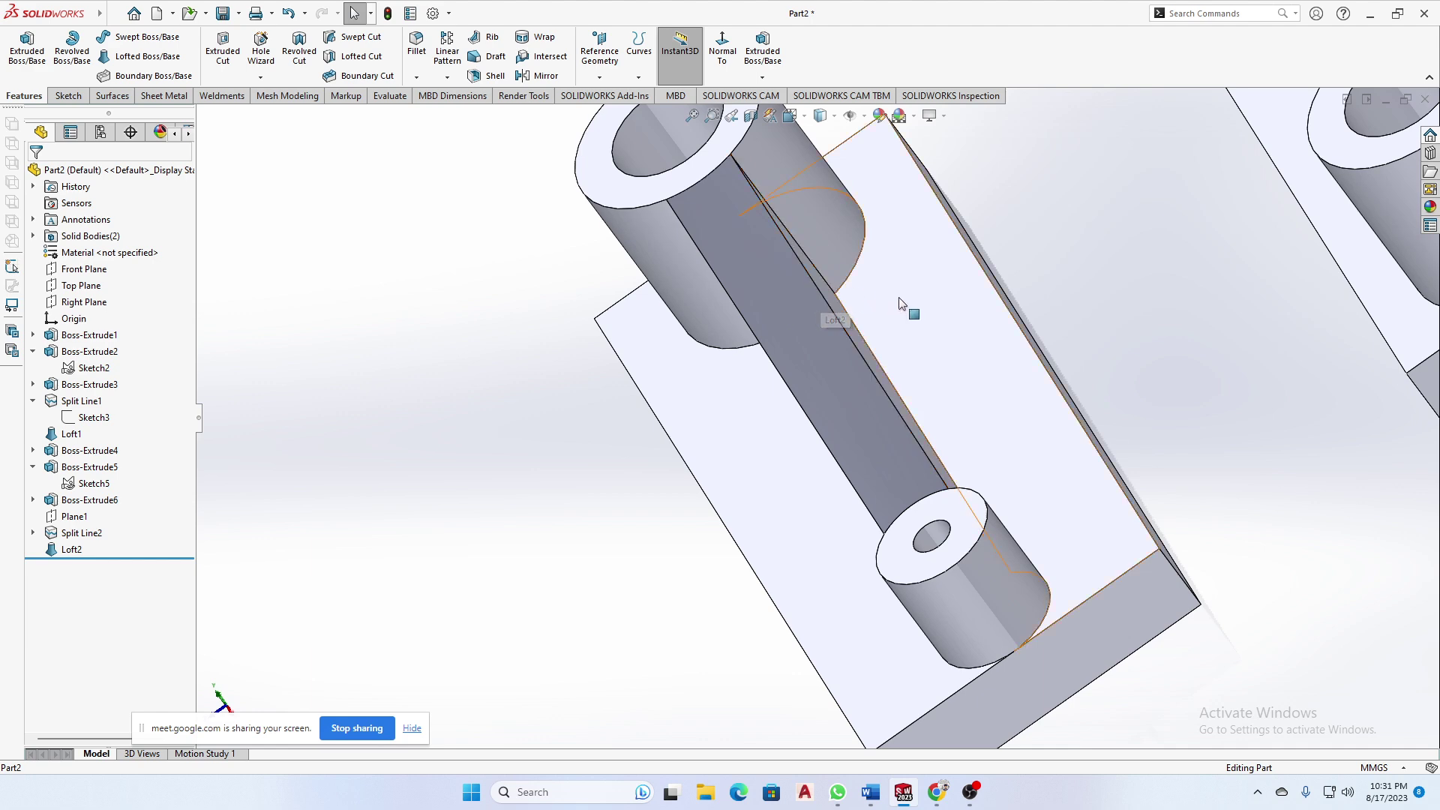
{"action": "key", "text": "ctrl+7"}
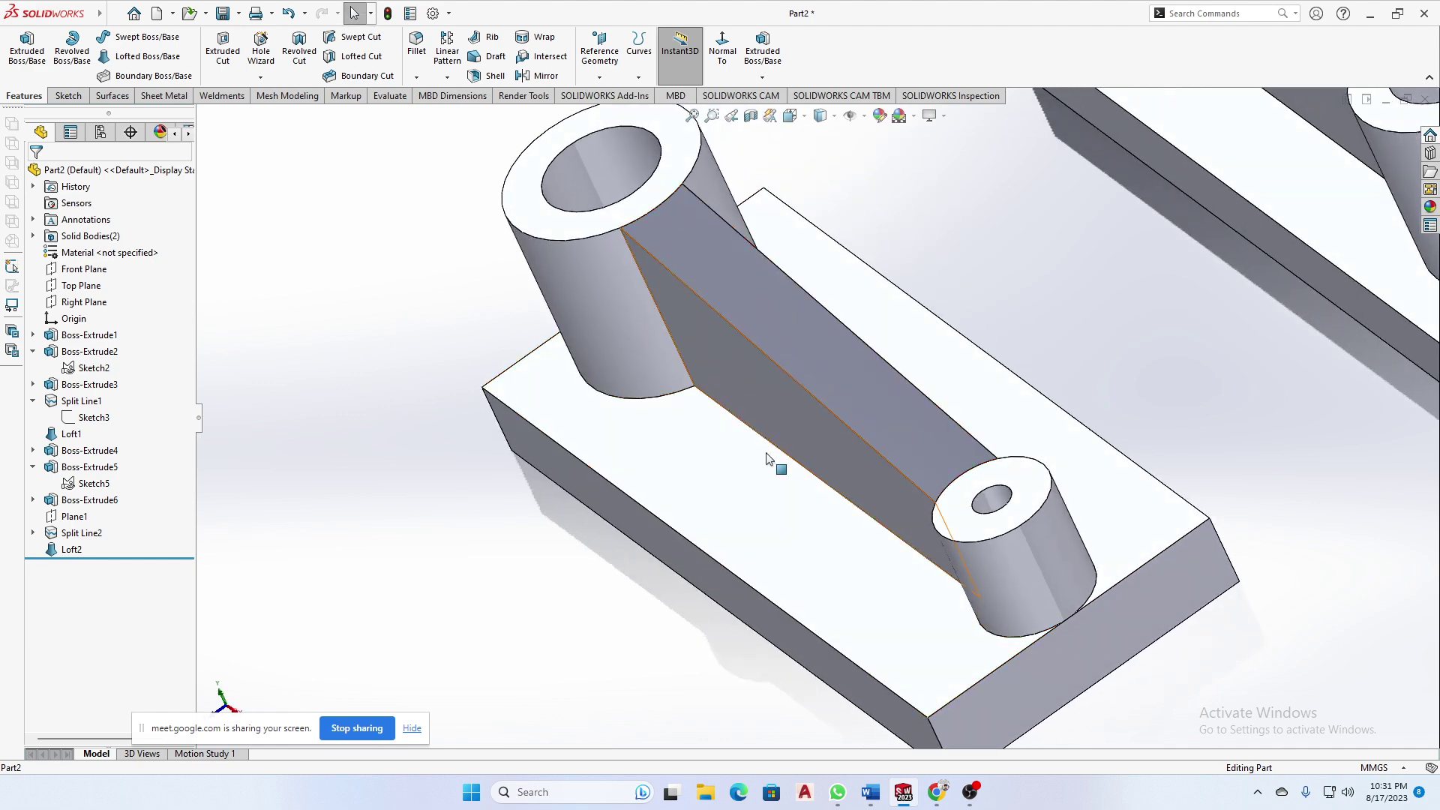
{"action": "middle_click_drag", "start_coordinate": [827, 461], "coordinate": [879, 418]}
{"action": "scroll", "coordinate": [879, 417], "scroll_direction": "up", "scroll_amount": 3}
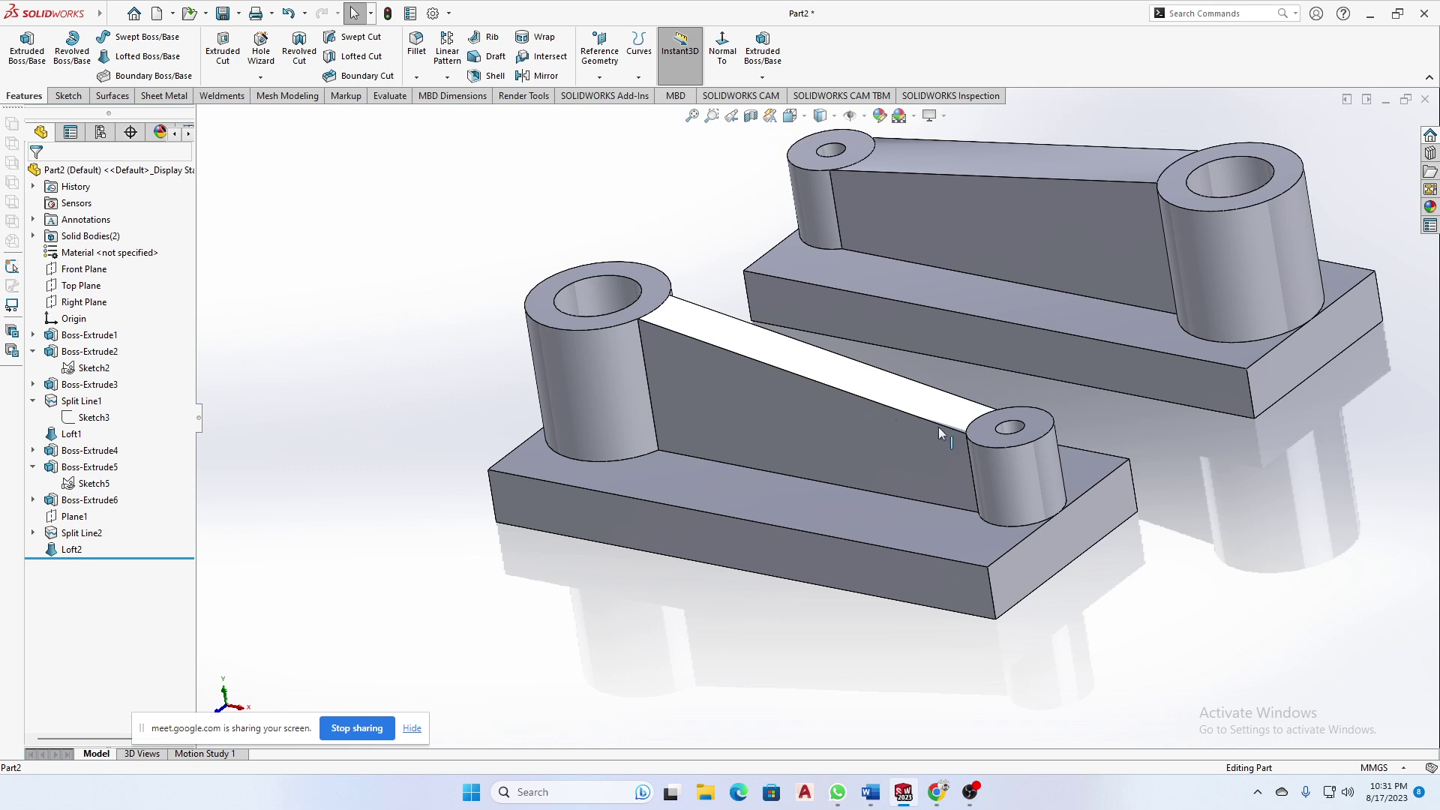
{"action": "middle_click_drag", "start_coordinate": [872, 422], "coordinate": [874, 448]}
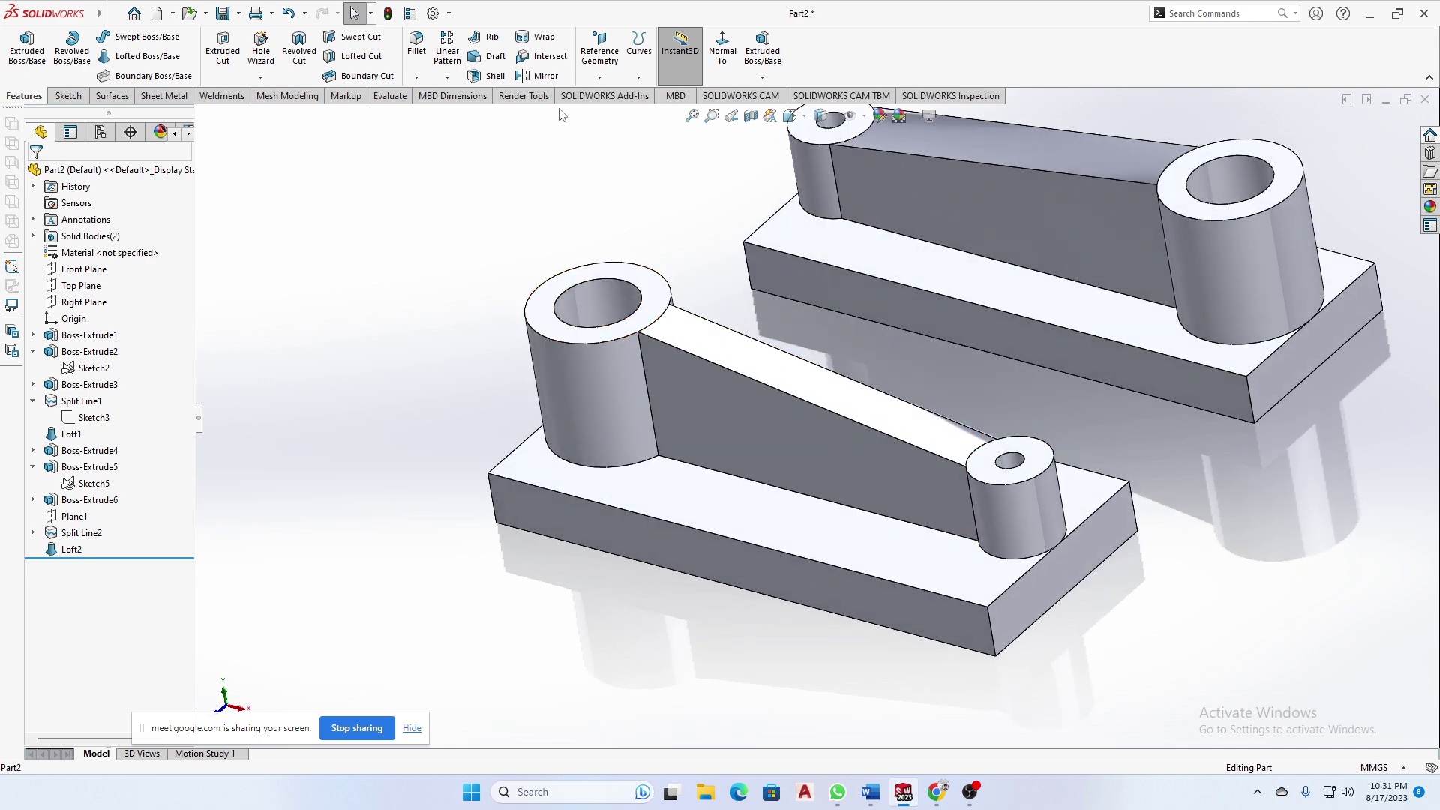
{"action": "left_click", "coordinate": [492, 39]}
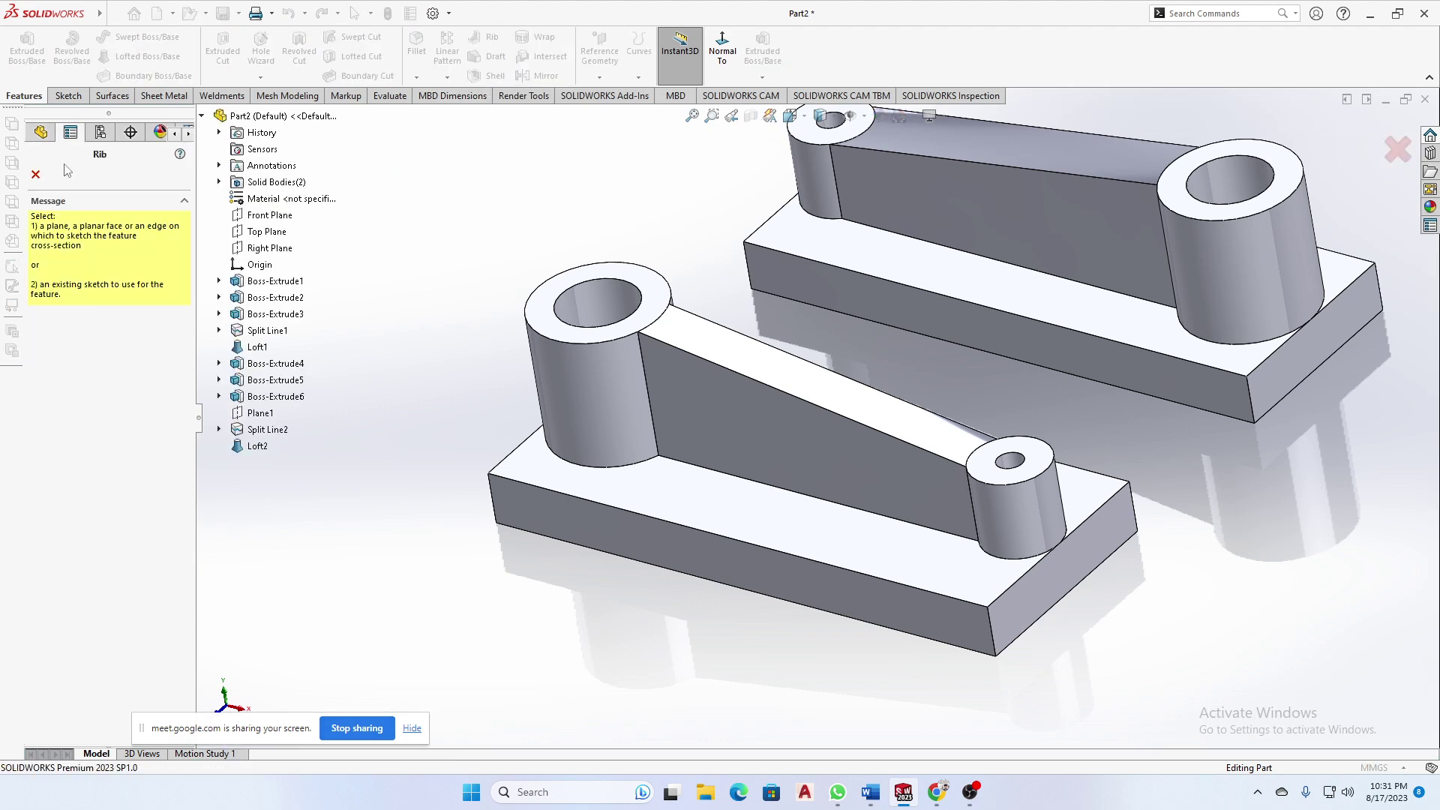
{"action": "left_click", "coordinate": [35, 175]}
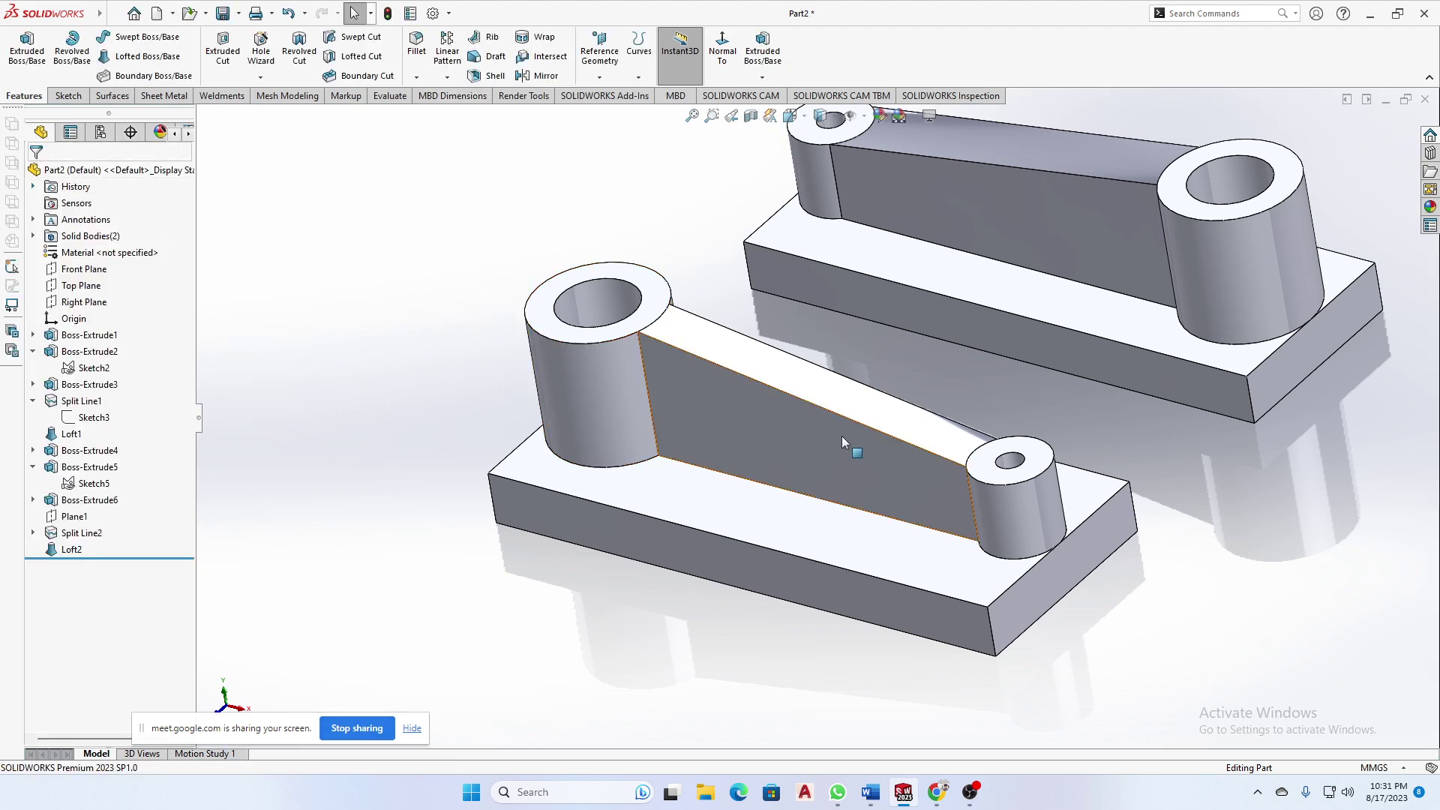
{"action": "middle_click_drag", "start_coordinate": [856, 453], "coordinate": [865, 426]}
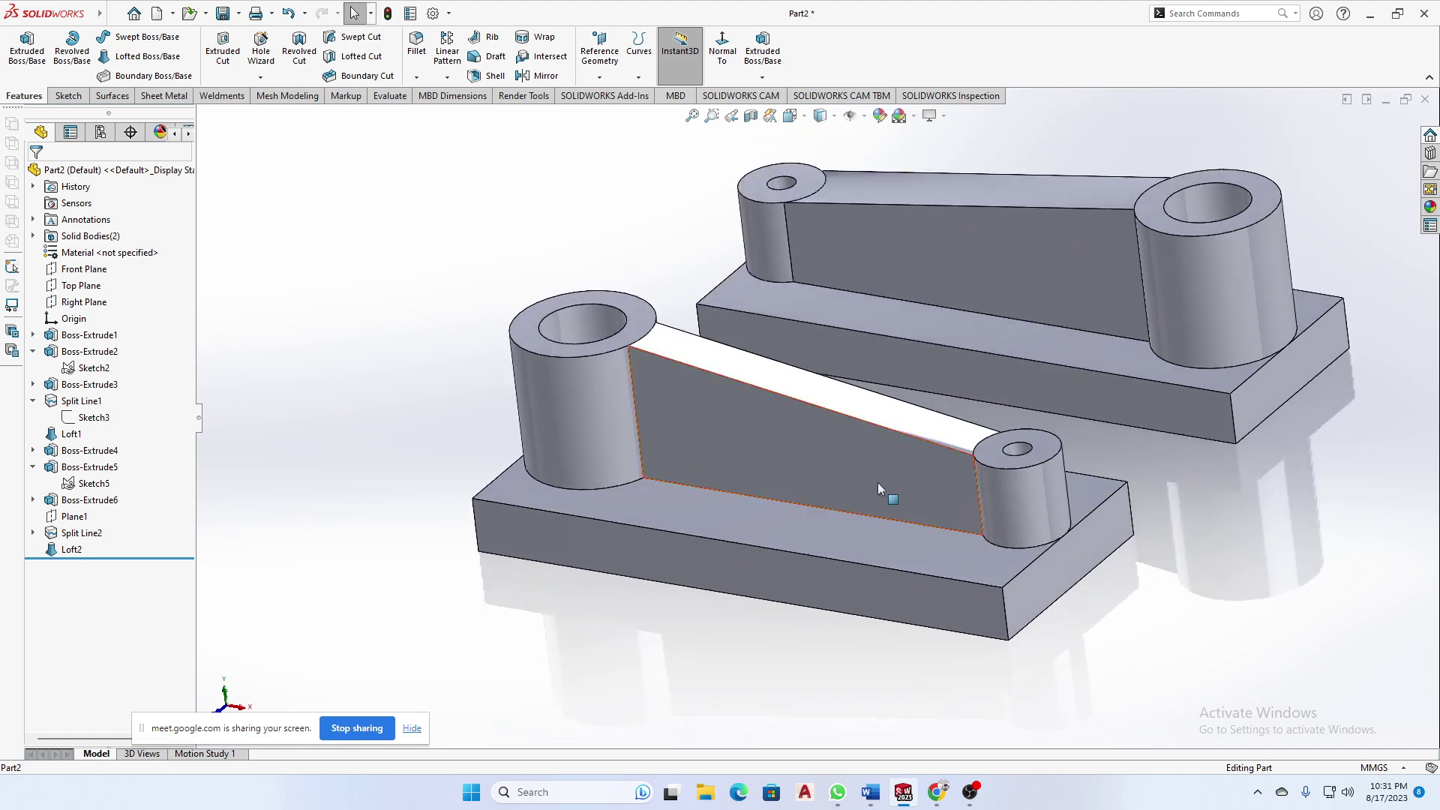
{"action": "scroll", "coordinate": [878, 483], "scroll_direction": "up", "scroll_amount": 2}
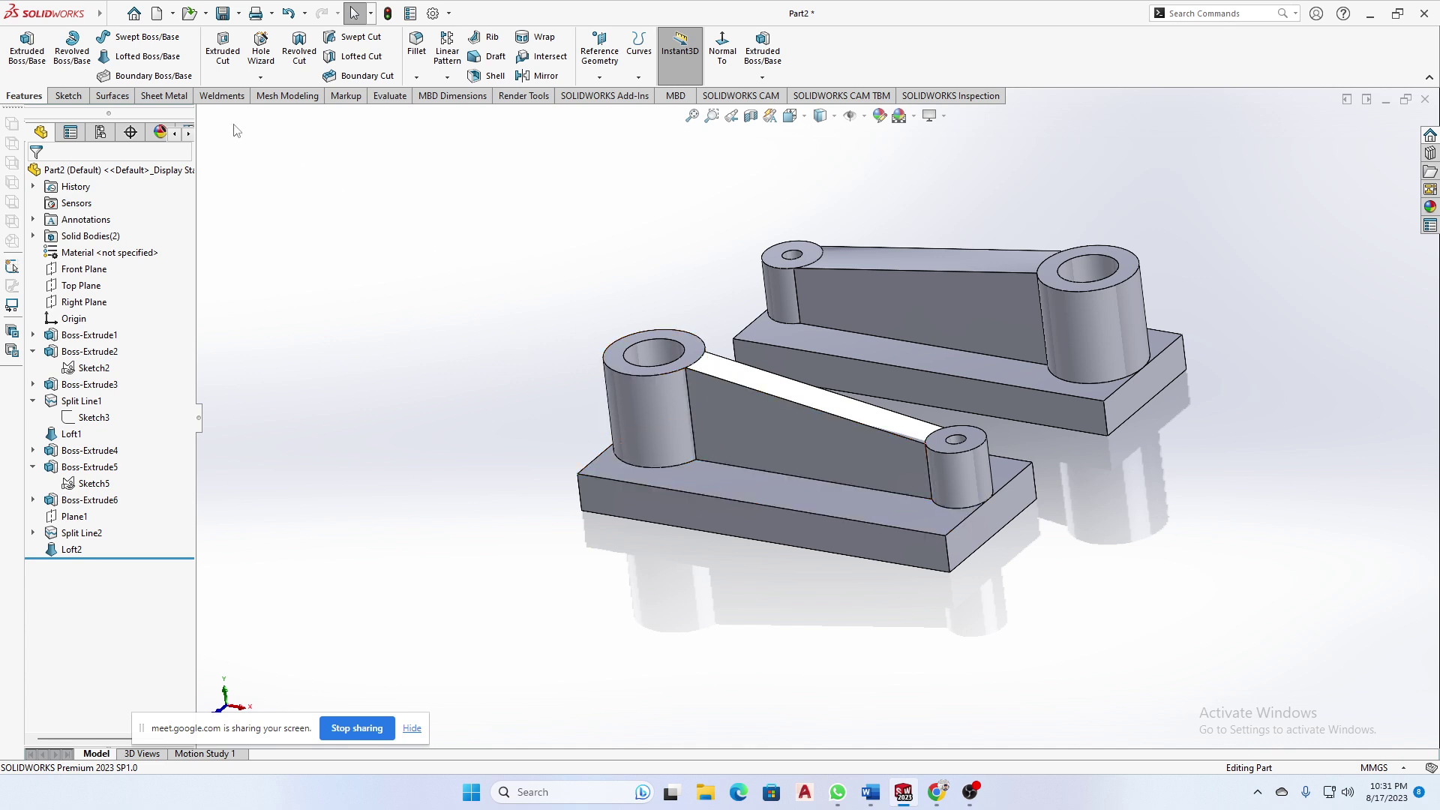
- Switch to the Part3 document and view its plate, boss and rib from above
{"action": "mouse_move", "coordinate": [911, 798]}
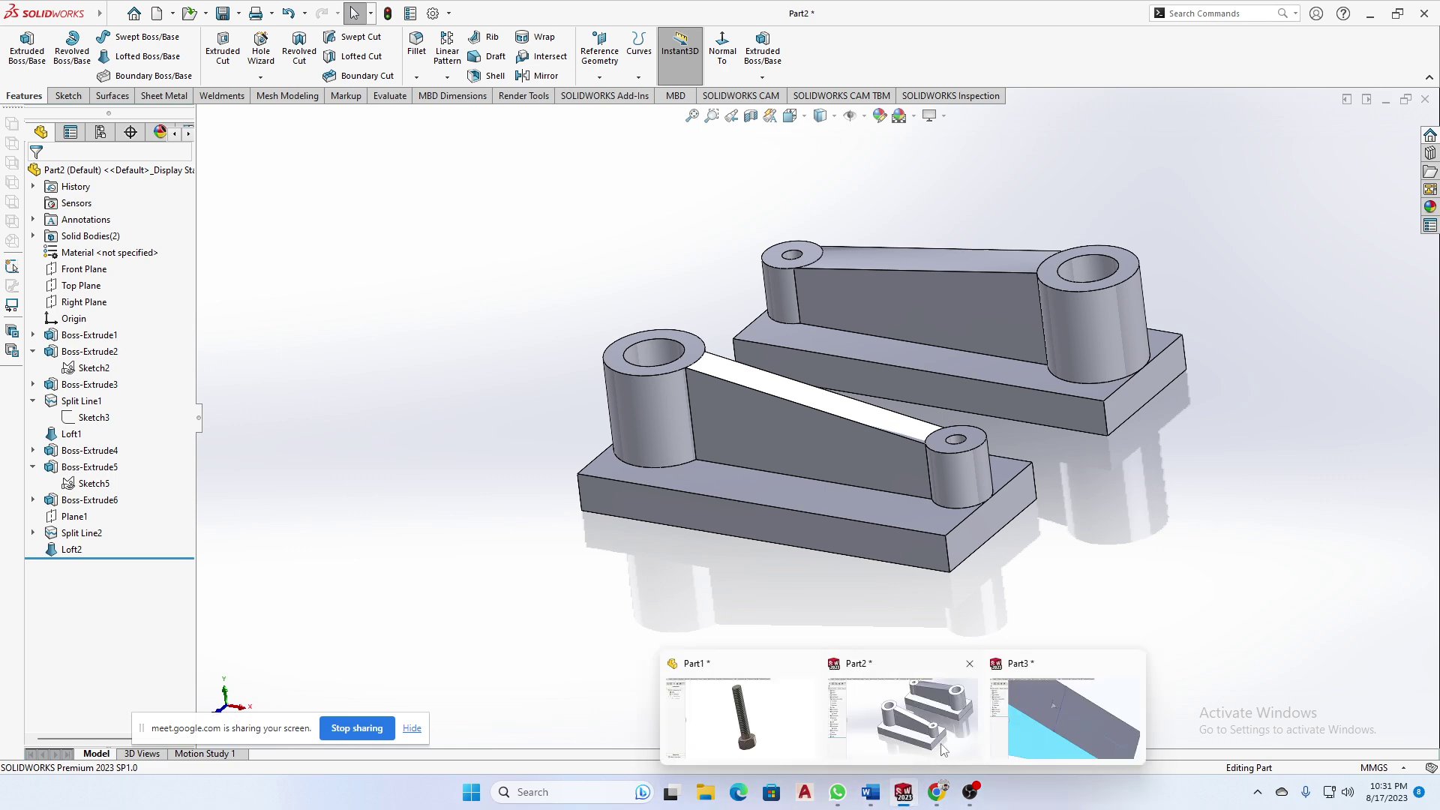
{"action": "left_click", "coordinate": [1071, 730]}
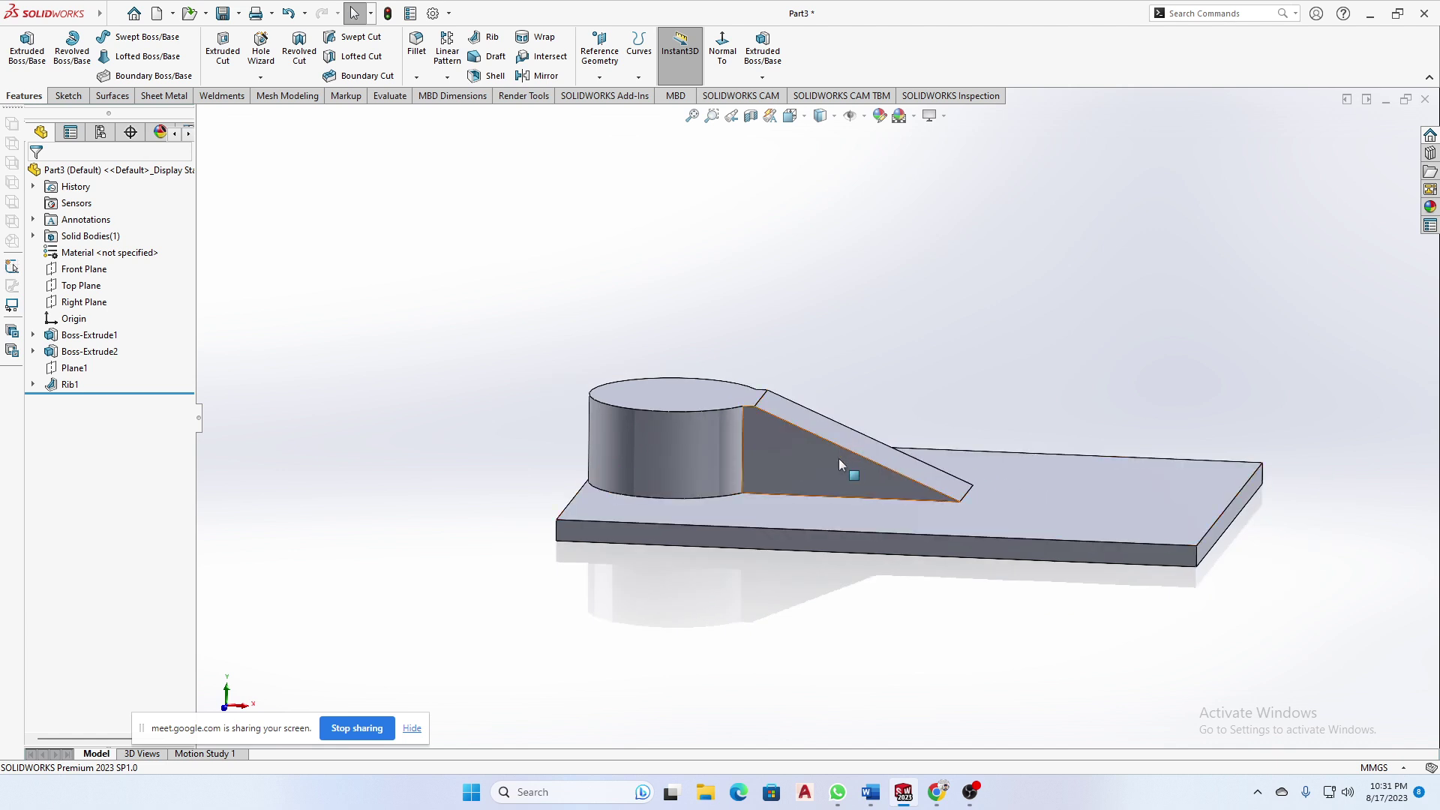
{"action": "scroll", "coordinate": [762, 456], "scroll_direction": "down", "scroll_amount": 3}
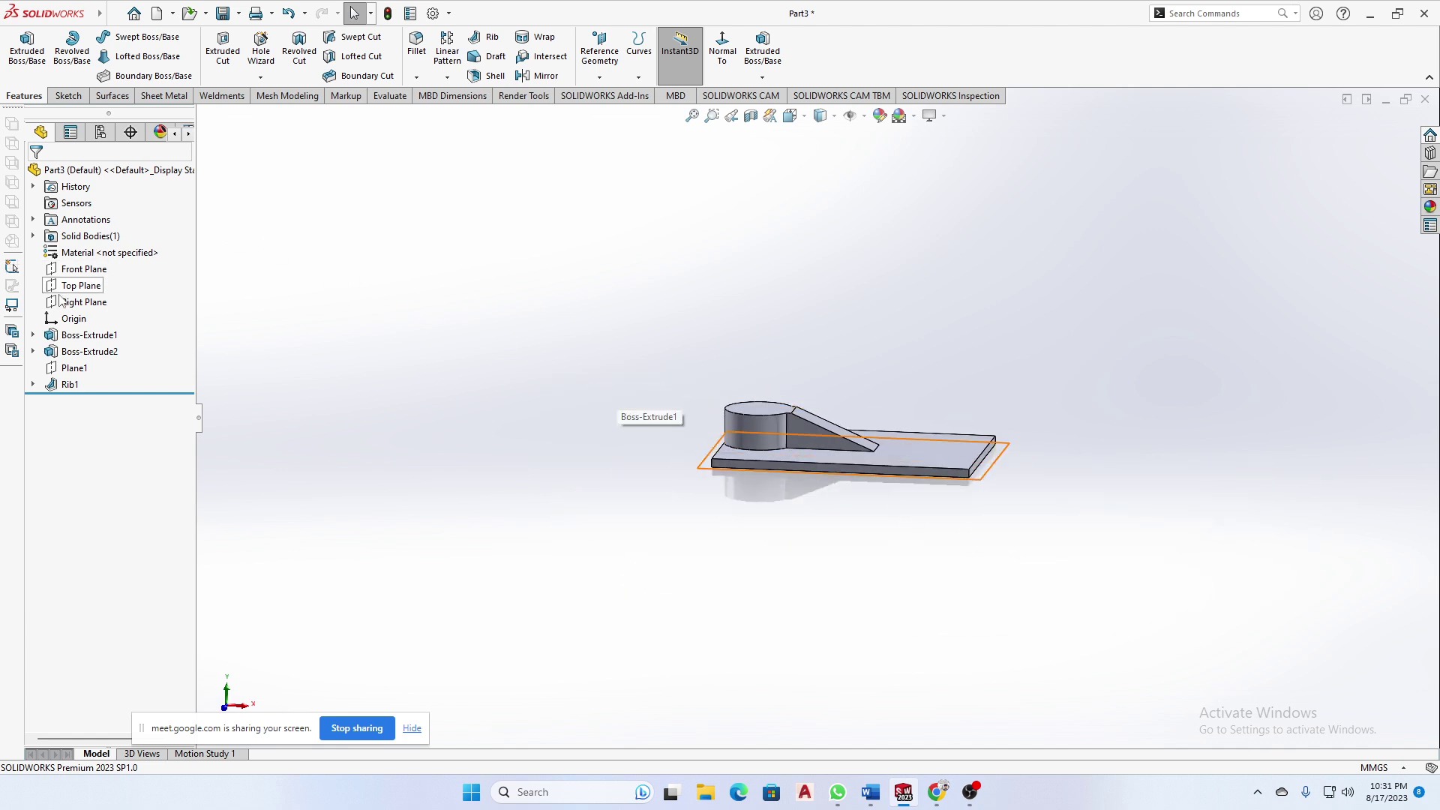
{"action": "middle_click_drag", "start_coordinate": [626, 411], "coordinate": [700, 520]}
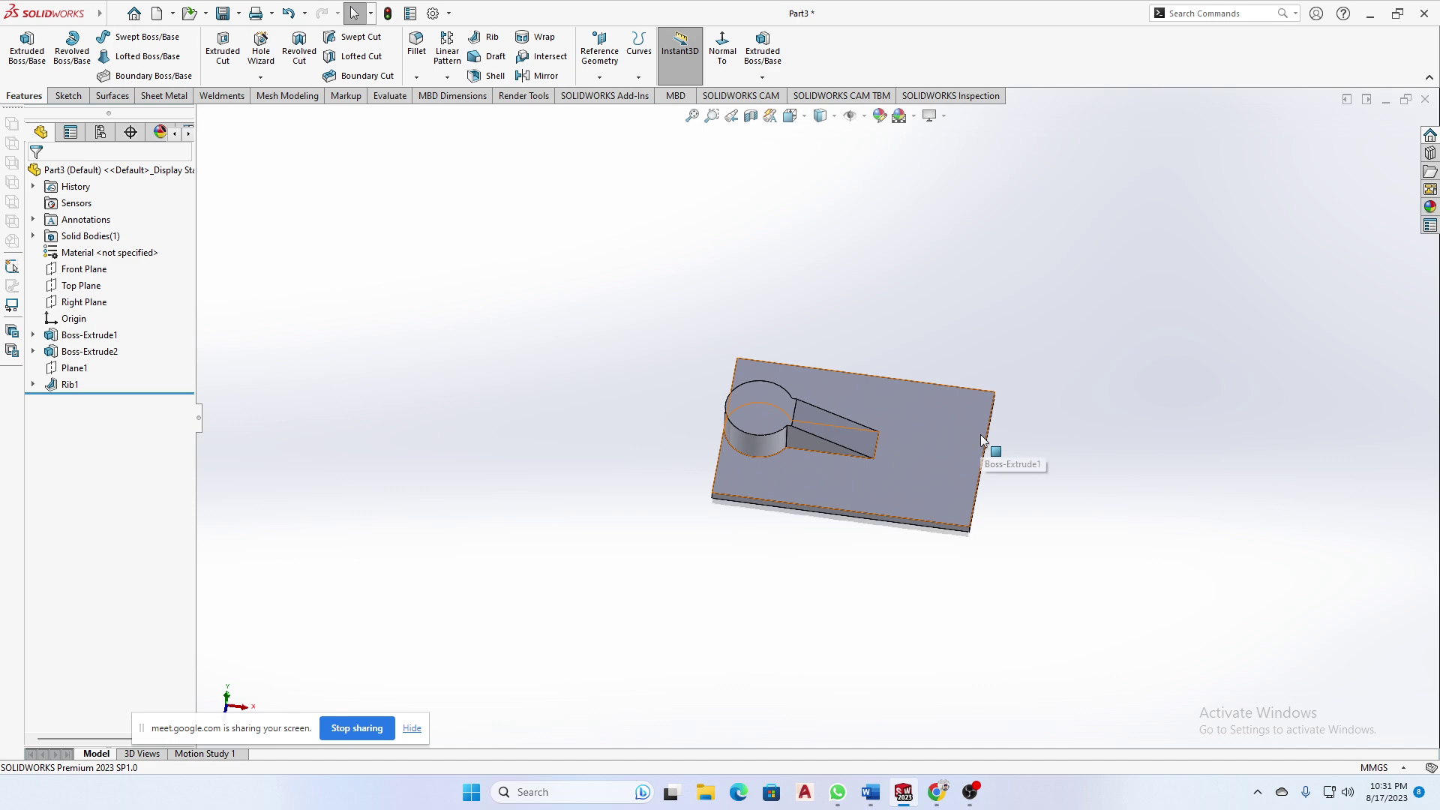
{"action": "middle_click_drag", "start_coordinate": [985, 431], "coordinate": [874, 489]}
- Start a sketch on the top face of the Part3 plate
{"action": "left_click", "coordinate": [912, 470]}
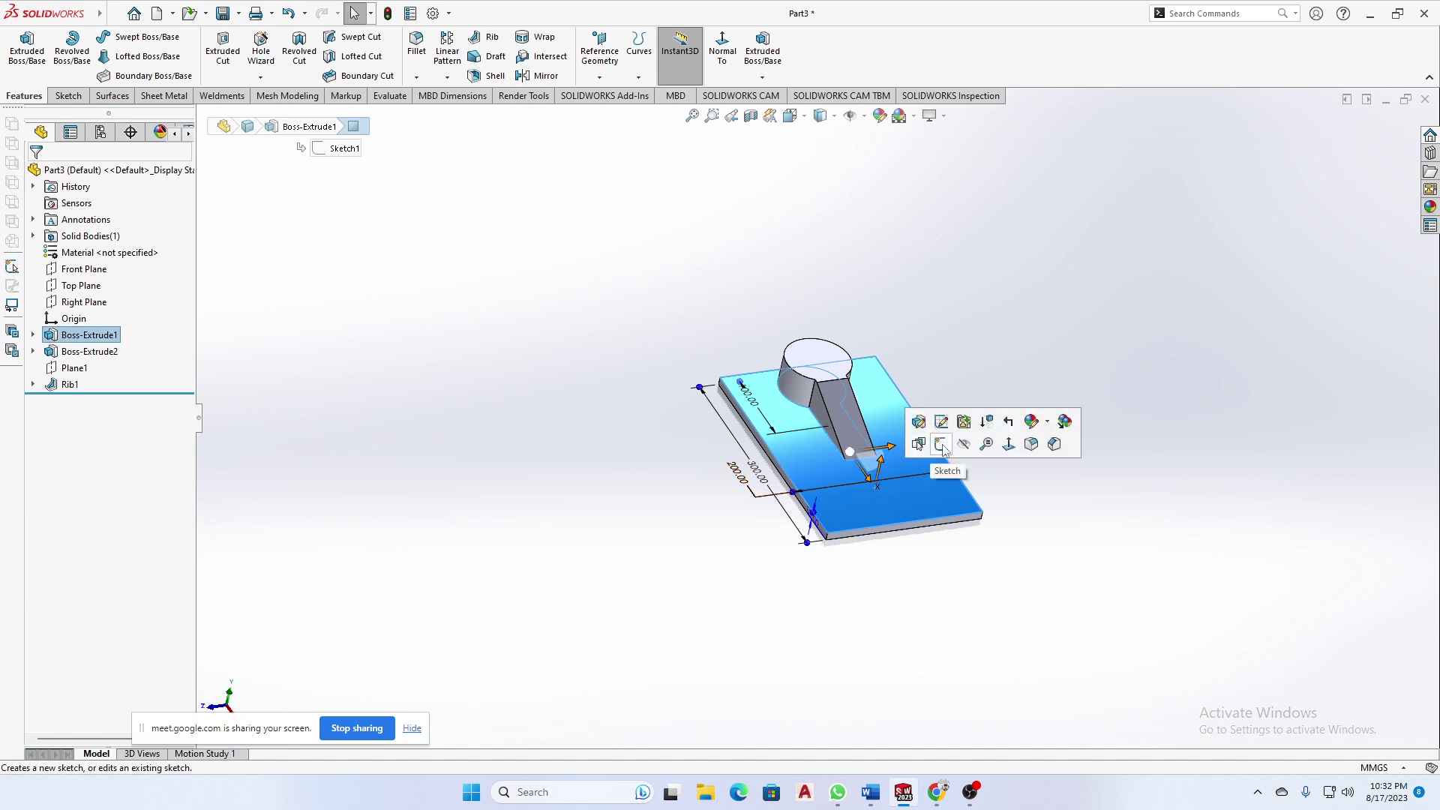
{"action": "left_click", "coordinate": [941, 445]}
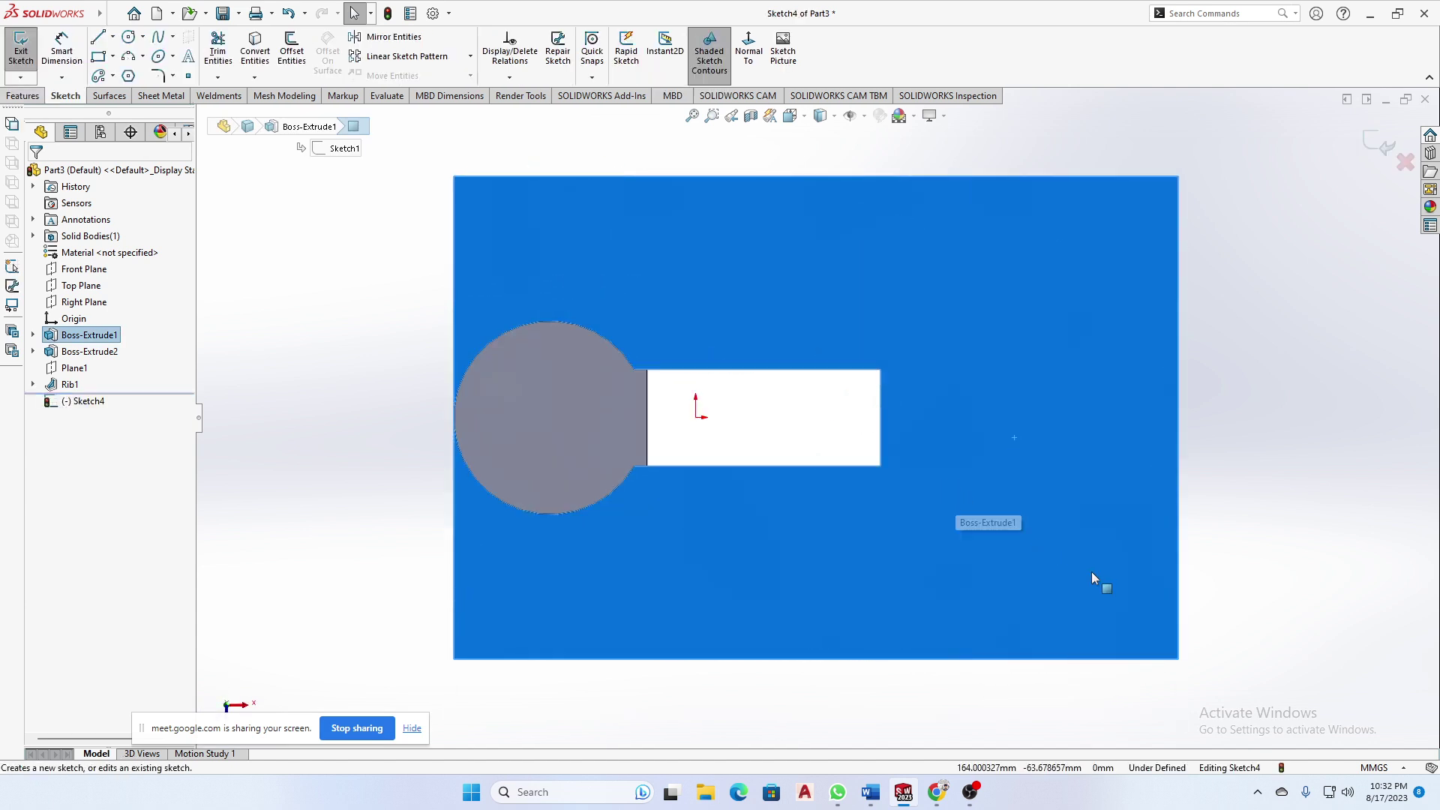
{"action": "left_click", "coordinate": [1112, 440]}
{"action": "middle_click_drag", "start_coordinate": [1118, 506], "coordinate": [932, 482]}
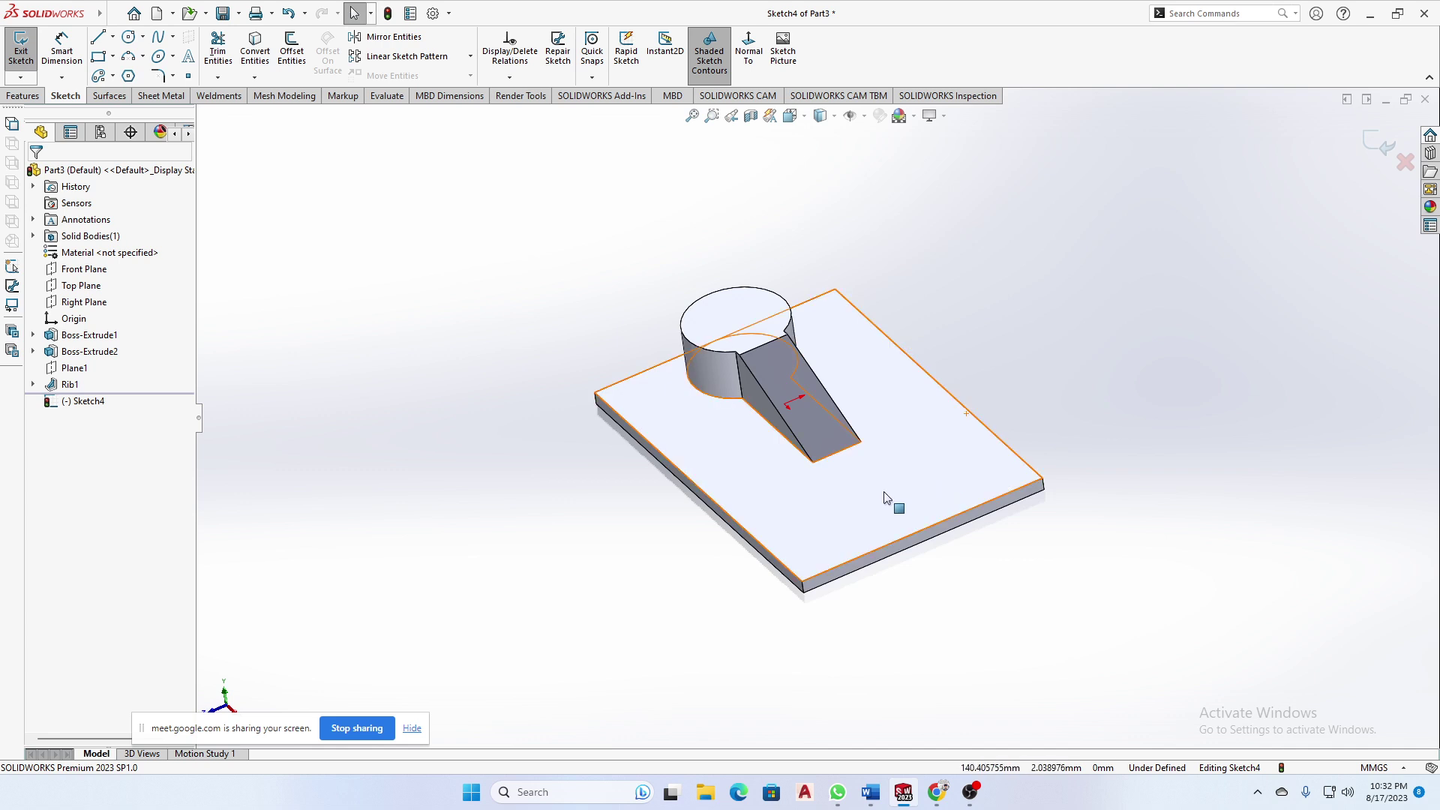
{"action": "left_click", "coordinate": [911, 490]}
{"action": "key", "text": "Escape"}
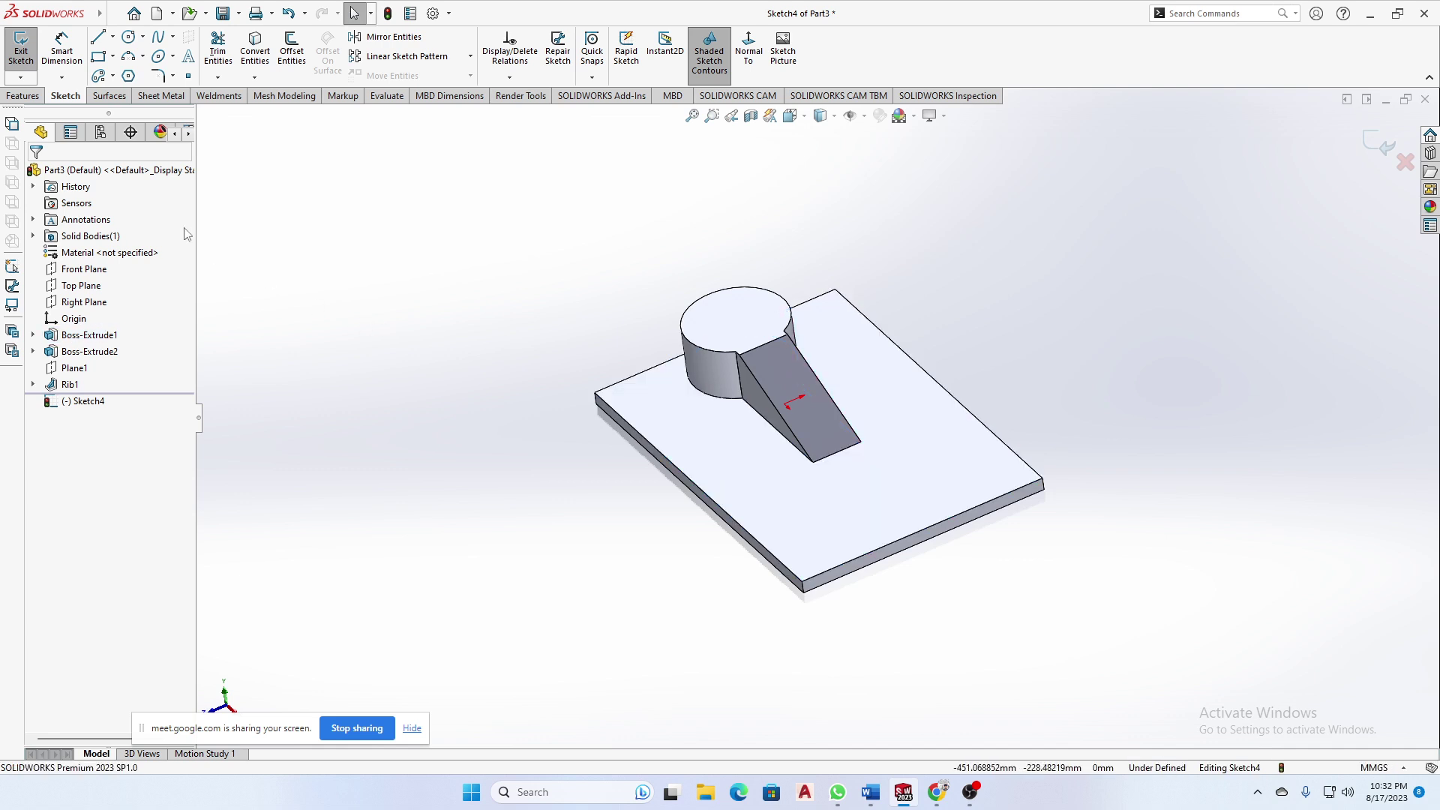
{"action": "left_click", "coordinate": [97, 58]}
{"action": "key", "text": "Escape"}
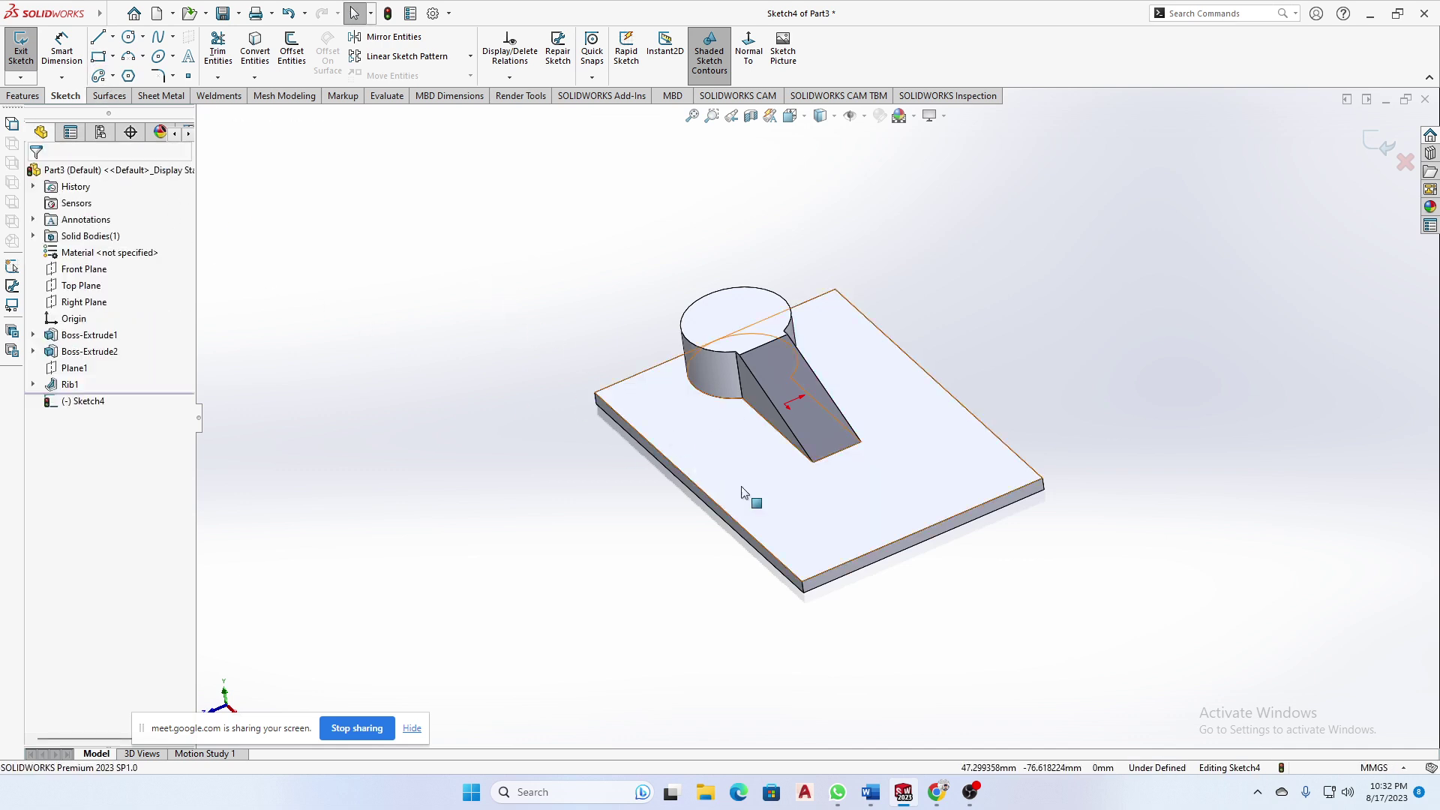
- Try to offset the outline of the plate's top face by 1 mm in the reversed direction
{"action": "left_click", "coordinate": [833, 523]}
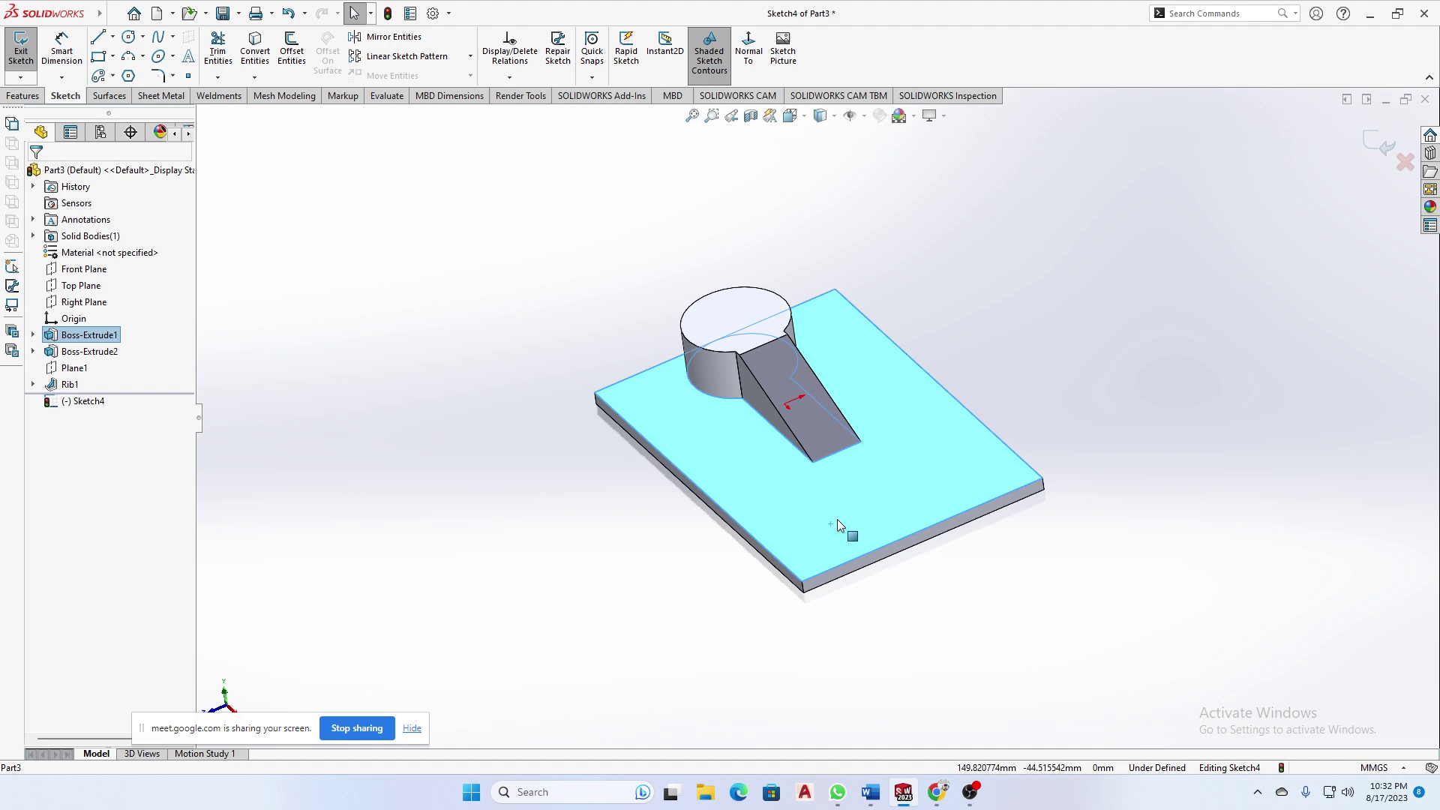
{"action": "left_click", "coordinate": [289, 54]}
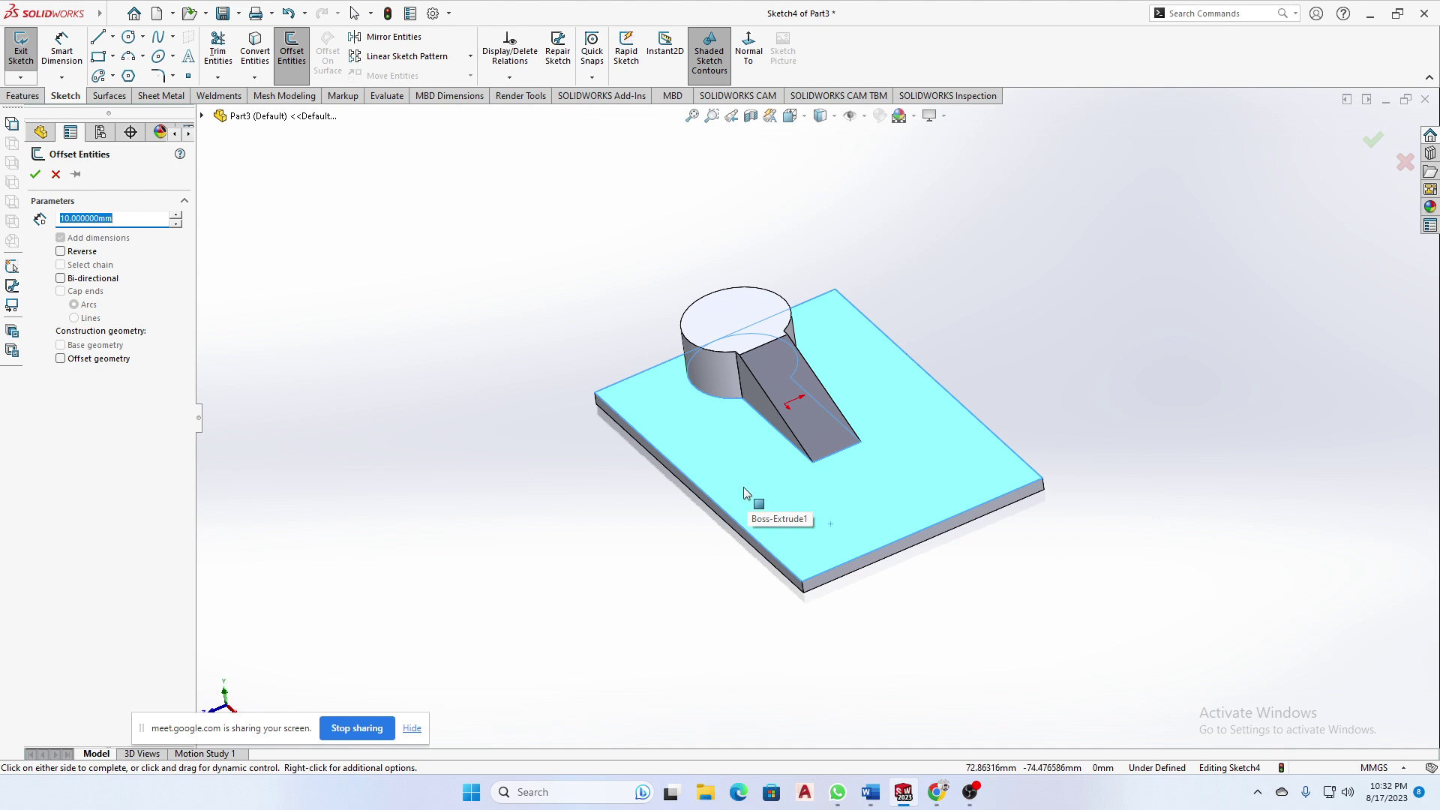
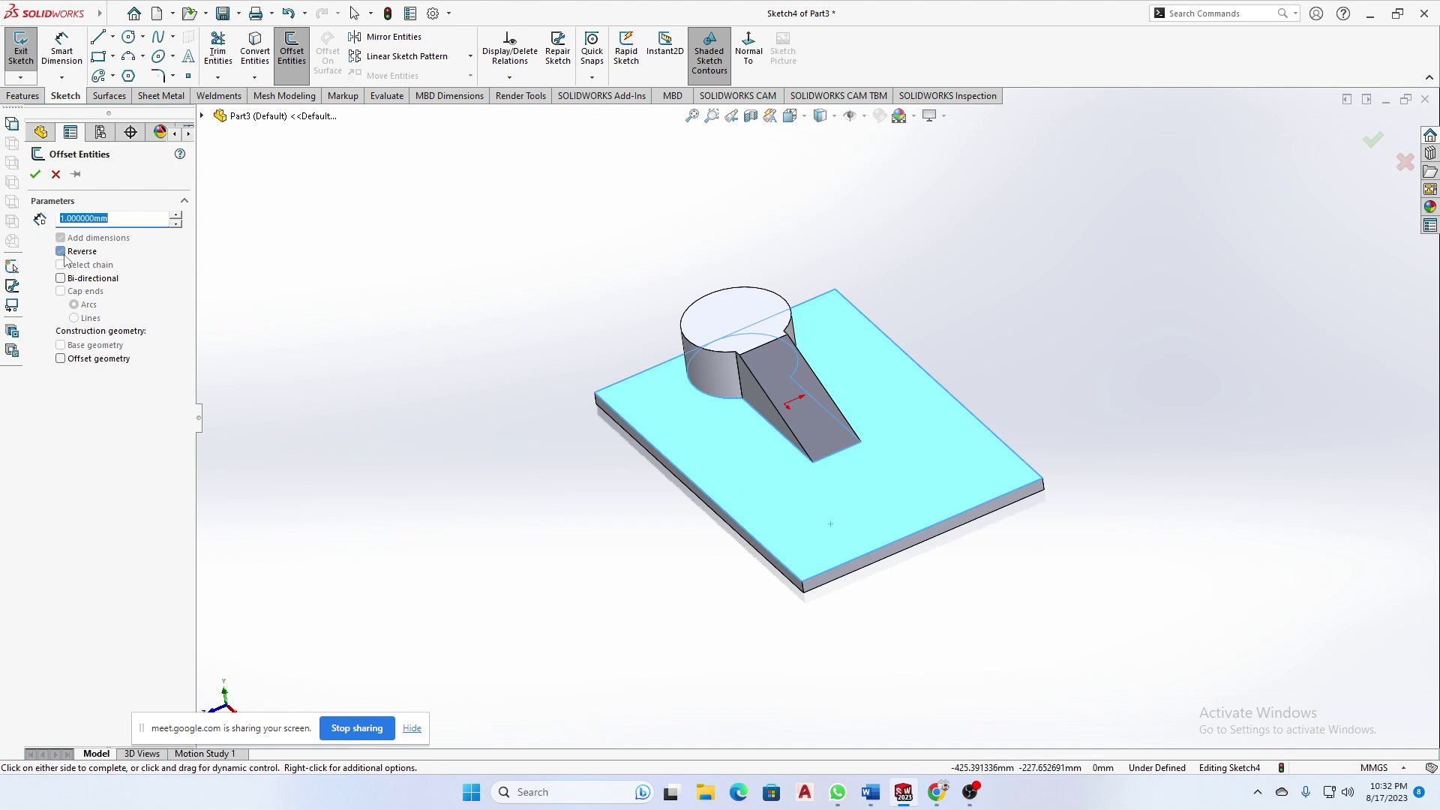
{"action": "left_click", "coordinate": [656, 448]}
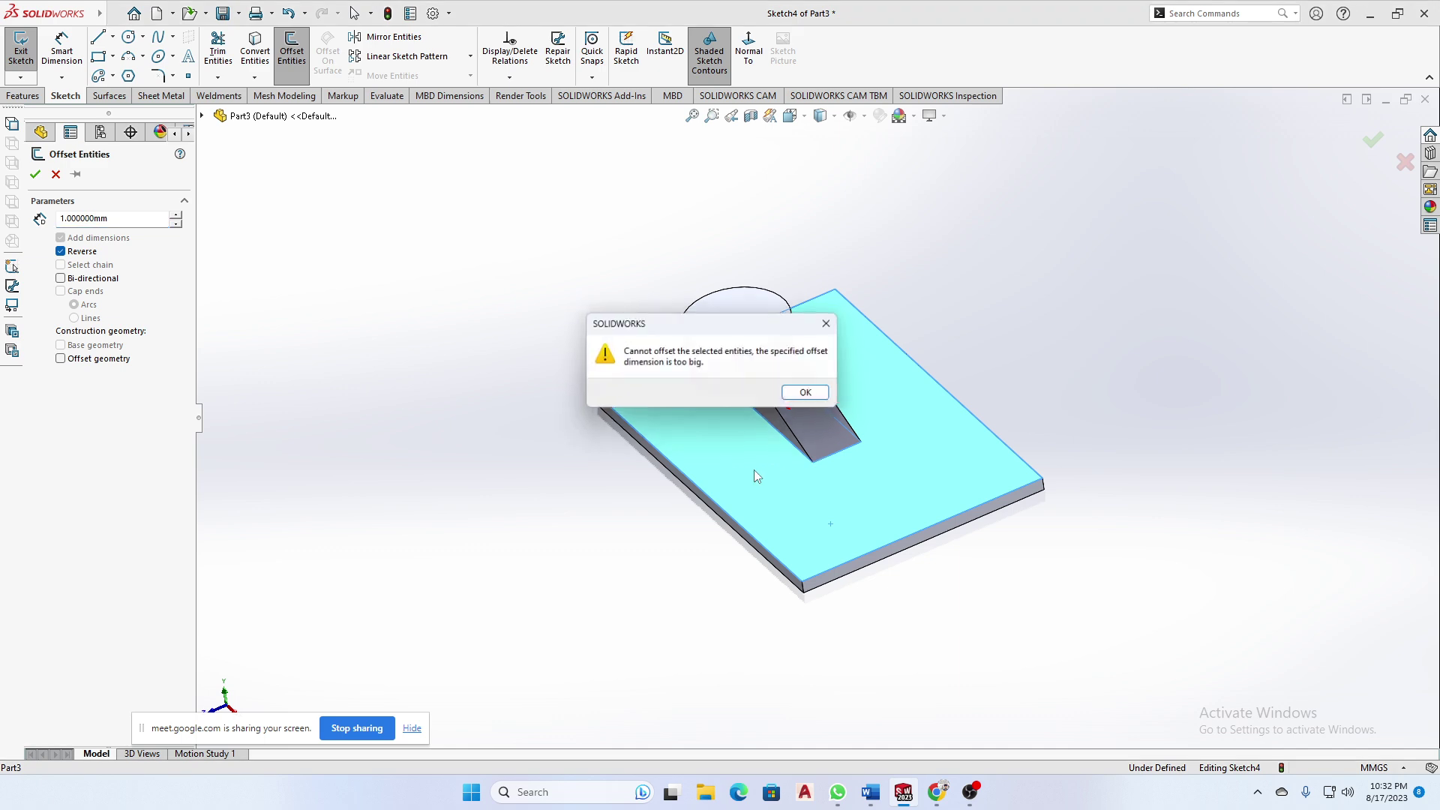
{"action": "left_click", "coordinate": [812, 395]}
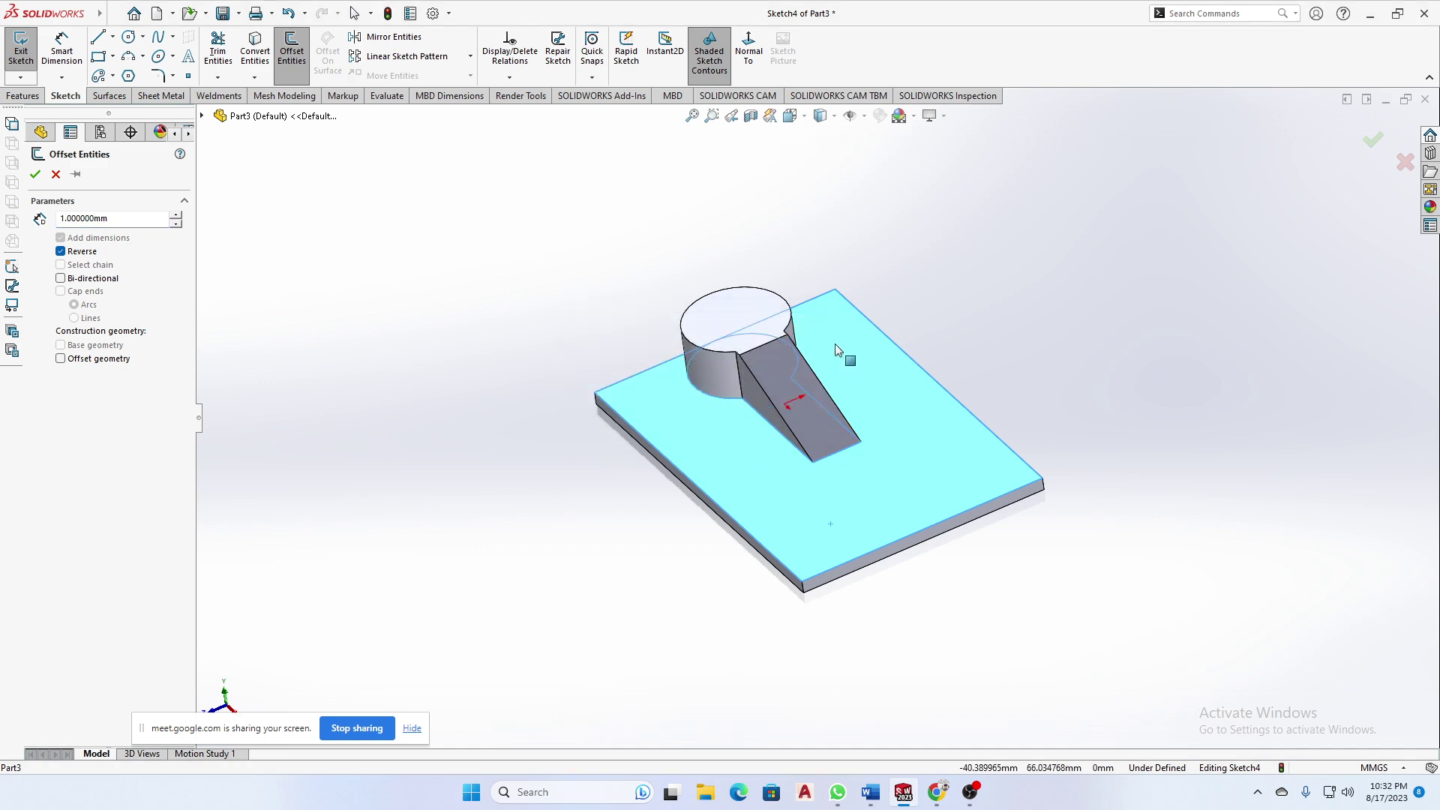
- Try to convert the outline of the plate's top face into sketch entities, and exit the sketch
{"action": "left_click", "coordinate": [883, 482]}
{"action": "left_click", "coordinate": [255, 49]}
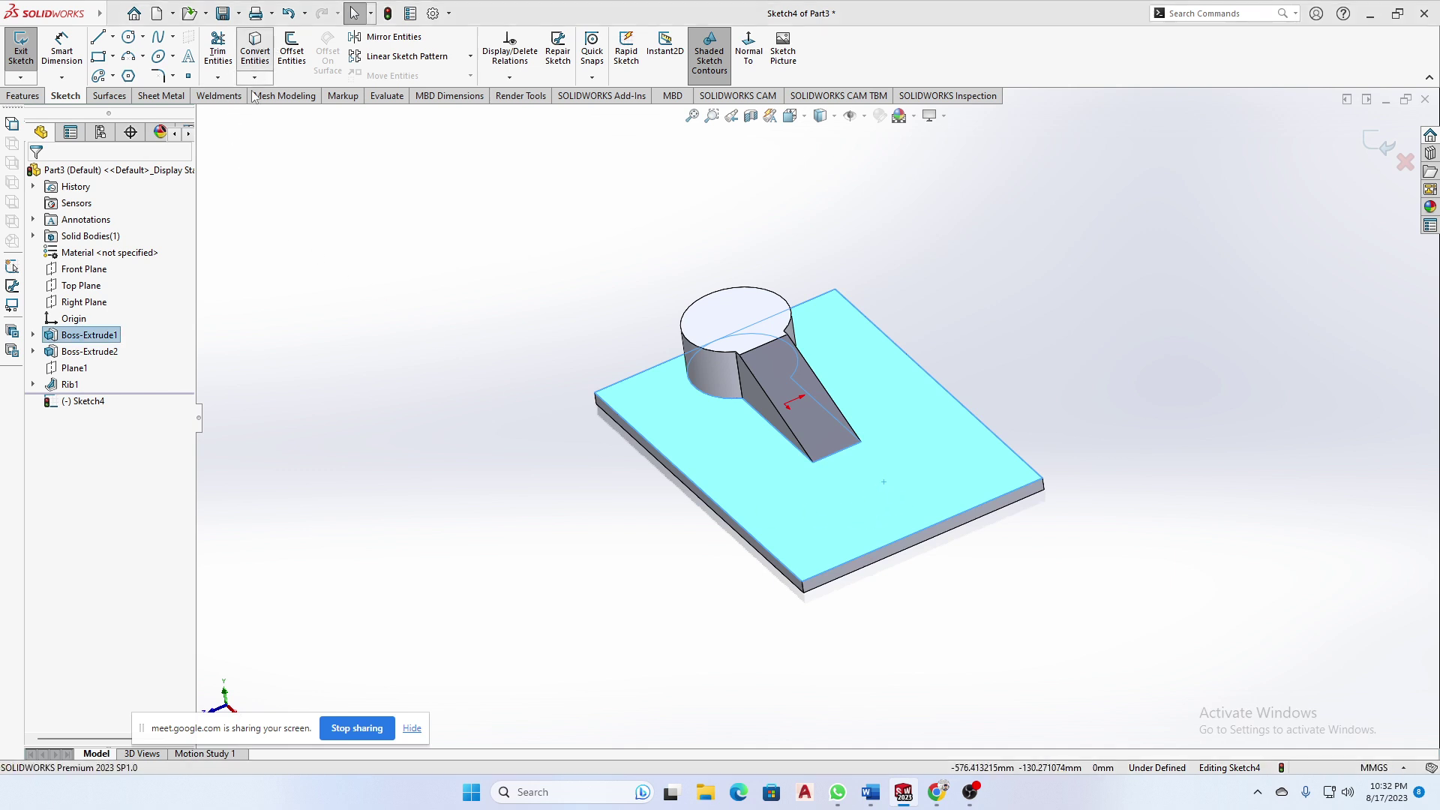
{"action": "left_click", "coordinate": [832, 328]}
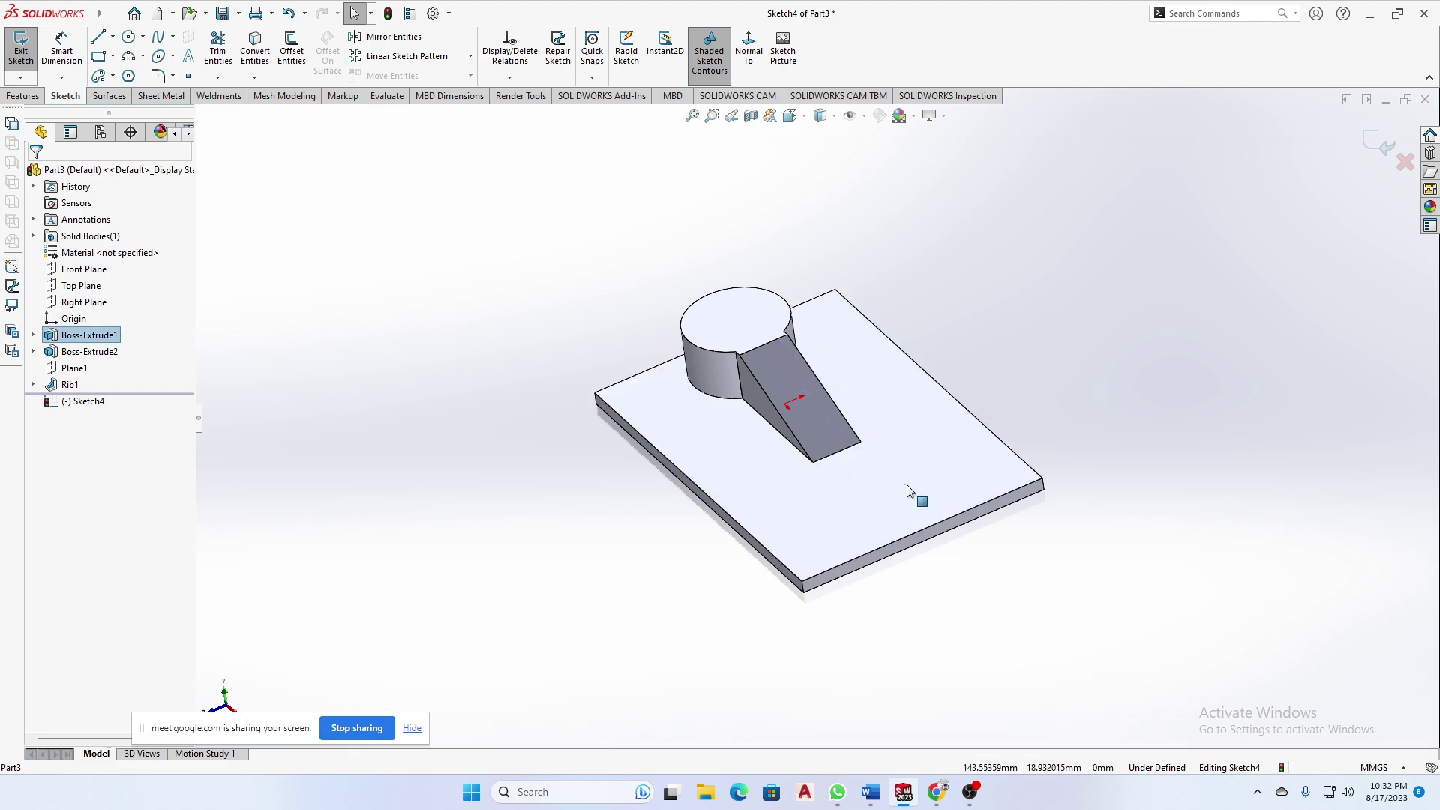
{"action": "left_click", "coordinate": [1378, 144]}
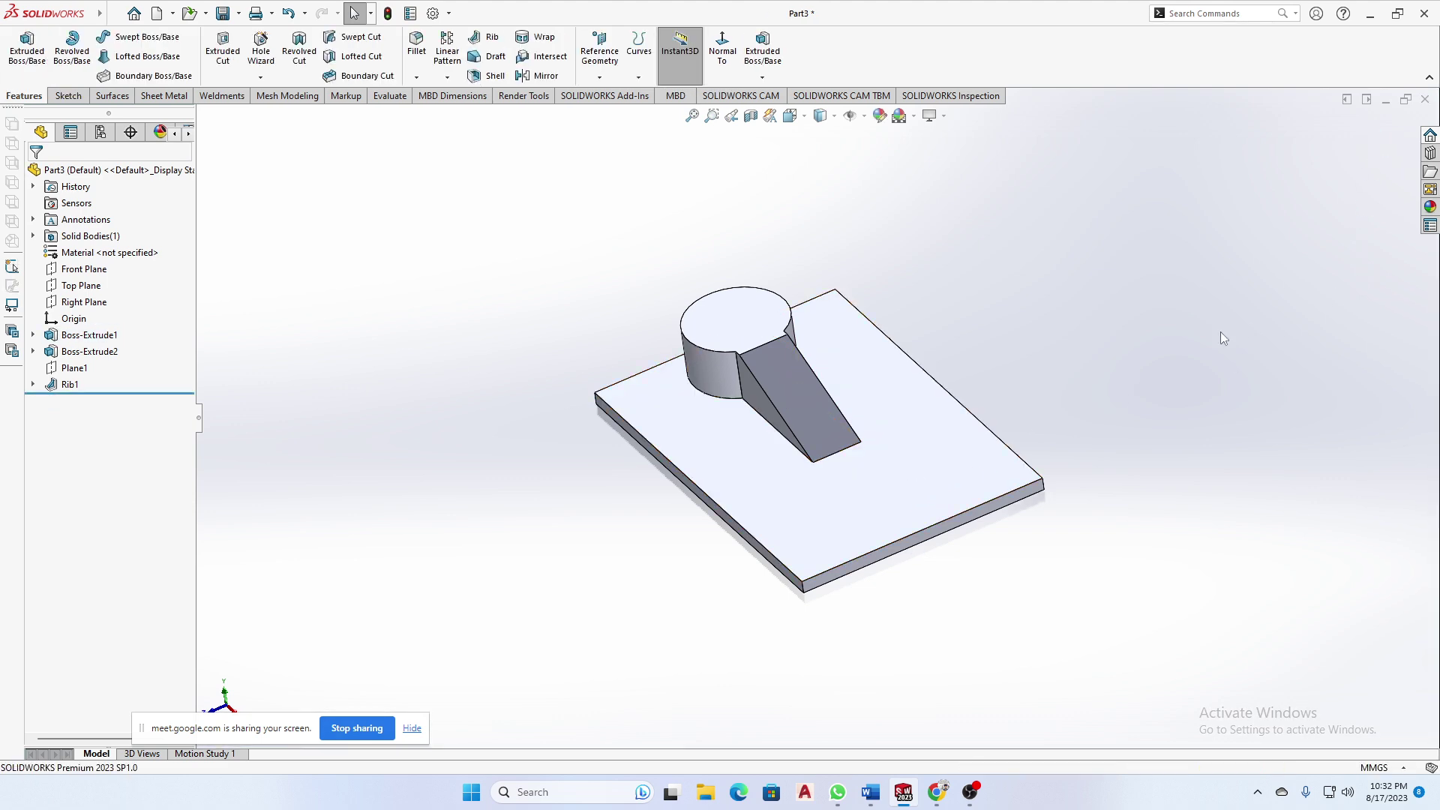
- Start a fresh sketch on the plate's top face and try Convert Entities on the whole face
{"action": "left_click", "coordinate": [962, 446]}
{"action": "left_click", "coordinate": [1009, 407]}
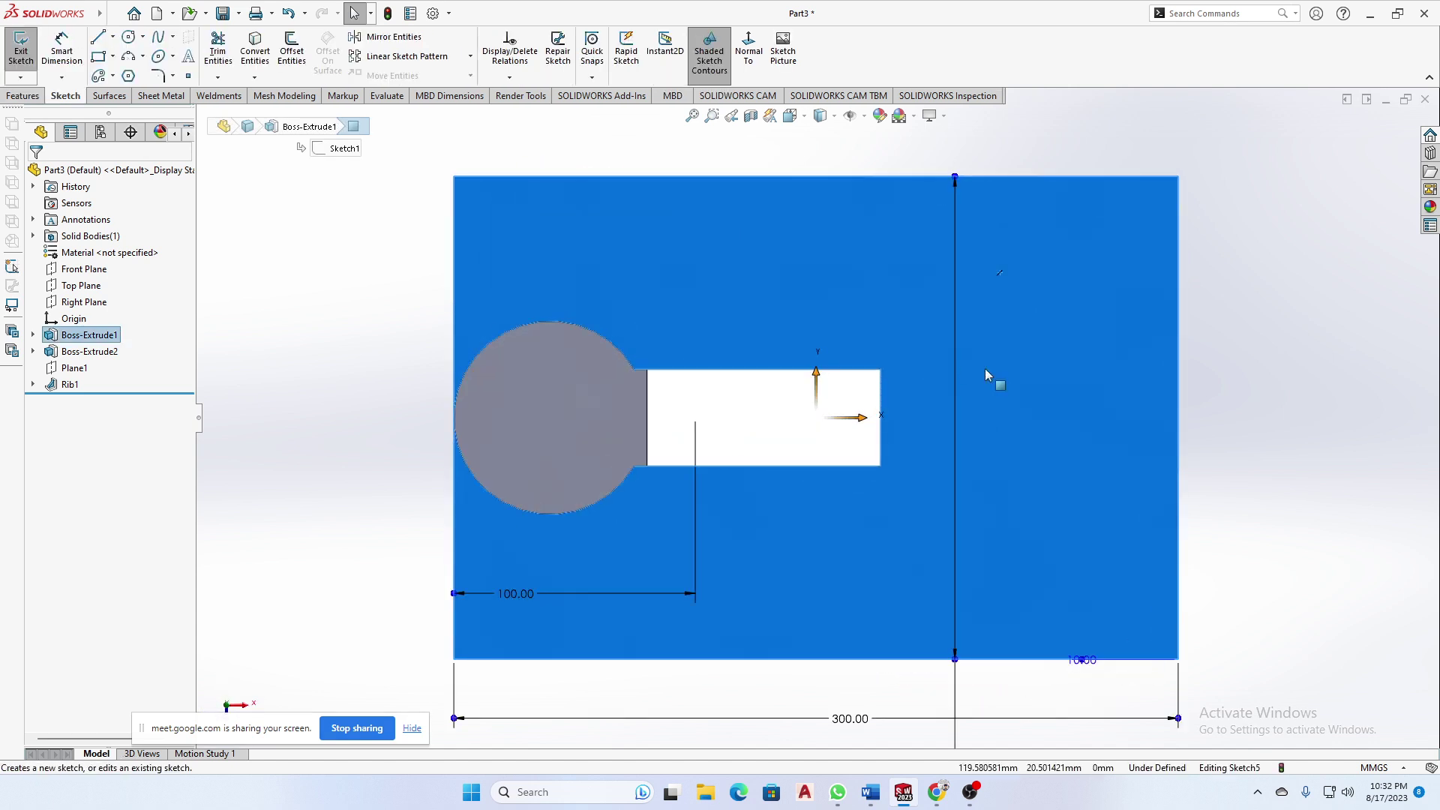
{"action": "left_click", "coordinate": [770, 243]}
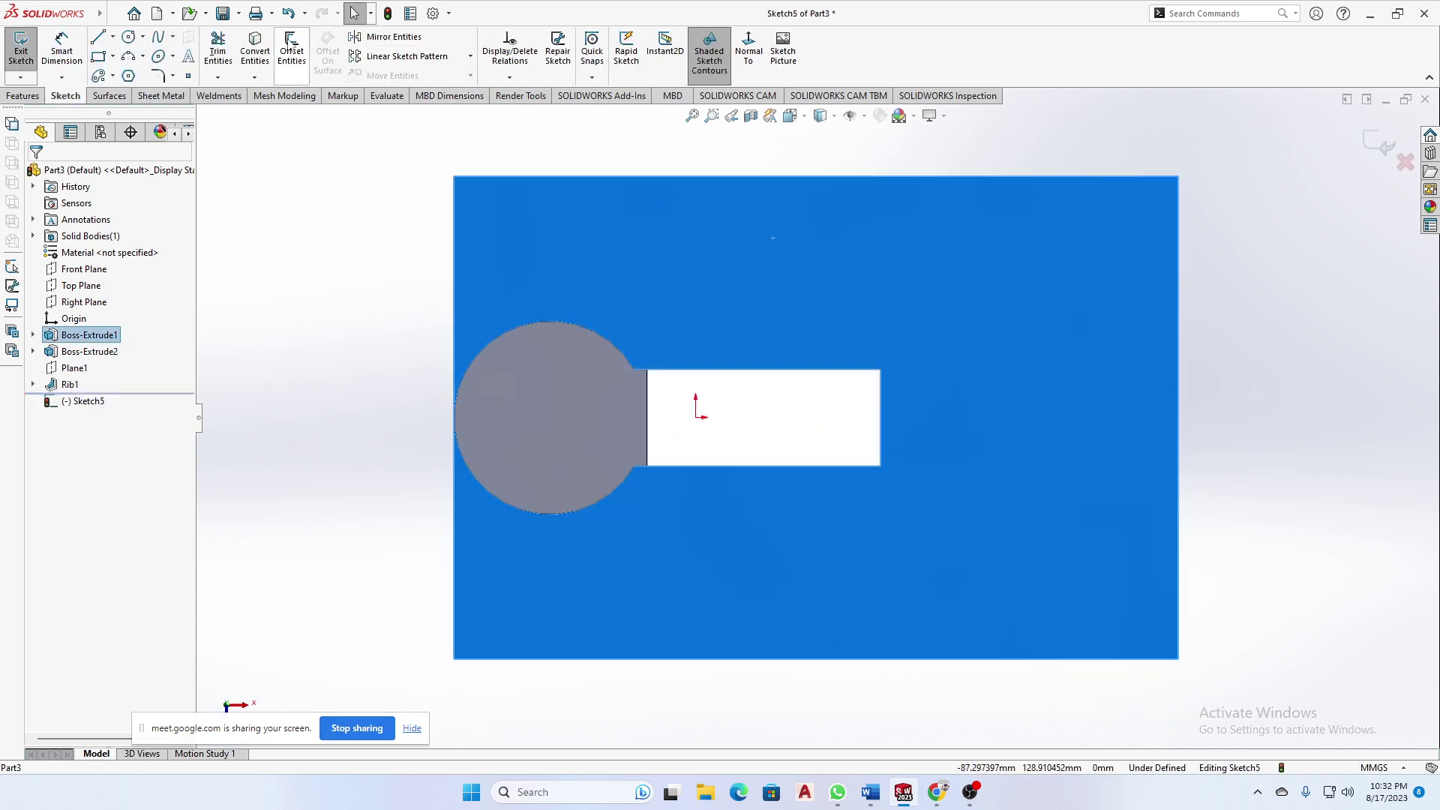
{"action": "left_click", "coordinate": [255, 53]}
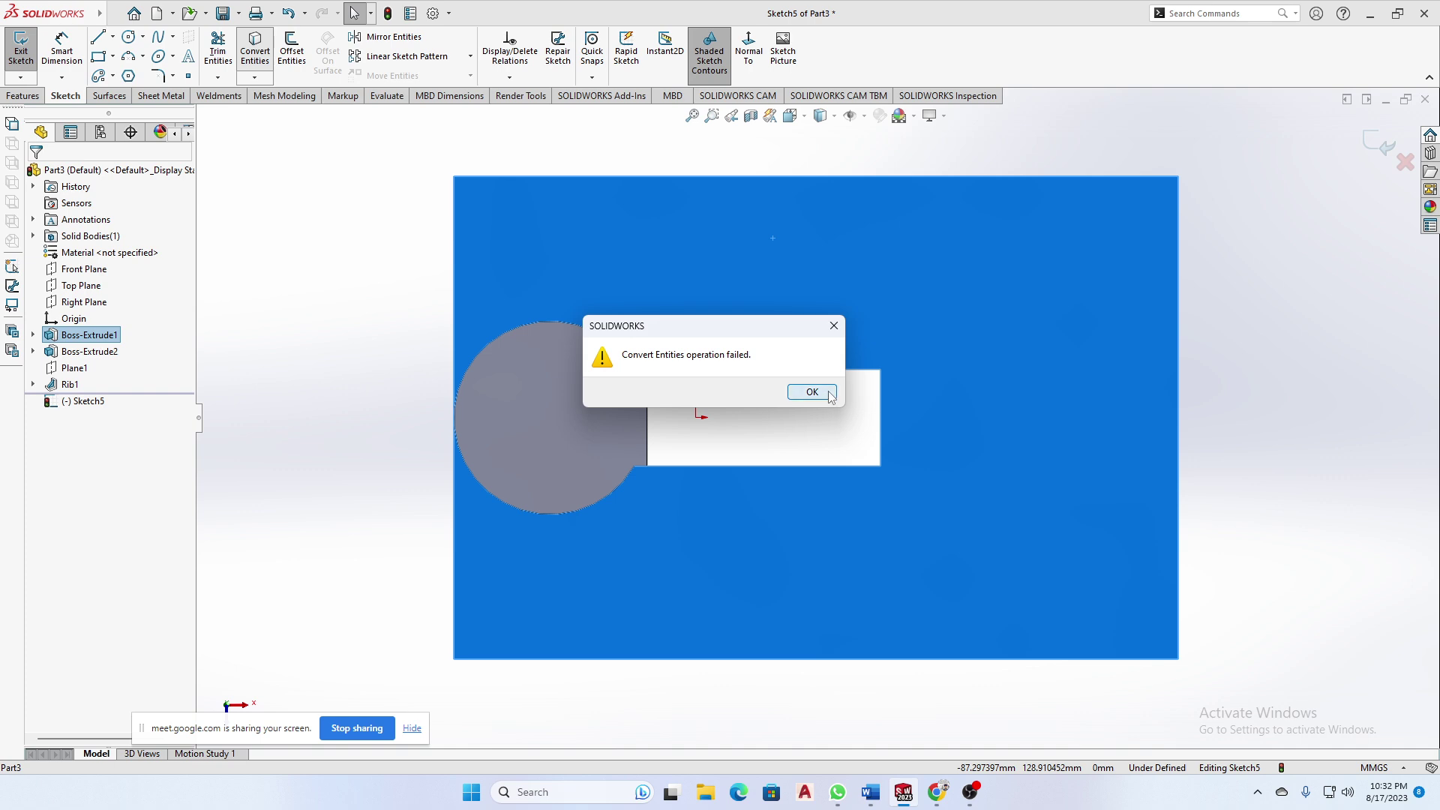
{"action": "left_click", "coordinate": [812, 392]}
- Convert the three outer edges of the plate's top face, excluding the edge beside the boss, into sketch lines
{"action": "middle_click_drag", "start_coordinate": [816, 529], "coordinate": [802, 345]}
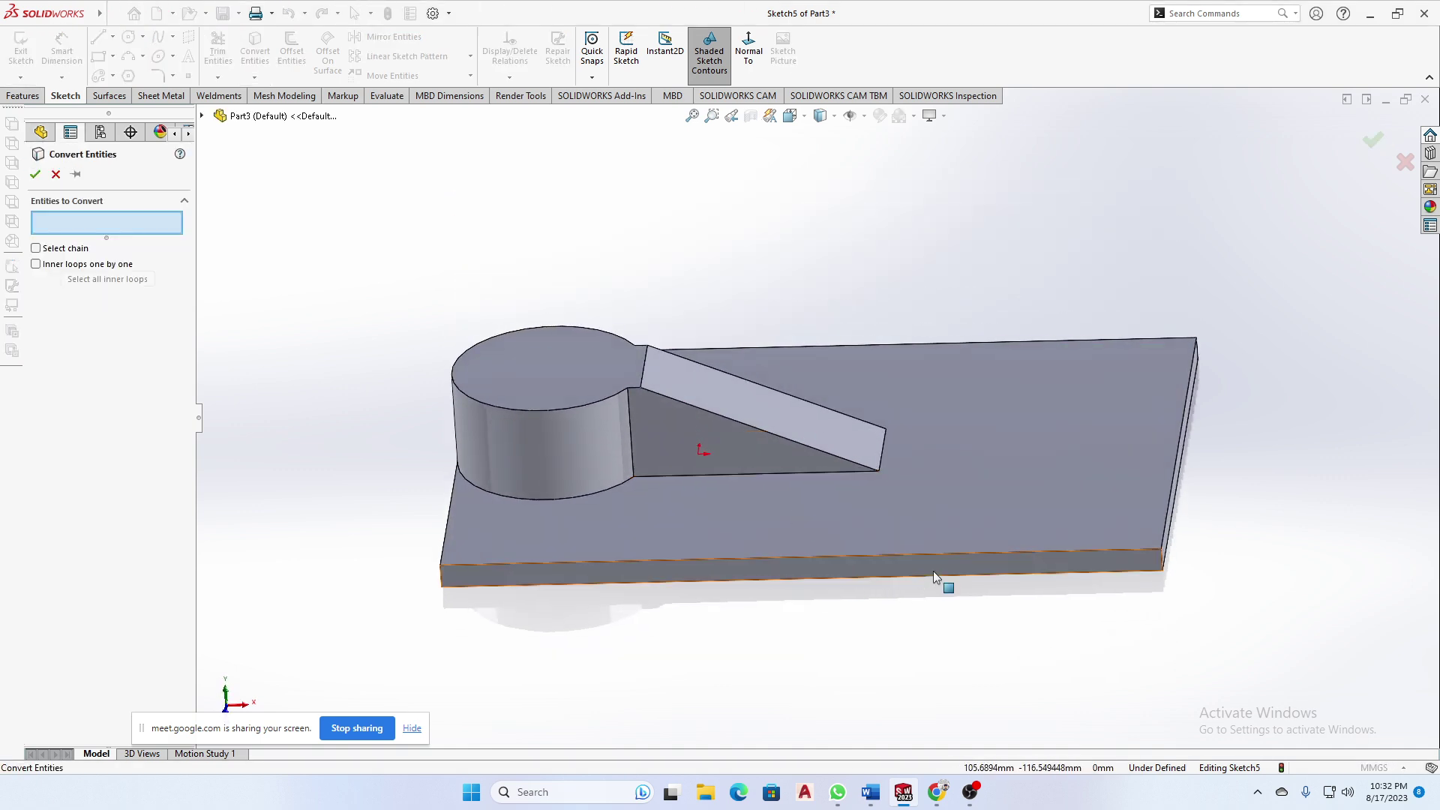
{"action": "left_click", "coordinate": [954, 561]}
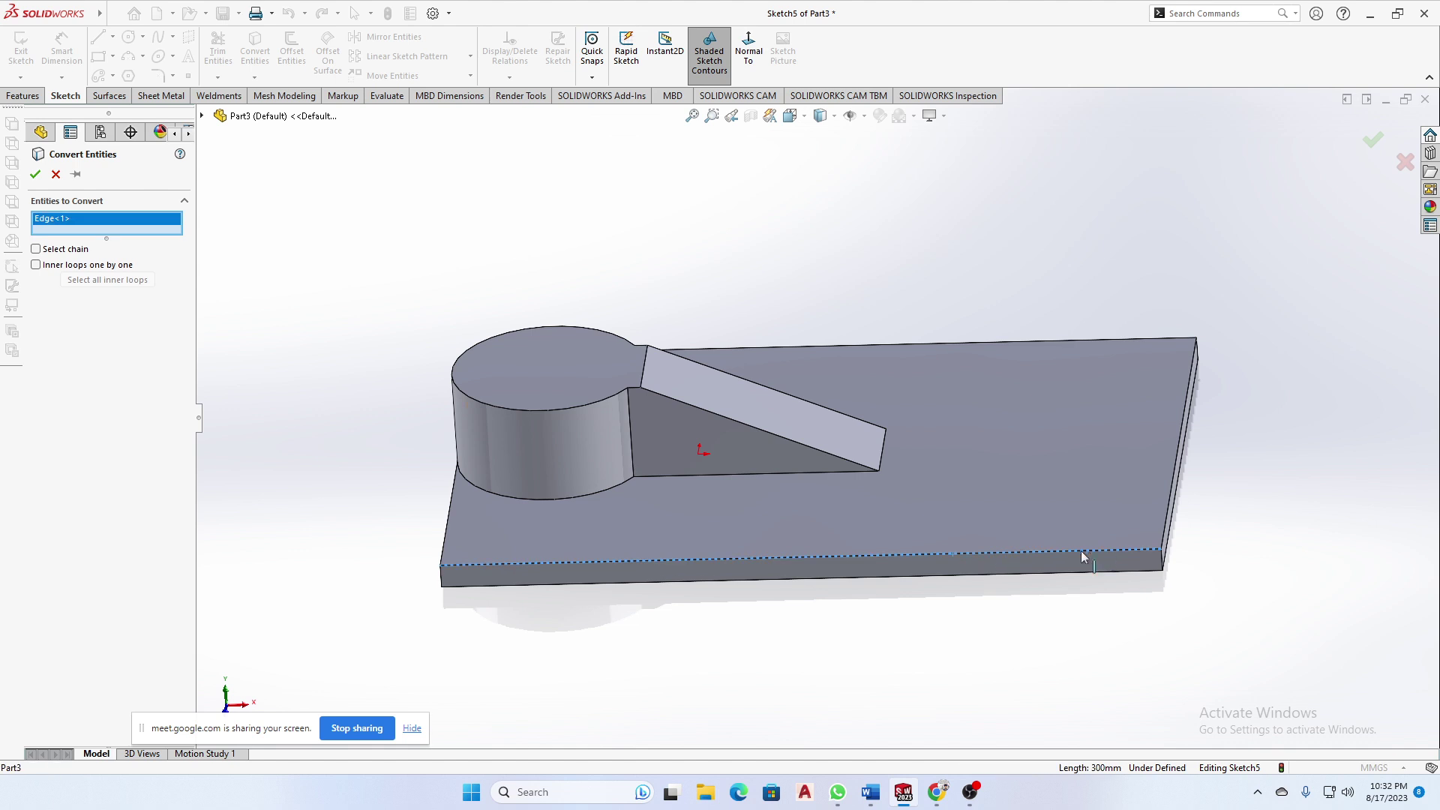
{"action": "left_click", "coordinate": [1171, 507]}
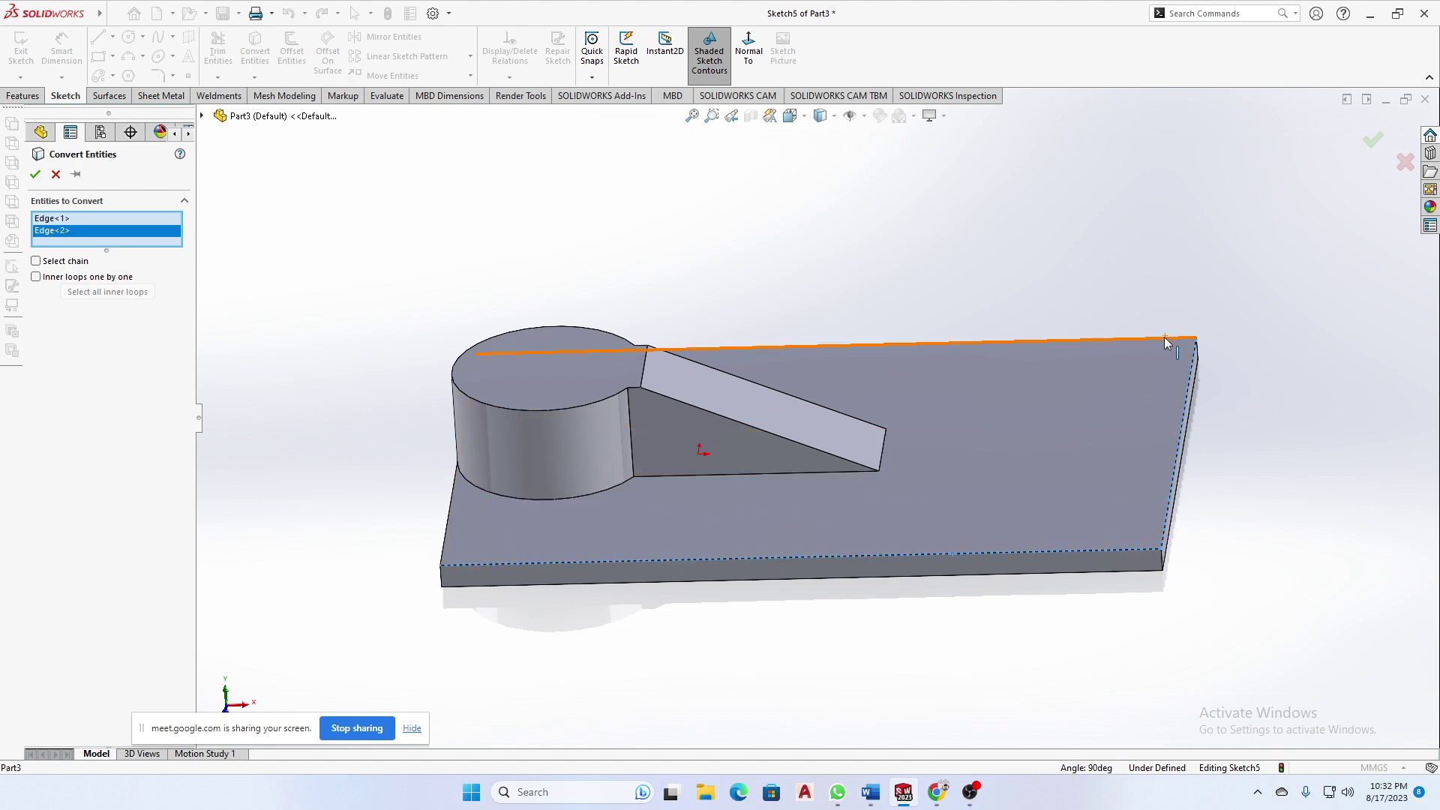
{"action": "left_click", "coordinate": [1167, 342]}
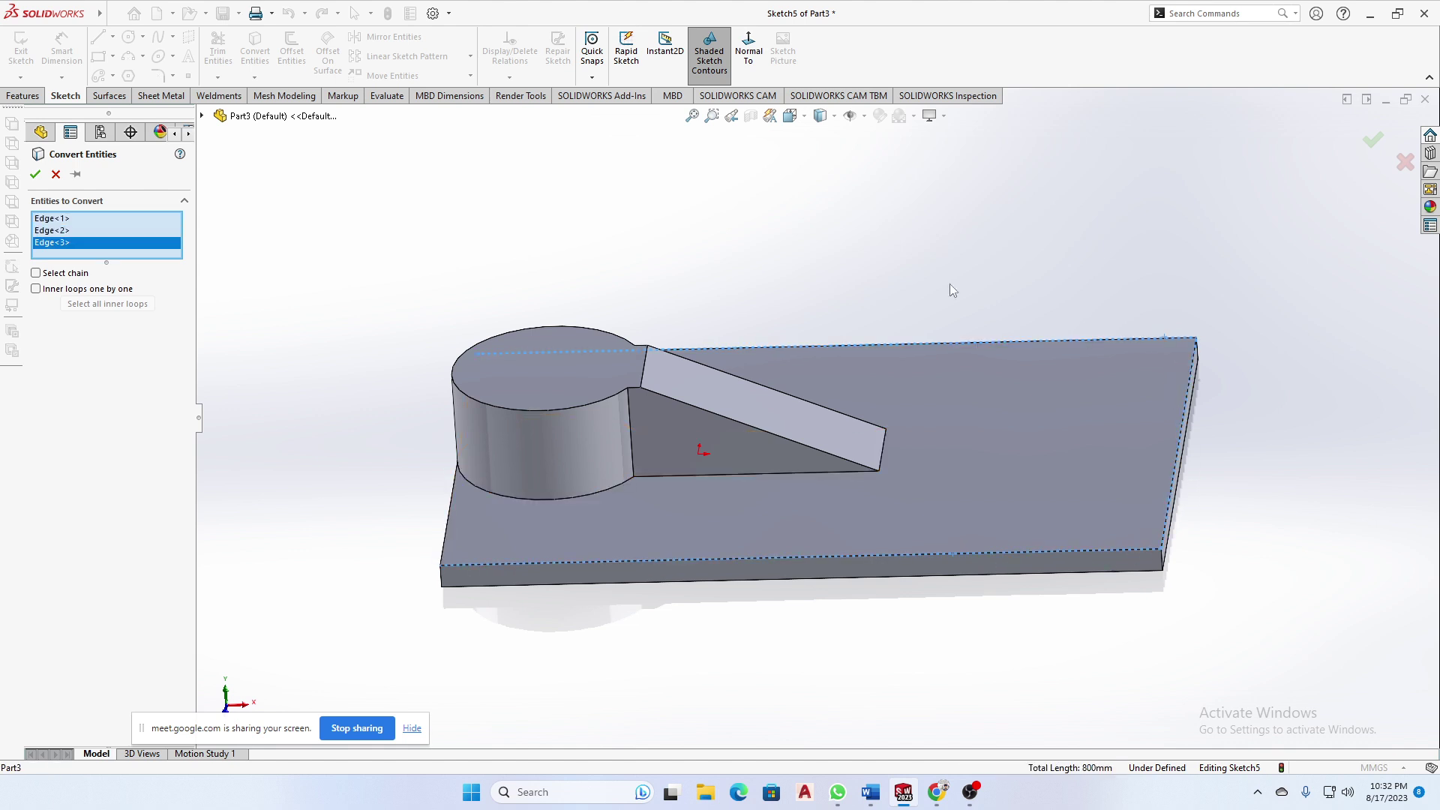
{"action": "left_click", "coordinate": [35, 177]}
{"action": "middle_click_drag", "start_coordinate": [844, 416], "coordinate": [789, 526]}
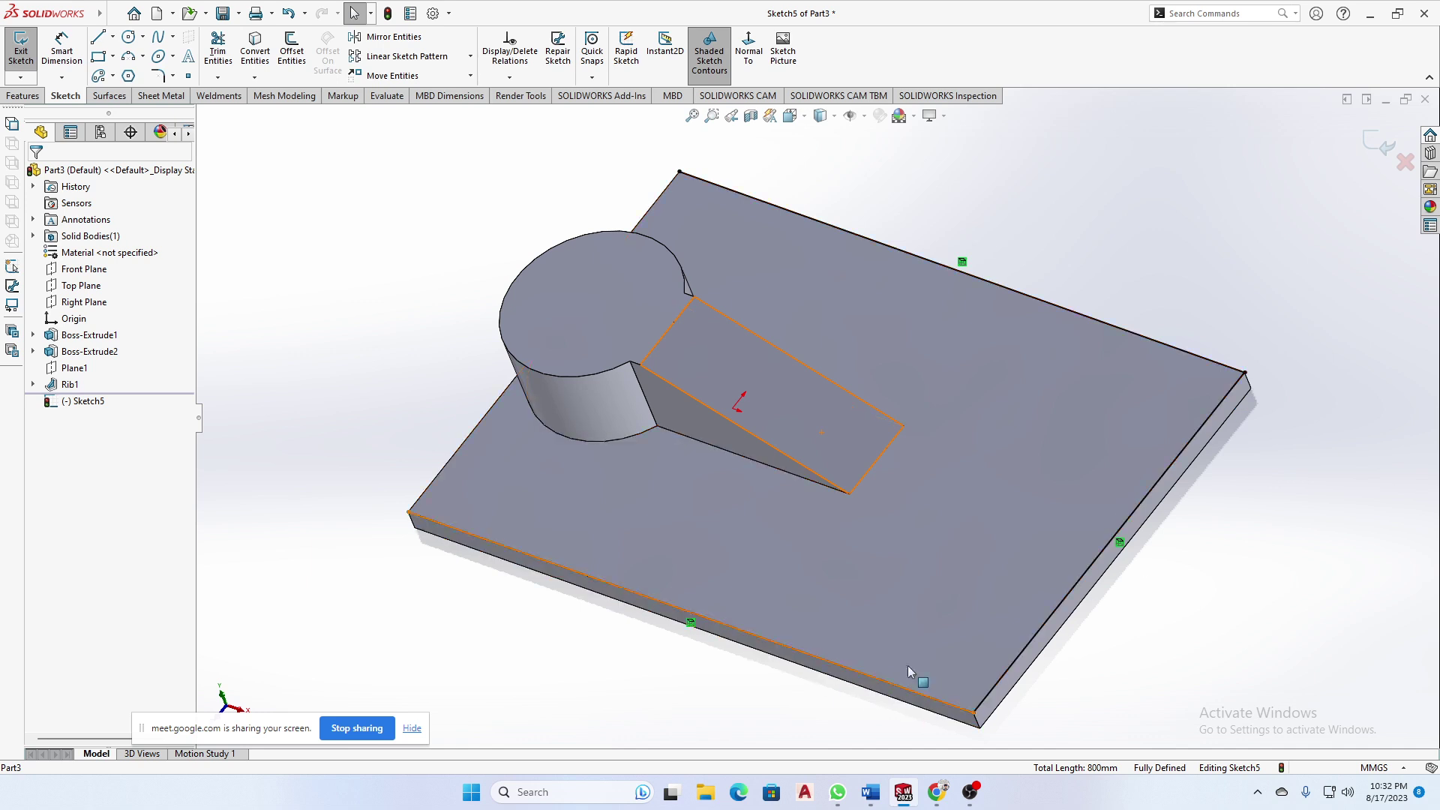
- Offset the three converted edge lines 5 mm inward on the plate, using the reversed direction
{"action": "left_click", "coordinate": [300, 56]}
{"action": "left_click", "coordinate": [1011, 292]}
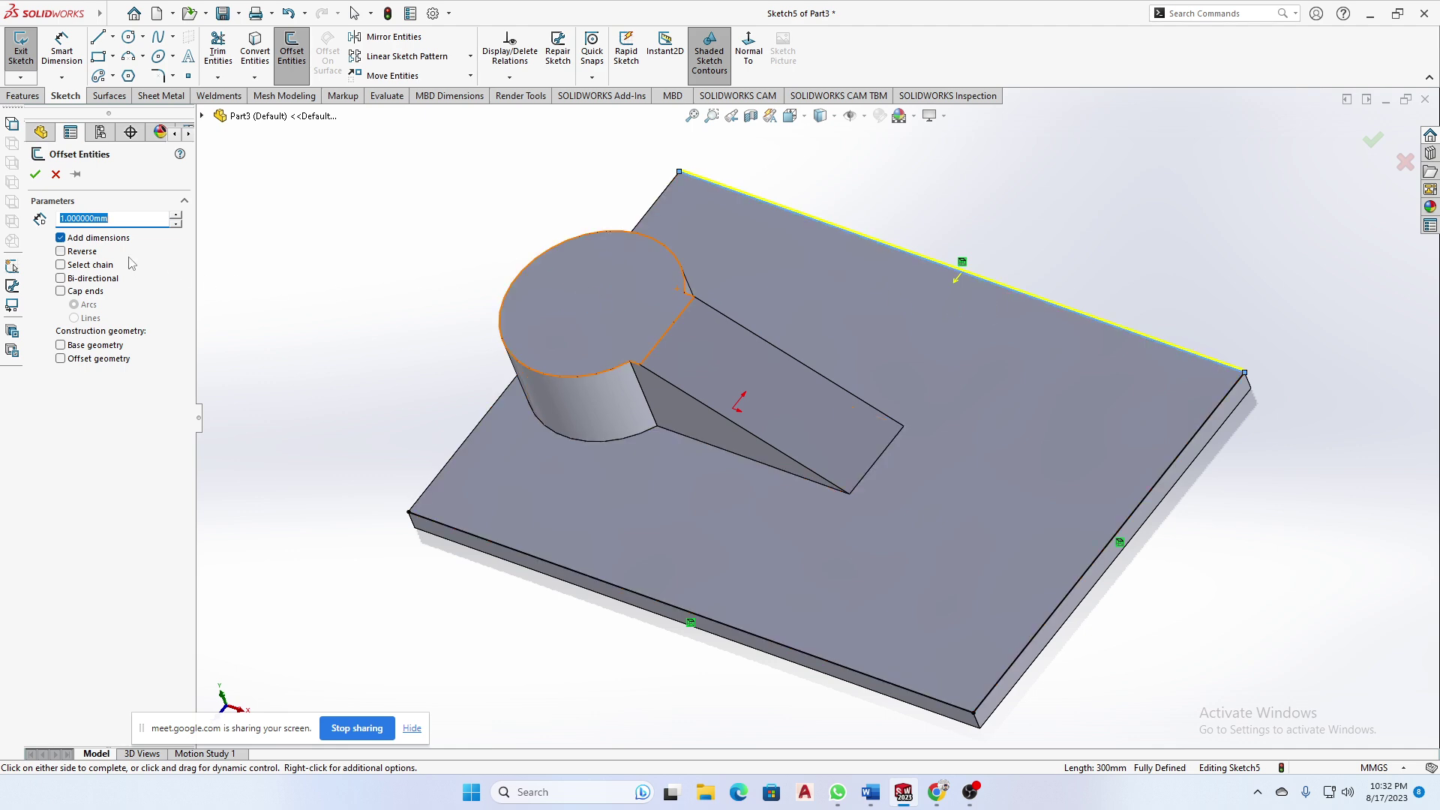
{"action": "type", "text": "5"}
{"action": "key", "text": "Return"}
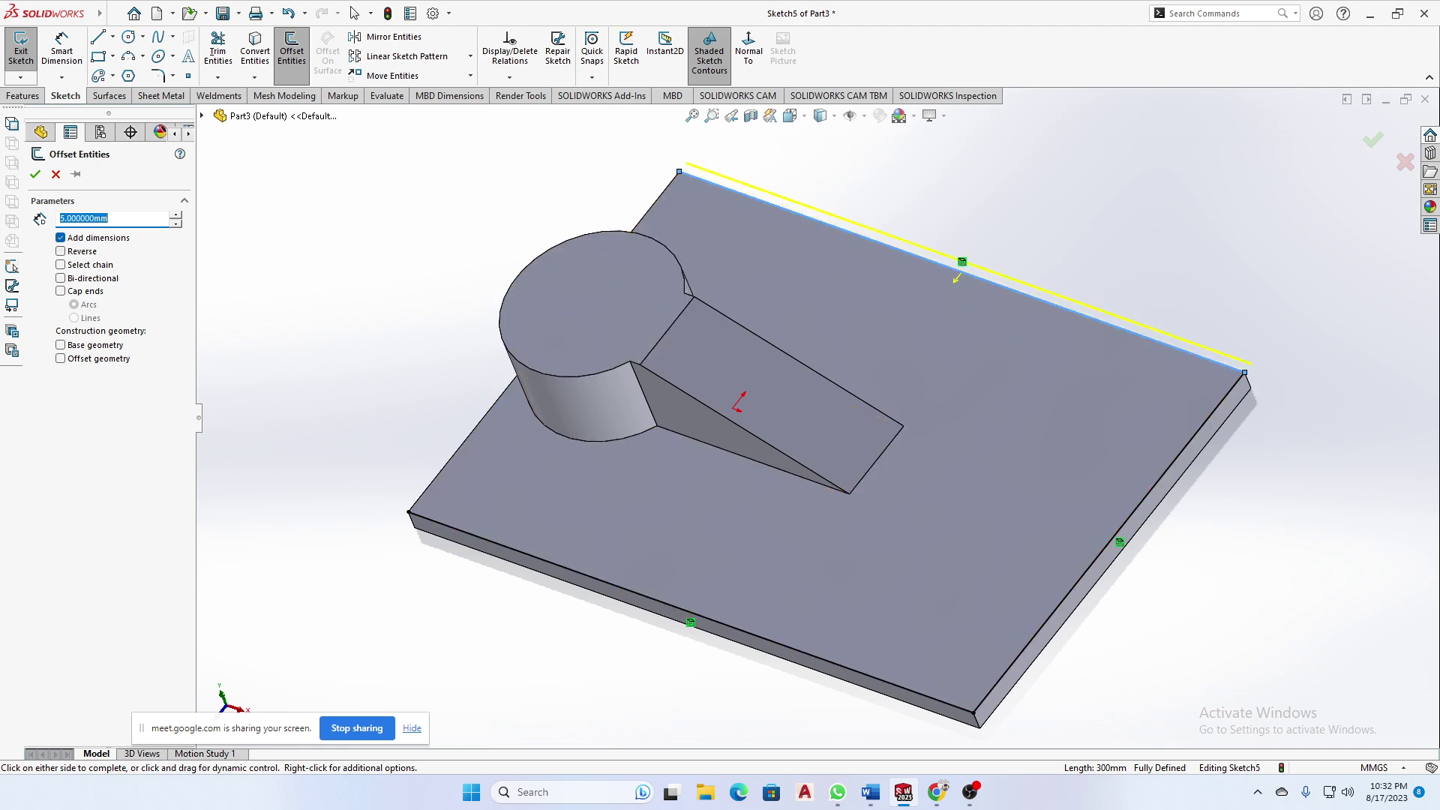
{"action": "left_click", "coordinate": [61, 251]}
{"action": "left_click", "coordinate": [1186, 450]}
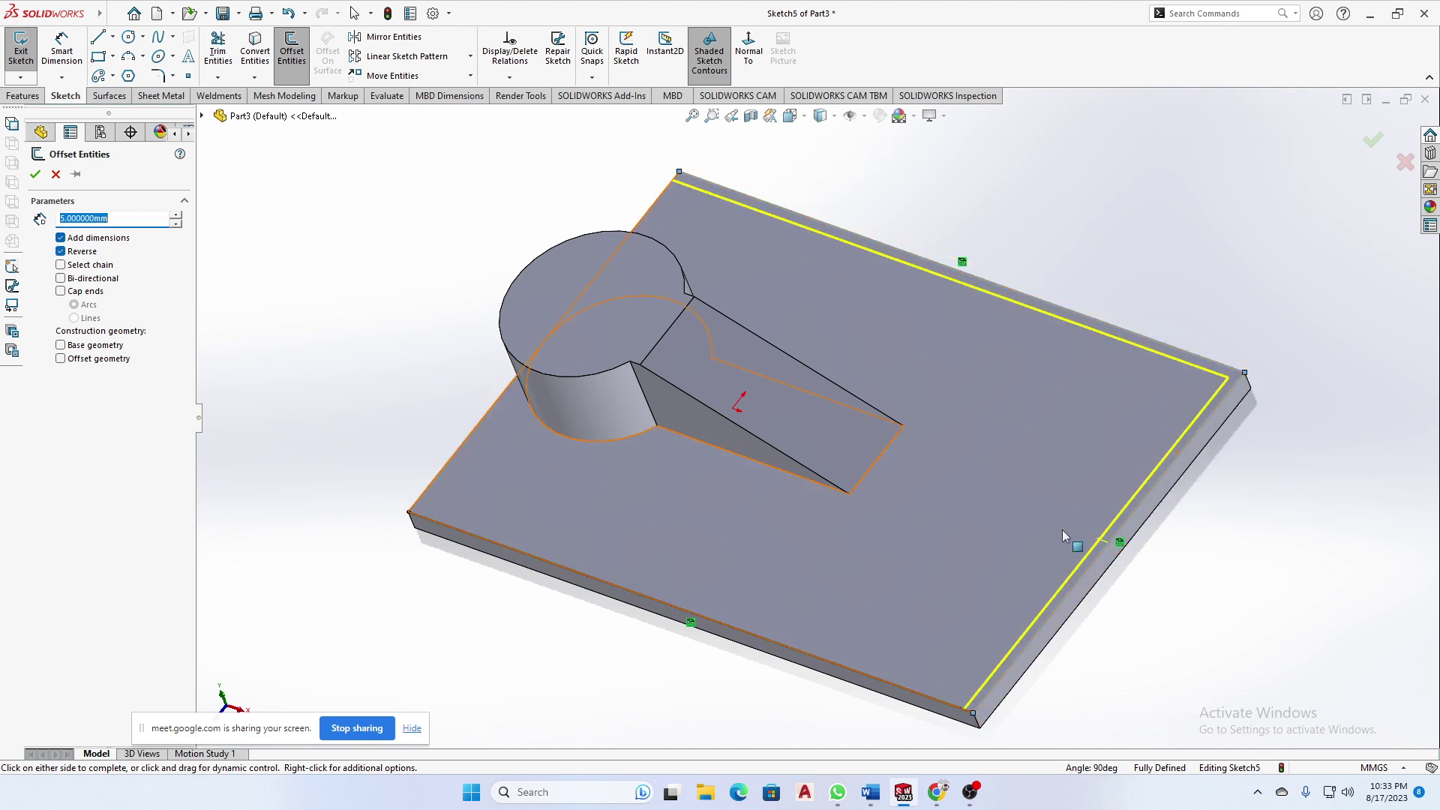
{"action": "left_click", "coordinate": [896, 685]}
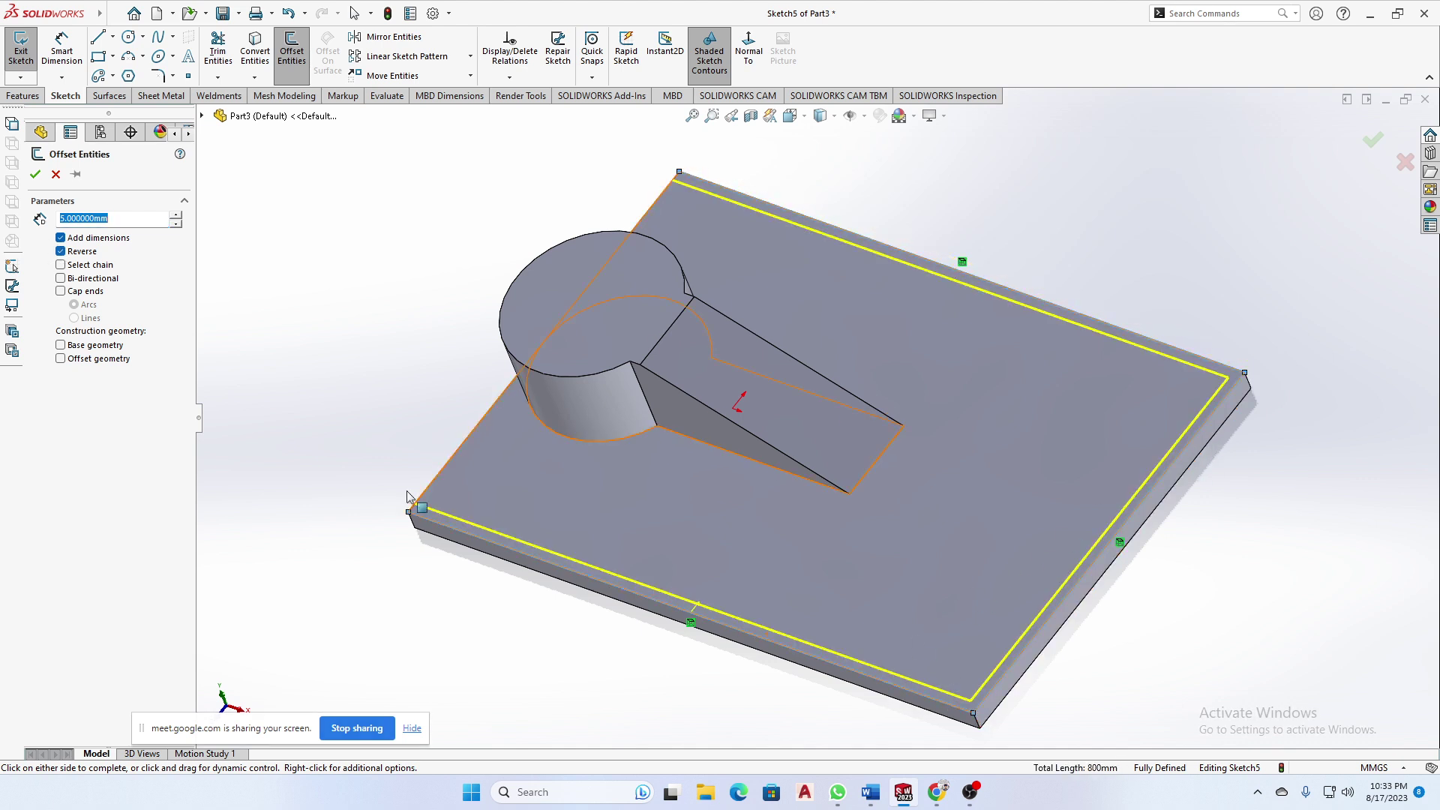
{"action": "left_click", "coordinate": [35, 174]}
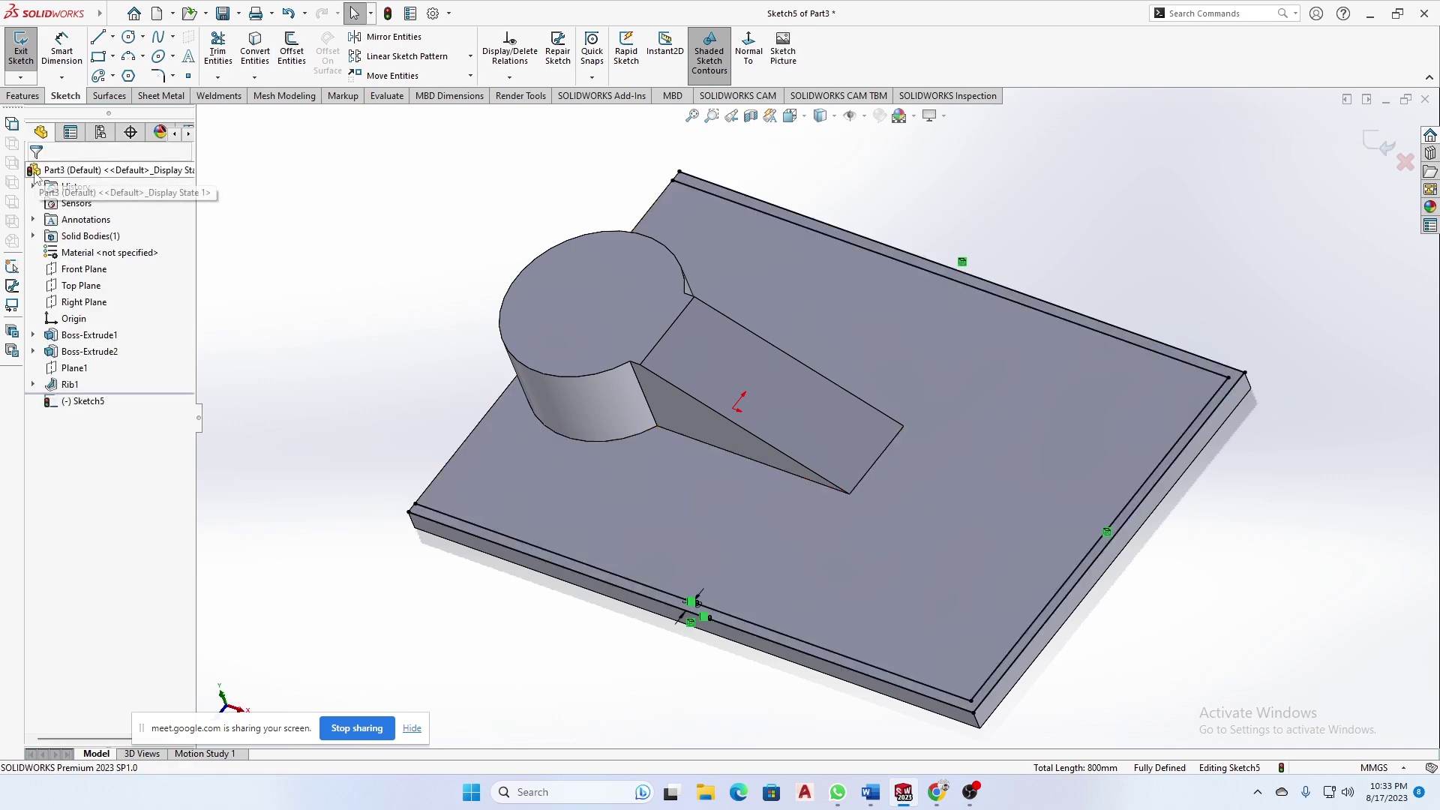
{"action": "left_click", "coordinate": [23, 95]}
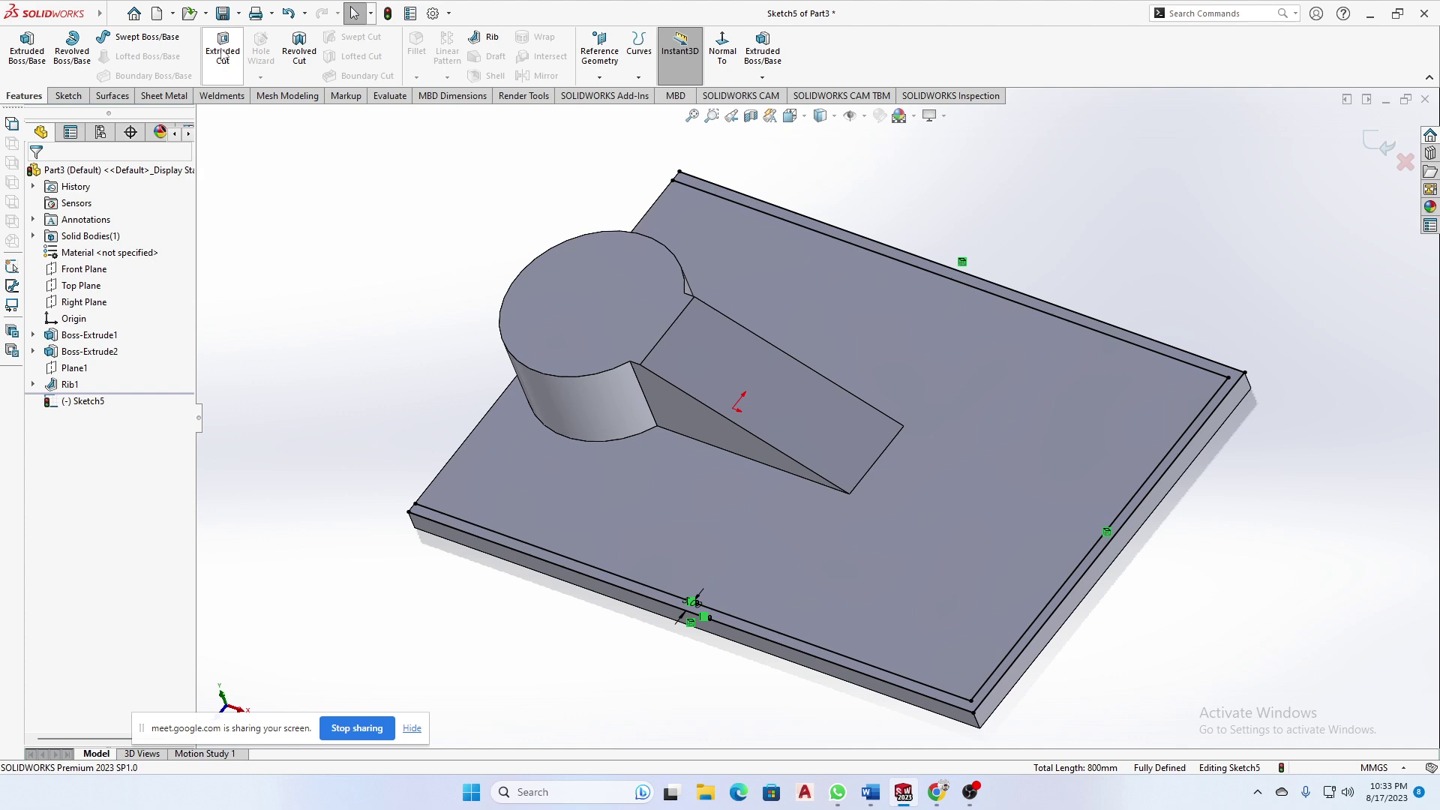
{"action": "left_click", "coordinate": [27, 50]}
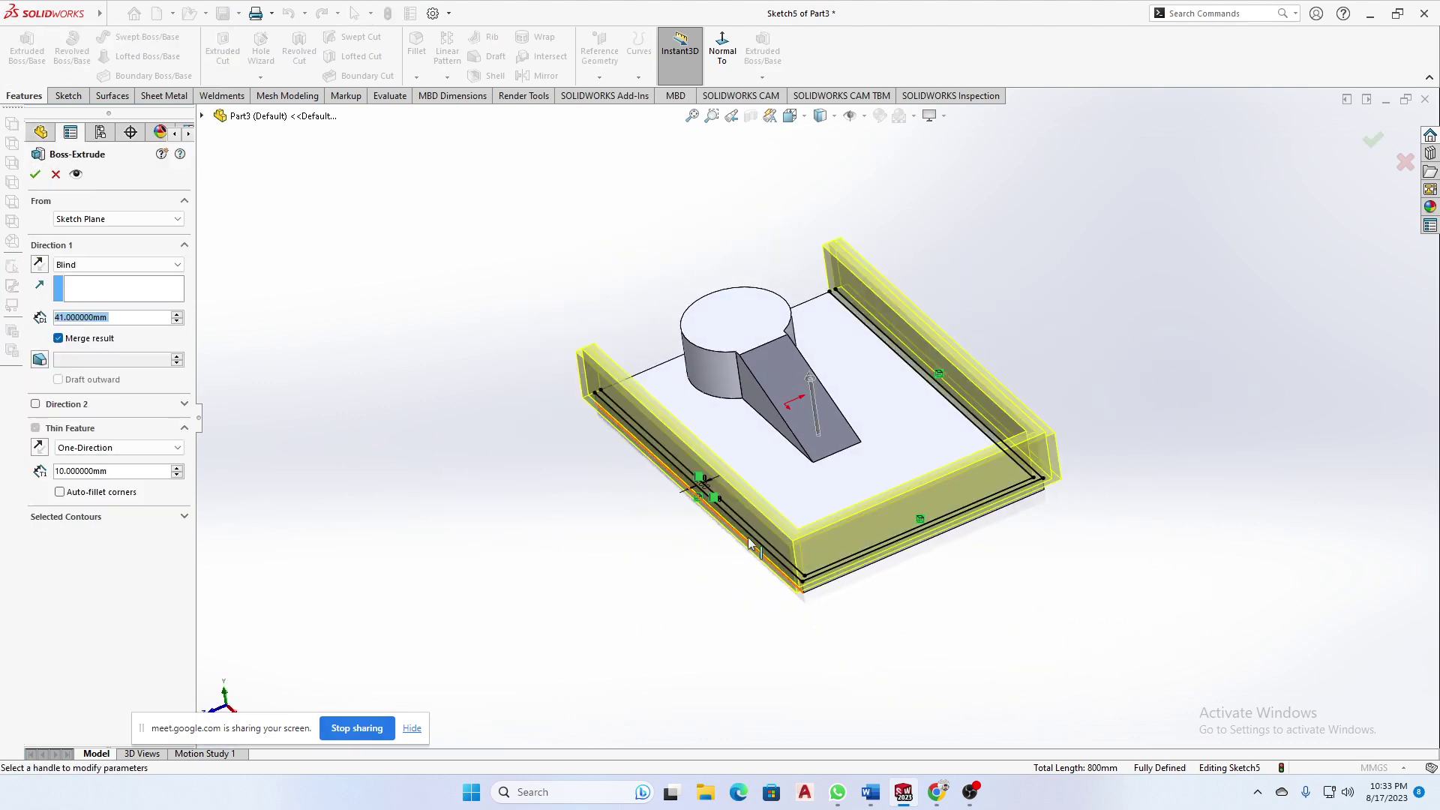
{"action": "middle_click_drag", "start_coordinate": [927, 585], "coordinate": [597, 381]}
{"action": "scroll", "coordinate": [620, 383], "scroll_direction": "down", "scroll_amount": 8}
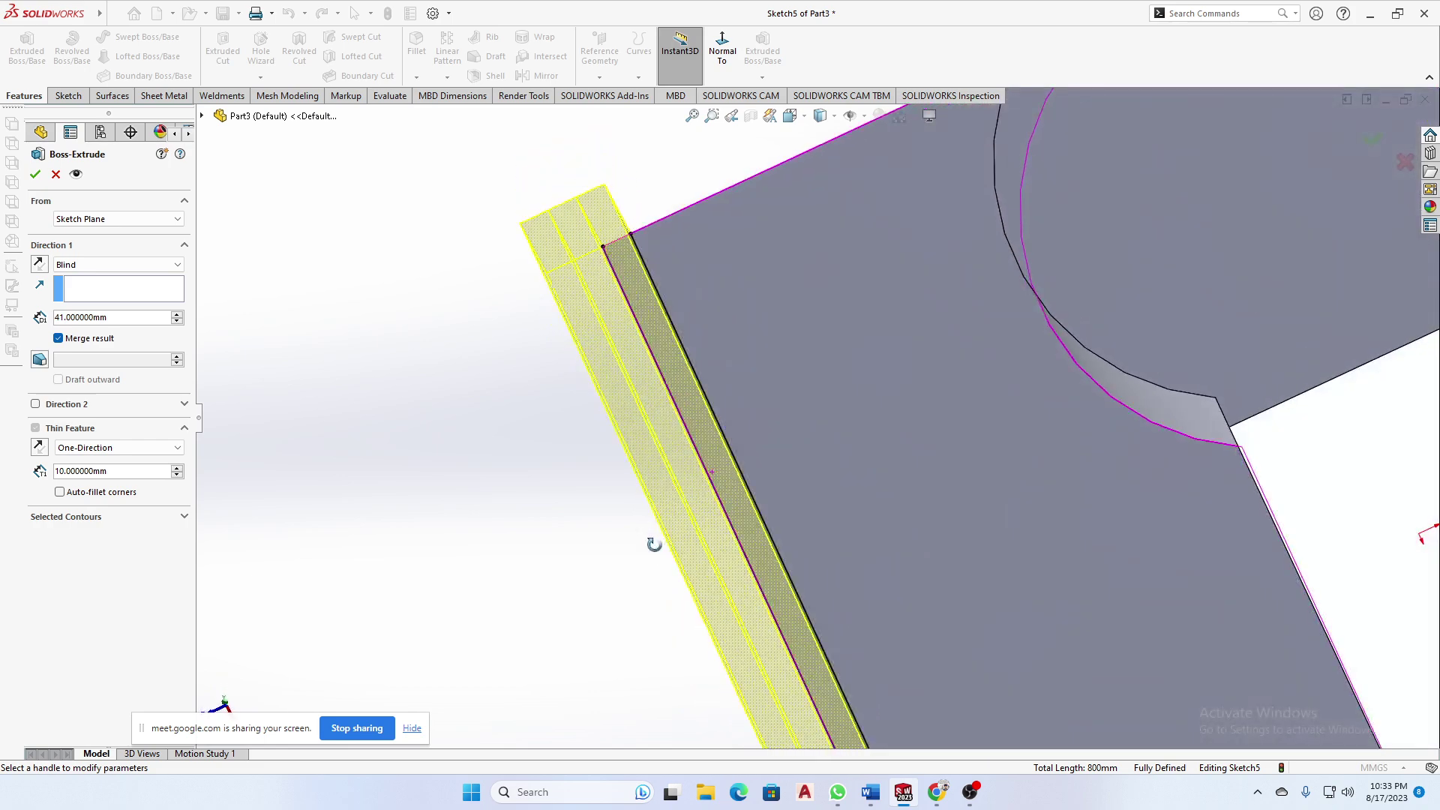
{"action": "scroll", "coordinate": [708, 425], "scroll_direction": "up", "scroll_amount": 2}
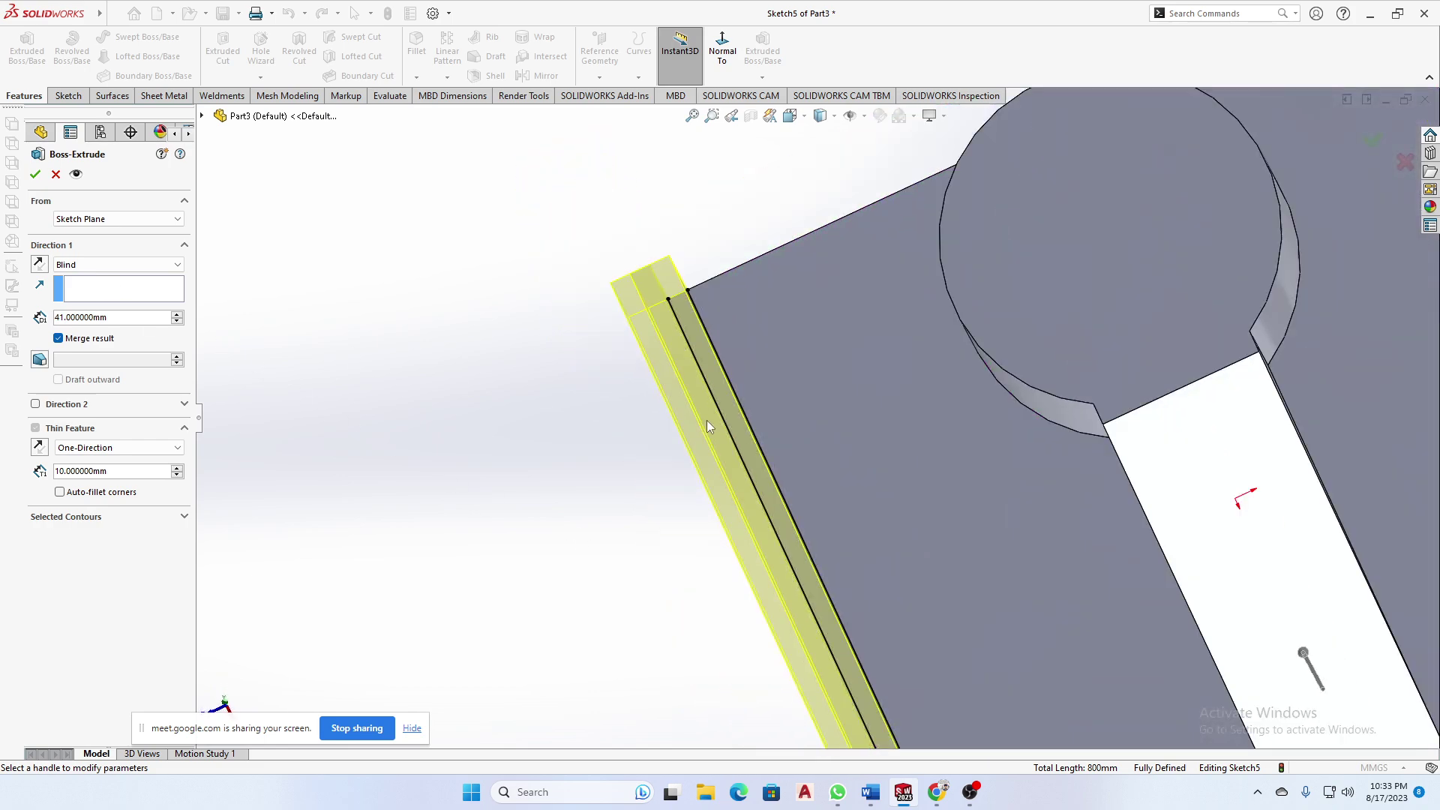
{"action": "scroll", "coordinate": [683, 504], "scroll_direction": "up", "scroll_amount": 3}
{"action": "scroll", "coordinate": [778, 537], "scroll_direction": "up", "scroll_amount": 2}
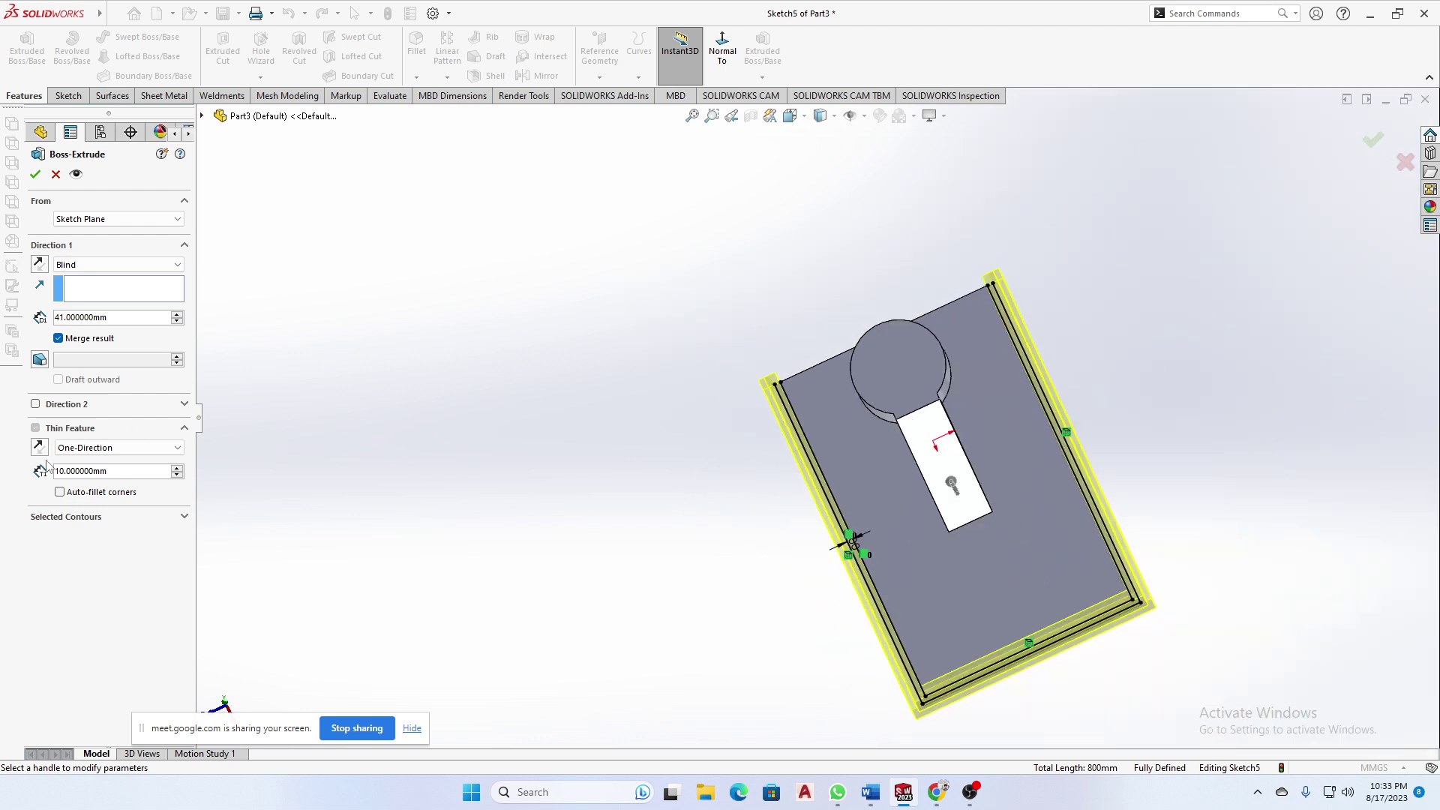
{"action": "left_click", "coordinate": [56, 174]}
- Close both open ends of the wall profile with short lines joining the outer edge lines to the offset lines
{"action": "scroll", "coordinate": [684, 318], "scroll_direction": "down", "scroll_amount": 5}
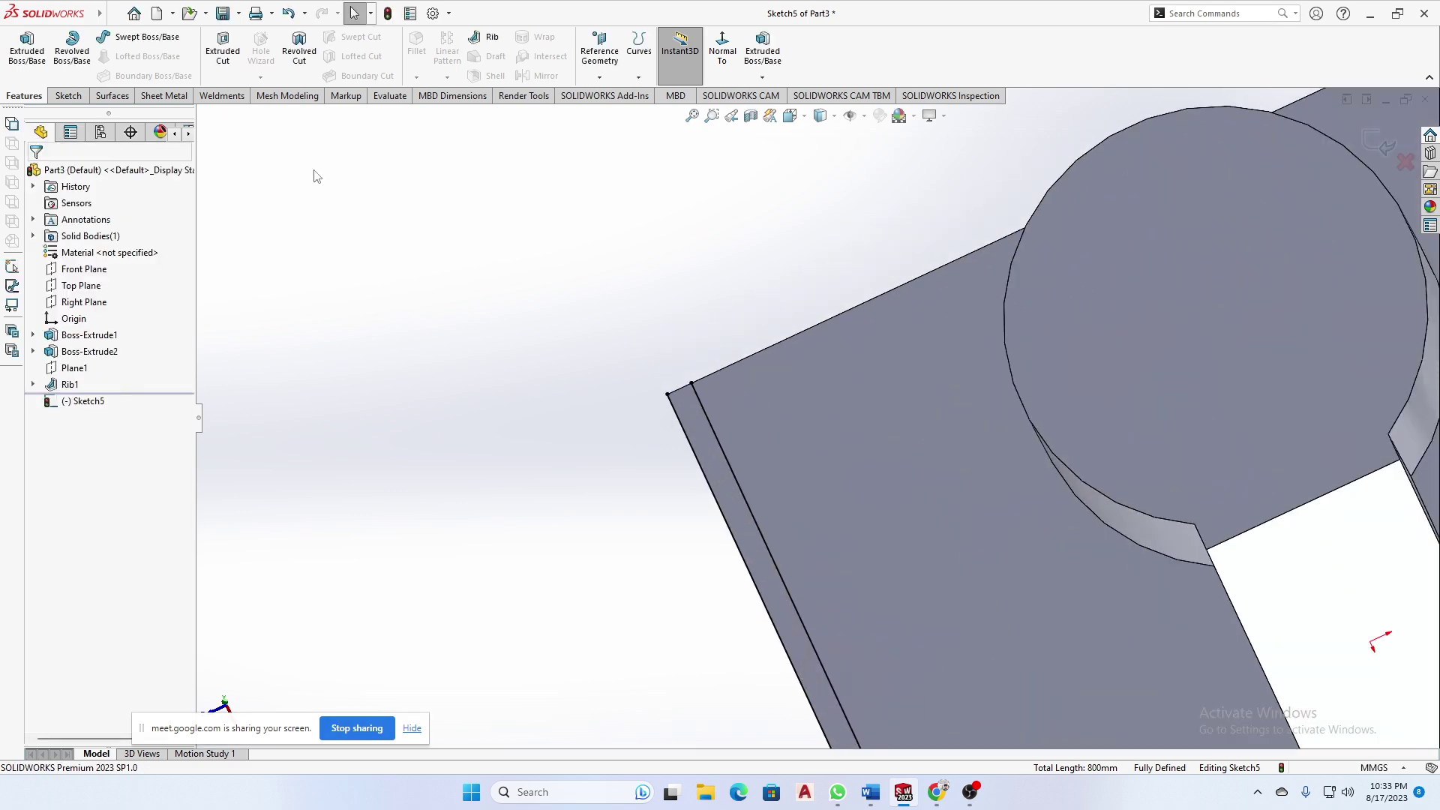
{"action": "left_click", "coordinate": [67, 95]}
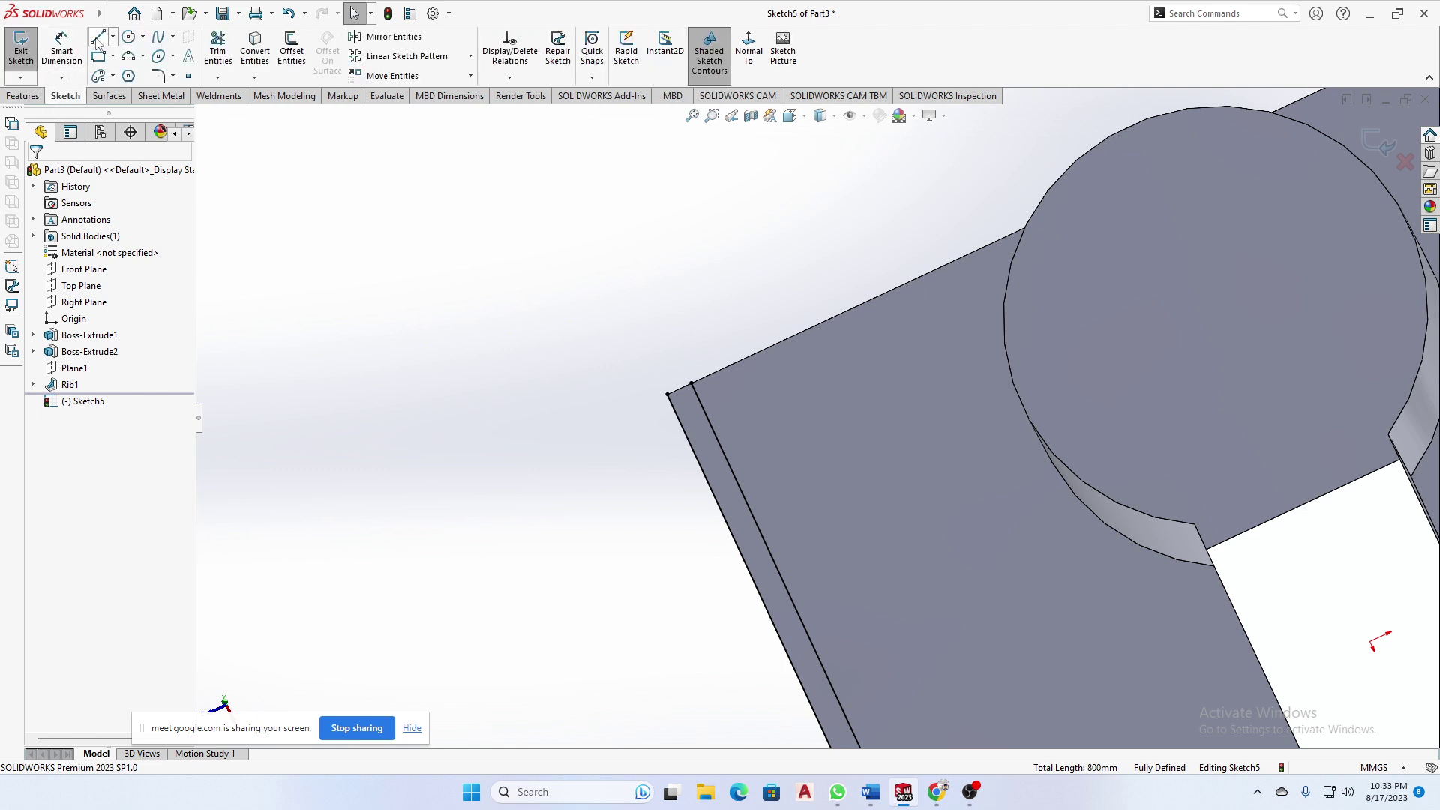
{"action": "left_click", "coordinate": [98, 38]}
{"action": "left_click", "coordinate": [691, 383]}
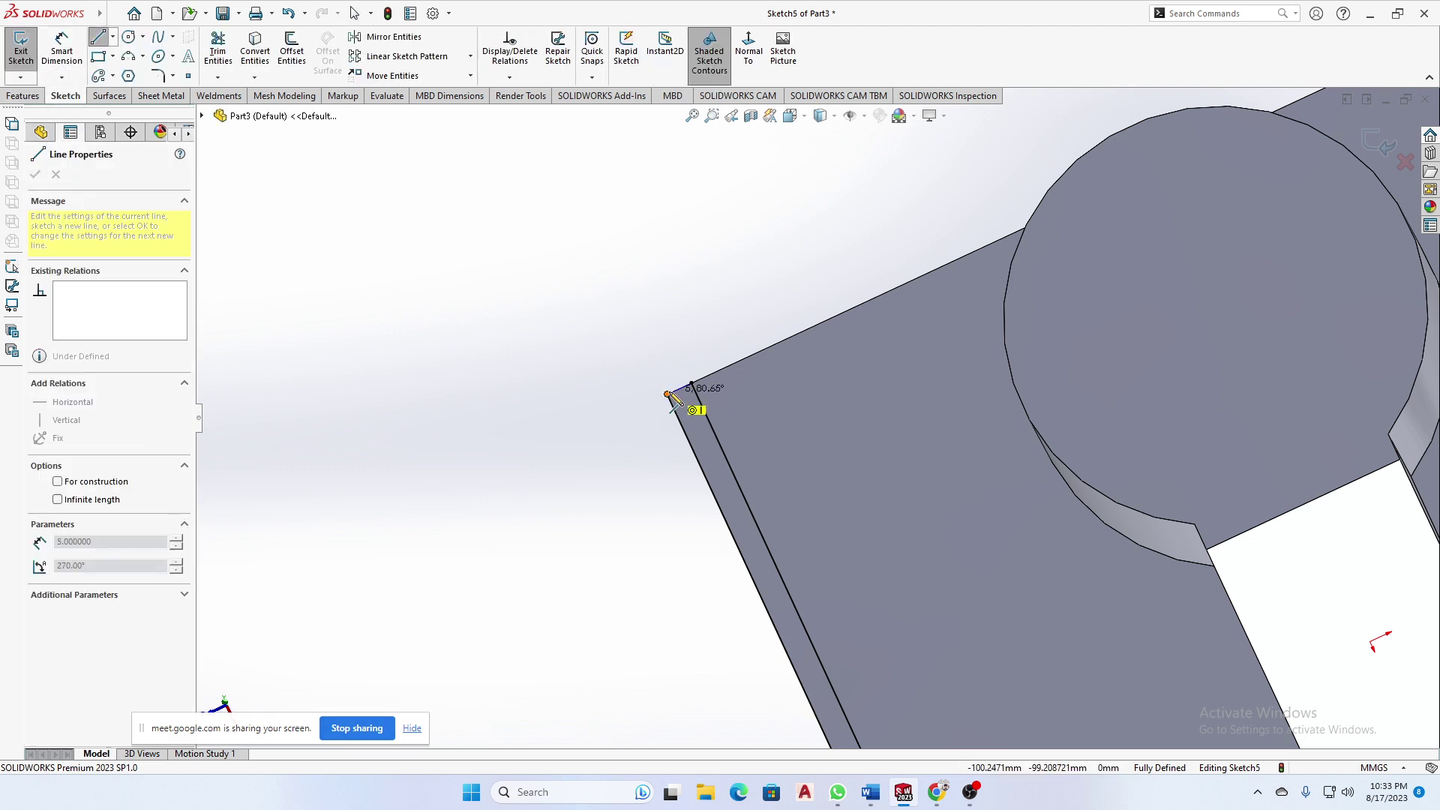
{"action": "left_click", "coordinate": [667, 394]}
{"action": "scroll", "coordinate": [1059, 293], "scroll_direction": "up", "scroll_amount": 4}
{"action": "scroll", "coordinate": [1253, 187], "scroll_direction": "down", "scroll_amount": 2}
{"action": "scroll", "coordinate": [1187, 216], "scroll_direction": "down", "scroll_amount": 1}
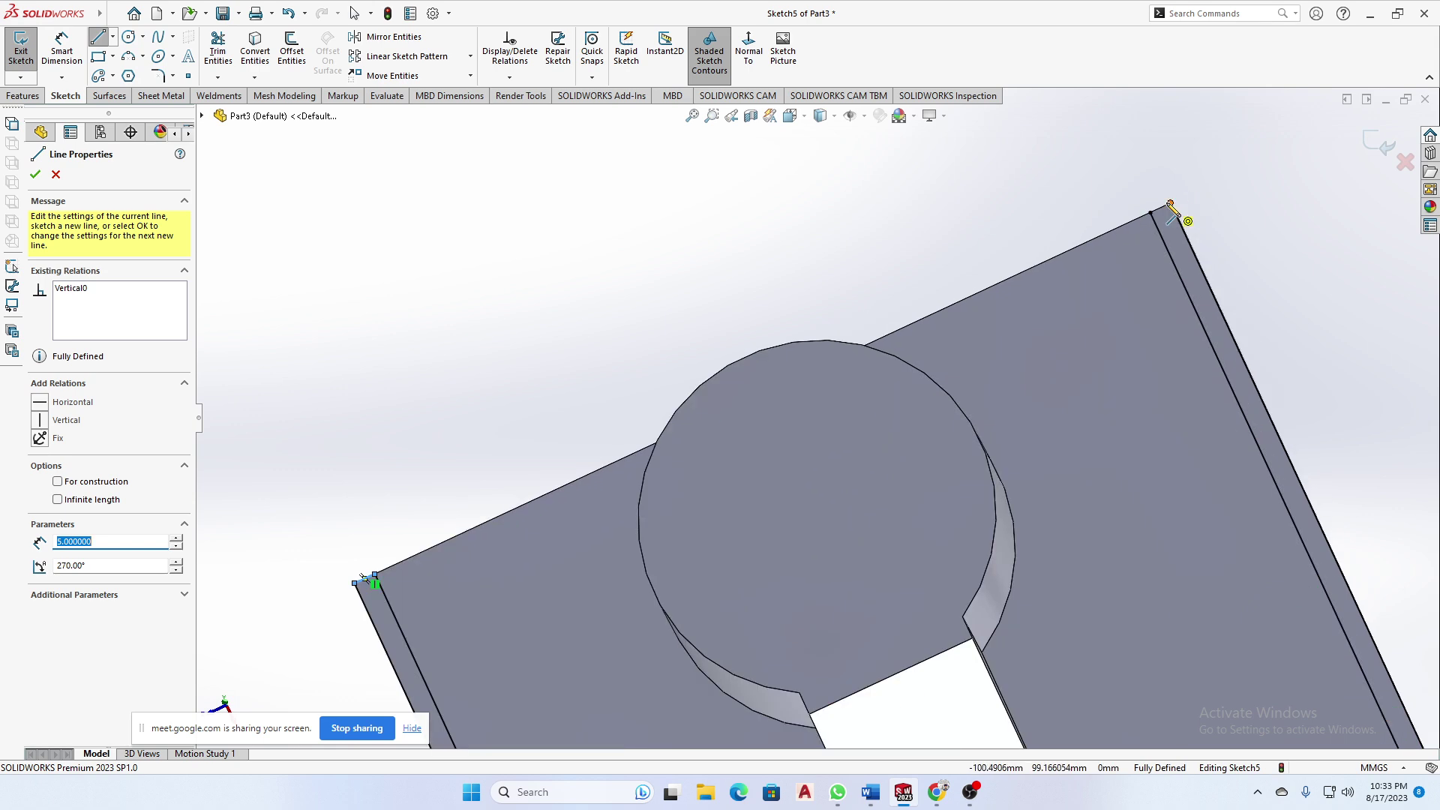
{"action": "left_click", "coordinate": [1171, 203]}
{"action": "left_click", "coordinate": [1151, 213]}
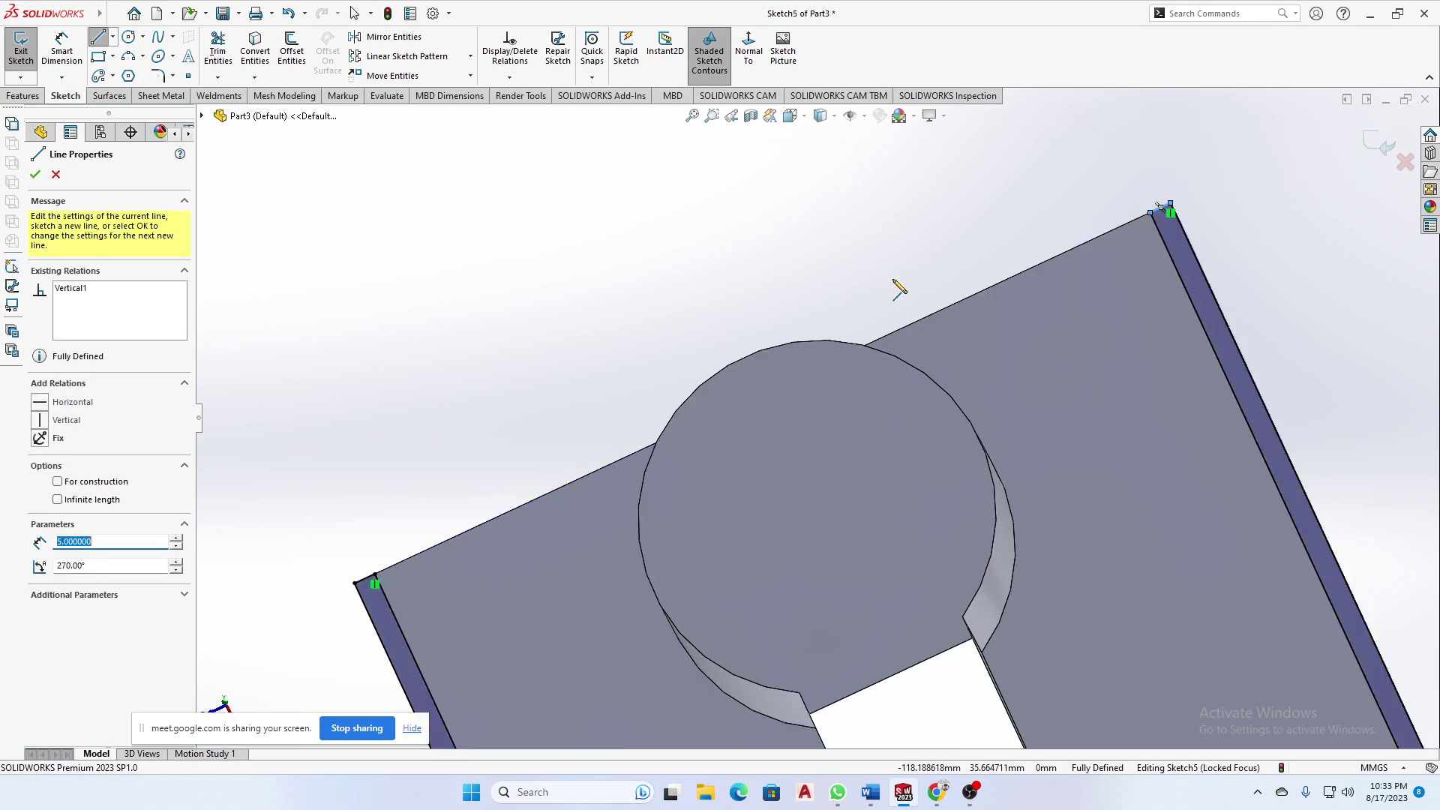
- Extrude the closed wall profile 73 mm upward from the plate, merged with the existing body
{"action": "scroll", "coordinate": [849, 381], "scroll_direction": "up", "scroll_amount": 3}
{"action": "left_click", "coordinate": [23, 96]}
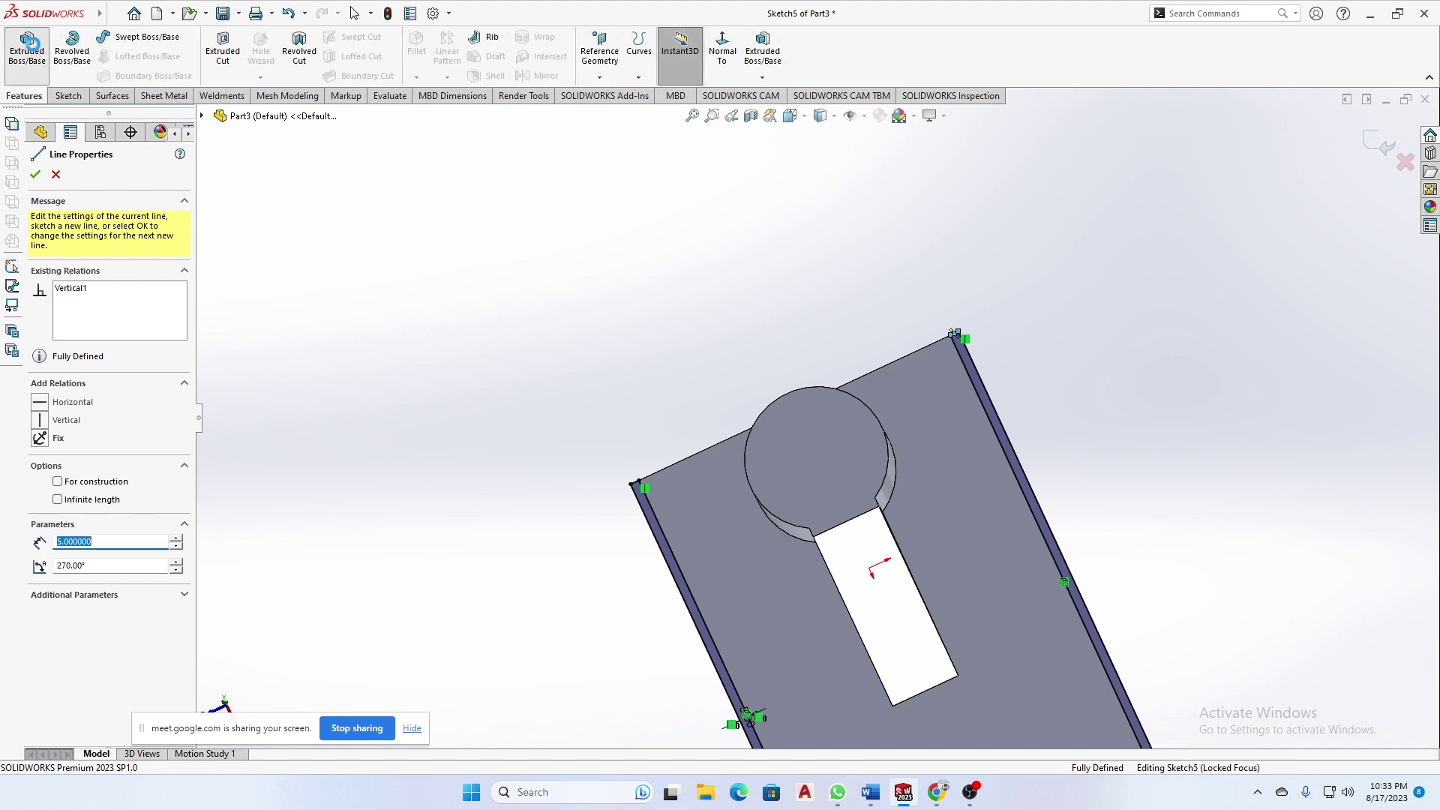
{"action": "left_click", "coordinate": [27, 49]}
{"action": "middle_click_drag", "start_coordinate": [1113, 313], "coordinate": [1170, 239]}
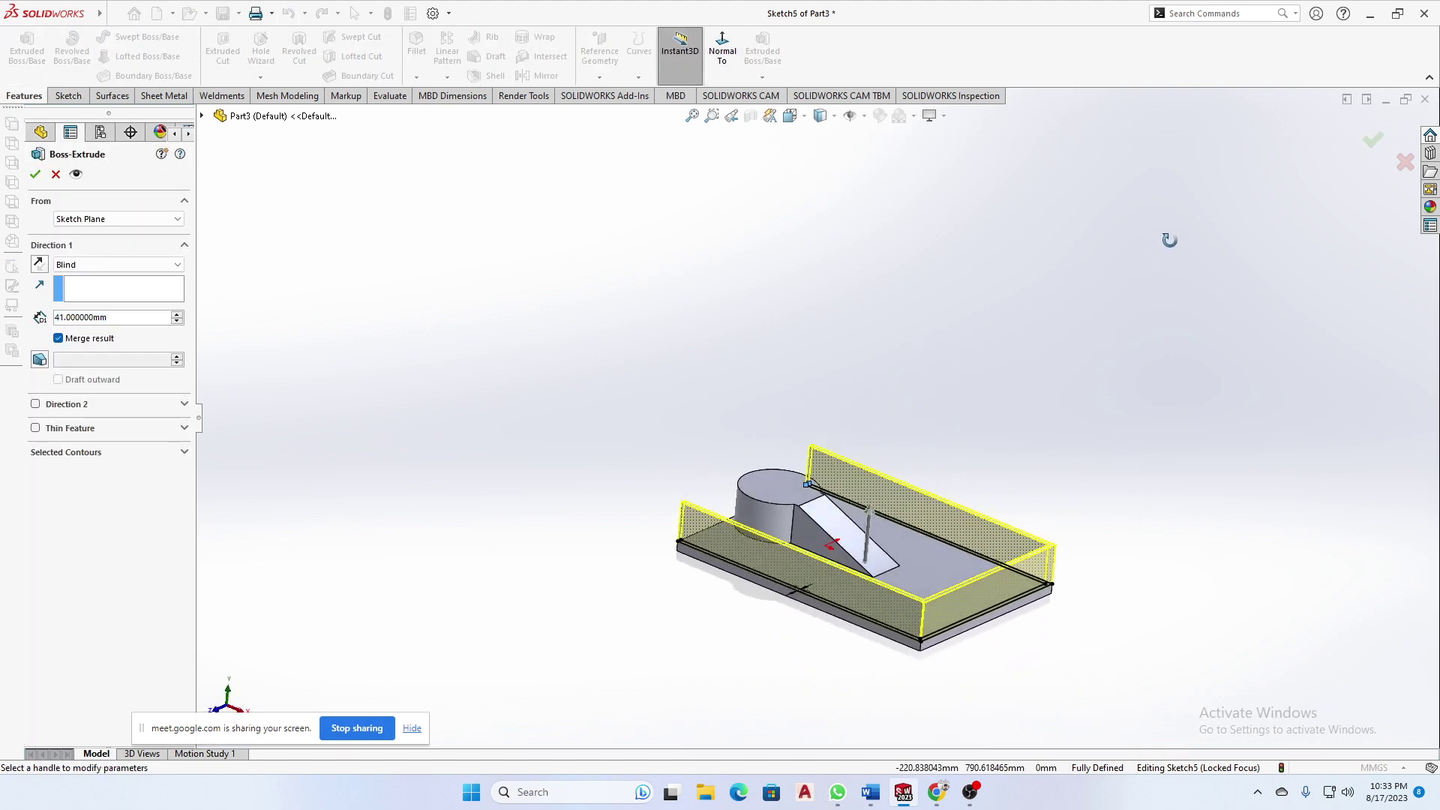
{"action": "scroll", "coordinate": [914, 592], "scroll_direction": "down", "scroll_amount": 3}
{"action": "left_click_drag", "start_coordinate": [838, 459], "coordinate": [840, 431]}
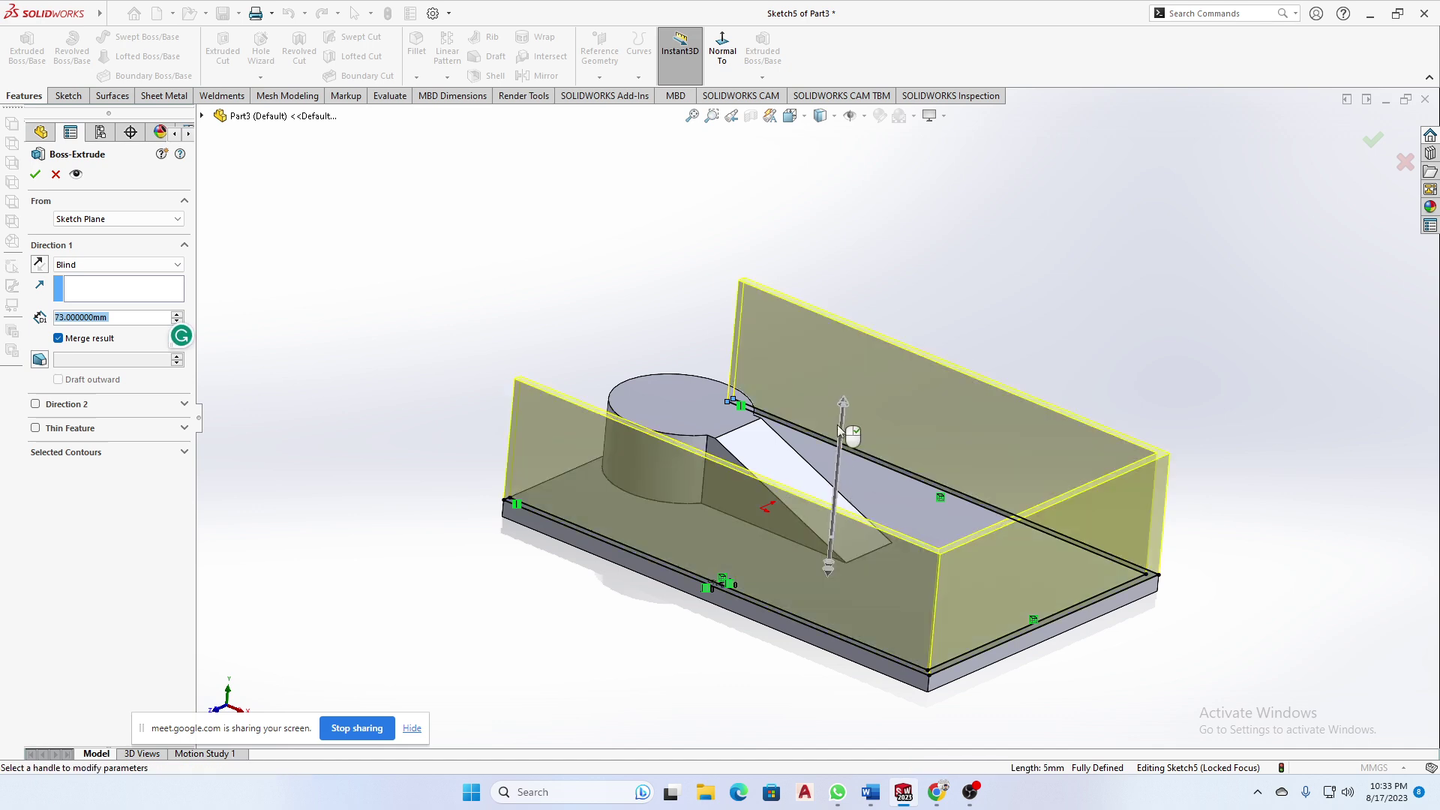
{"action": "left_click", "coordinate": [34, 174]}
- Create a reference plane offset 20 mm inward from the plate's open end face, using the flipped offset direction
{"action": "middle_click_drag", "start_coordinate": [465, 285], "coordinate": [774, 390]}
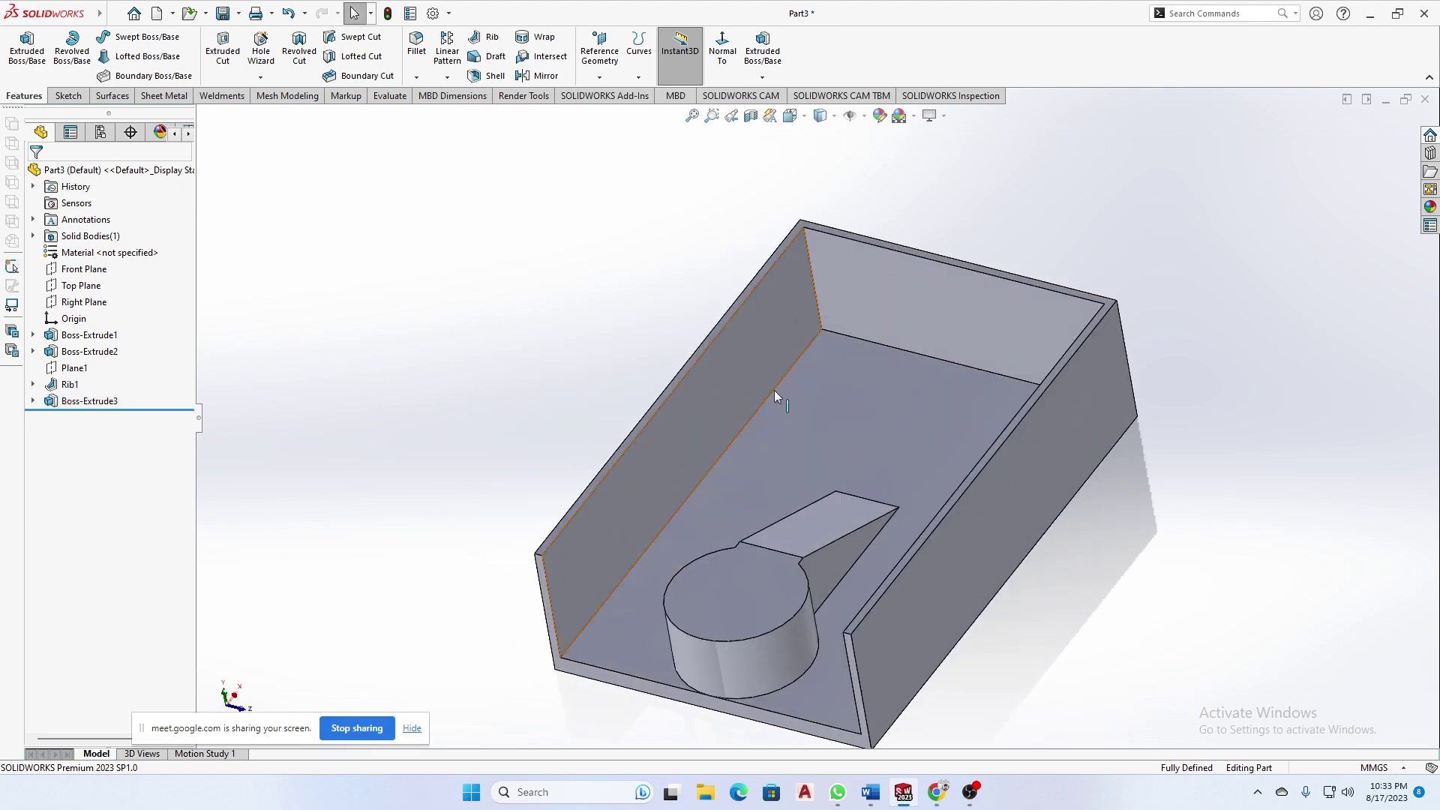
{"action": "middle_click_drag", "start_coordinate": [700, 434], "coordinate": [674, 514]}
{"action": "scroll", "coordinate": [675, 514], "scroll_direction": "down", "scroll_amount": 3}
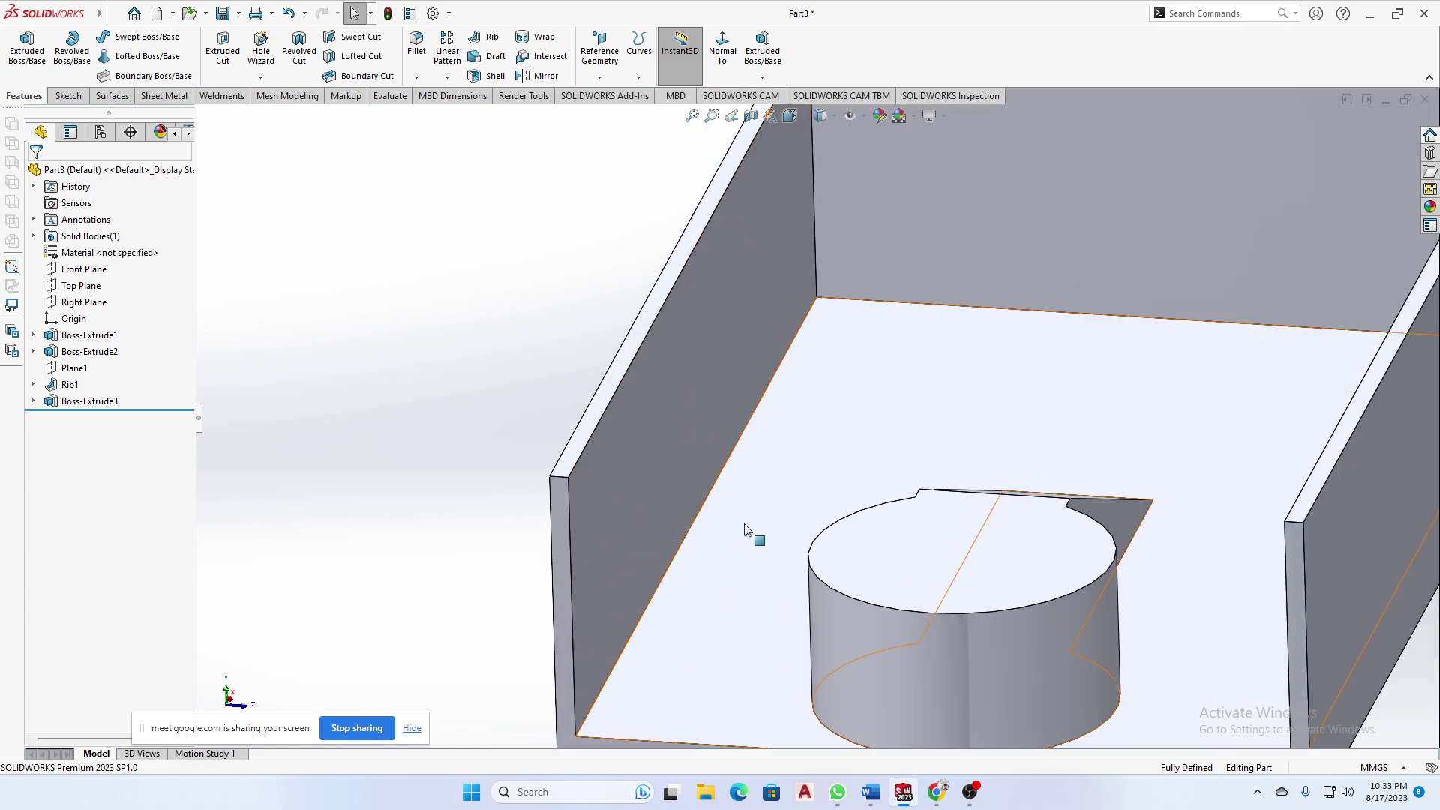
{"action": "scroll", "coordinate": [716, 585], "scroll_direction": "down", "scroll_amount": 5}
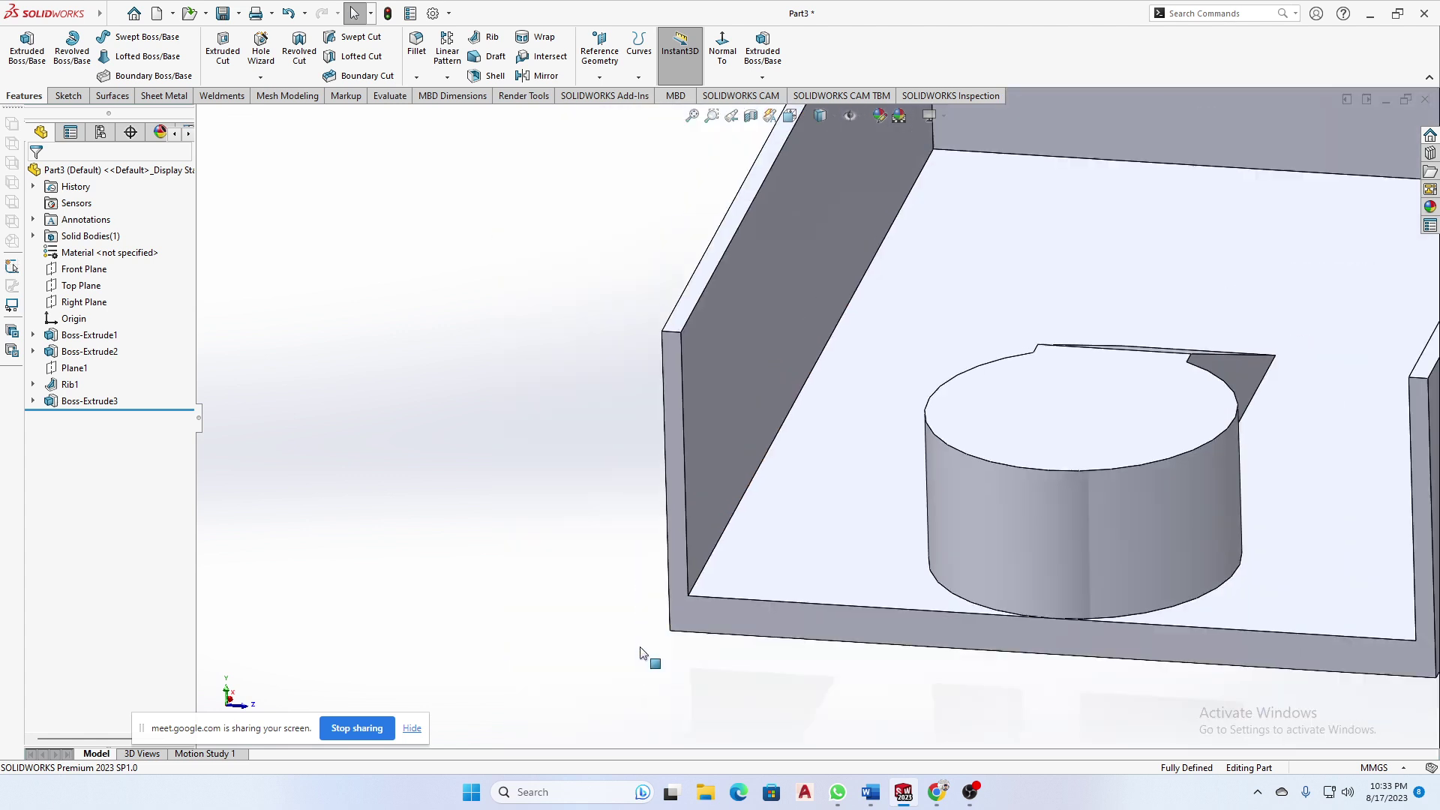
{"action": "left_click", "coordinate": [668, 524]}
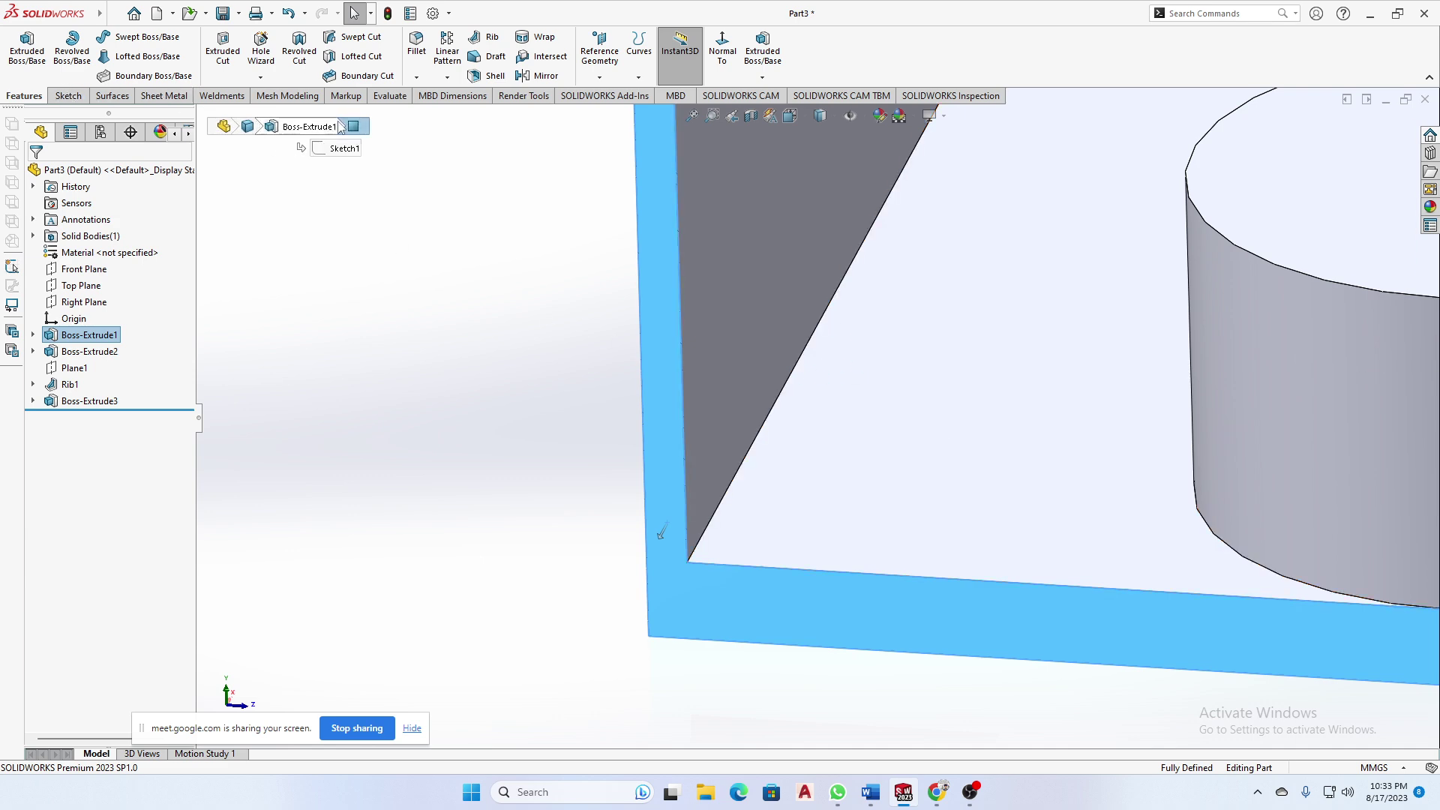
{"action": "left_click", "coordinate": [605, 69]}
{"action": "left_click", "coordinate": [627, 95]}
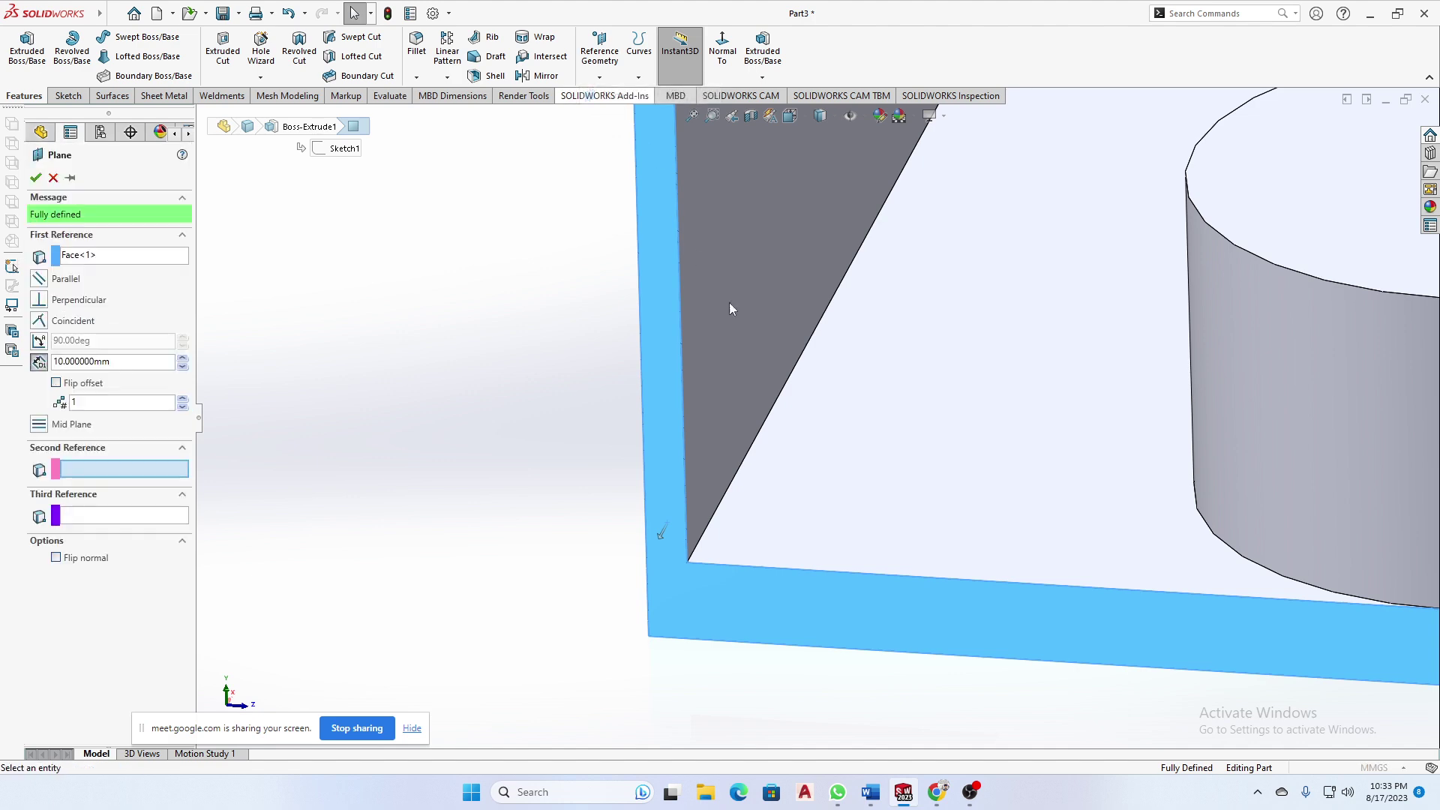
{"action": "scroll", "coordinate": [780, 478], "scroll_direction": "up", "scroll_amount": 3}
{"action": "middle_click_drag", "start_coordinate": [766, 490], "coordinate": [705, 631]}
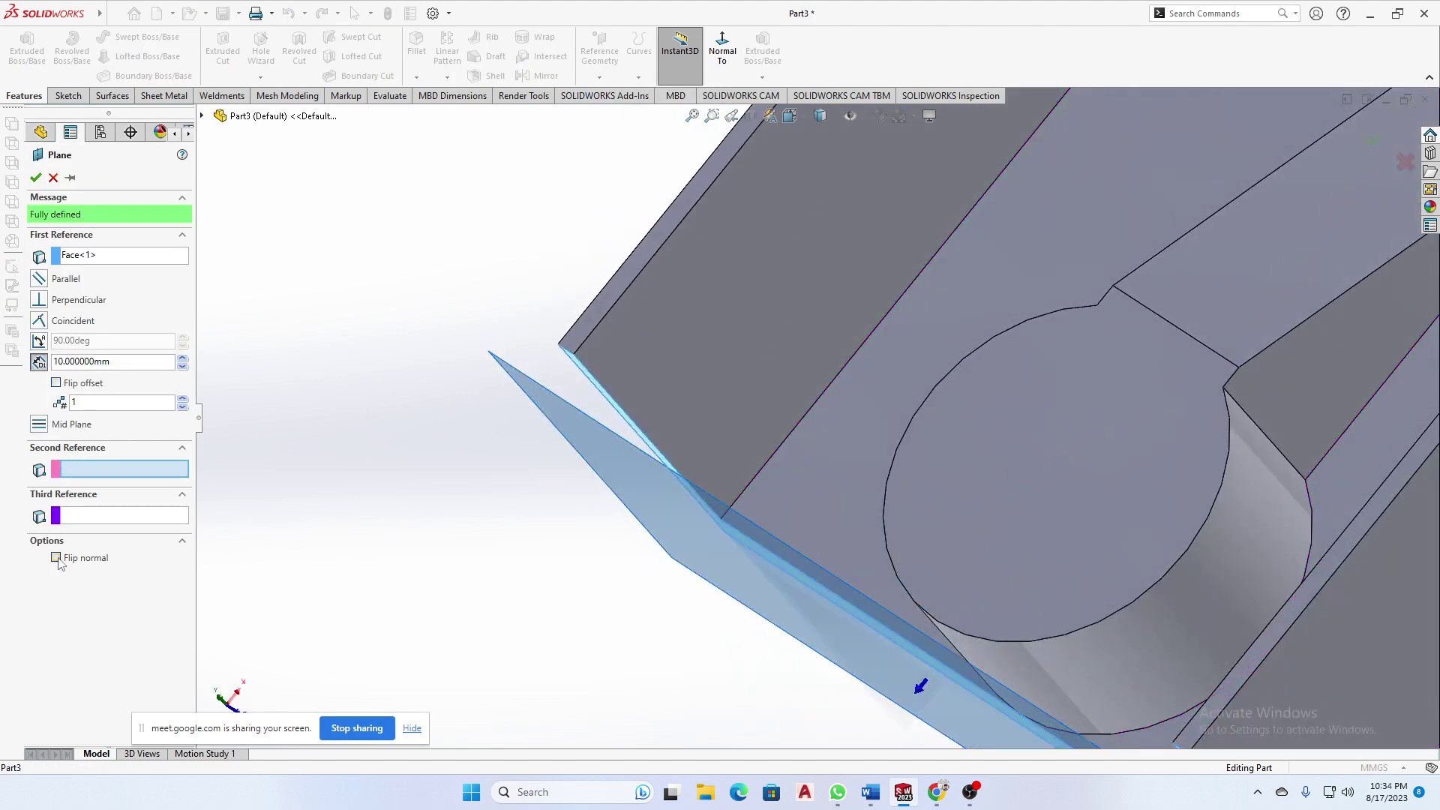
{"action": "left_click", "coordinate": [57, 383]}
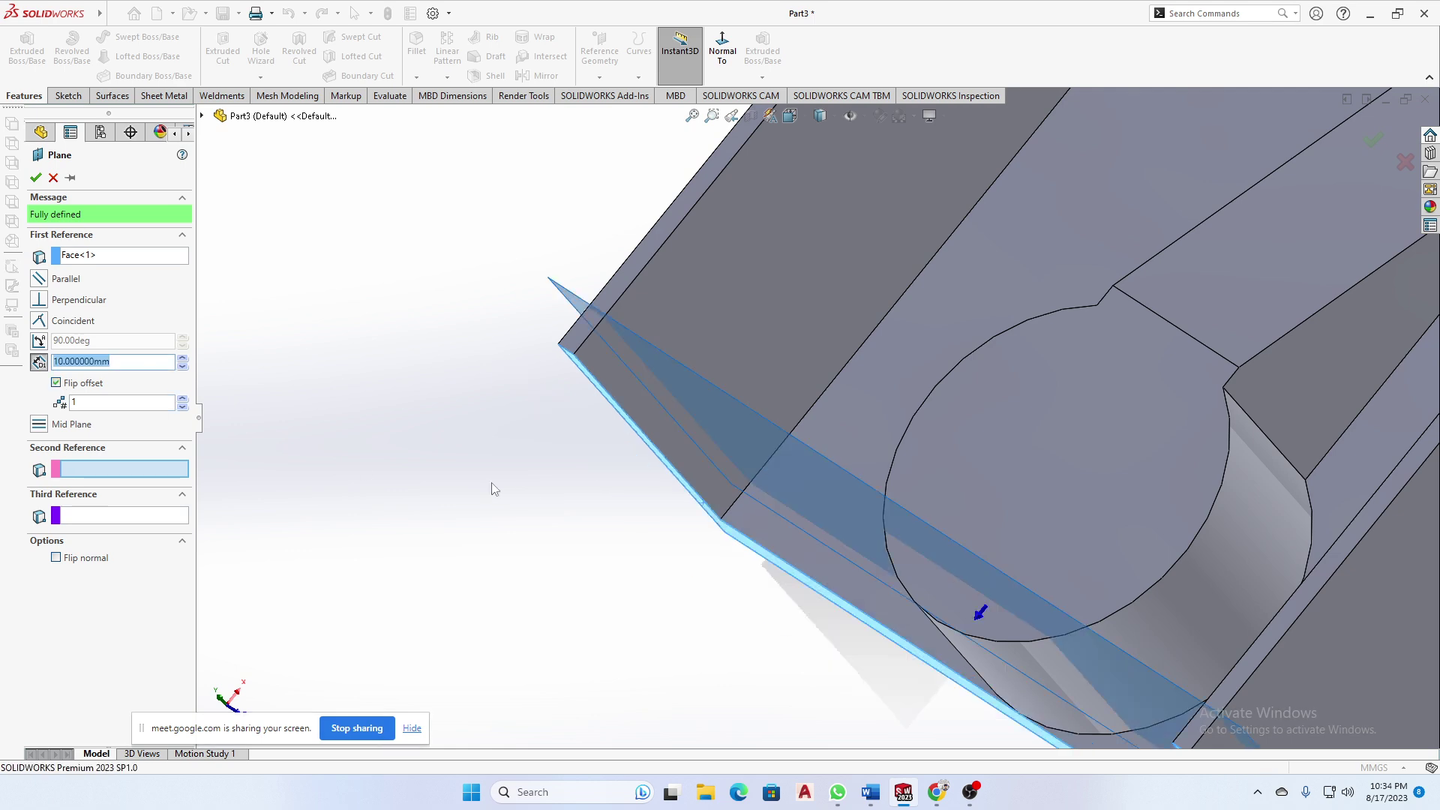
{"action": "middle_click_drag", "start_coordinate": [492, 482], "coordinate": [572, 409]}
{"action": "left_click", "coordinate": [41, 362]}
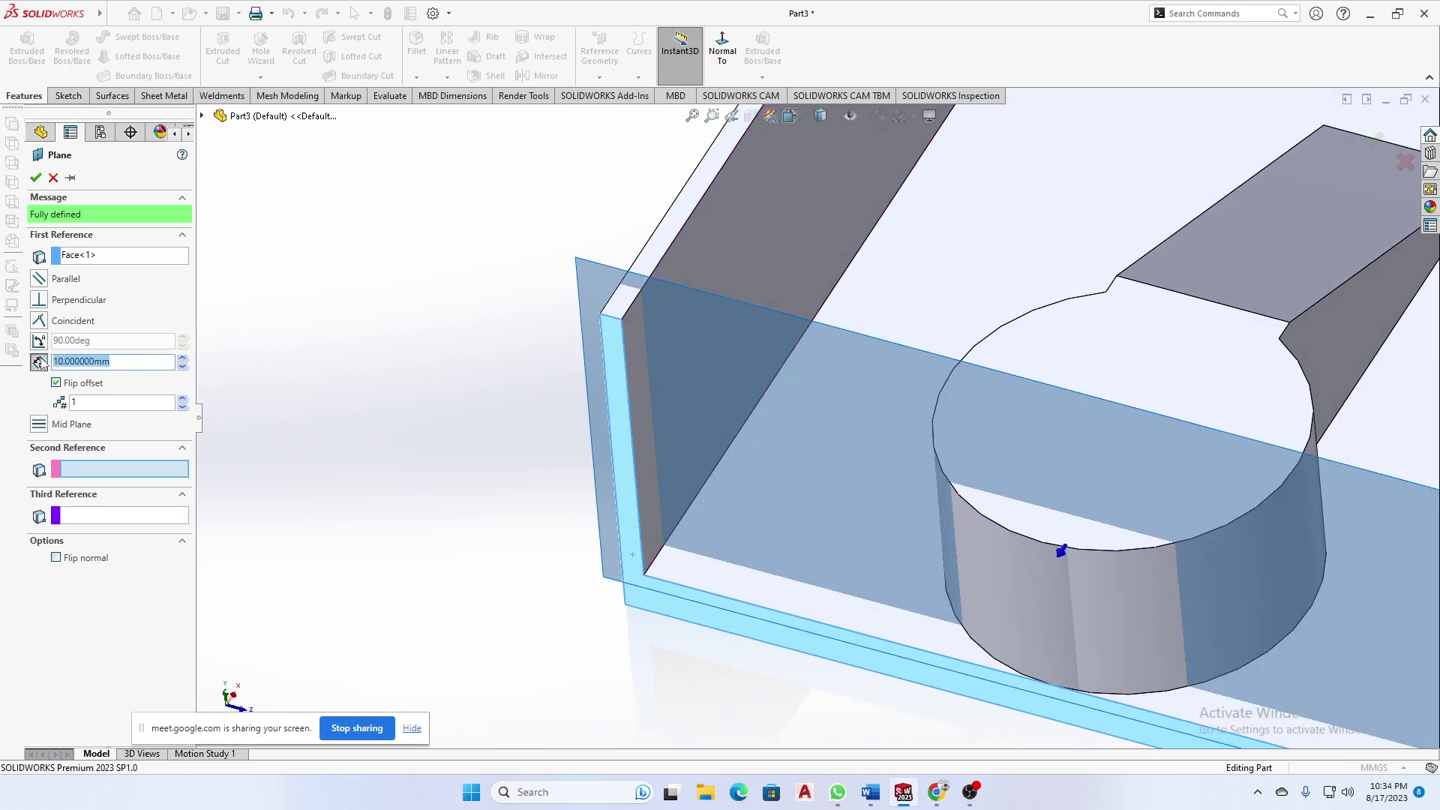
{"action": "key", "text": "Return"}
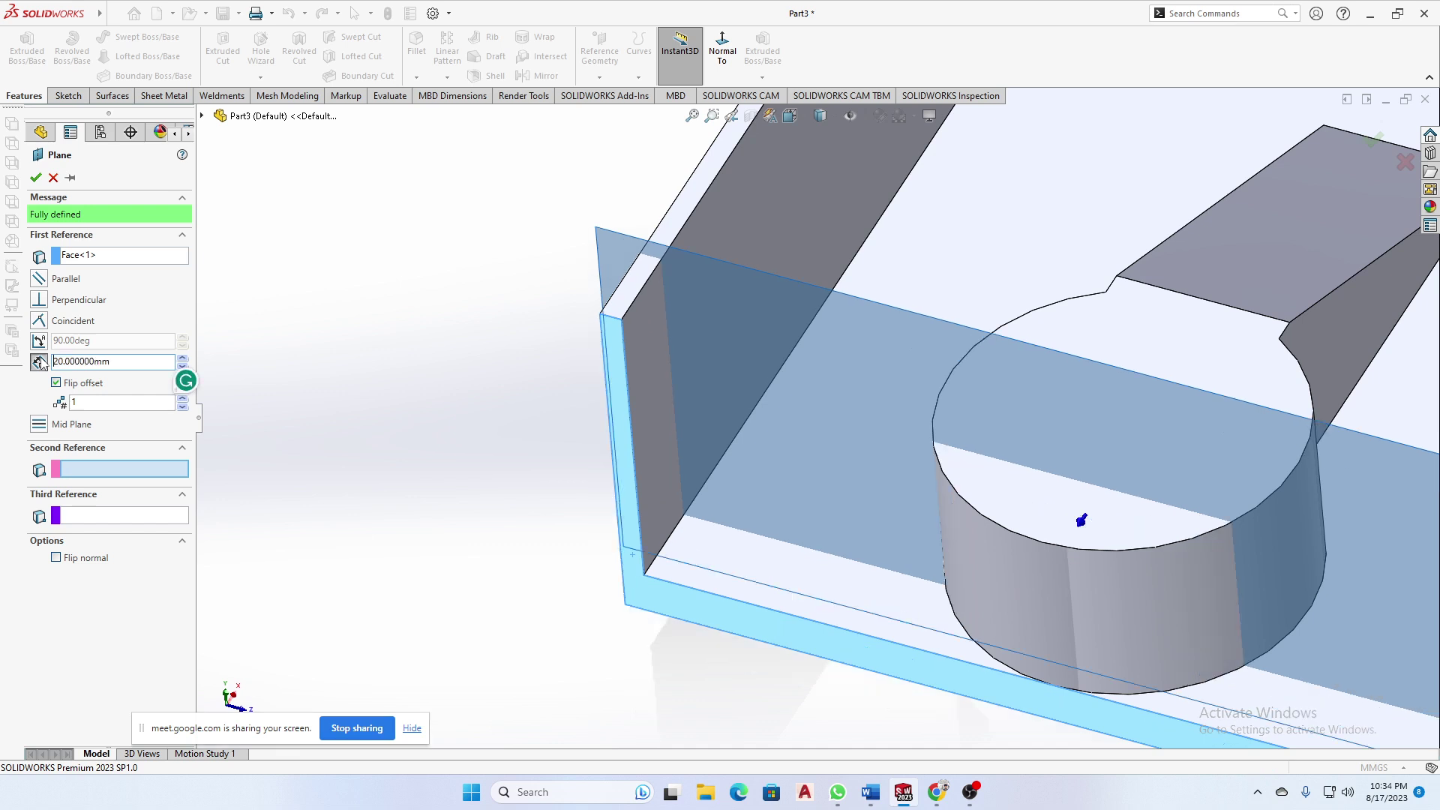
{"action": "left_click", "coordinate": [36, 178]}
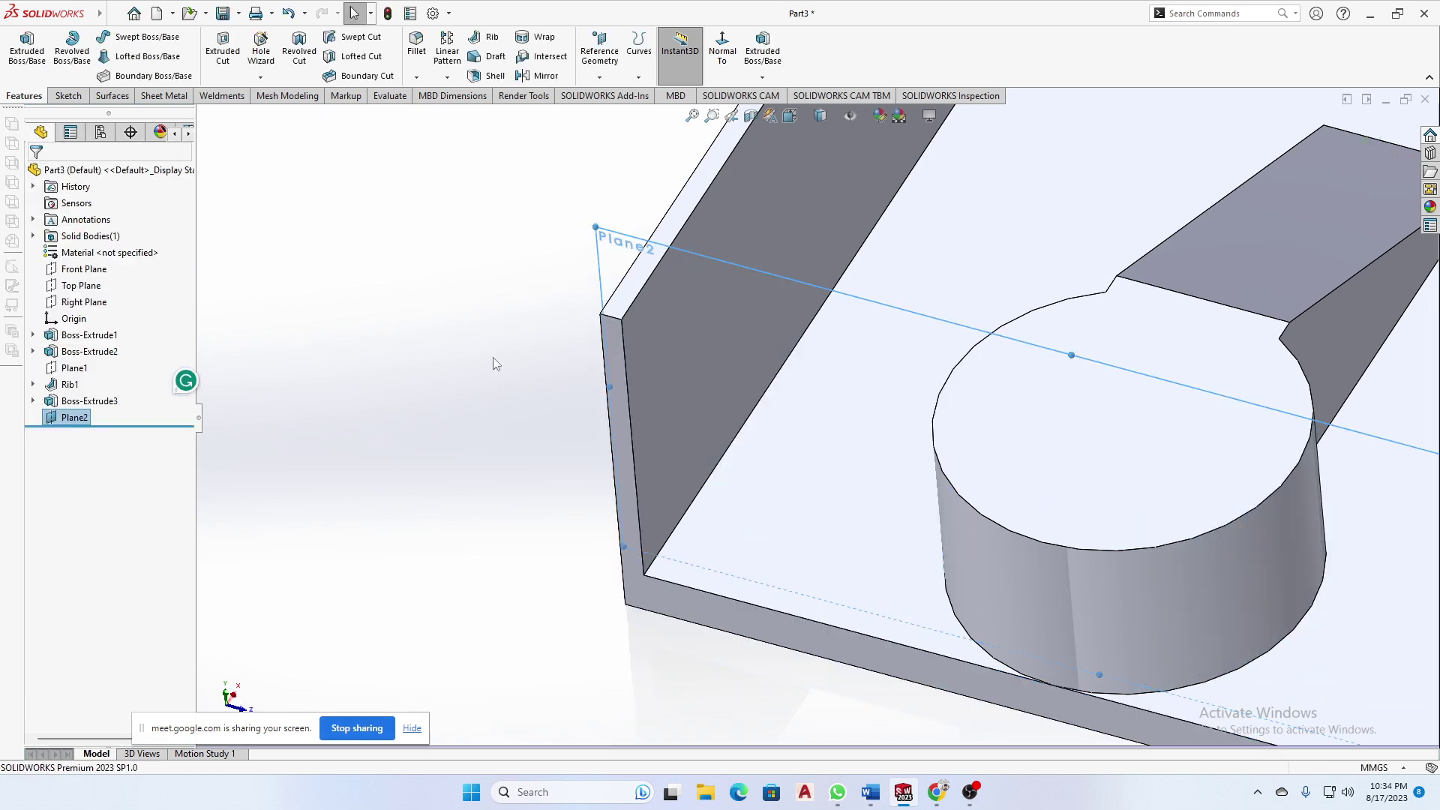
- Sketch a slanted line on the offset plane from the side wall's inner face down to the plate's upper surface
{"action": "middle_click_drag", "start_coordinate": [791, 406], "coordinate": [720, 274]}
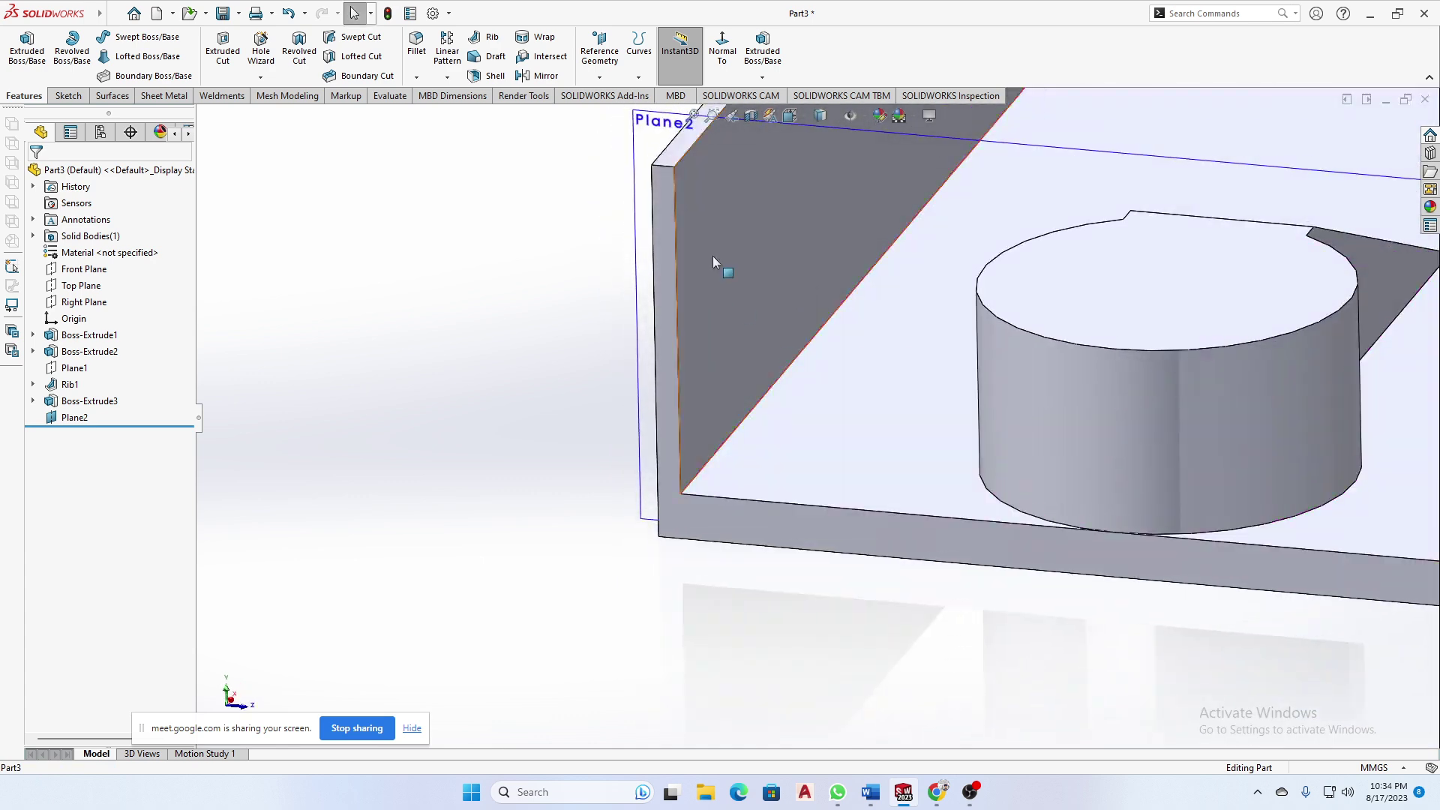
{"action": "left_click", "coordinate": [654, 140]}
{"action": "left_click", "coordinate": [717, 94]}
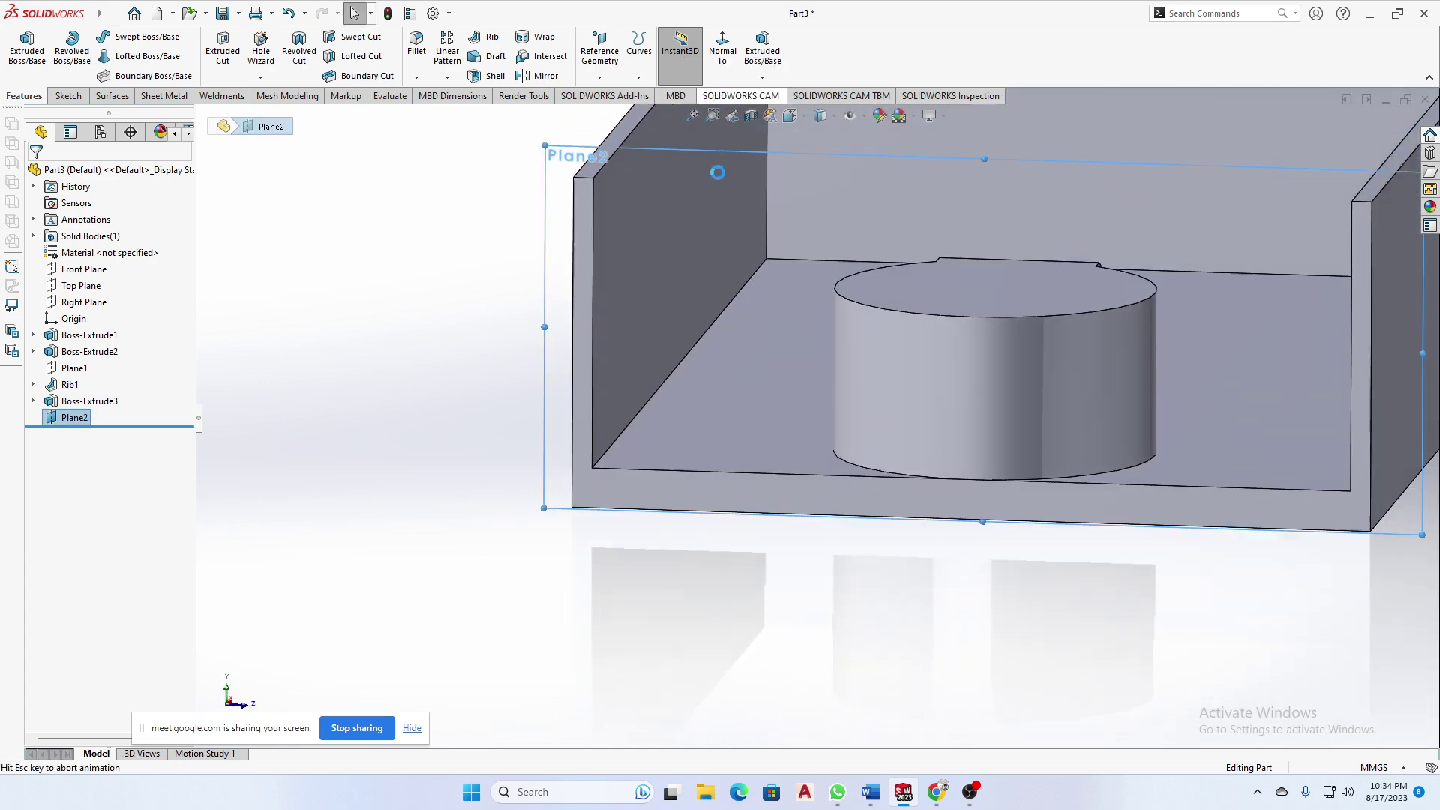
{"action": "scroll", "coordinate": [588, 440], "scroll_direction": "down", "scroll_amount": 3}
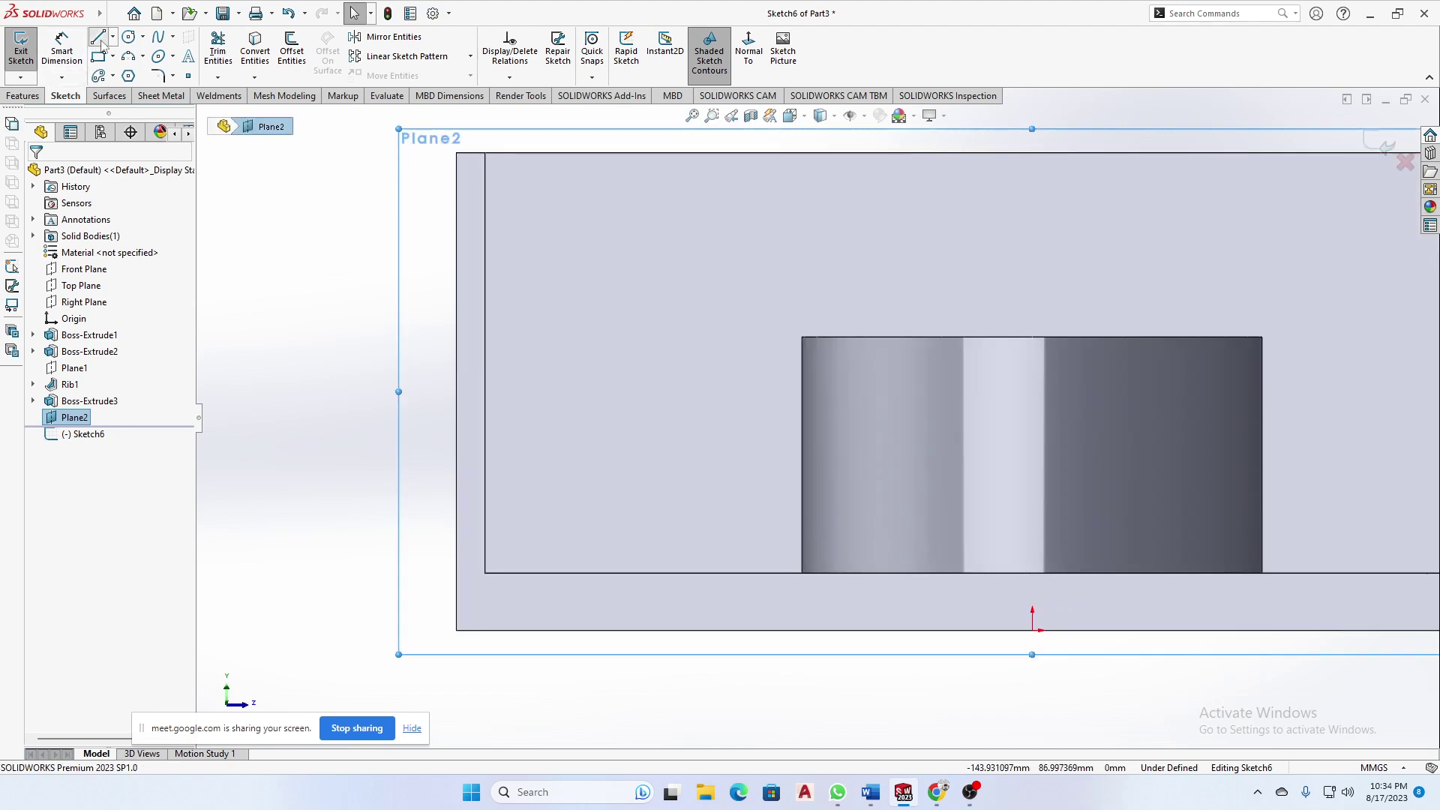
{"action": "left_click", "coordinate": [99, 37]}
{"action": "left_click", "coordinate": [486, 344]}
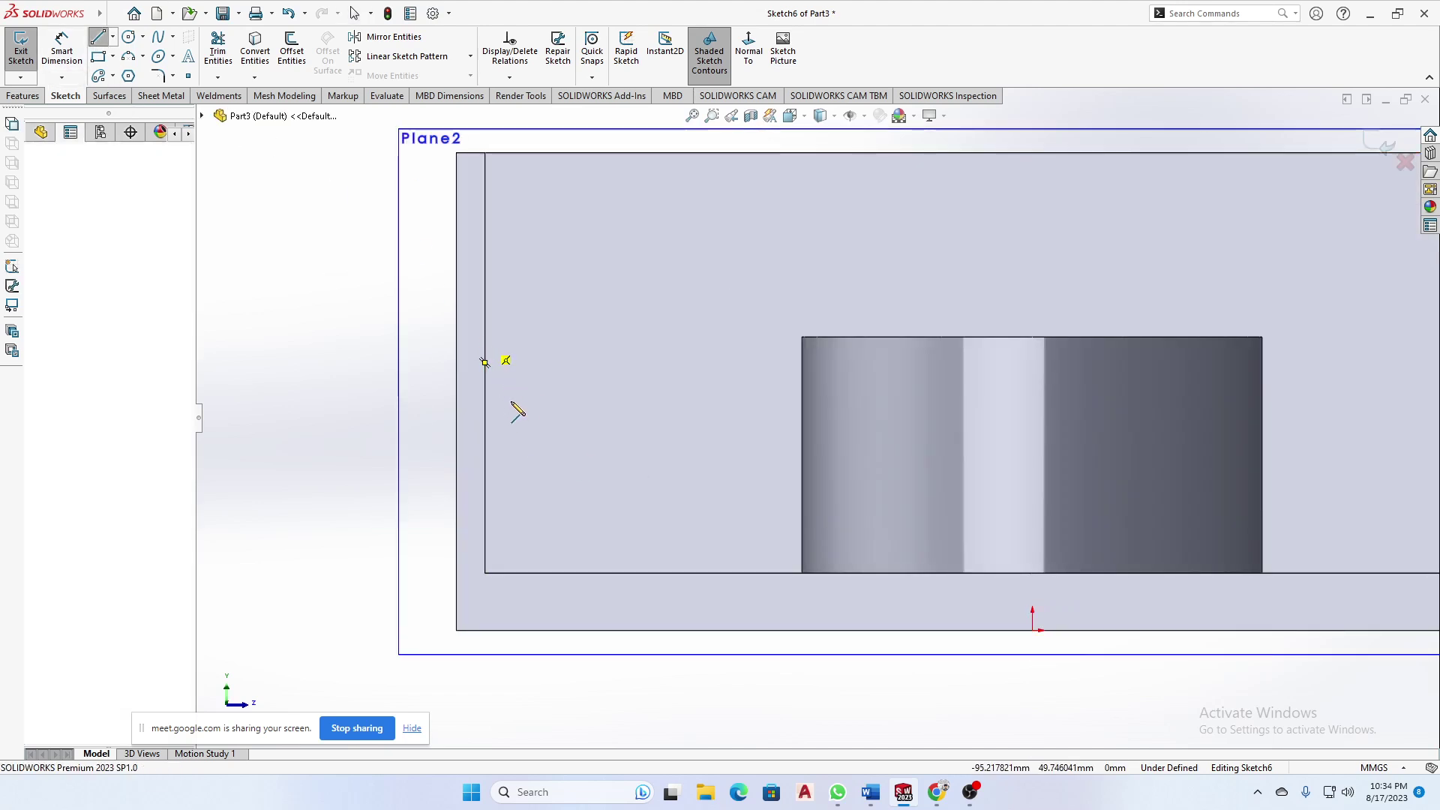
{"action": "left_click", "coordinate": [555, 573]}
{"action": "left_click", "coordinate": [592, 527]}
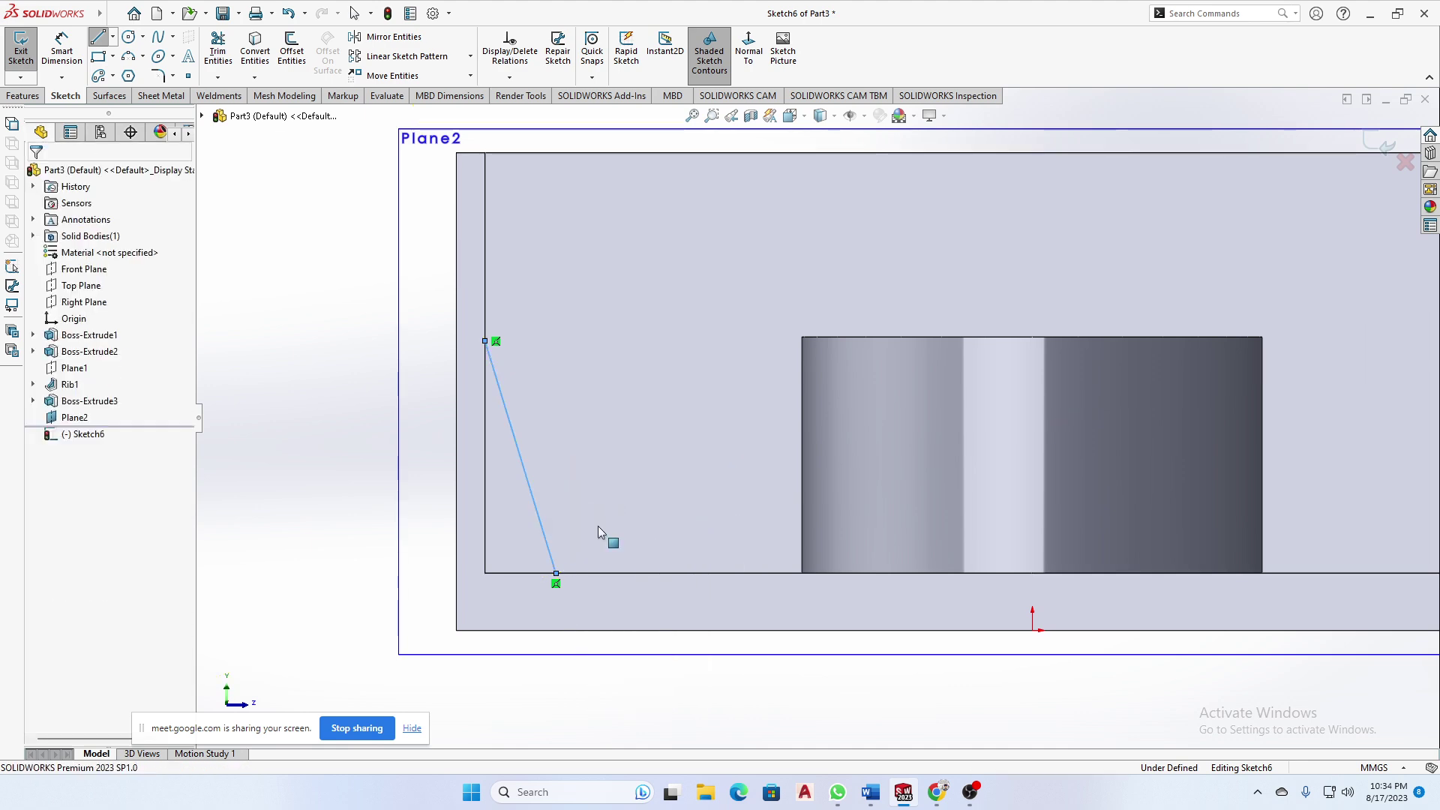
- Finish the slanted-line sketch and hide the offset plane
{"action": "middle_click_drag", "start_coordinate": [564, 499], "coordinate": [504, 592]}
{"action": "scroll", "coordinate": [537, 544], "scroll_direction": "up", "scroll_amount": 5}
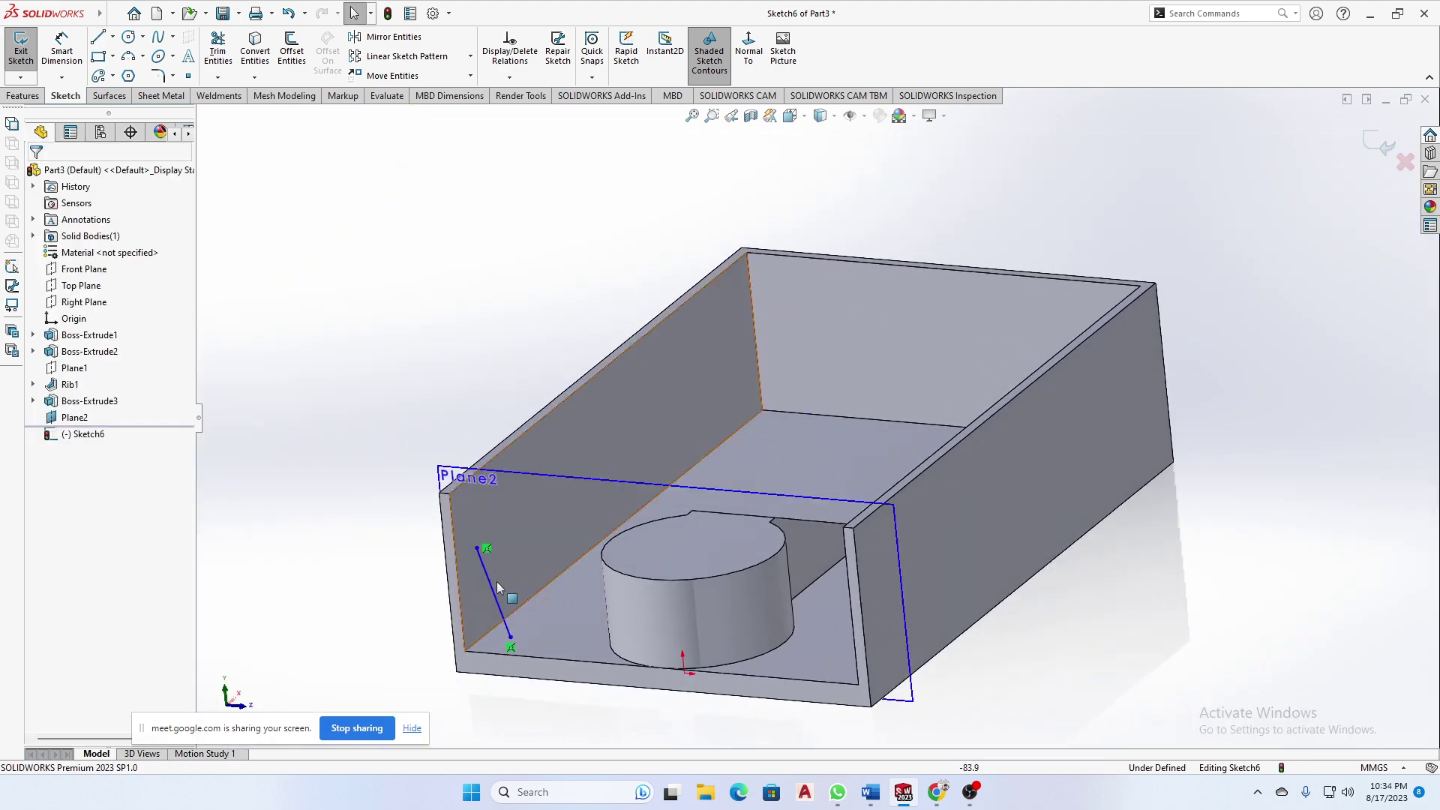
{"action": "left_click", "coordinate": [452, 473]}
{"action": "left_click", "coordinate": [418, 379]}
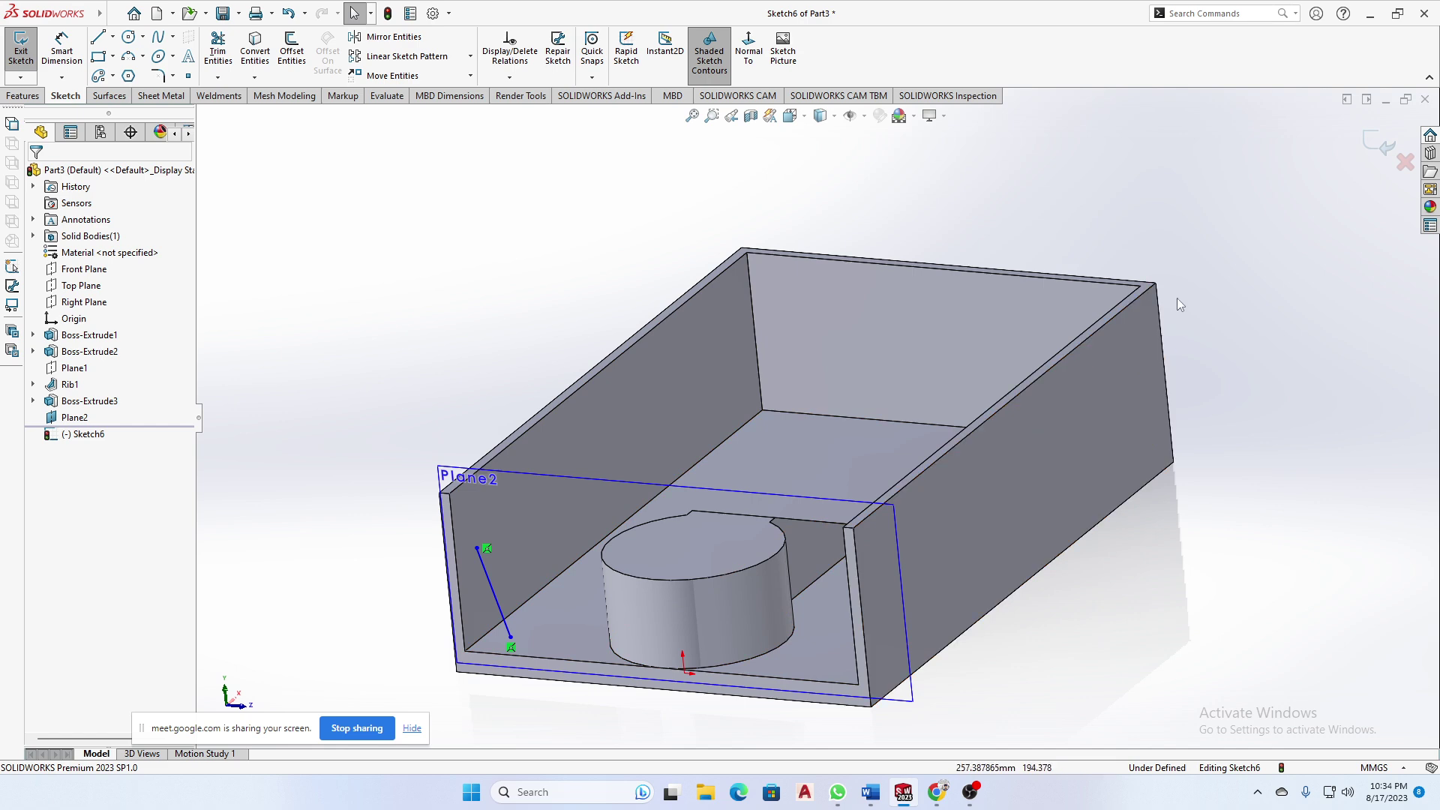
{"action": "left_click", "coordinate": [1374, 145]}
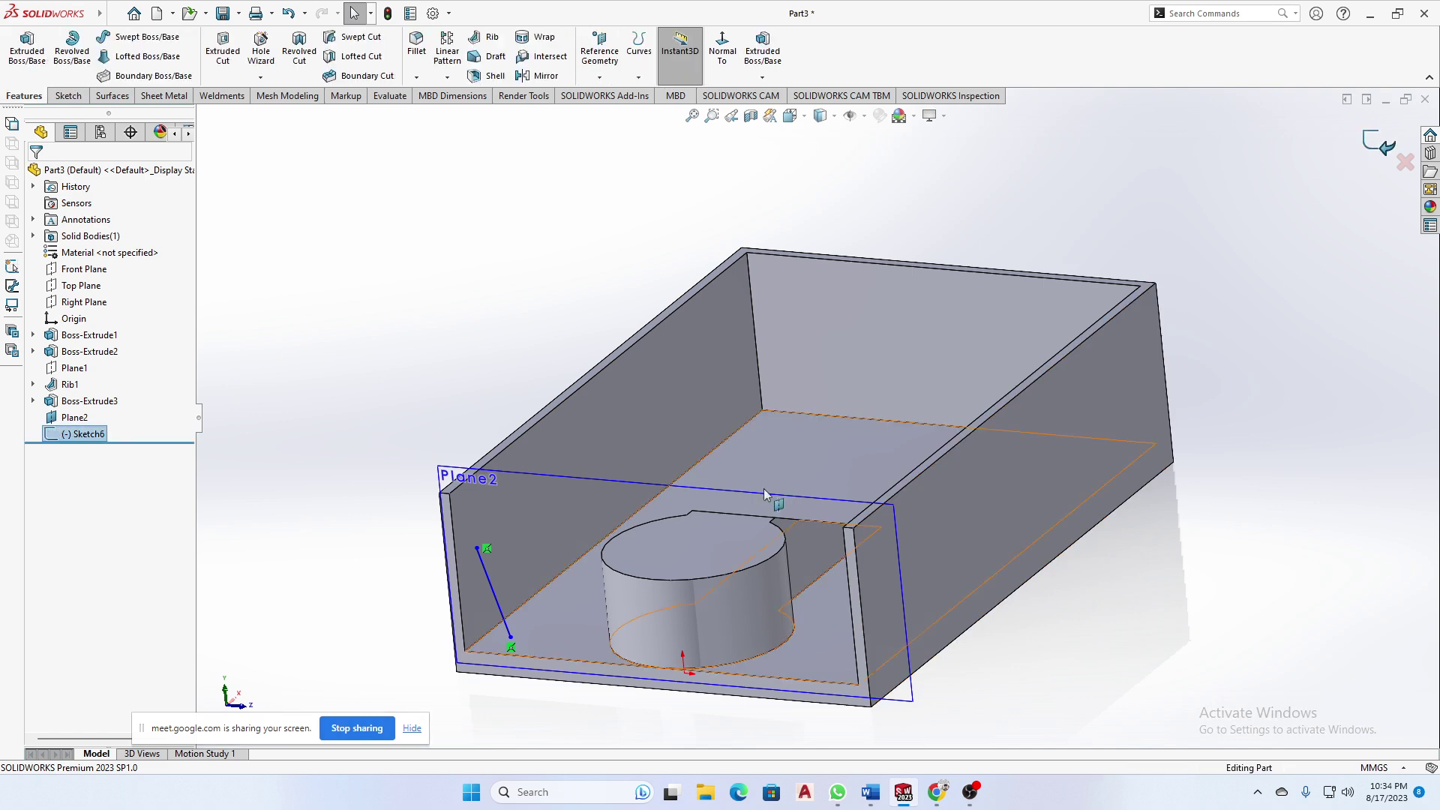
{"action": "left_click", "coordinate": [450, 483]}
{"action": "left_click", "coordinate": [365, 444]}
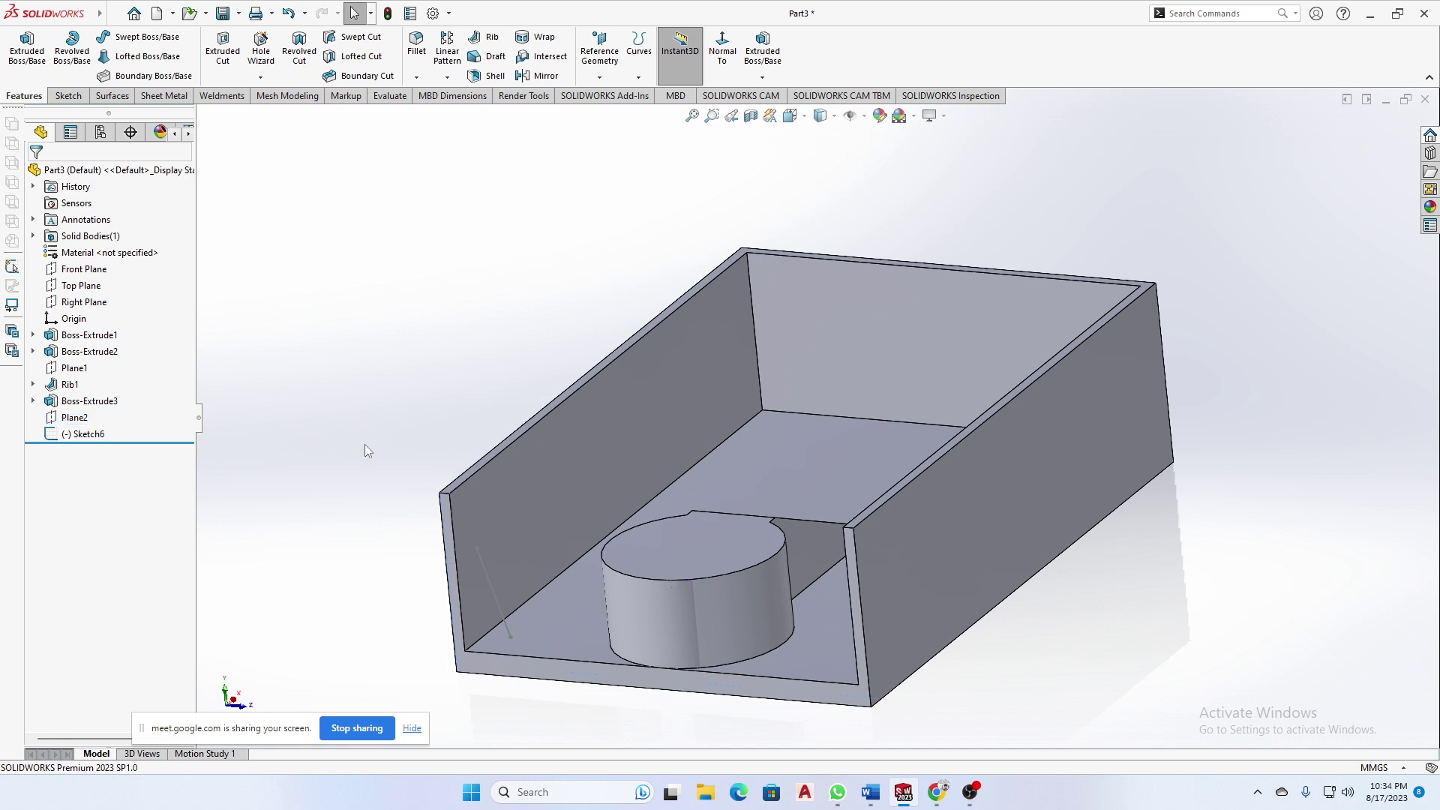
- Create a rib from the slanted-line sketch, 10 mm thick on both sides and extruded parallel to the sketch
{"action": "middle_click_drag", "start_coordinate": [364, 444], "coordinate": [515, 574]}
{"action": "left_click", "coordinate": [59, 415]}
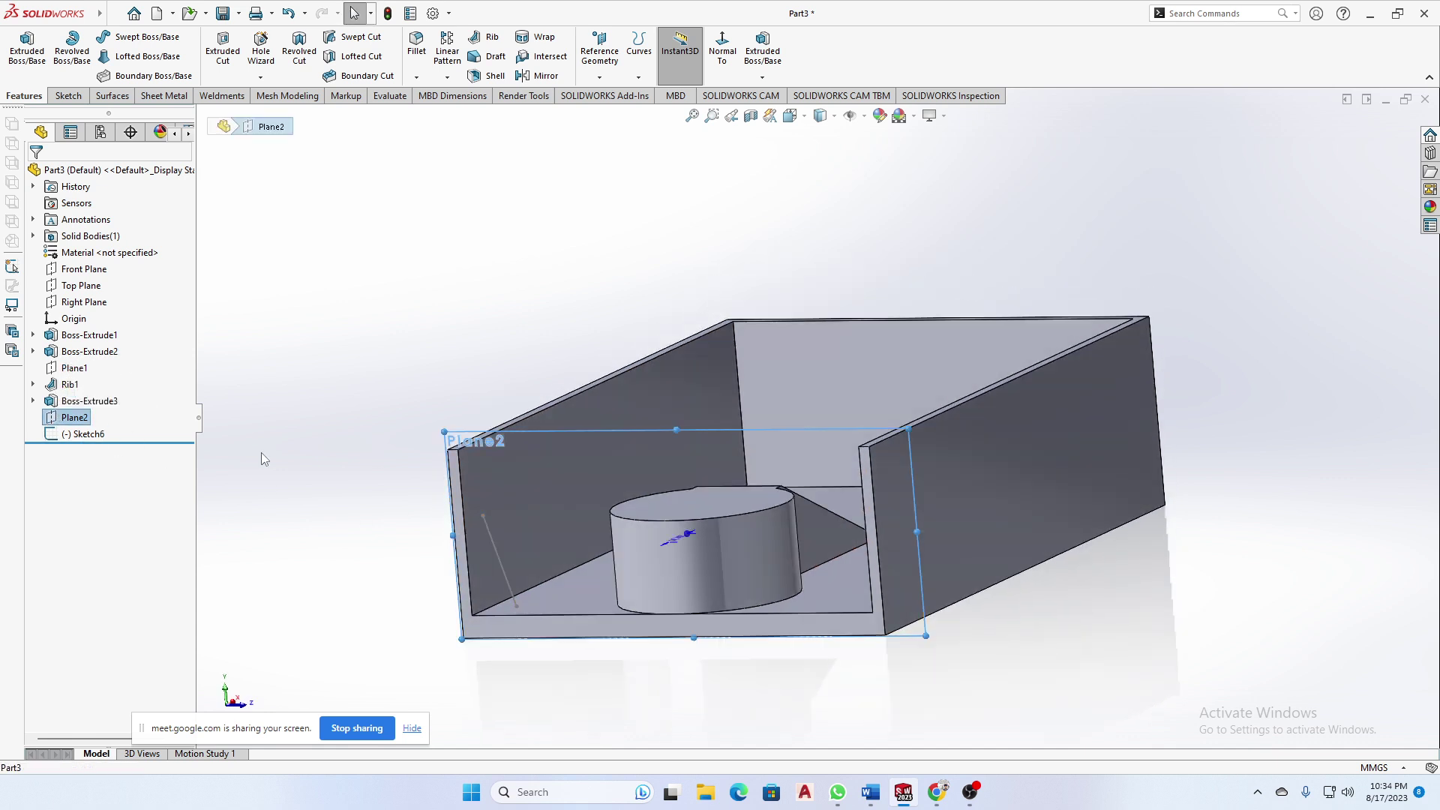
{"action": "left_click", "coordinate": [261, 453]}
{"action": "left_click", "coordinate": [87, 434]}
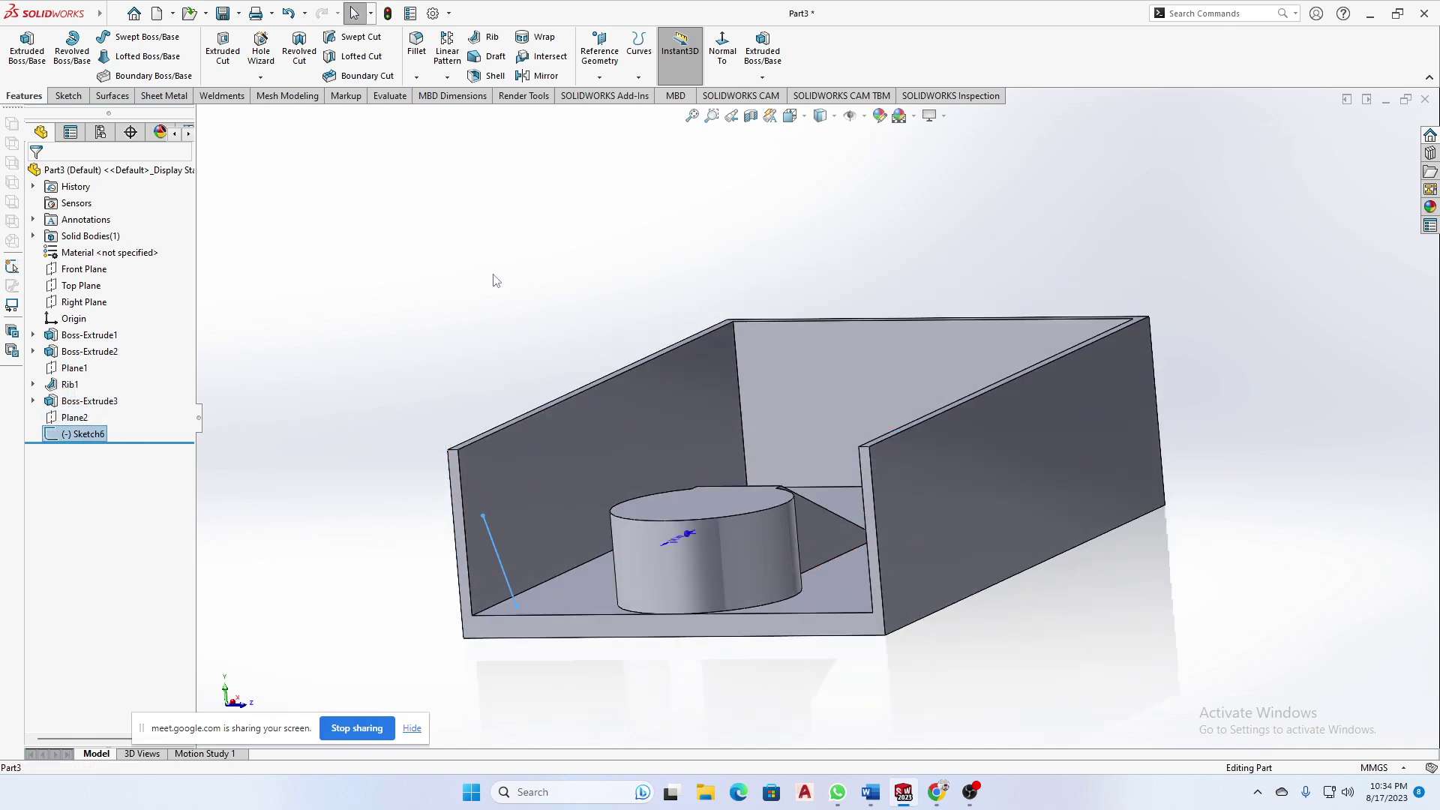
{"action": "left_click", "coordinate": [384, 314]}
{"action": "left_click", "coordinate": [86, 434]}
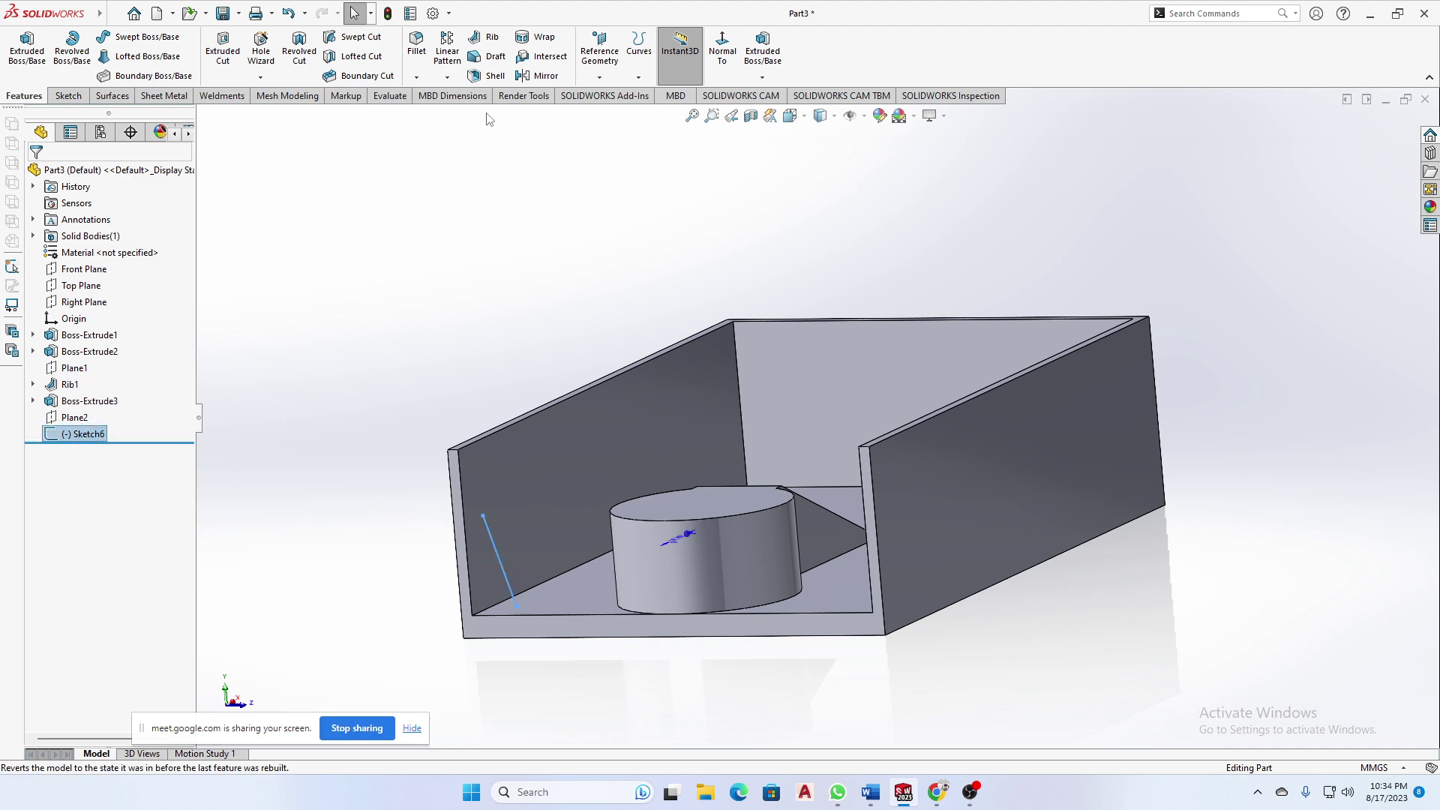
{"action": "left_click", "coordinate": [487, 37]}
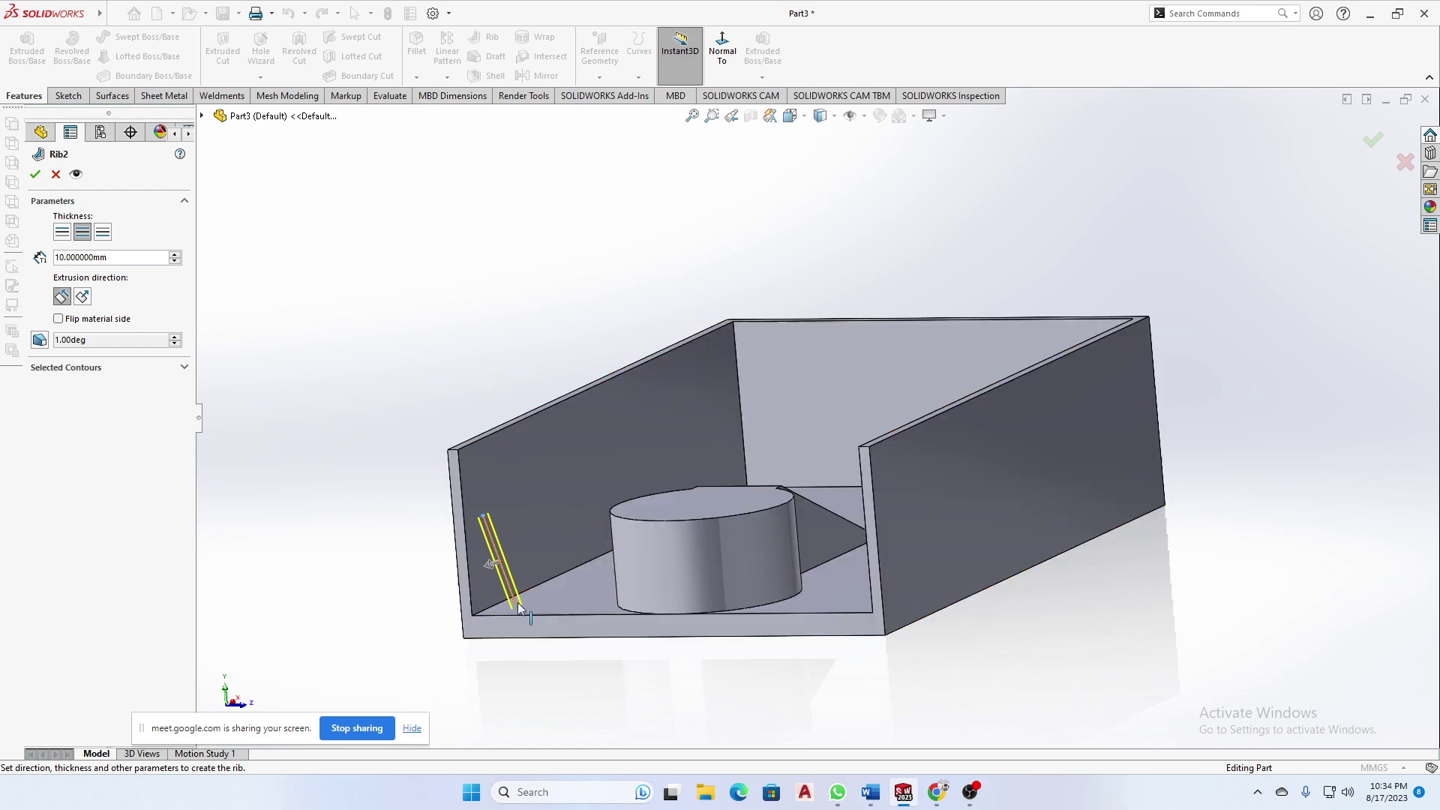
{"action": "scroll", "coordinate": [520, 607], "scroll_direction": "down", "scroll_amount": 5}
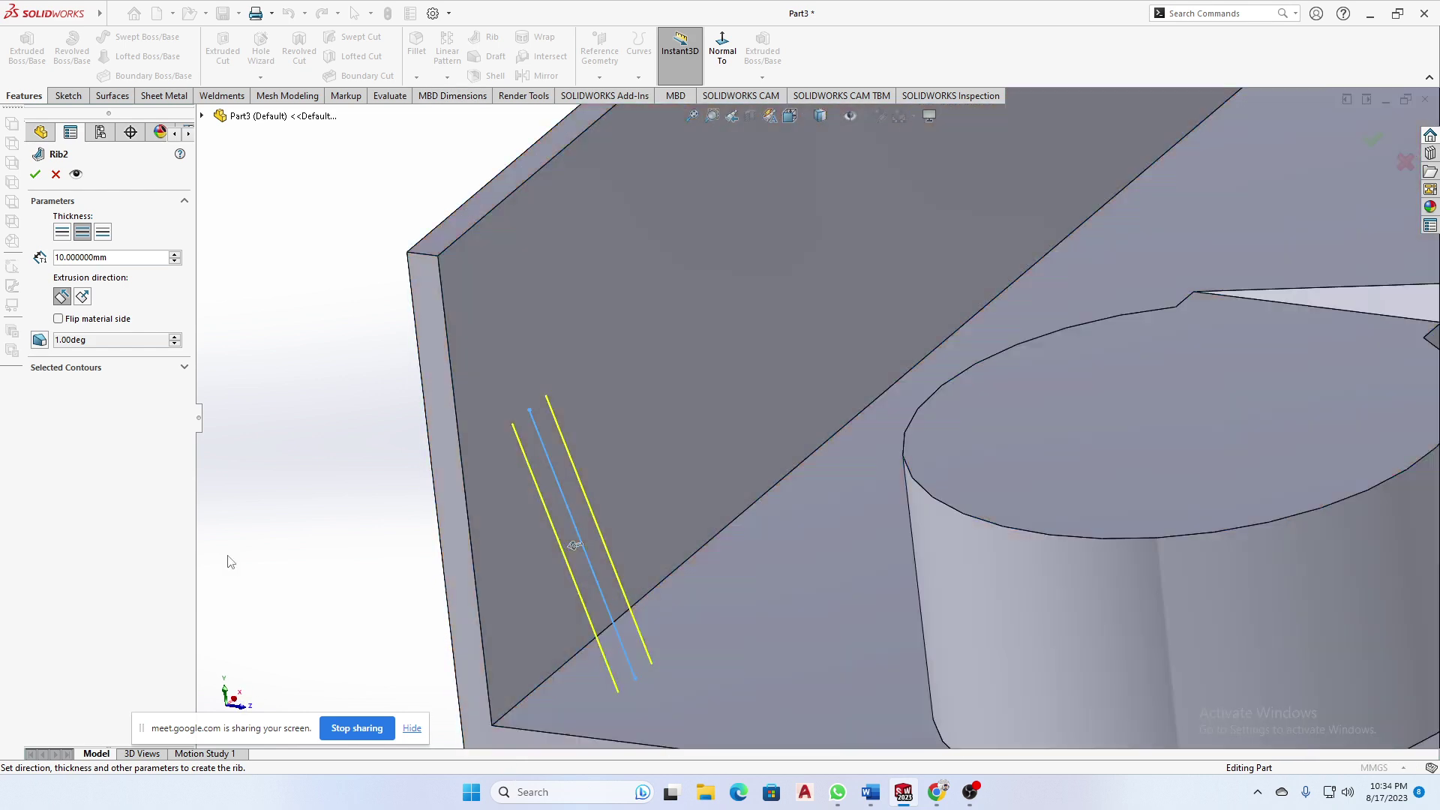
{"action": "middle_click_drag", "start_coordinate": [275, 531], "coordinate": [318, 459]}
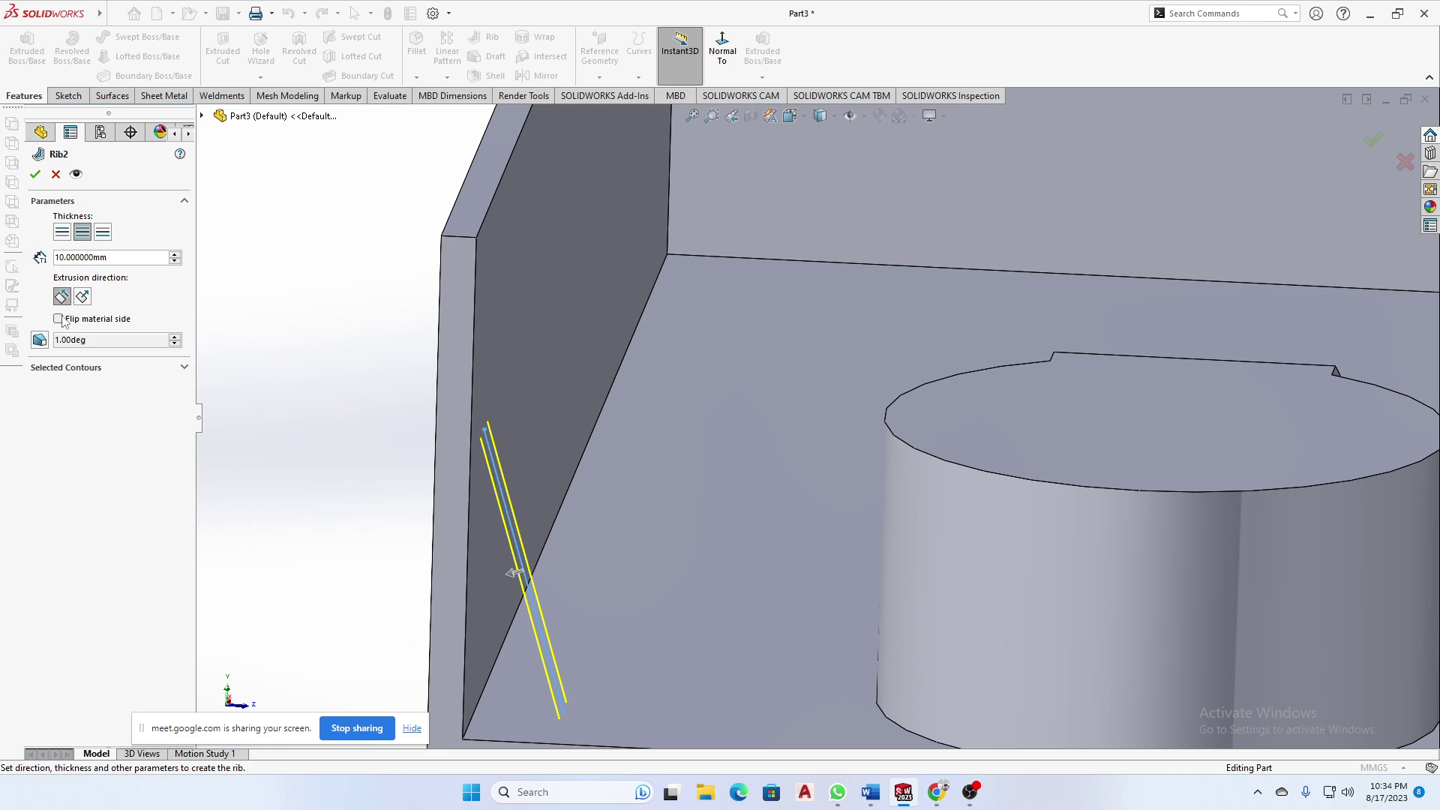
{"action": "left_click", "coordinate": [35, 174]}
- Set the new wall rib's thickness to 5 mm and rebuild the part
{"action": "scroll", "coordinate": [696, 572], "scroll_direction": "up", "scroll_amount": 5}
{"action": "middle_click_drag", "start_coordinate": [696, 573], "coordinate": [616, 583]}
{"action": "mouse_move", "coordinate": [478, 615]}
{"action": "middle_mouse_down"}
{"action": "mouse_move", "coordinate": [425, 718]}
{"action": "mouse_move", "coordinate": [476, 593]}
{"action": "middle_mouse_up"}
{"action": "scroll", "coordinate": [476, 589], "scroll_direction": "down", "scroll_amount": 5}
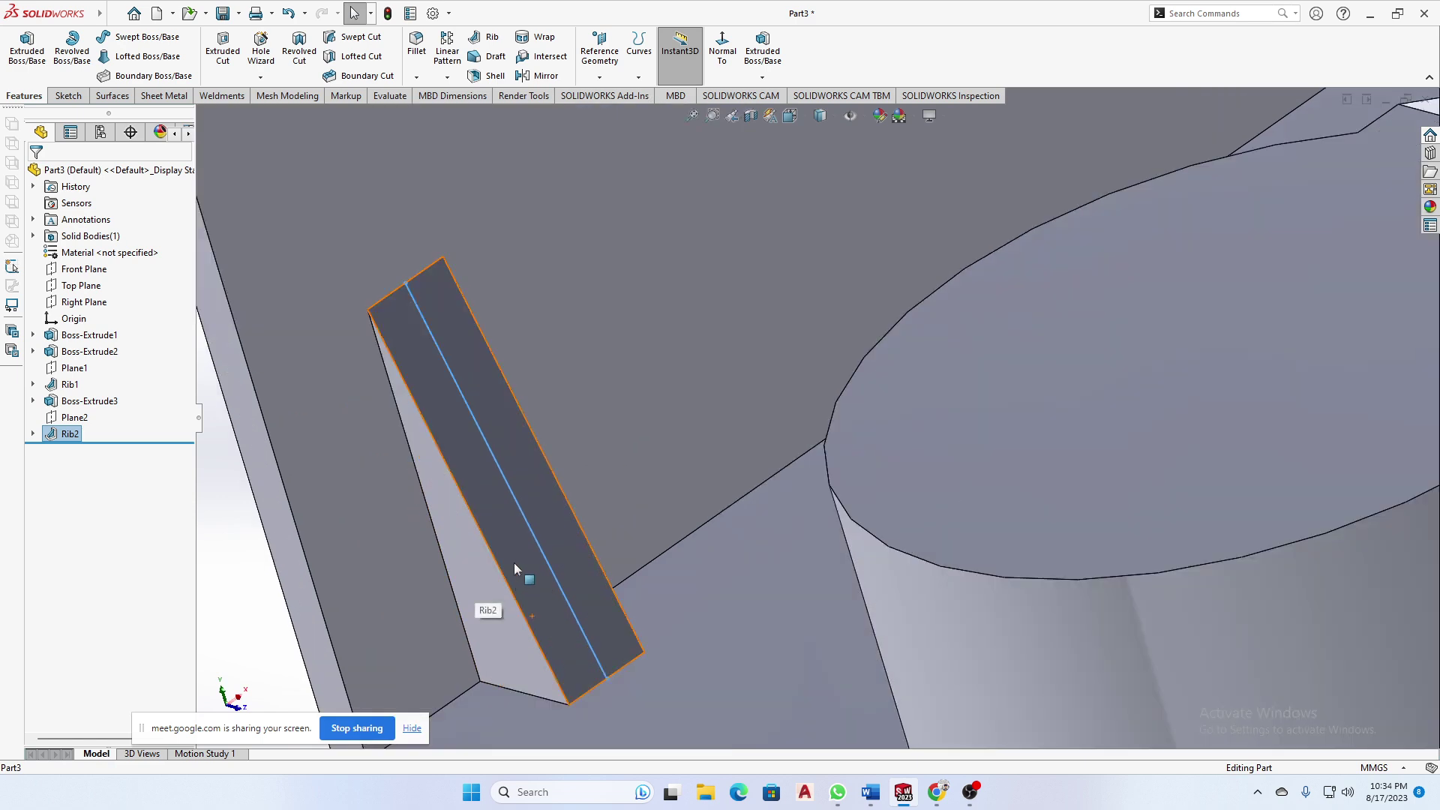
{"action": "left_click", "coordinate": [547, 520]}
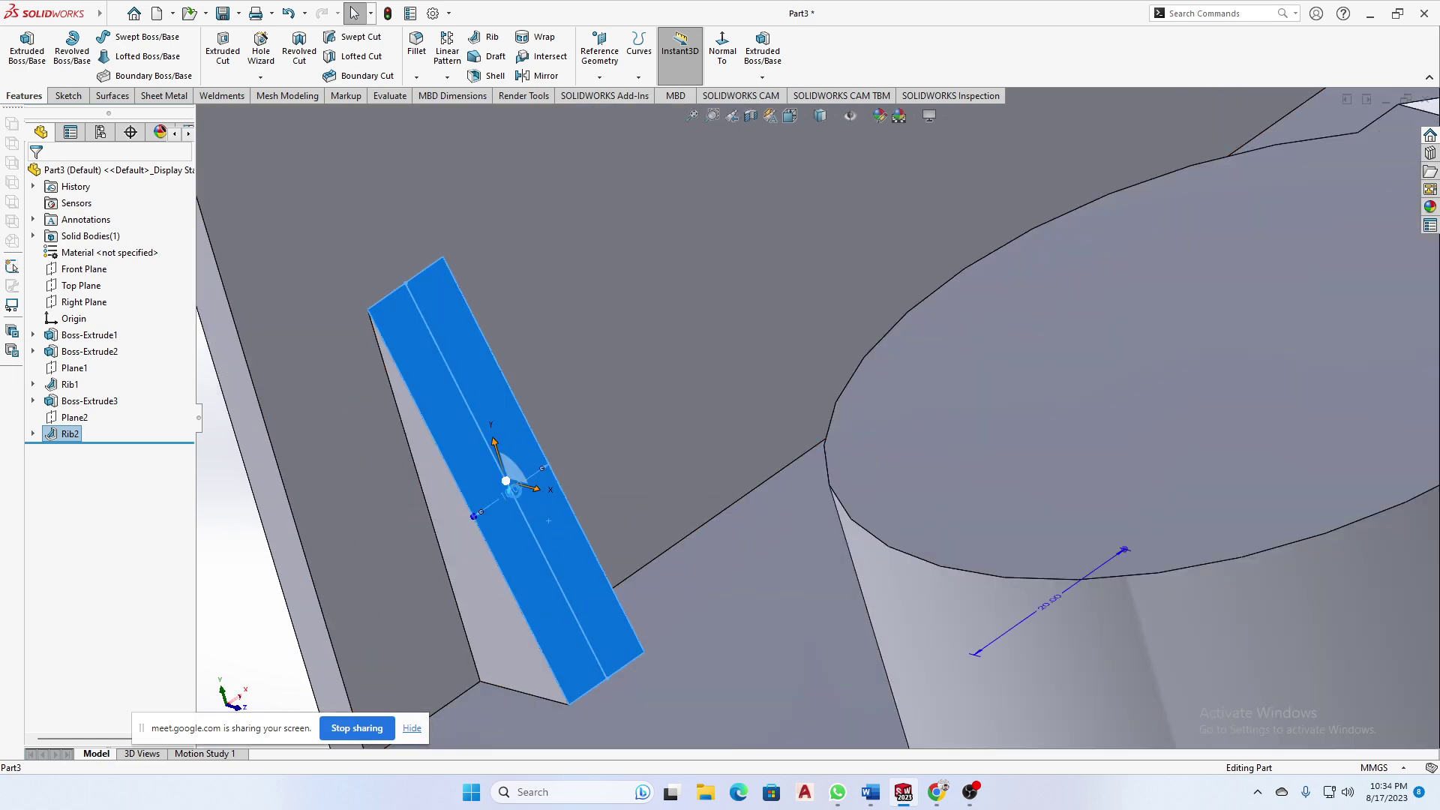
{"action": "double_click", "coordinate": [516, 491]}
{"action": "type", "text": "5"}
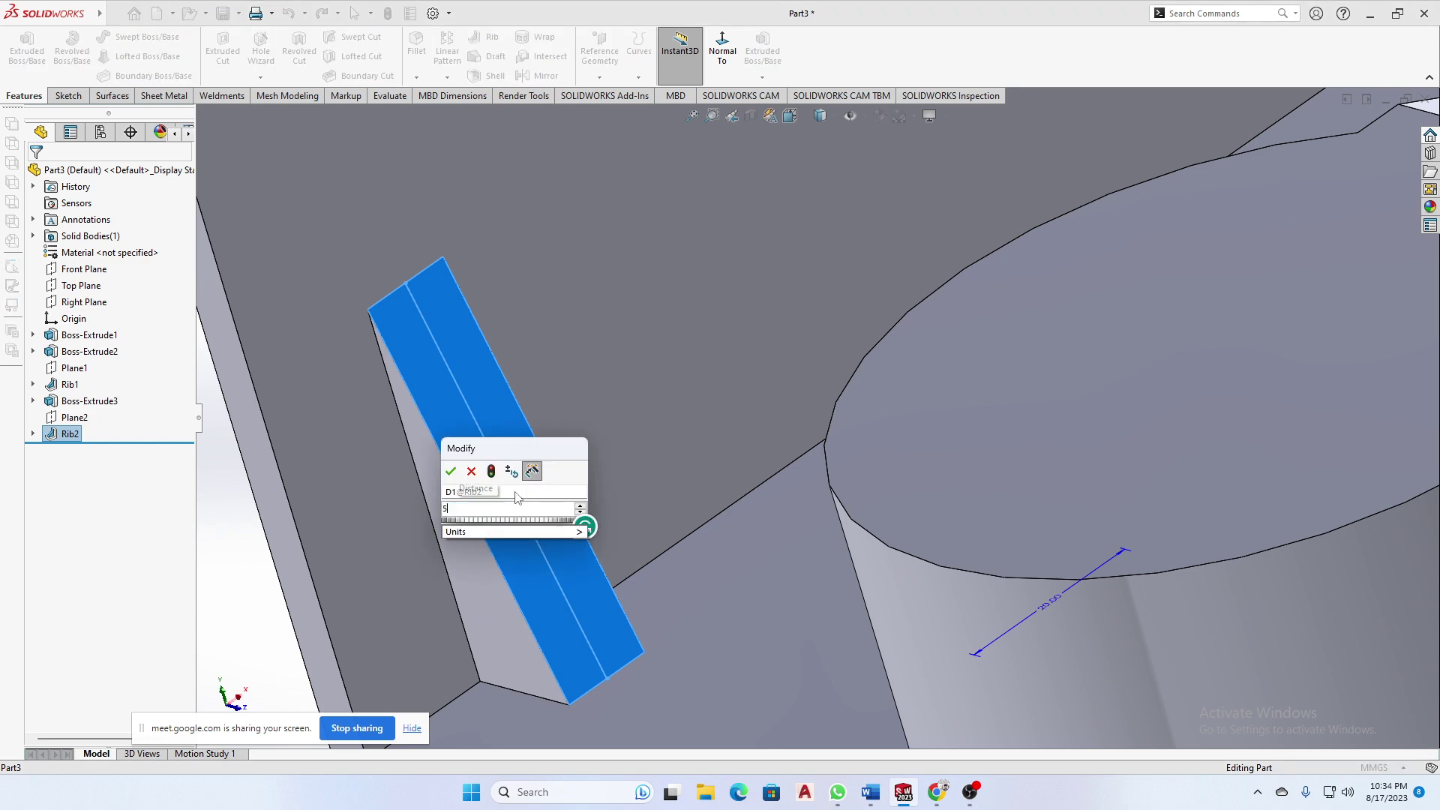
{"action": "key", "text": "Return"}
{"action": "scroll", "coordinate": [812, 417], "scroll_direction": "down", "scroll_amount": 3}
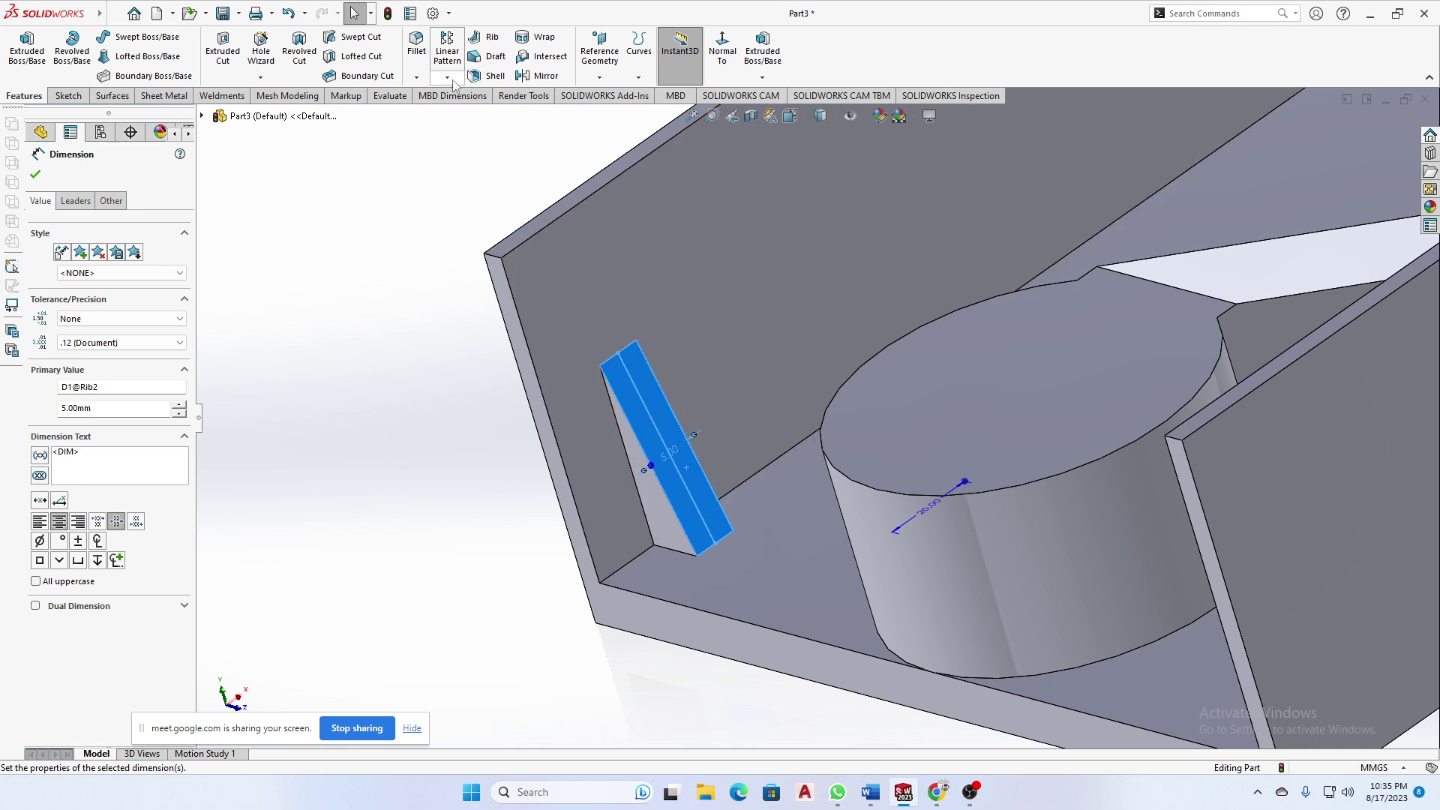
{"action": "left_click", "coordinate": [388, 14]}
{"action": "scroll", "coordinate": [692, 476], "scroll_direction": "down", "scroll_amount": 10}
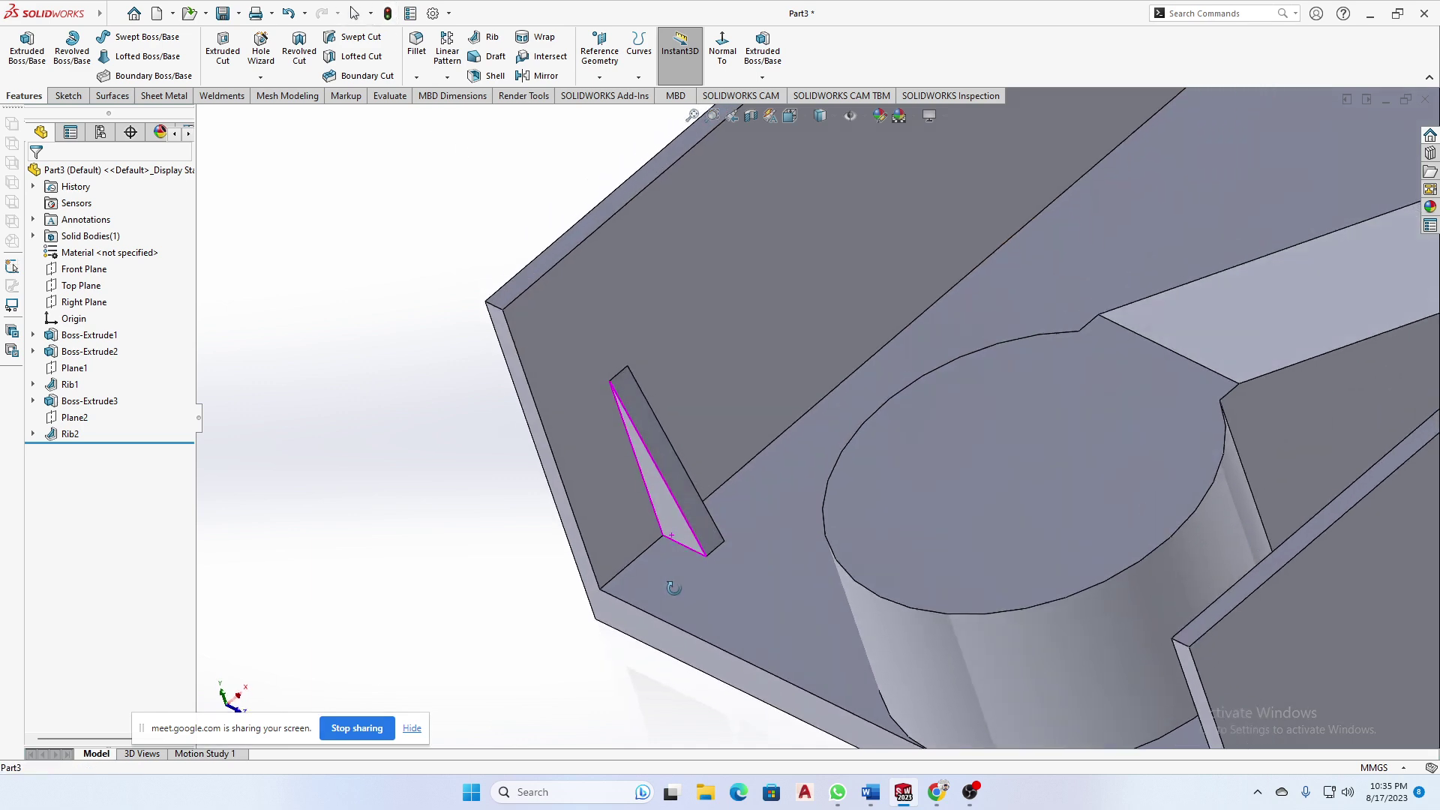
- Start a linear pattern with the thin wall rib as the feature to repeat
{"action": "scroll", "coordinate": [1076, 173], "scroll_direction": "up", "scroll_amount": 5}
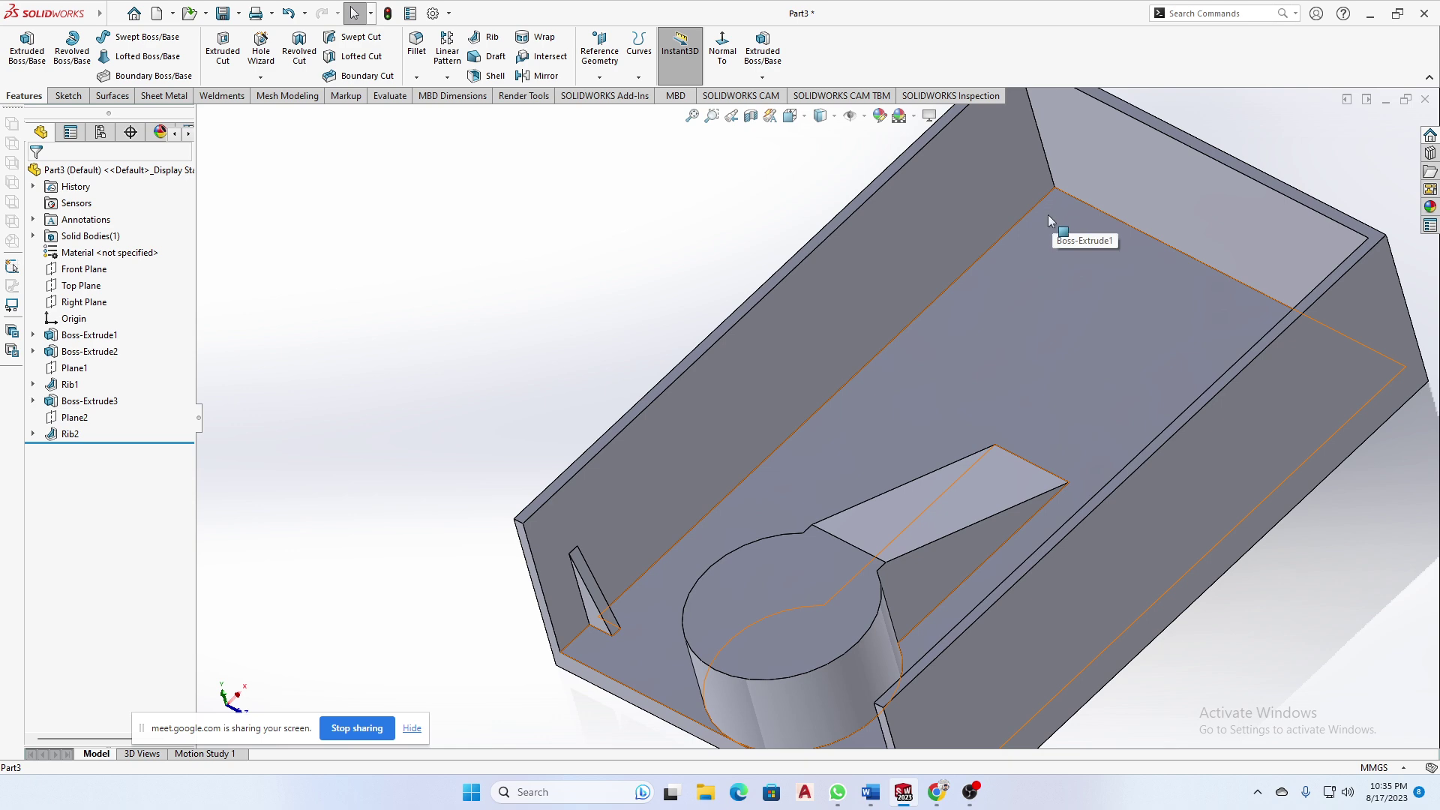
{"action": "scroll", "coordinate": [609, 611], "scroll_direction": "up", "scroll_amount": 2}
{"action": "scroll", "coordinate": [604, 610], "scroll_direction": "down", "scroll_amount": 2}
{"action": "scroll", "coordinate": [806, 405], "scroll_direction": "down", "scroll_amount": 1}
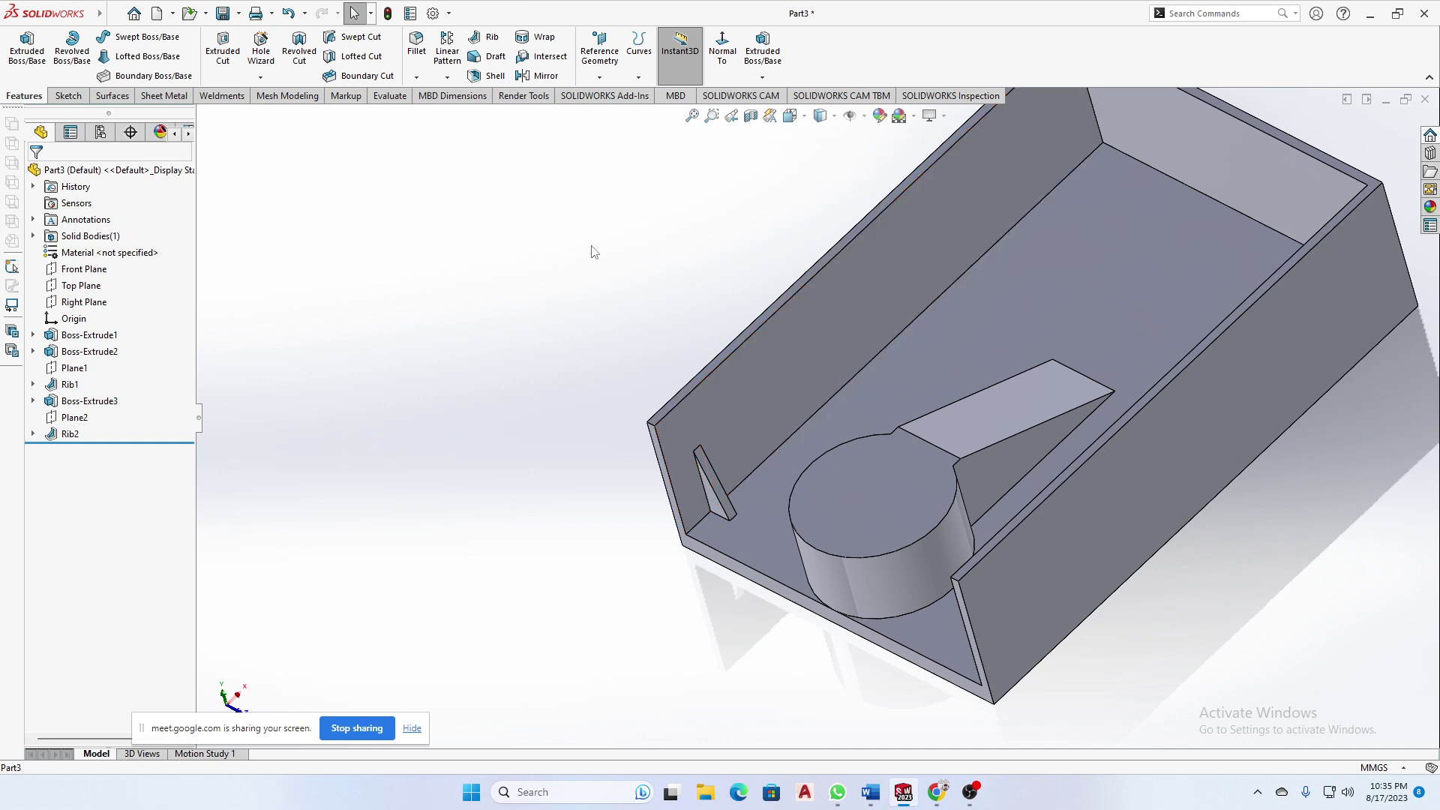
{"action": "left_click", "coordinate": [450, 77]}
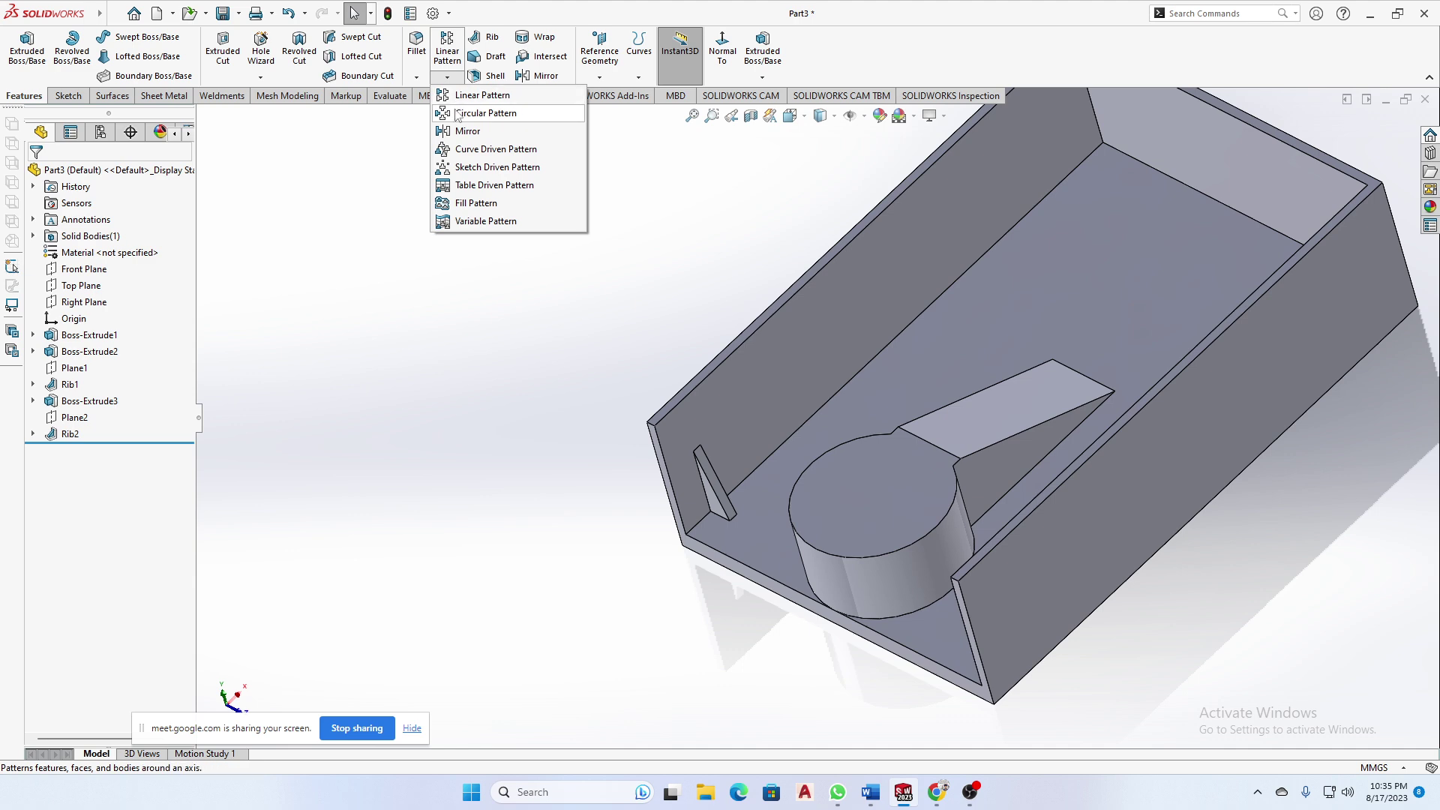
{"action": "scroll", "coordinate": [705, 473], "scroll_direction": "down", "scroll_amount": 5}
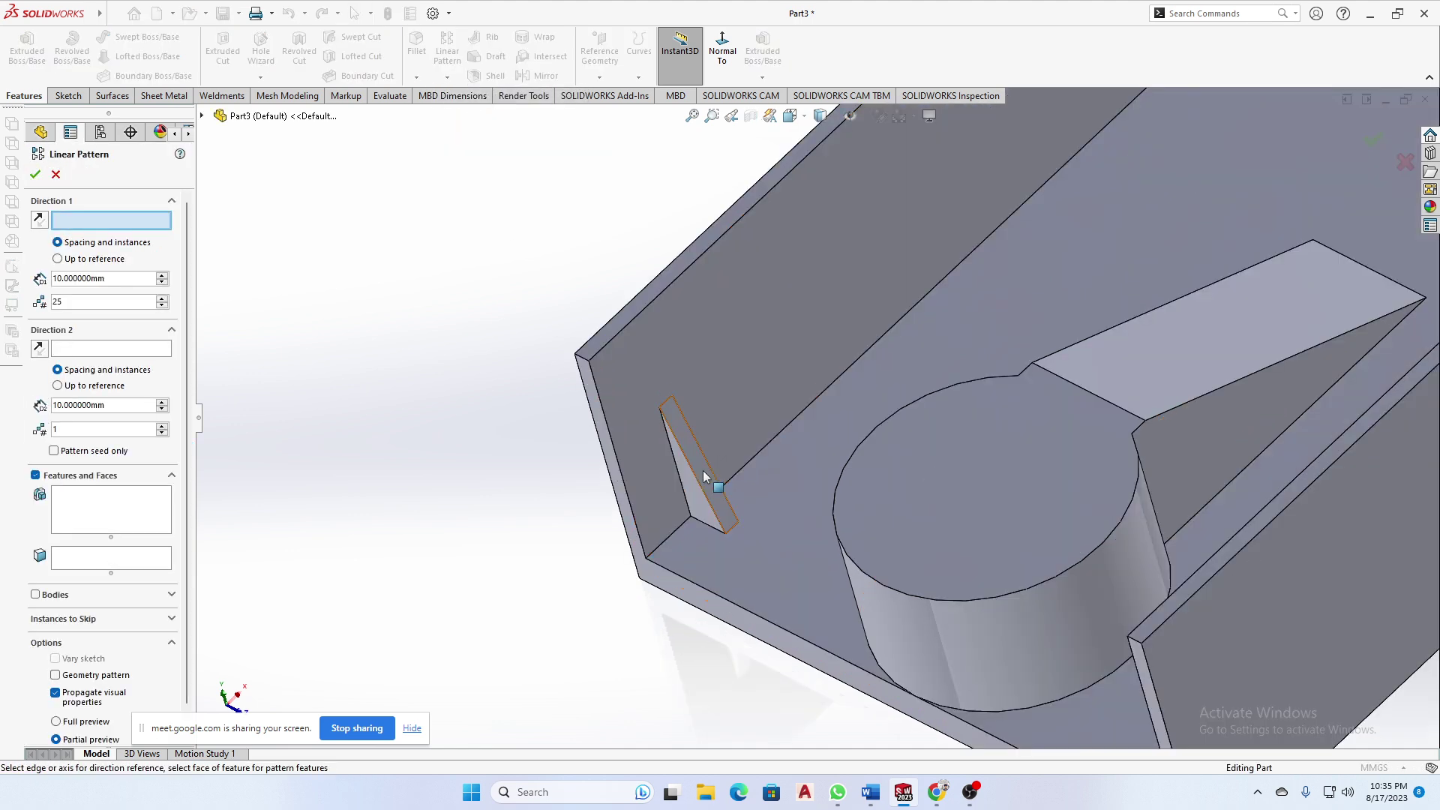
{"action": "left_click", "coordinate": [701, 471]}
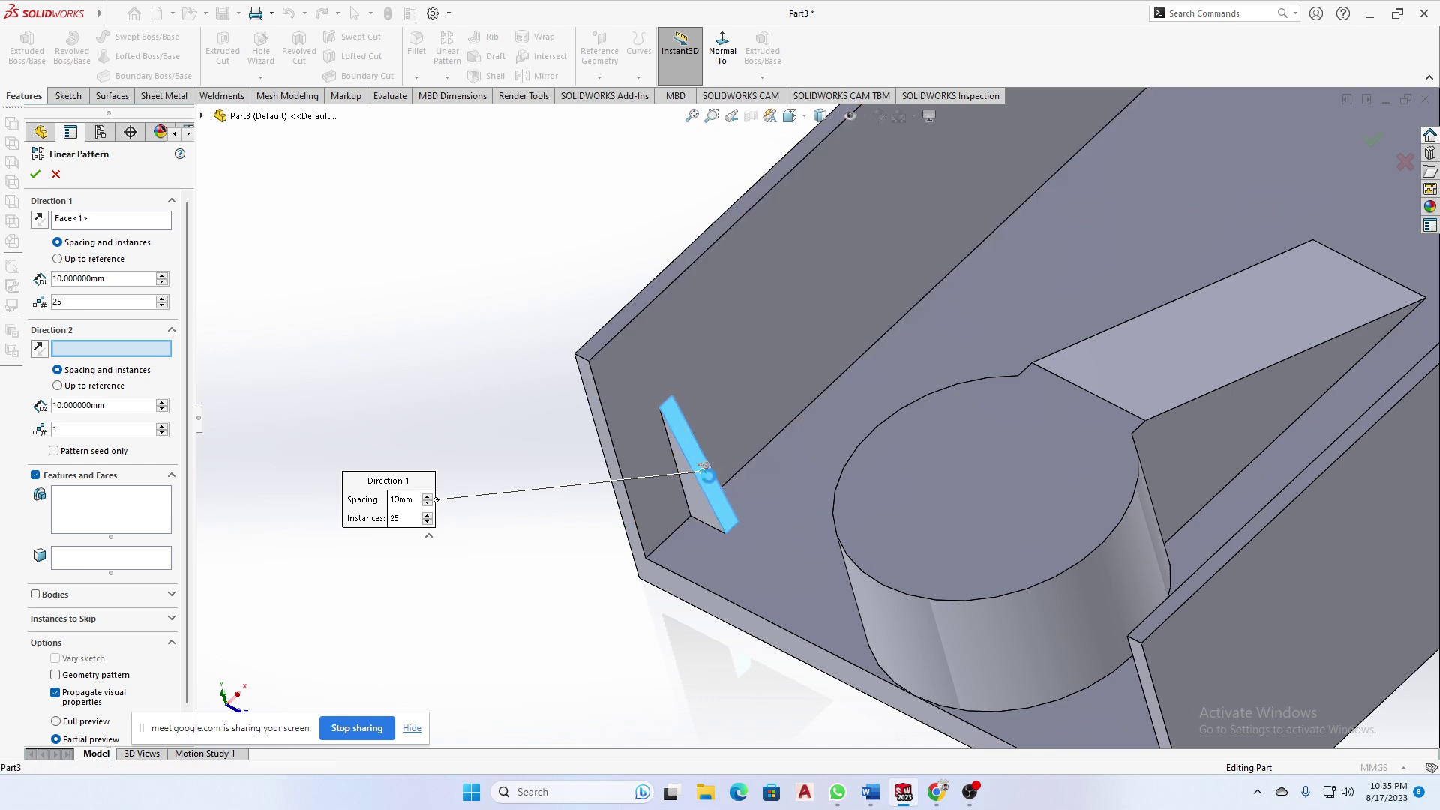
{"action": "left_click", "coordinate": [696, 483]}
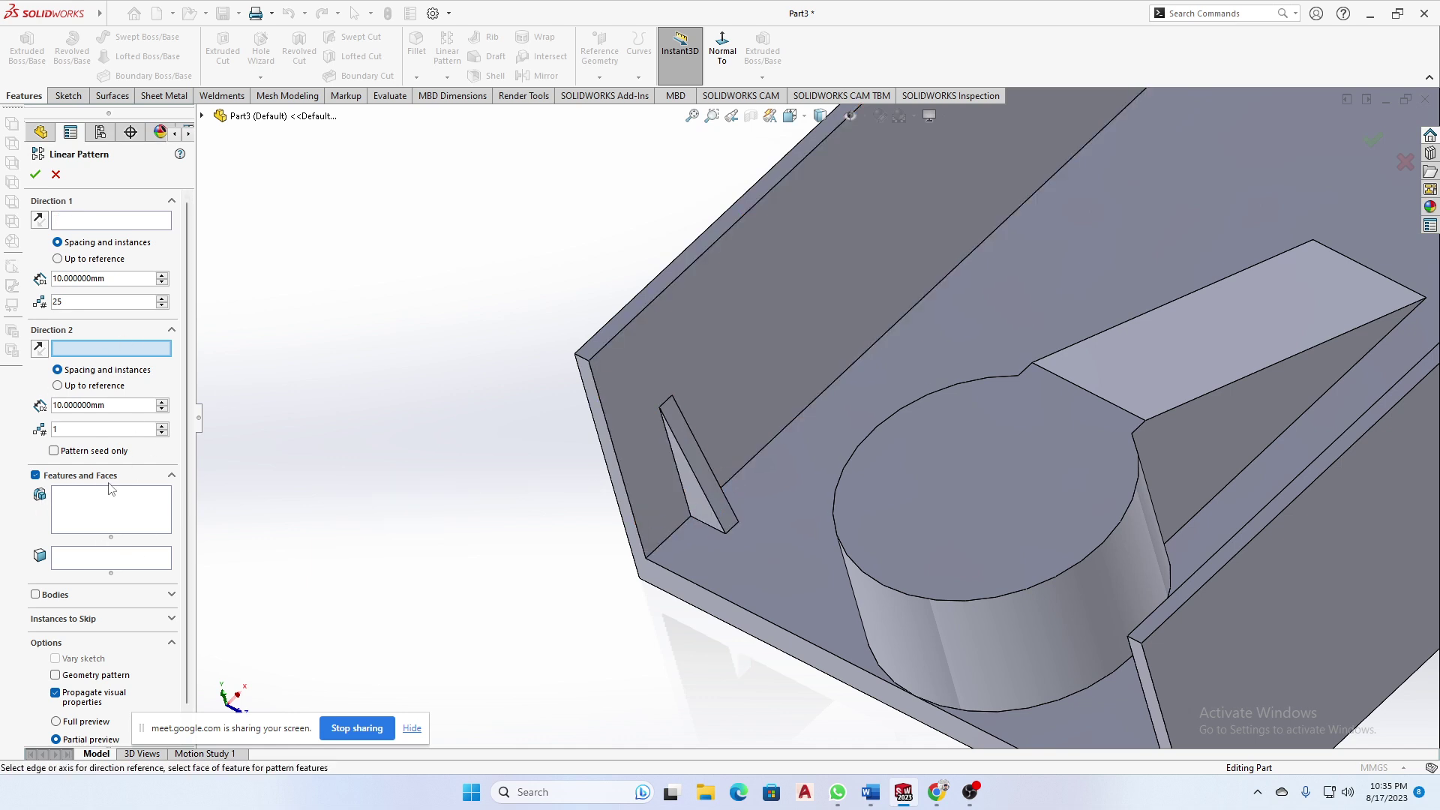
{"action": "left_click", "coordinate": [78, 510]}
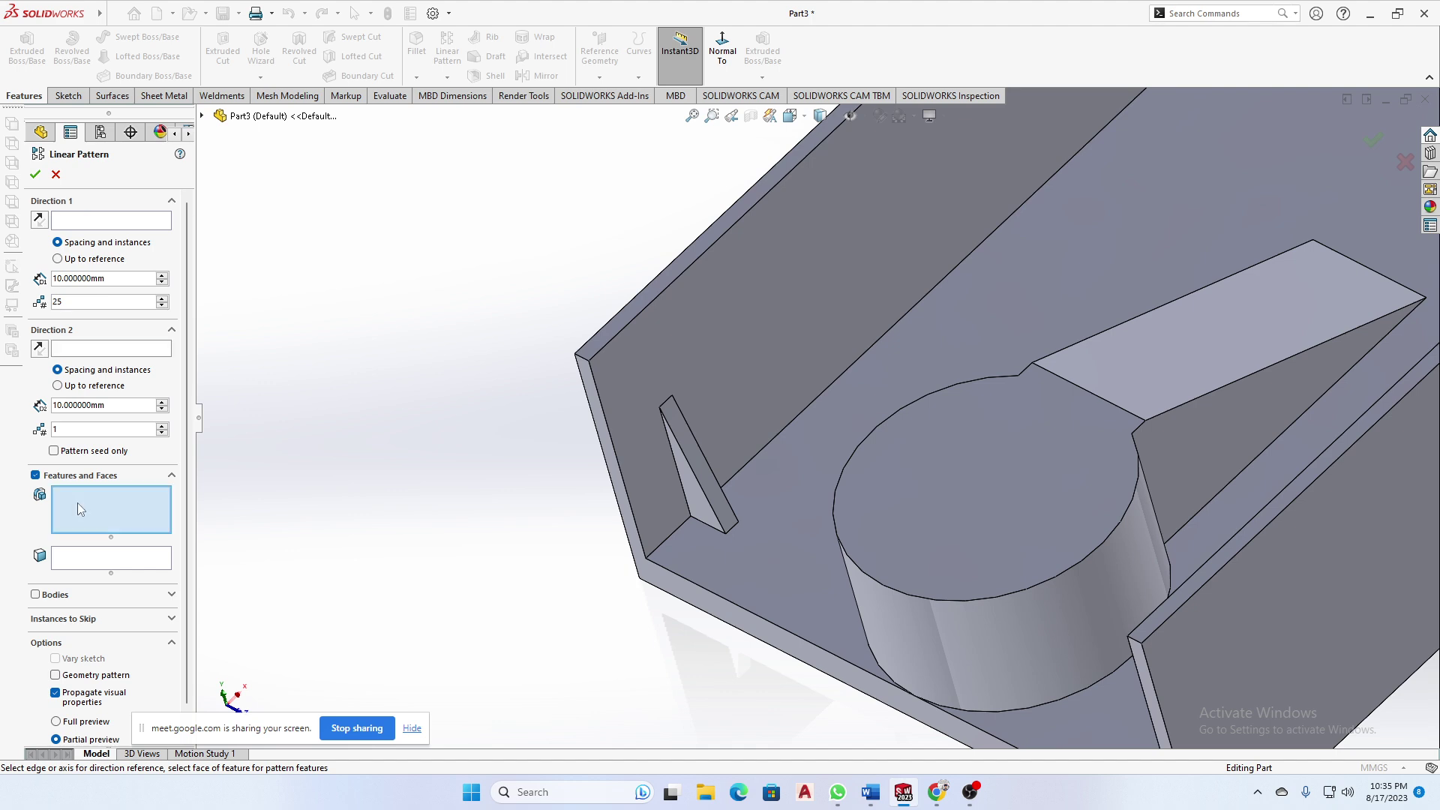
{"action": "left_click", "coordinate": [700, 470]}
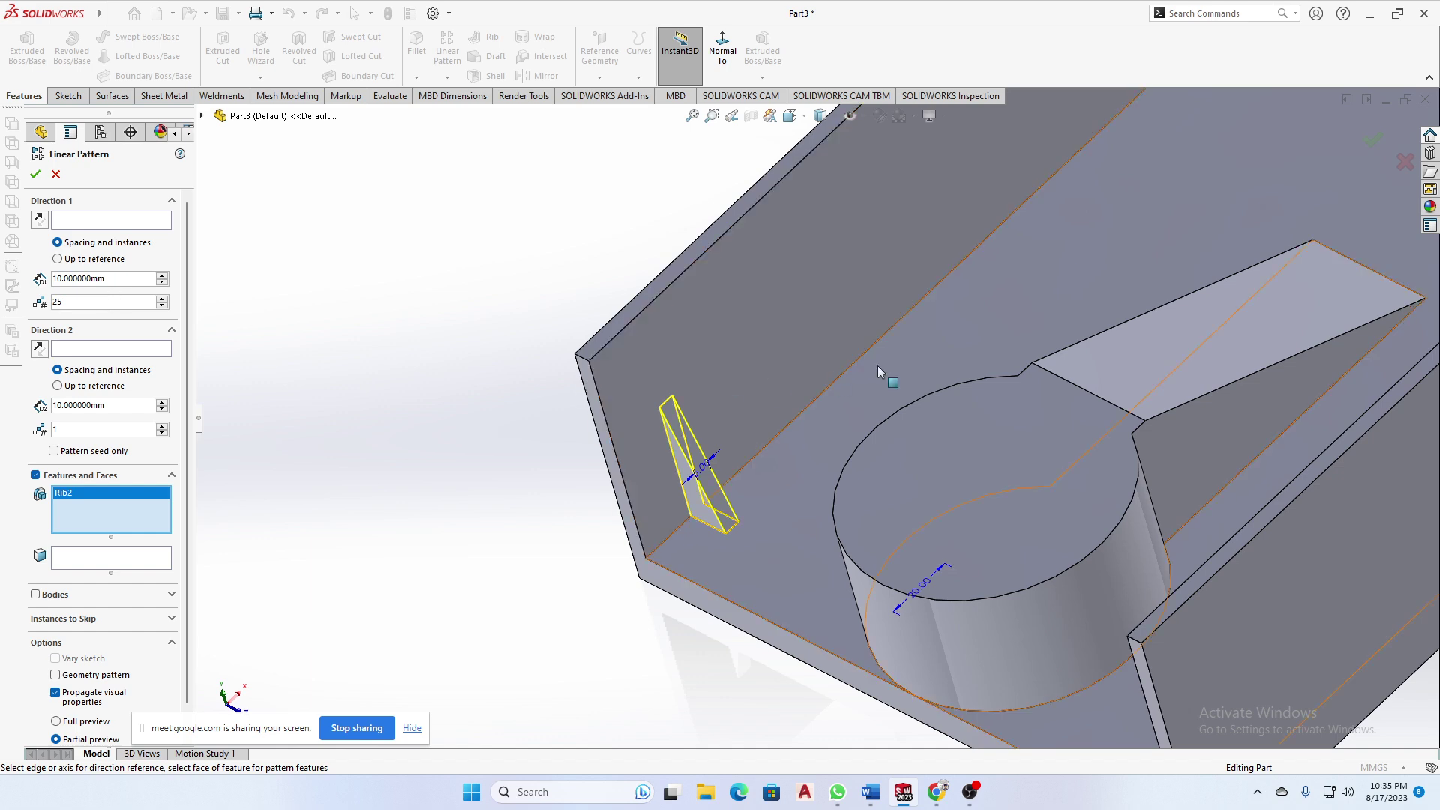
- Direct the pattern along the side wall's inner lower edge, with 3 instances spaced 100 mm apart
{"action": "scroll", "coordinate": [968, 414], "scroll_direction": "up", "scroll_amount": 4}
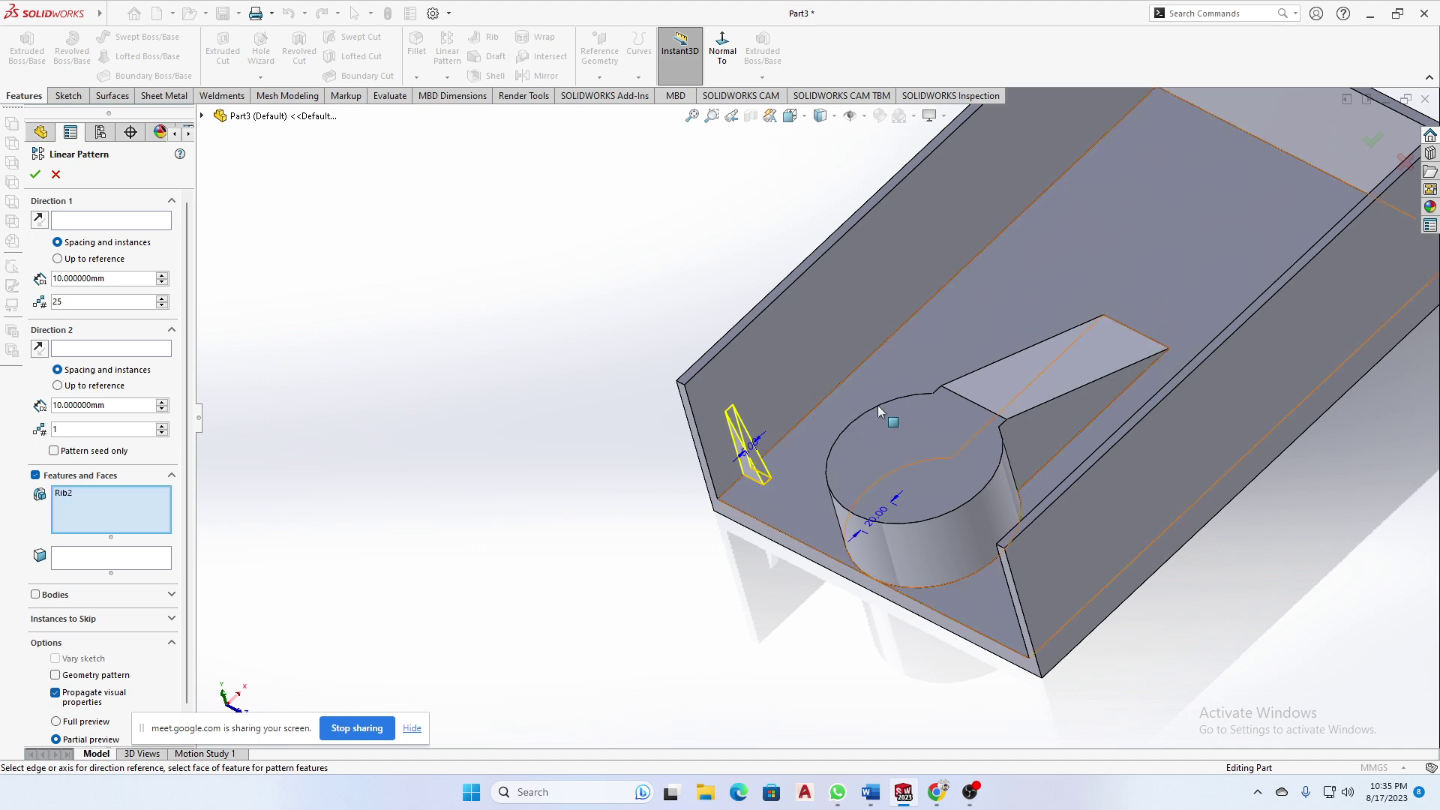
{"action": "left_click", "coordinate": [124, 221]}
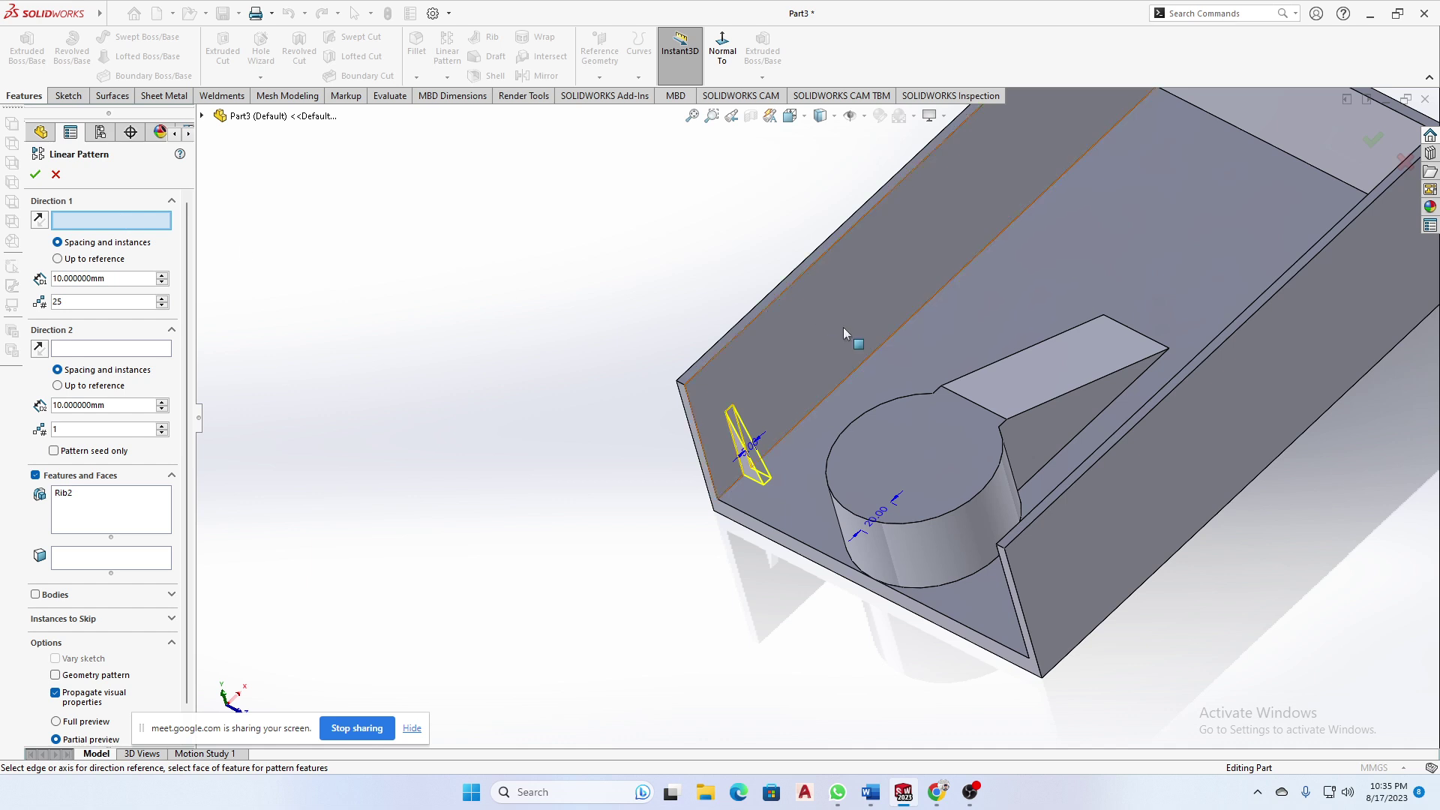
{"action": "left_click", "coordinate": [824, 394]}
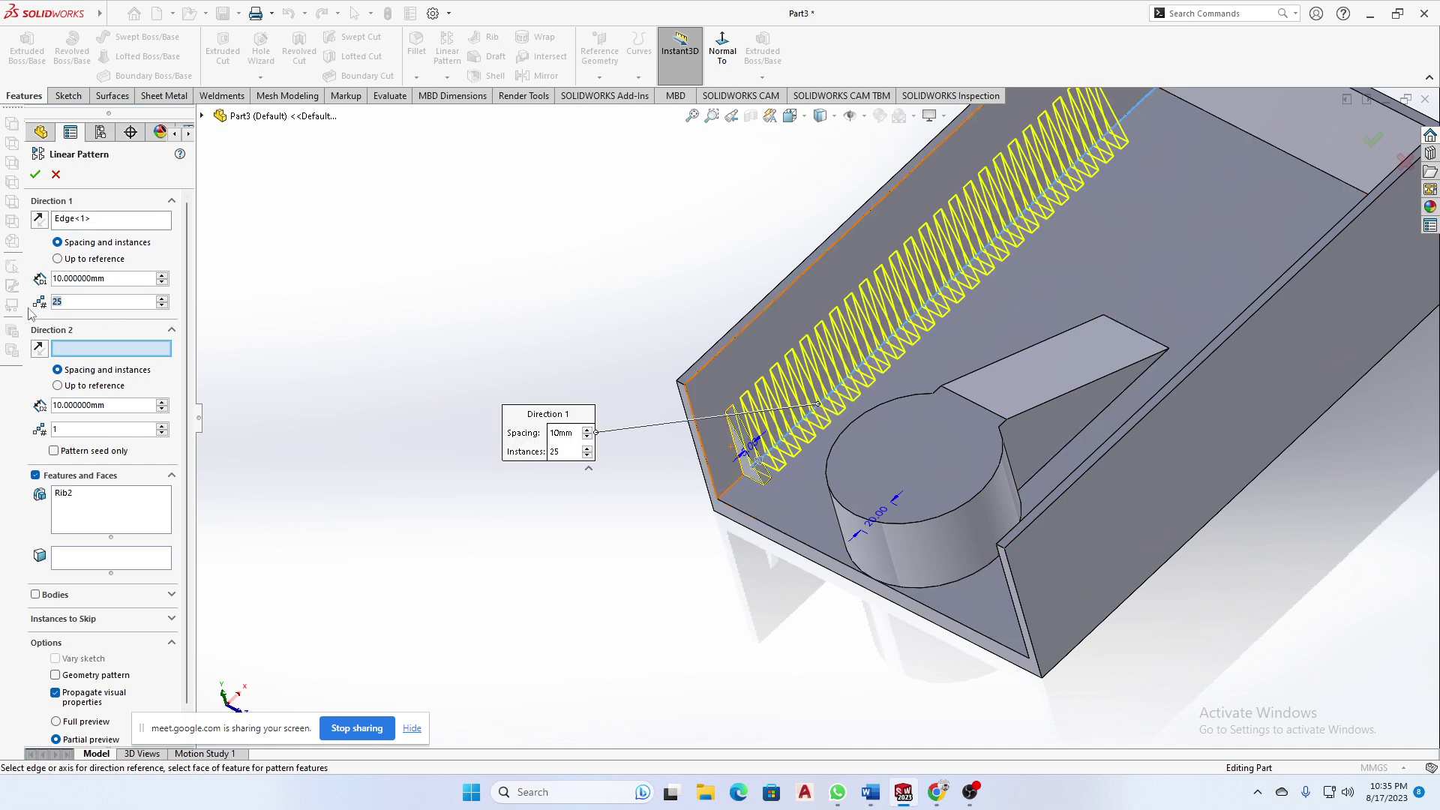
{"action": "type", "text": "3"}
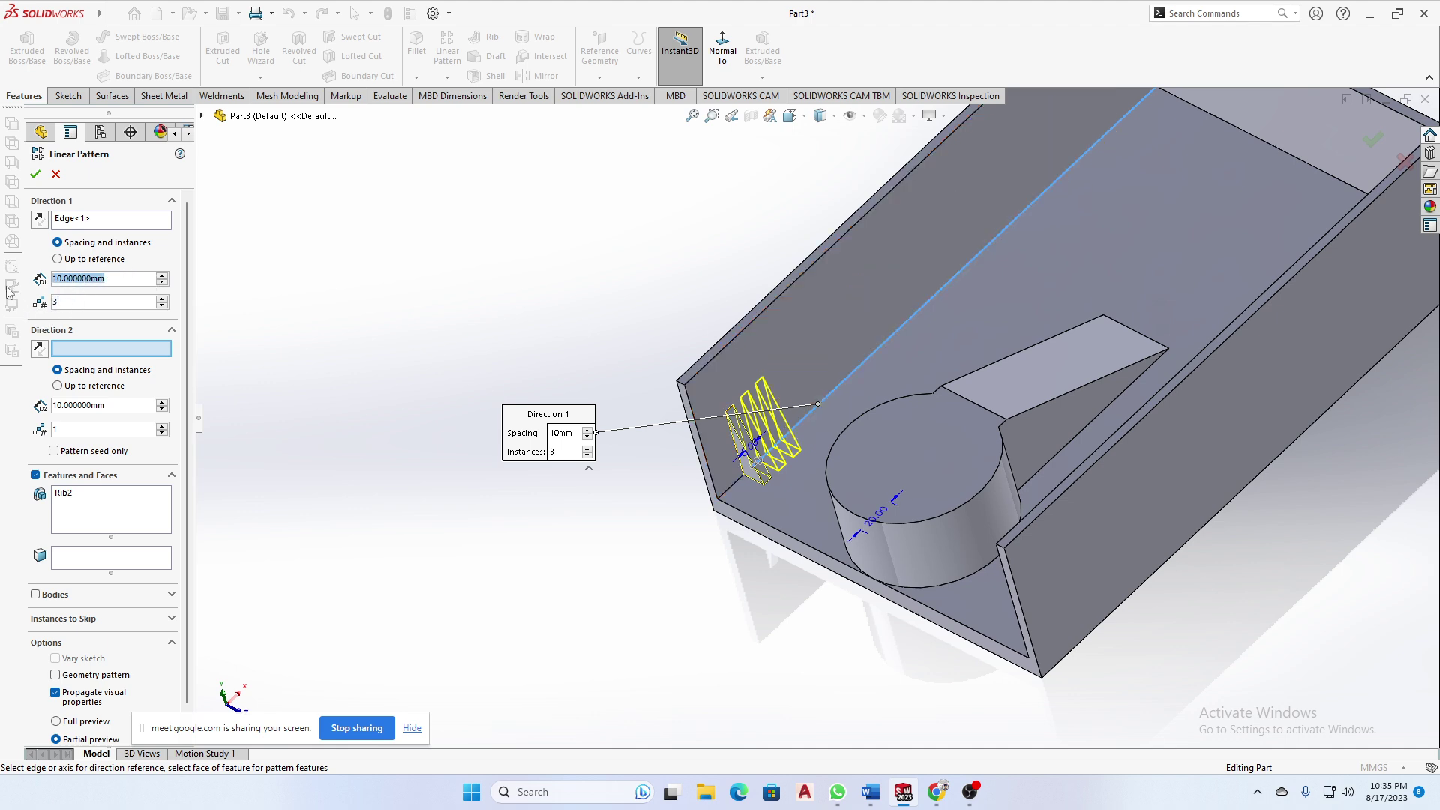
{"action": "type", "text": "40"}
{"action": "key", "text": "Return"}
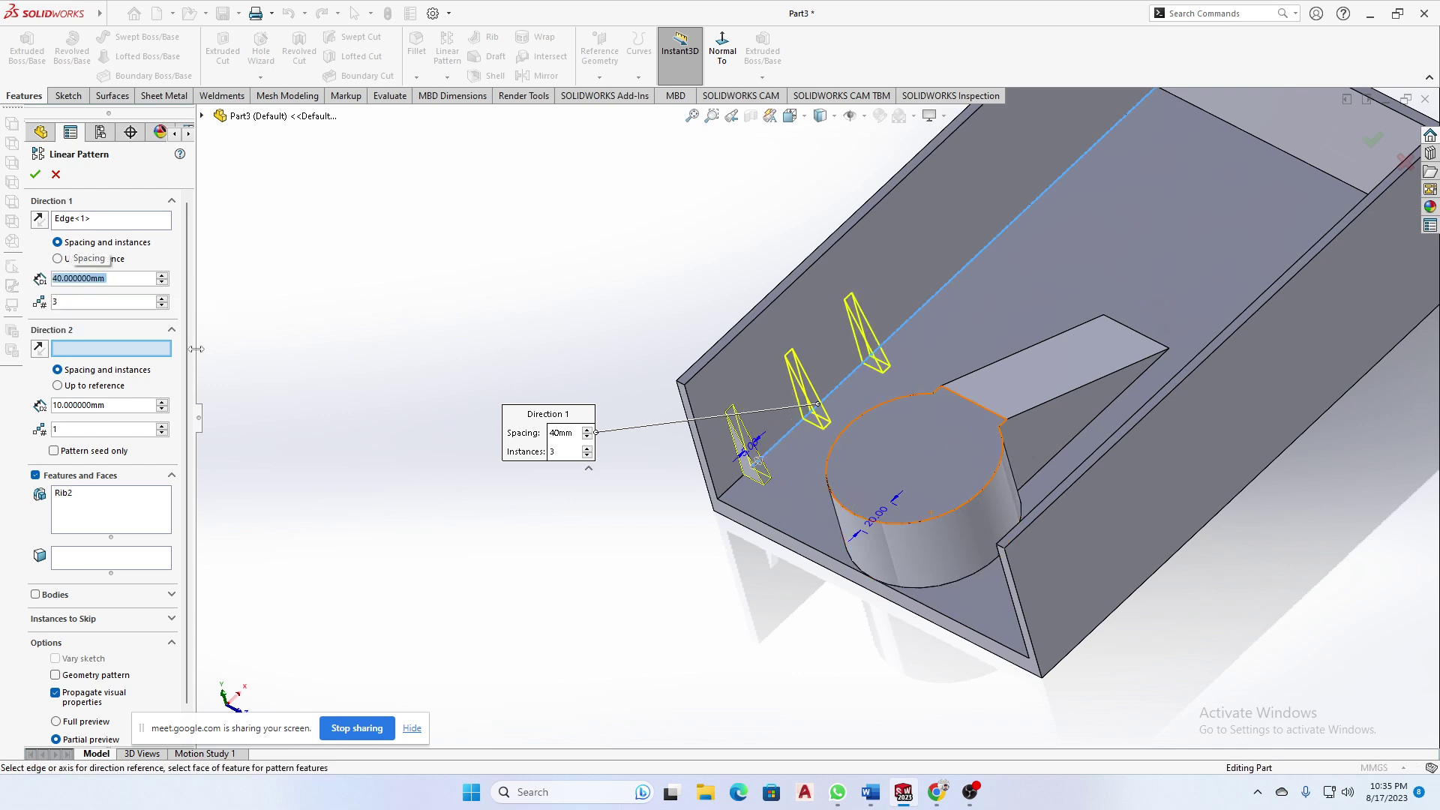
{"action": "type", "text": "100"}
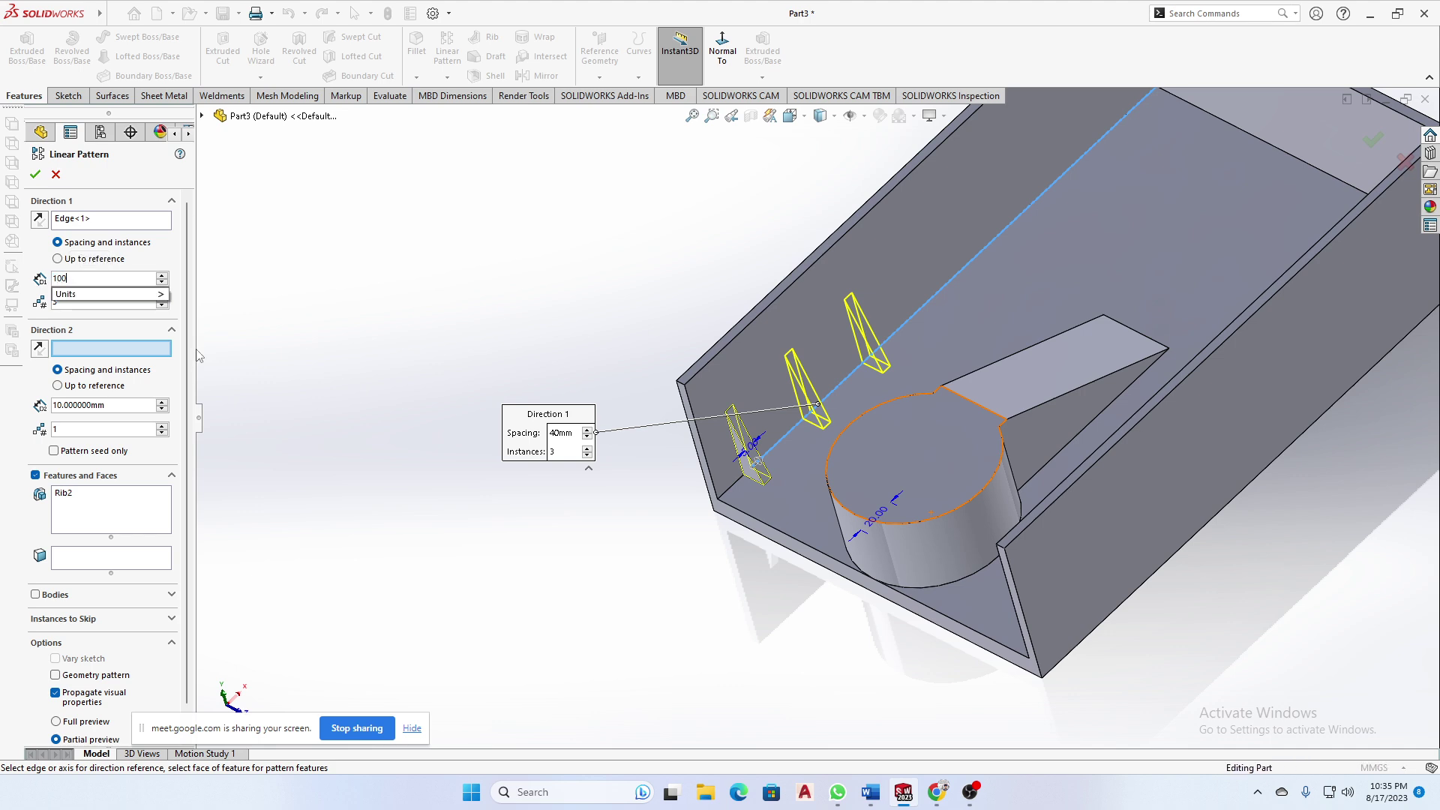
{"action": "key", "text": "Return"}
{"action": "scroll", "coordinate": [1083, 371], "scroll_direction": "up", "scroll_amount": 3}
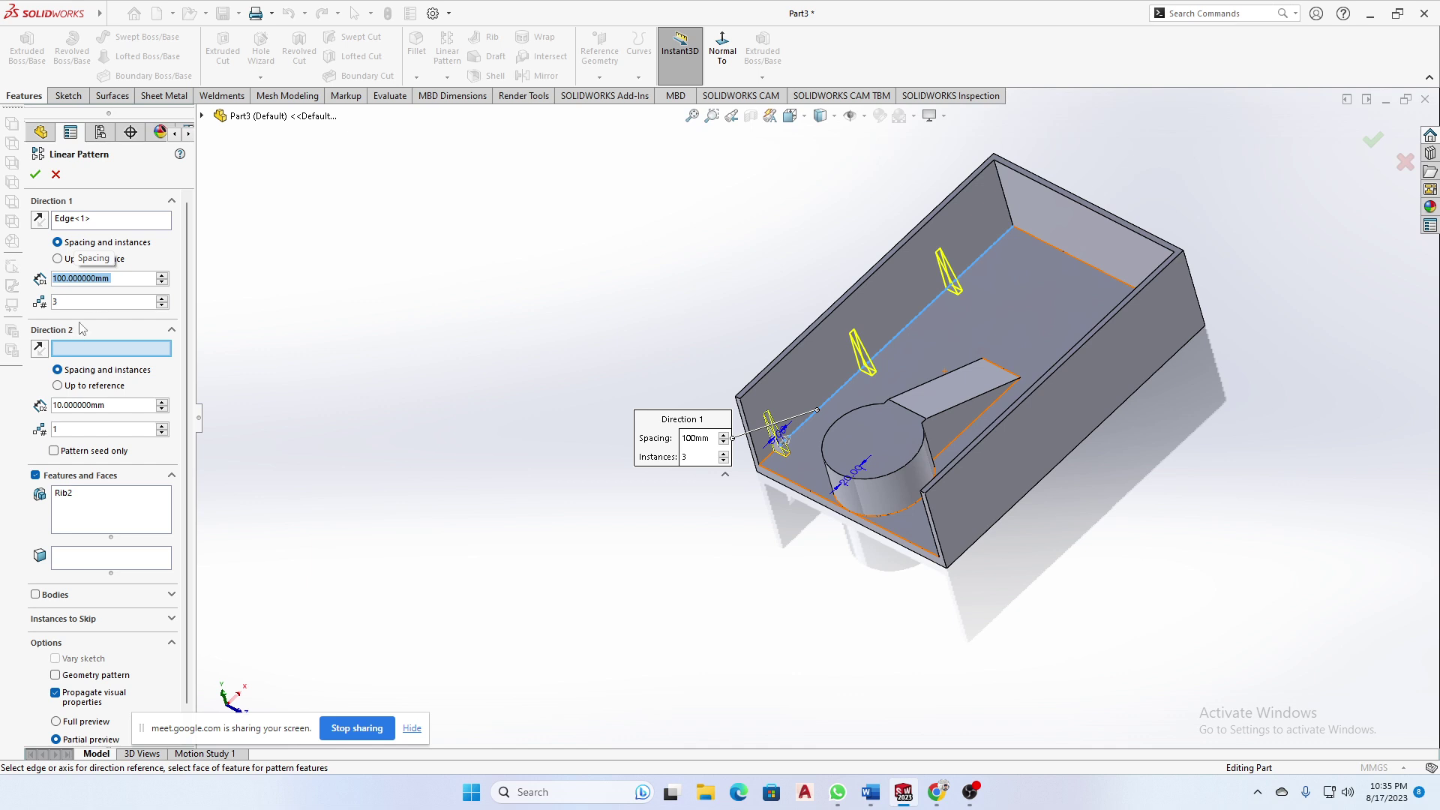
- Try a 150 mm spacing for the rib pattern, settle on 130 mm with 3 instances, and create the pattern
{"action": "type", "text": "150"}
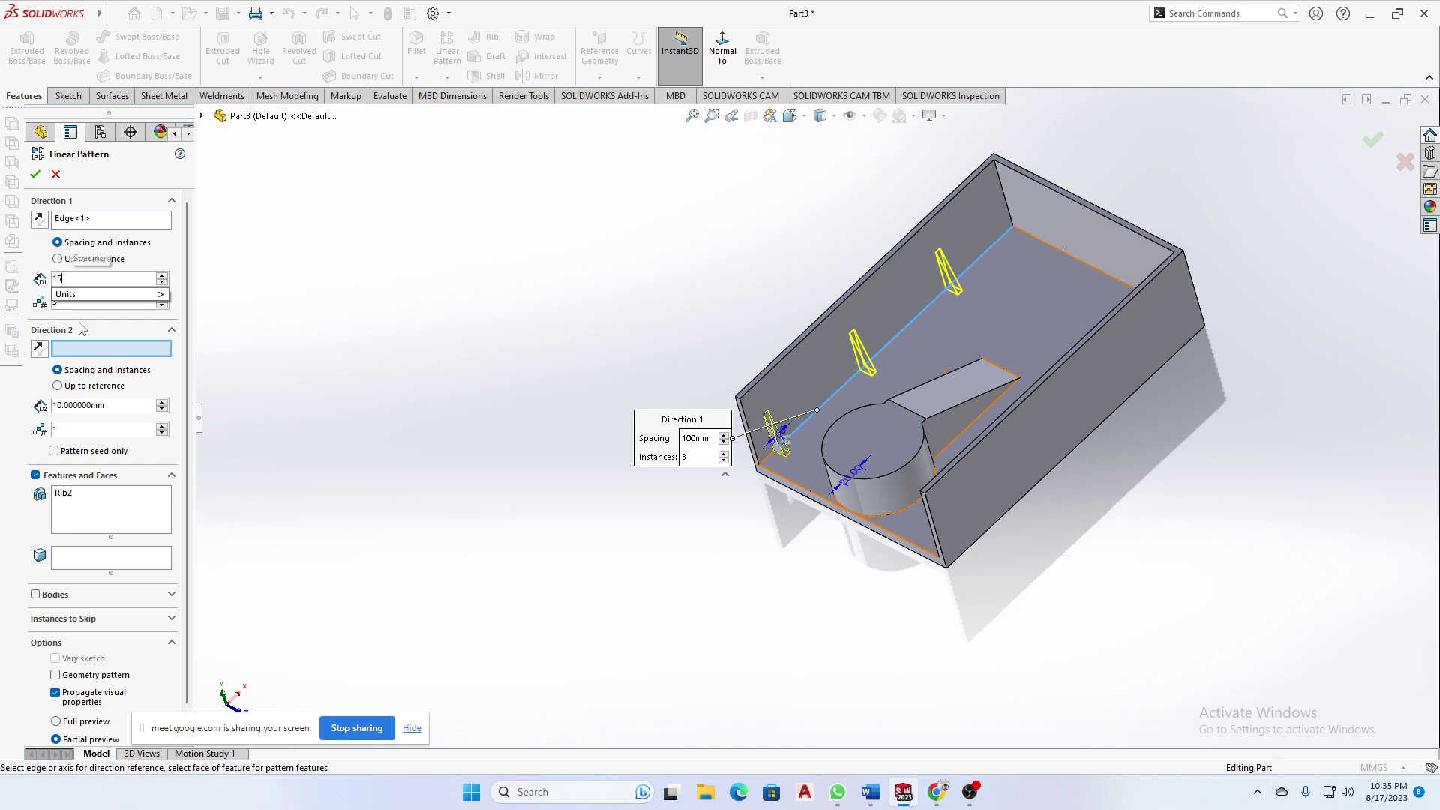
{"action": "key", "text": "Return"}
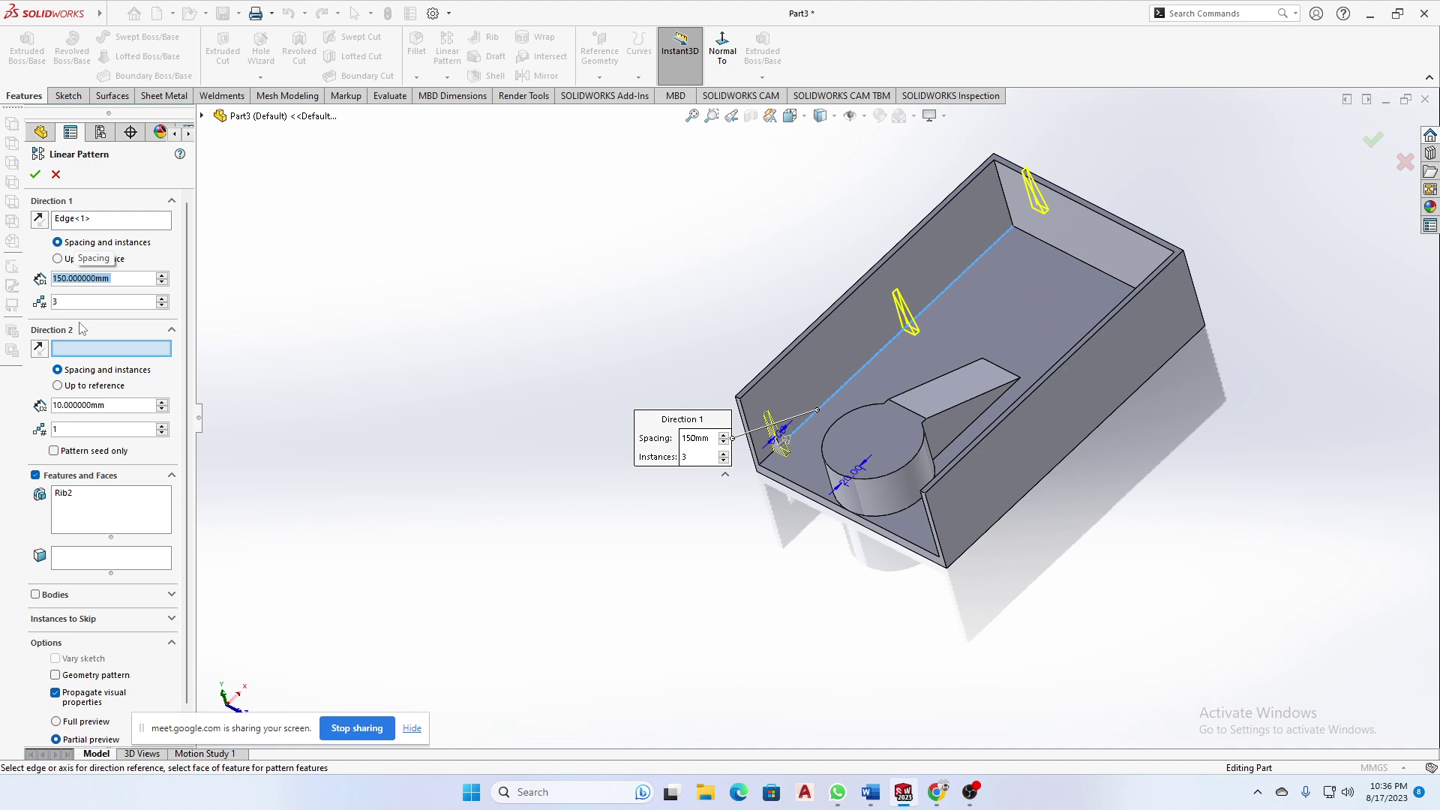
{"action": "type", "text": "130"}
{"action": "key", "text": "Return"}
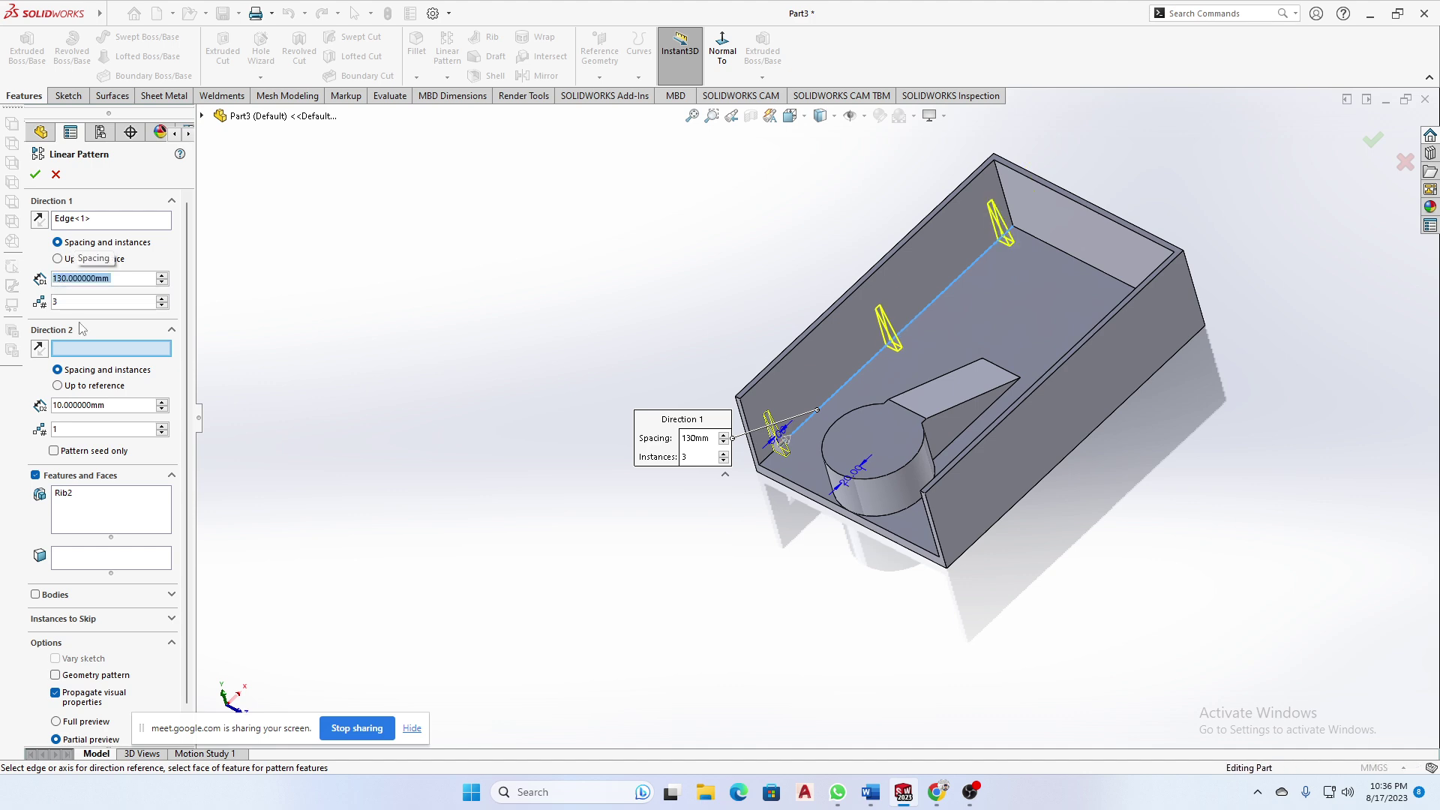
{"action": "left_click", "coordinate": [35, 175]}
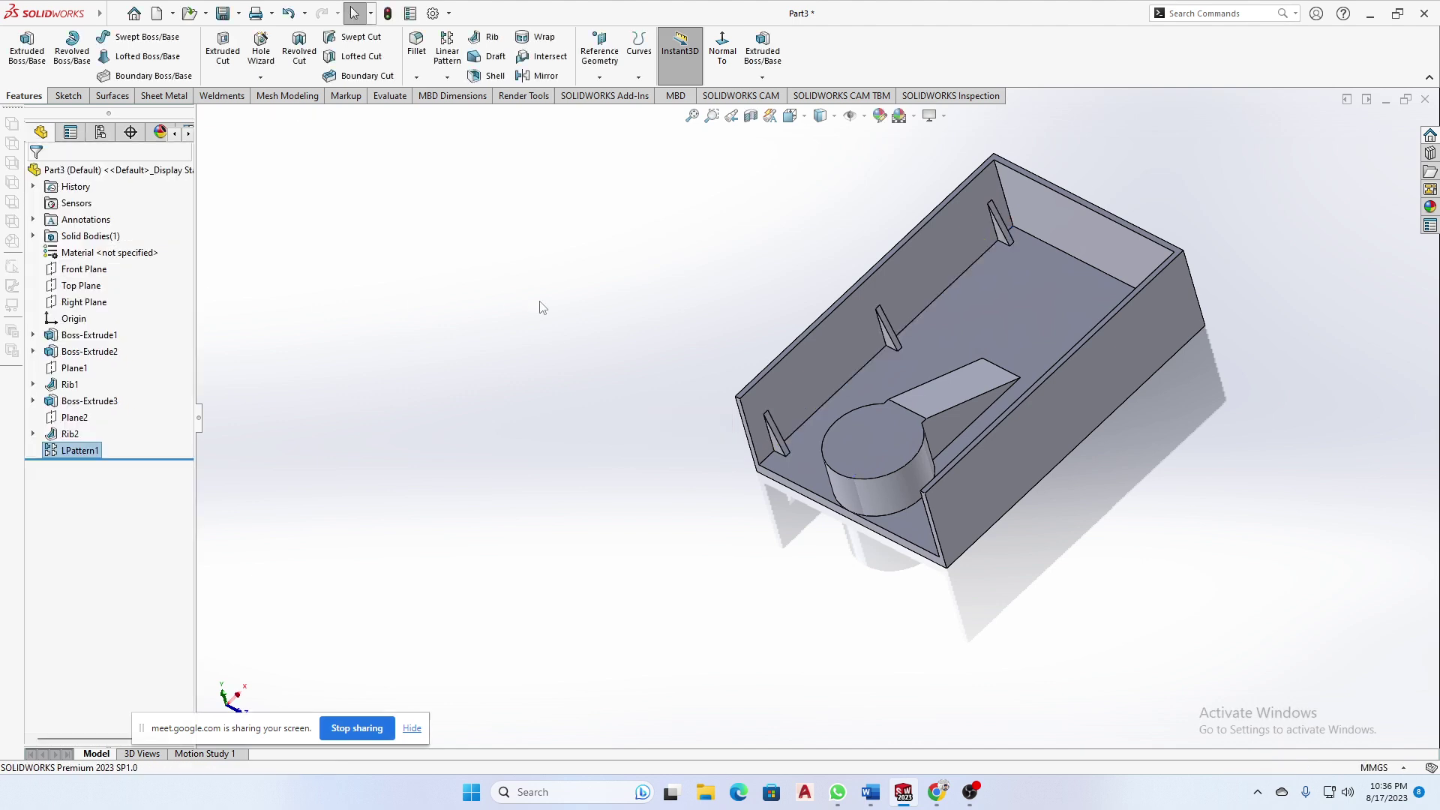
- Examine the patterned ribs along the side wall from several viewing angles
{"action": "middle_click_drag", "start_coordinate": [975, 315], "coordinate": [960, 272]}
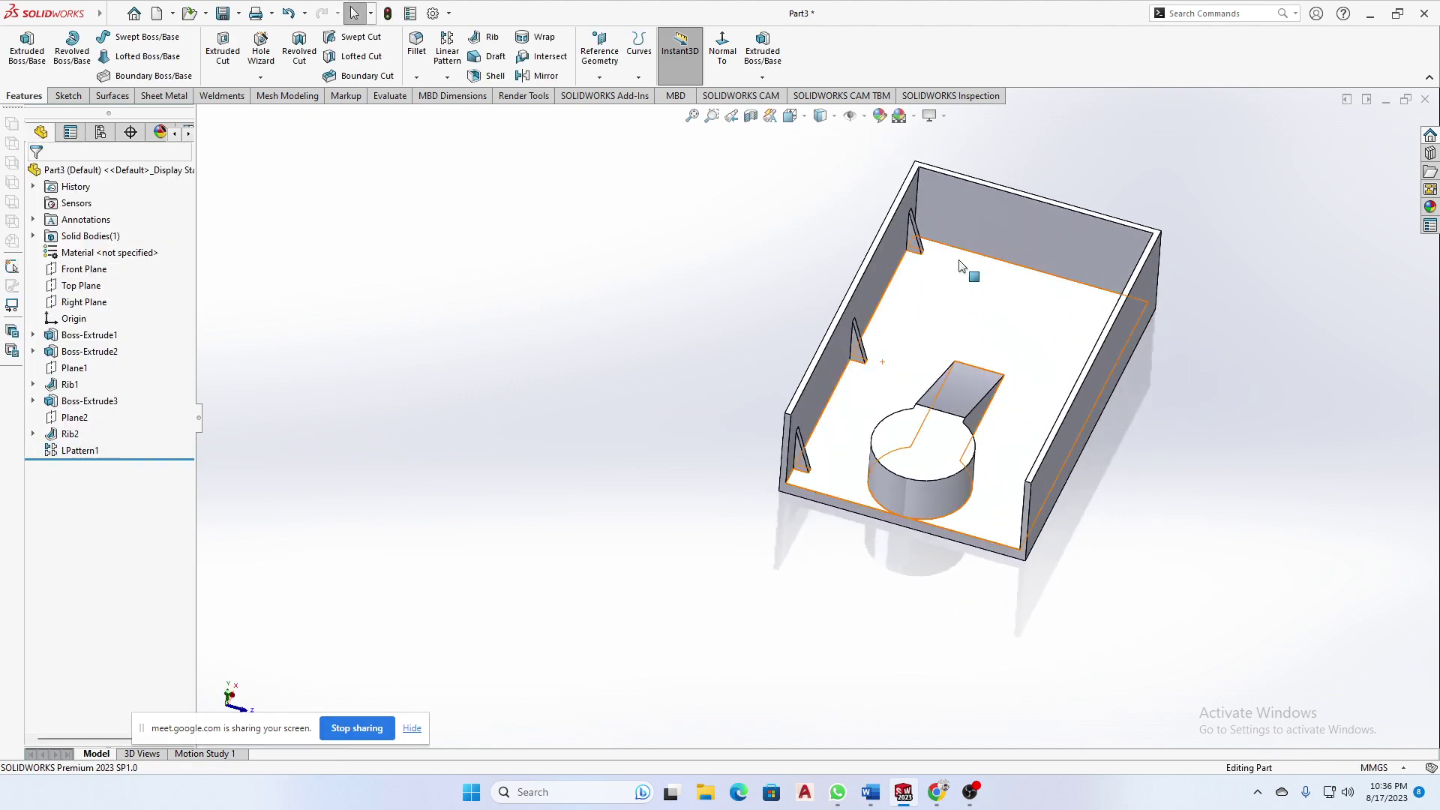
{"action": "scroll", "coordinate": [961, 273], "scroll_direction": "down", "scroll_amount": 5}
{"action": "scroll", "coordinate": [970, 447], "scroll_direction": "up", "scroll_amount": 5}
{"action": "middle_click_drag", "start_coordinate": [911, 452], "coordinate": [1025, 436]}
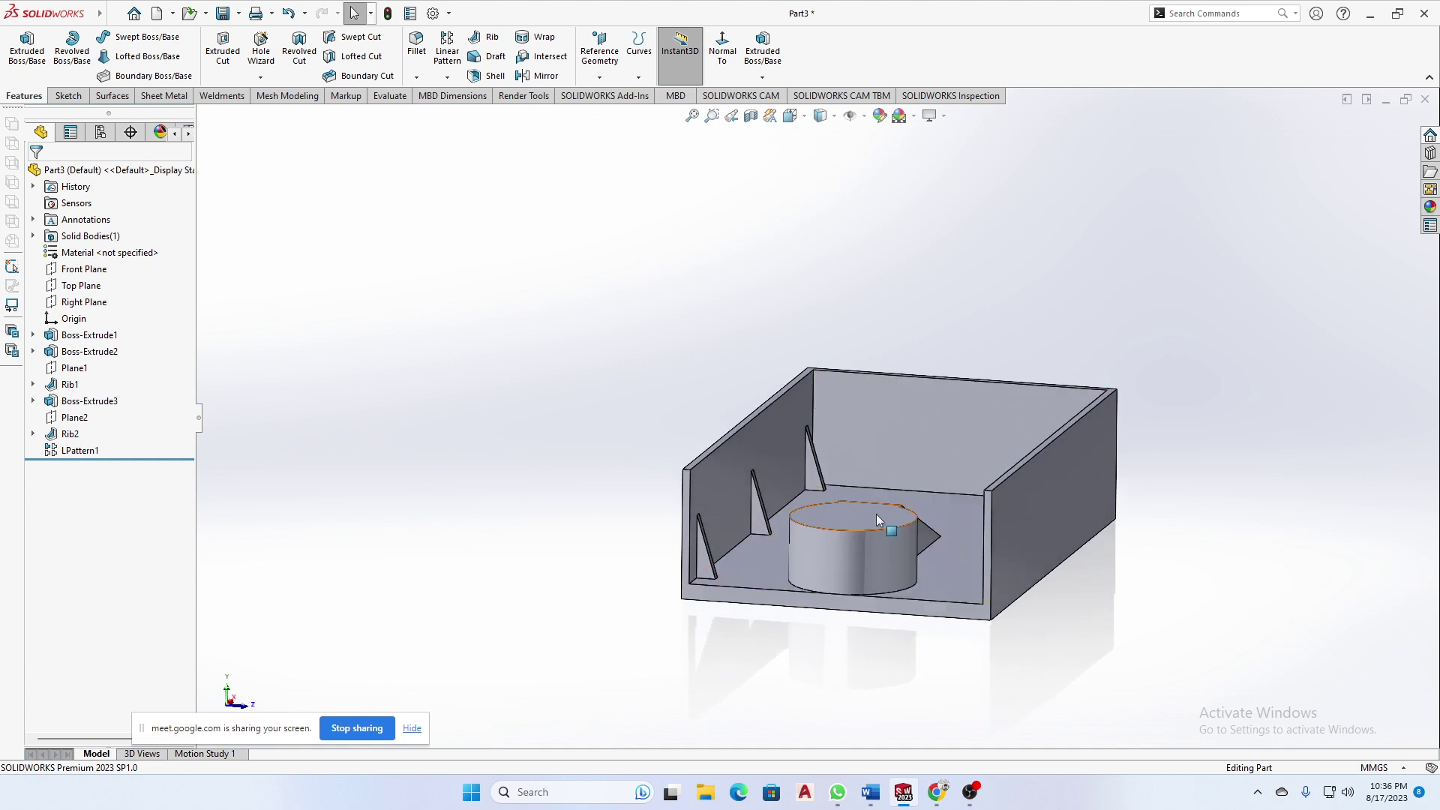
{"action": "middle_click_drag", "start_coordinate": [876, 514], "coordinate": [930, 457]}
{"action": "middle_click_drag", "start_coordinate": [1035, 585], "coordinate": [949, 589]}
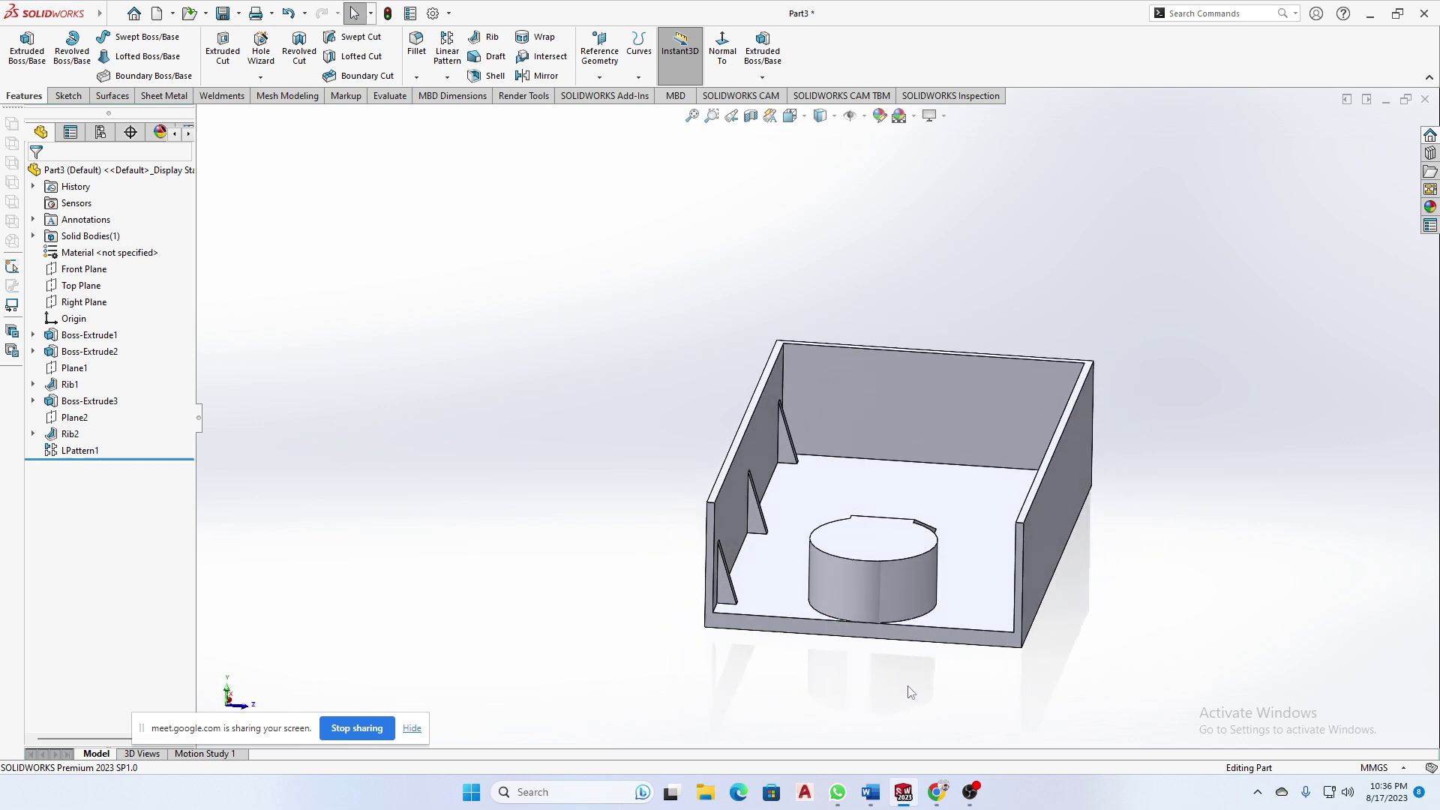
- Create a reference plane midway between the outer faces of the two opposite side walls
{"action": "middle_click_drag", "start_coordinate": [909, 684], "coordinate": [877, 662]}
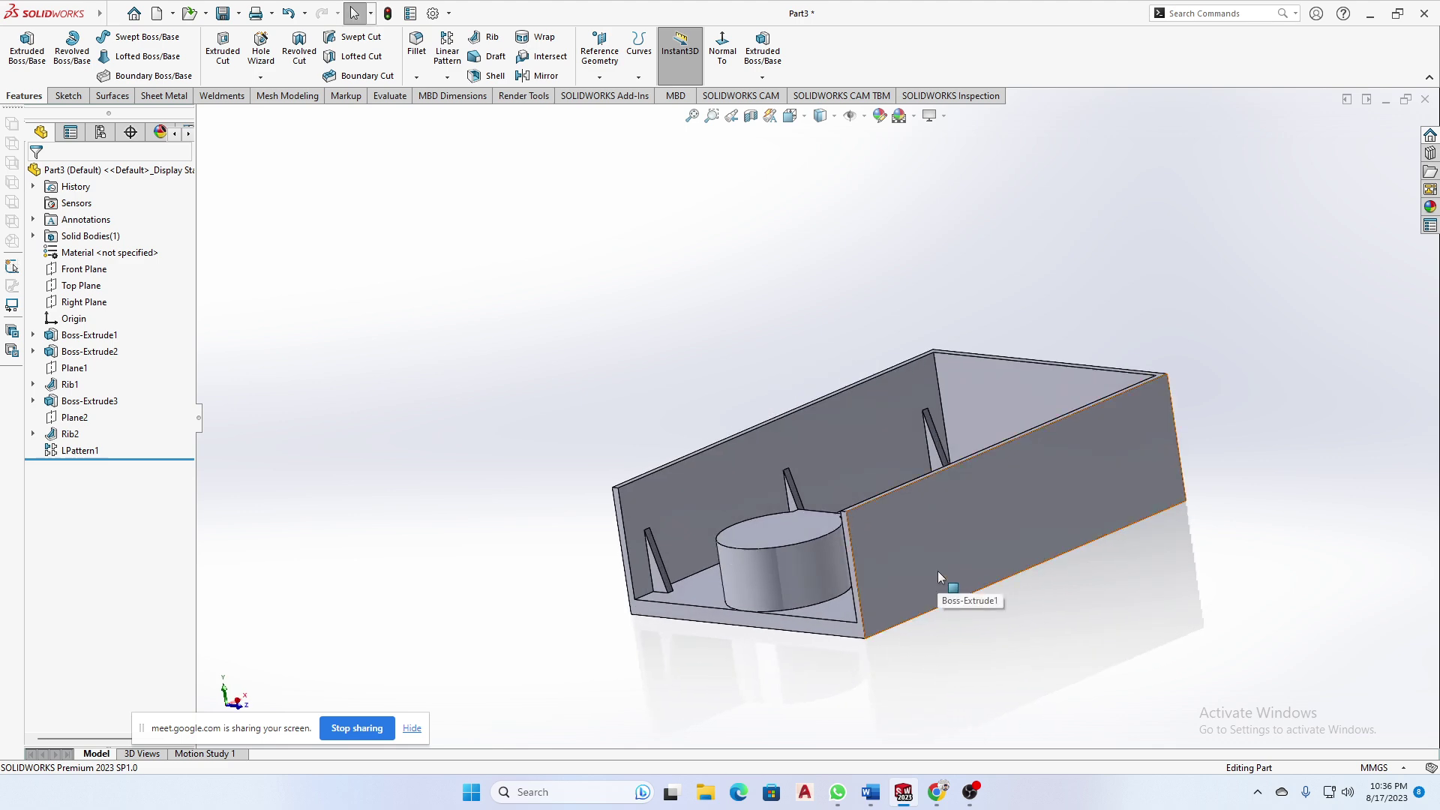
{"action": "middle_click_drag", "start_coordinate": [912, 556], "coordinate": [892, 486]}
{"action": "left_click", "coordinate": [1005, 521]}
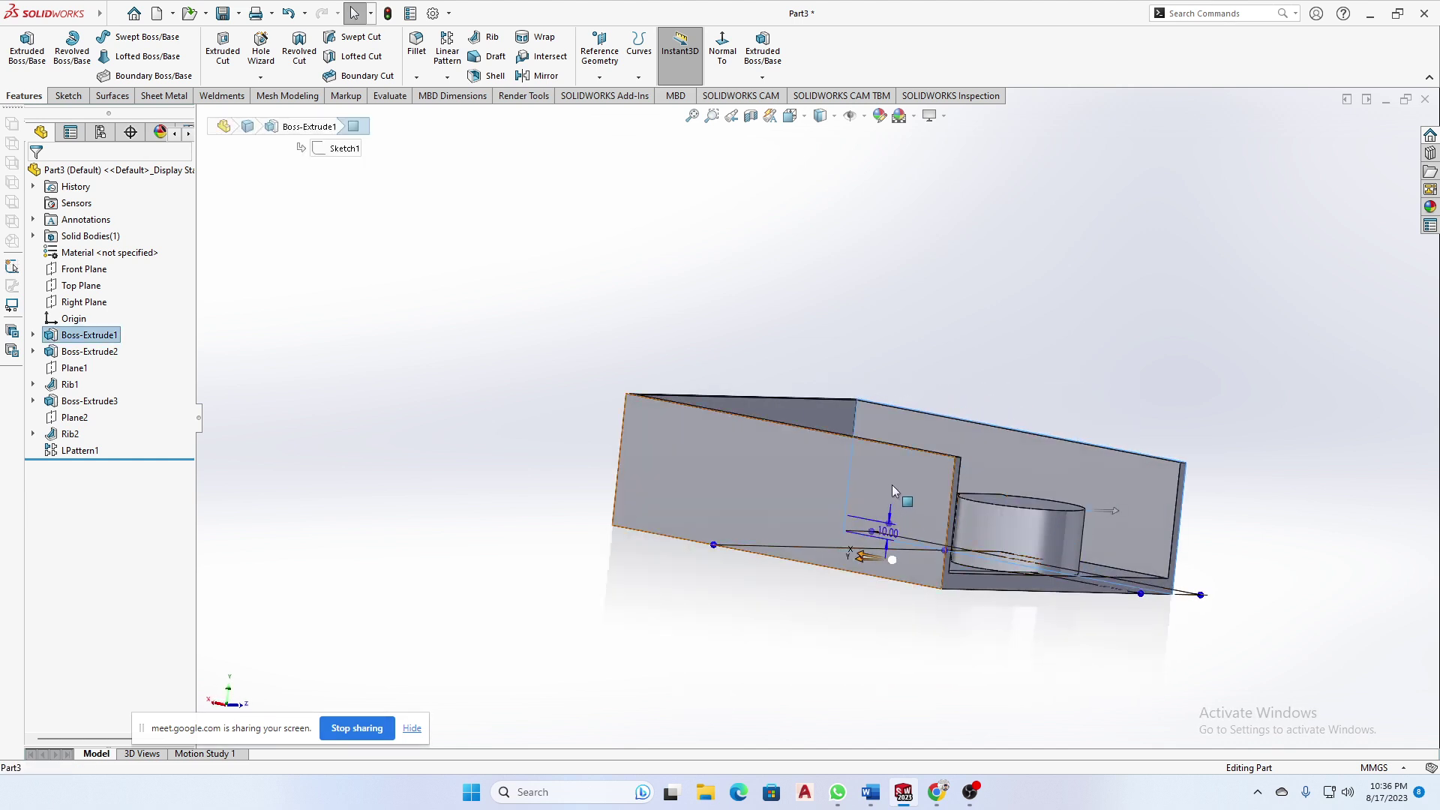
{"action": "left_click", "coordinate": [609, 54]}
{"action": "left_click", "coordinate": [694, 97]}
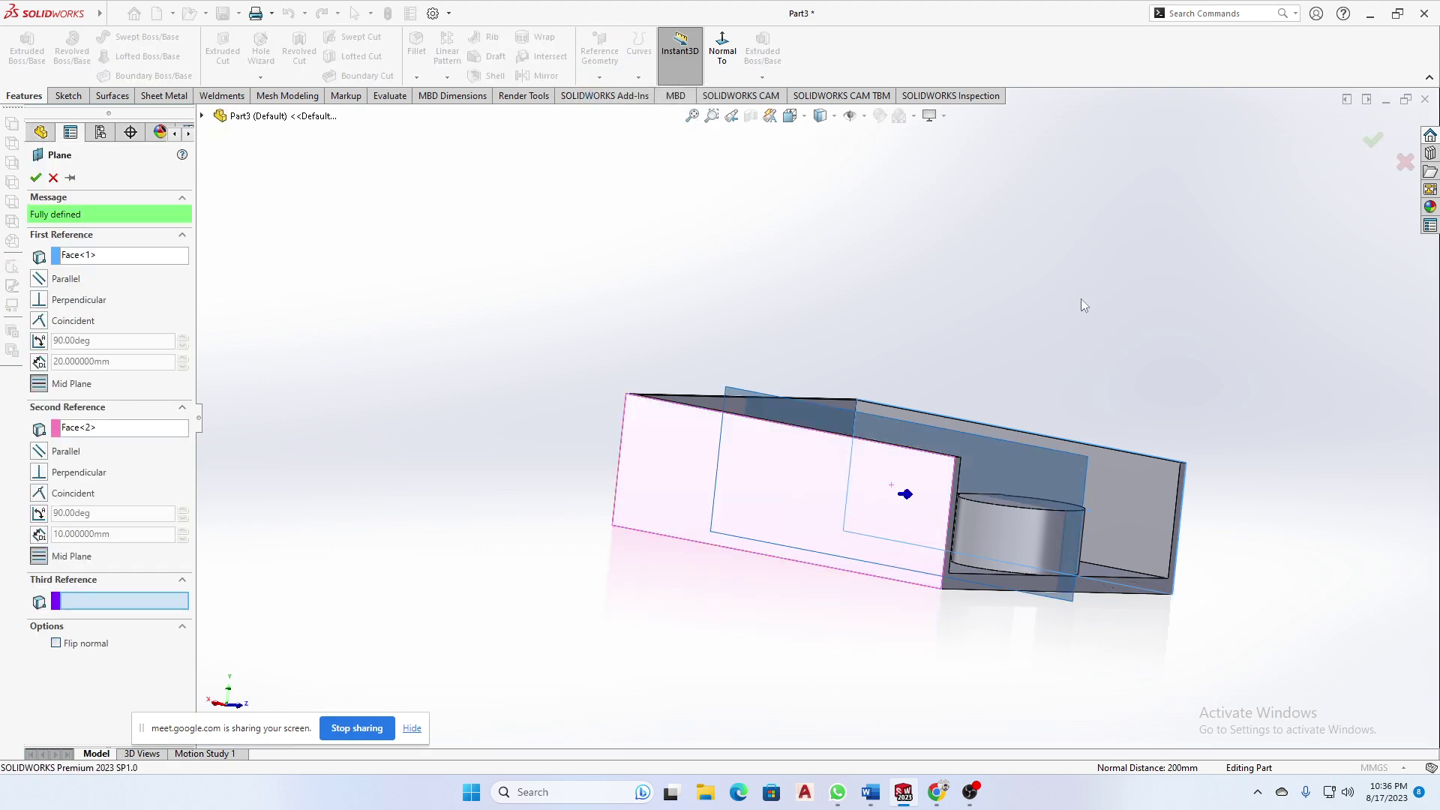
{"action": "middle_click_drag", "start_coordinate": [1081, 298], "coordinate": [996, 354]}
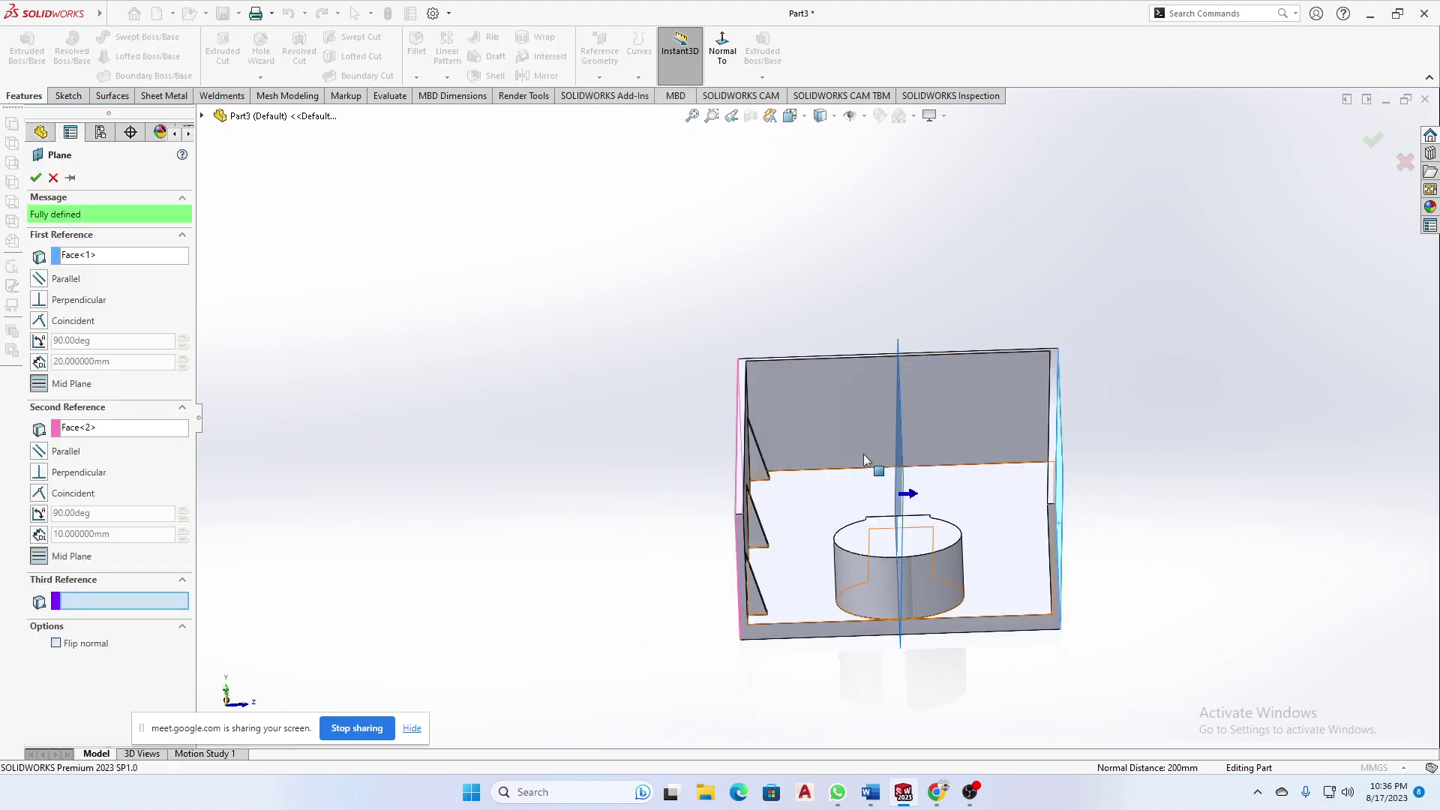
{"action": "left_click", "coordinate": [34, 182]}
- Start a feature mirror and set the plane midway between the side walls as the mirror plane
{"action": "middle_click_drag", "start_coordinate": [509, 259], "coordinate": [570, 304]}
{"action": "scroll", "coordinate": [847, 394], "scroll_direction": "down", "scroll_amount": 3}
{"action": "scroll", "coordinate": [848, 393], "scroll_direction": "up", "scroll_amount": 5}
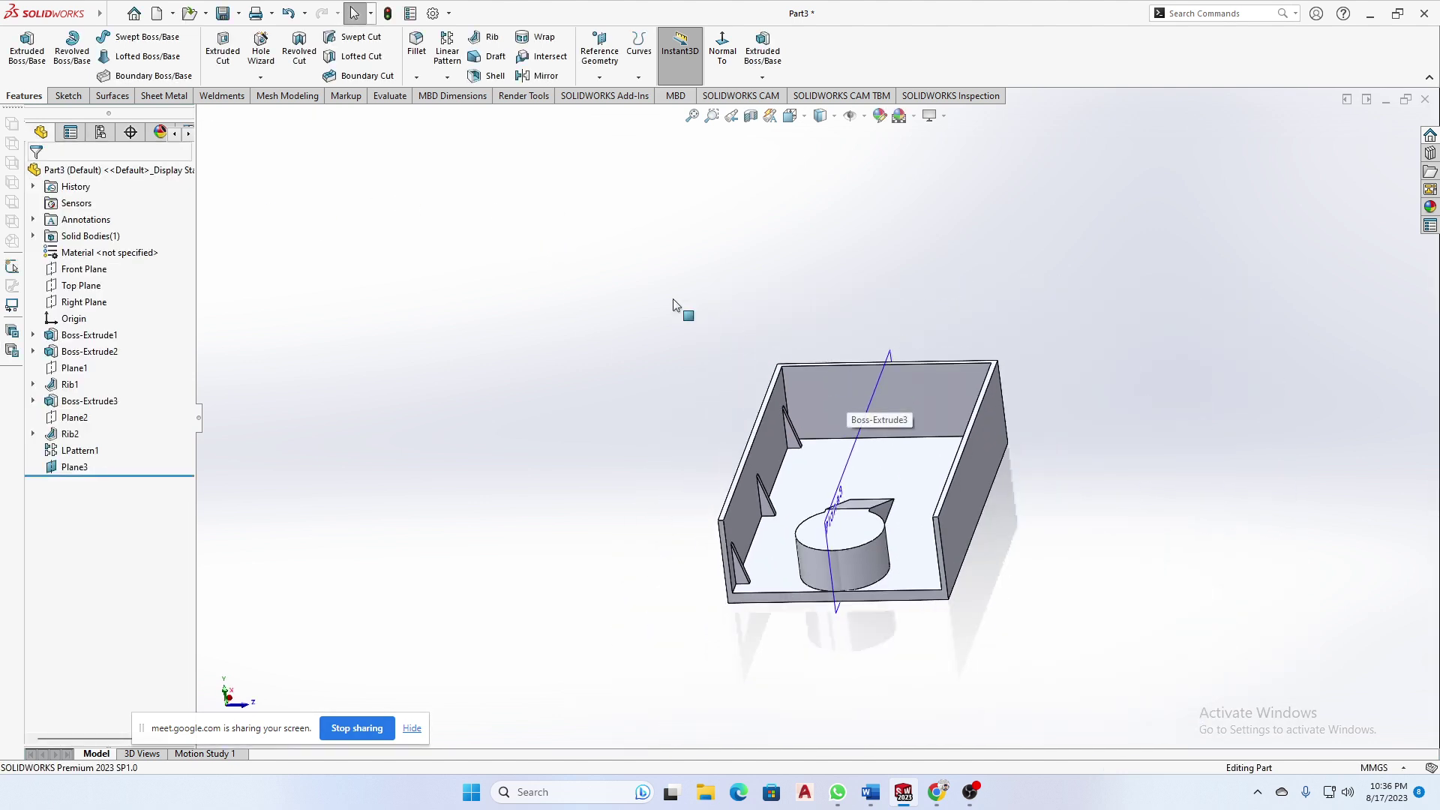
{"action": "left_click", "coordinate": [68, 96]}
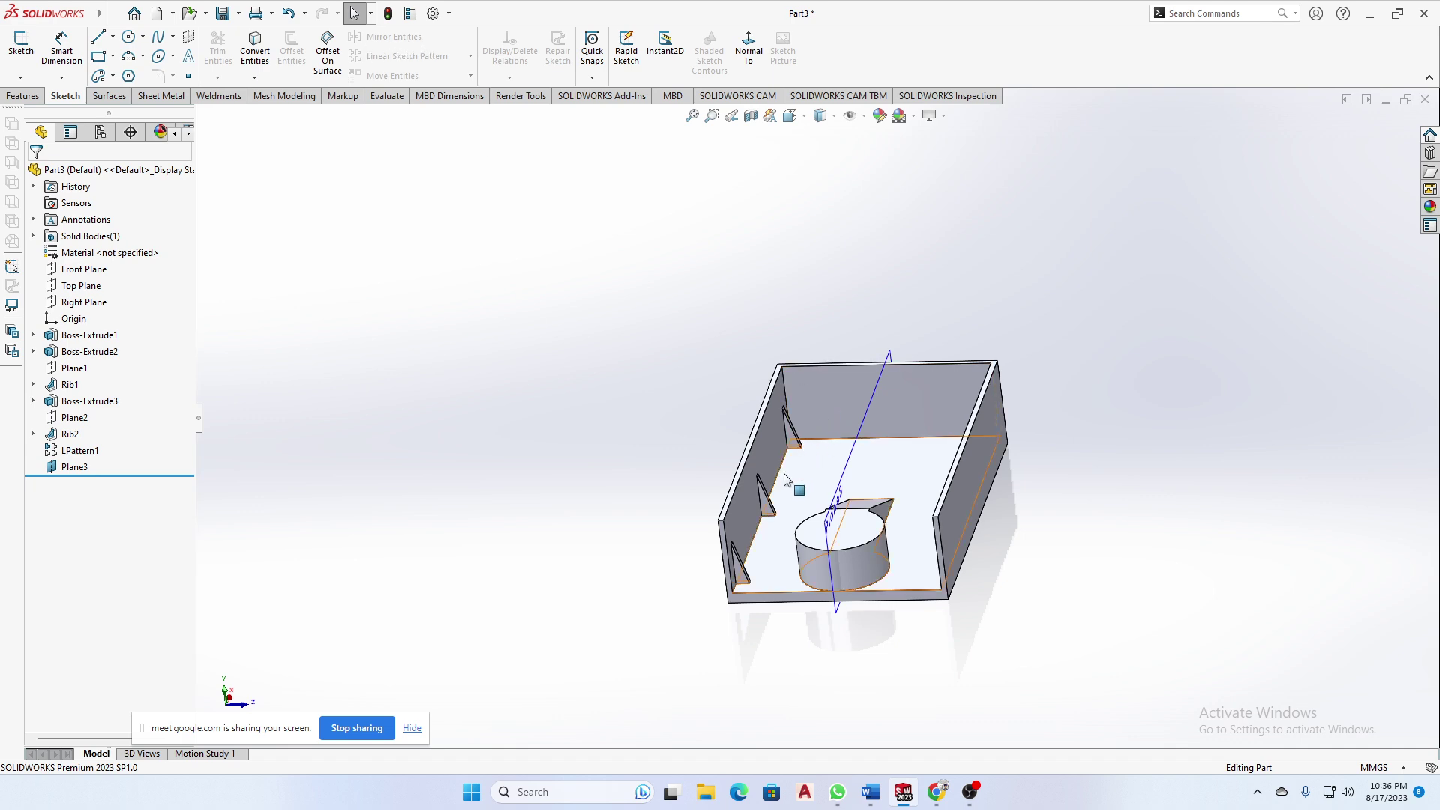
{"action": "left_click", "coordinate": [24, 96]}
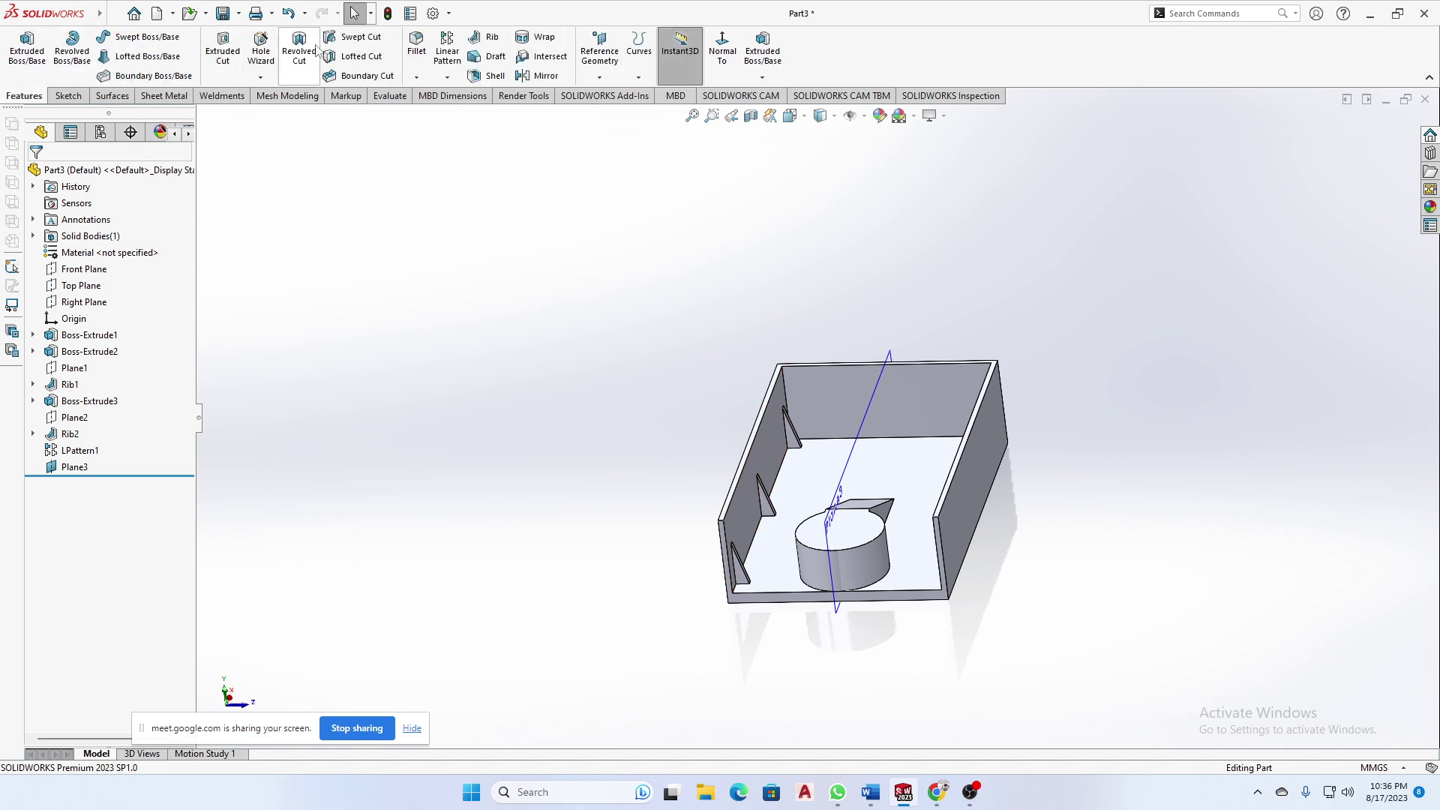
{"action": "left_click", "coordinate": [447, 78]}
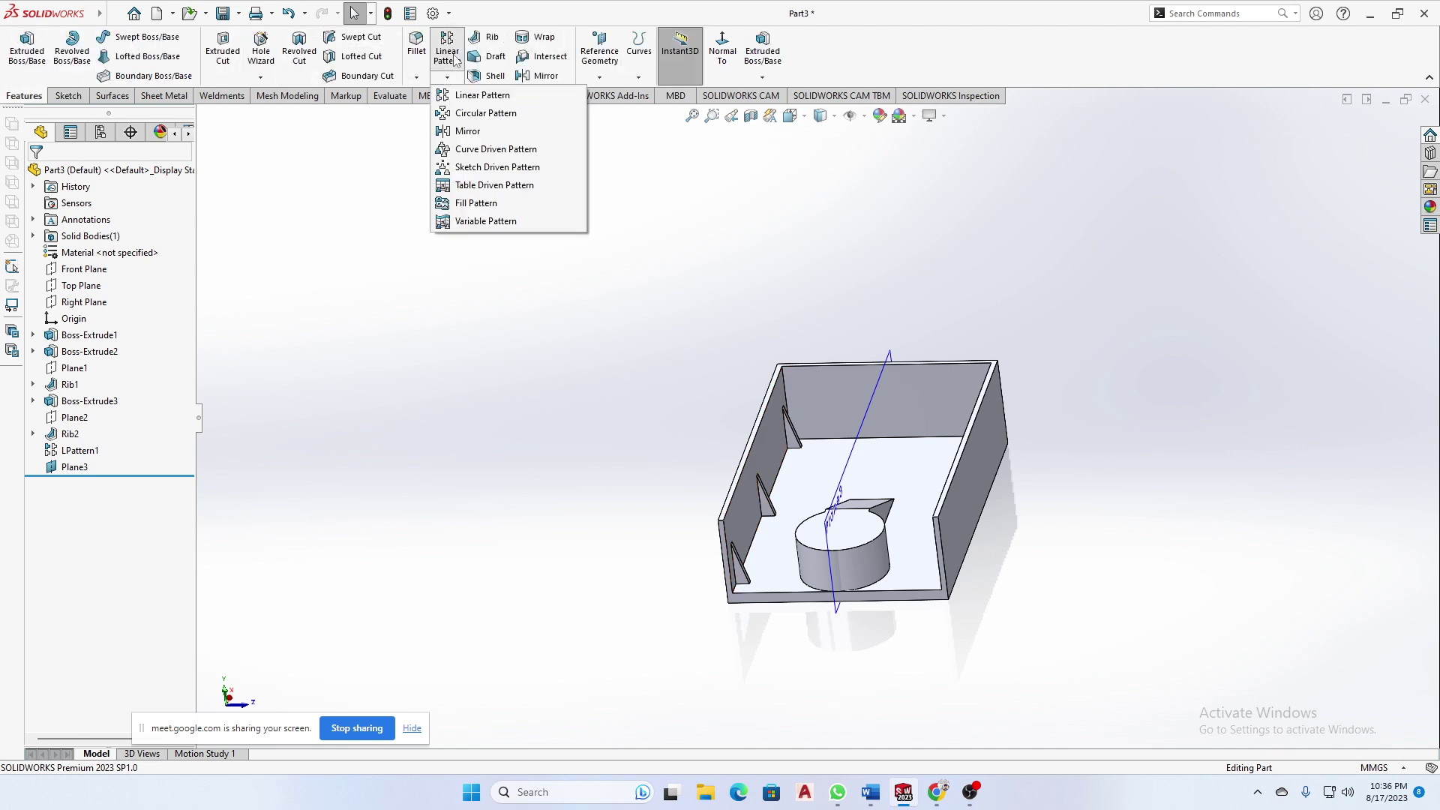
{"action": "left_click", "coordinate": [471, 132]}
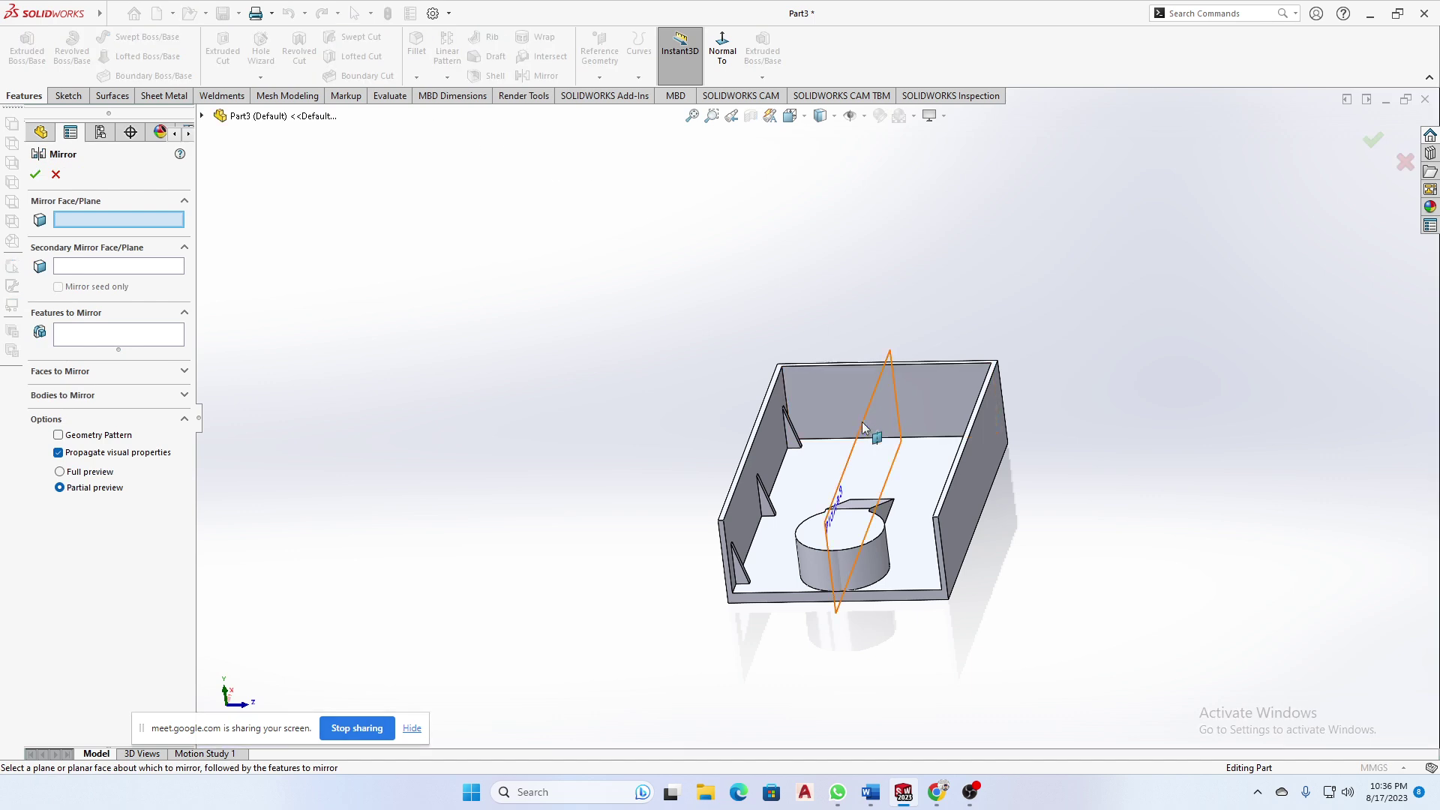
{"action": "scroll", "coordinate": [860, 441], "scroll_direction": "down", "scroll_amount": 1}
{"action": "scroll", "coordinate": [755, 539], "scroll_direction": "down", "scroll_amount": 3}
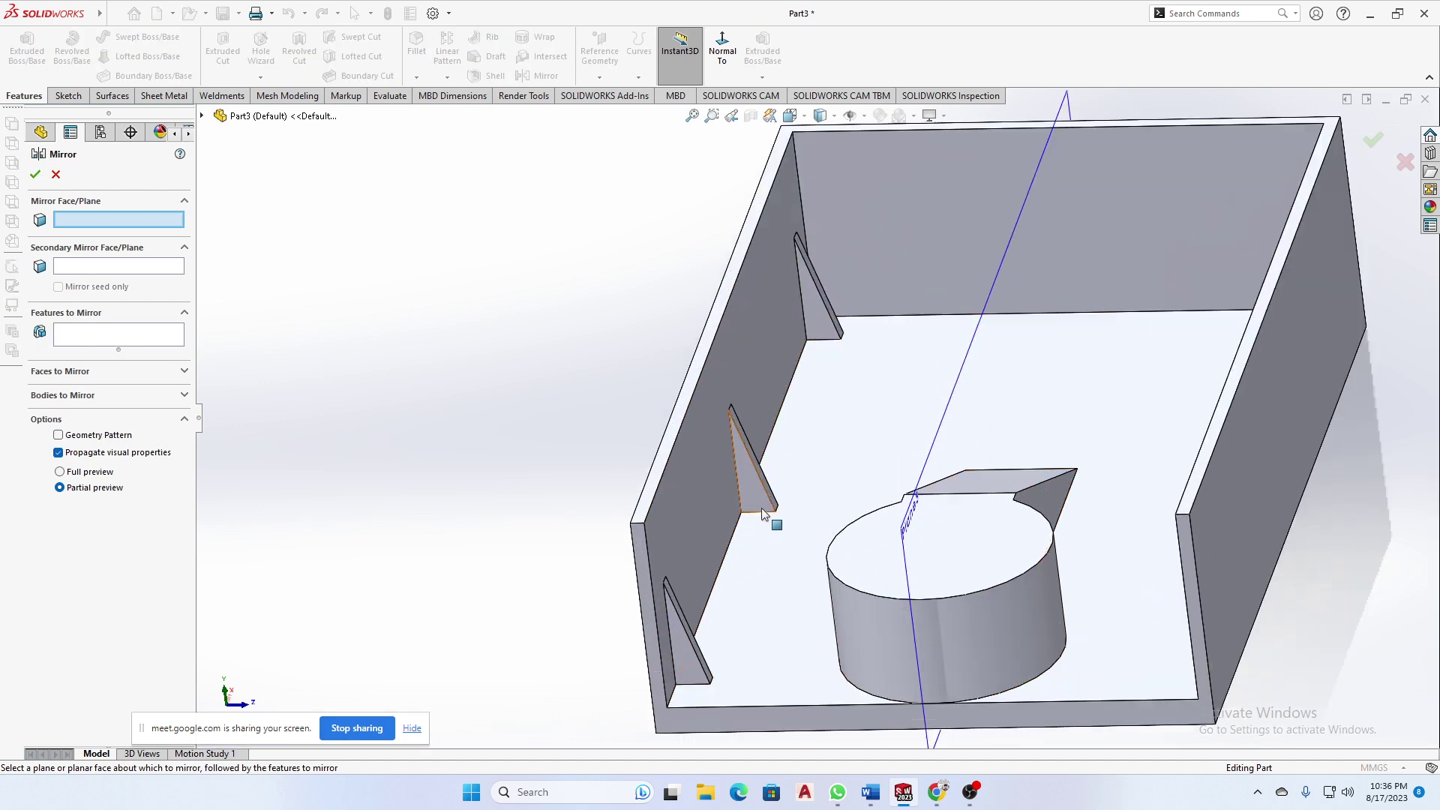
{"action": "left_click", "coordinate": [765, 498]}
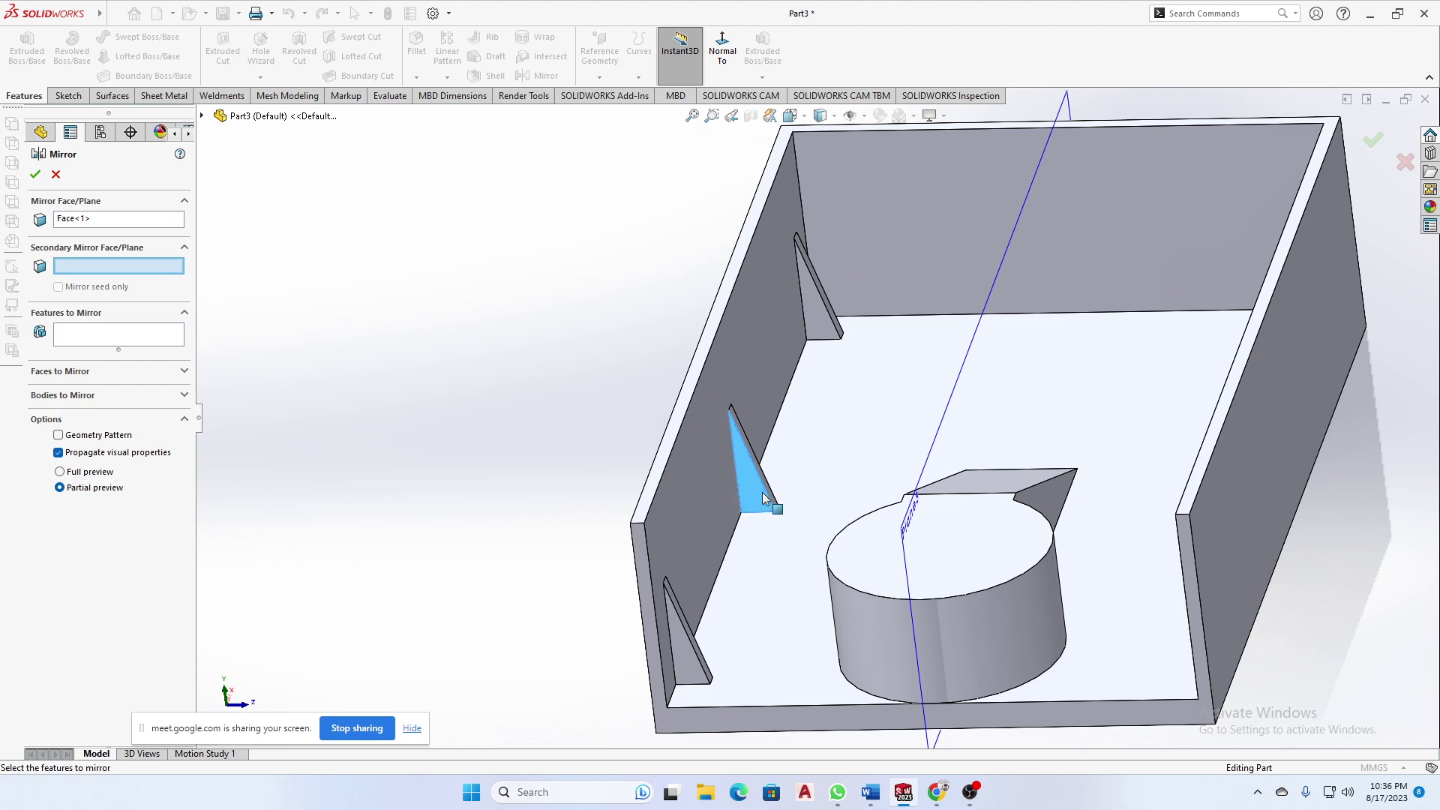
{"action": "left_click", "coordinate": [66, 220]}
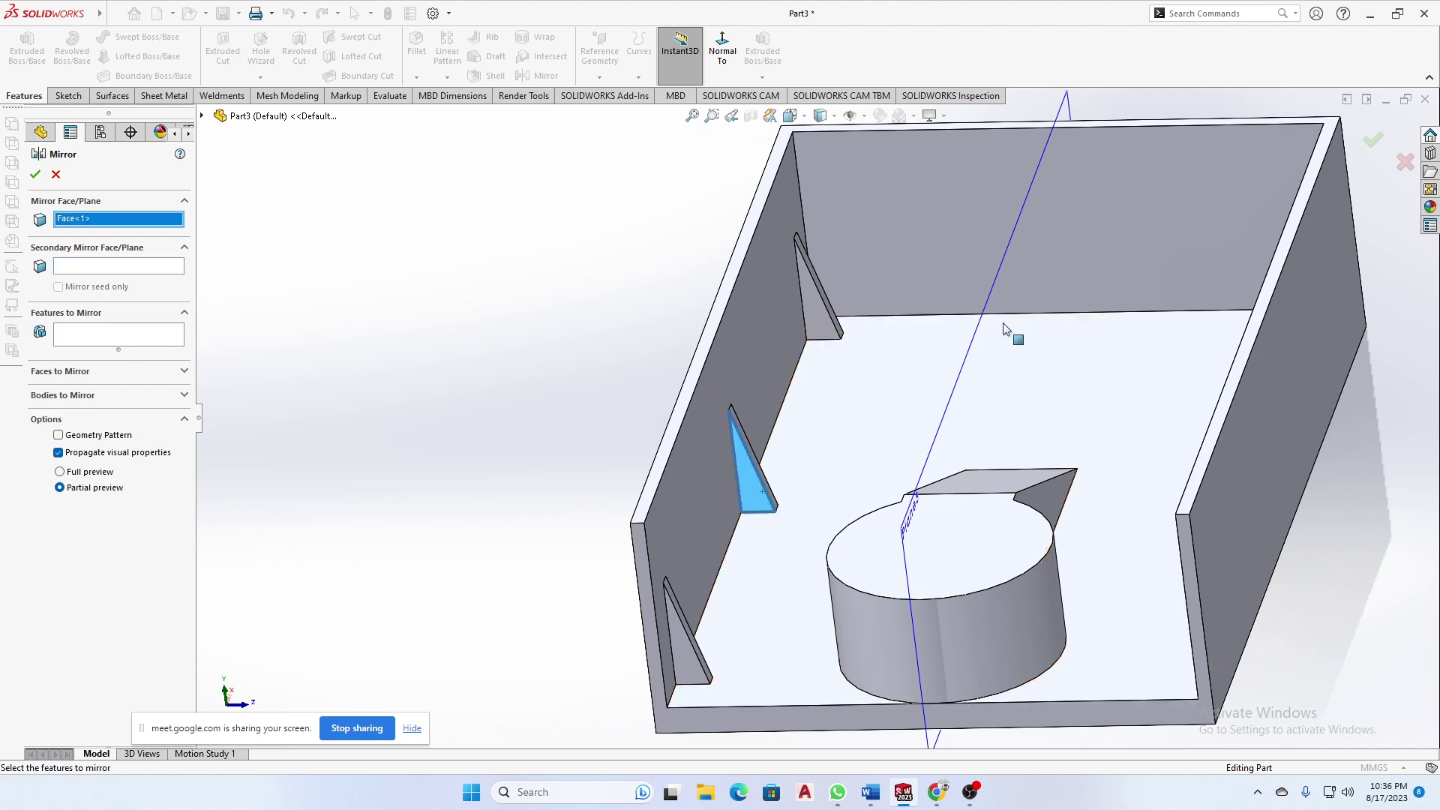
{"action": "middle_click_drag", "start_coordinate": [1013, 327], "coordinate": [1069, 177]}
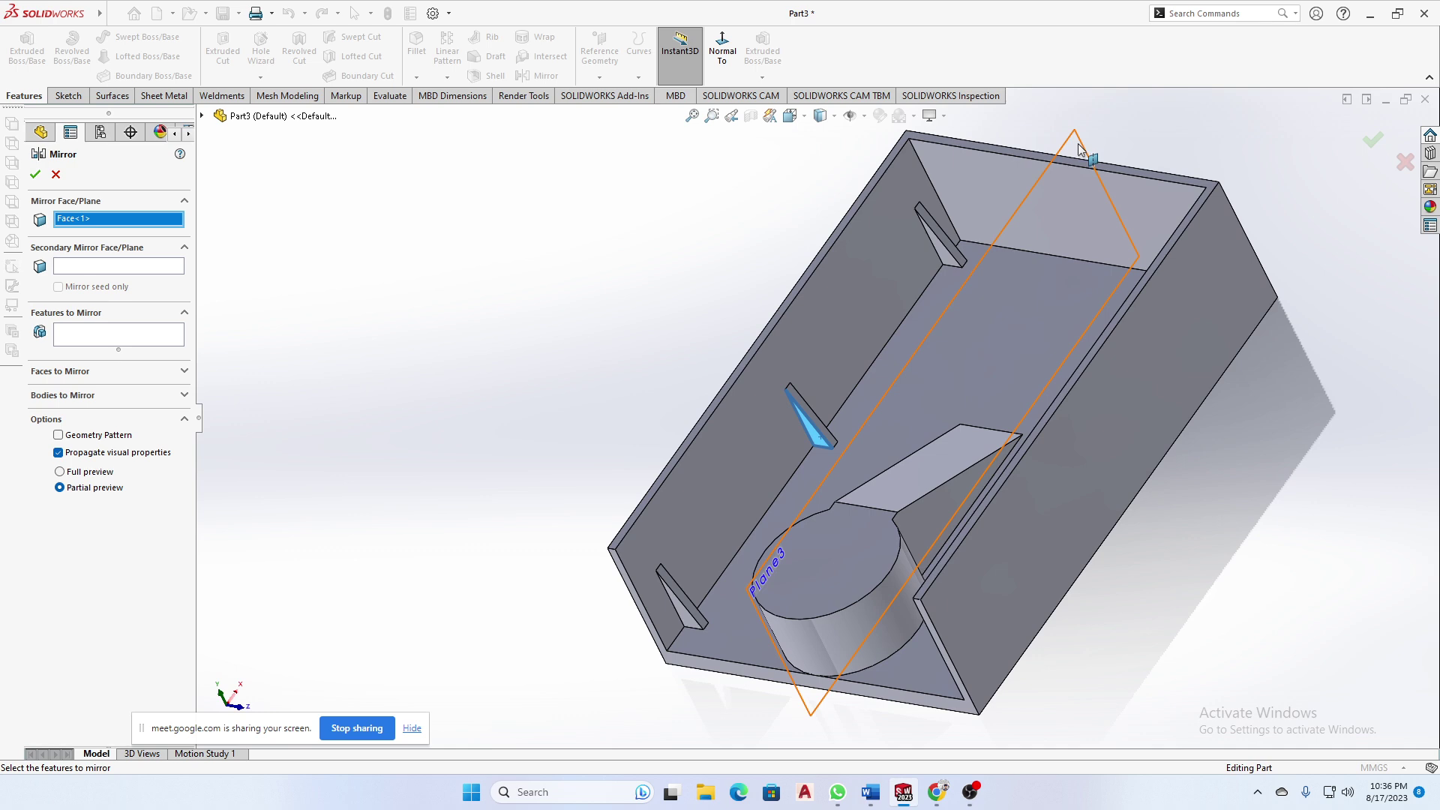
{"action": "left_click", "coordinate": [1086, 156]}
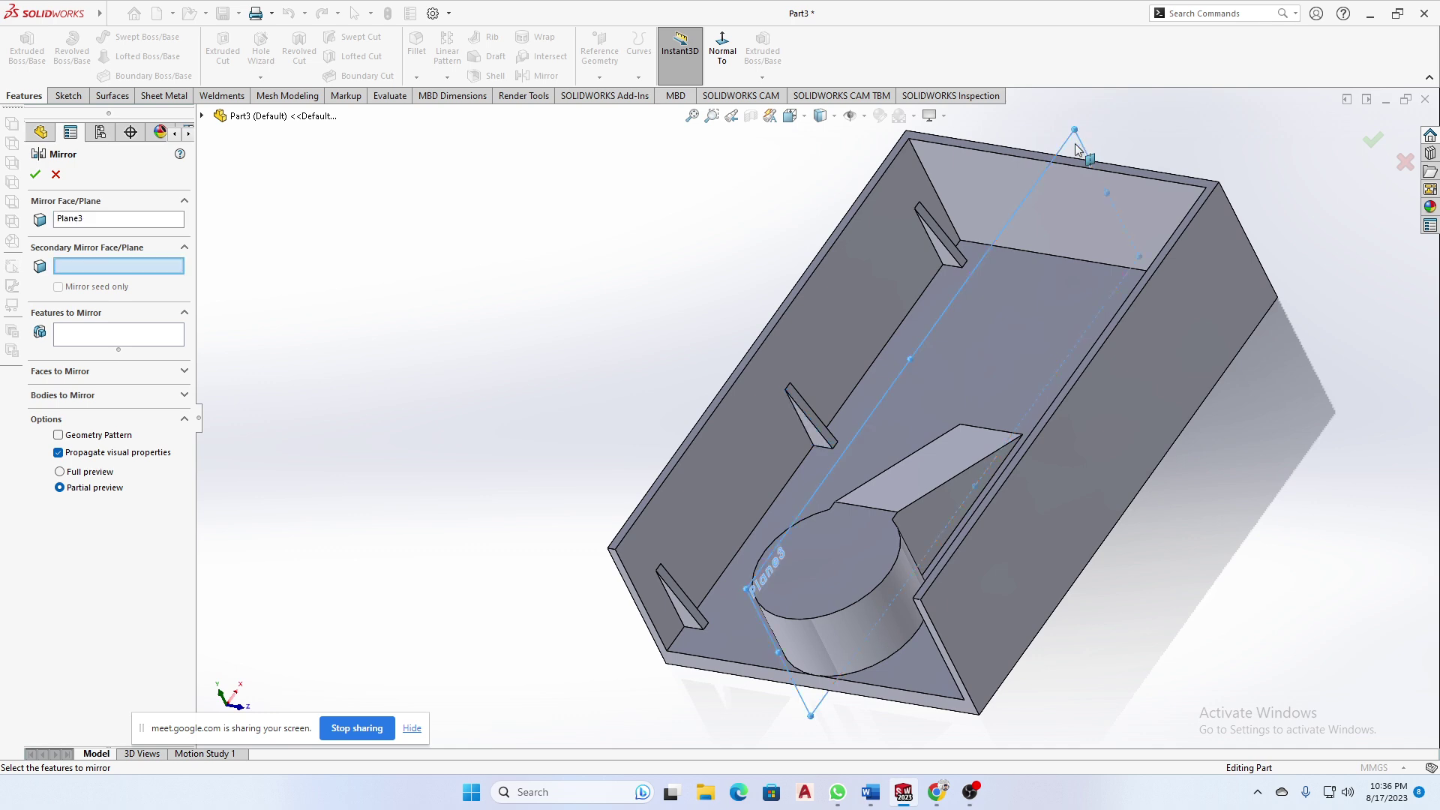
- Try the rib pattern and the original front rib alone as the features to mirror, deselecting each one
{"action": "left_click", "coordinate": [93, 343]}
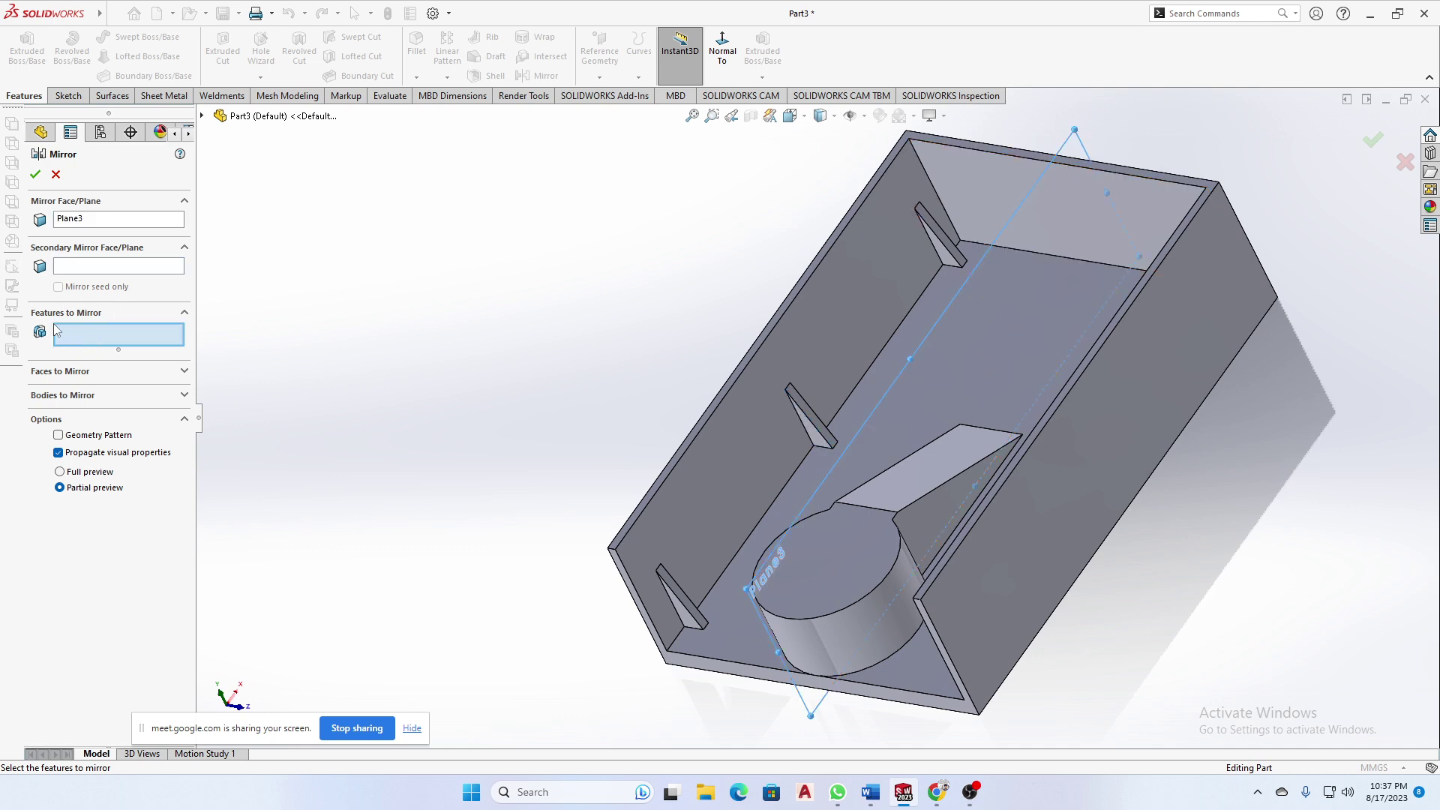
{"action": "left_click", "coordinate": [812, 418]}
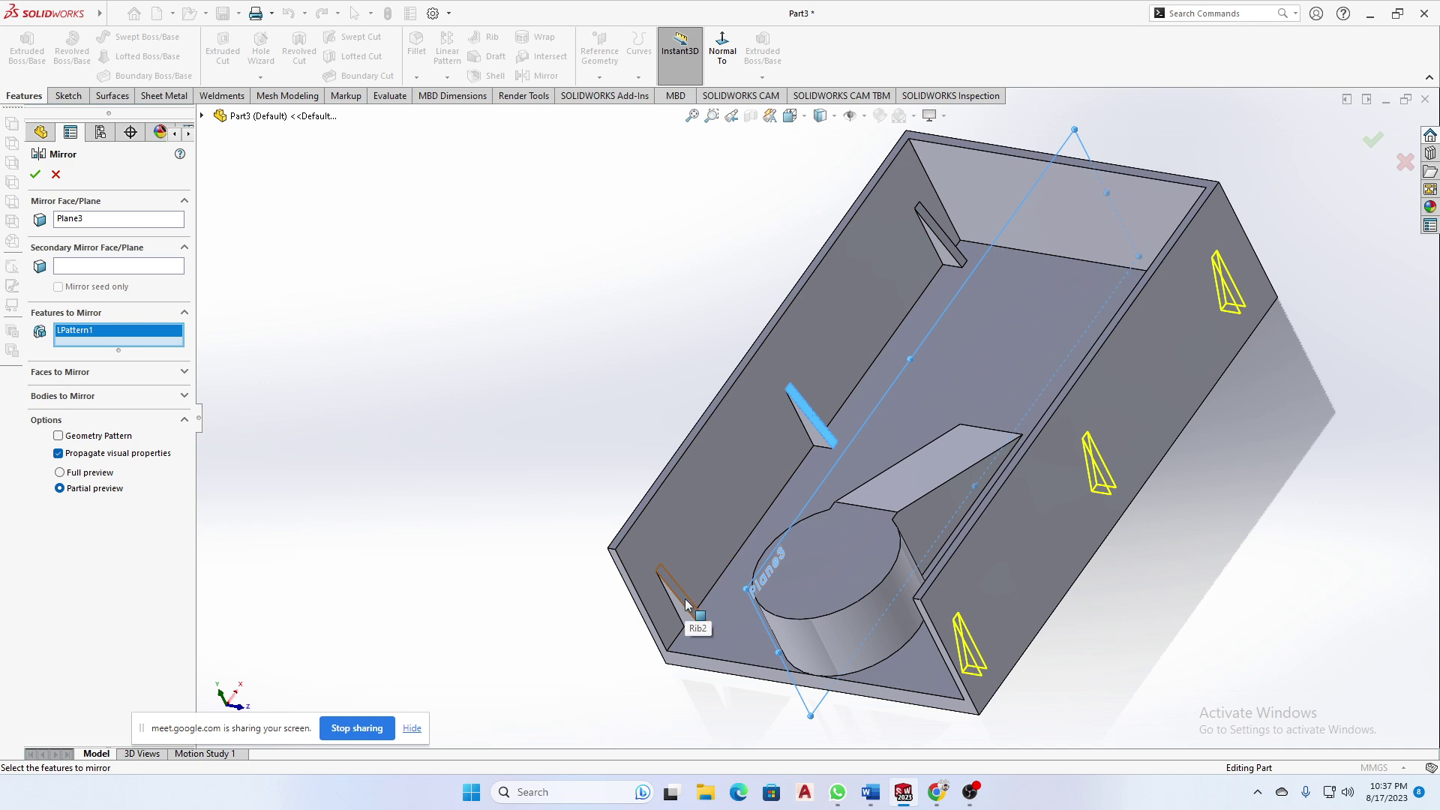
{"action": "left_click", "coordinate": [810, 417]}
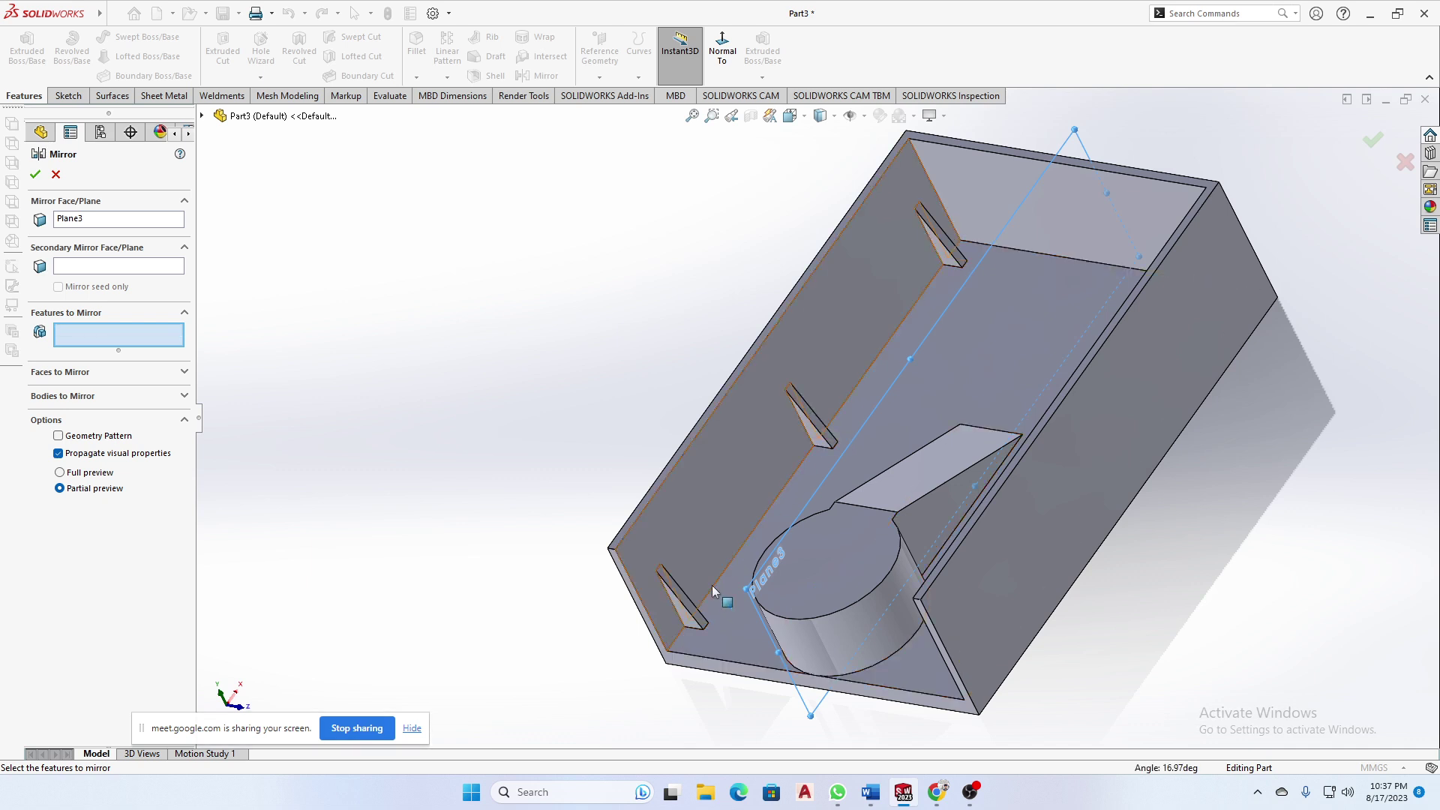
{"action": "left_click", "coordinate": [684, 596]}
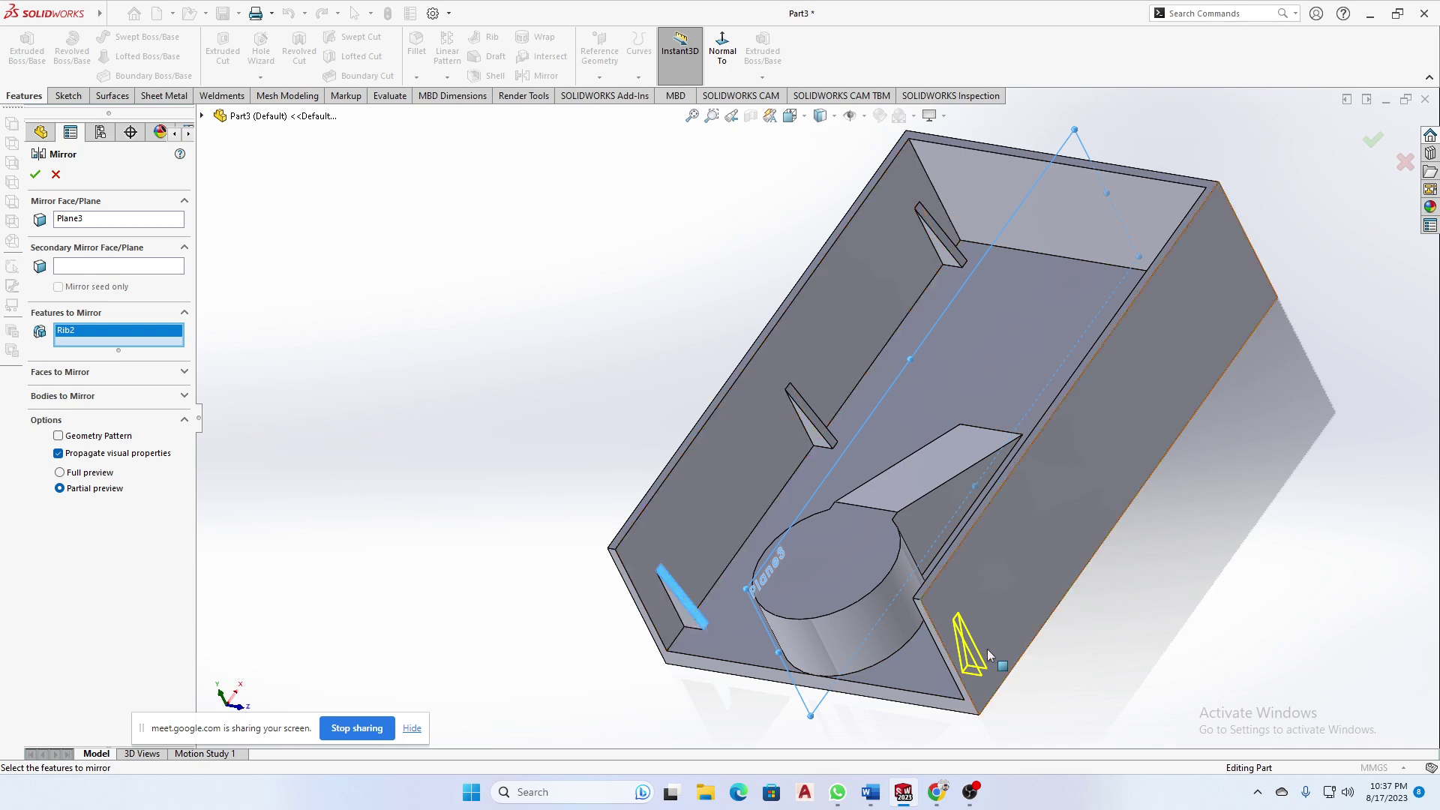
{"action": "left_click", "coordinate": [689, 604]}
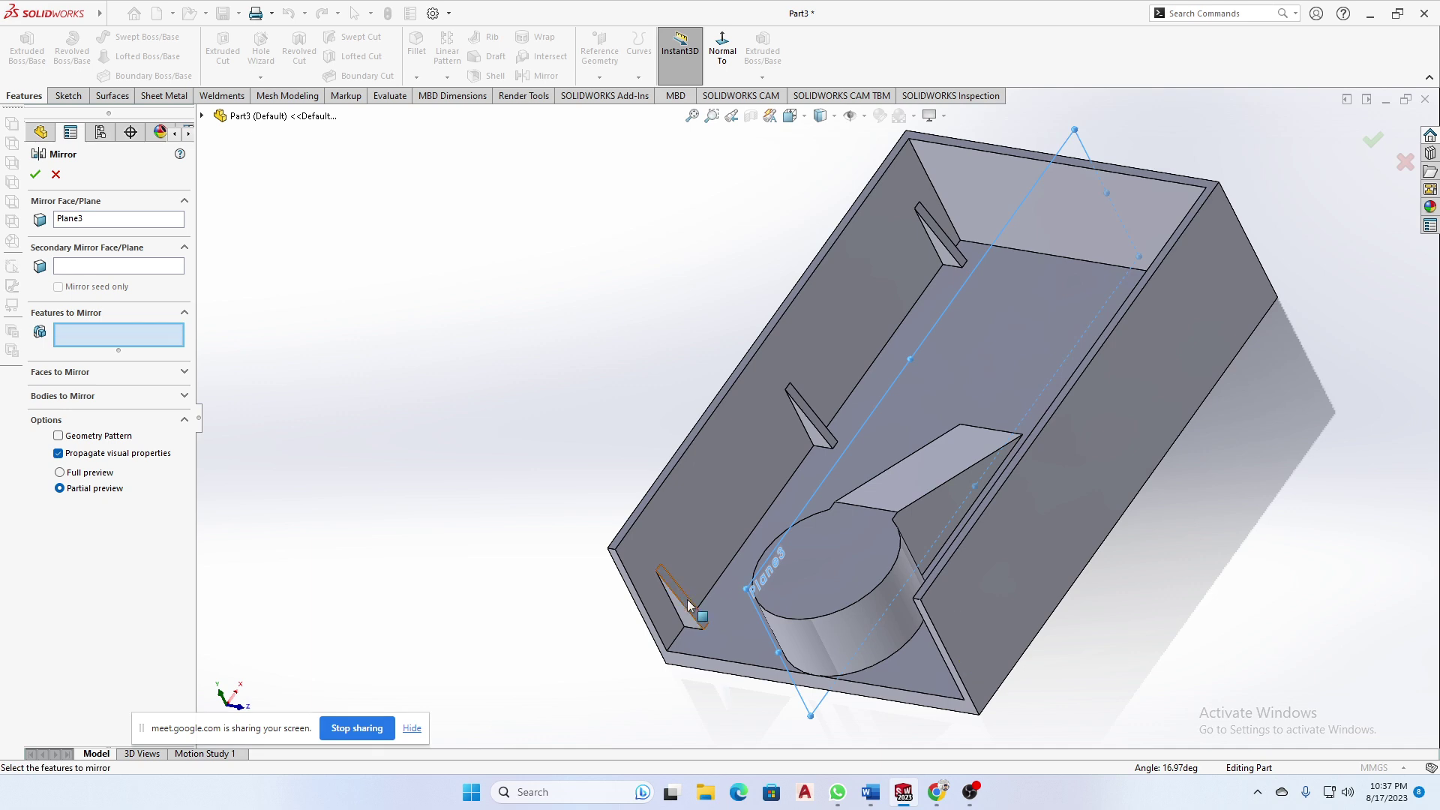
- Preview mirroring the whole rib pattern onto the opposite wall, and deselect the pattern again
{"action": "left_click", "coordinate": [812, 418]}
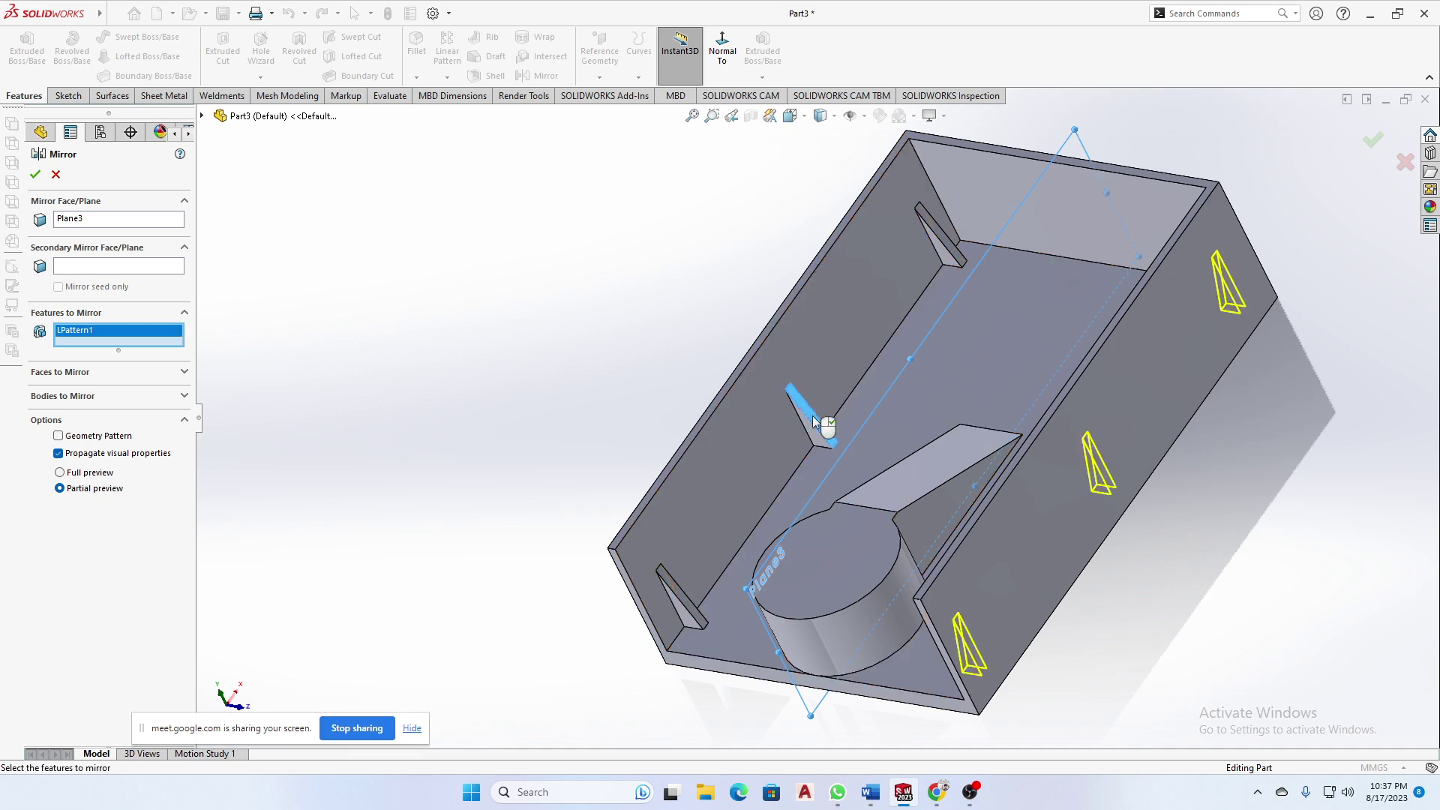
{"action": "middle_click_drag", "start_coordinate": [789, 488], "coordinate": [835, 433]}
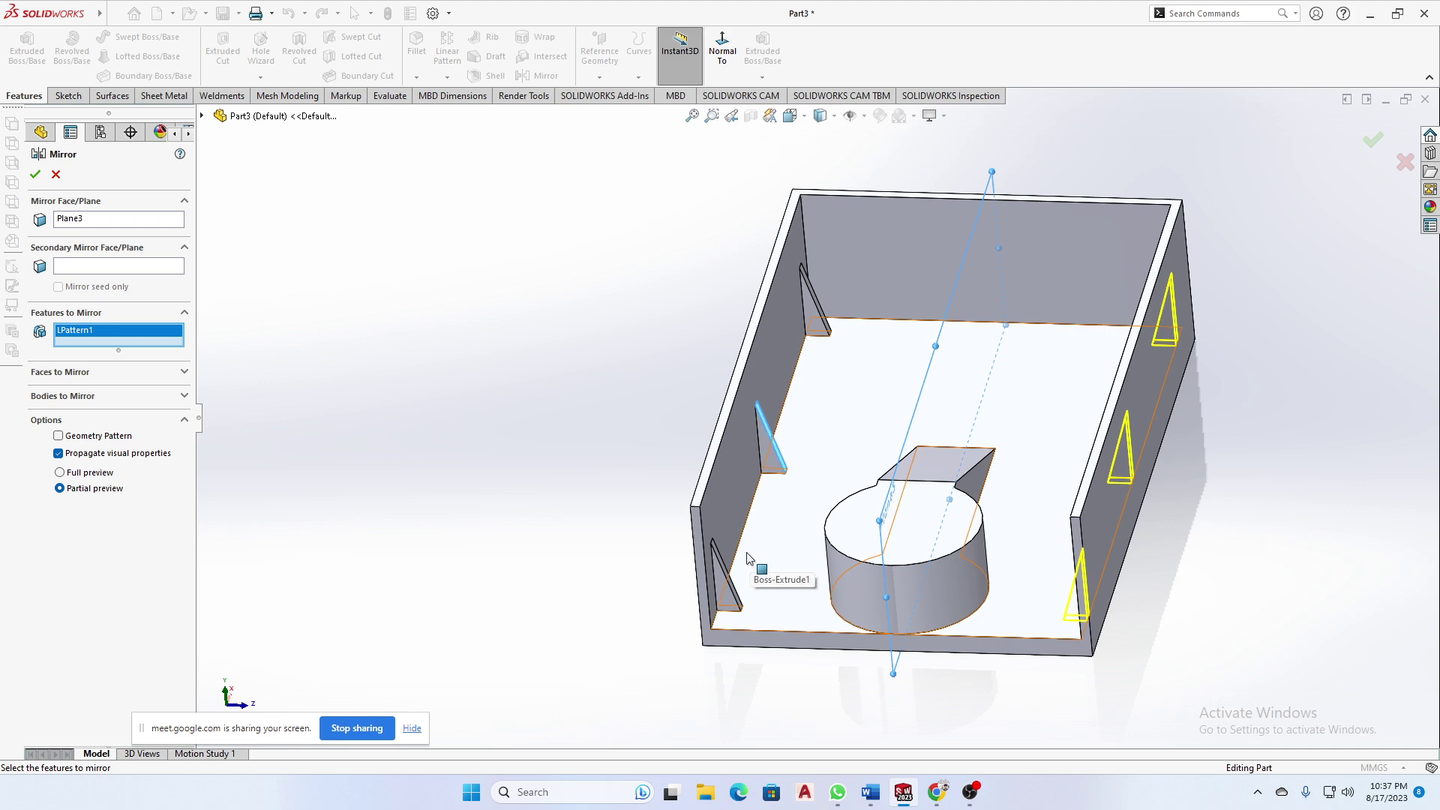
{"action": "middle_click_drag", "start_coordinate": [790, 430], "coordinate": [763, 463]}
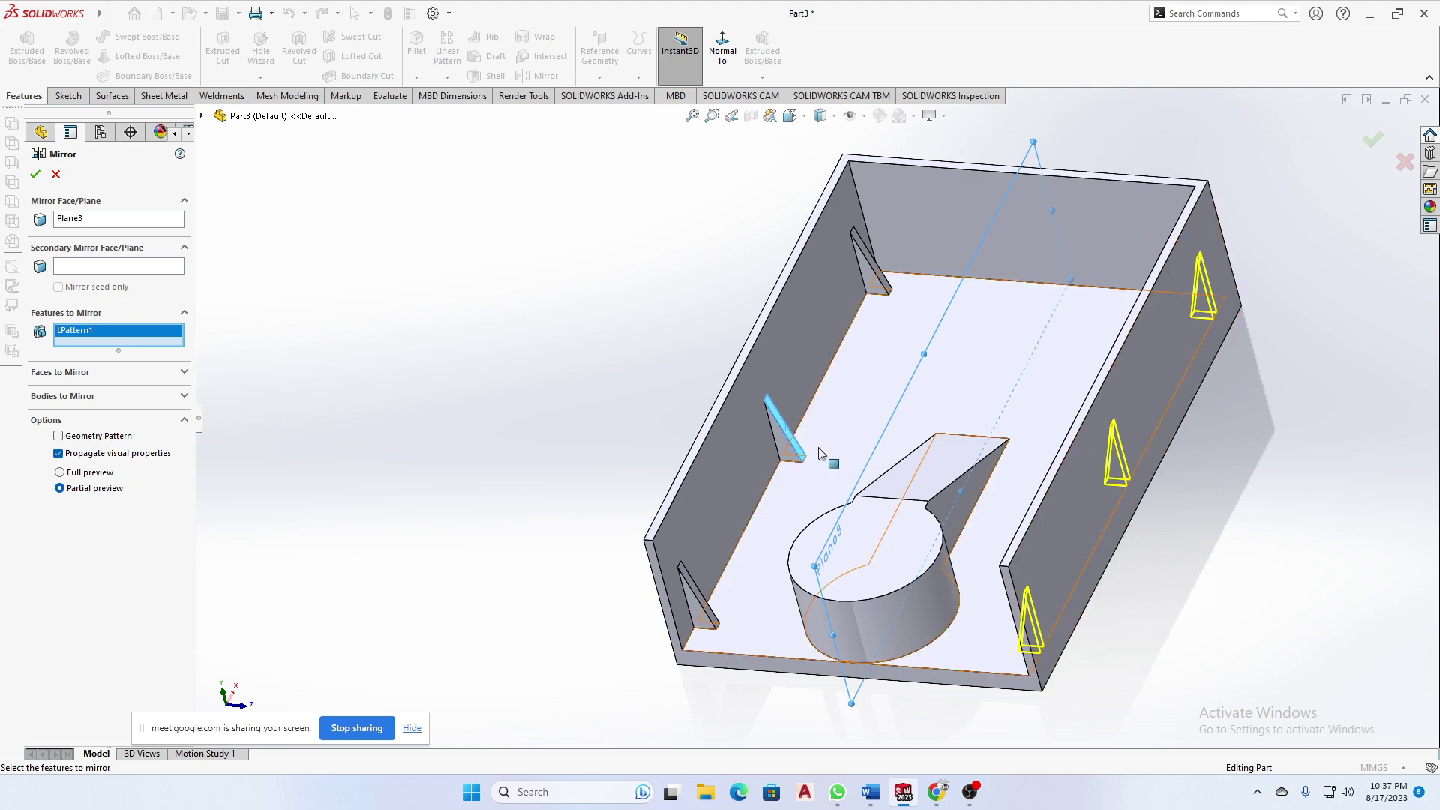
{"action": "left_click", "coordinate": [794, 446]}
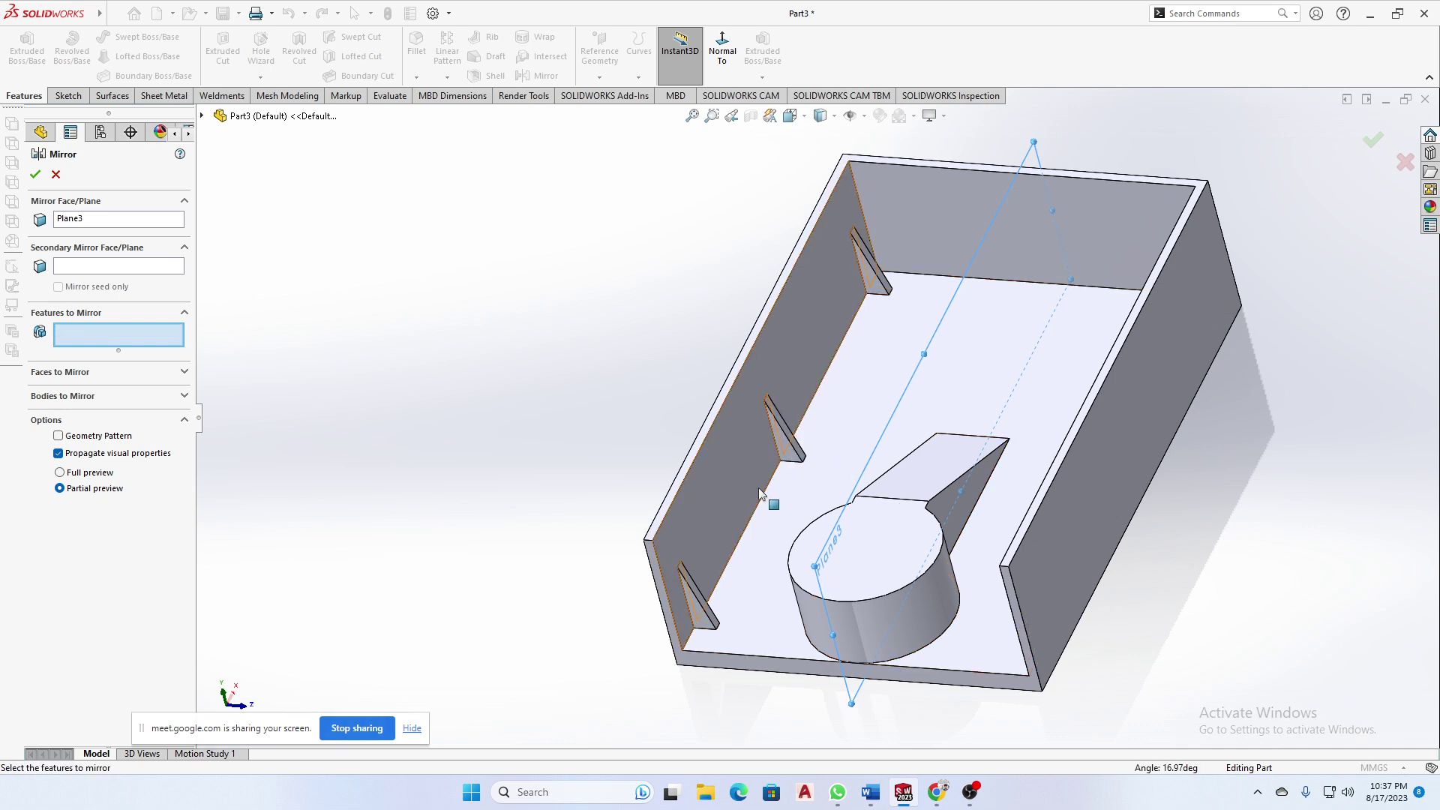
- Preview mirroring only the original front rib, inspect it up close, and remove it from the mirror selection
{"action": "left_click", "coordinate": [696, 594]}
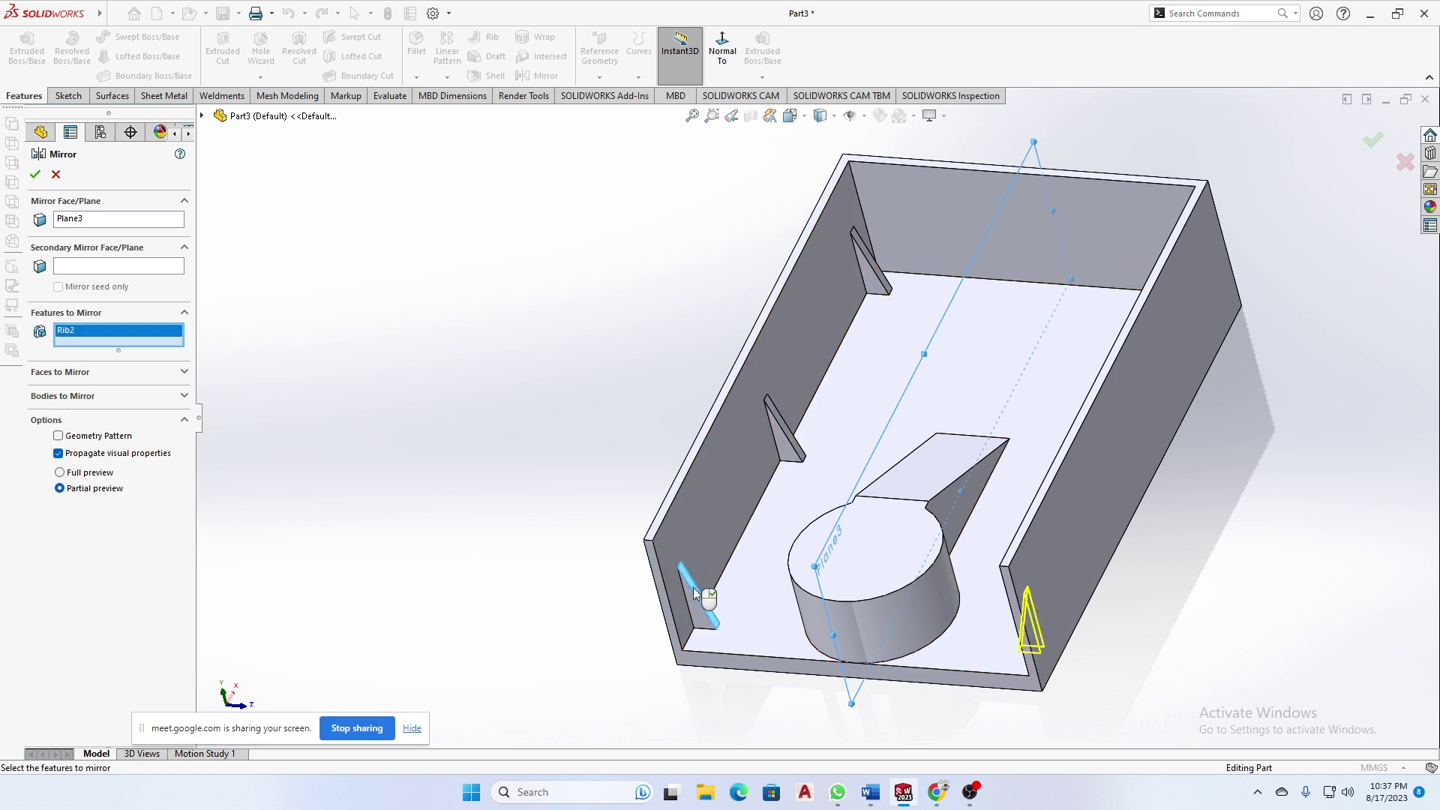
{"action": "scroll", "coordinate": [705, 614], "scroll_direction": "up", "scroll_amount": 2}
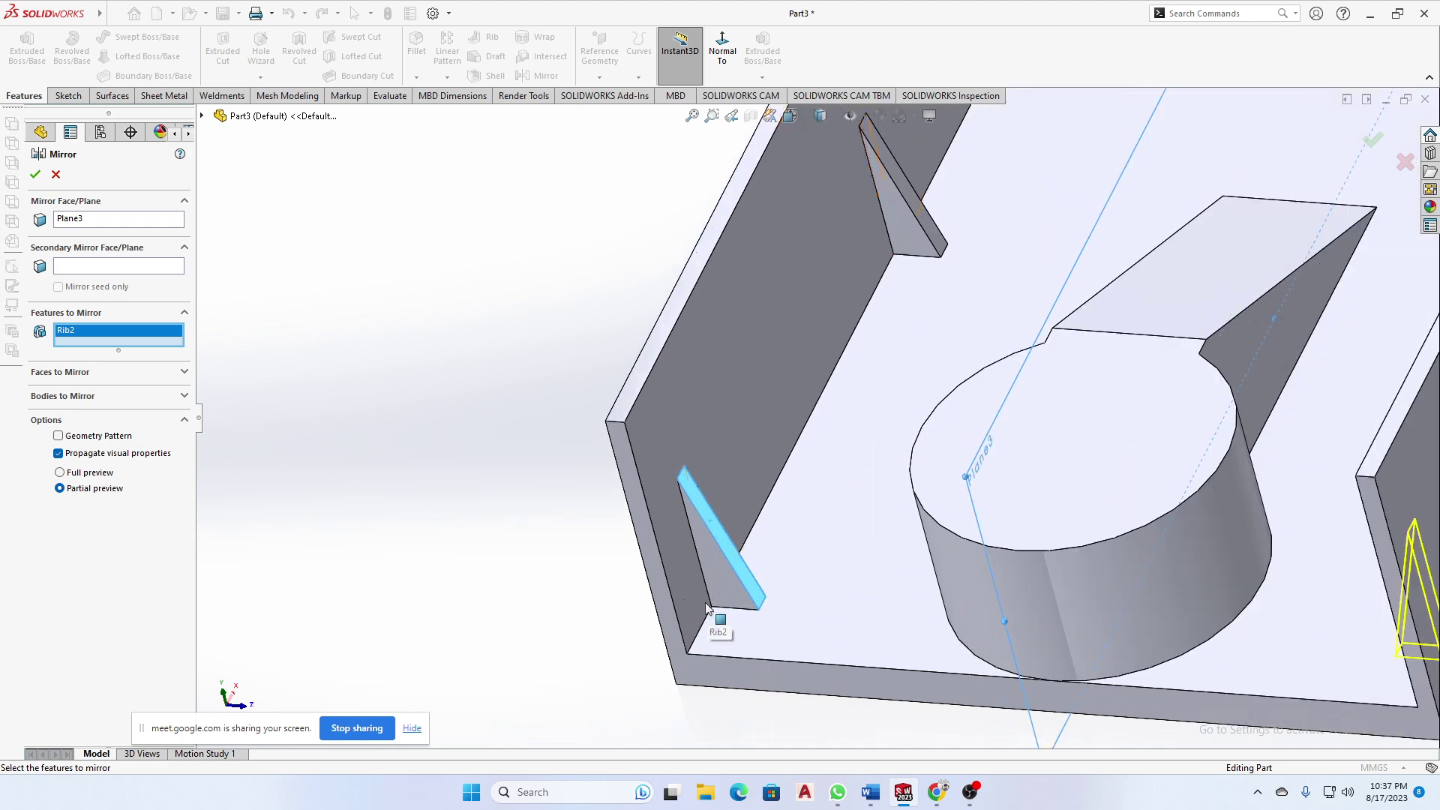
{"action": "scroll", "coordinate": [734, 519], "scroll_direction": "up", "scroll_amount": 3}
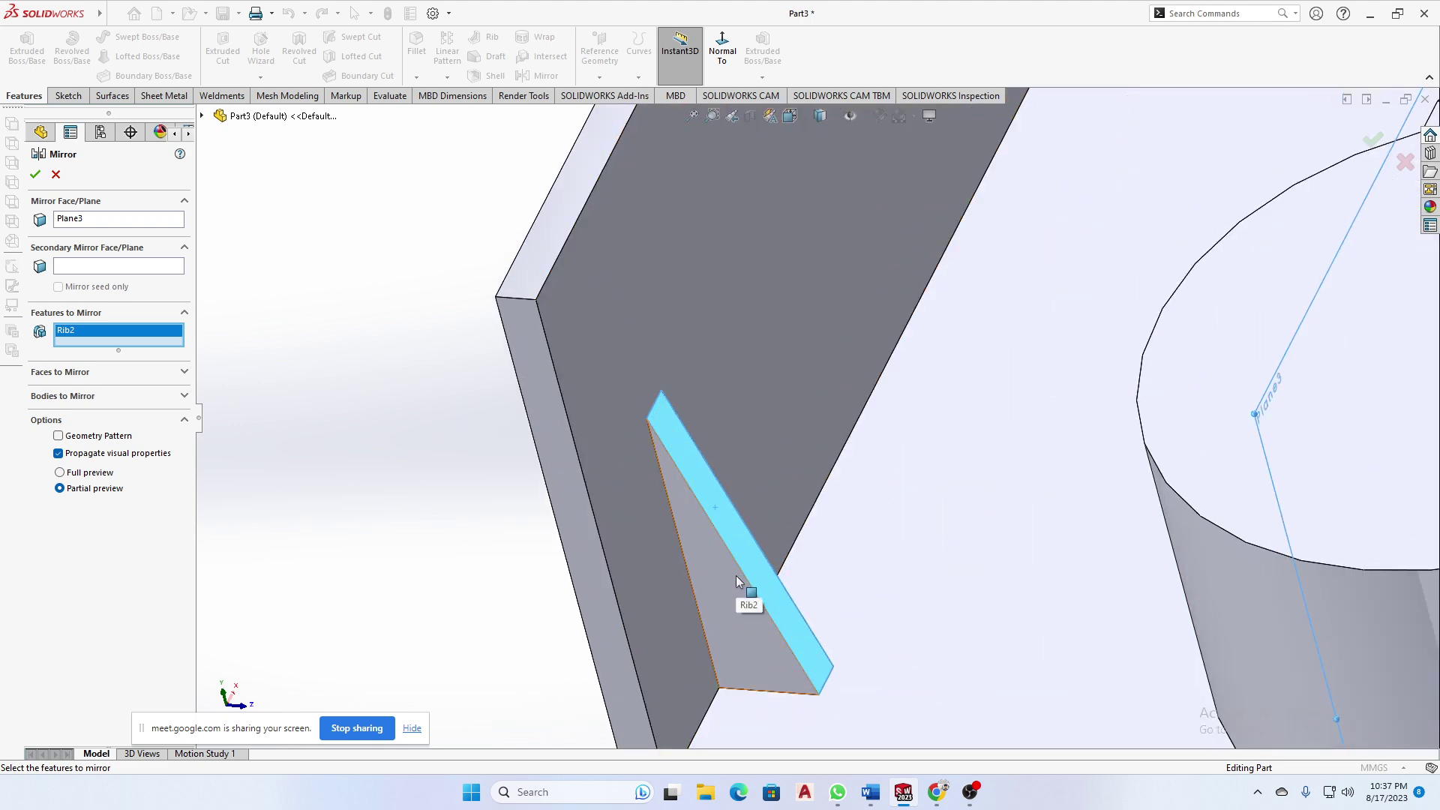
{"action": "scroll", "coordinate": [705, 482], "scroll_direction": "down", "scroll_amount": 4}
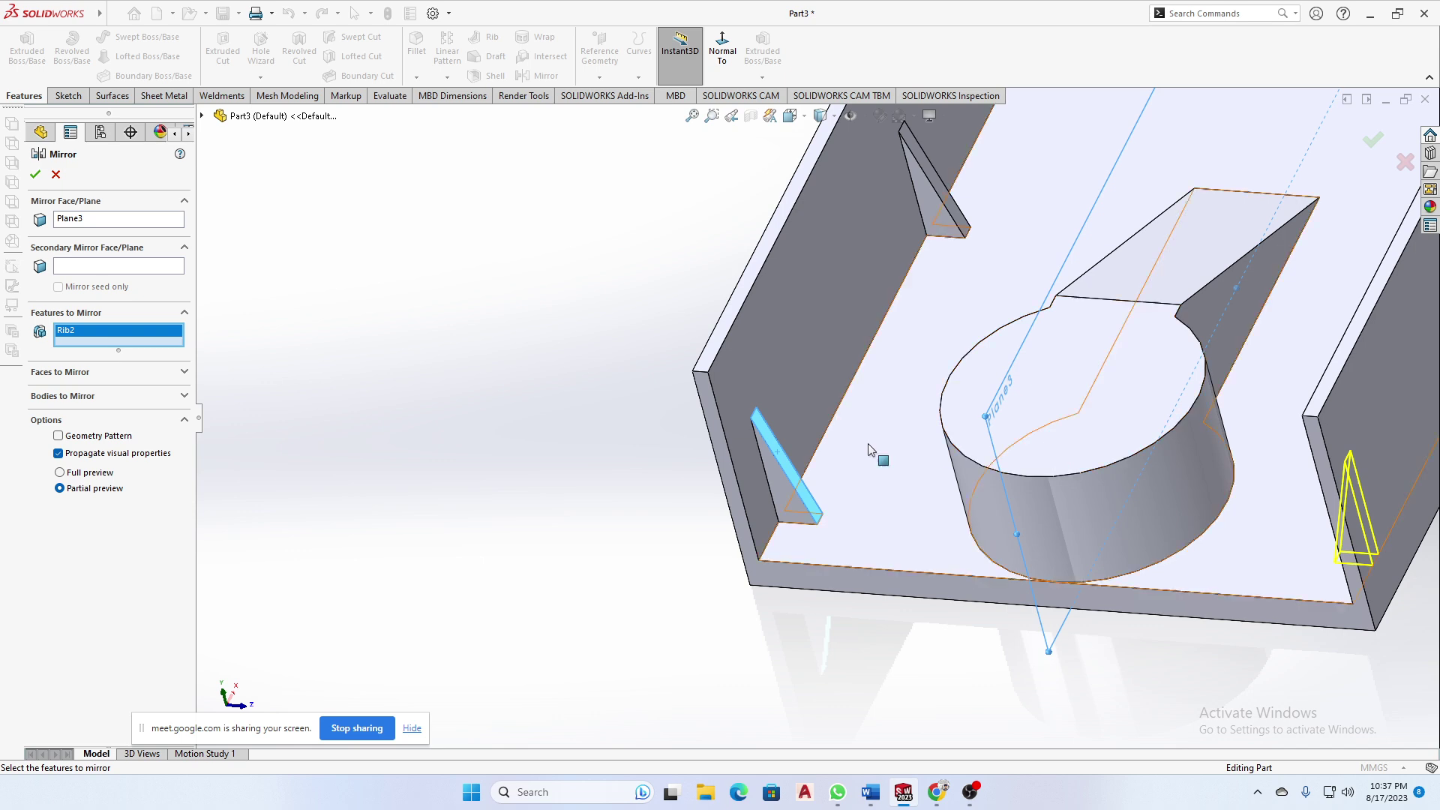
{"action": "left_click", "coordinate": [791, 473]}
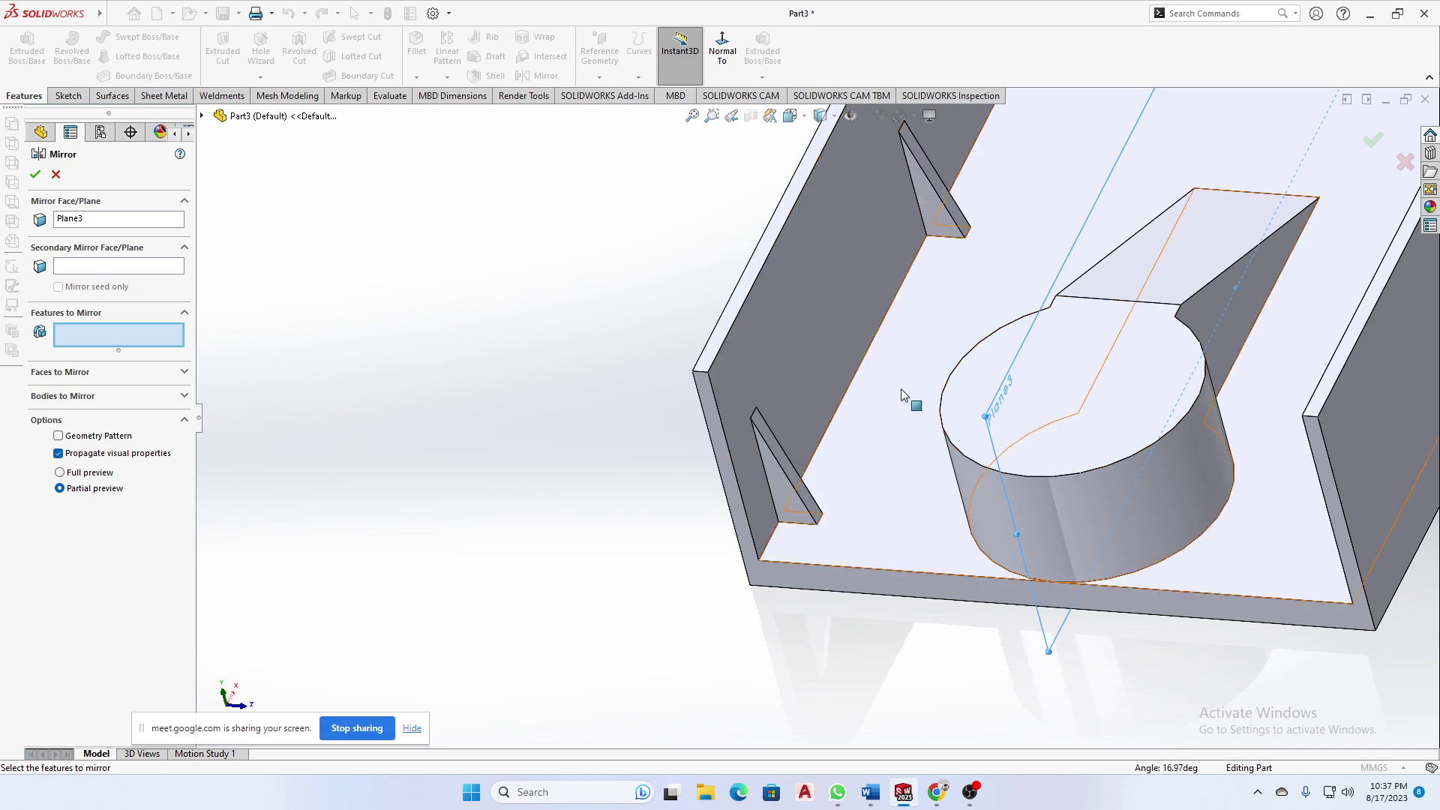
- Mirror the whole rib pattern onto the opposite side wall about the mid-plane and accept the feature
{"action": "left_click", "coordinate": [939, 186]}
{"action": "middle_click_drag", "start_coordinate": [939, 186], "coordinate": [465, 210]}
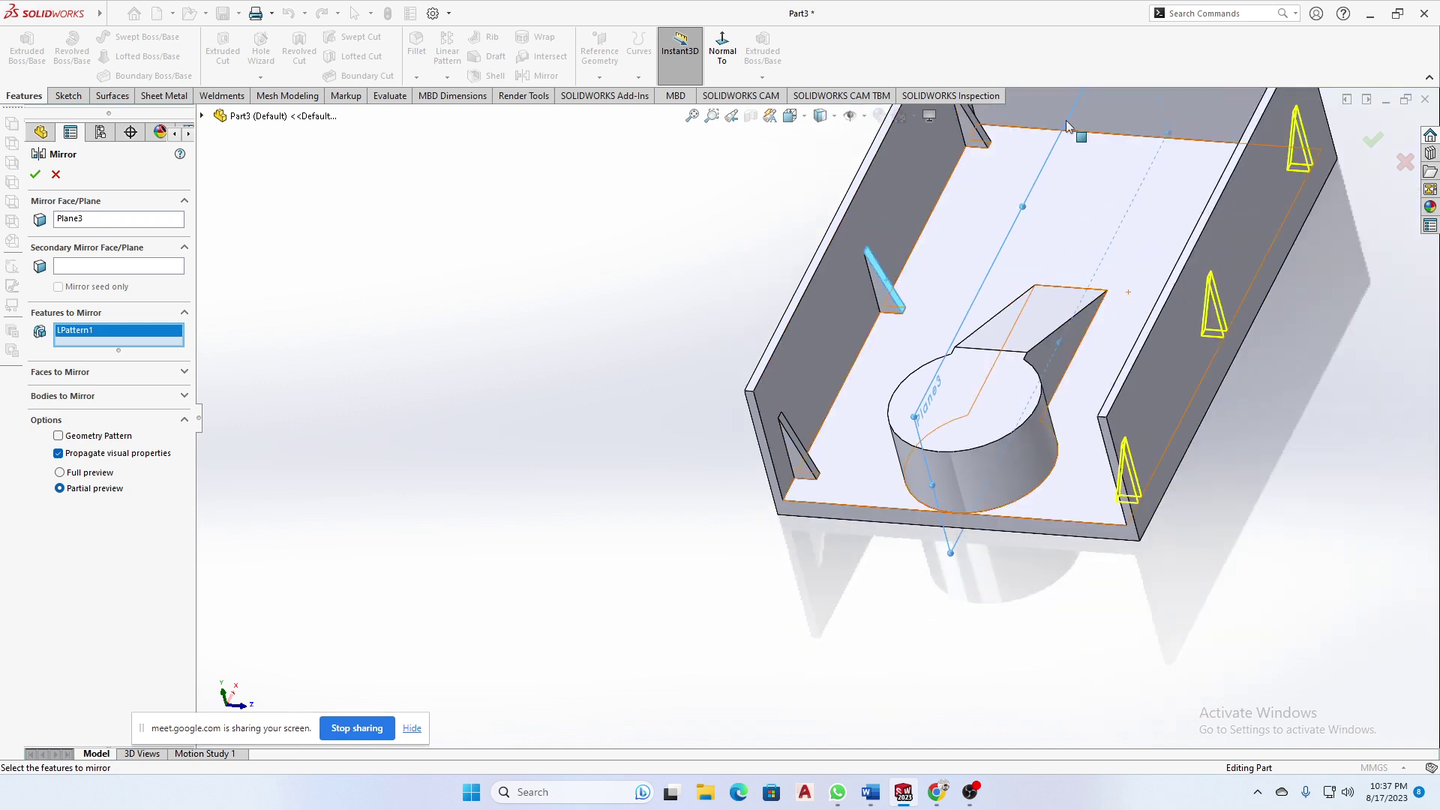
{"action": "left_click", "coordinate": [35, 173]}
- Hide the mid-plane that was used to mirror the ribs
{"action": "left_click", "coordinate": [528, 345]}
{"action": "middle_click_drag", "start_coordinate": [527, 345], "coordinate": [593, 243]}
{"action": "middle_click_drag", "start_coordinate": [993, 397], "coordinate": [1051, 404]}
{"action": "scroll", "coordinate": [1051, 404], "scroll_direction": "down", "scroll_amount": 6}
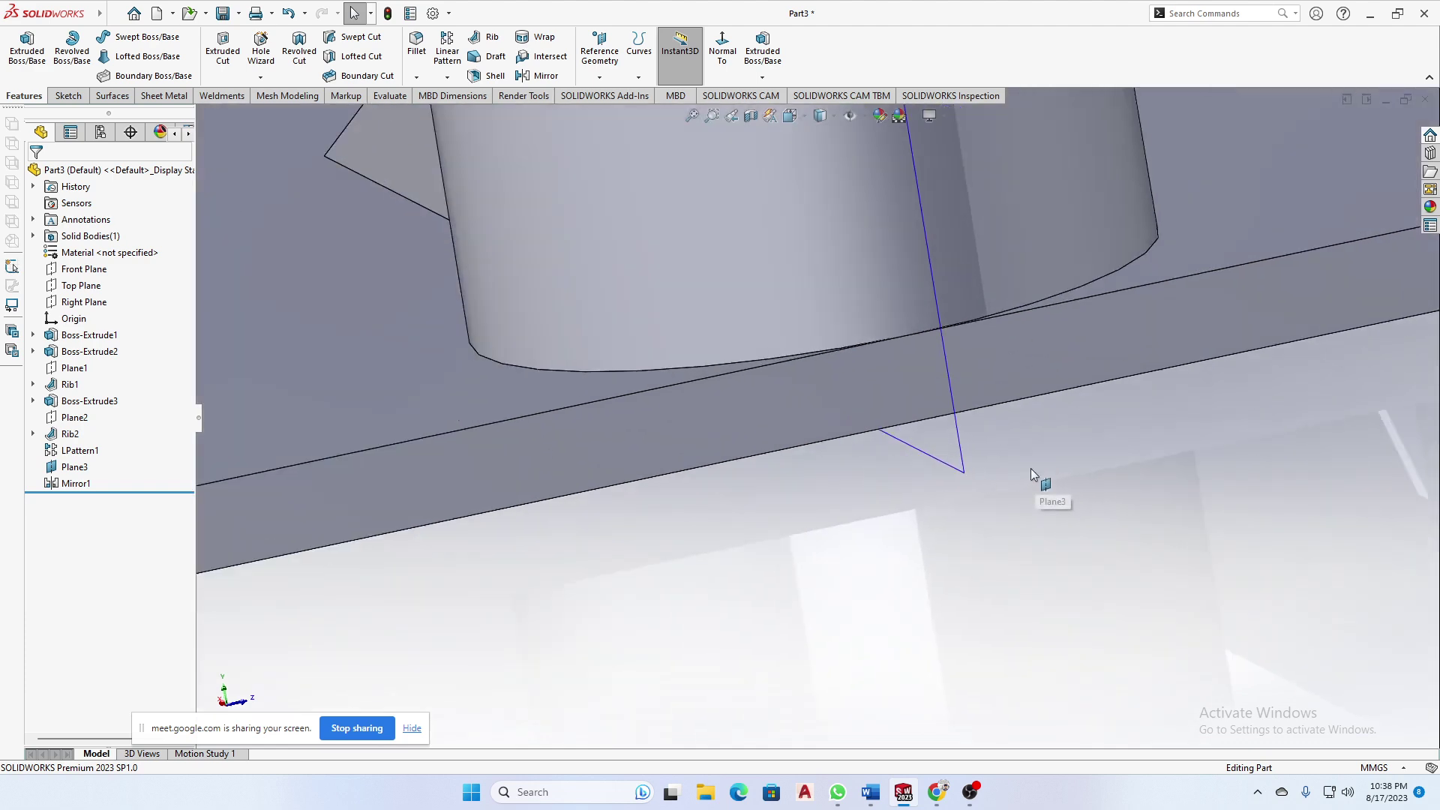
{"action": "left_click", "coordinate": [959, 450]}
{"action": "left_click", "coordinate": [1052, 410]}
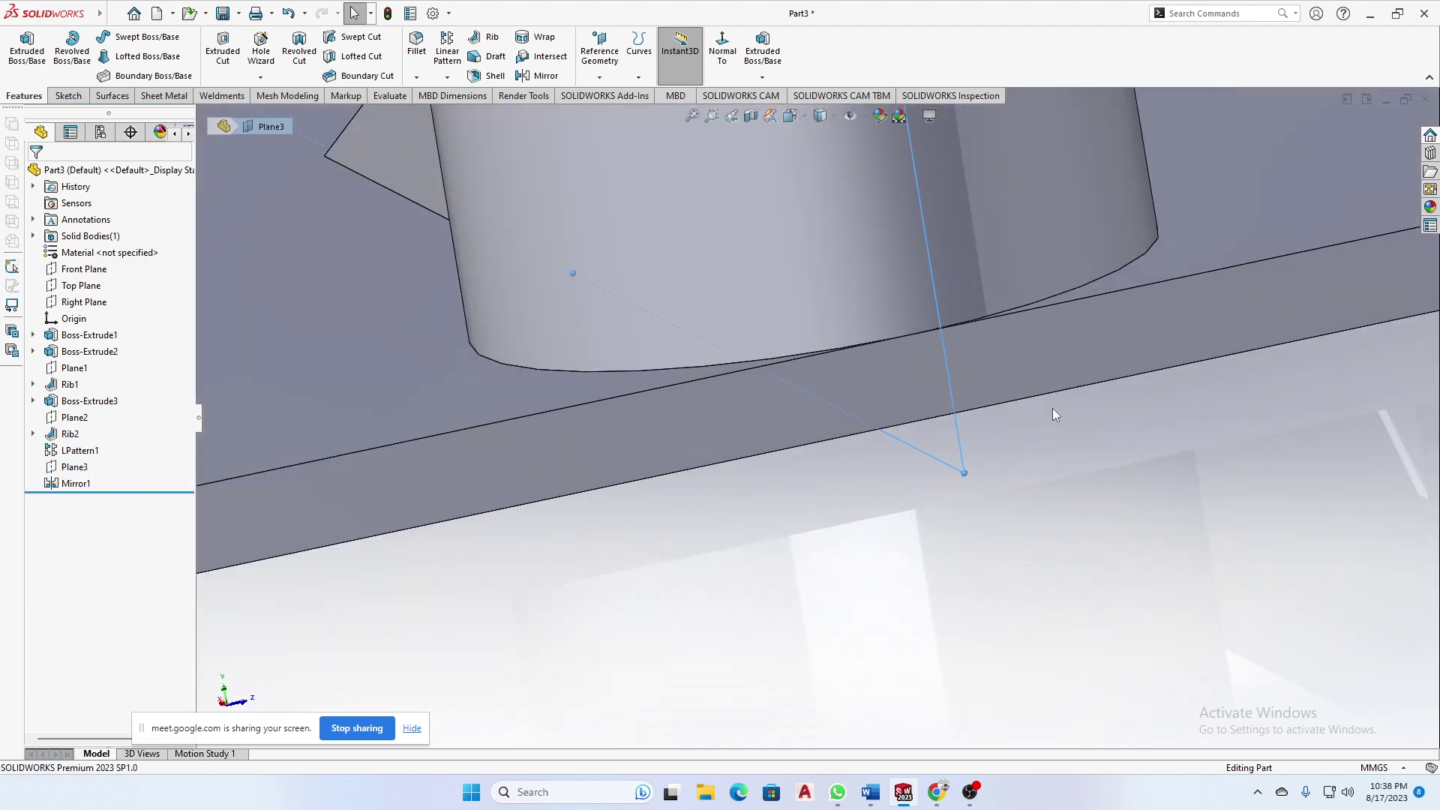
{"action": "scroll", "coordinate": [1046, 450], "scroll_direction": "up", "scroll_amount": 5}
{"action": "scroll", "coordinate": [1037, 502], "scroll_direction": "up", "scroll_amount": 3}
{"action": "middle_click_drag", "start_coordinate": [949, 463], "coordinate": [910, 473]}
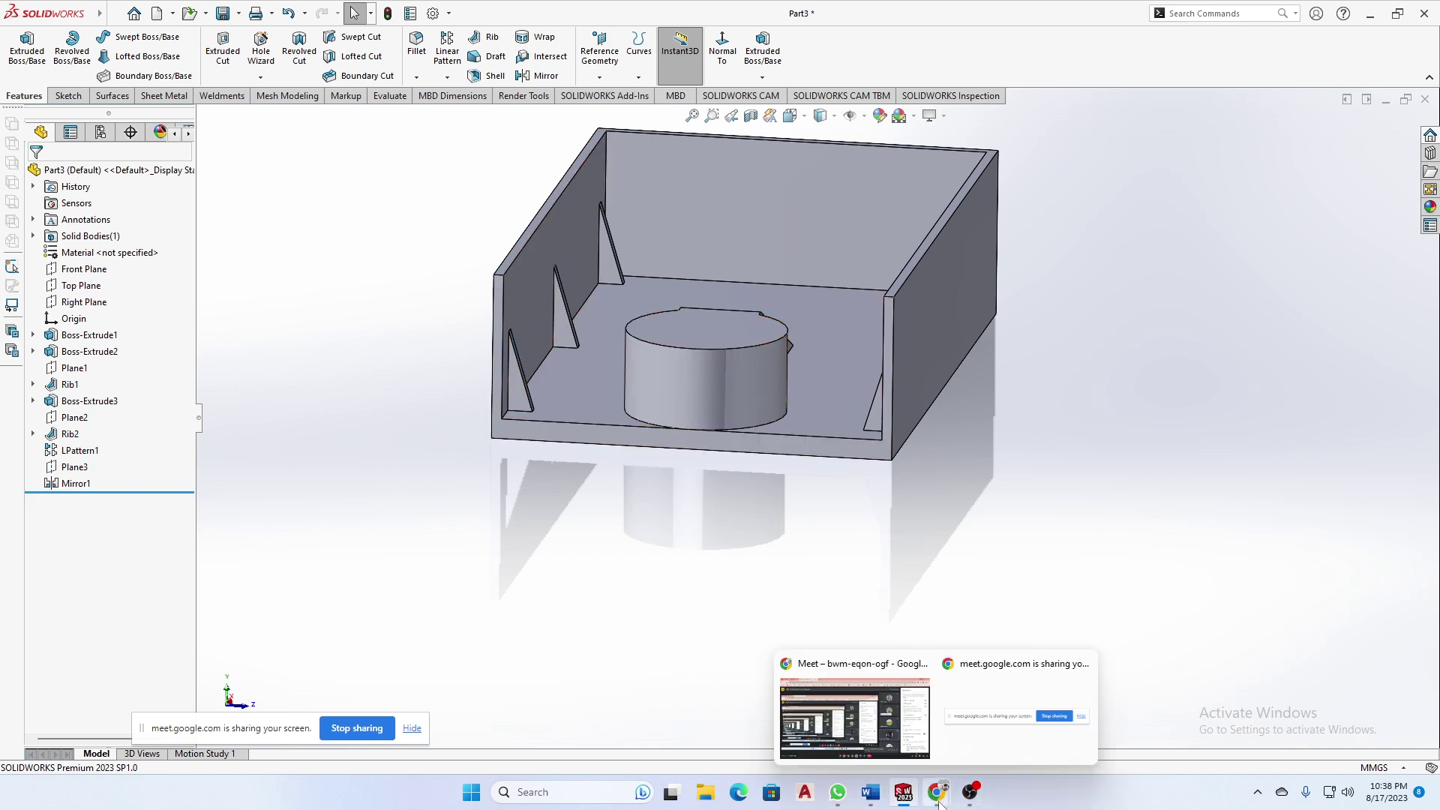
- Switch to Part2 and examine the lofted webs and how they meet the large and small cylinders
{"action": "mouse_move", "coordinate": [907, 795]}
{"action": "left_click", "coordinate": [959, 731]}
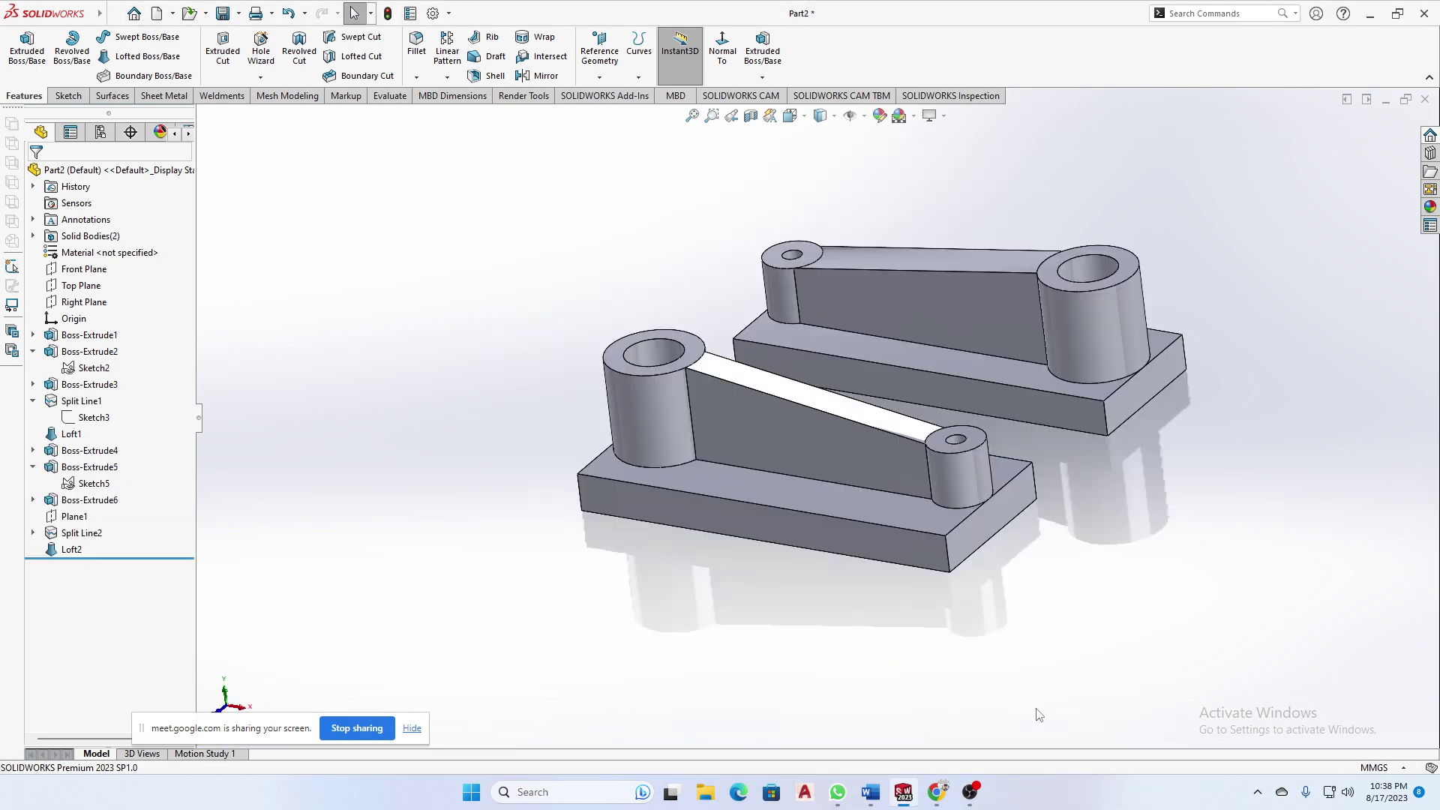
{"action": "middle_click_drag", "start_coordinate": [872, 673], "coordinate": [894, 636]}
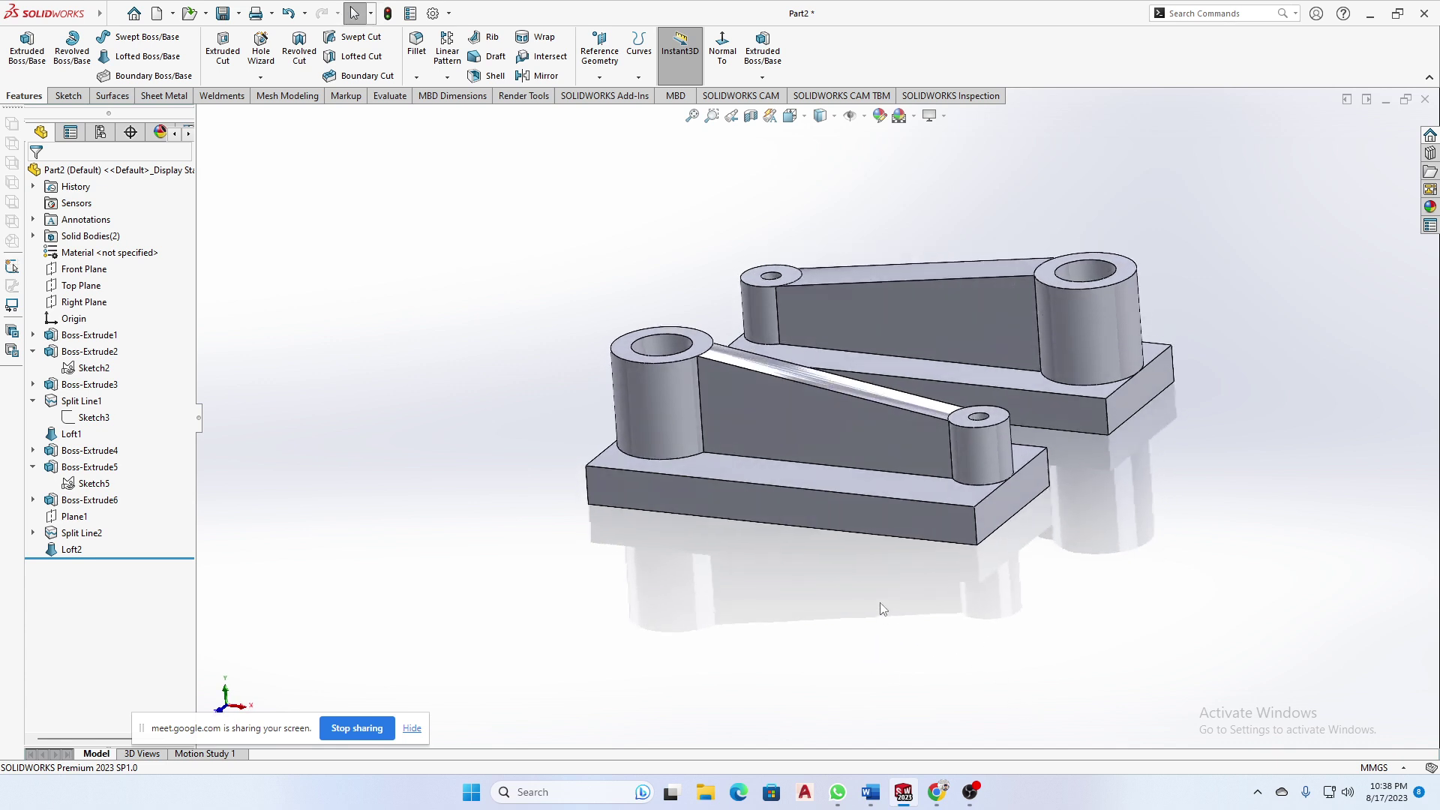
{"action": "scroll", "coordinate": [824, 521], "scroll_direction": "down", "scroll_amount": 3}
{"action": "scroll", "coordinate": [822, 540], "scroll_direction": "up", "scroll_amount": 3}
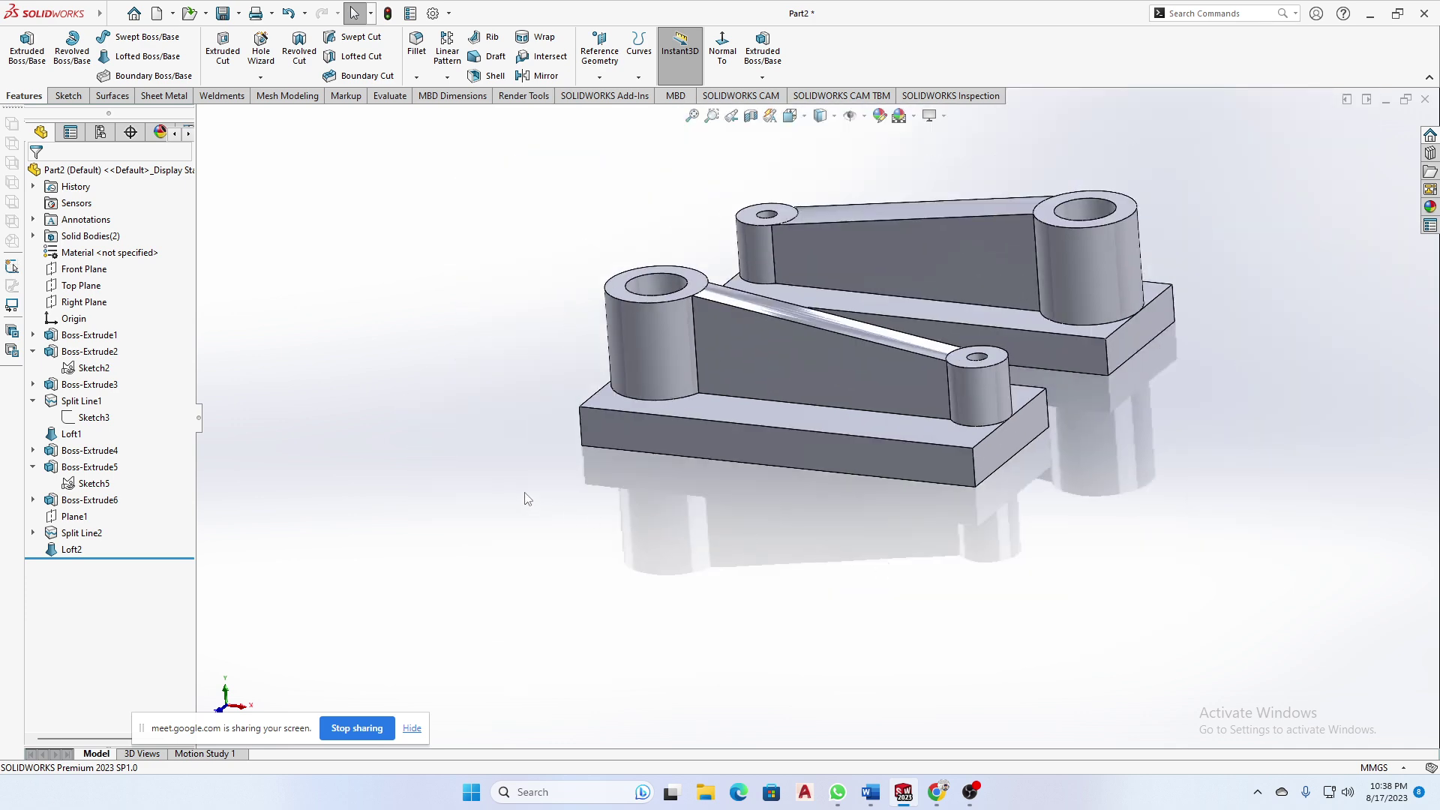
{"action": "middle_click_drag", "start_coordinate": [853, 303], "coordinate": [795, 399]}
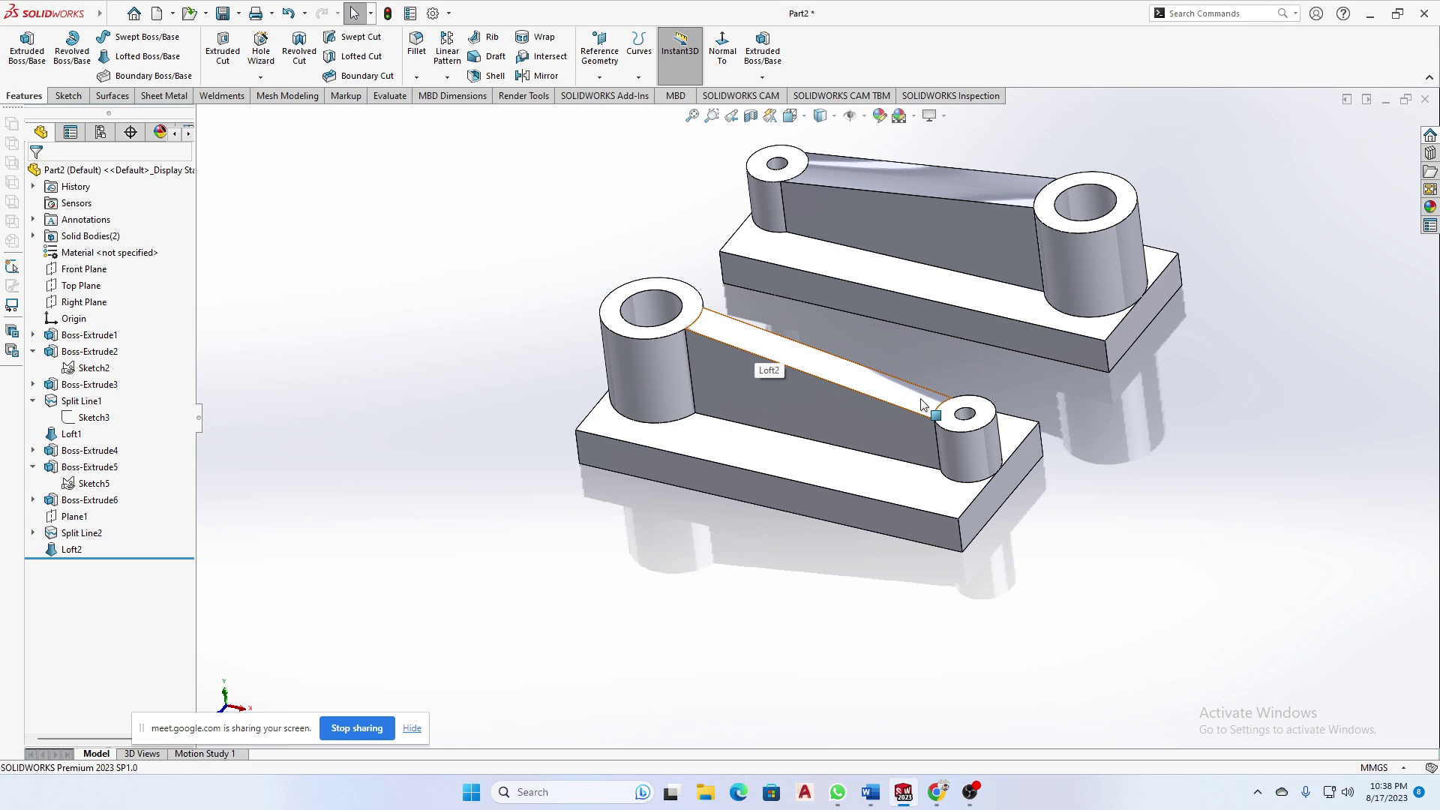
{"action": "scroll", "coordinate": [690, 333], "scroll_direction": "down", "scroll_amount": 5}
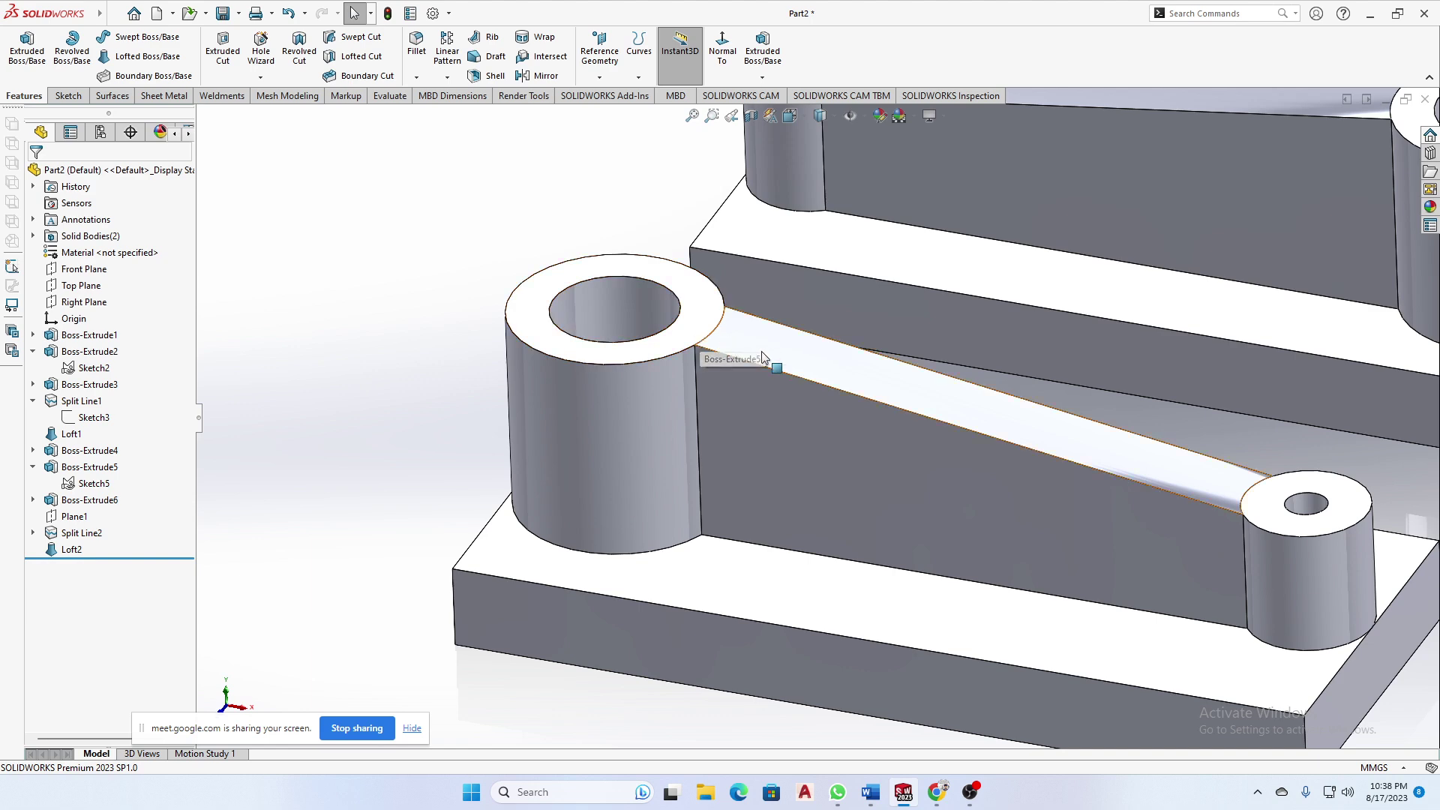
{"action": "scroll", "coordinate": [705, 383], "scroll_direction": "down", "scroll_amount": 4}
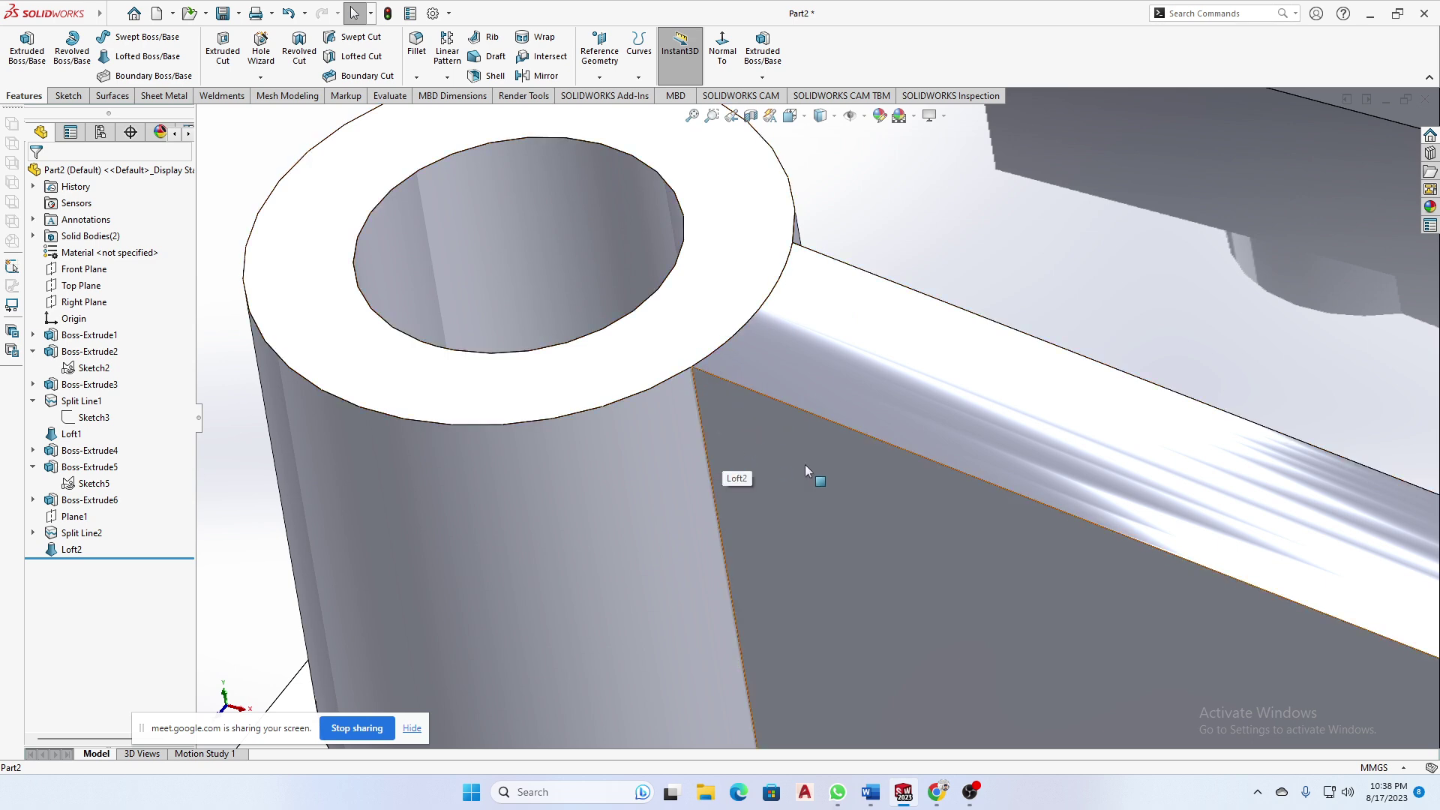
{"action": "scroll", "coordinate": [818, 446], "scroll_direction": "up", "scroll_amount": 3}
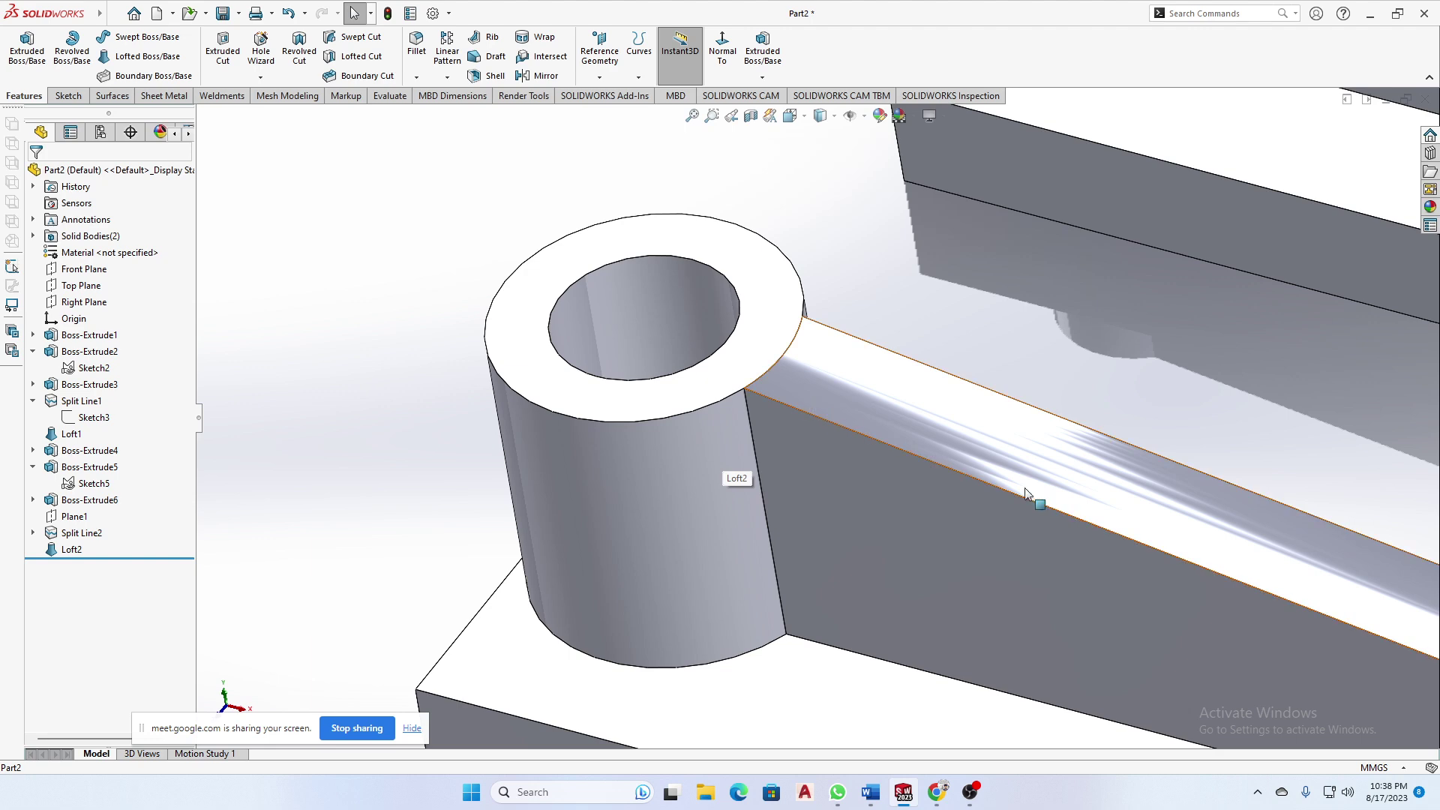
{"action": "scroll", "coordinate": [1026, 492], "scroll_direction": "up", "scroll_amount": 5}
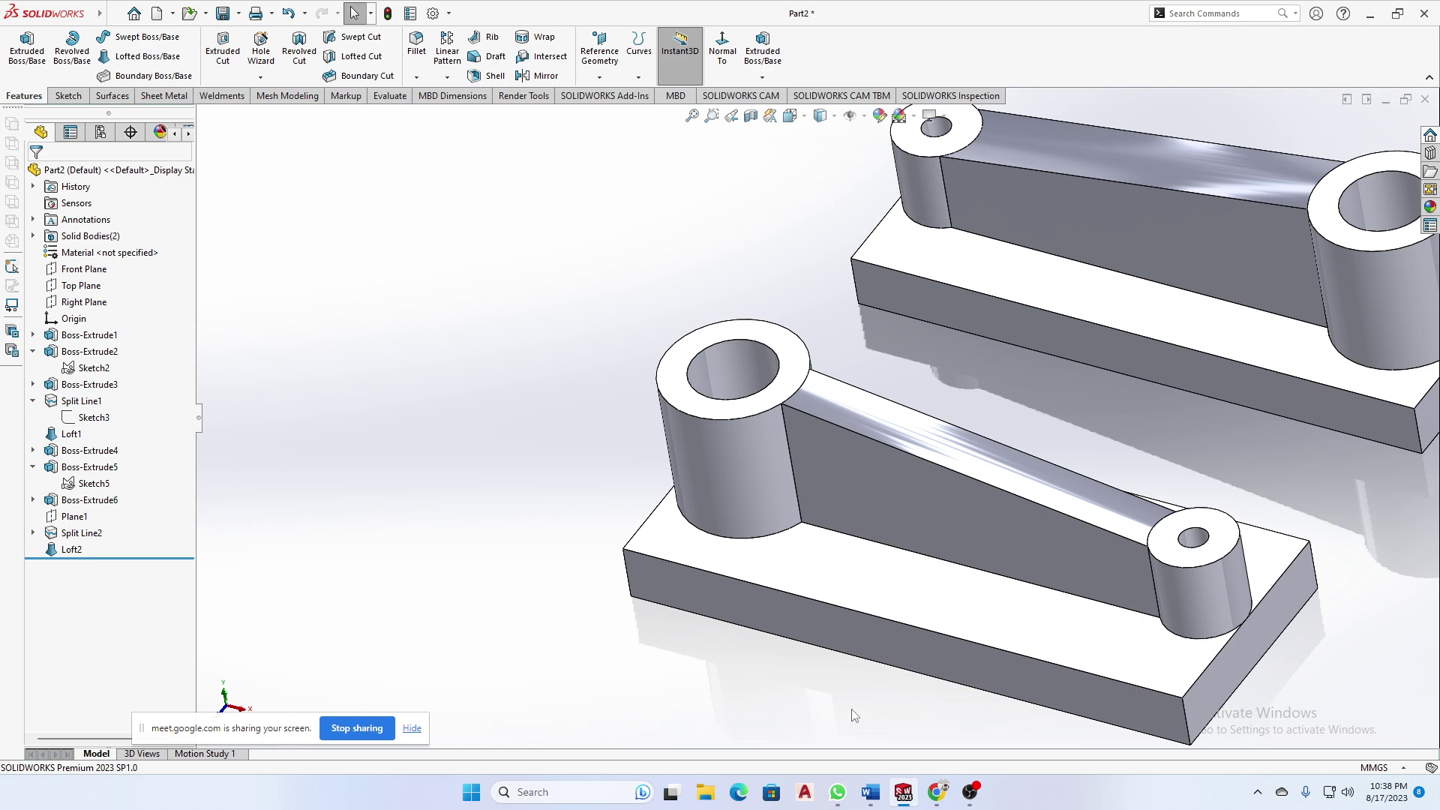
{"action": "scroll", "coordinate": [829, 698], "scroll_direction": "up", "scroll_amount": 3}
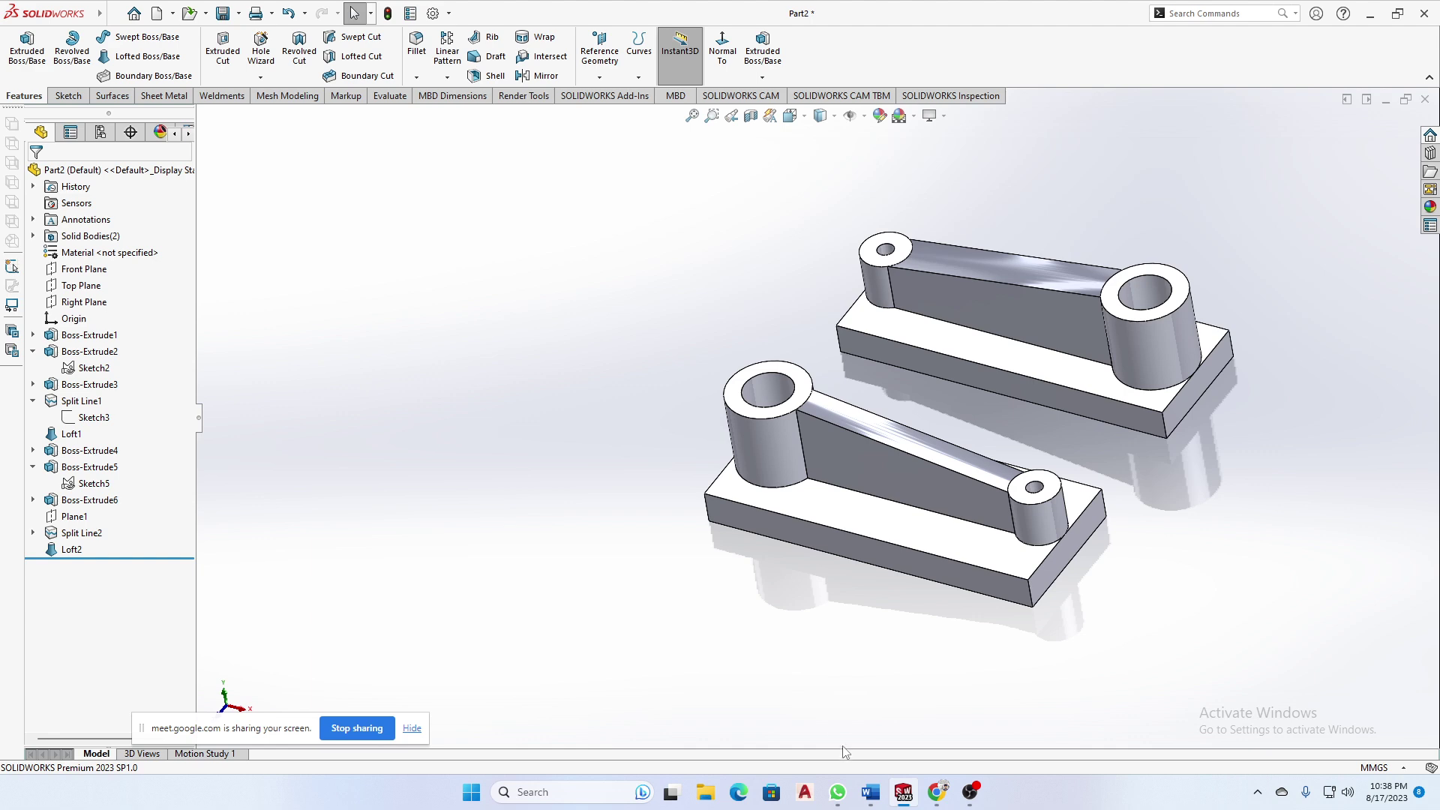
- Switch to WhatsApp and review the photo of the handwritten Day 11 and Day 12 lesson outline in the course group chat
{"action": "left_click", "coordinate": [838, 796]}
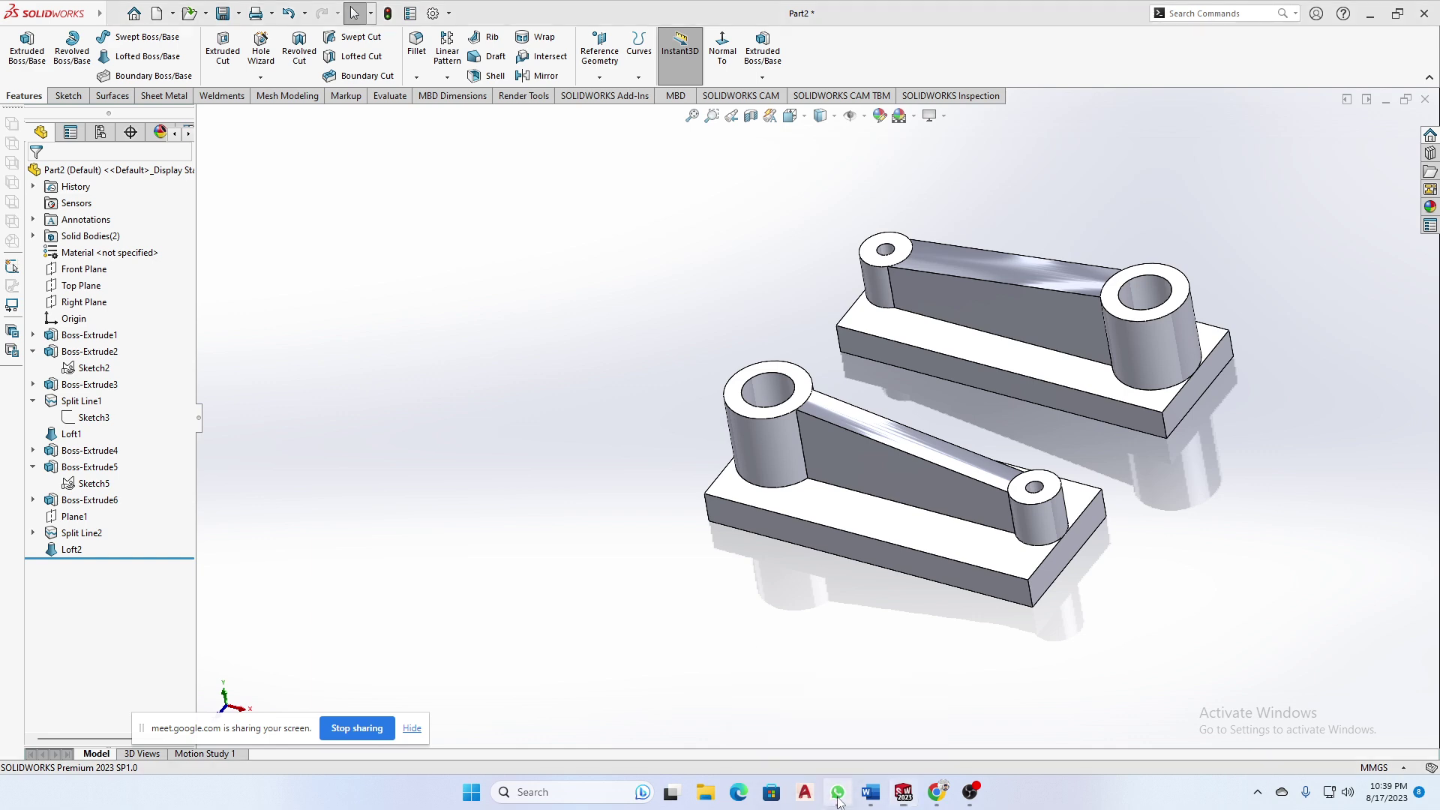
{"action": "scroll", "coordinate": [1014, 441], "scroll_direction": "up", "scroll_amount": 15}
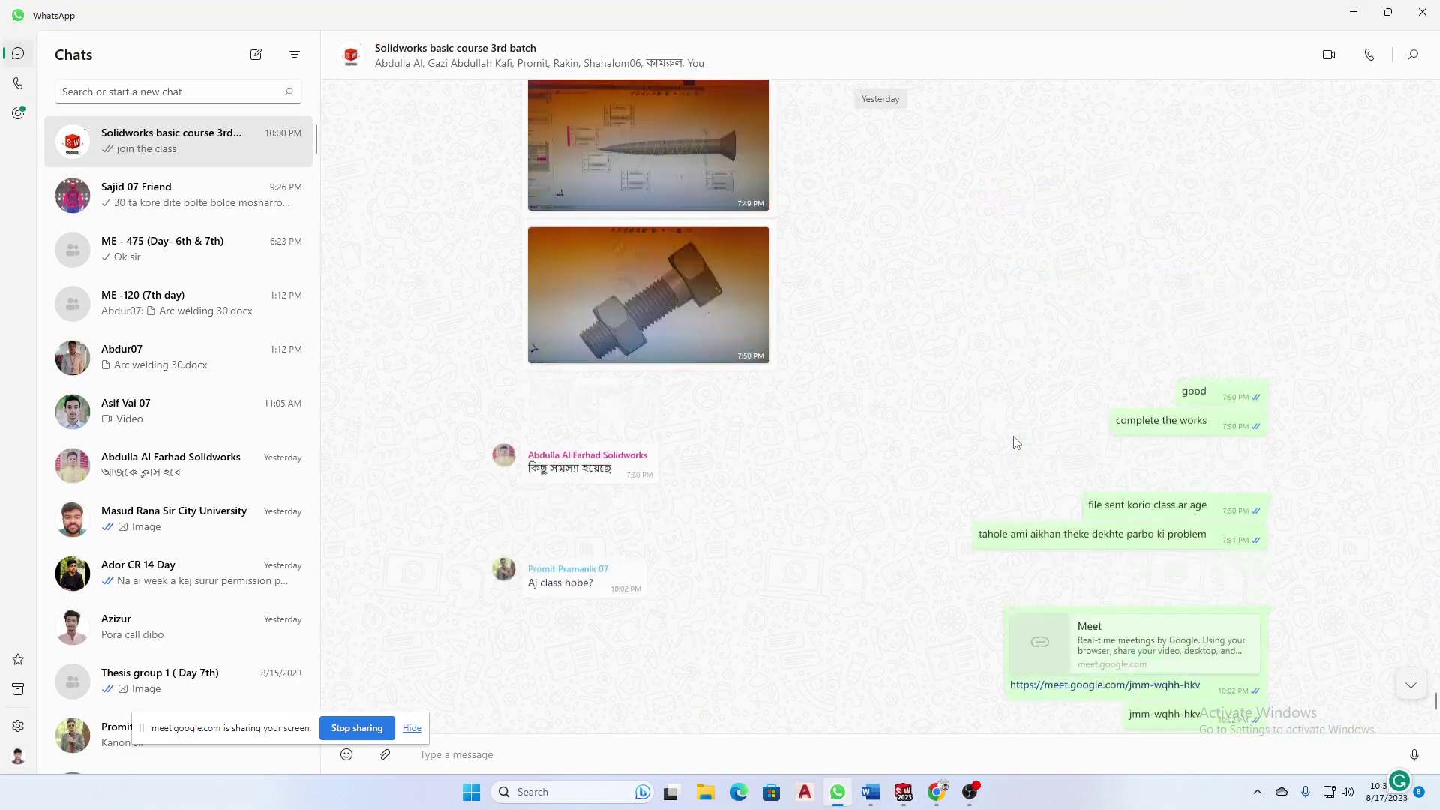
{"action": "scroll", "coordinate": [1014, 441], "scroll_direction": "down", "scroll_amount": 10}
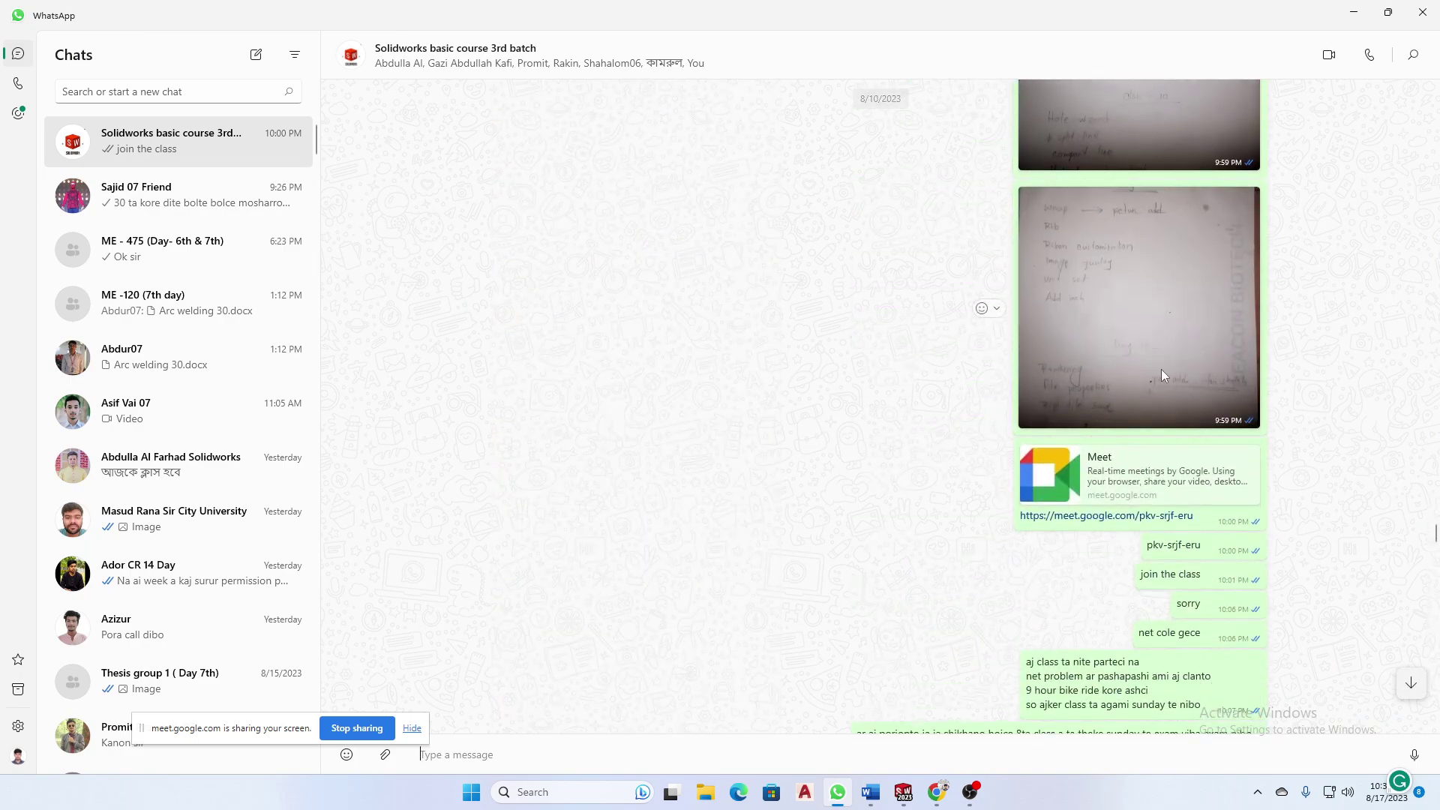
{"action": "left_click", "coordinate": [1161, 368]}
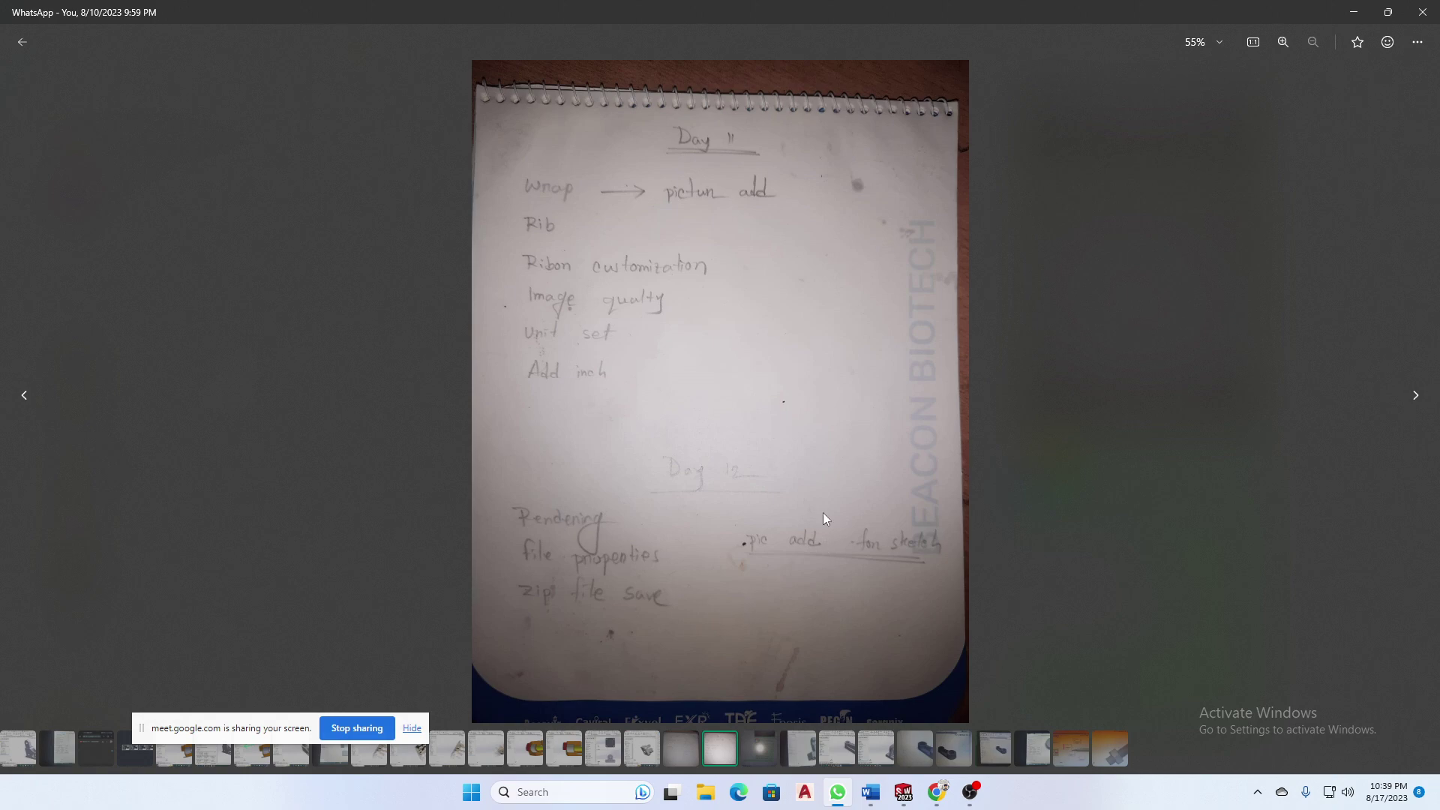
{"action": "left_click", "coordinate": [1353, 20]}
{"action": "middle_click_drag", "start_coordinate": [820, 452], "coordinate": [1184, 468]}
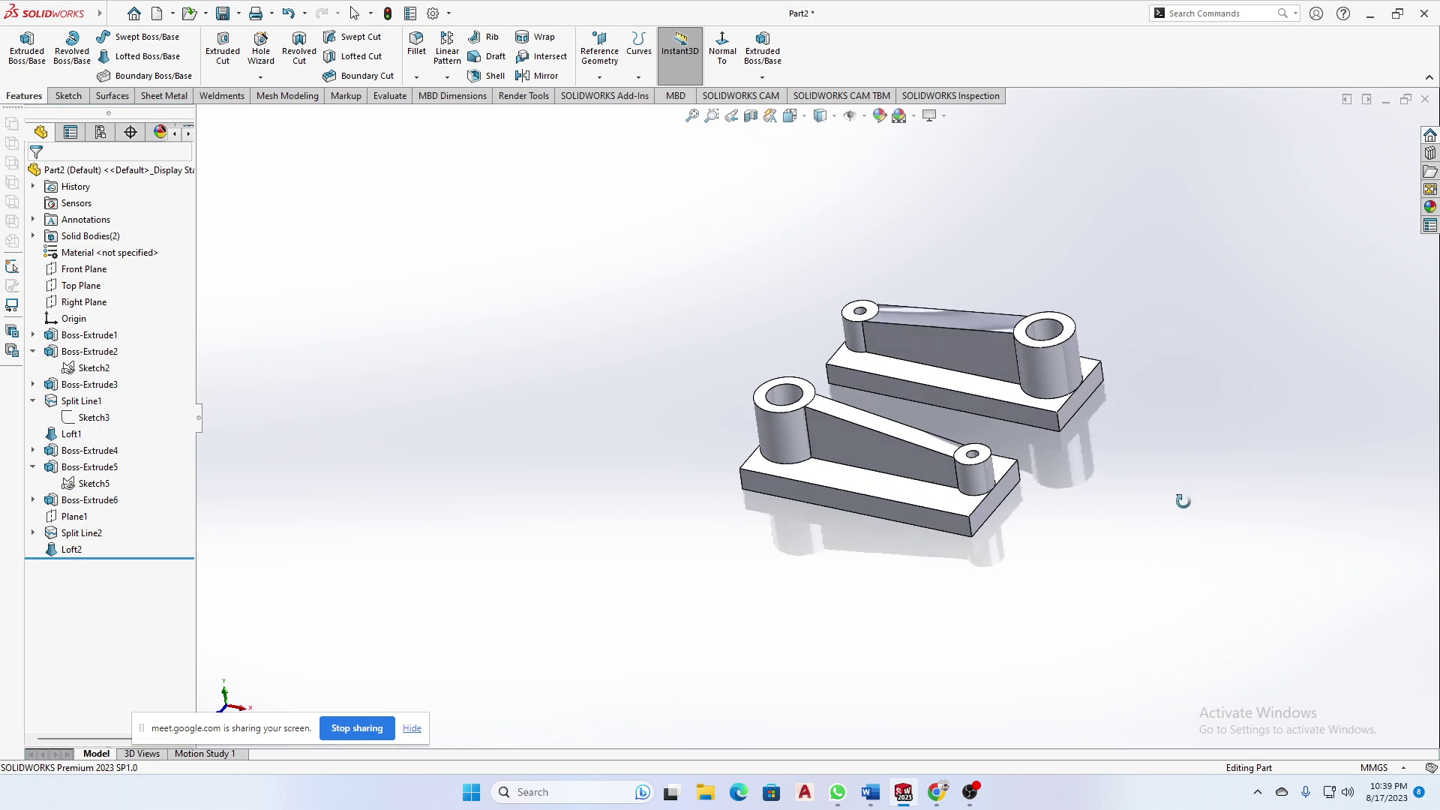
{"action": "scroll", "coordinate": [1088, 412], "scroll_direction": "down", "scroll_amount": 4}
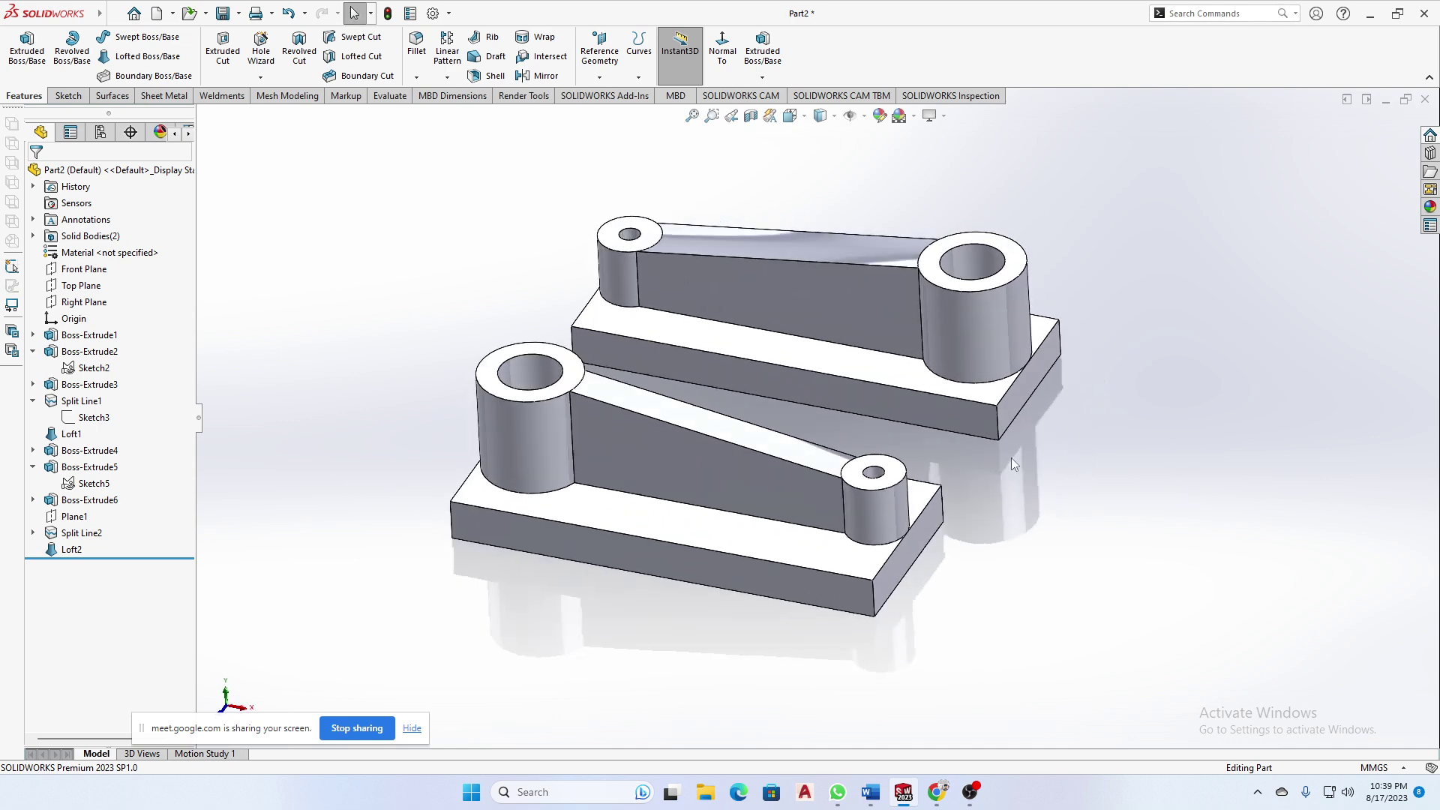
{"action": "mouse_move", "coordinate": [52, 14]}
{"action": "left_click", "coordinate": [114, 13]}
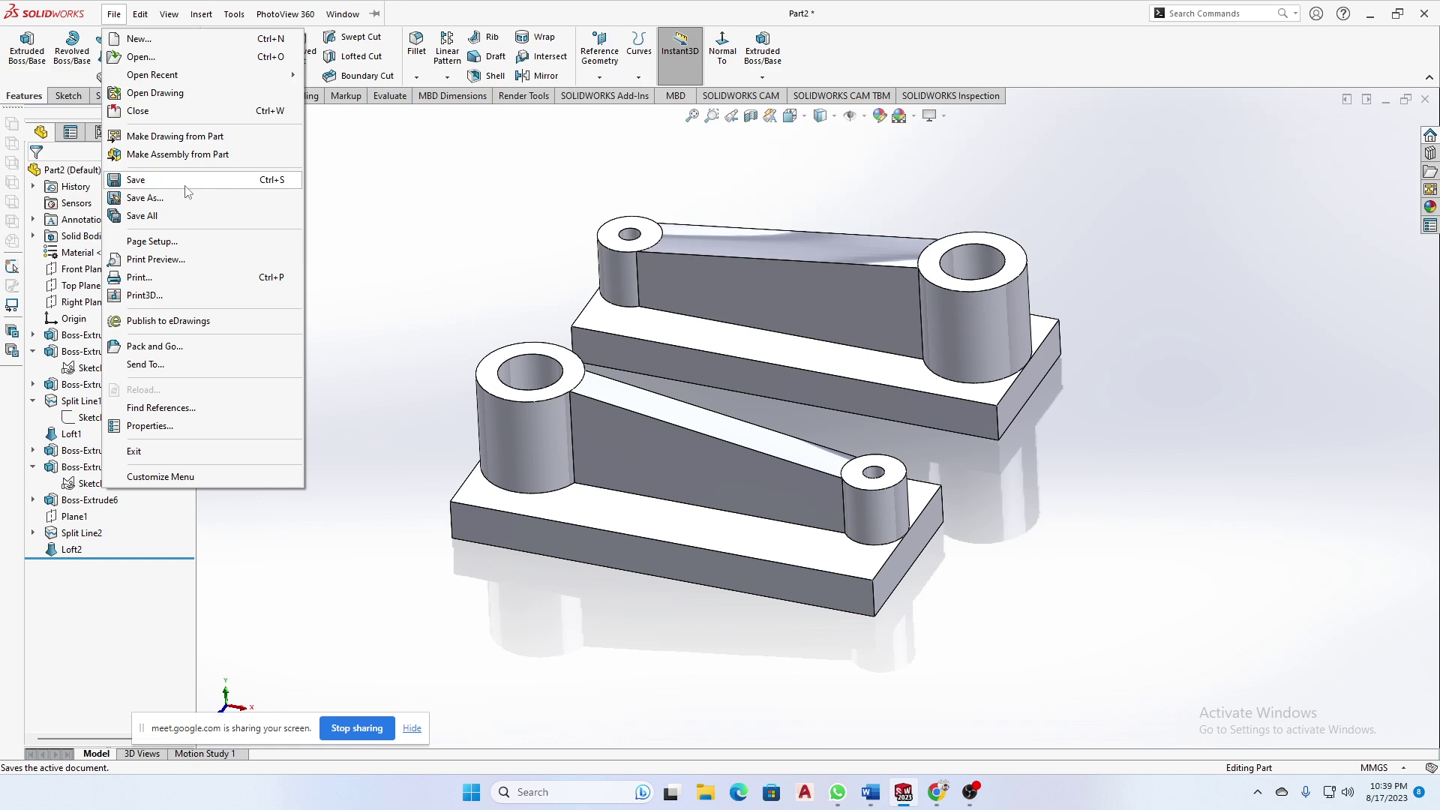
{"action": "left_click", "coordinate": [393, 191]}
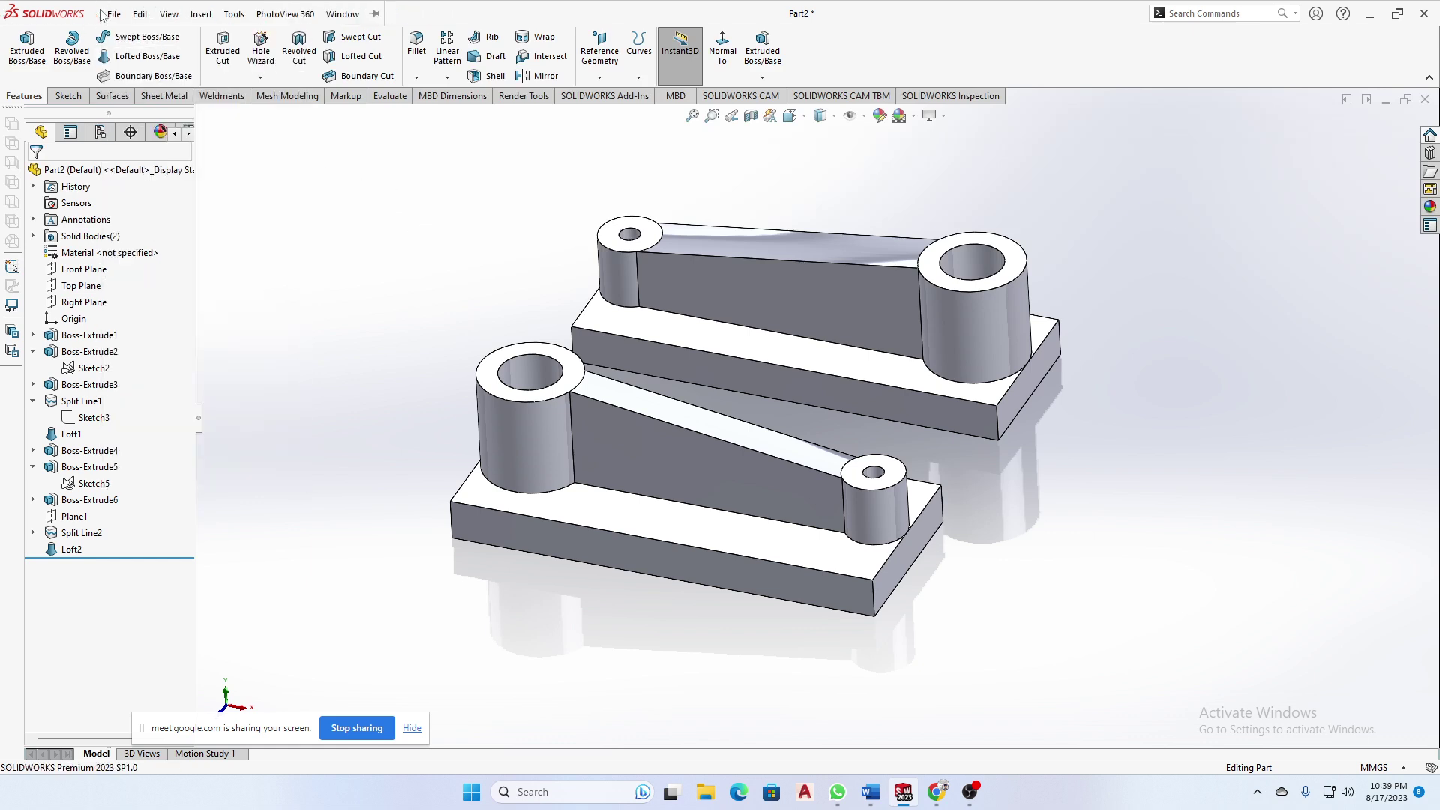
{"action": "left_click", "coordinate": [114, 15]}
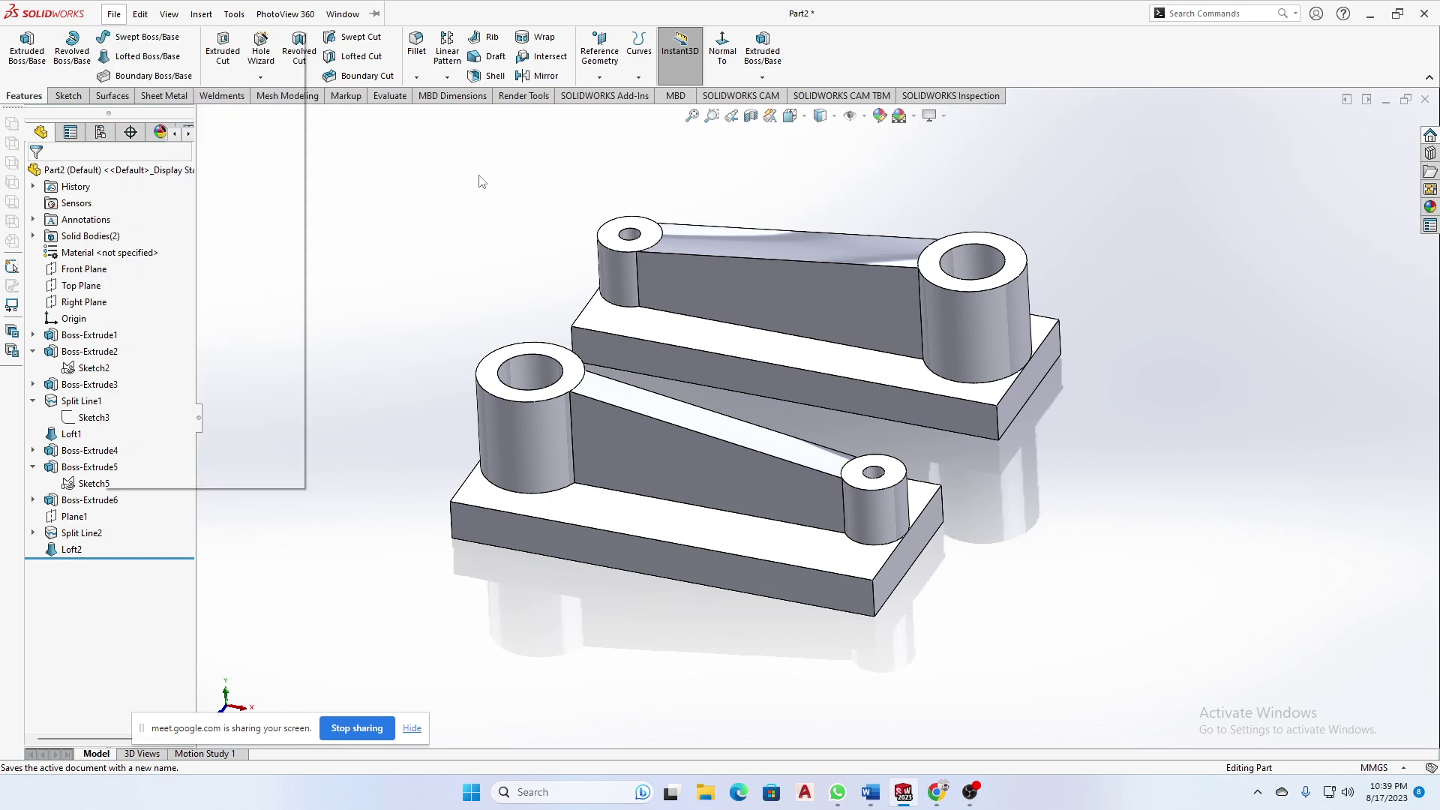
{"action": "left_click", "coordinate": [447, 193]}
{"action": "left_click_drag", "start_coordinate": [857, 255], "coordinate": [408, 533]}
{"action": "left_click", "coordinate": [403, 398]}
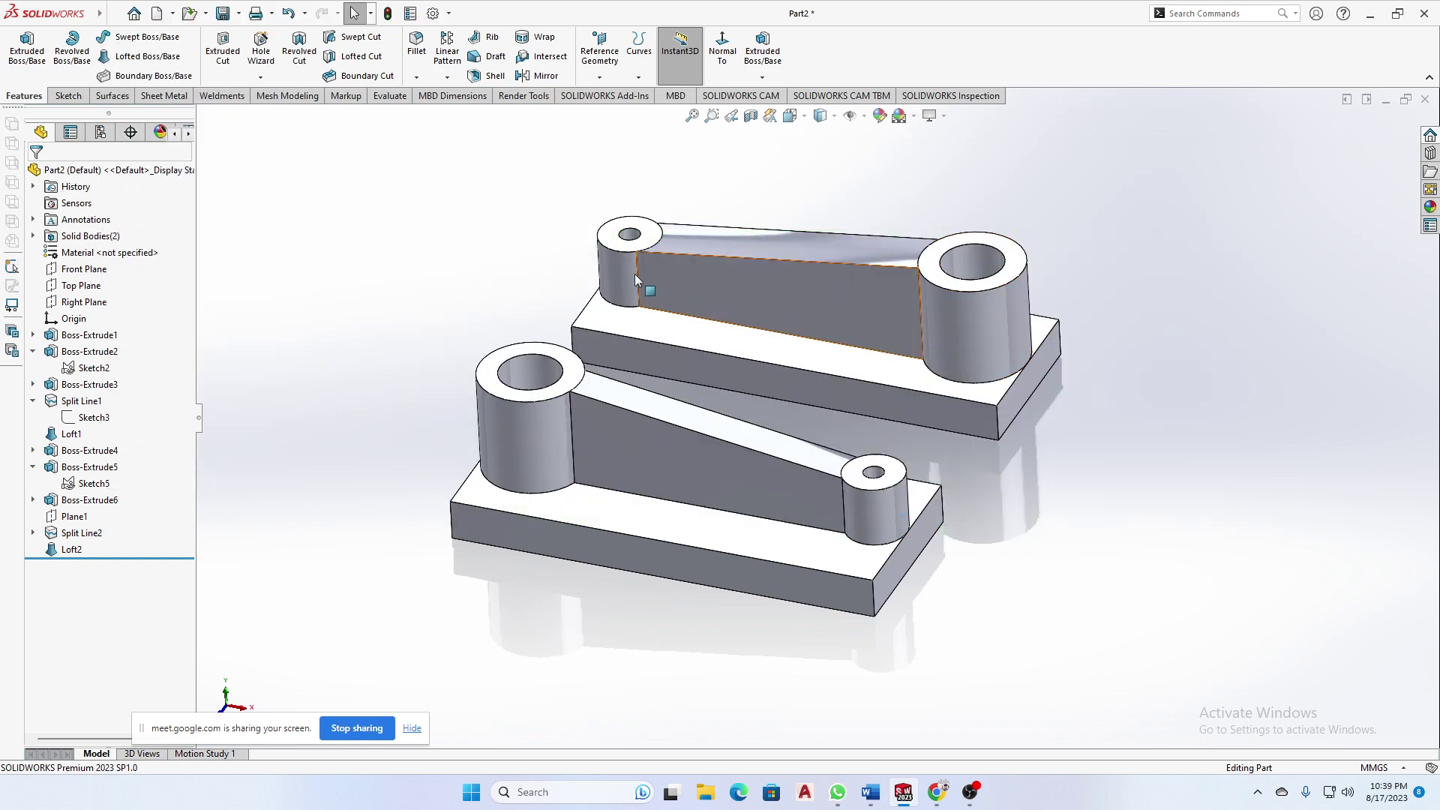
- Start Pack and Go for Part2, saving the document as a SOLIDWORKS Part named "critical rib practice"
{"action": "left_click", "coordinate": [140, 15]}
{"action": "mouse_move", "coordinate": [117, 16]}
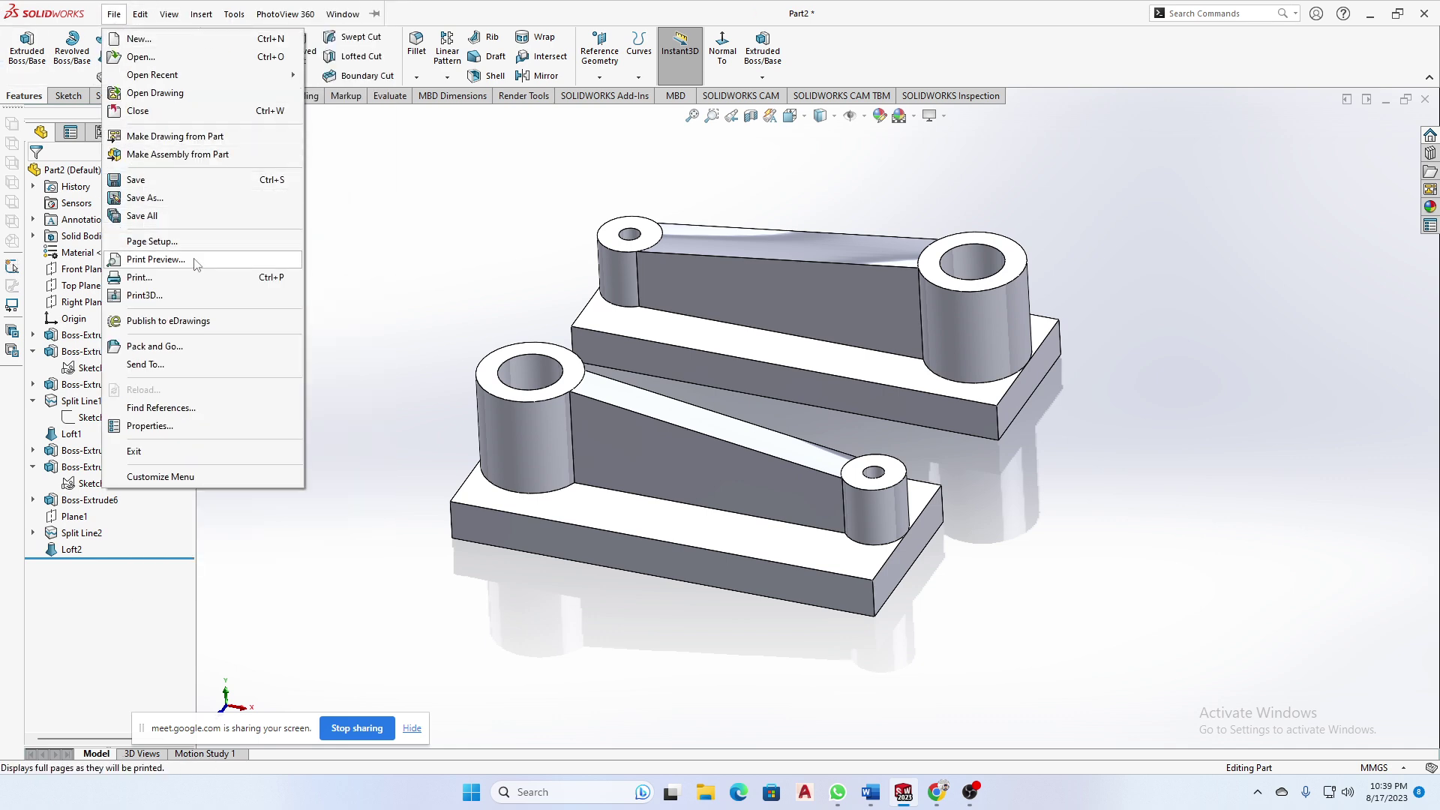
{"action": "left_click", "coordinate": [192, 352]}
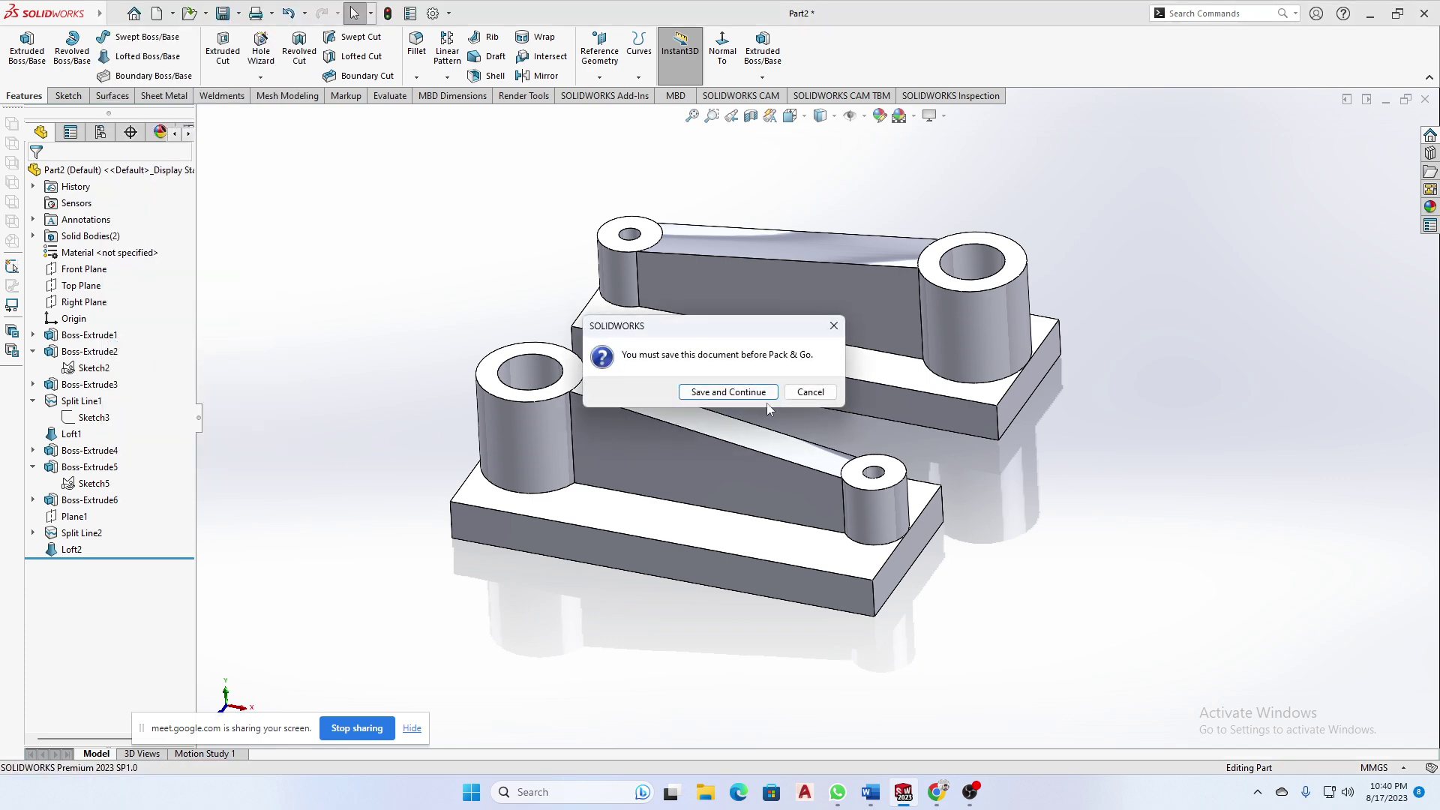
{"action": "left_click", "coordinate": [736, 393]}
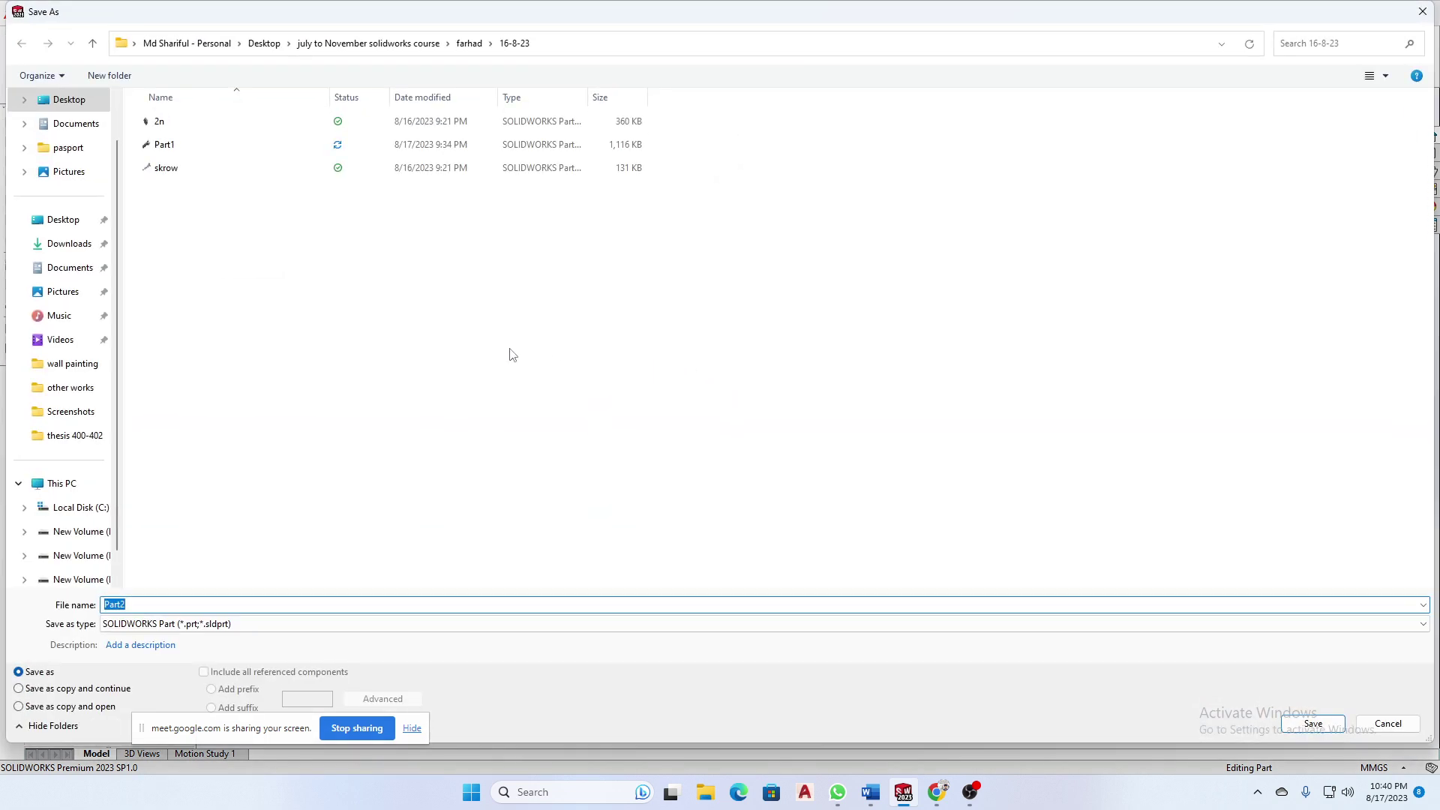
{"action": "left_click", "coordinate": [253, 627]}
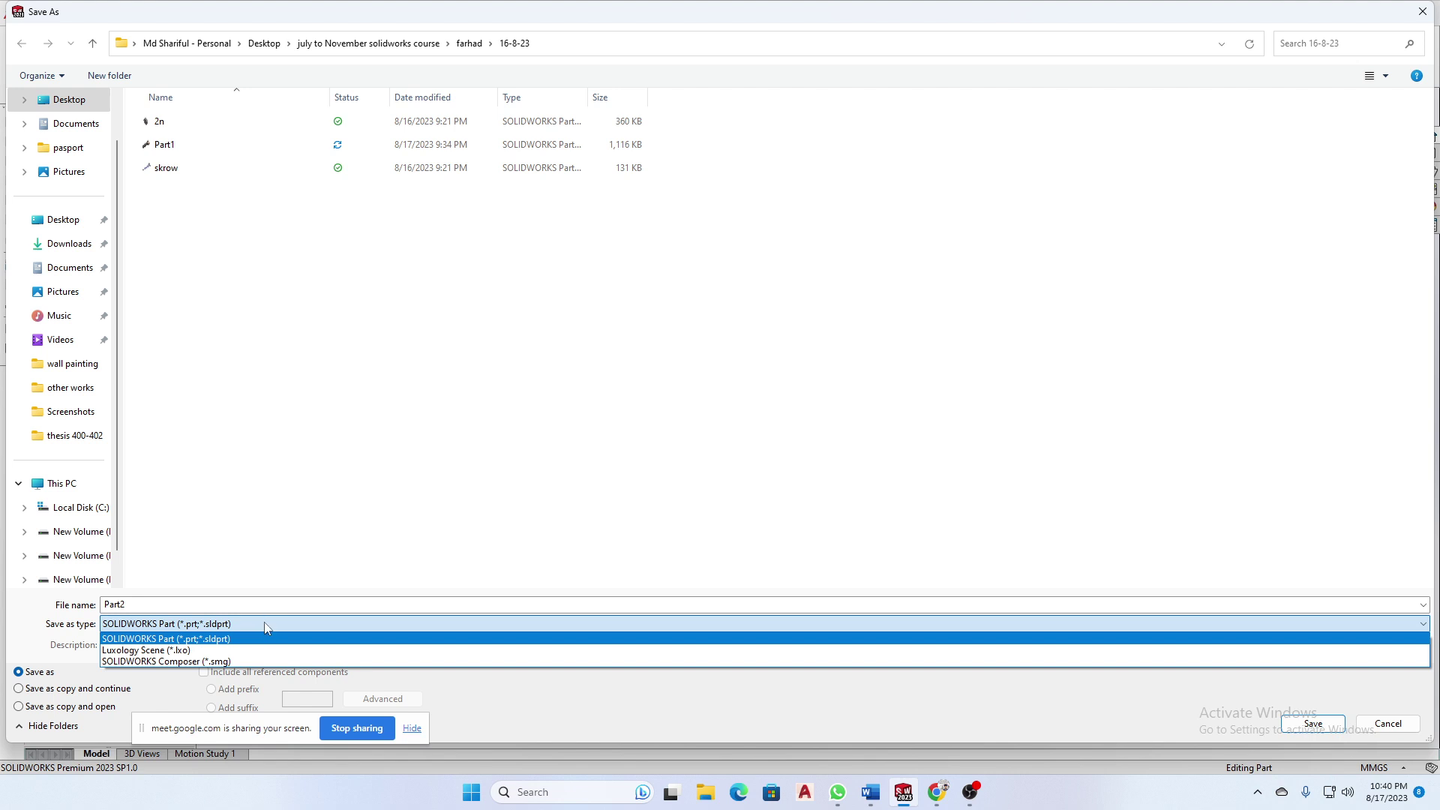
{"action": "left_click", "coordinate": [265, 626]}
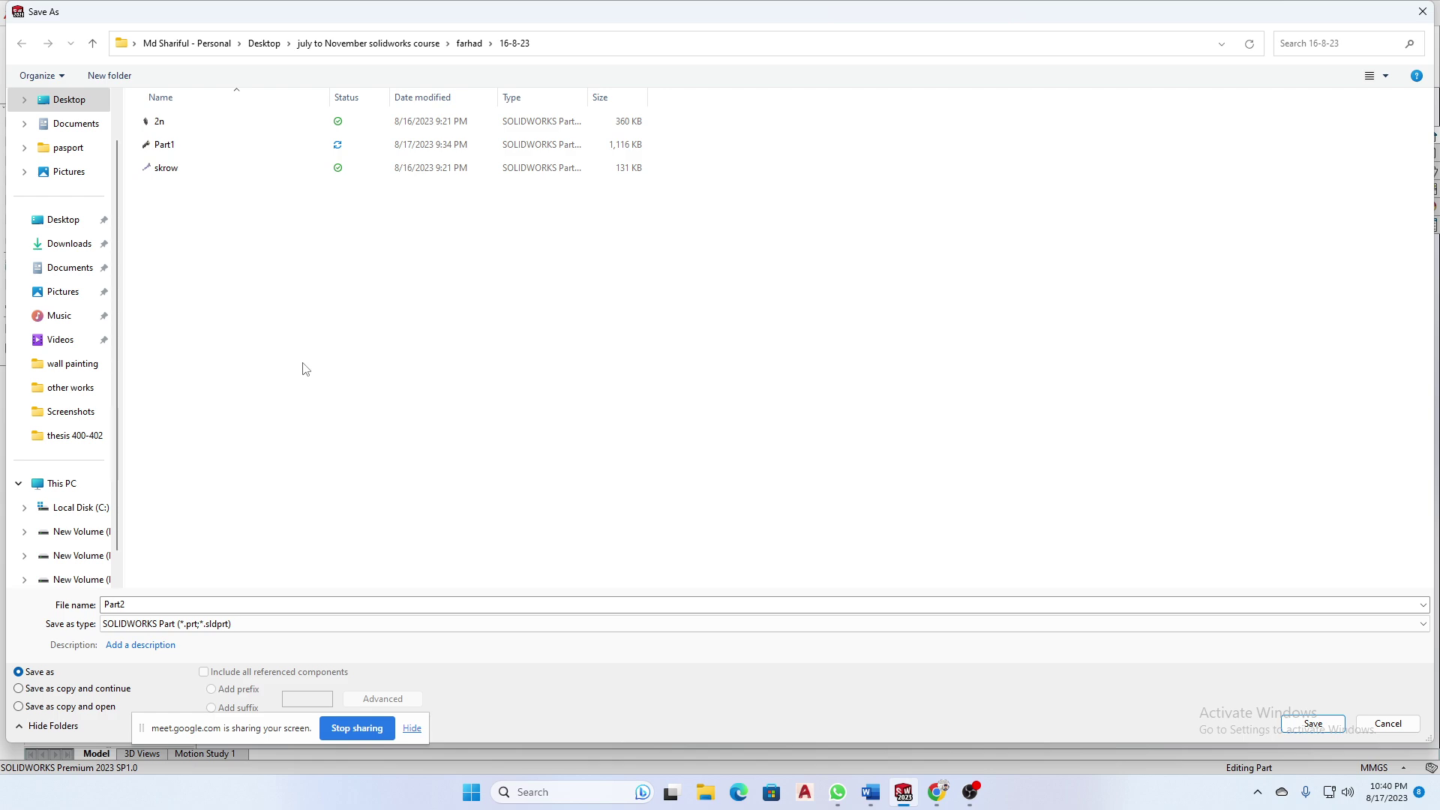
{"action": "left_click", "coordinate": [151, 606]}
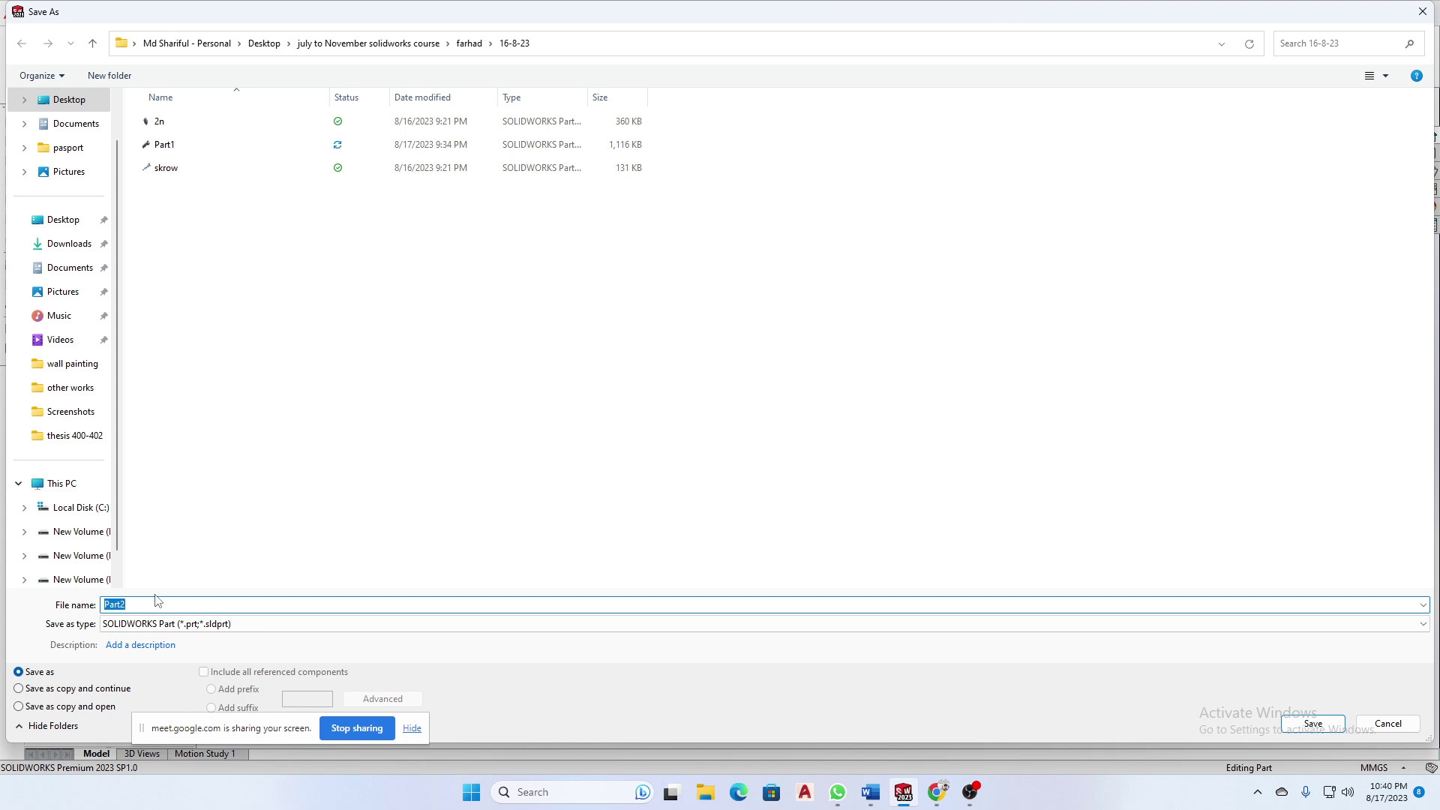
{"action": "type", "text": "critical rib practice"}
{"action": "key", "text": "Return"}
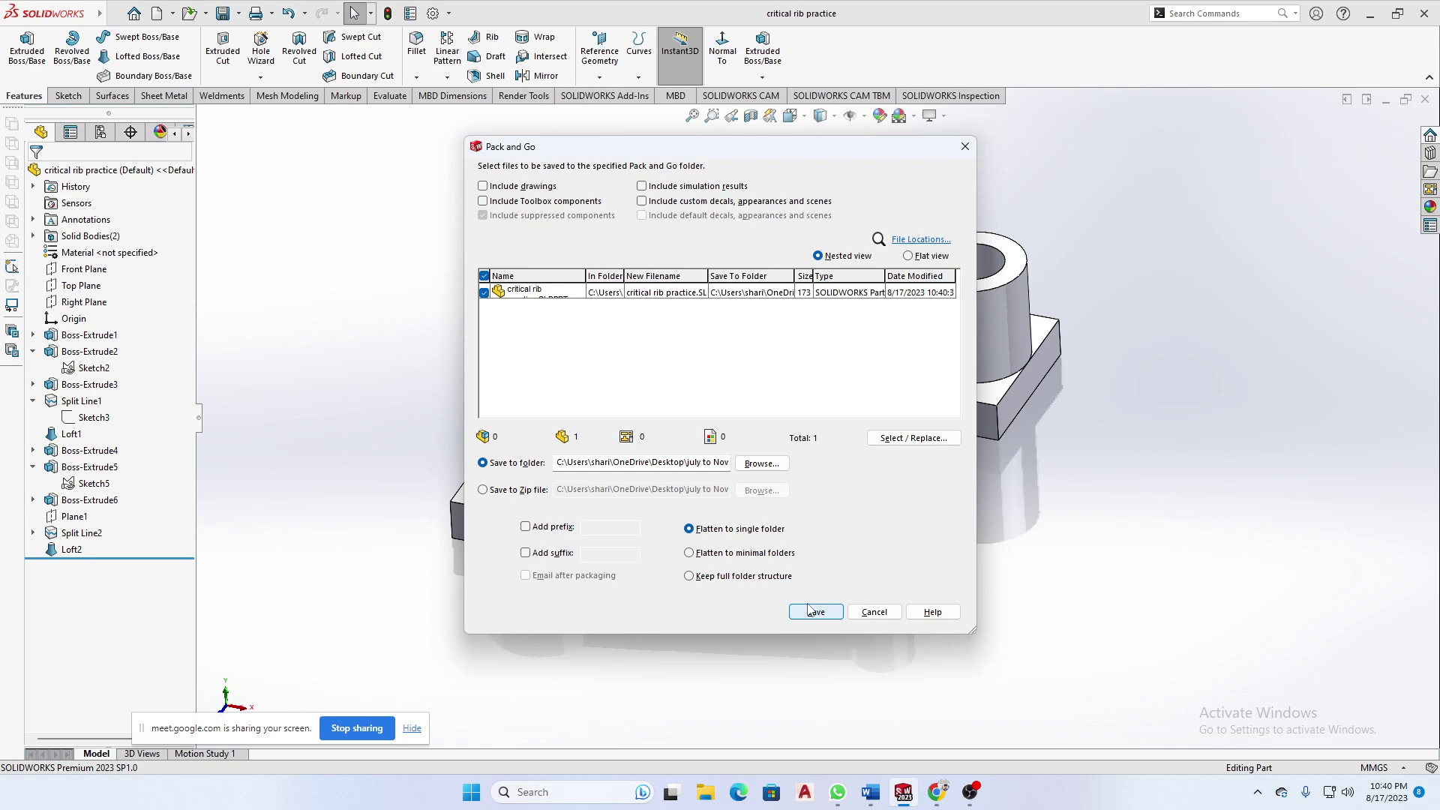
- Try to save the Pack and Go files to the part's own folder, flattened to a single folder
{"action": "left_click", "coordinate": [813, 612]}
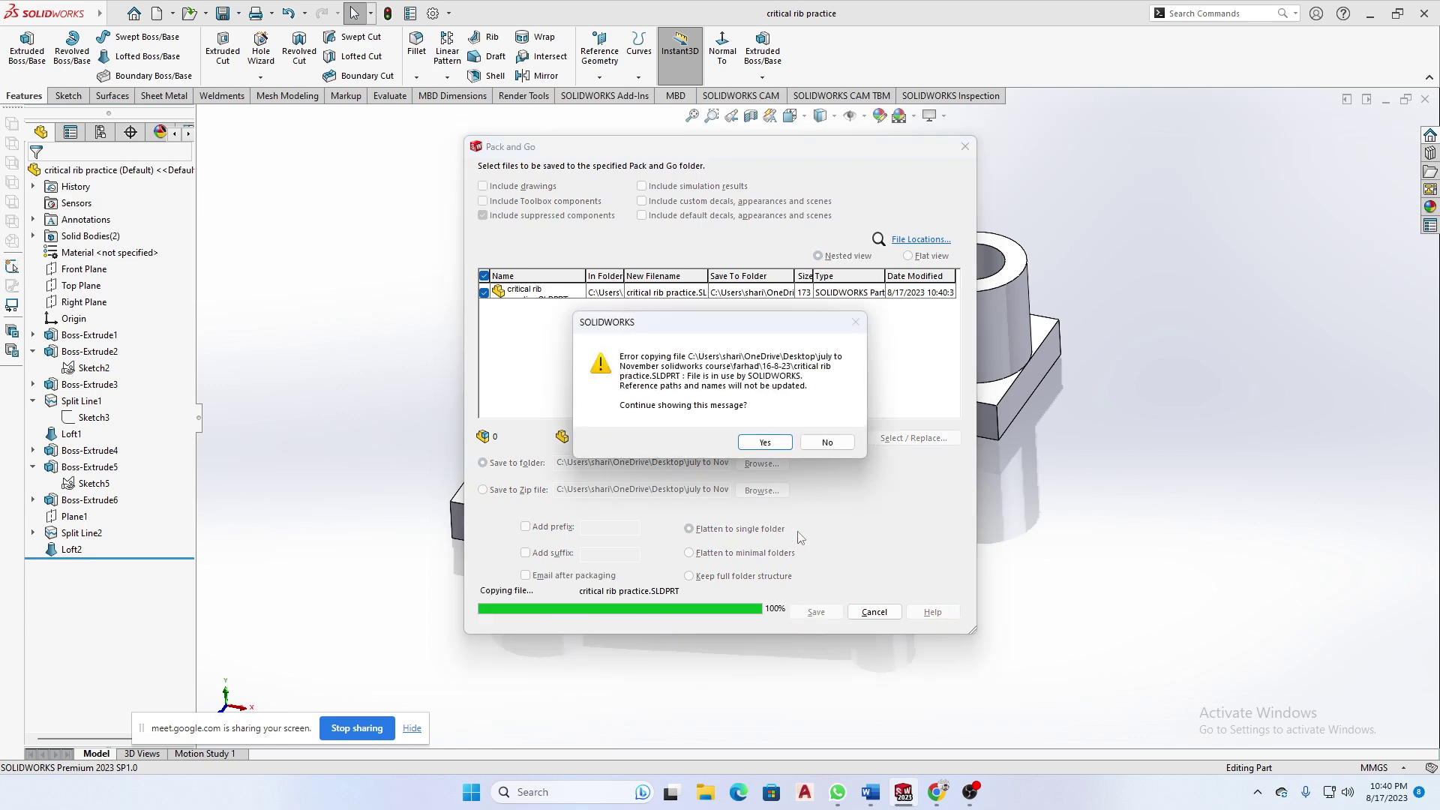
{"action": "left_click", "coordinate": [765, 442]}
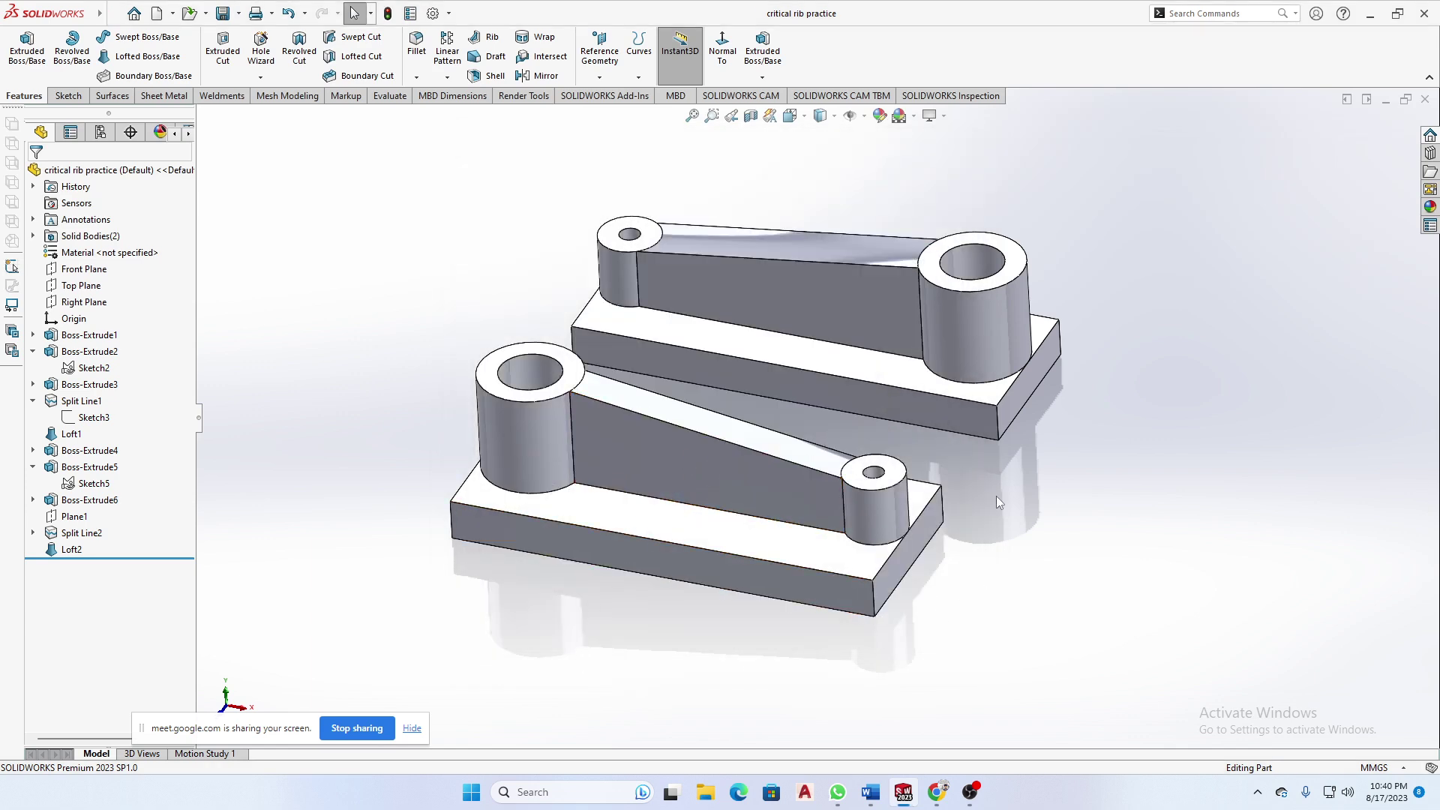
- Switch to File Explorer and open the 16-8-23 folder within the "july to November solidworks course" folder on the Desktop
{"action": "left_click", "coordinate": [705, 793]}
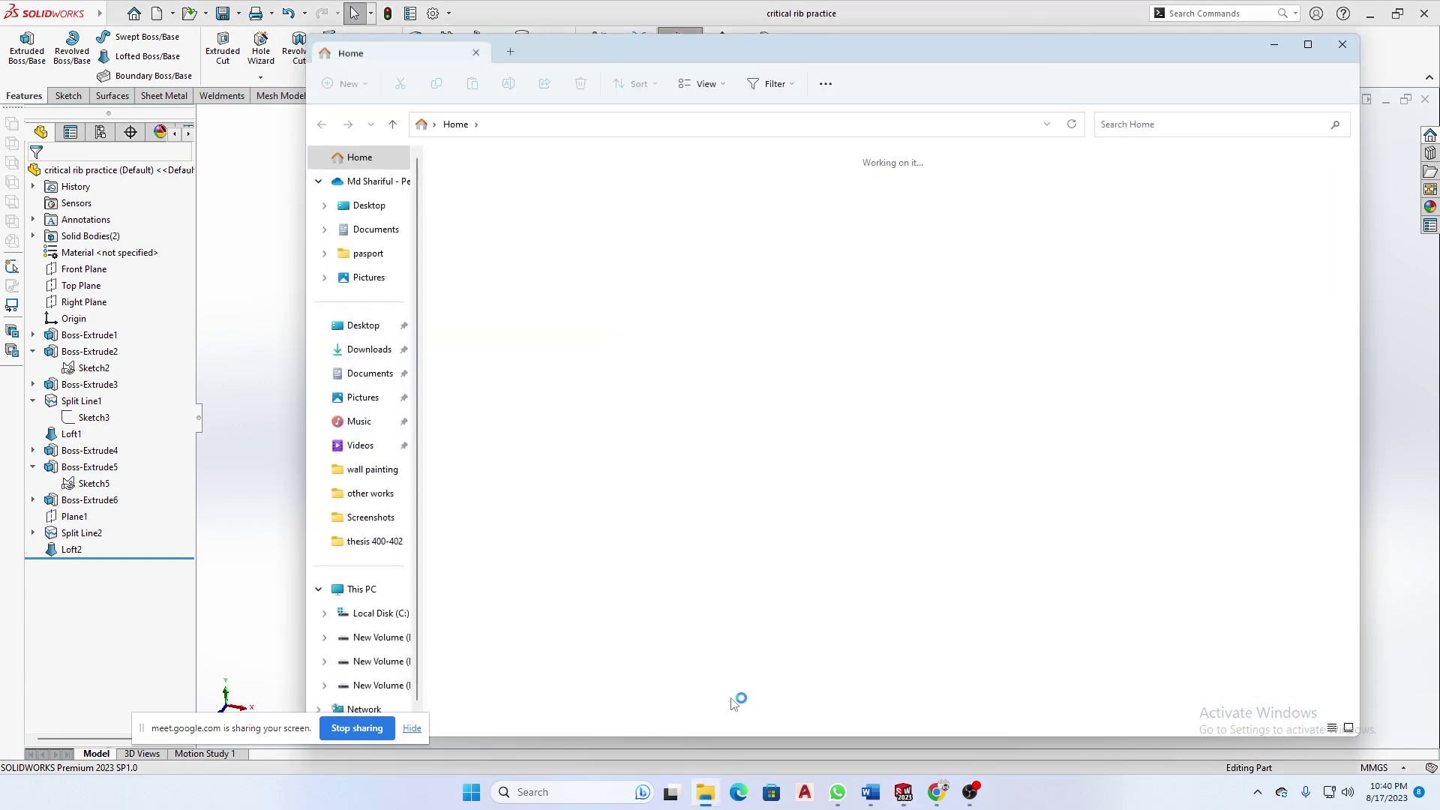
{"action": "left_click", "coordinate": [376, 328]}
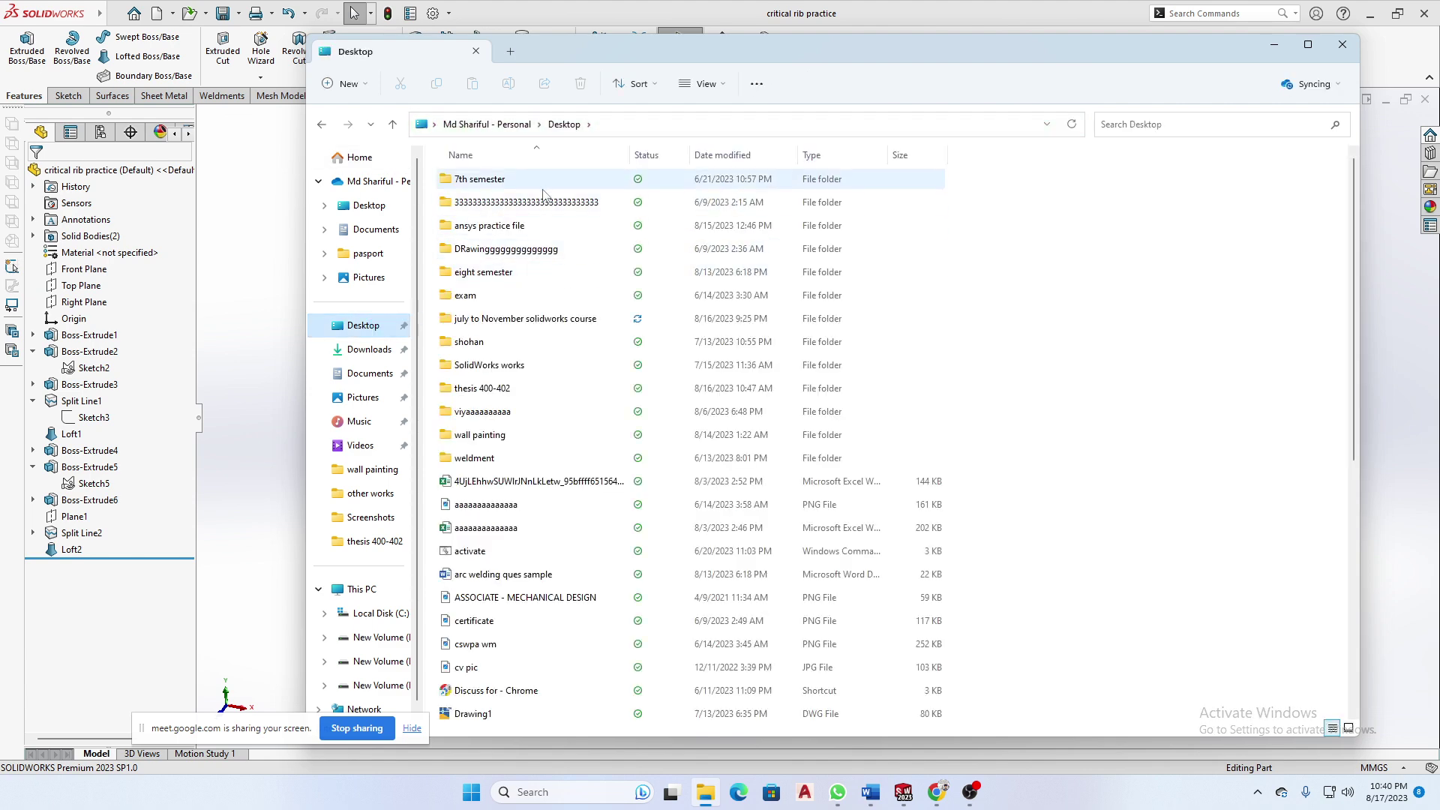
{"action": "double_click", "coordinate": [551, 319]}
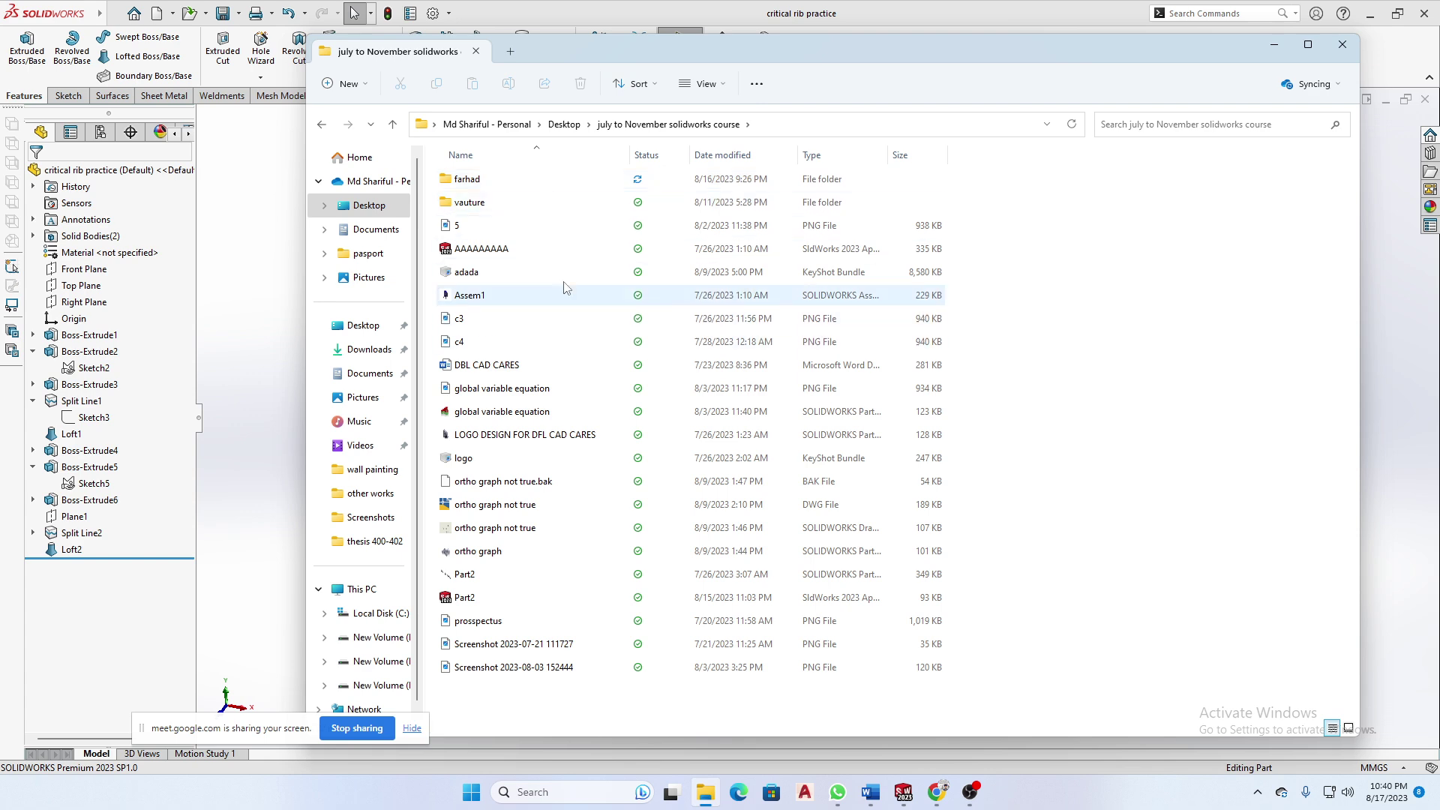
{"action": "double_click", "coordinate": [552, 182]}
{"action": "double_click", "coordinate": [552, 184]}
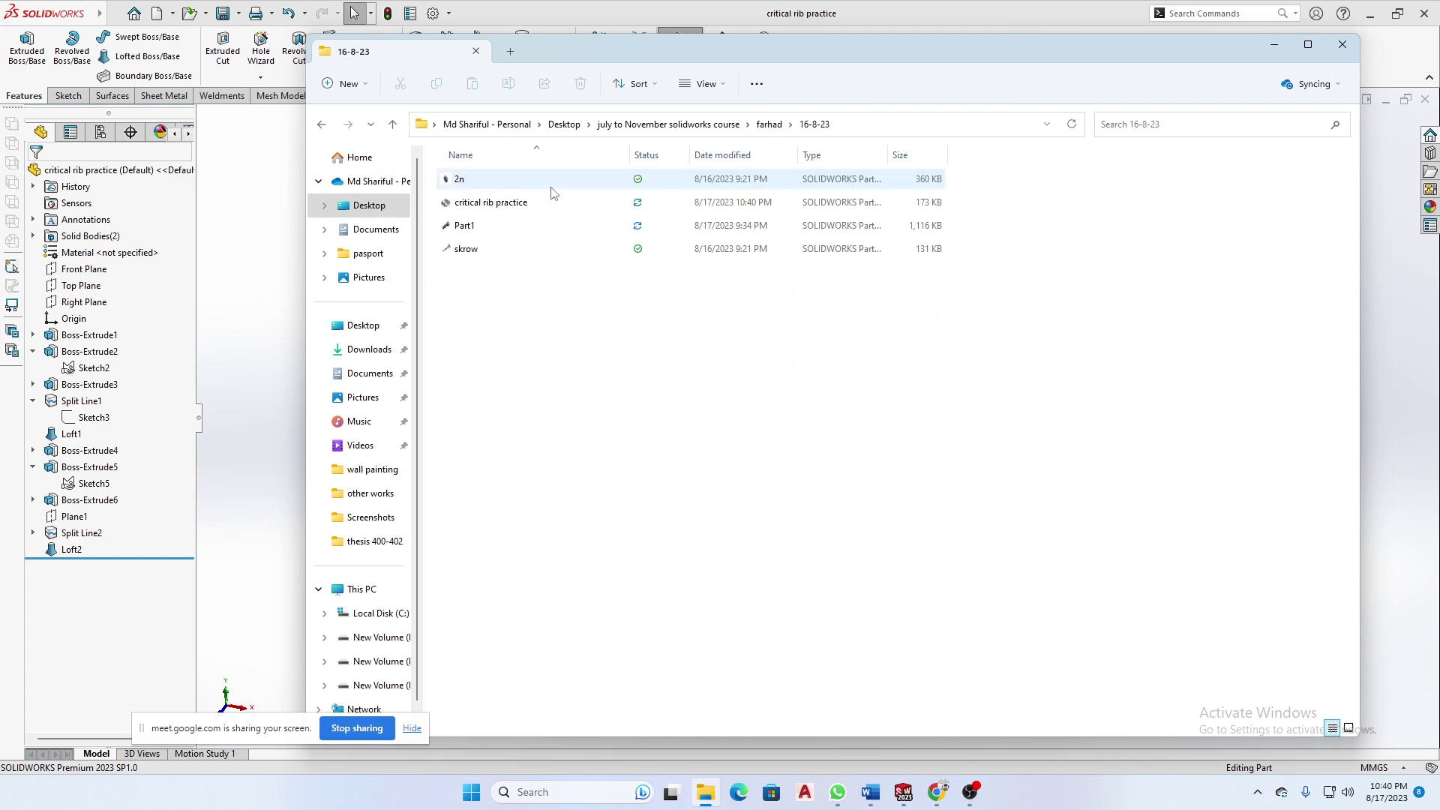
- Enlarge the file thumbnails in the 16-8-23 folder and locate the critical rib practice part
{"action": "scroll", "coordinate": [555, 306], "scroll_direction": "up", "scroll_amount": 4, "text": "ctrl"}
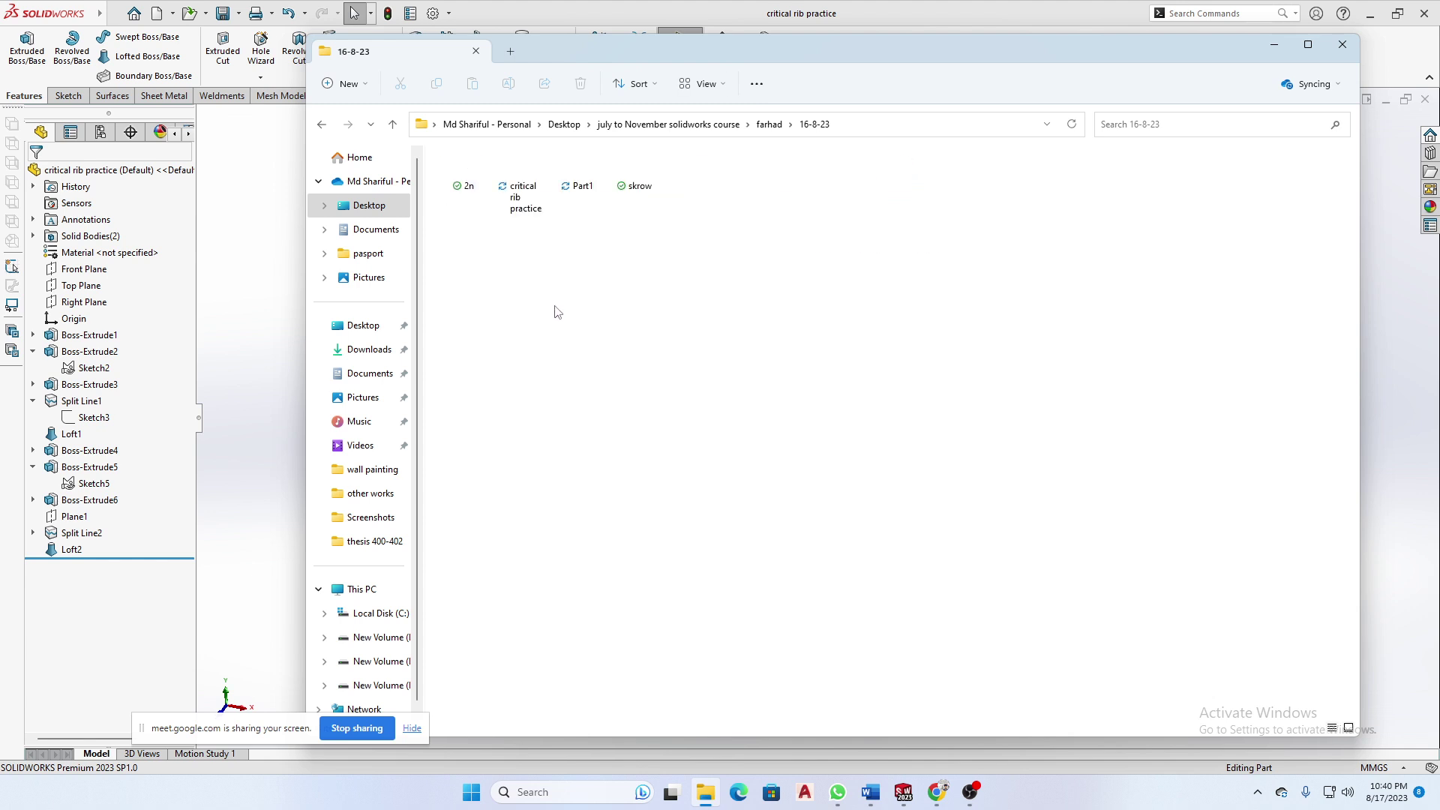
{"action": "scroll", "coordinate": [557, 311], "scroll_direction": "up", "scroll_amount": 2, "text": "ctrl"}
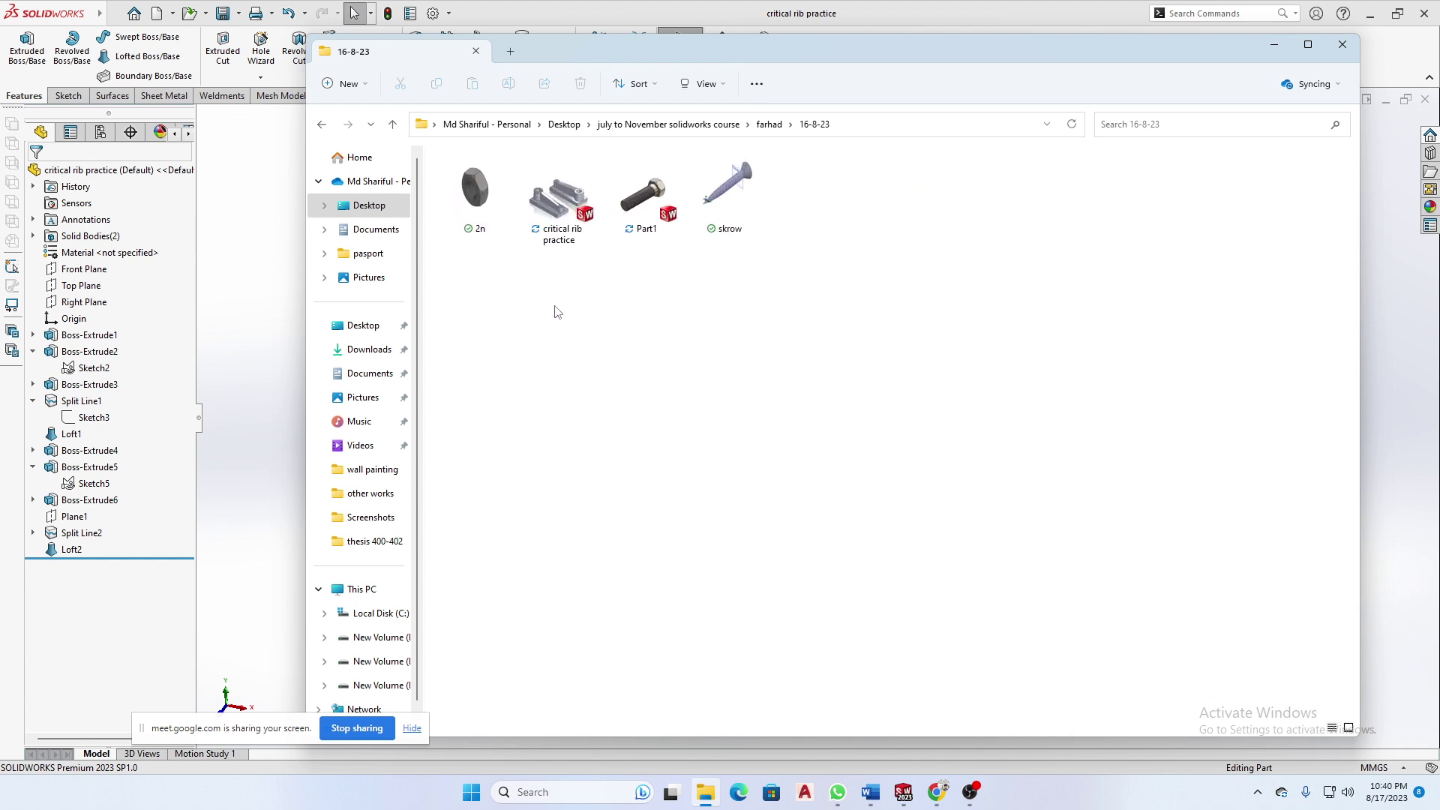
{"action": "scroll", "coordinate": [557, 311], "scroll_direction": "up", "scroll_amount": 2, "text": "ctrl"}
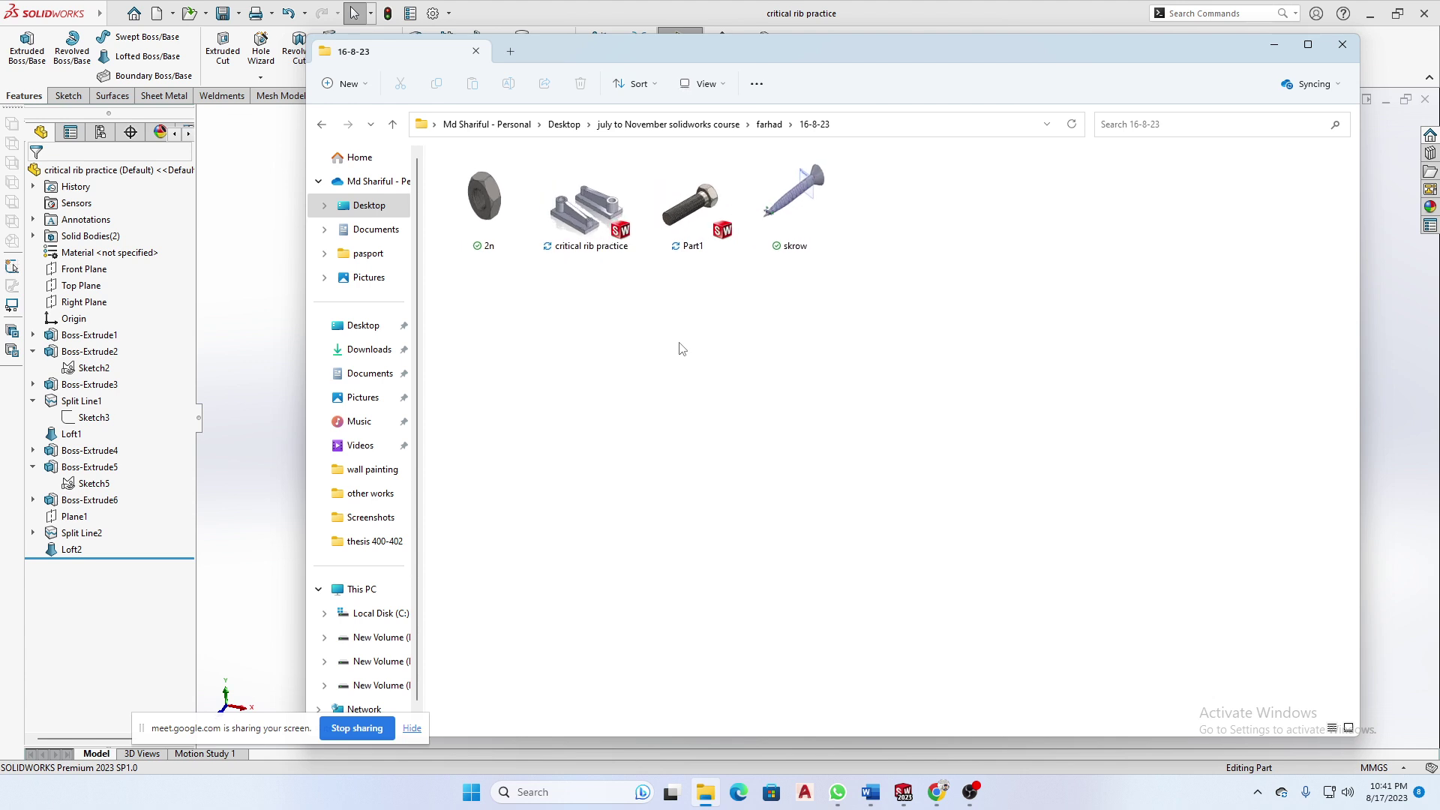
{"action": "scroll", "coordinate": [1047, 454], "scroll_direction": "up", "scroll_amount": 3, "text": "ctrl"}
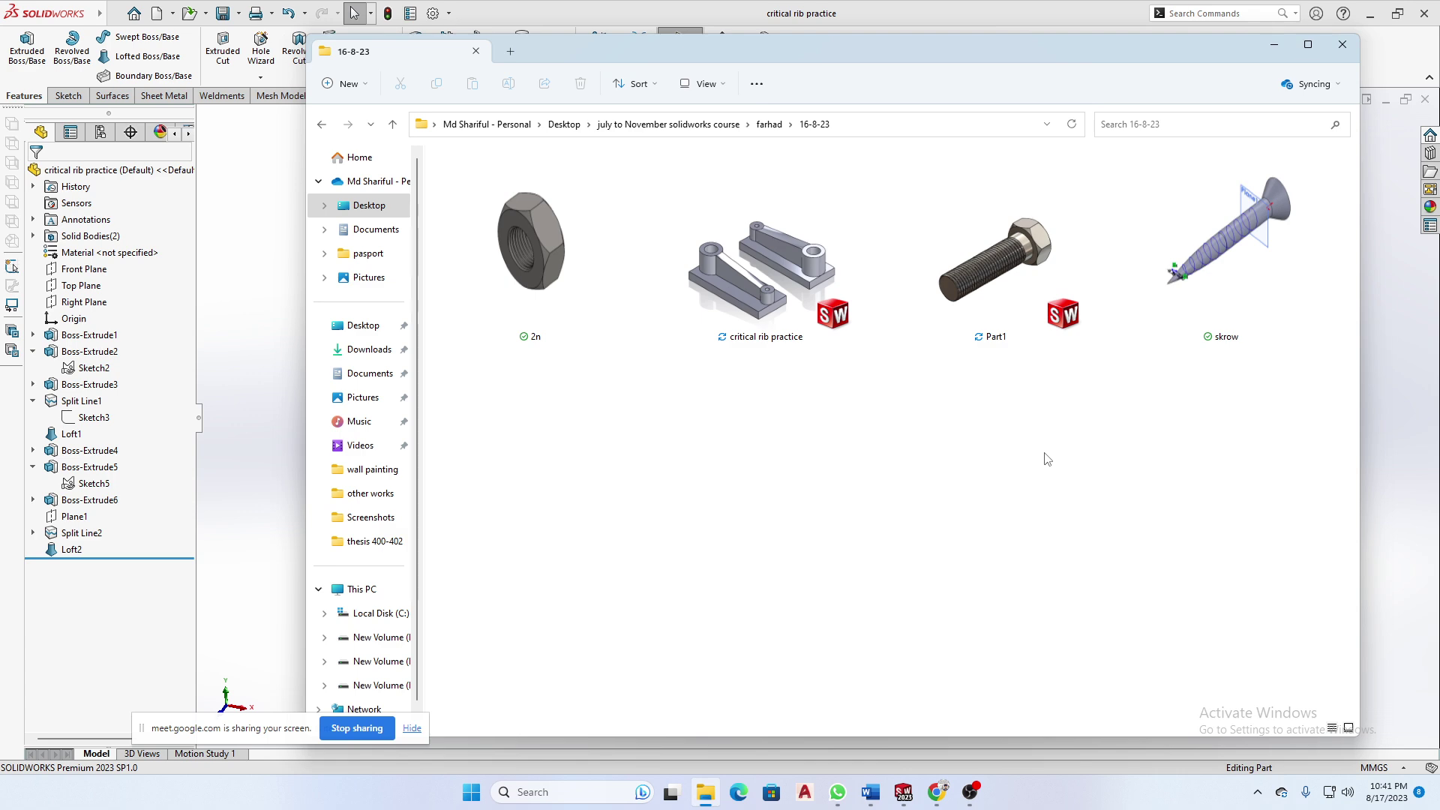
{"action": "left_click", "coordinate": [792, 342]}
{"action": "left_click", "coordinate": [792, 454]}
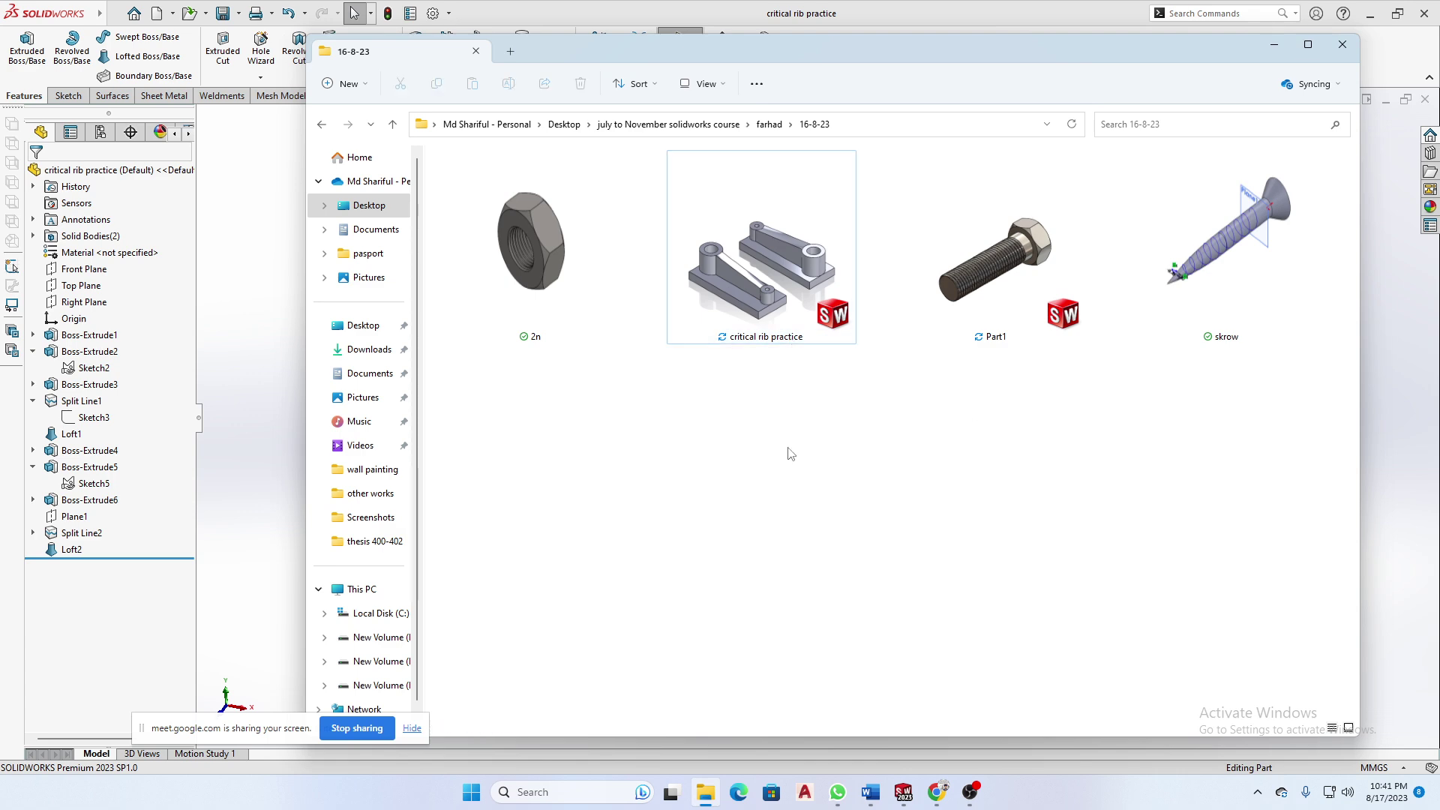
- Retrace the path from the "july to November solidworks course" folder to 16-8-23, and return to SOLIDWORKS
{"action": "left_click", "coordinate": [770, 125]}
{"action": "left_click", "coordinate": [669, 124]}
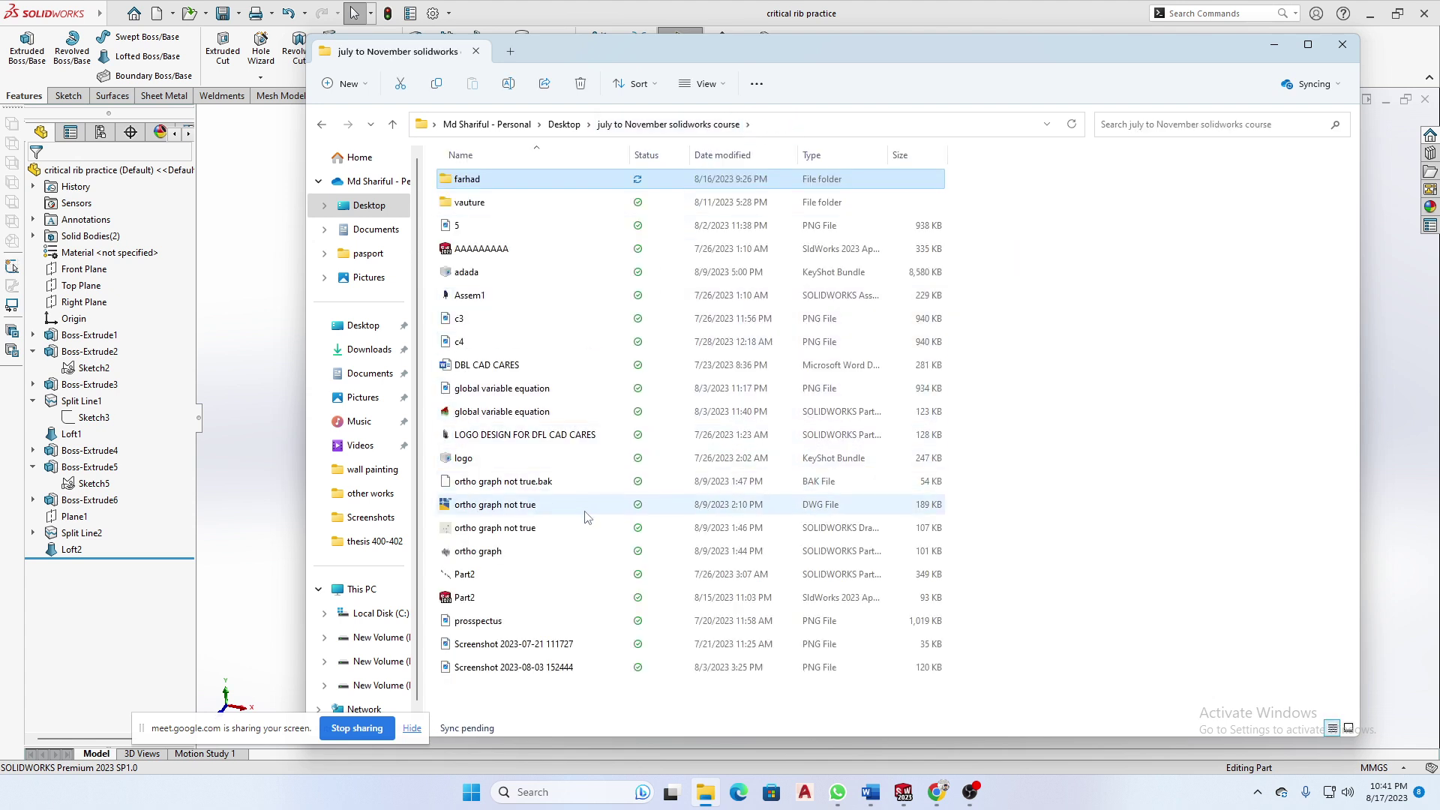
{"action": "double_click", "coordinate": [525, 180]}
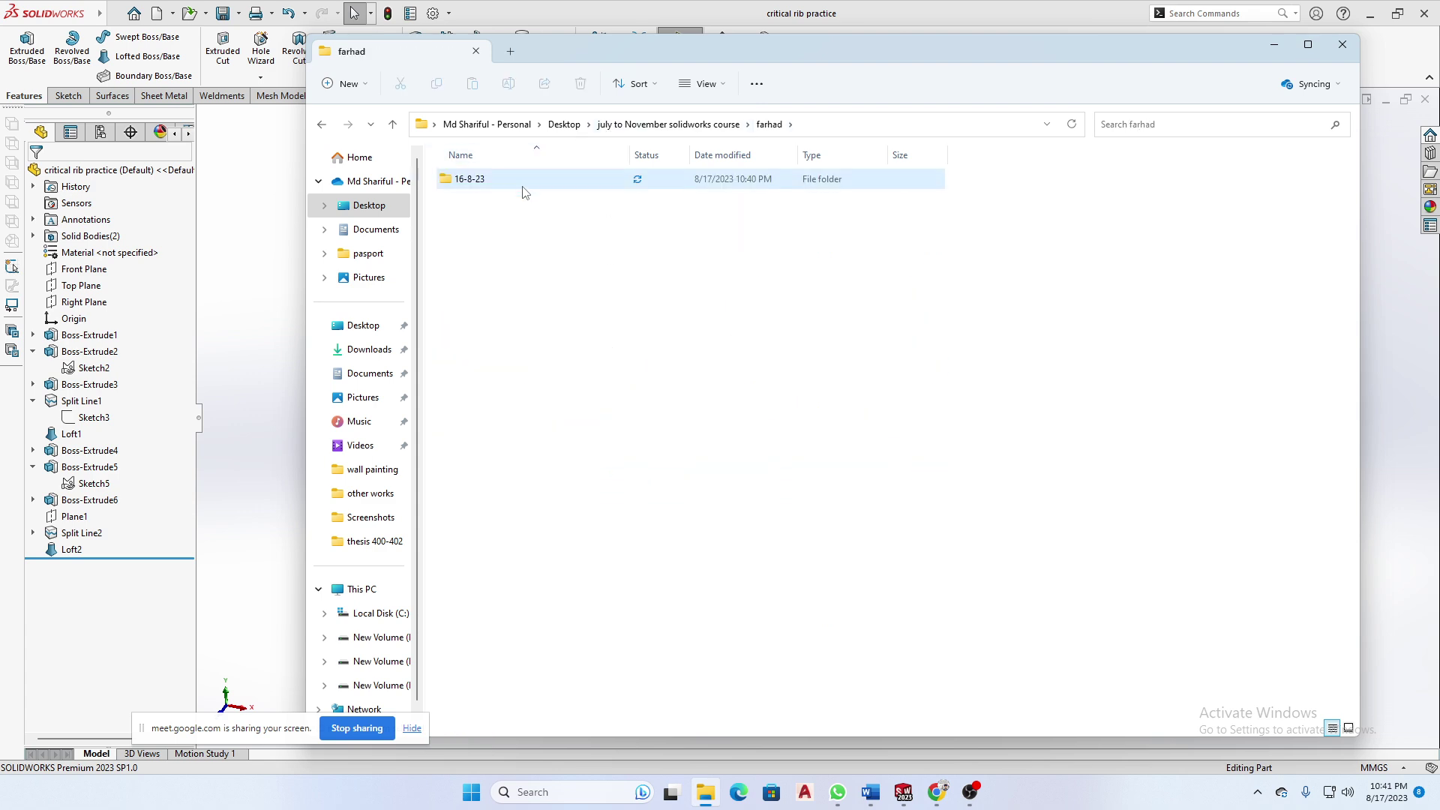
{"action": "double_click", "coordinate": [523, 186]}
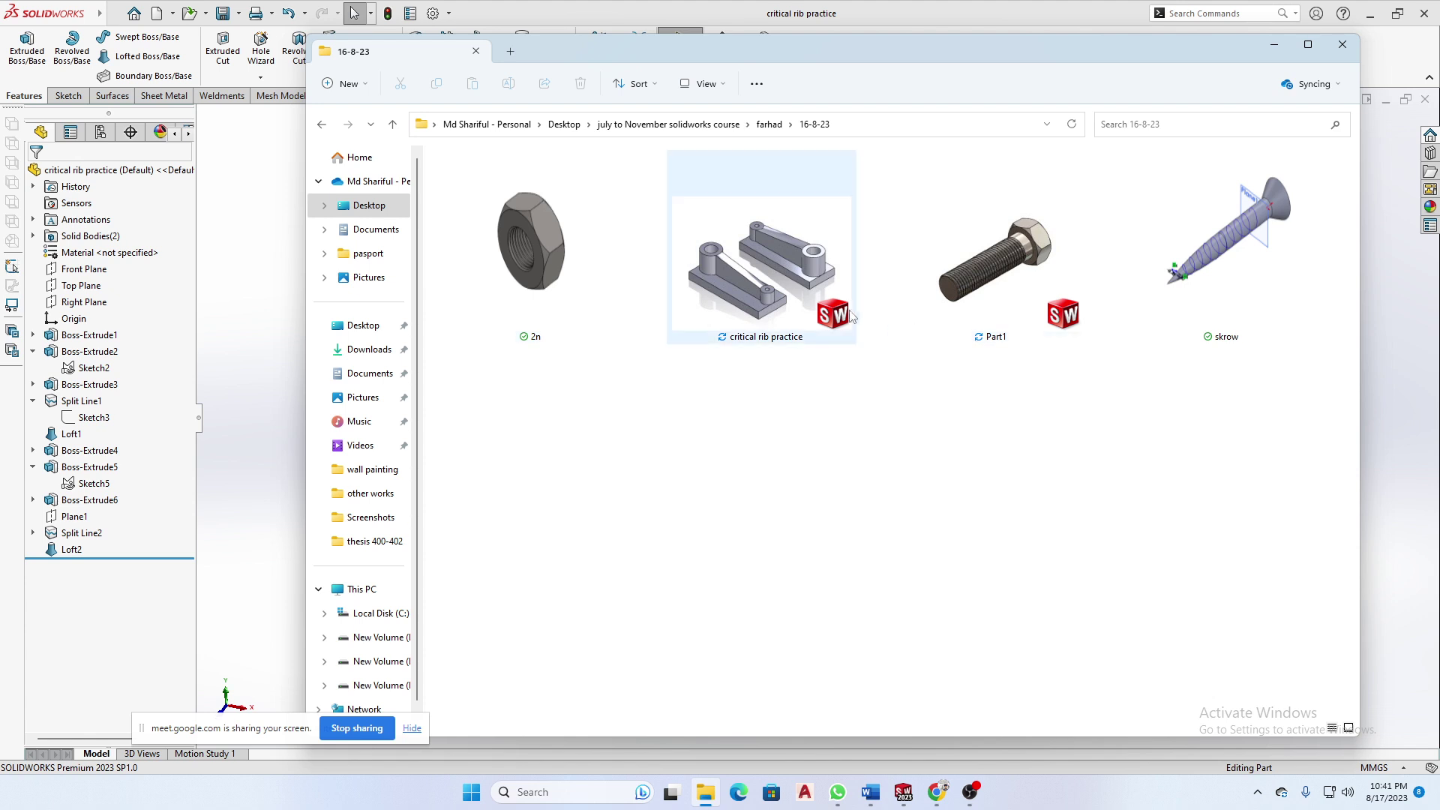
{"action": "left_click", "coordinate": [1272, 45]}
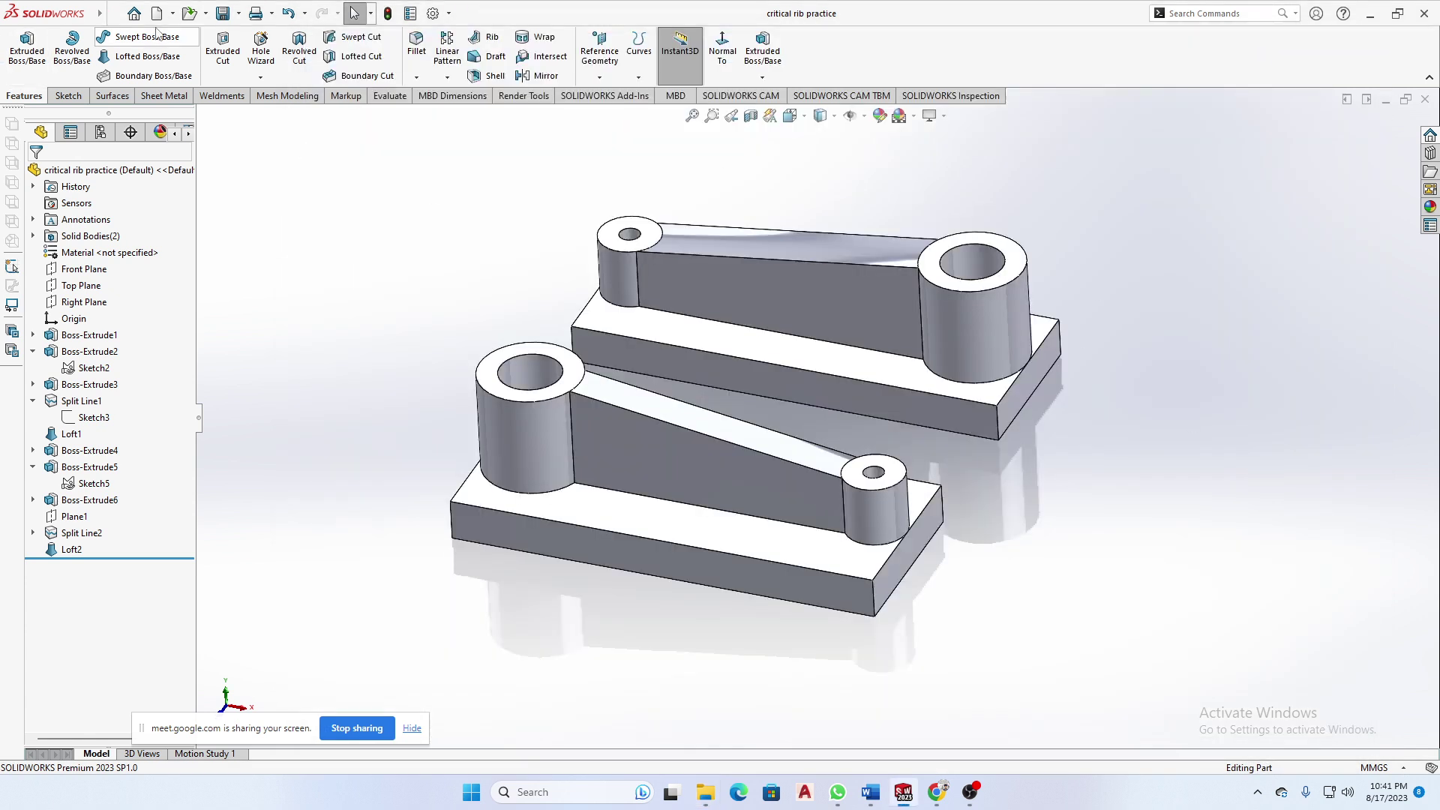
- Package the part with Pack and Go as a zip file named critical rib in the parent folder of 16-8-23
{"action": "mouse_move", "coordinate": [60, 6]}
{"action": "left_click", "coordinate": [114, 14]}
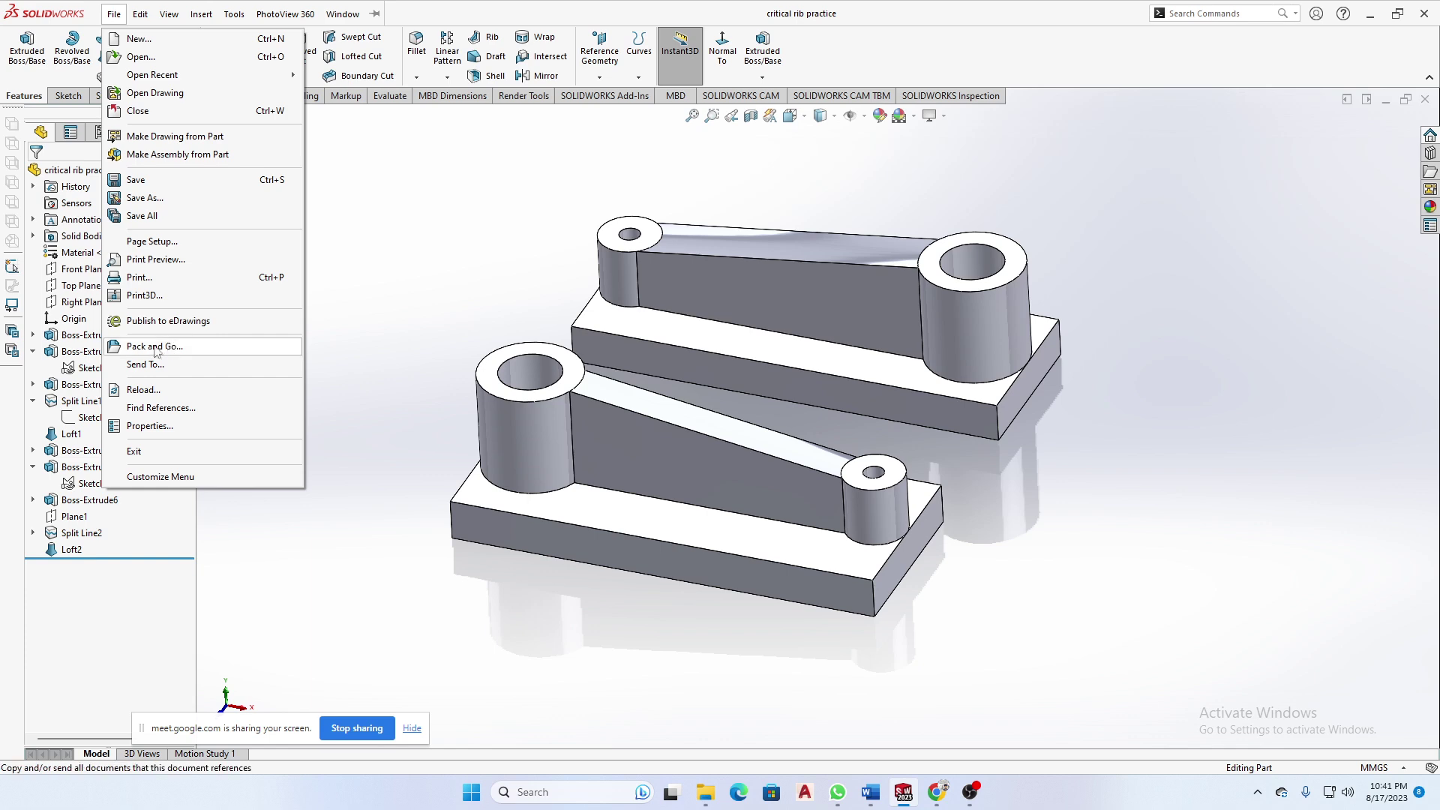
{"action": "left_click", "coordinate": [177, 349]}
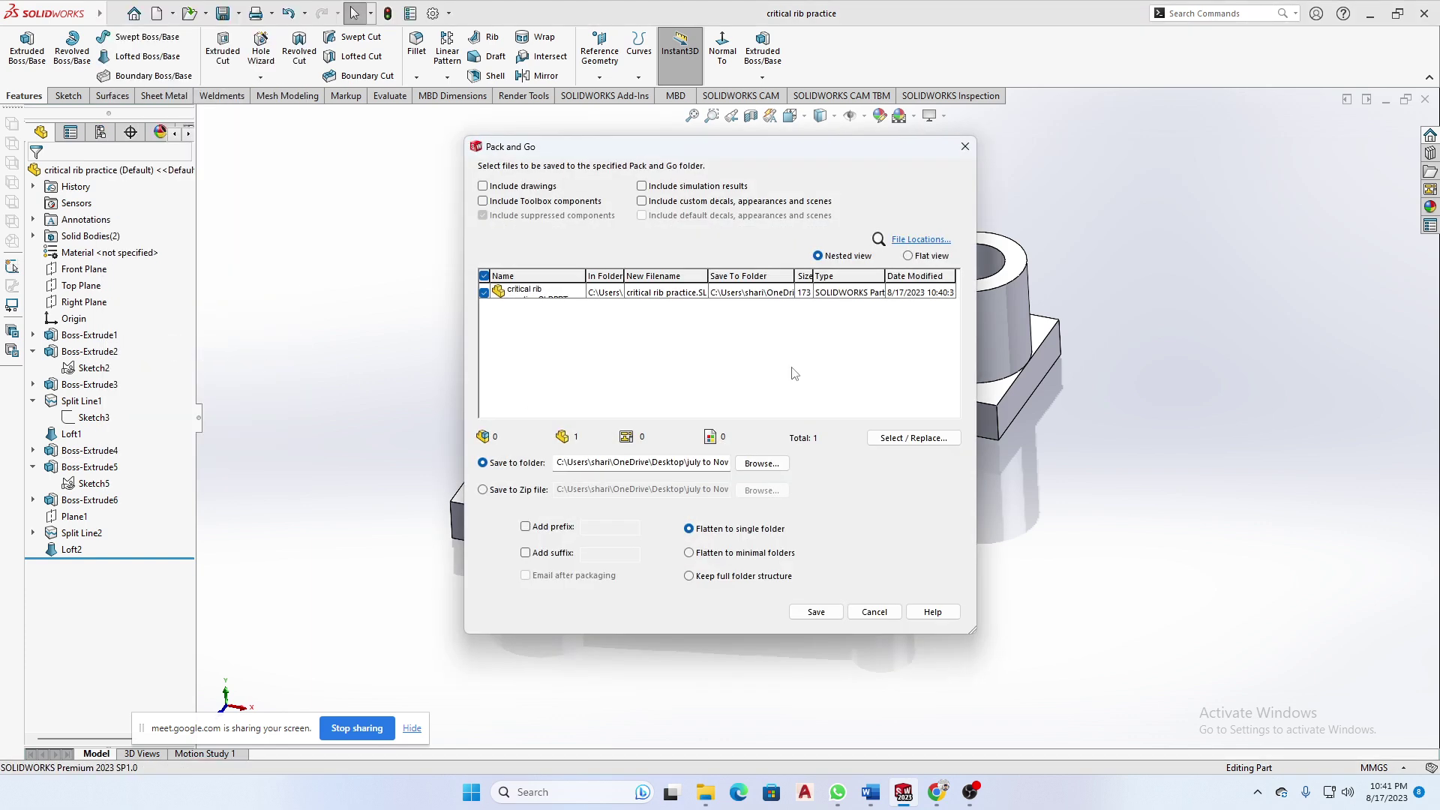
{"action": "left_click", "coordinate": [483, 491]}
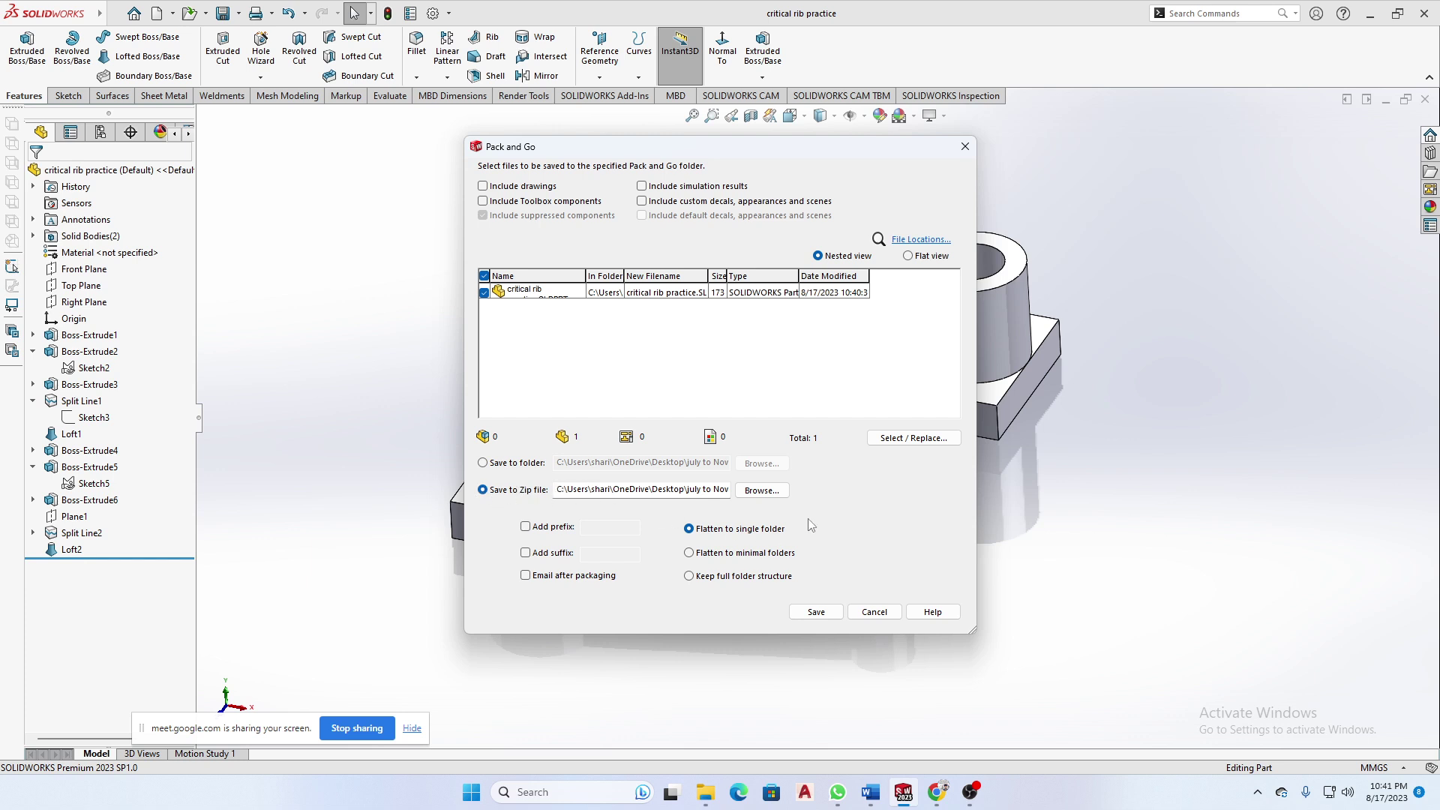
{"action": "left_click", "coordinate": [764, 496]}
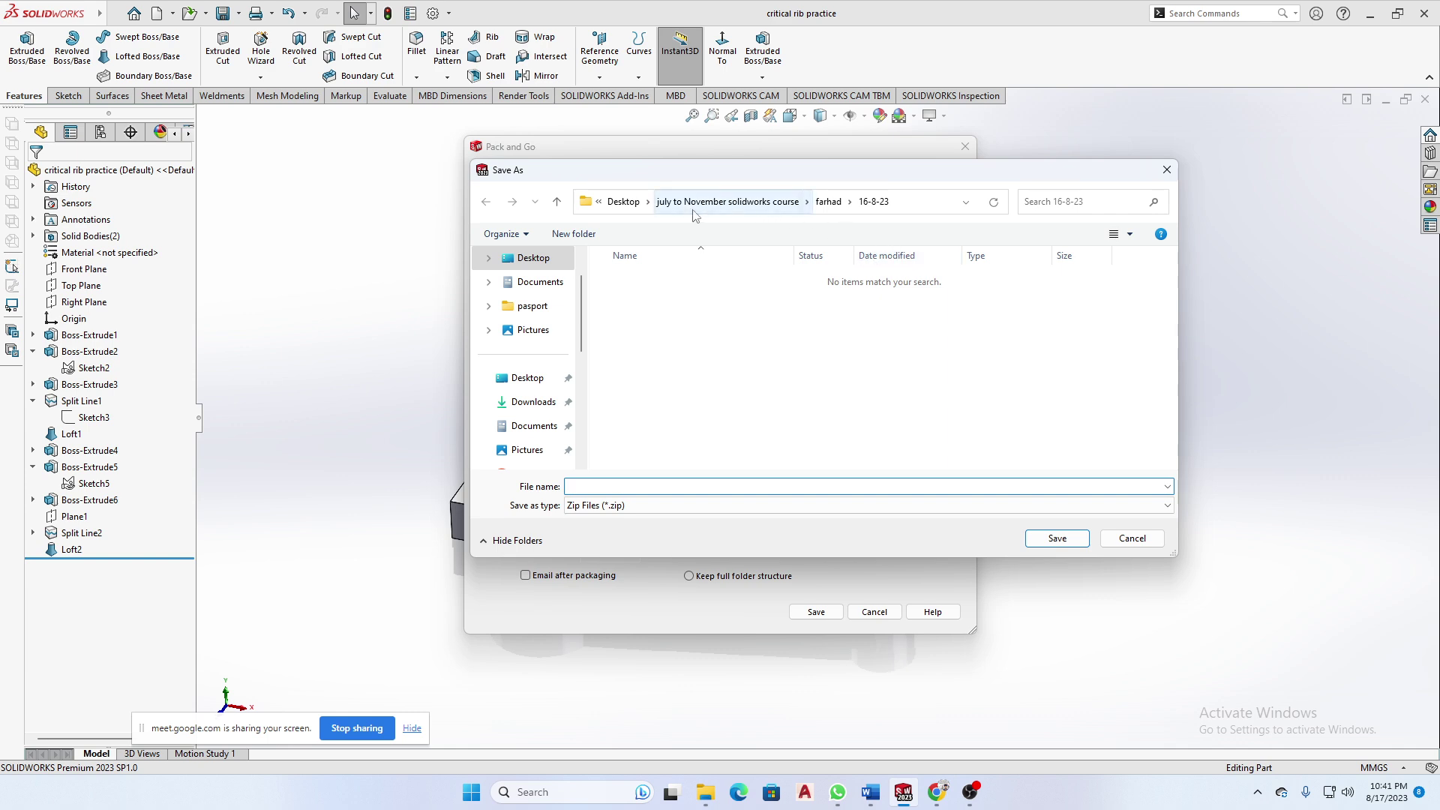
{"action": "left_click", "coordinate": [828, 201]}
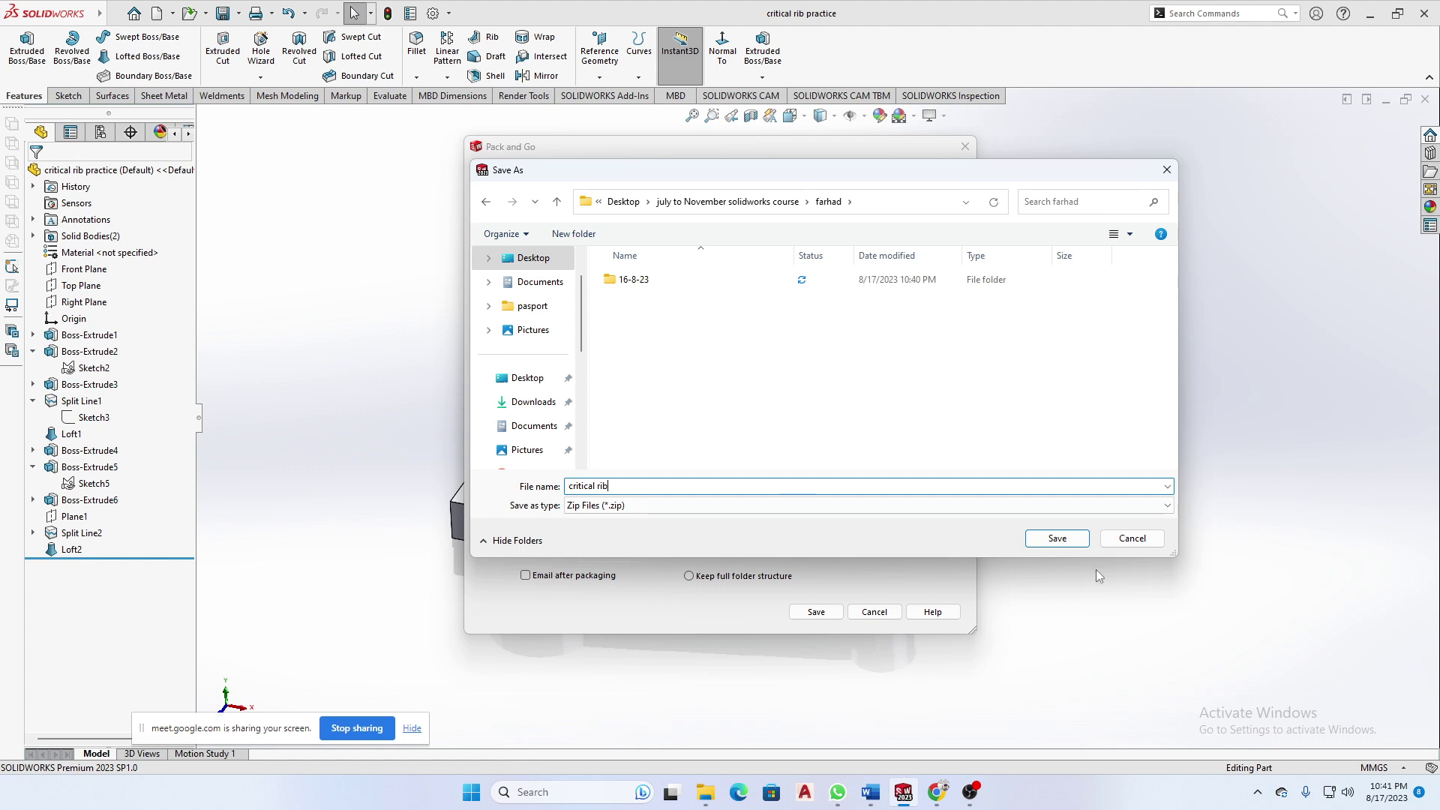
{"action": "left_click", "coordinate": [1057, 539]}
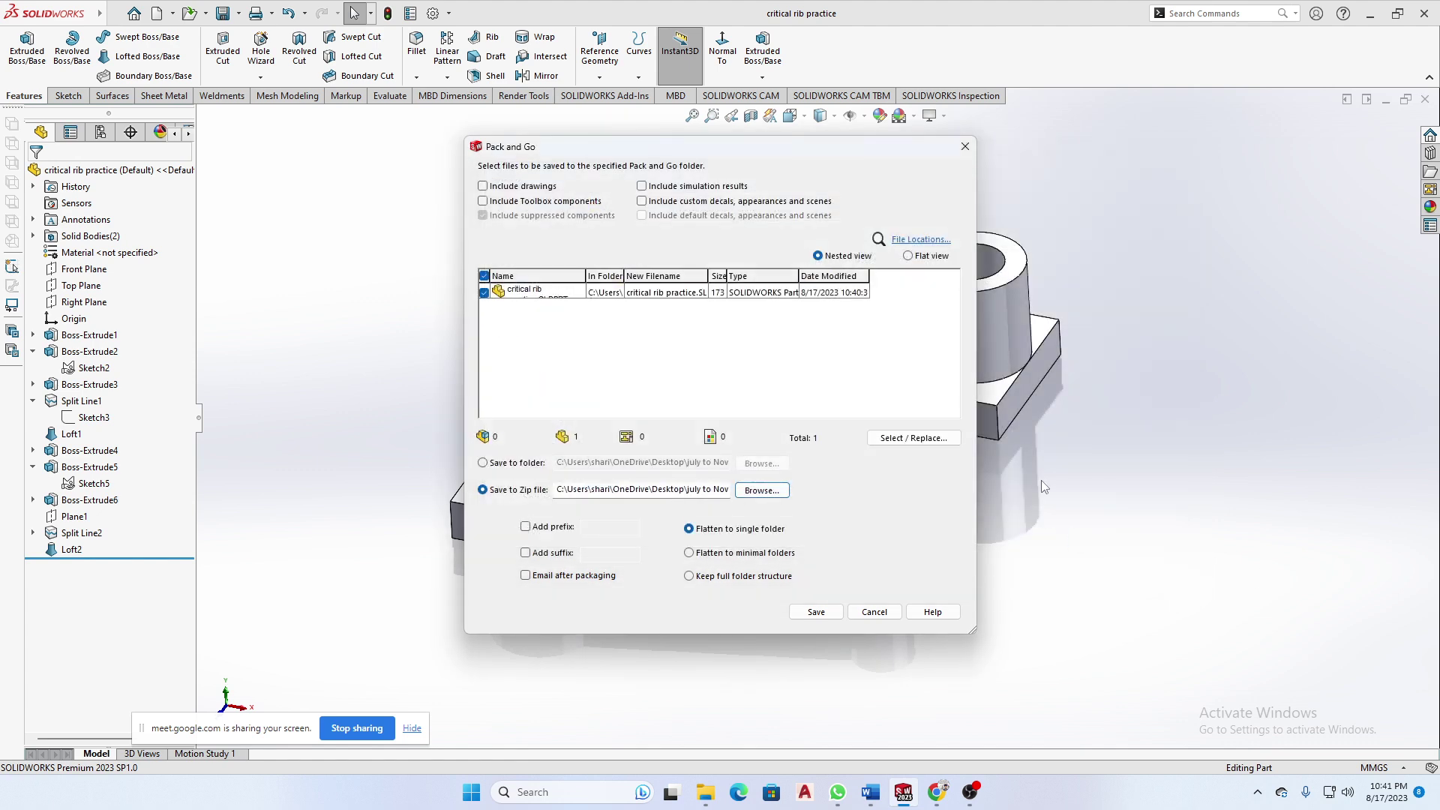
{"action": "left_click", "coordinate": [806, 610]}
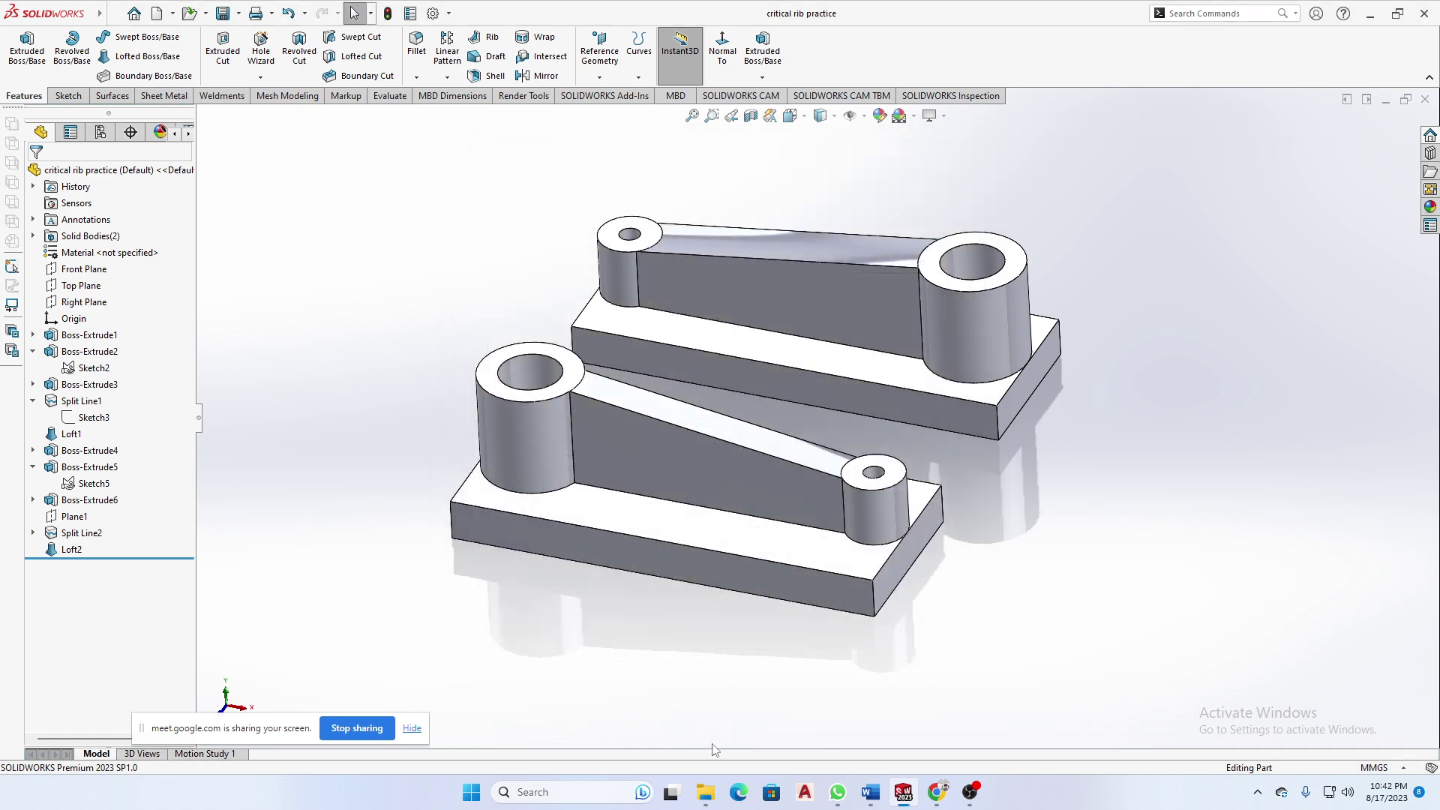
- Switch to File Explorer and extract the critical rib zip archive in the parent folder of 16-8-23
{"action": "left_click", "coordinate": [706, 792]}
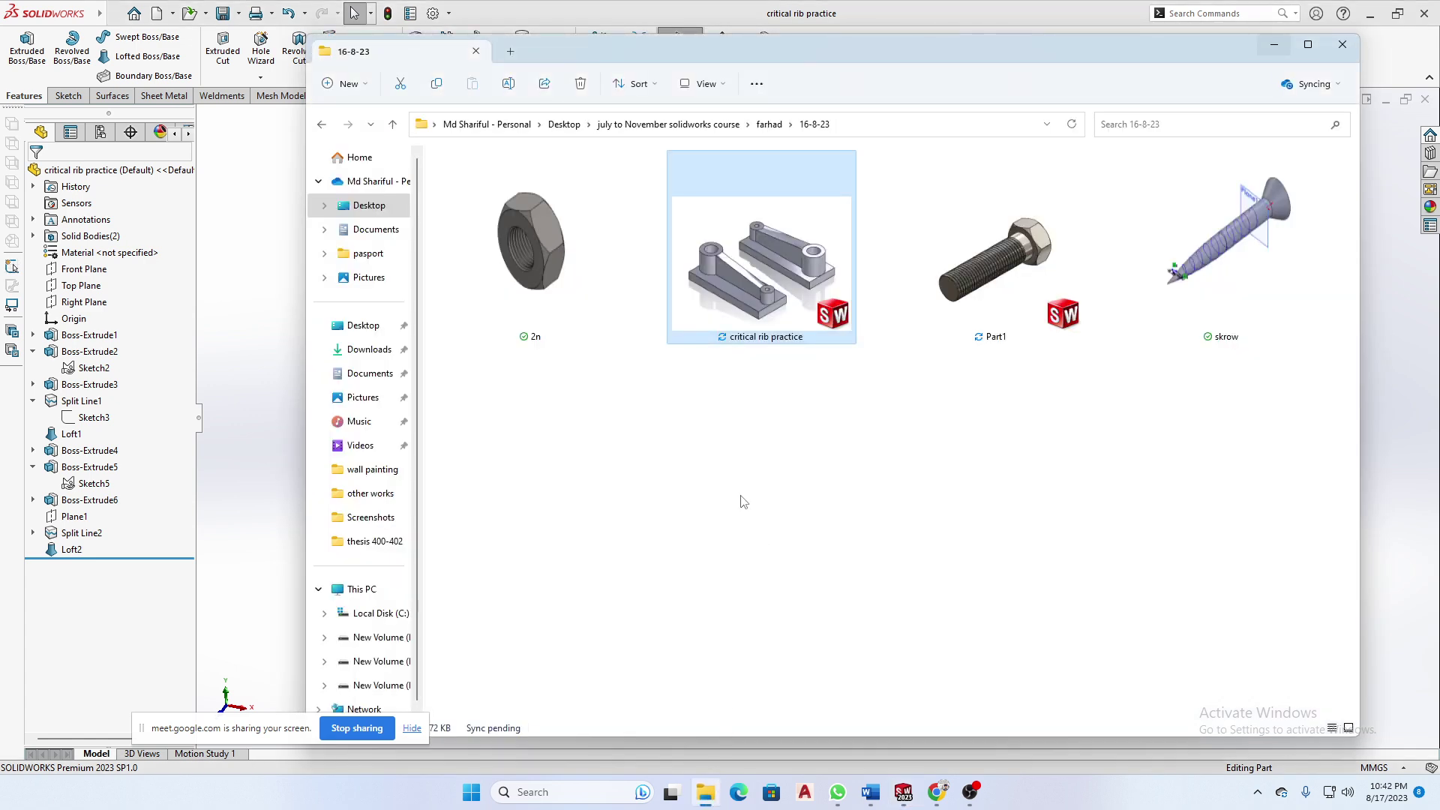
{"action": "left_click", "coordinate": [716, 125]}
{"action": "double_click", "coordinate": [492, 180]}
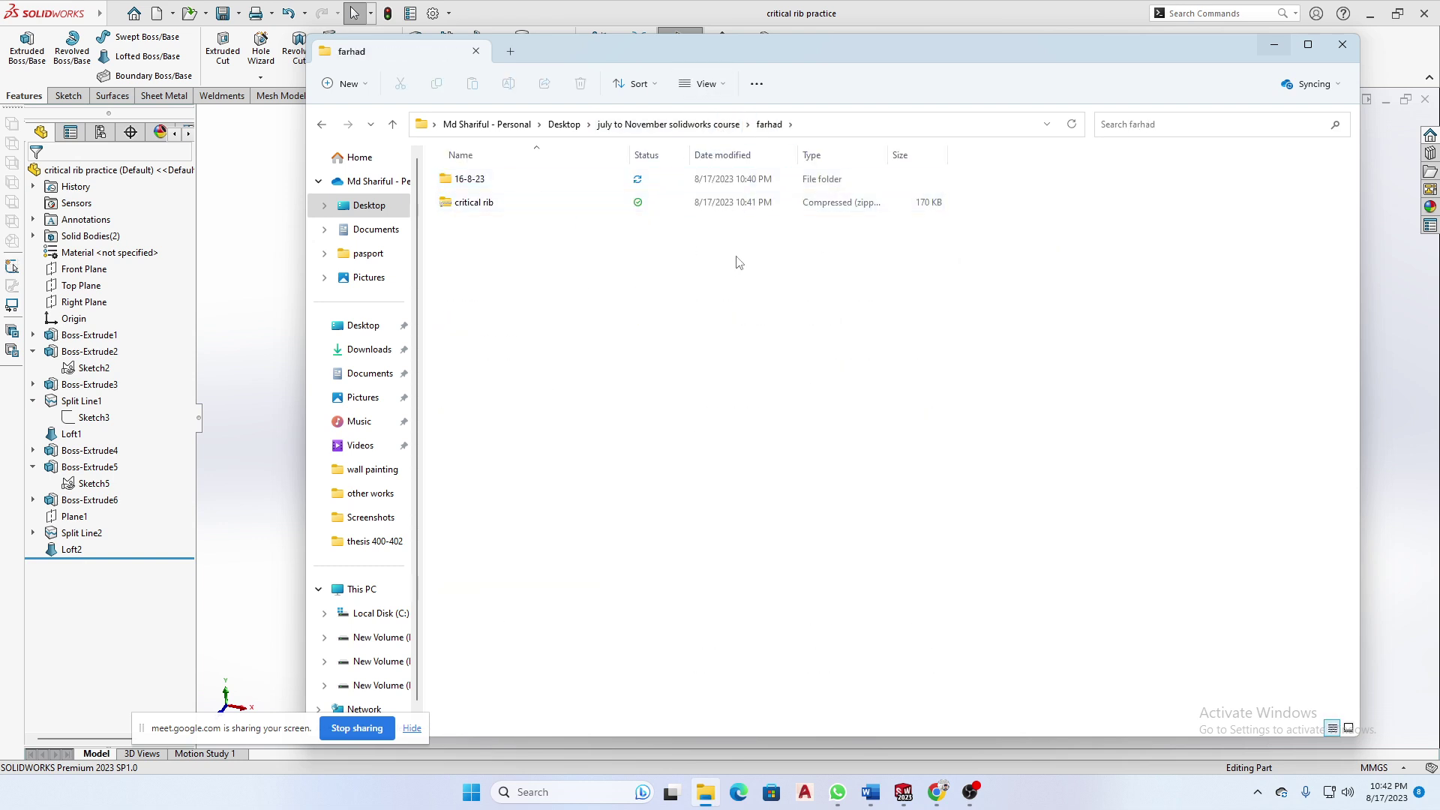
{"action": "left_click", "coordinate": [488, 204]}
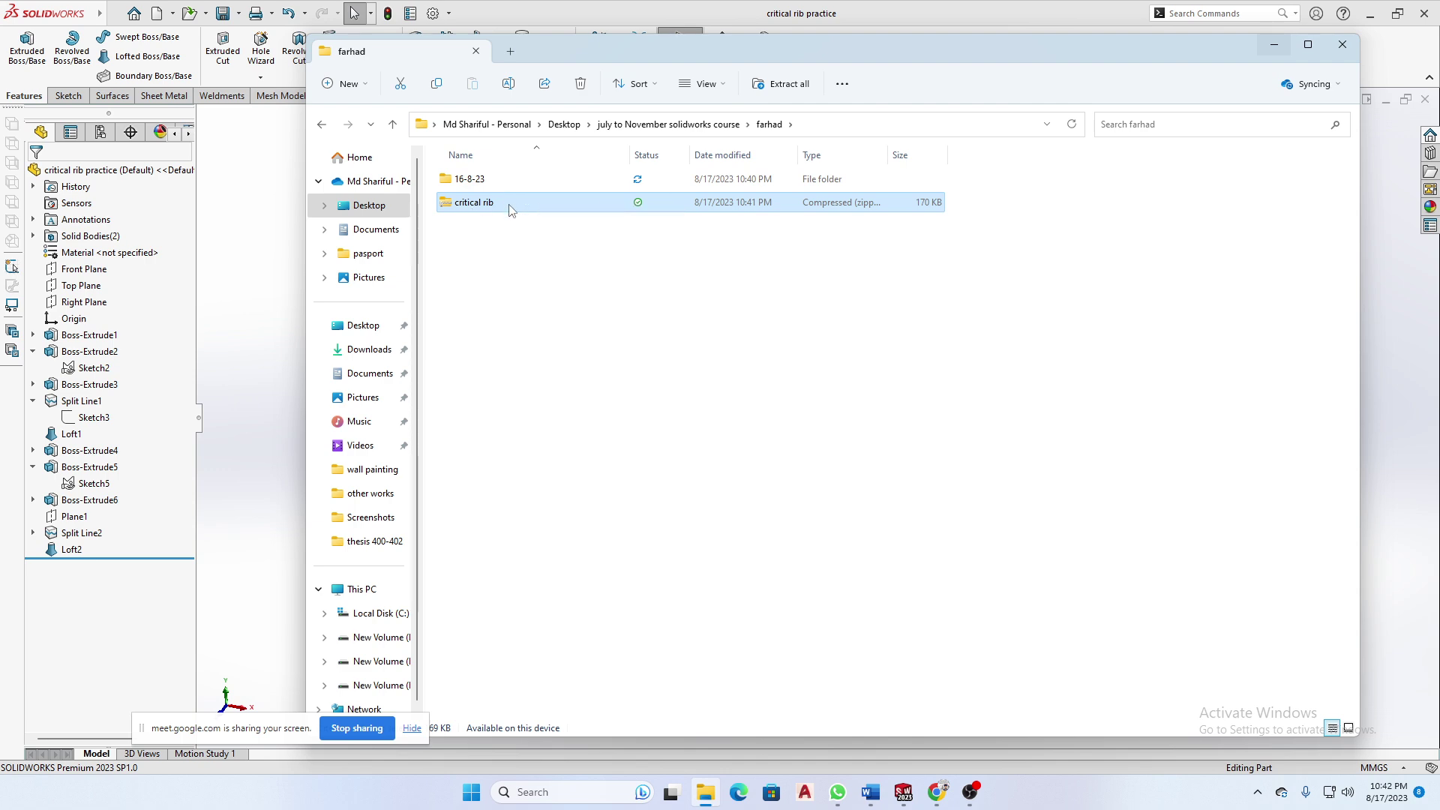
{"action": "right_click", "coordinate": [510, 207]}
{"action": "left_click", "coordinate": [570, 348]}
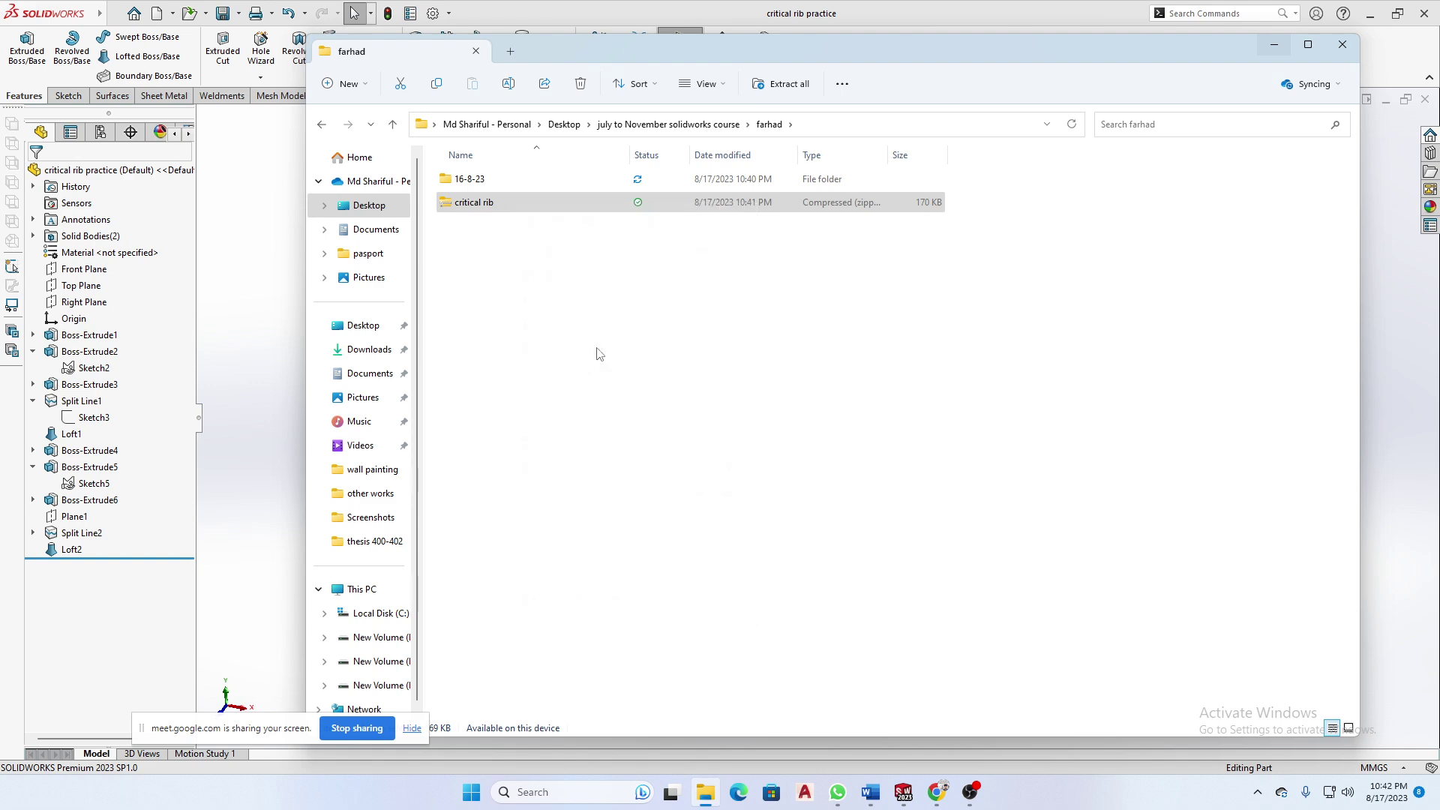
{"action": "left_click", "coordinate": [859, 539]}
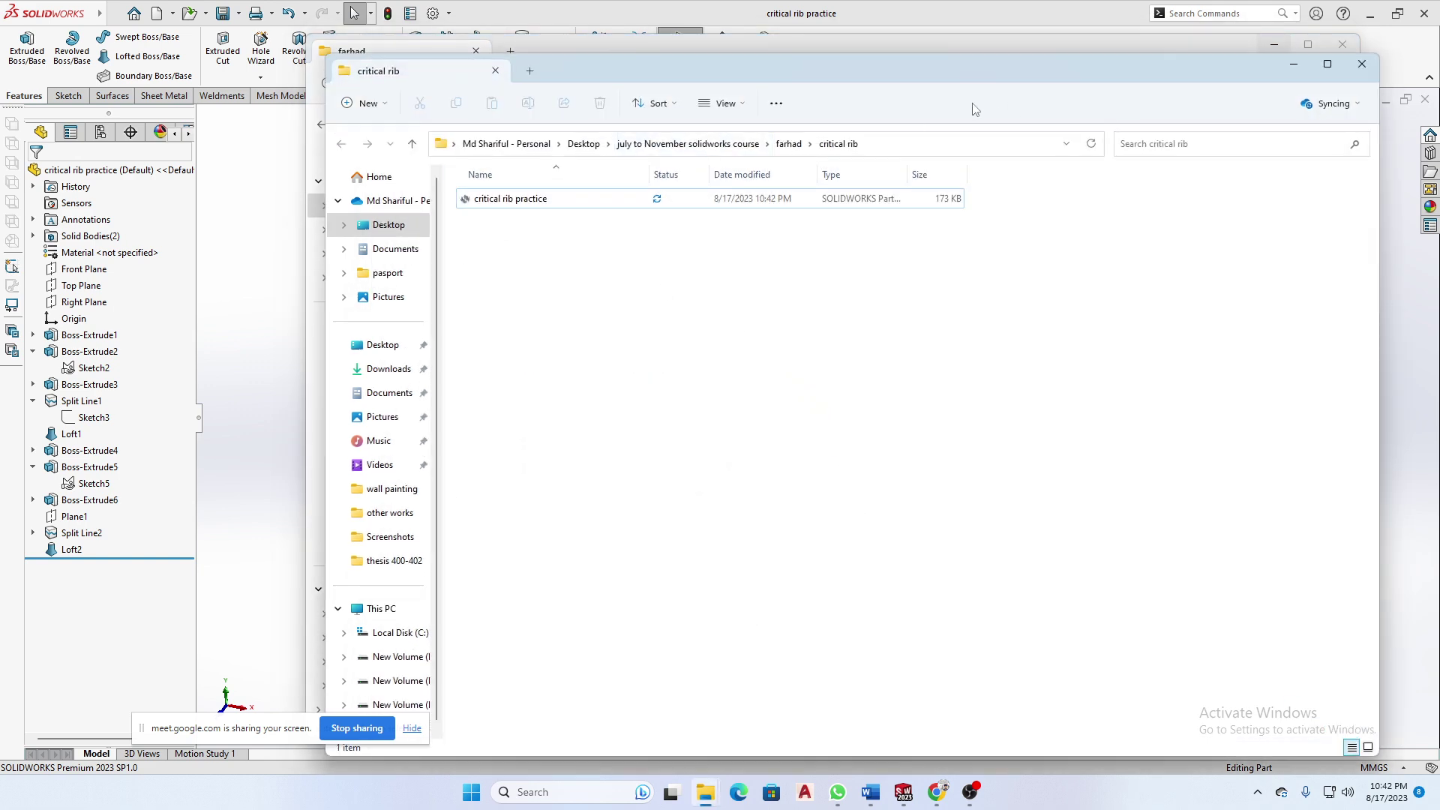
- Inspect the contents of the extracted critical rib folder and close File Explorer
{"action": "left_click", "coordinate": [1362, 63]}
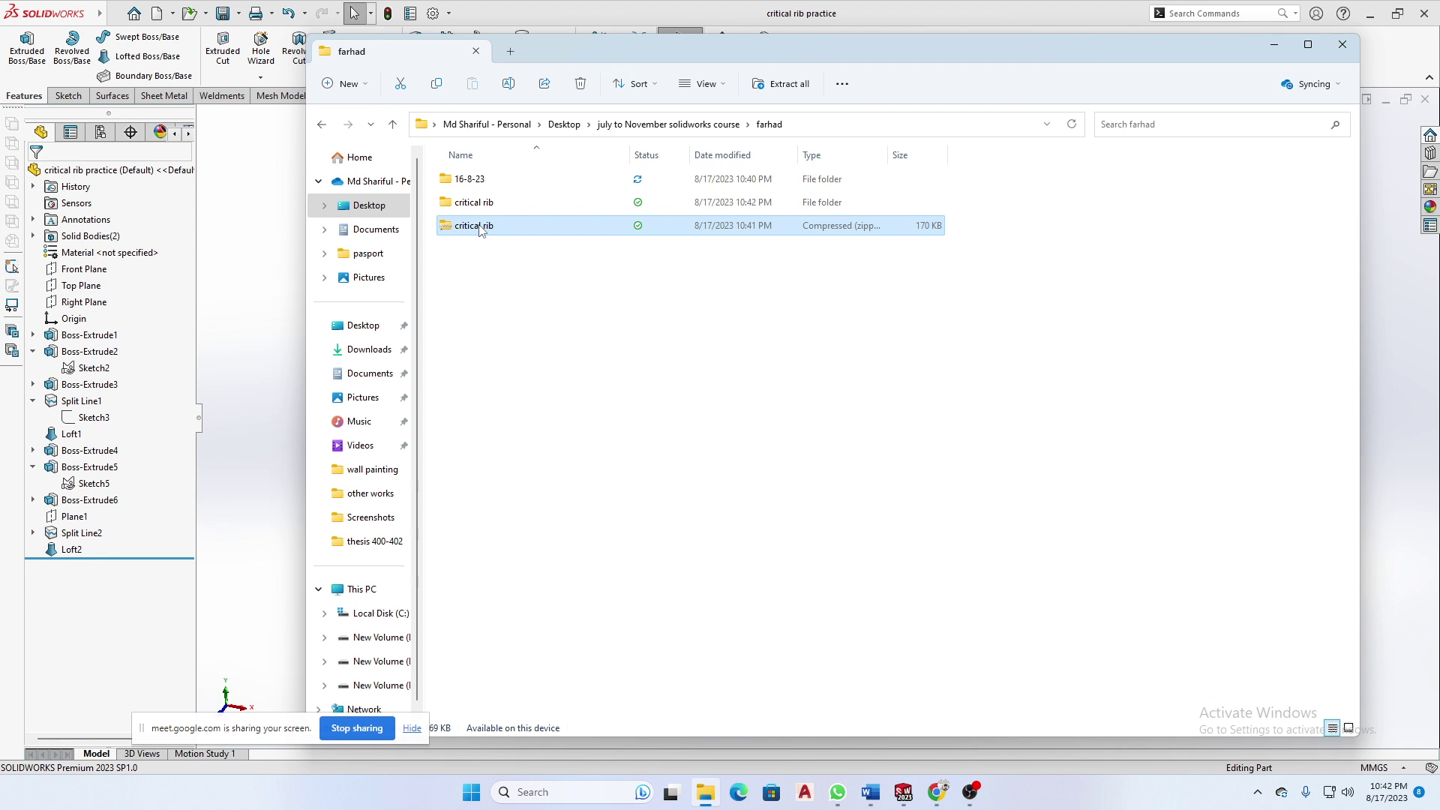
{"action": "left_click", "coordinate": [495, 204]}
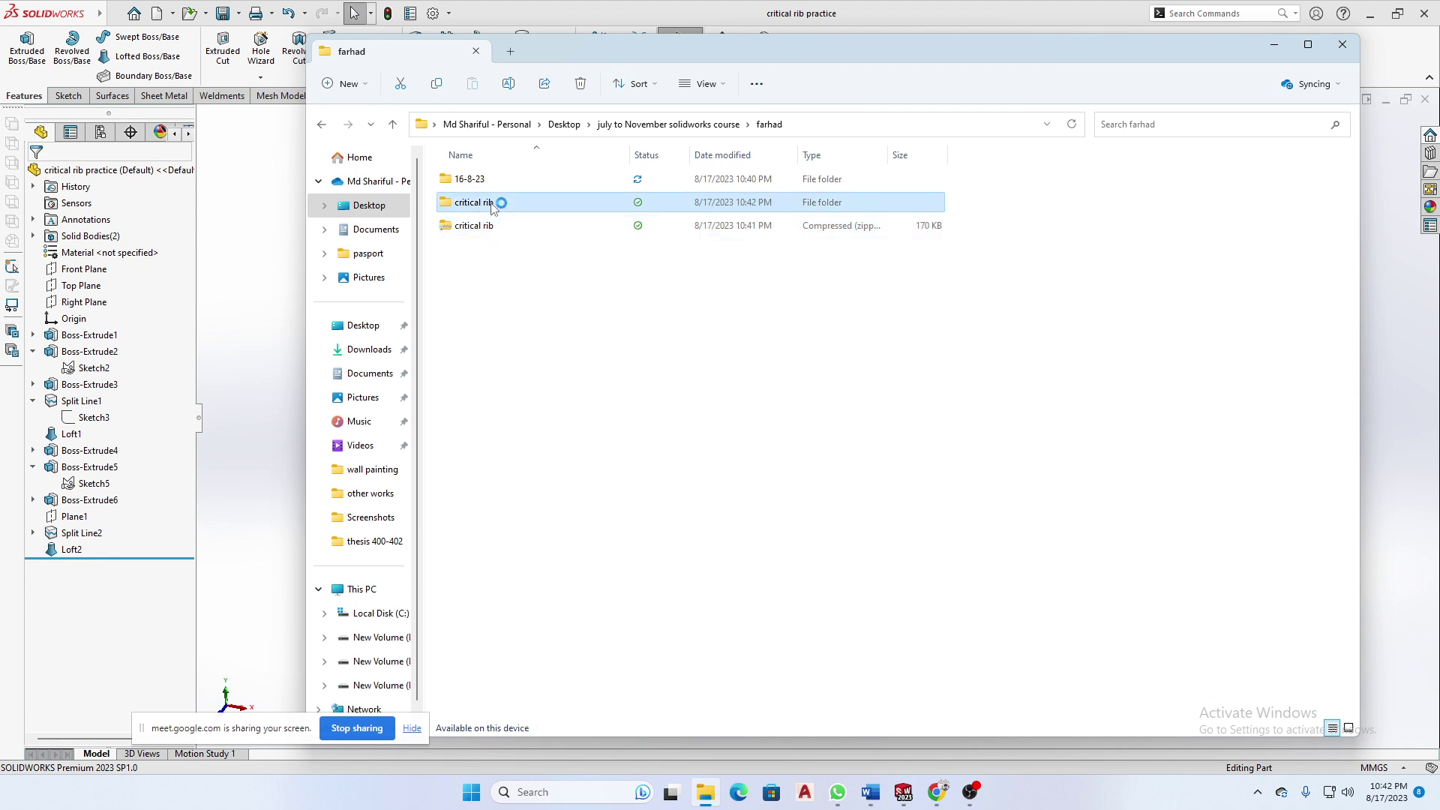
{"action": "double_click", "coordinate": [492, 203]}
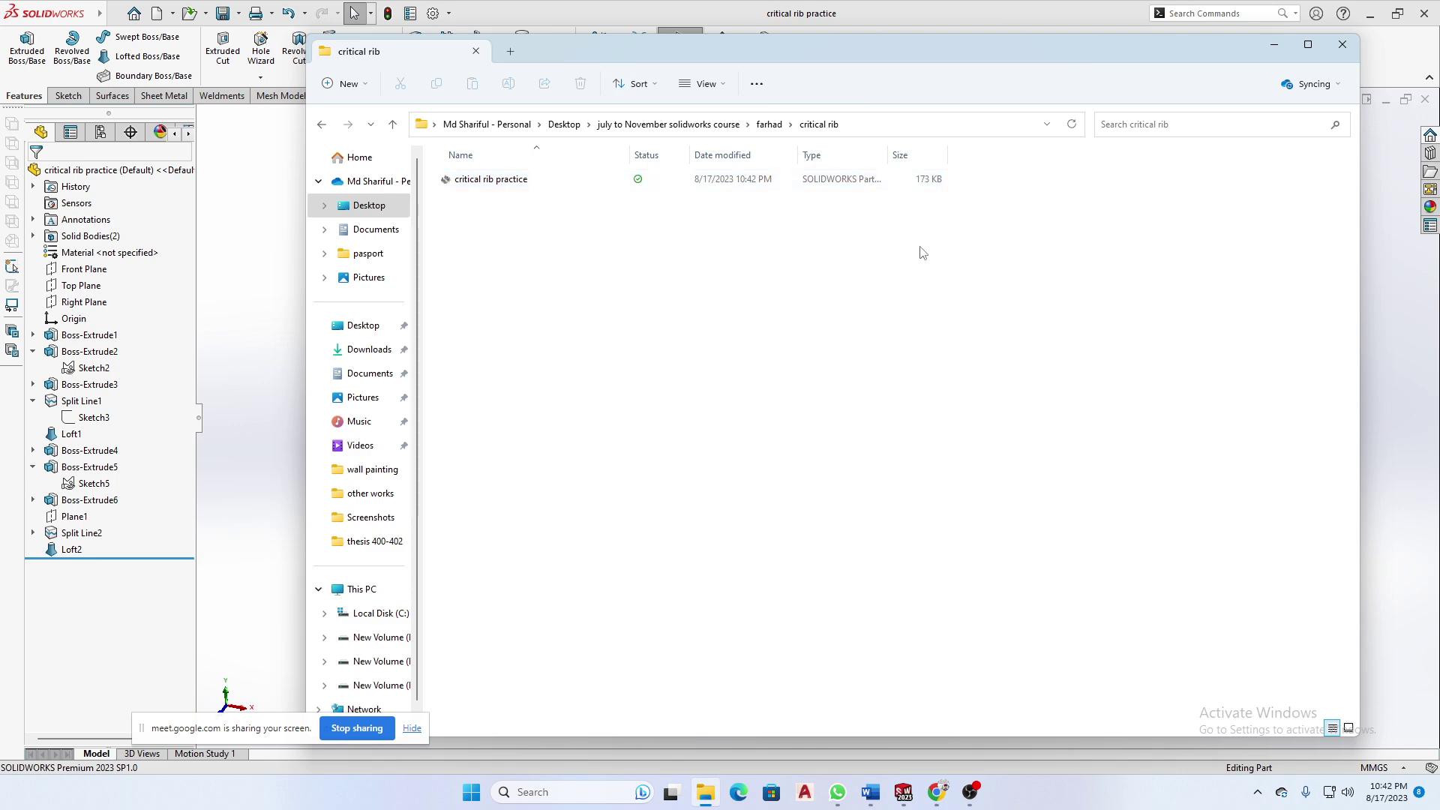
{"action": "left_click", "coordinate": [1342, 45]}
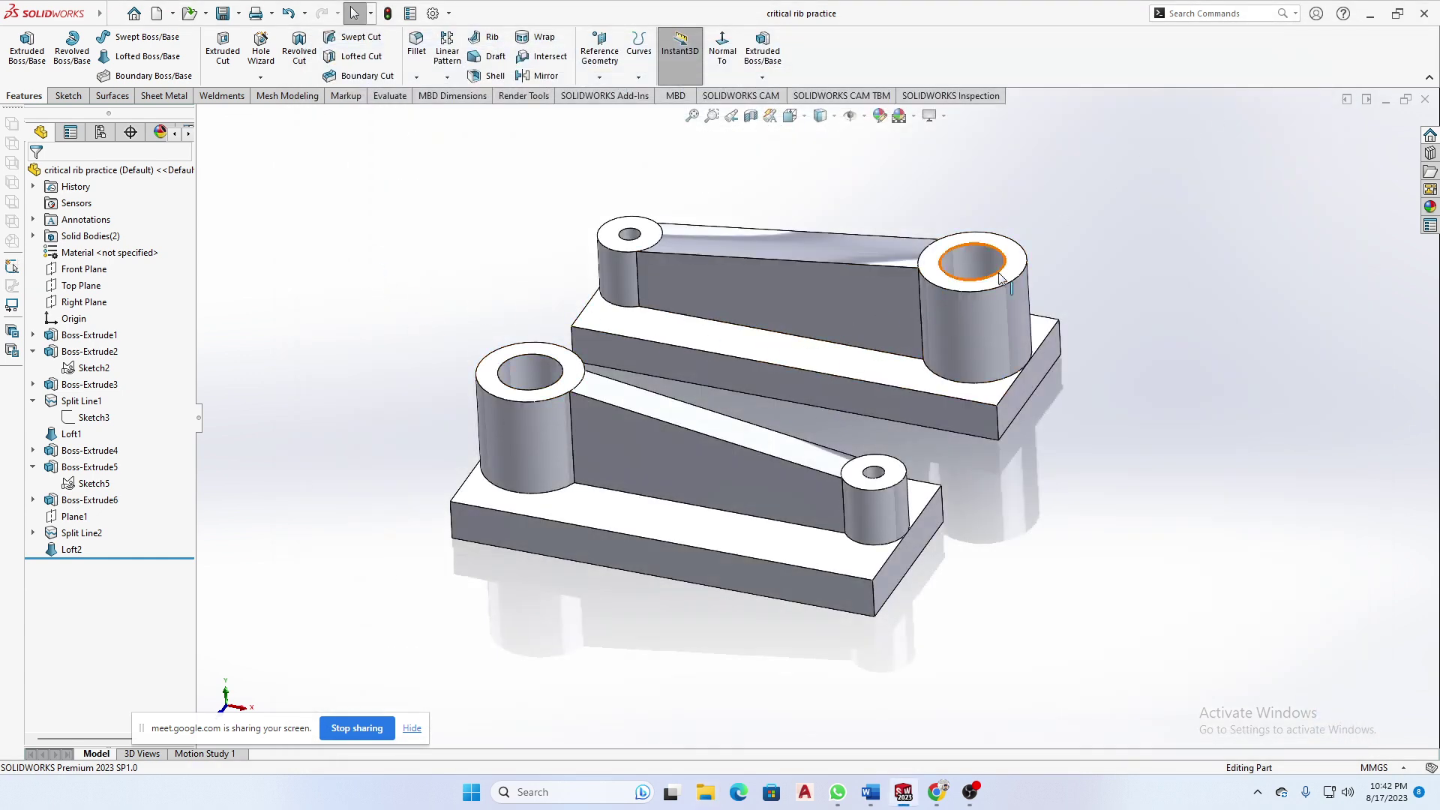
{"action": "left_click_drag", "start_coordinate": [1230, 187], "coordinate": [355, 549]}
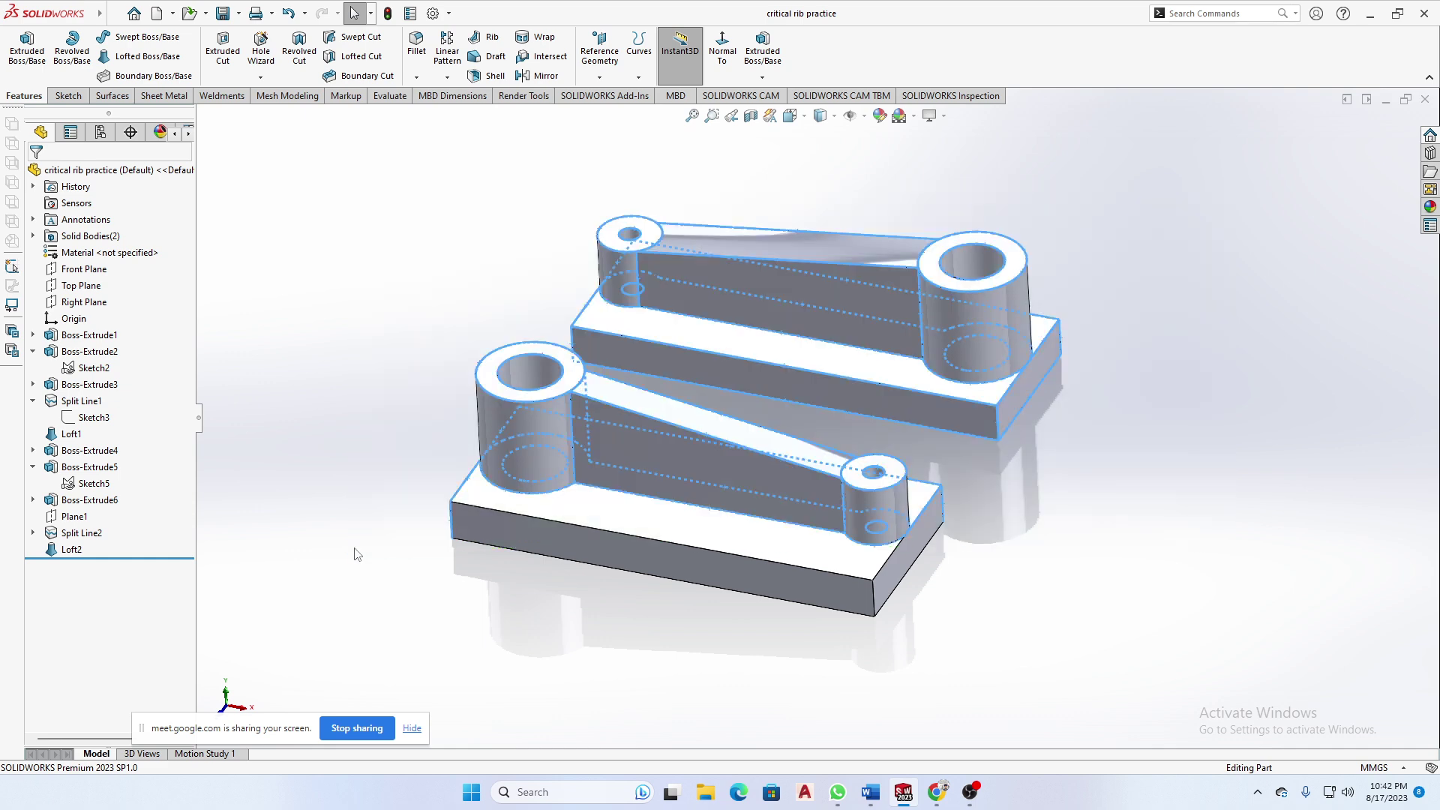
{"action": "left_click", "coordinate": [411, 374]}
{"action": "left_click_drag", "start_coordinate": [1231, 189], "coordinate": [366, 578]}
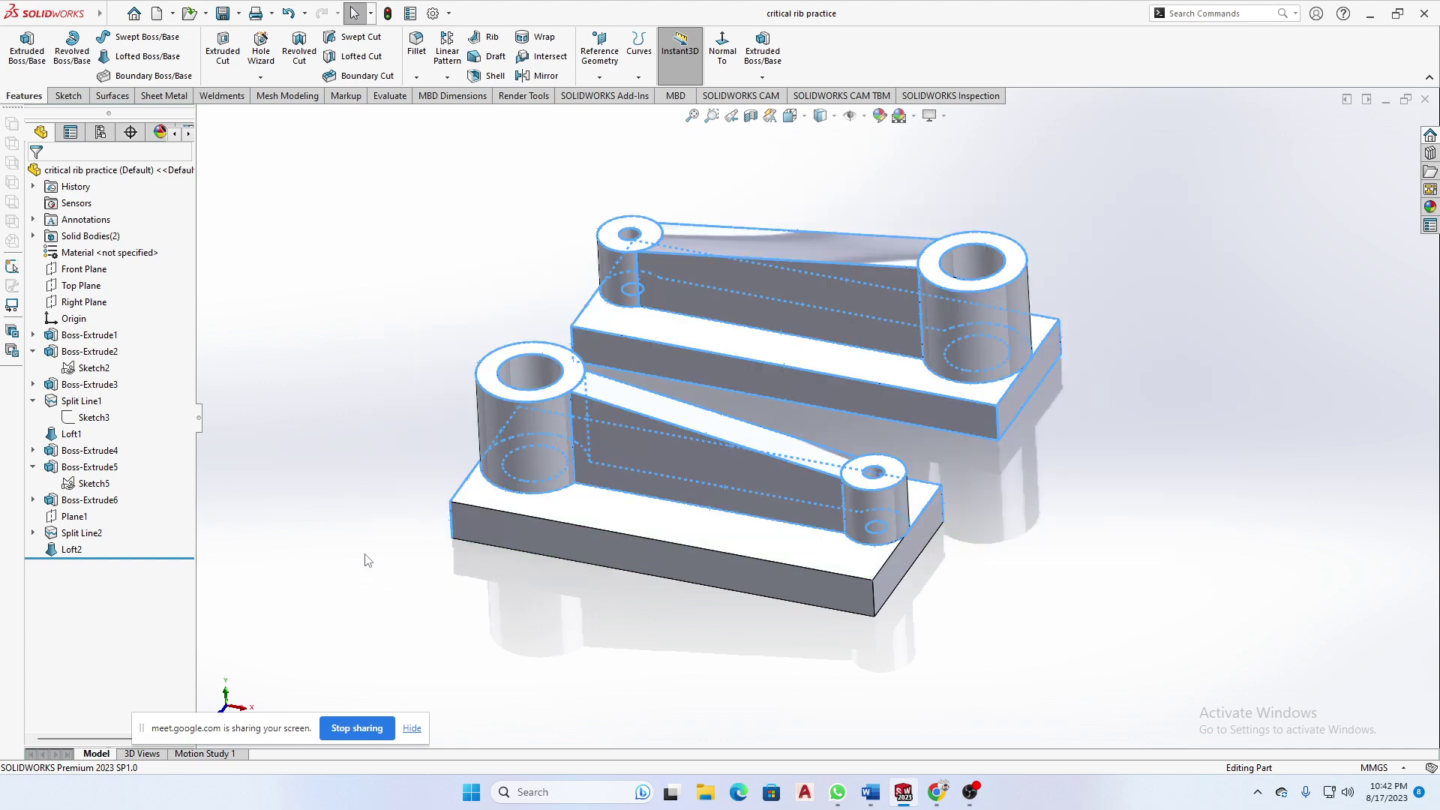
{"action": "left_click", "coordinate": [417, 485]}
{"action": "mouse_move", "coordinate": [713, 520]}
{"action": "middle_mouse_down"}
{"action": "mouse_move", "coordinate": [693, 484]}
{"action": "mouse_move", "coordinate": [700, 505]}
{"action": "middle_mouse_up"}
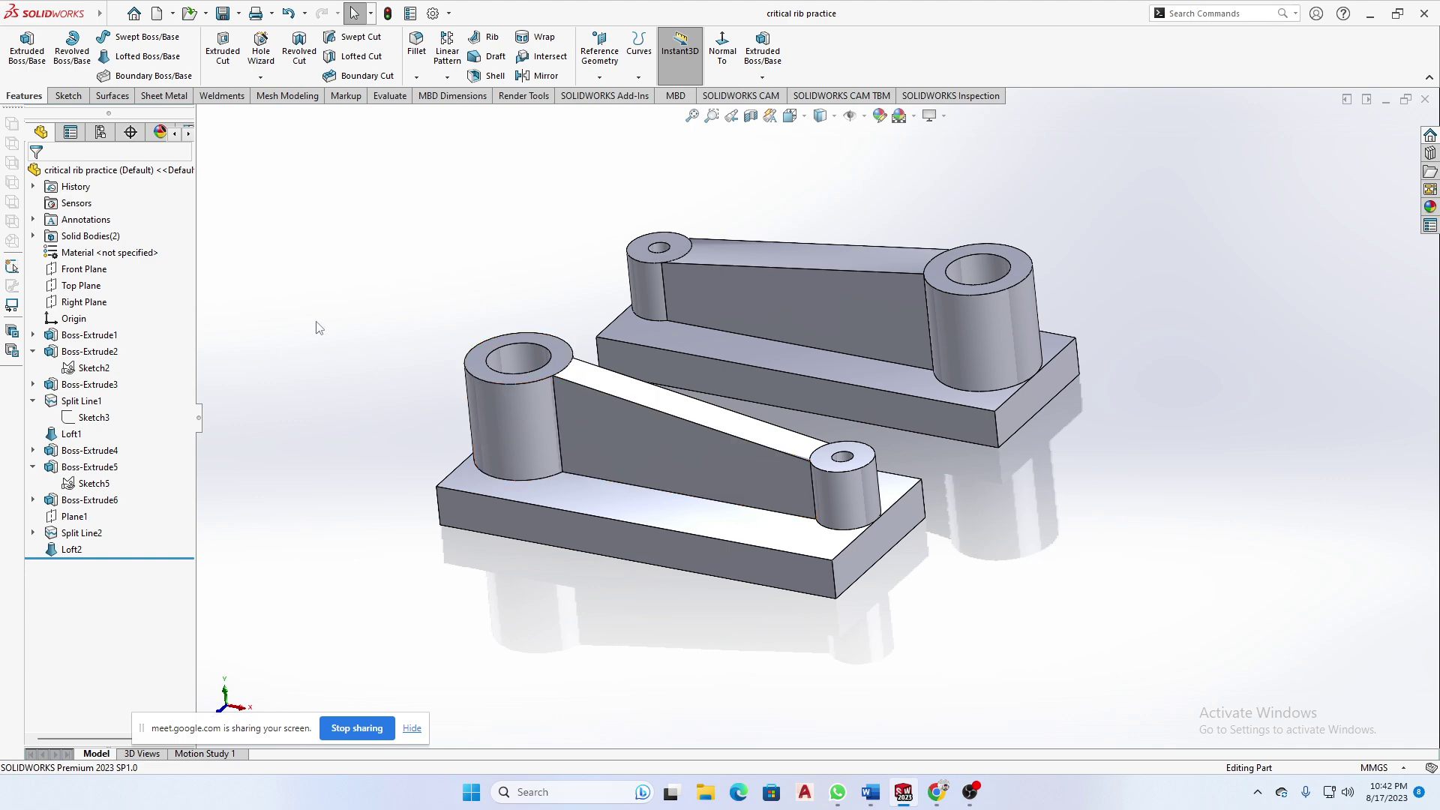
{"action": "left_click_drag", "start_coordinate": [1163, 185], "coordinate": [361, 523]}
{"action": "left_click", "coordinate": [369, 420]}
{"action": "left_click_drag", "start_coordinate": [1203, 187], "coordinate": [369, 606]}
{"action": "left_click", "coordinate": [347, 353]}
{"action": "left_click", "coordinate": [114, 15]}
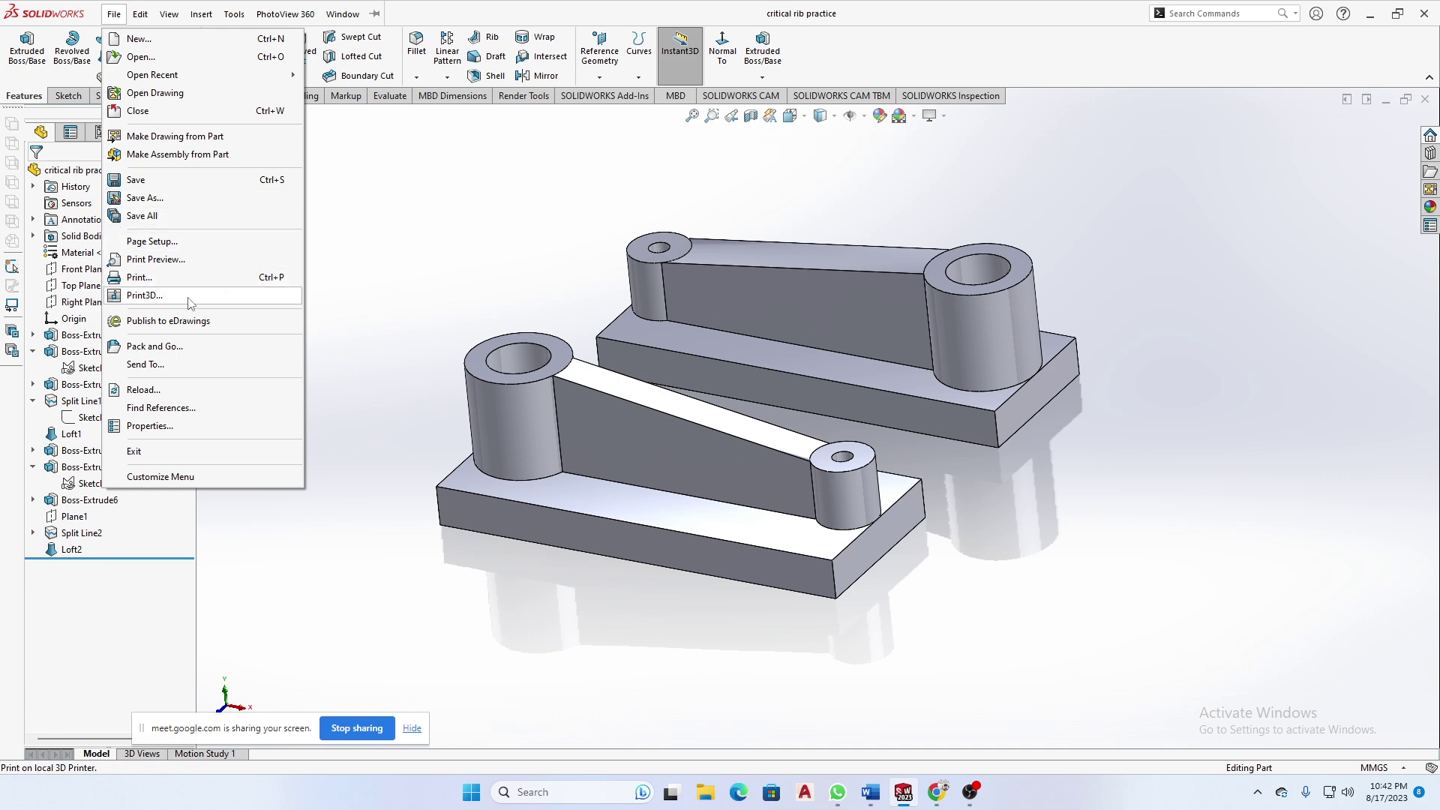
{"action": "left_click", "coordinate": [154, 347]}
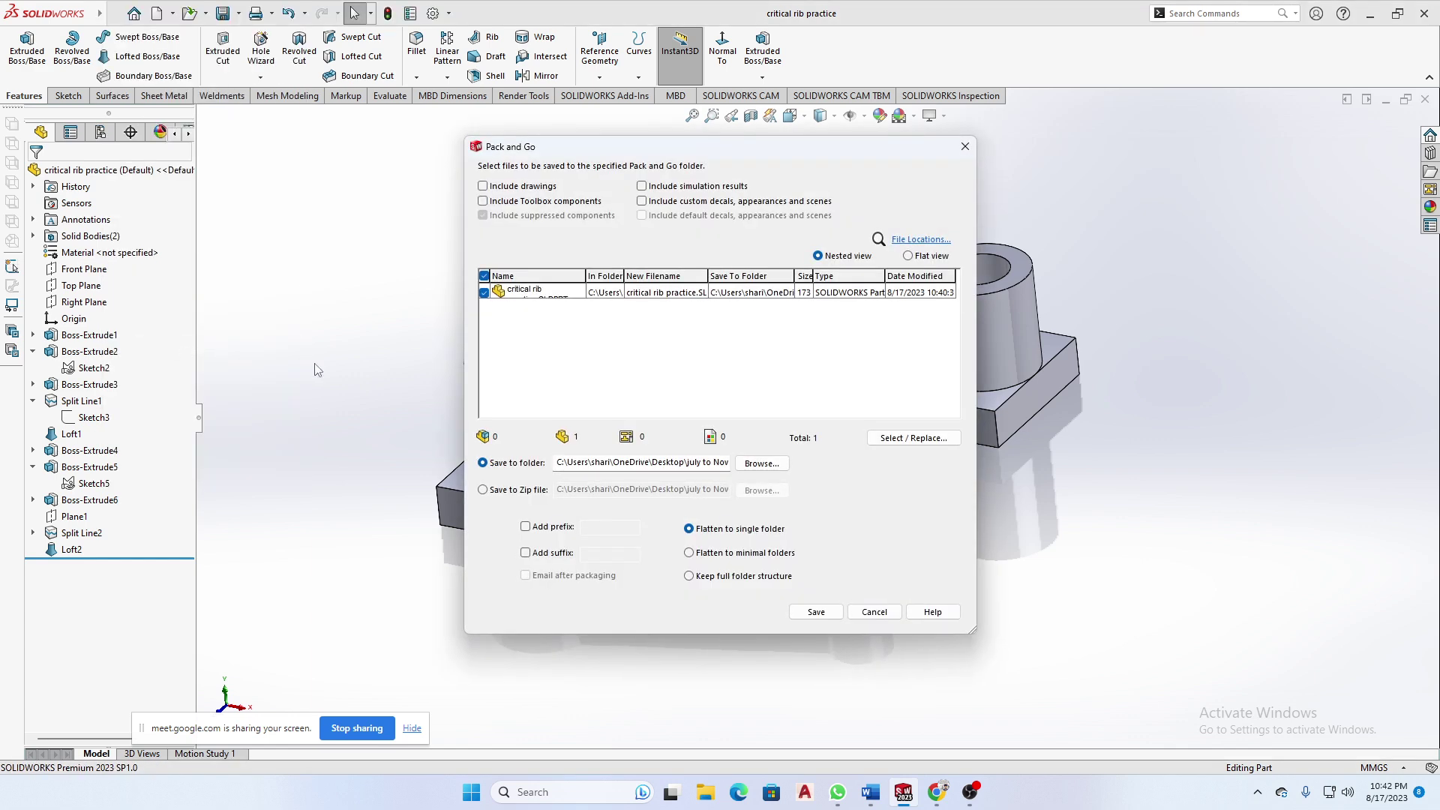
{"action": "left_click", "coordinate": [483, 491]}
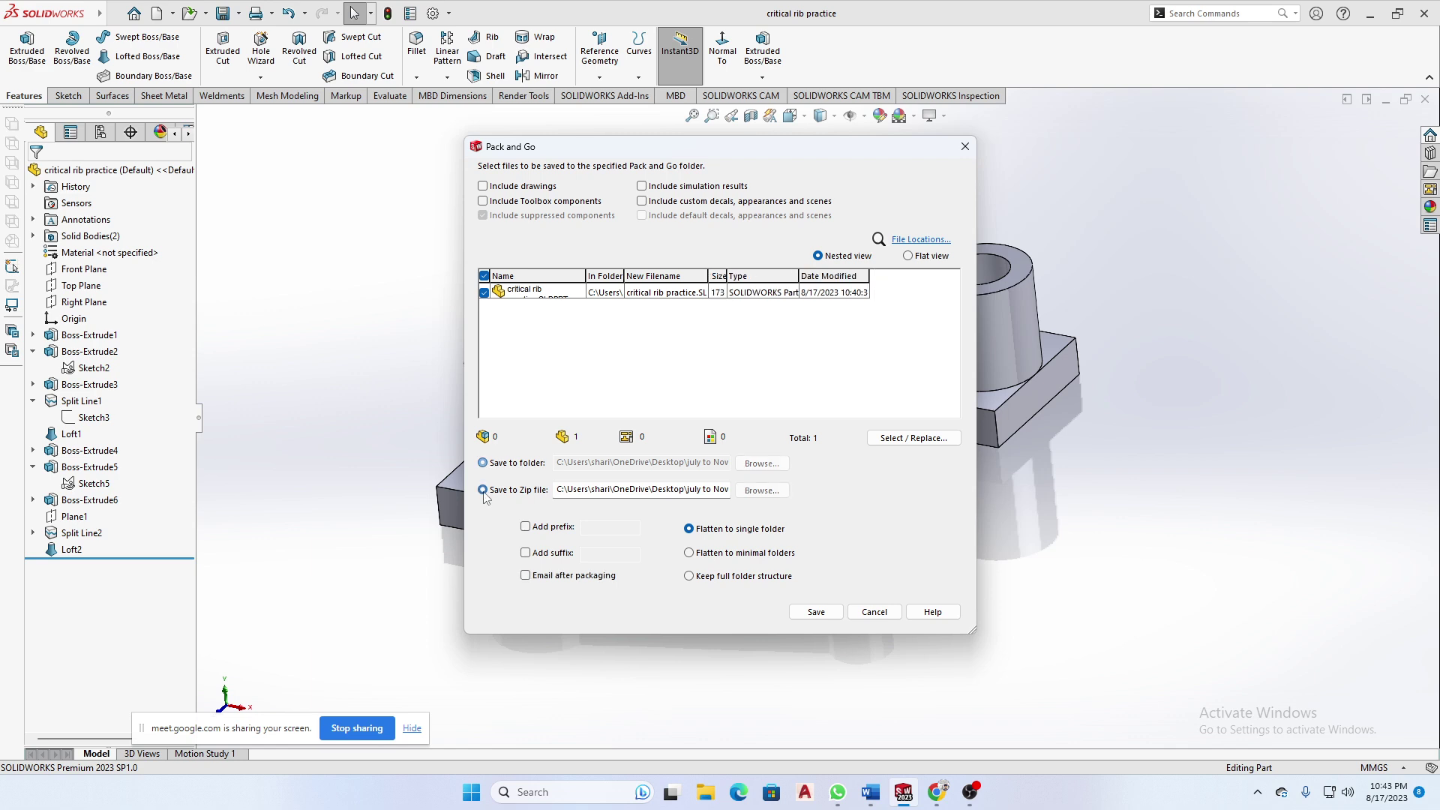
{"action": "left_click", "coordinate": [762, 490]}
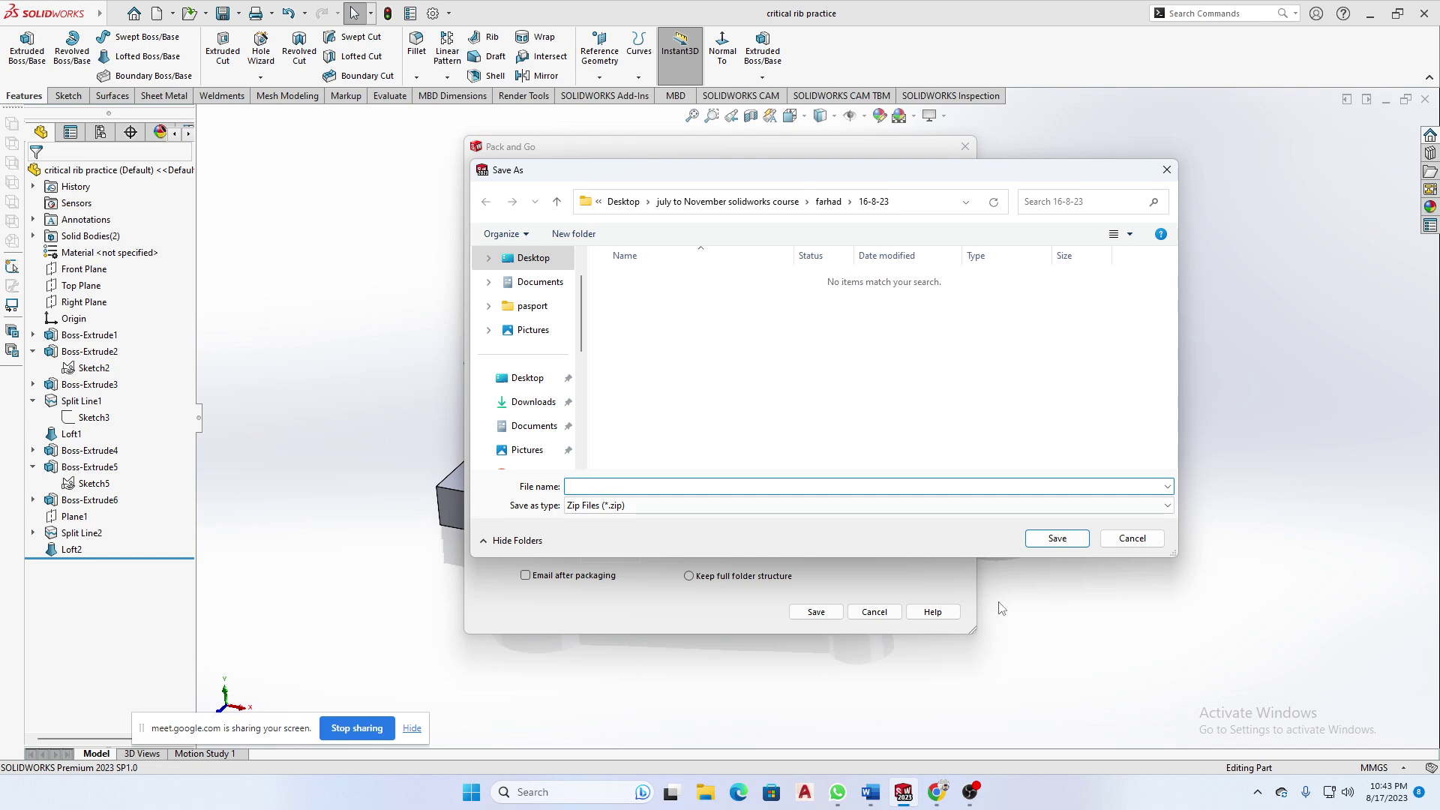
{"action": "left_click", "coordinate": [936, 792]}
{"action": "left_click", "coordinate": [903, 742]}
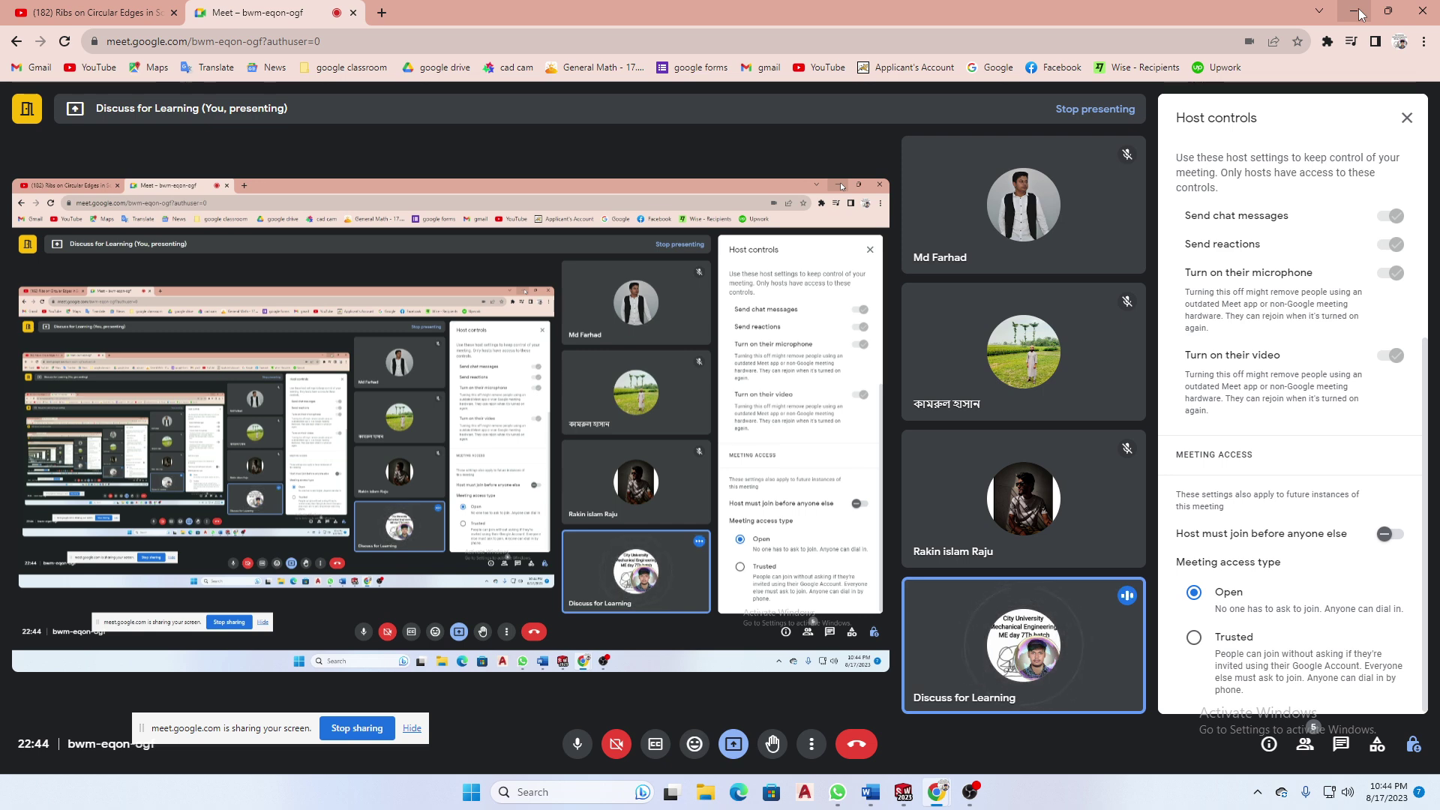
{"action": "left_click", "coordinate": [1356, 11]}
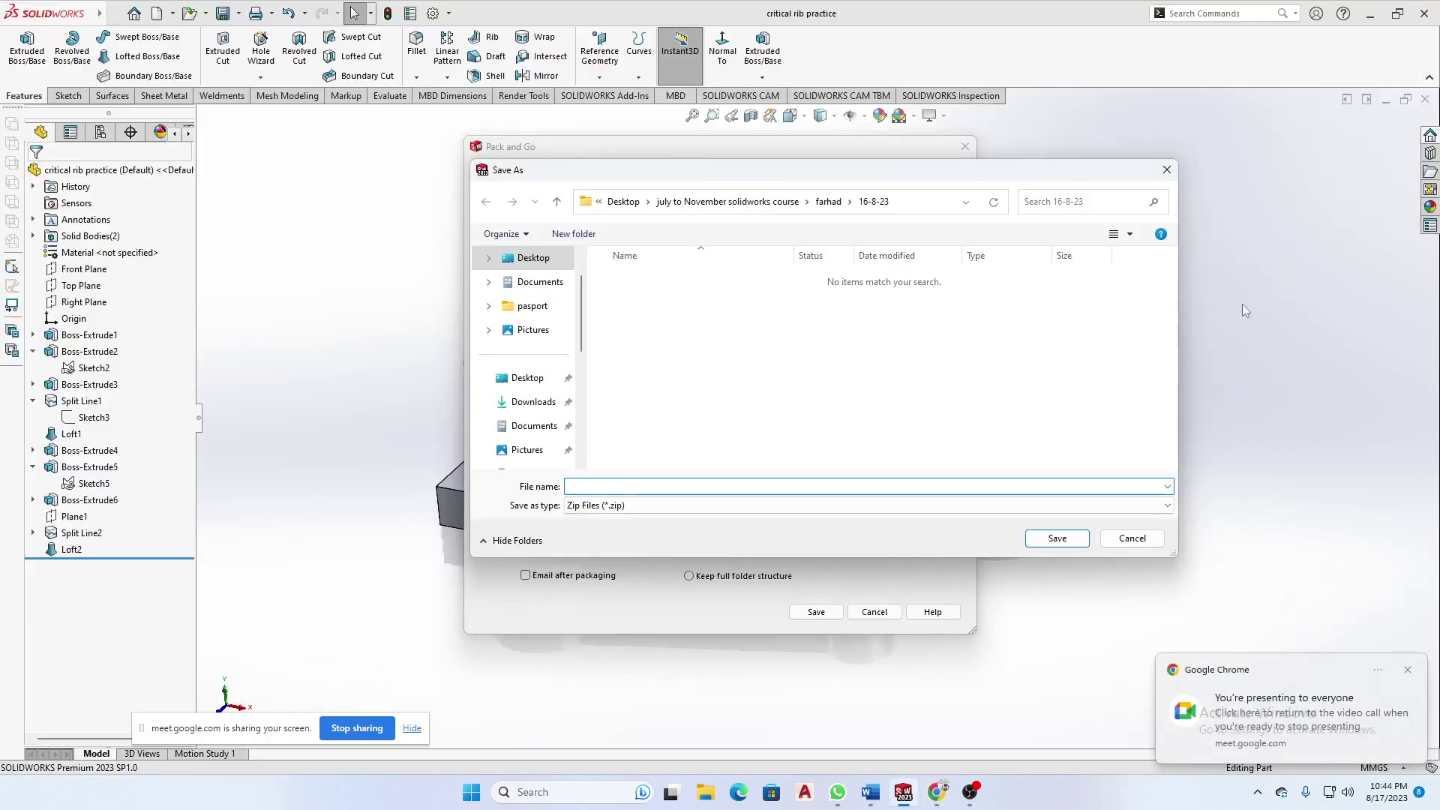
{"action": "left_click", "coordinate": [1167, 170]}
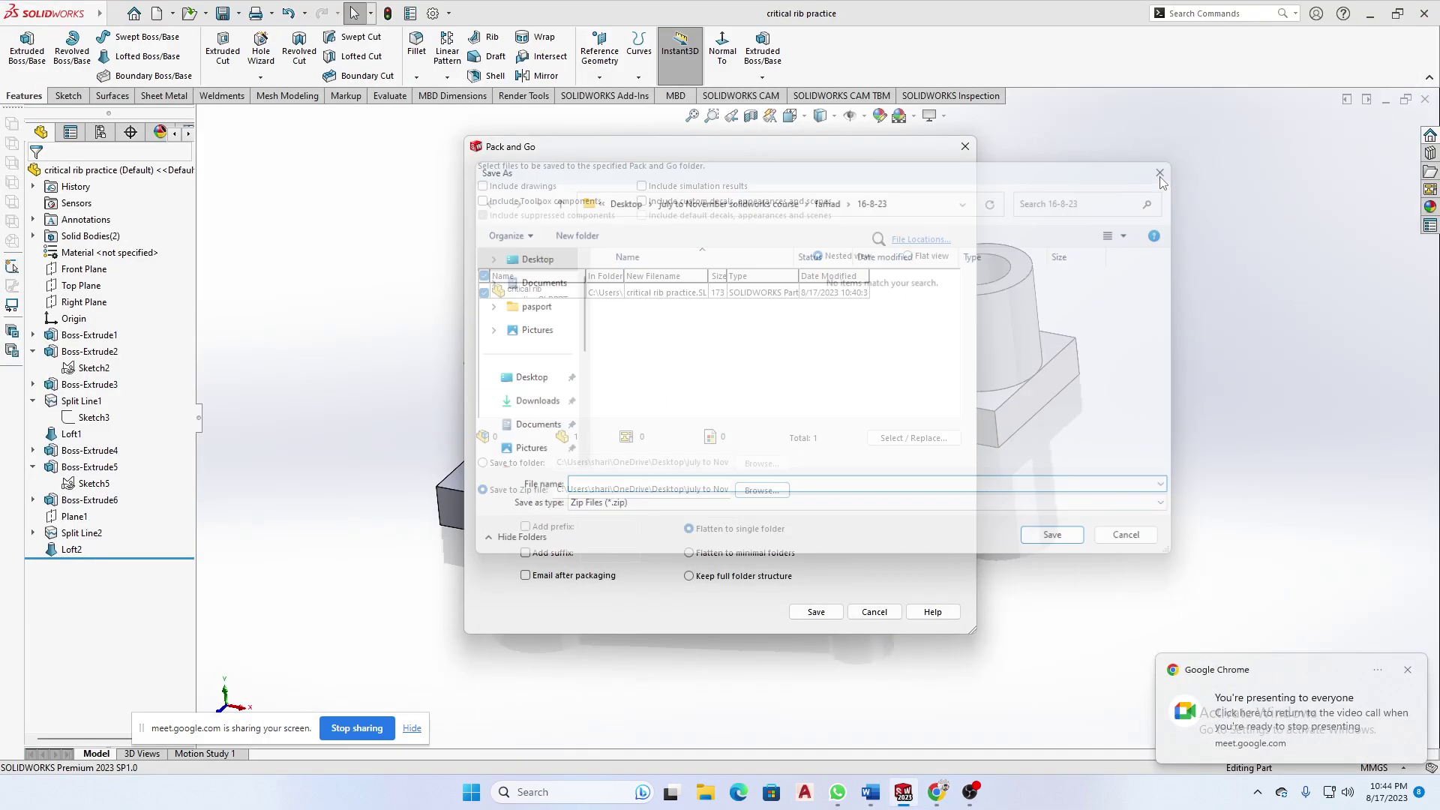
{"action": "left_click", "coordinate": [965, 147]}
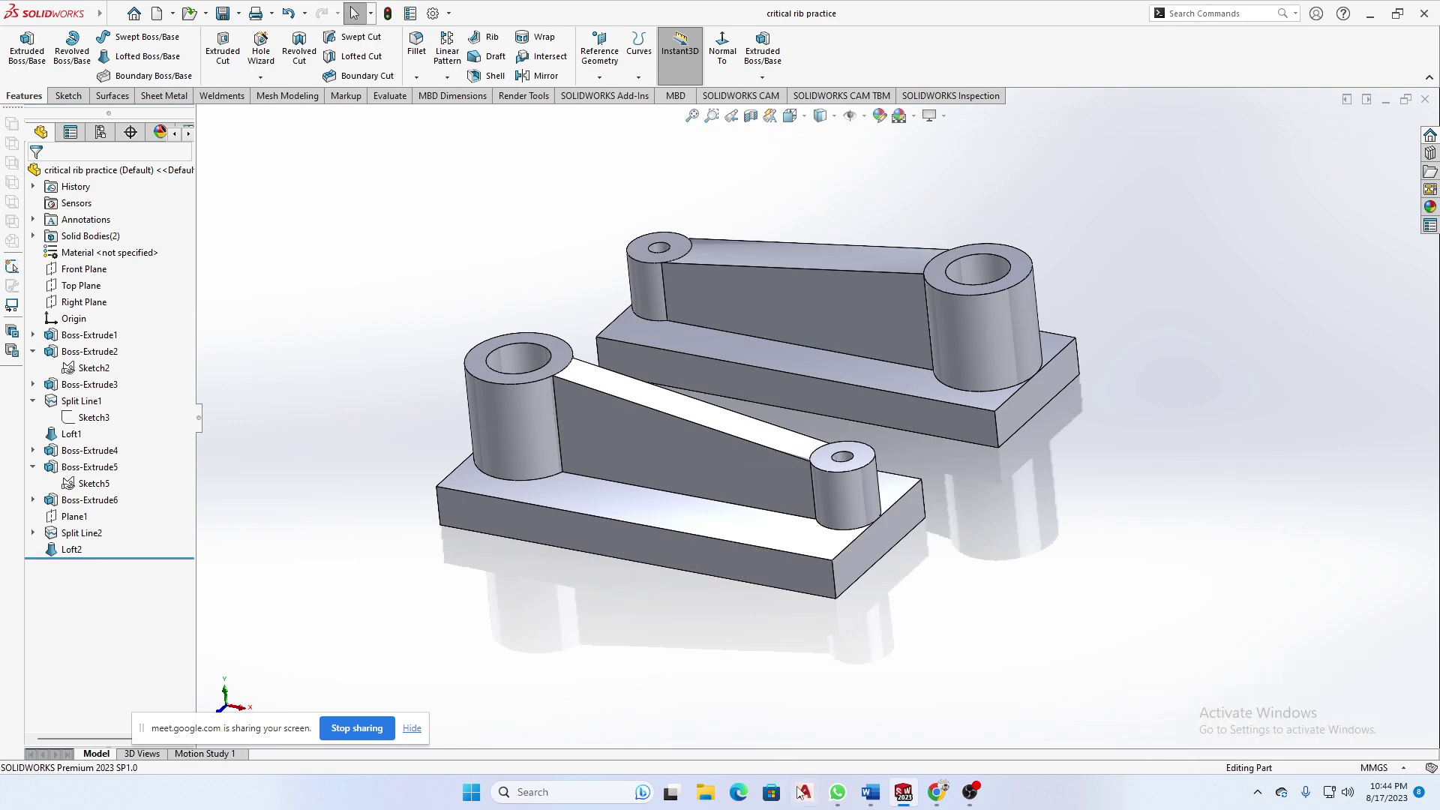
- Switch to WhatsApp to read the handwritten Day 12 lesson notes, and return to the SOLIDWORKS part
{"action": "left_click", "coordinate": [838, 792]}
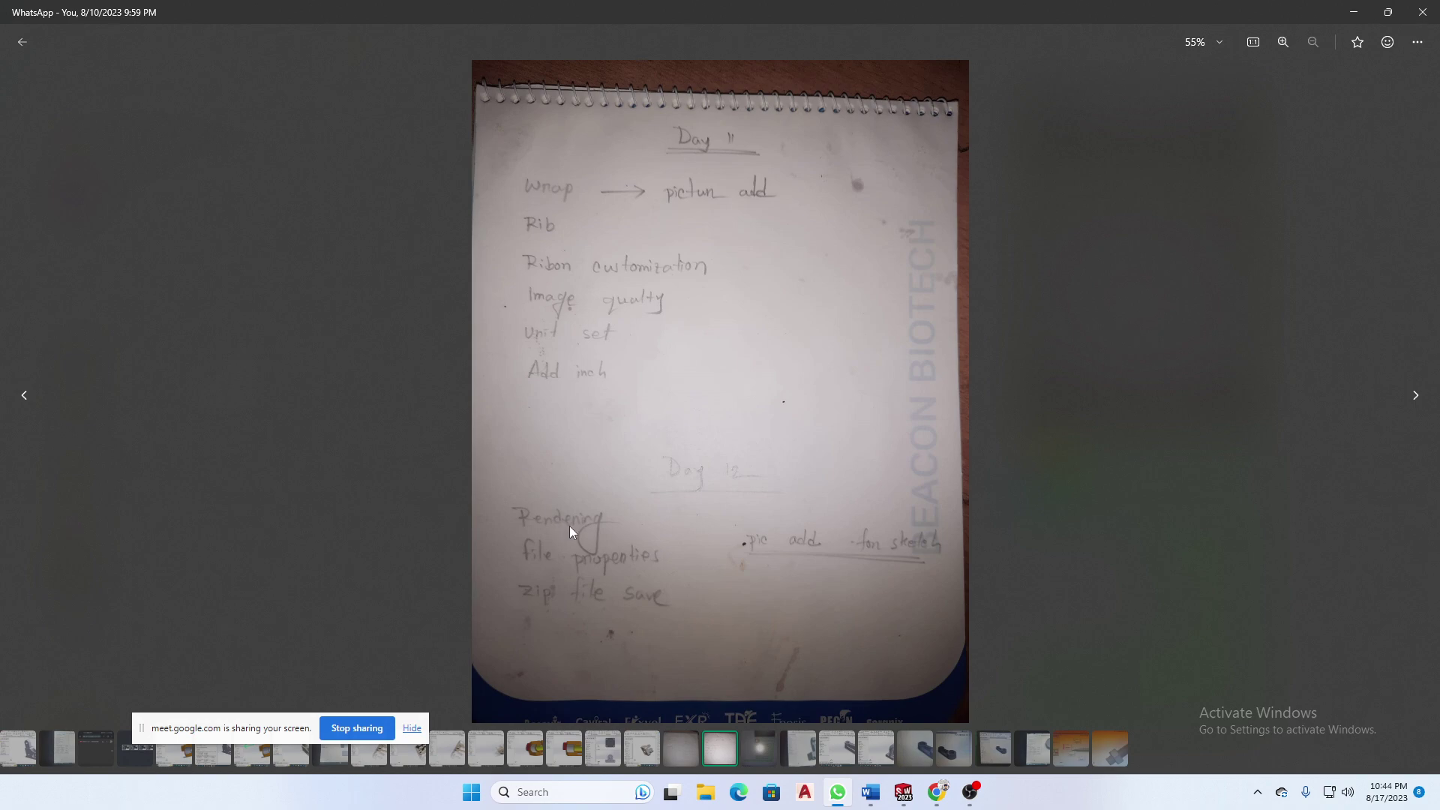
{"action": "left_click", "coordinate": [1346, 8]}
{"action": "middle_click_drag", "start_coordinate": [1060, 517], "coordinate": [1001, 494]}
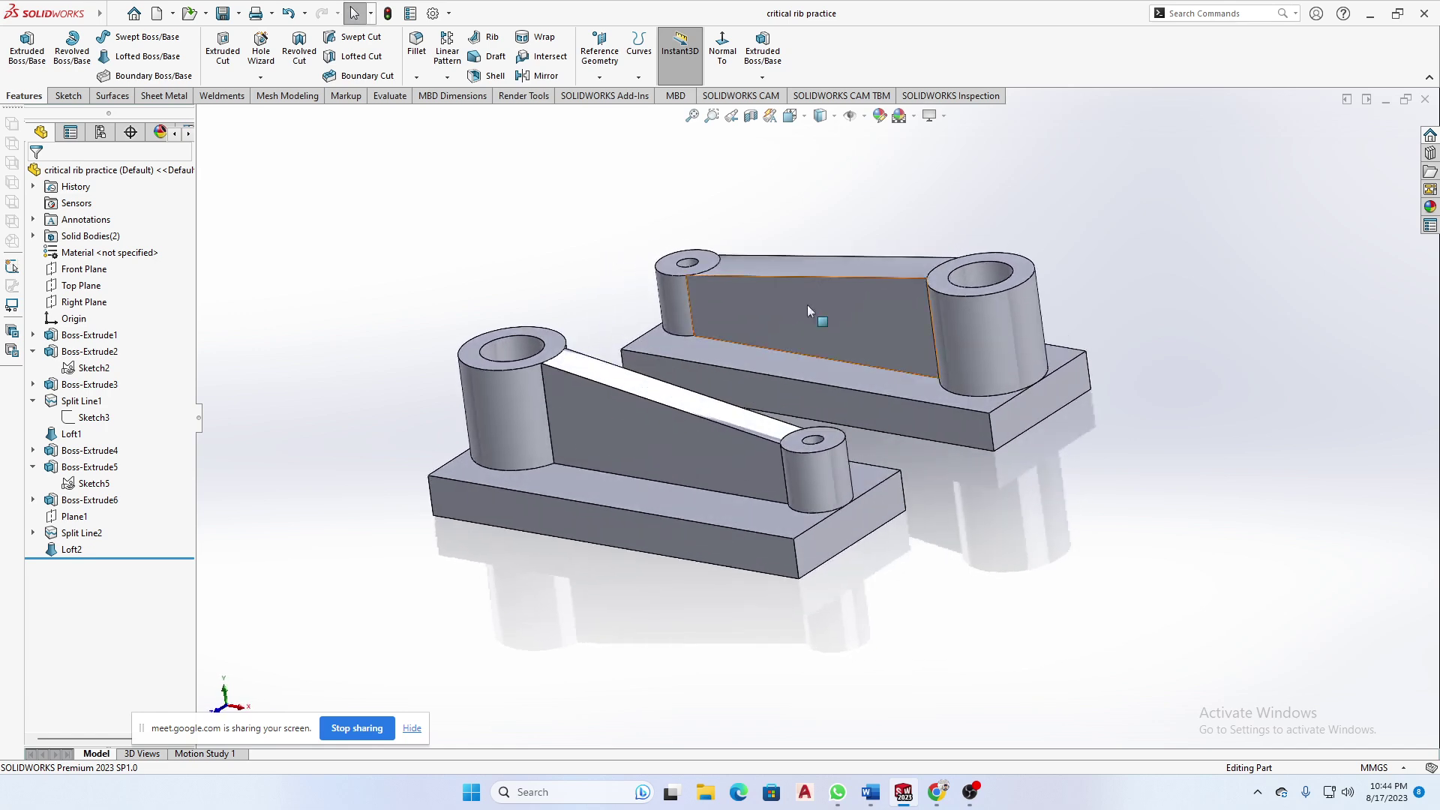
{"action": "middle_click_drag", "start_coordinate": [705, 573], "coordinate": [665, 444]}
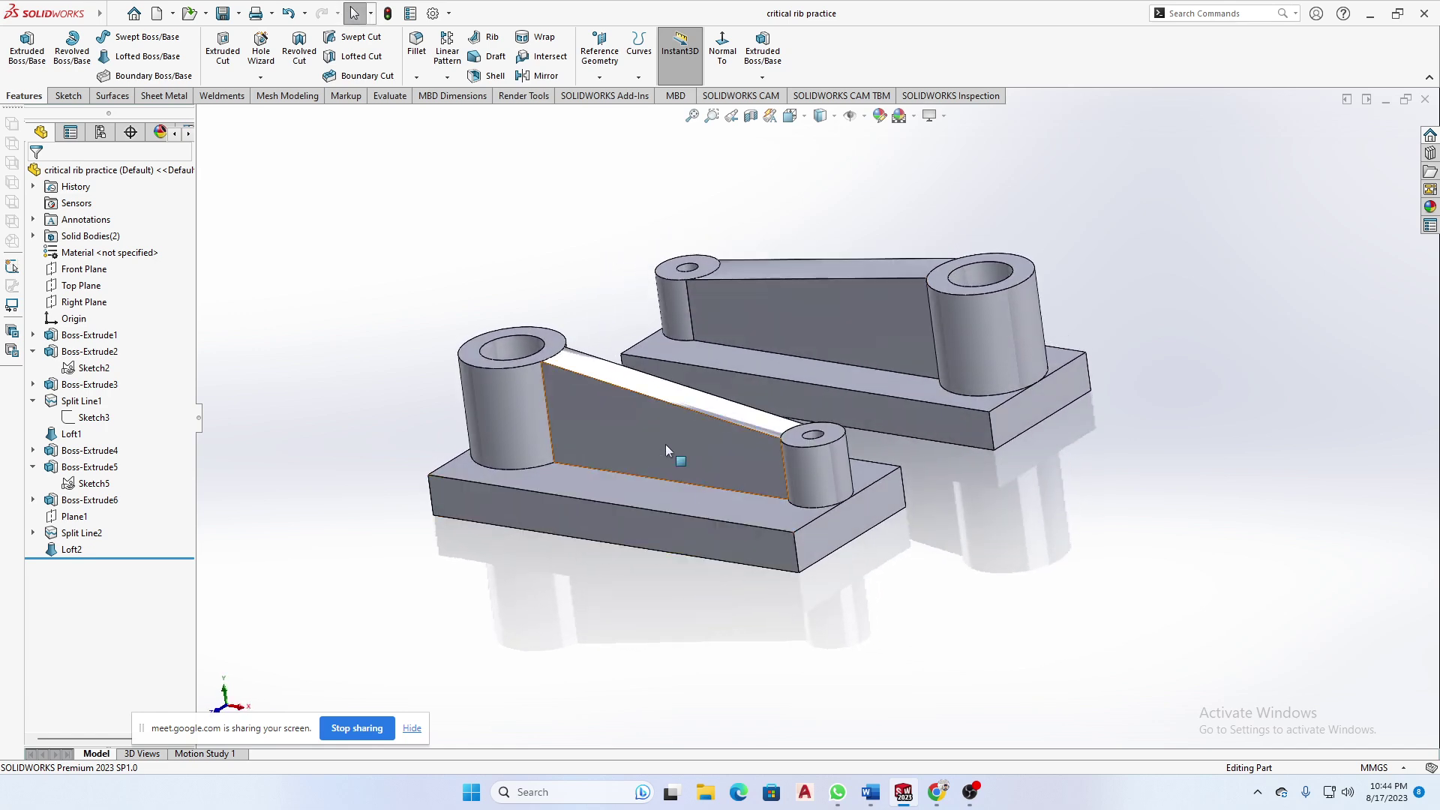
- Check that Render Tools is among the enabled command sets and bring up its commands for the part
{"action": "left_click", "coordinate": [605, 96]}
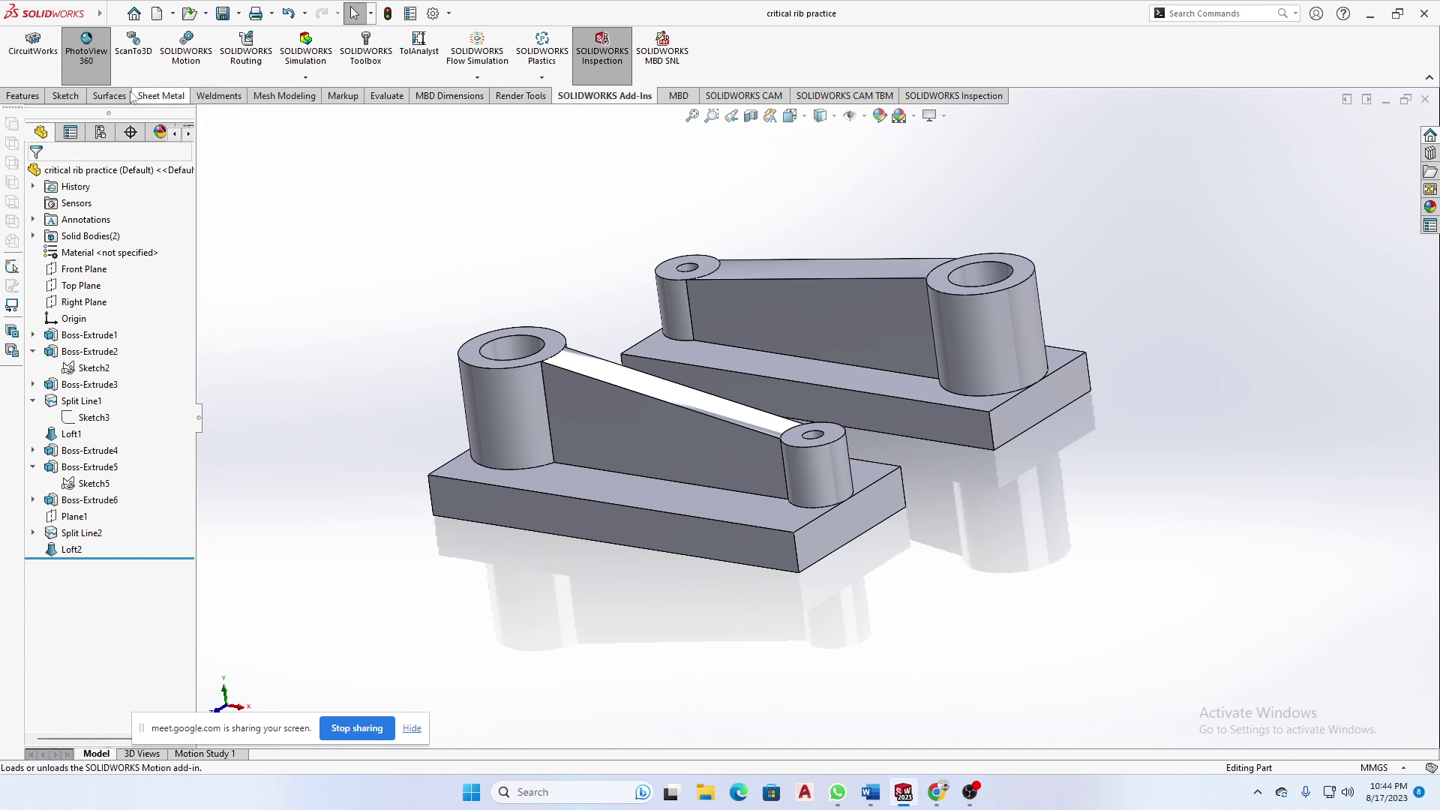
{"action": "left_click", "coordinate": [103, 100]}
{"action": "right_click", "coordinate": [104, 102]}
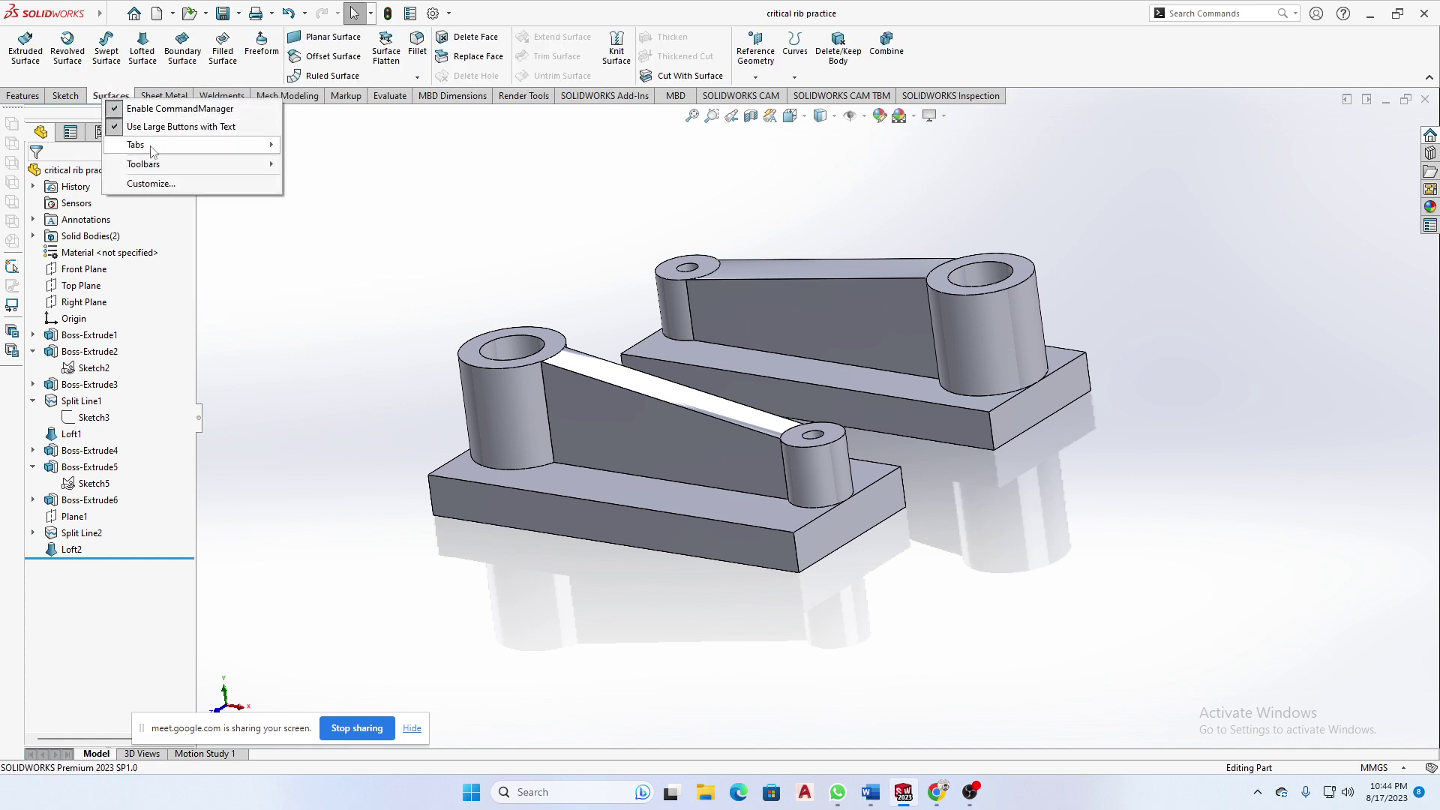
{"action": "mouse_move", "coordinate": [146, 145]}
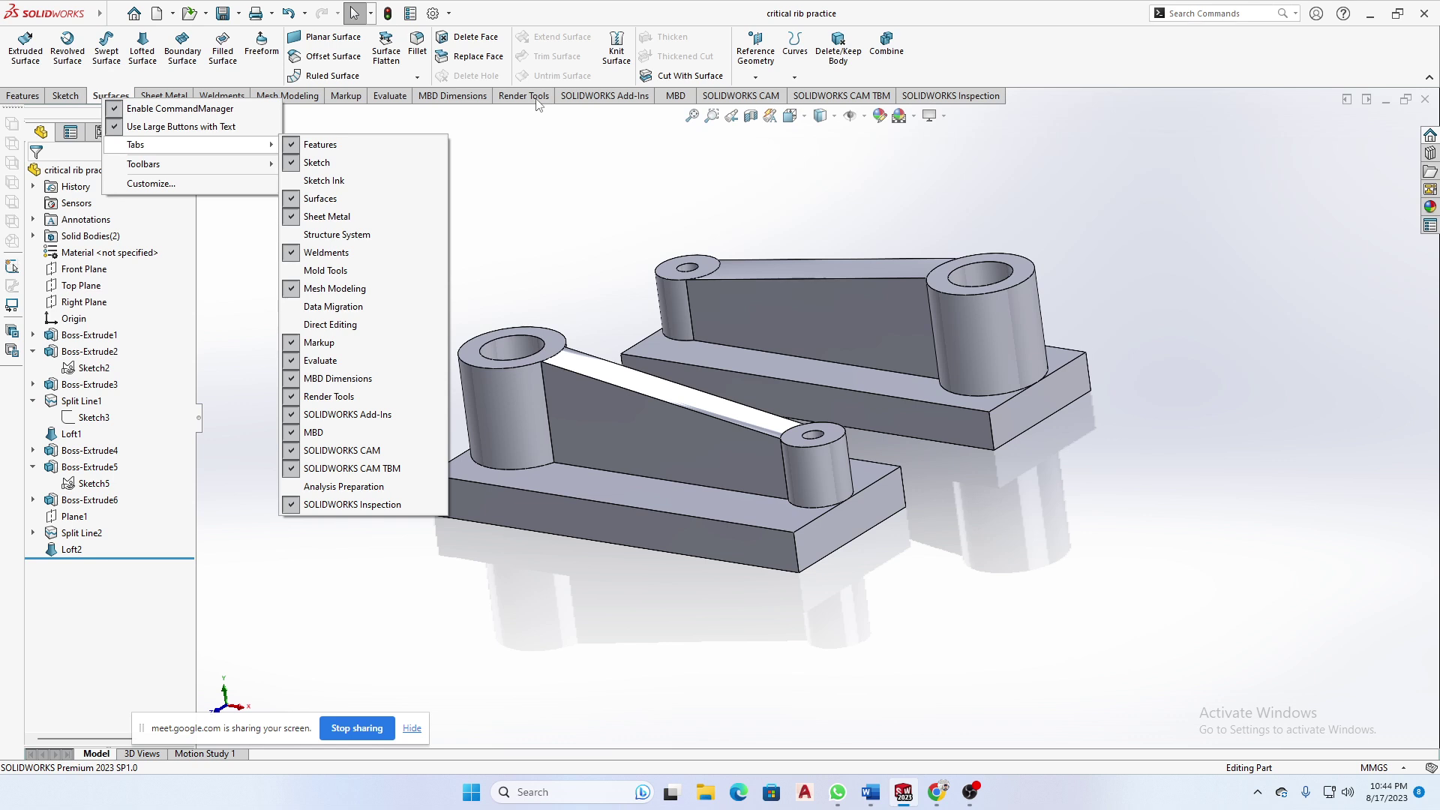
{"action": "left_click", "coordinate": [540, 186]}
{"action": "left_click", "coordinate": [523, 97]}
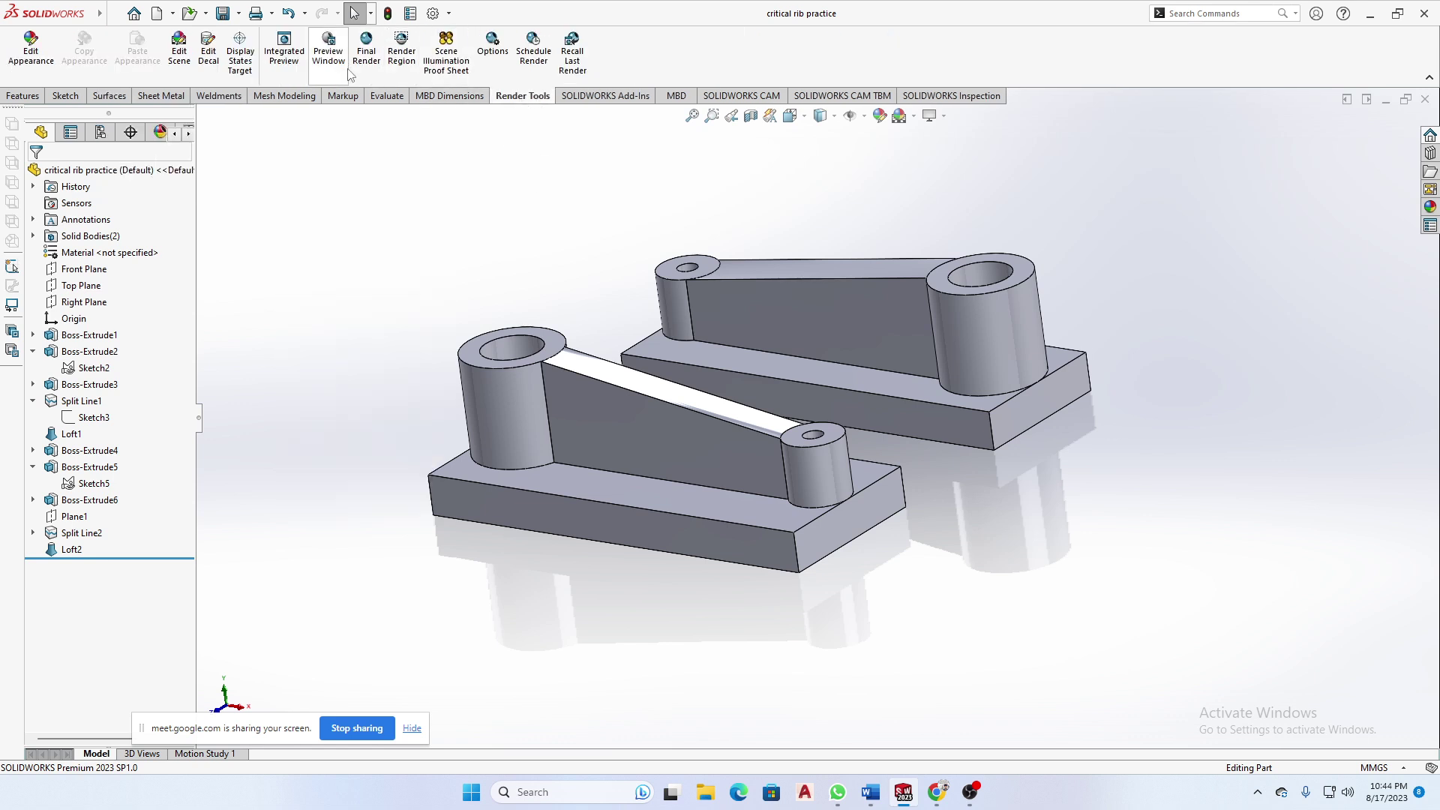
{"action": "scroll", "coordinate": [786, 465], "scroll_direction": "down", "scroll_amount": 4}
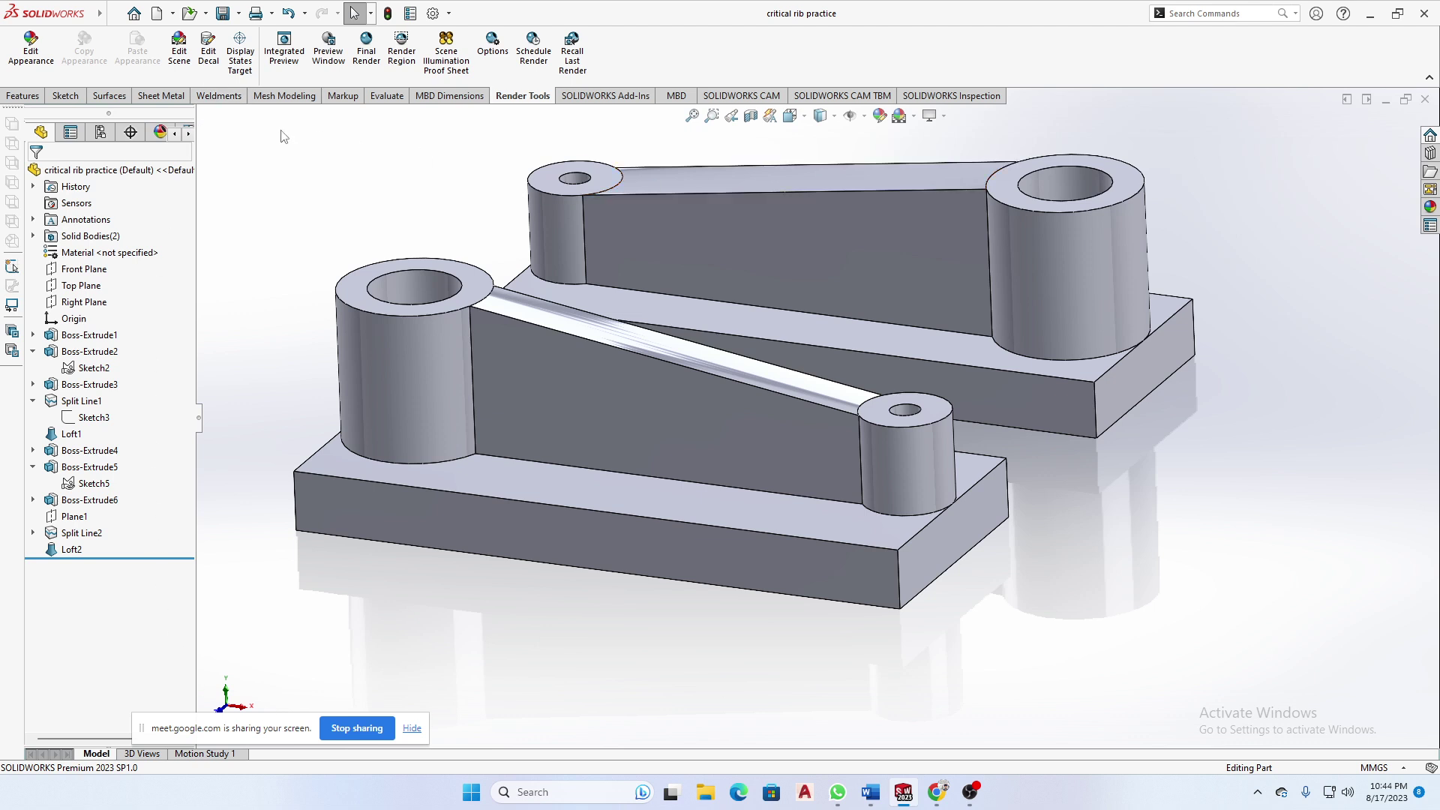
- Define a render region that encloses both rib bodies, with room around them
{"action": "left_click_drag", "start_coordinate": [201, 425], "coordinate": [174, 449]}
{"action": "left_click", "coordinate": [403, 54]}
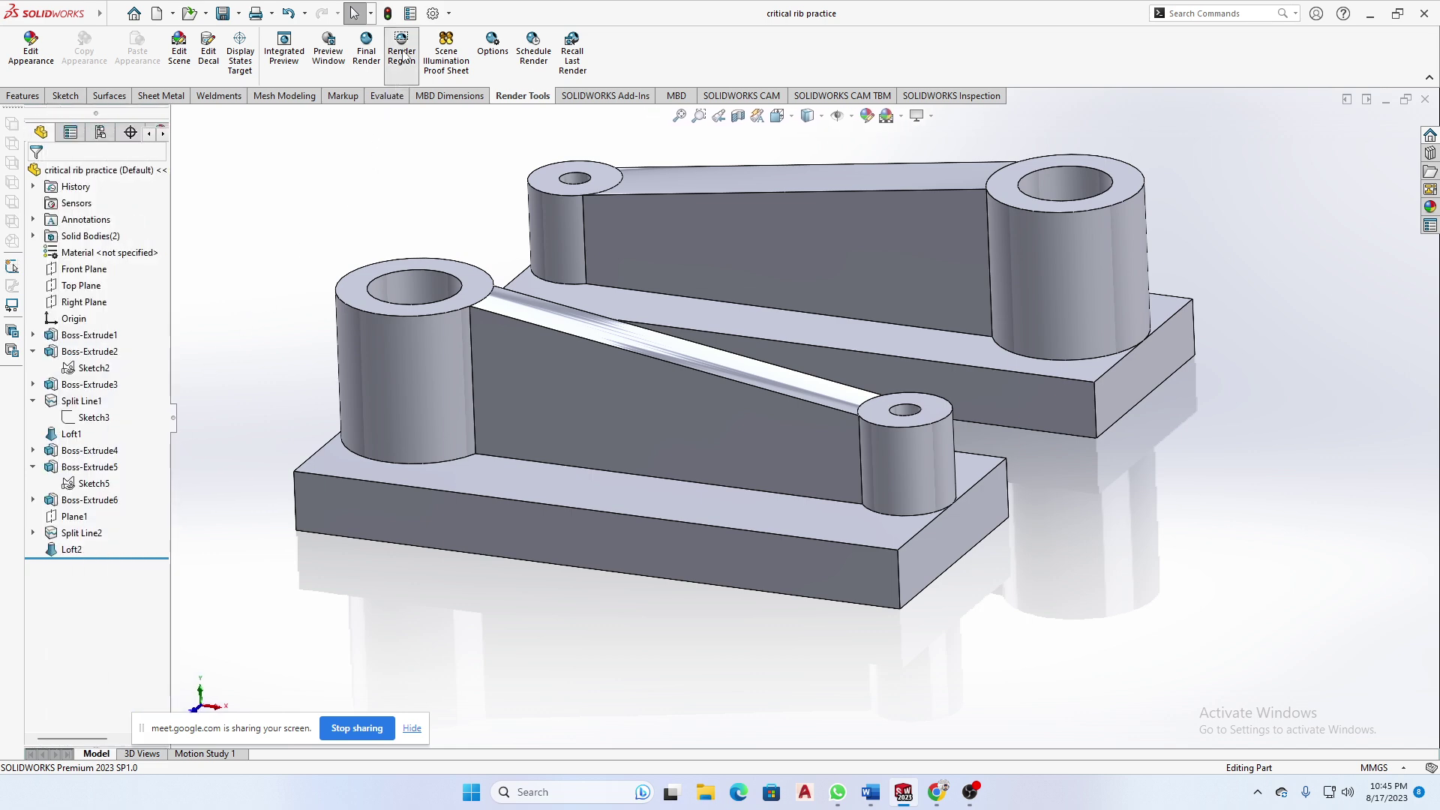
{"action": "left_click_drag", "start_coordinate": [448, 285], "coordinate": [226, 147]}
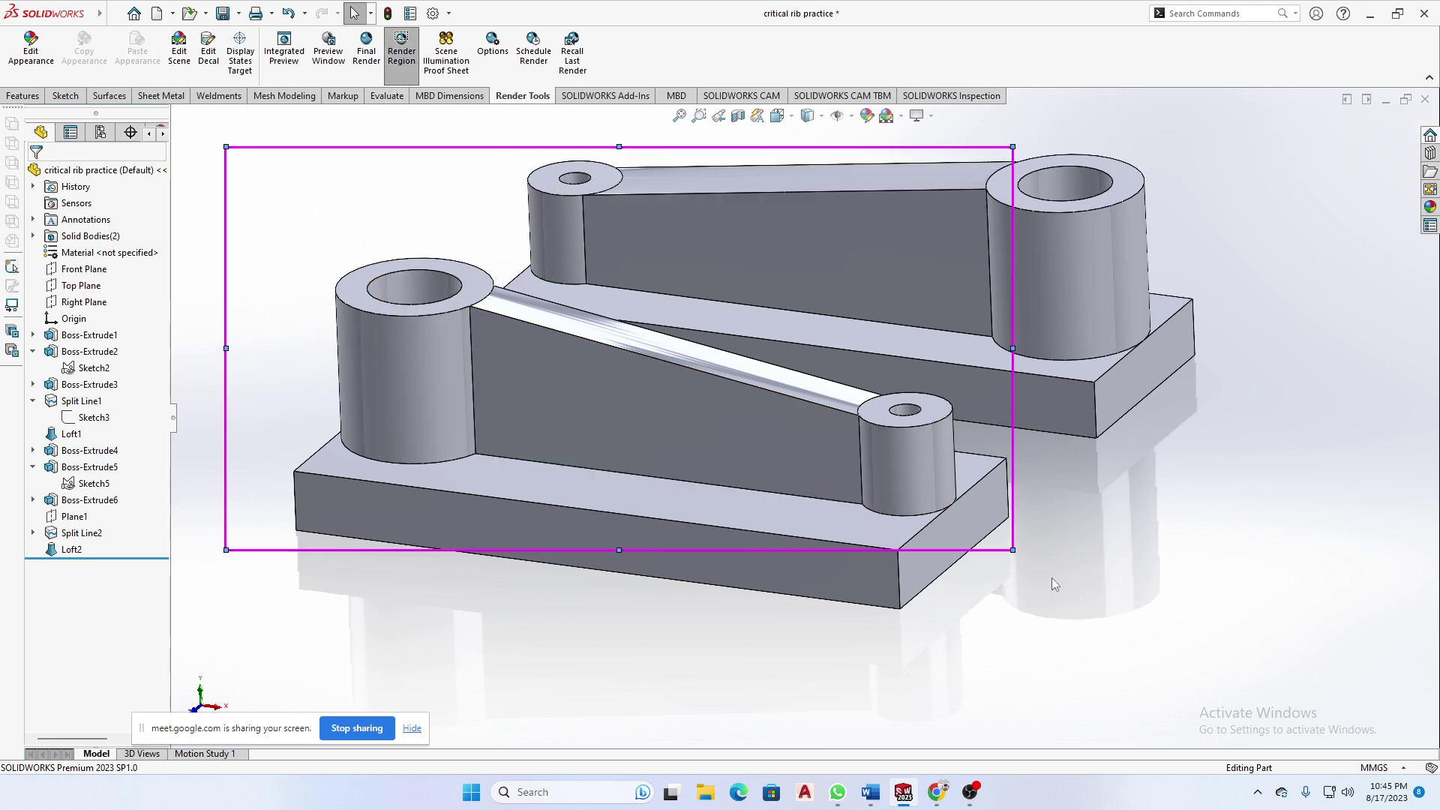
{"action": "left_click_drag", "start_coordinate": [1012, 550], "coordinate": [1282, 659]}
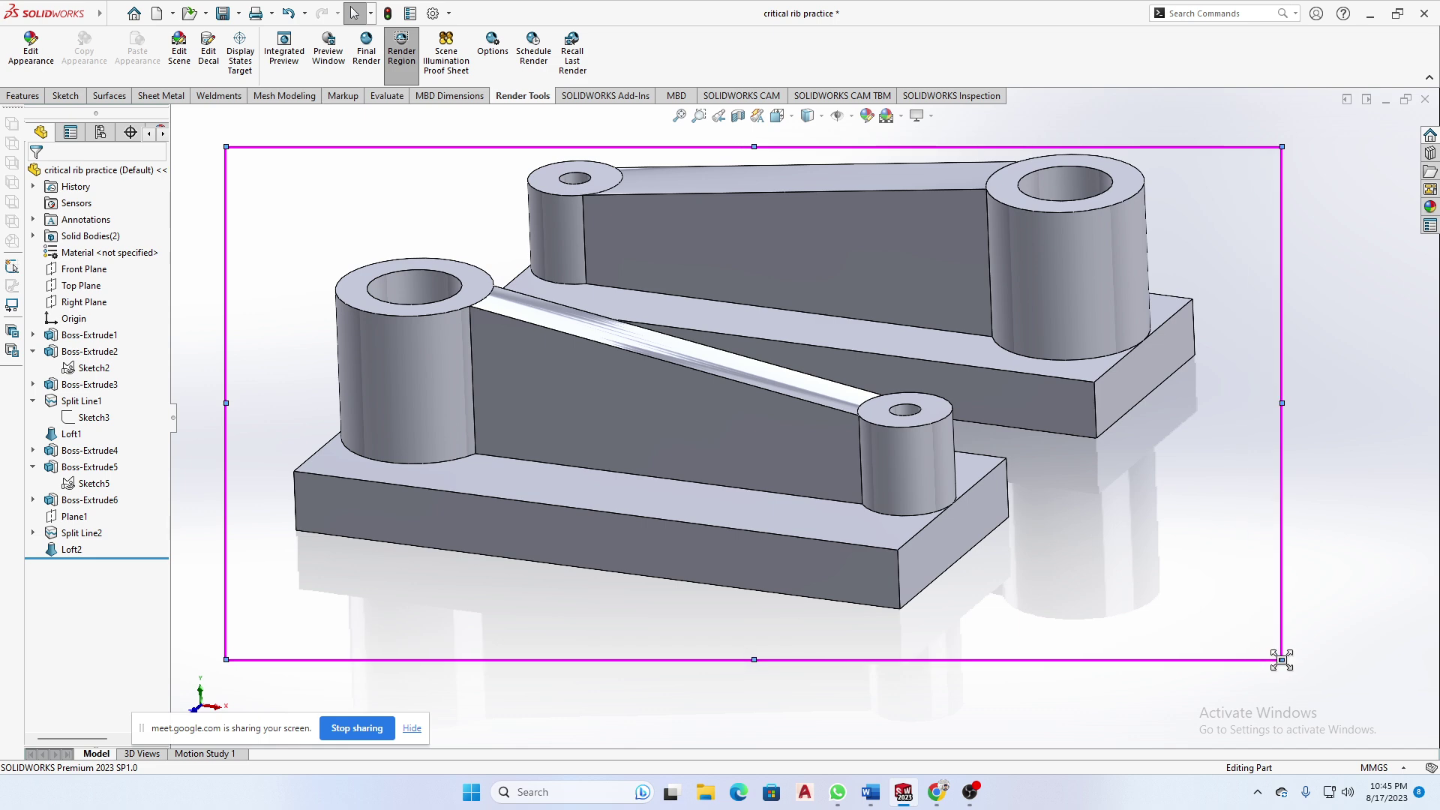
{"action": "left_click_drag", "start_coordinate": [225, 147], "coordinate": [224, 121]}
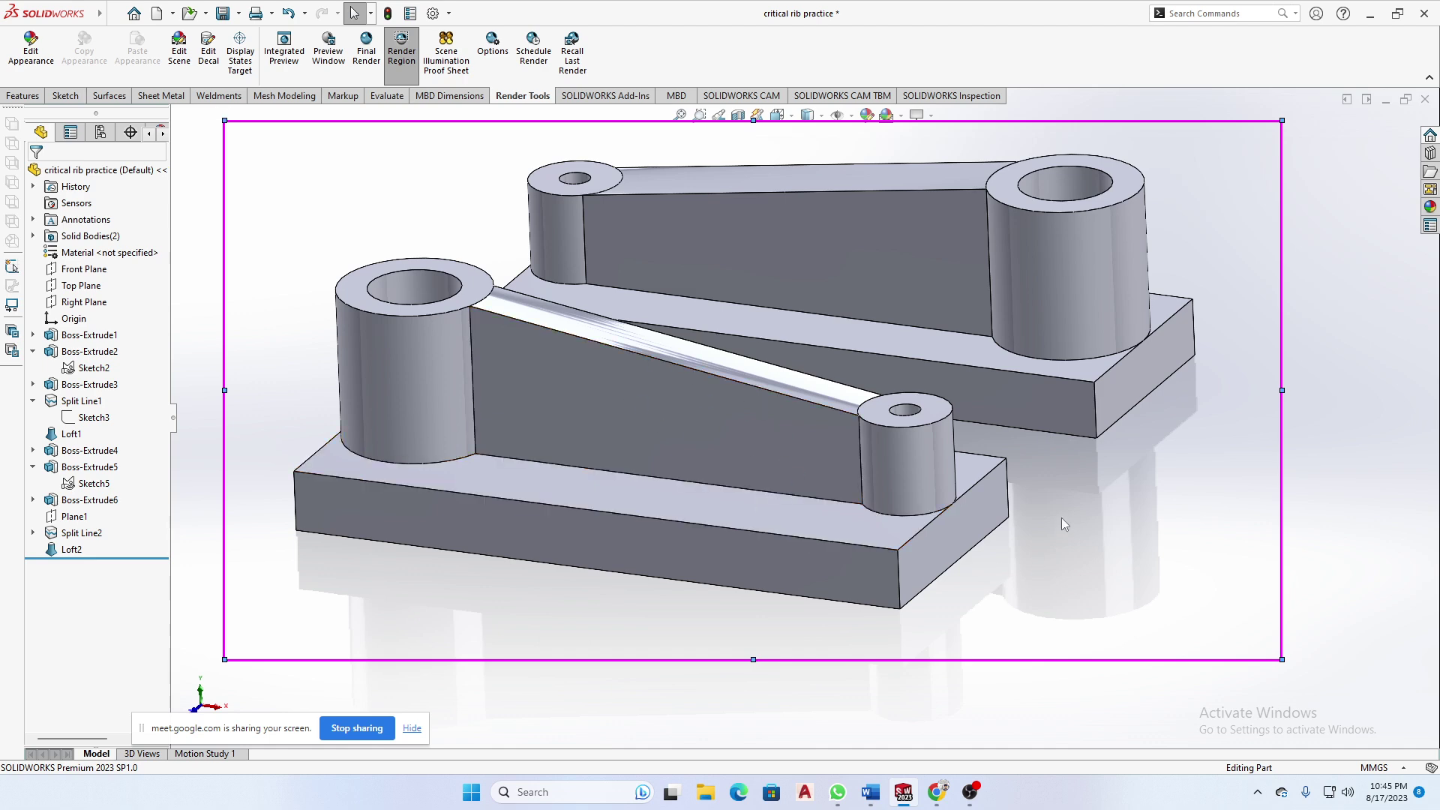
{"action": "middle_click_drag", "start_coordinate": [1157, 541], "coordinate": [1094, 524]}
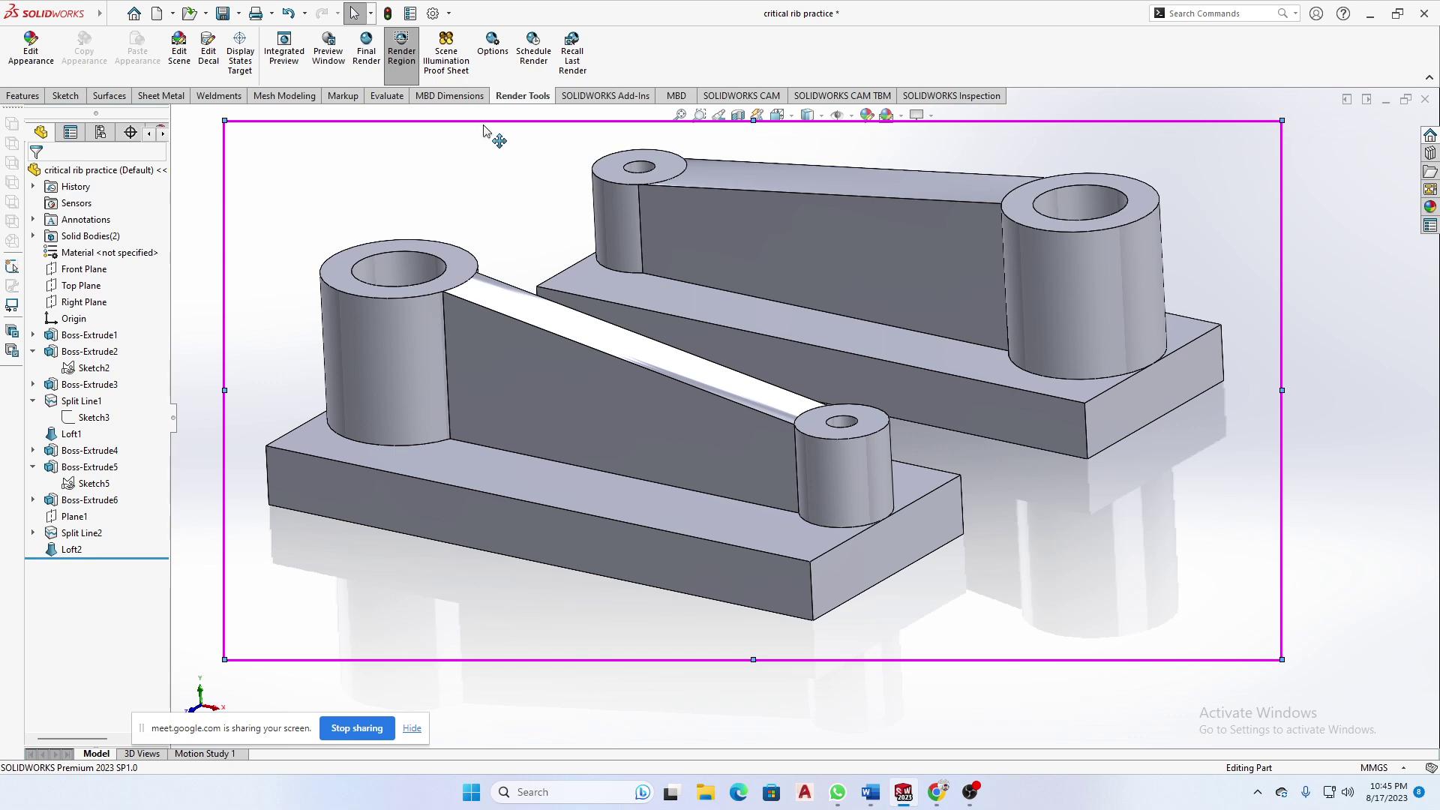
- Turn off the render region around the two rib bodies
{"action": "left_click", "coordinate": [24, 95]}
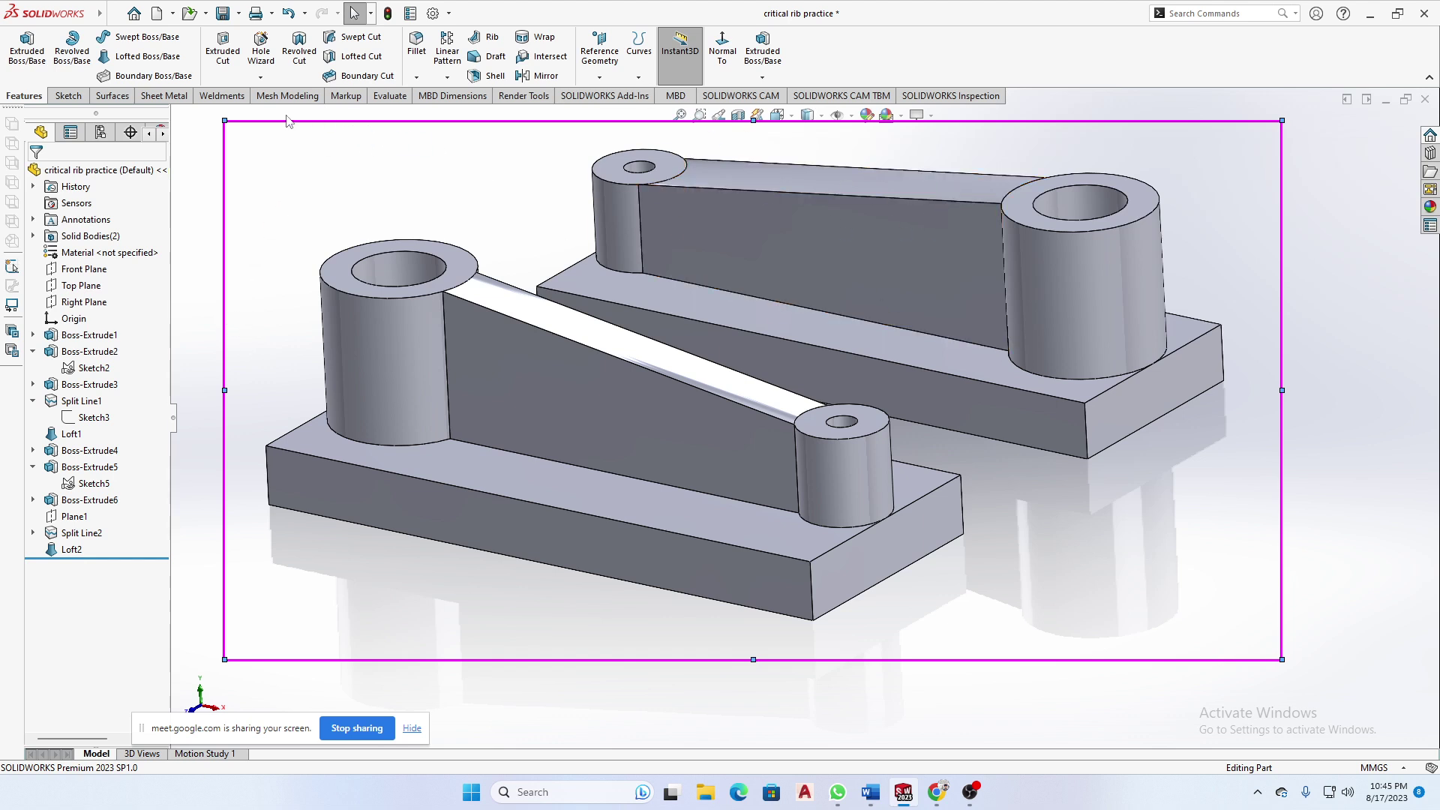
{"action": "left_click", "coordinate": [520, 96]}
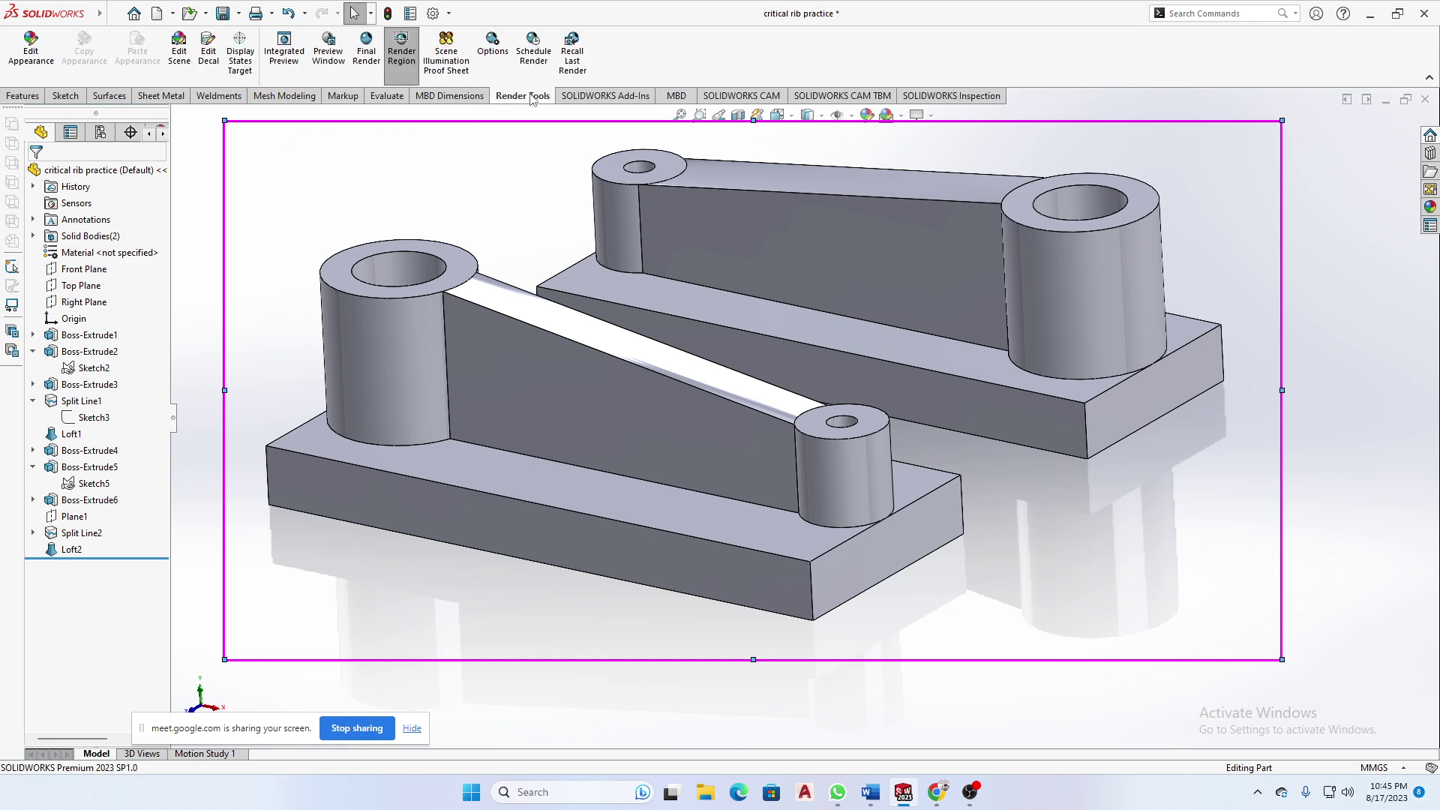
{"action": "left_click", "coordinate": [399, 63]}
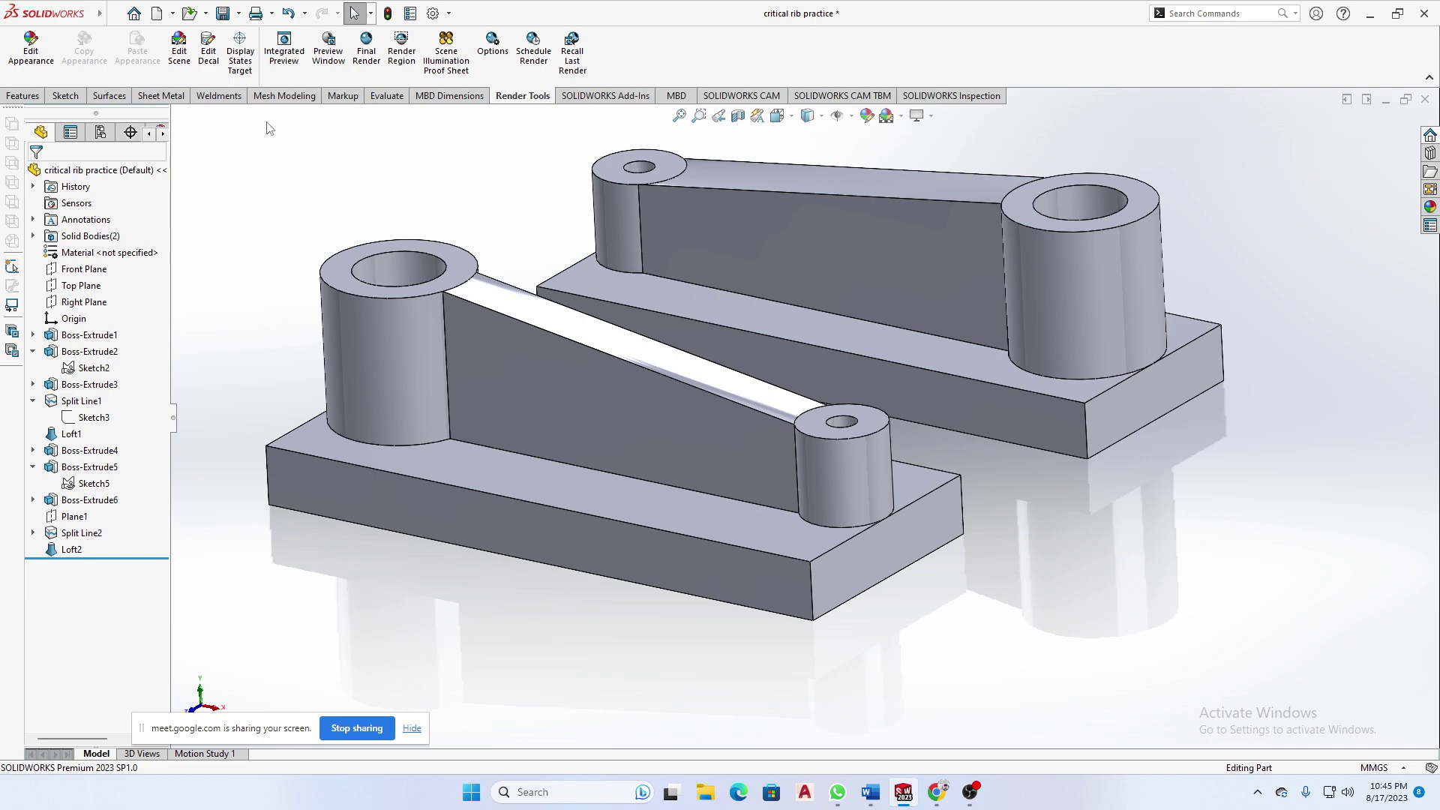
{"action": "left_click", "coordinate": [409, 50]}
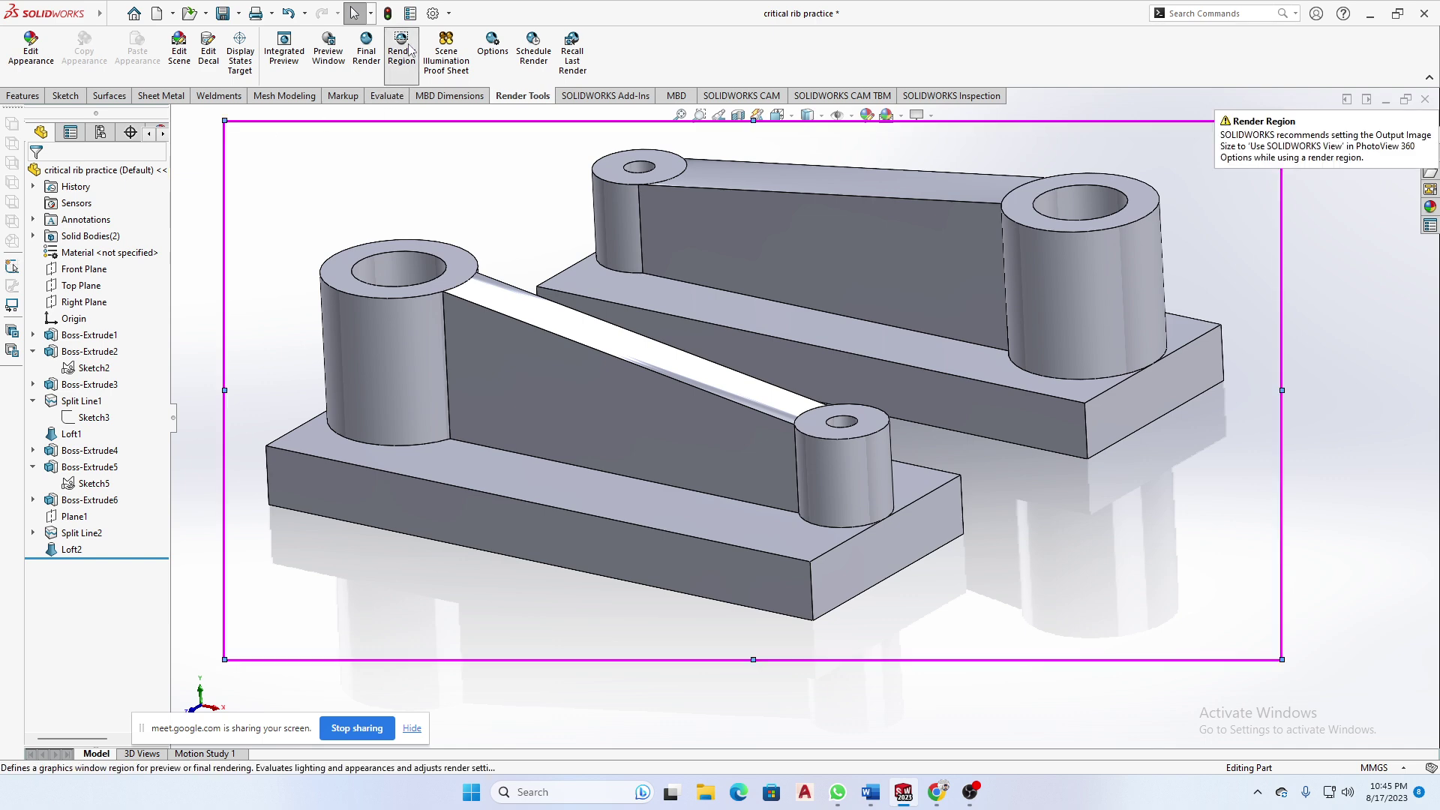
{"action": "left_click", "coordinate": [410, 49]}
{"action": "left_click", "coordinate": [409, 50]}
{"action": "left_click", "coordinate": [410, 50]}
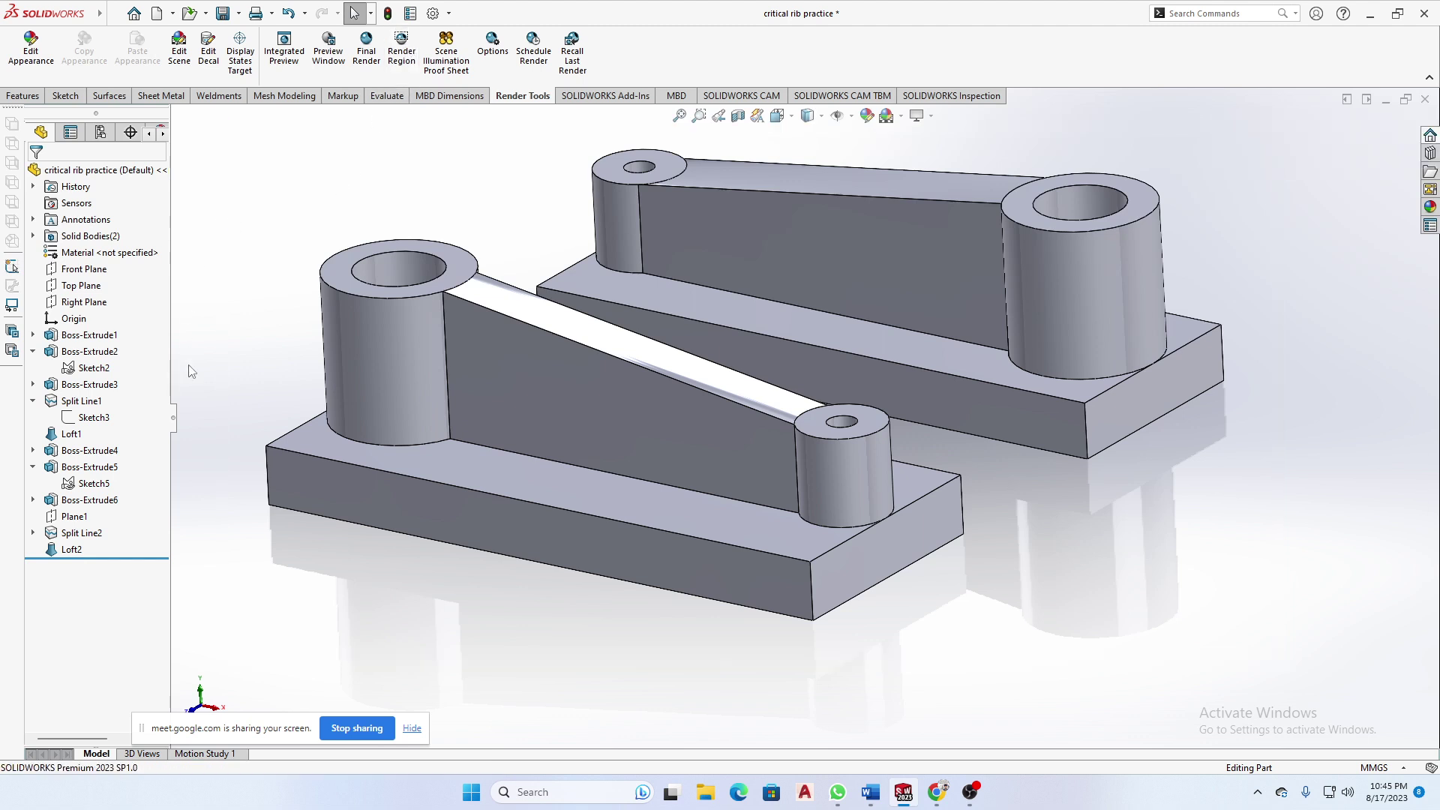
- Collapse the feature tree to widen the graphics area, keeping the Render Tools commands expanded
{"action": "left_click_drag", "start_coordinate": [173, 418], "coordinate": [30, 414]}
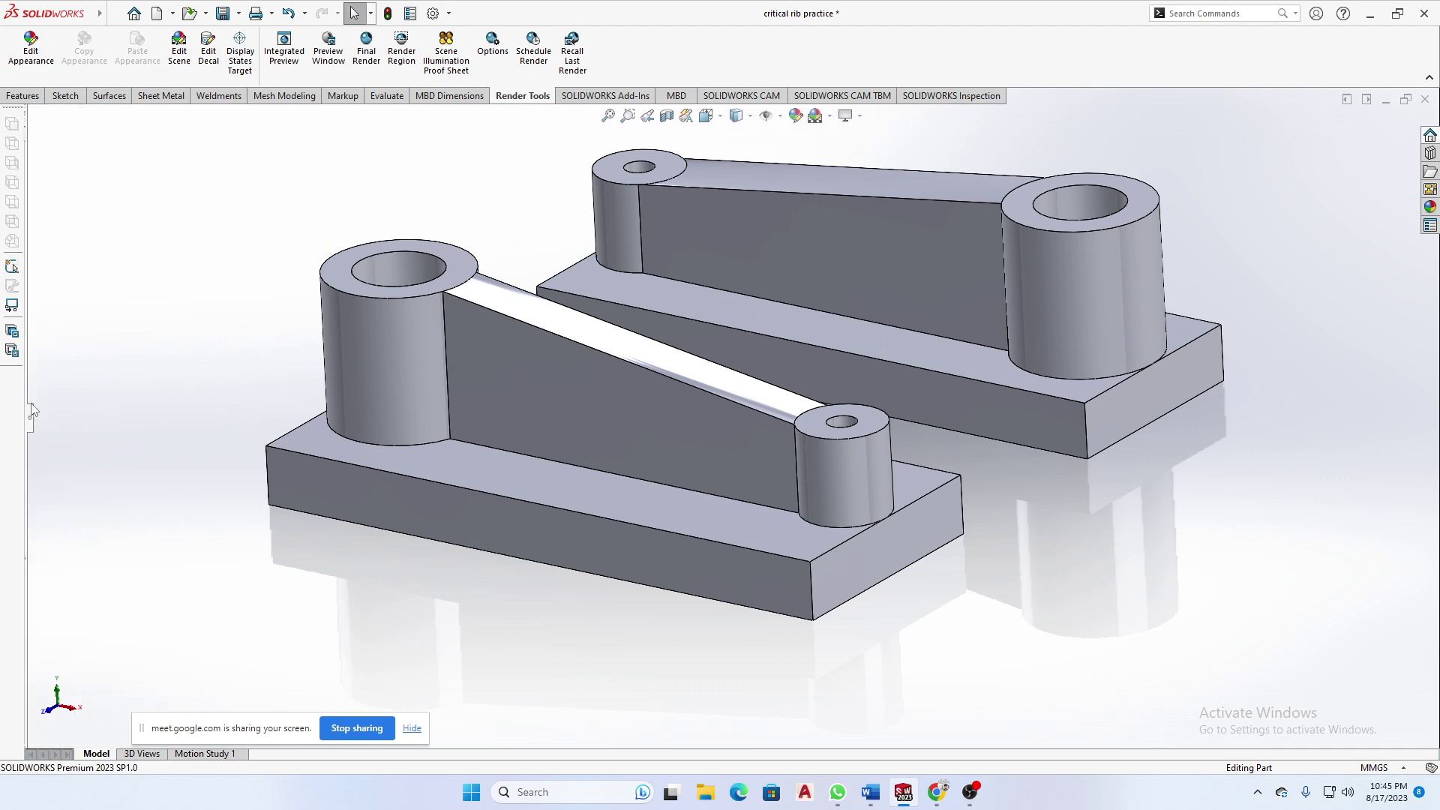
{"action": "left_click", "coordinate": [1429, 77]}
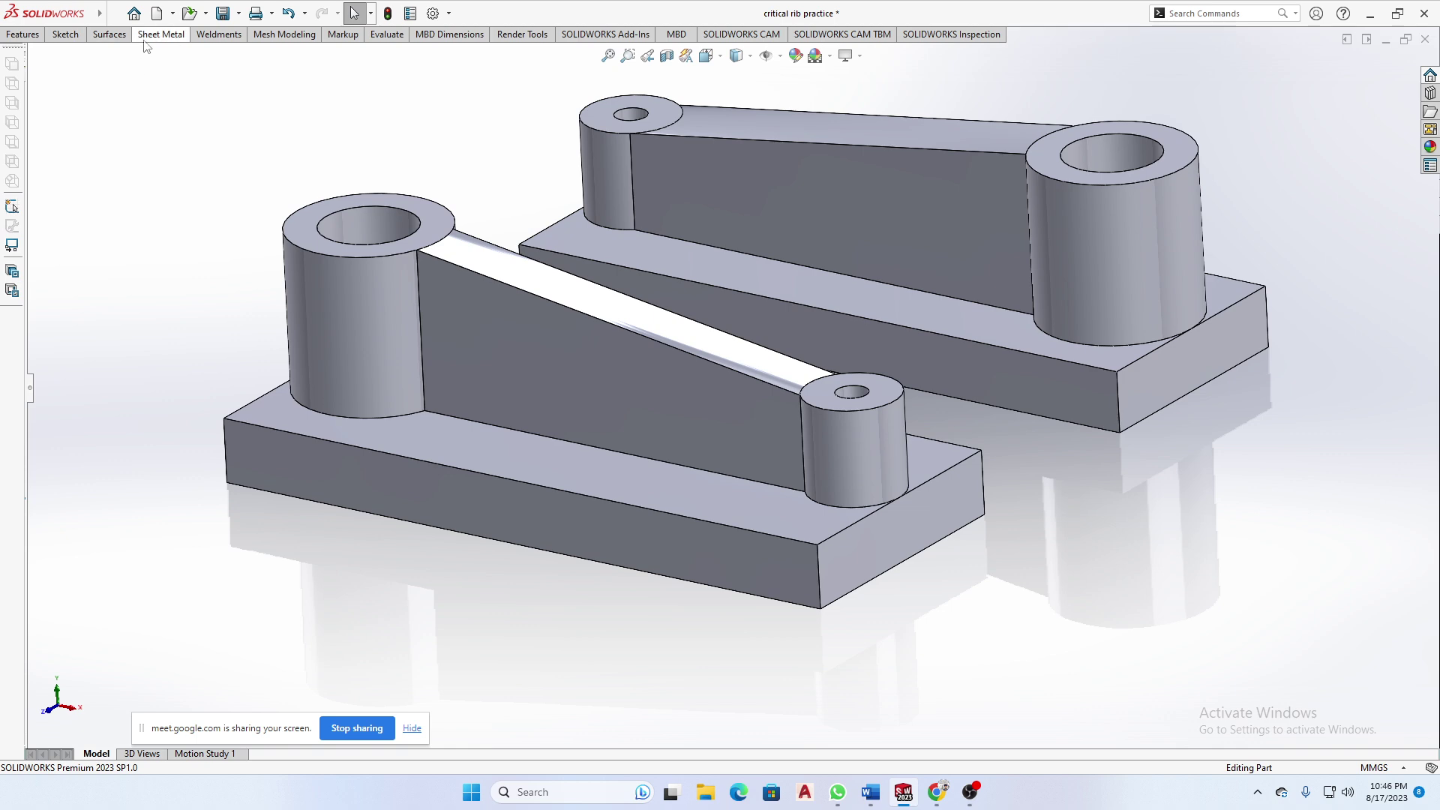
{"action": "left_click", "coordinate": [530, 36]}
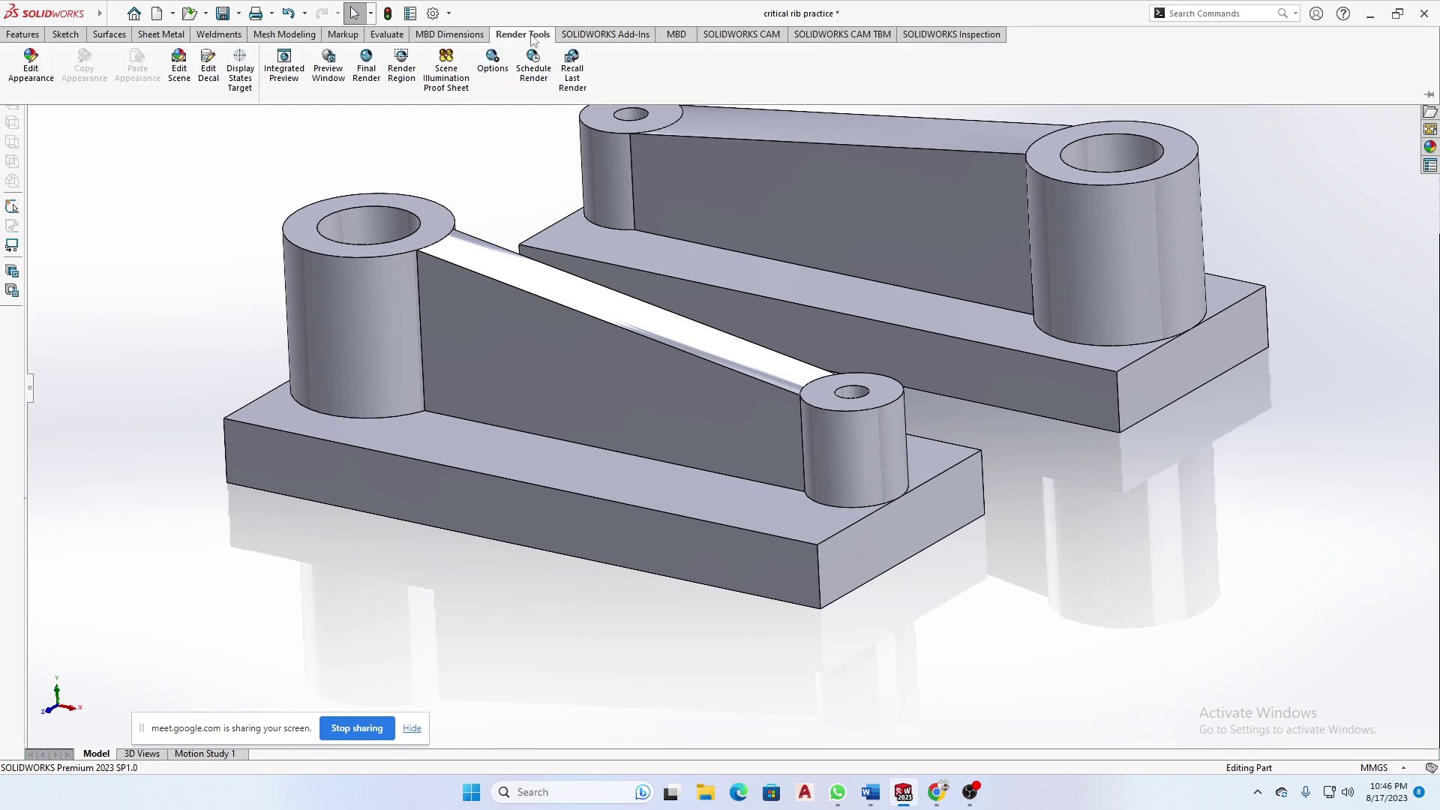
{"action": "left_click", "coordinate": [1428, 94]}
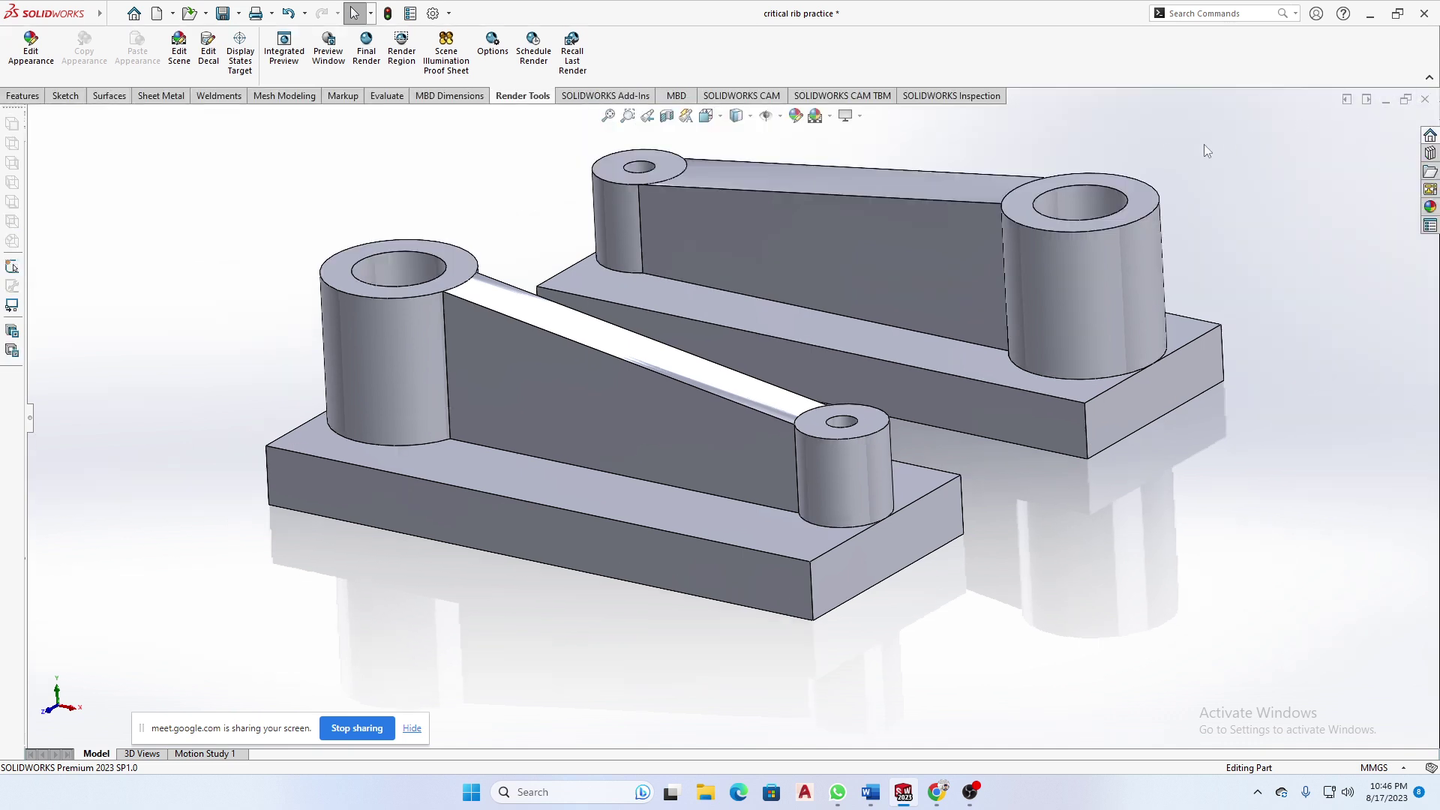
- Run a Final Render of the part without a camera or perspective, and bring the render window to the front
{"action": "left_click", "coordinate": [367, 51]}
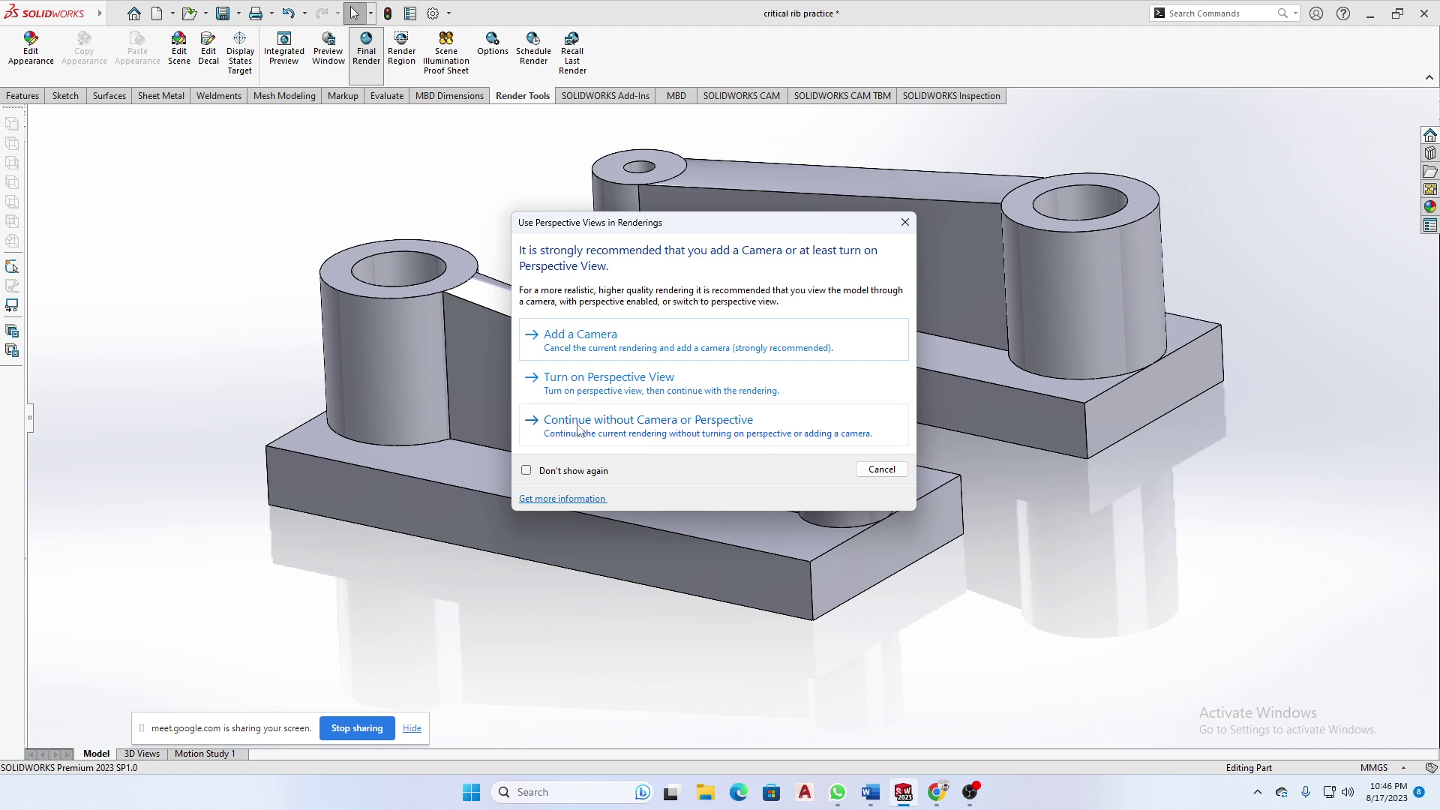
{"action": "left_click", "coordinate": [660, 429]}
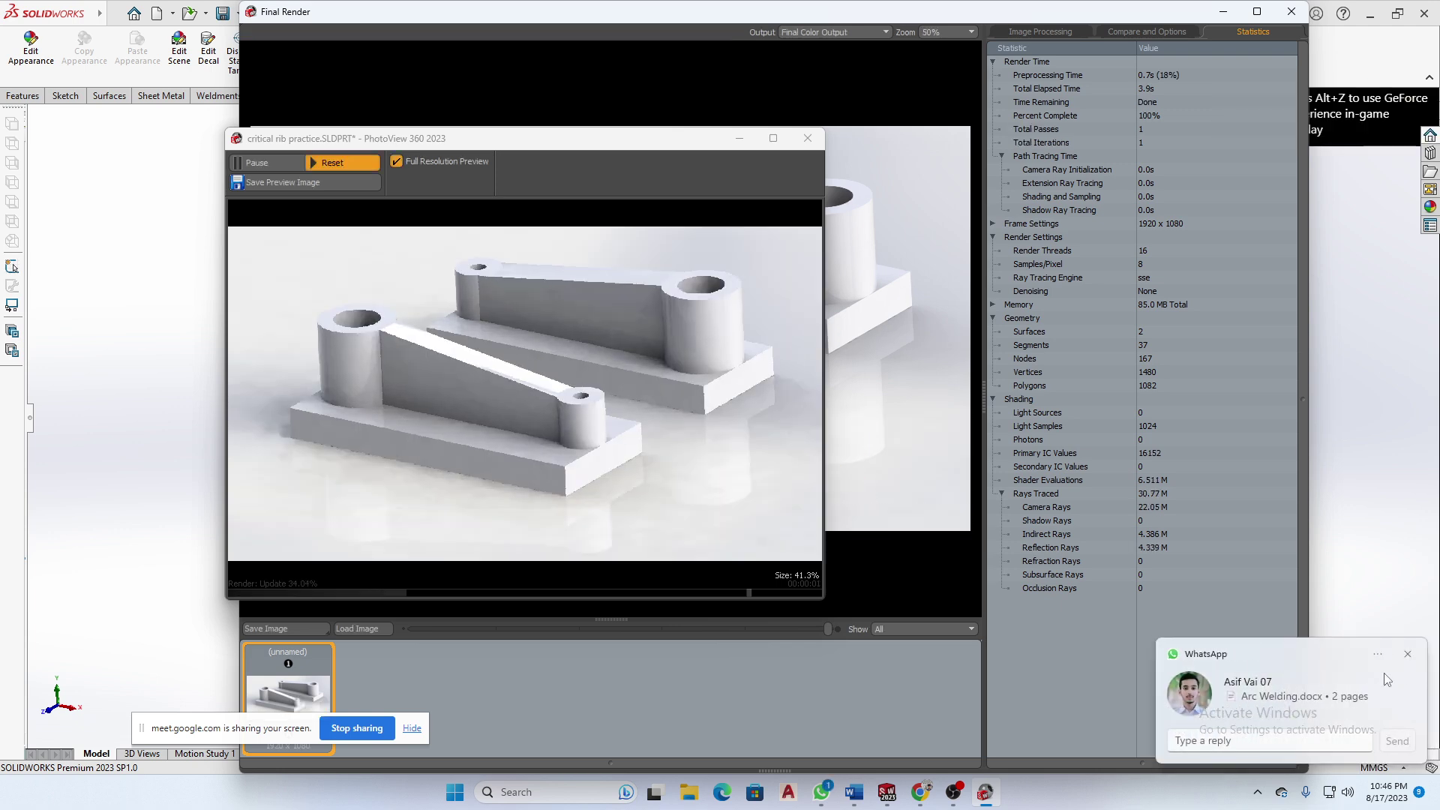
{"action": "left_click", "coordinate": [1409, 655]}
{"action": "left_click", "coordinate": [996, 569]}
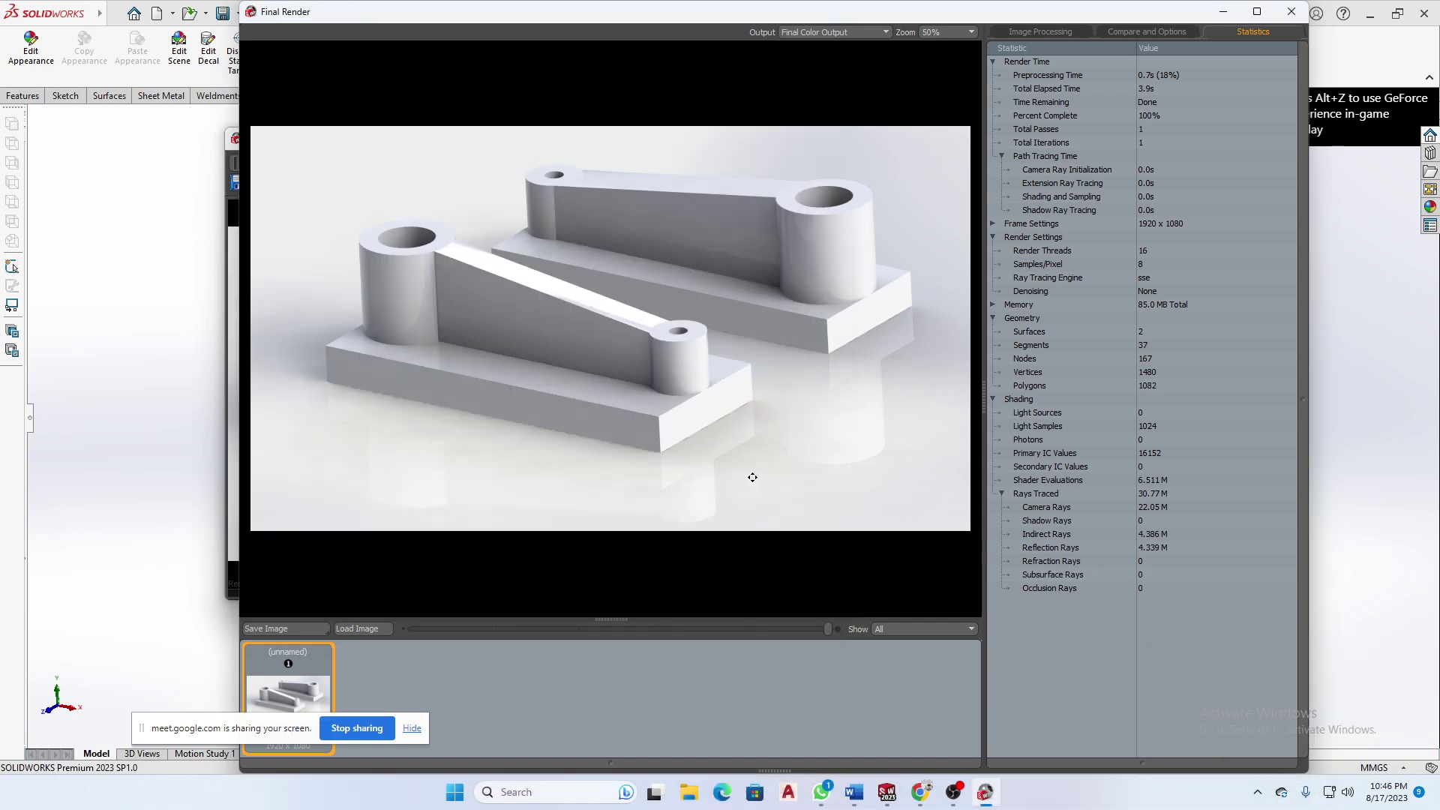
- Inspect the final rendered image at different magnifications and close the render and preview windows
{"action": "scroll", "coordinate": [547, 384], "scroll_direction": "down", "scroll_amount": 3}
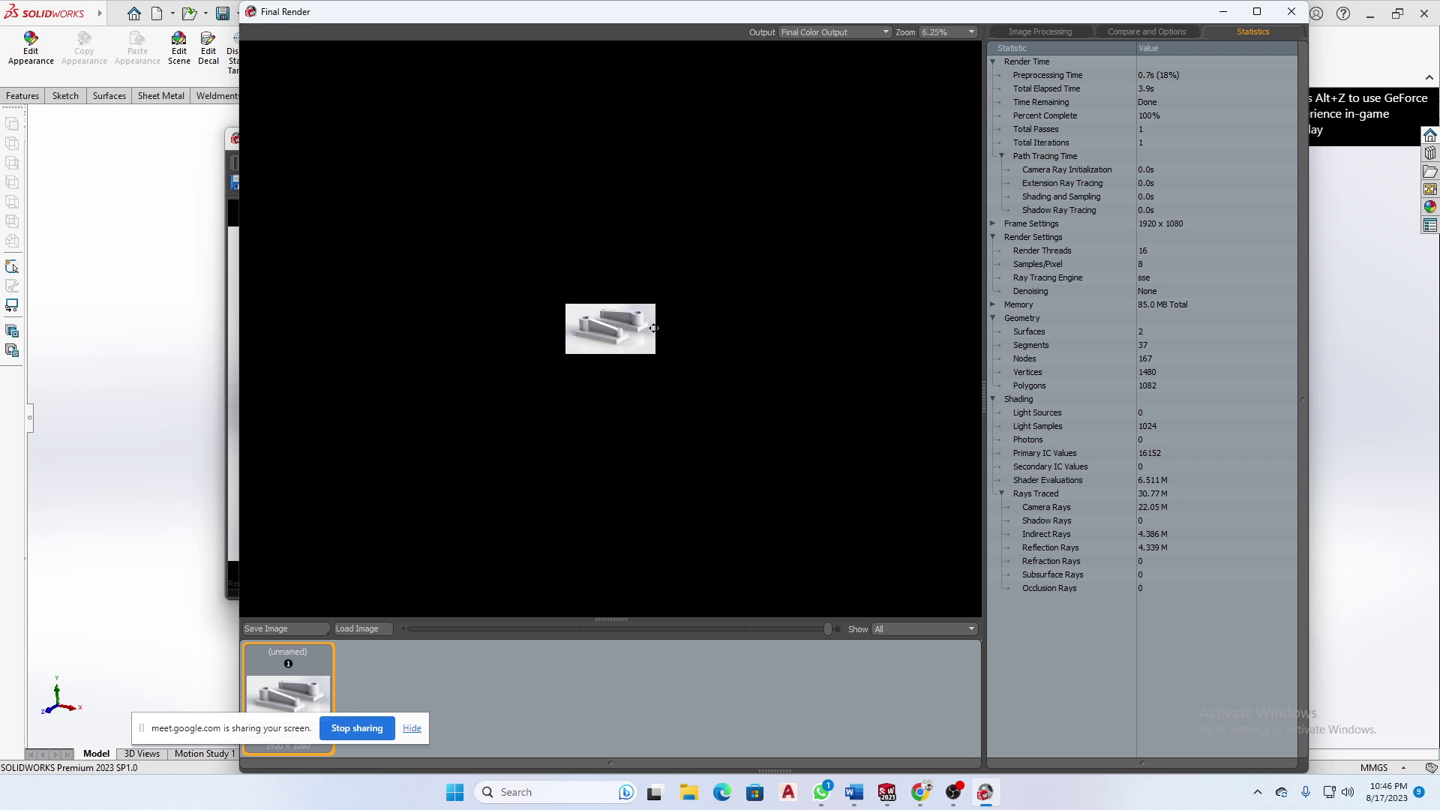
{"action": "scroll", "coordinate": [609, 335], "scroll_direction": "up", "scroll_amount": 5}
{"action": "scroll", "coordinate": [609, 335], "scroll_direction": "down", "scroll_amount": 2}
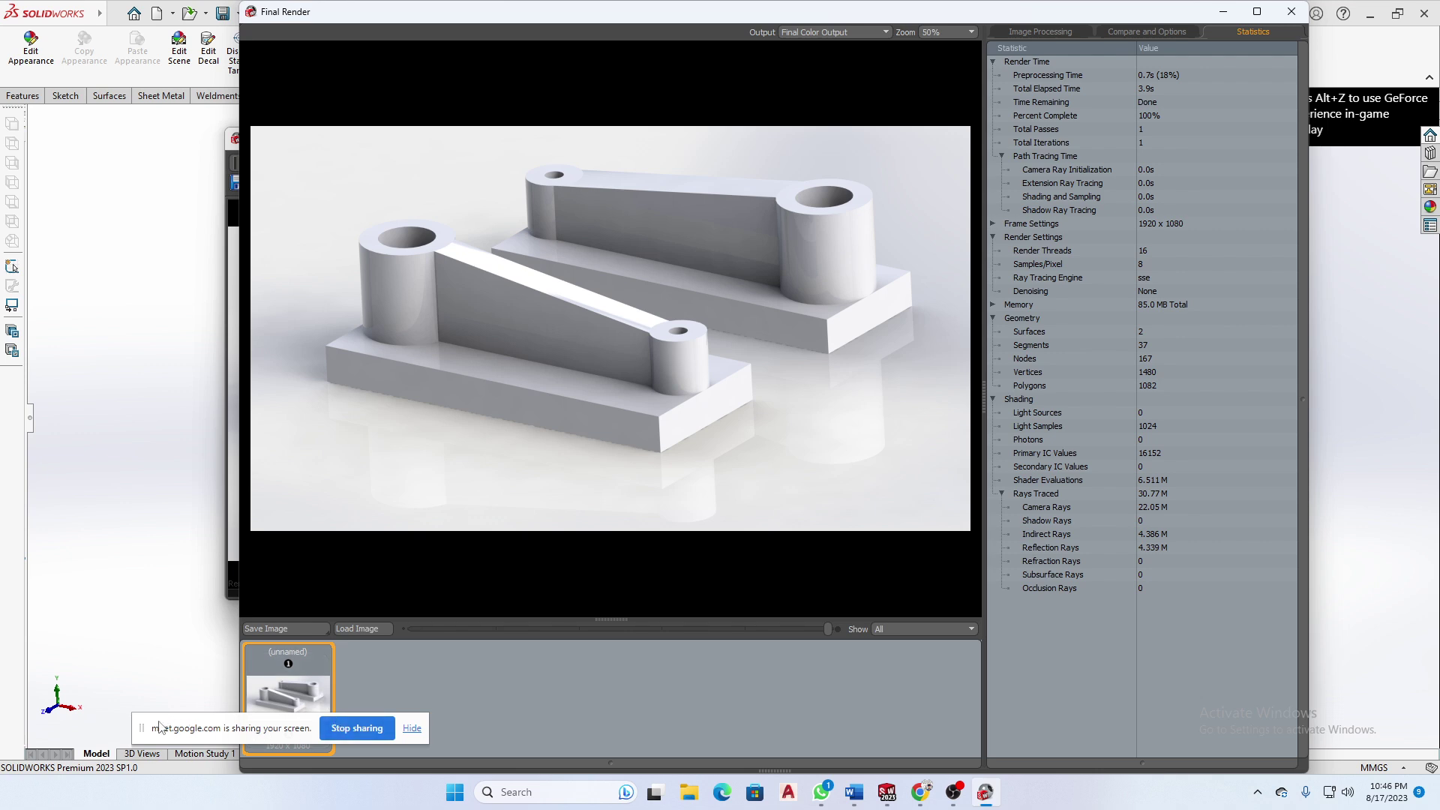
{"action": "left_click_drag", "start_coordinate": [159, 727], "coordinate": [28, 795]}
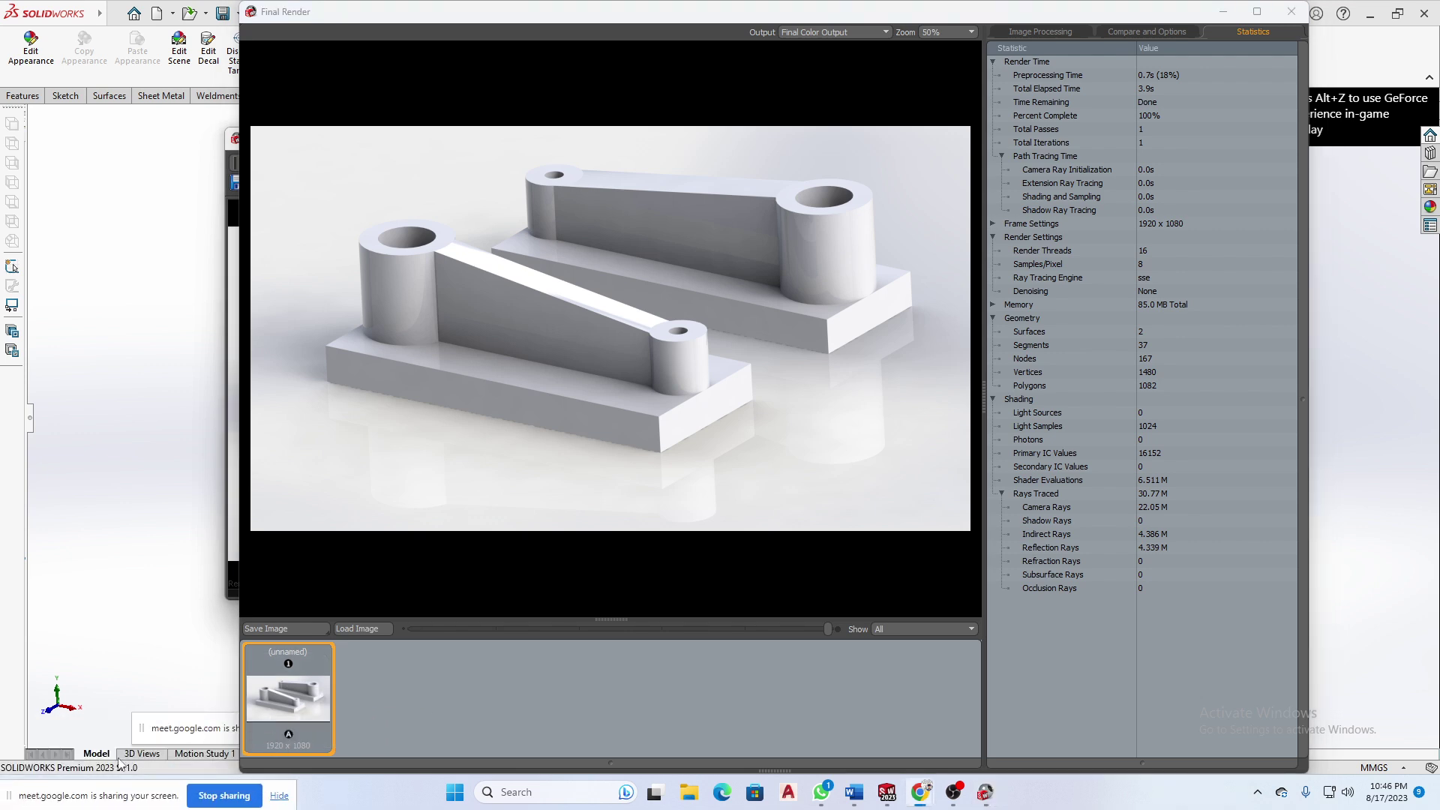
{"action": "left_click", "coordinate": [1291, 13]}
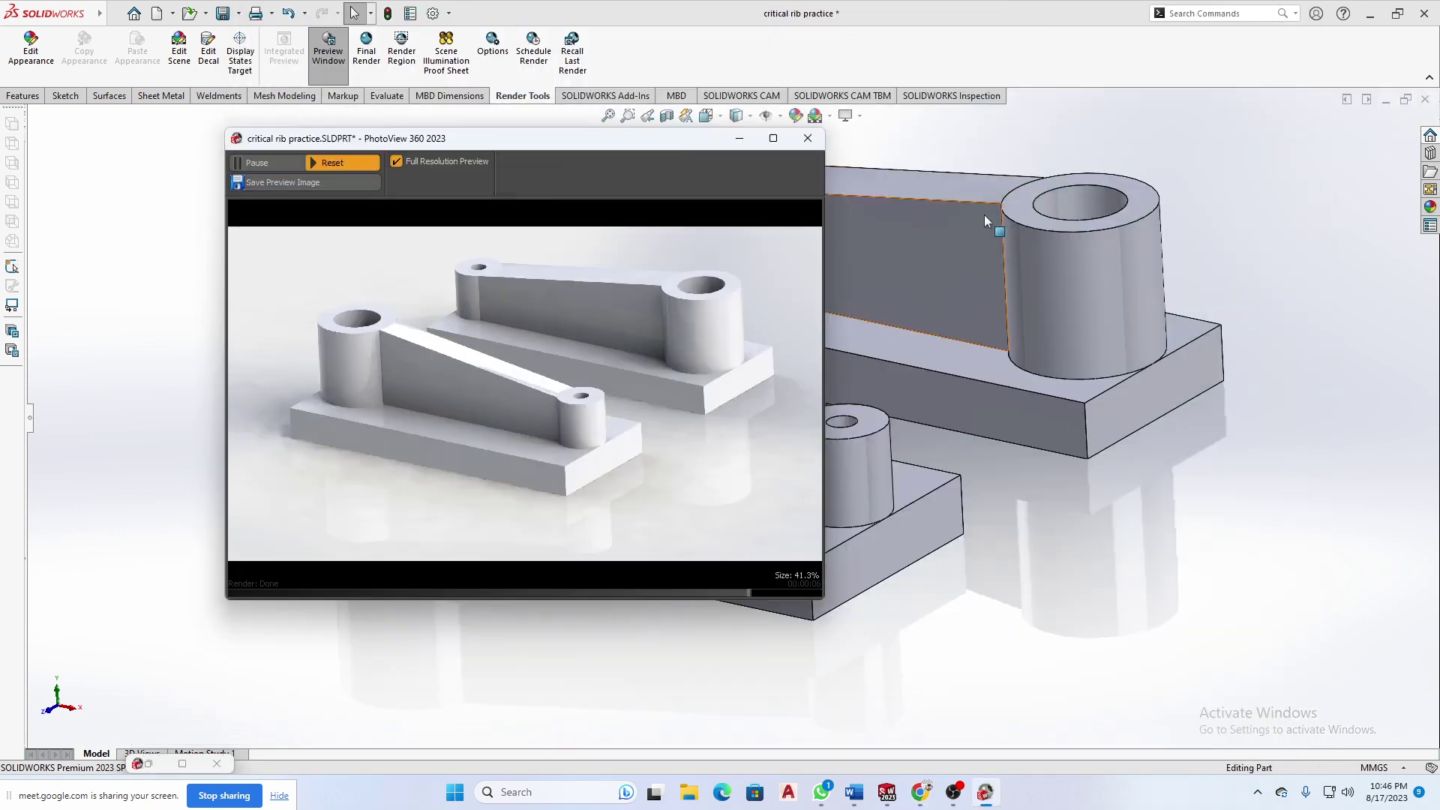
{"action": "left_click", "coordinate": [807, 138]}
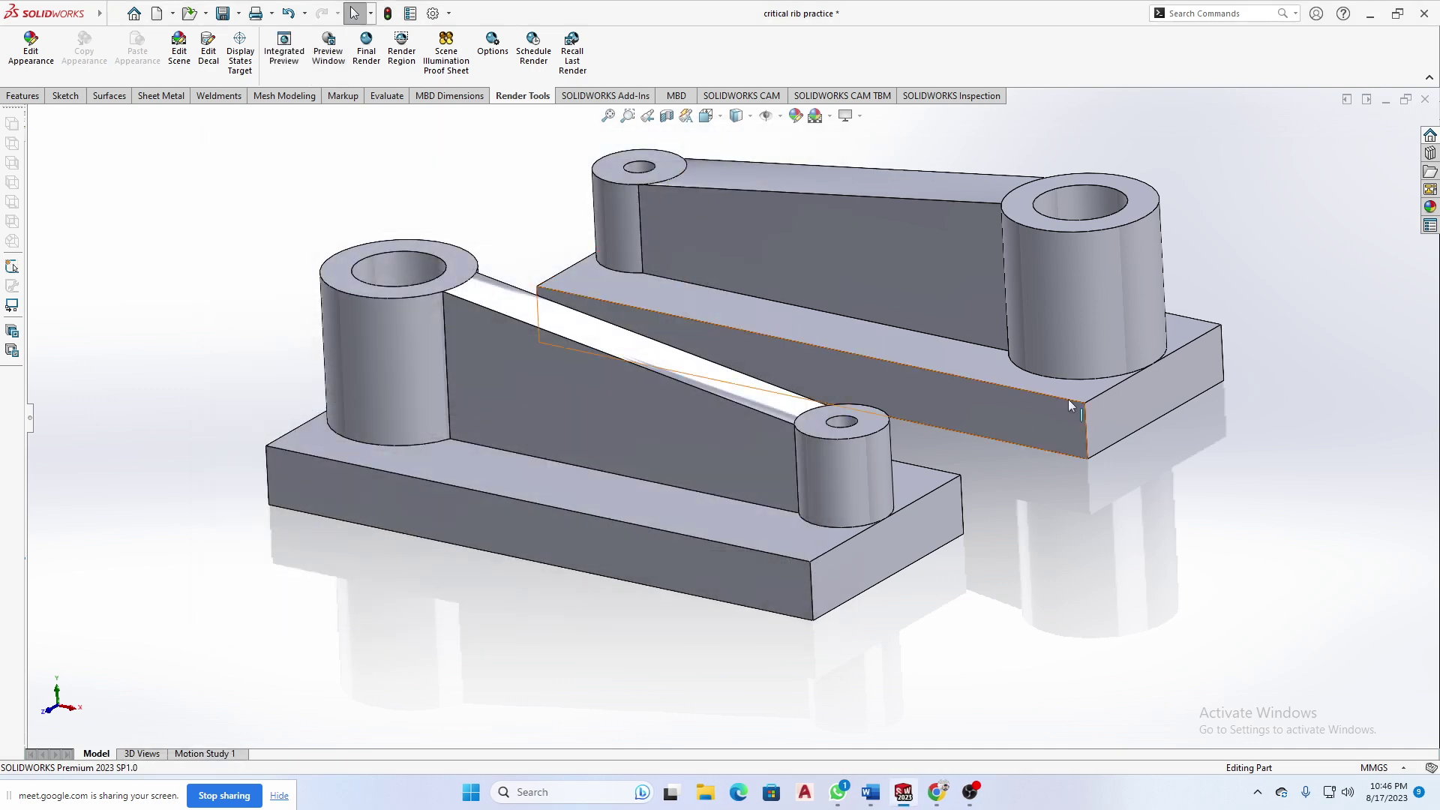
- Try to apply the polished brass appearance from the Metal library to the rear rib body
{"action": "left_click", "coordinate": [1429, 208]}
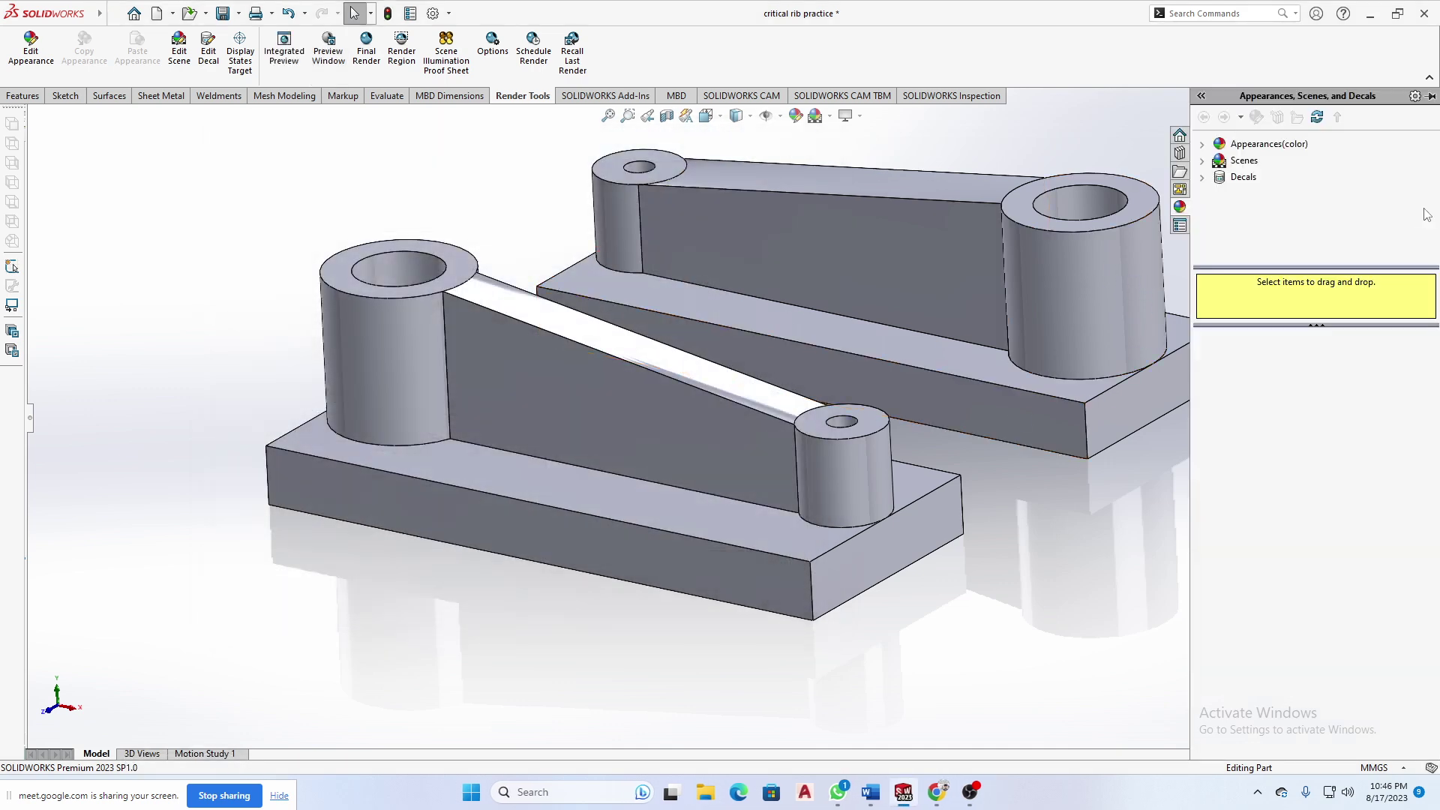
{"action": "left_click", "coordinate": [1268, 143]}
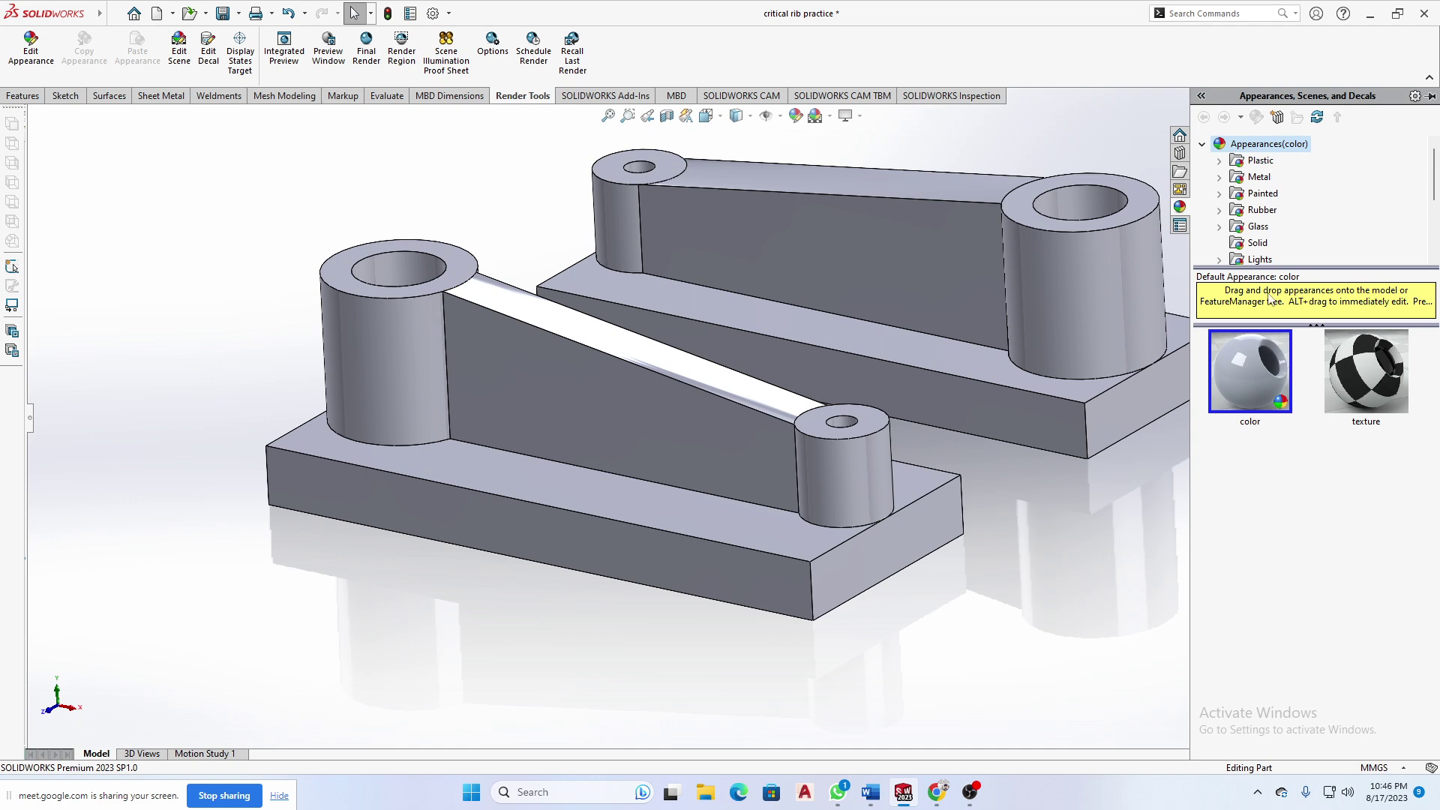
{"action": "left_click", "coordinate": [1245, 178]}
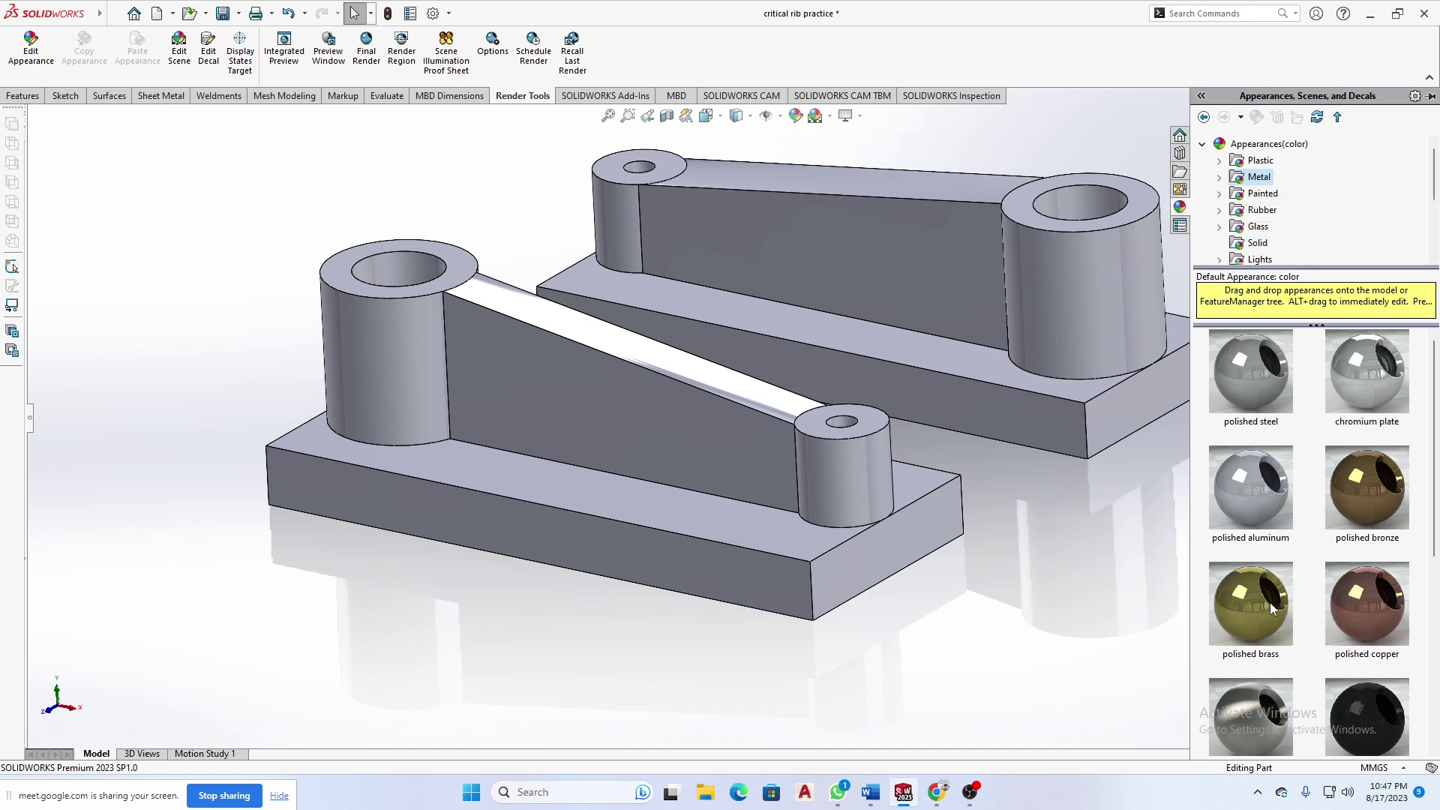
{"action": "left_click_drag", "start_coordinate": [1266, 612], "coordinate": [1147, 323]}
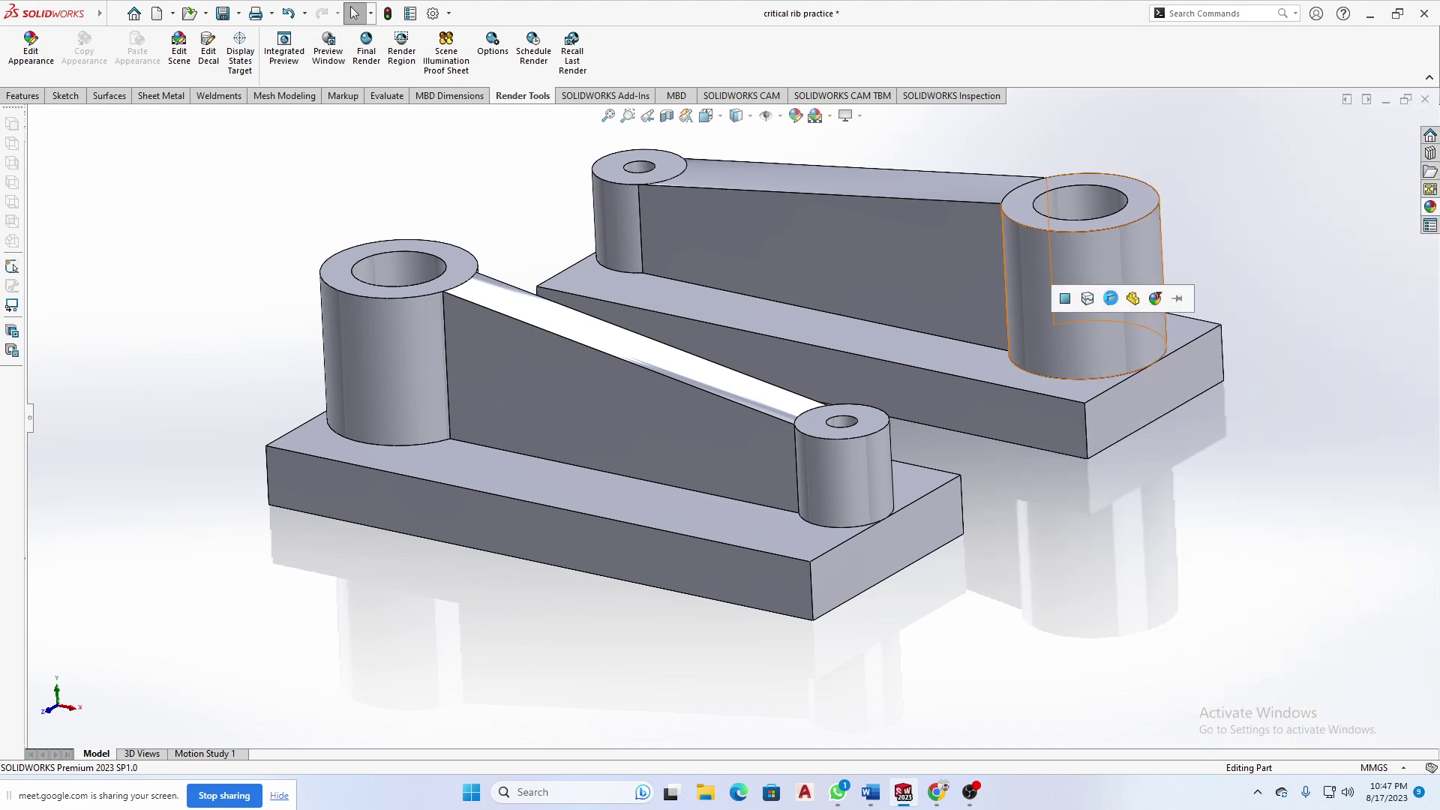
{"action": "left_click", "coordinate": [1110, 299]}
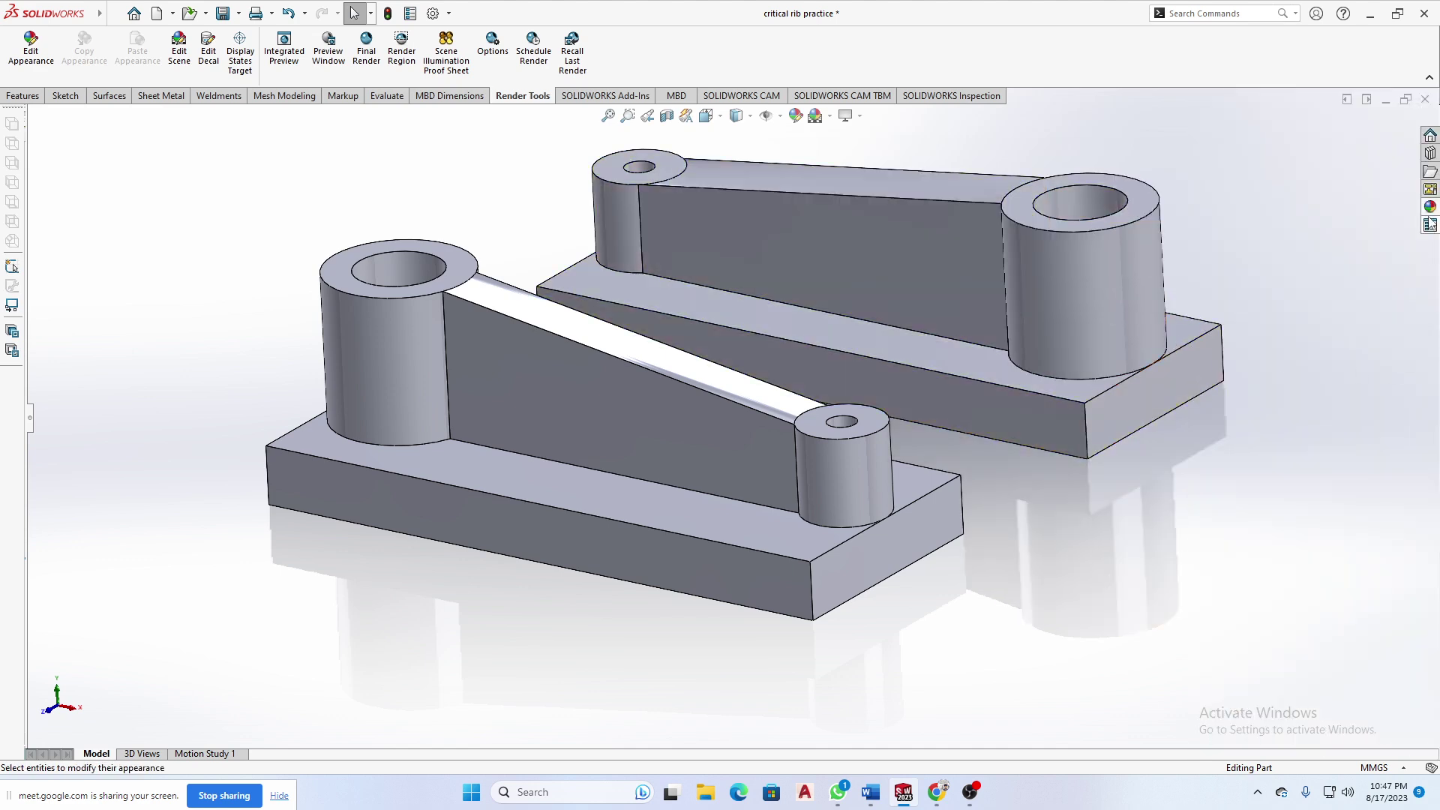
- Apply the polished copper metal appearance to the rear rib body only
{"action": "left_click", "coordinate": [1430, 207]}
{"action": "left_click_drag", "start_coordinate": [1367, 600], "coordinate": [1073, 327]}
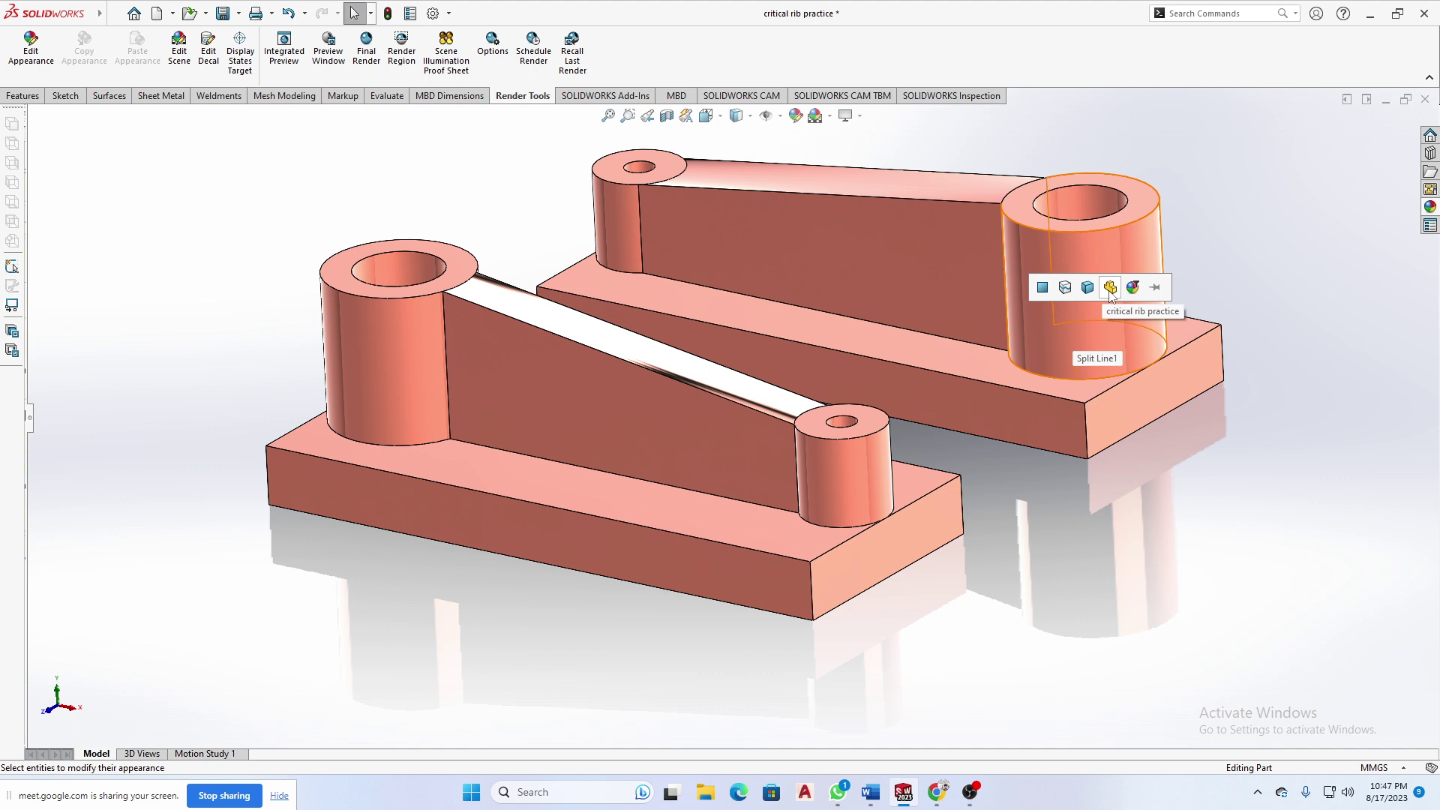
{"action": "left_click", "coordinate": [1088, 288]}
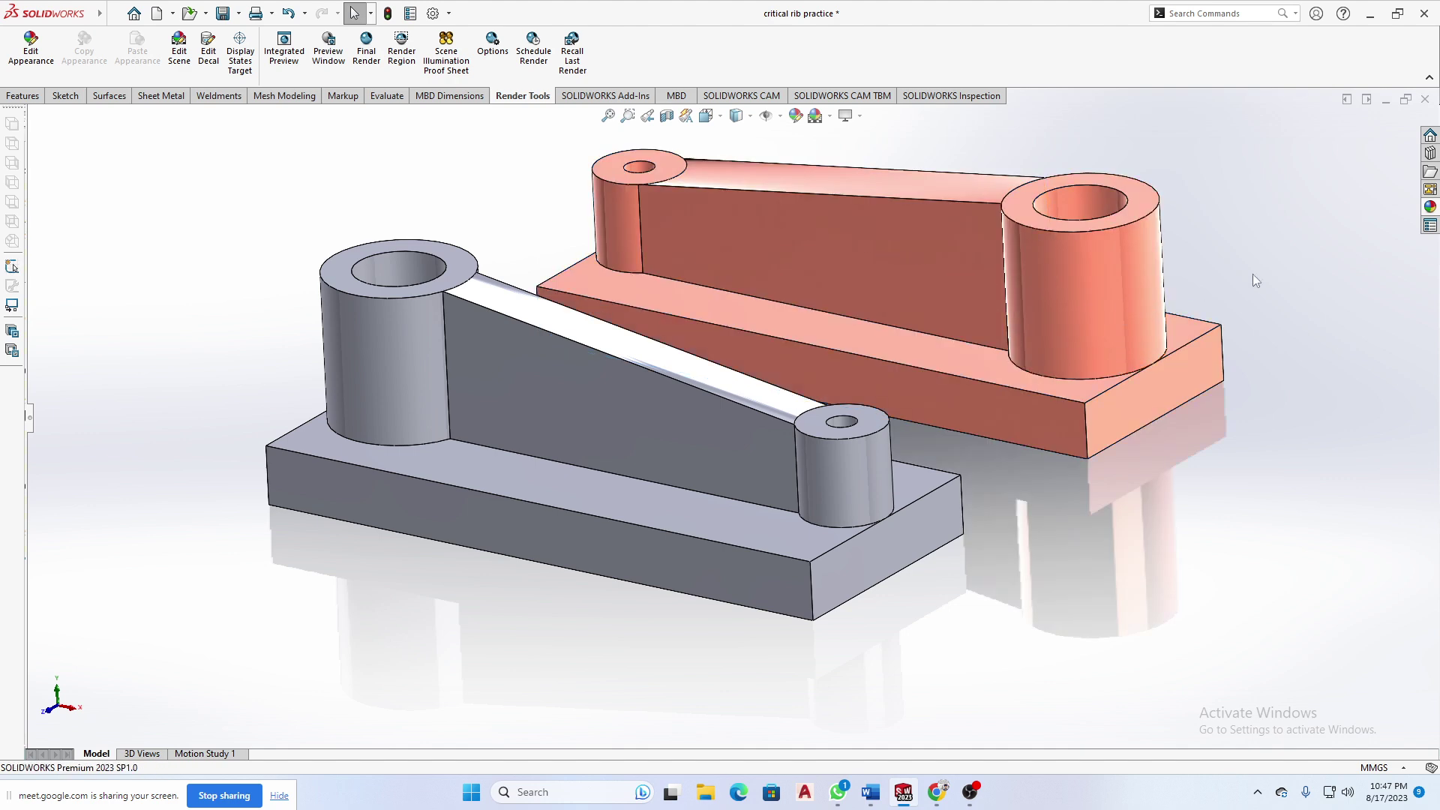
- Apply the chromium plate metal appearance to the front rib body only
{"action": "left_click", "coordinate": [1429, 208]}
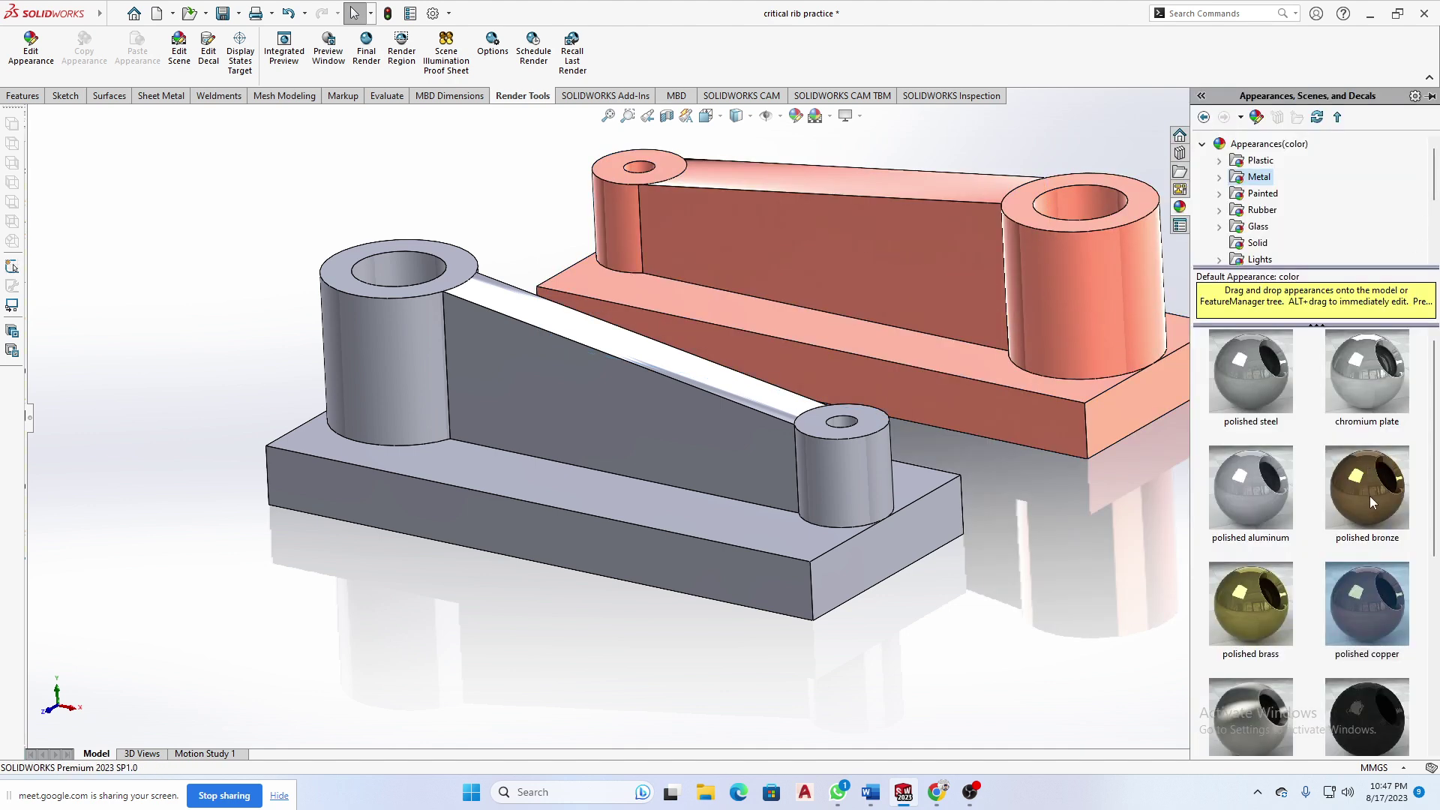
{"action": "left_click_drag", "start_coordinate": [1378, 396], "coordinate": [731, 475]}
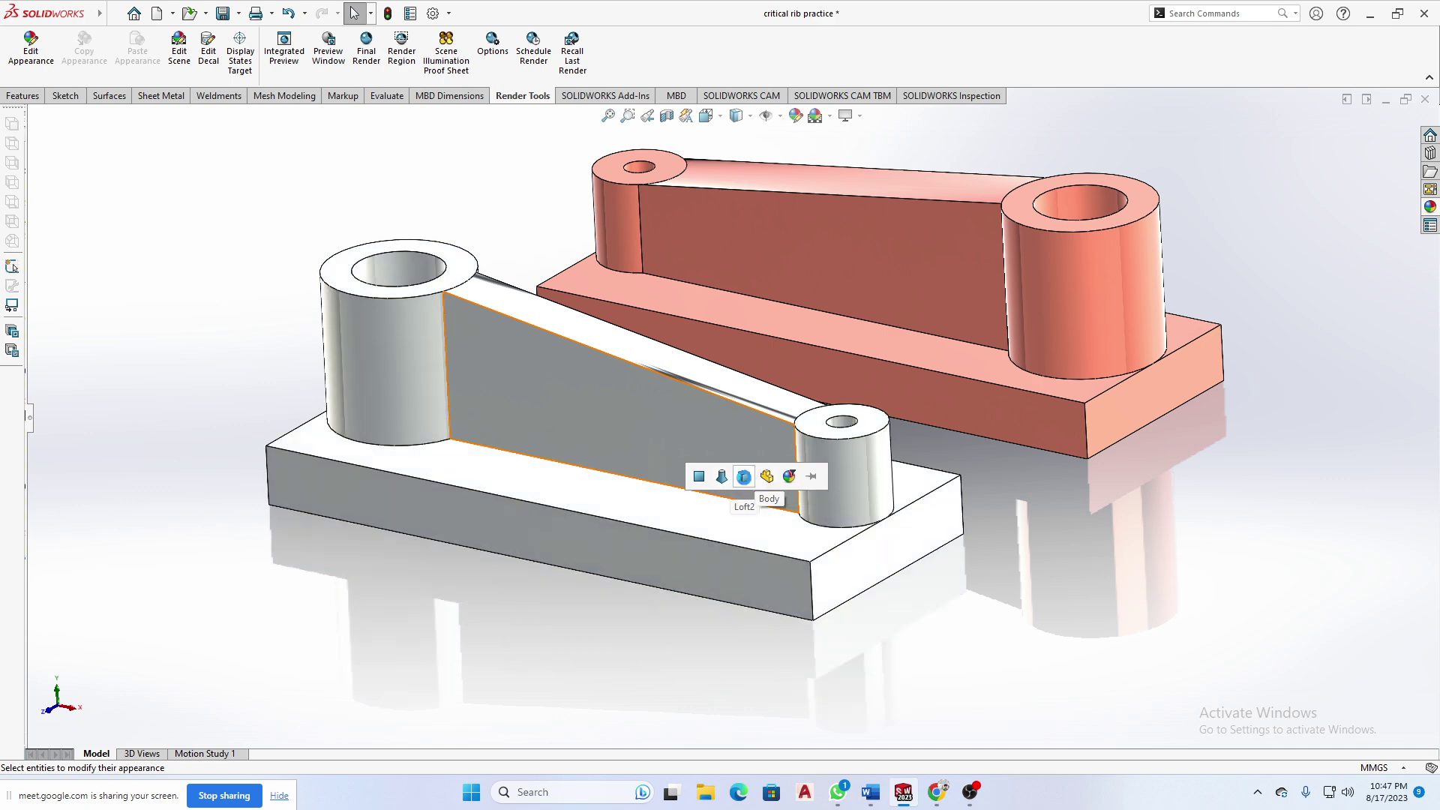
{"action": "left_click", "coordinate": [743, 477]}
- Look over both coated bodies and bring up the list of appearances applied to the part
{"action": "middle_click_drag", "start_coordinate": [1022, 548], "coordinate": [1017, 573]}
{"action": "scroll", "coordinate": [1019, 574], "scroll_direction": "up", "scroll_amount": 1}
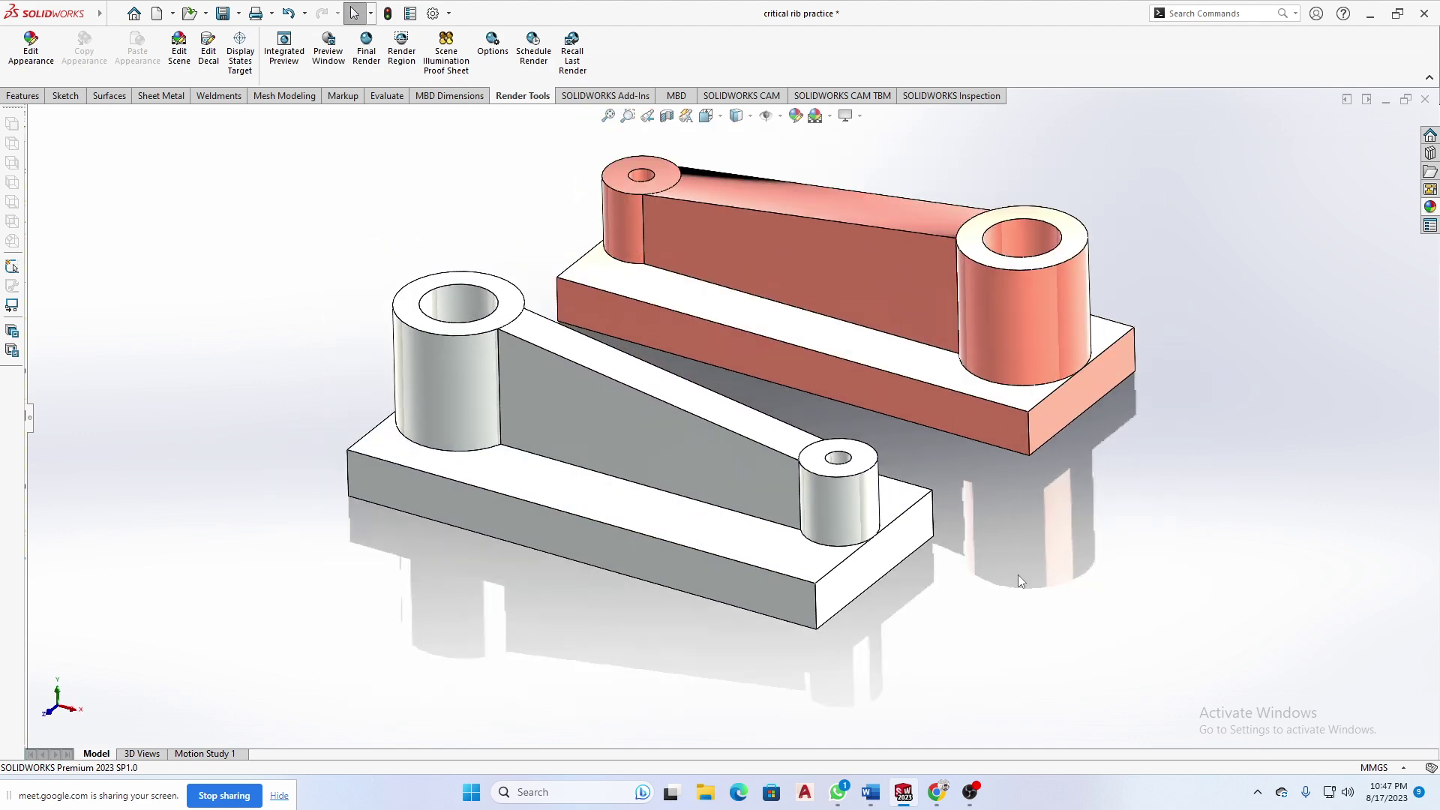
{"action": "middle_click_drag", "start_coordinate": [893, 449], "coordinate": [863, 472]}
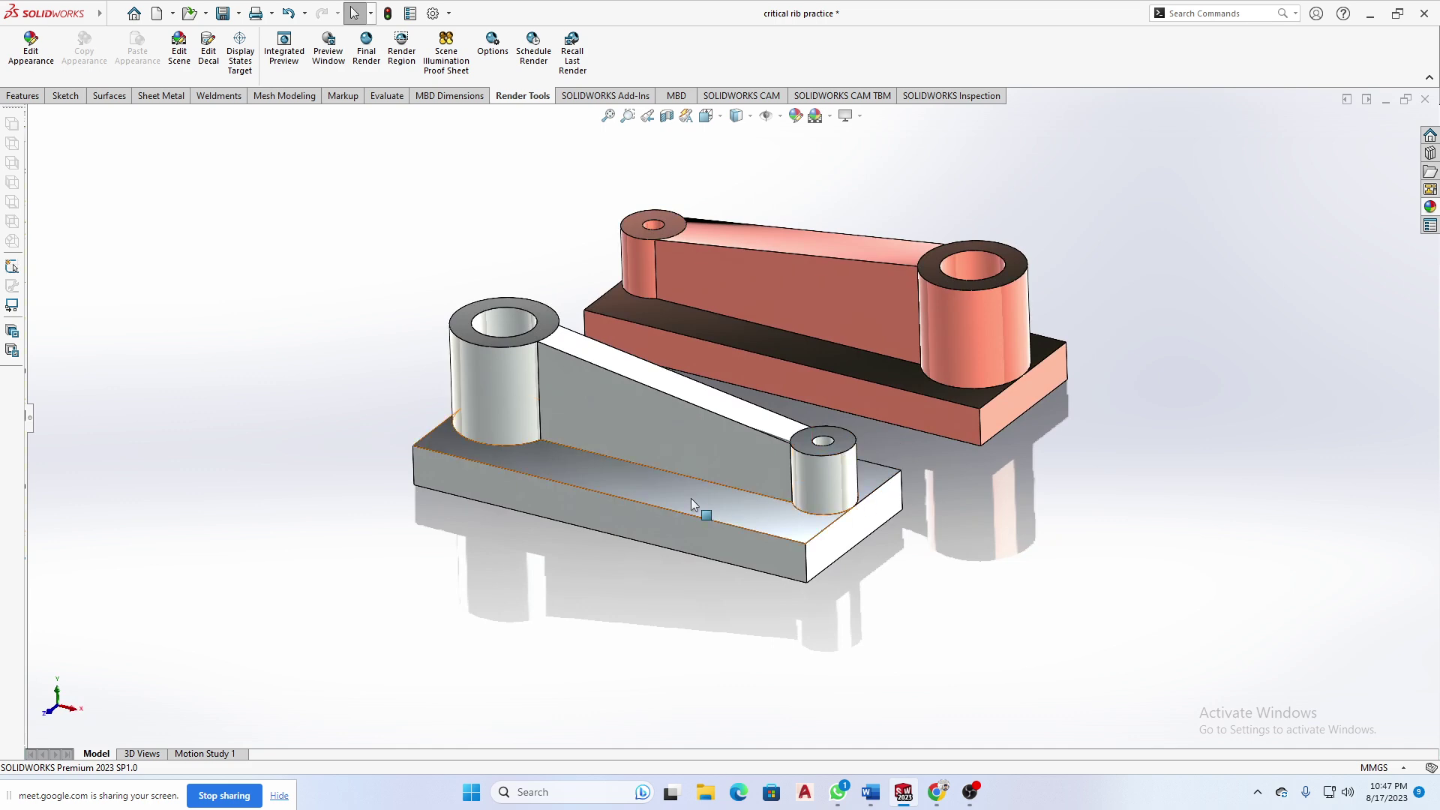
{"action": "mouse_move", "coordinate": [667, 579]}
{"action": "middle_mouse_down"}
{"action": "mouse_move", "coordinate": [643, 595]}
{"action": "mouse_move", "coordinate": [665, 569]}
{"action": "mouse_move", "coordinate": [659, 600]}
{"action": "middle_mouse_up"}
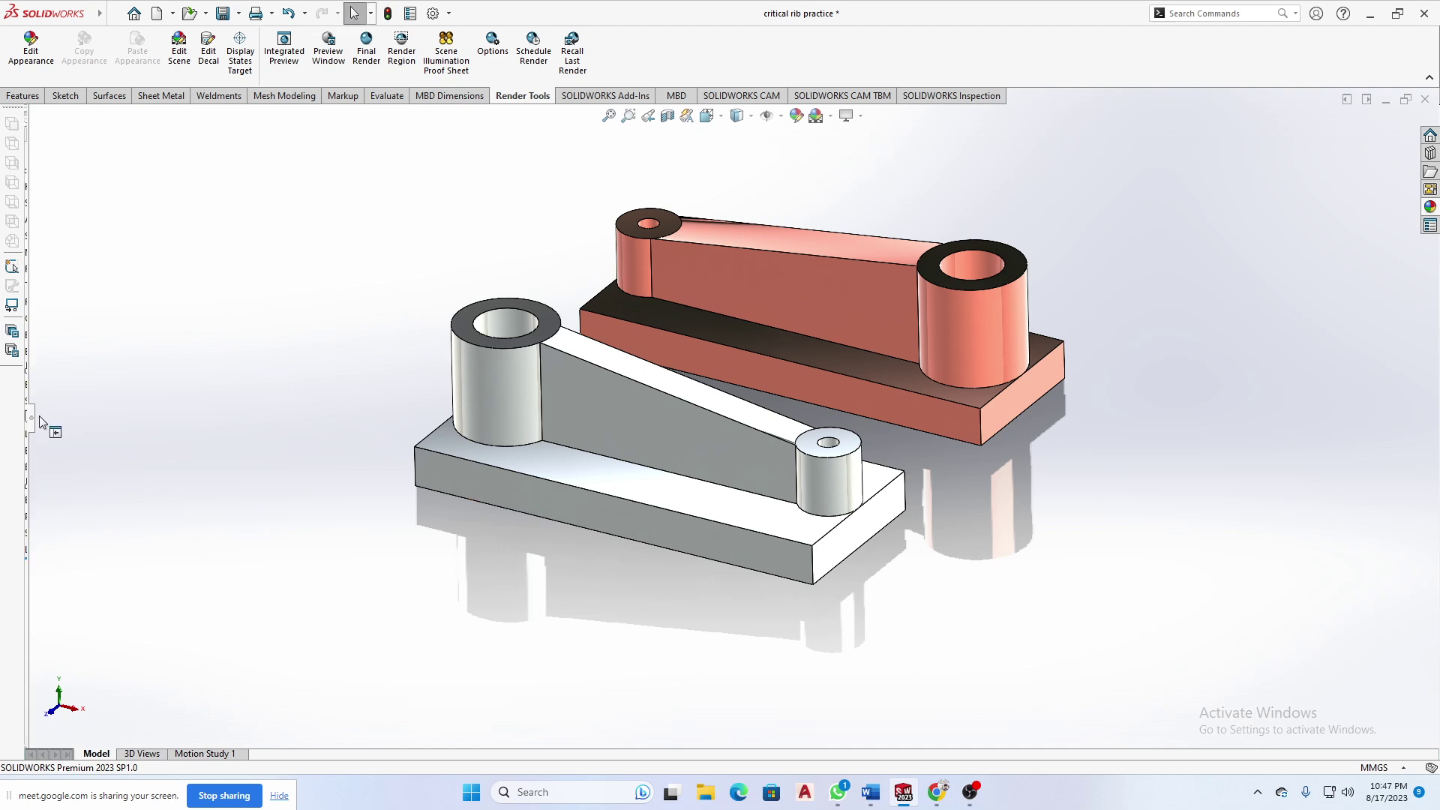
{"action": "left_click_drag", "start_coordinate": [30, 417], "coordinate": [217, 390]}
{"action": "left_click", "coordinate": [160, 133]}
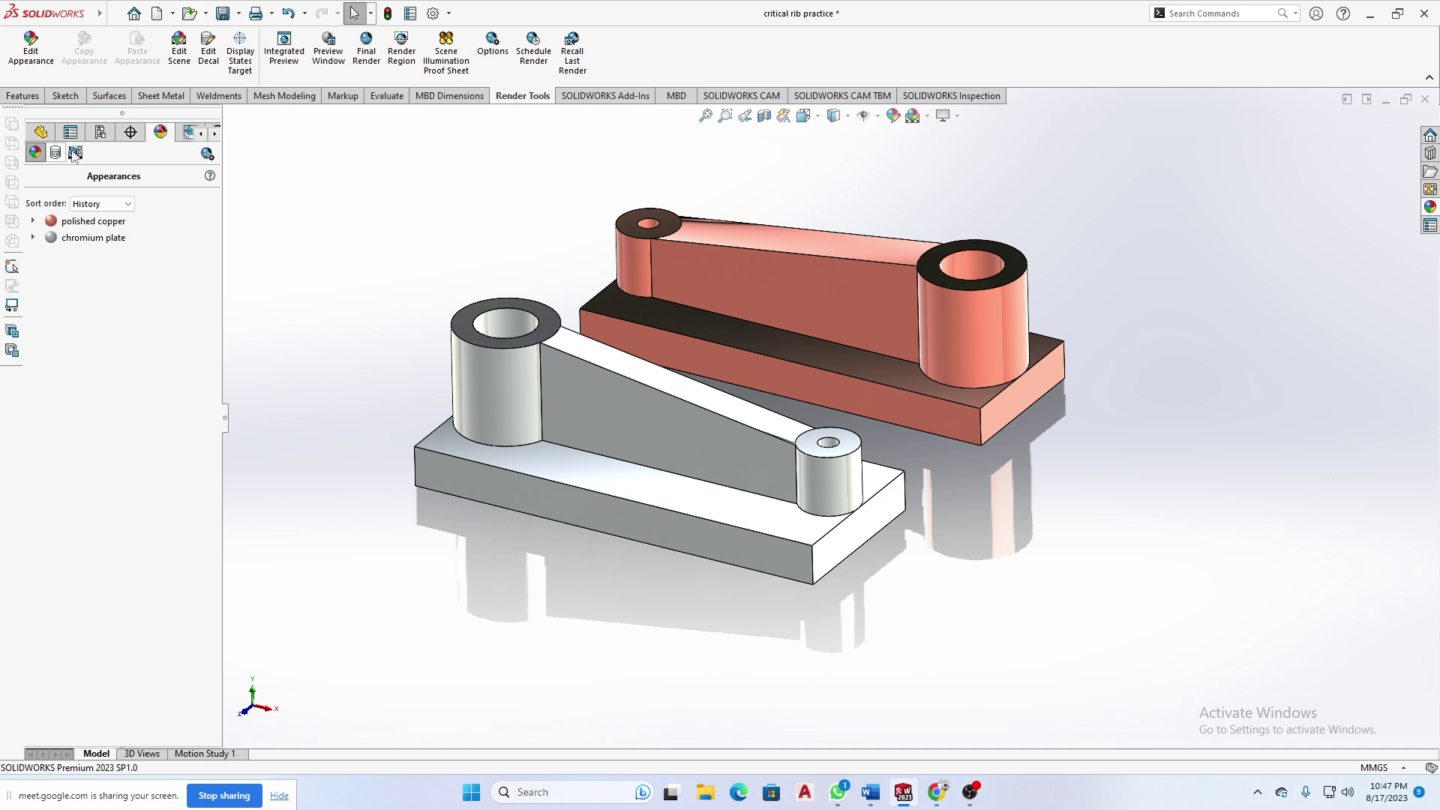
- Try primary PhotoView 360 lighting with background brightness 0 and rendering brightness 2.2 w/srm^2, and discard the changes
{"action": "left_click", "coordinate": [75, 154]}
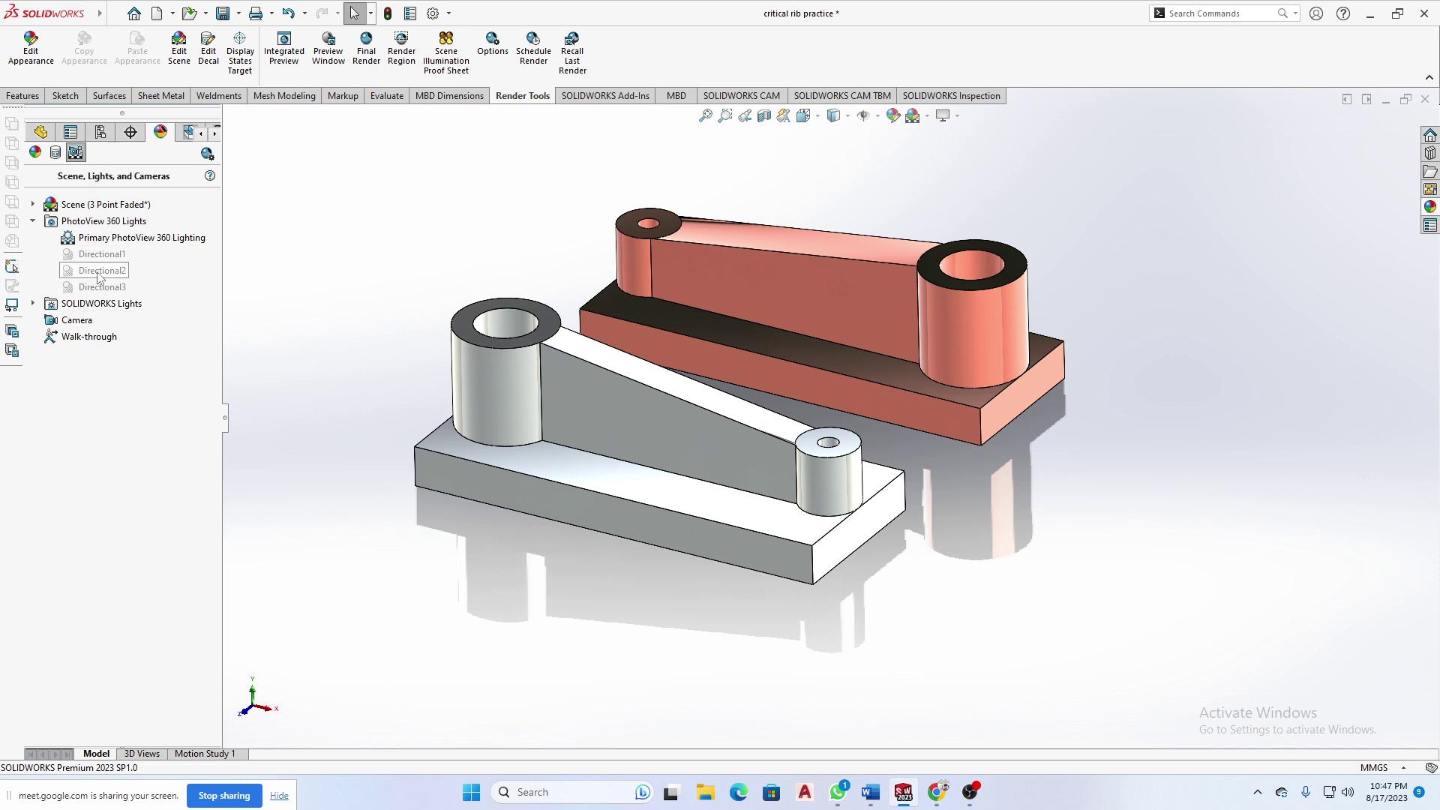
{"action": "right_click", "coordinate": [103, 240]}
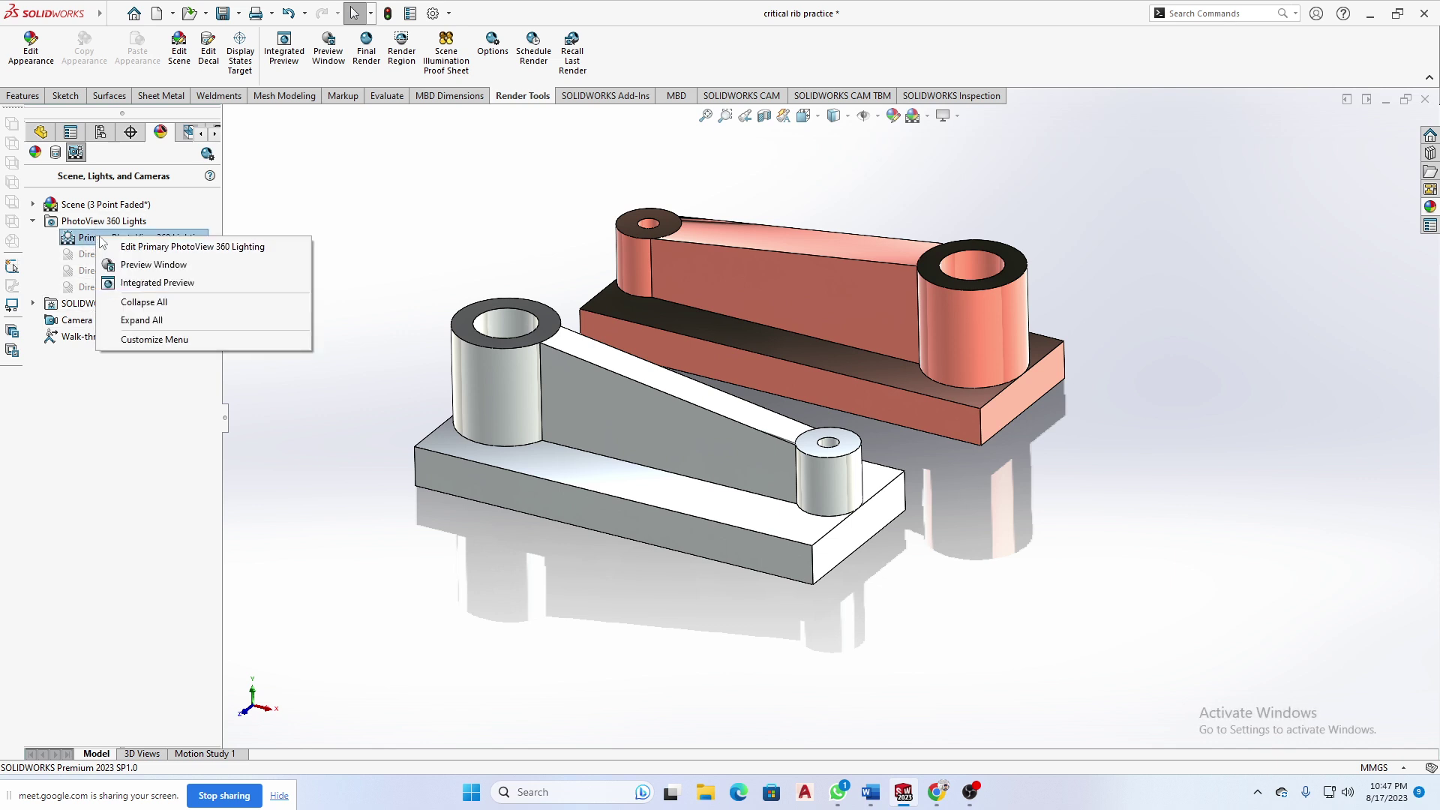
{"action": "left_click", "coordinate": [131, 248]}
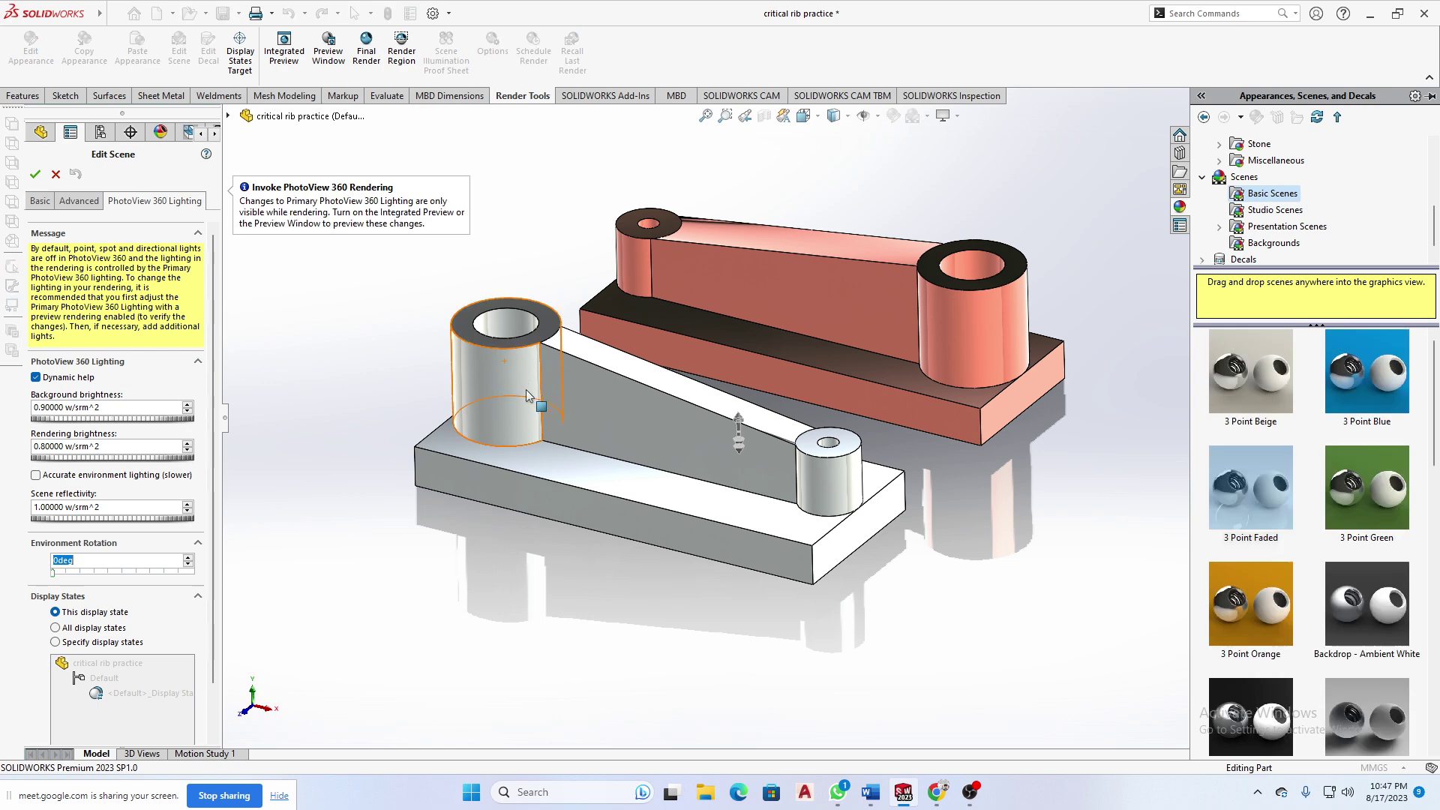
{"action": "scroll", "coordinate": [537, 551], "scroll_direction": "up", "scroll_amount": 3}
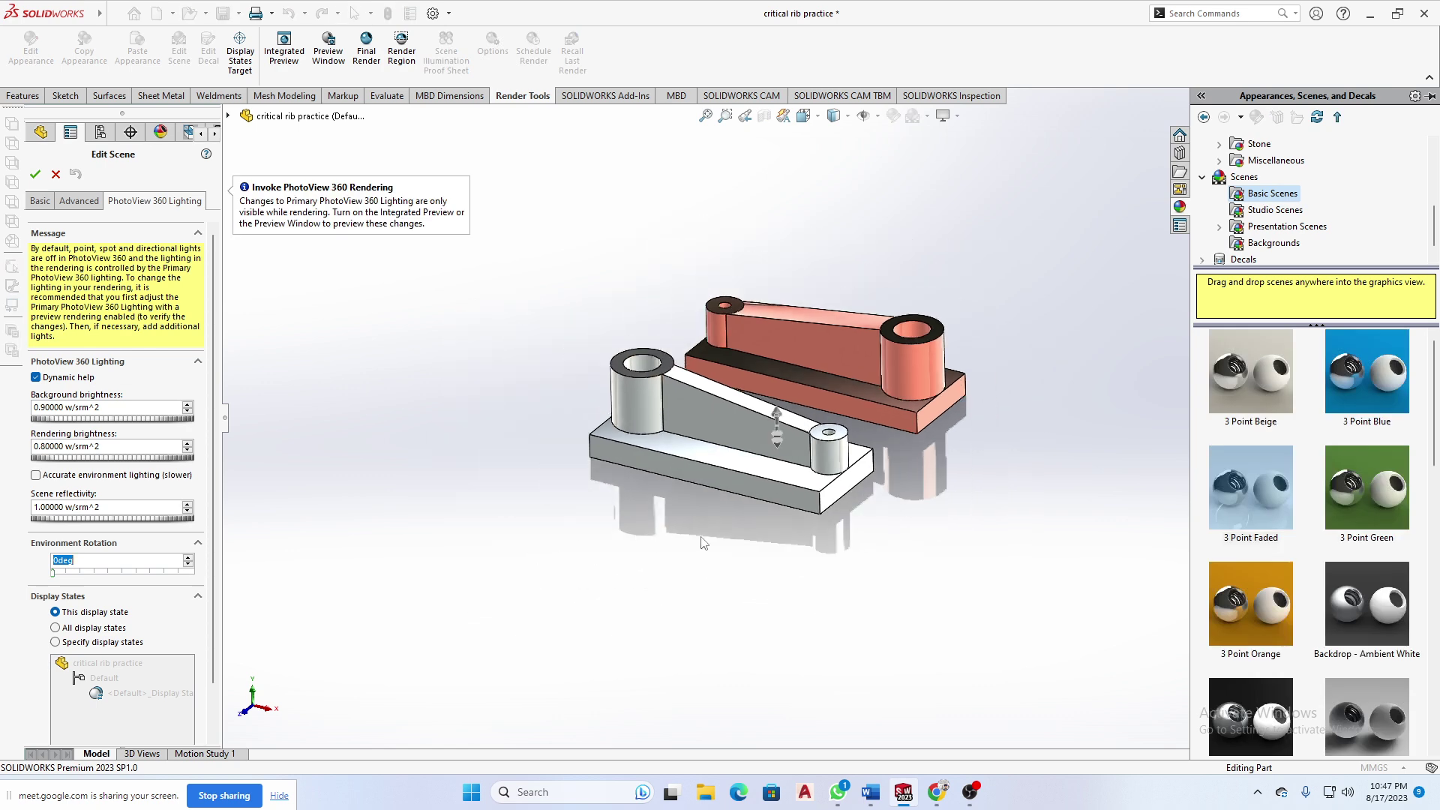
{"action": "scroll", "coordinate": [761, 498], "scroll_direction": "down", "scroll_amount": 3}
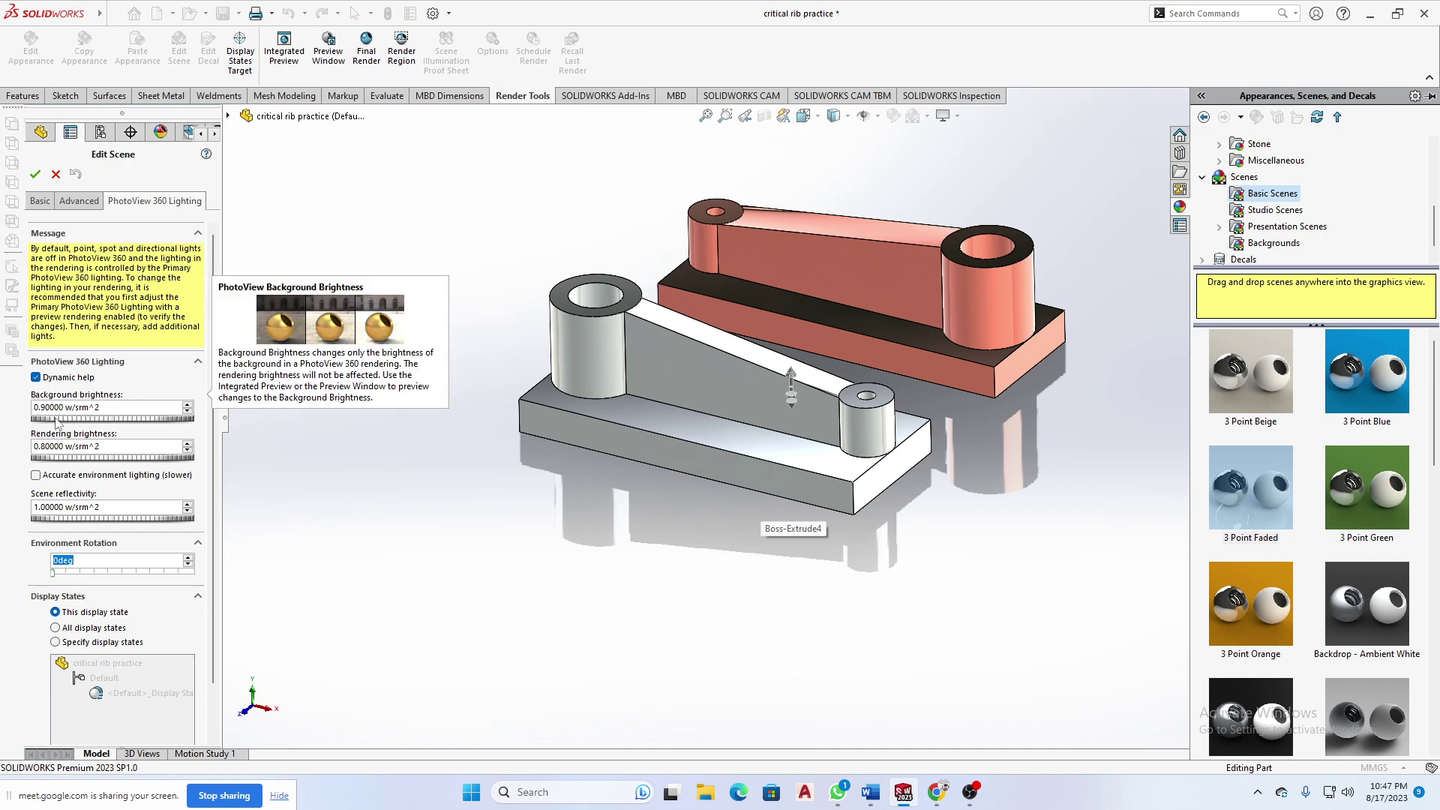
{"action": "left_click_drag", "start_coordinate": [56, 419], "coordinate": [13, 422]}
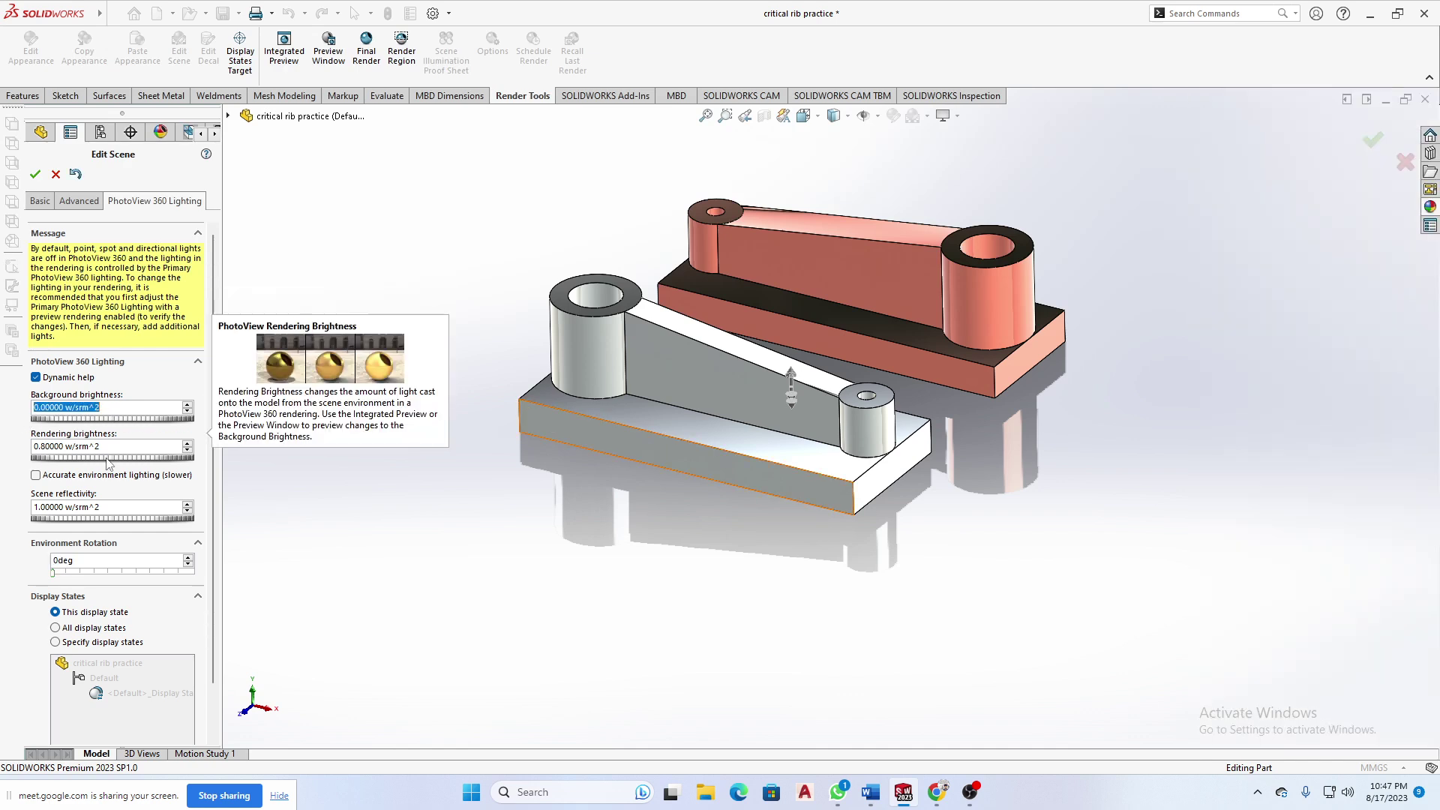
{"action": "left_click_drag", "start_coordinate": [109, 457], "coordinate": [188, 458]}
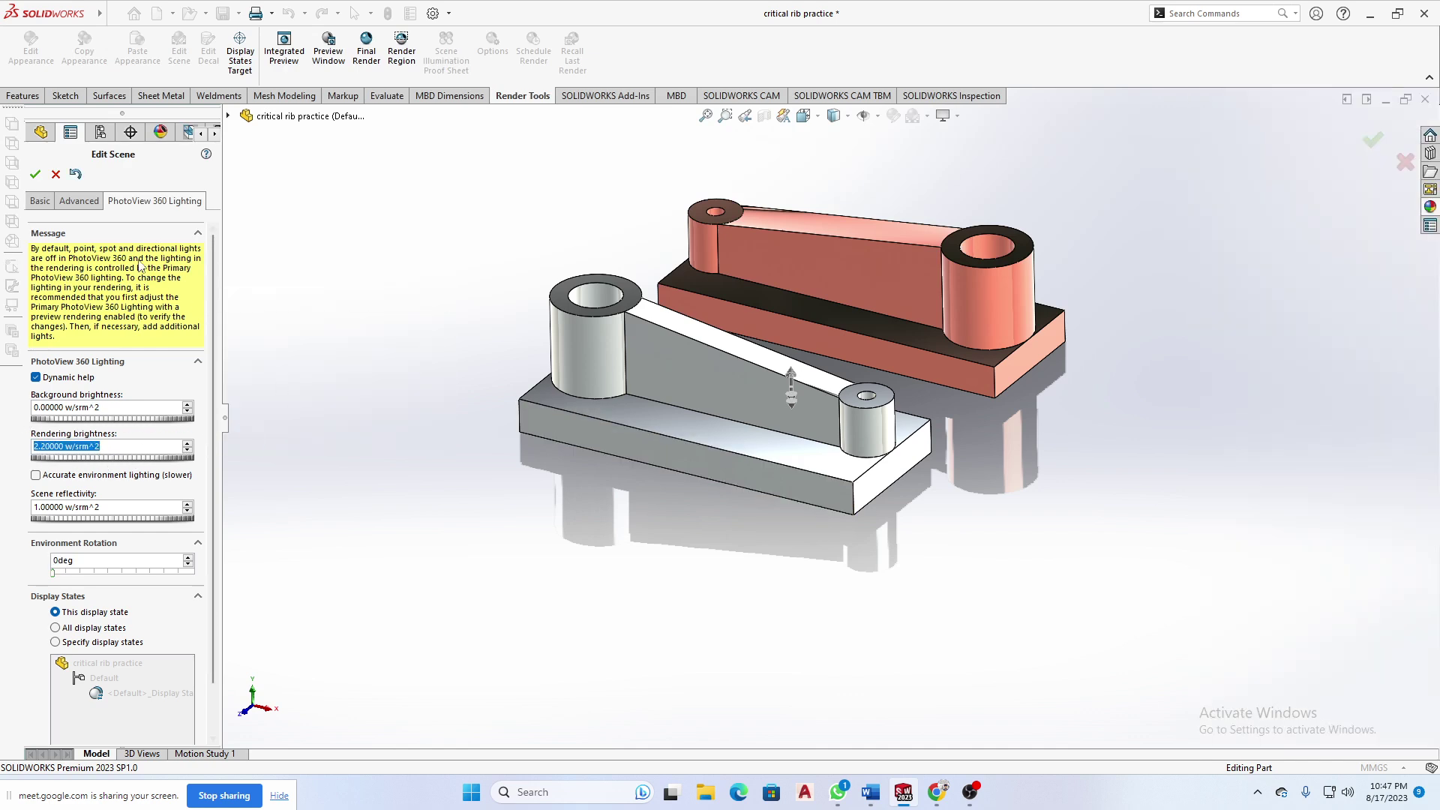
{"action": "left_click", "coordinate": [56, 174]}
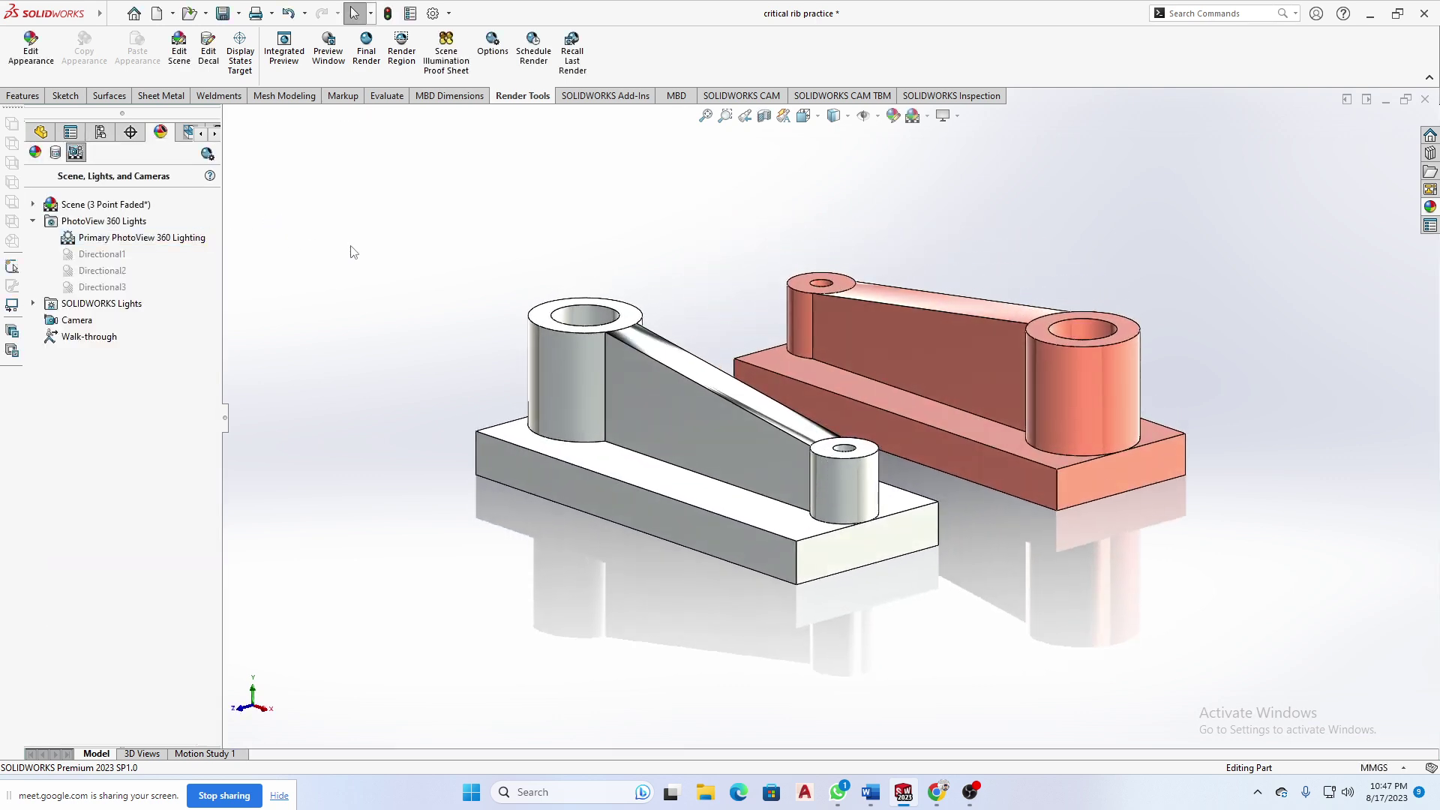
- Turn on the Directional1 light for PhotoView 360 rendering
{"action": "right_click", "coordinate": [110, 258]}
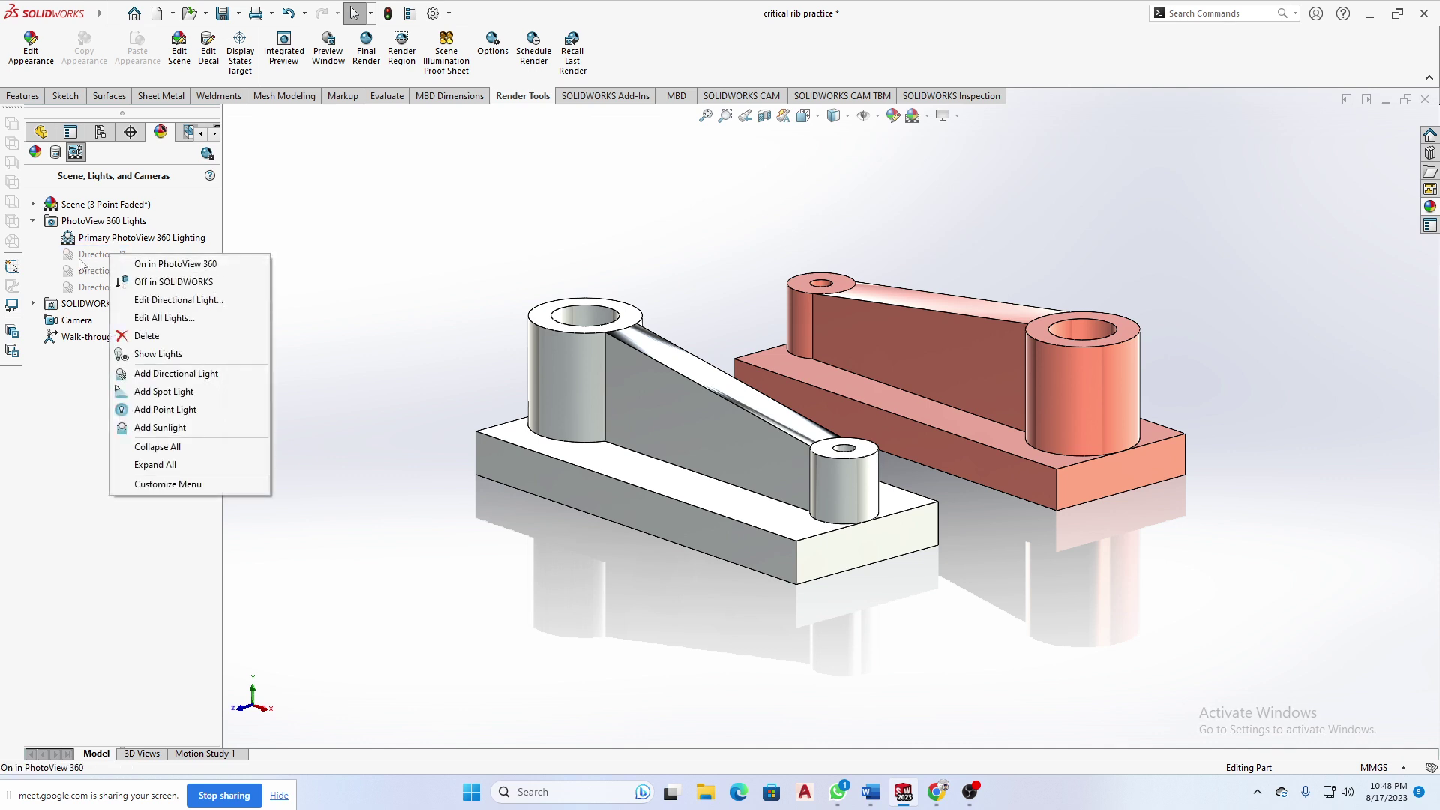
{"action": "left_click", "coordinate": [195, 264]}
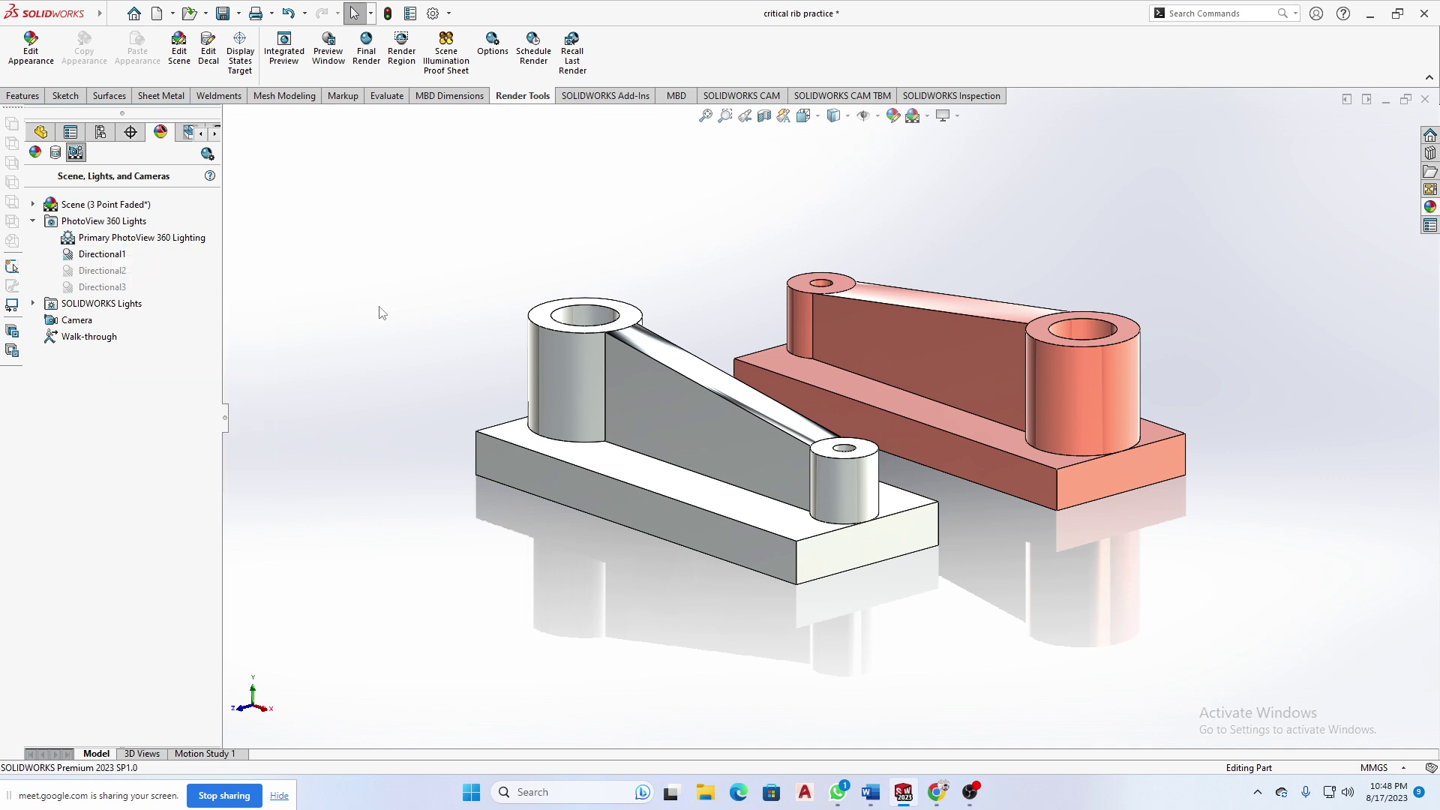
- Try moving Directional1 to about -48.8° longitude, 16.4° latitude and Directional3 to about -25.2° longitude, 82.4° latitude, and discard the changes
{"action": "right_click", "coordinate": [117, 255]}
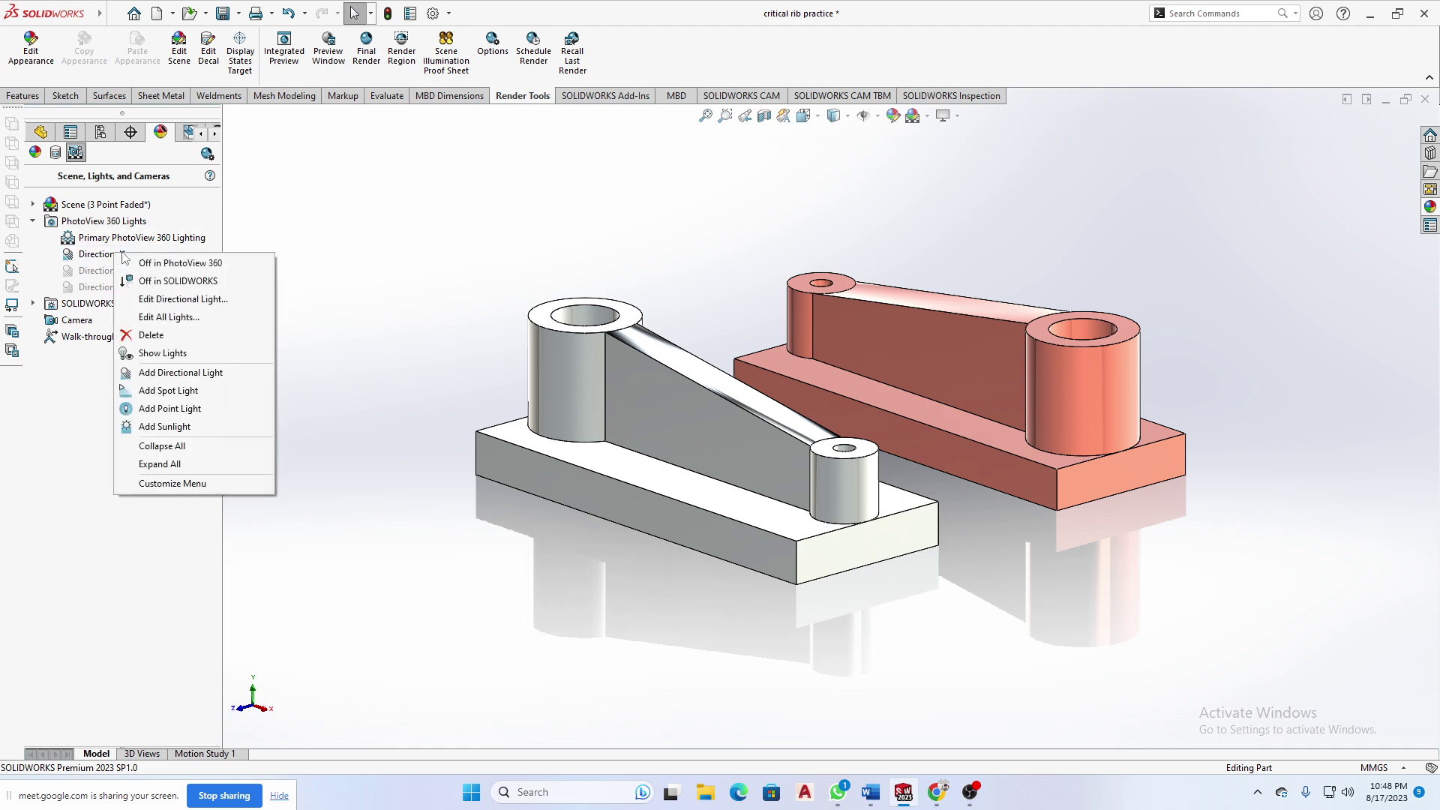
{"action": "left_click", "coordinate": [203, 323]}
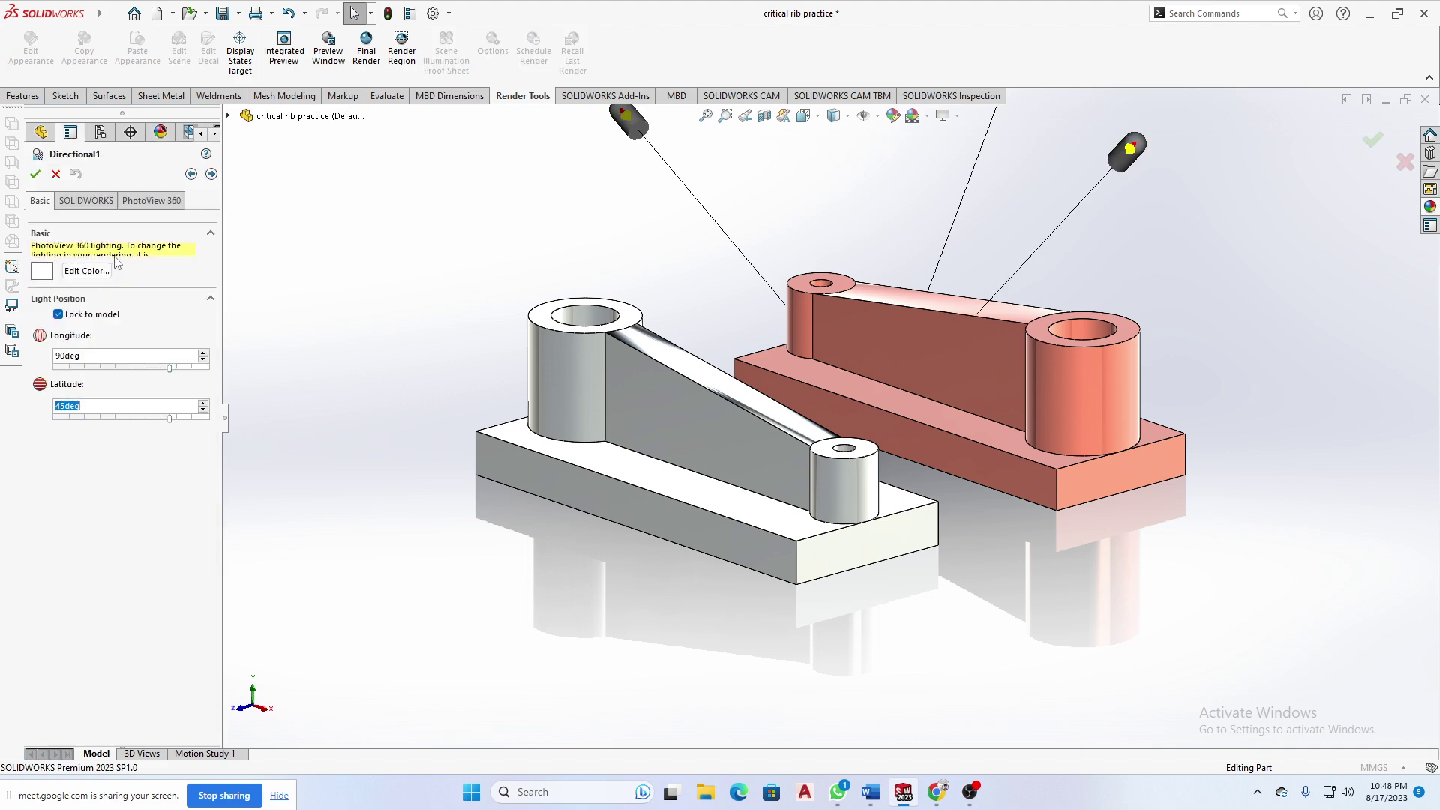
{"action": "mouse_move", "coordinate": [672, 321]}
{"action": "middle_mouse_down"}
{"action": "mouse_move", "coordinate": [942, 353]}
{"action": "mouse_move", "coordinate": [1048, 327]}
{"action": "middle_mouse_up"}
{"action": "left_click_drag", "start_coordinate": [1006, 285], "coordinate": [582, 197]}
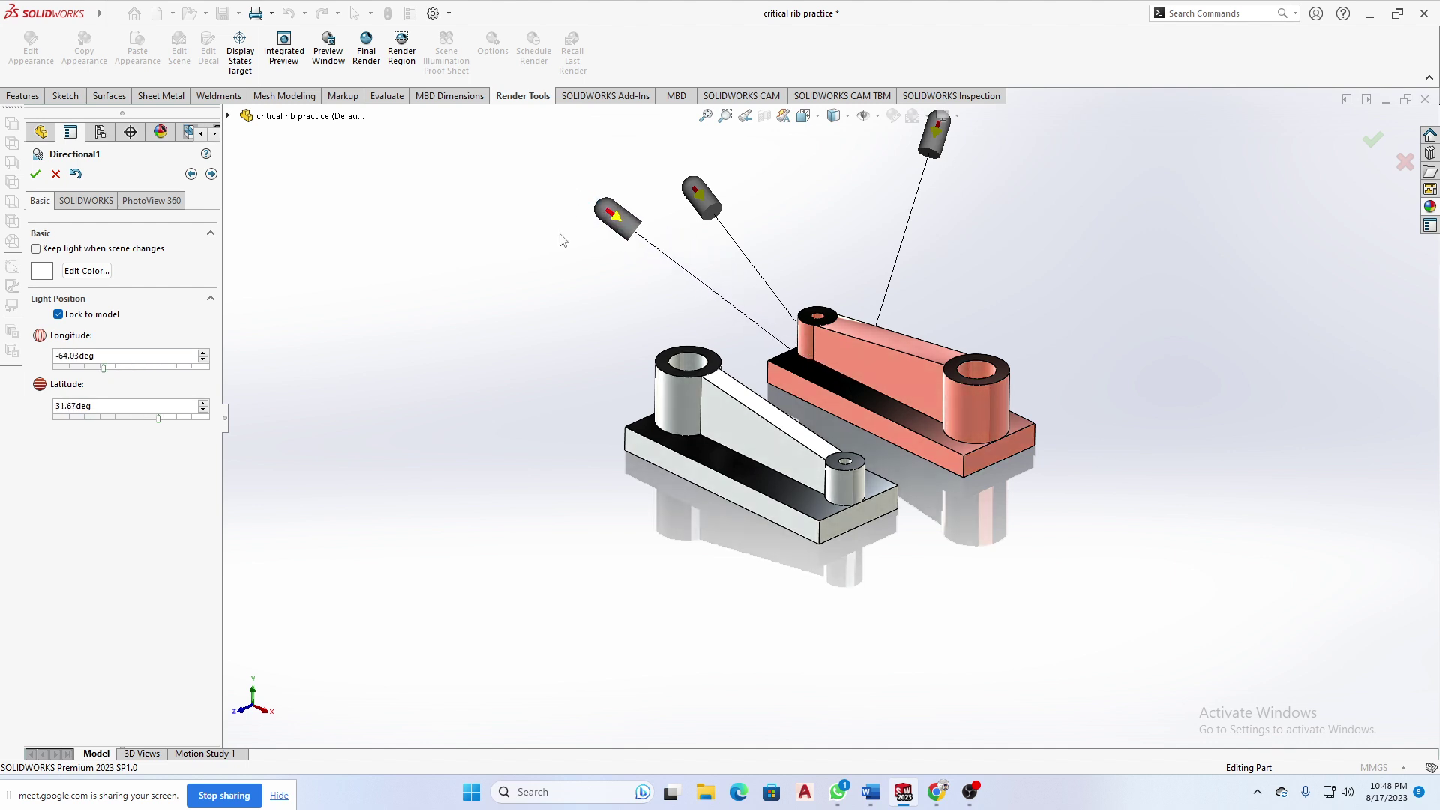
{"action": "middle_click_drag", "start_coordinate": [563, 238], "coordinate": [572, 292]}
{"action": "left_click_drag", "start_coordinate": [572, 293], "coordinate": [537, 390]}
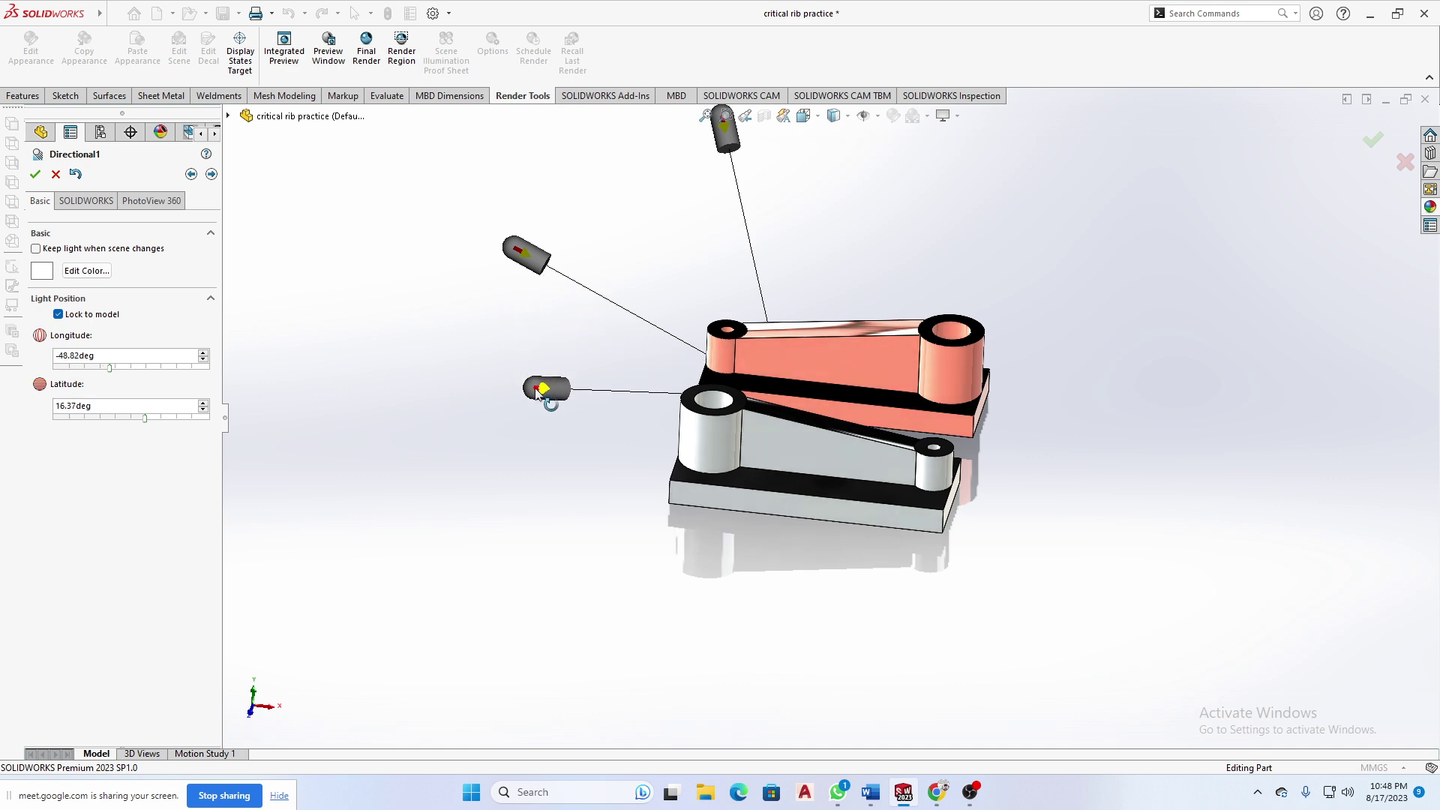
{"action": "middle_click_drag", "start_coordinate": [575, 452], "coordinate": [584, 366]}
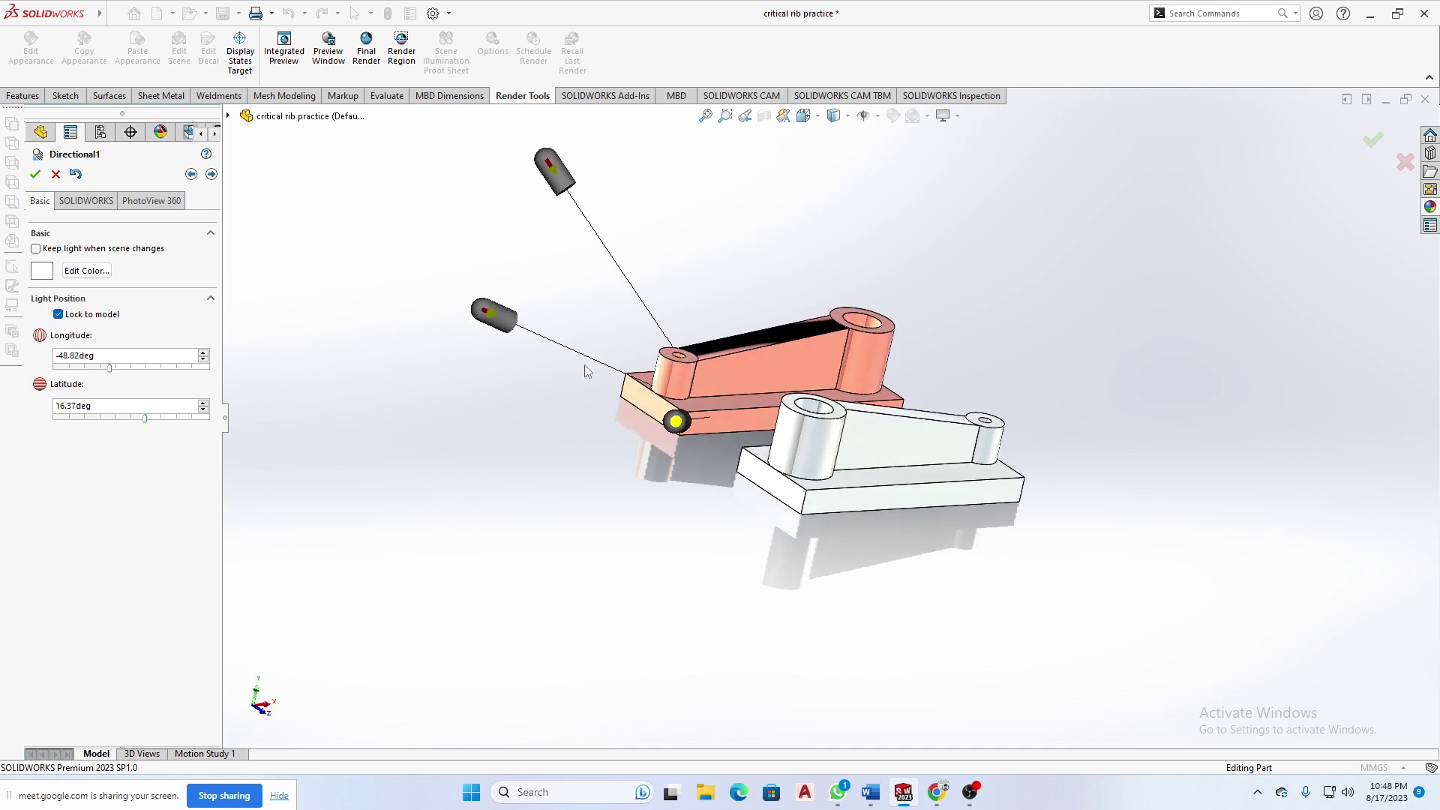
{"action": "left_click_drag", "start_coordinate": [488, 315], "coordinate": [513, 300]}
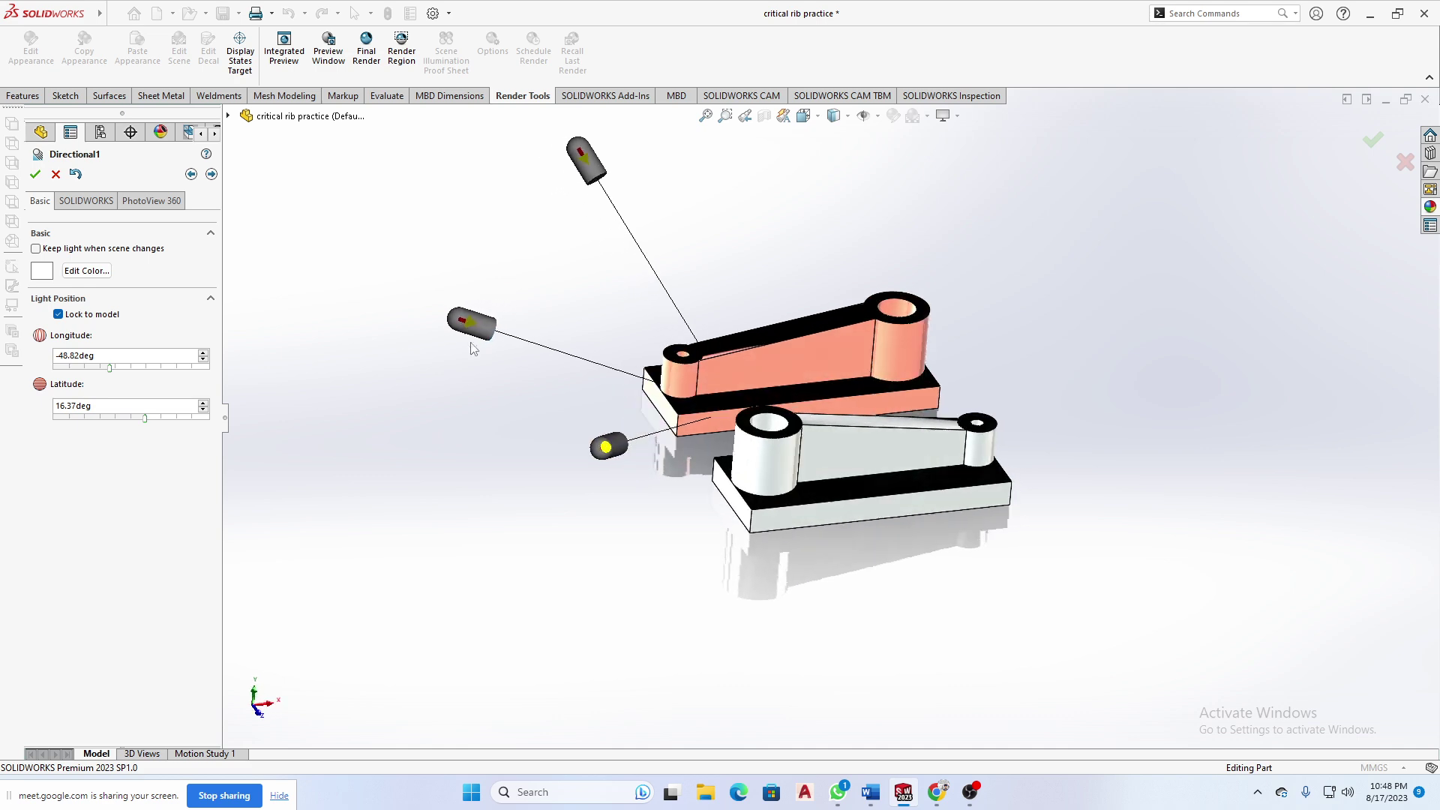
{"action": "left_click_drag", "start_coordinate": [502, 304], "coordinate": [783, 159]}
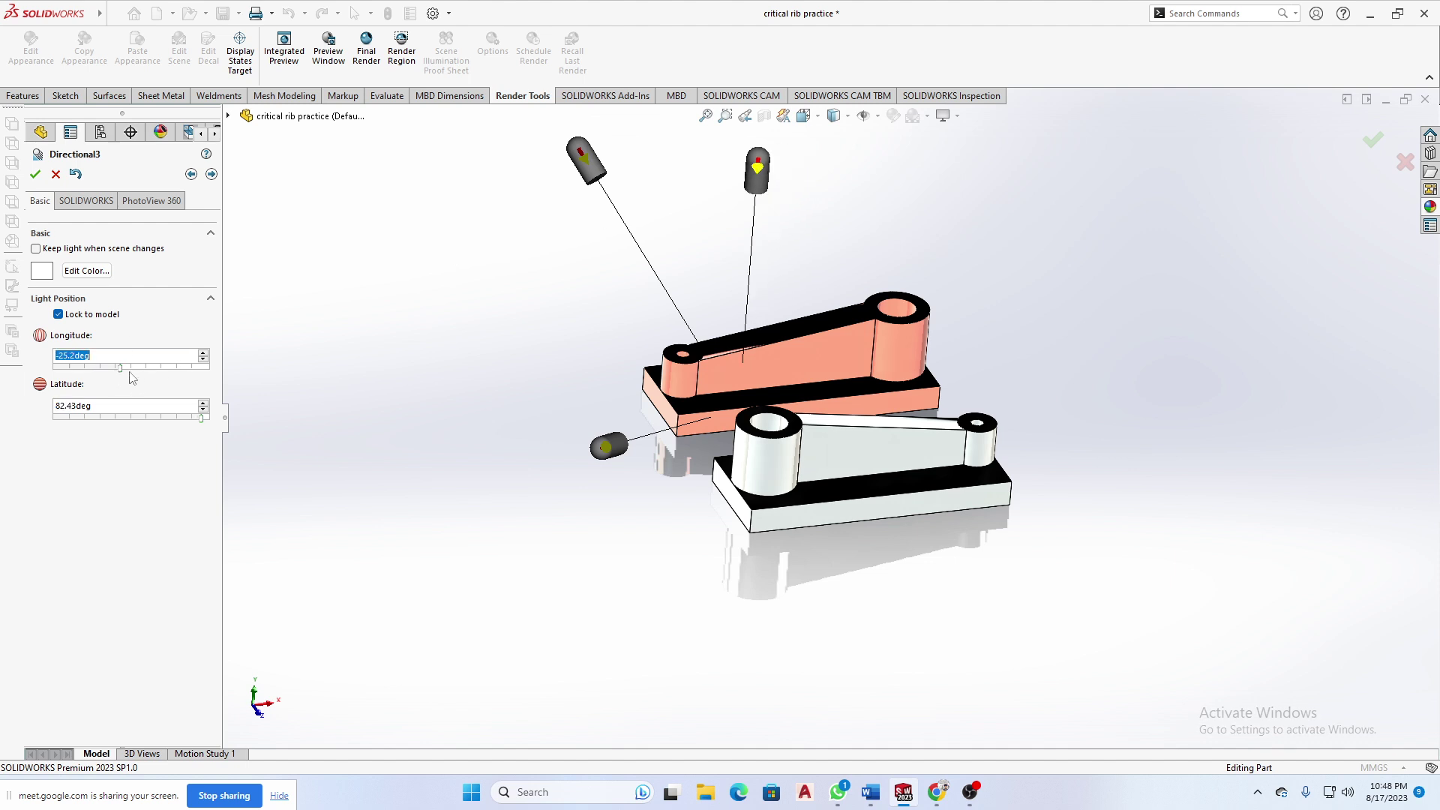
{"action": "left_click", "coordinate": [323, 367]}
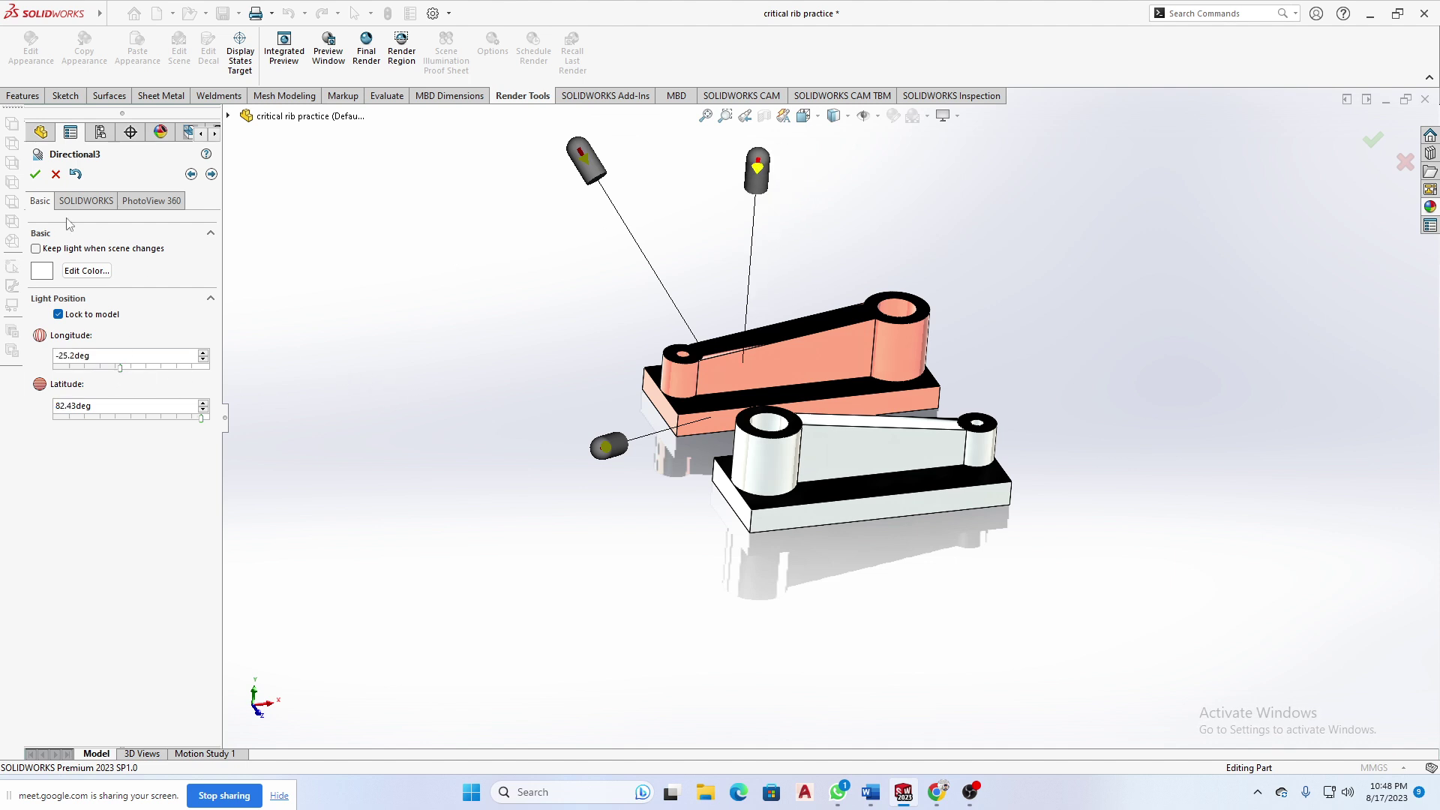
{"action": "left_click", "coordinate": [57, 175]}
- Run a final render of both rib bodies in an angled close-up view, and close the render preview
{"action": "middle_click_drag", "start_coordinate": [482, 384], "coordinate": [535, 405]}
{"action": "scroll", "coordinate": [838, 427], "scroll_direction": "down", "scroll_amount": 6}
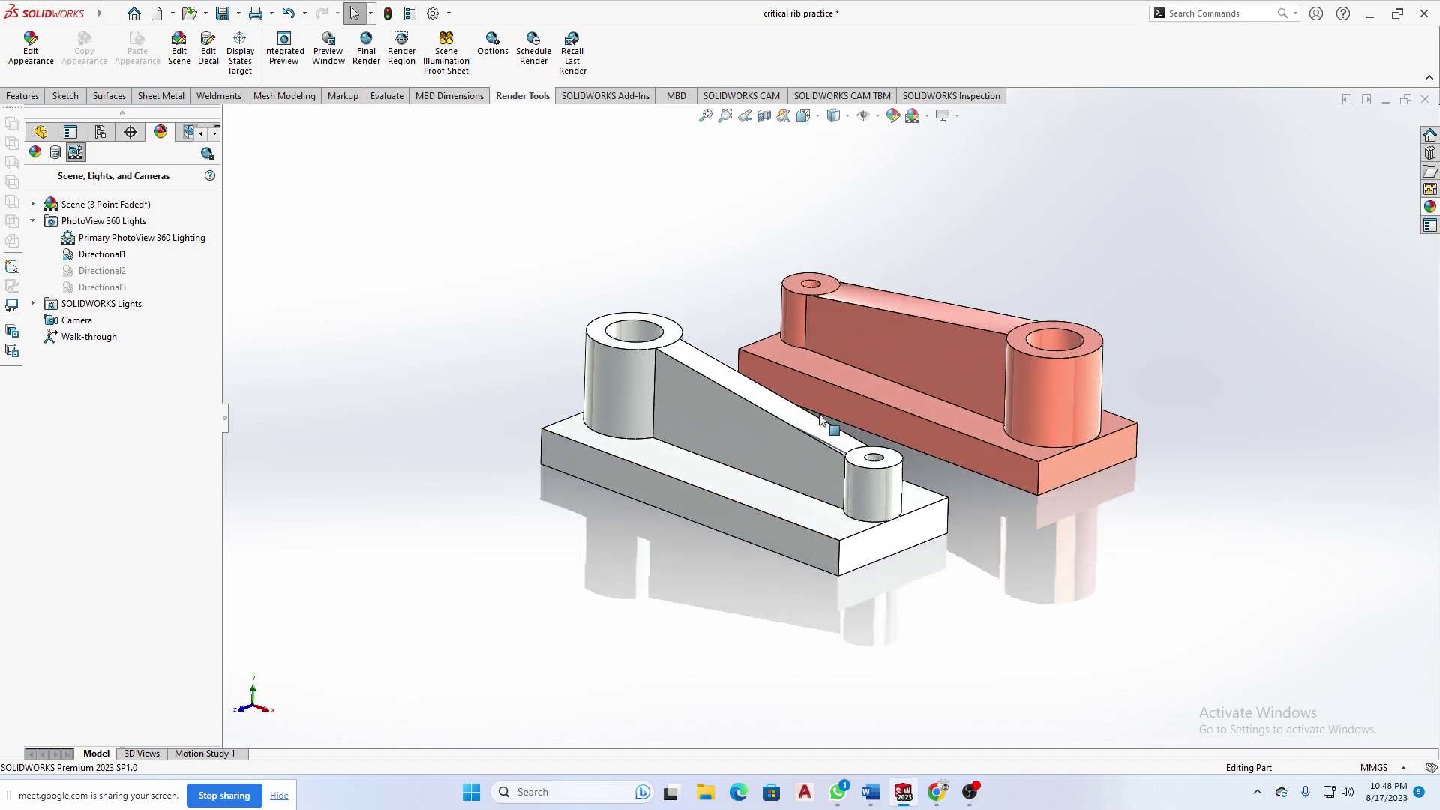
{"action": "middle_click_drag", "start_coordinate": [834, 444], "coordinate": [844, 434]}
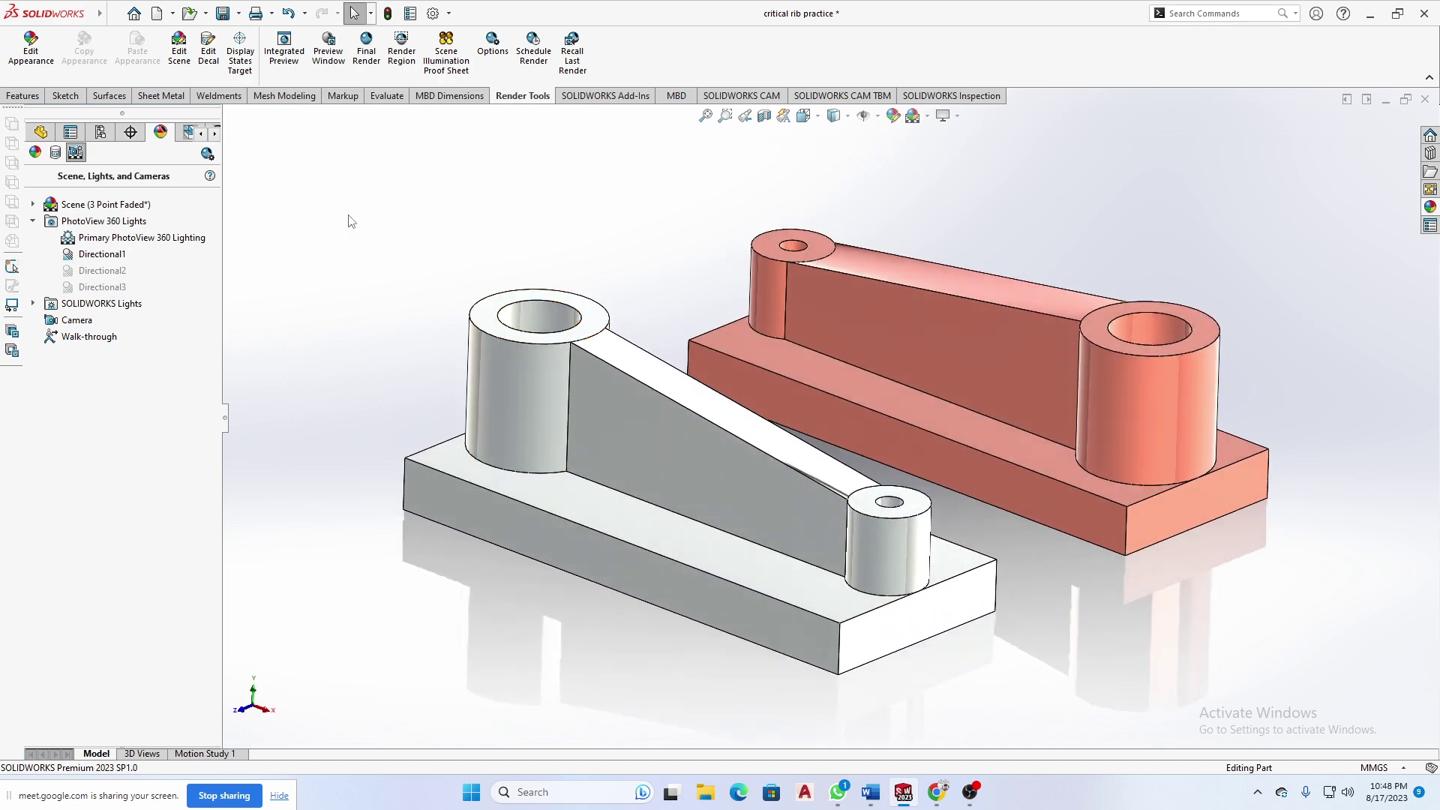
{"action": "left_click", "coordinate": [363, 56]}
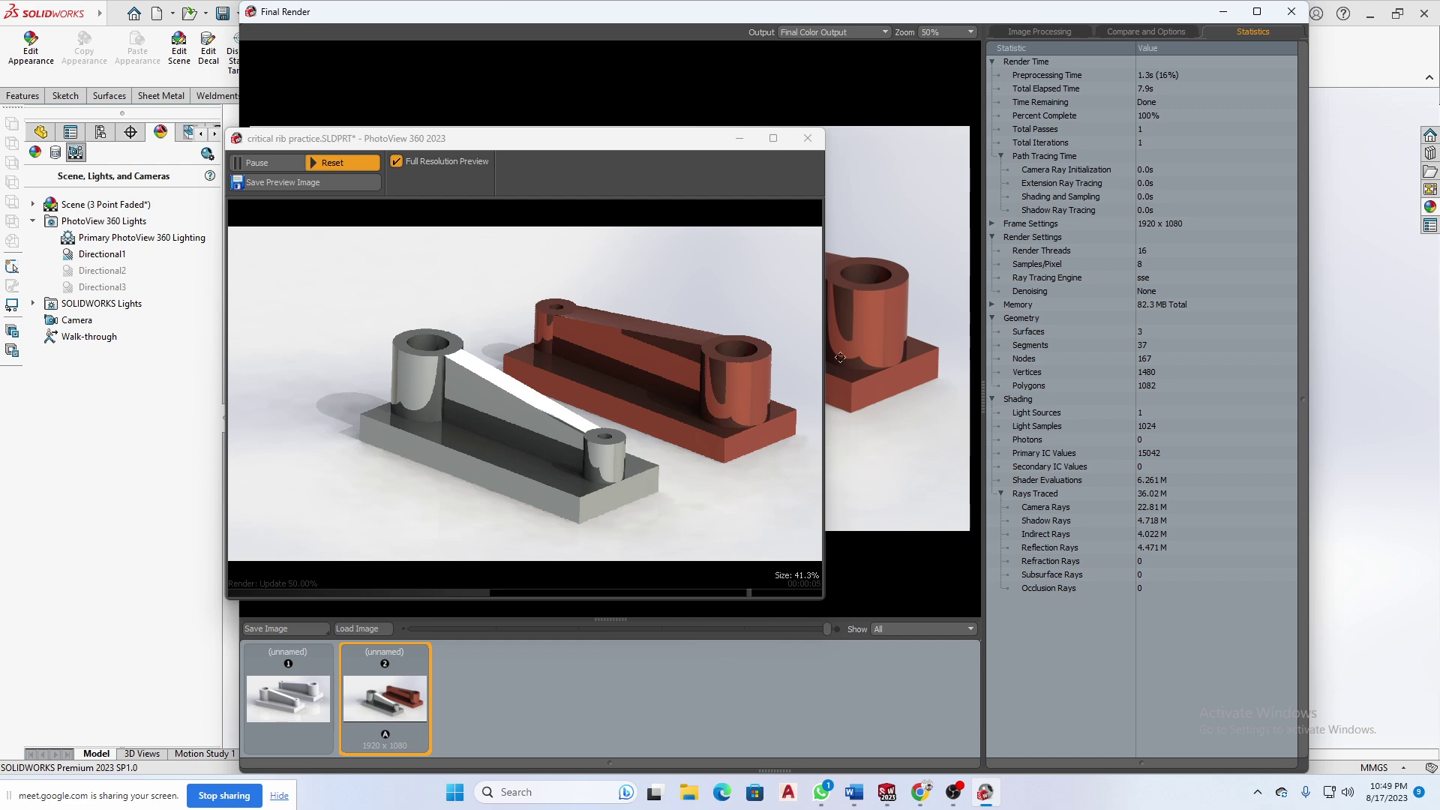
{"action": "left_click", "coordinate": [808, 139]}
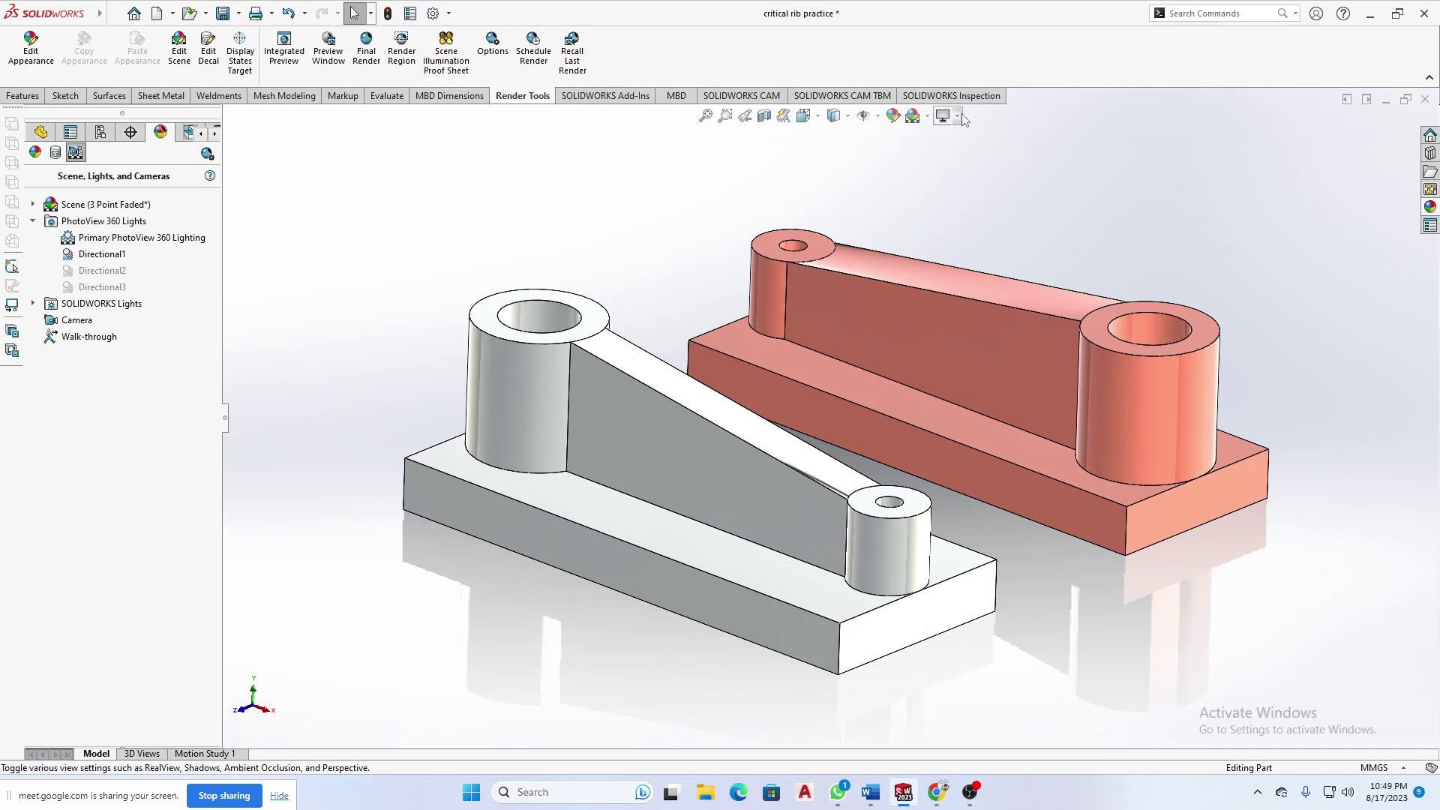
- Turn off RealView graphics and apply the Plain White scene to the part
{"action": "left_click", "coordinate": [960, 116]}
{"action": "left_click", "coordinate": [966, 137]}
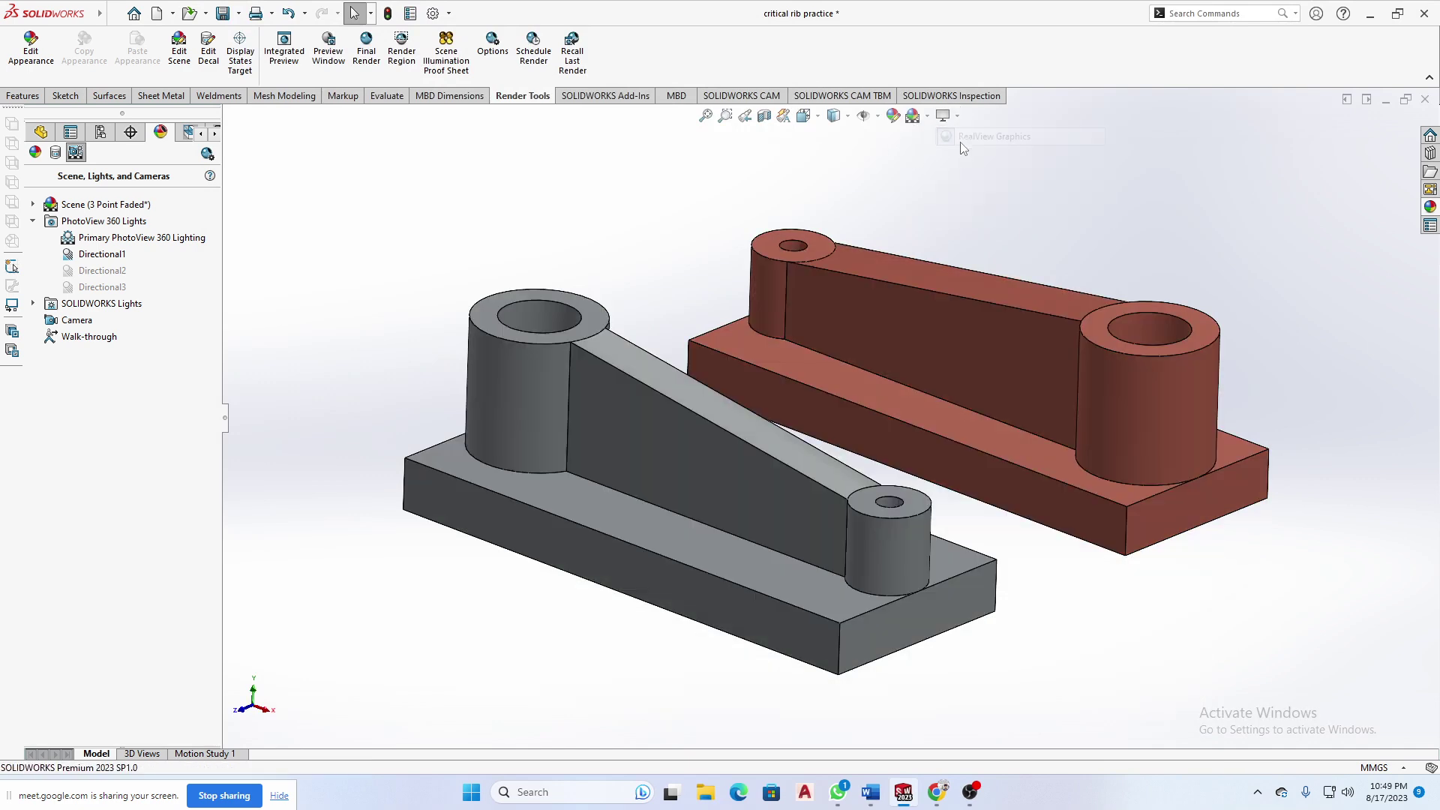
{"action": "left_click", "coordinate": [928, 117]}
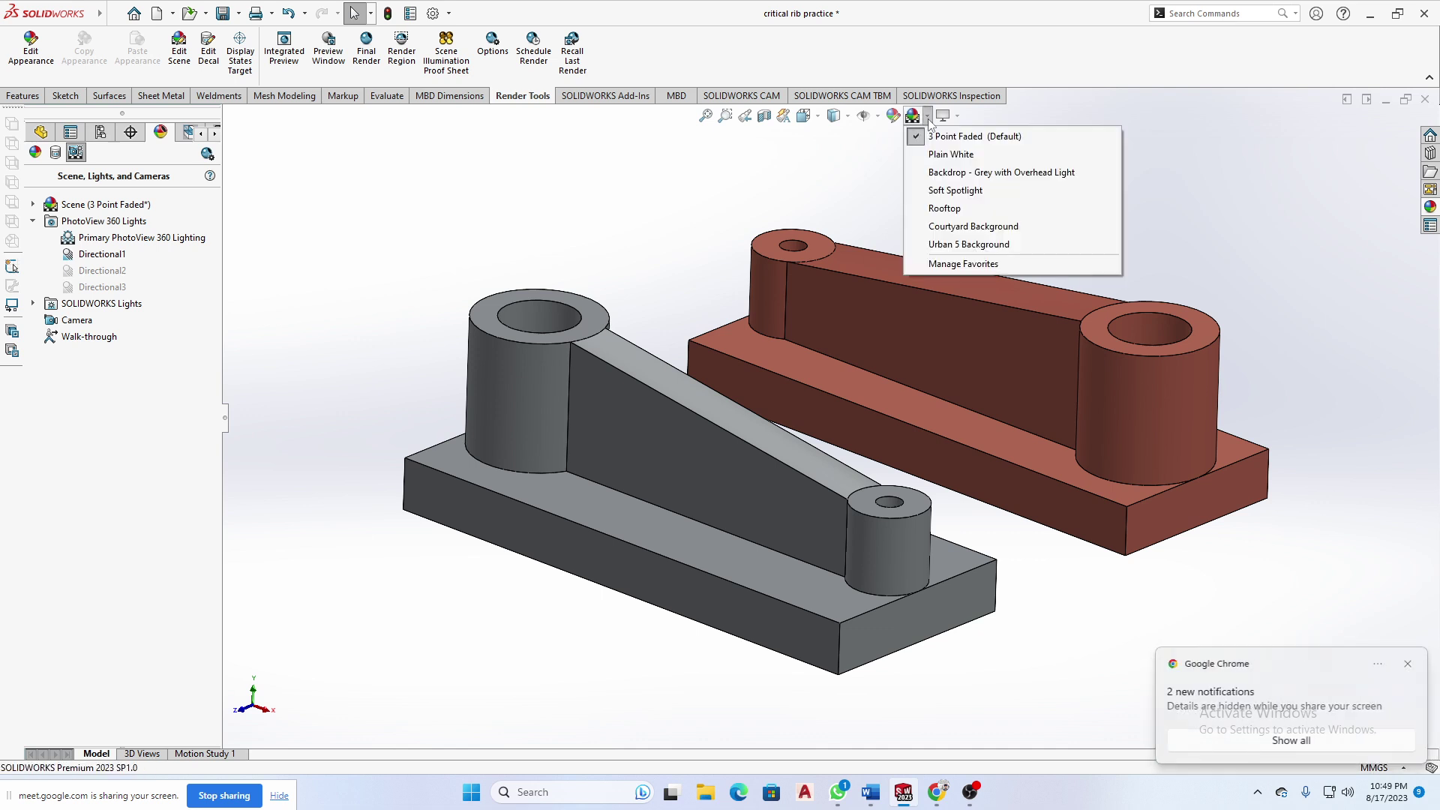
{"action": "left_click", "coordinate": [943, 170]}
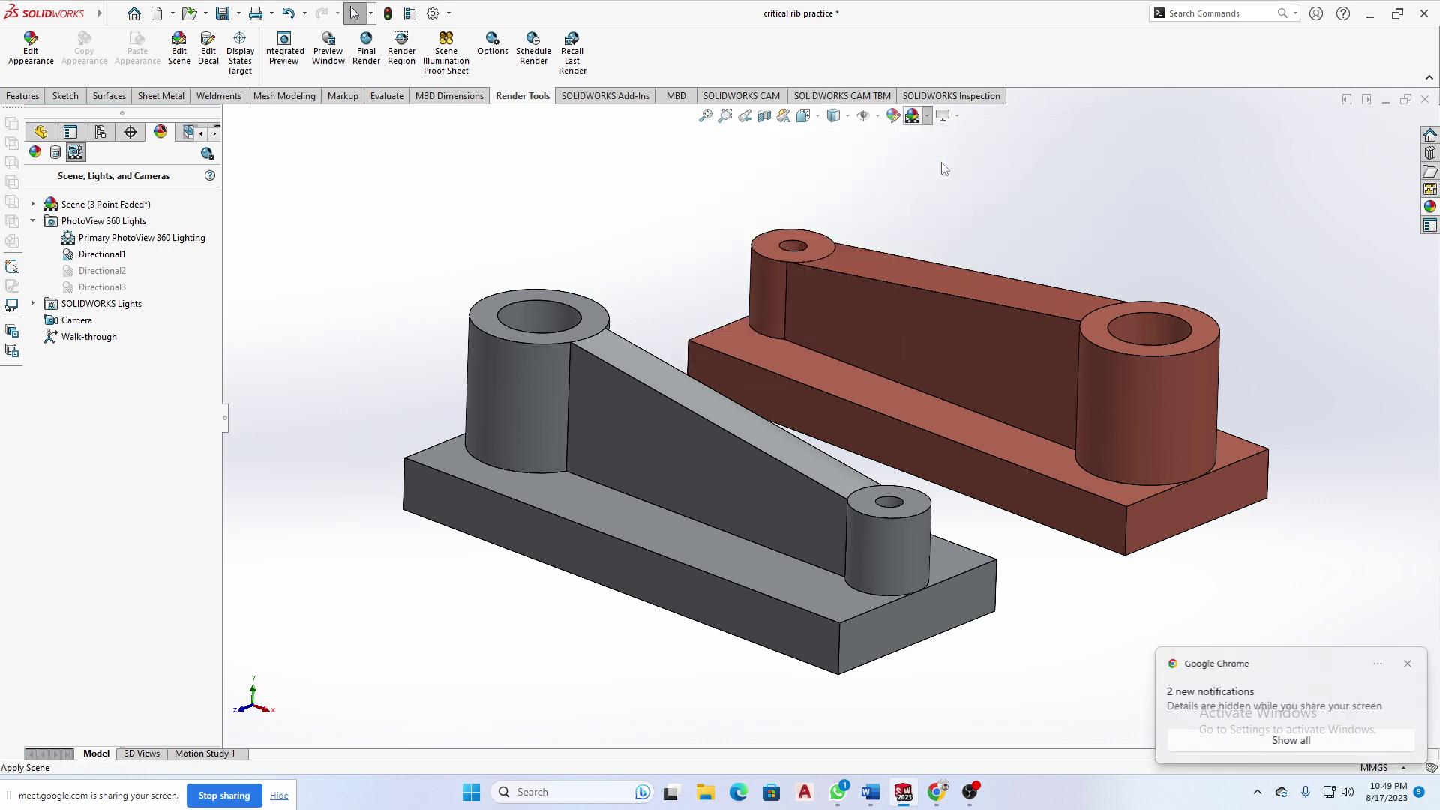
{"action": "left_click", "coordinate": [928, 116]}
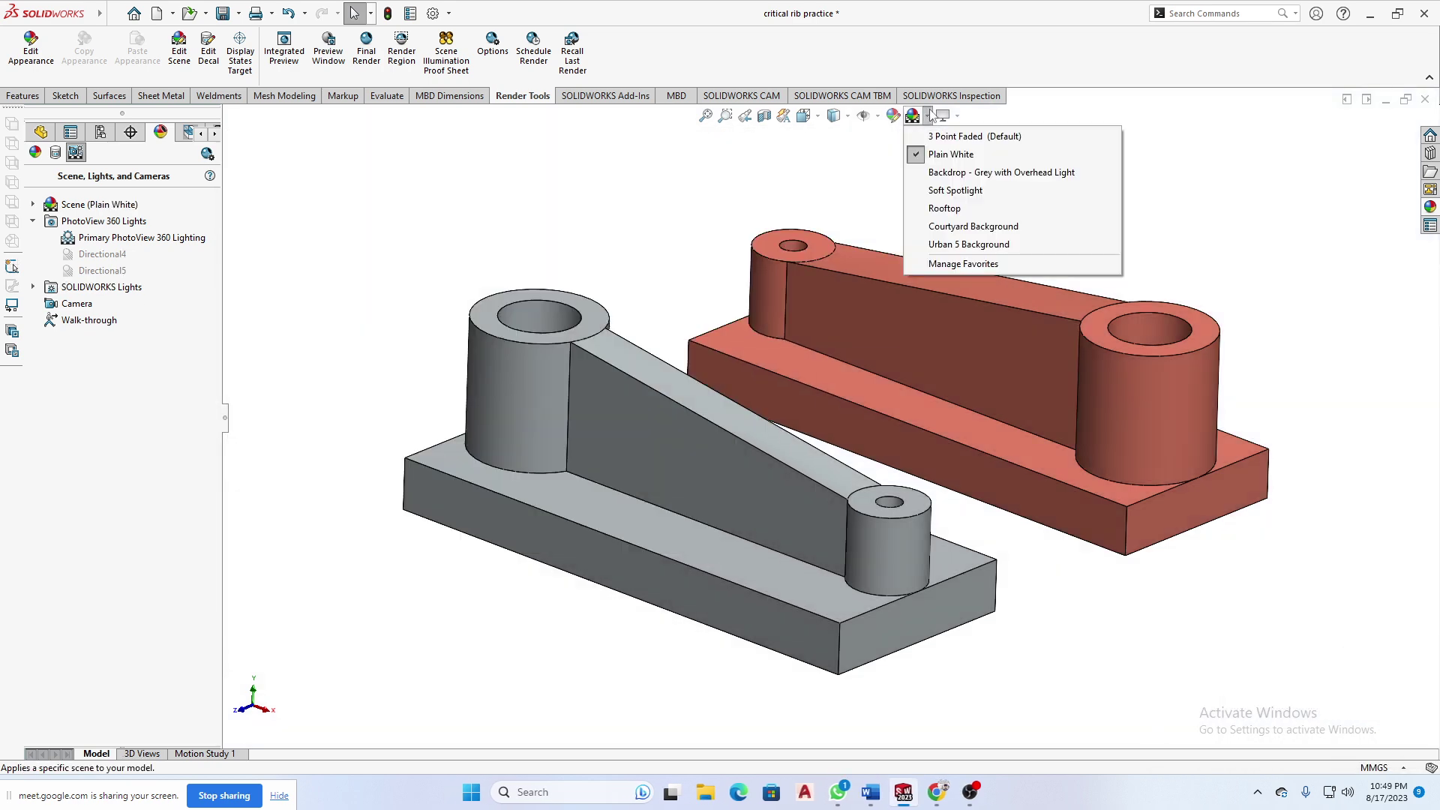
{"action": "left_click", "coordinate": [1188, 201]}
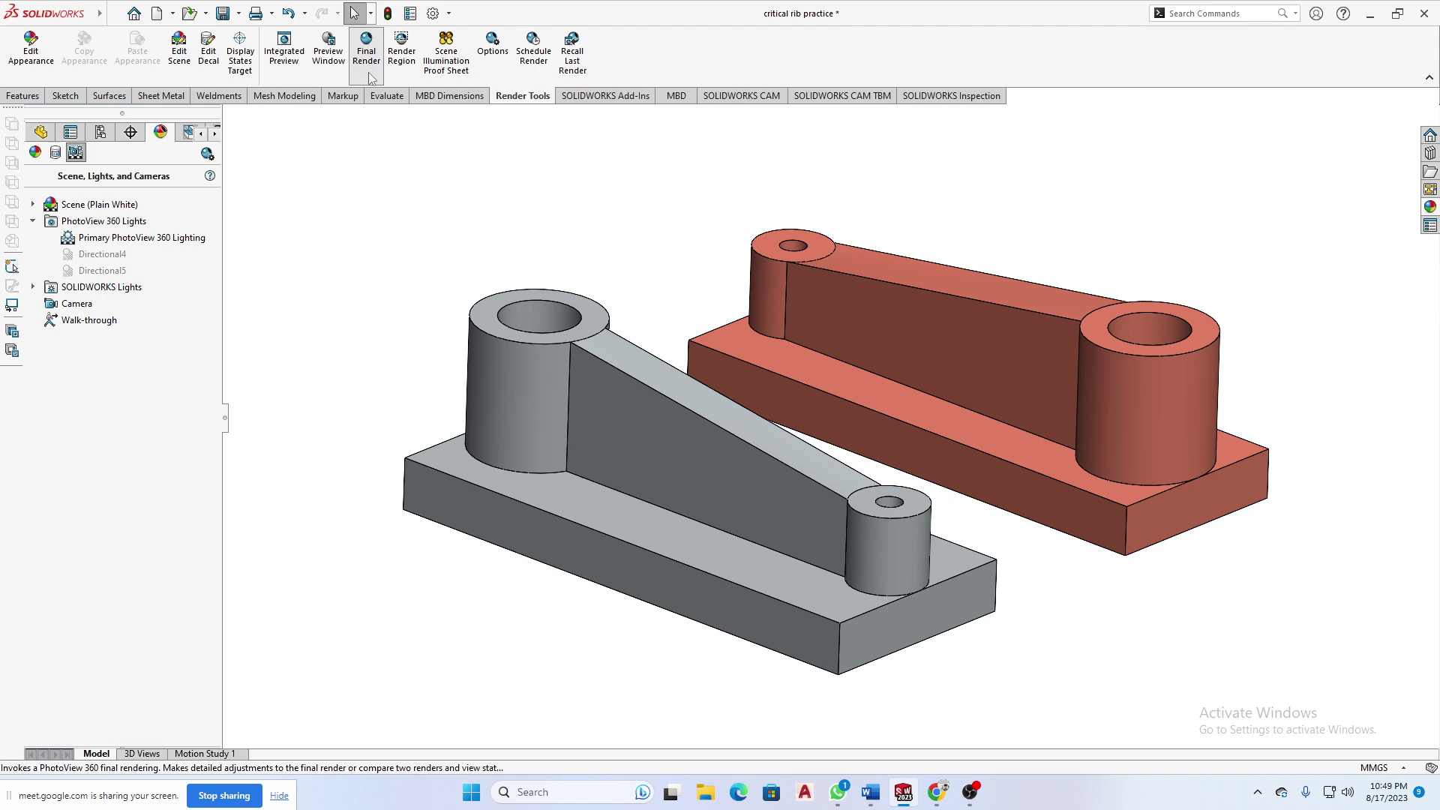
- Run another final render of the two bodies with the Plain White scene and examine the rendered image
{"action": "left_click", "coordinate": [368, 53]}
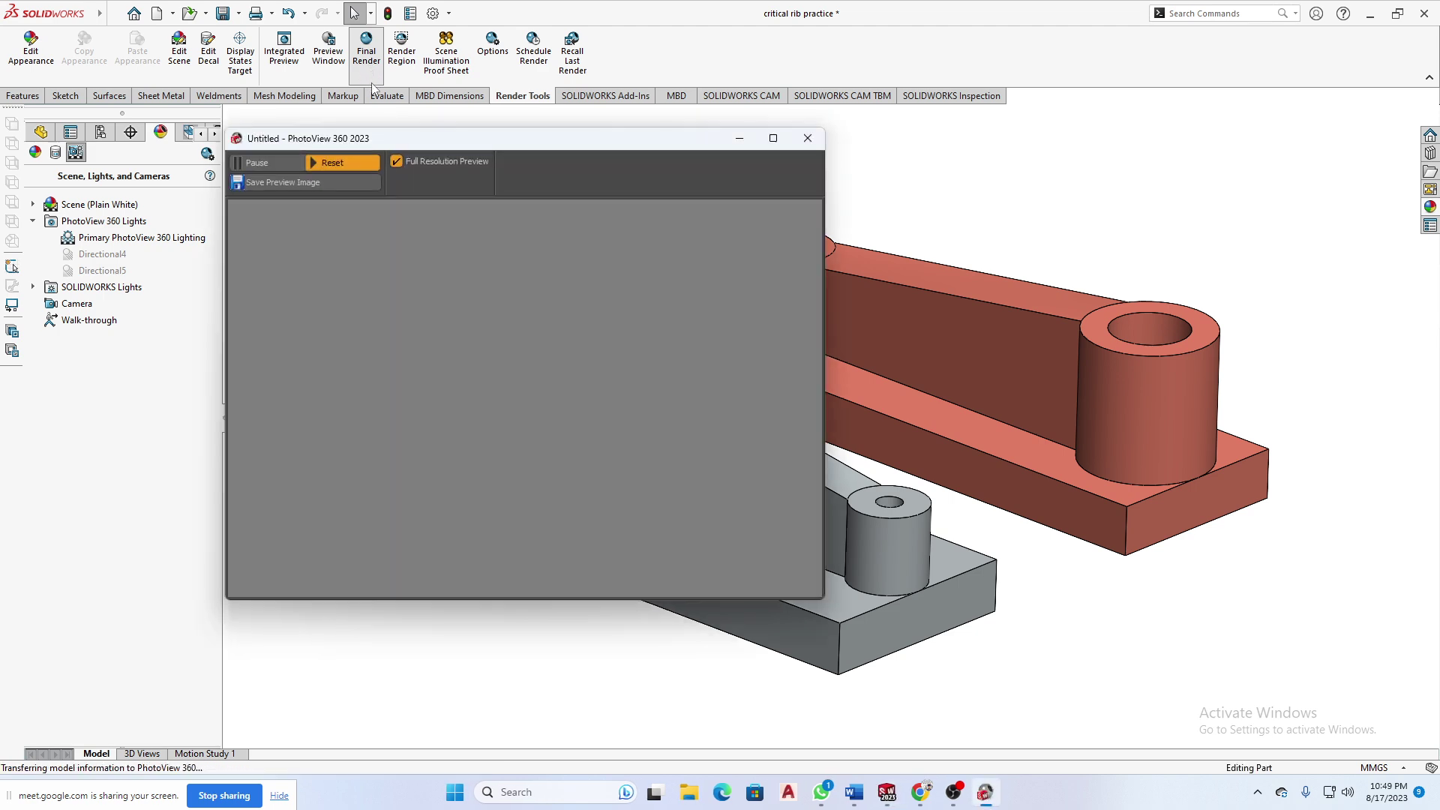
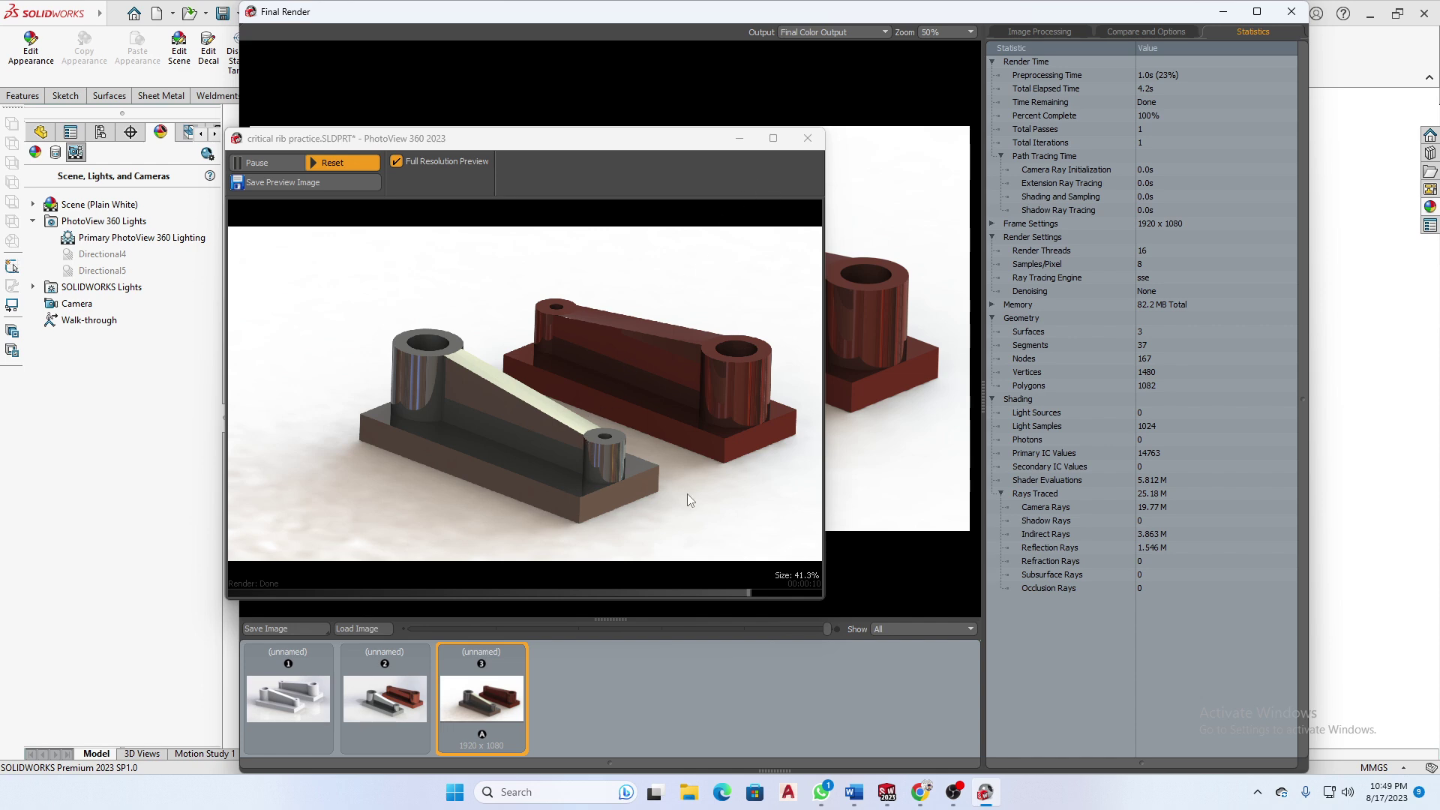
{"action": "left_click", "coordinate": [717, 406]}
{"action": "scroll", "coordinate": [698, 412], "scroll_direction": "down", "scroll_amount": 3}
{"action": "scroll", "coordinate": [699, 414], "scroll_direction": "up", "scroll_amount": 4}
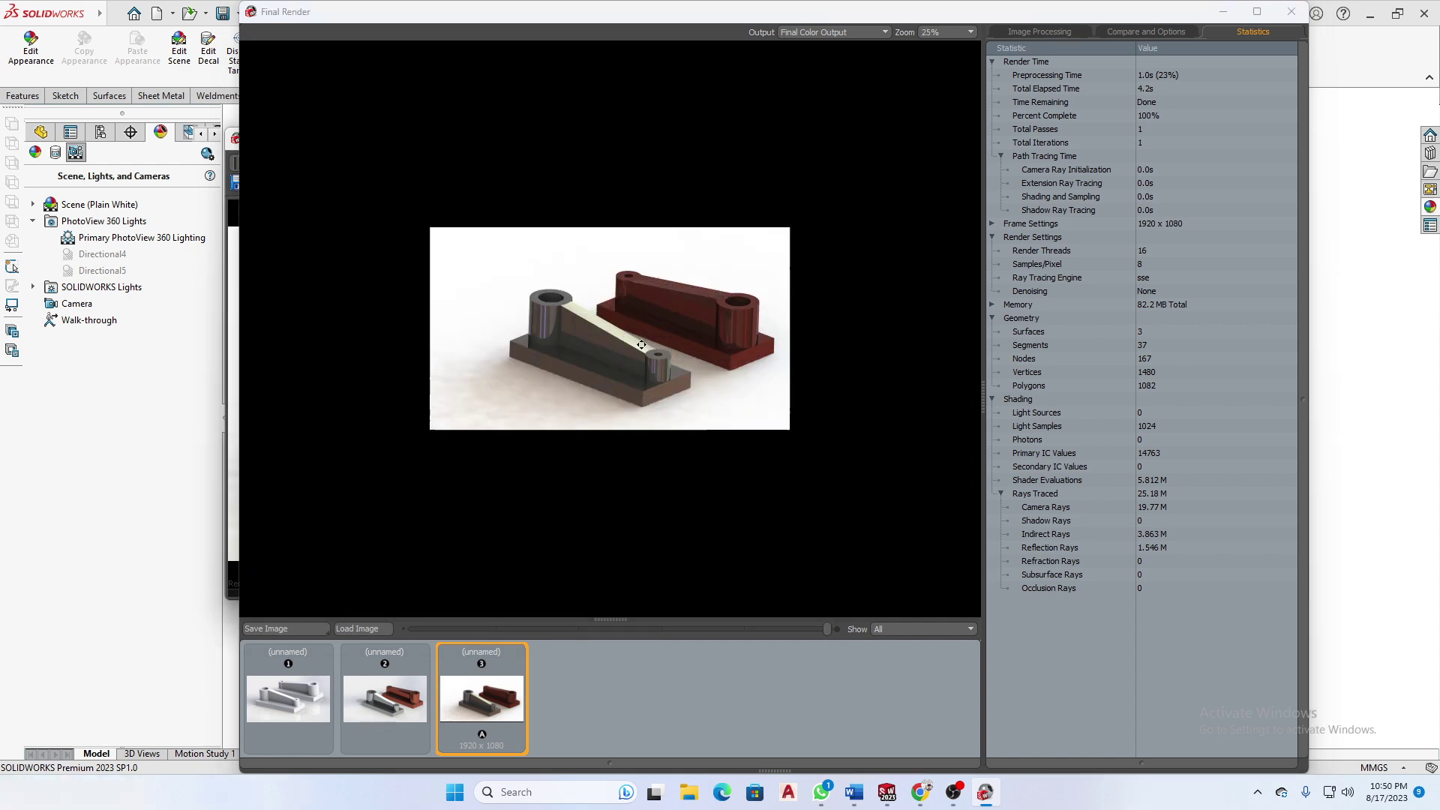
{"action": "scroll", "coordinate": [629, 342], "scroll_direction": "up", "scroll_amount": 1}
{"action": "scroll", "coordinate": [630, 343], "scroll_direction": "down", "scroll_amount": 4}
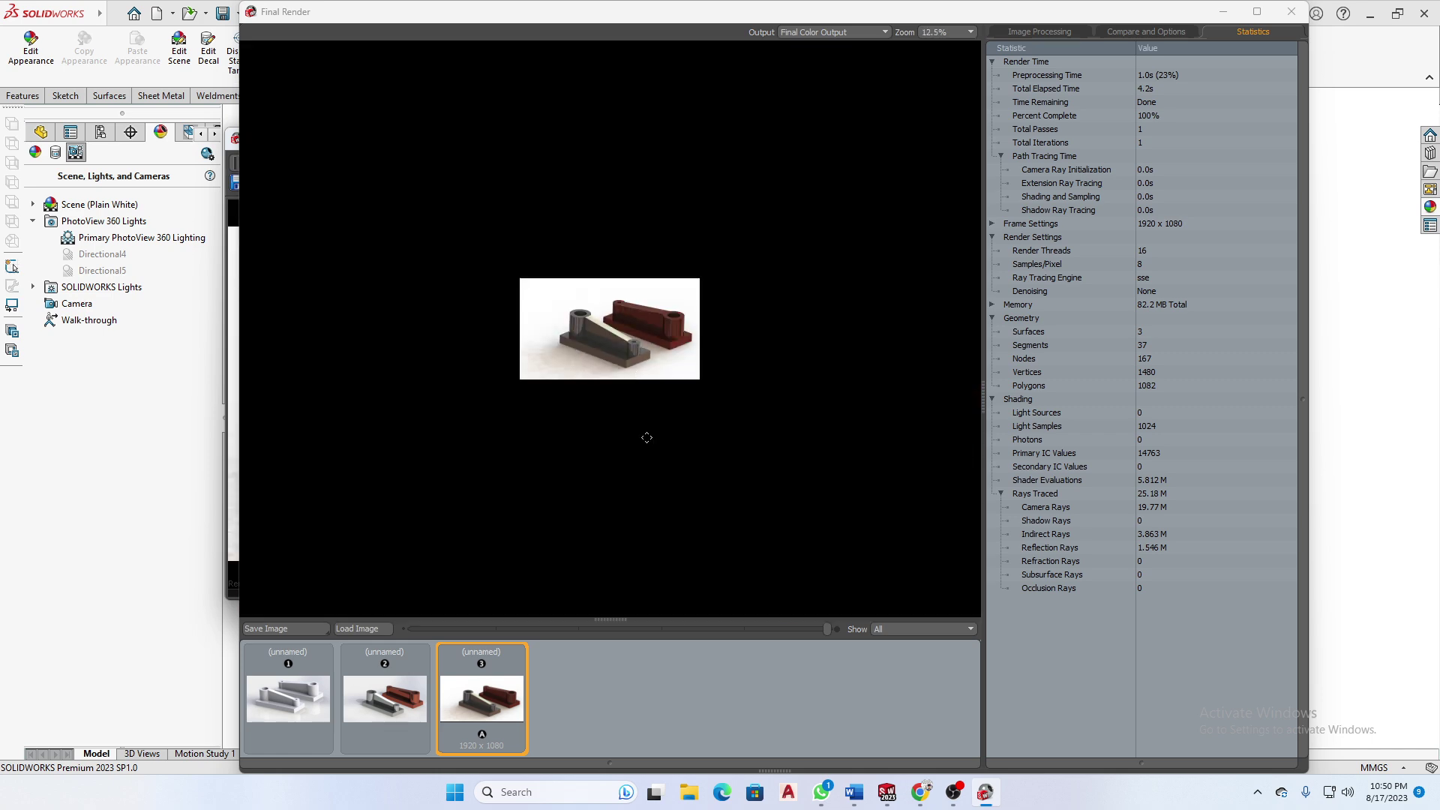
- Save the final render as JPEG "fsadfsafdsafsadf" in the "july to November solidworks course" folder on the Desktop
{"action": "left_click", "coordinate": [282, 628]}
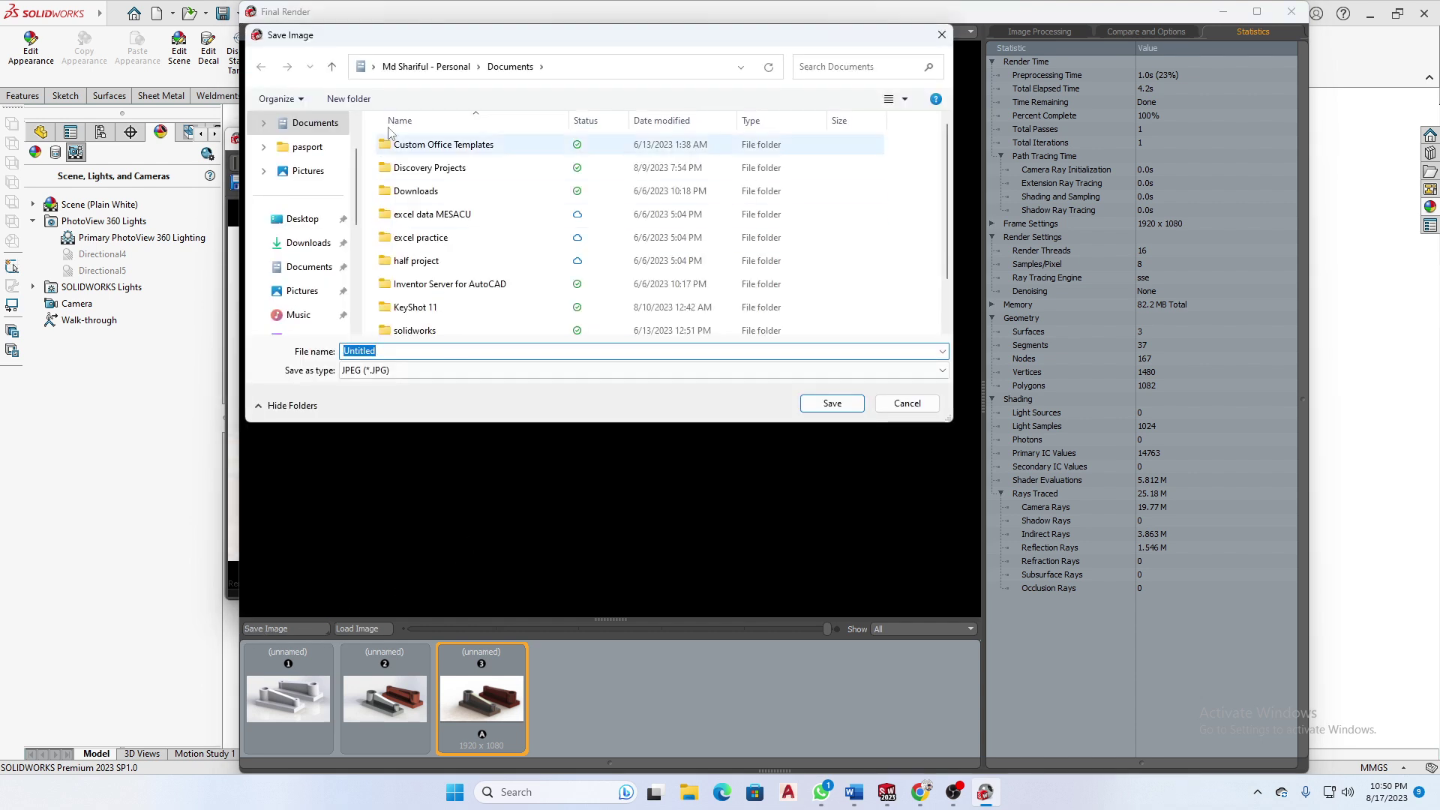
{"action": "left_click", "coordinate": [426, 67]}
{"action": "left_click", "coordinate": [308, 146]}
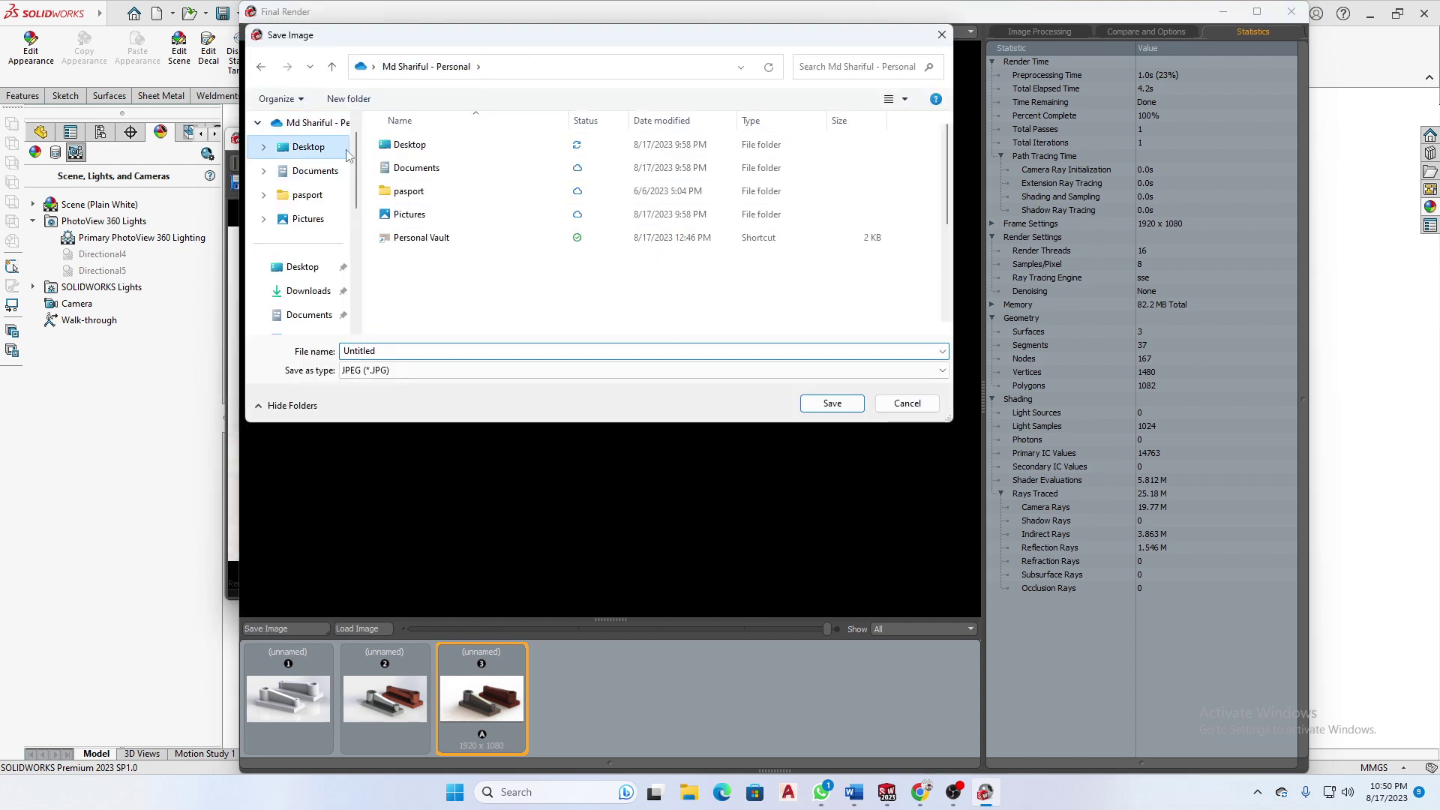
{"action": "scroll", "coordinate": [491, 270], "scroll_direction": "down", "scroll_amount": 2}
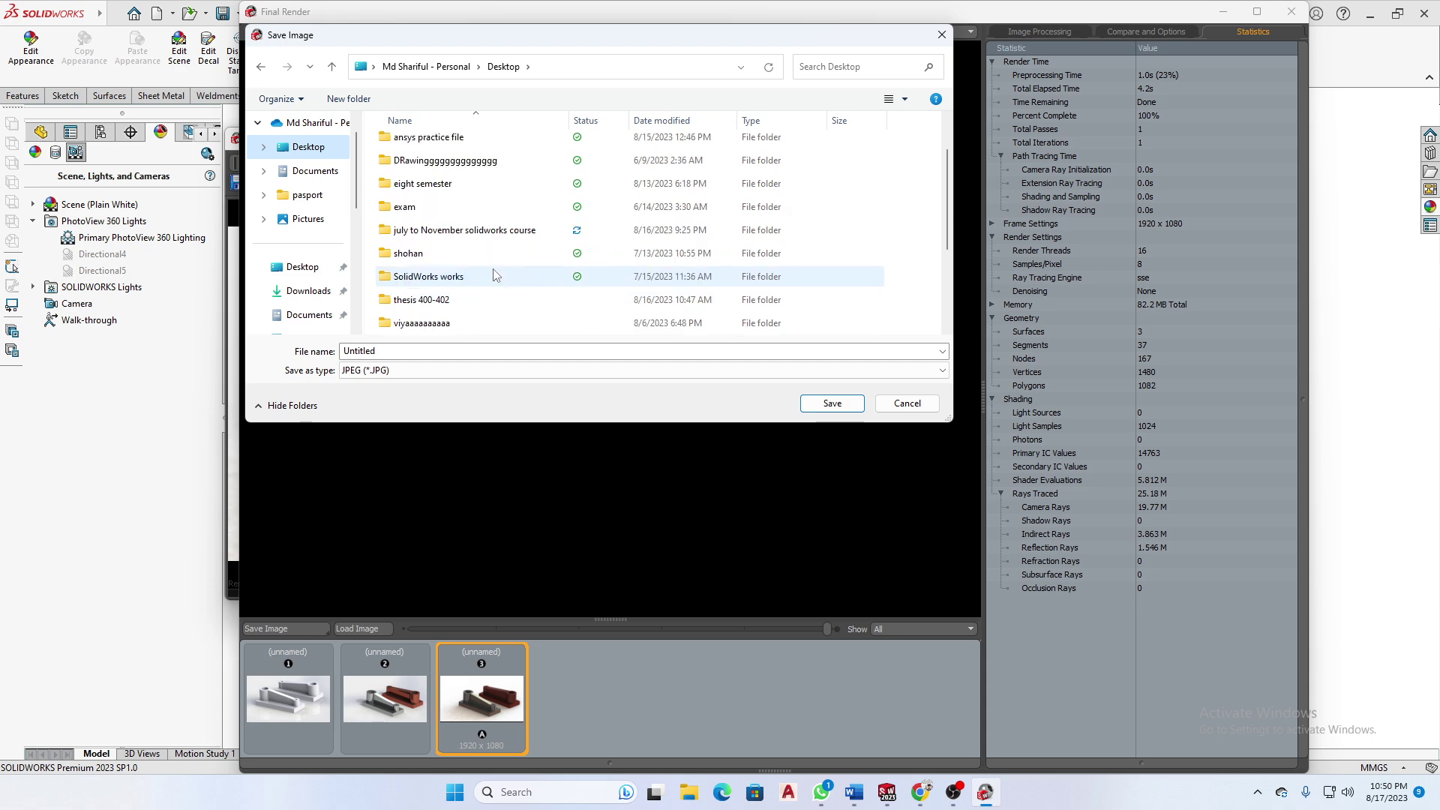
{"action": "scroll", "coordinate": [480, 247], "scroll_direction": "up", "scroll_amount": 2}
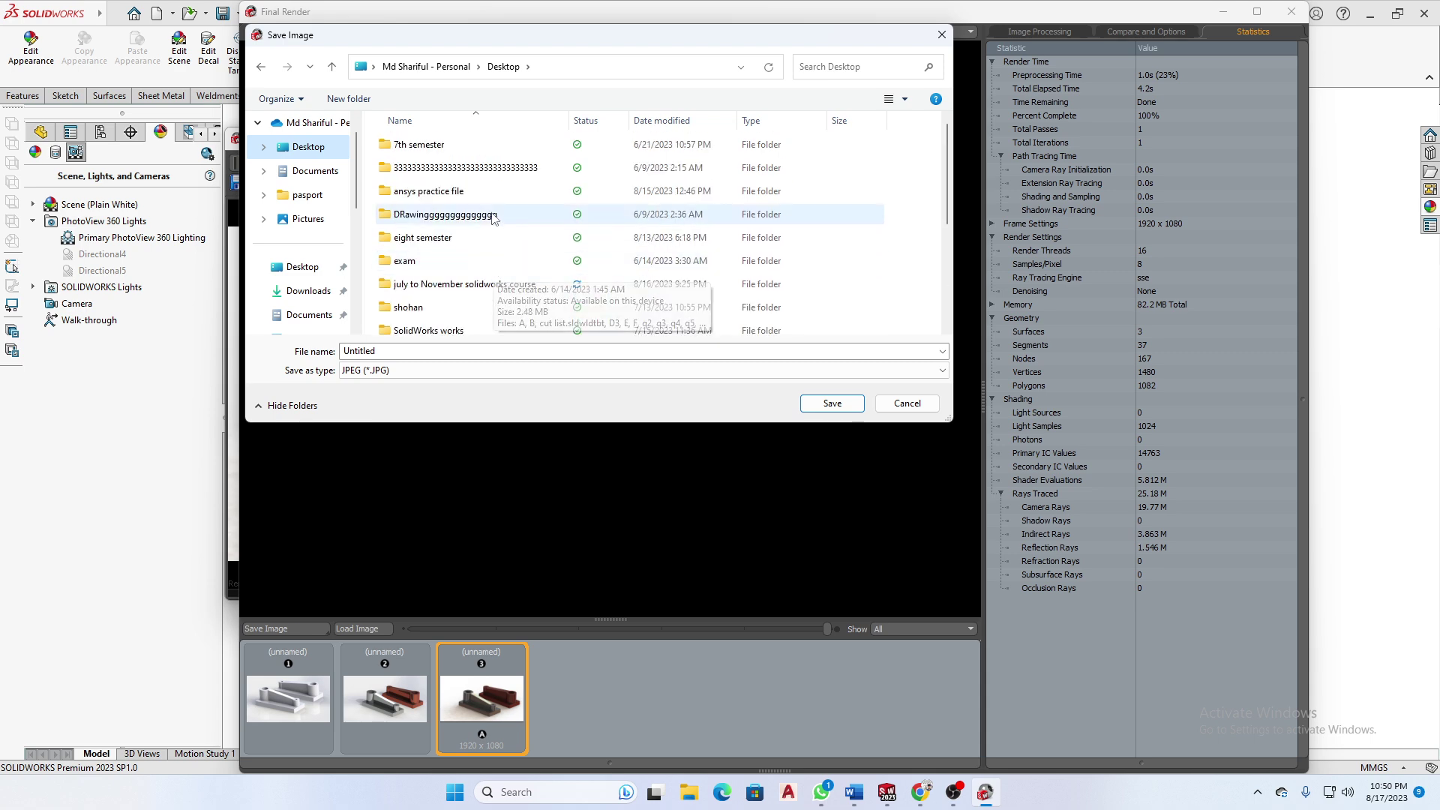
{"action": "double_click", "coordinate": [469, 283]}
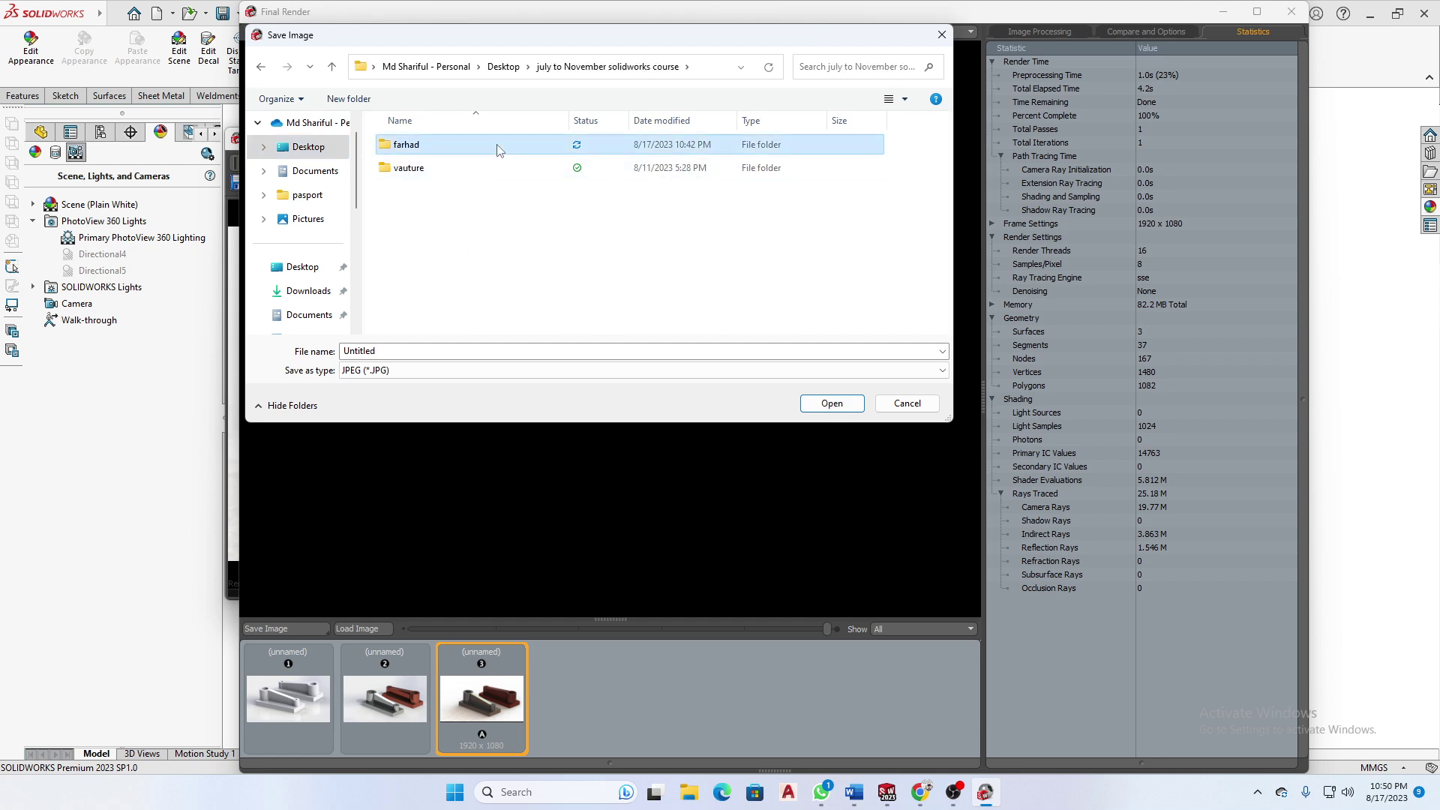
{"action": "double_click", "coordinate": [499, 145]}
{"action": "left_click", "coordinate": [261, 67]}
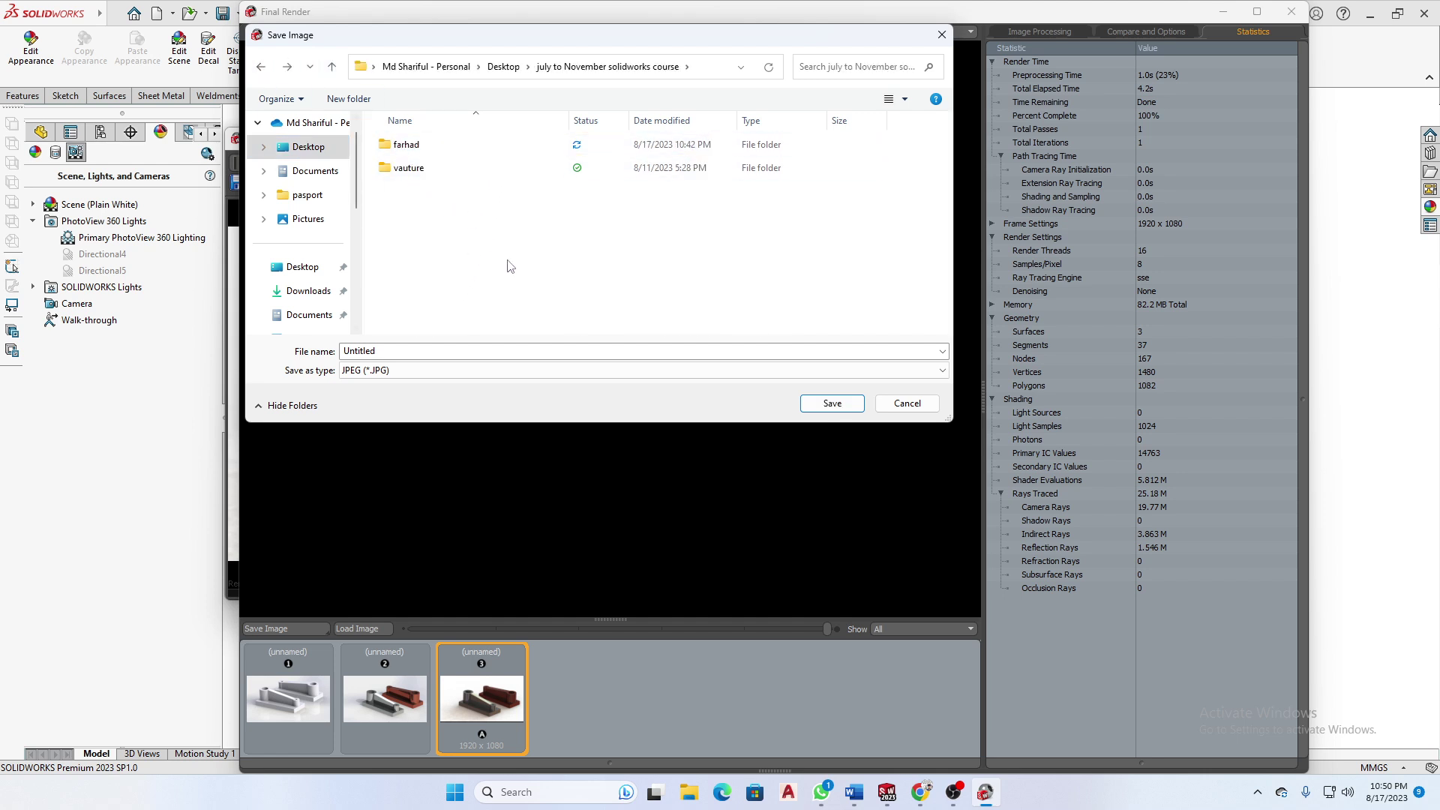
{"action": "left_click", "coordinate": [538, 349]}
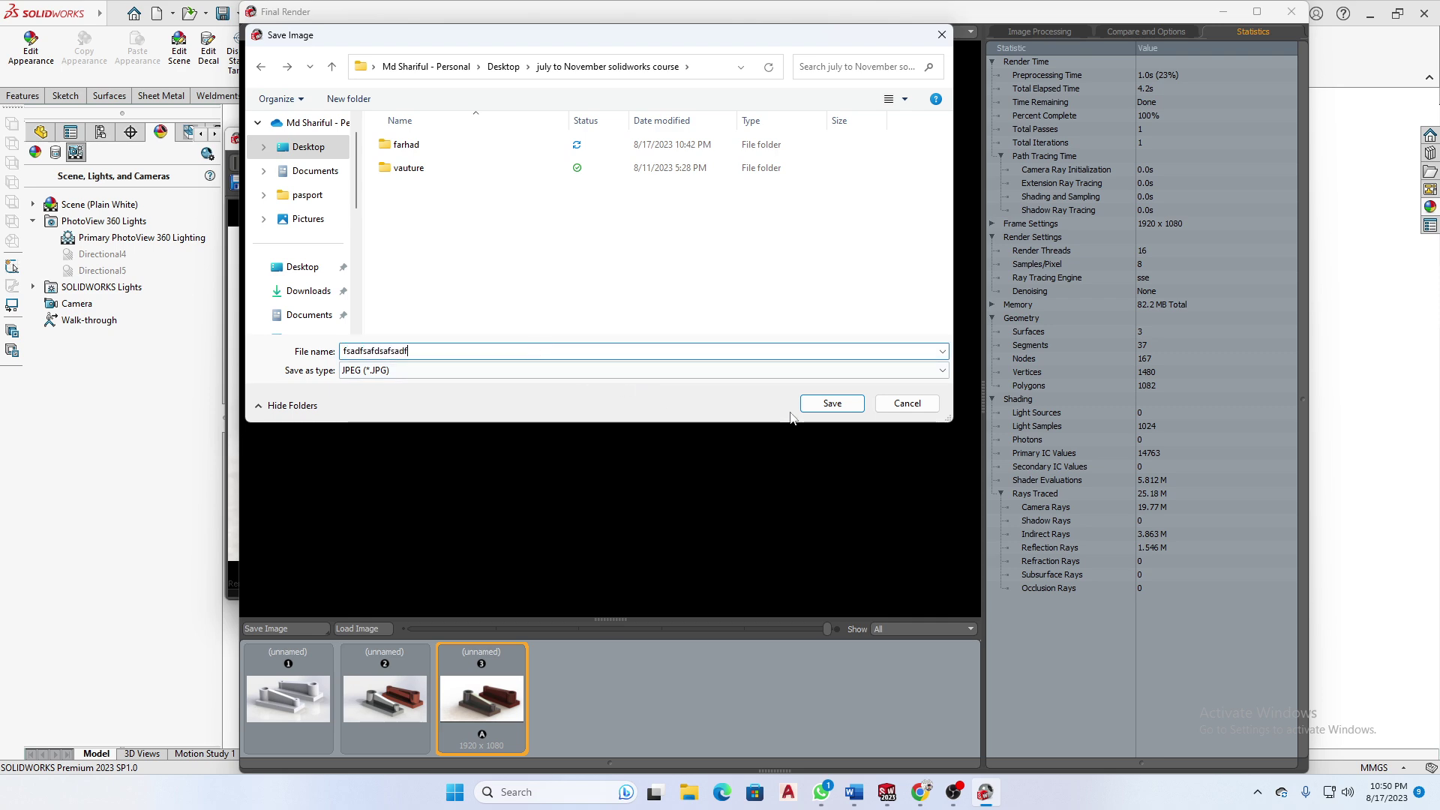
{"action": "left_click", "coordinate": [829, 404]}
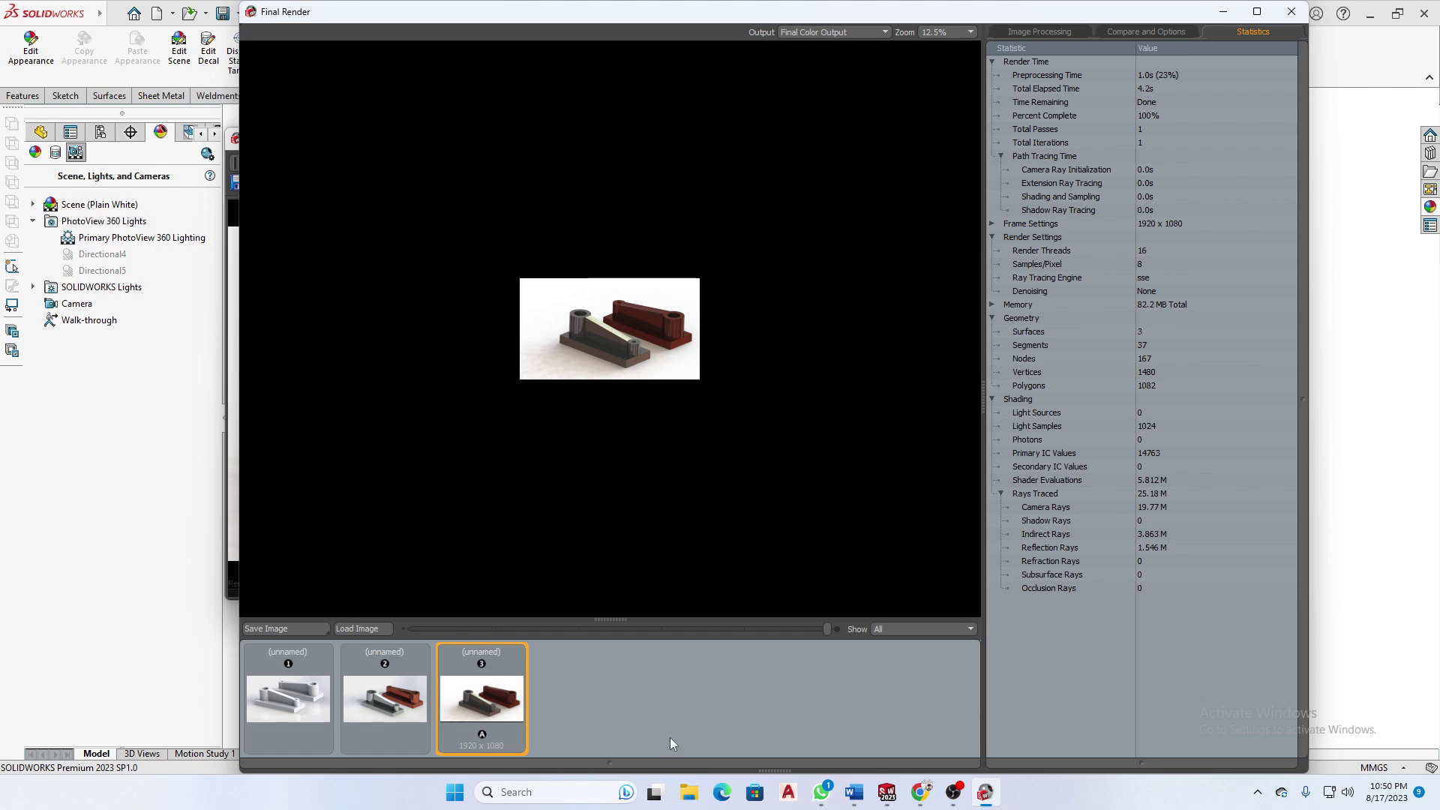
- Open the saved render fsadfsafdsafsadf.JPG from the "july to November solidworks course" folder in File Explorer and examine both bodies up close
{"action": "left_click", "coordinate": [689, 792]}
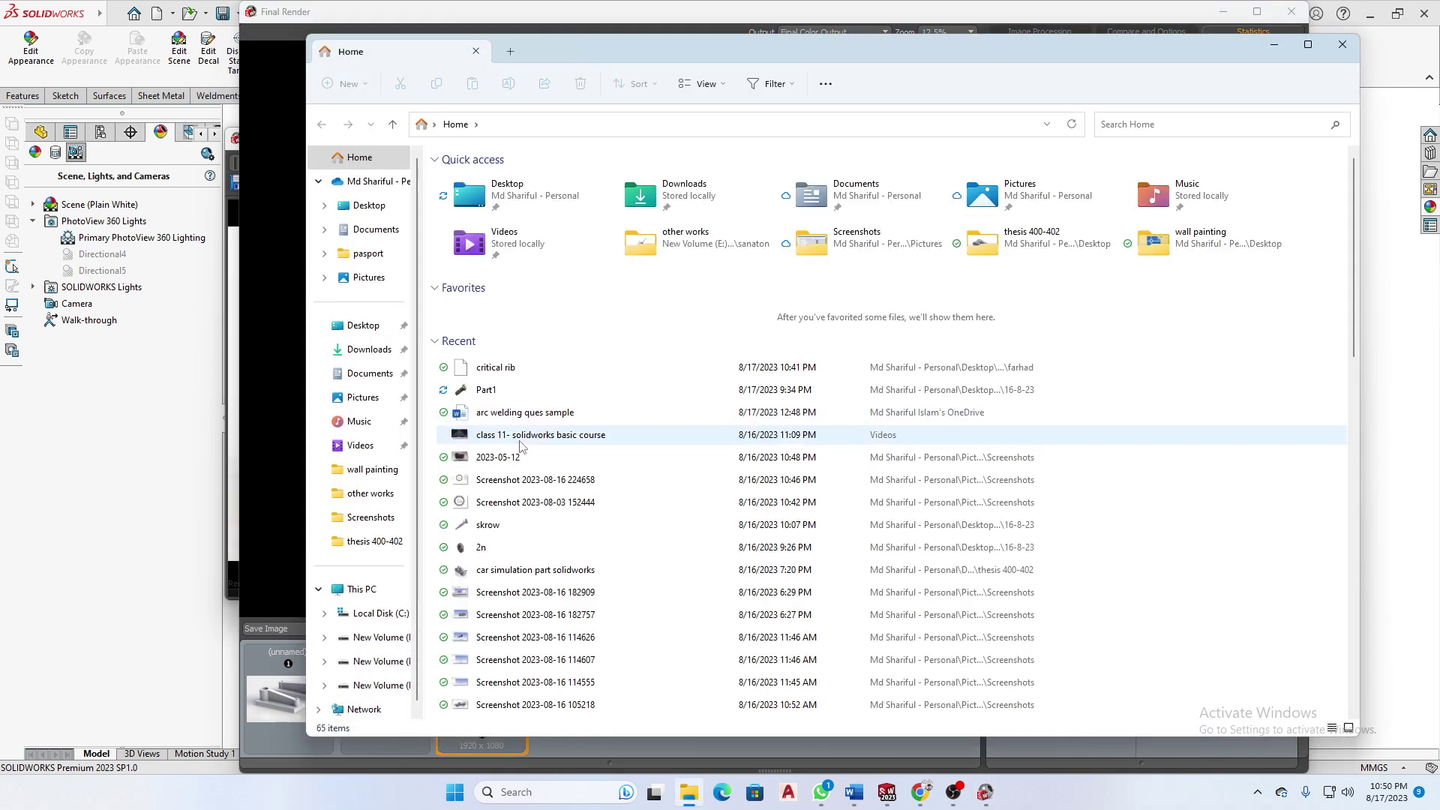
{"action": "left_click", "coordinate": [365, 325]}
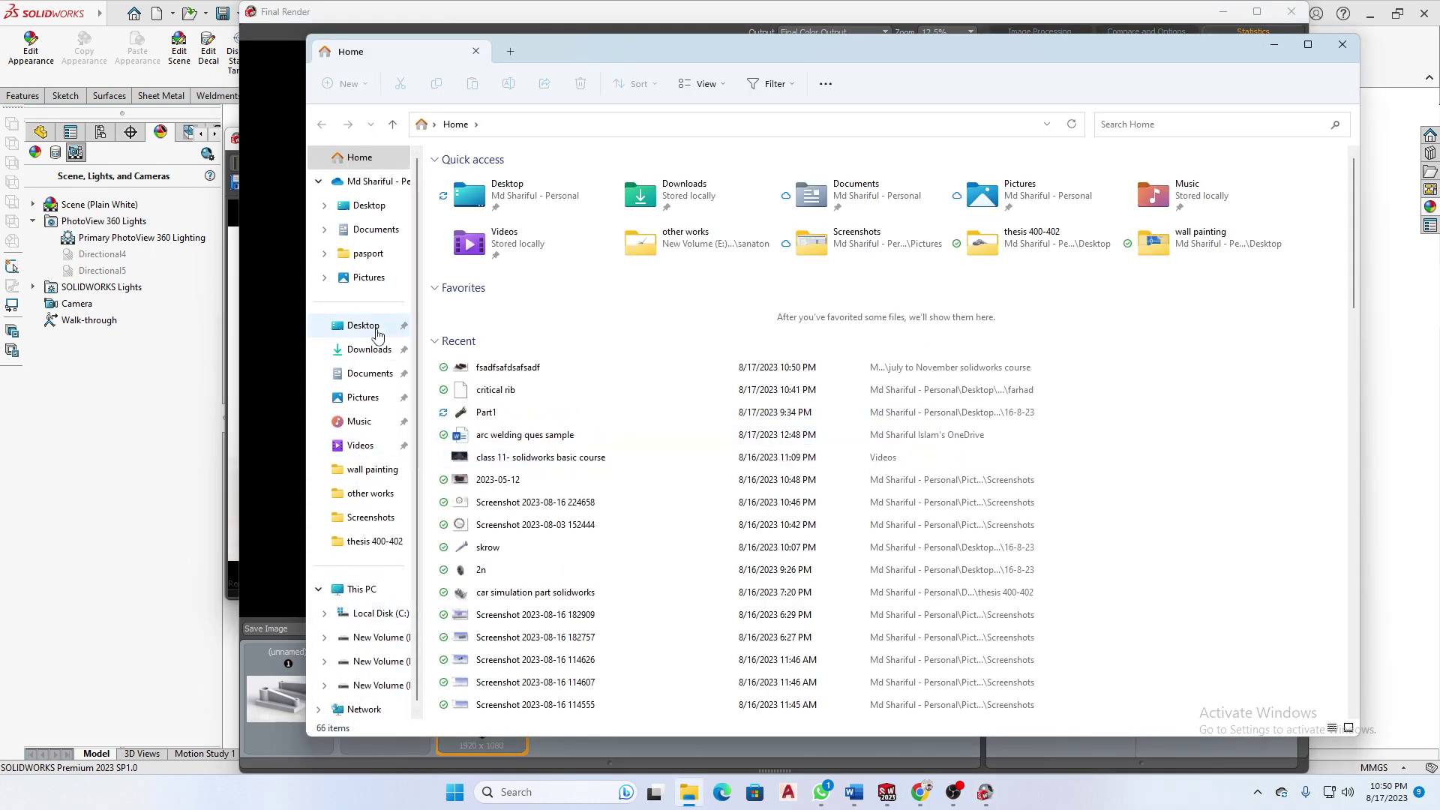
{"action": "left_click", "coordinate": [502, 321]}
{"action": "double_click", "coordinate": [502, 321]}
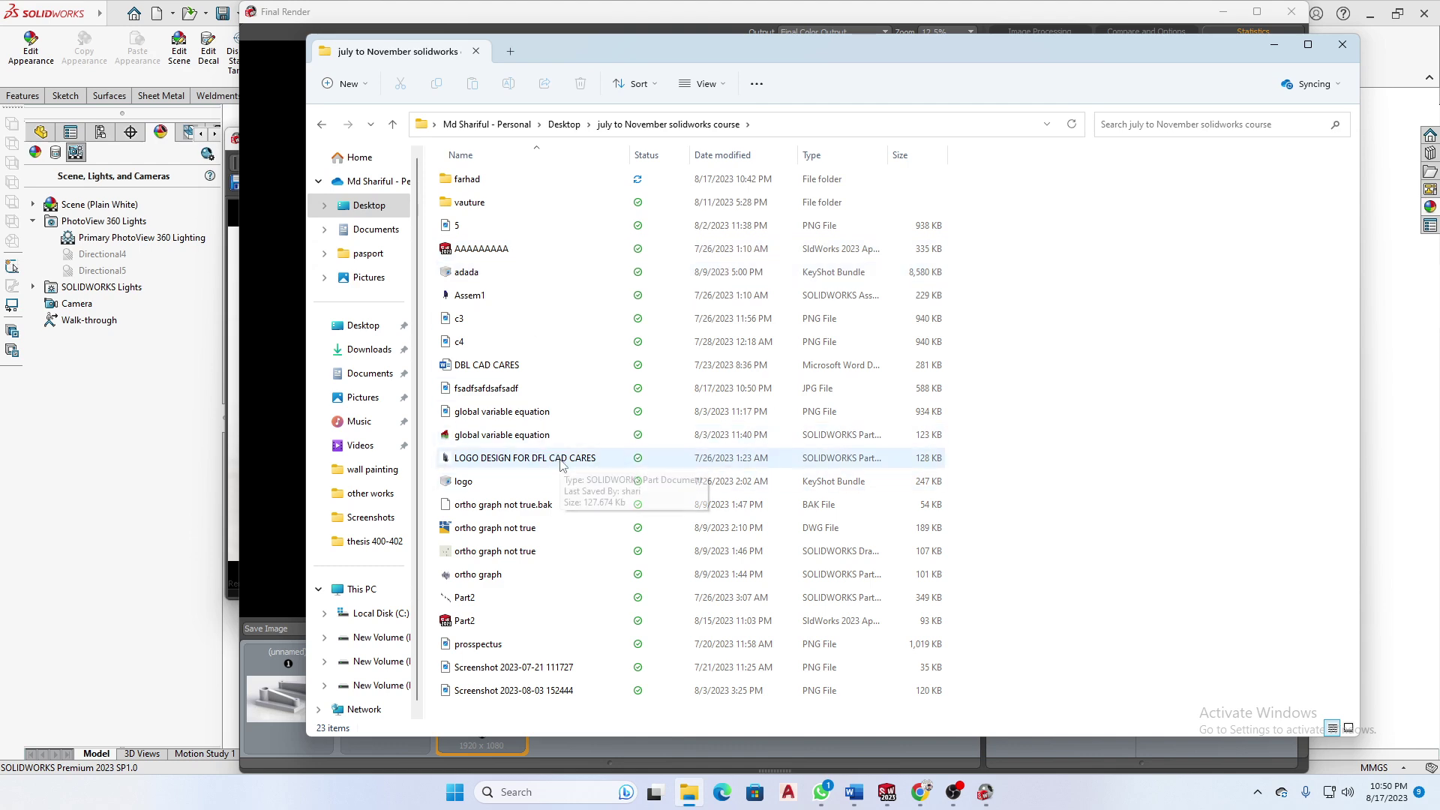
{"action": "left_click", "coordinate": [566, 389]}
{"action": "double_click", "coordinate": [565, 393]}
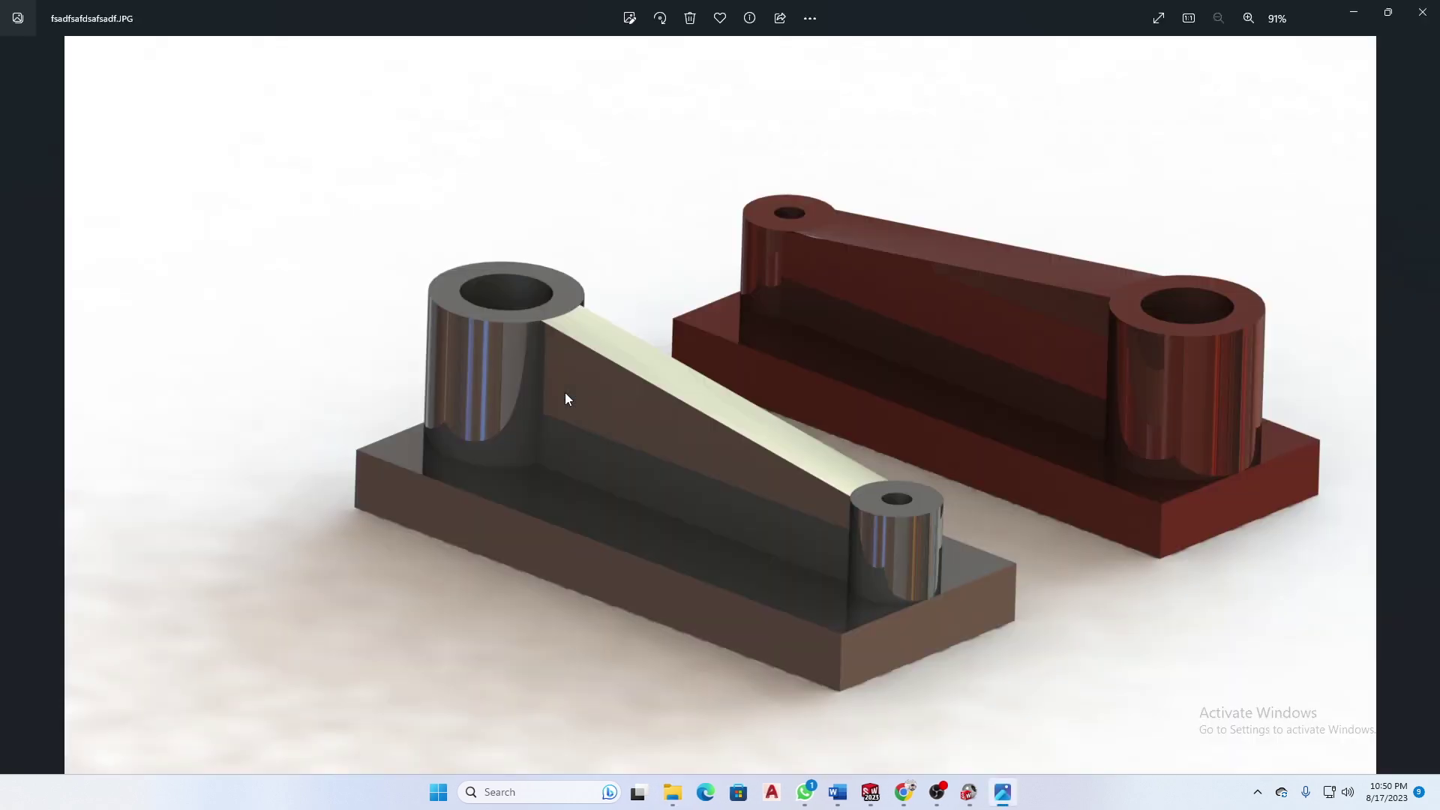
{"action": "scroll", "coordinate": [1184, 515], "scroll_direction": "up", "scroll_amount": 8}
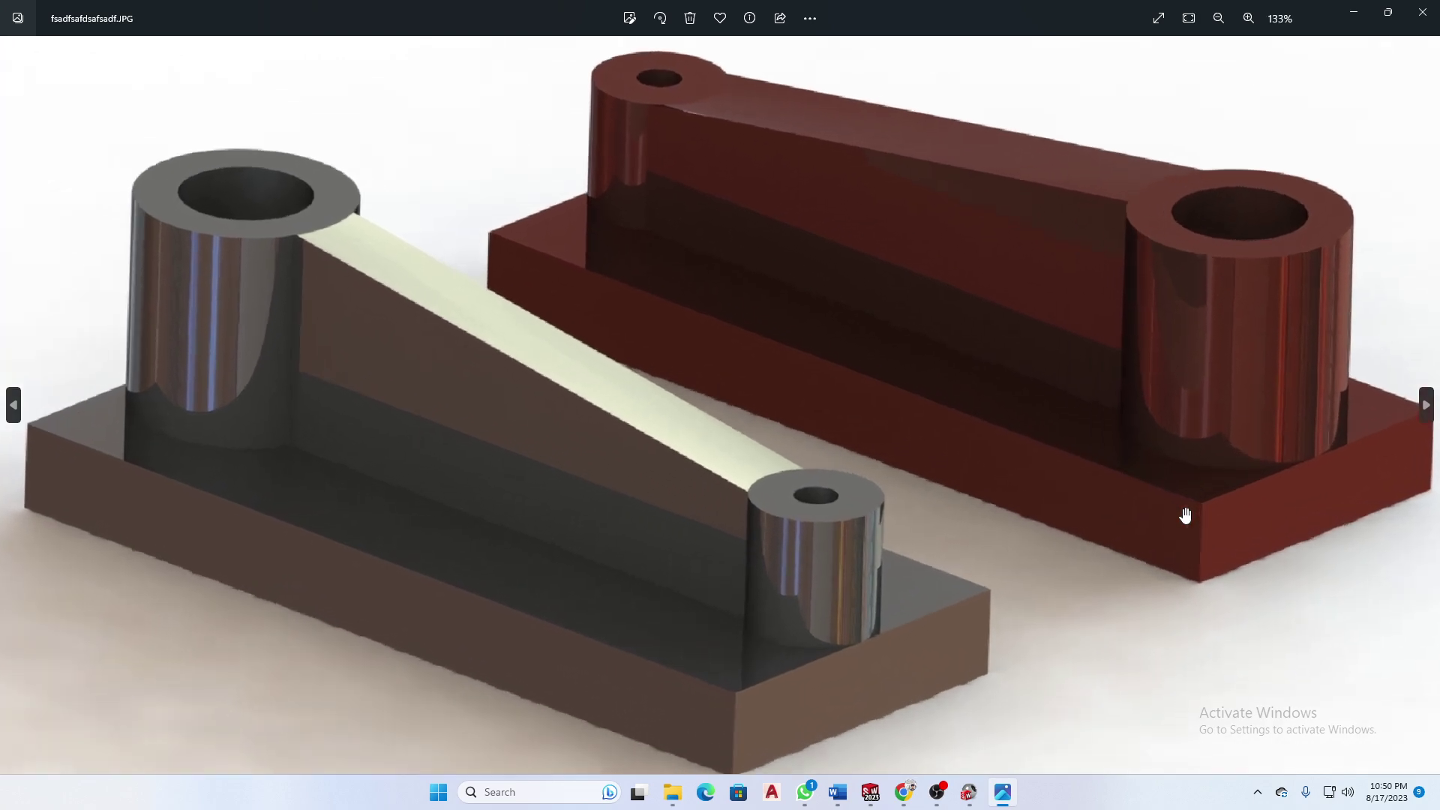
{"action": "scroll", "coordinate": [887, 398], "scroll_direction": "down", "scroll_amount": 10}
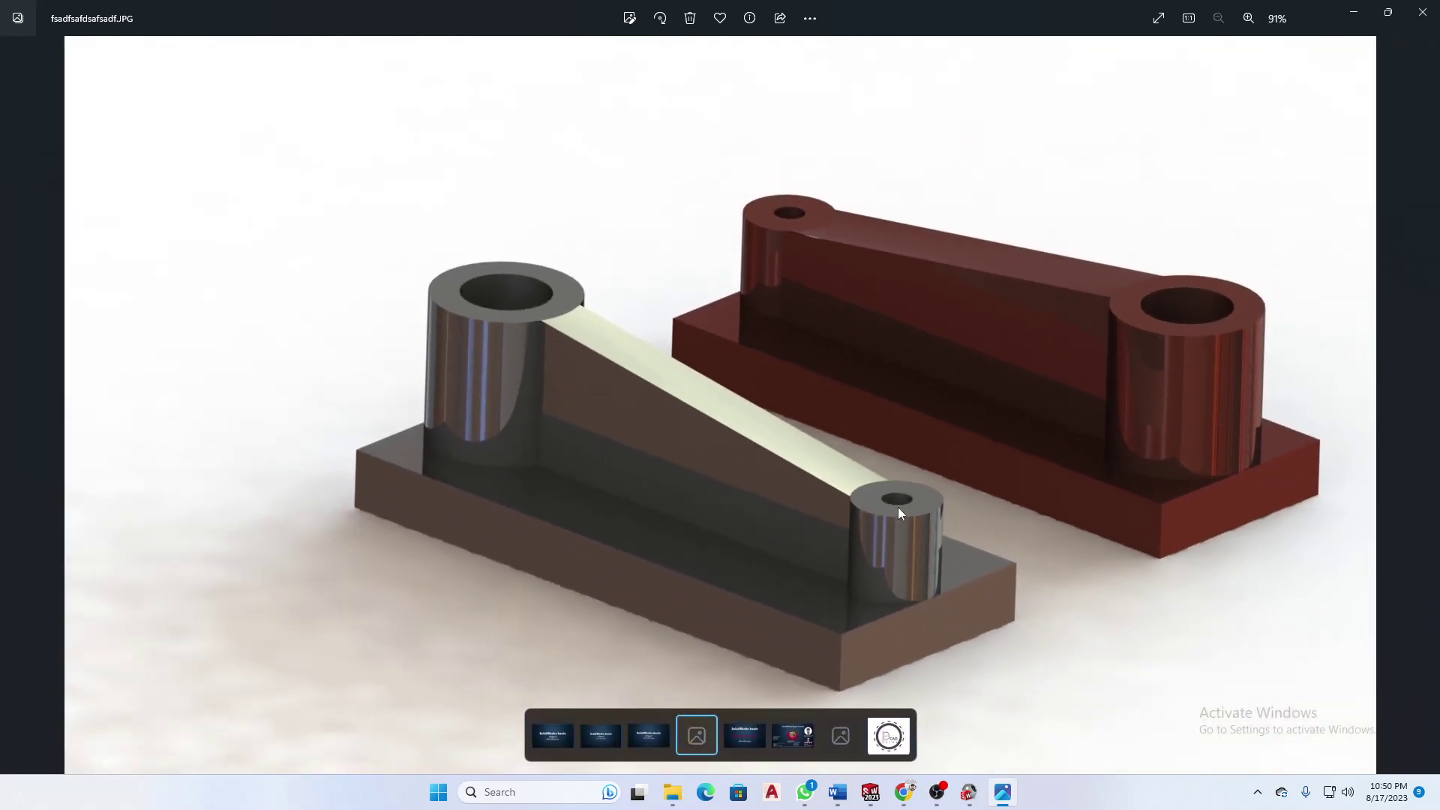
- Close the saved image, its folder window, the final render window and the render preview
{"action": "left_click", "coordinate": [1422, 11]}
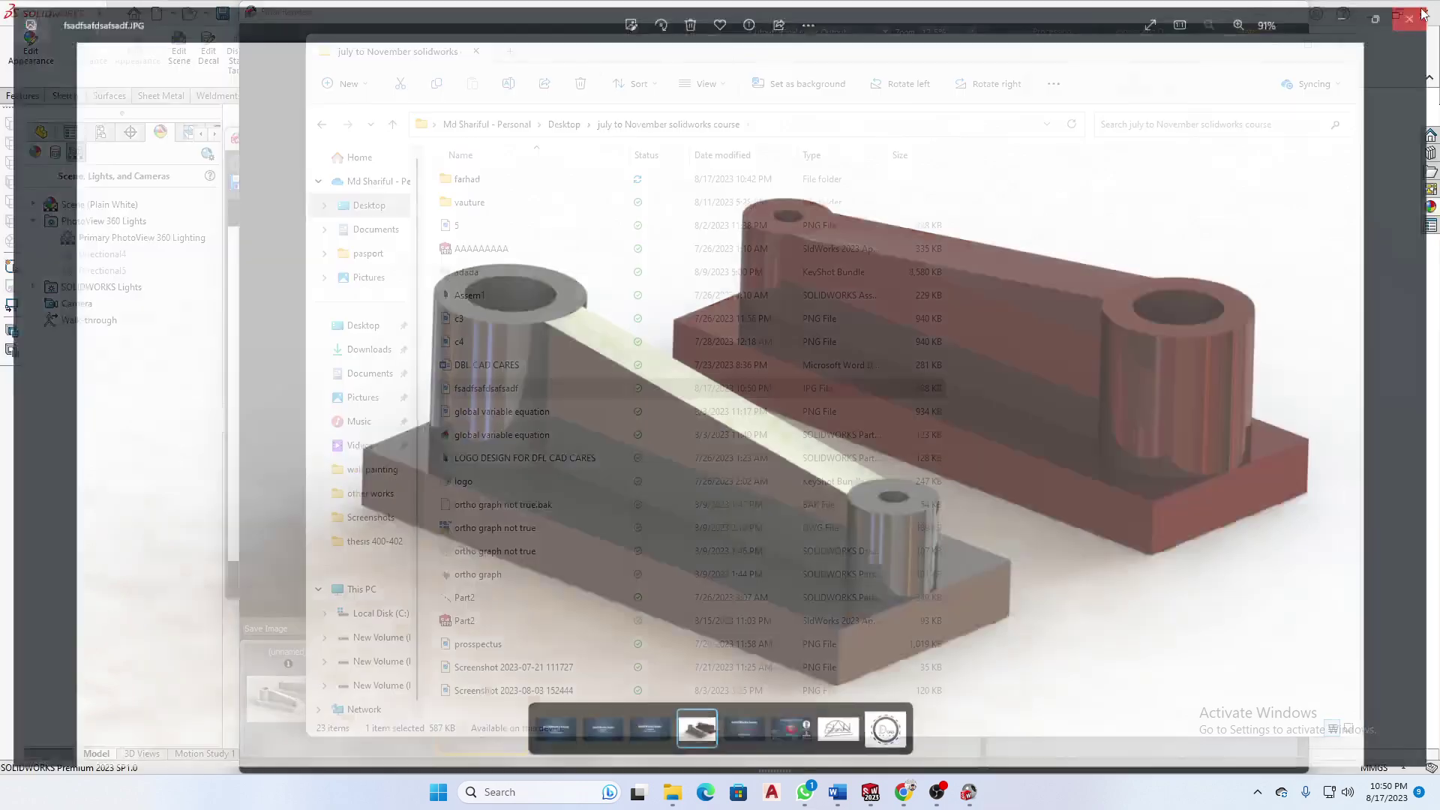
{"action": "left_click", "coordinate": [1341, 47]}
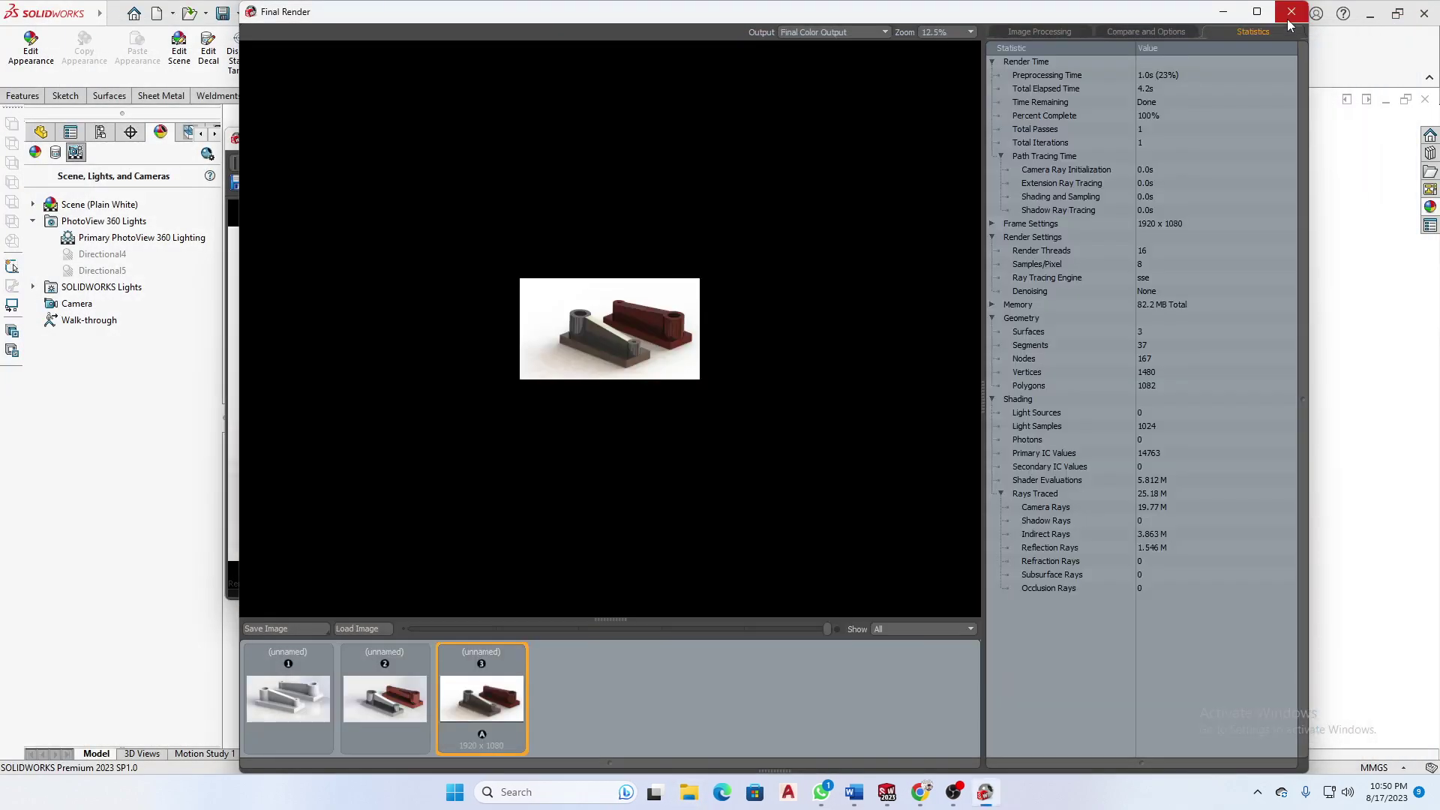
{"action": "left_click", "coordinate": [1289, 18]}
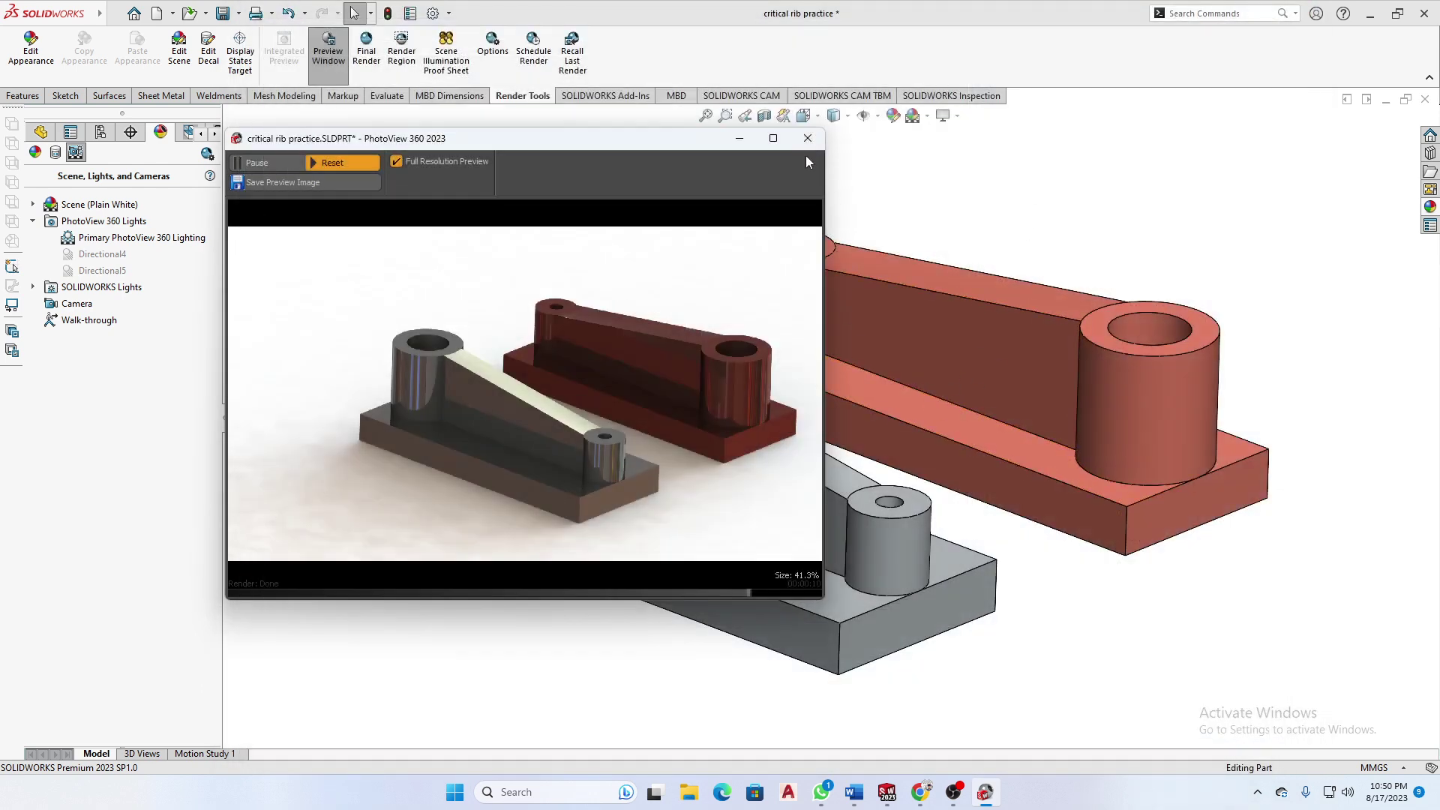
{"action": "left_click", "coordinate": [806, 139]}
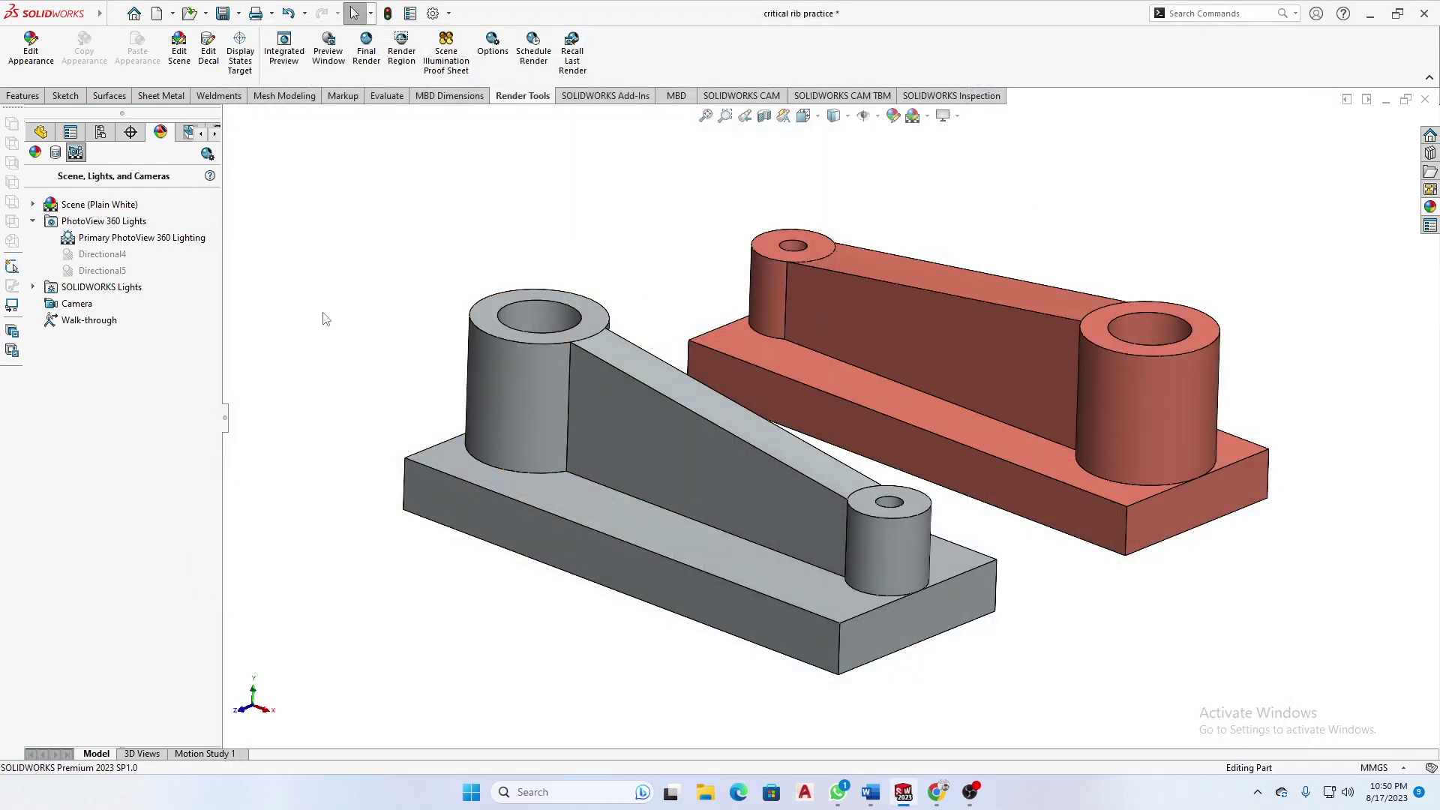
- Try the 3 Point Blue basic scene on the part and inspect its background around the two bodies
{"action": "middle_click_drag", "start_coordinate": [988, 453], "coordinate": [1047, 515]}
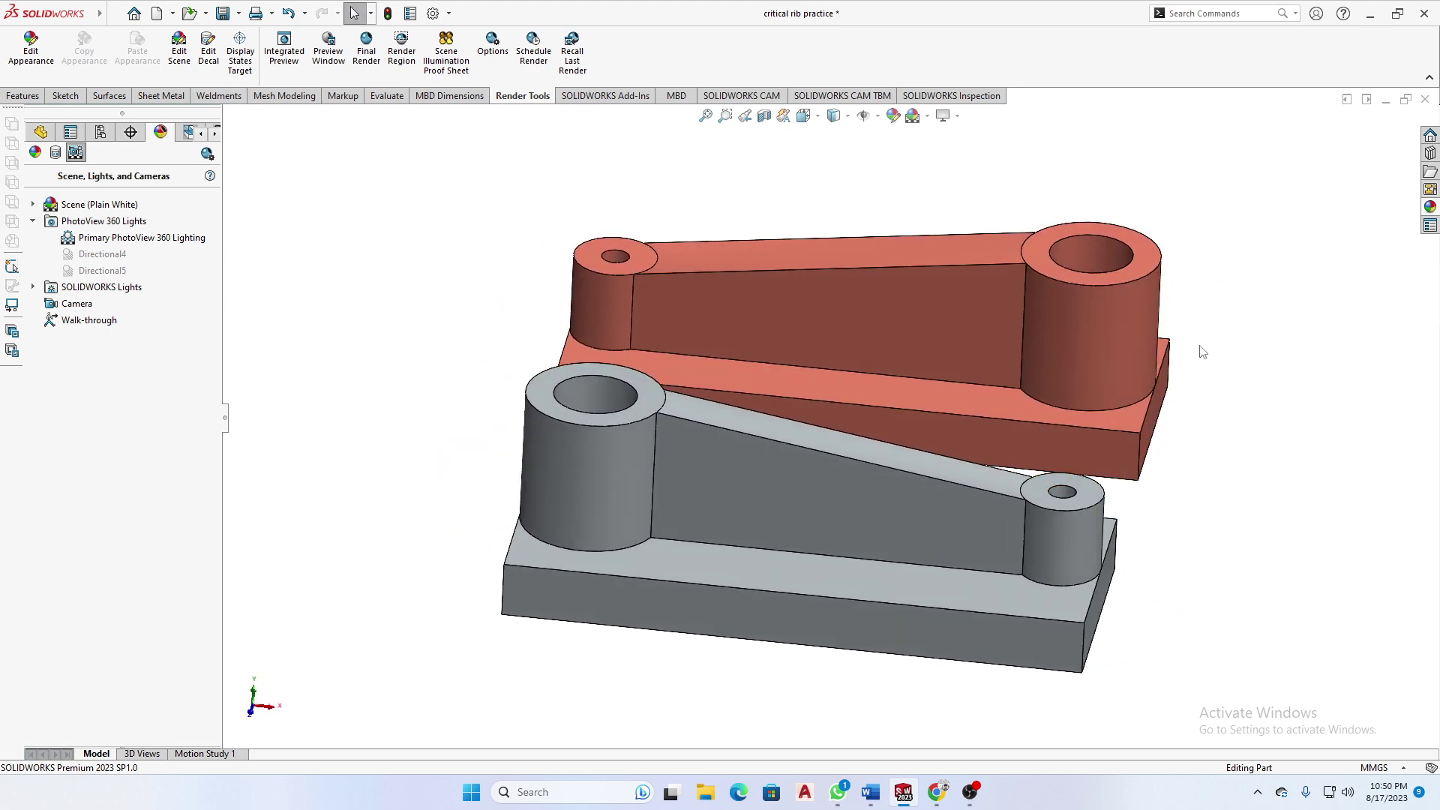
{"action": "mouse_move", "coordinate": [1185, 411]}
{"action": "middle_mouse_down"}
{"action": "mouse_move", "coordinate": [1157, 374]}
{"action": "mouse_move", "coordinate": [1171, 385]}
{"action": "middle_mouse_up"}
{"action": "scroll", "coordinate": [1202, 379], "scroll_direction": "down", "scroll_amount": 1}
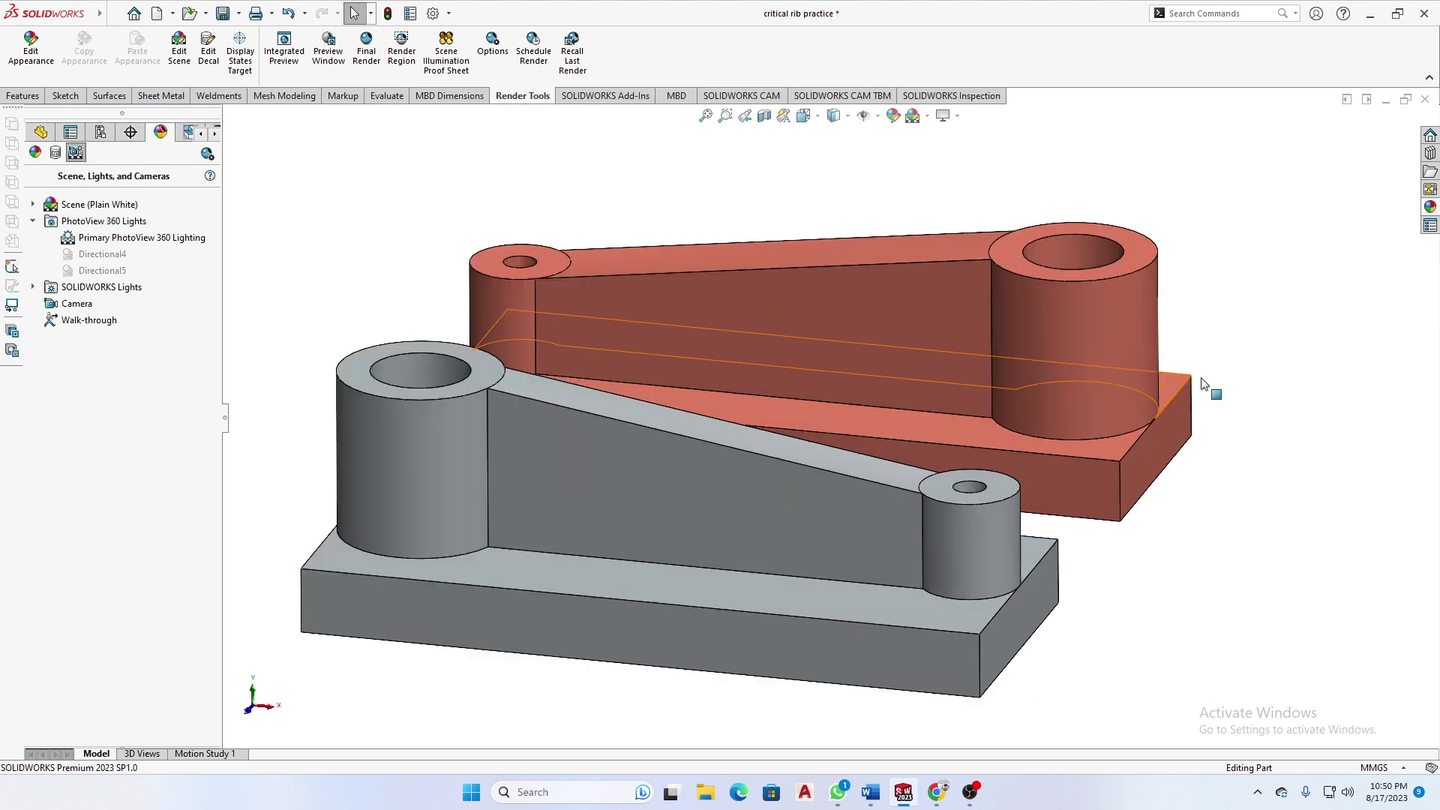
{"action": "scroll", "coordinate": [1202, 383], "scroll_direction": "up", "scroll_amount": 2}
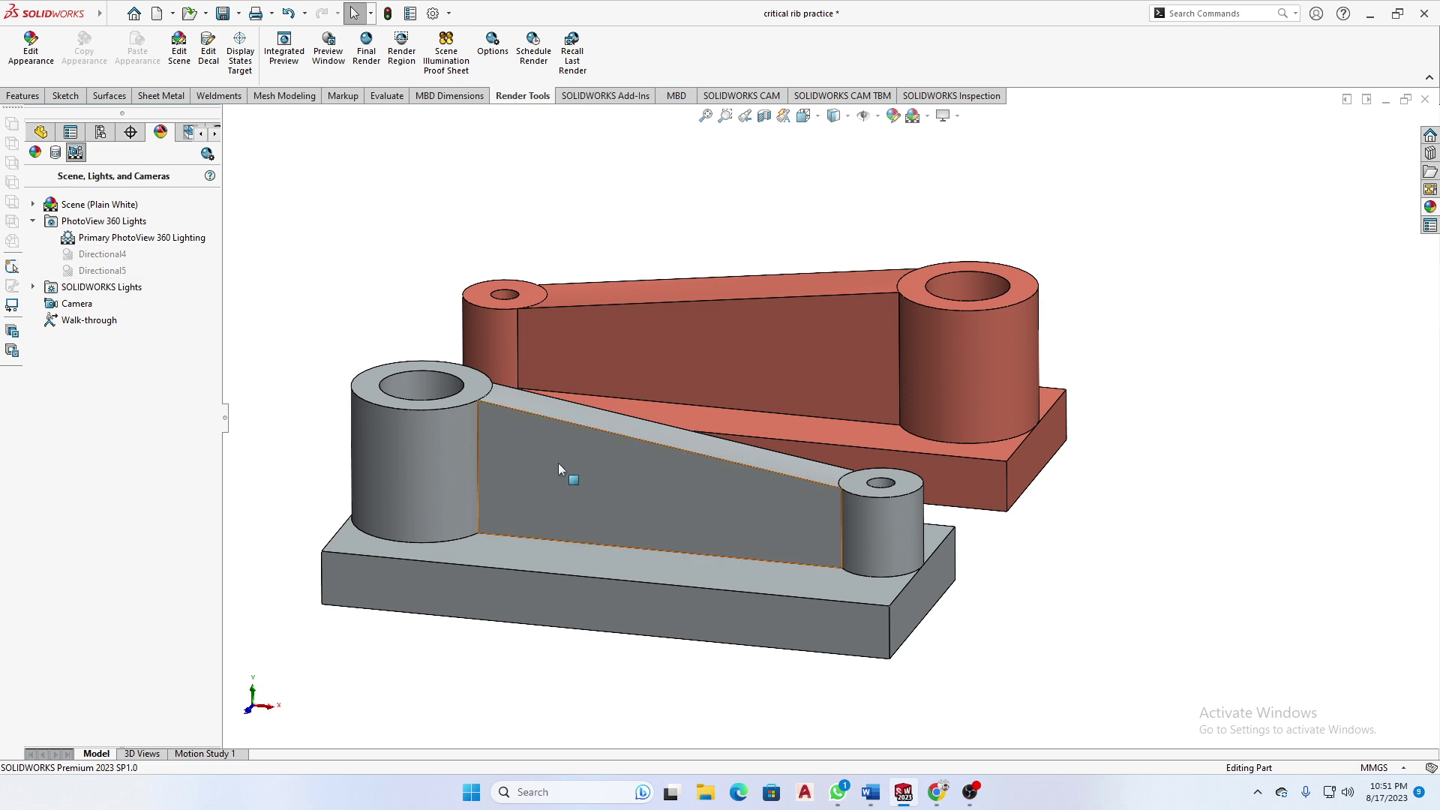
{"action": "middle_click_drag", "start_coordinate": [480, 418], "coordinate": [385, 412]}
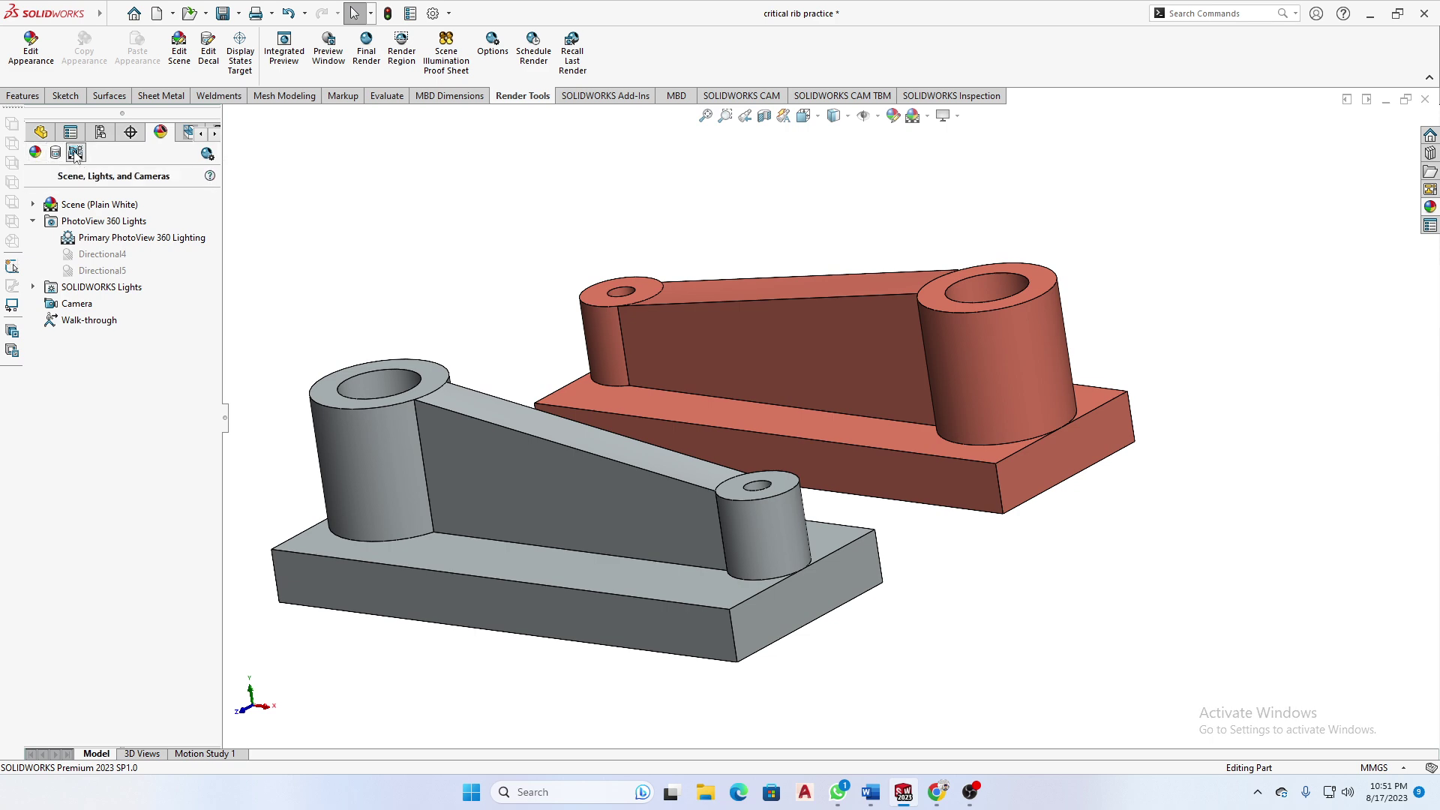
{"action": "left_click", "coordinate": [1432, 209]}
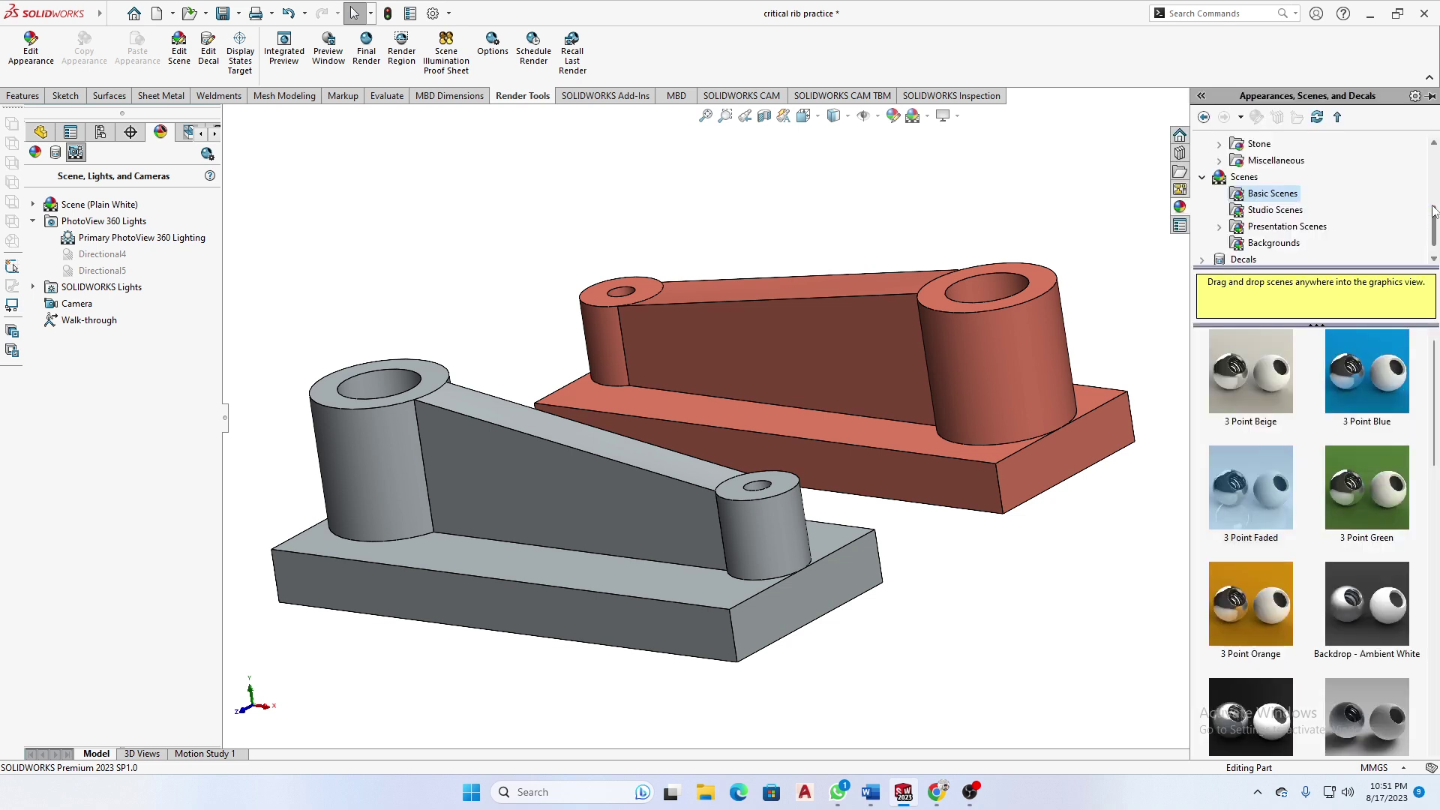
{"action": "left_click_drag", "start_coordinate": [1377, 384], "coordinate": [651, 511]}
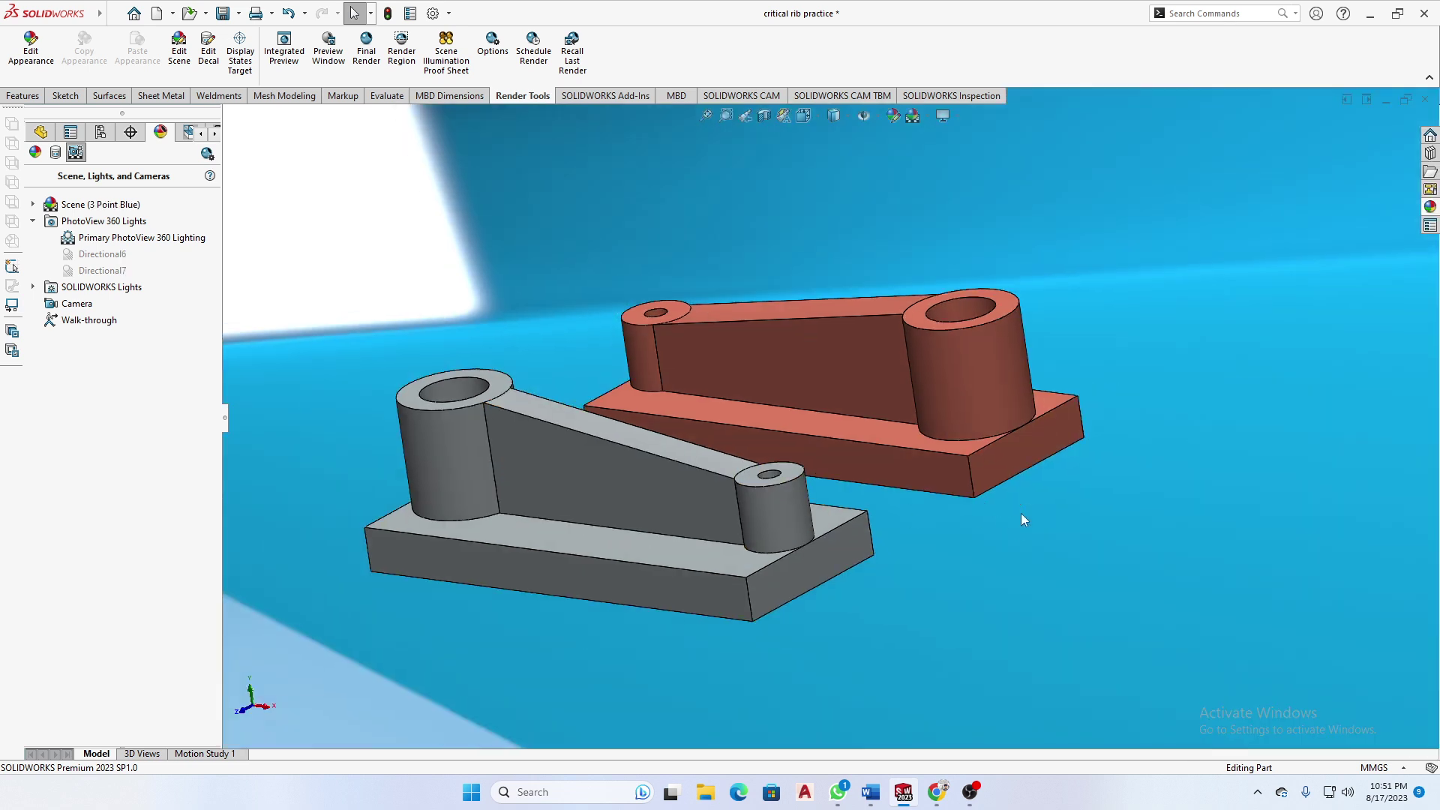
{"action": "scroll", "coordinate": [1020, 513], "scroll_direction": "up", "scroll_amount": 12}
{"action": "scroll", "coordinate": [1020, 513], "scroll_direction": "down", "scroll_amount": 6}
{"action": "scroll", "coordinate": [1284, 383], "scroll_direction": "up", "scroll_amount": 2}
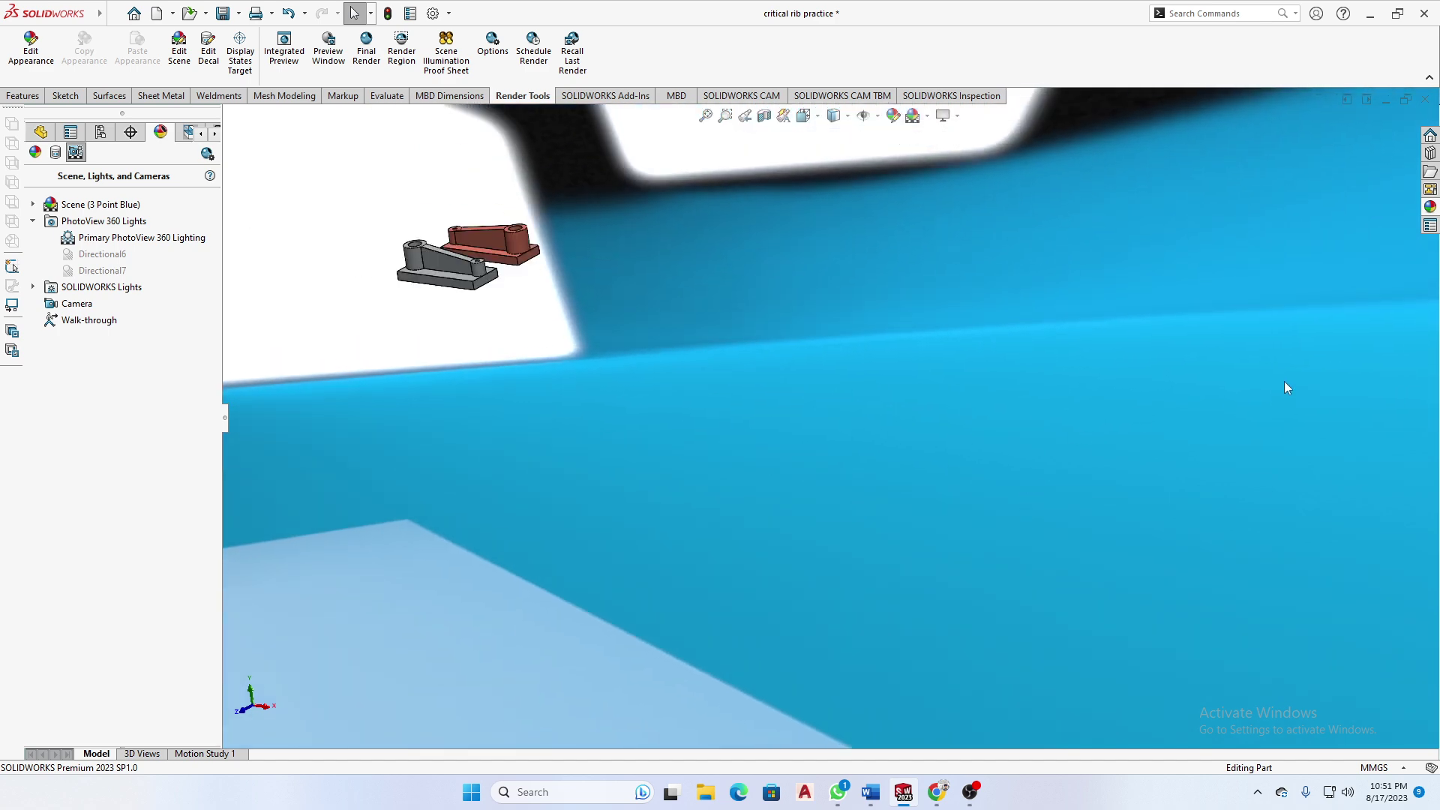
- Try the 3 Point Beige basic scene as the part's background
{"action": "left_click", "coordinate": [1430, 207]}
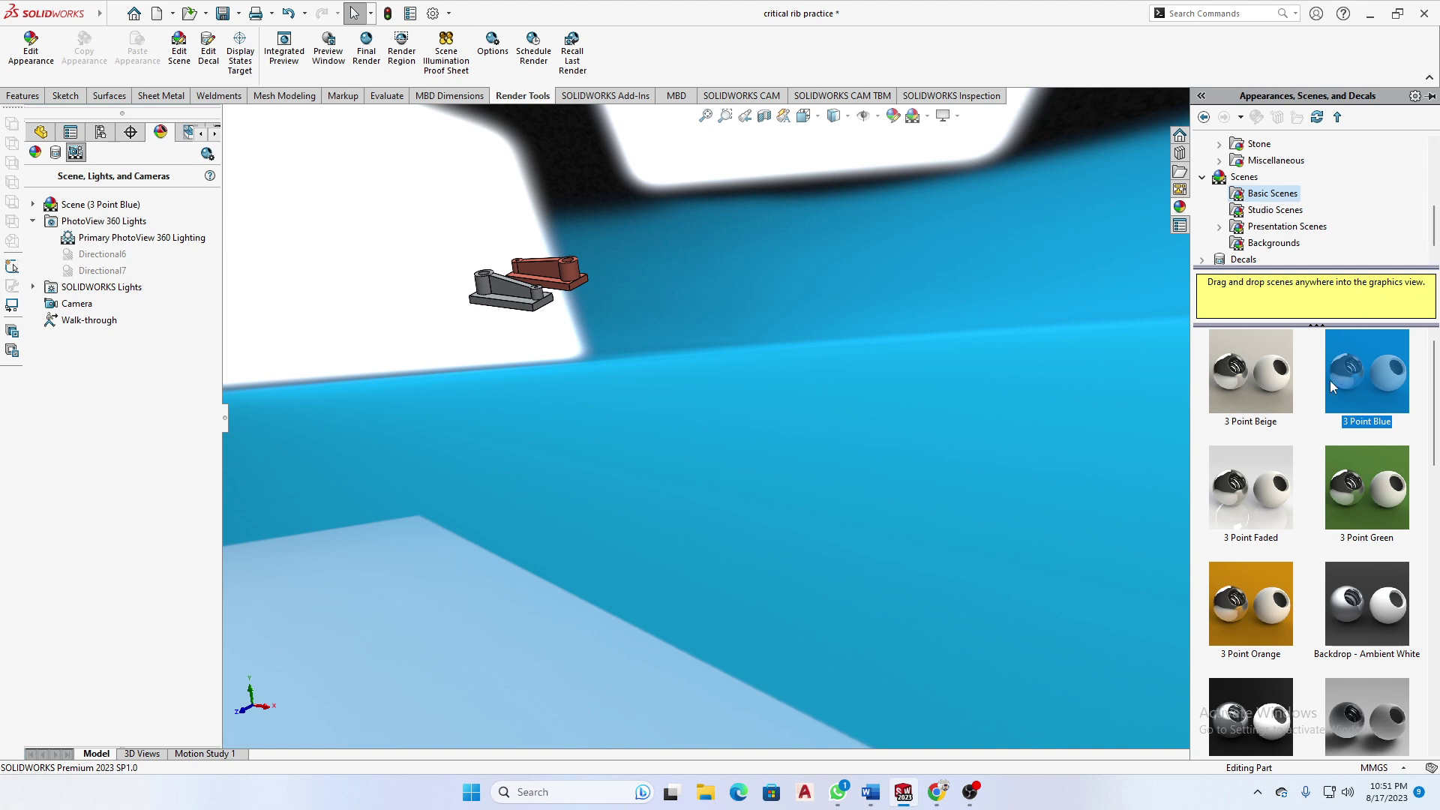
{"action": "left_click_drag", "start_coordinate": [1249, 388], "coordinate": [516, 302]}
{"action": "scroll", "coordinate": [781, 430], "scroll_direction": "up", "scroll_amount": 2}
{"action": "scroll", "coordinate": [781, 431], "scroll_direction": "down", "scroll_amount": 4}
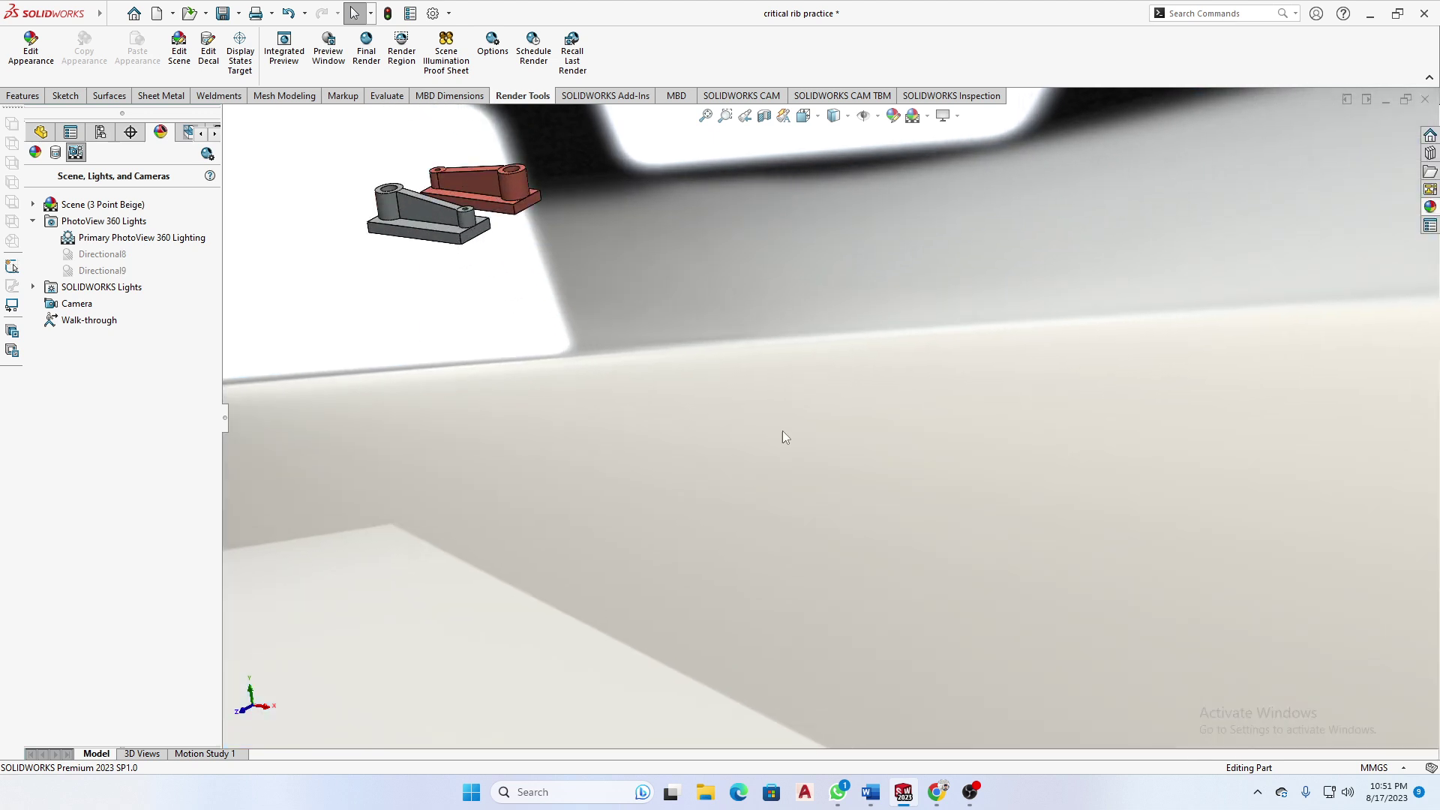
{"action": "scroll", "coordinate": [781, 431], "scroll_direction": "up", "scroll_amount": 5}
- Apply the default 3 Point Faded scene to the part
{"action": "left_click", "coordinate": [929, 116]}
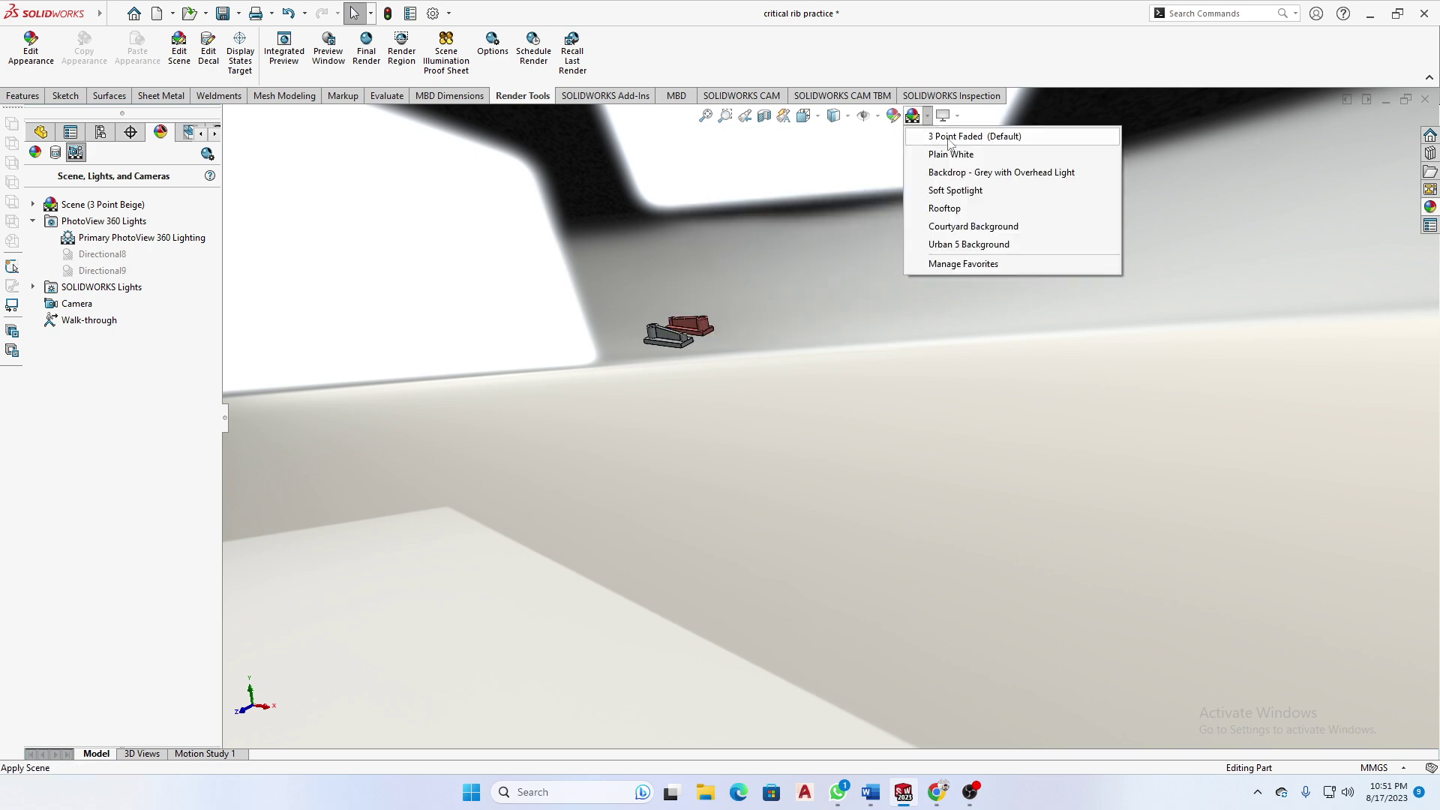
{"action": "left_click", "coordinate": [975, 132]}
{"action": "scroll", "coordinate": [659, 317], "scroll_direction": "down", "scroll_amount": 7}
{"action": "scroll", "coordinate": [911, 531], "scroll_direction": "down", "scroll_amount": 4}
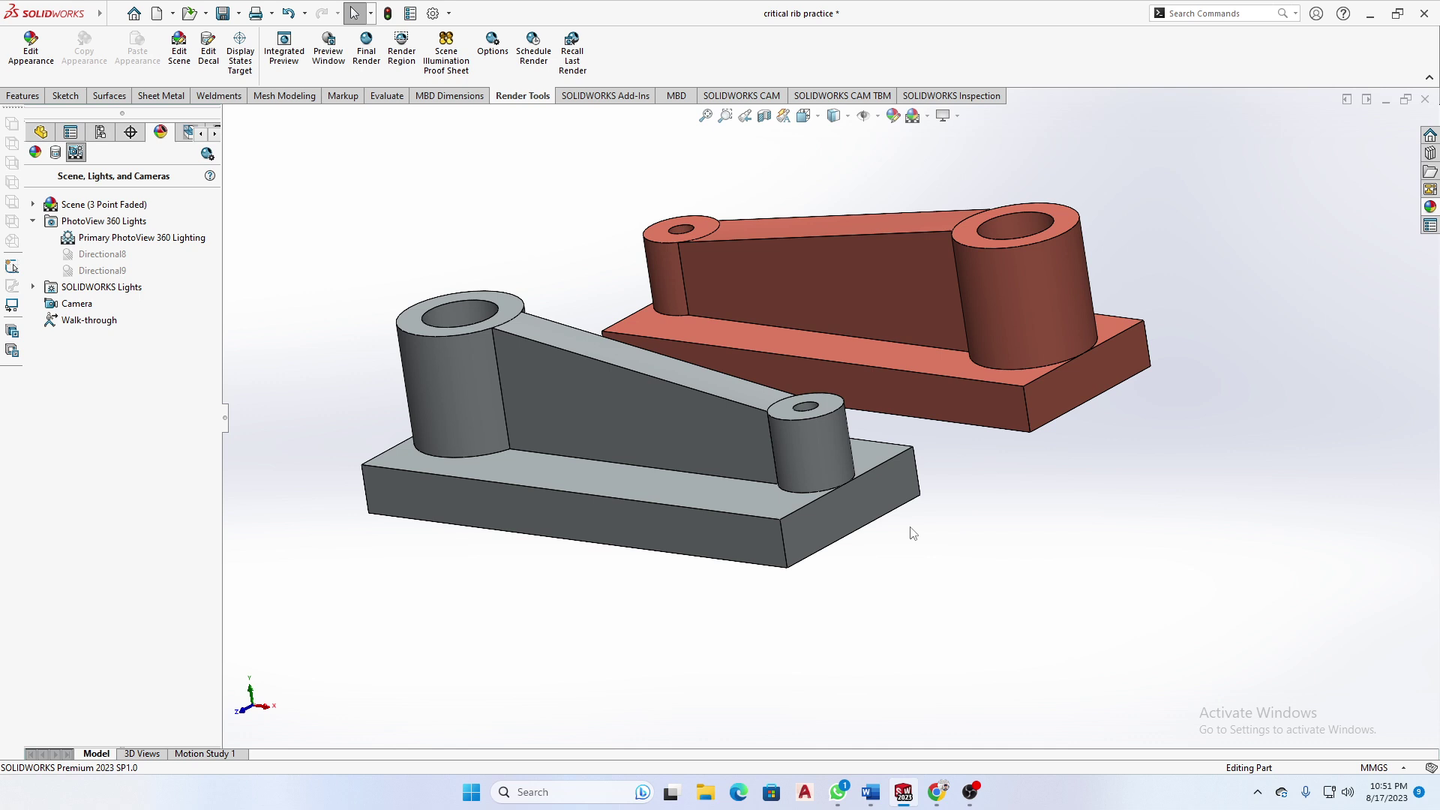
{"action": "scroll", "coordinate": [1159, 330], "scroll_direction": "up", "scroll_amount": 3}
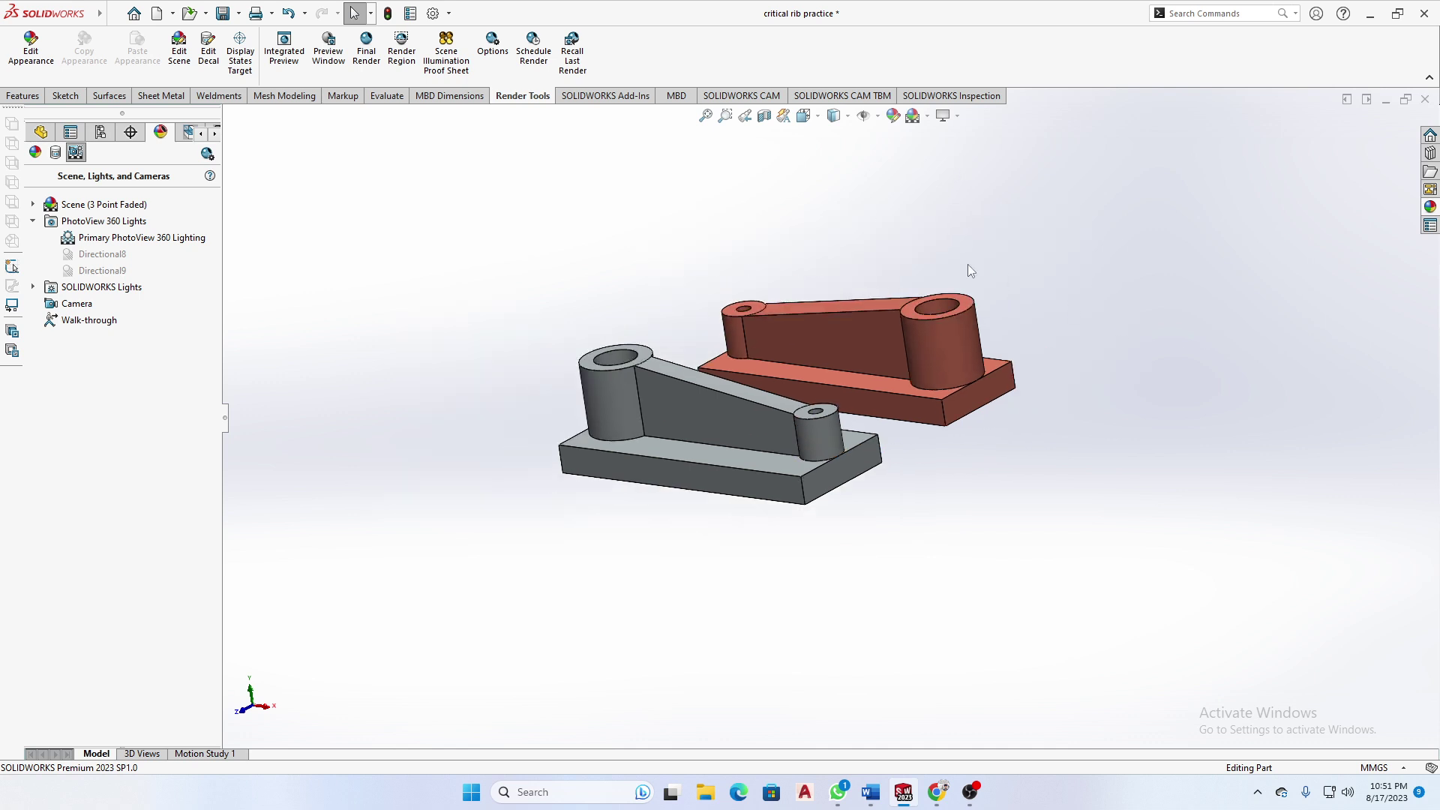
{"action": "left_click_drag", "start_coordinate": [1134, 242], "coordinate": [543, 618]}
{"action": "left_click", "coordinate": [447, 554]}
{"action": "middle_click_drag", "start_coordinate": [928, 506], "coordinate": [1001, 605]}
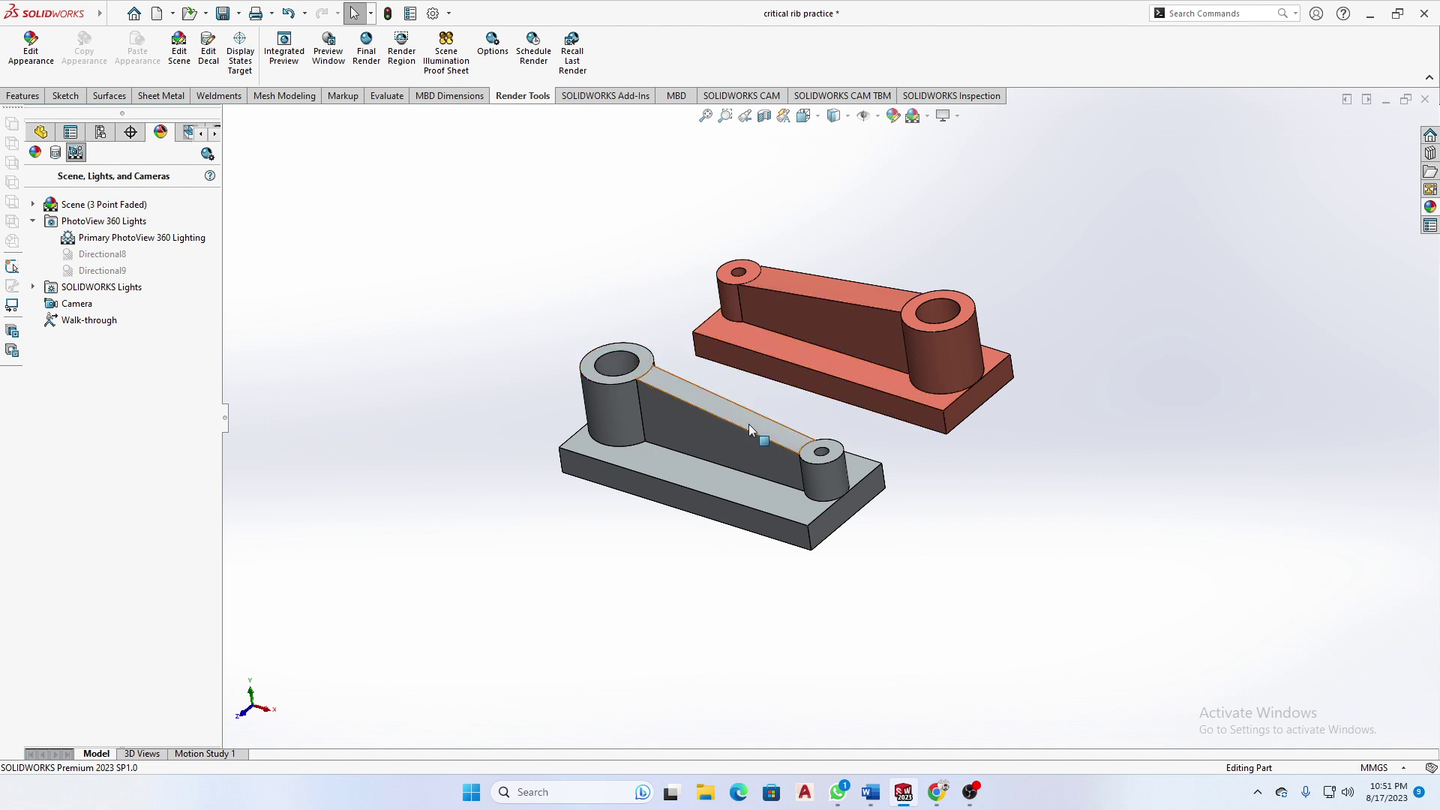
{"action": "scroll", "coordinate": [750, 443], "scroll_direction": "down", "scroll_amount": 4}
{"action": "scroll", "coordinate": [749, 449], "scroll_direction": "up", "scroll_amount": 3}
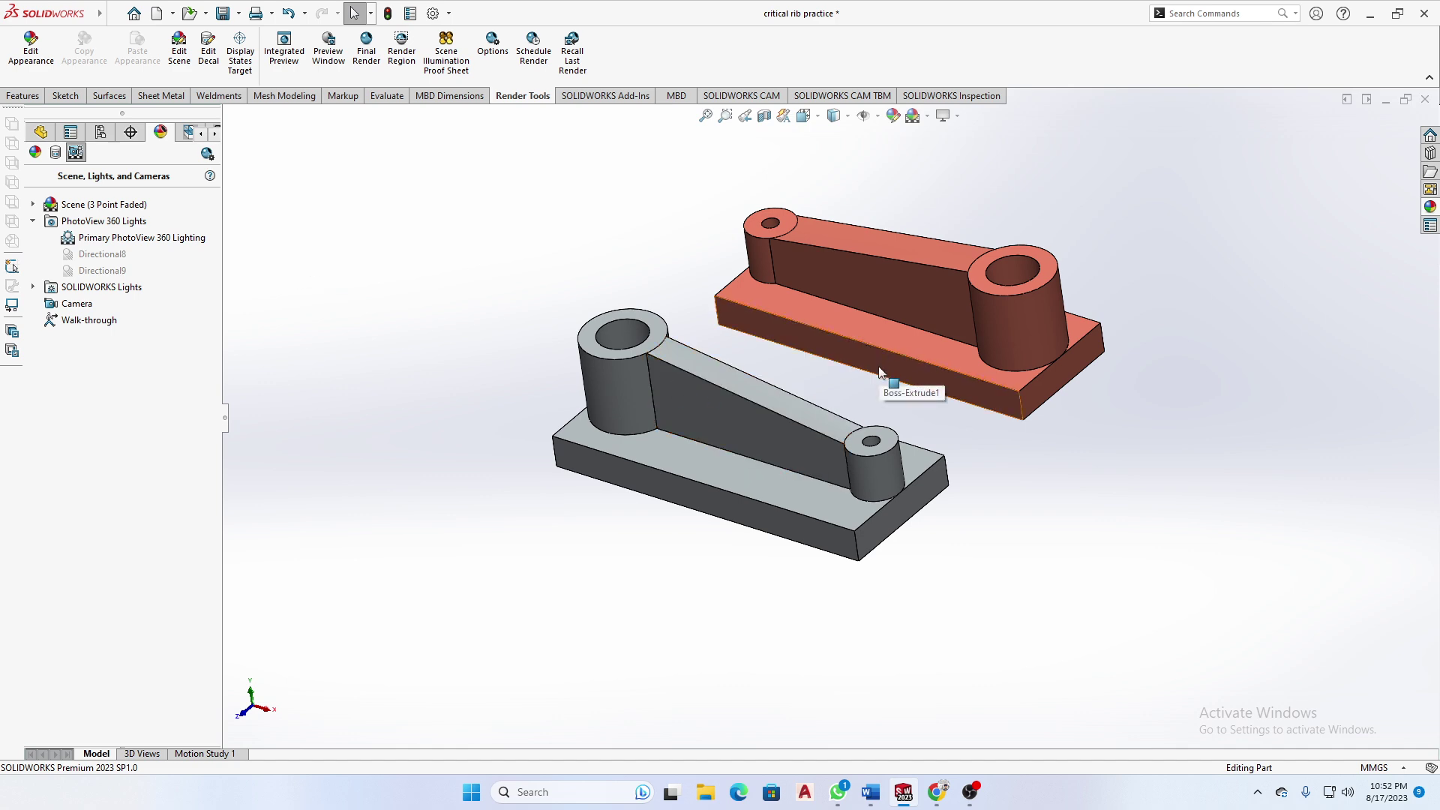
{"action": "scroll", "coordinate": [875, 389], "scroll_direction": "up", "scroll_amount": 3}
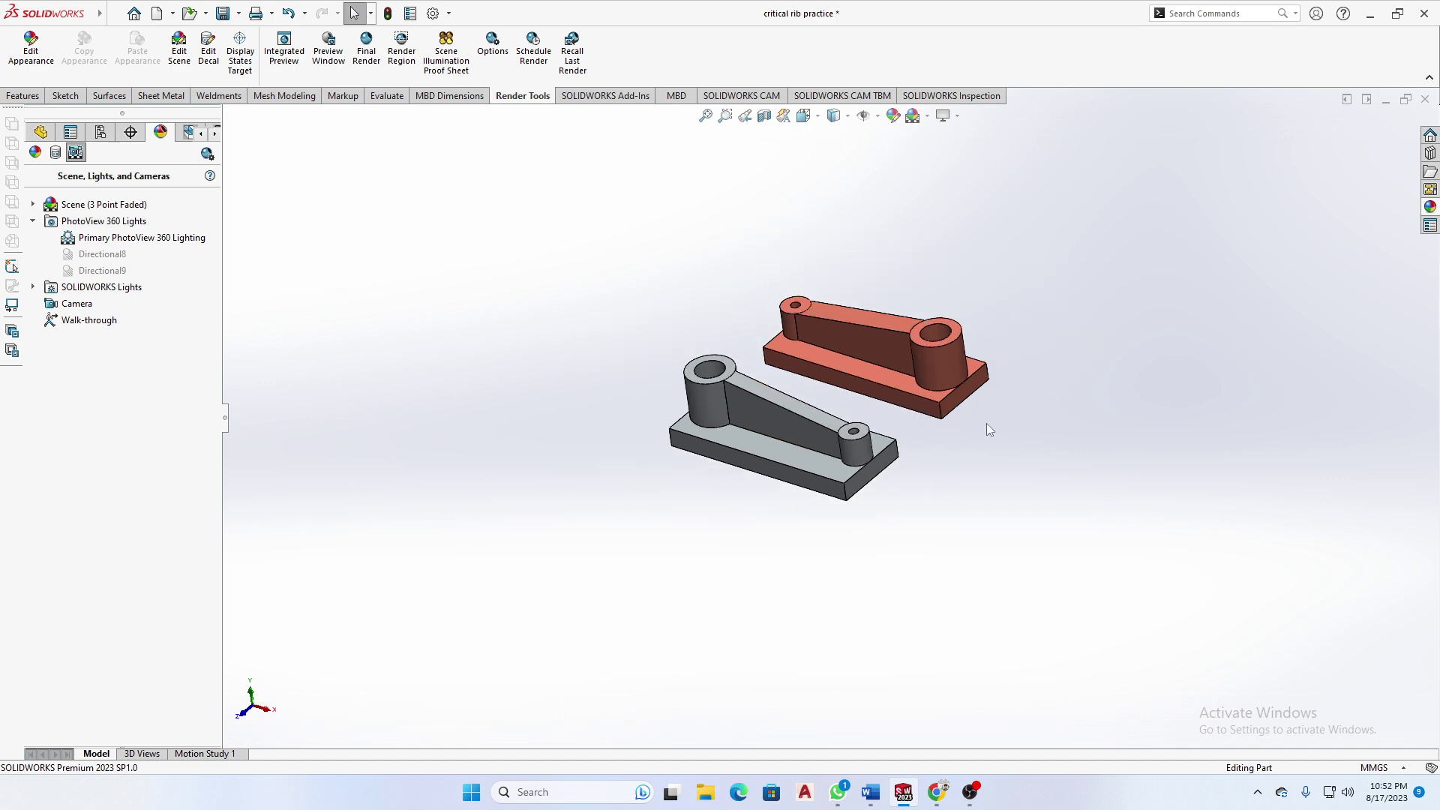
- Examine the part's configuration list and the commands offered for the Default configuration and for the list as a whole
{"action": "left_click", "coordinate": [101, 134]}
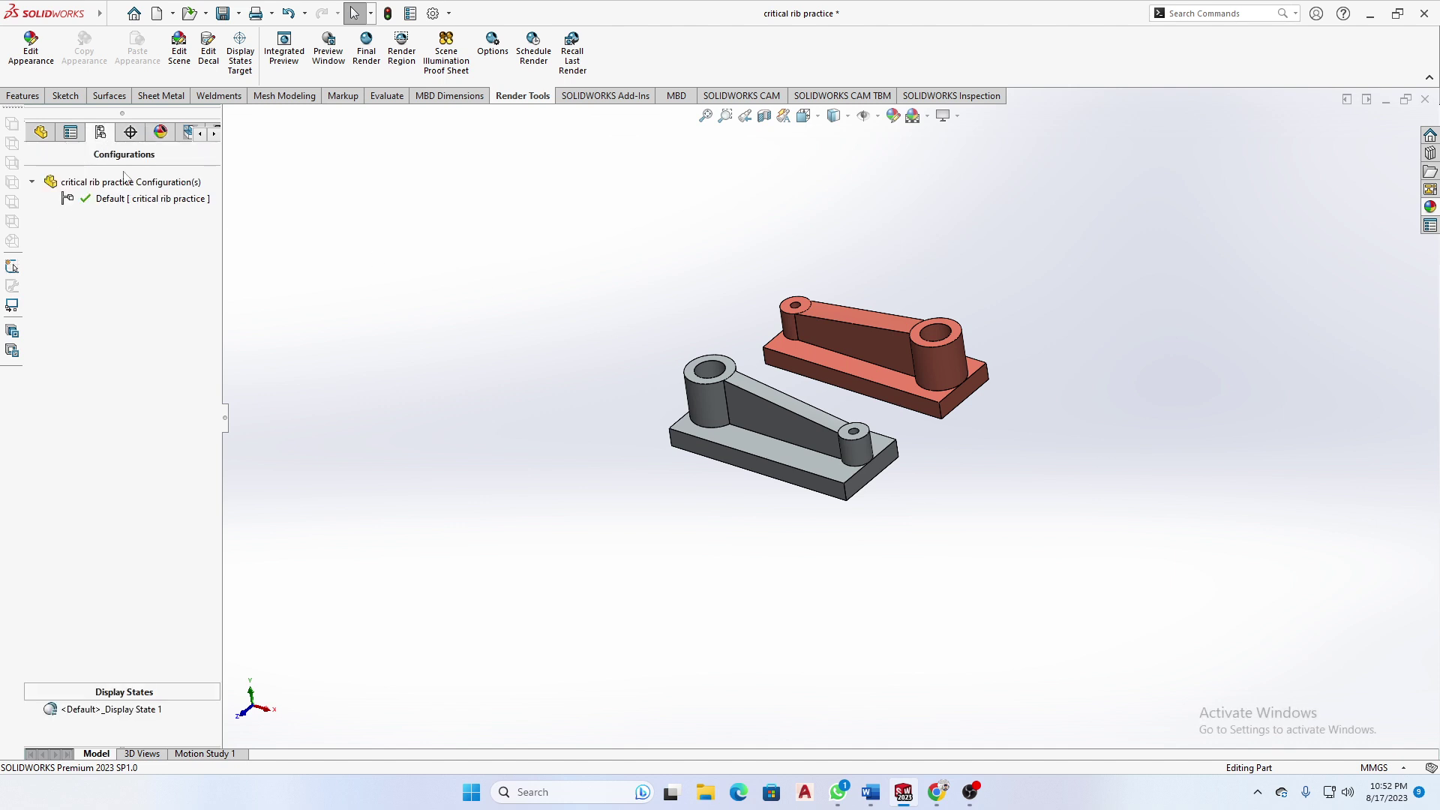
{"action": "left_click", "coordinate": [107, 204]}
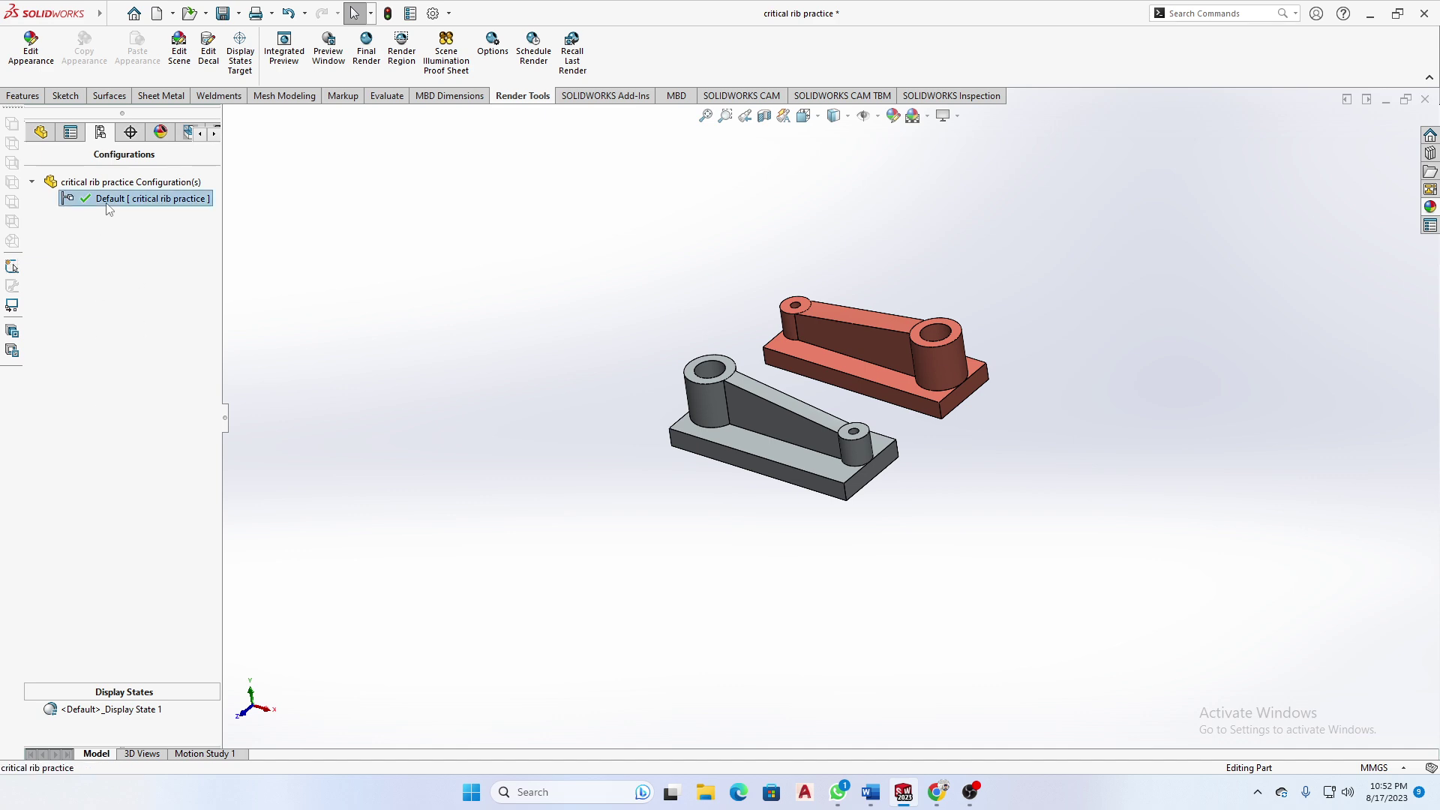
{"action": "right_click", "coordinate": [124, 288]}
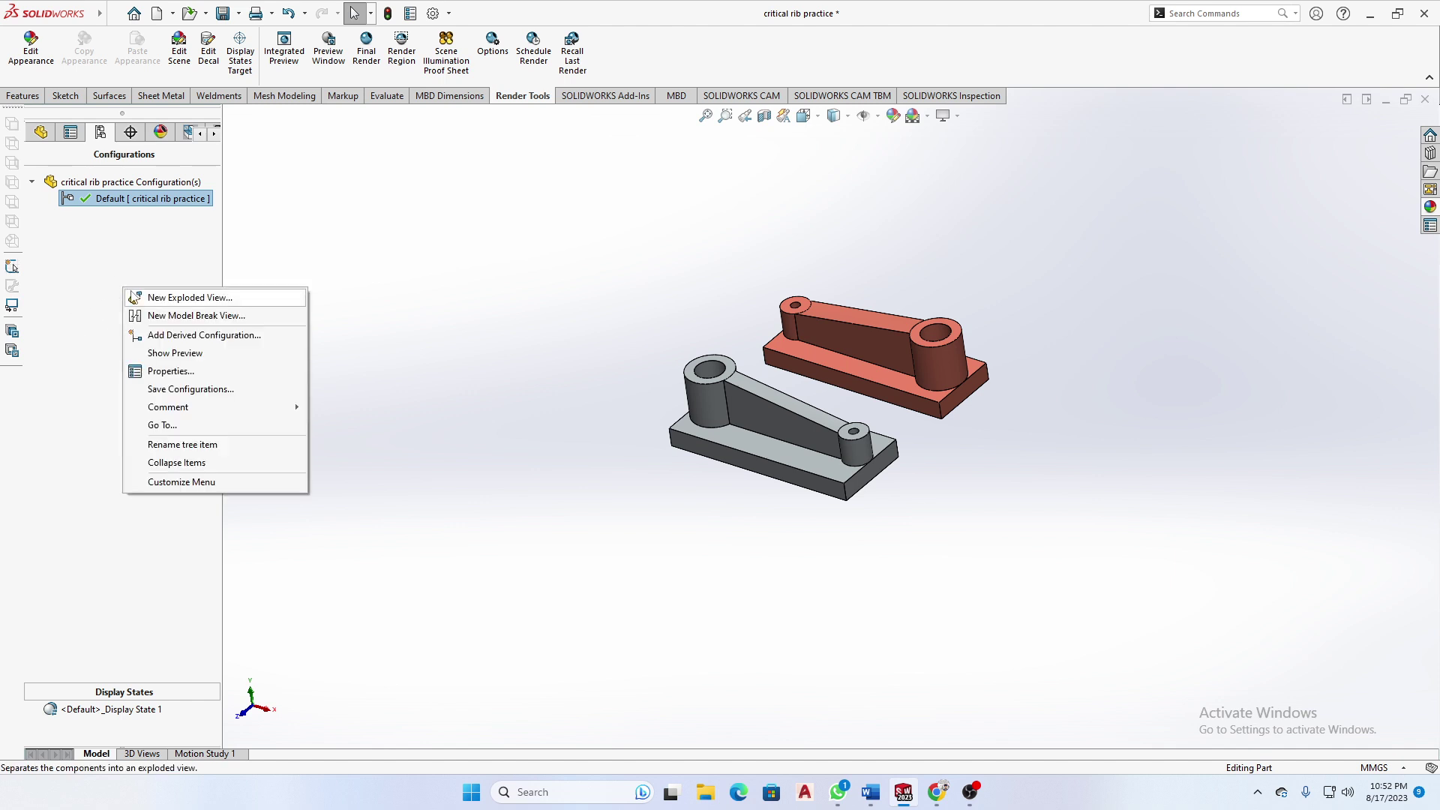
{"action": "left_click", "coordinate": [116, 266]}
{"action": "right_click", "coordinate": [129, 199]}
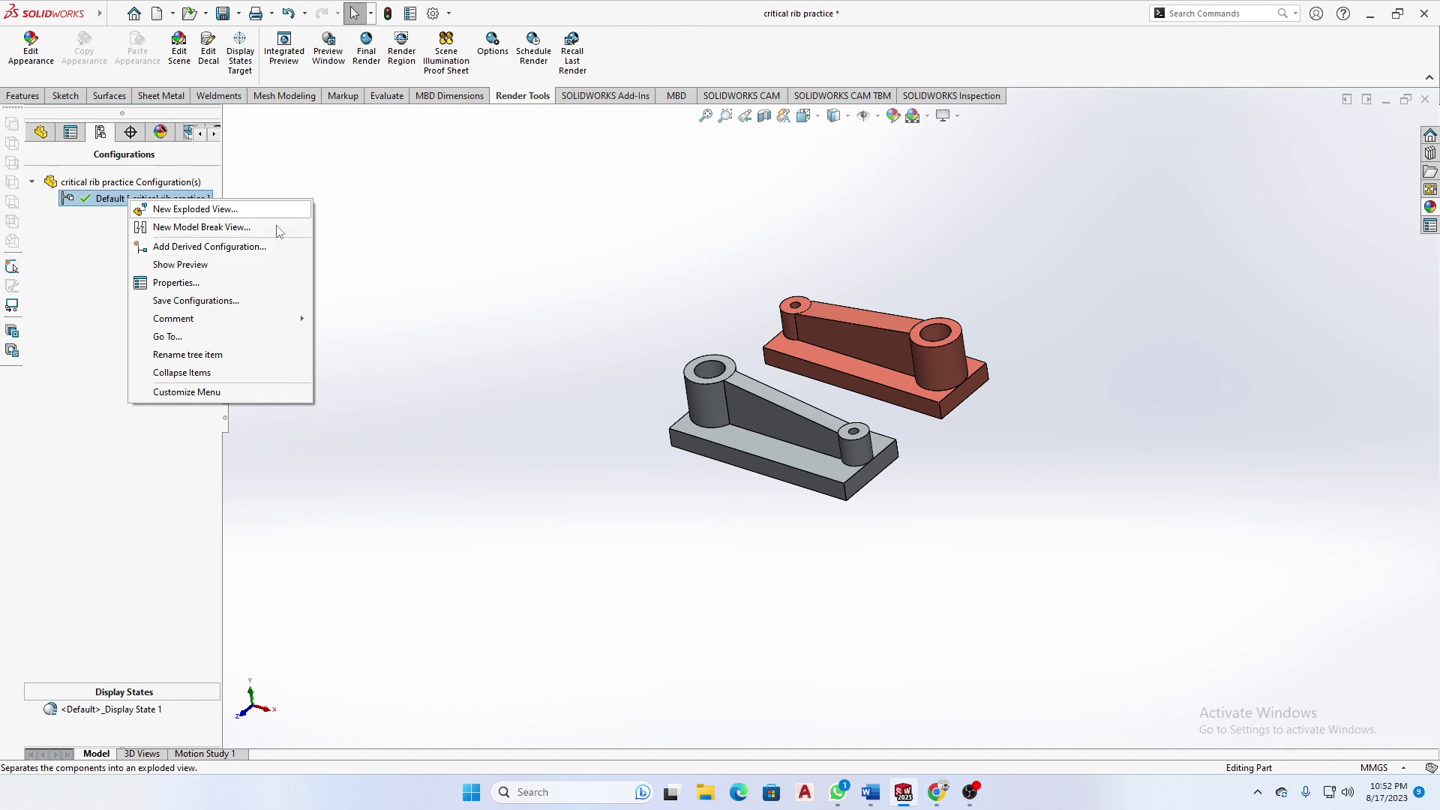
{"action": "left_click", "coordinate": [471, 258]}
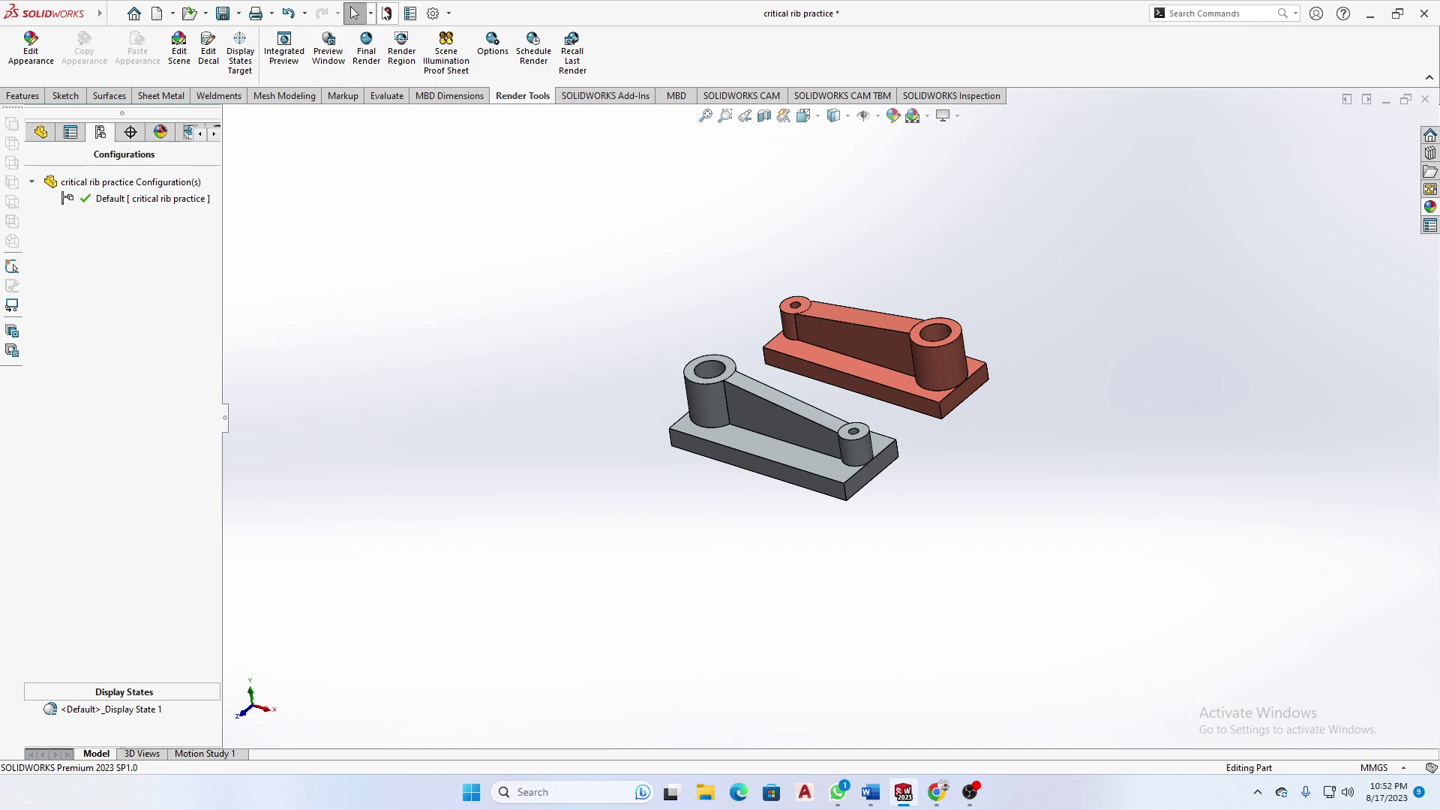
{"action": "right_click", "coordinate": [86, 337]}
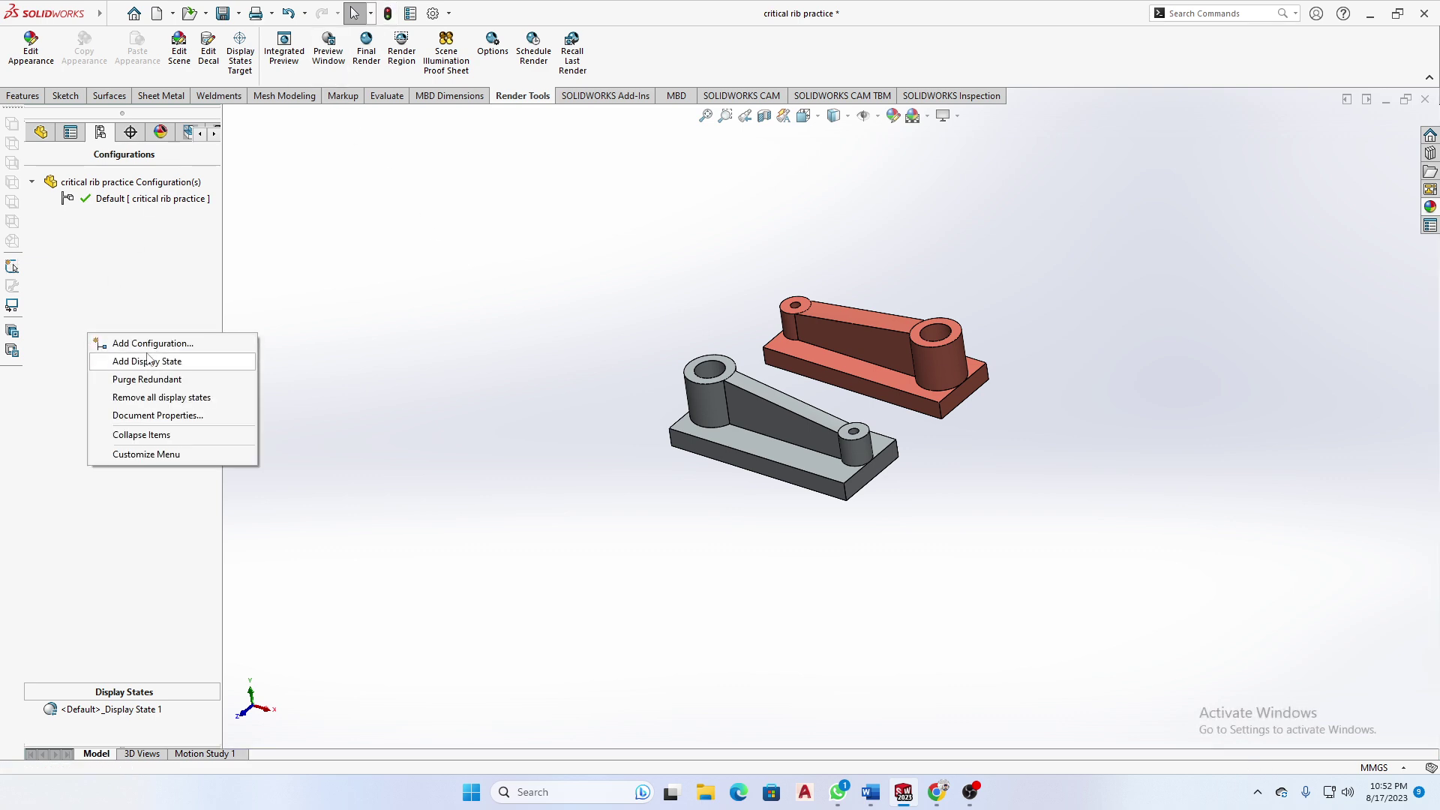
{"action": "left_click", "coordinate": [375, 215]}
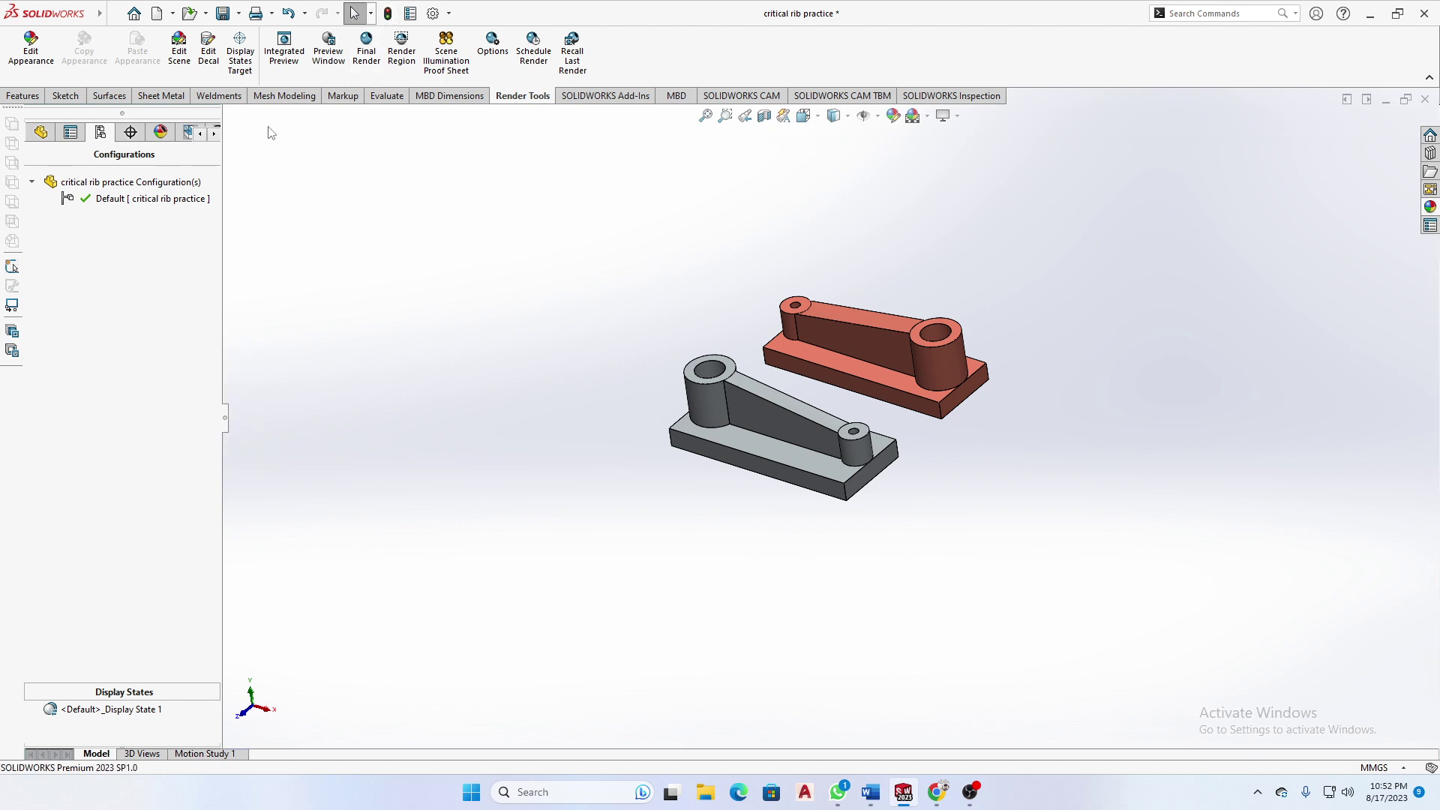
{"action": "right_click", "coordinate": [117, 321]}
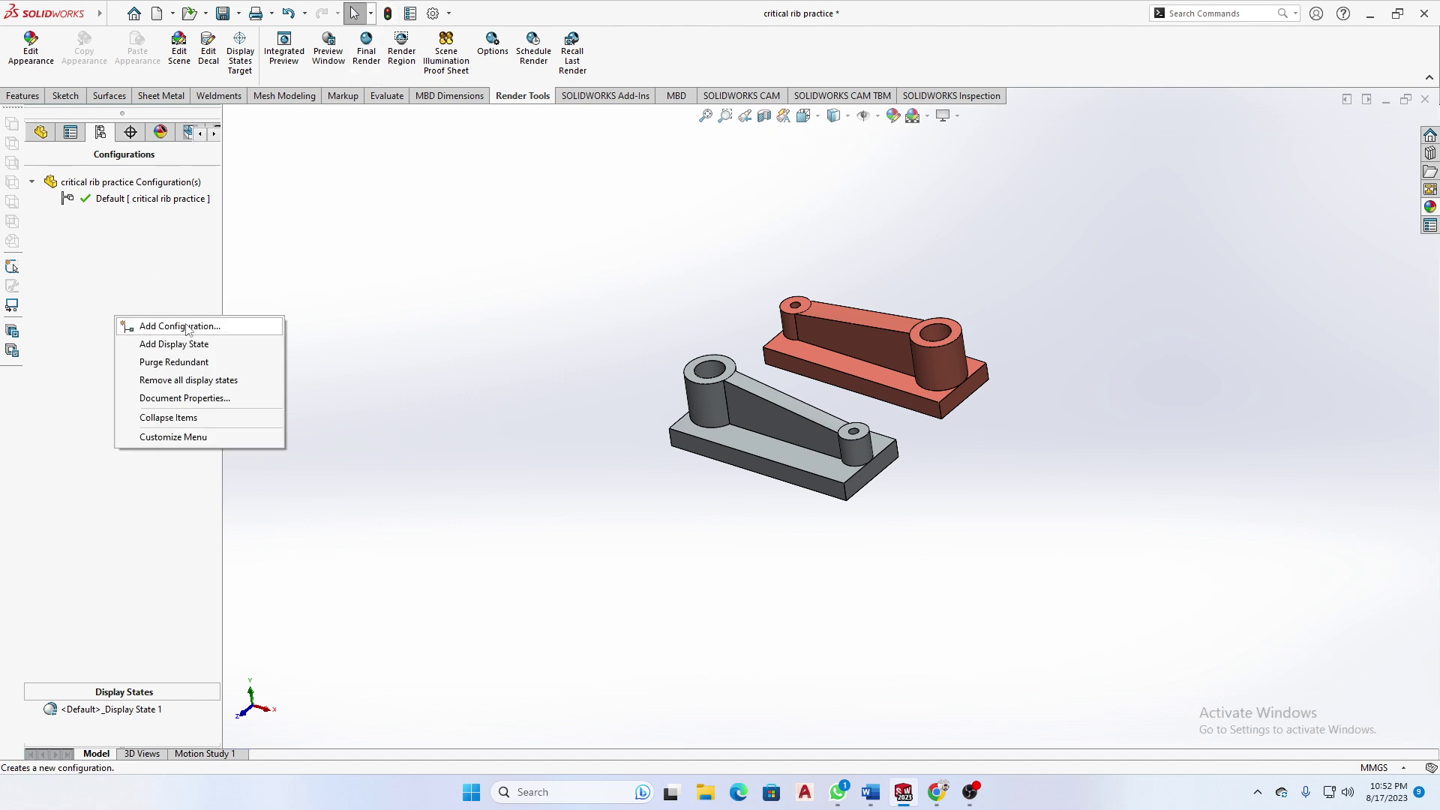
{"action": "left_click", "coordinate": [190, 276]}
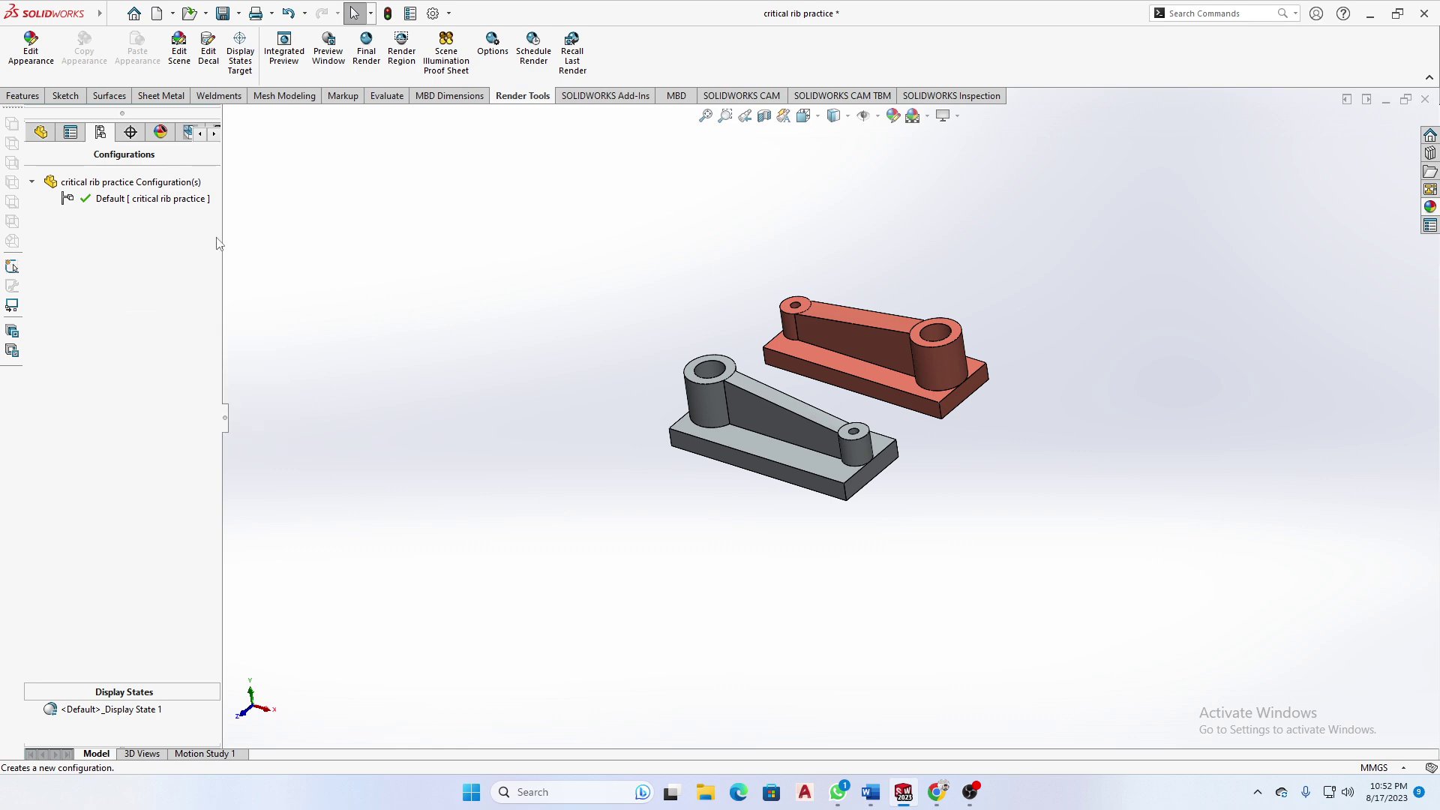
{"action": "right_click", "coordinate": [150, 199]}
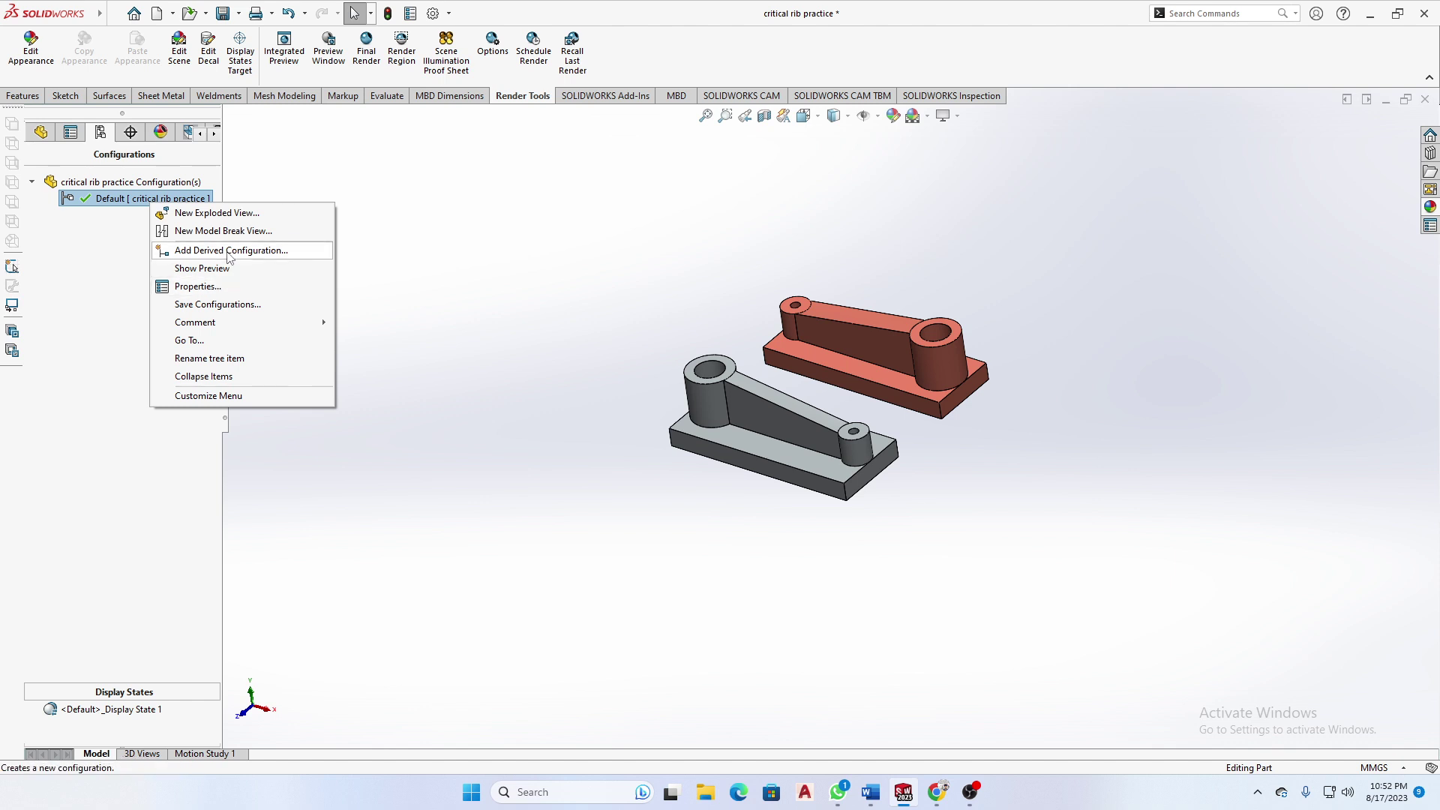
{"action": "left_click", "coordinate": [426, 231]}
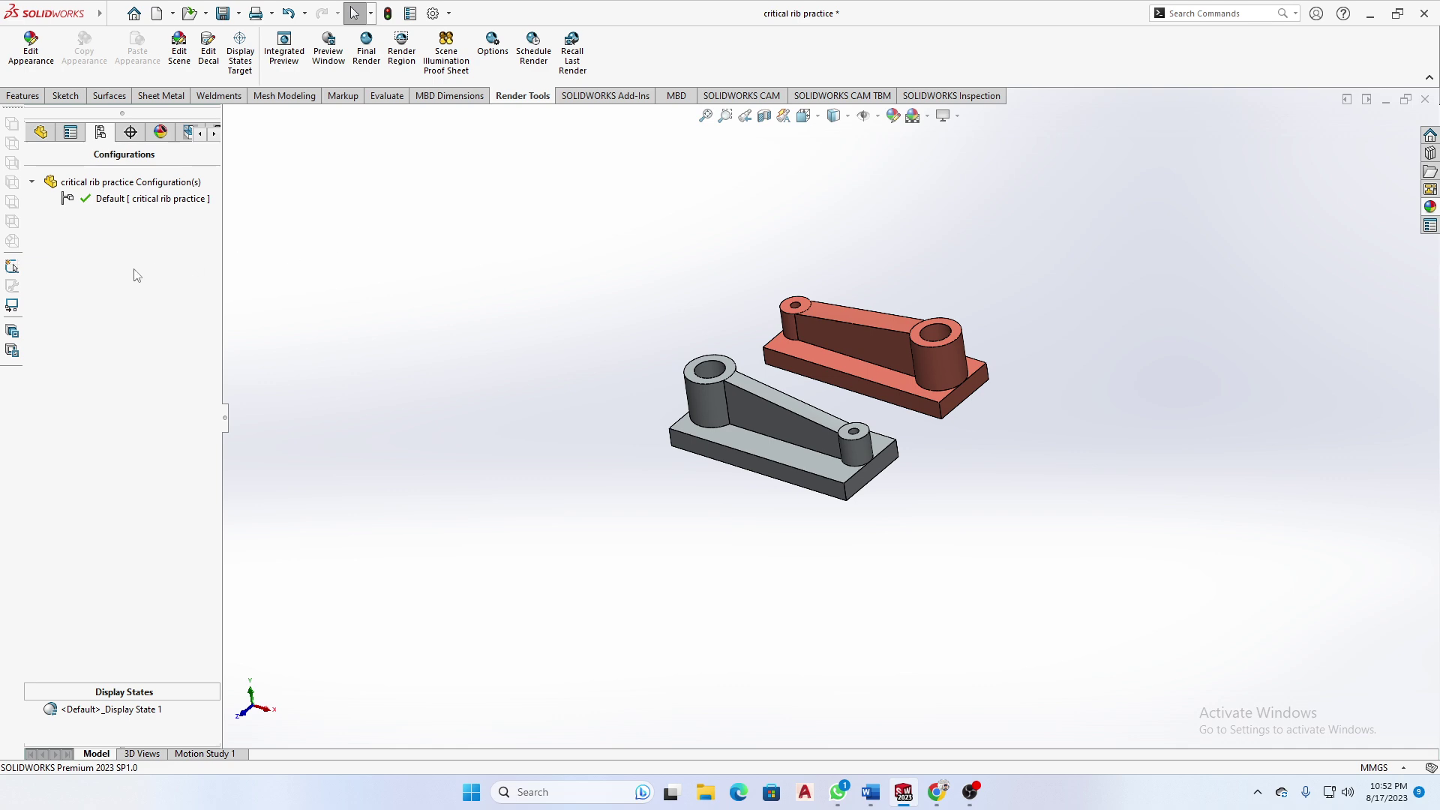
- Add a new configuration named "conf 2" to the part
{"action": "right_click", "coordinate": [86, 309]}
{"action": "left_click", "coordinate": [163, 323]}
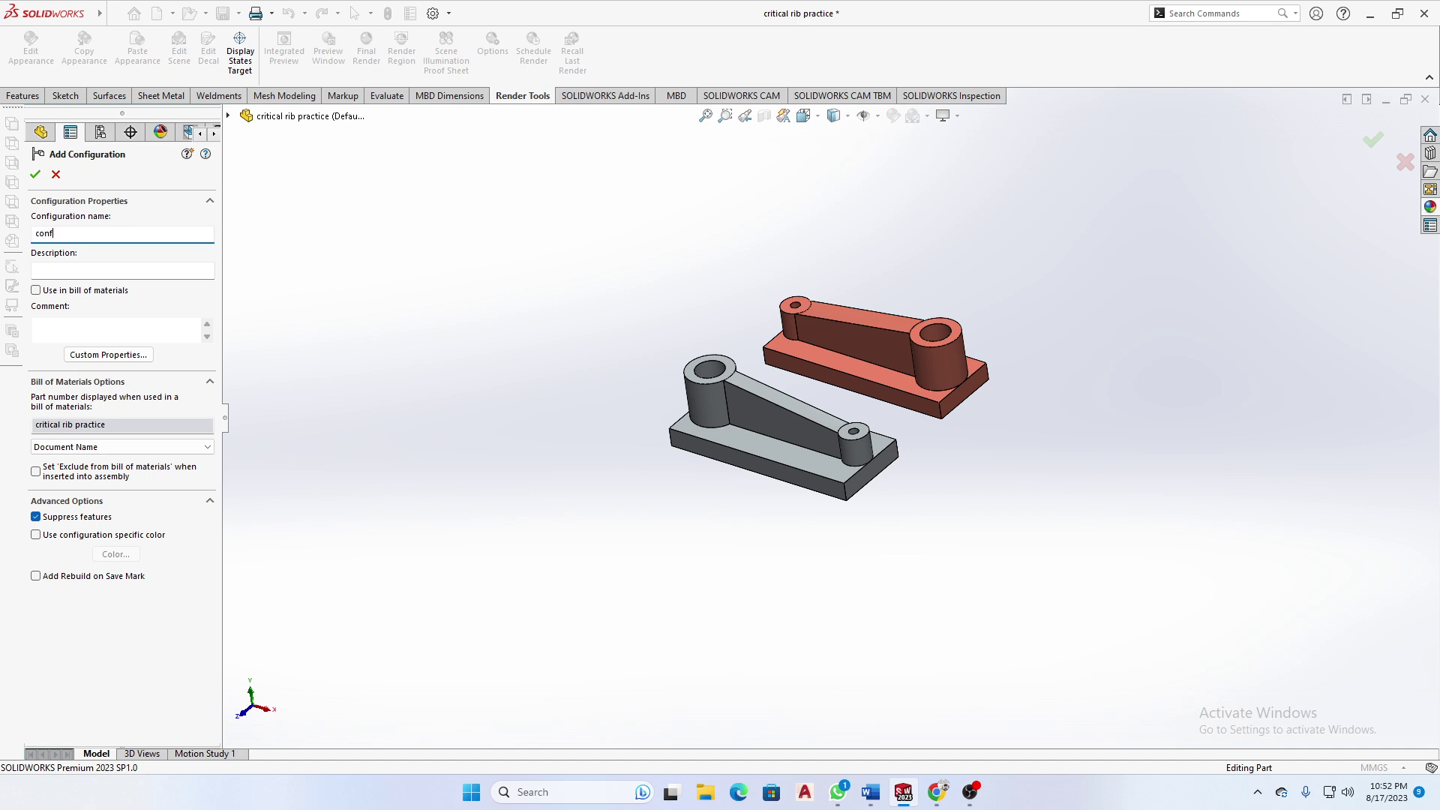
{"action": "key", "text": "Return"}
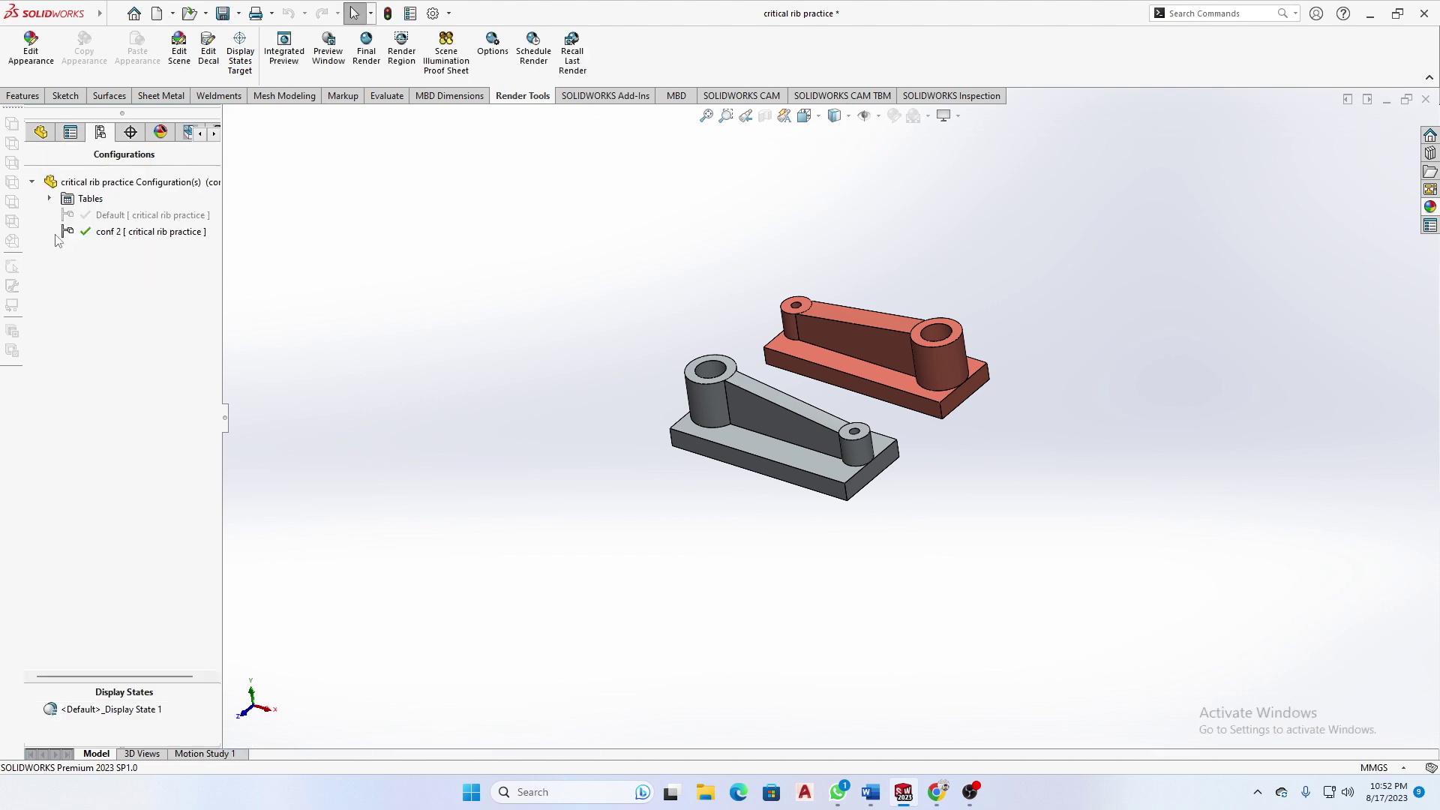
- Activate the Default configuration and switch back to conf 2 to compare the two
{"action": "left_click", "coordinate": [145, 219]}
{"action": "double_click", "coordinate": [145, 220]}
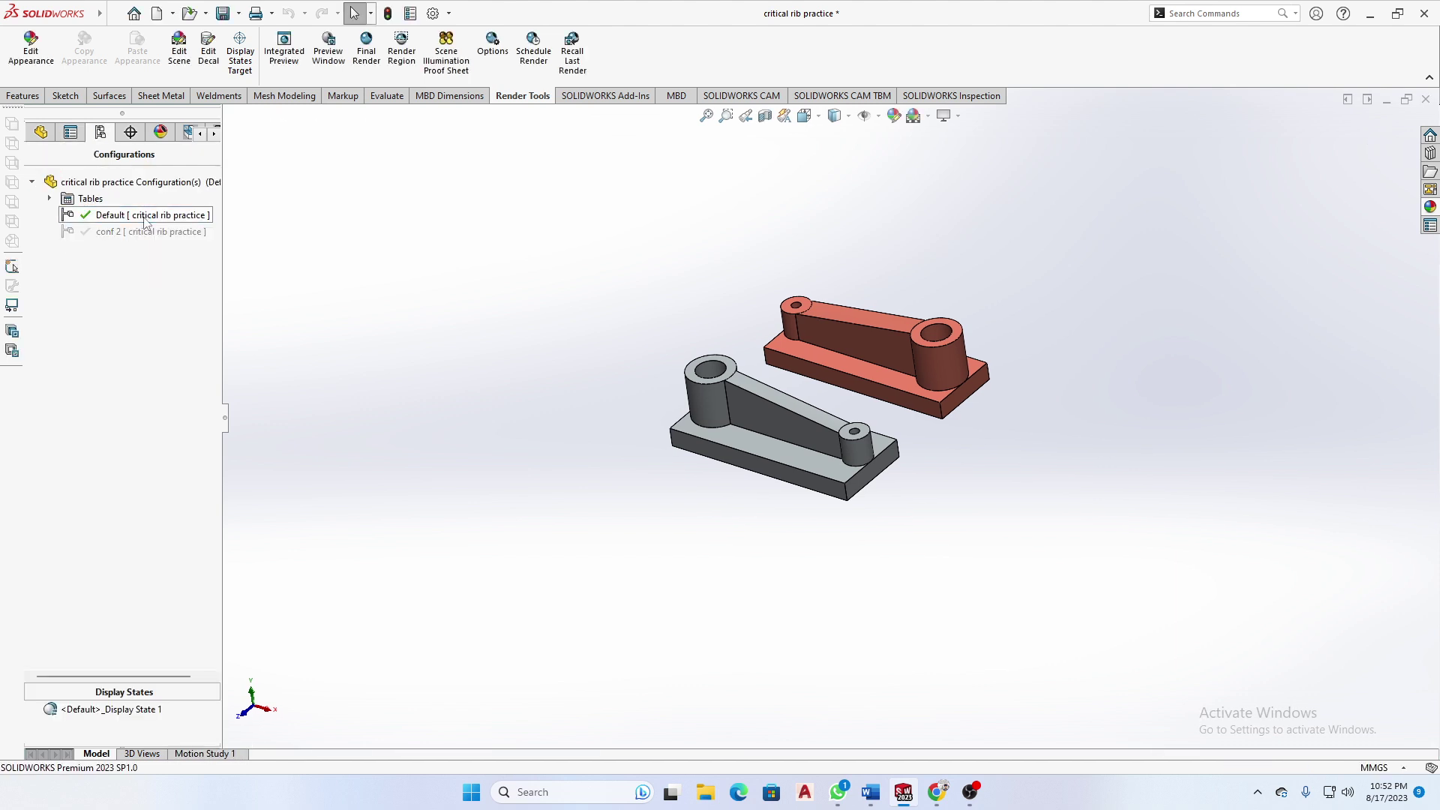
{"action": "double_click", "coordinate": [107, 234]}
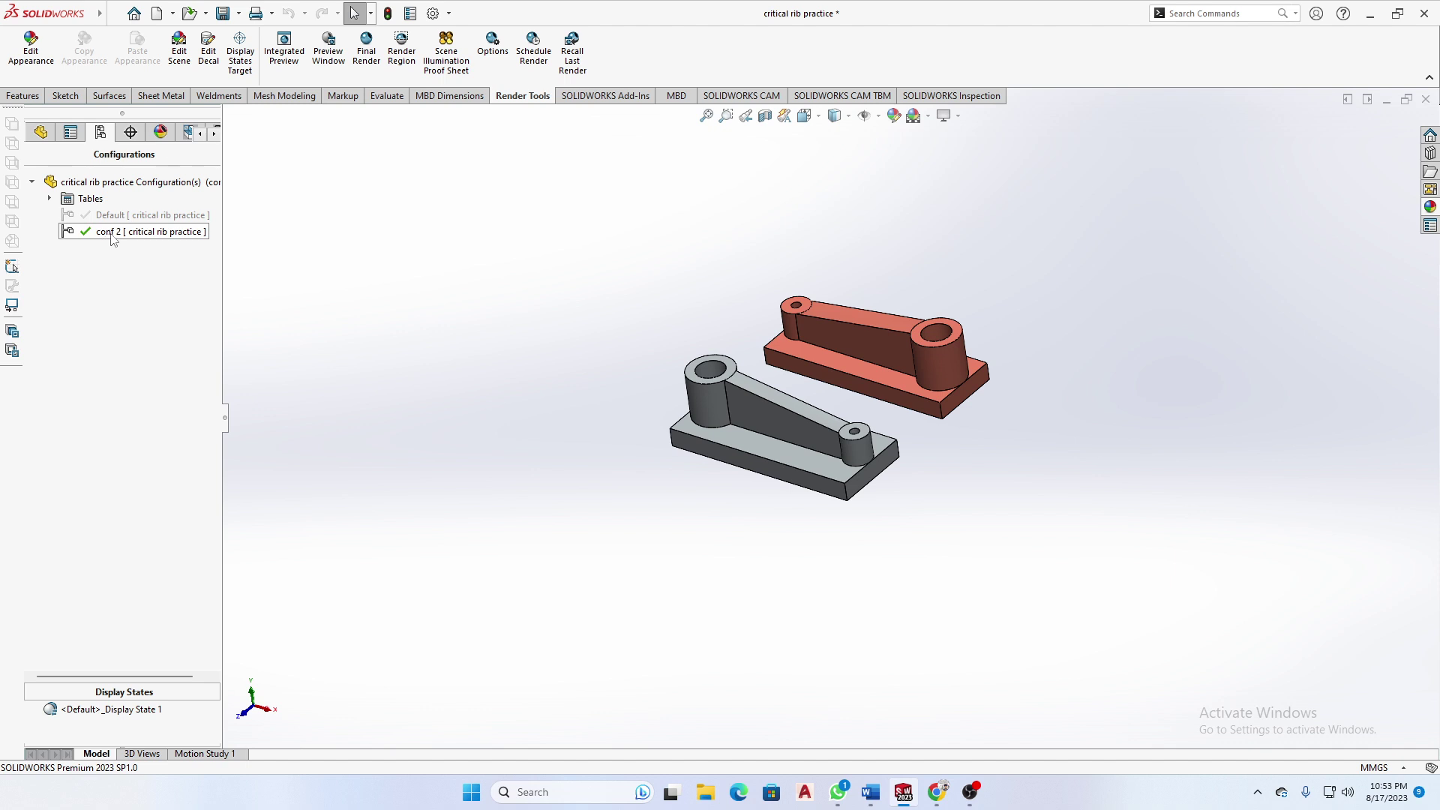
{"action": "left_click", "coordinate": [130, 236]}
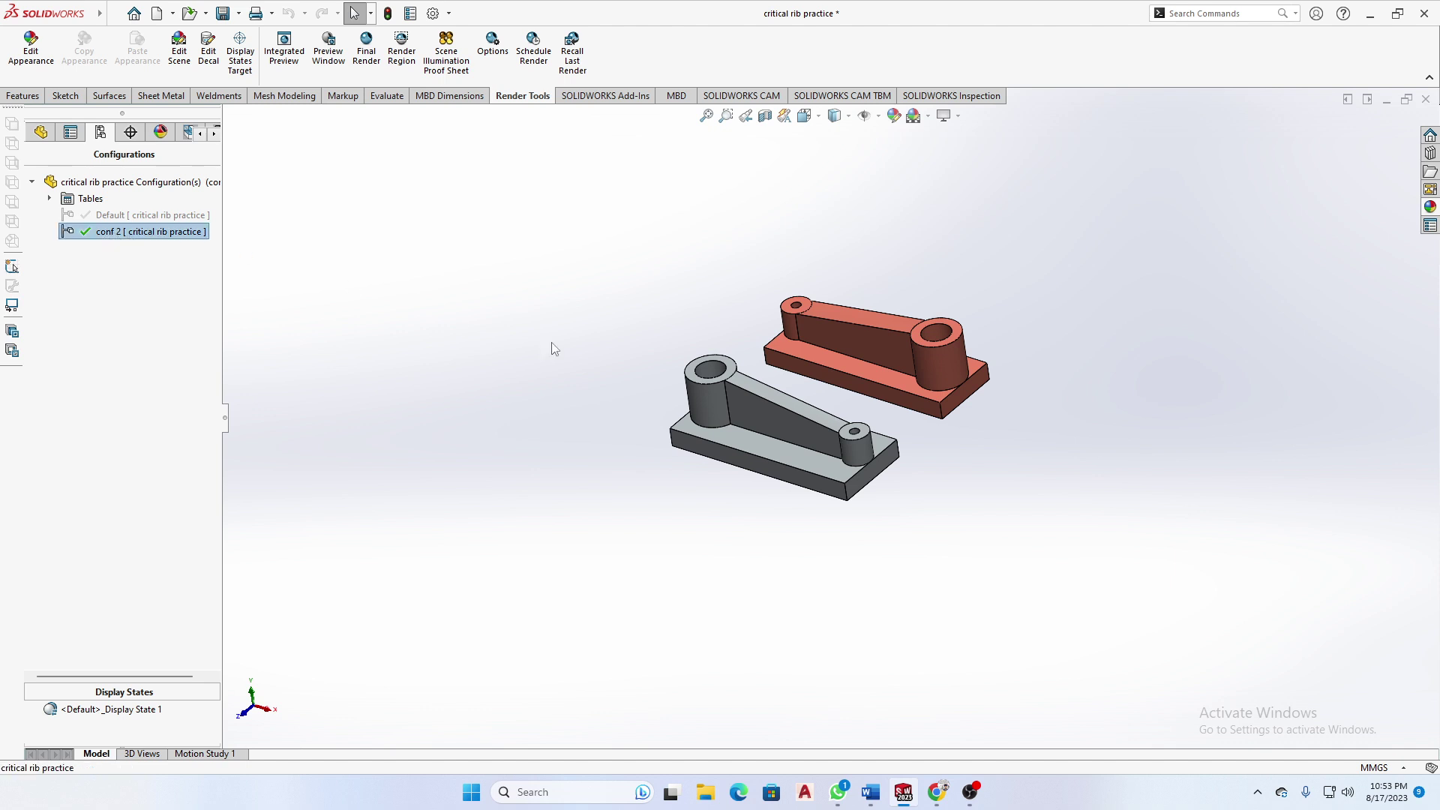
- Identify the grey body's features in the design tree, from Boss-Extrude4 down to Loft2, and check which body Loft1 belongs to
{"action": "left_click", "coordinate": [40, 132]}
{"action": "left_click", "coordinate": [794, 430]}
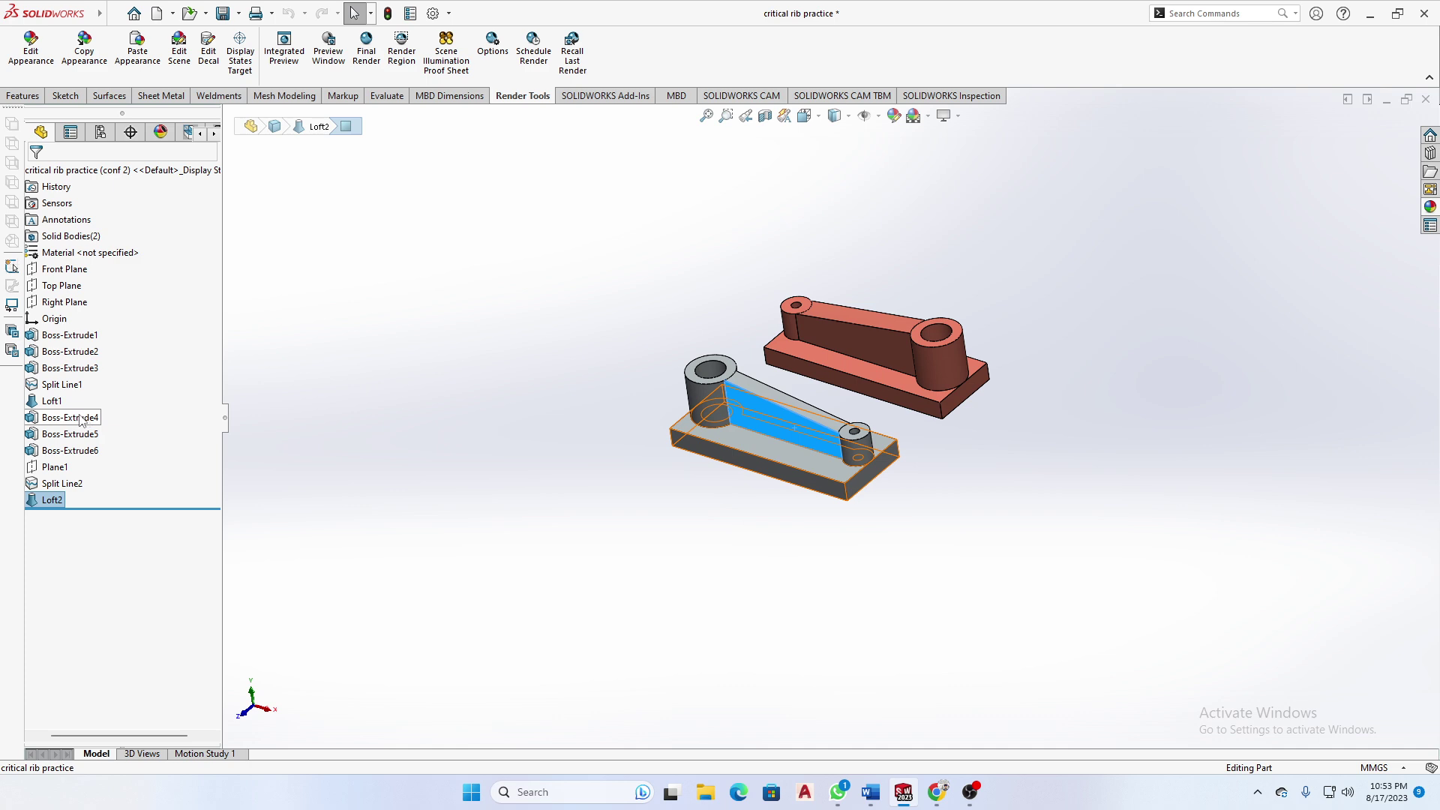
{"action": "left_click_drag", "start_coordinate": [122, 415], "coordinate": [33, 528]}
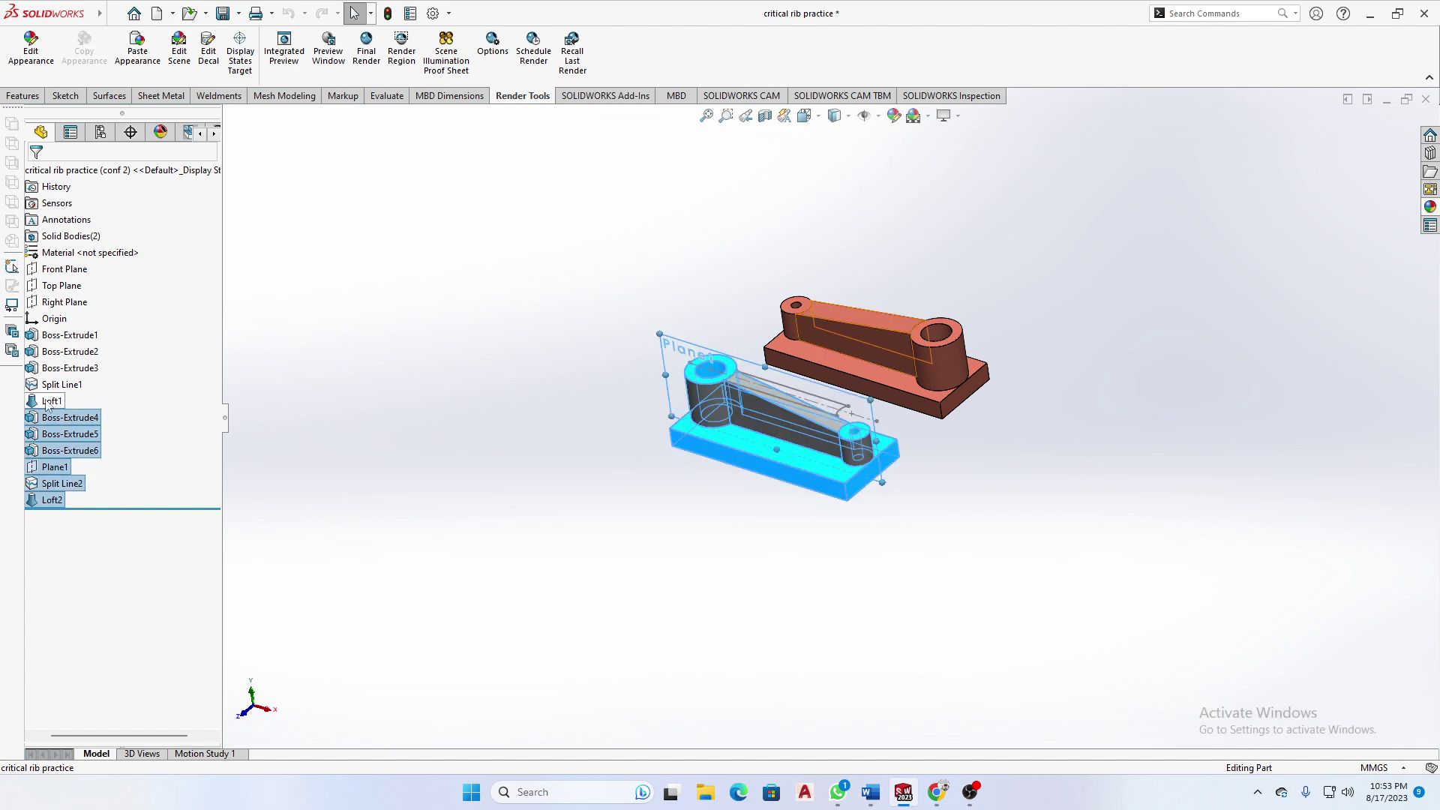
{"action": "left_click", "coordinate": [69, 404]}
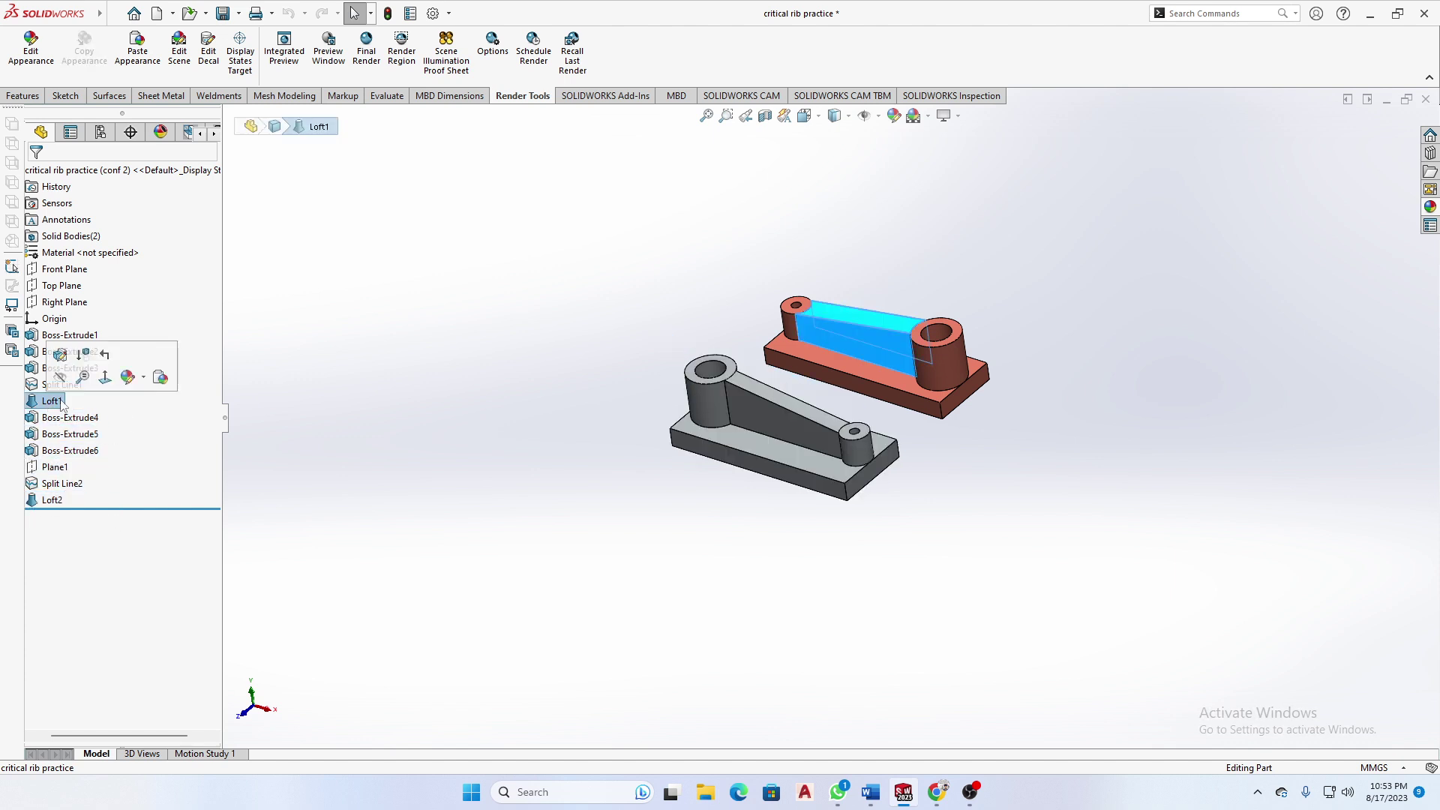
{"action": "left_click", "coordinate": [341, 445]}
{"action": "left_click_drag", "start_coordinate": [110, 417], "coordinate": [54, 478]}
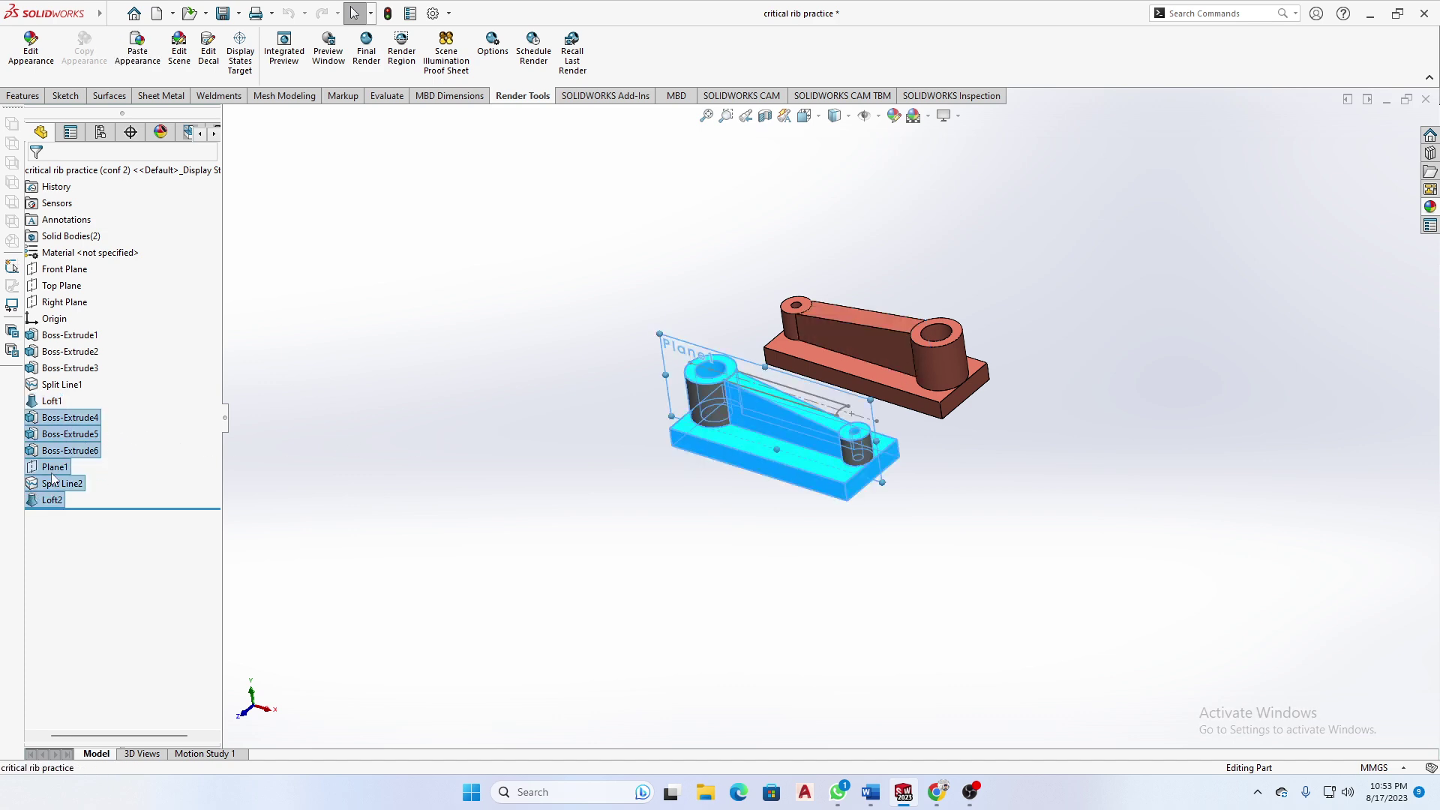
{"action": "right_click", "coordinate": [66, 450]}
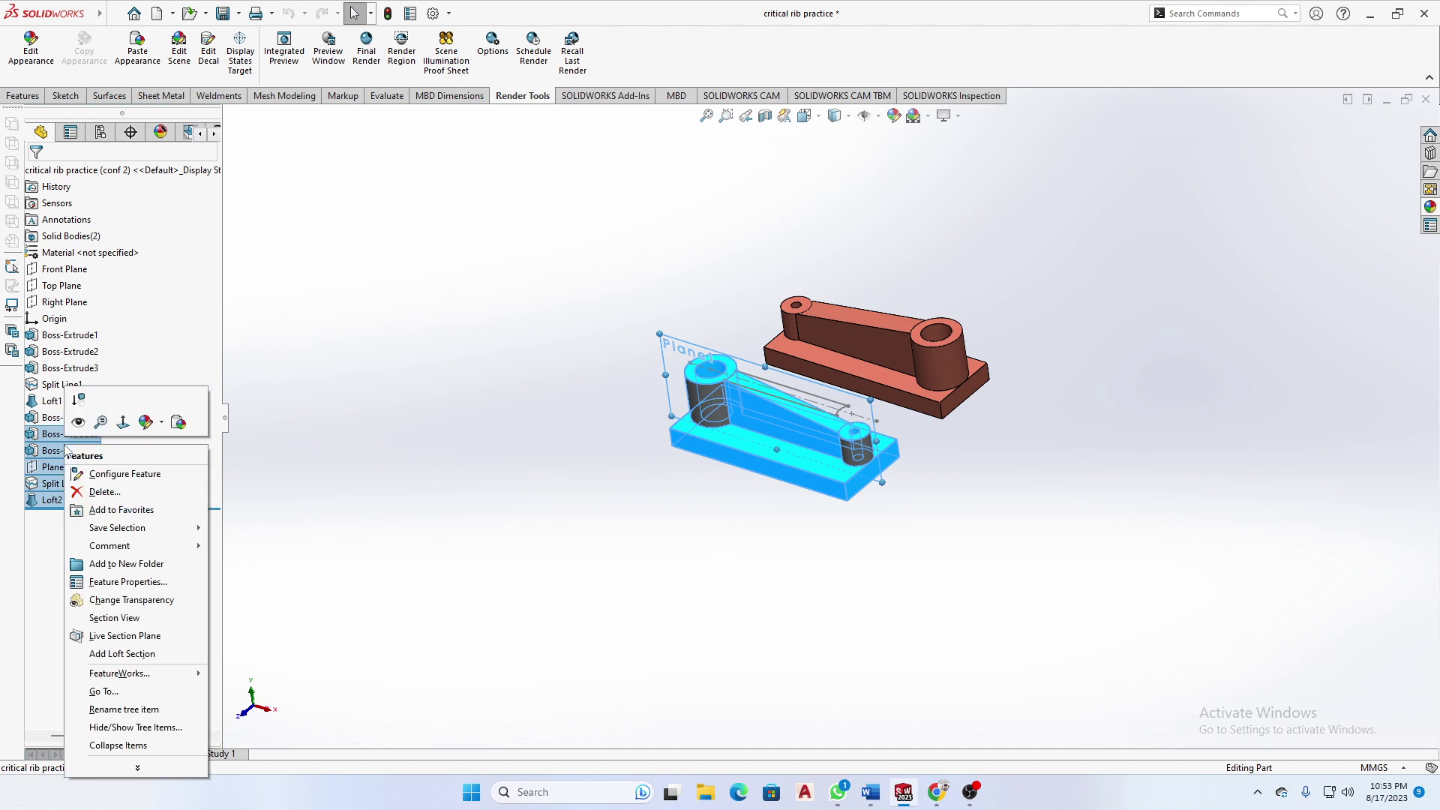
{"action": "left_click", "coordinate": [172, 475]}
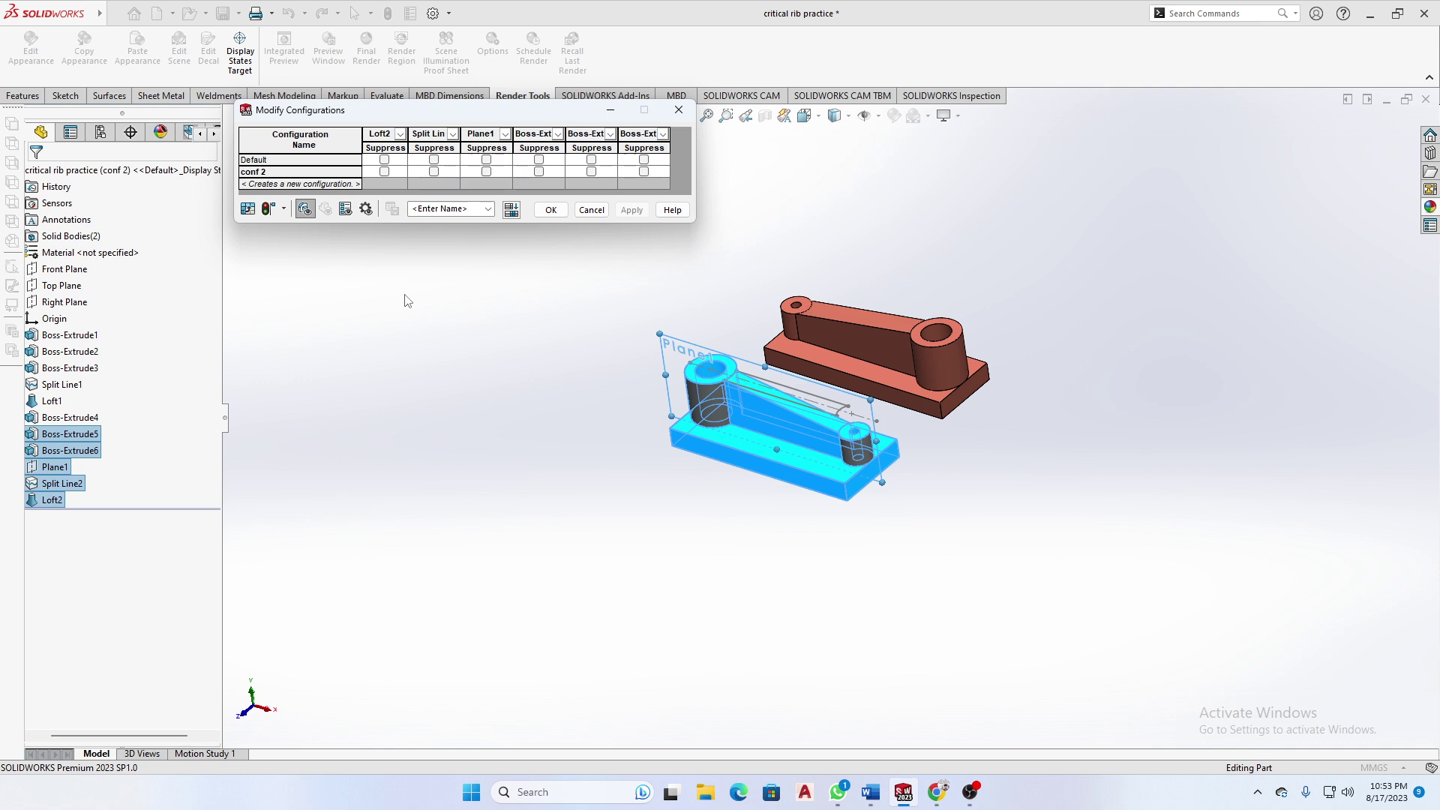
{"action": "left_click", "coordinate": [679, 109]}
{"action": "left_click", "coordinate": [524, 328]}
- Try suppressing only Loft2 on the grey body, and unsuppress it again with the features from Boss-Extrude4 to Loft2 selected
{"action": "left_click", "coordinate": [58, 507]}
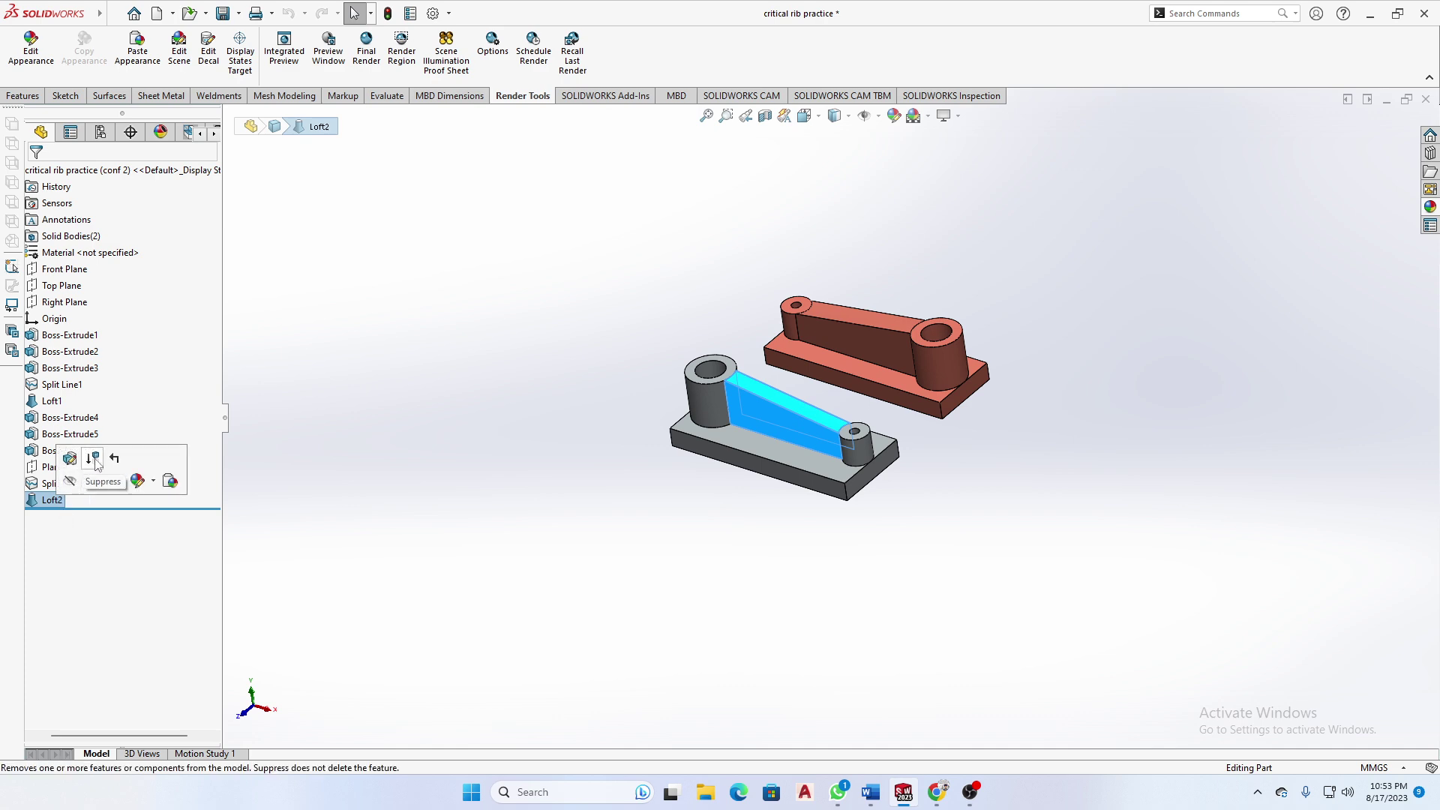
{"action": "left_click", "coordinate": [93, 459]}
{"action": "left_click", "coordinate": [53, 499]}
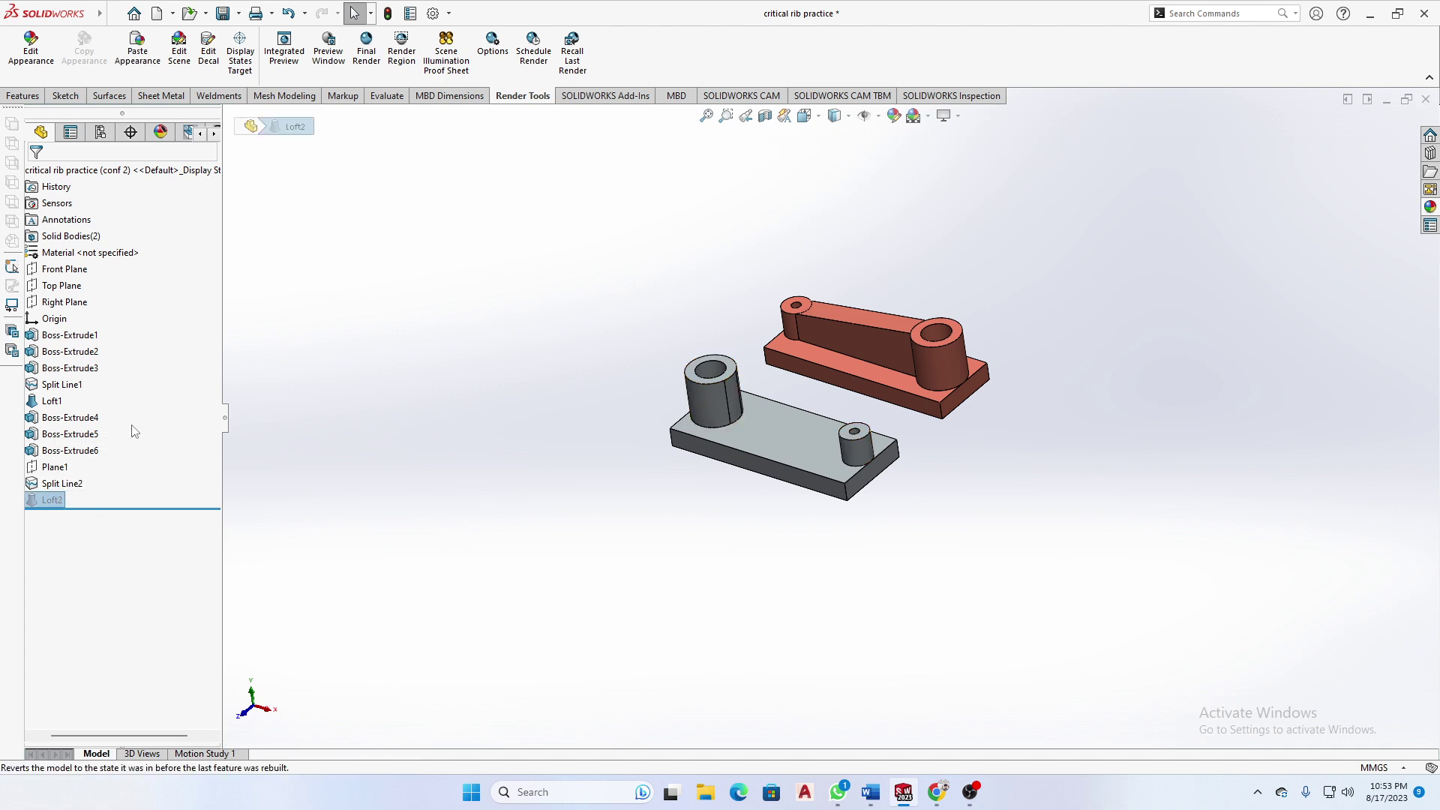
{"action": "left_click_drag", "start_coordinate": [129, 422], "coordinate": [76, 489]}
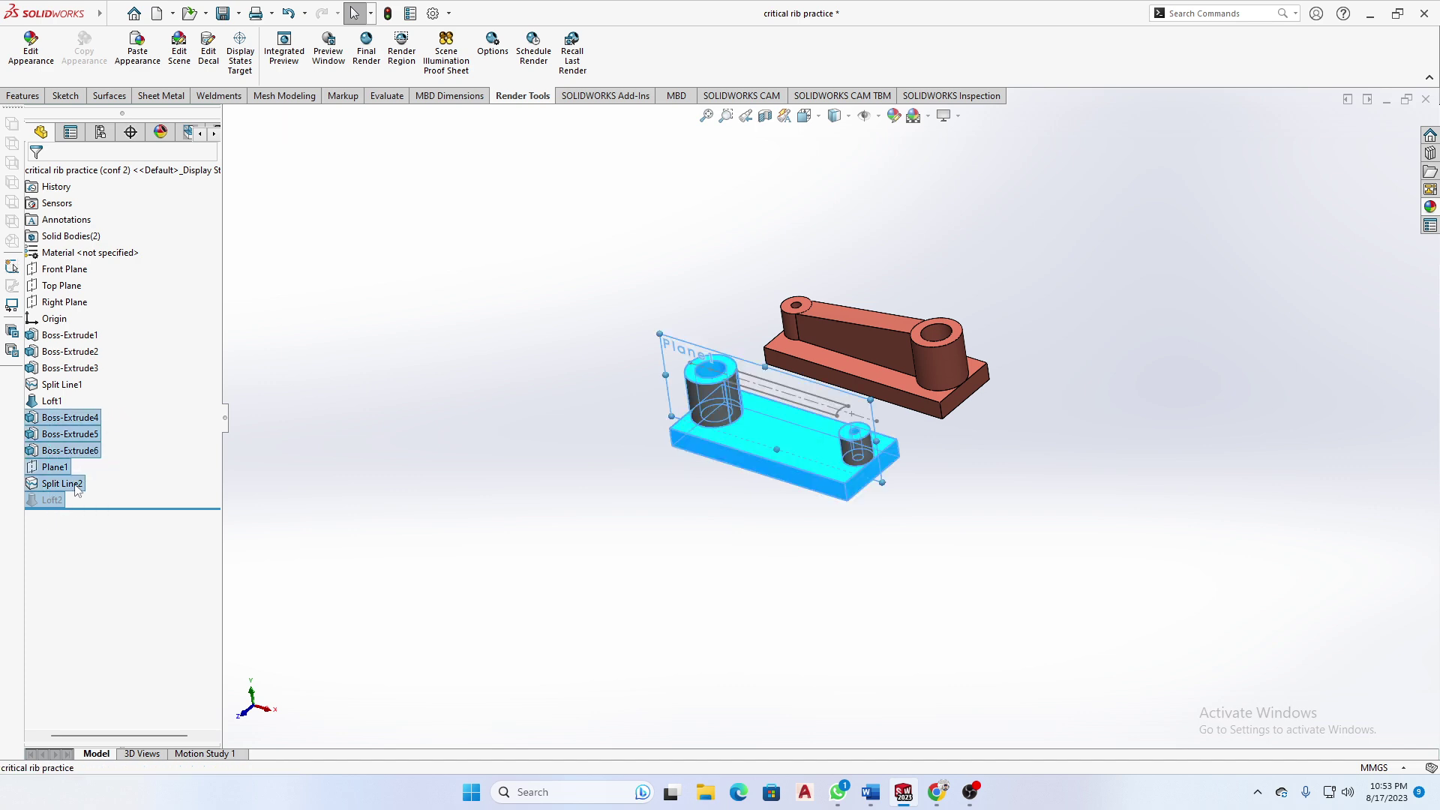
{"action": "right_click", "coordinate": [83, 435]}
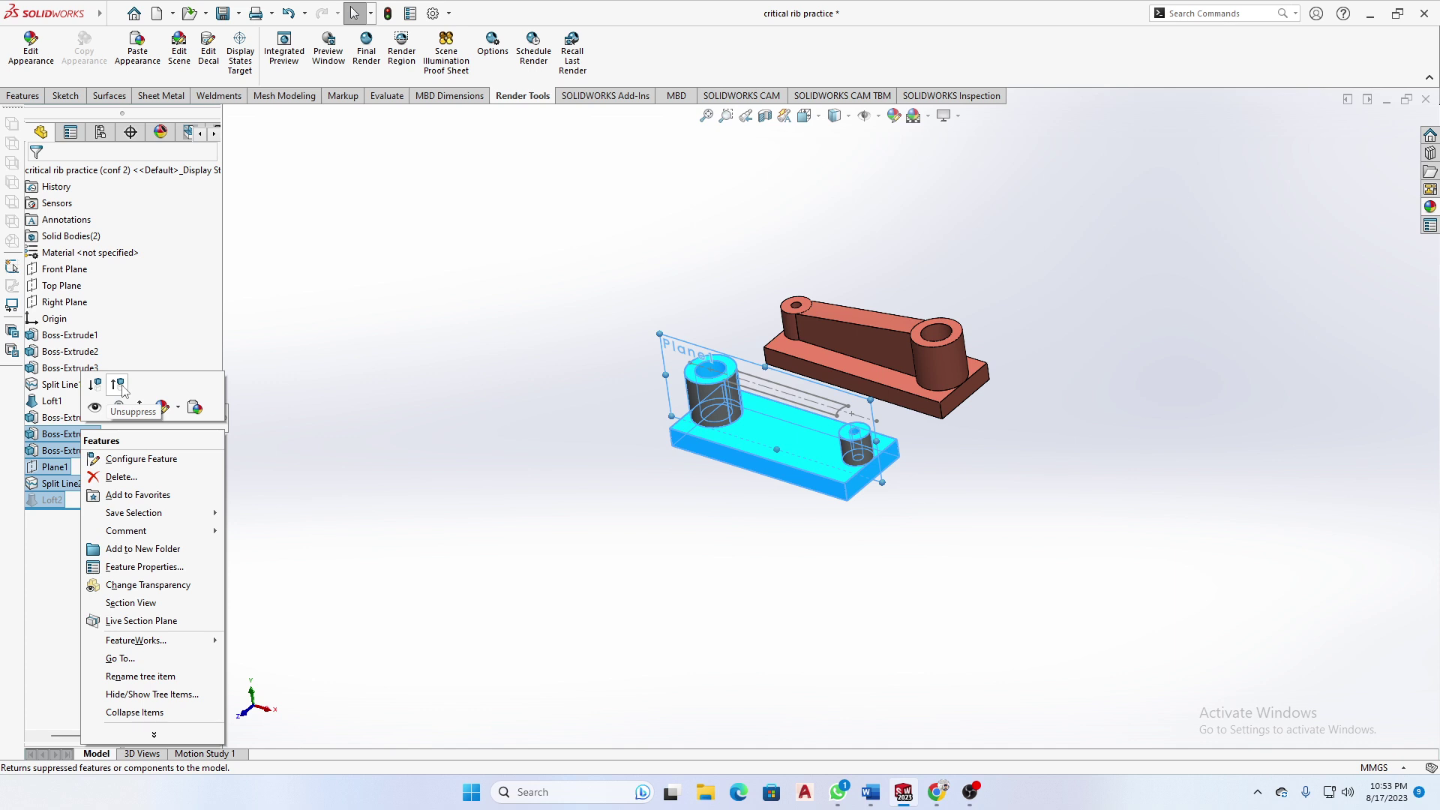
{"action": "left_click", "coordinate": [119, 386]}
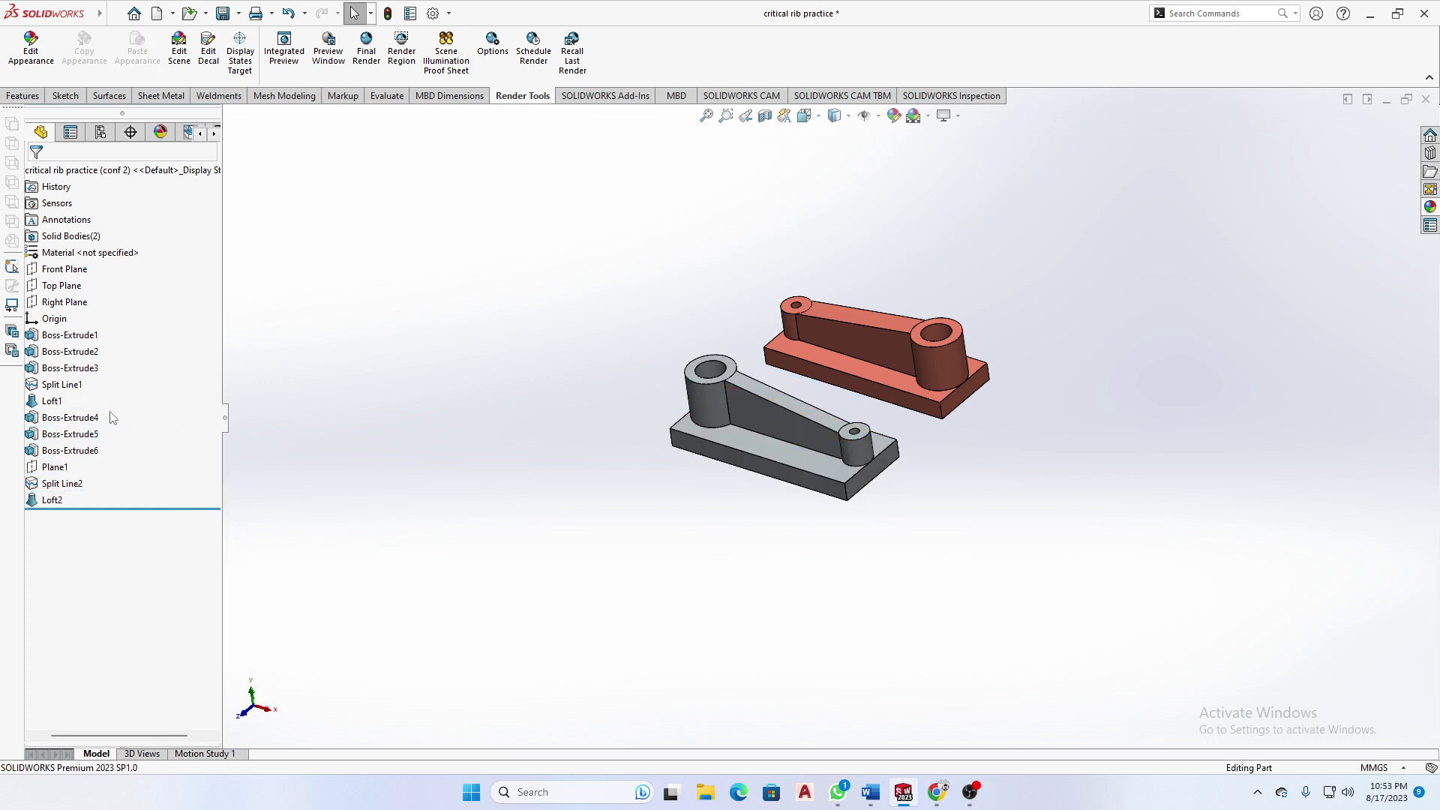
- Suppress all the grey body's features from Boss-Extrude4 to Loft2 in conf 2 and save the part
{"action": "left_click_drag", "start_coordinate": [113, 418], "coordinate": [38, 501]}
{"action": "right_click", "coordinate": [53, 442]}
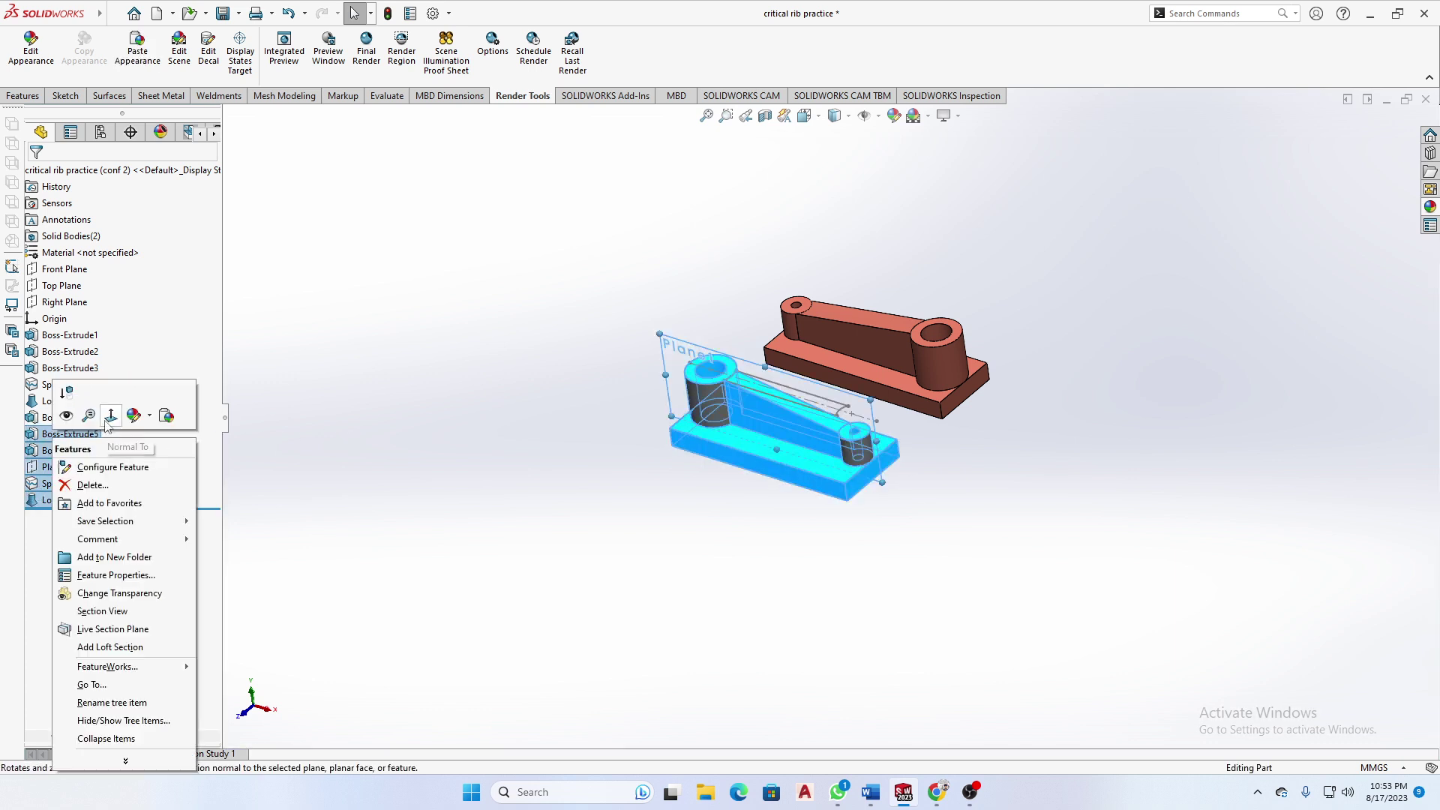
{"action": "left_click", "coordinate": [76, 405]}
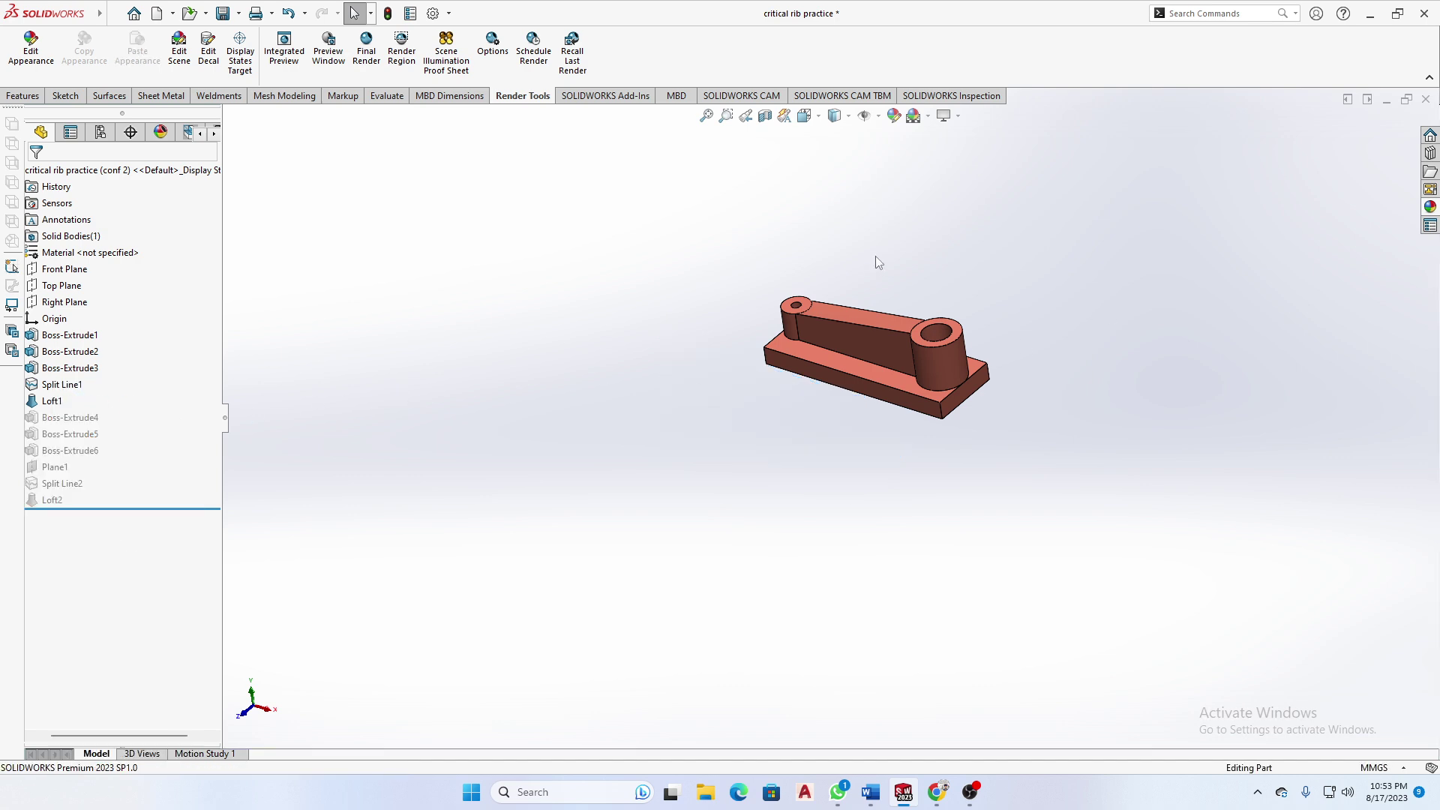
{"action": "middle_click_drag", "start_coordinate": [875, 255], "coordinate": [993, 327]}
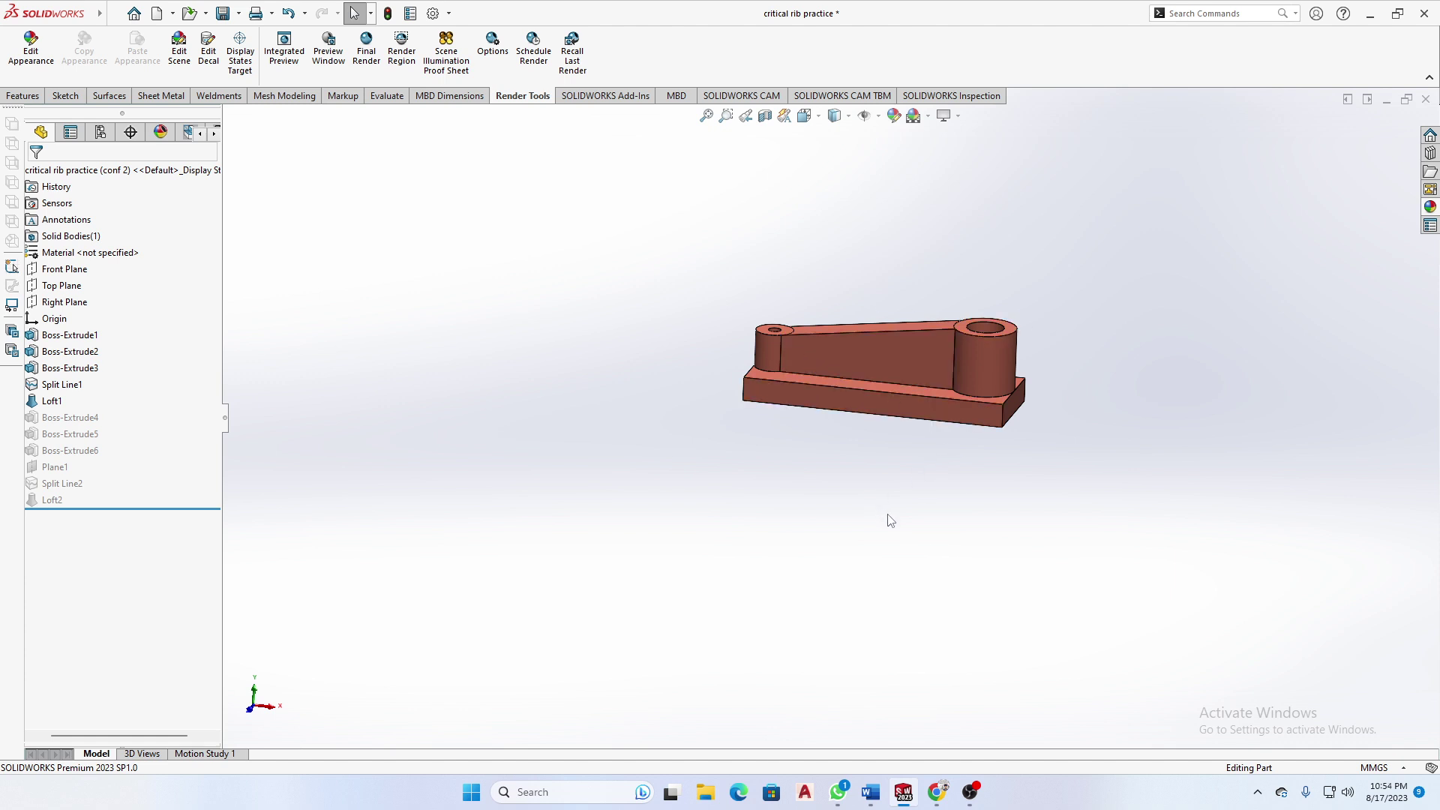
{"action": "key", "text": "ctrl+s"}
- Examine the red body's features in conf 2, including Loft1 and Boss-Extrude3, to find the one that forms the large cylinder
{"action": "left_click", "coordinate": [101, 132]}
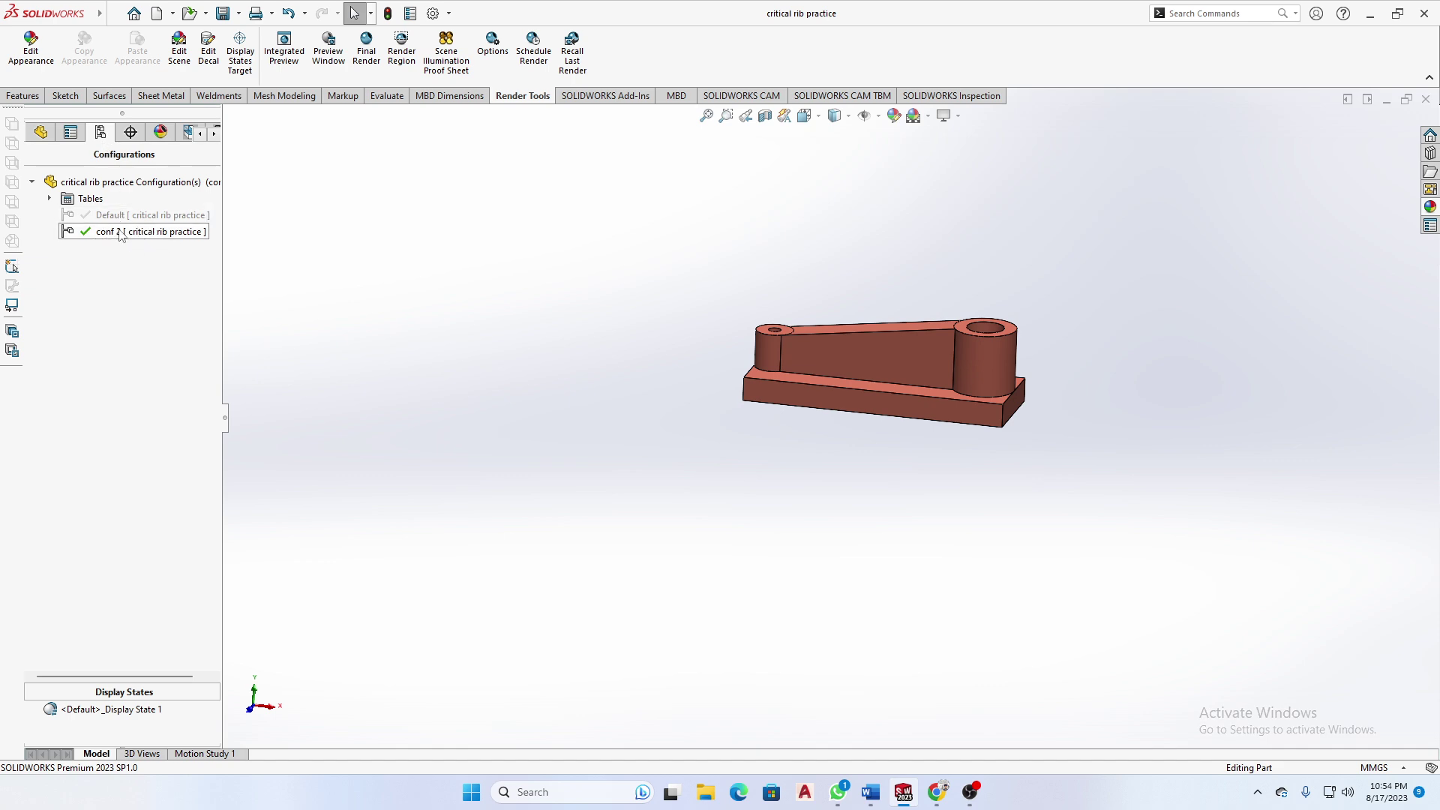
{"action": "left_click", "coordinate": [41, 132]}
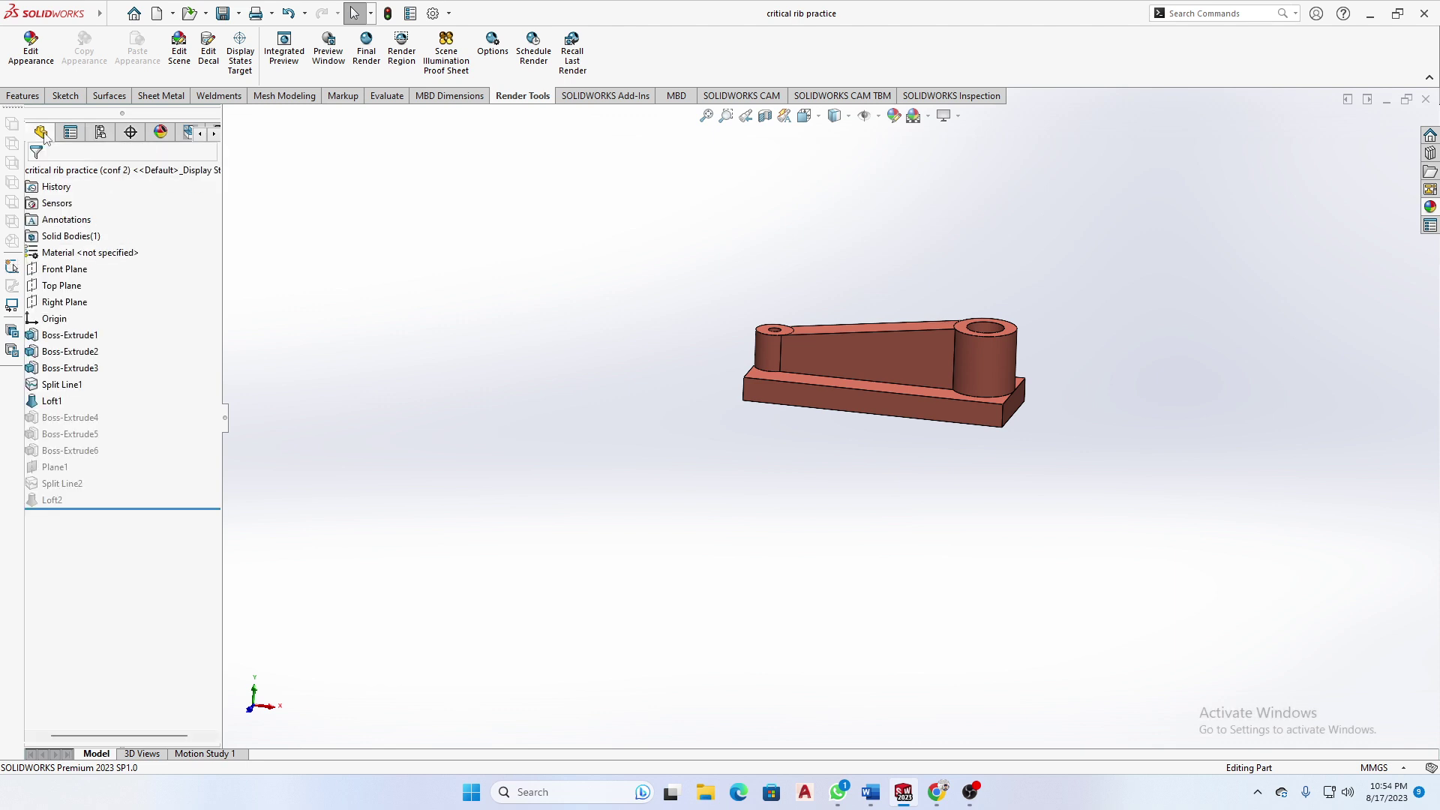
{"action": "middle_click_drag", "start_coordinate": [914, 453], "coordinate": [992, 375]}
{"action": "scroll", "coordinate": [975, 371], "scroll_direction": "down", "scroll_amount": 3}
{"action": "left_click", "coordinate": [919, 352]}
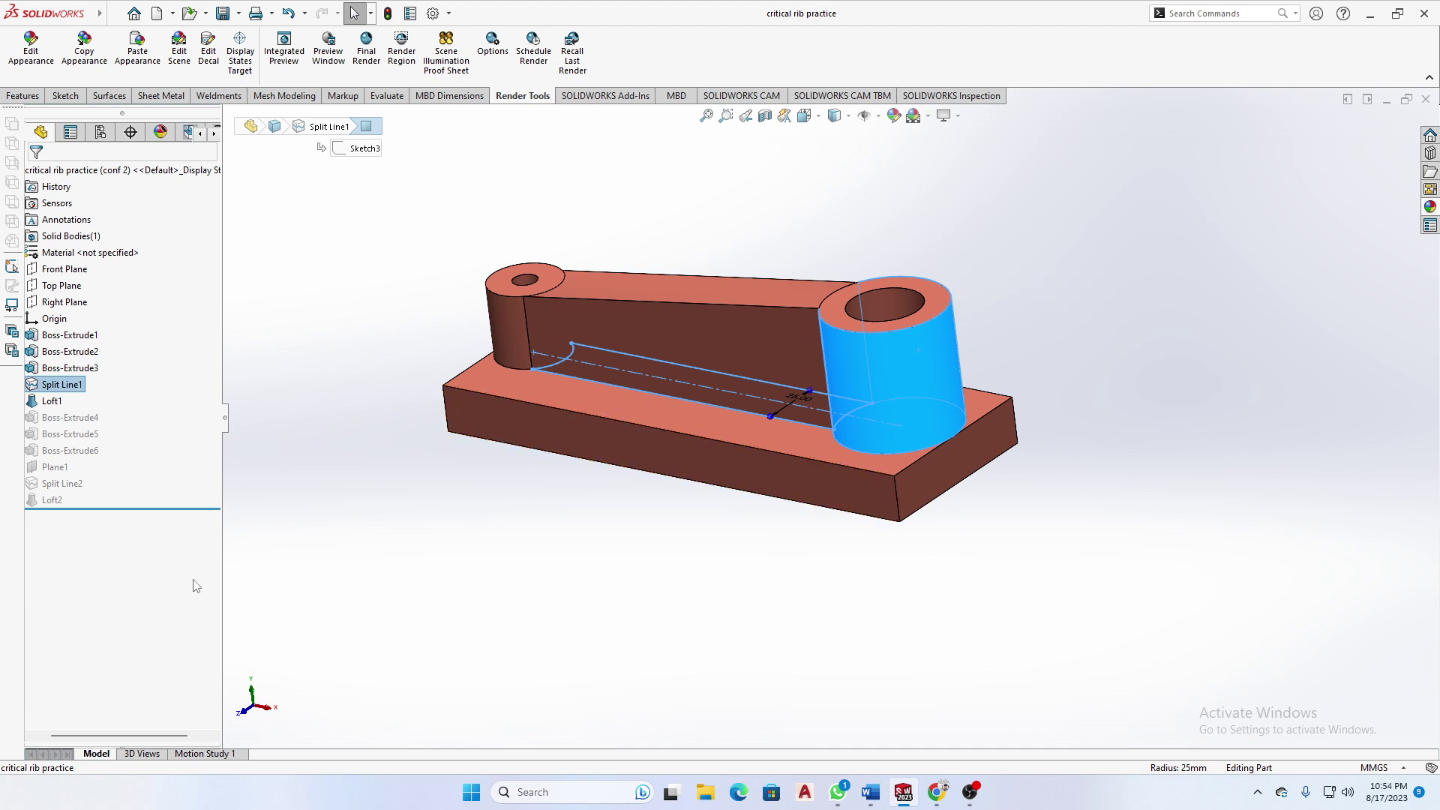
{"action": "mouse_move", "coordinate": [225, 423]}
{"action": "left_mouse_down"}
{"action": "mouse_move", "coordinate": [321, 418]}
{"action": "mouse_move", "coordinate": [231, 431]}
{"action": "left_mouse_up"}
{"action": "left_click", "coordinate": [69, 404]}
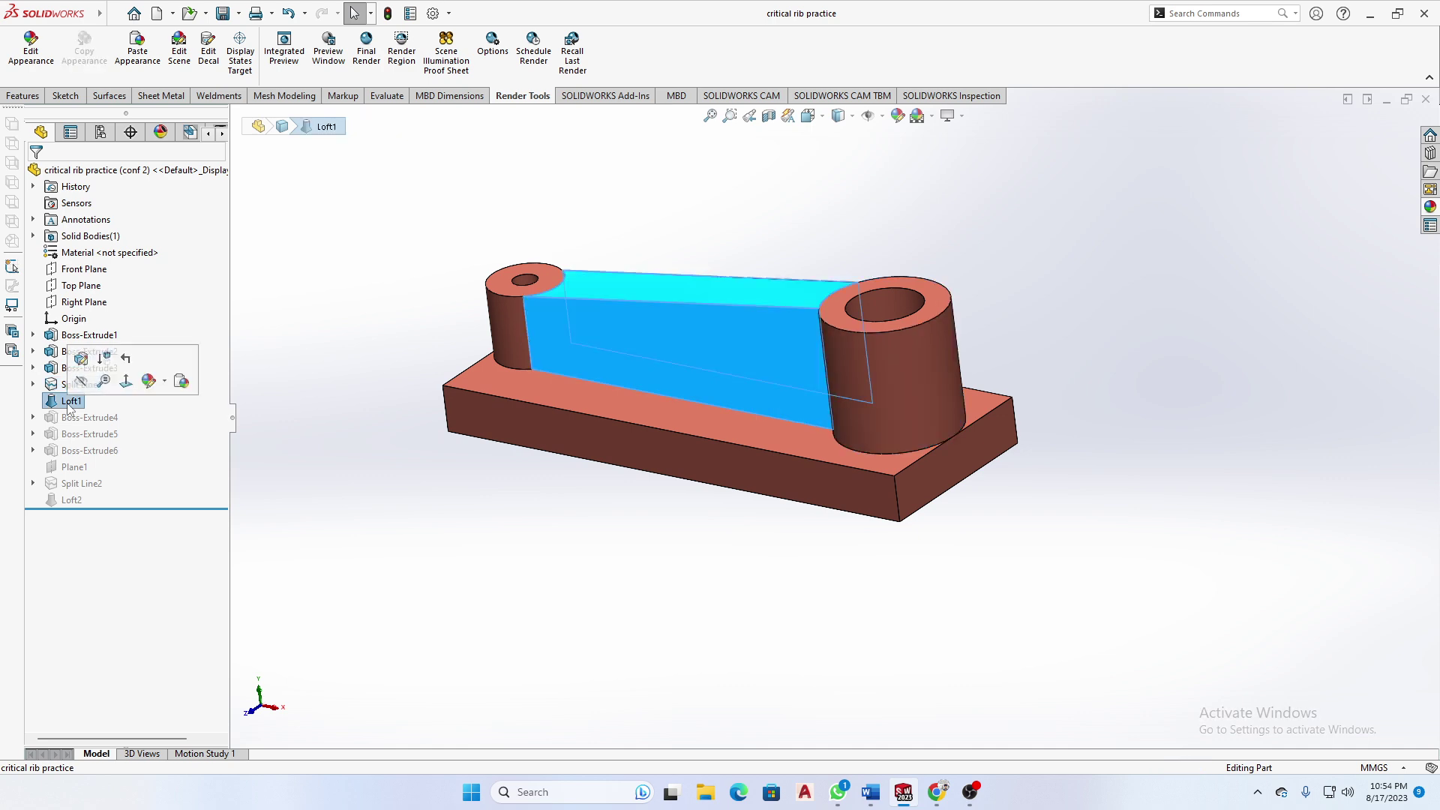
{"action": "left_click", "coordinate": [270, 433]}
{"action": "left_click", "coordinate": [70, 368]}
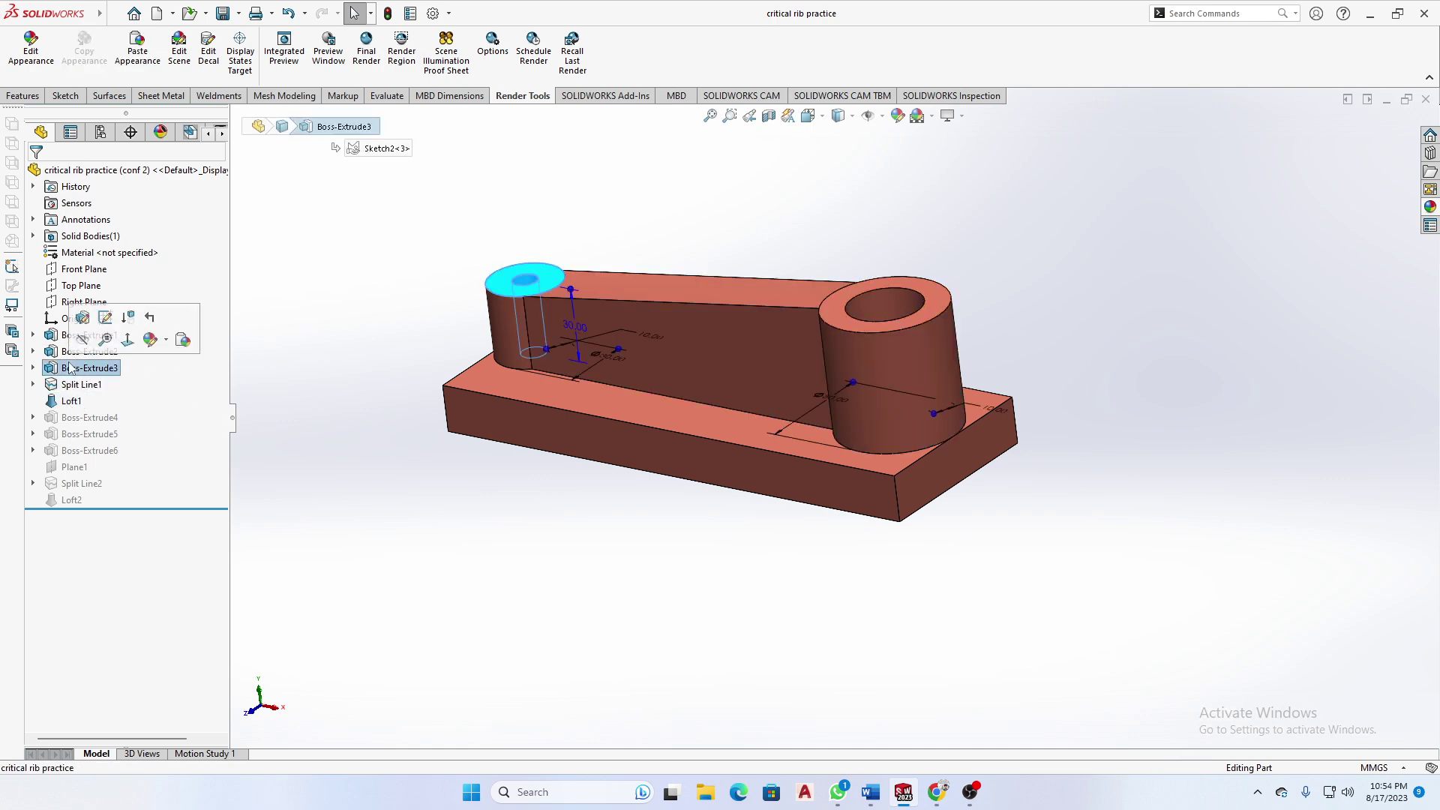
- Show the dimensions of Boss-Extrude2 and inspect the height dimension of the large cylinder
{"action": "left_click", "coordinate": [64, 351]}
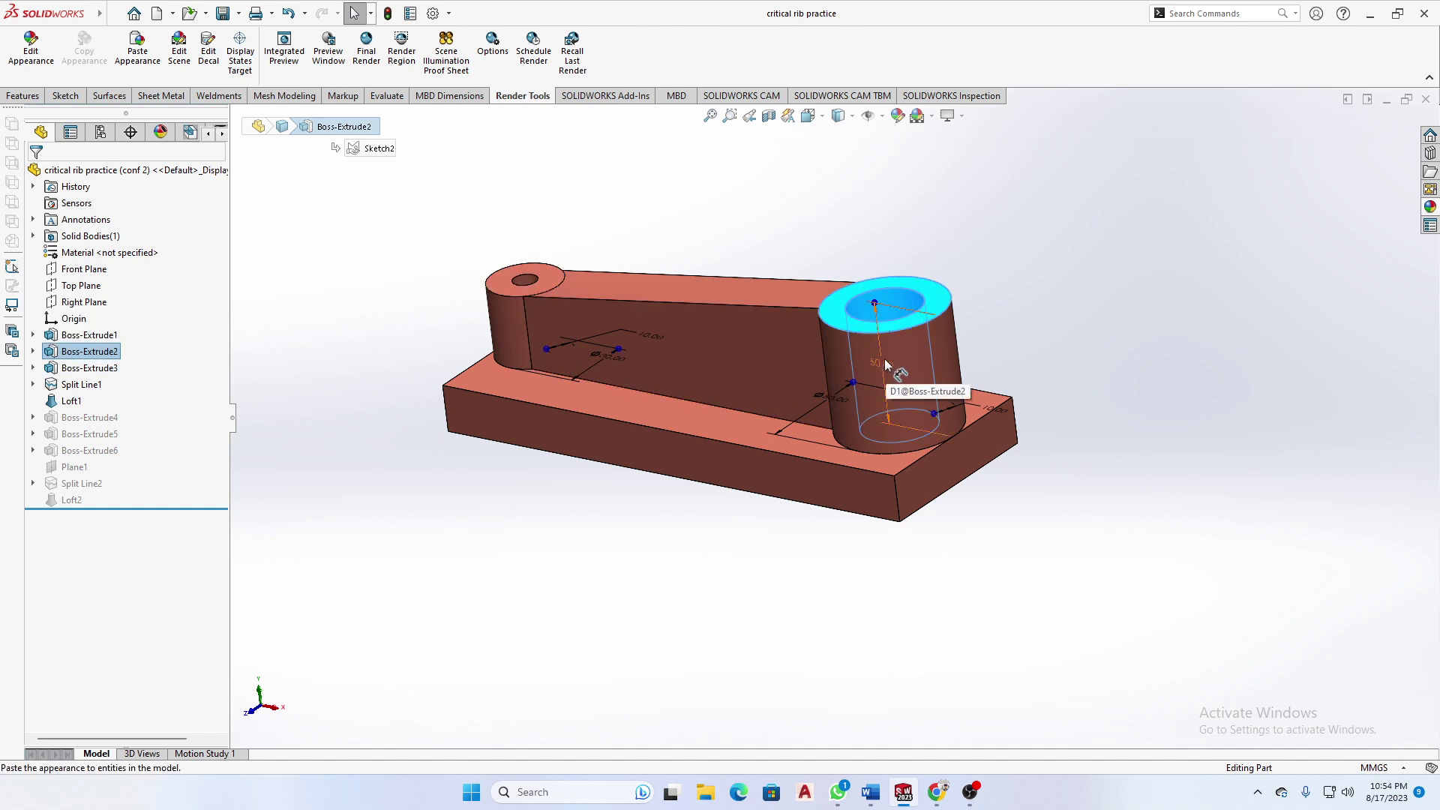
{"action": "scroll", "coordinate": [885, 362], "scroll_direction": "down", "scroll_amount": 5}
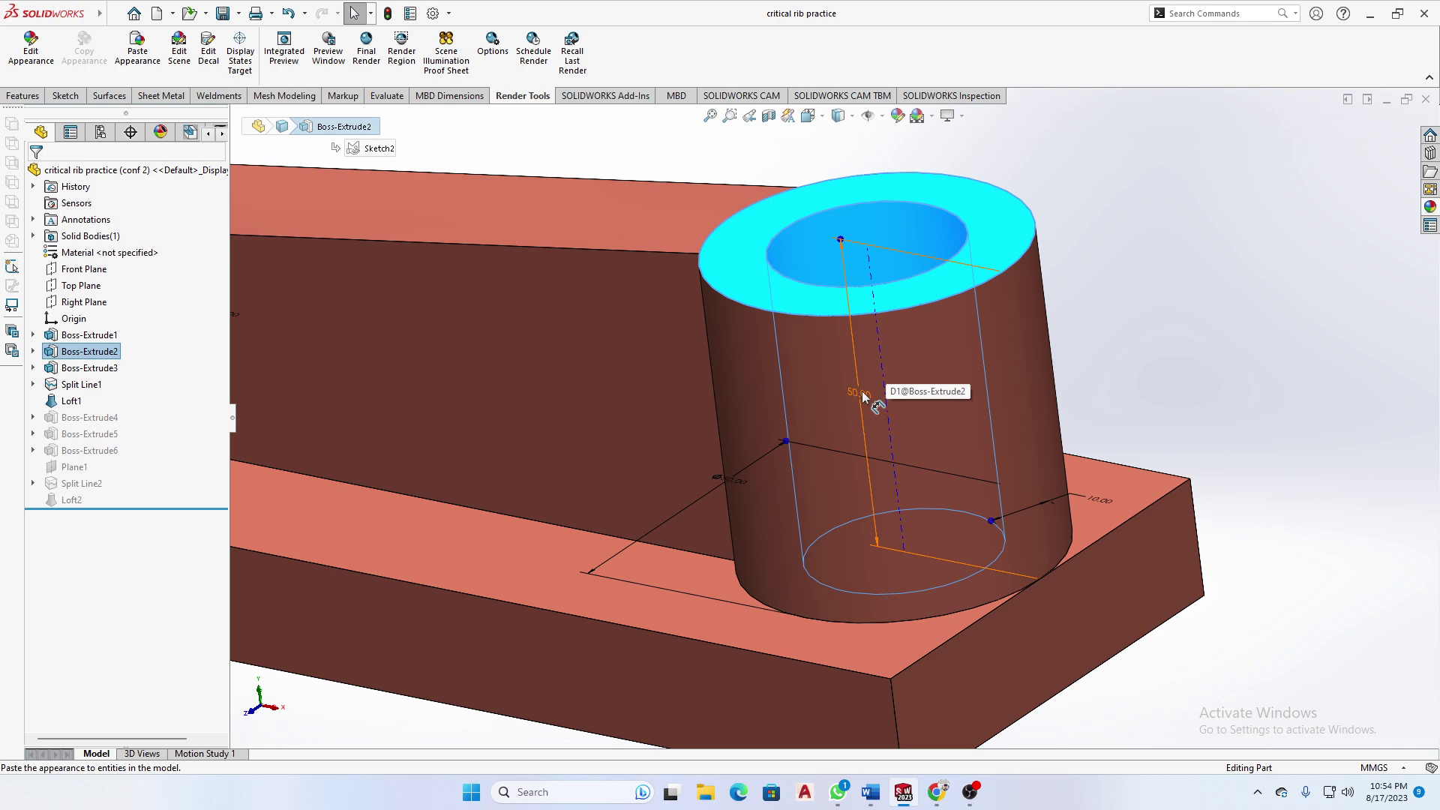
{"action": "left_click", "coordinate": [845, 285]}
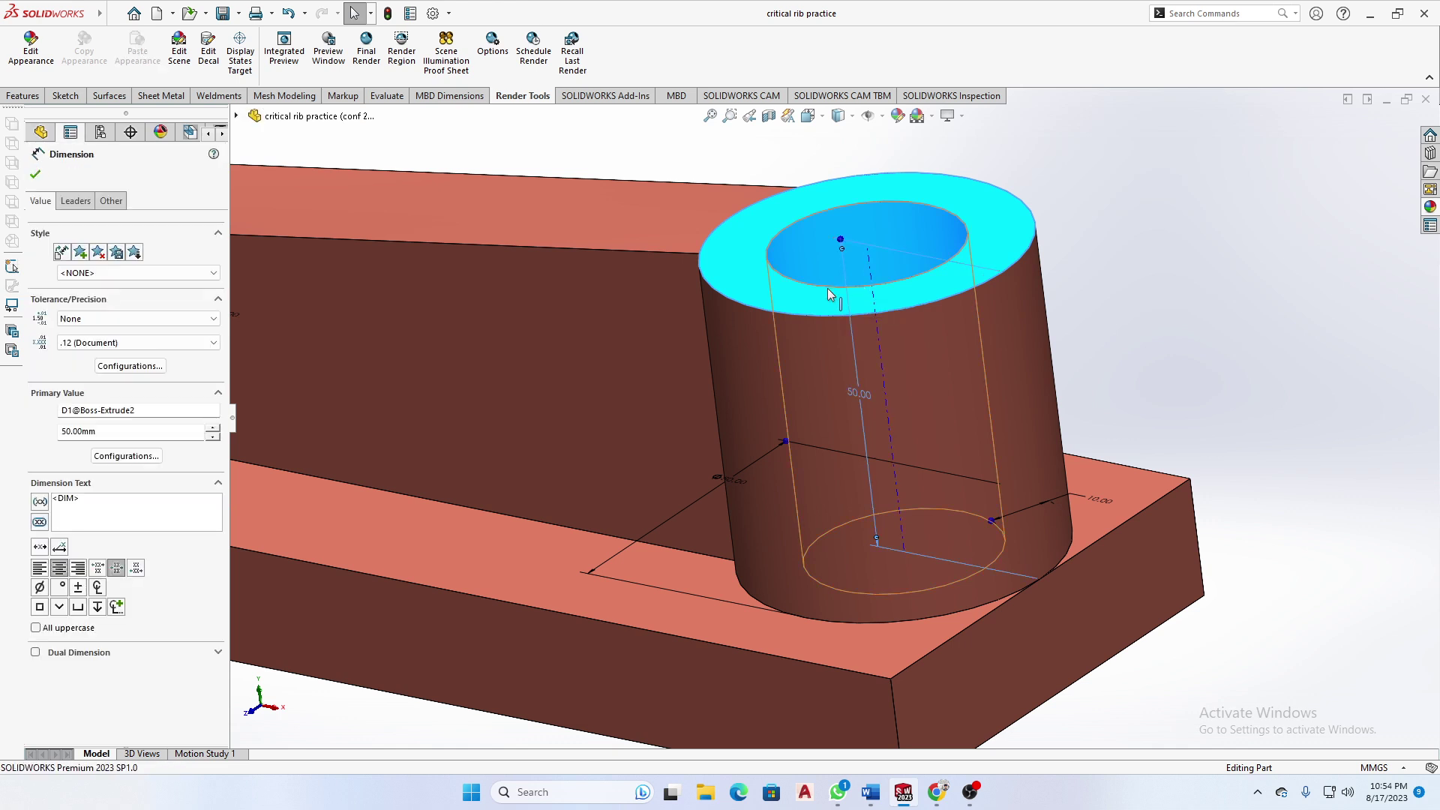
{"action": "left_click", "coordinate": [1339, 321]}
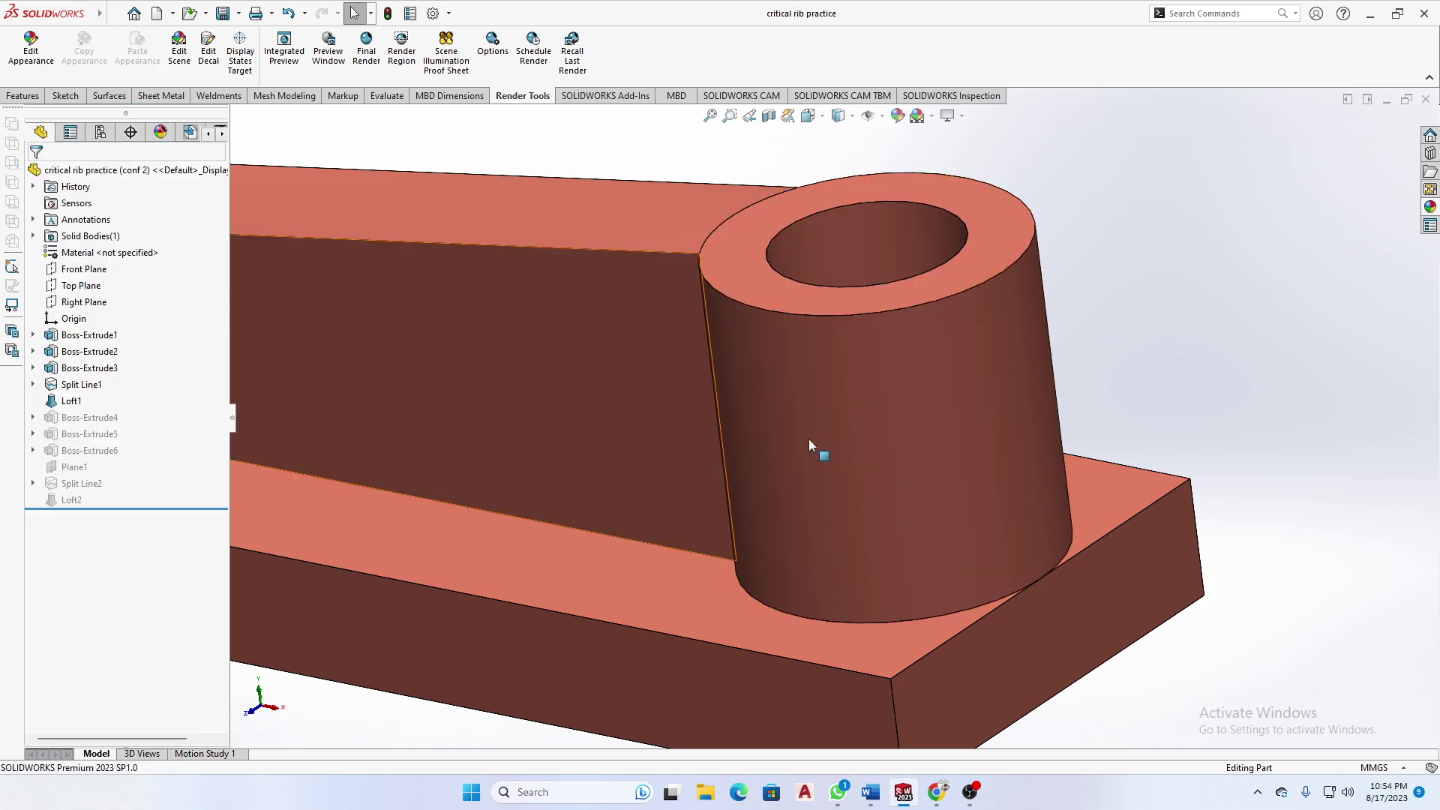
{"action": "scroll", "coordinate": [808, 439], "scroll_direction": "up", "scroll_amount": 3}
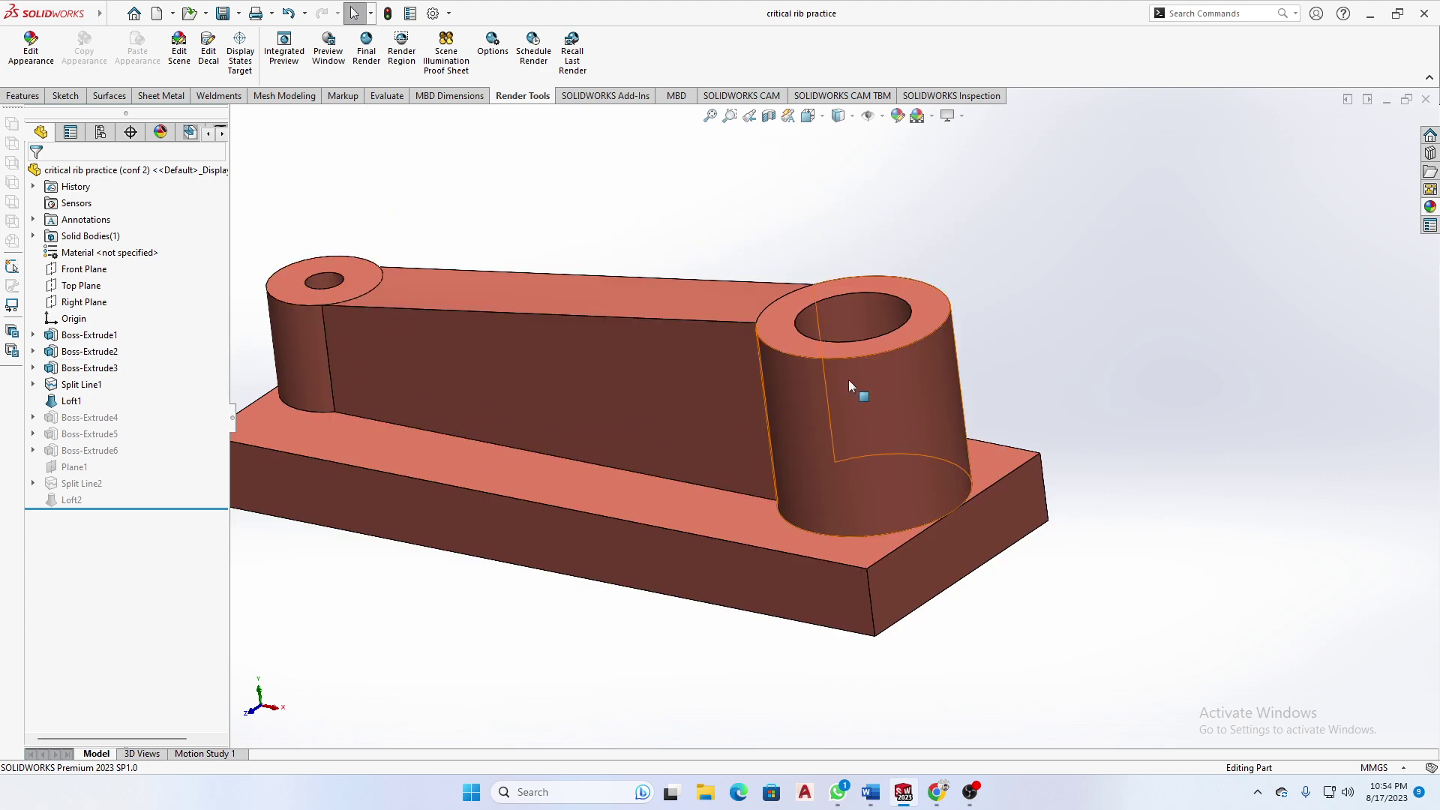
{"action": "left_click", "coordinate": [911, 389]}
{"action": "left_click", "coordinate": [663, 221]}
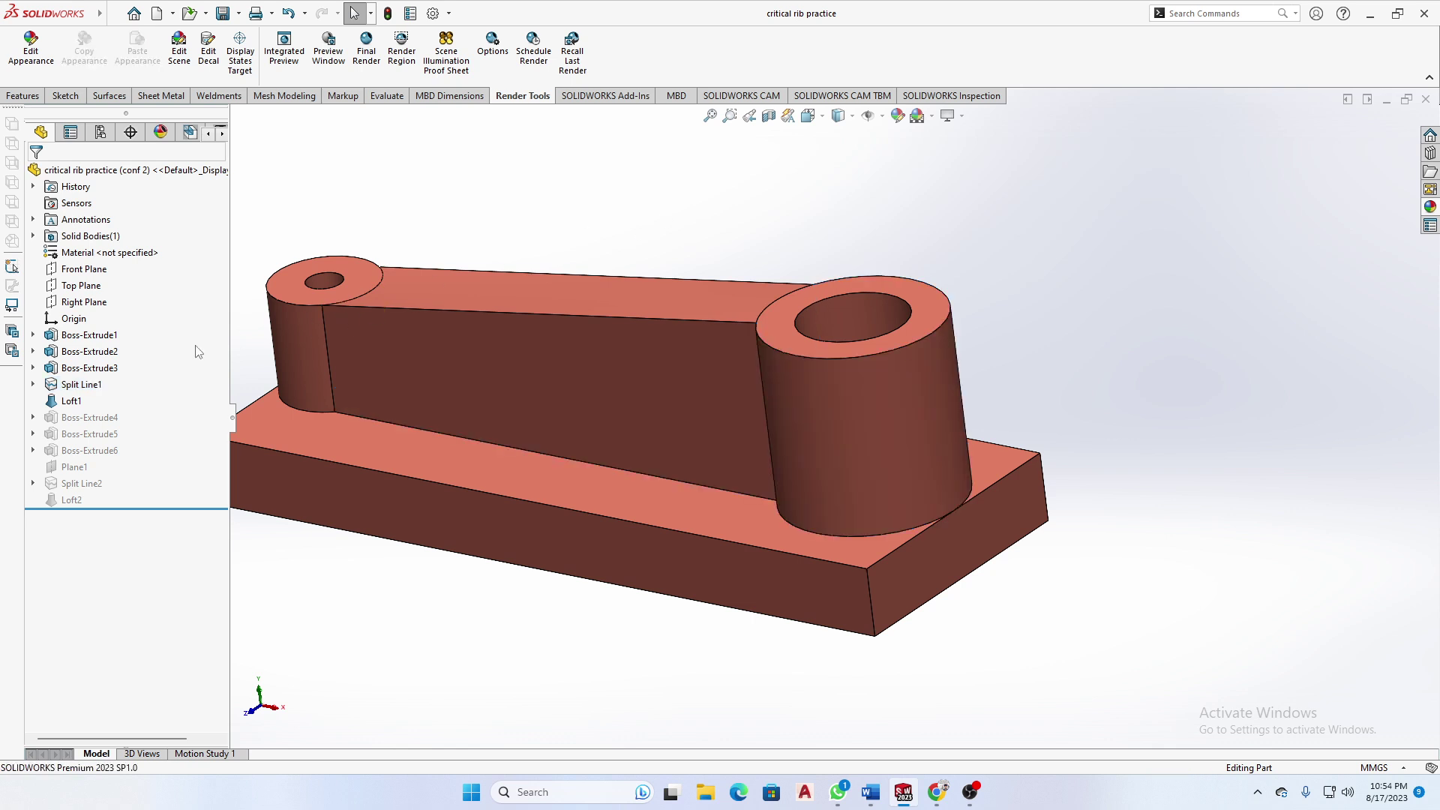
- Set the large cylinder's extrusion height to 70 mm for this configuration only, rebuild the model and save the part
{"action": "left_click", "coordinate": [89, 351]}
{"action": "double_click", "coordinate": [847, 402]}
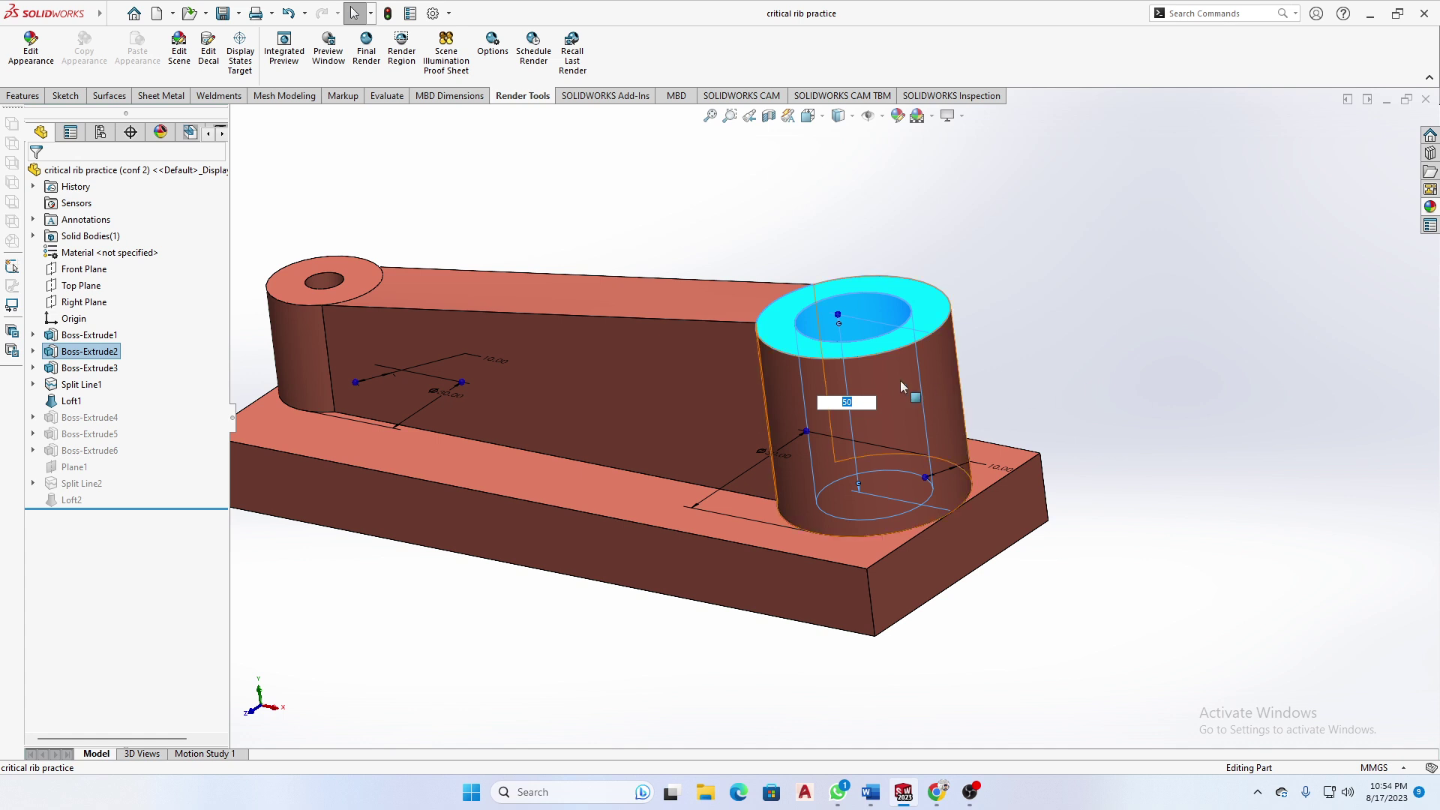
{"action": "left_click", "coordinate": [843, 370]}
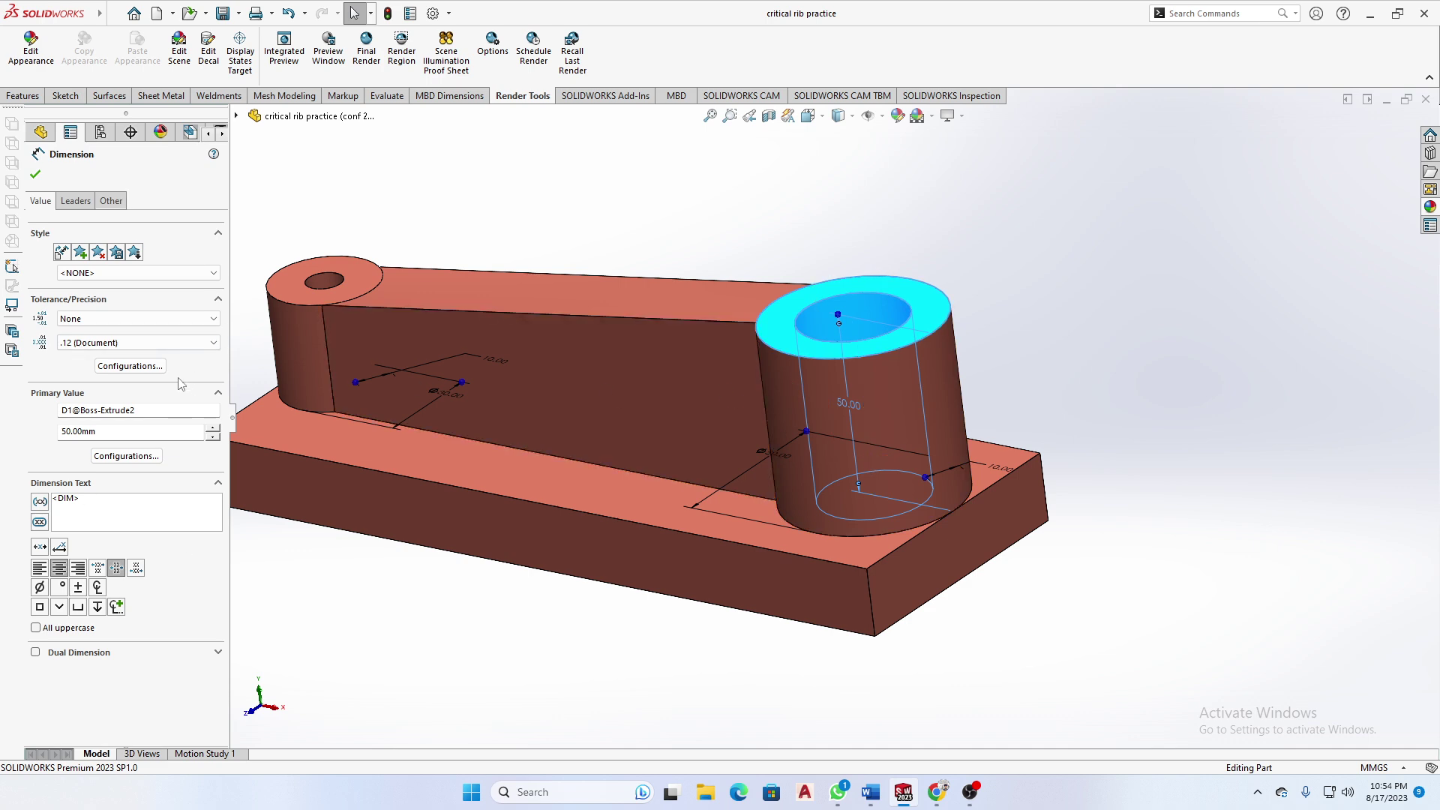
{"action": "double_click", "coordinate": [110, 432]}
{"action": "type", "text": "70"}
{"action": "left_click", "coordinate": [149, 457]}
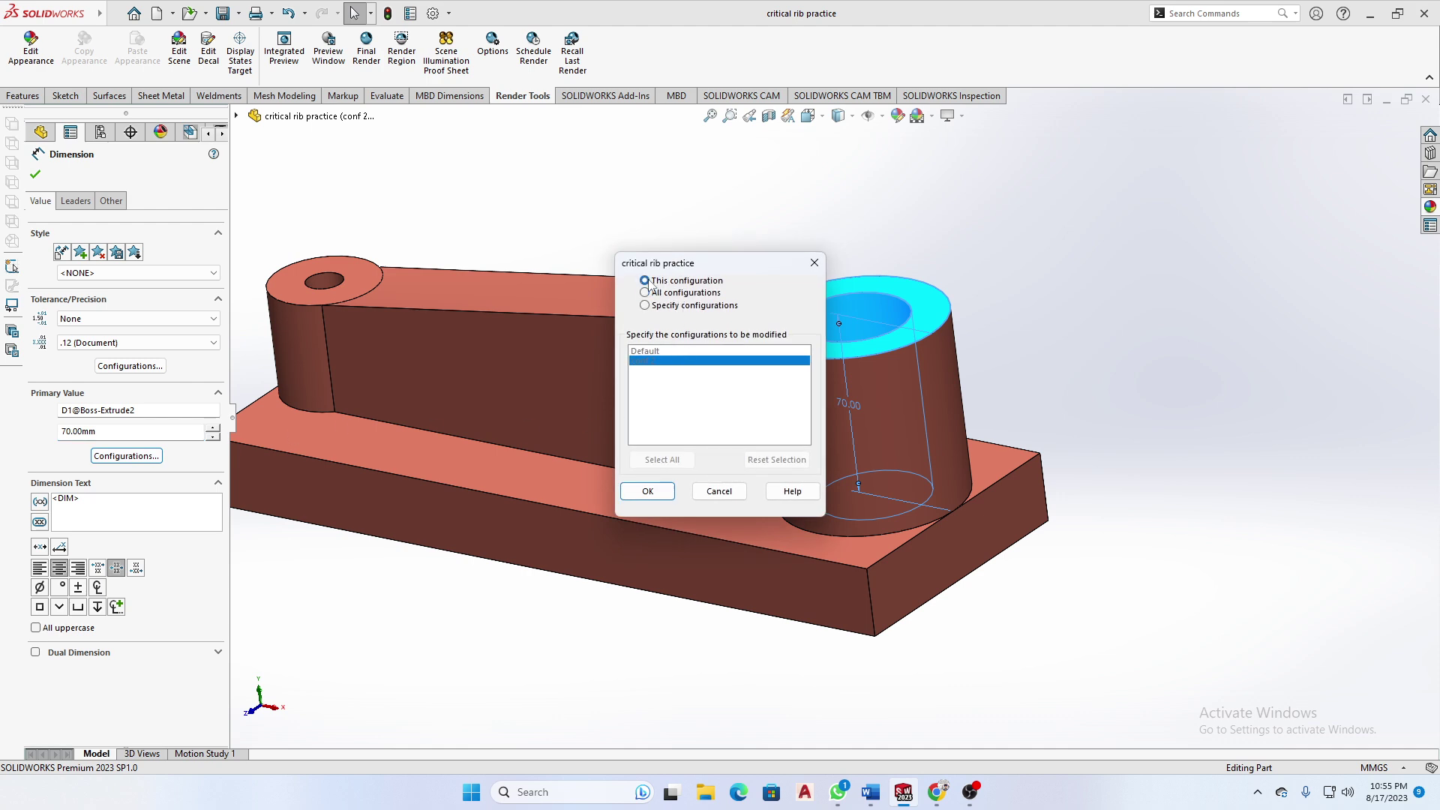
{"action": "left_click", "coordinate": [646, 491]}
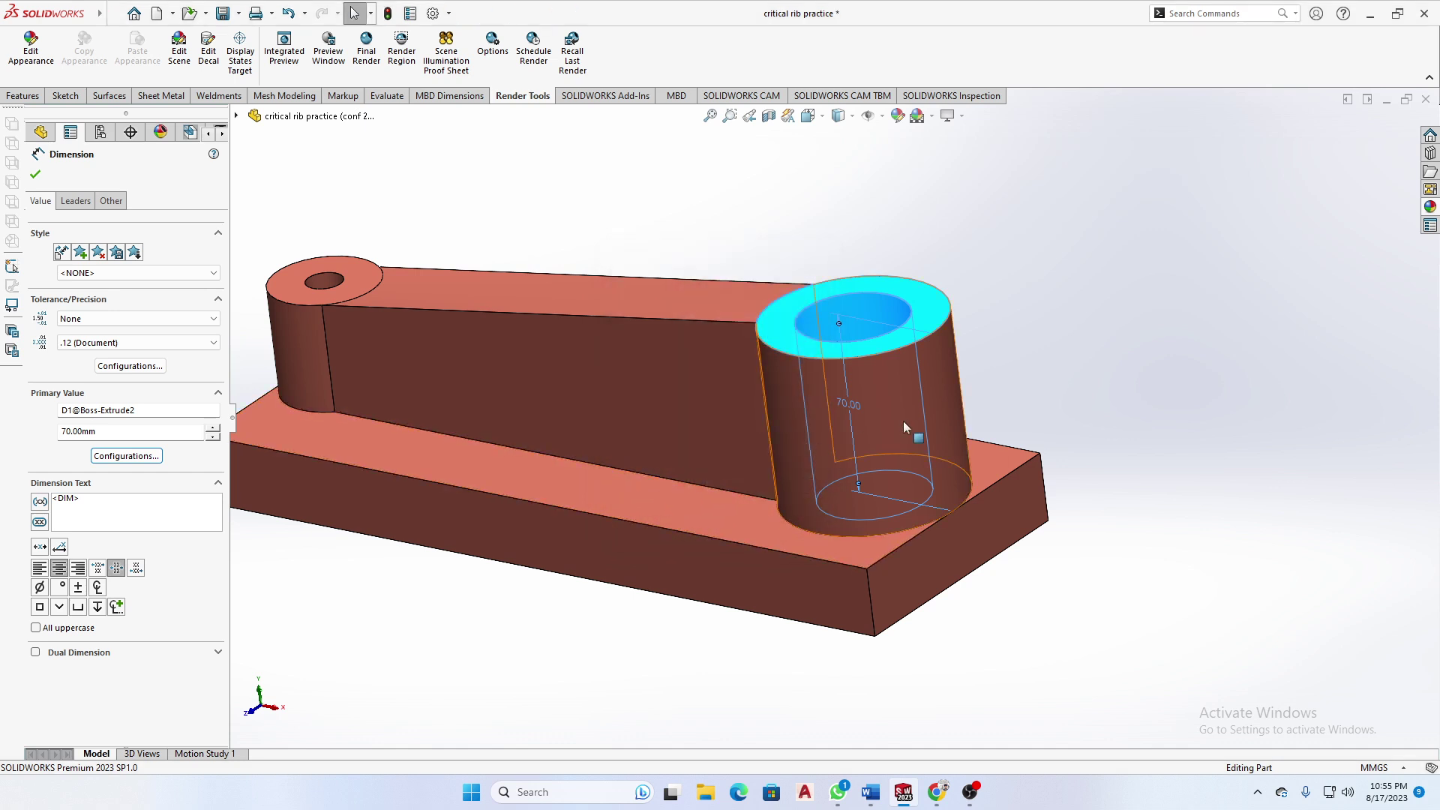
{"action": "left_click", "coordinate": [388, 13]}
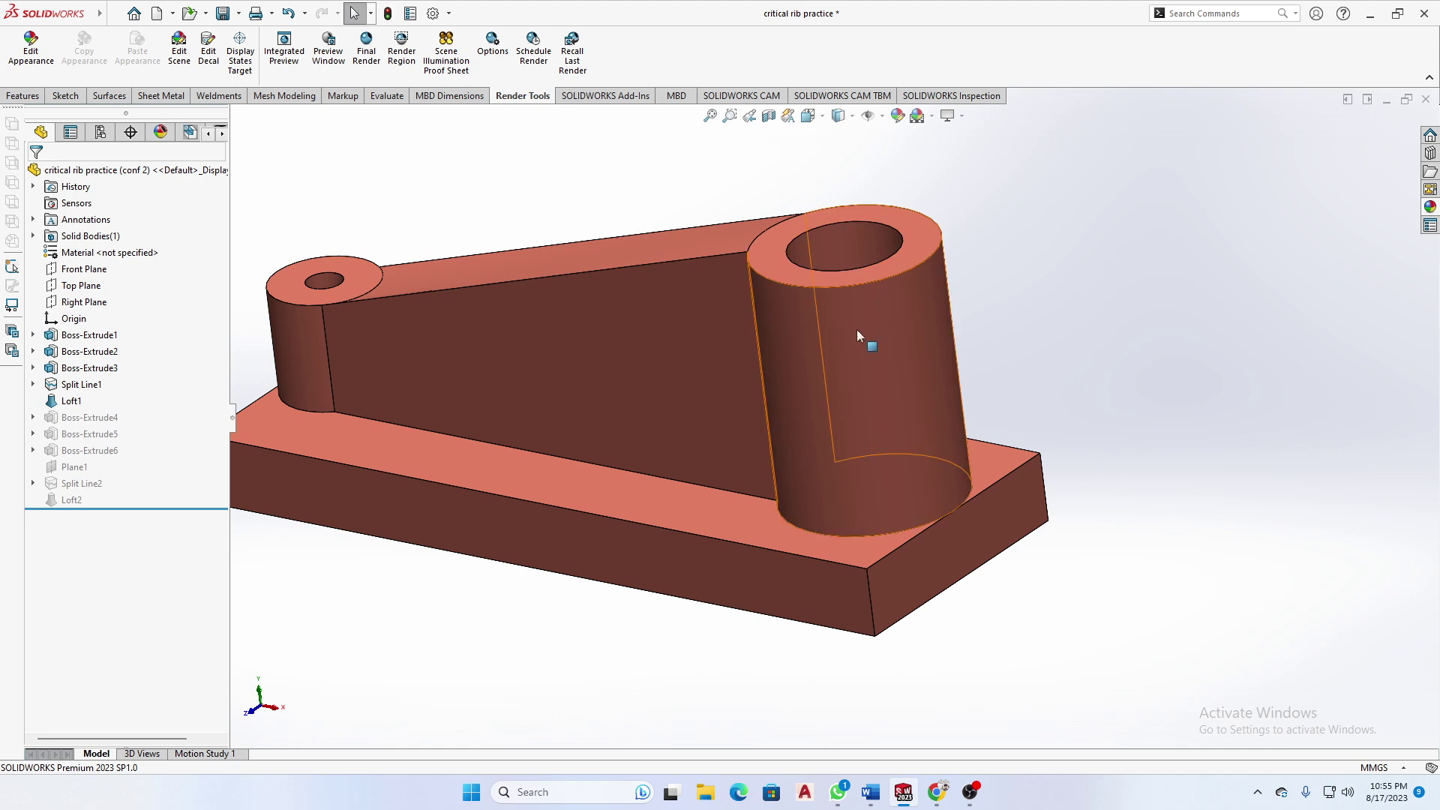
{"action": "scroll", "coordinate": [806, 371], "scroll_direction": "up", "scroll_amount": 3}
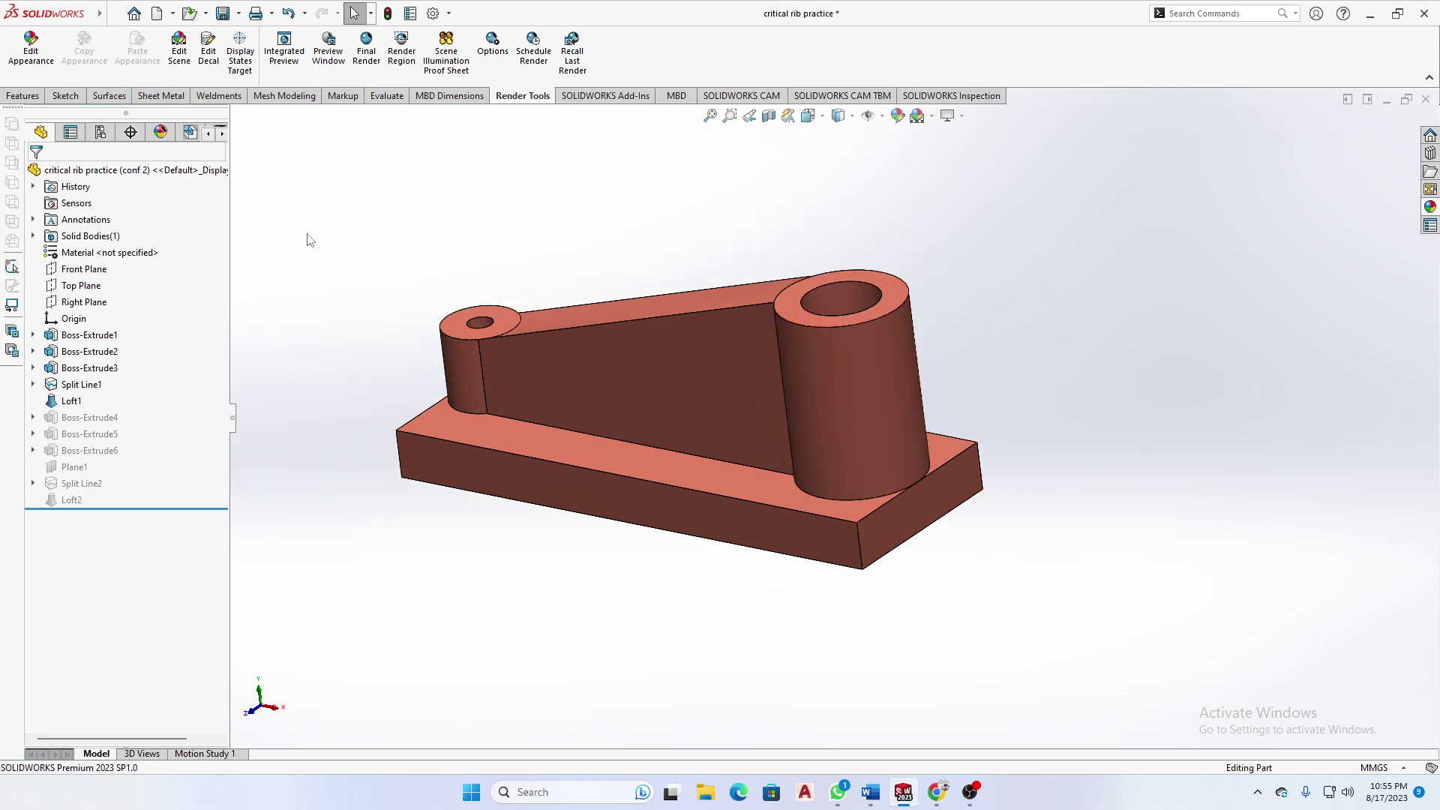
{"action": "key", "text": "ctrl+s"}
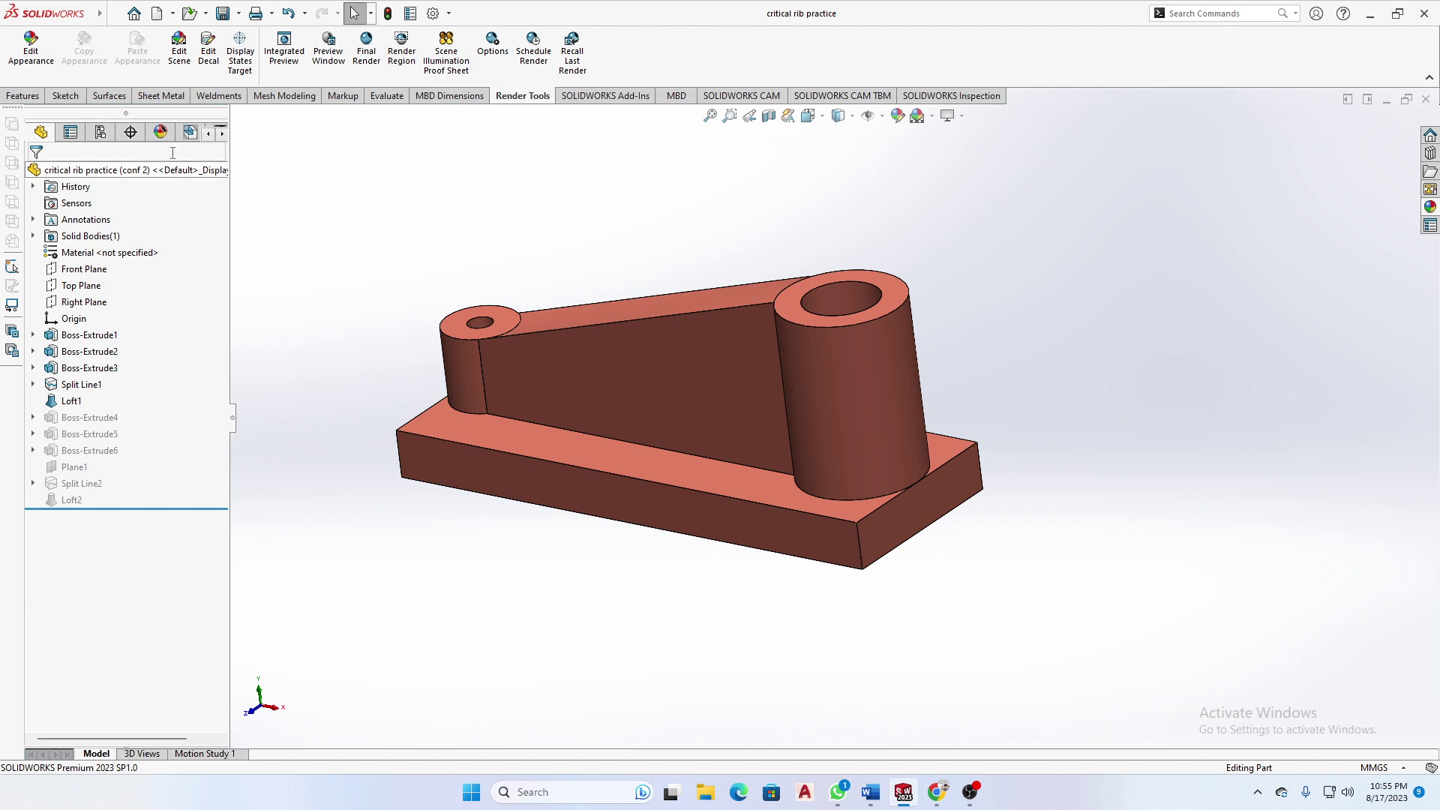
- Activate the Default configuration and return to conf 2 to compare the height of the large cylinder and its rib
{"action": "left_click", "coordinate": [102, 137]}
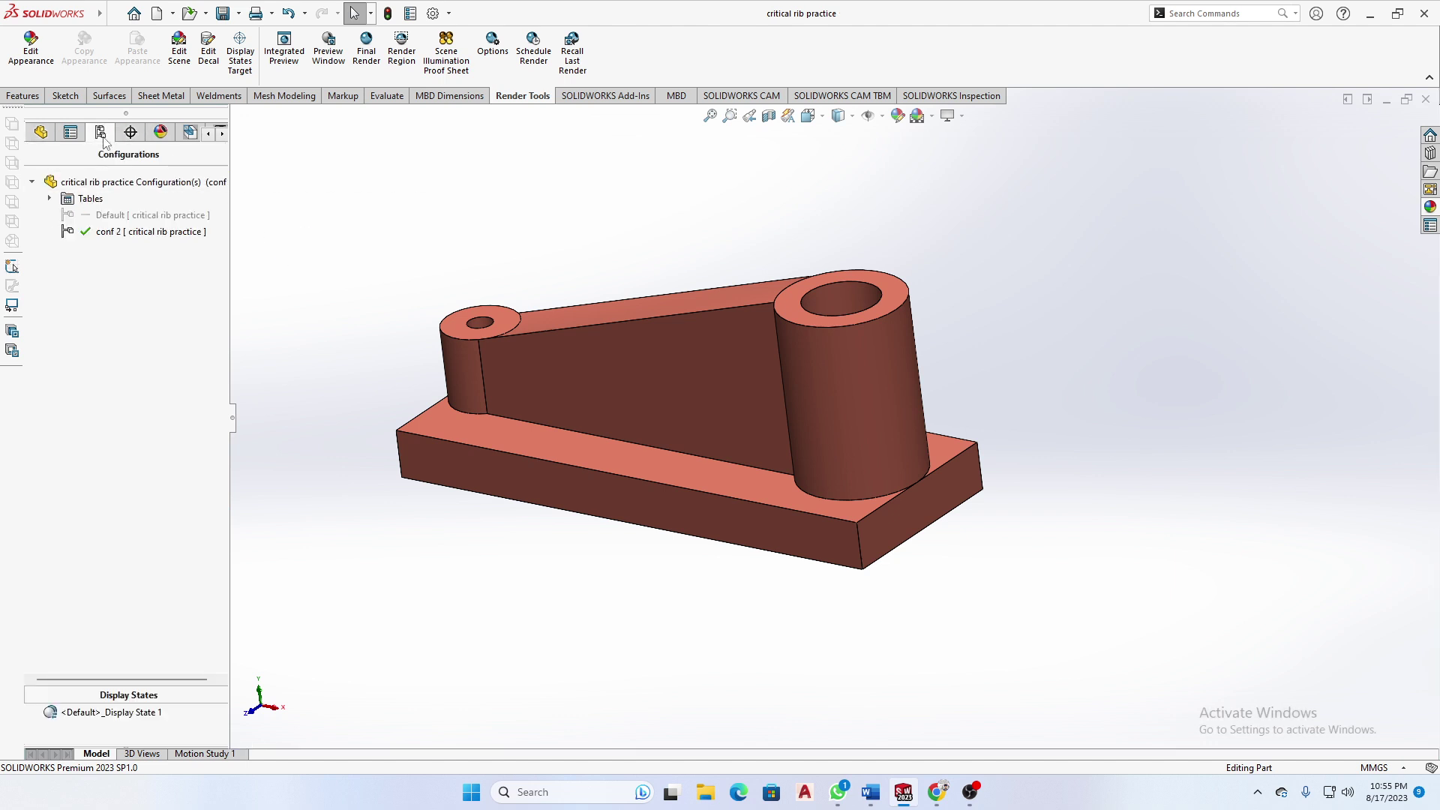
{"action": "double_click", "coordinate": [121, 219]}
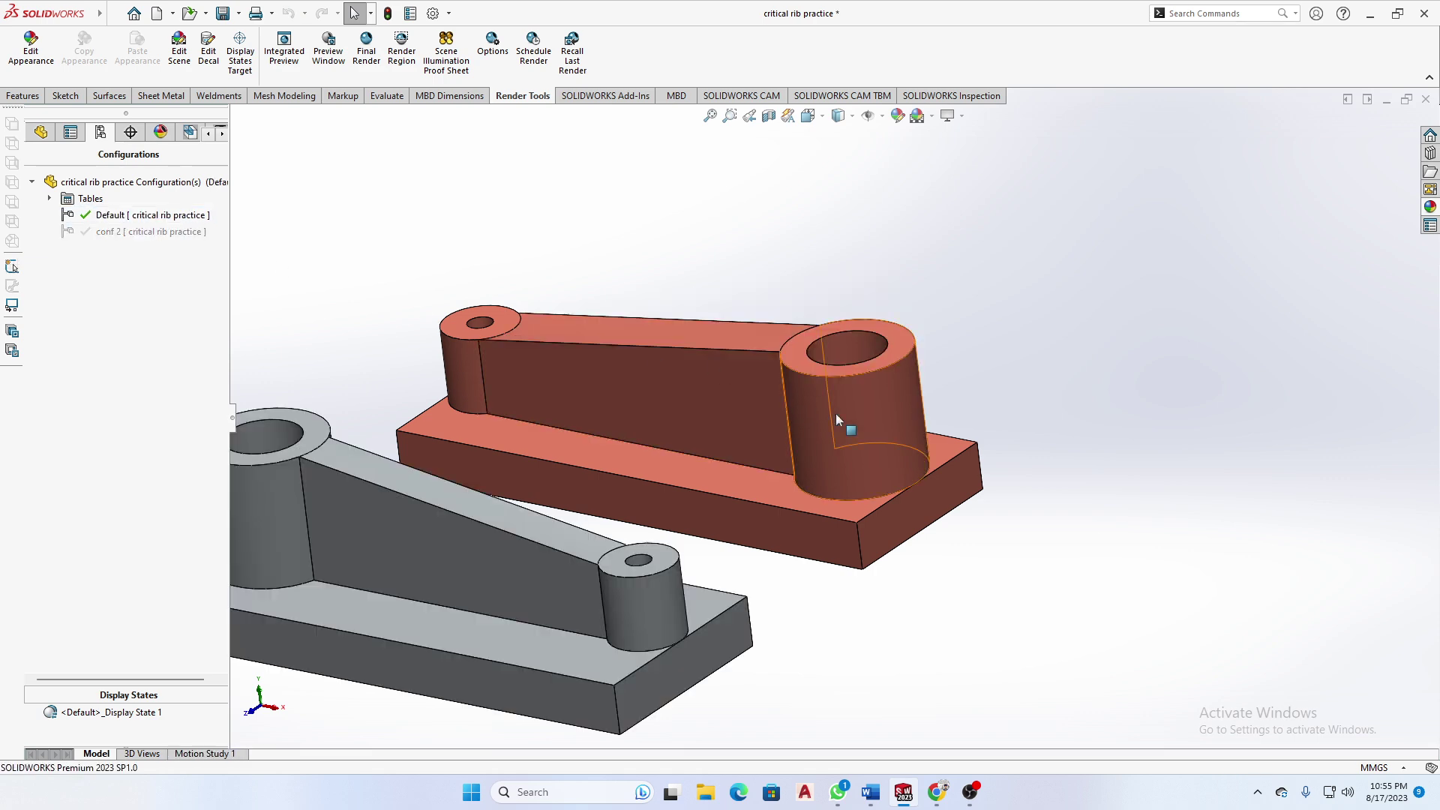
{"action": "scroll", "coordinate": [835, 412], "scroll_direction": "up", "scroll_amount": 5}
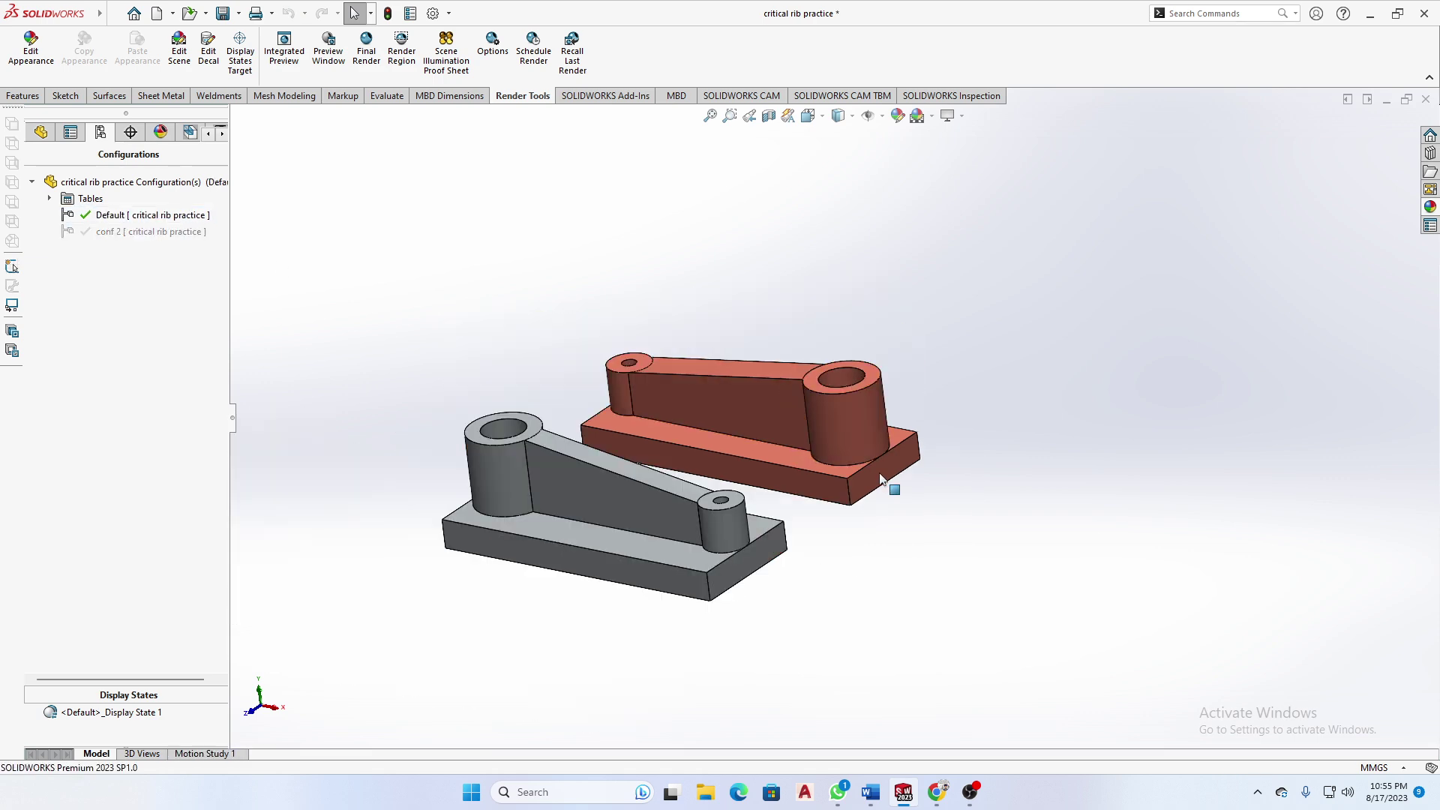
{"action": "double_click", "coordinate": [146, 234]}
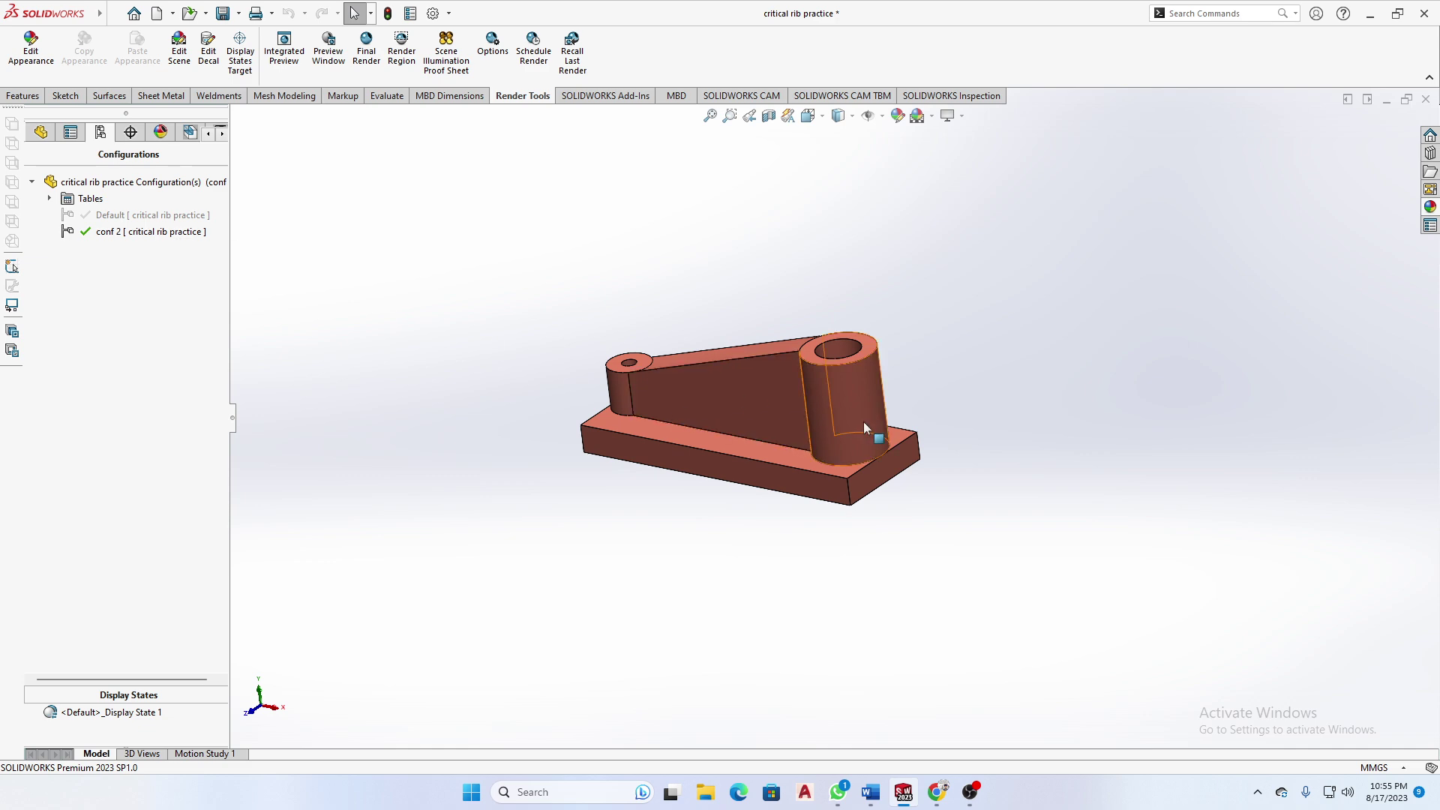
{"action": "scroll", "coordinate": [788, 447], "scroll_direction": "down", "scroll_amount": 2}
{"action": "scroll", "coordinate": [712, 375], "scroll_direction": "up", "scroll_amount": 2}
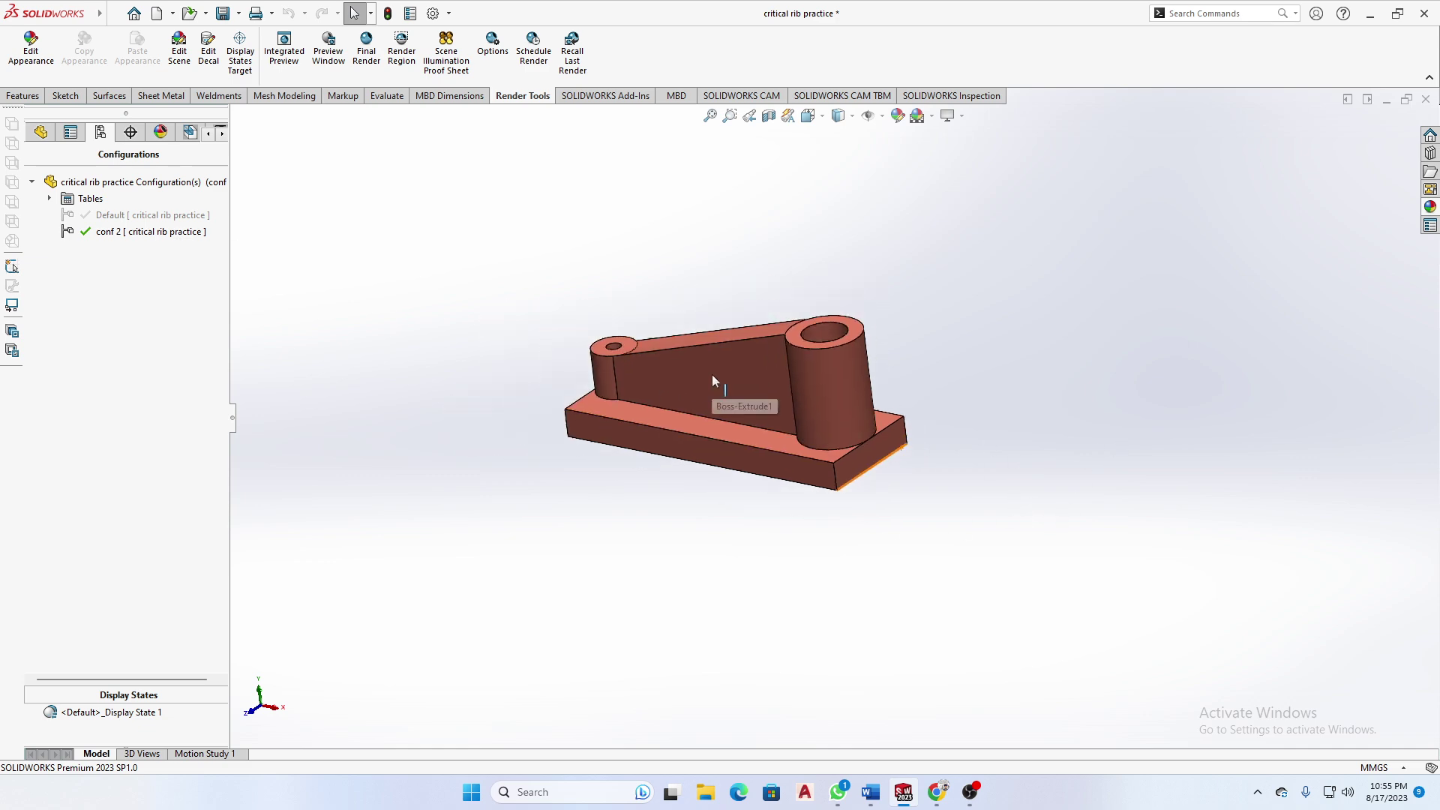
{"action": "scroll", "coordinate": [759, 403], "scroll_direction": "down", "scroll_amount": 5}
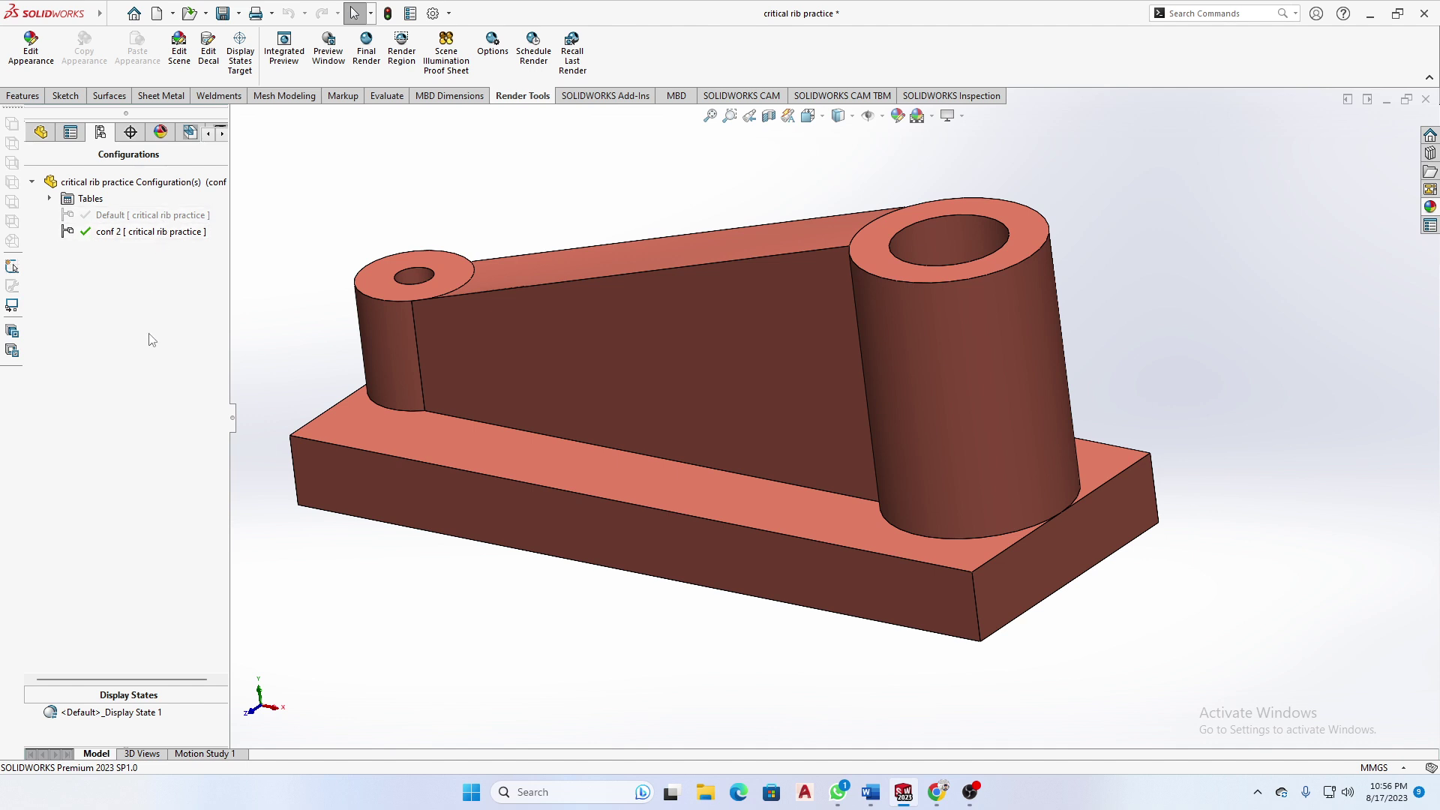
{"action": "scroll", "coordinate": [832, 398], "scroll_direction": "up", "scroll_amount": 3}
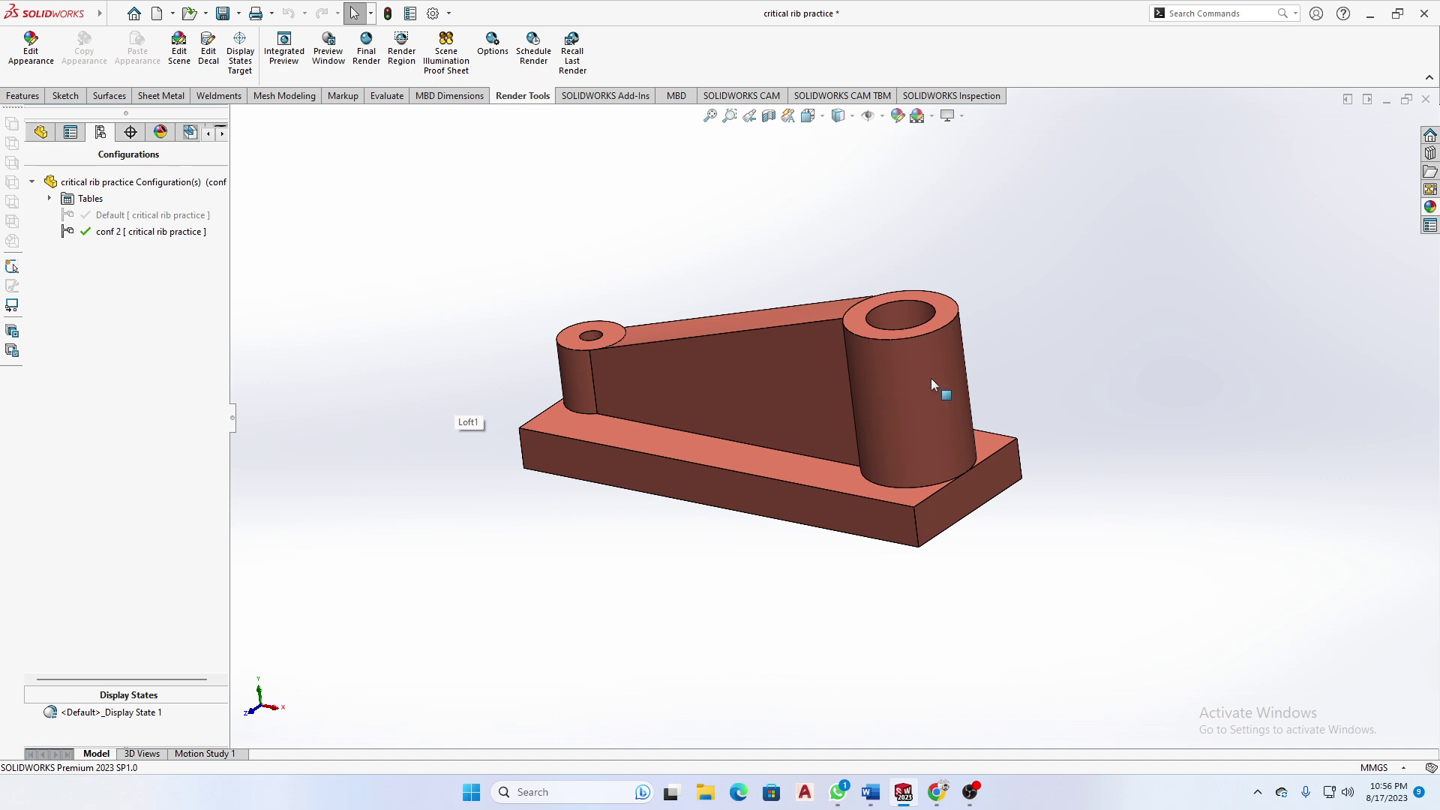
{"action": "middle_click_drag", "start_coordinate": [930, 377], "coordinate": [956, 332]}
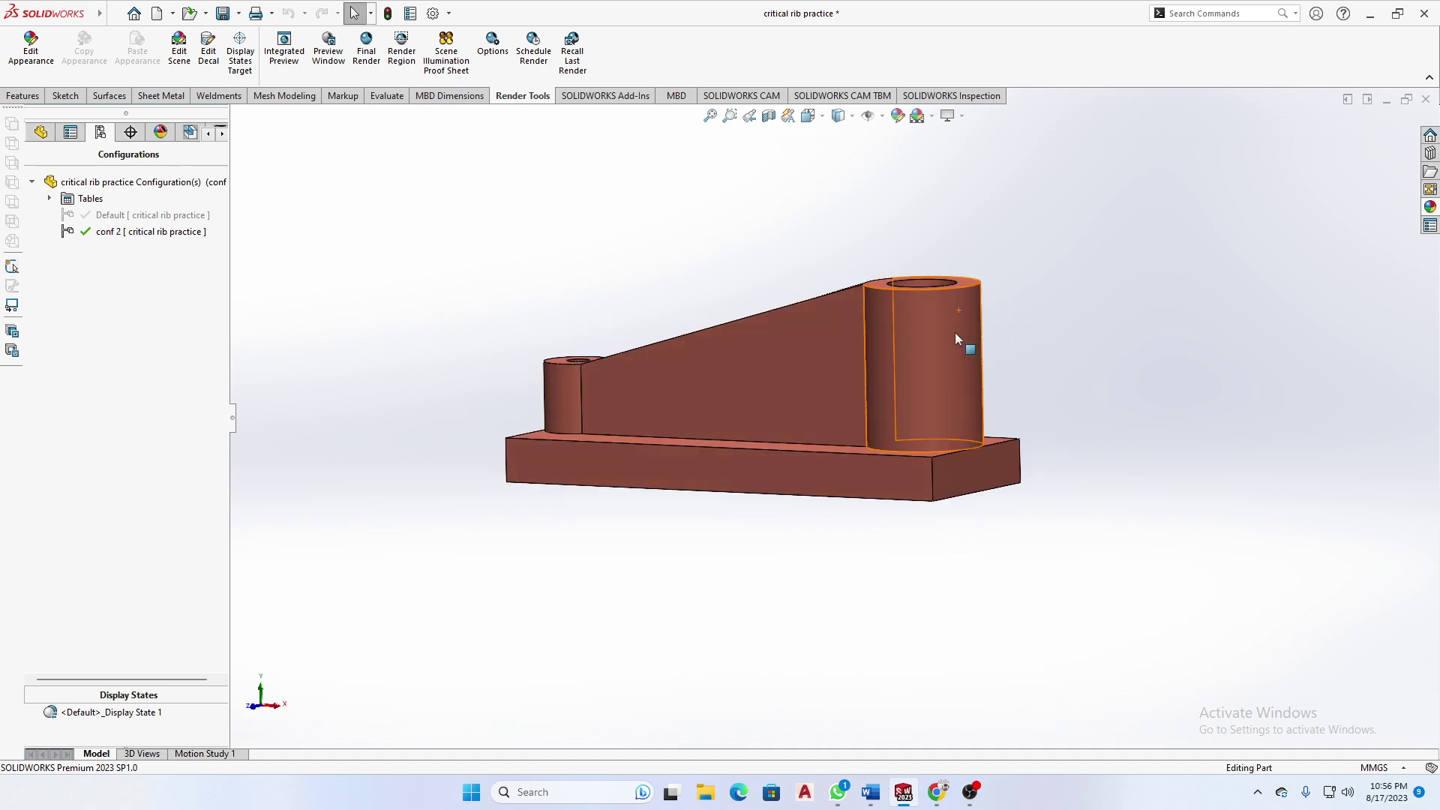
{"action": "middle_click_drag", "start_coordinate": [938, 395], "coordinate": [906, 459]}
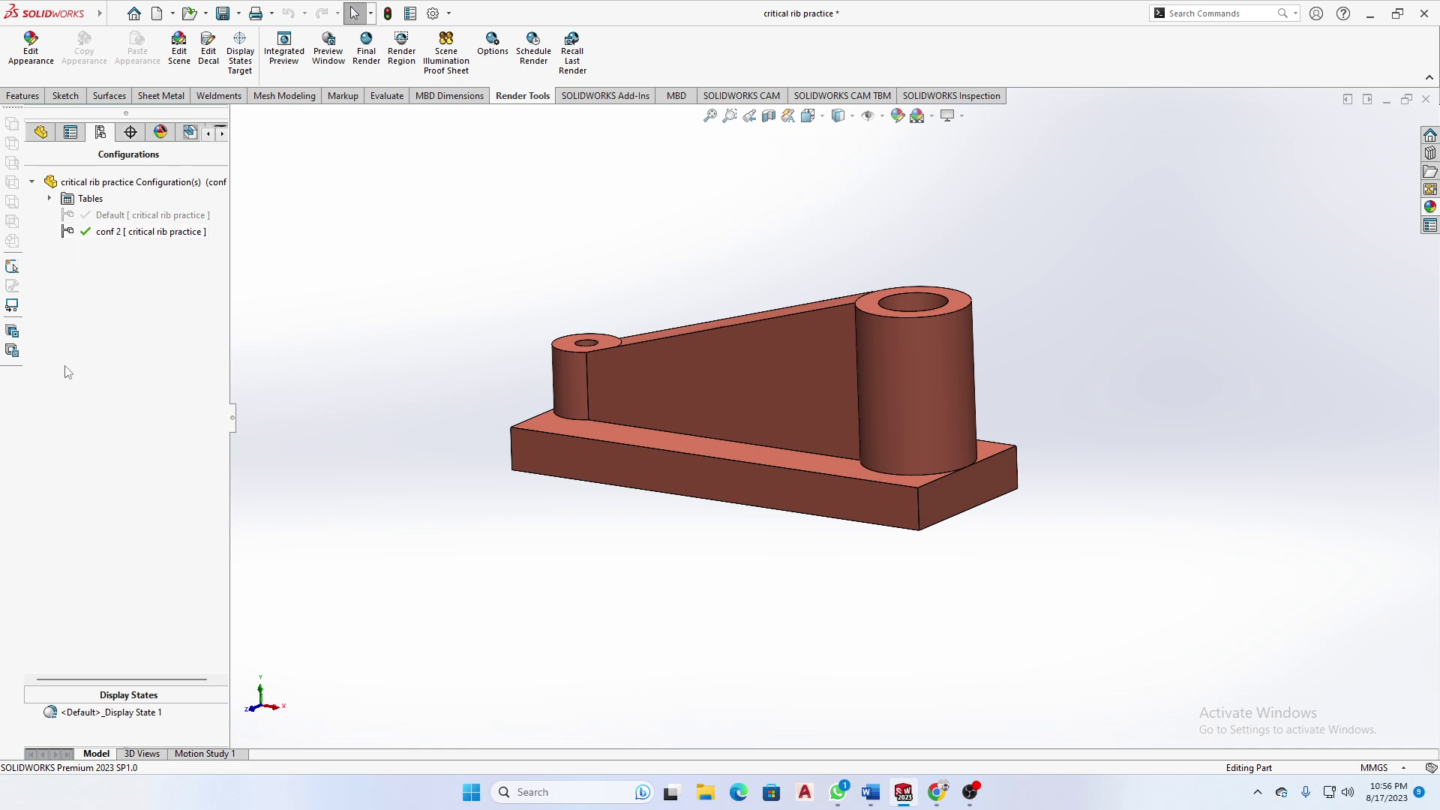
- Add a new configuration named sketch to the part
{"action": "right_click", "coordinate": [98, 367]}
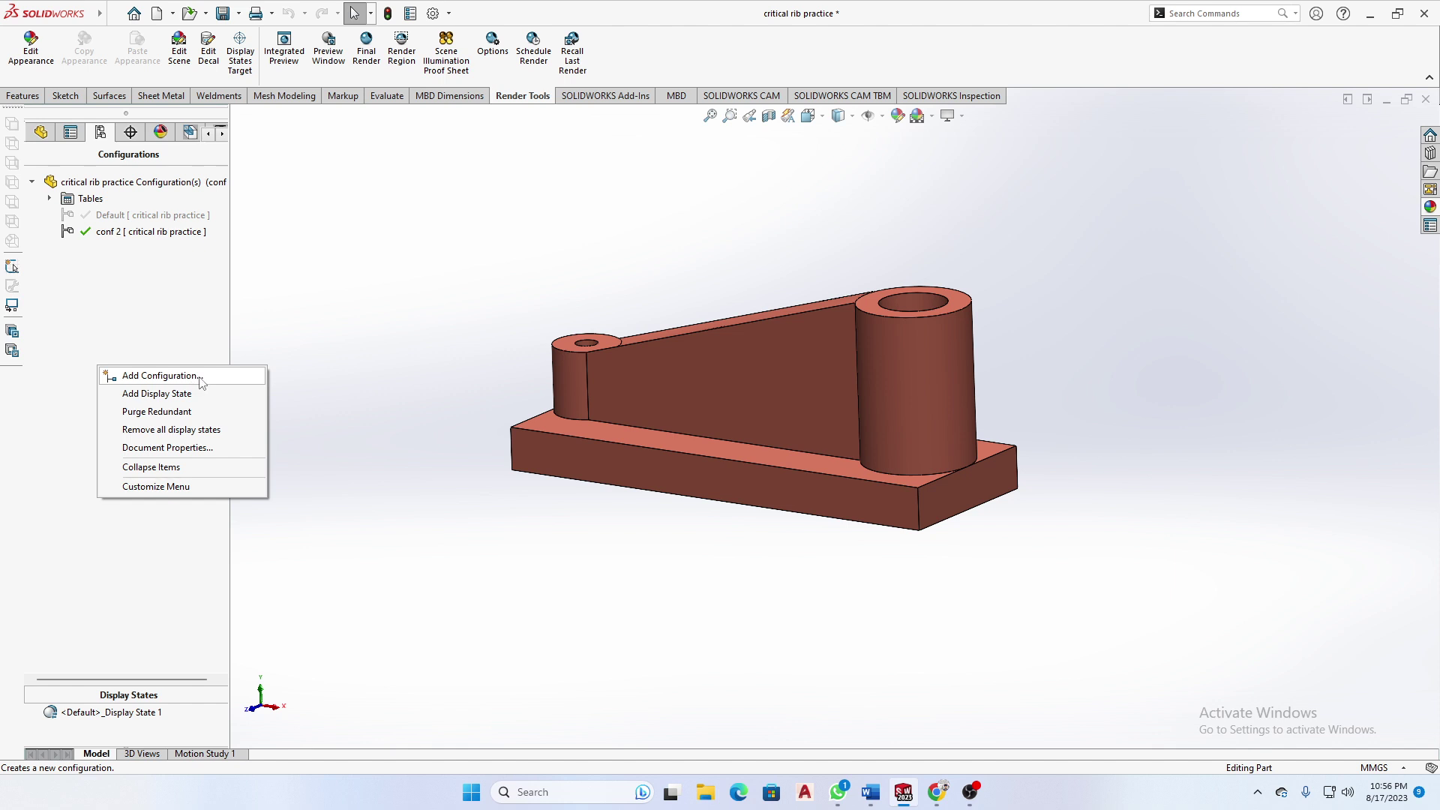
{"action": "left_click", "coordinate": [161, 376]}
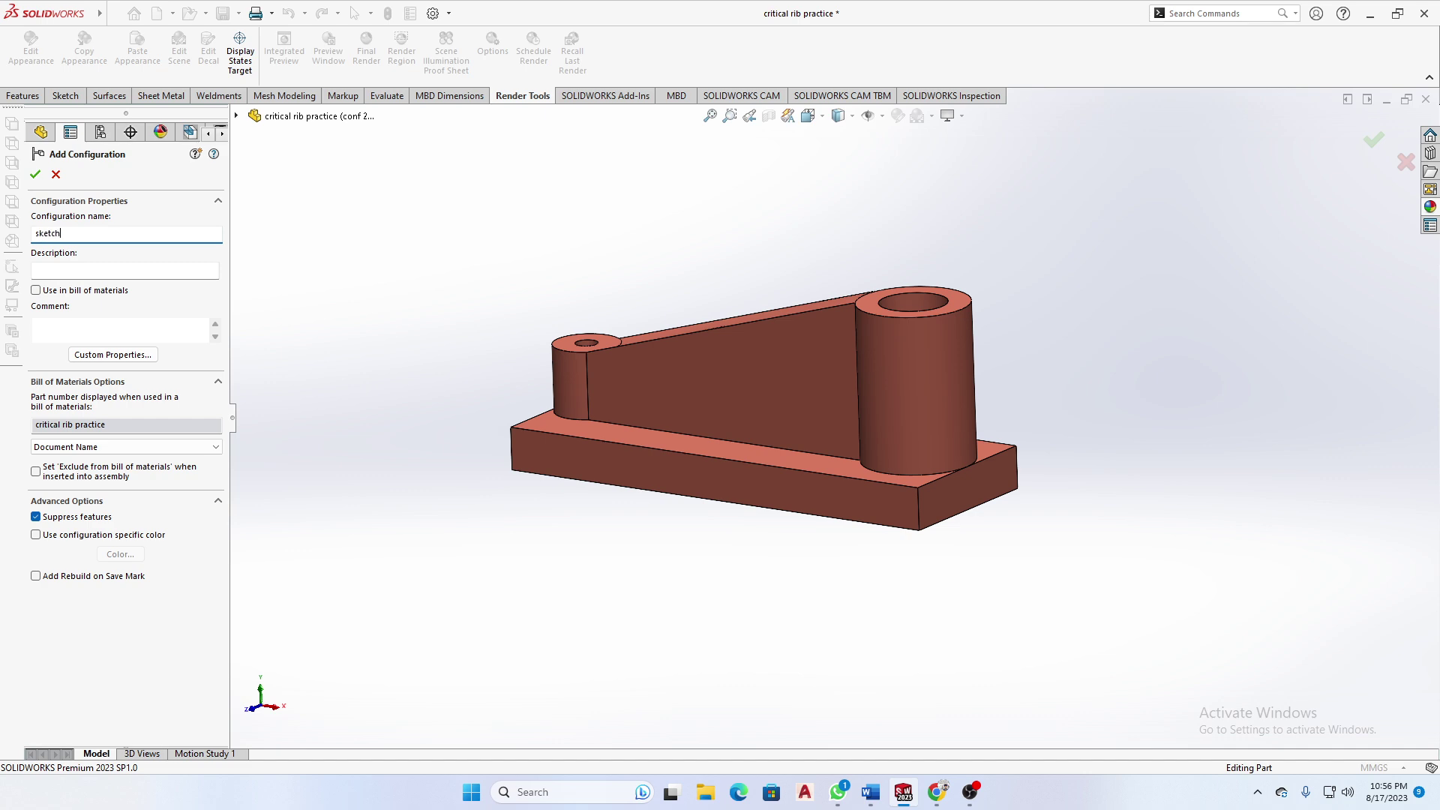
{"action": "key", "text": "Return"}
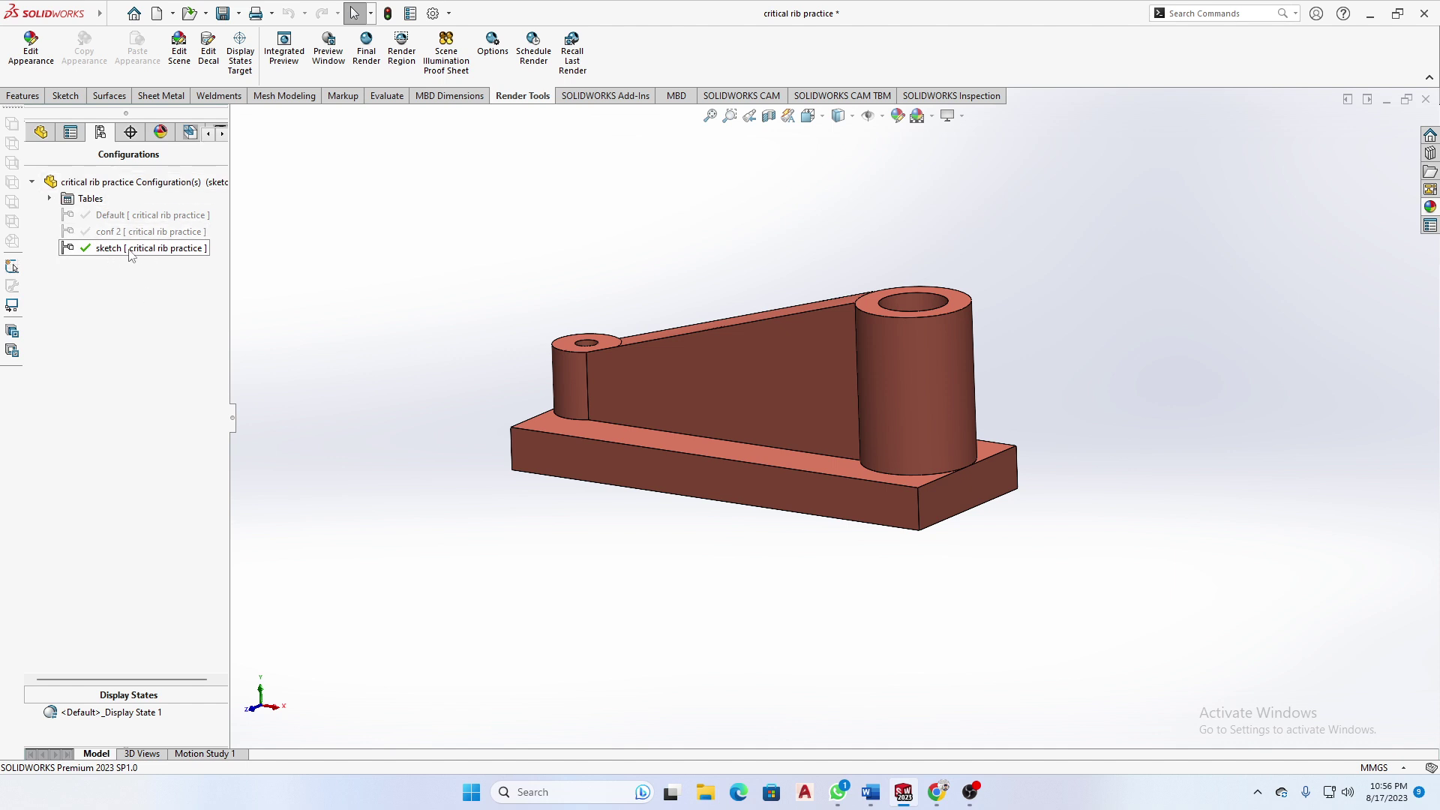
- Show the dimensions of Boss-Extrude2 in the sketch configuration and examine the large cylinder from several angles
{"action": "left_click", "coordinate": [40, 132]}
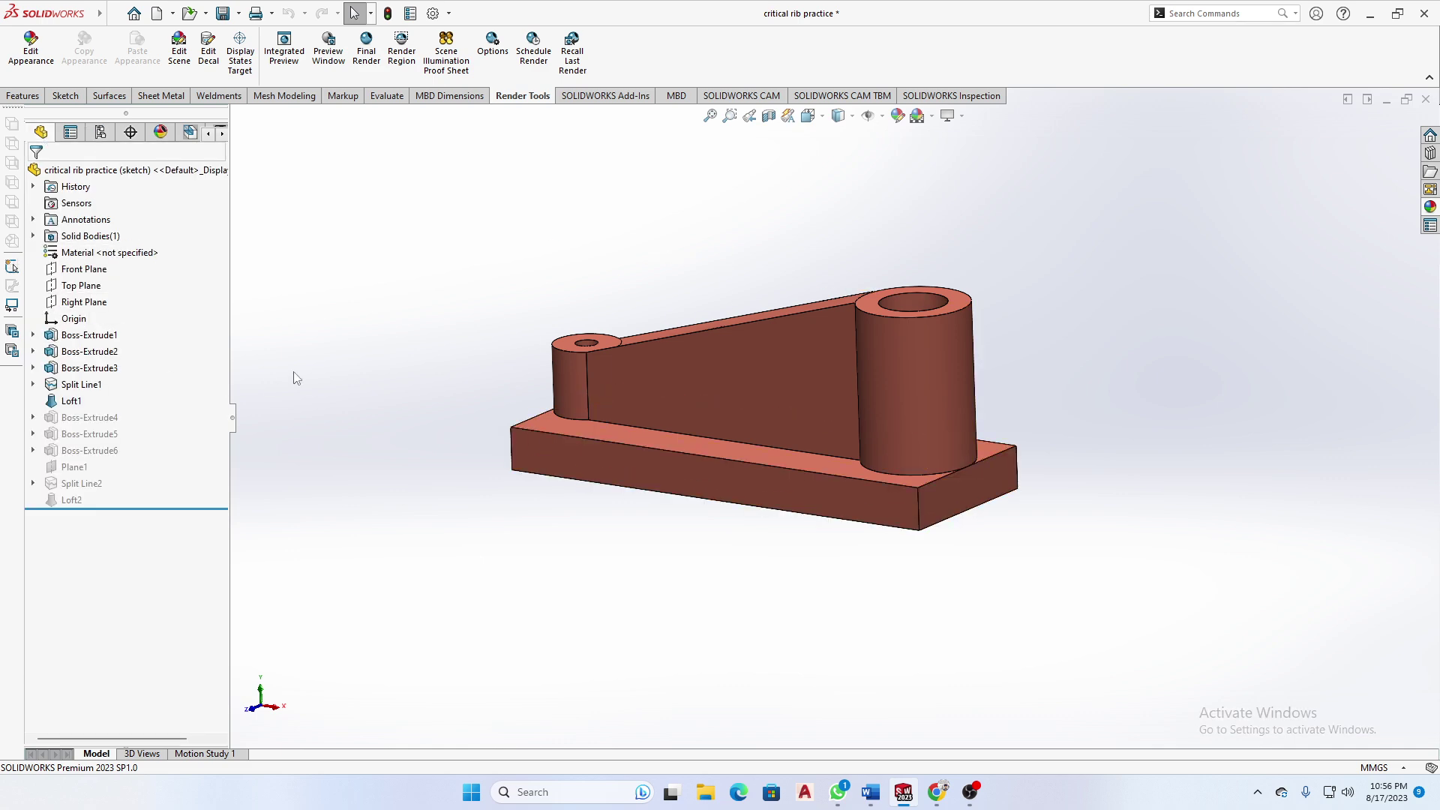
{"action": "scroll", "coordinate": [971, 391], "scroll_direction": "down", "scroll_amount": 4}
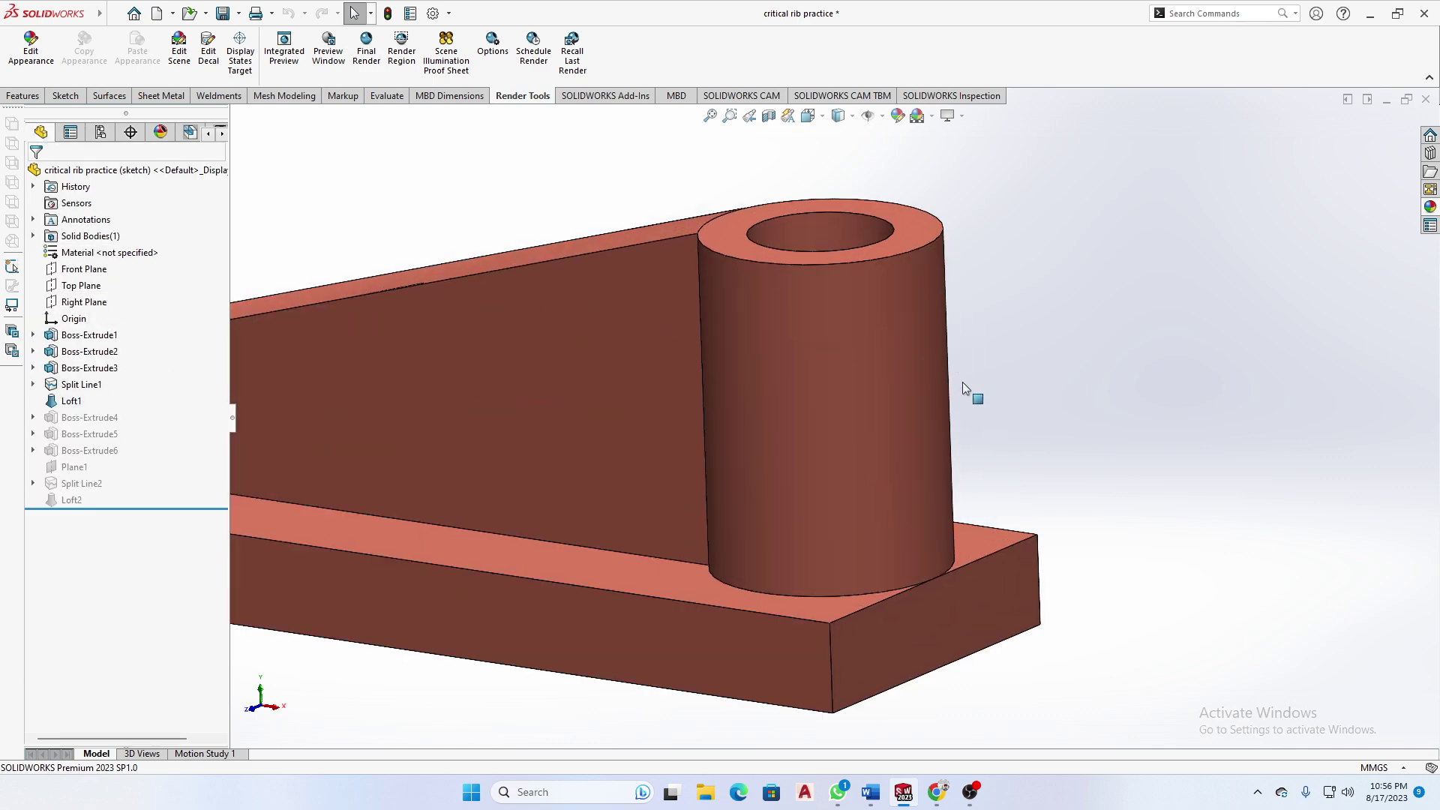
{"action": "left_click", "coordinate": [902, 374]}
{"action": "scroll", "coordinate": [926, 388], "scroll_direction": "up", "scroll_amount": 4}
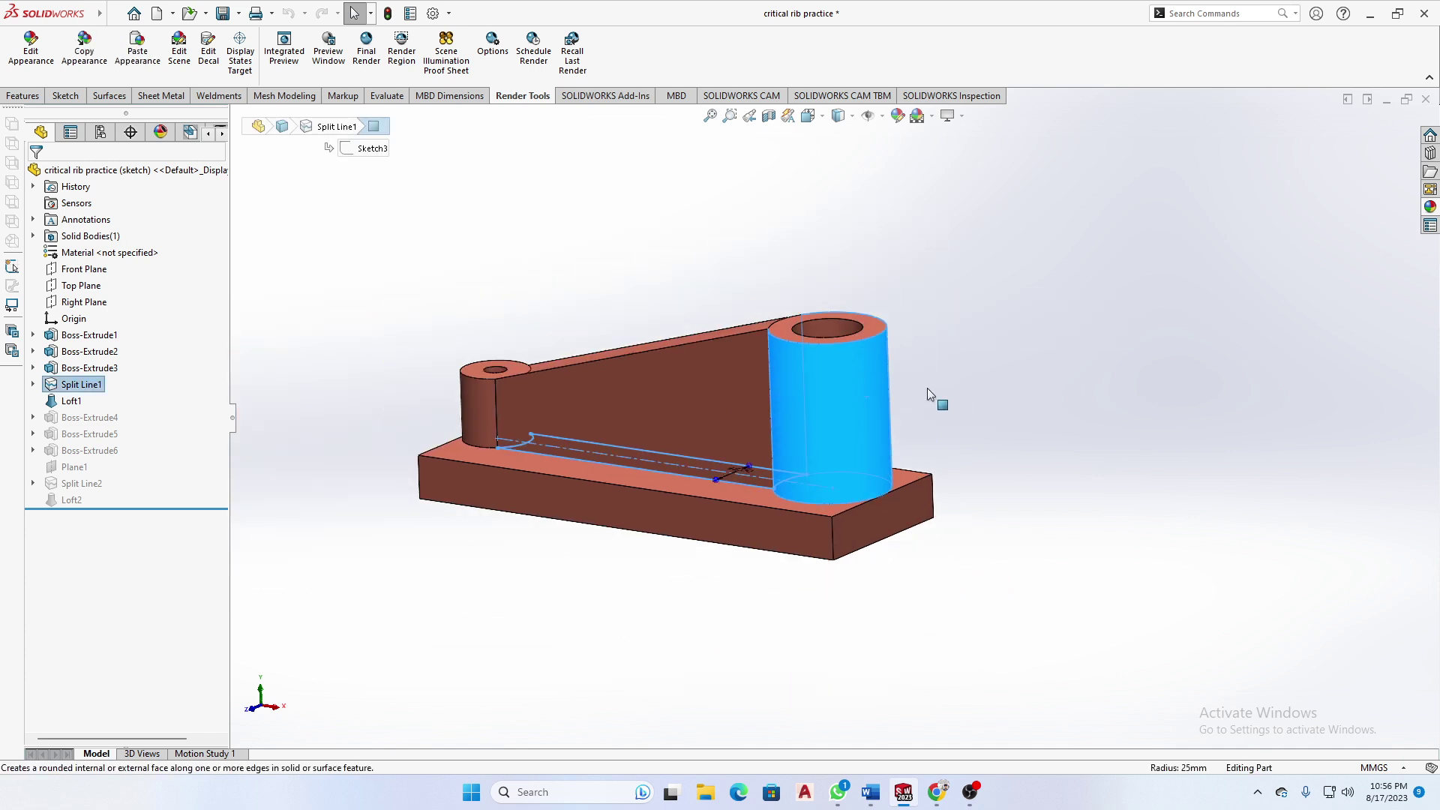
{"action": "middle_click_drag", "start_coordinate": [926, 389], "coordinate": [916, 478]}
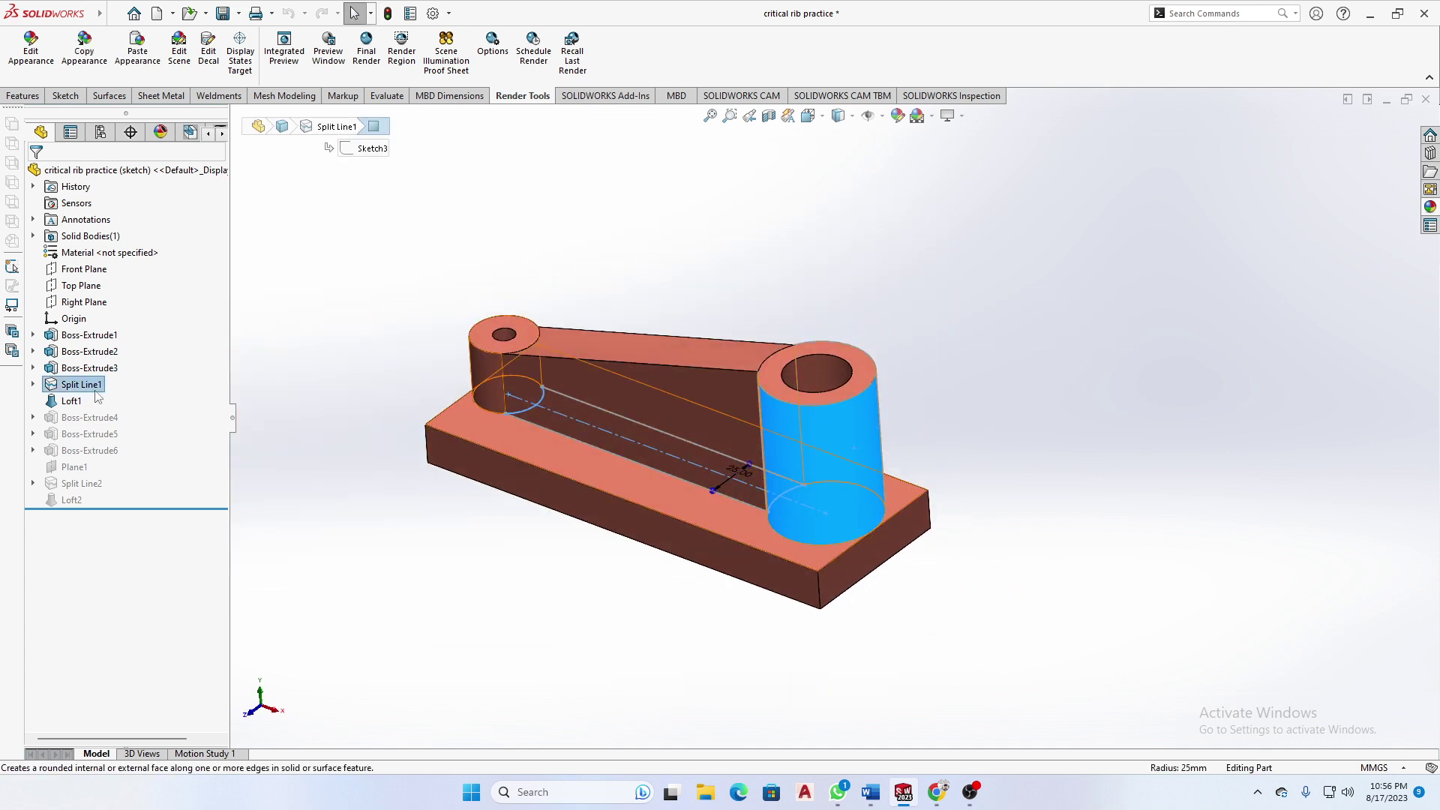
{"action": "left_click", "coordinate": [78, 352]}
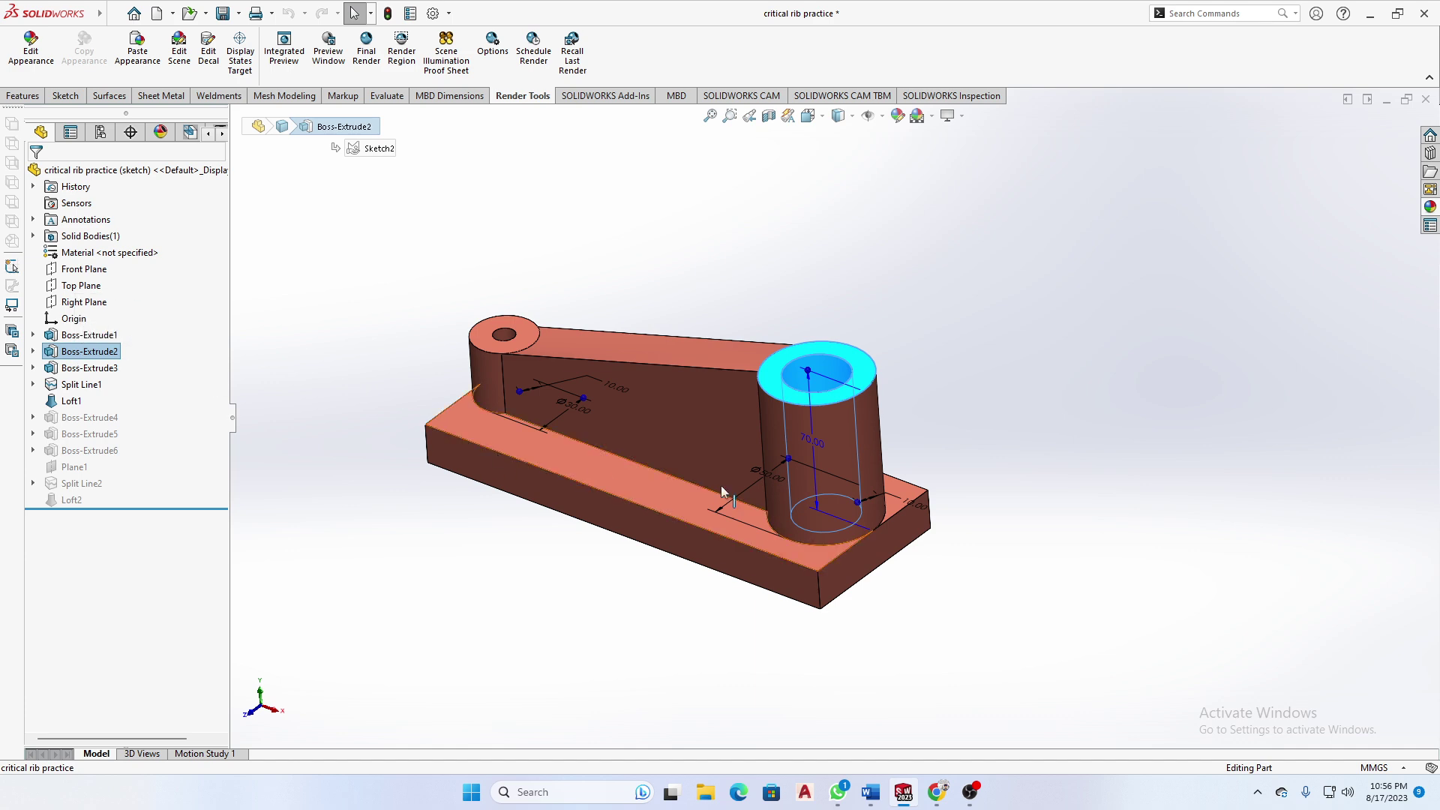
{"action": "middle_click_drag", "start_coordinate": [906, 528], "coordinate": [942, 435]}
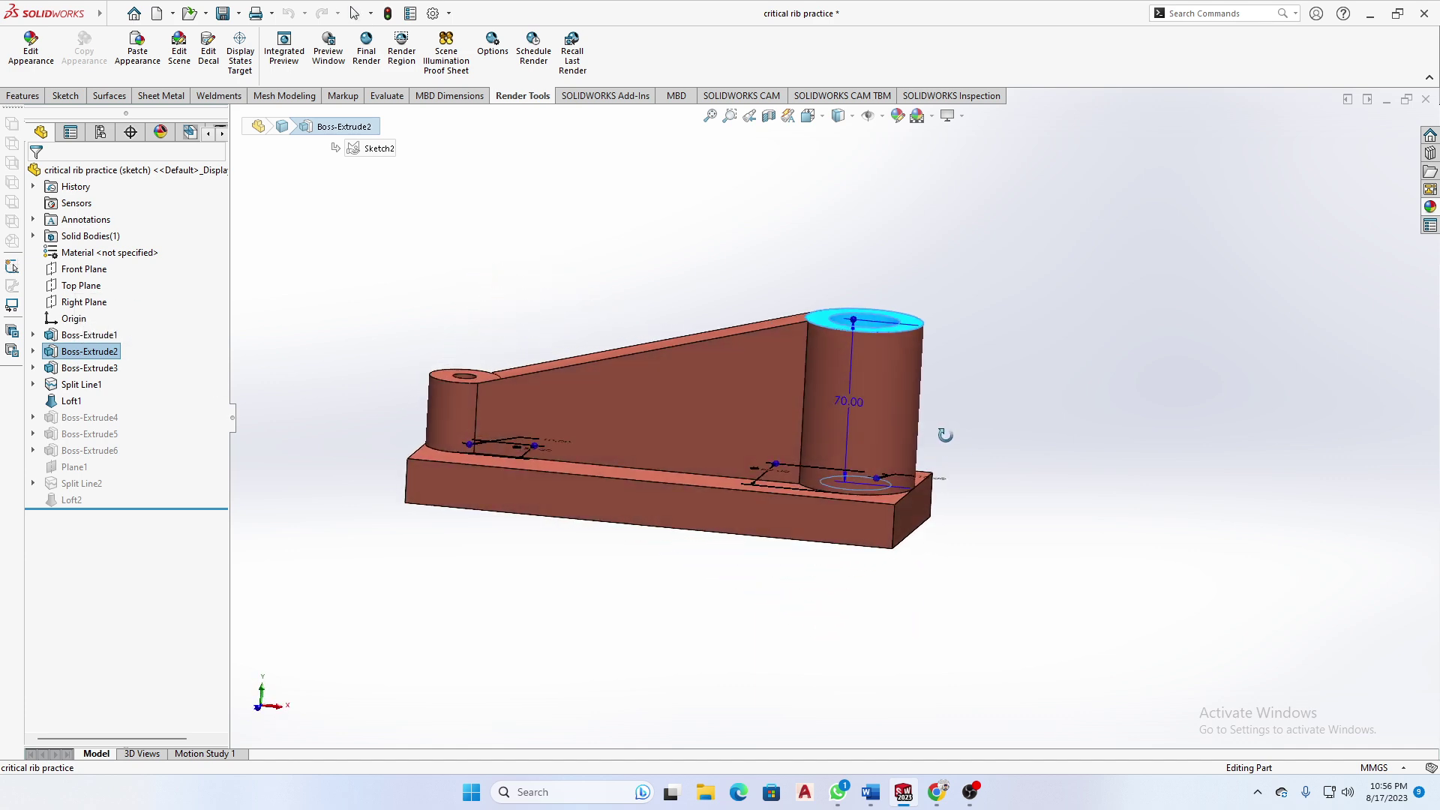
{"action": "middle_click_drag", "start_coordinate": [844, 337], "coordinate": [842, 414]}
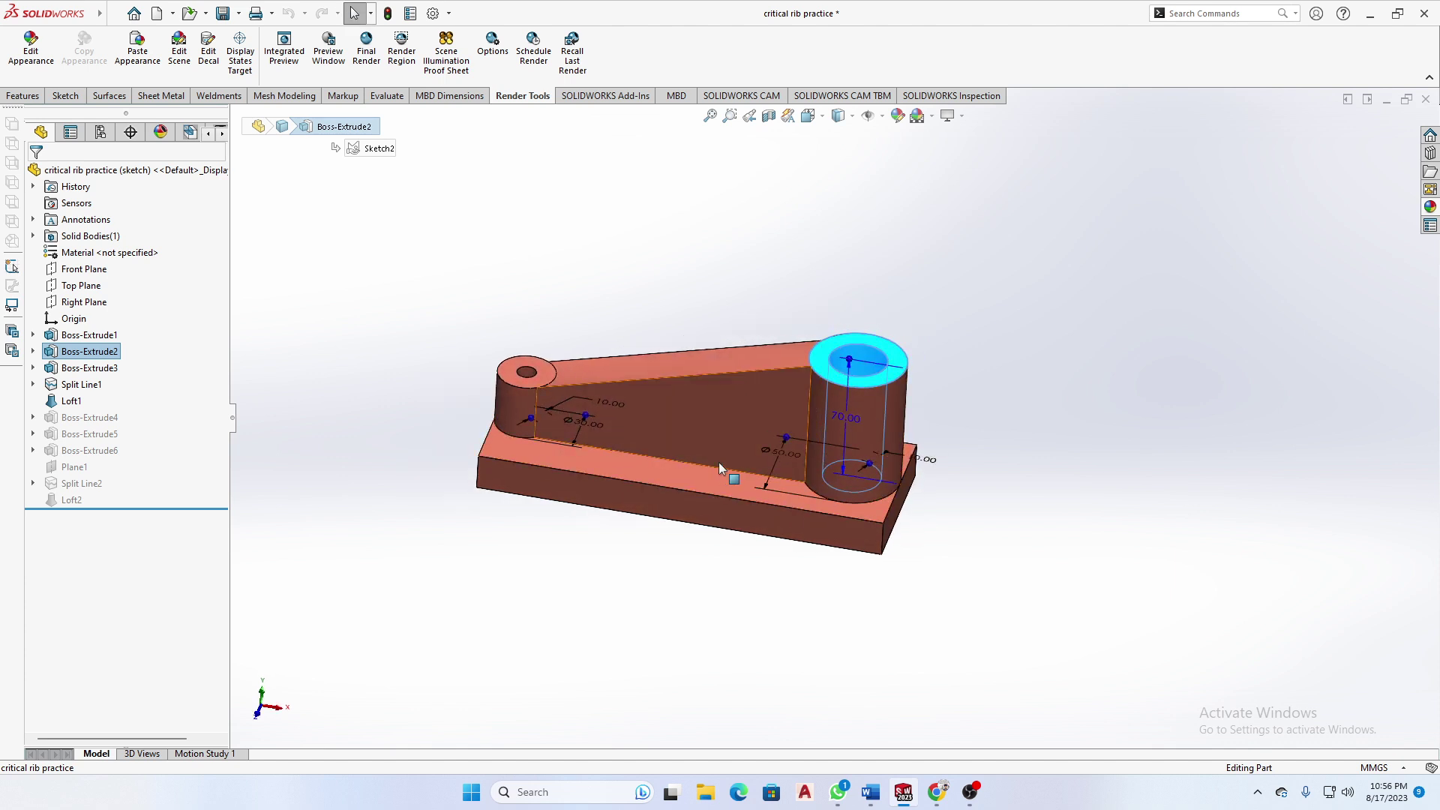
- Set the large cylinder's outer diameter to 40 mm for this configuration only and rebuild the model, ignoring the rib loft error
{"action": "scroll", "coordinate": [781, 459], "scroll_direction": "down", "scroll_amount": 2}
{"action": "scroll", "coordinate": [782, 463], "scroll_direction": "down", "scroll_amount": 2}
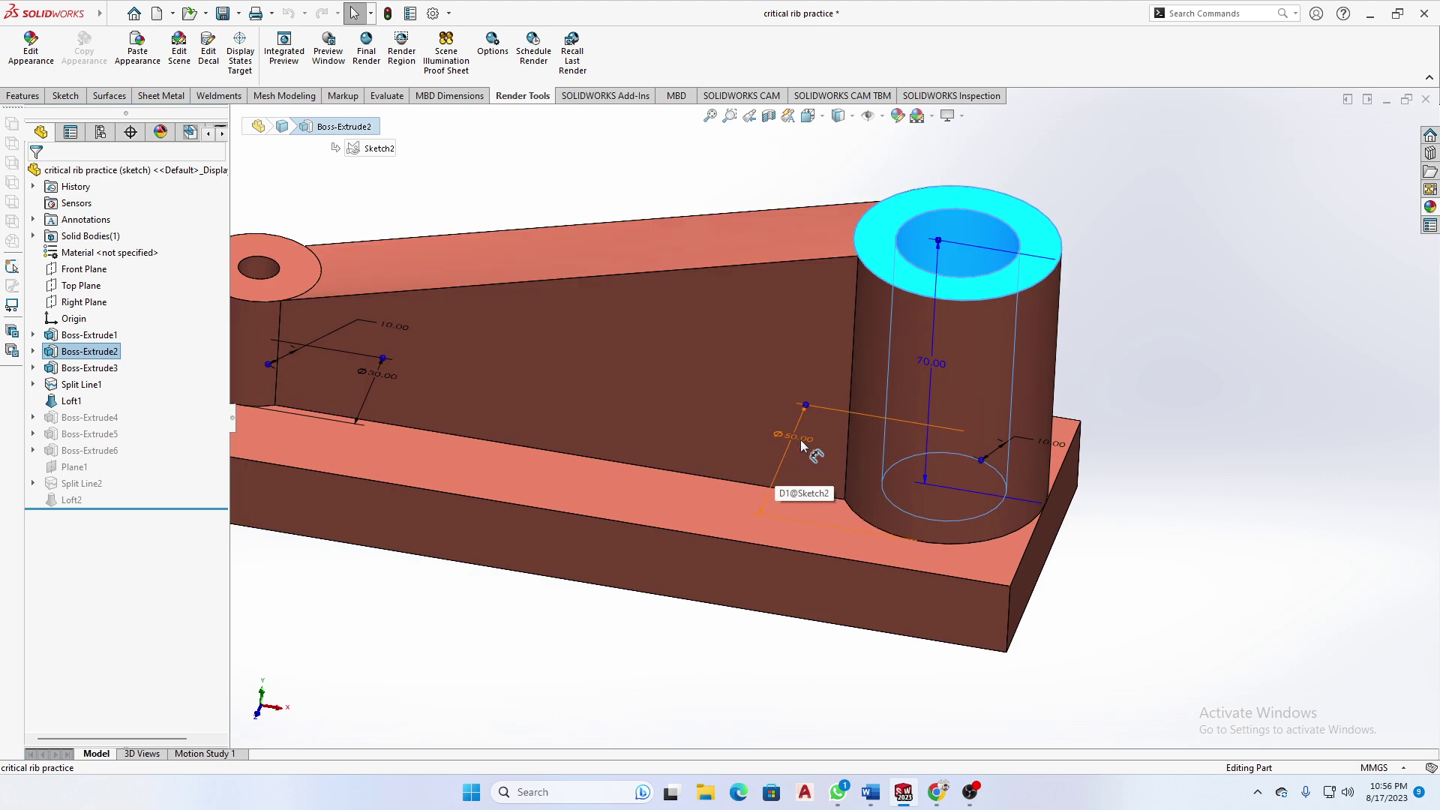
{"action": "left_click", "coordinate": [780, 470]}
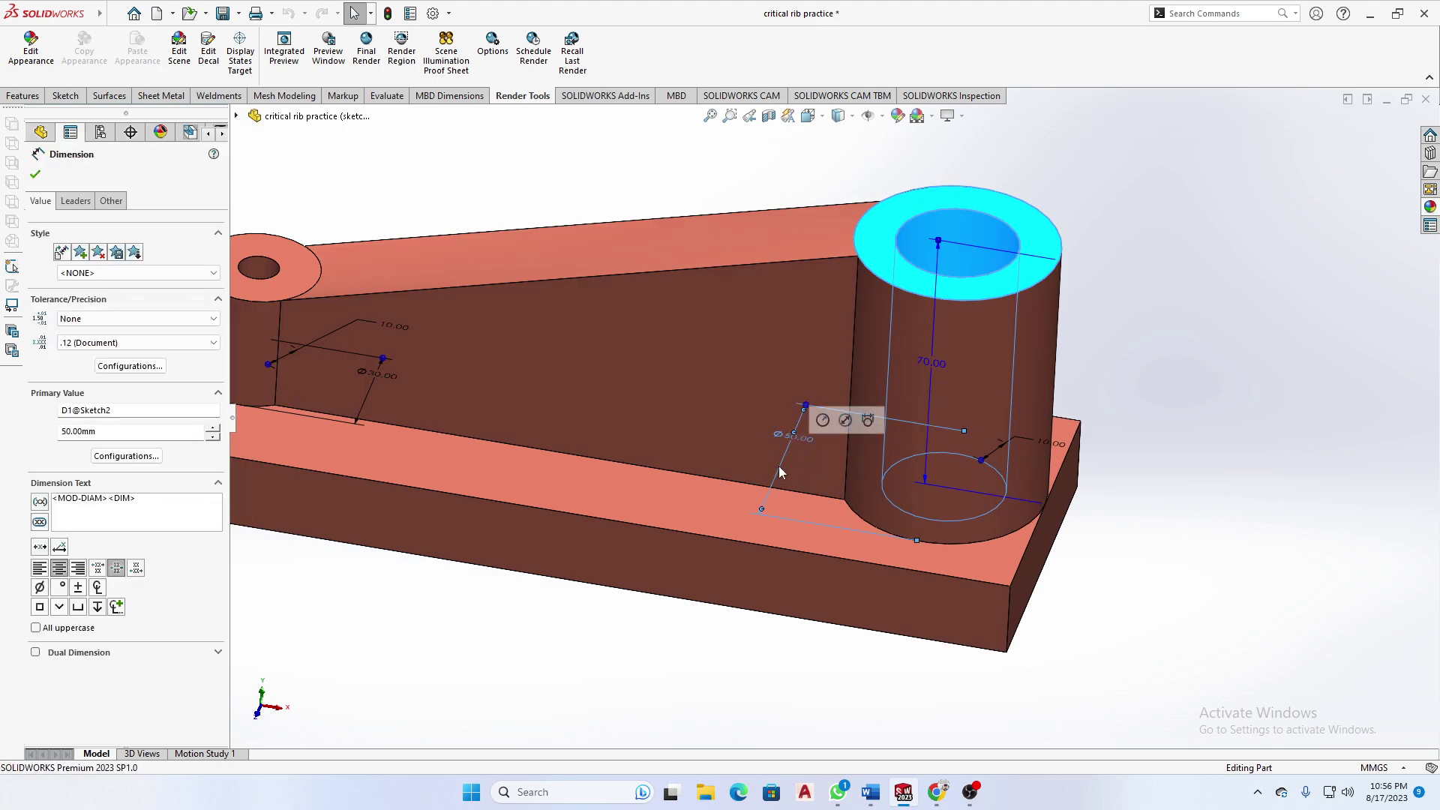
{"action": "left_click_drag", "start_coordinate": [127, 431], "coordinate": [38, 433]}
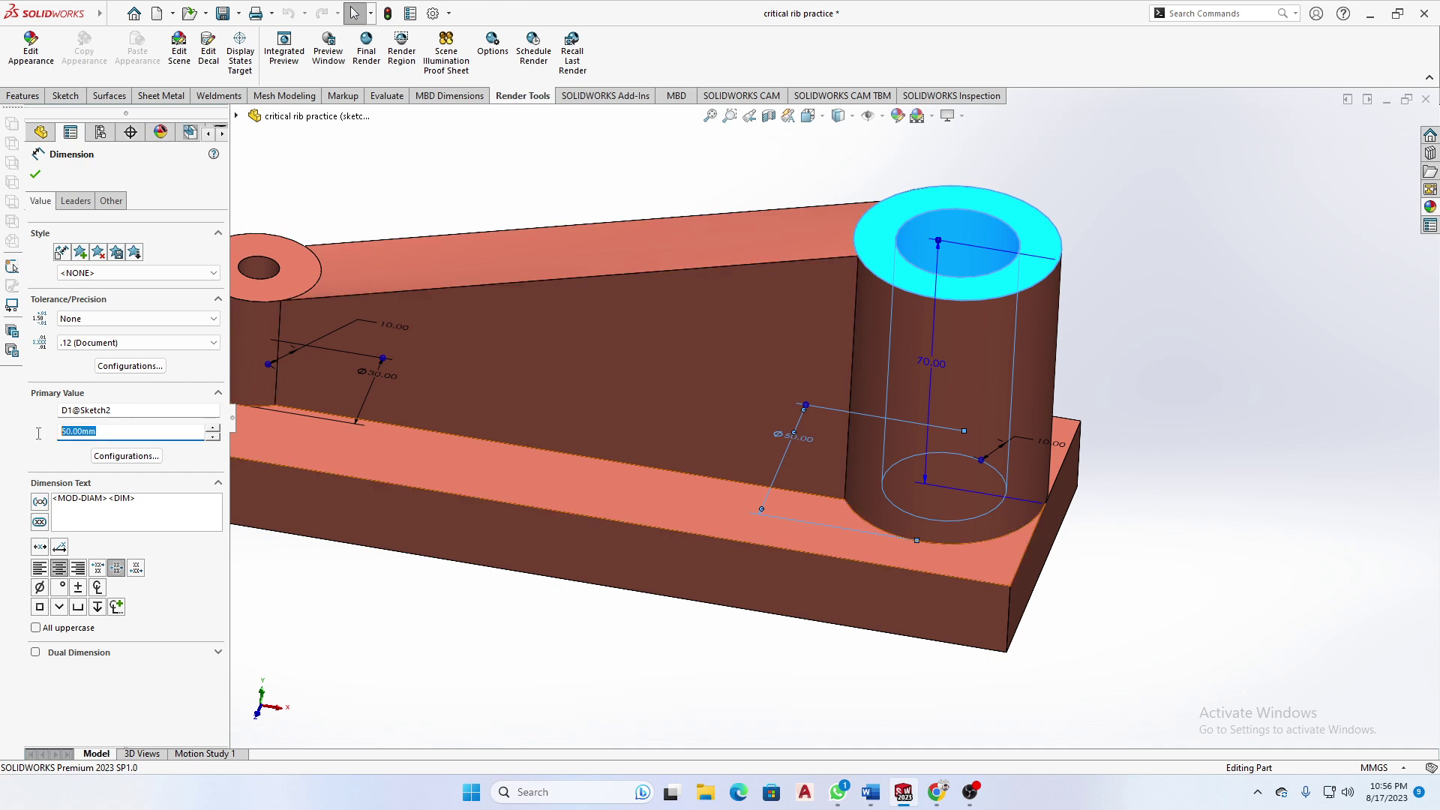
{"action": "type", "text": "40"}
{"action": "left_click", "coordinate": [126, 455]}
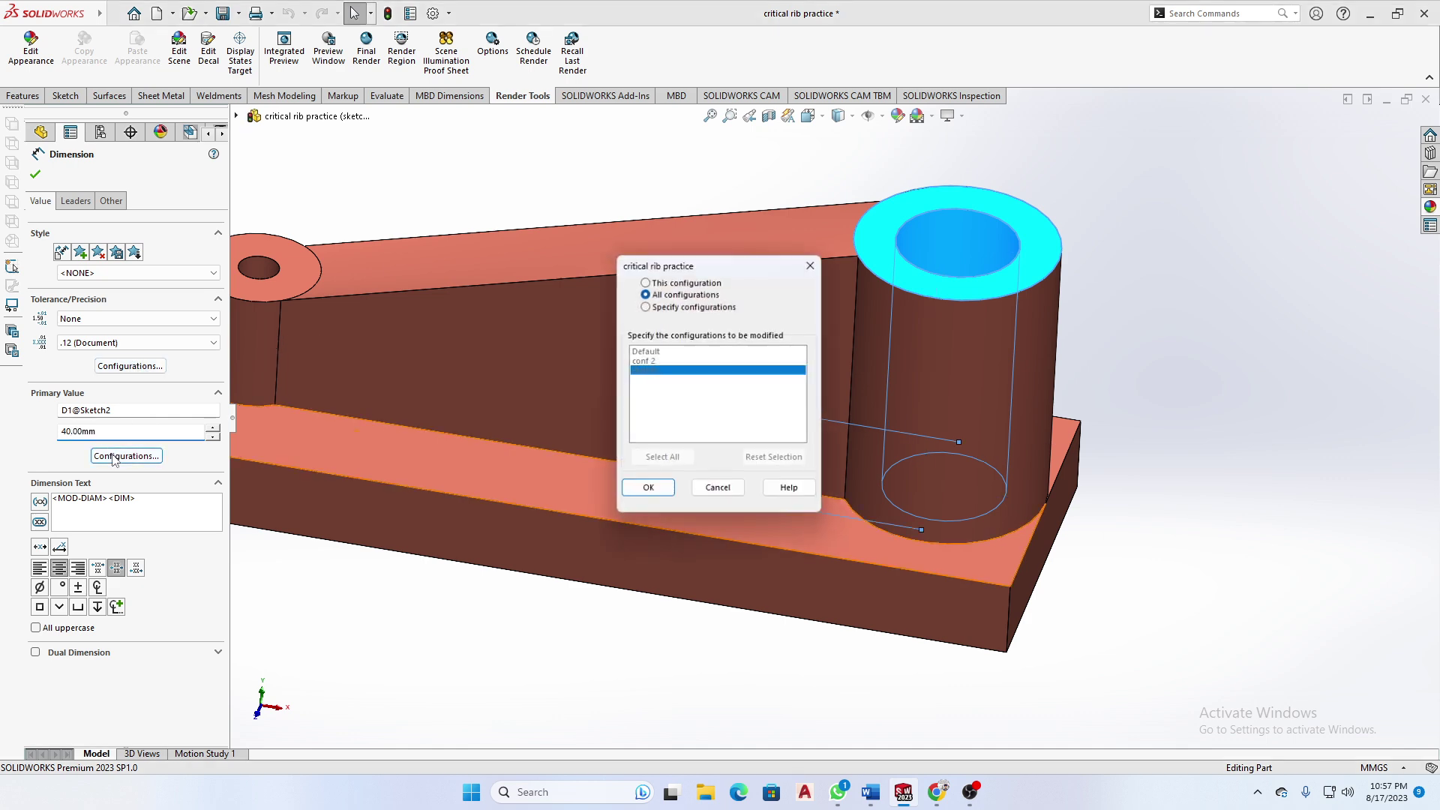
{"action": "left_click", "coordinate": [645, 280]}
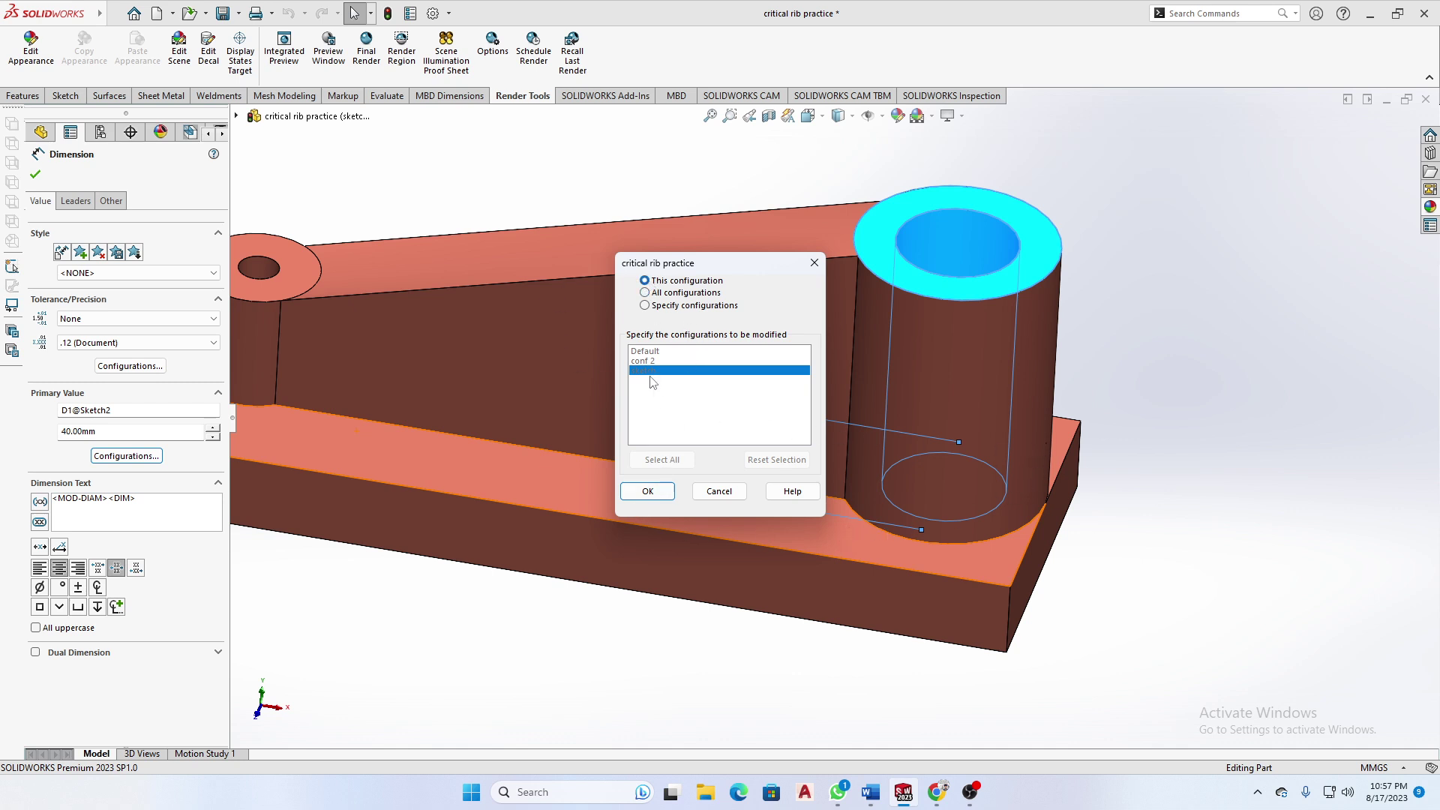
{"action": "left_click", "coordinate": [647, 490]}
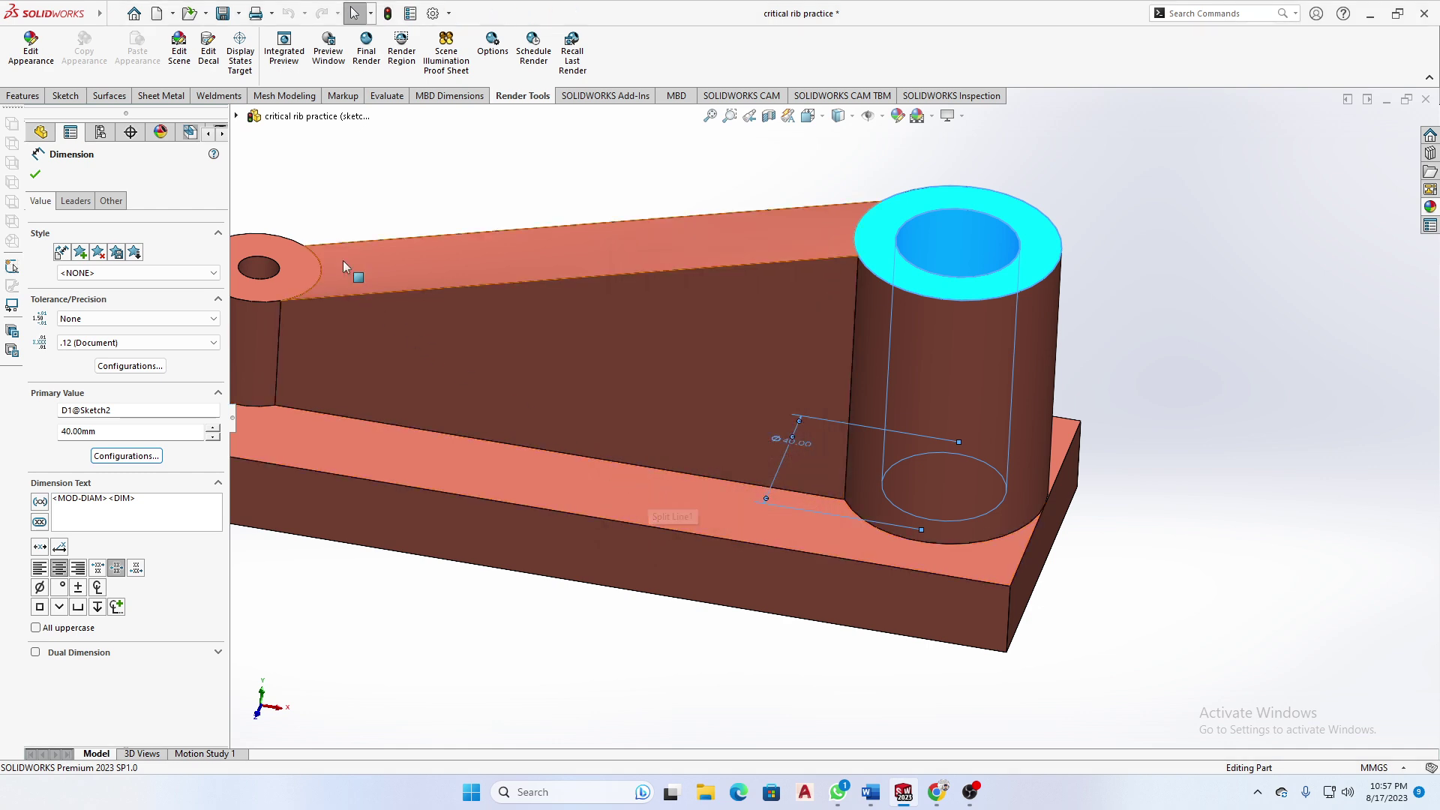
{"action": "left_click", "coordinate": [388, 13]}
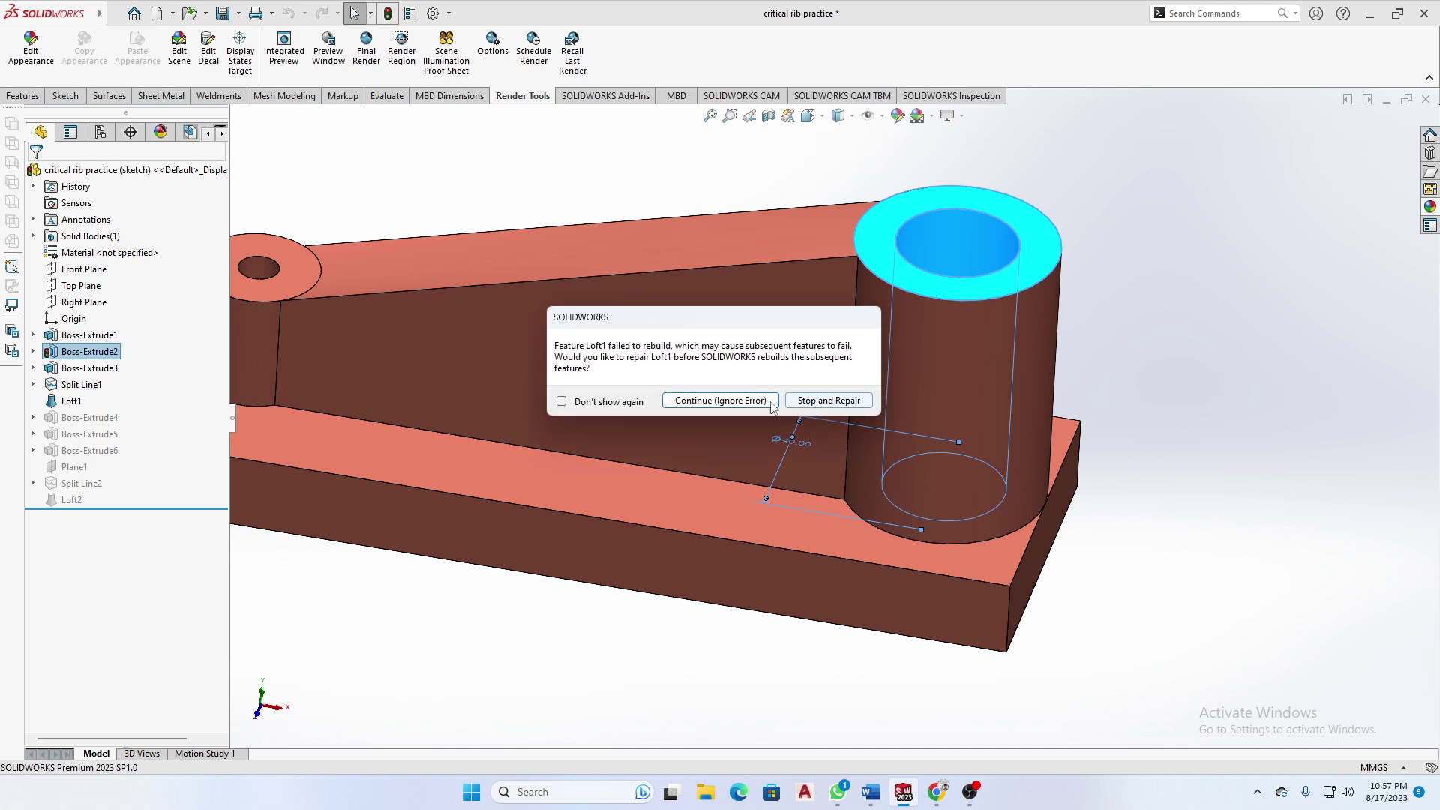
{"action": "left_click", "coordinate": [734, 401]}
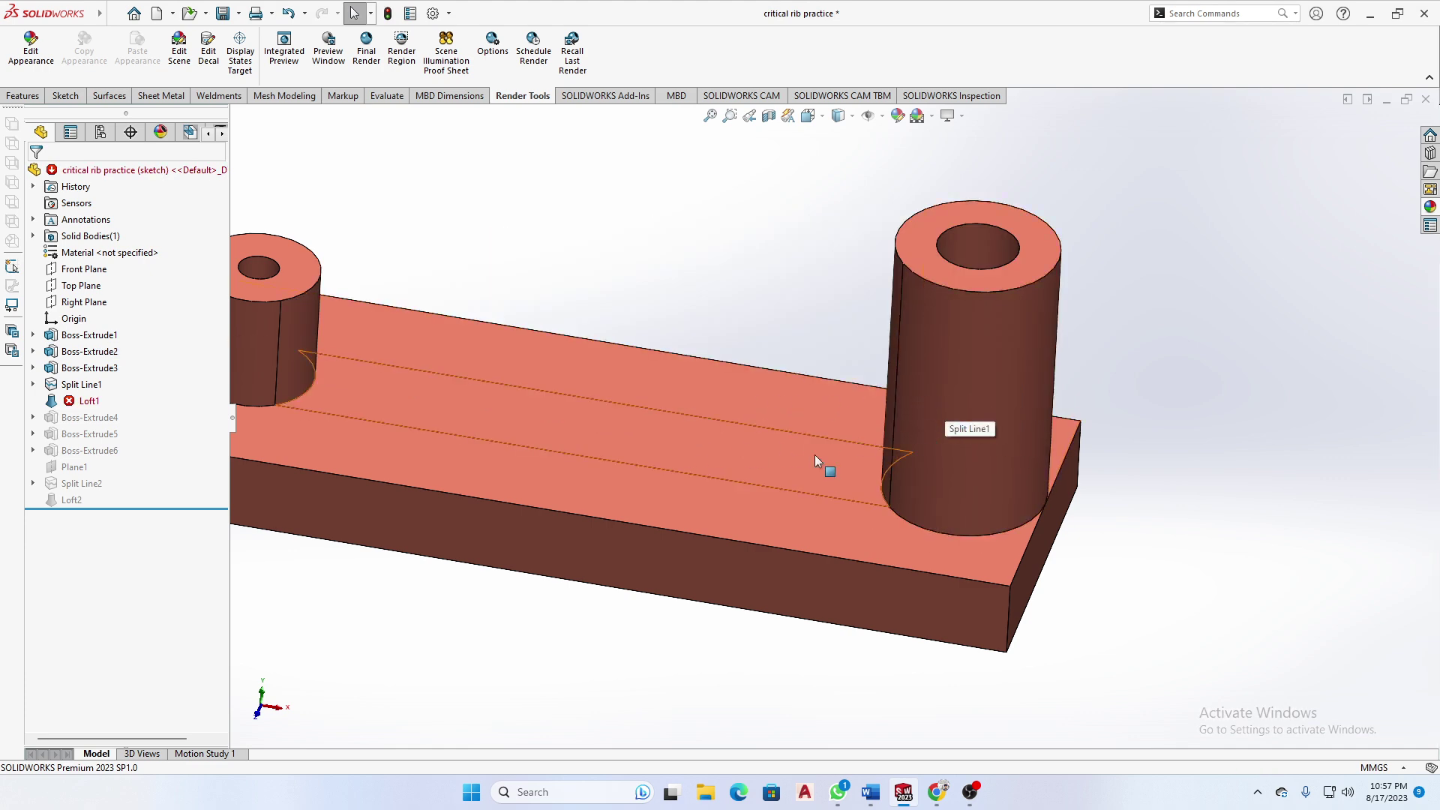
- Return the large cylinder's outer diameter to 50 mm for this configuration and rebuild the model
{"action": "middle_click_drag", "start_coordinate": [772, 460], "coordinate": [741, 395]}
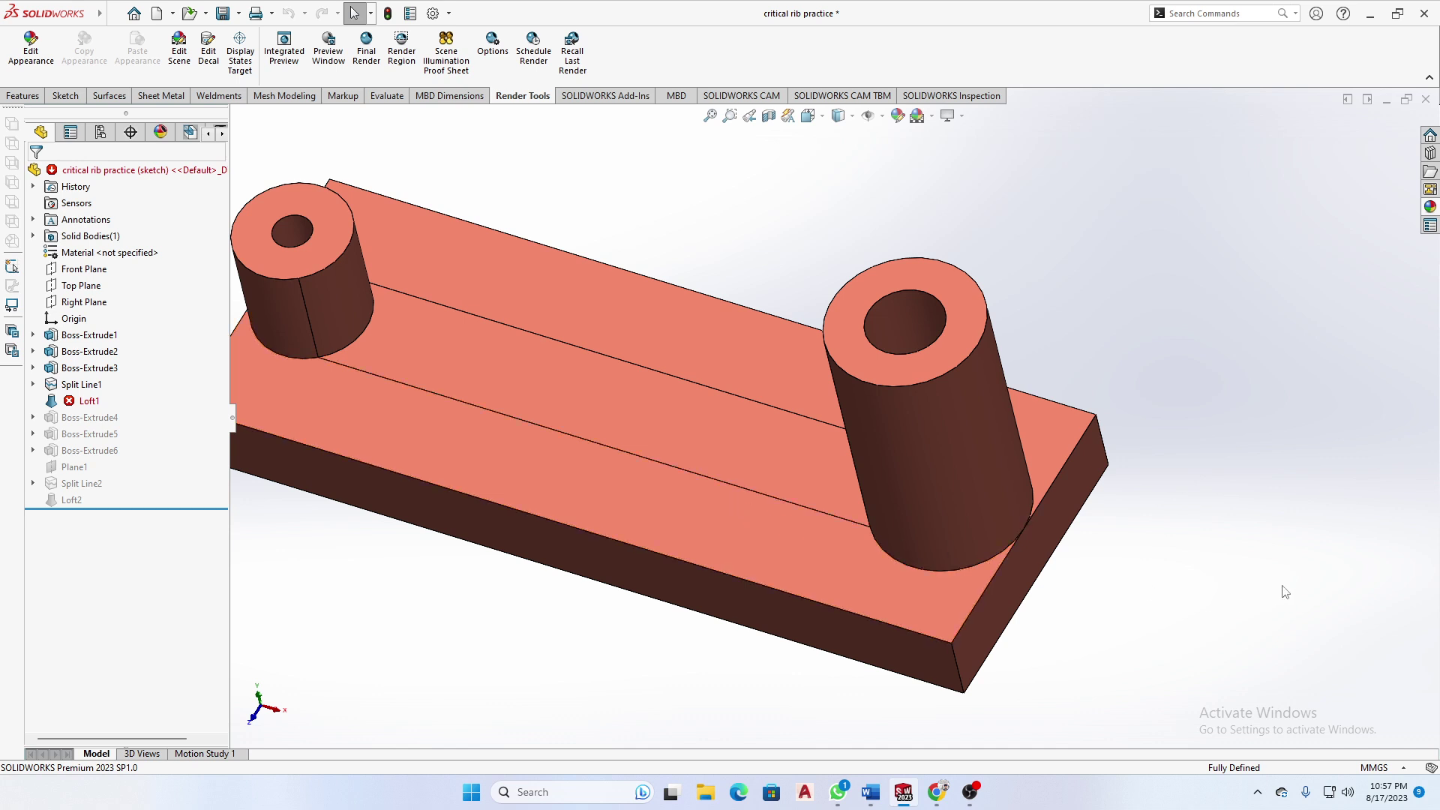
{"action": "middle_click_drag", "start_coordinate": [1291, 567], "coordinate": [1302, 505]}
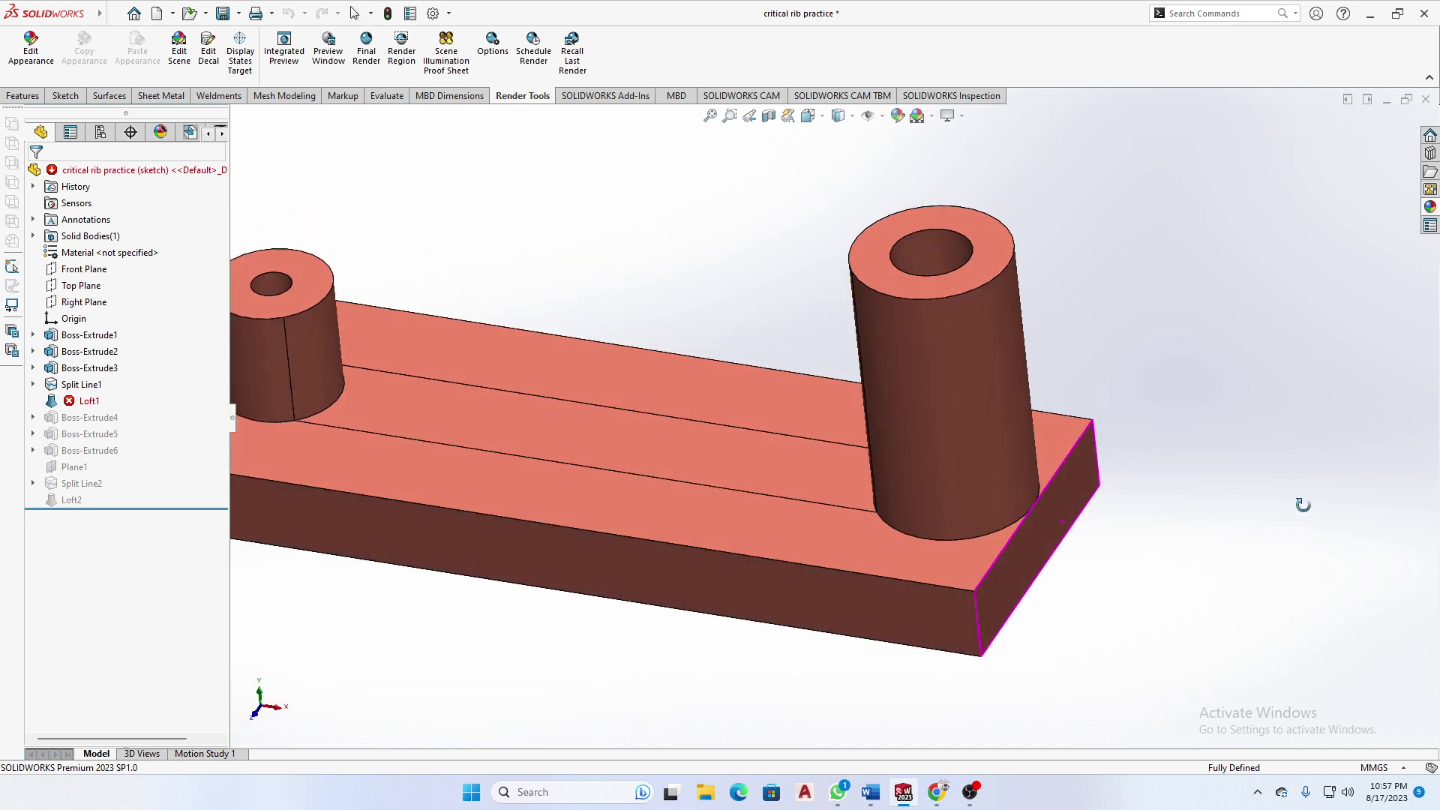
{"action": "left_click", "coordinate": [78, 370]}
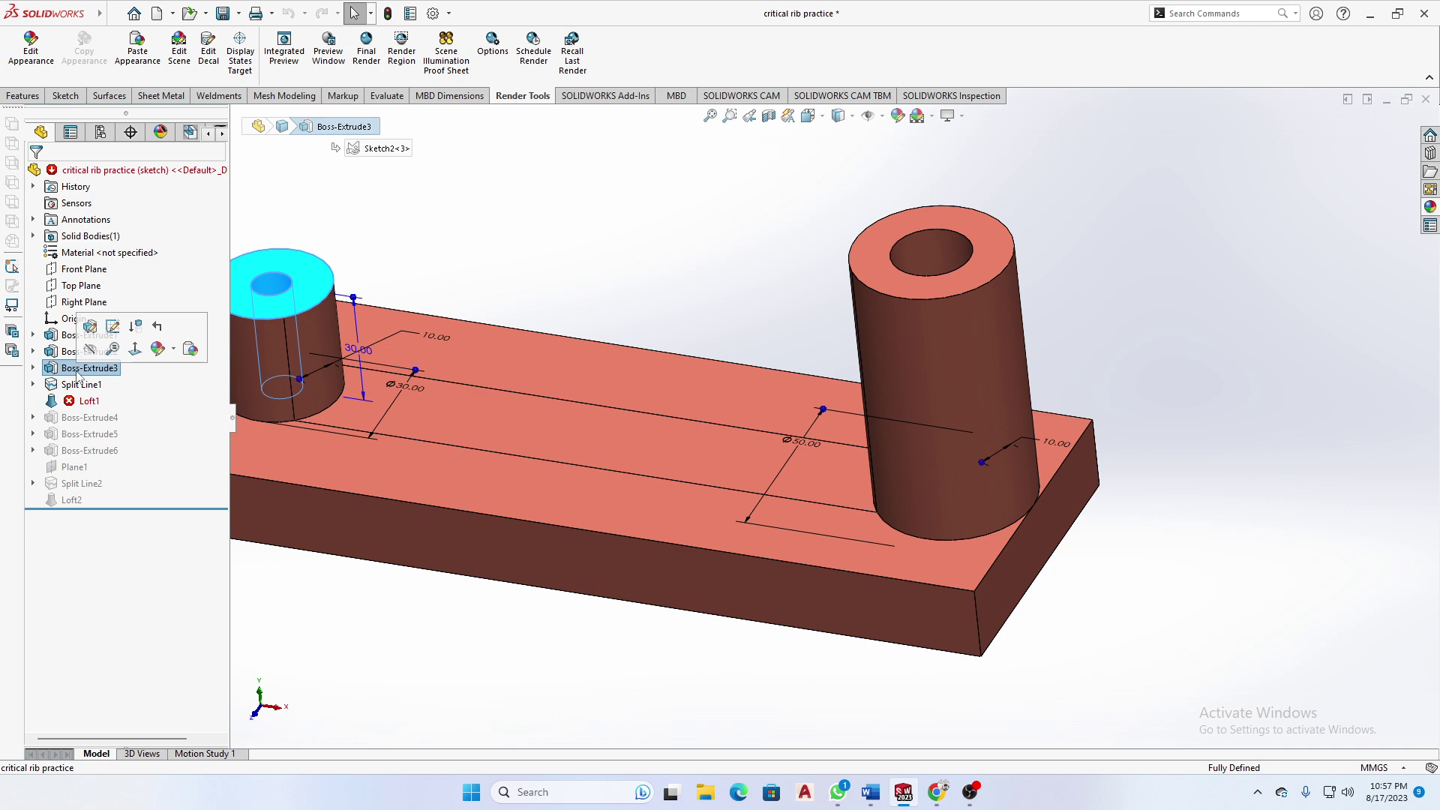
{"action": "double_click", "coordinate": [802, 443]}
{"action": "left_click", "coordinate": [706, 286]}
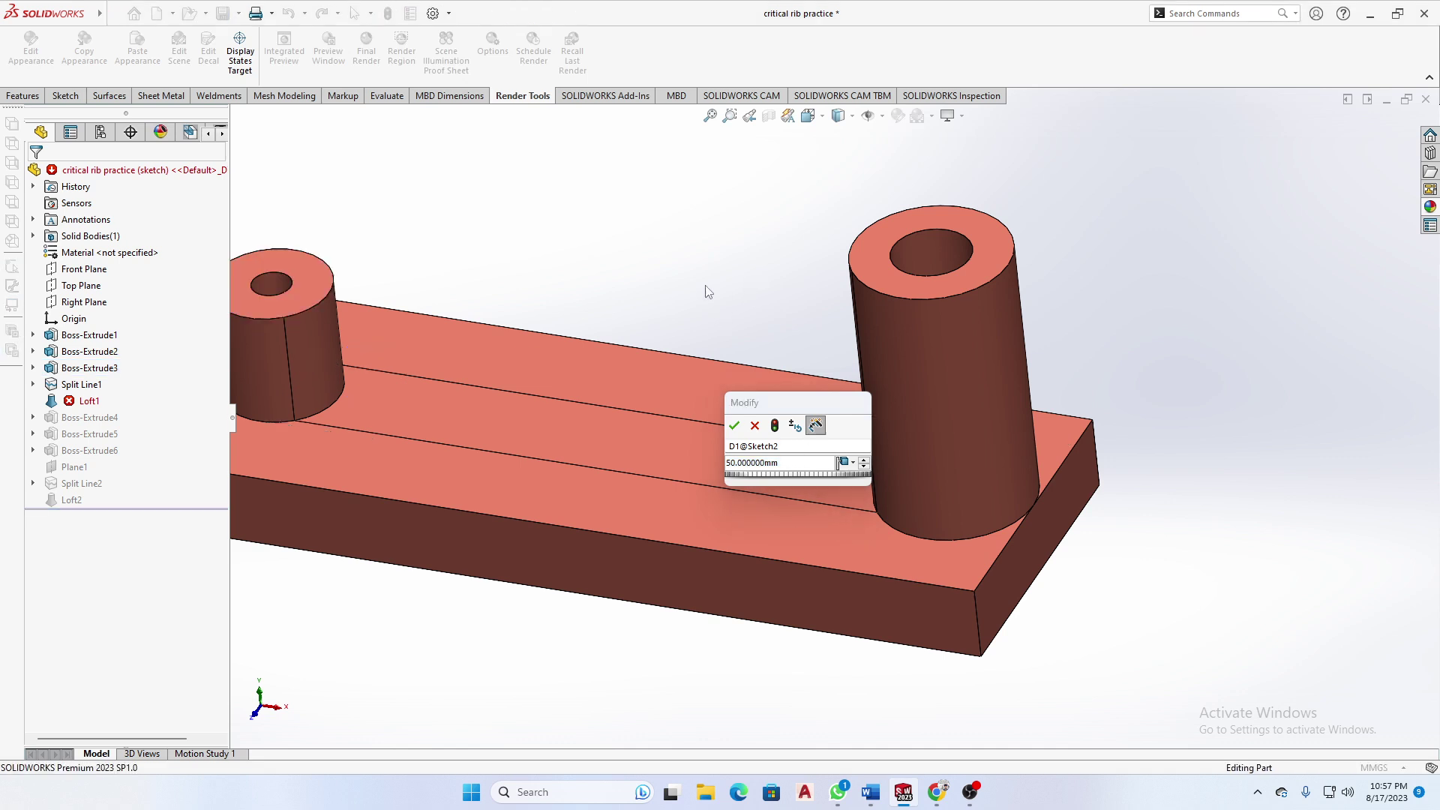
{"action": "left_click", "coordinate": [33, 369]}
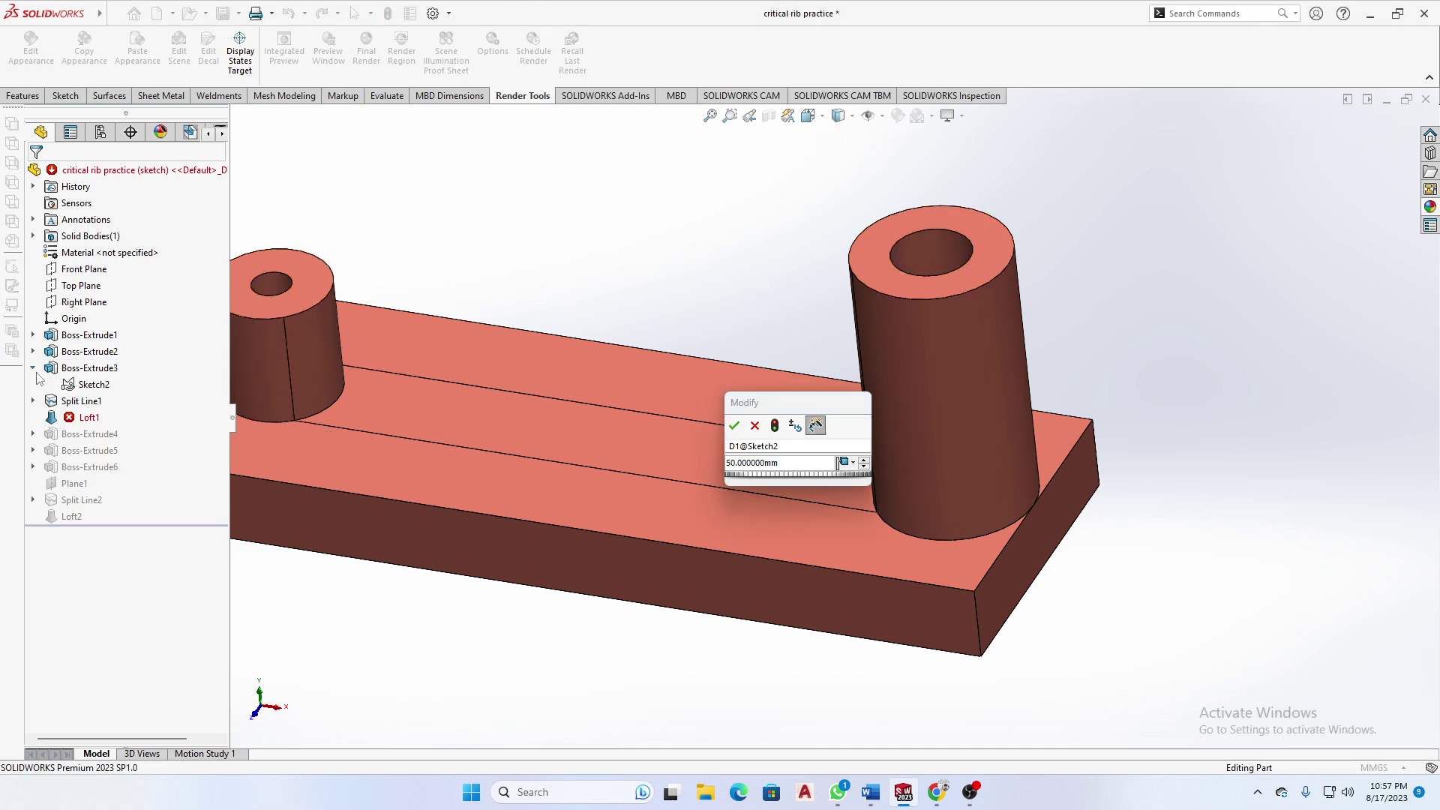
{"action": "left_click", "coordinate": [95, 387]}
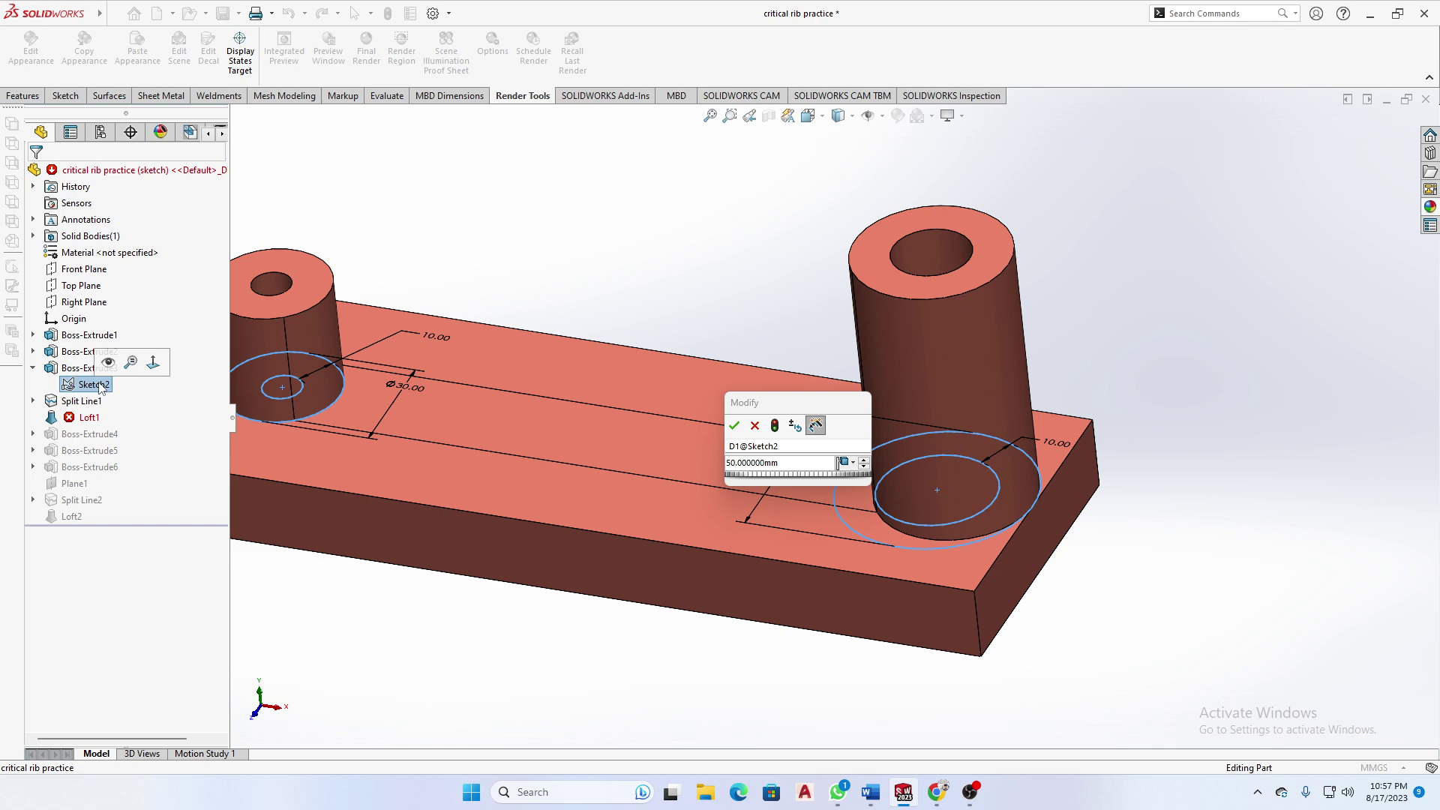
{"action": "left_click", "coordinate": [854, 464]}
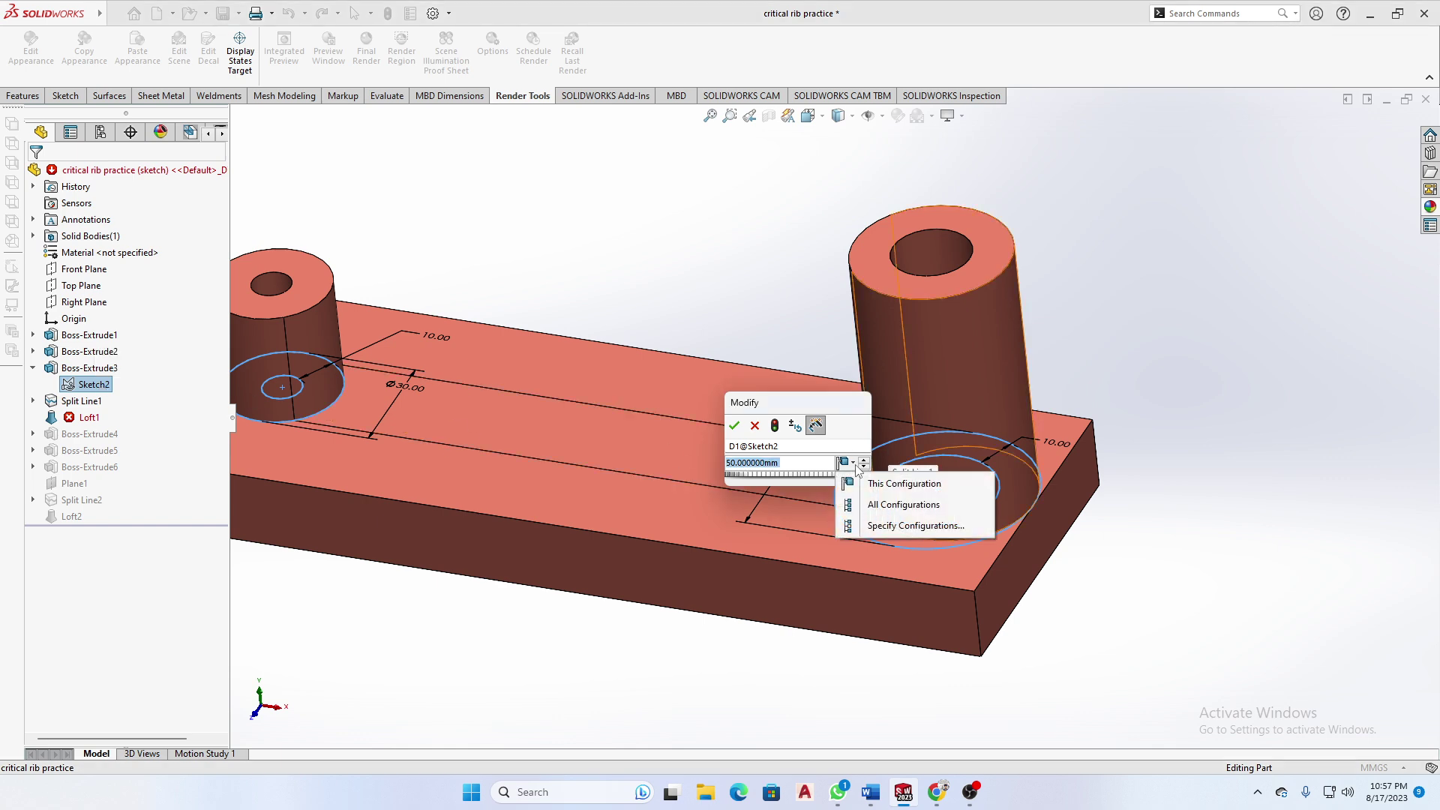
{"action": "left_click", "coordinate": [887, 488]}
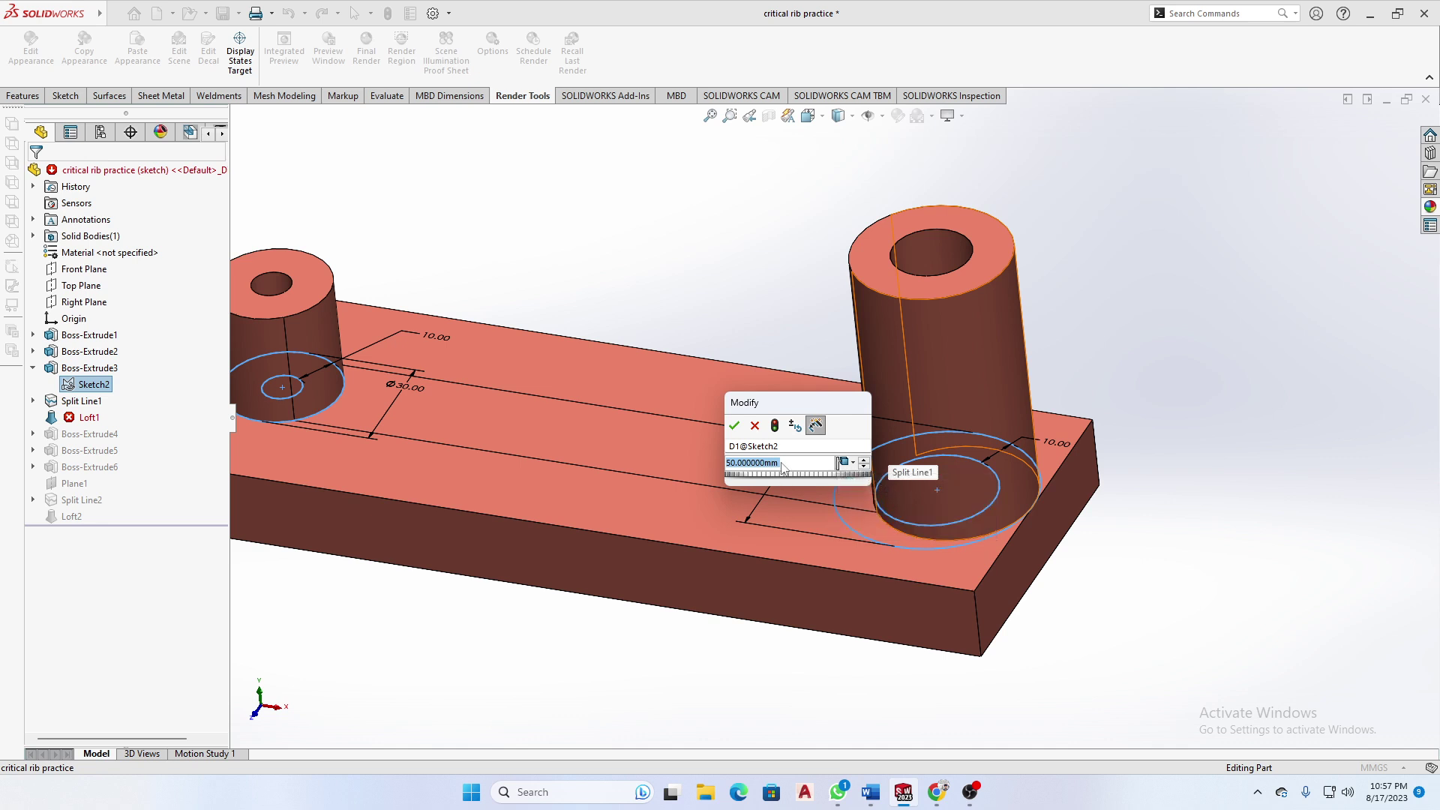
{"action": "left_click", "coordinate": [734, 426]}
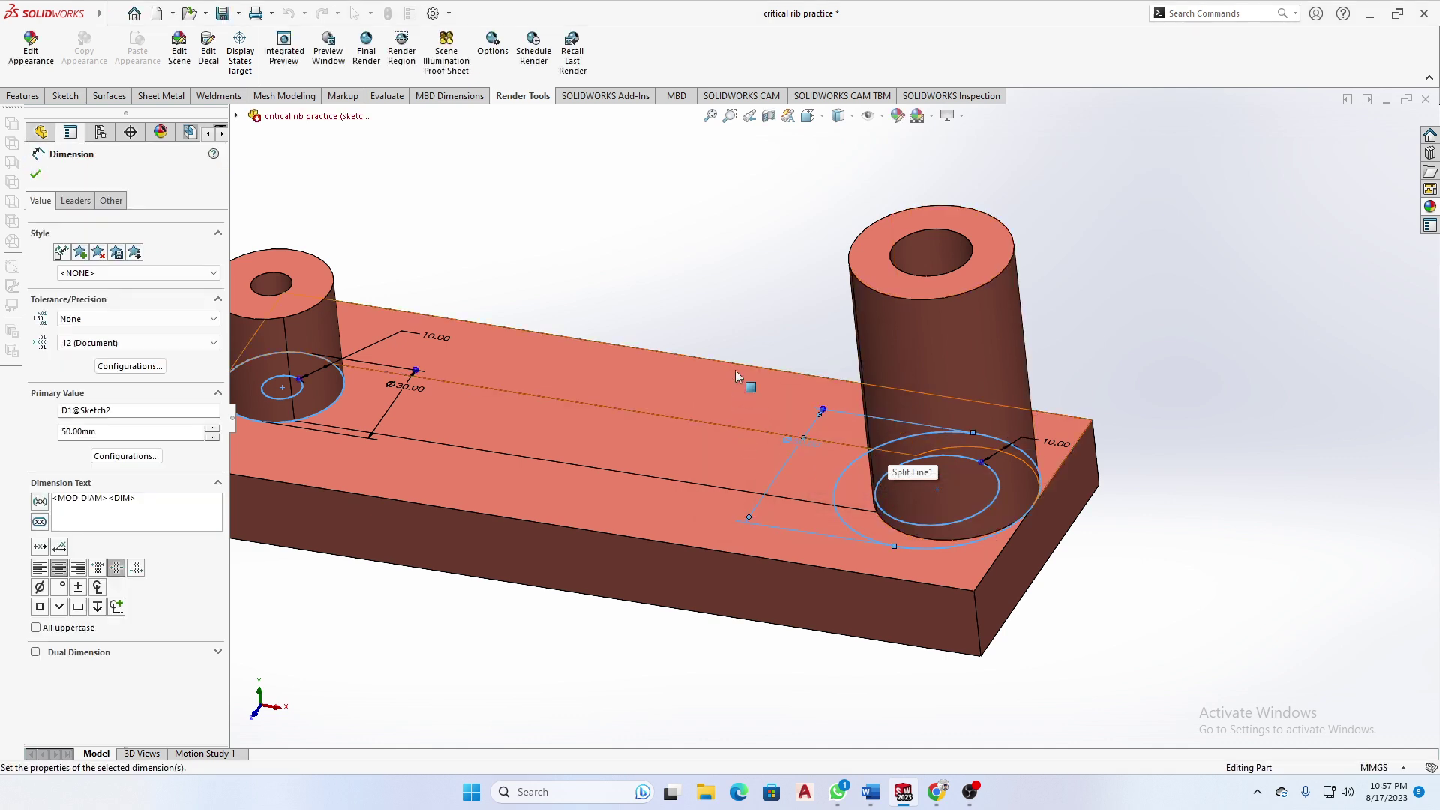
{"action": "left_click", "coordinate": [753, 302]}
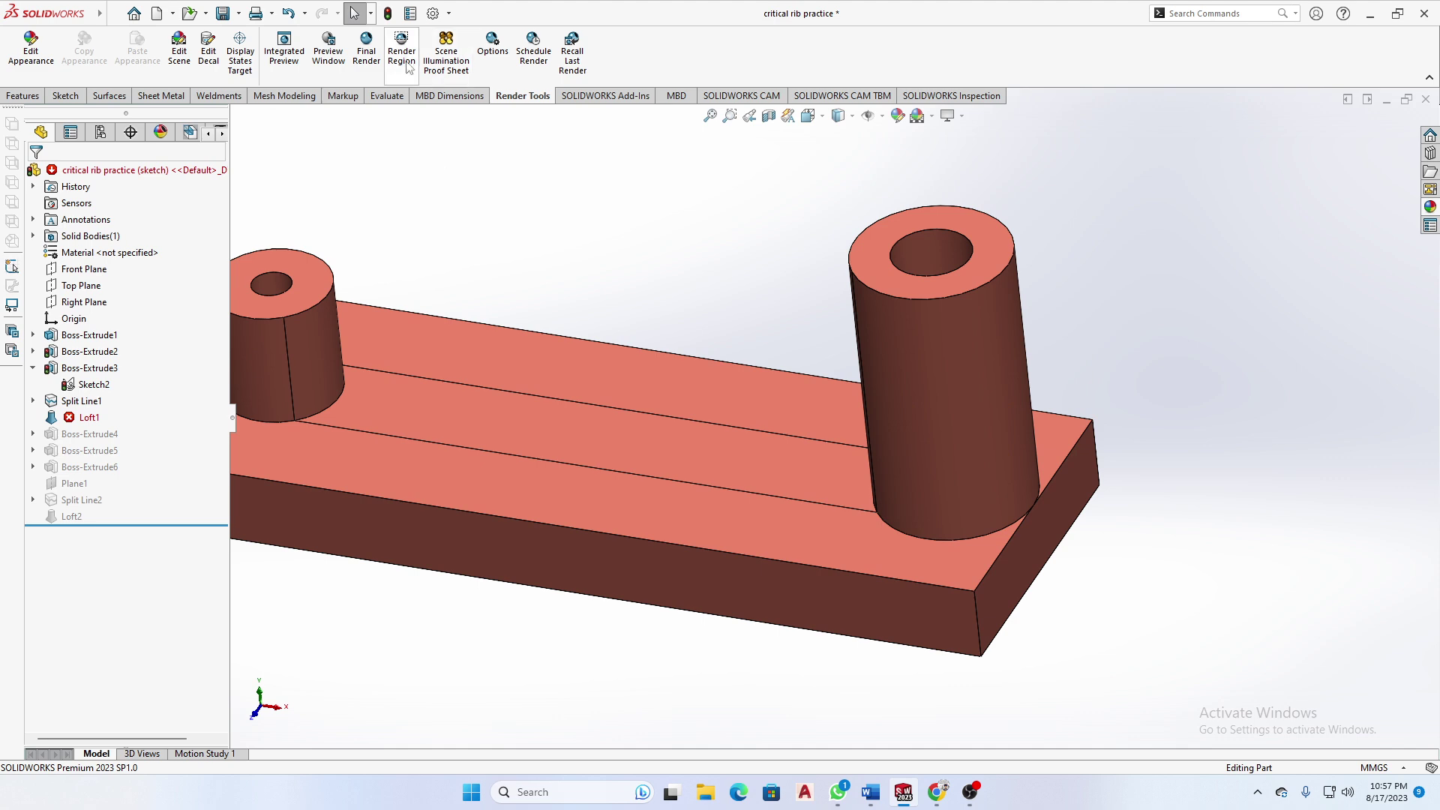
{"action": "left_click", "coordinate": [388, 13]}
{"action": "scroll", "coordinate": [847, 304], "scroll_direction": "up", "scroll_amount": 3}
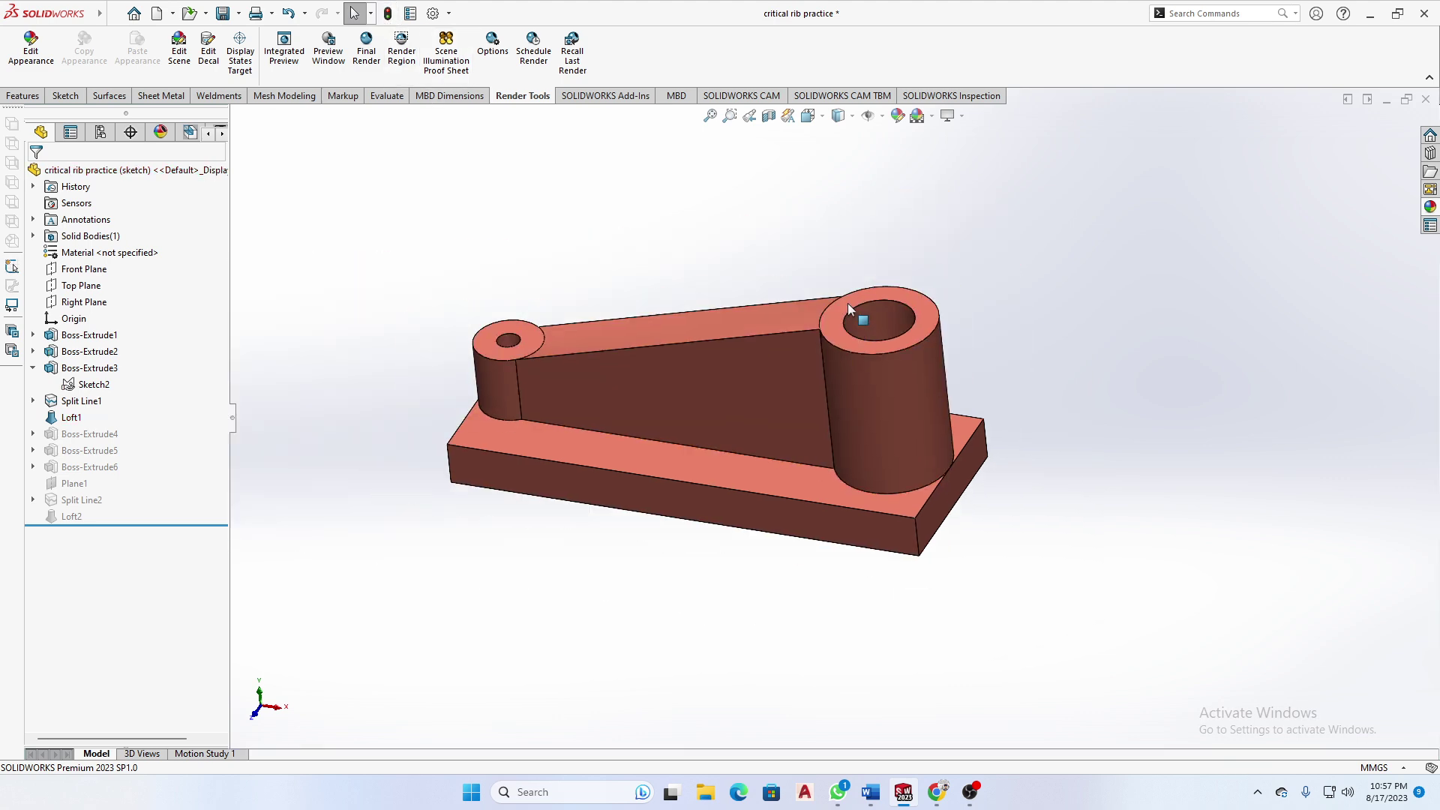
- Set the rib width dimension in the Split Line1 sketch to 15 mm
{"action": "middle_click_drag", "start_coordinate": [847, 304], "coordinate": [852, 269]}
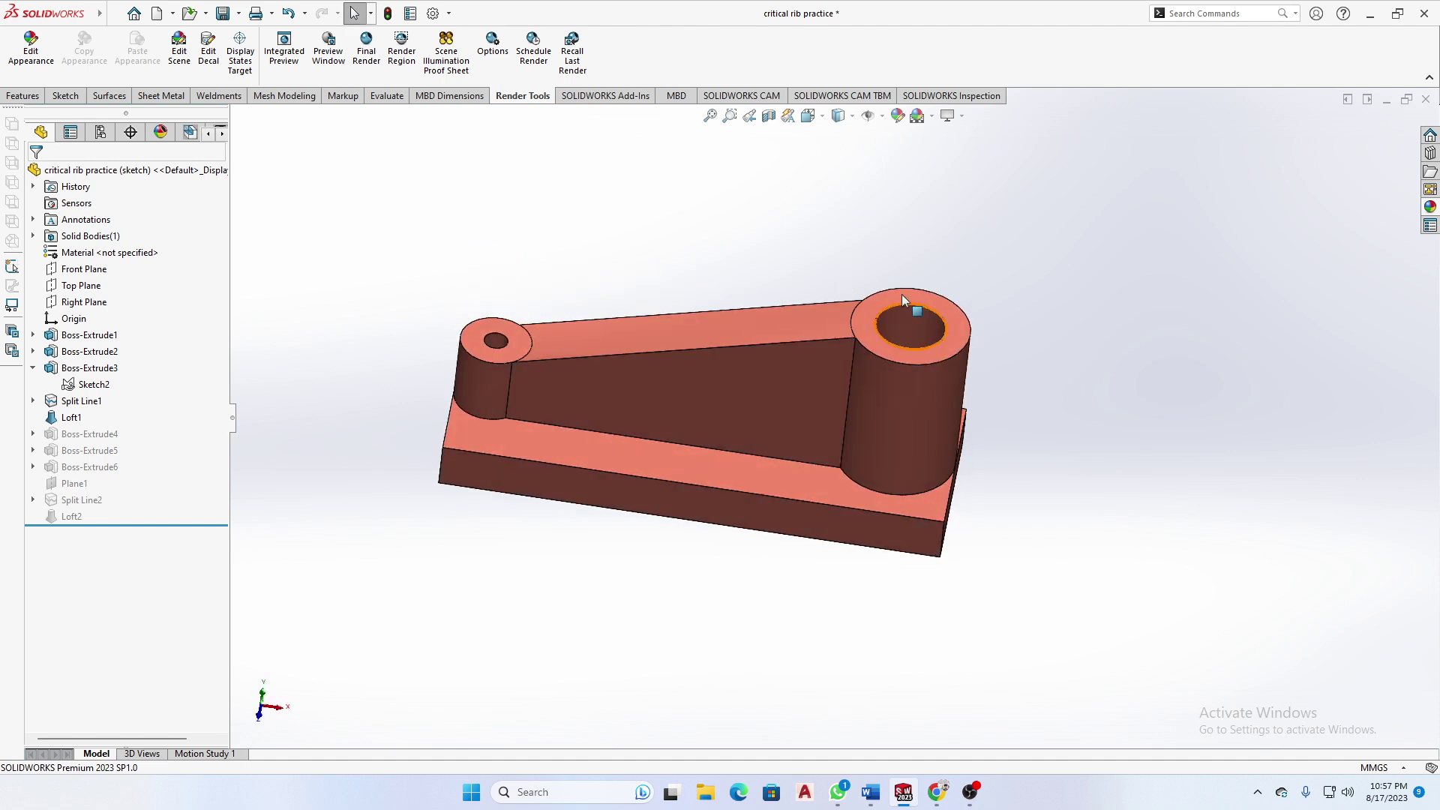
{"action": "left_click", "coordinate": [759, 318]}
{"action": "mouse_move", "coordinate": [804, 331]}
{"action": "middle_mouse_down"}
{"action": "mouse_move", "coordinate": [771, 472]}
{"action": "mouse_move", "coordinate": [742, 493]}
{"action": "mouse_move", "coordinate": [777, 326]}
{"action": "middle_mouse_up"}
{"action": "left_click", "coordinate": [453, 363]}
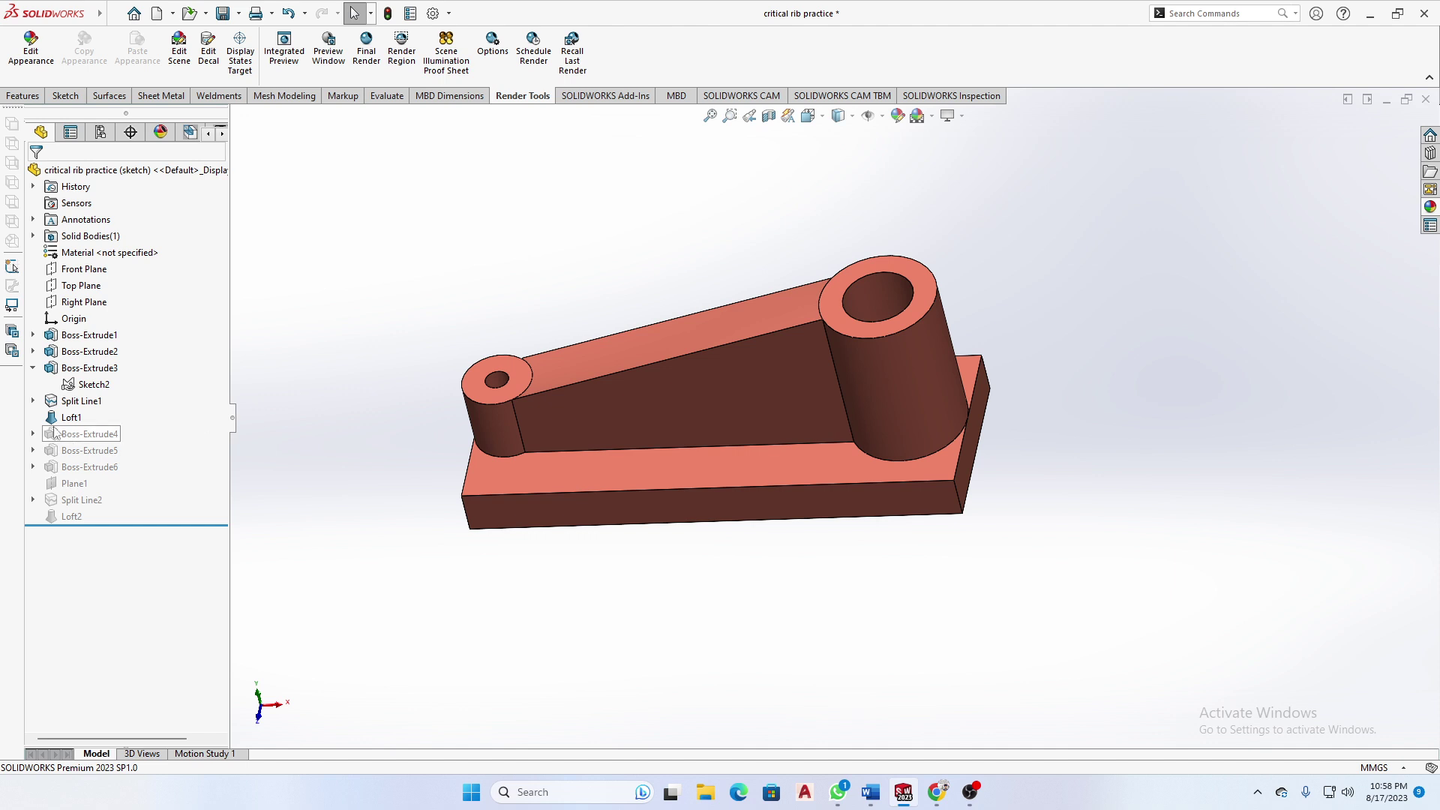
{"action": "left_click", "coordinate": [79, 401]}
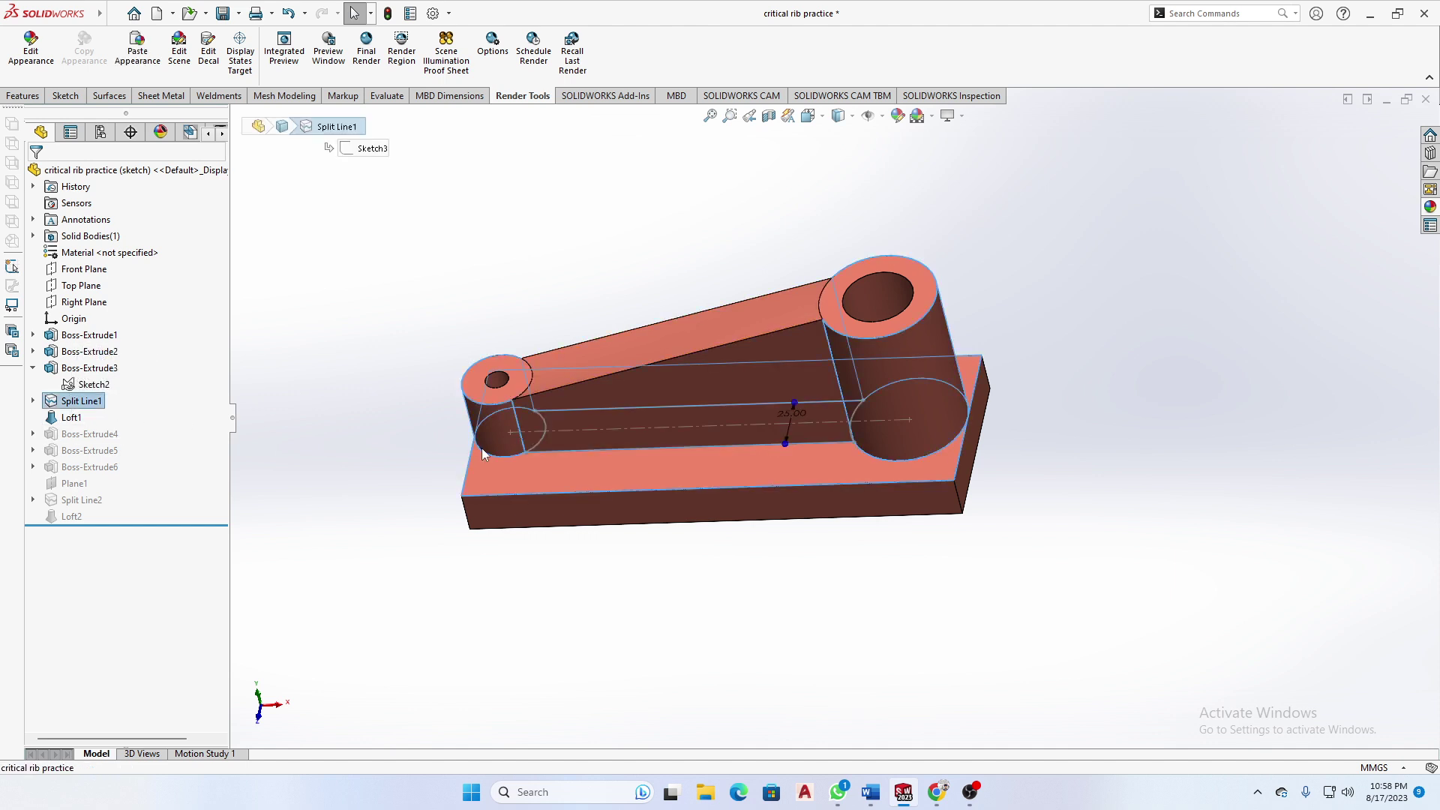
{"action": "scroll", "coordinate": [754, 411], "scroll_direction": "down", "scroll_amount": 2}
{"action": "scroll", "coordinate": [755, 411], "scroll_direction": "down", "scroll_amount": 3}
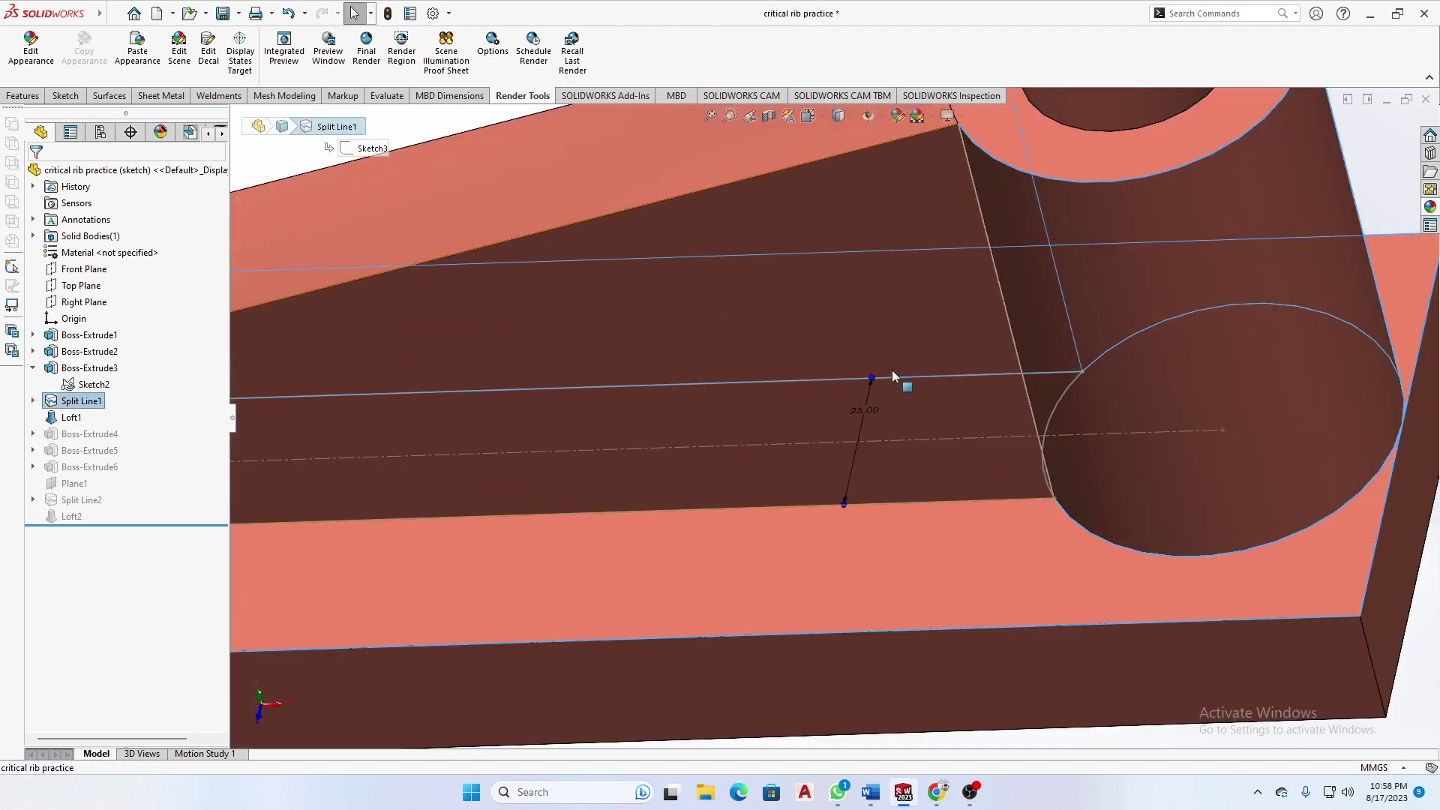
{"action": "left_click", "coordinate": [861, 433]}
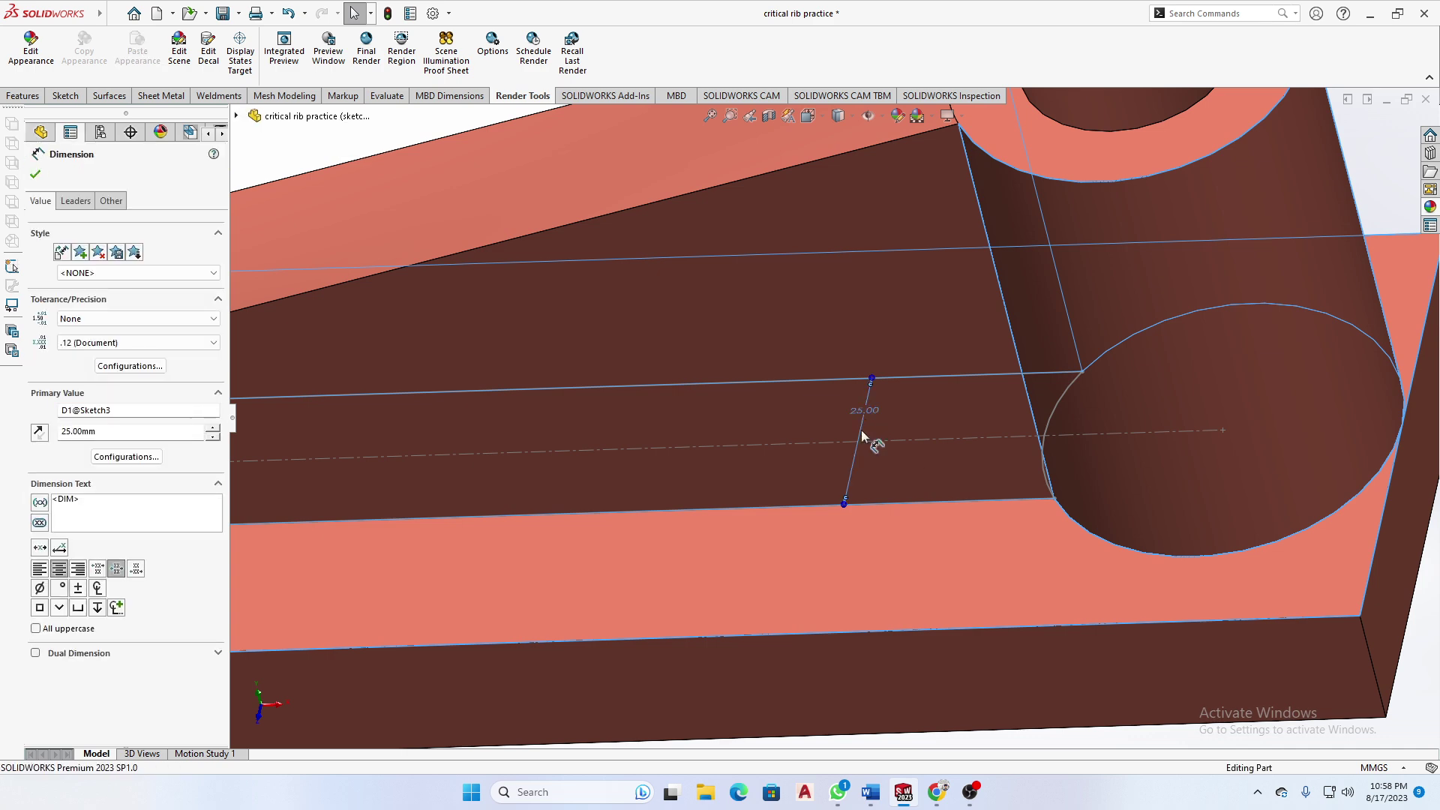
{"action": "left_click_drag", "start_coordinate": [96, 432], "coordinate": [11, 438]}
{"action": "type", "text": "15"}
{"action": "key", "text": "Return"}
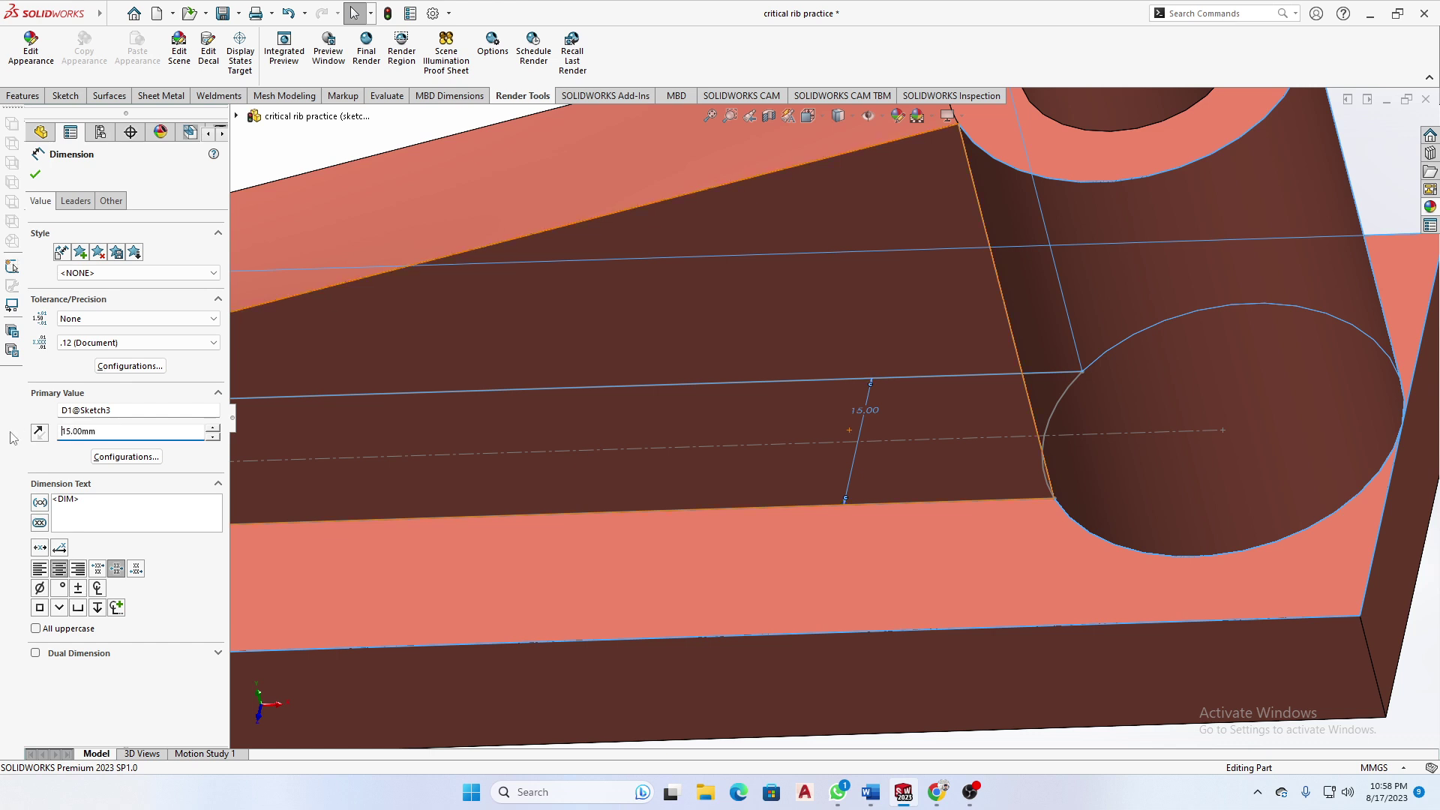
- Apply the rib width value to all configurations and rebuild the model
{"action": "left_click", "coordinate": [126, 457]}
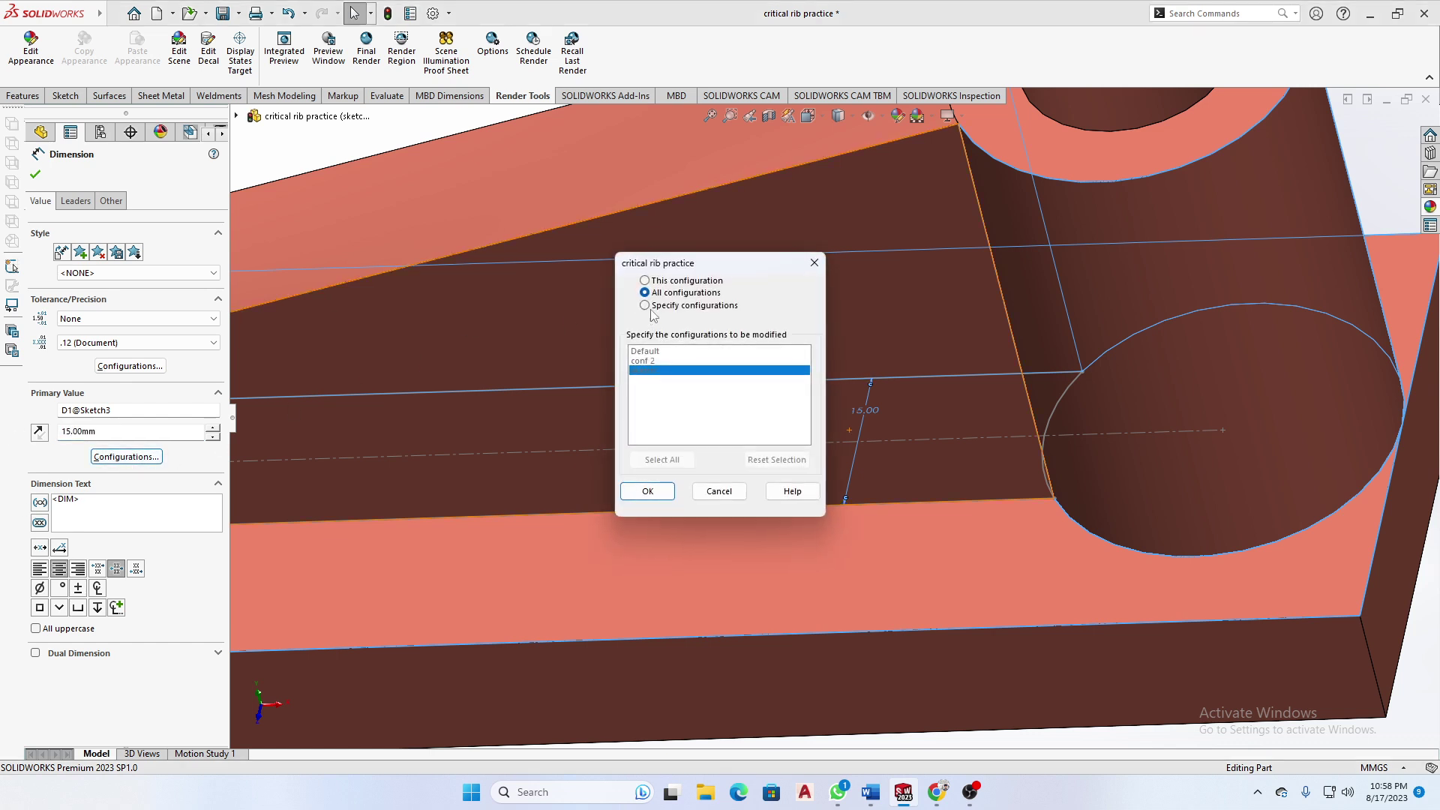
{"action": "left_click", "coordinate": [666, 491]}
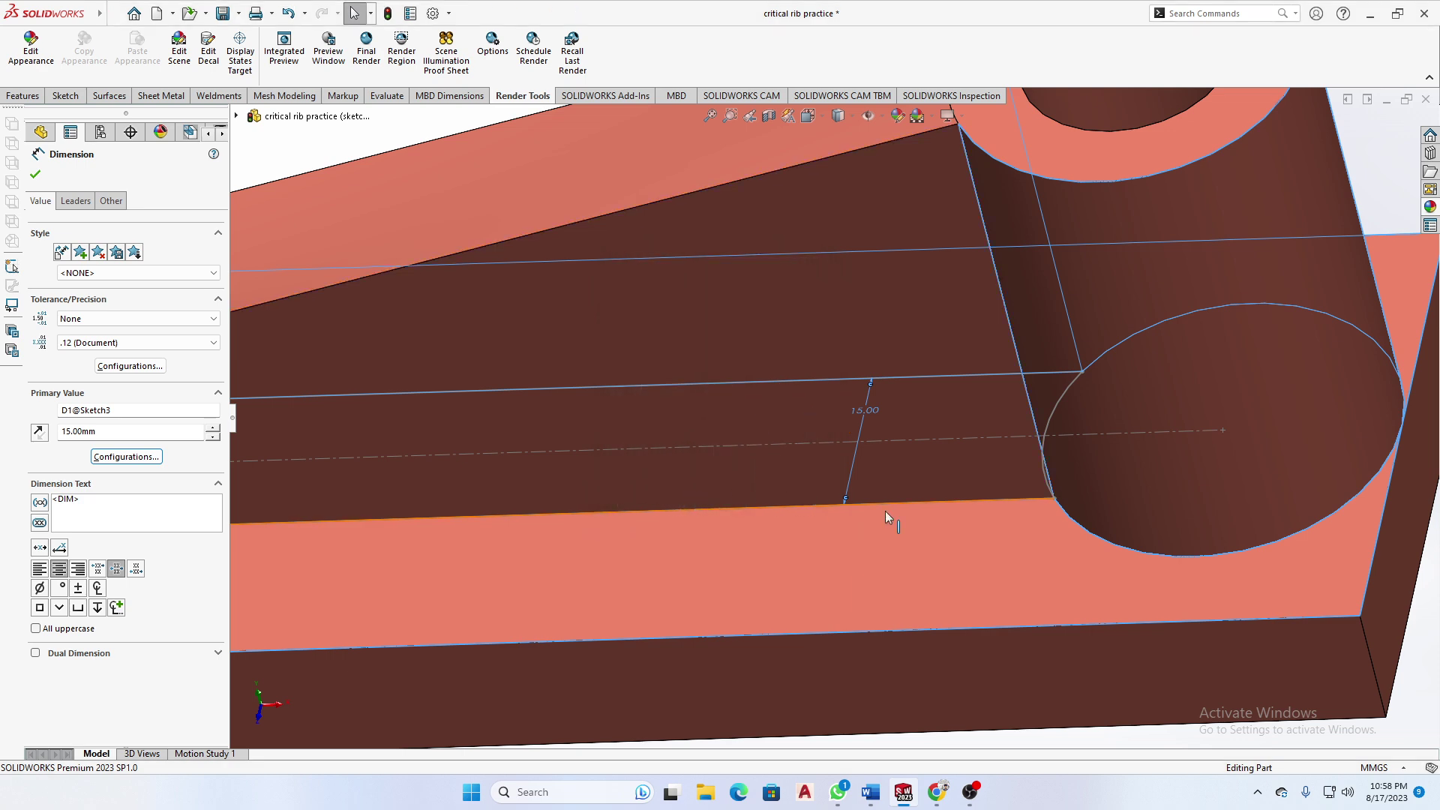
{"action": "key", "text": "f"}
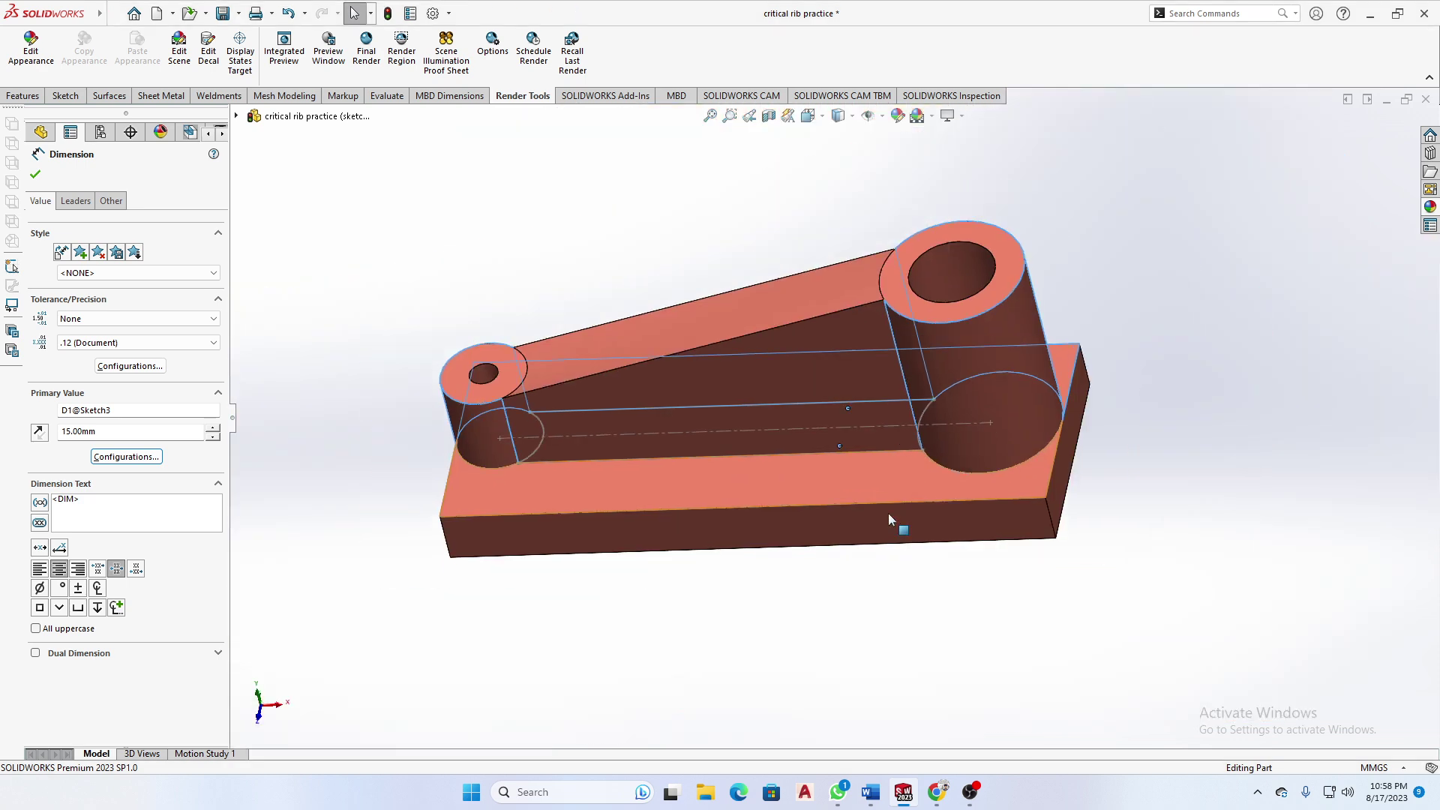
{"action": "left_click", "coordinate": [388, 14]}
{"action": "middle_click_drag", "start_coordinate": [878, 299], "coordinate": [814, 318]}
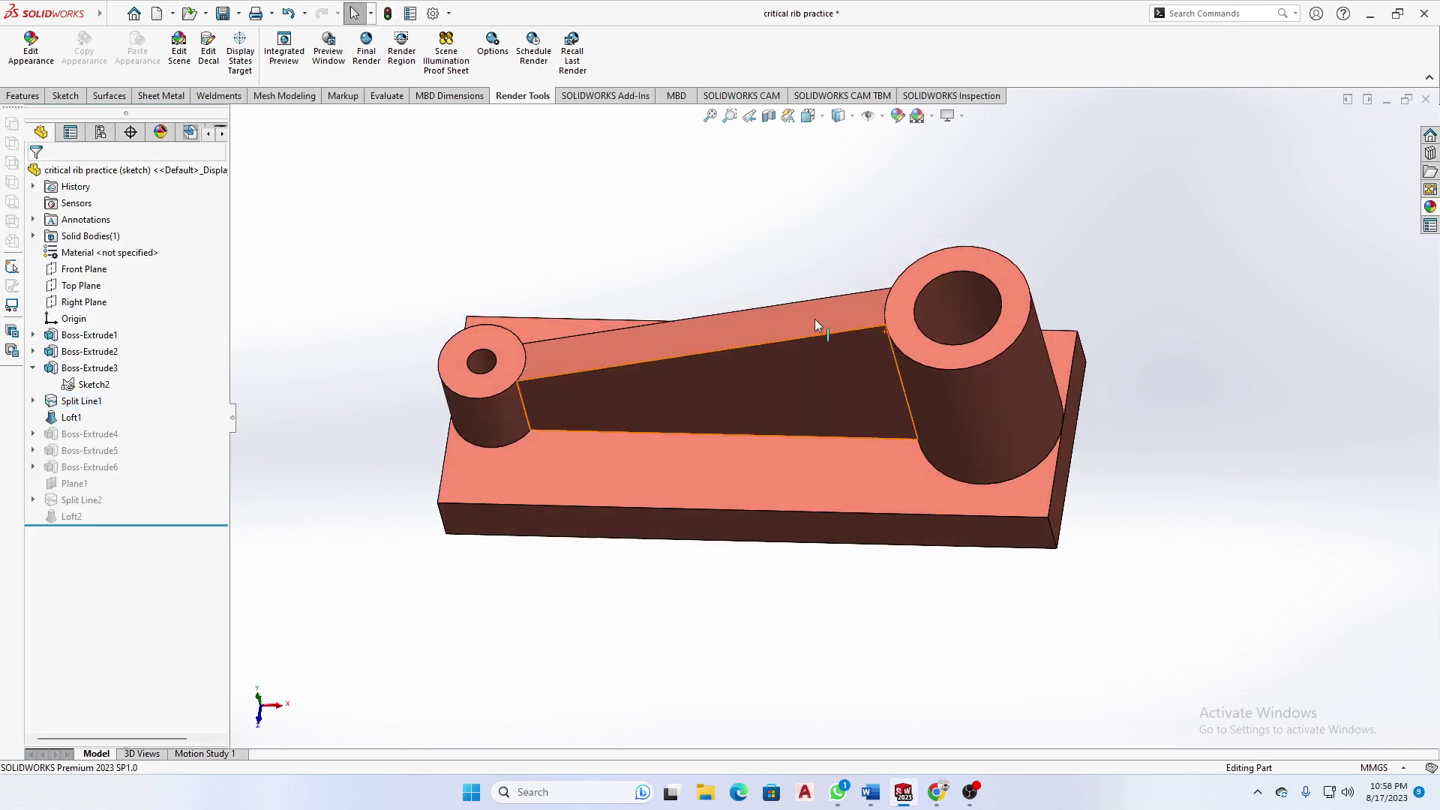
{"action": "middle_click_drag", "start_coordinate": [656, 230], "coordinate": [651, 225]}
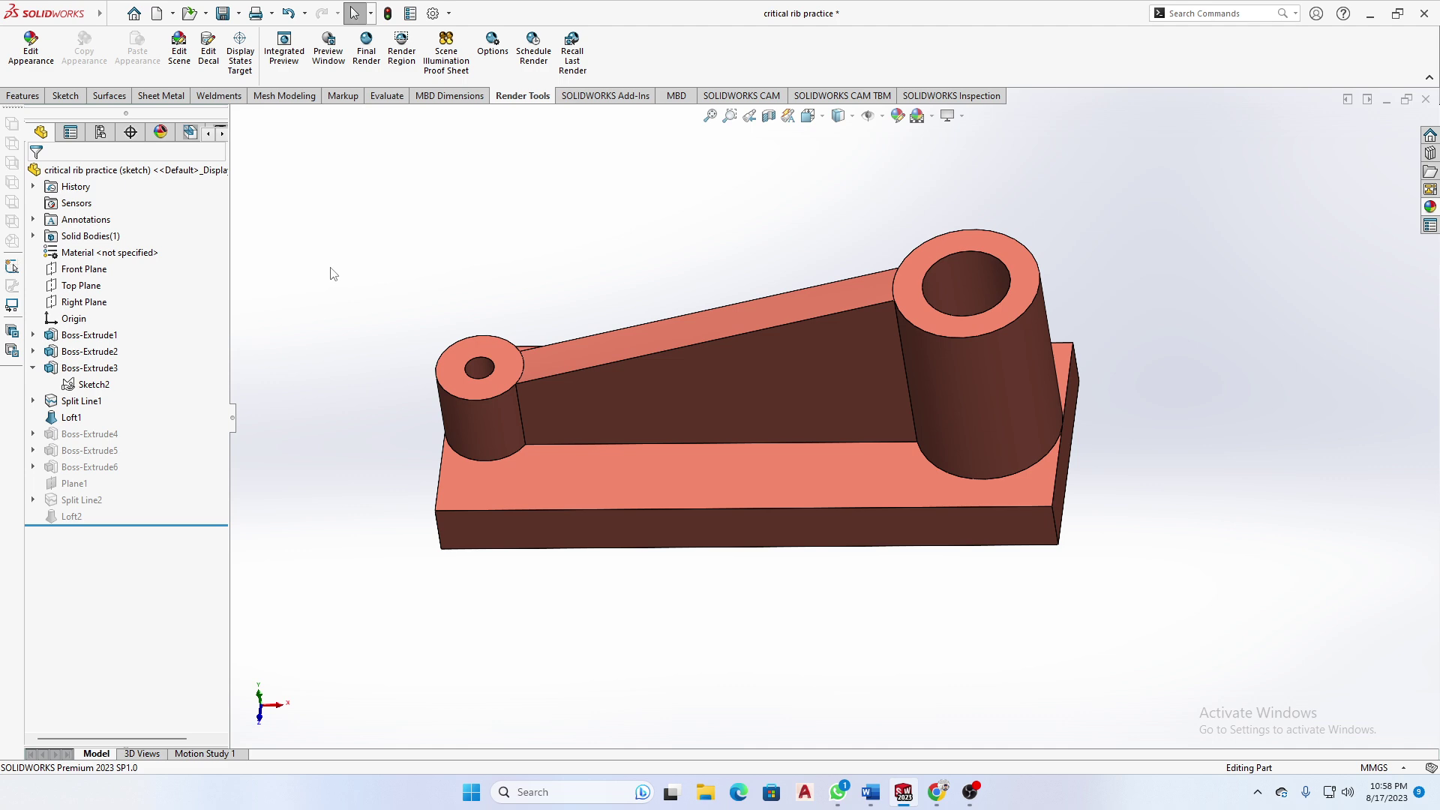
- Activate the Default configuration with a rebuild, continuing past the Loft1 error
{"action": "left_click", "coordinate": [100, 132]}
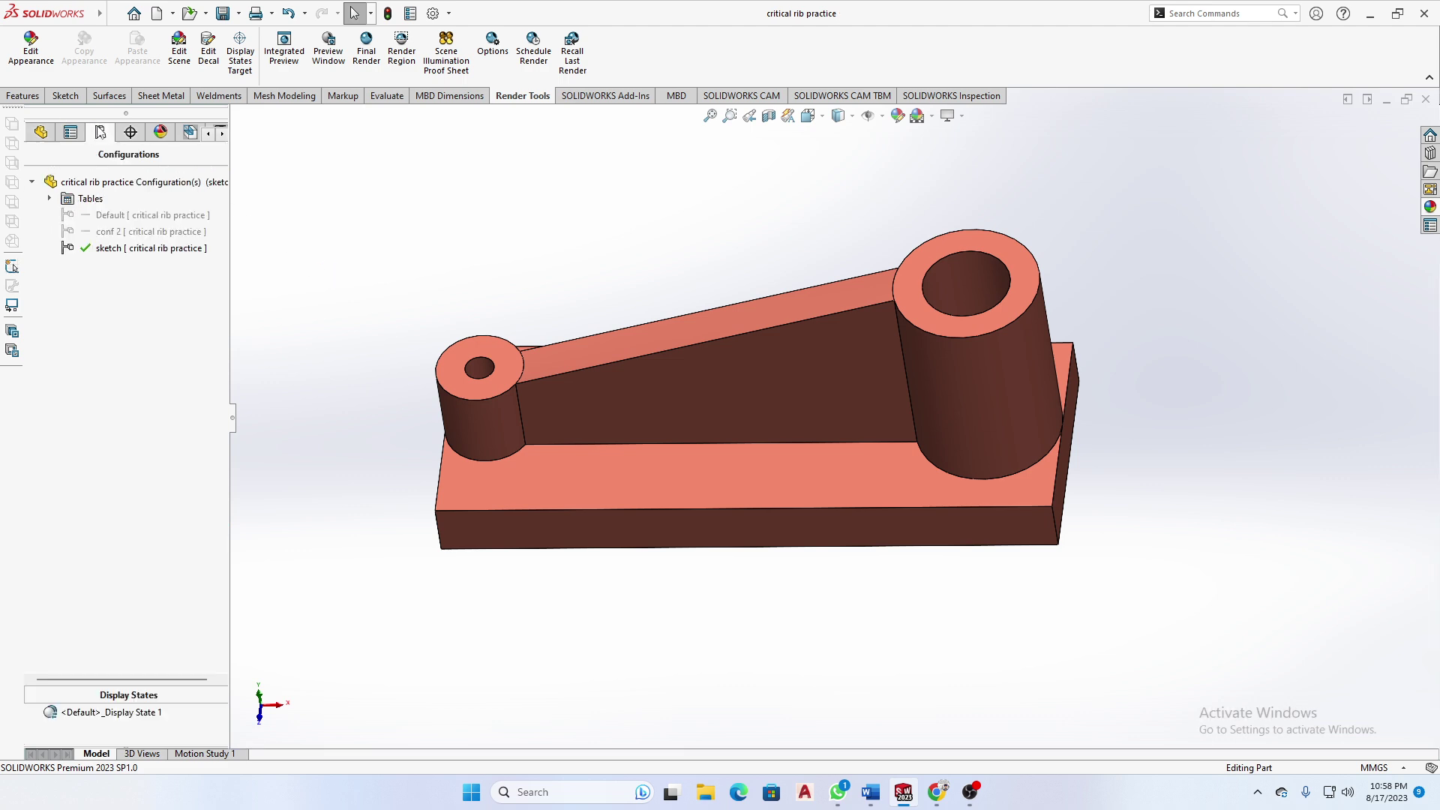
{"action": "double_click", "coordinate": [136, 219]}
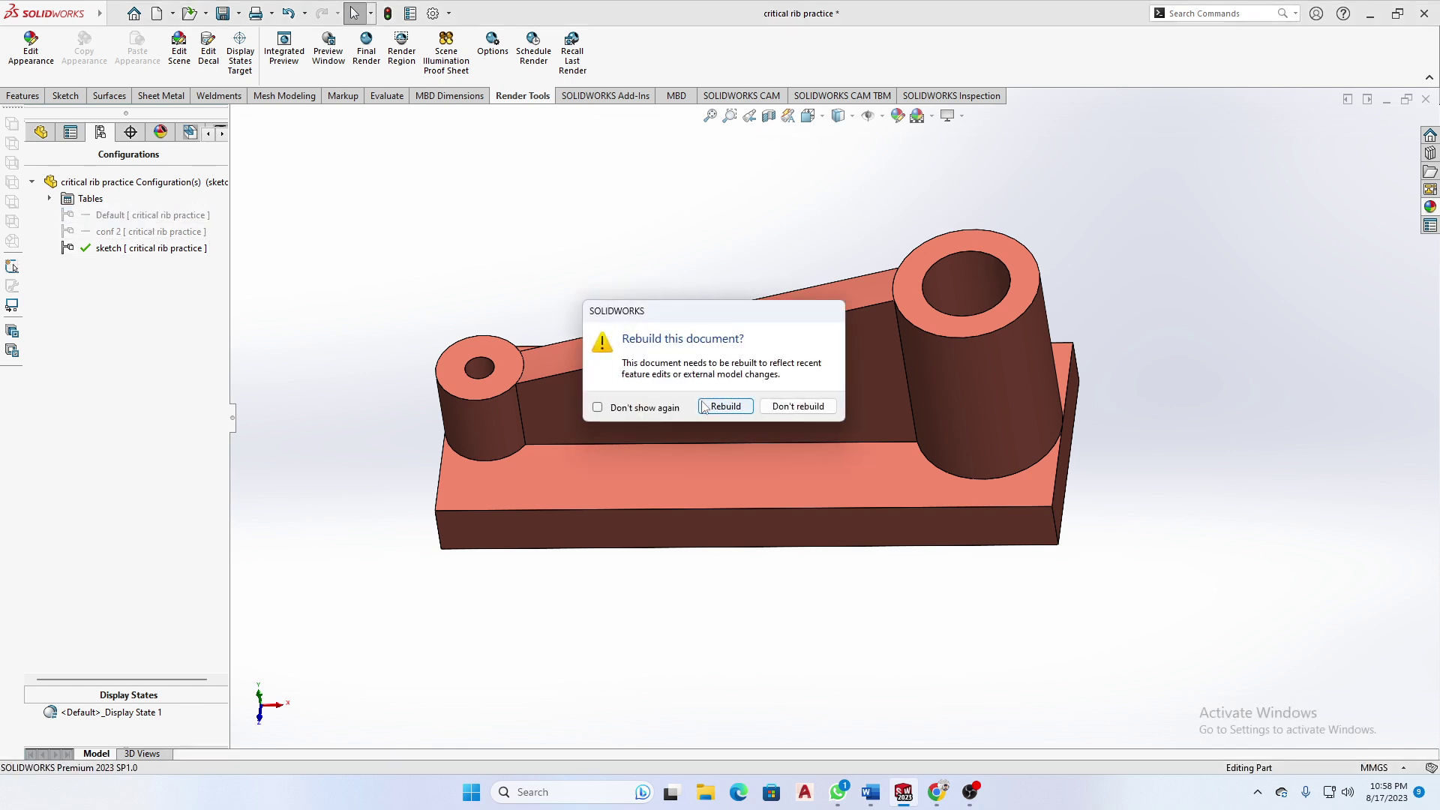
{"action": "left_click", "coordinate": [719, 409]}
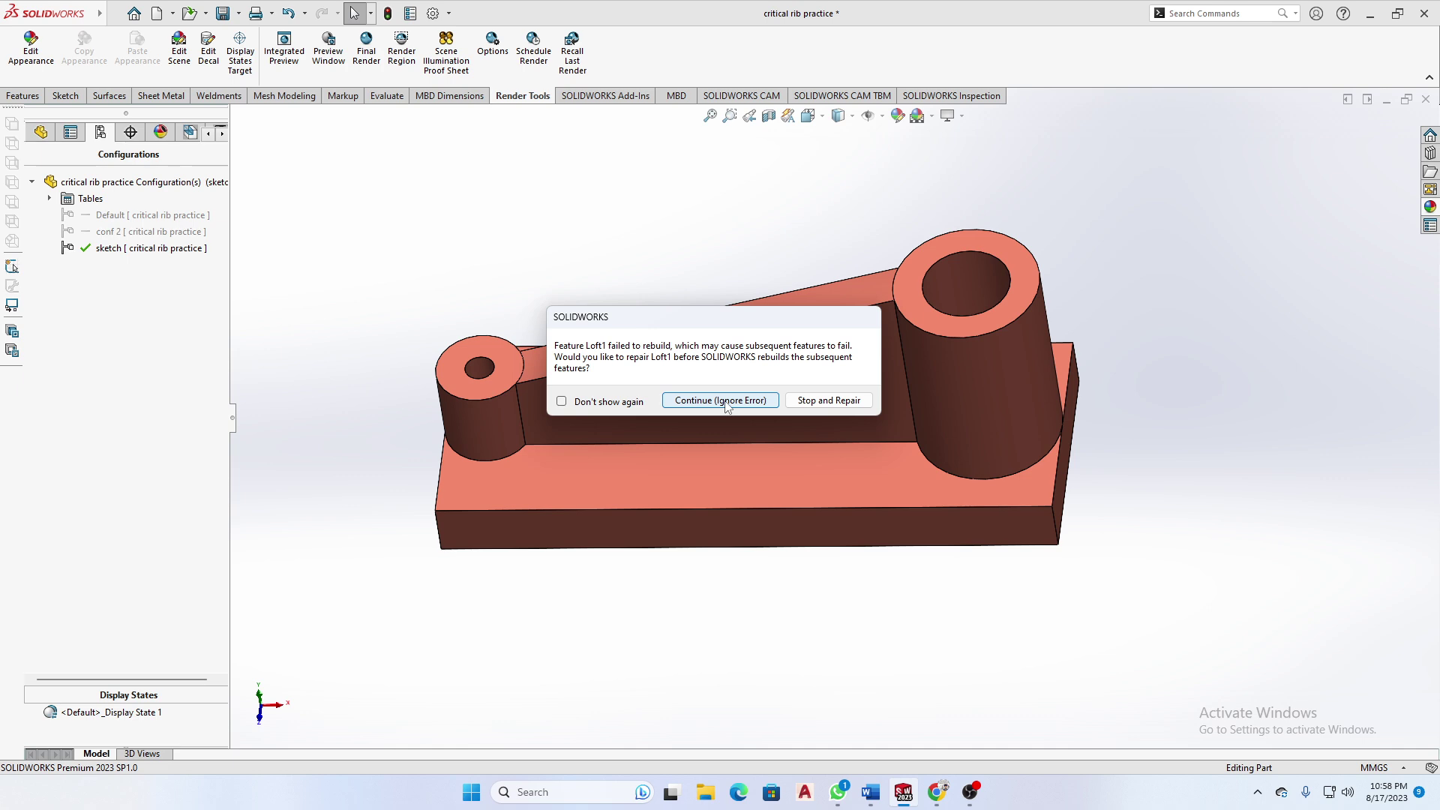
{"action": "left_click", "coordinate": [724, 401]}
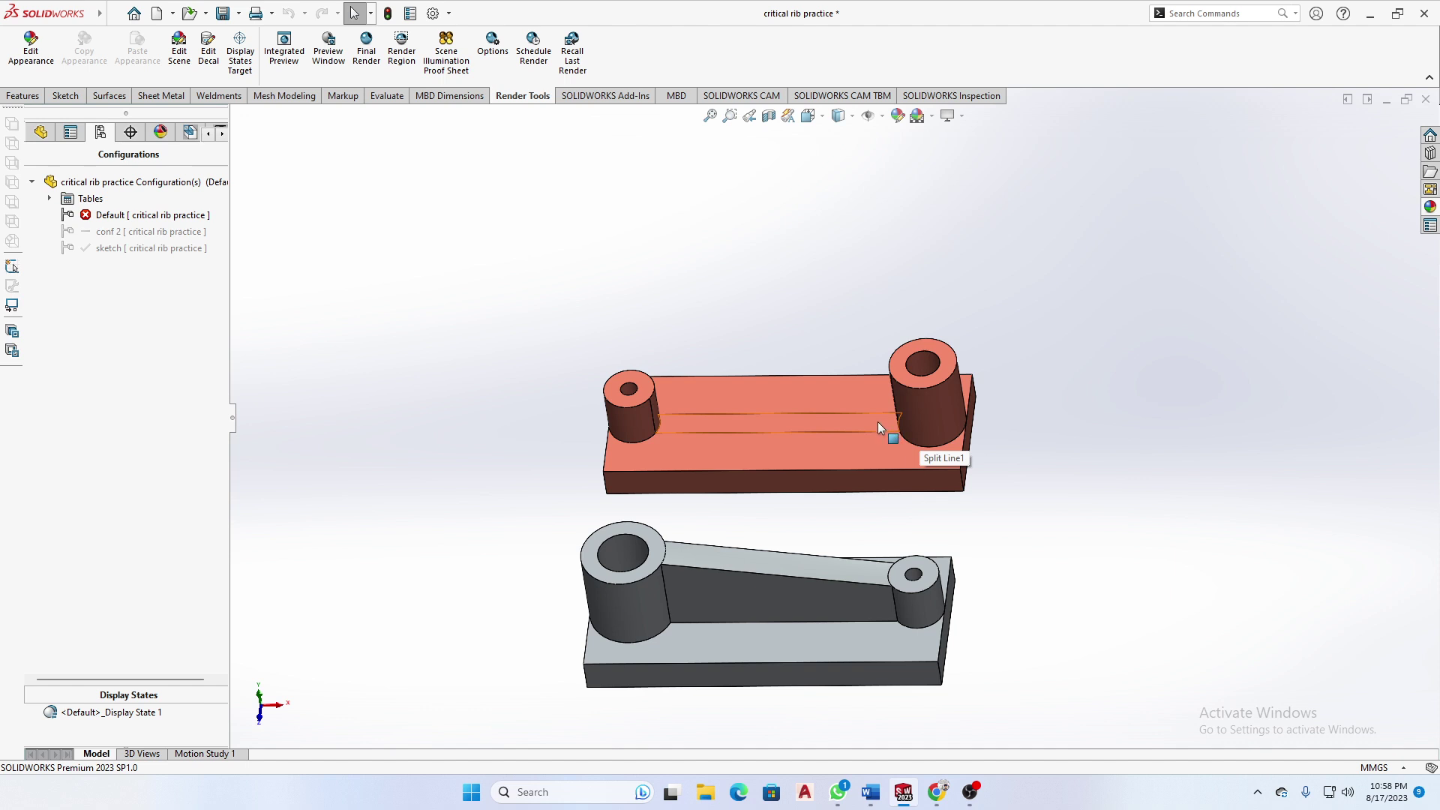
- Switch to conf 2 with a rebuild, ignoring the Loft1 error, and return to the sketch configuration
{"action": "double_click", "coordinate": [139, 233]}
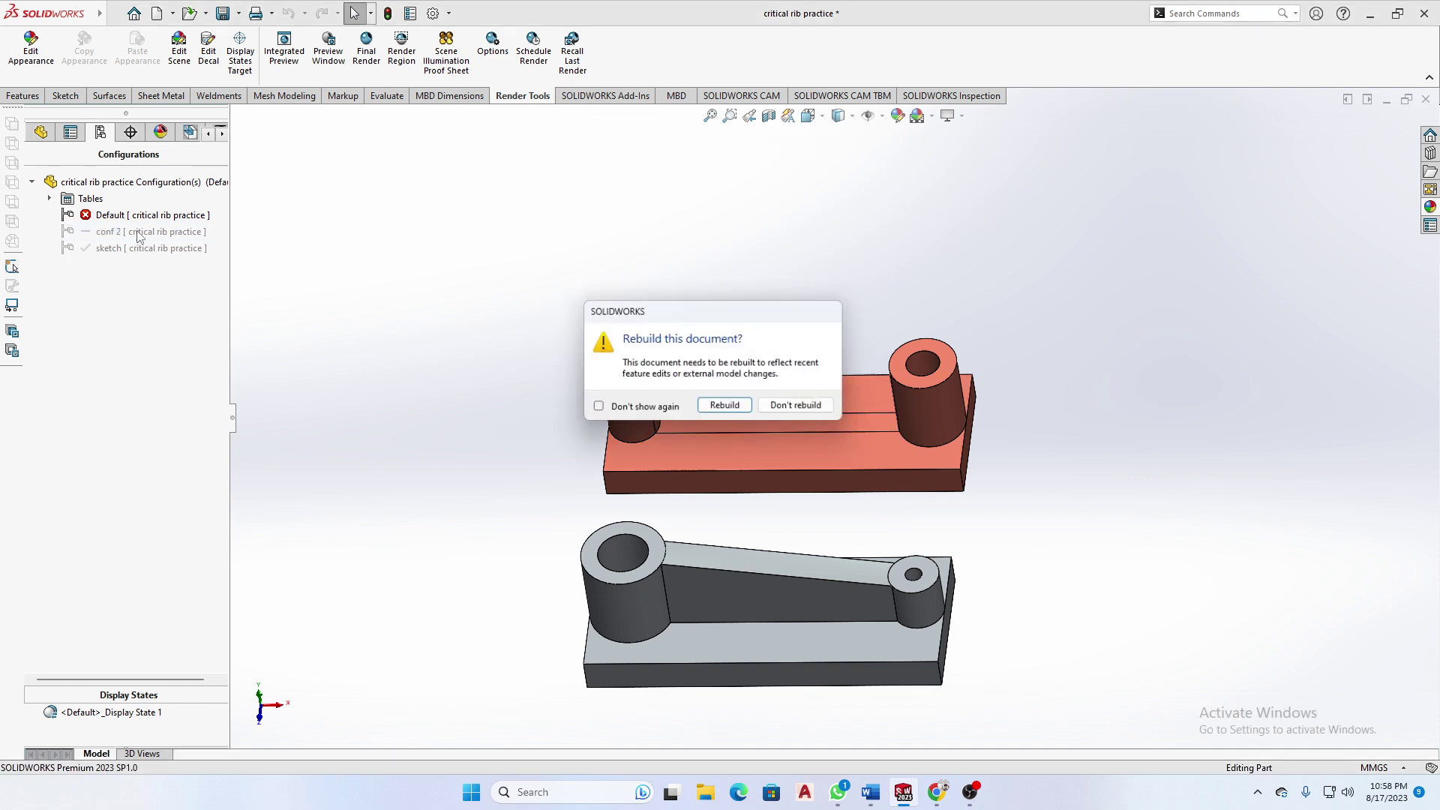
{"action": "left_click", "coordinate": [726, 405]}
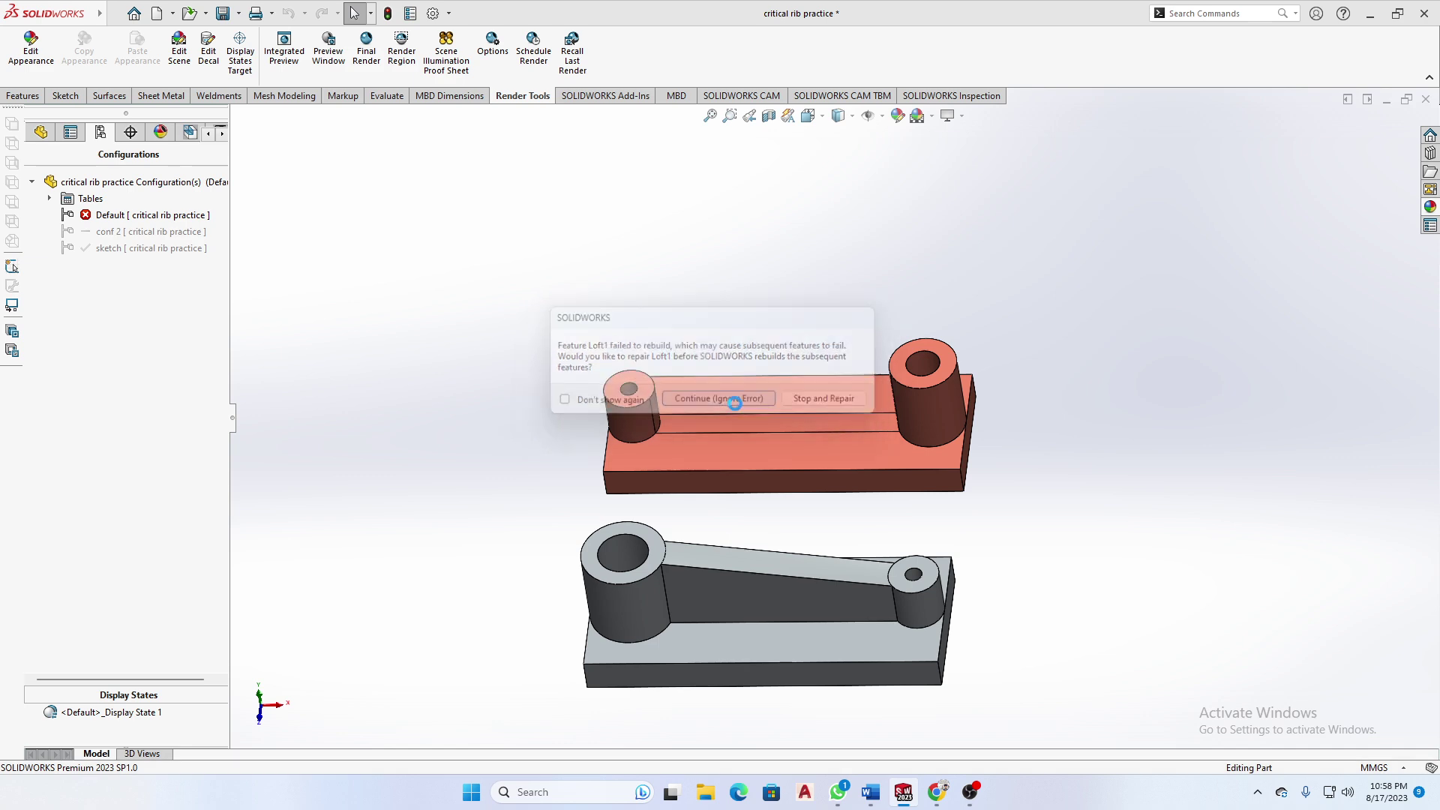
{"action": "left_click", "coordinate": [734, 403]}
{"action": "mouse_move", "coordinate": [851, 505]}
{"action": "middle_mouse_down"}
{"action": "mouse_move", "coordinate": [921, 331]}
{"action": "mouse_move", "coordinate": [491, 375]}
{"action": "middle_mouse_up"}
{"action": "double_click", "coordinate": [105, 248]}
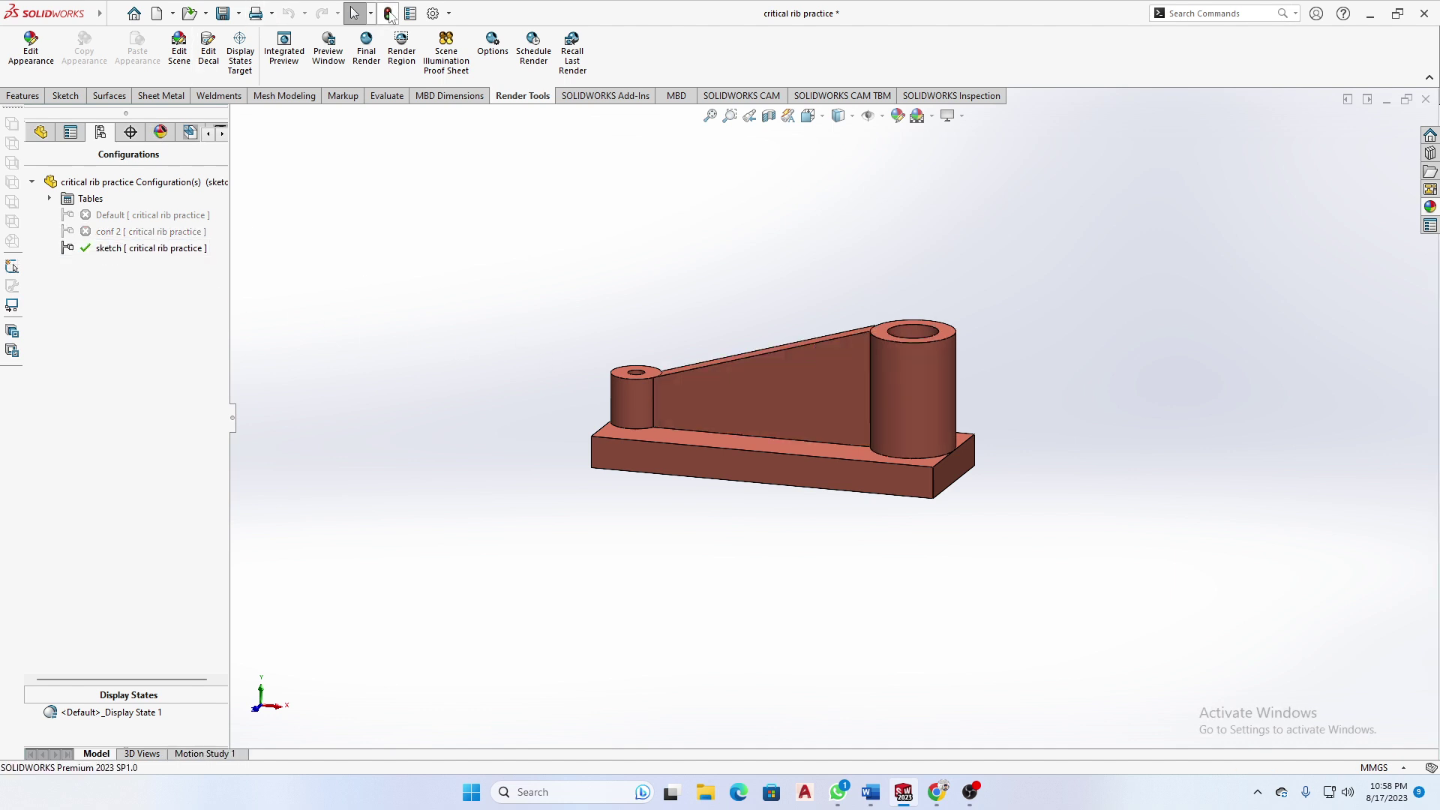
- Activate conf 2 again from the sketch configuration, rebuilding the part and ignoring the loft error
{"action": "left_click", "coordinate": [100, 231]}
{"action": "left_click", "coordinate": [100, 232]}
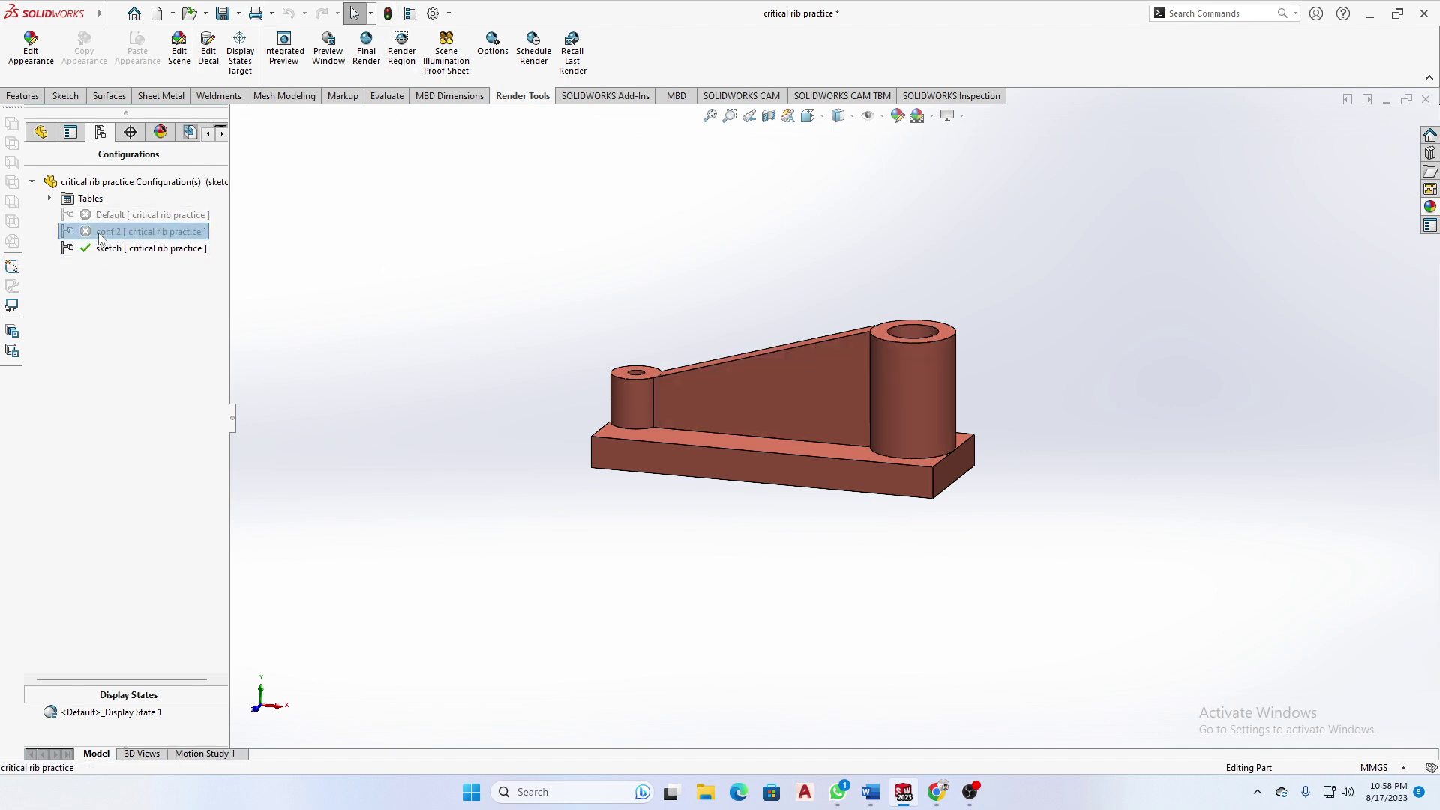
{"action": "key", "text": "Return"}
{"action": "left_click", "coordinate": [327, 243]}
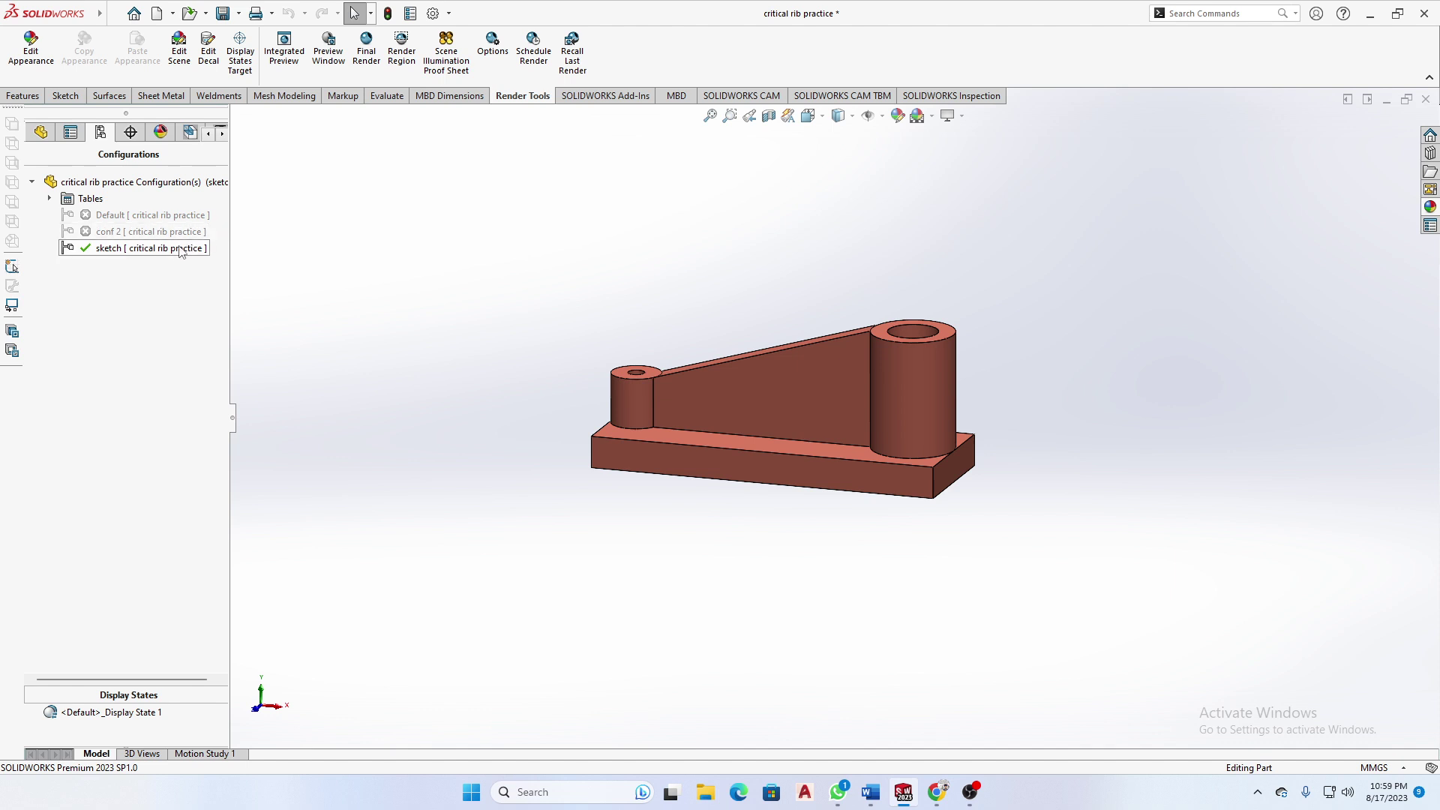
{"action": "double_click", "coordinate": [118, 234]}
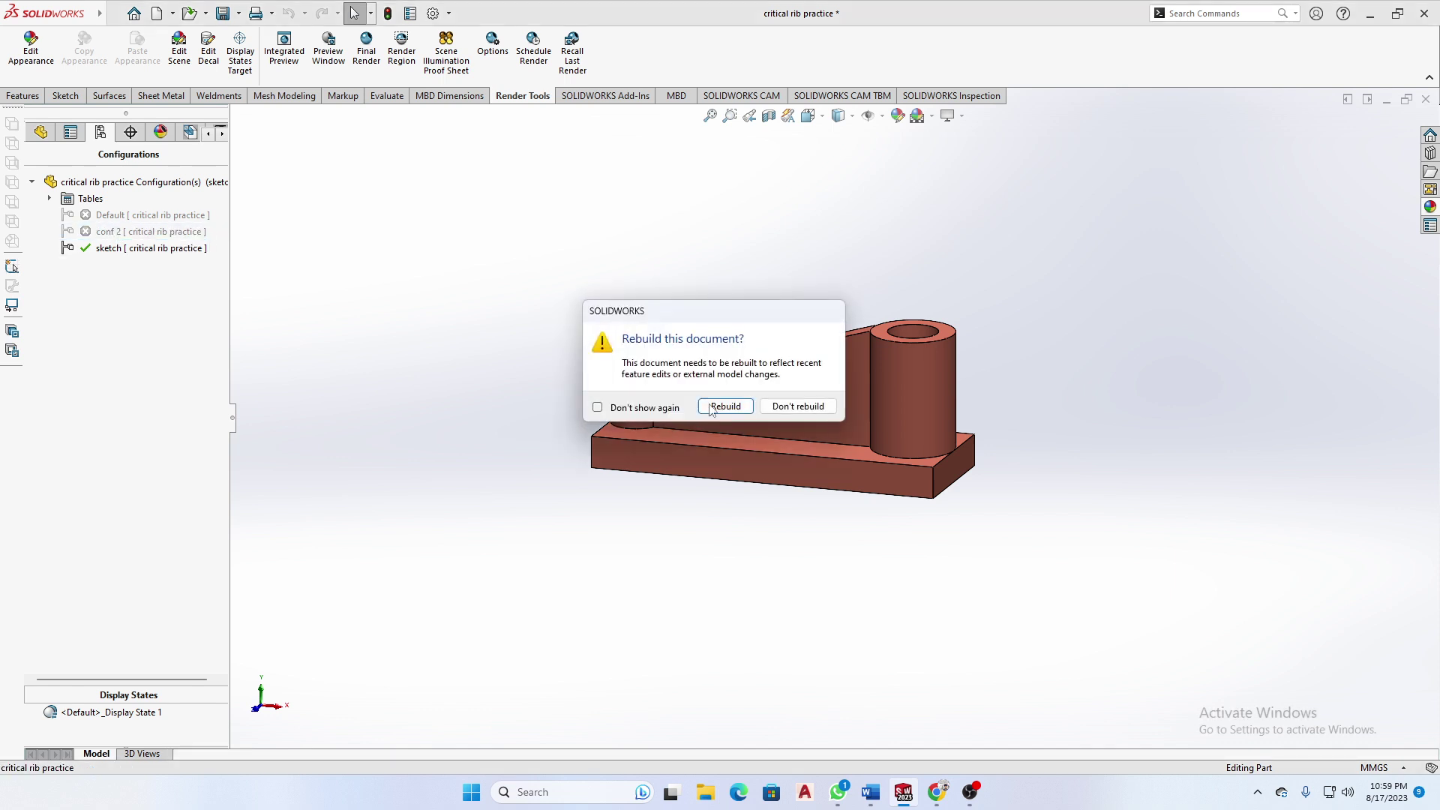
{"action": "left_click", "coordinate": [711, 408]}
{"action": "left_click", "coordinate": [720, 403]}
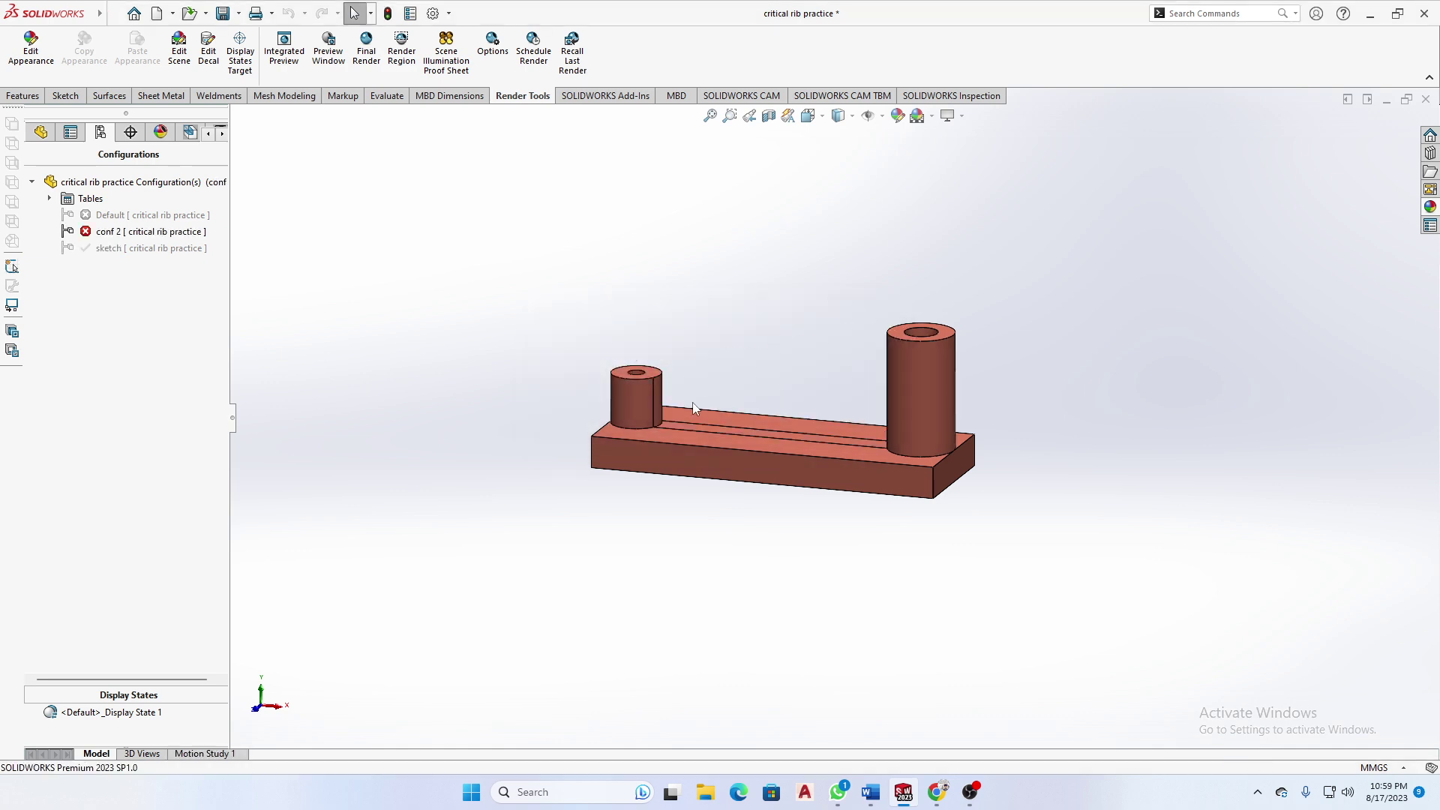
- Examine the error description of Loft1 in the conf 2 feature tree
{"action": "left_click", "coordinate": [40, 132]}
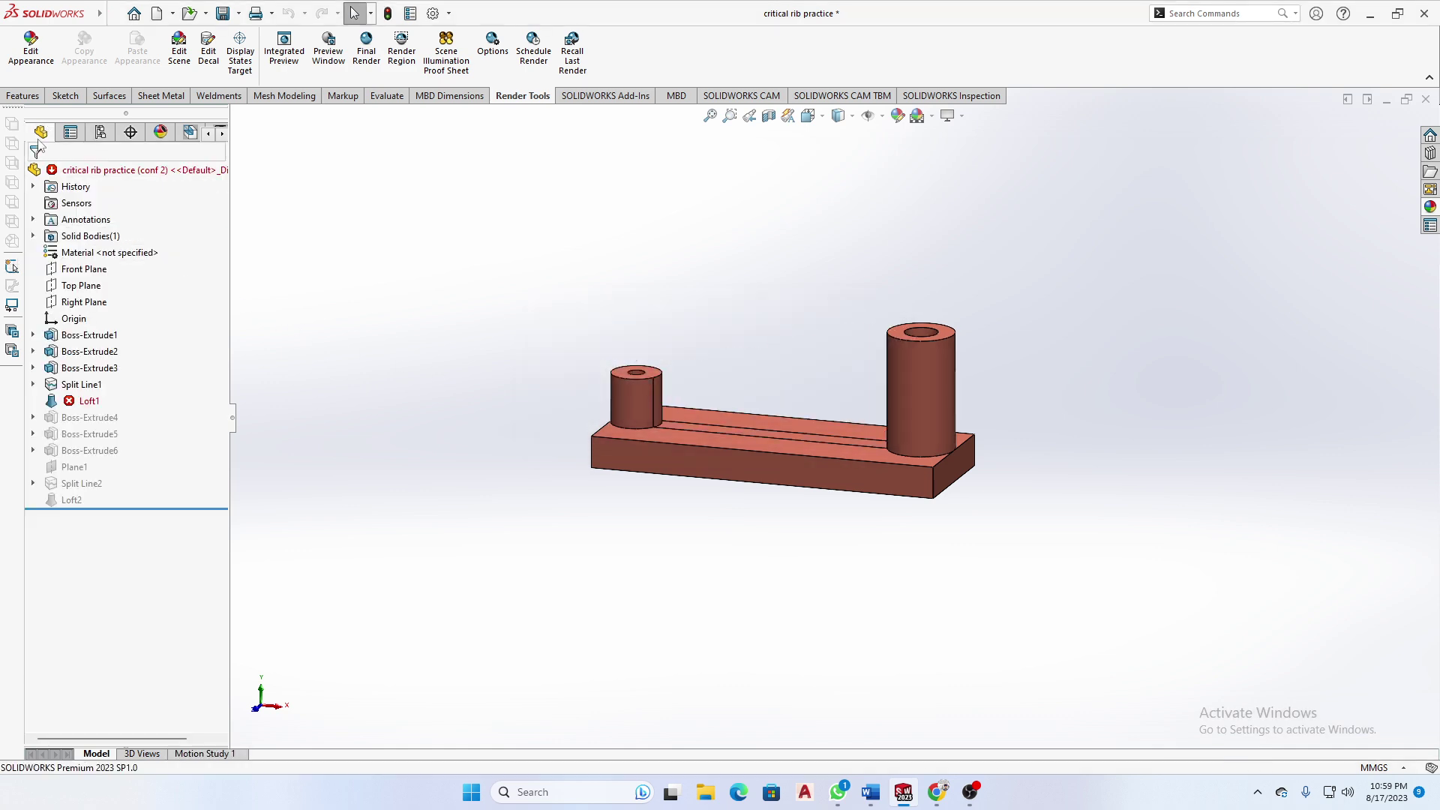
{"action": "left_click", "coordinate": [81, 403]}
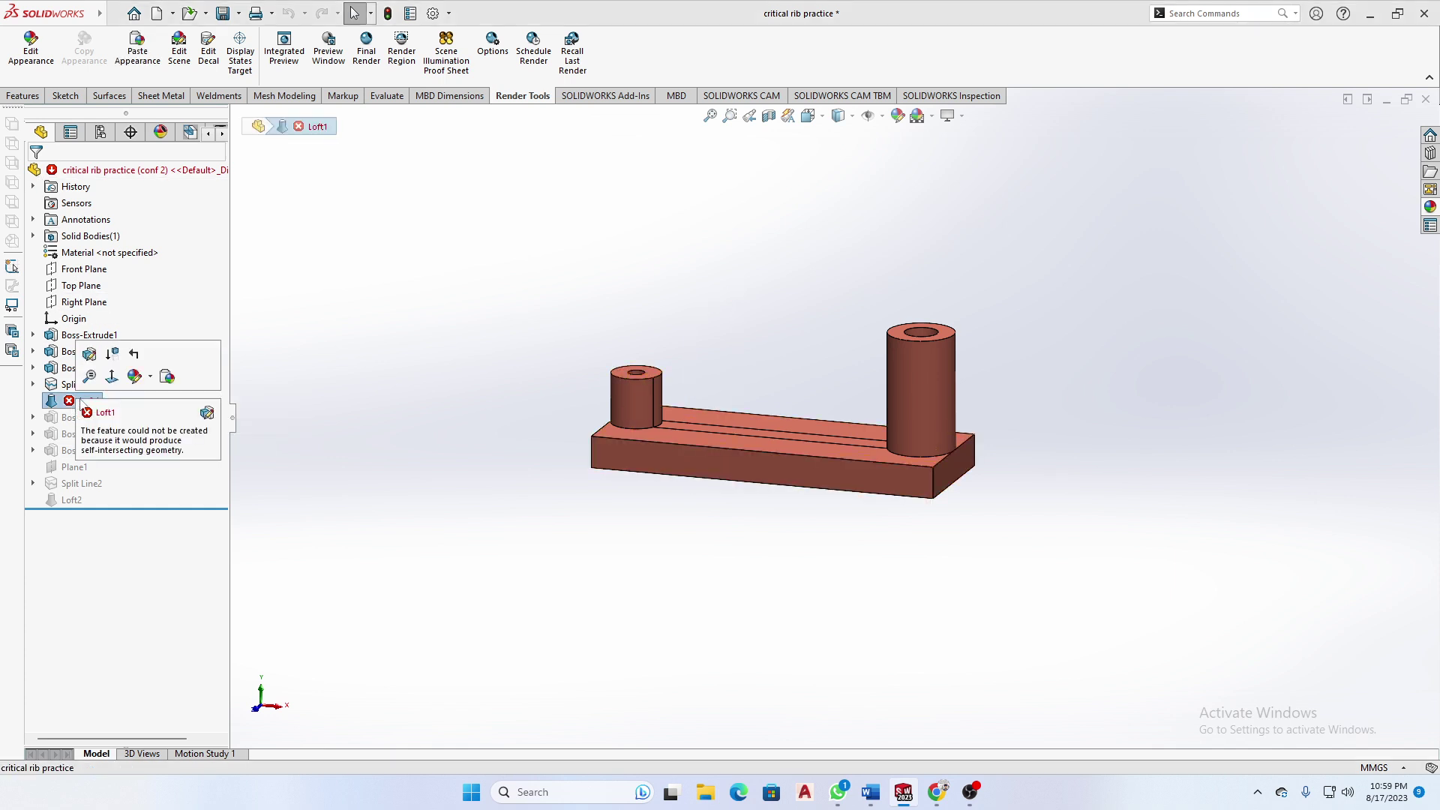
{"action": "left_click", "coordinate": [369, 413]}
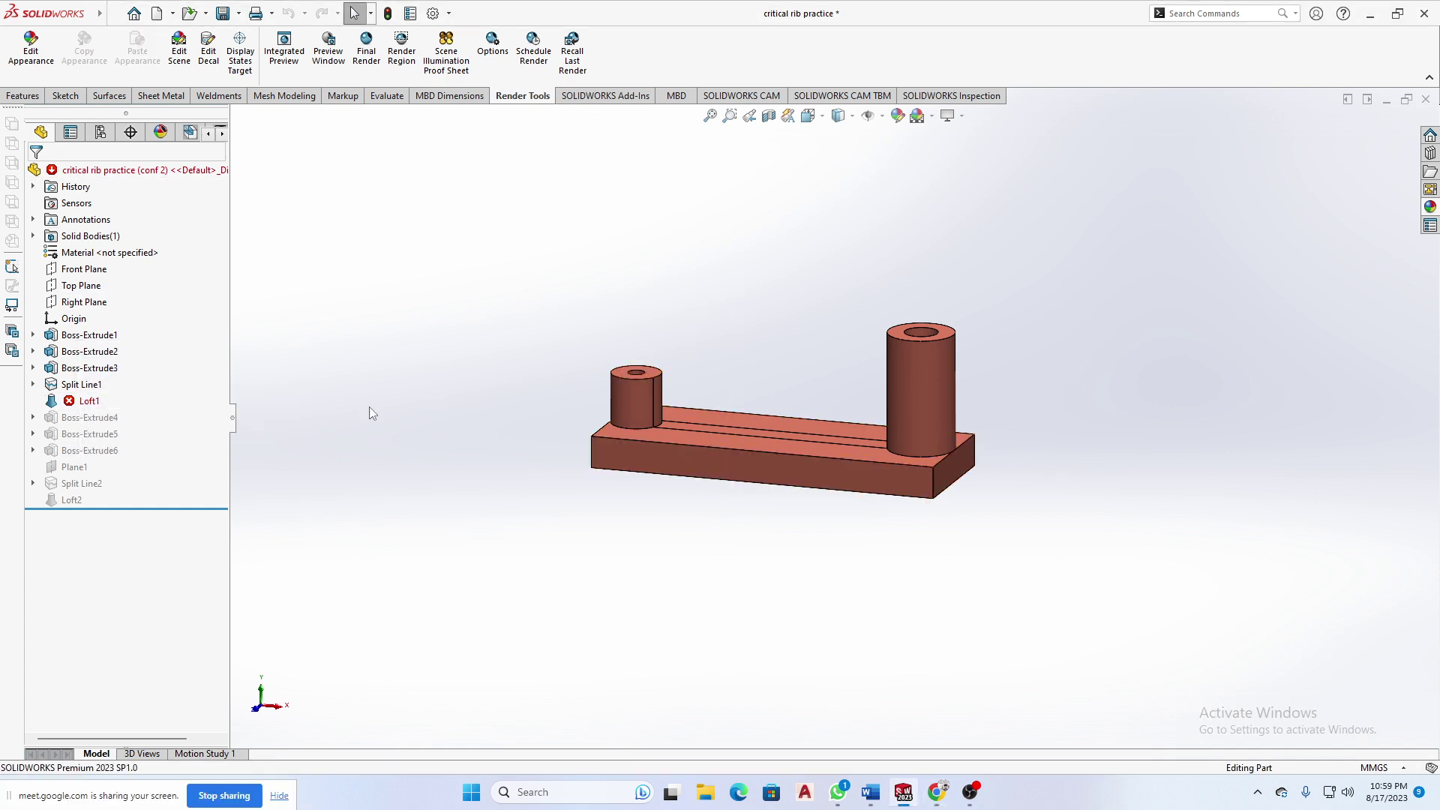
{"action": "middle_click_drag", "start_coordinate": [369, 413], "coordinate": [694, 465]}
{"action": "left_click", "coordinate": [71, 402]}
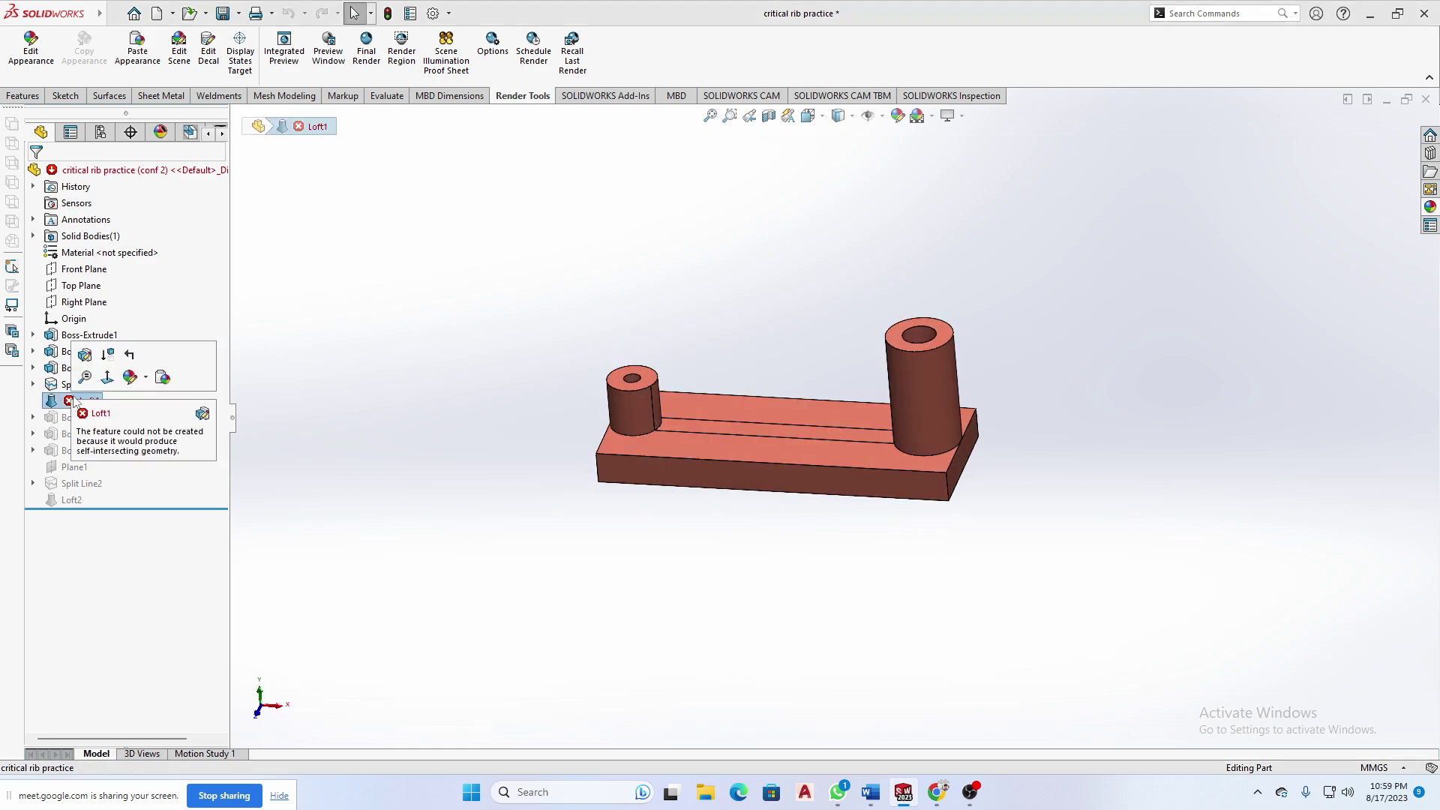
- Try to repair Loft1 by replacing the large cylinder's profile face with its narrow split face
{"action": "left_click", "coordinate": [85, 355]}
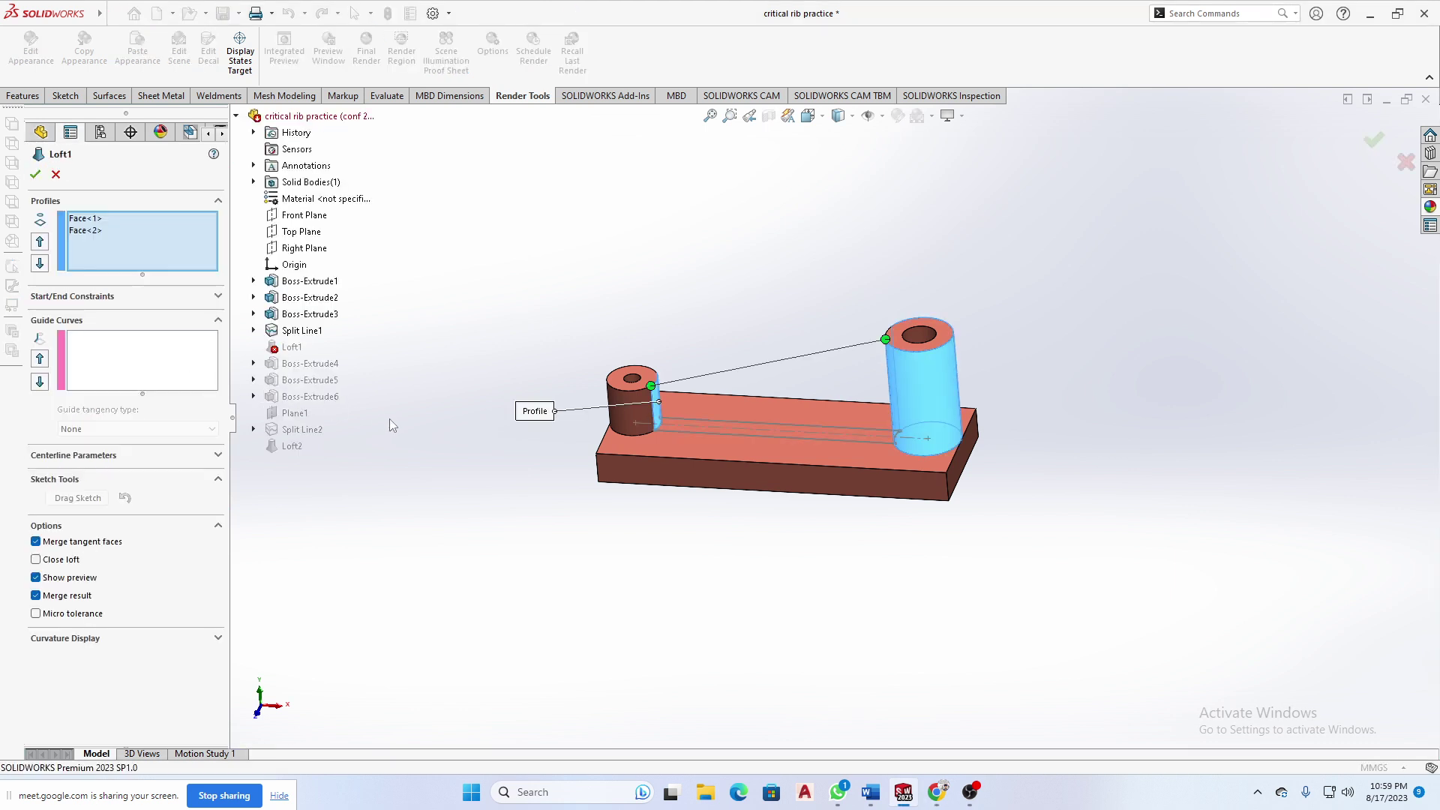
{"action": "middle_click_drag", "start_coordinate": [393, 429], "coordinate": [373, 485]}
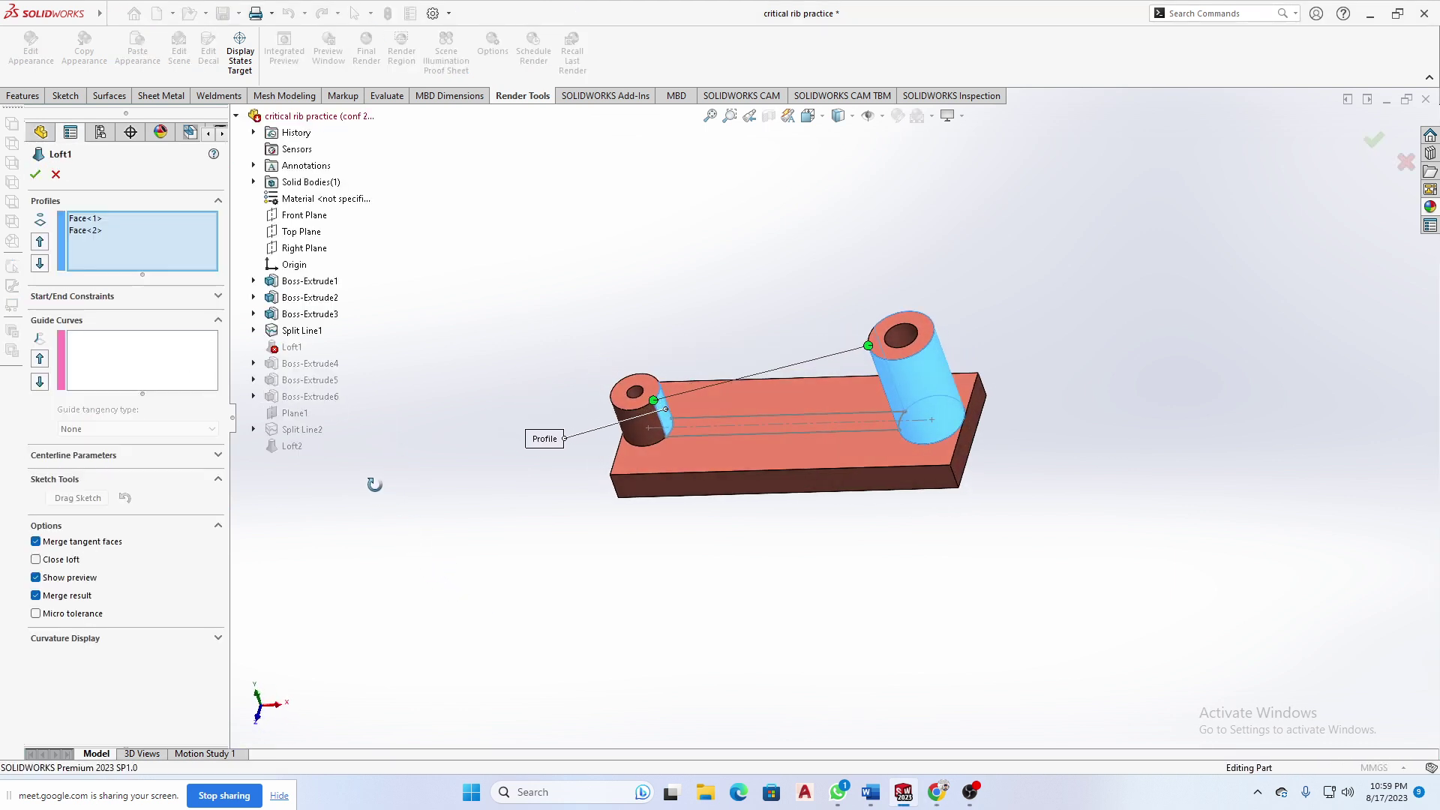
{"action": "left_click", "coordinate": [933, 372]}
{"action": "scroll", "coordinate": [870, 367], "scroll_direction": "down", "scroll_amount": 5}
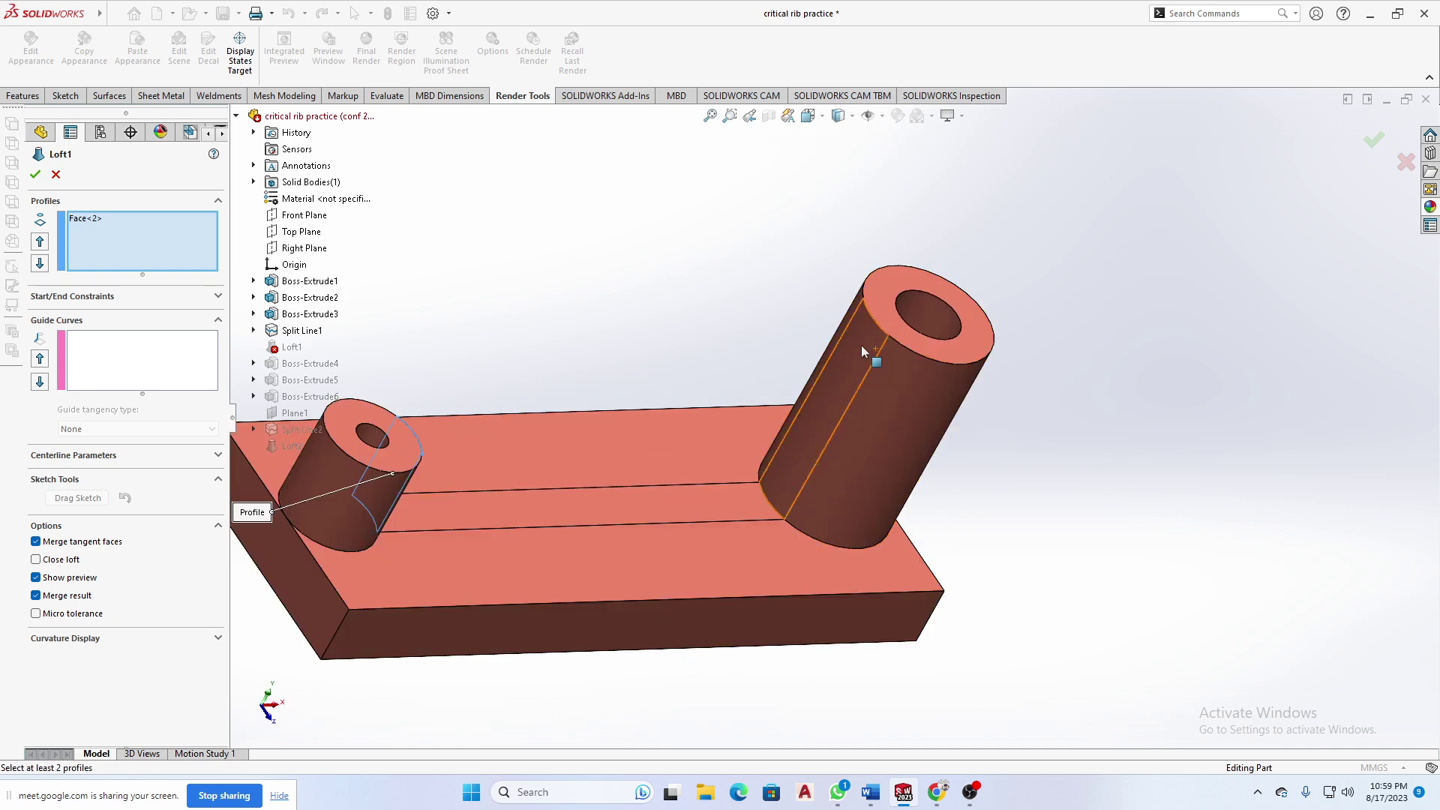
{"action": "left_click", "coordinate": [806, 382]}
{"action": "middle_click_drag", "start_coordinate": [618, 408], "coordinate": [780, 390]}
{"action": "left_click", "coordinate": [56, 174]}
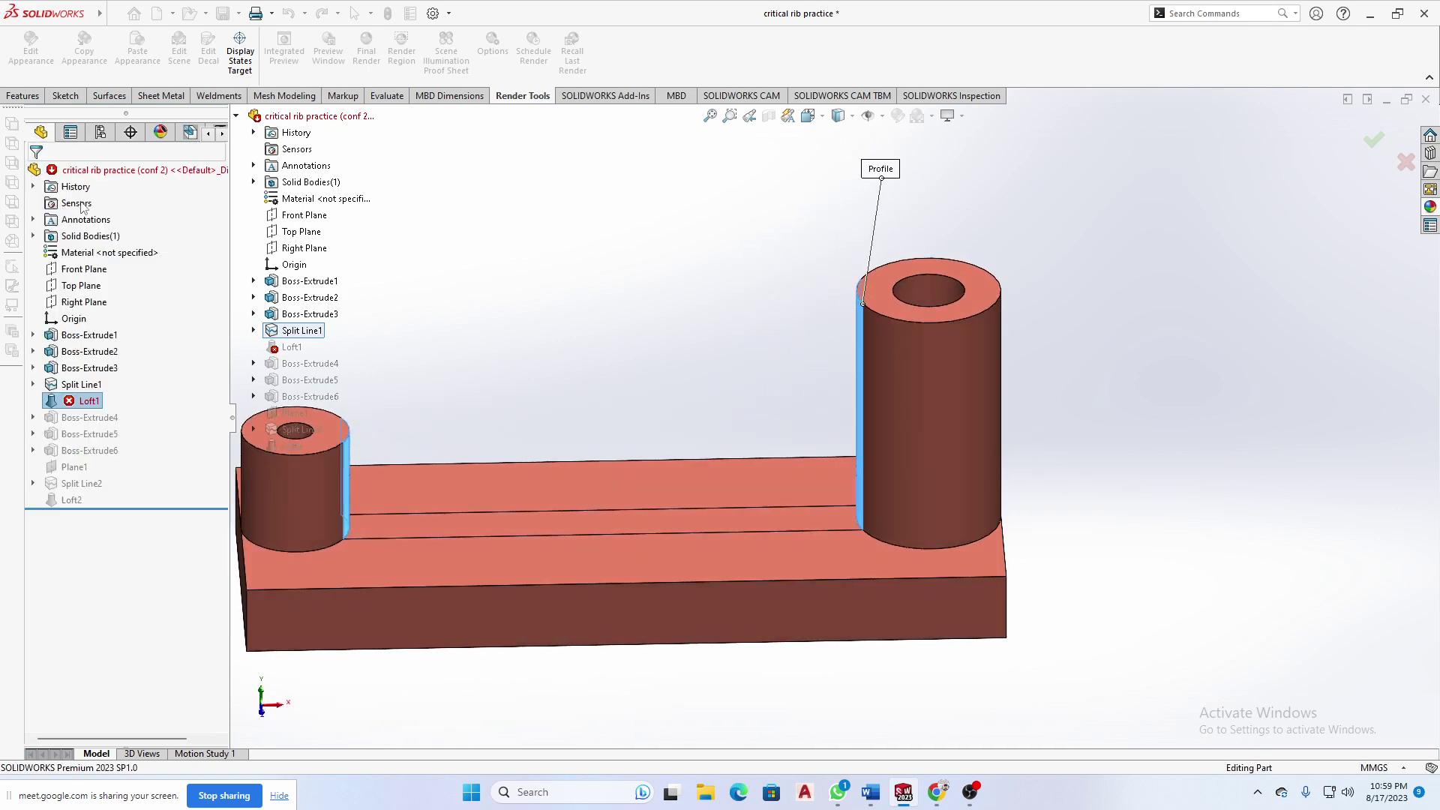
{"action": "left_click", "coordinate": [505, 312]}
{"action": "scroll", "coordinate": [609, 404], "scroll_direction": "up", "scroll_amount": 5}
{"action": "middle_click_drag", "start_coordinate": [609, 409], "coordinate": [851, 424]}
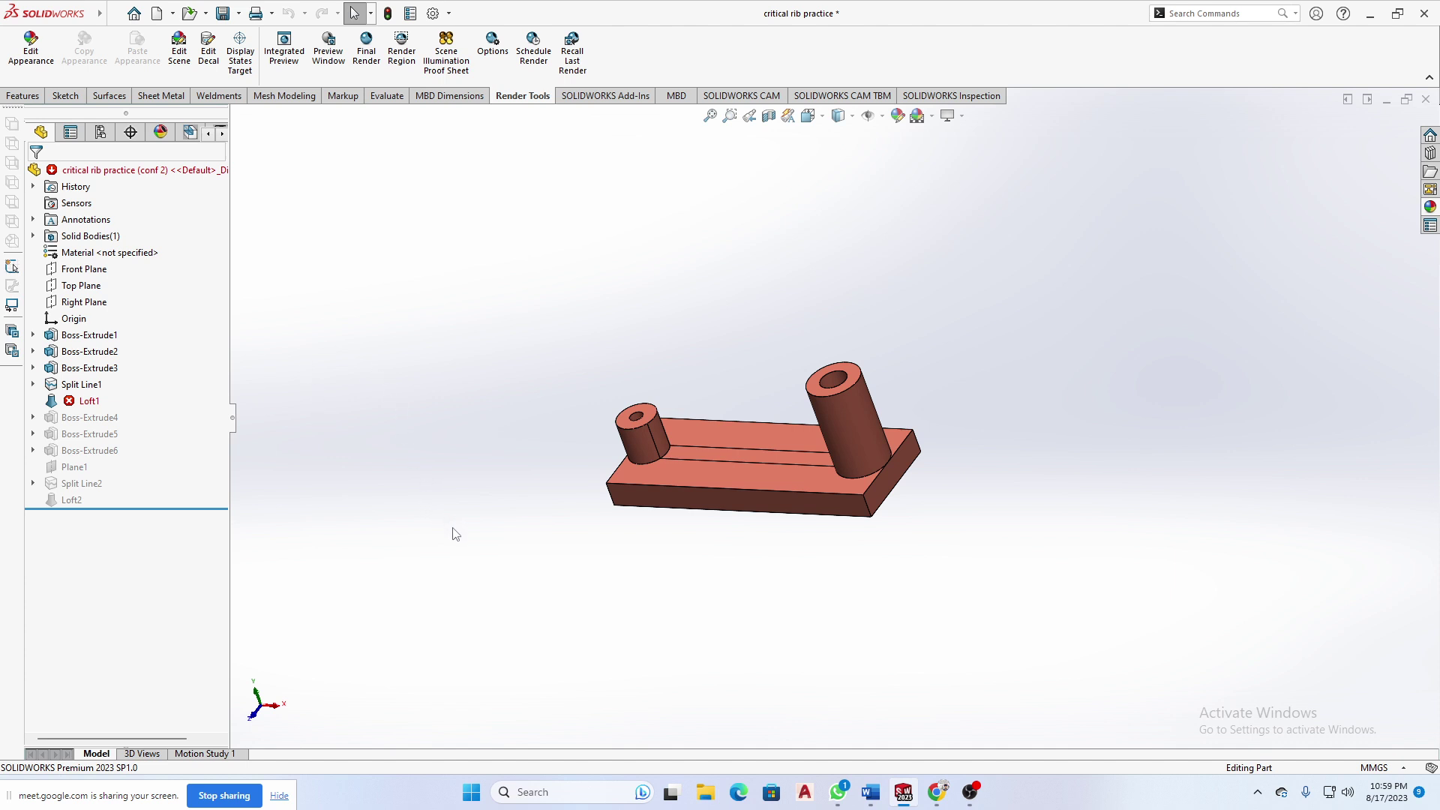
- Close the critical rib practice part and Part3 without saving their changes
{"action": "left_click", "coordinate": [1426, 100]}
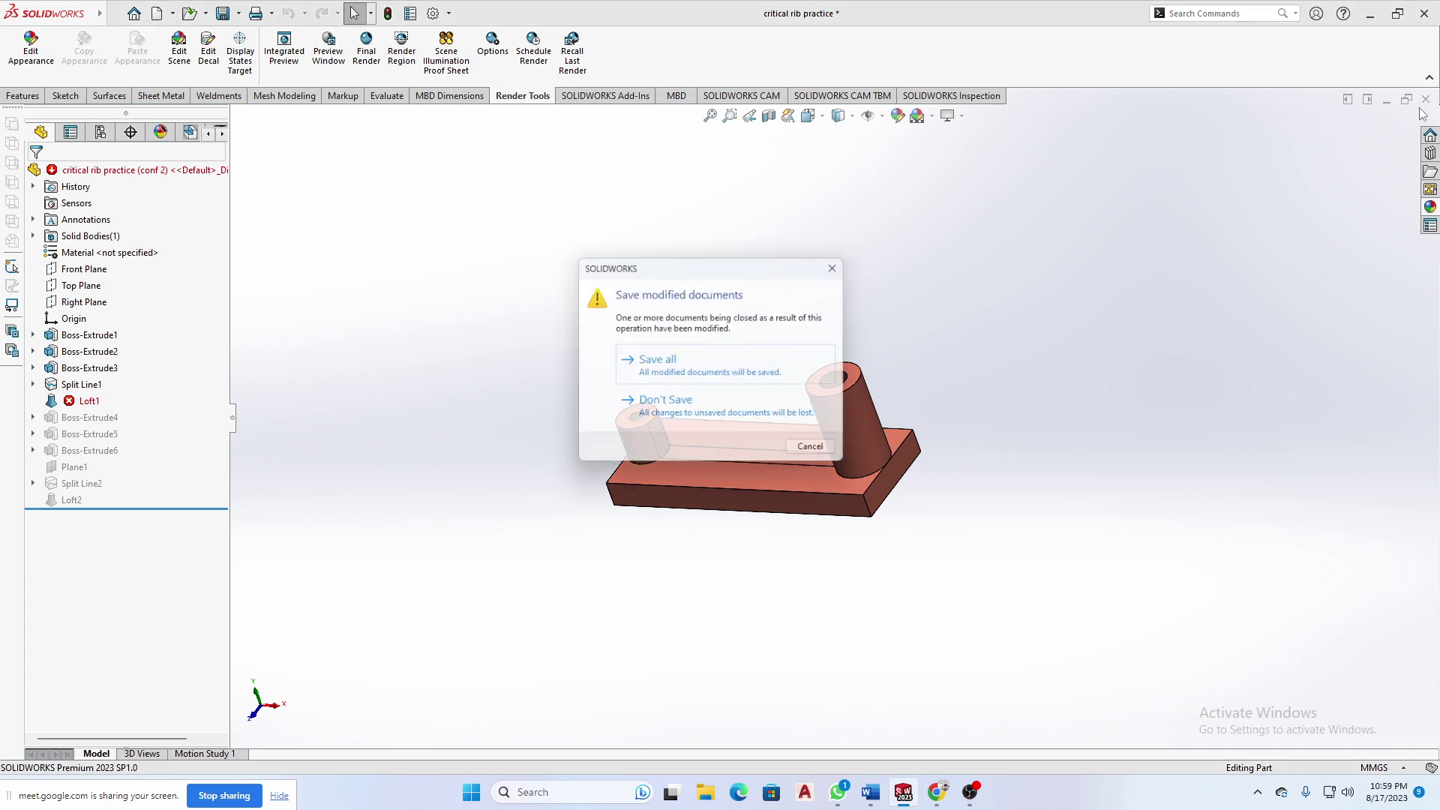
{"action": "left_click", "coordinate": [628, 405]}
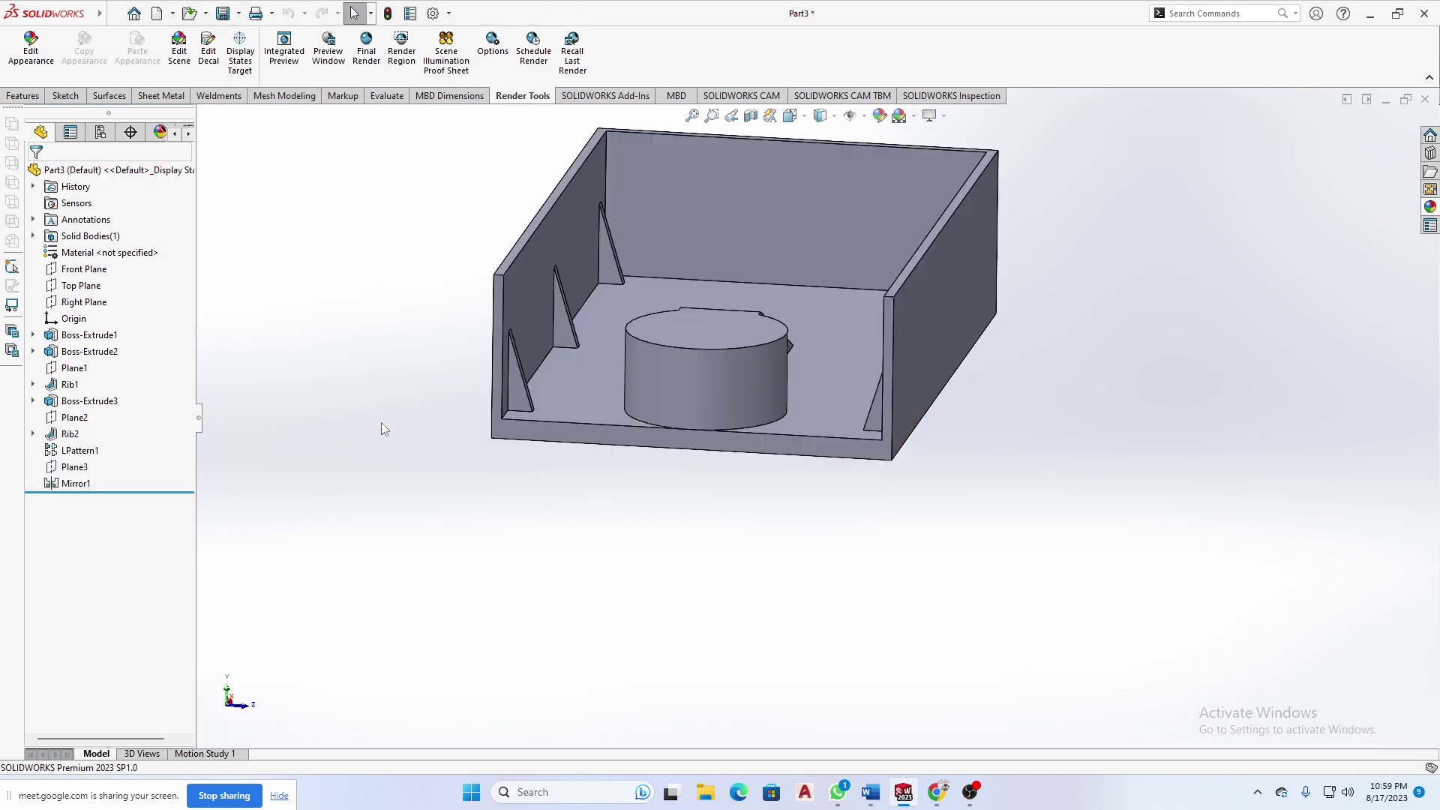
{"action": "left_click", "coordinate": [1425, 100]}
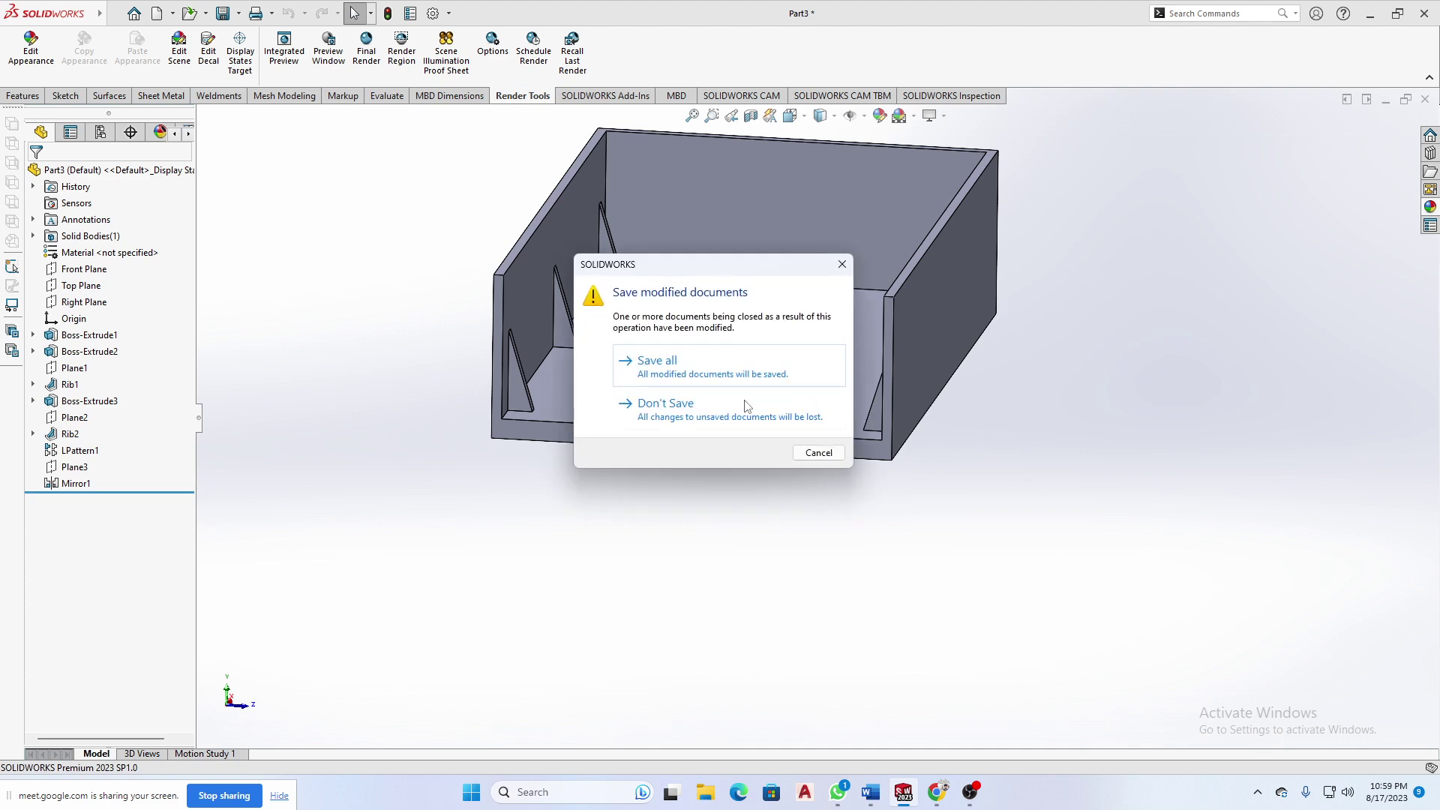
{"action": "left_click", "coordinate": [696, 408]}
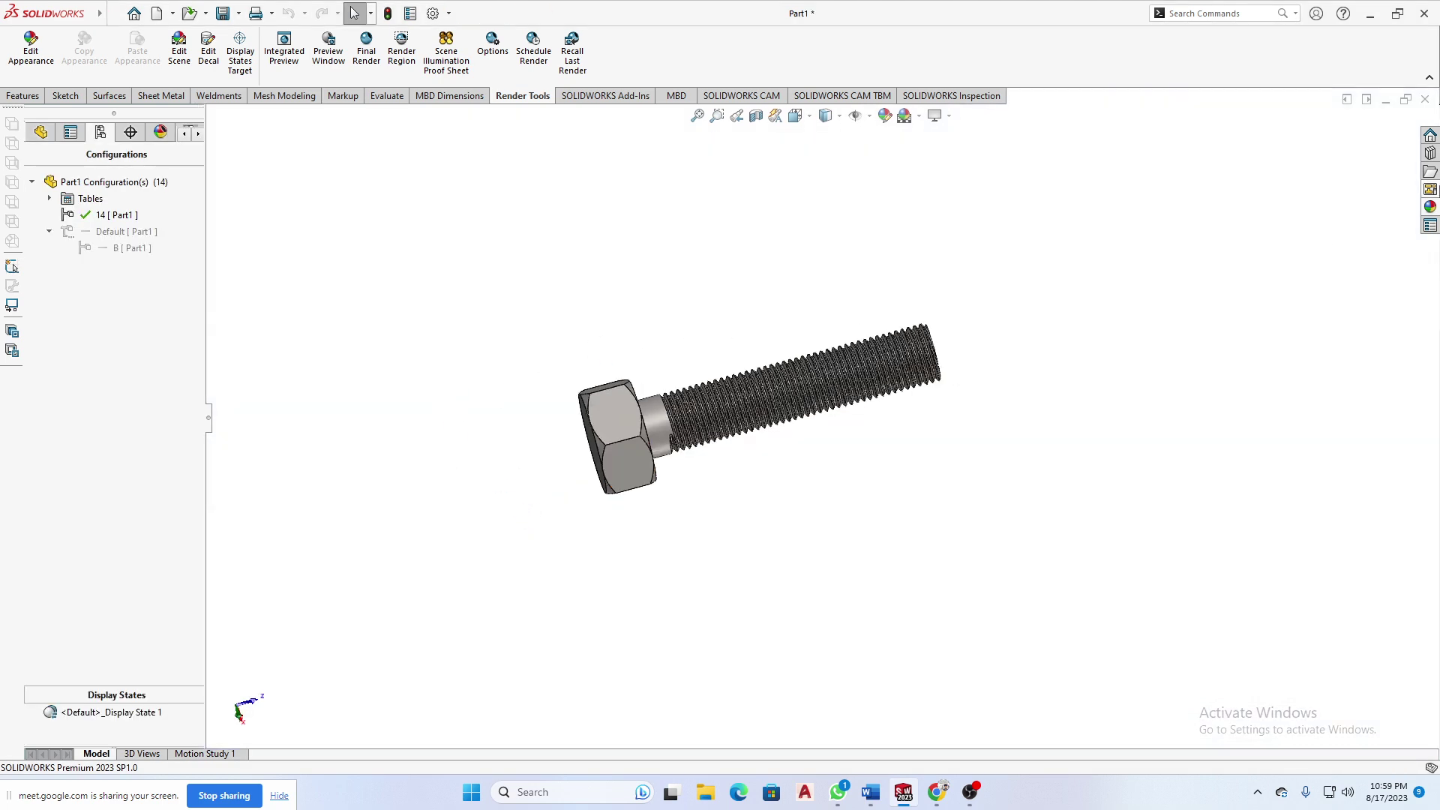
- Close Part1 without saving its changes and reopen the critical rib practice part from the recent documents
{"action": "left_click", "coordinate": [1425, 100]}
{"action": "left_click", "coordinate": [657, 412]}
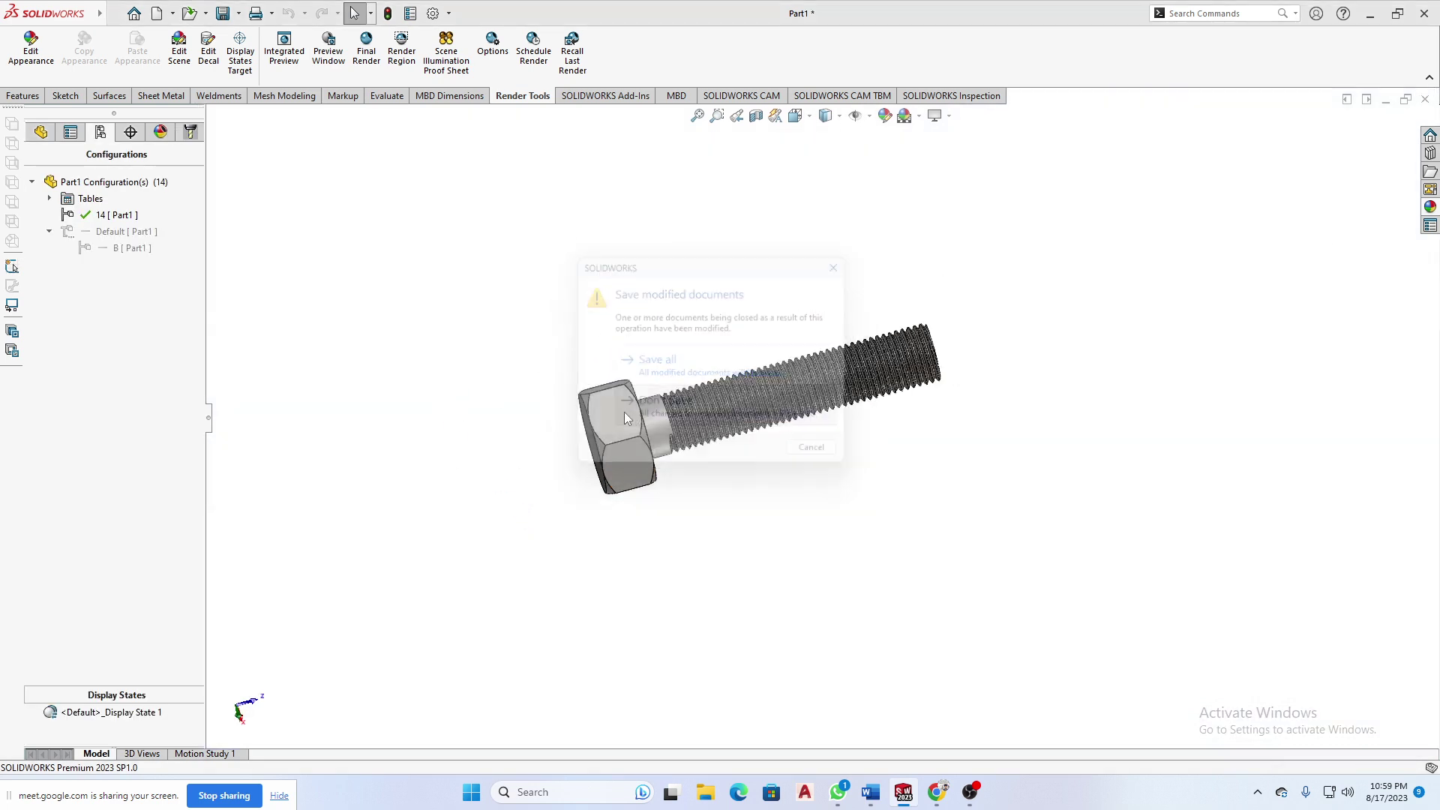
{"action": "left_click", "coordinate": [114, 13]}
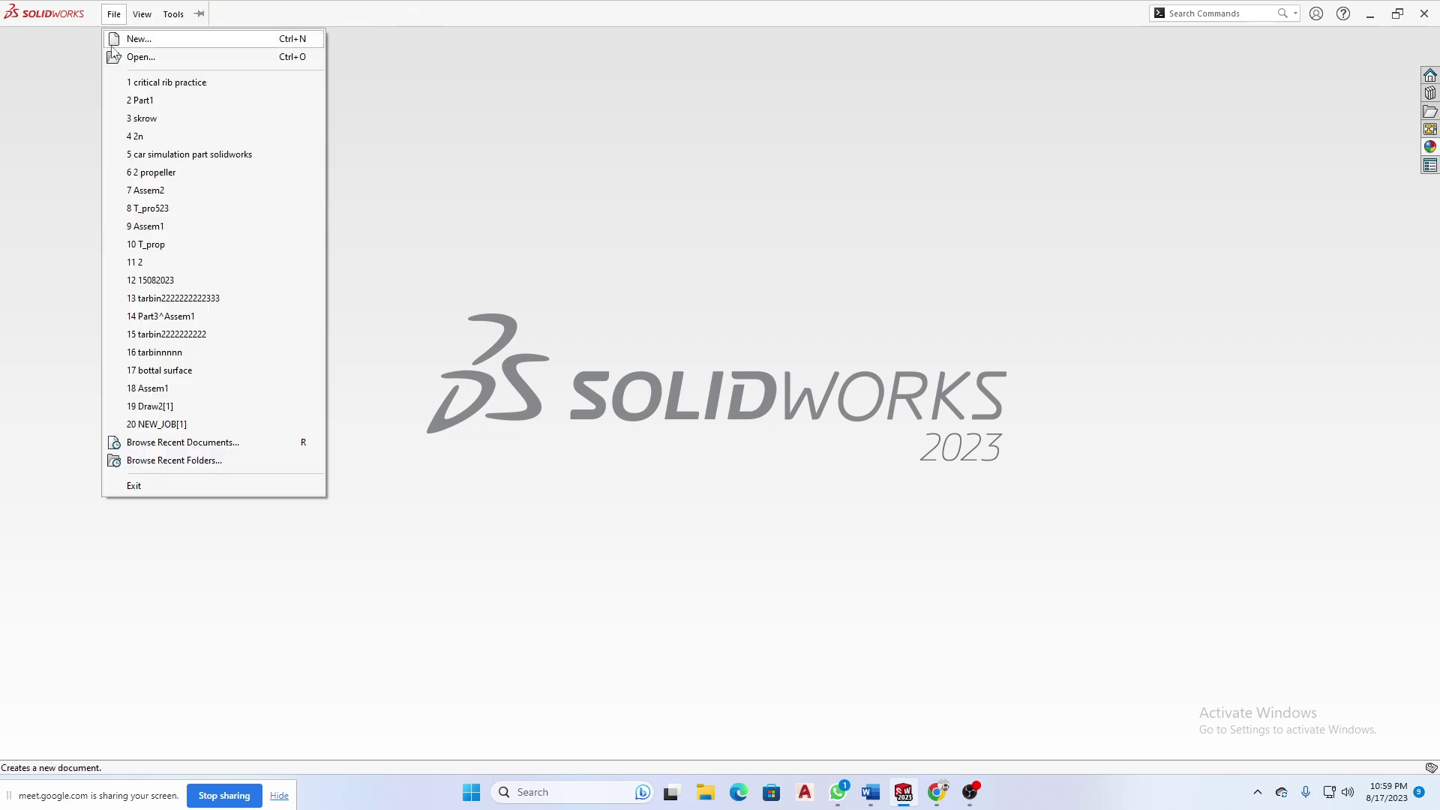
{"action": "left_click", "coordinate": [170, 82]}
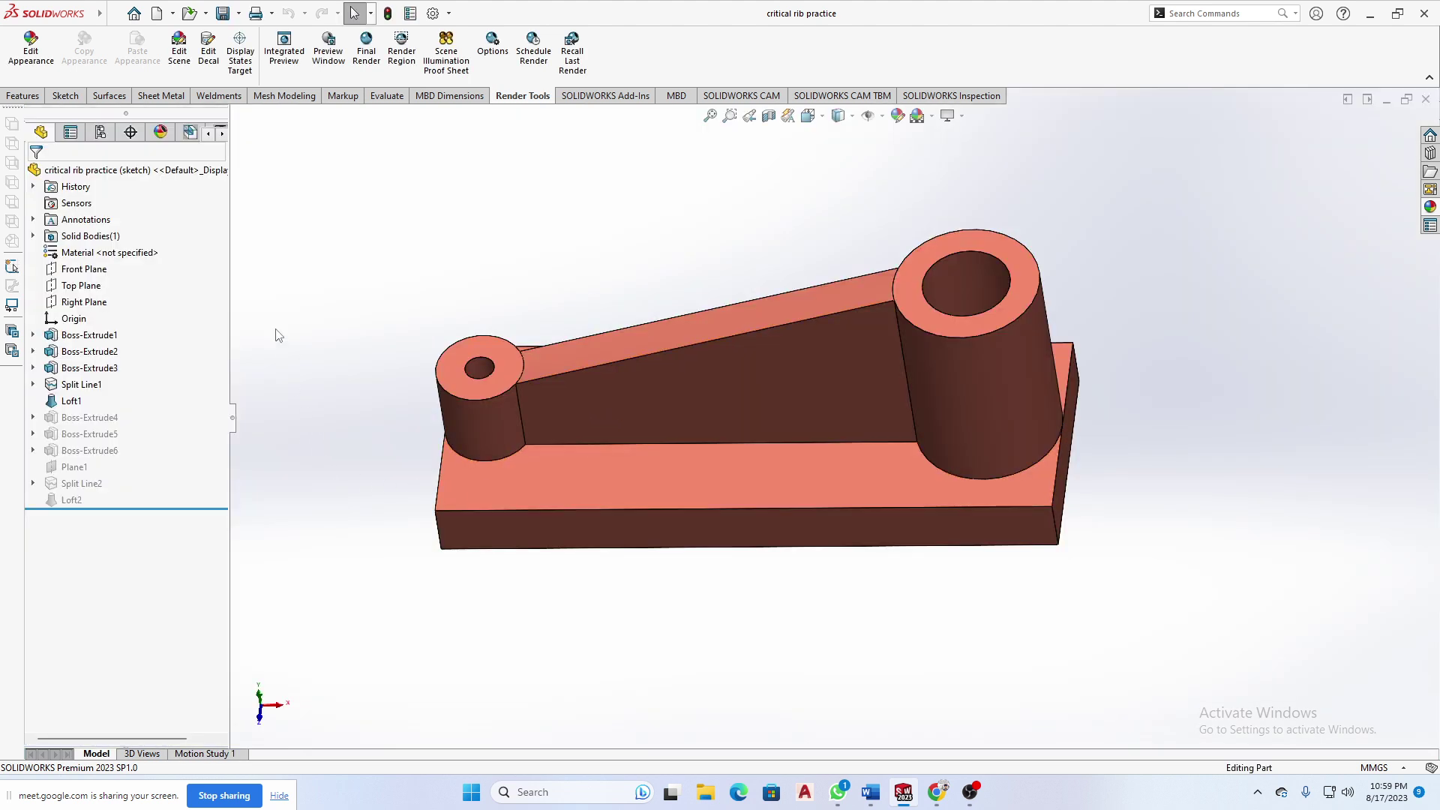
- Activate the Default configuration of the critical rib practice part, rebuilding the document and dismissing the rebuild error
{"action": "left_click", "coordinate": [104, 132]}
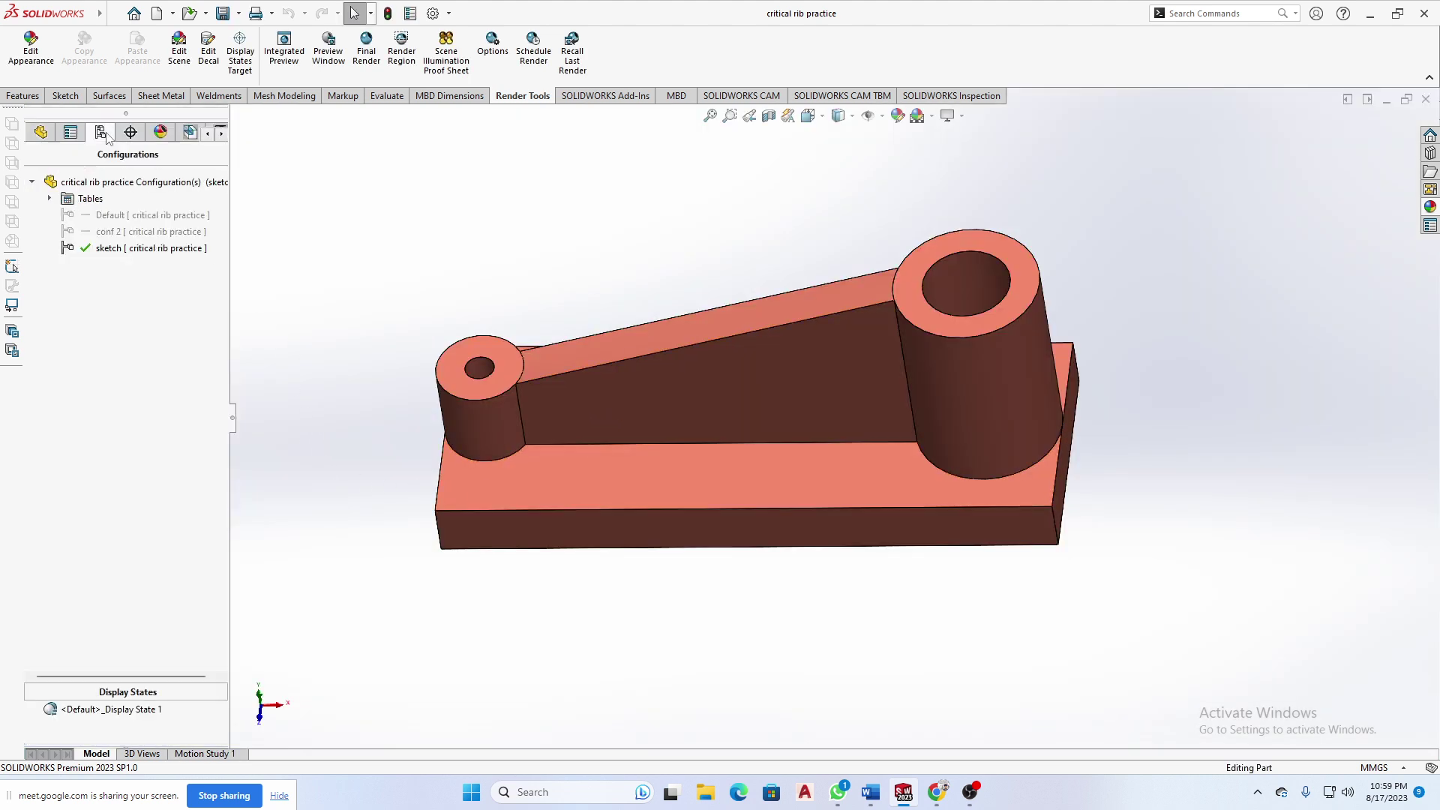
{"action": "left_click", "coordinate": [163, 218]}
{"action": "double_click", "coordinate": [163, 219]}
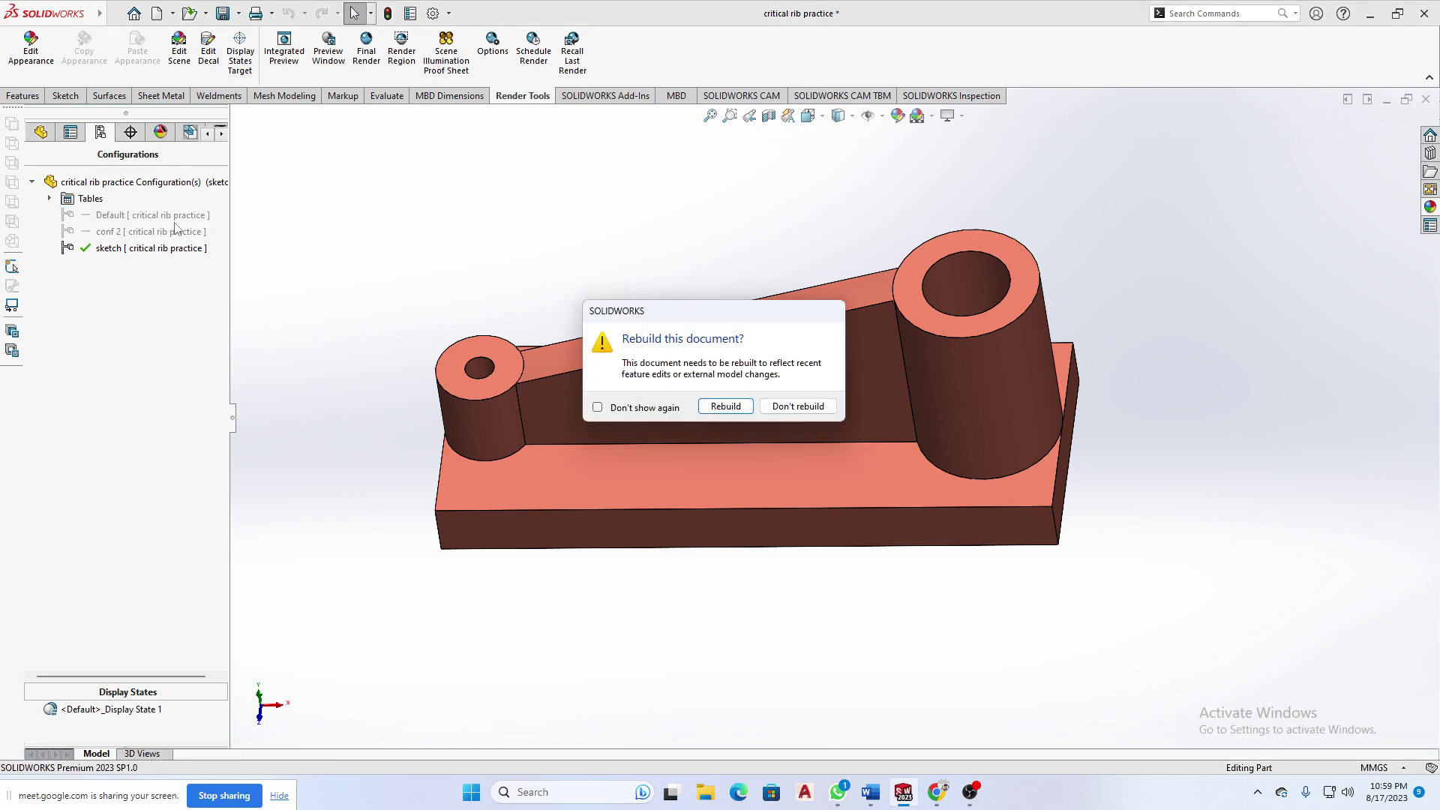
{"action": "left_click", "coordinate": [713, 411]}
{"action": "left_click", "coordinate": [743, 401]}
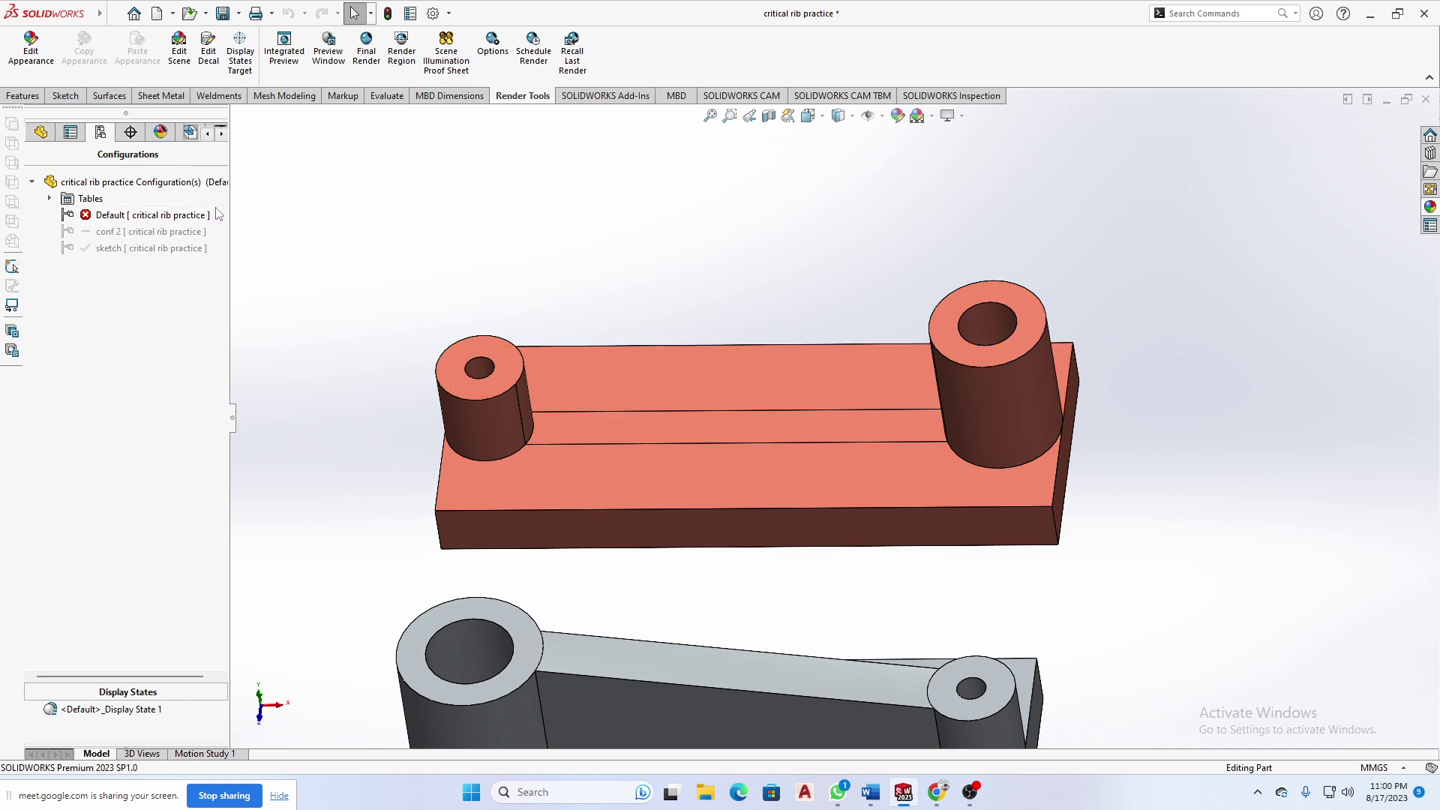
- Try to delete the Default and conf 2 configurations together, confirming the deletion of conf 2
{"action": "left_click_drag", "start_coordinate": [215, 207], "coordinate": [161, 232]}
{"action": "key", "text": "Delete"}
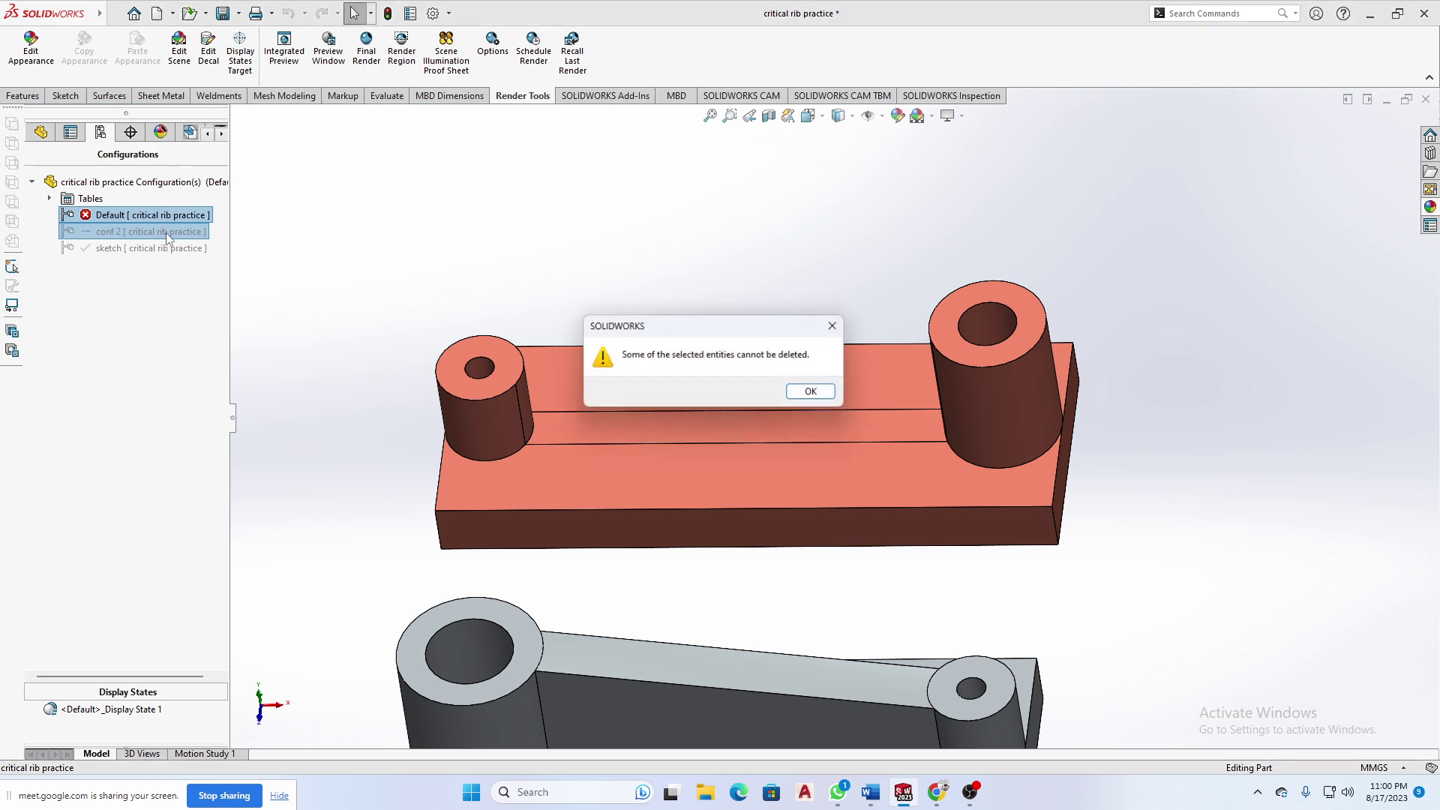
{"action": "left_click", "coordinate": [837, 333]}
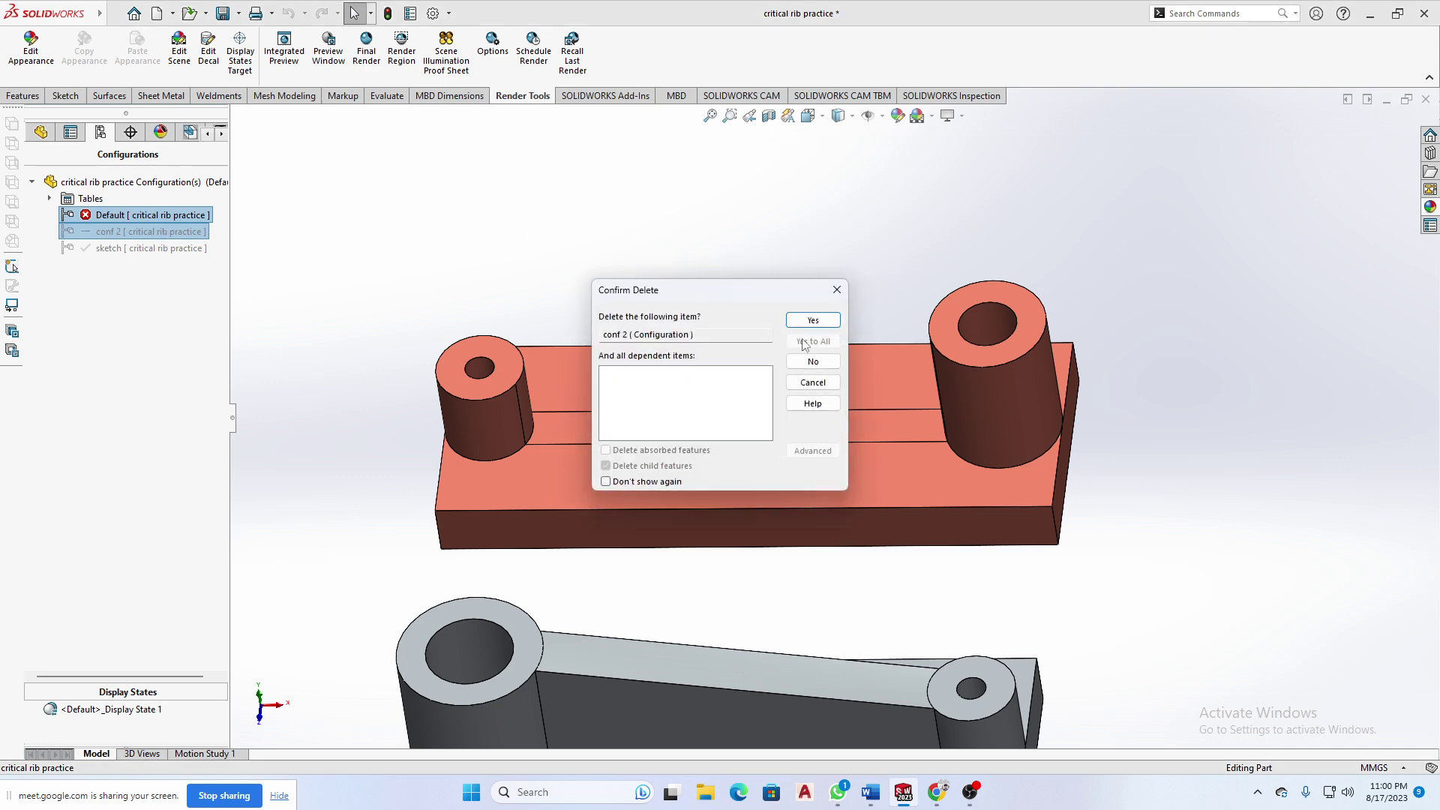
{"action": "left_click", "coordinate": [829, 320]}
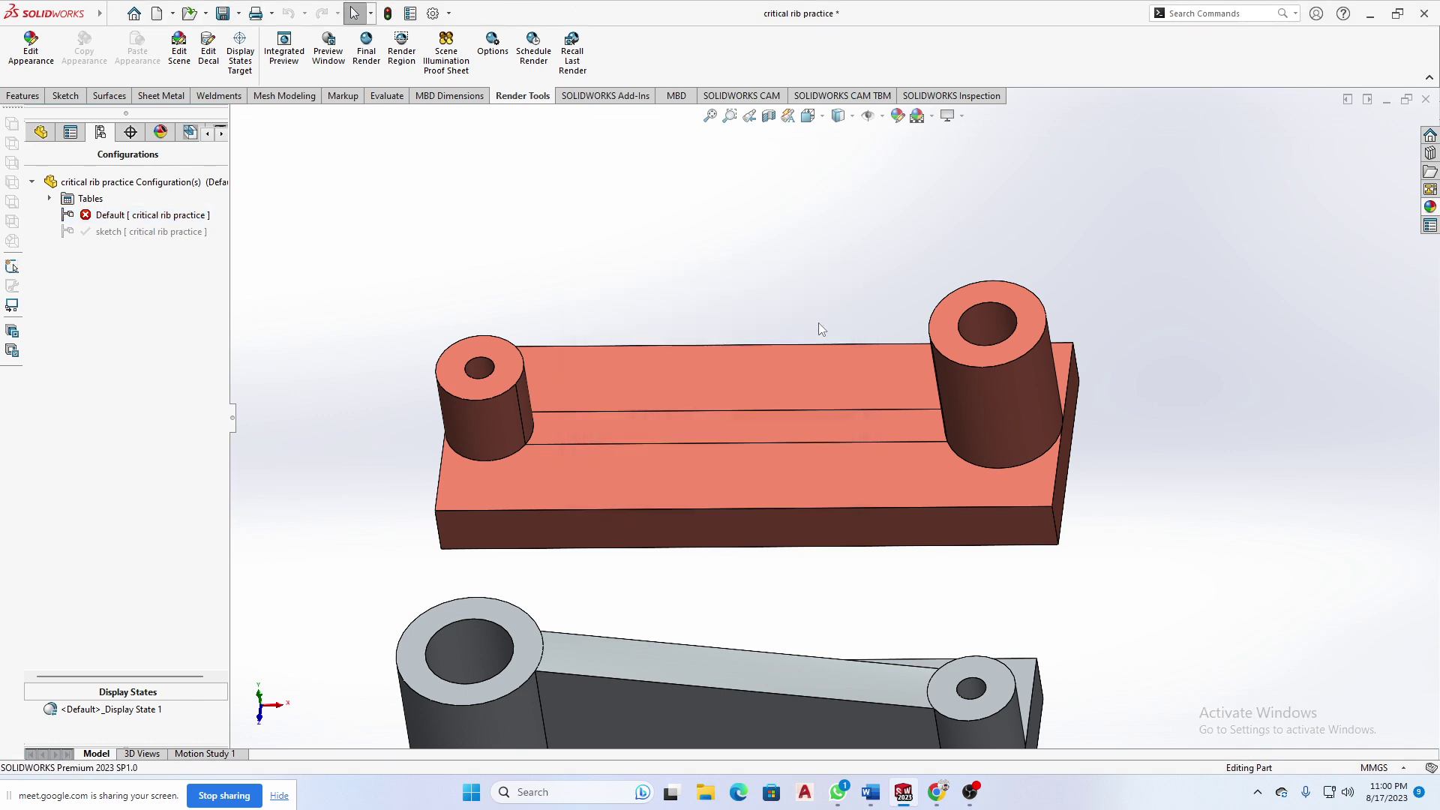
- Make the sketch configuration active and delete the Default configuration
{"action": "double_click", "coordinate": [109, 232]}
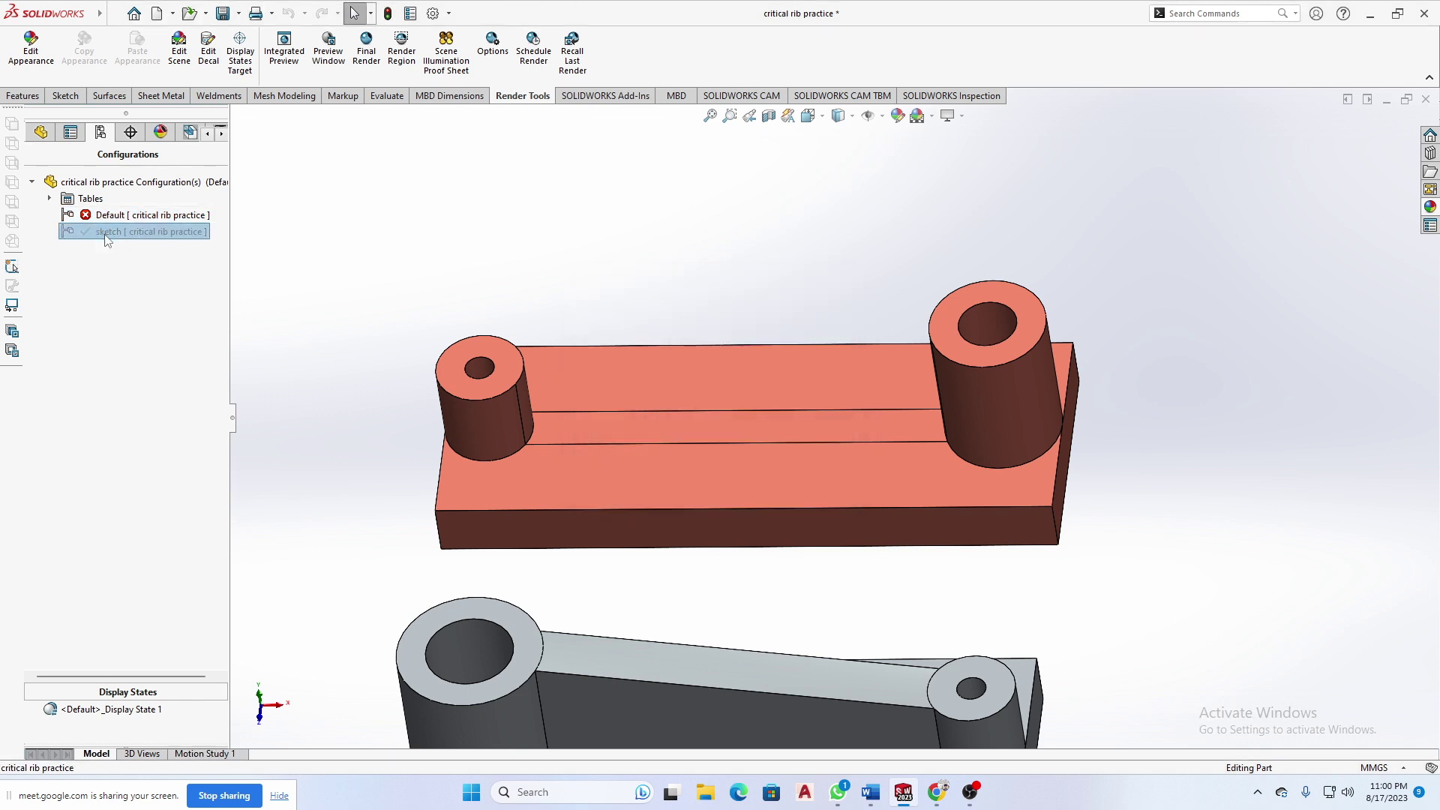
{"action": "left_click", "coordinate": [143, 217]}
{"action": "key", "text": "Delete"}
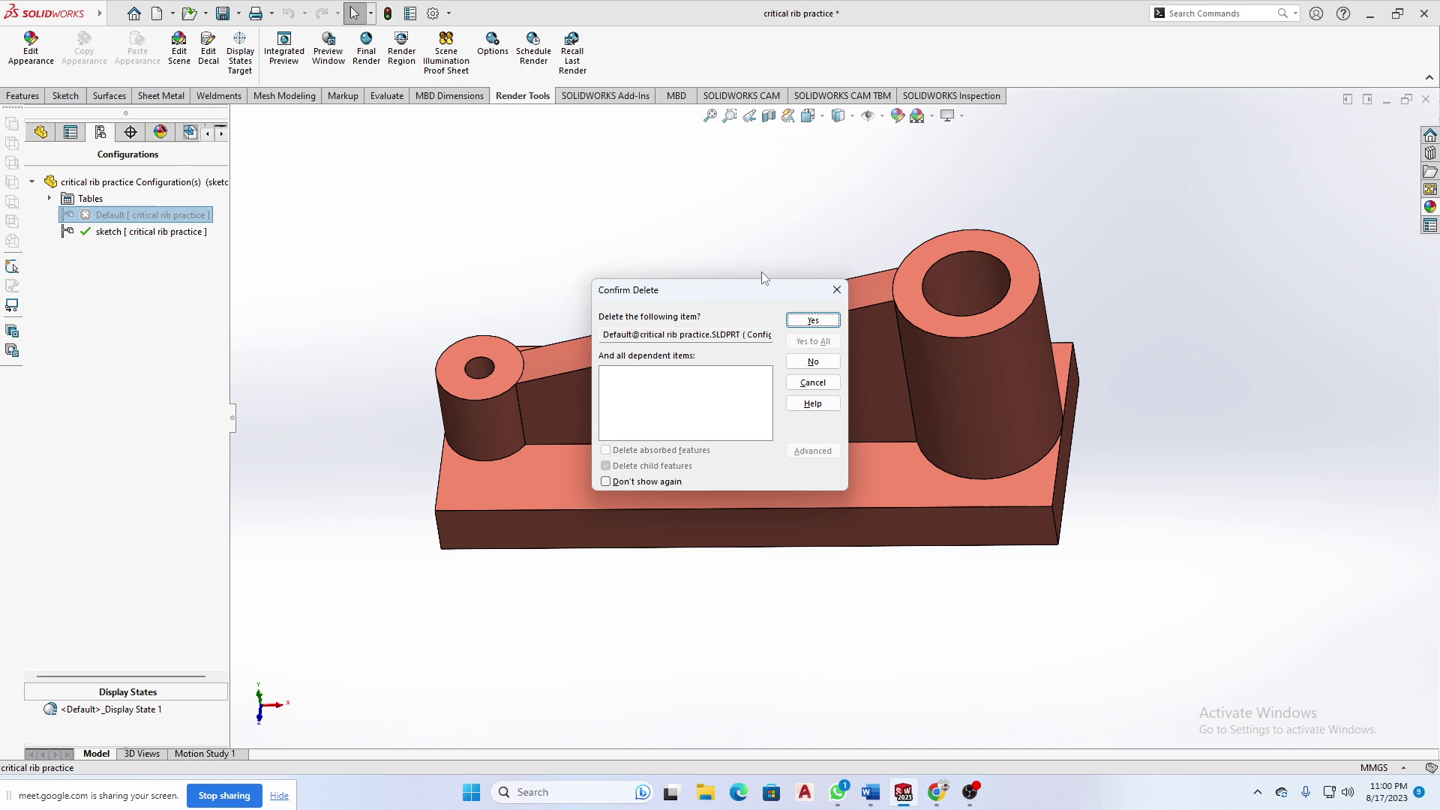
{"action": "left_click", "coordinate": [804, 321]}
{"action": "right_click", "coordinate": [120, 199]}
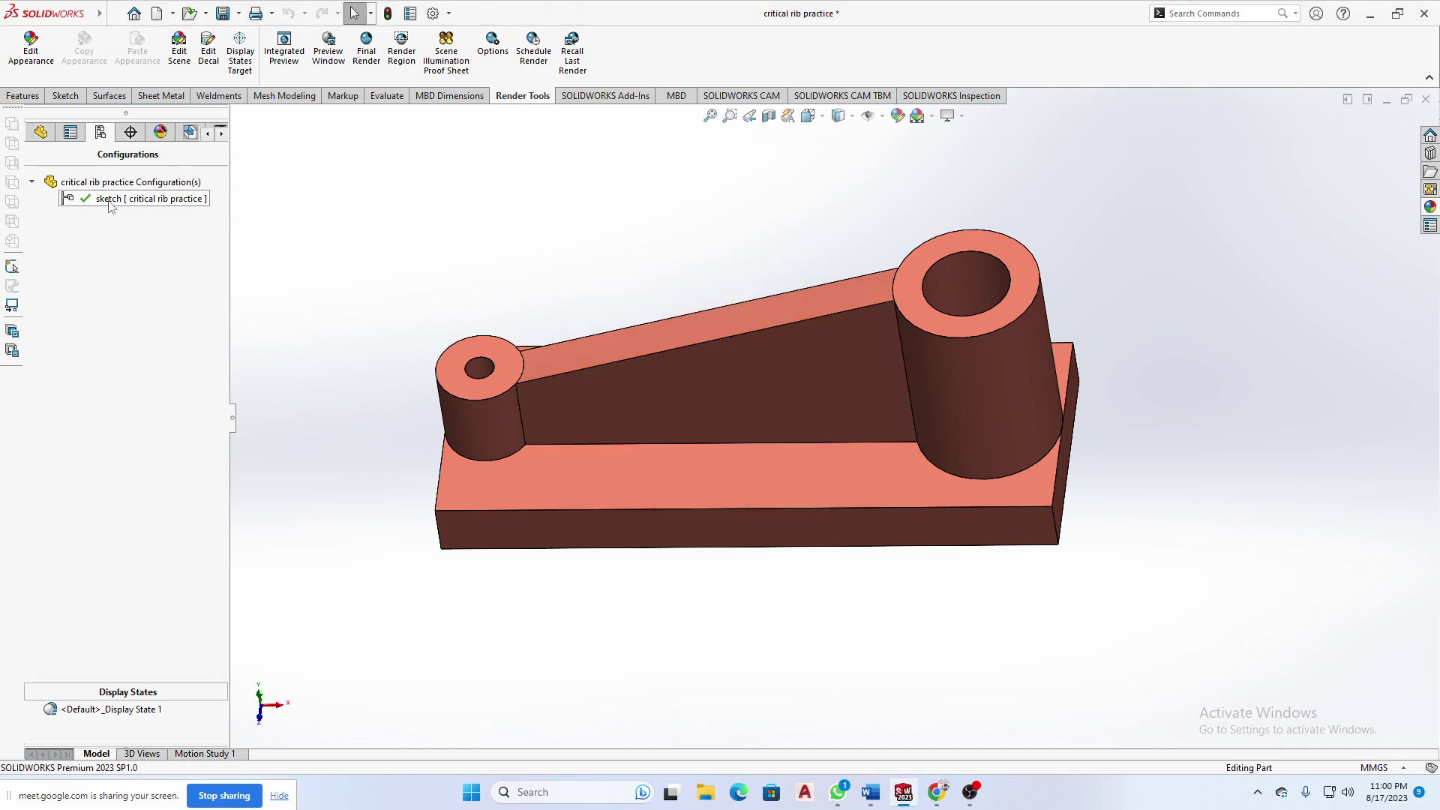
{"action": "left_click", "coordinate": [421, 246]}
- Add a new configuration named sylinder to the critical rib practice part
{"action": "right_click", "coordinate": [212, 336]}
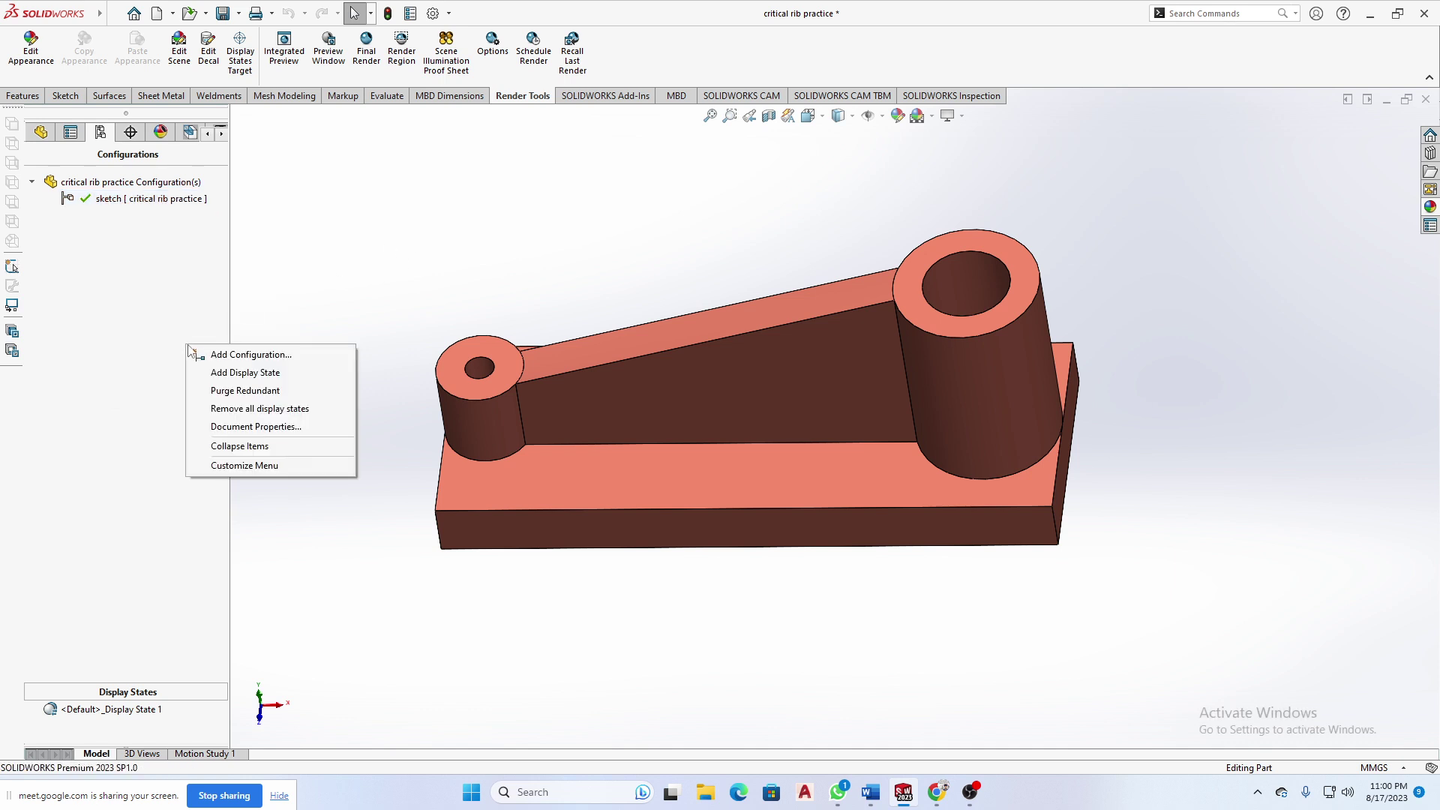
{"action": "left_click", "coordinate": [248, 354]}
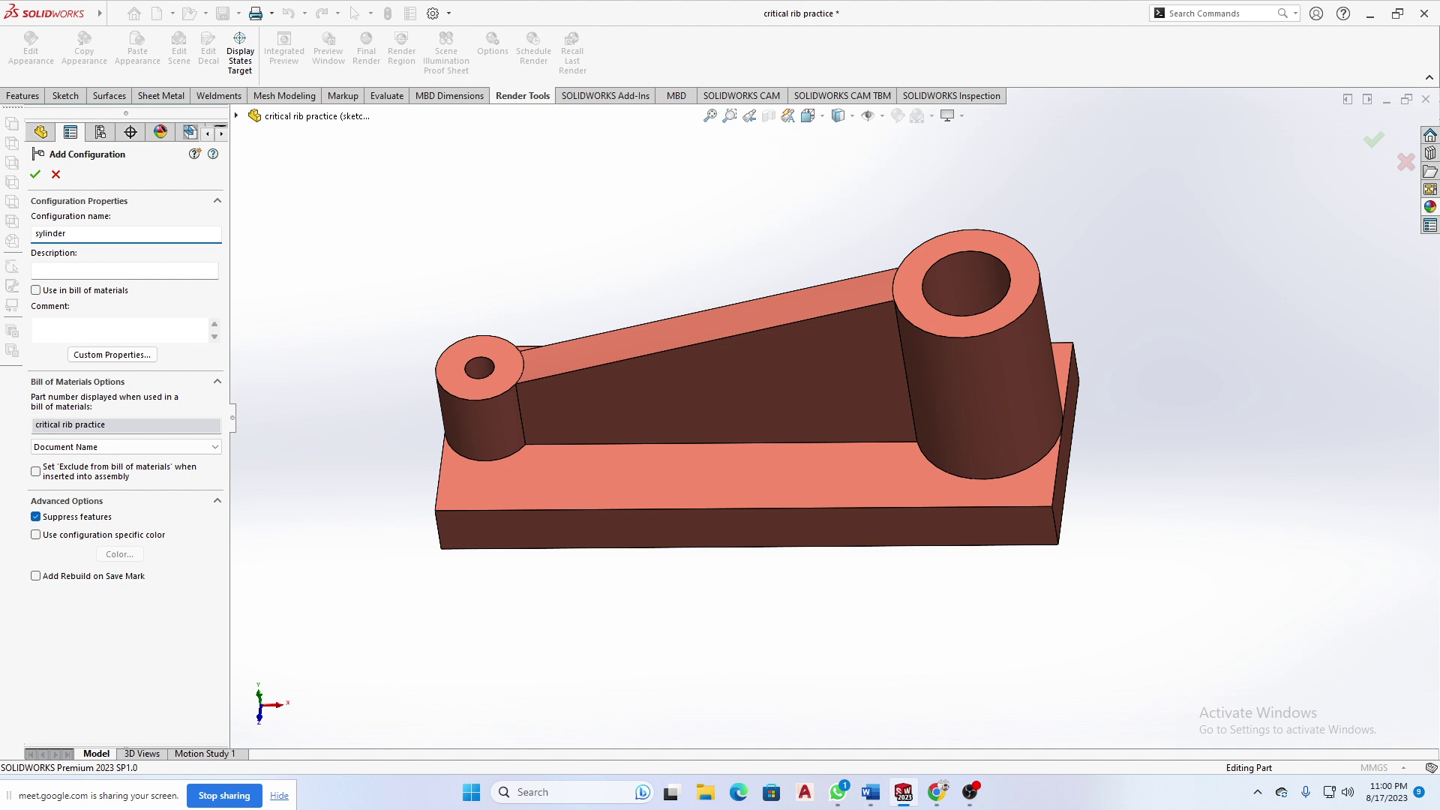
{"action": "key", "text": "Return"}
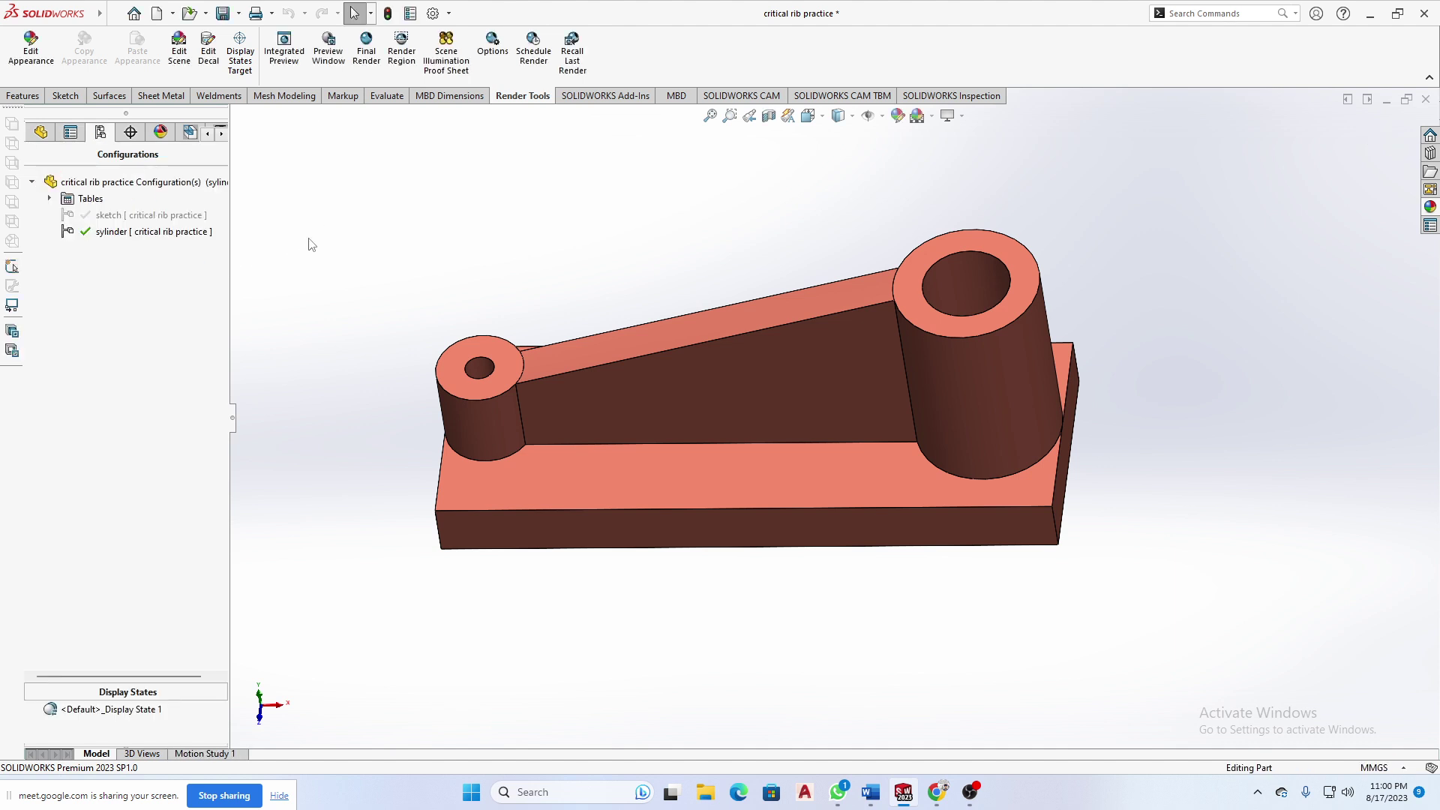
{"action": "right_click", "coordinate": [165, 230]}
{"action": "left_click", "coordinate": [493, 208]}
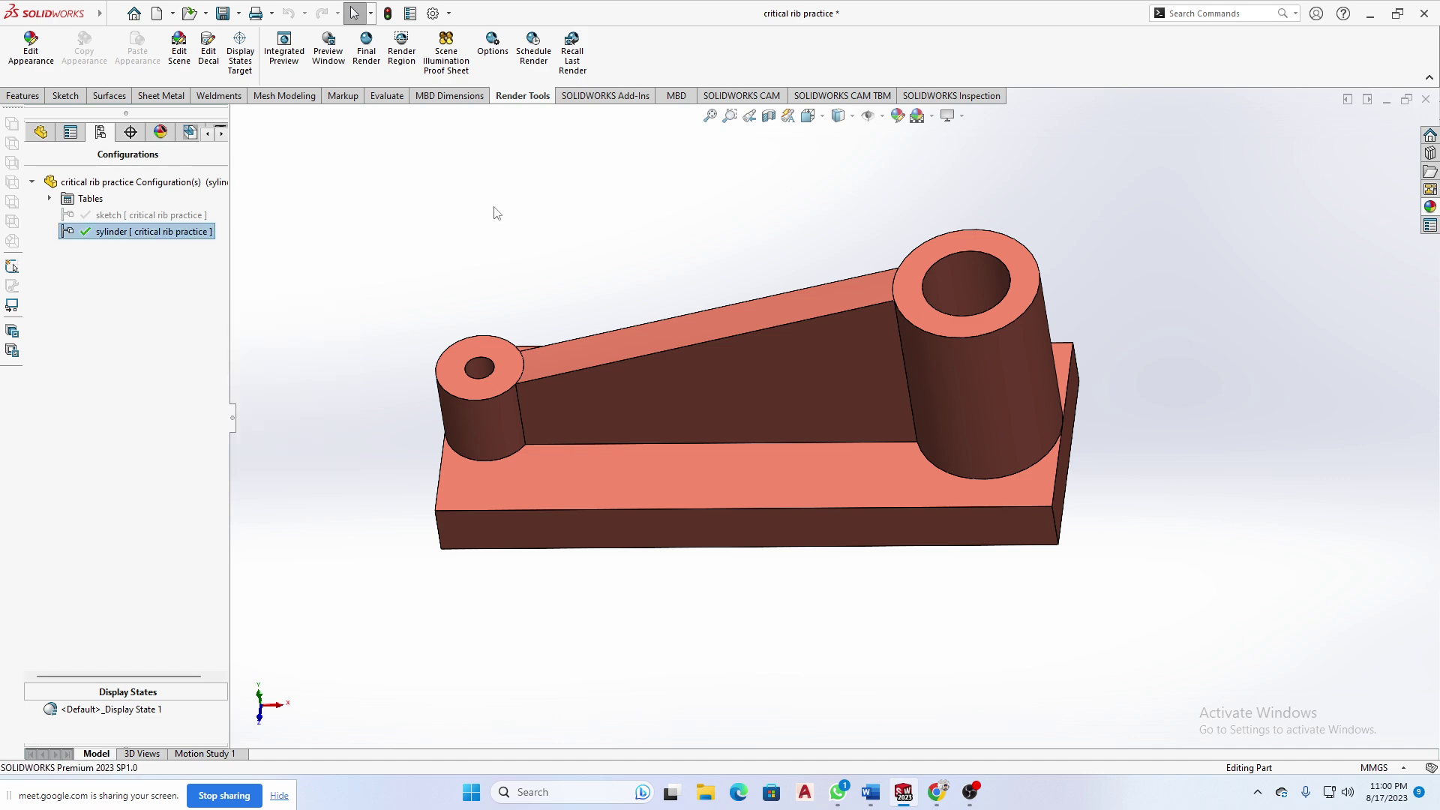
- Examine the two cylinders' extrusions in the sylinder configuration, opening the small cylinder's definition and accepting it without changes
{"action": "double_click", "coordinate": [152, 233]}
{"action": "left_click", "coordinate": [40, 132]}
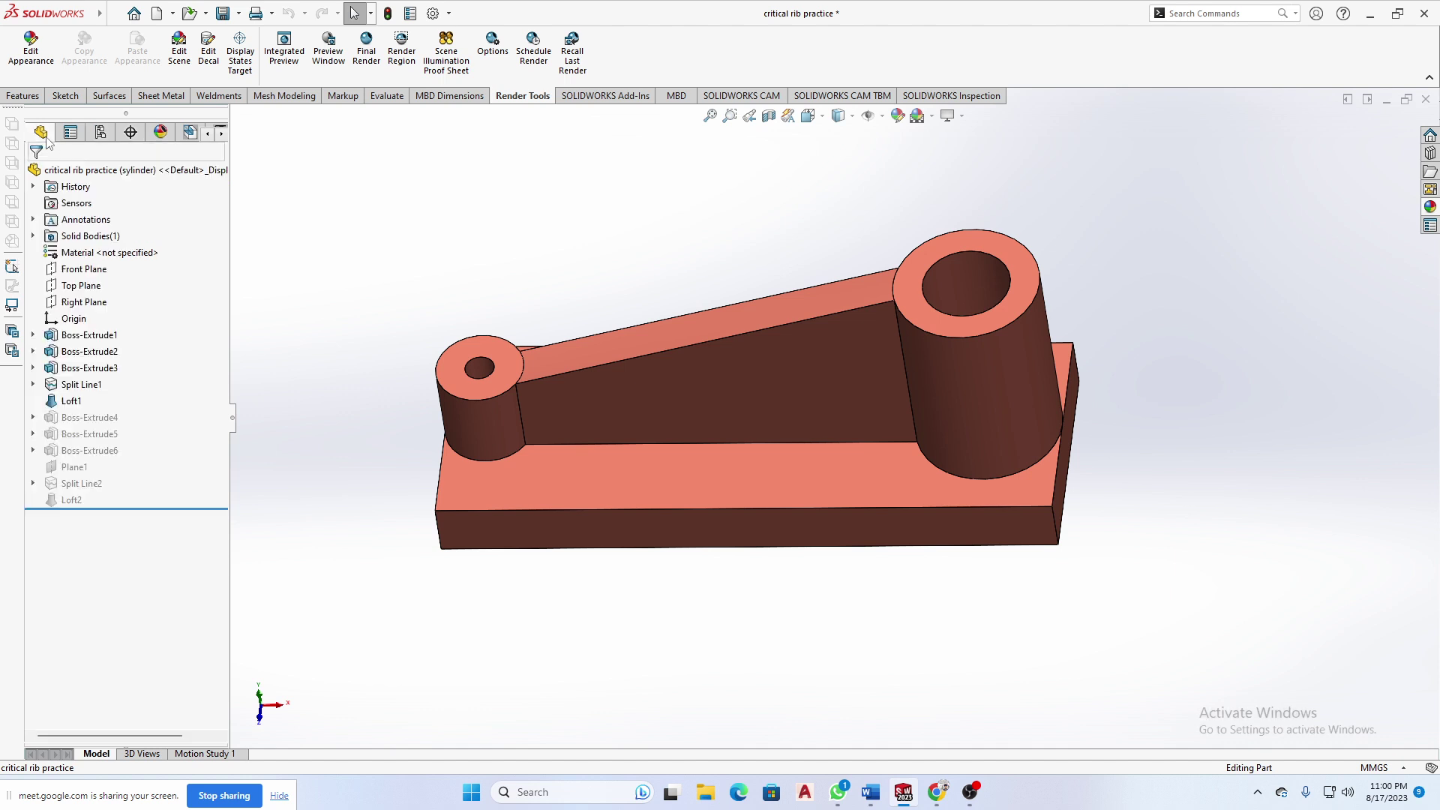
{"action": "middle_click_drag", "start_coordinate": [1196, 361], "coordinate": [1224, 327]}
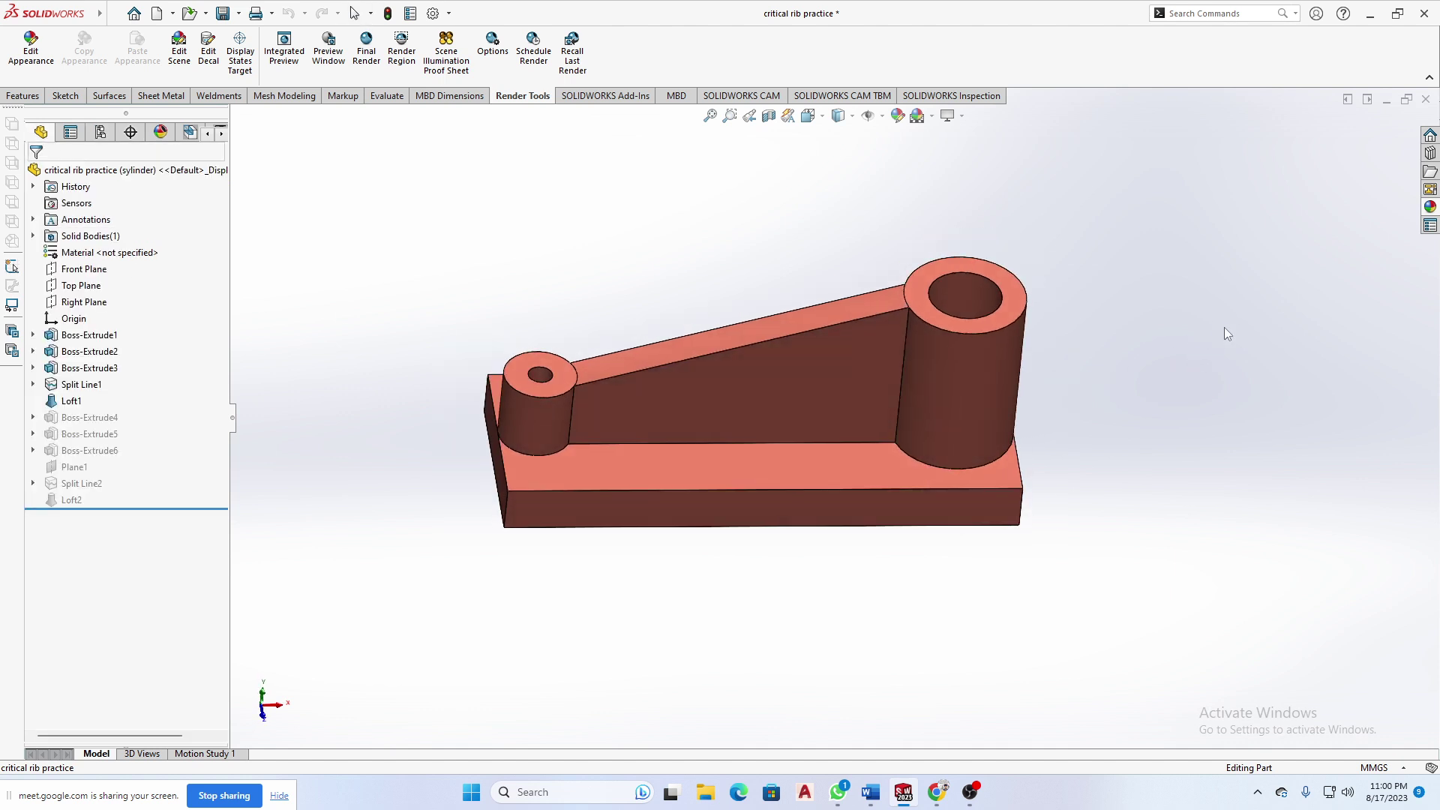
{"action": "left_click", "coordinate": [942, 390]}
{"action": "left_click", "coordinate": [542, 369]}
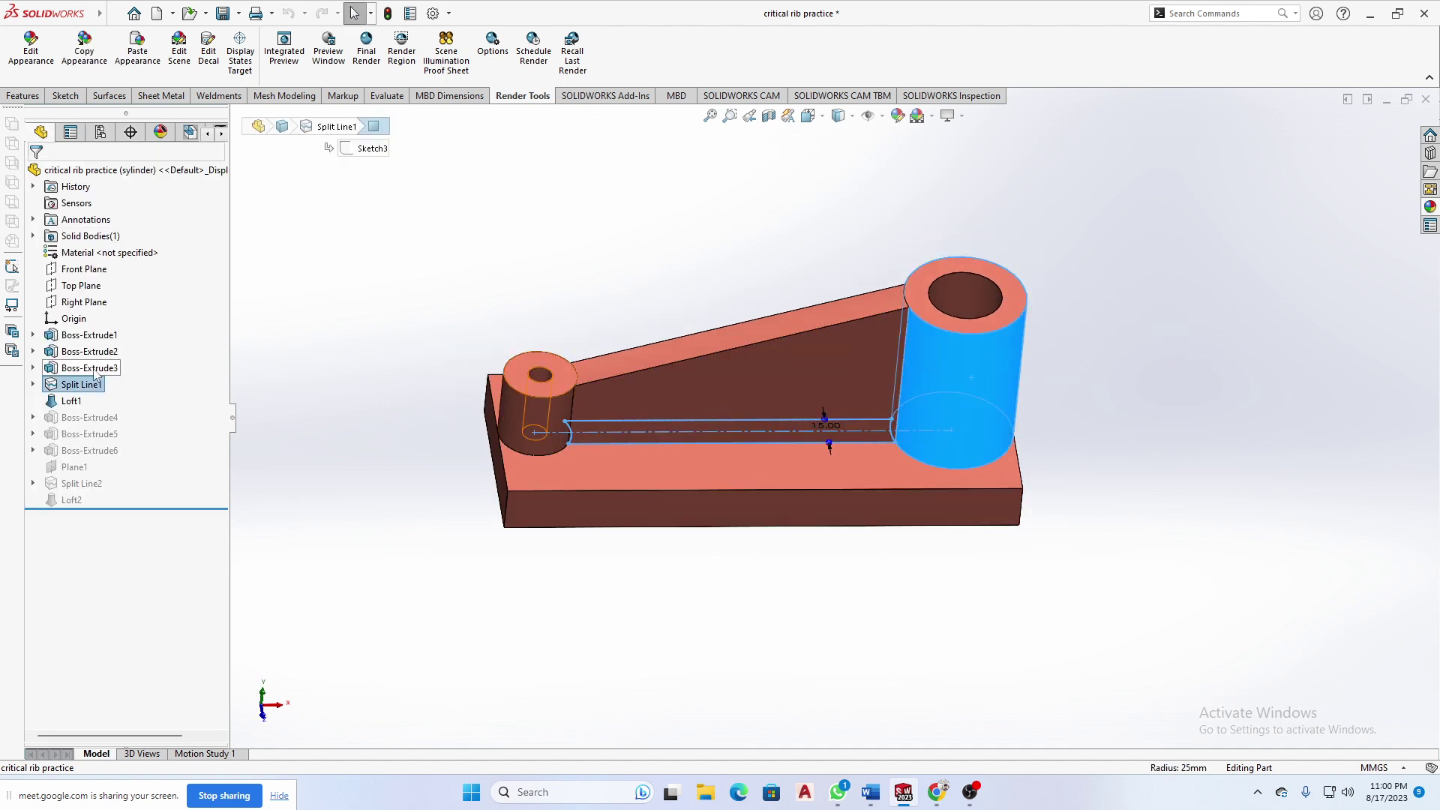
{"action": "middle_click_drag", "start_coordinate": [1198, 441], "coordinate": [1114, 417]}
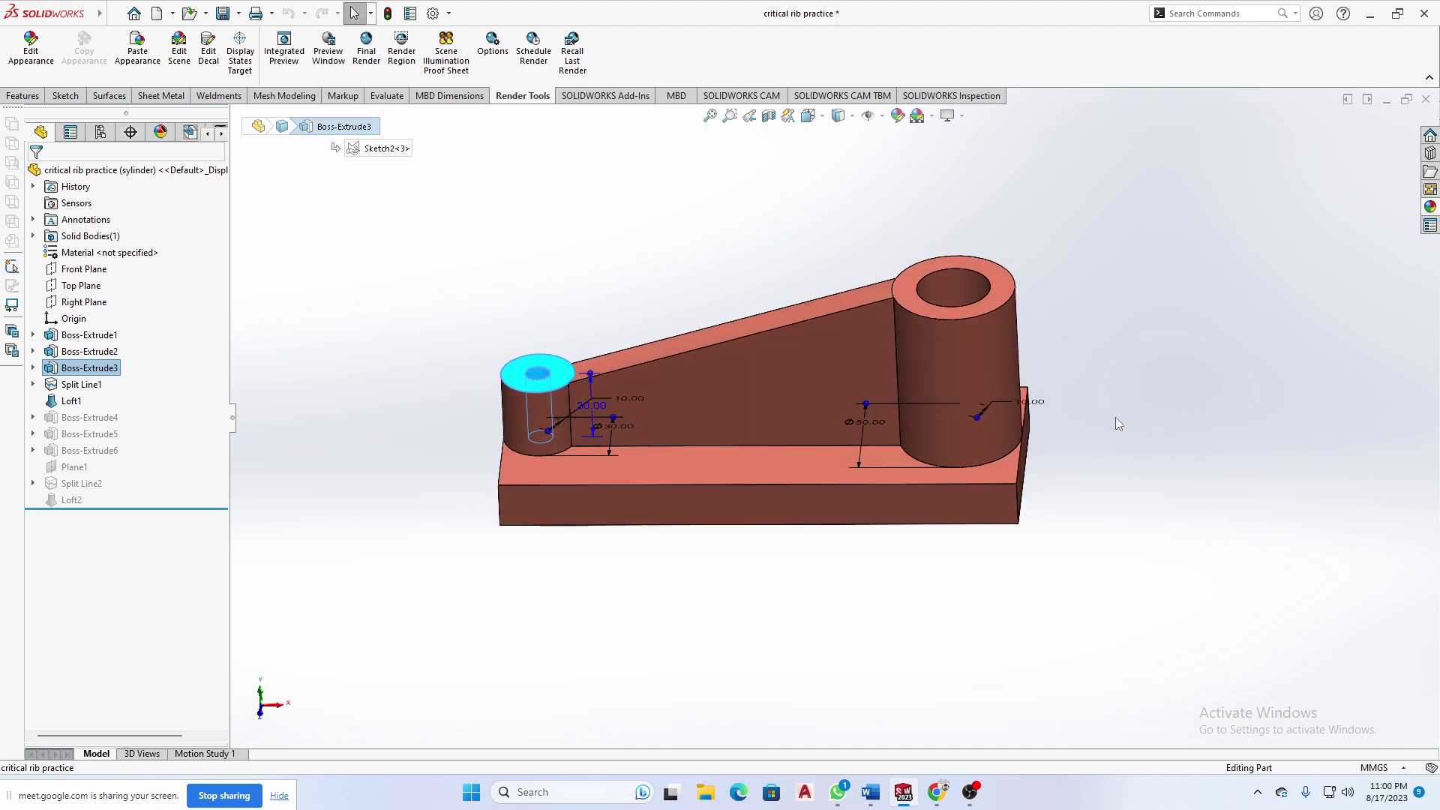
{"action": "left_click", "coordinate": [63, 372]}
{"action": "left_click", "coordinate": [153, 361]}
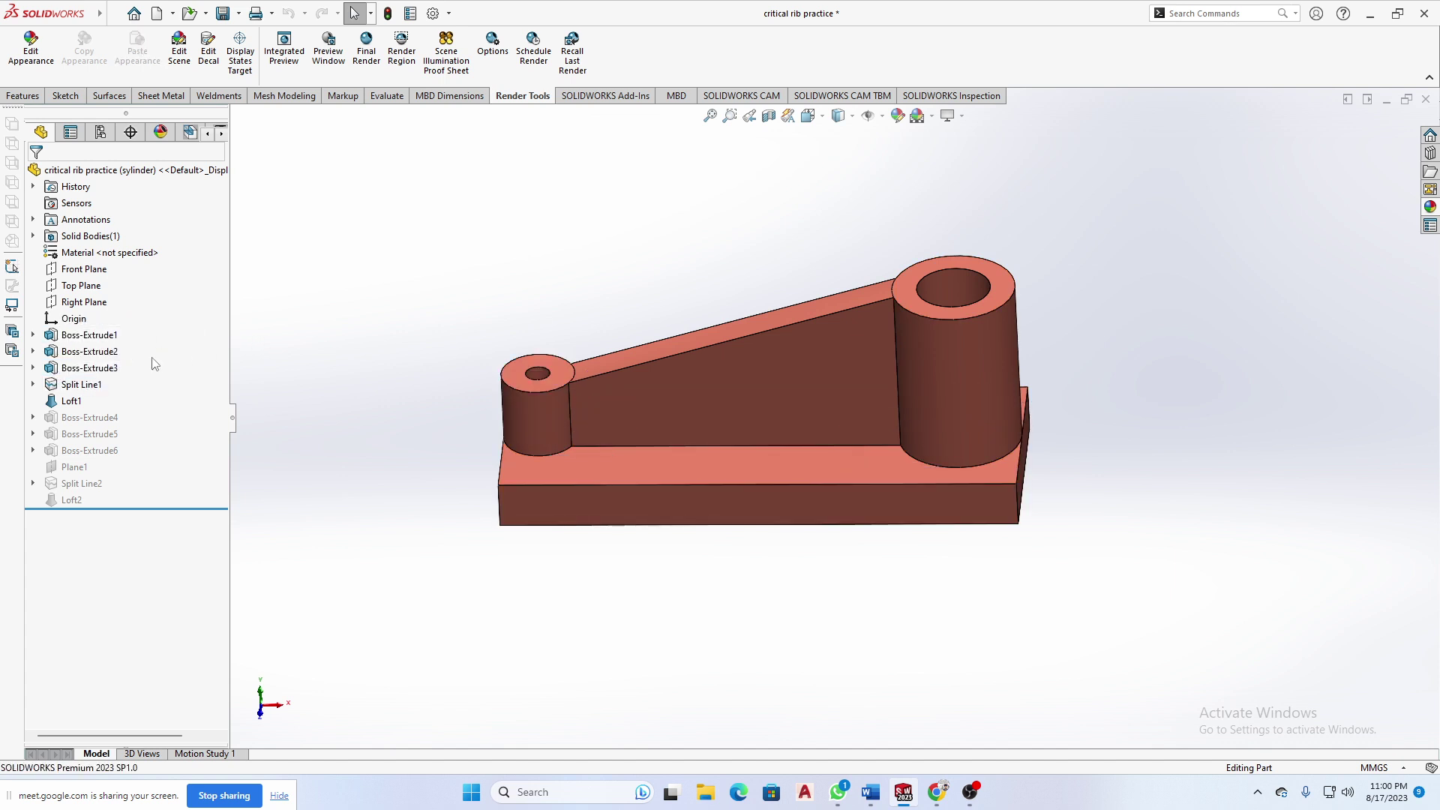
{"action": "left_click", "coordinate": [88, 368]}
{"action": "left_click", "coordinate": [100, 324]}
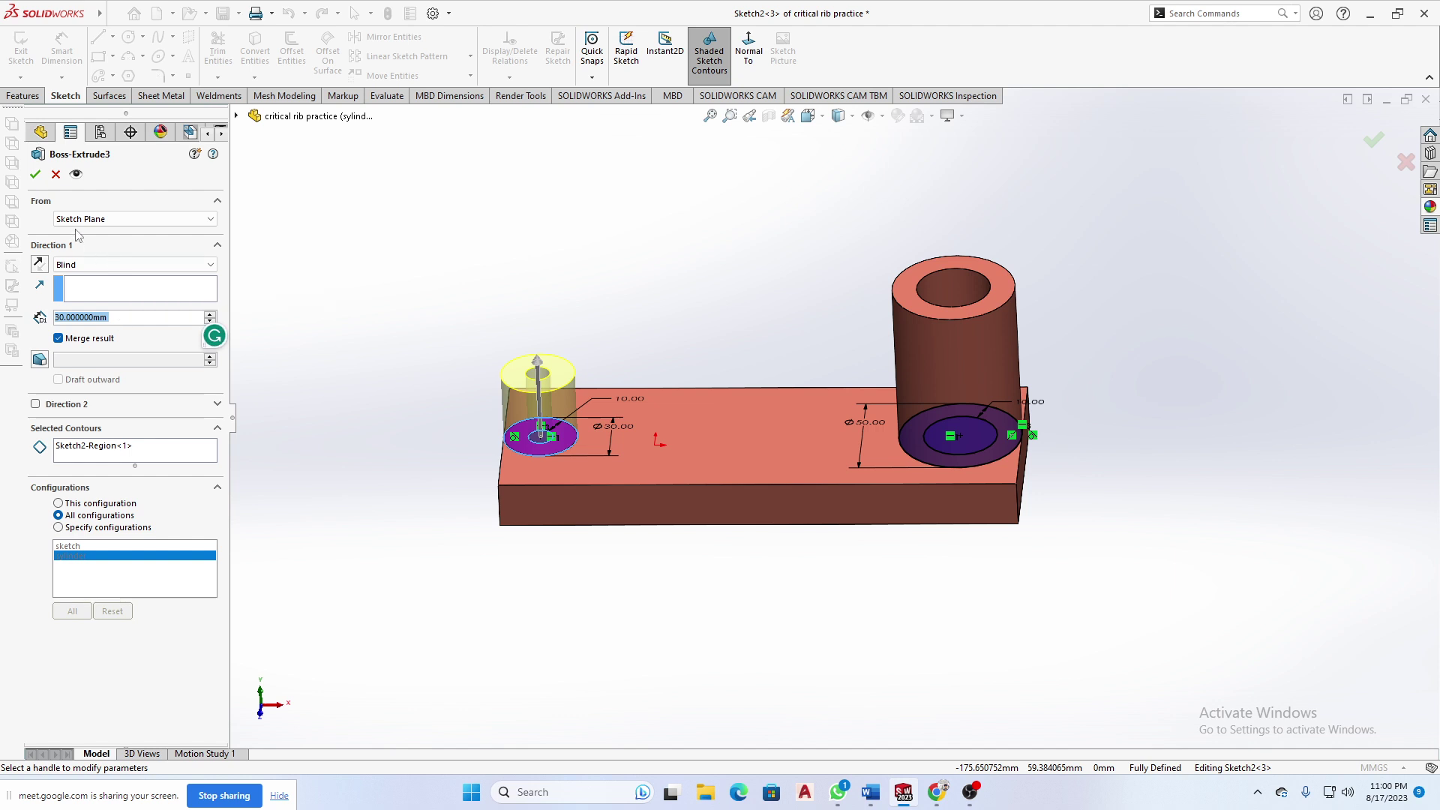
{"action": "left_click", "coordinate": [35, 174]}
- Set the large cylinder's extrusion (Boss-Extrude2) depth to 50 mm for this configuration only
{"action": "left_click", "coordinate": [66, 353]}
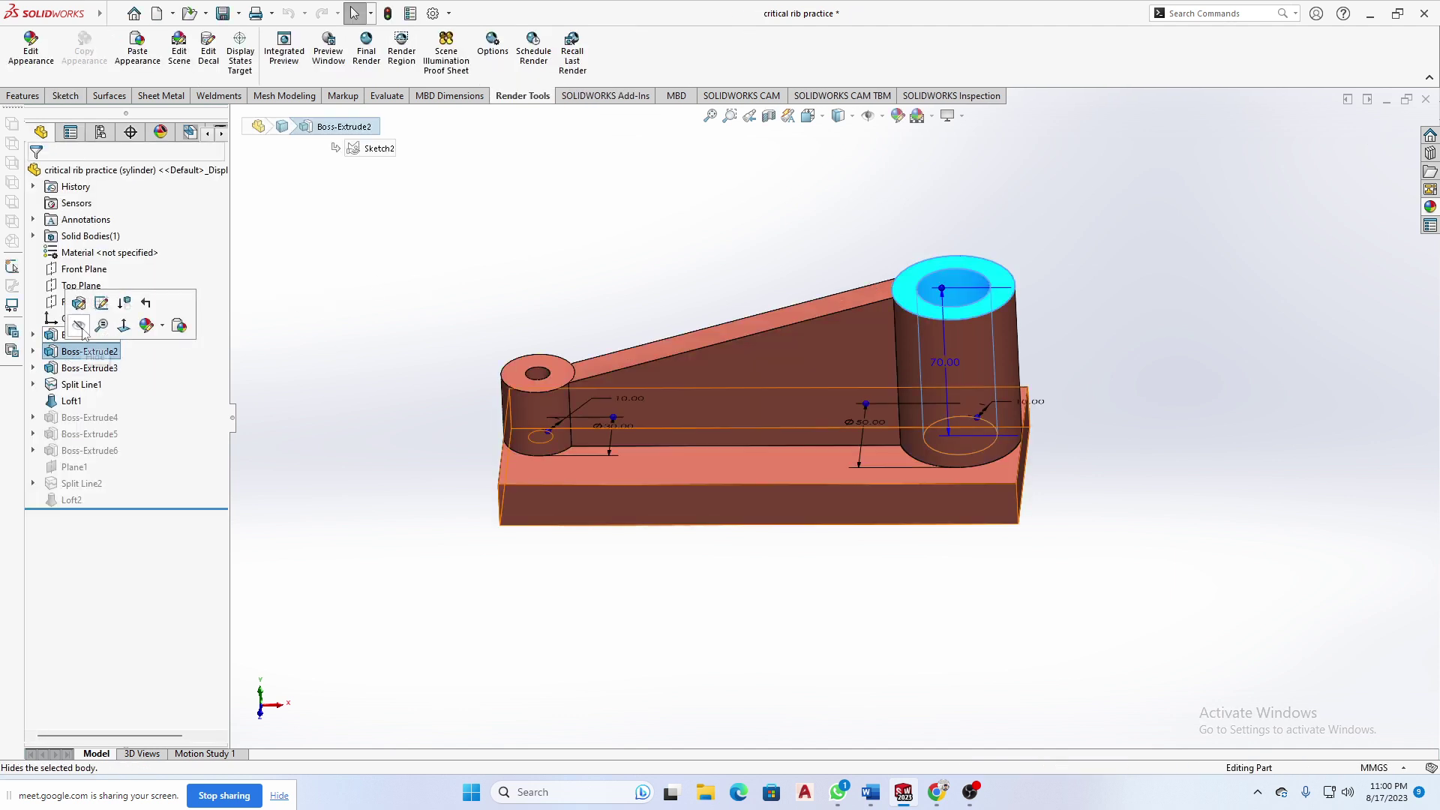
{"action": "left_click", "coordinate": [87, 315]}
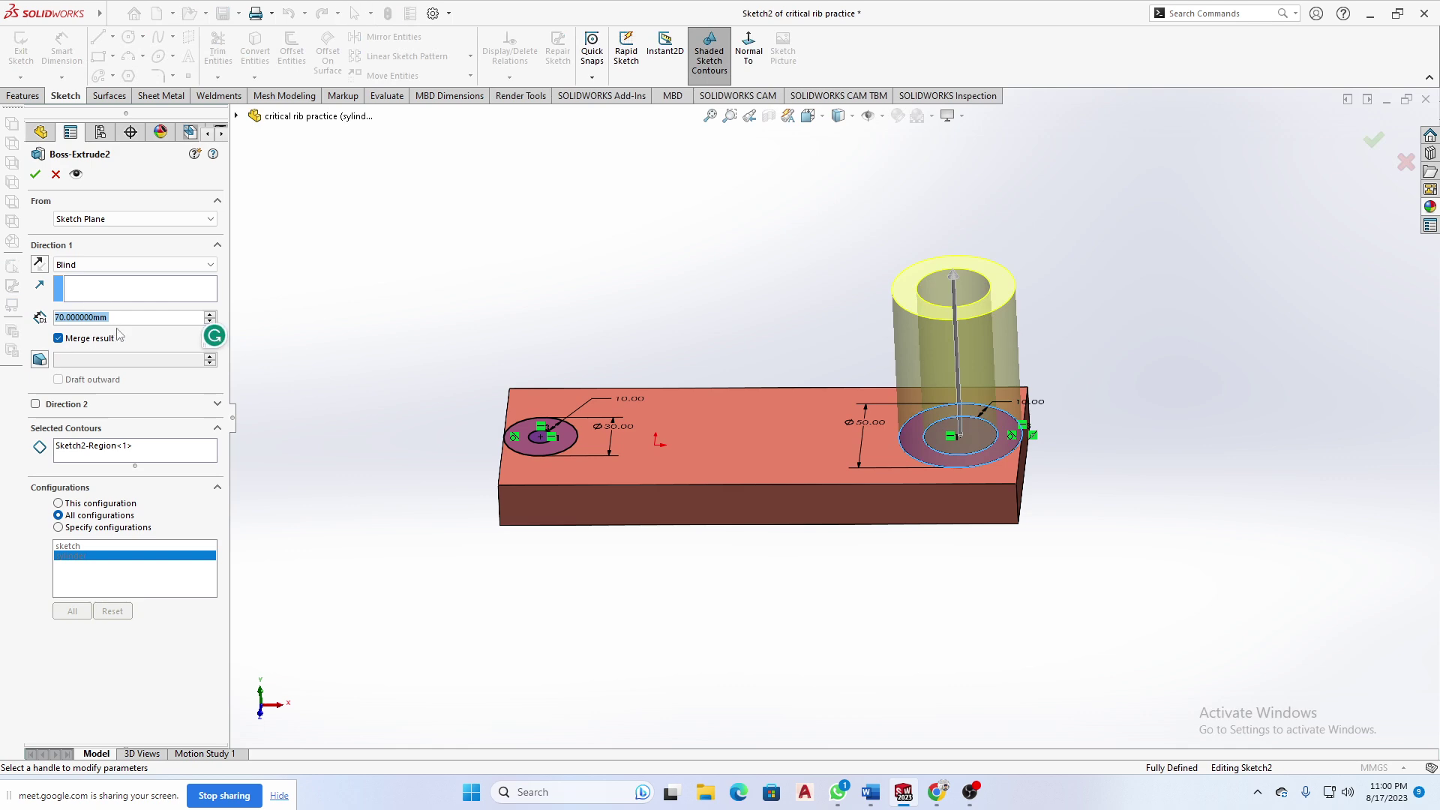
{"action": "type", "text": "50"}
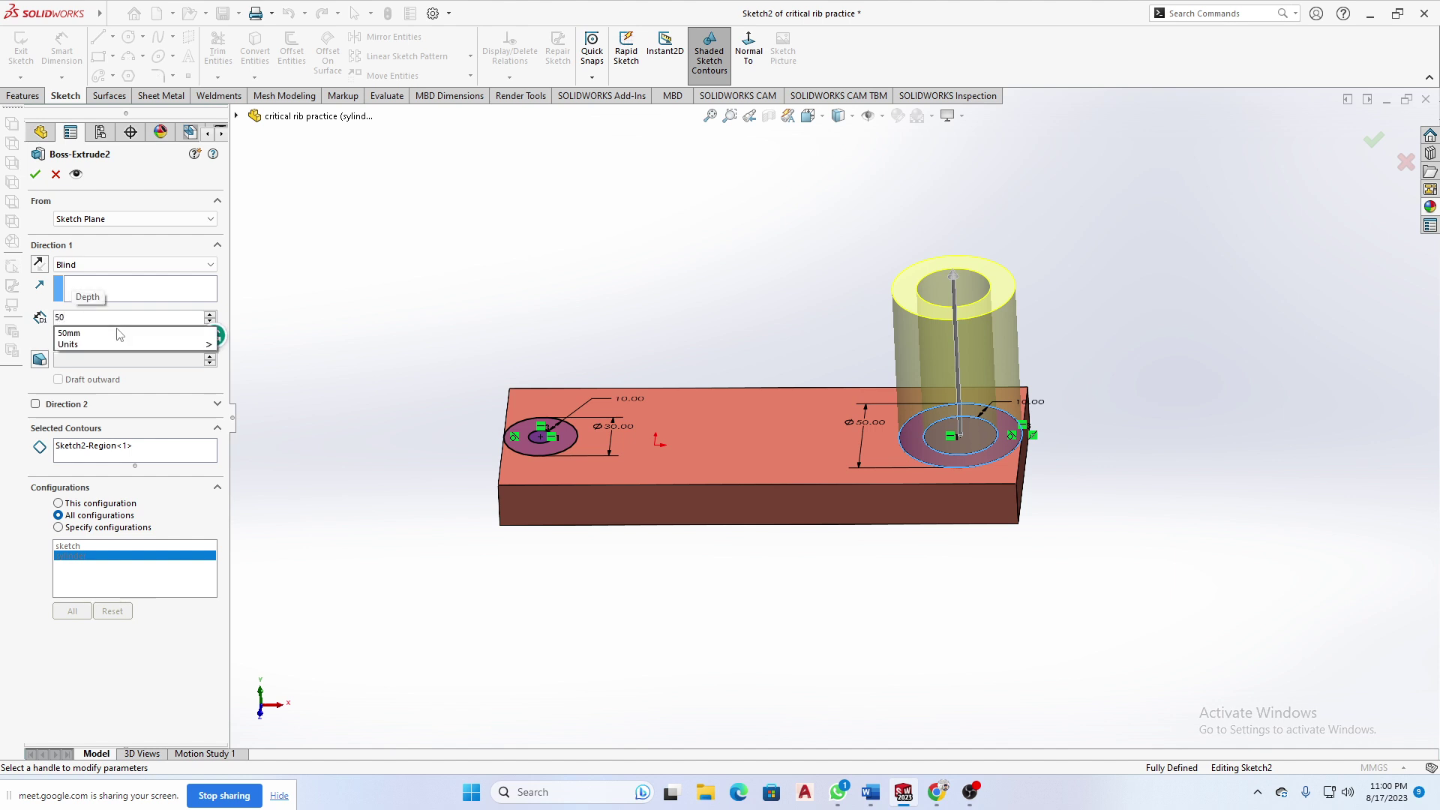
{"action": "left_click", "coordinate": [60, 508]}
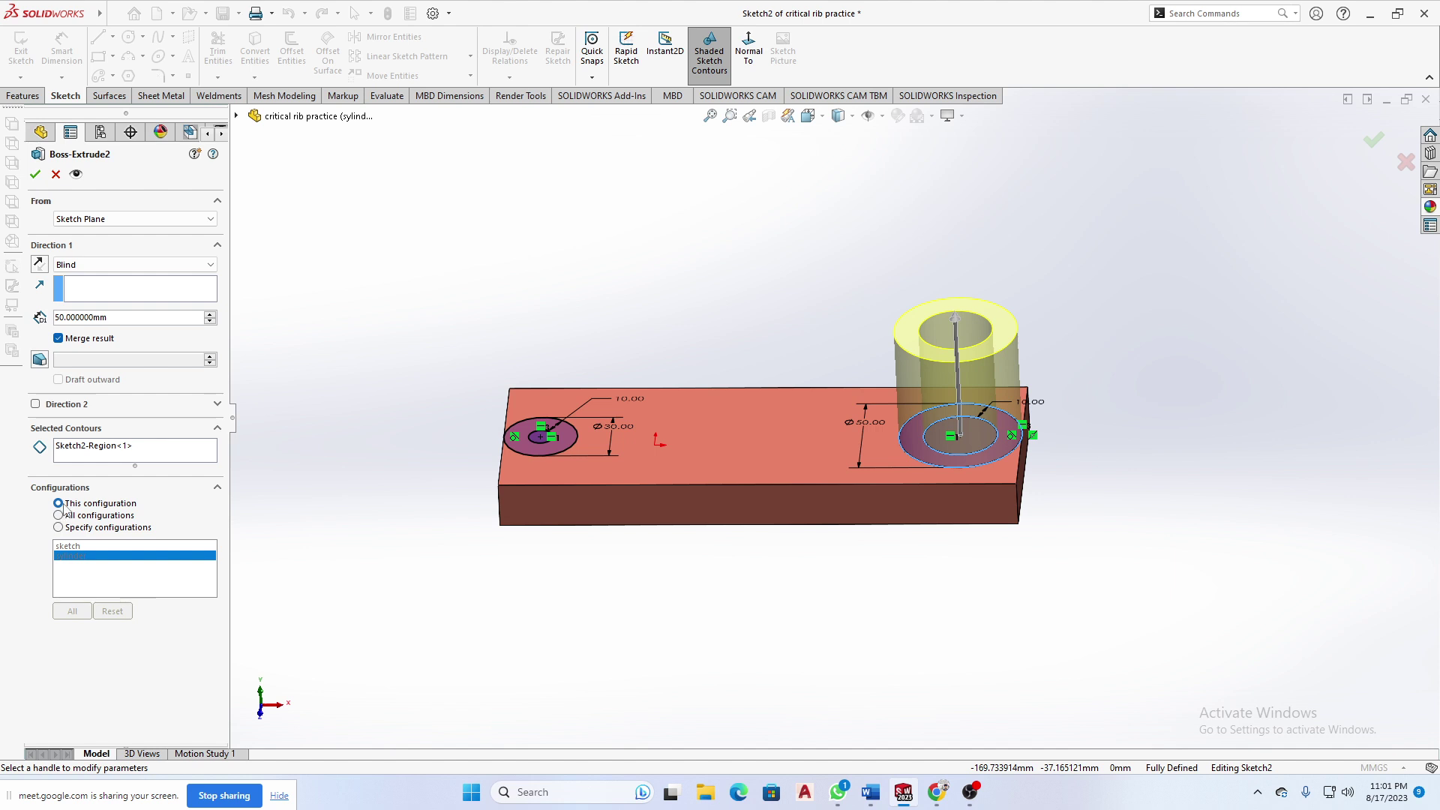
{"action": "left_click", "coordinate": [34, 174]}
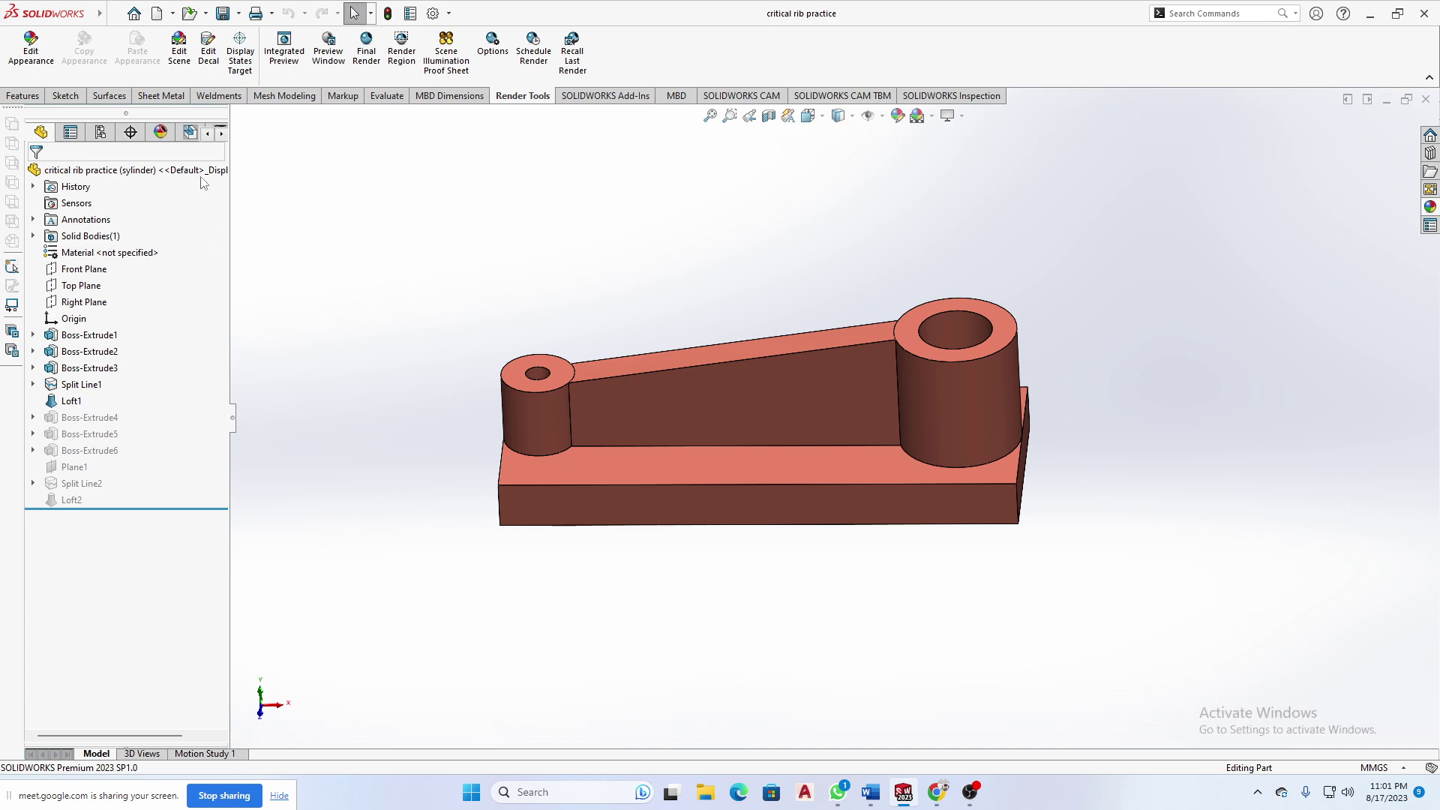
- Compare the part's shape by activating the sketch configuration and returning to the sylinder configuration
{"action": "left_click", "coordinate": [109, 133]}
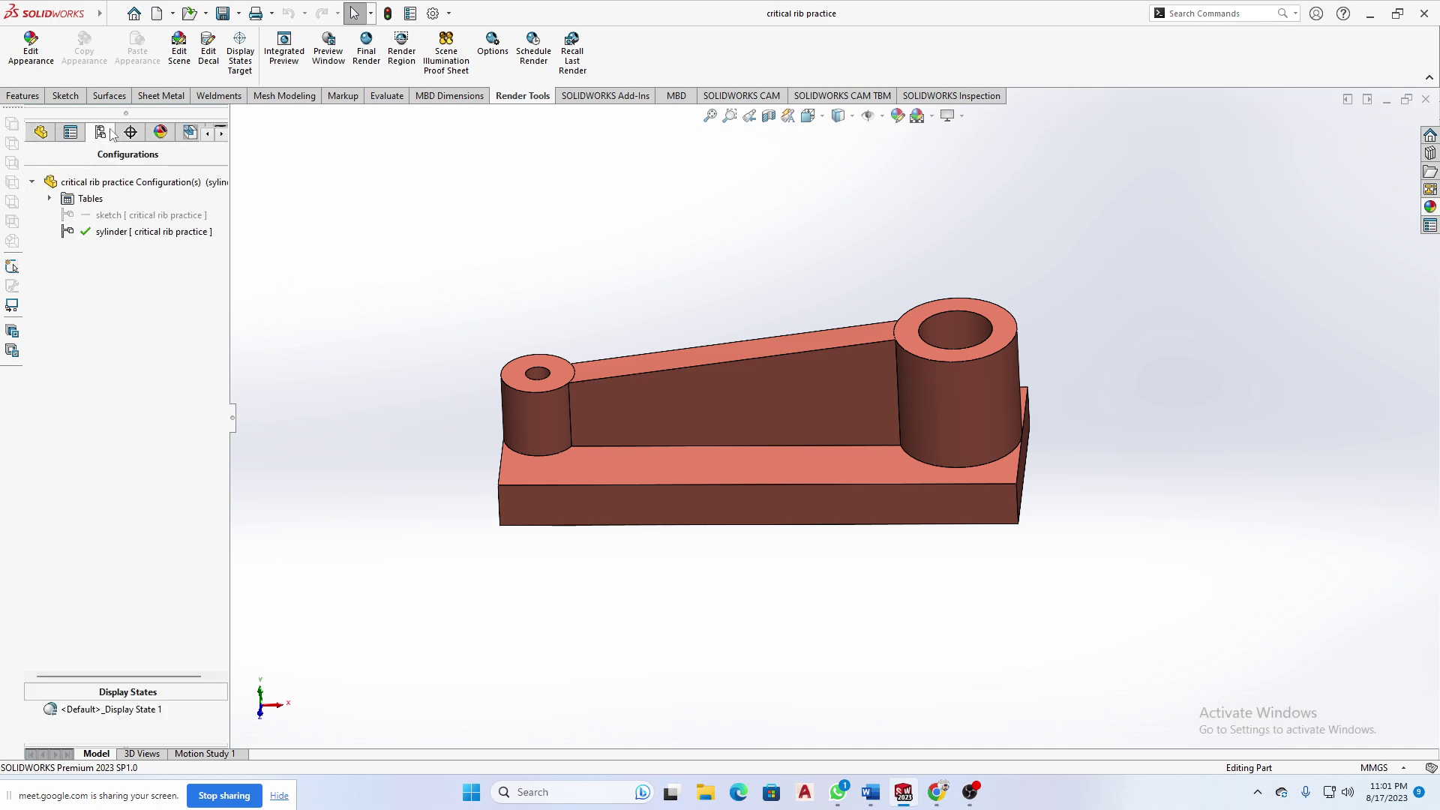
{"action": "left_click", "coordinate": [162, 217]}
{"action": "double_click", "coordinate": [162, 217]}
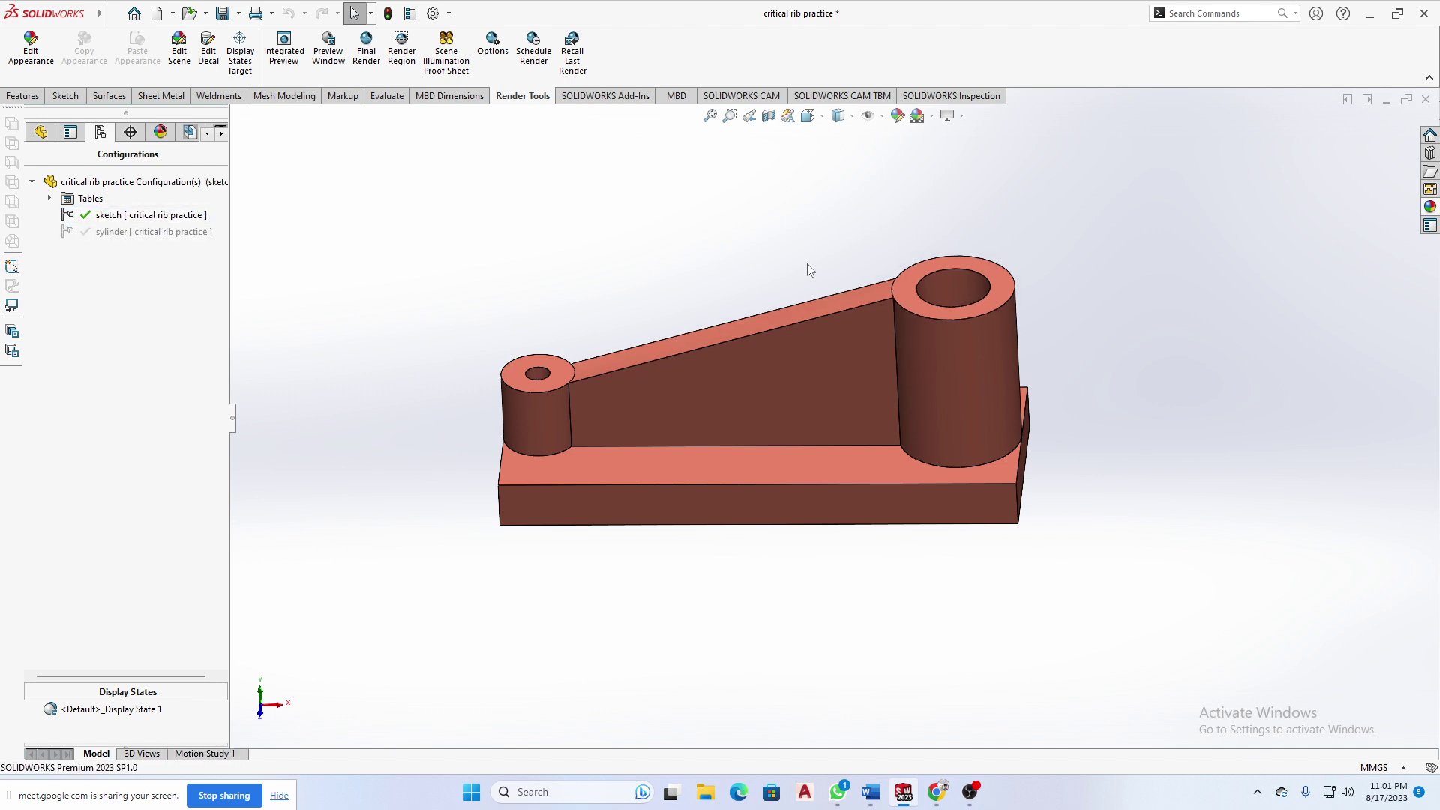
{"action": "double_click", "coordinate": [147, 232]}
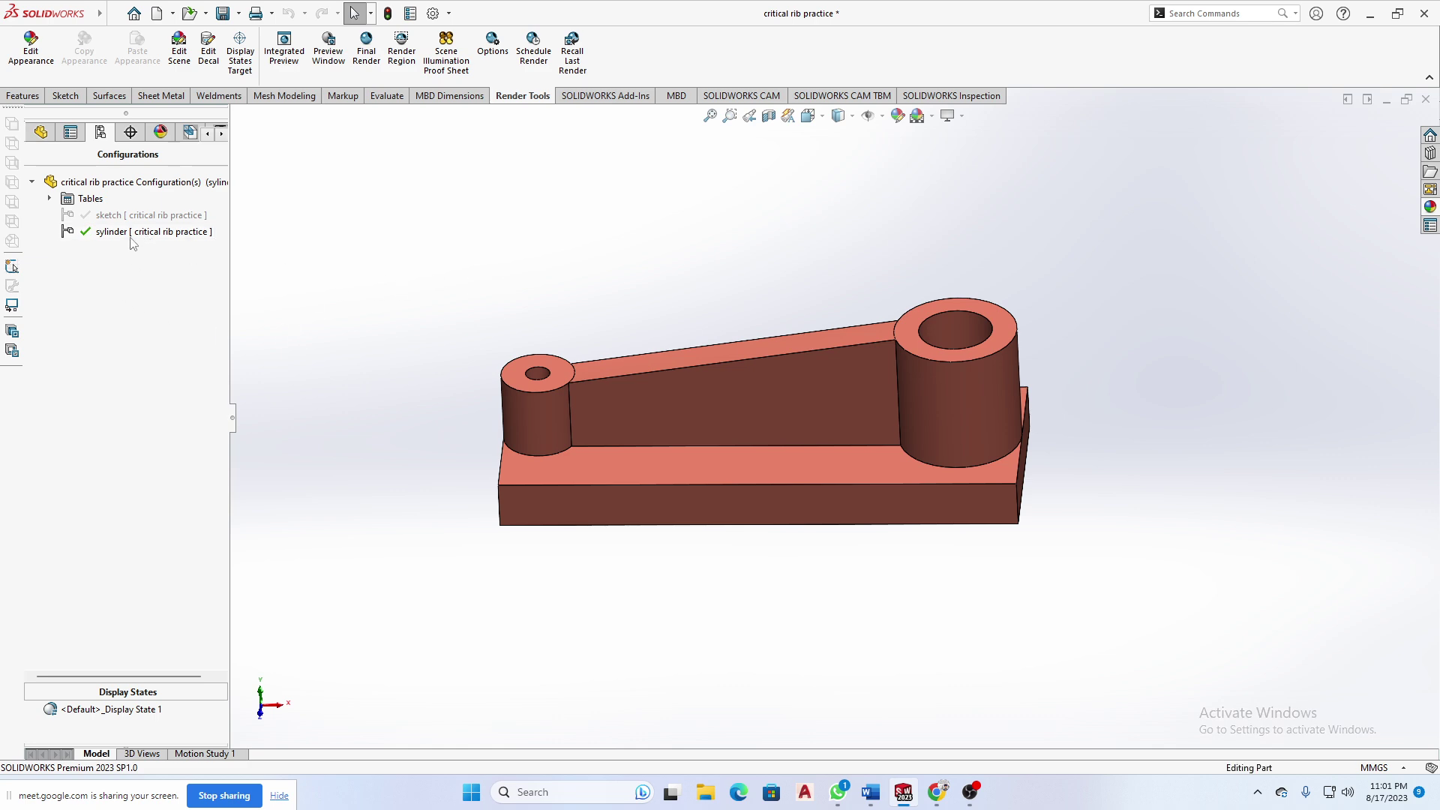
- Add a third configuration named rib to the critical rib practice part
{"action": "right_click", "coordinate": [129, 235]}
{"action": "left_click", "coordinate": [84, 306]}
{"action": "right_click", "coordinate": [96, 336]}
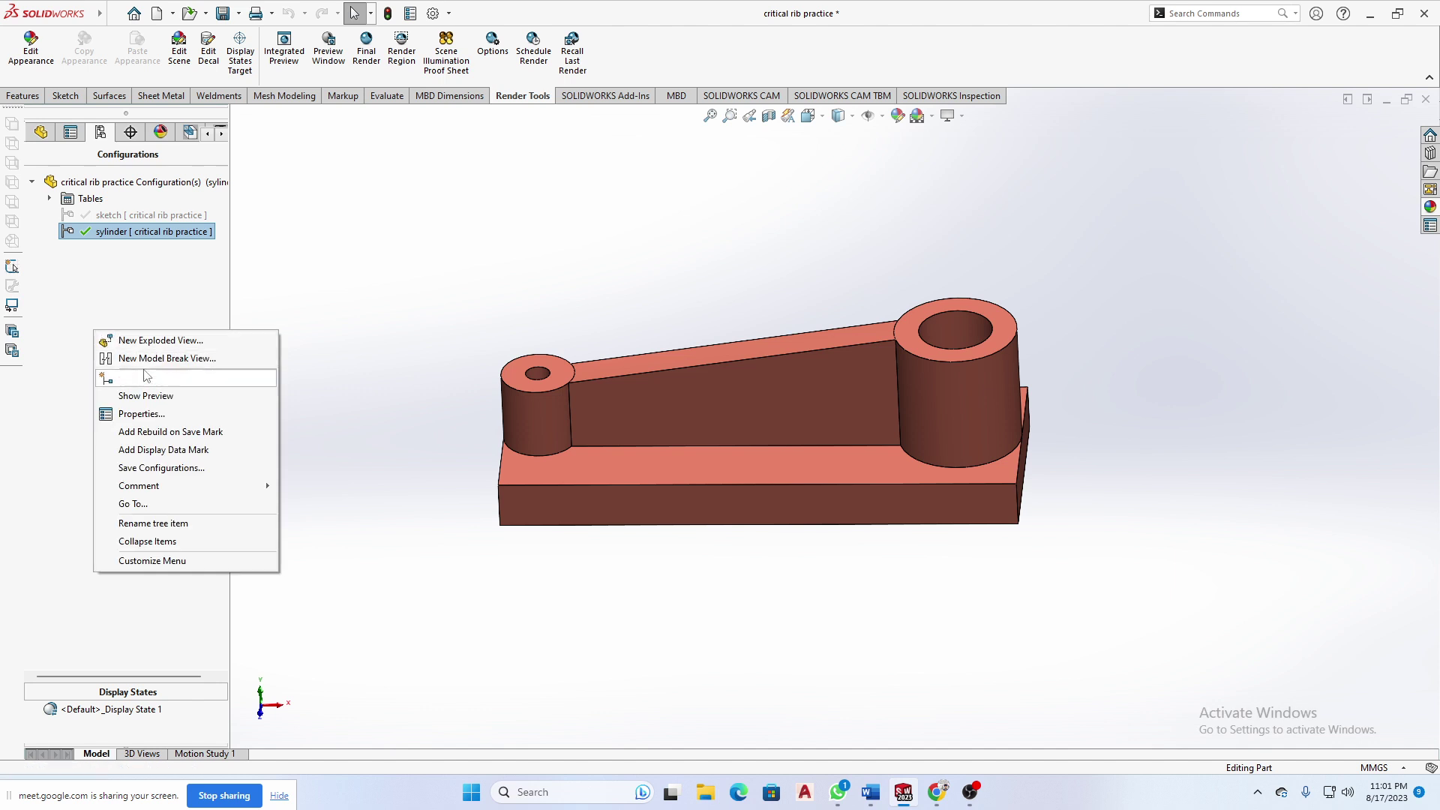
{"action": "left_click", "coordinate": [376, 324]}
{"action": "right_click", "coordinate": [137, 361]}
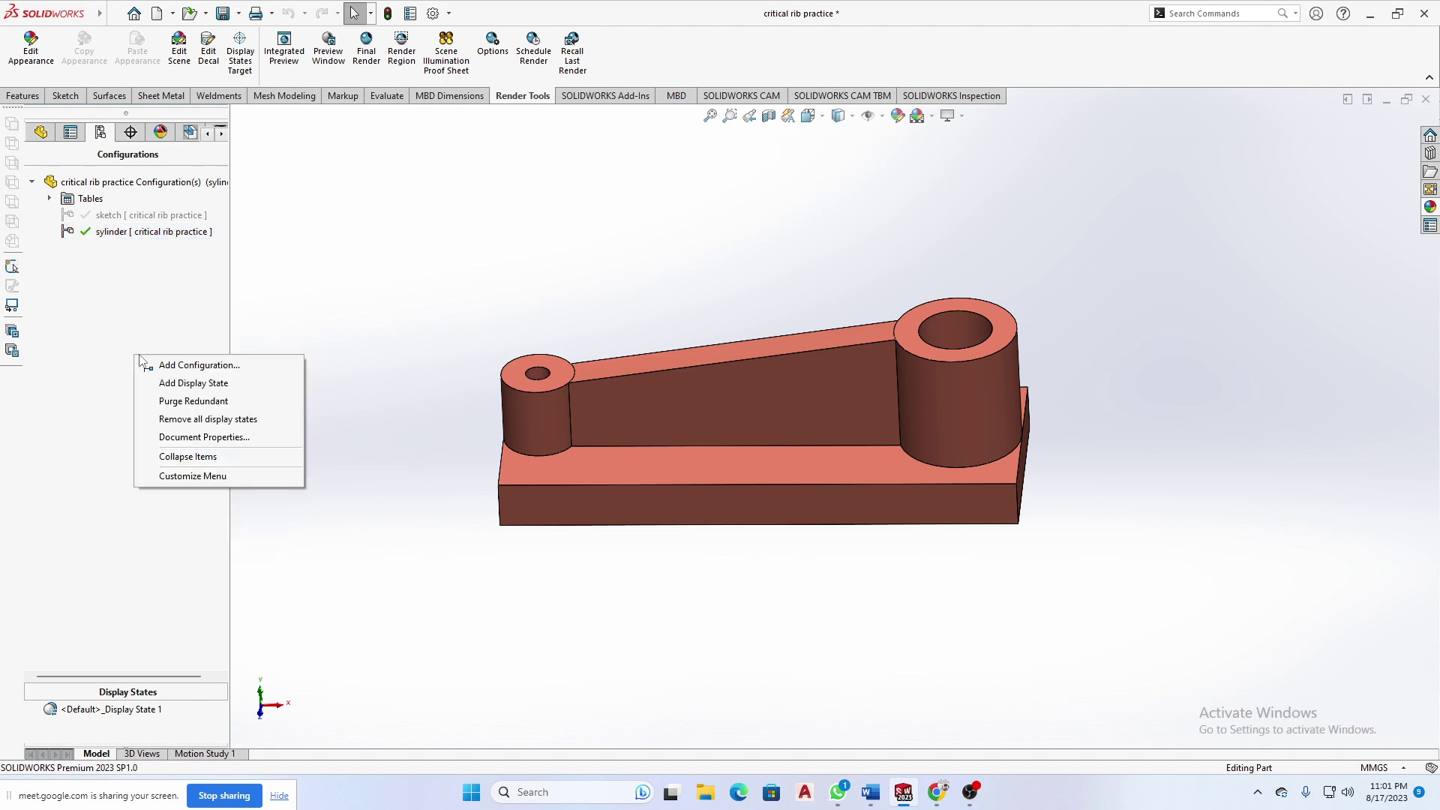
{"action": "left_click", "coordinate": [177, 363]}
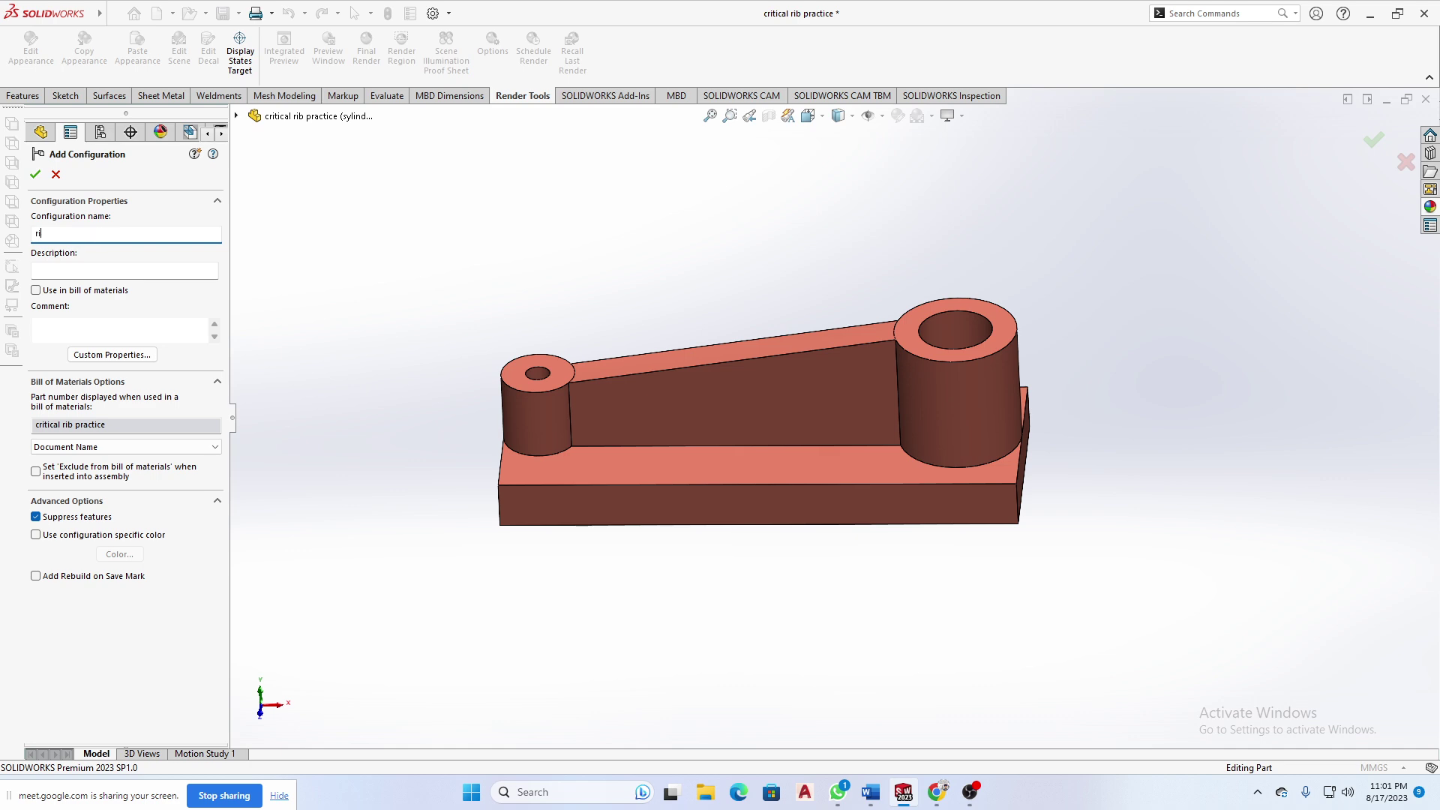
{"action": "key", "text": "Return"}
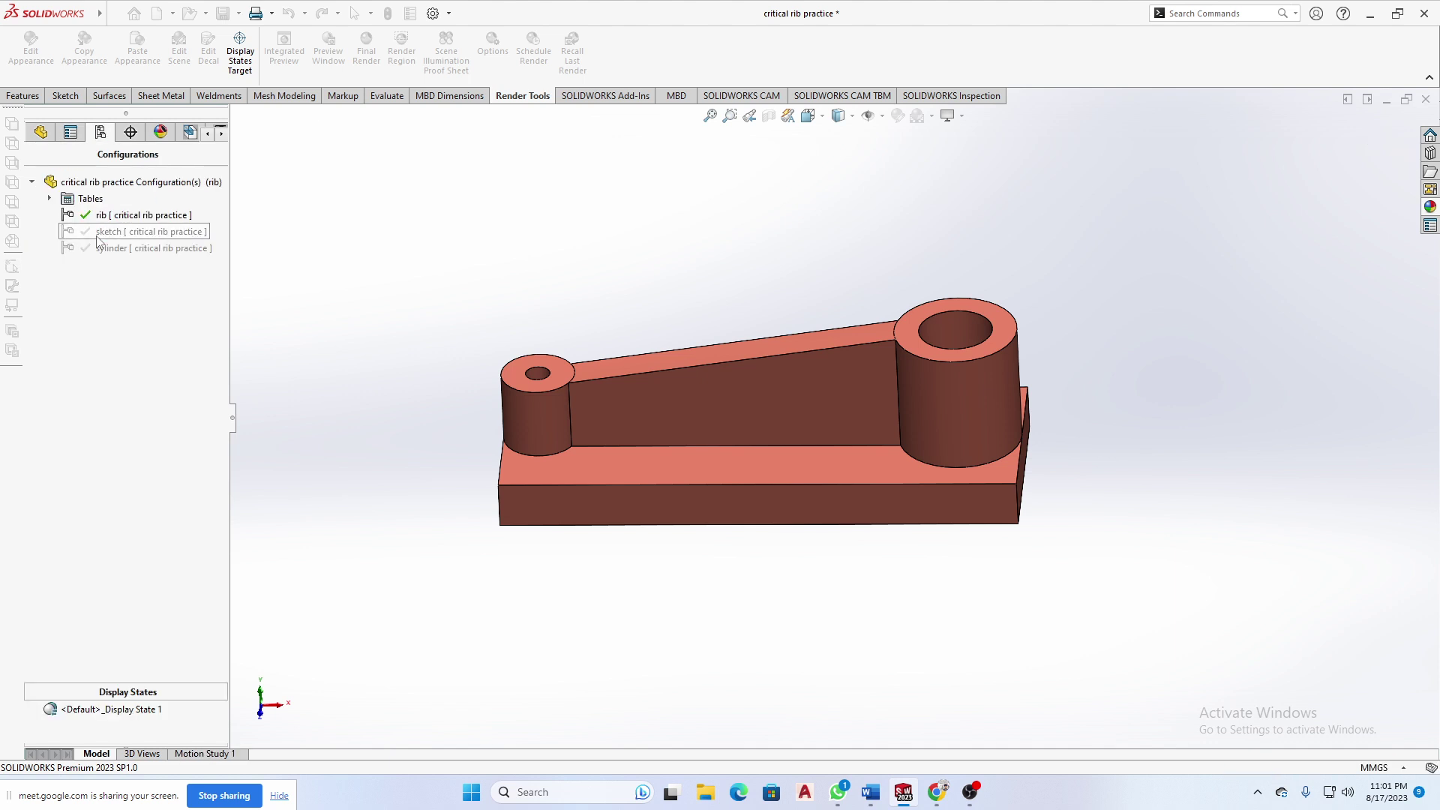
{"action": "right_click", "coordinate": [135, 215]}
{"action": "left_click", "coordinate": [343, 223]}
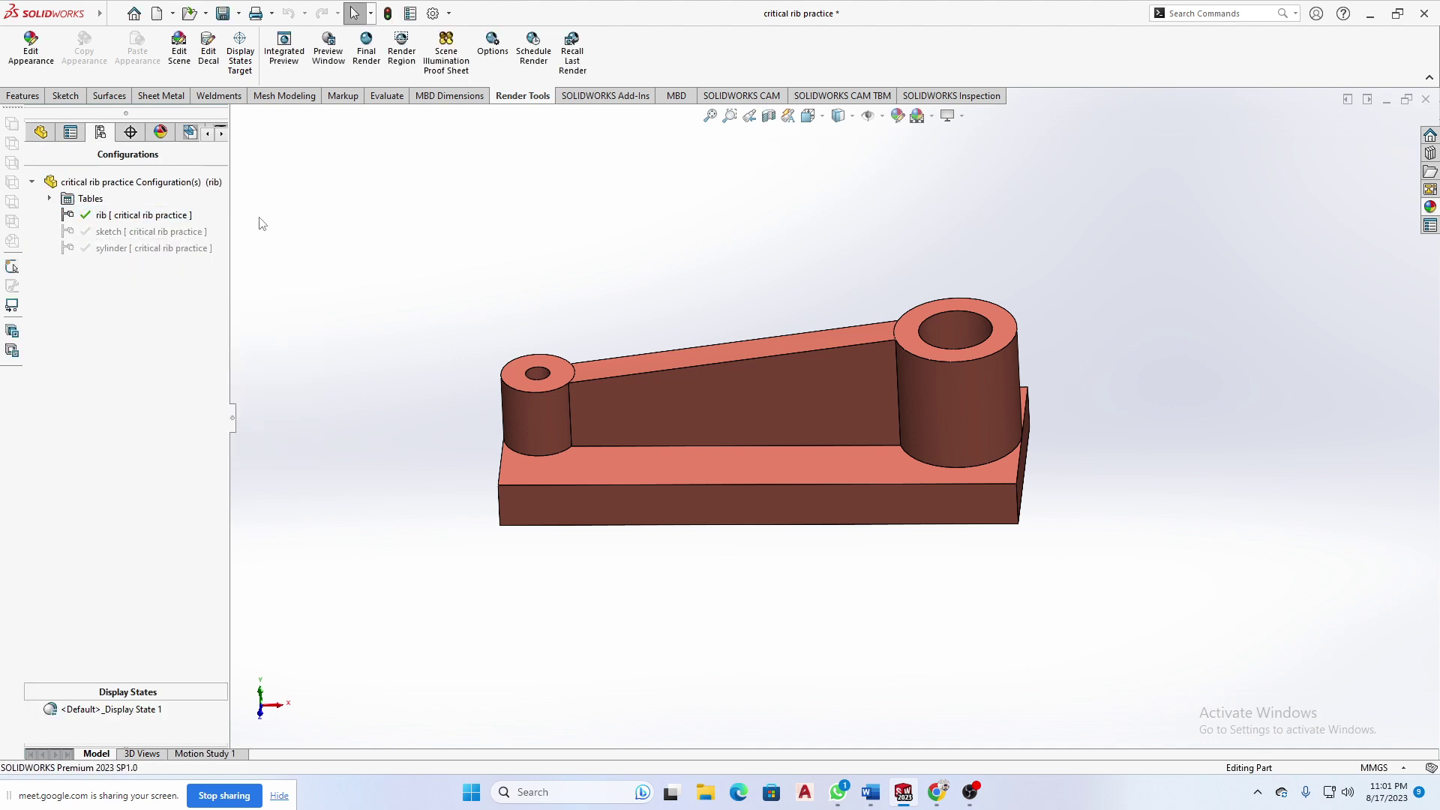
- Inspect the rib's Sketch3 under Split Line1 in the rib configuration and exit the sketch, discarding any changes
{"action": "left_click", "coordinate": [40, 133]}
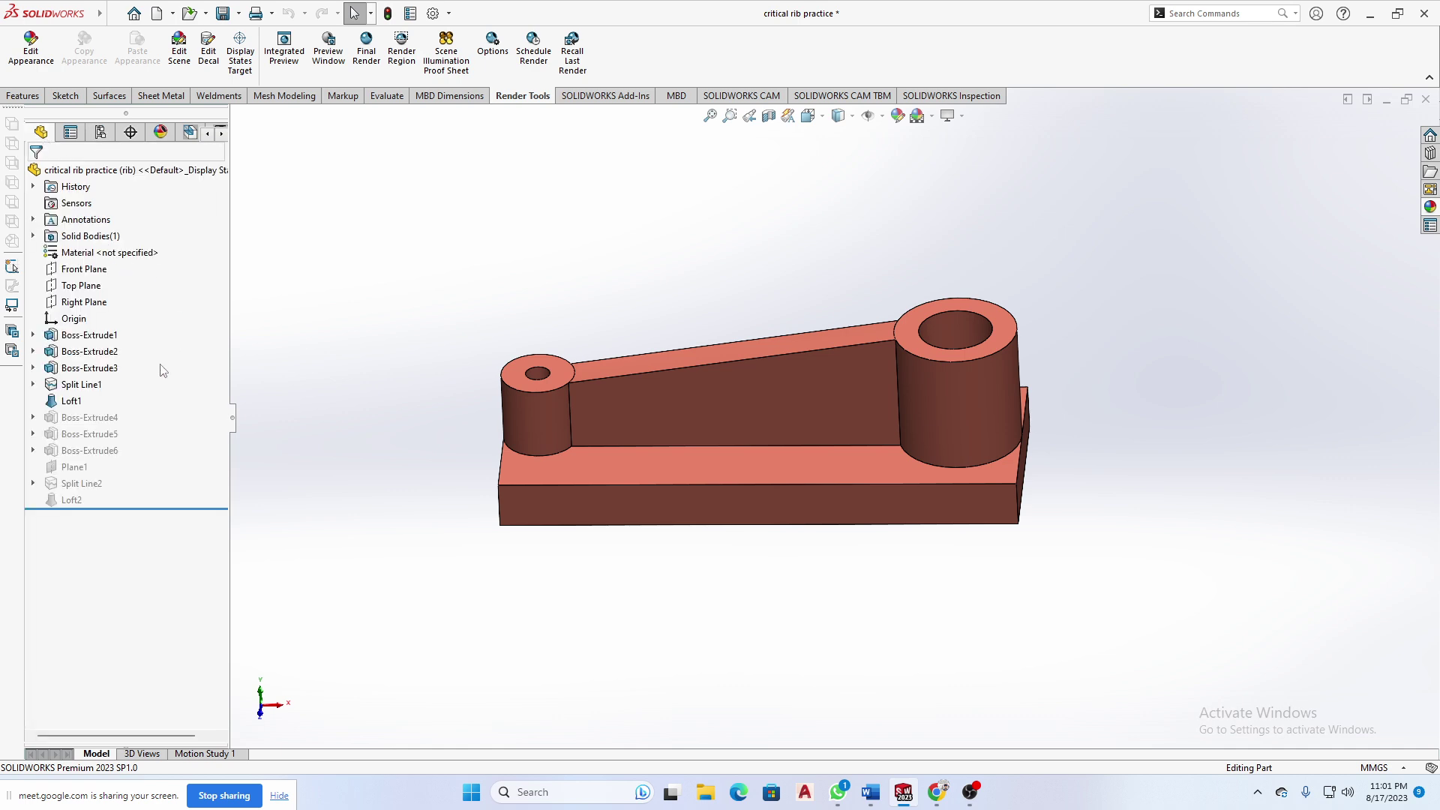
{"action": "left_click", "coordinate": [759, 398]}
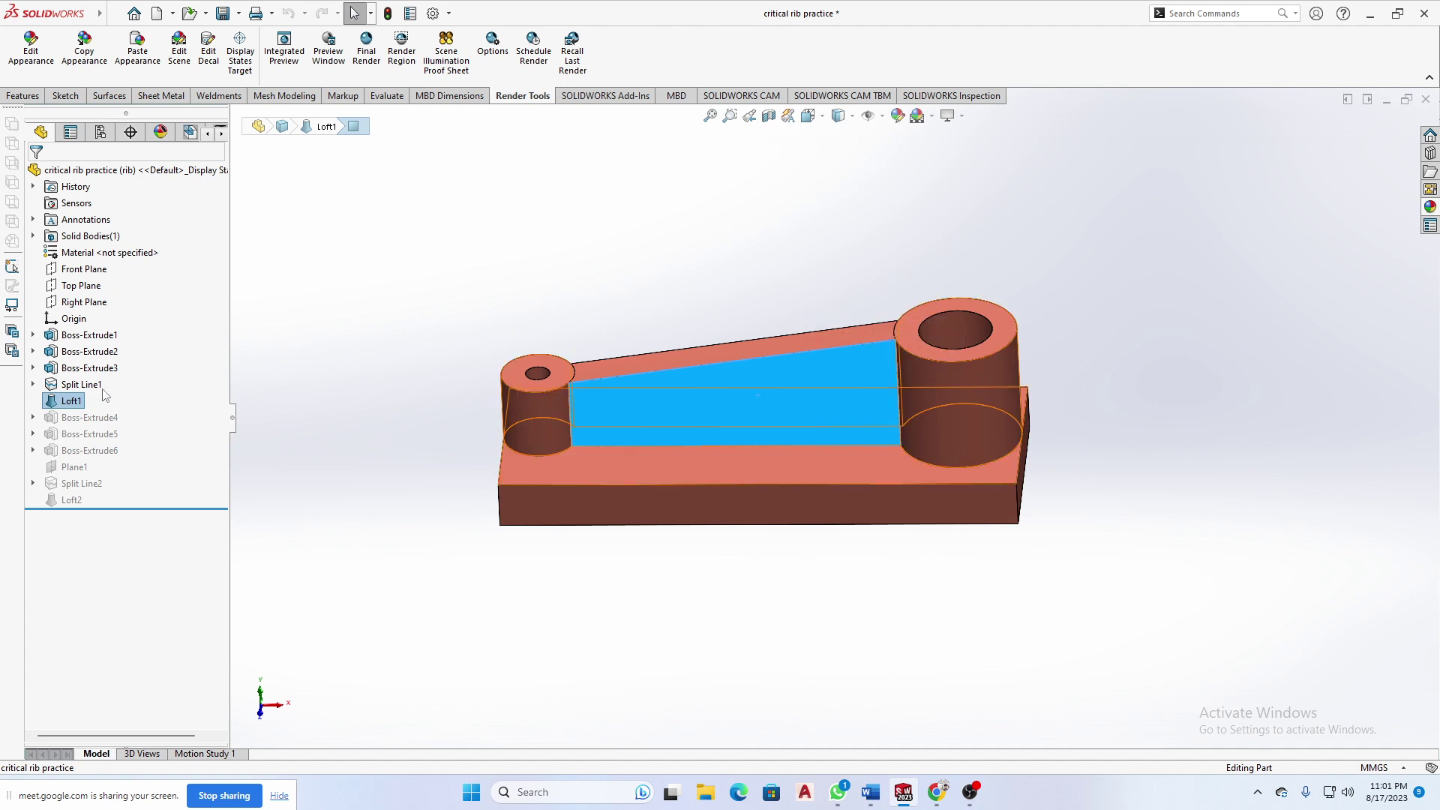
{"action": "left_click", "coordinate": [69, 386]}
{"action": "left_click", "coordinate": [33, 384]}
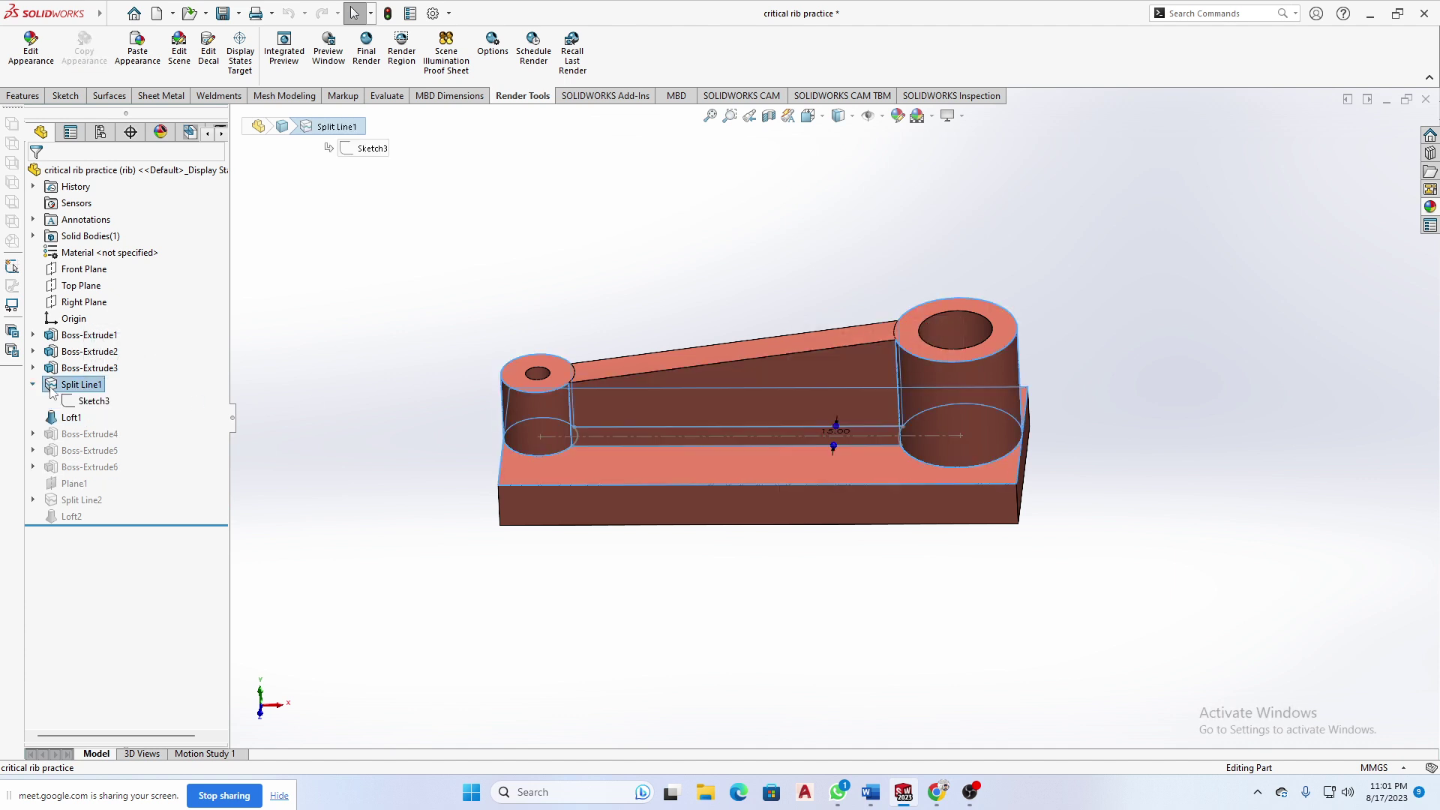
{"action": "left_click", "coordinate": [94, 401]}
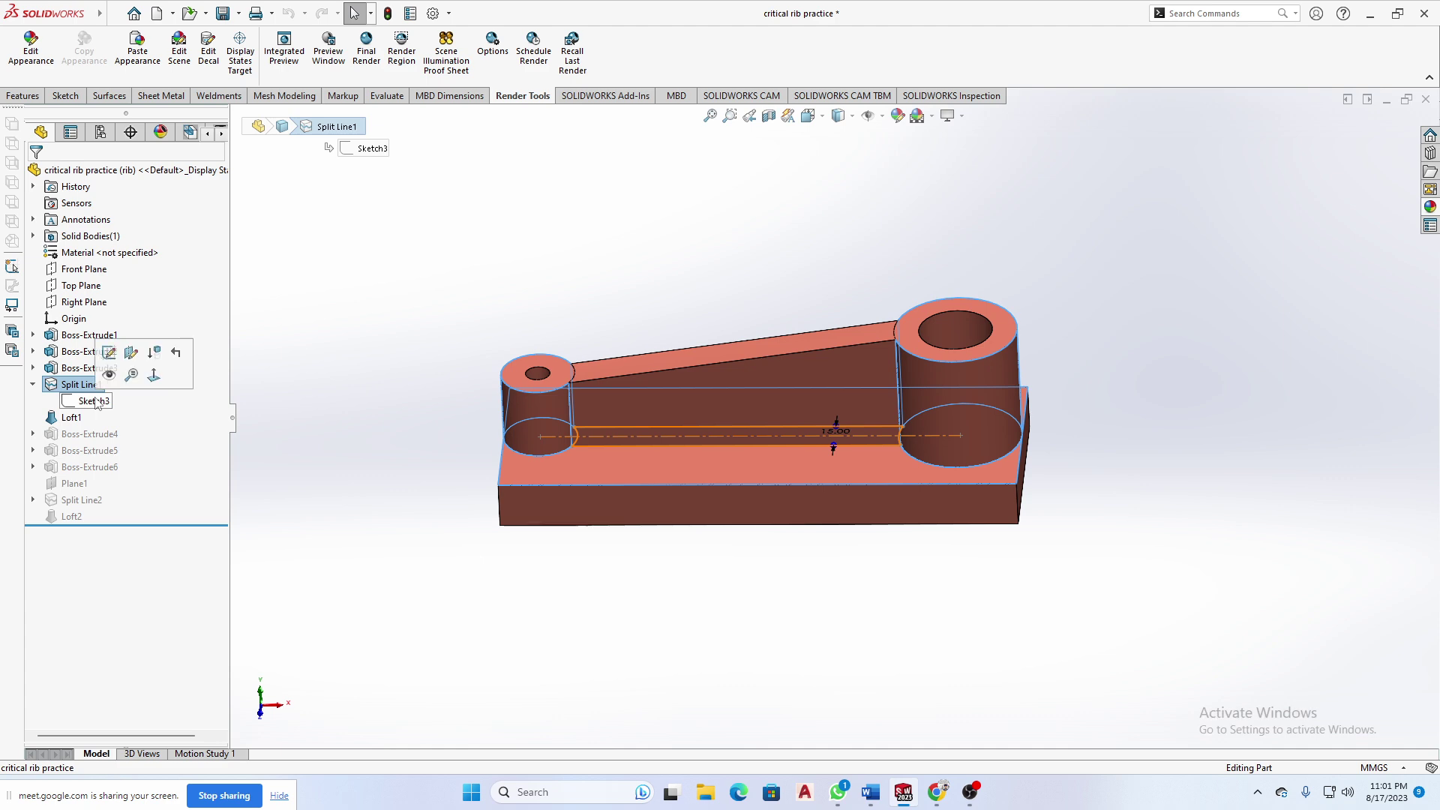
{"action": "left_click", "coordinate": [104, 353]}
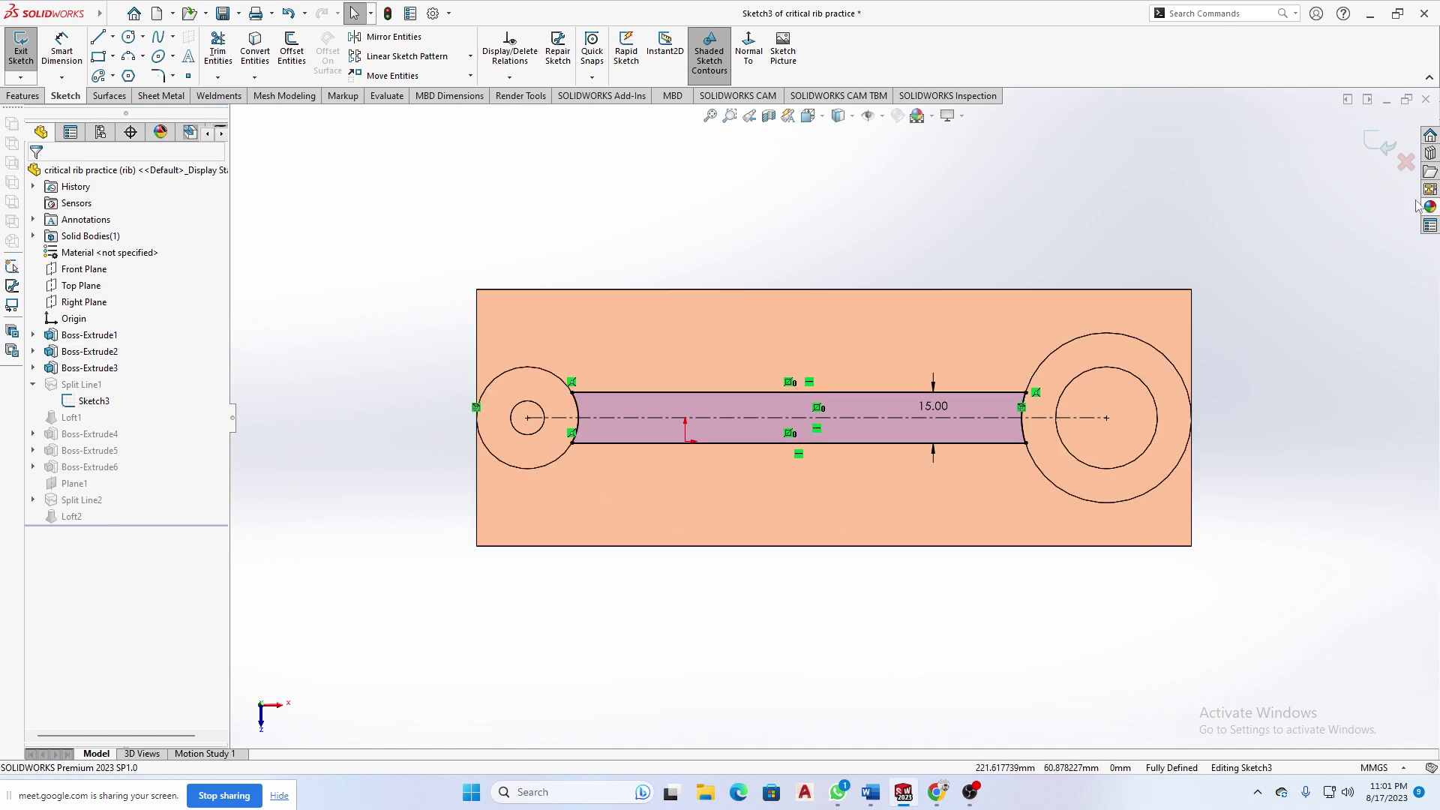
{"action": "left_click", "coordinate": [1403, 163]}
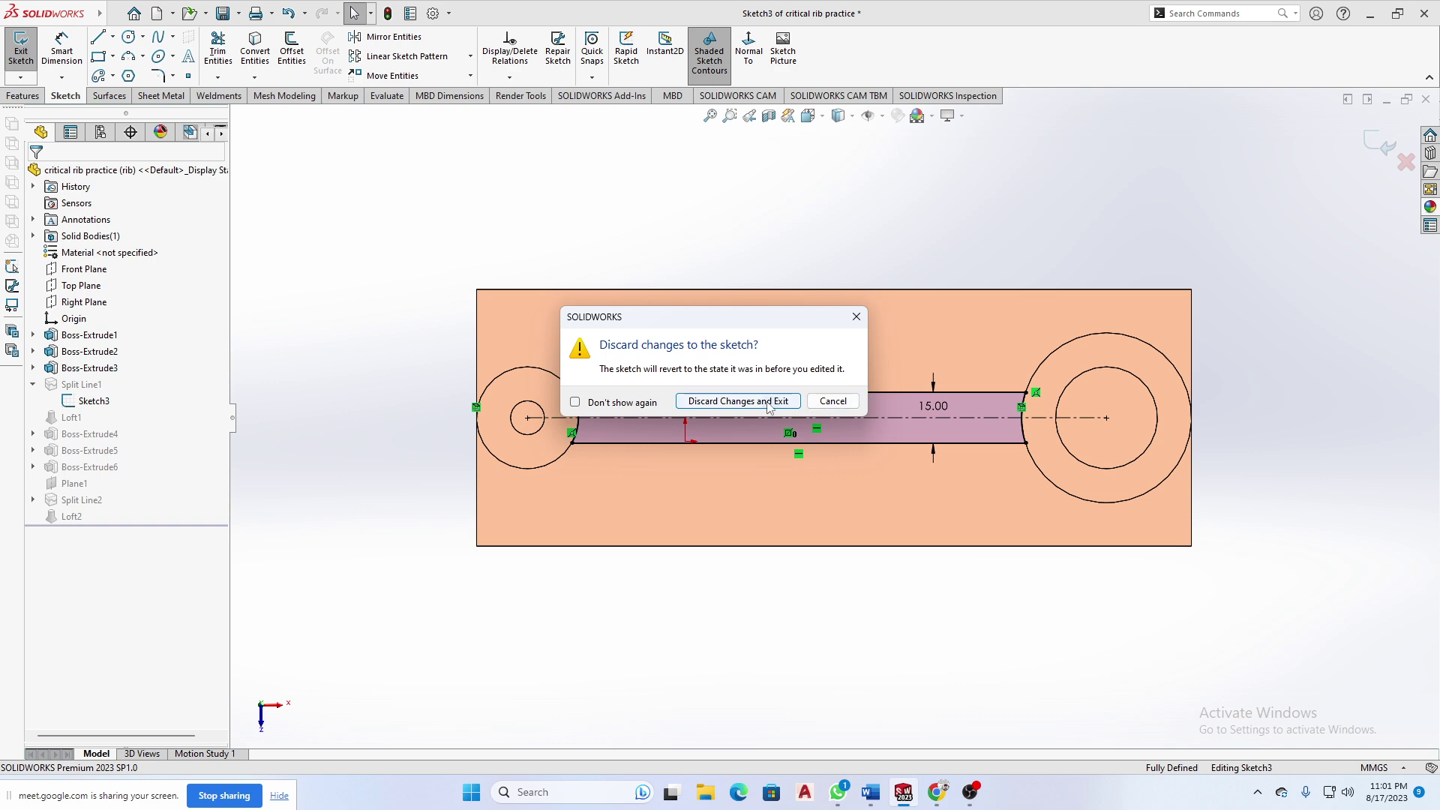
{"action": "left_click", "coordinate": [738, 402]}
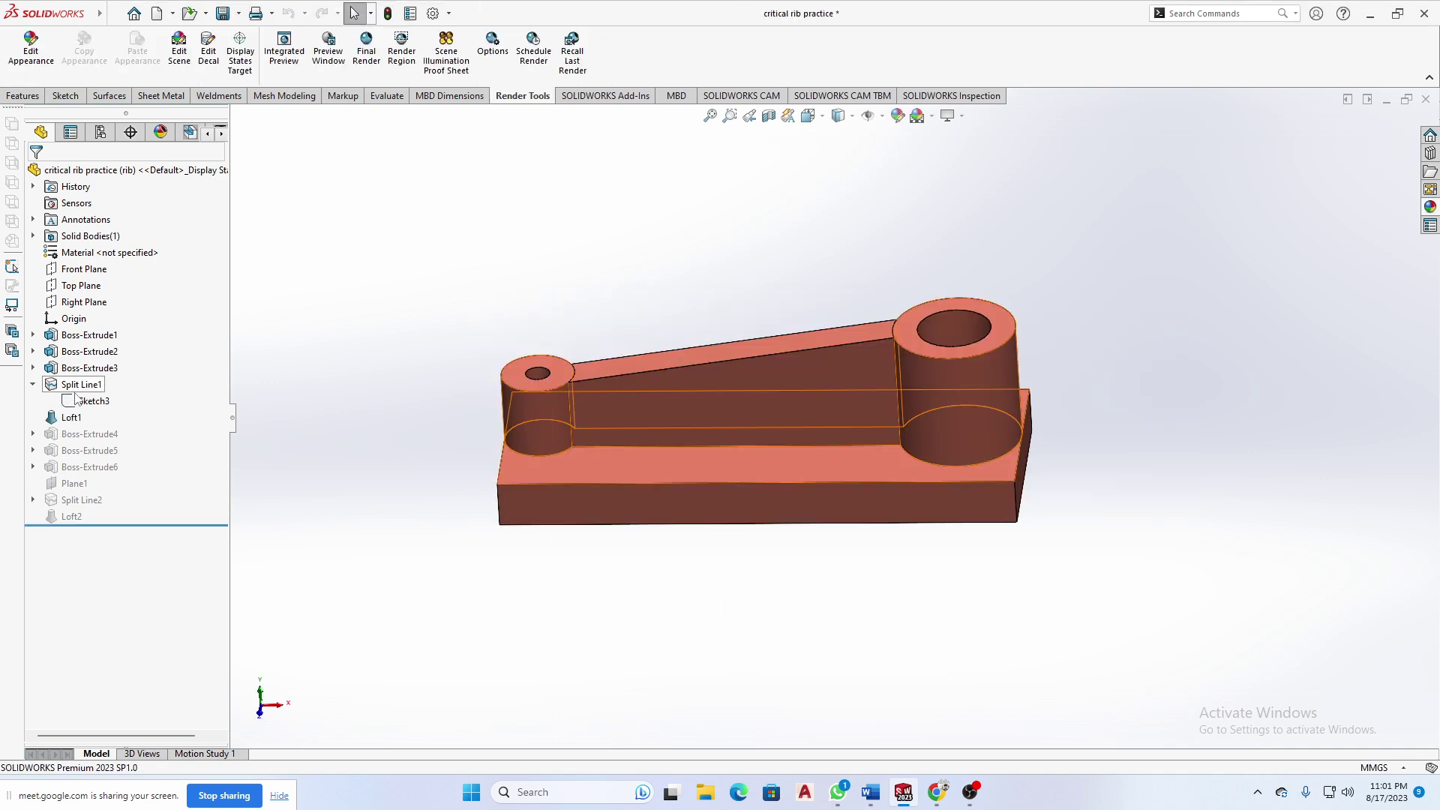
- Set the rib's width dimension in Sketch3 to 20 mm for this configuration only
{"action": "left_click", "coordinate": [94, 401]}
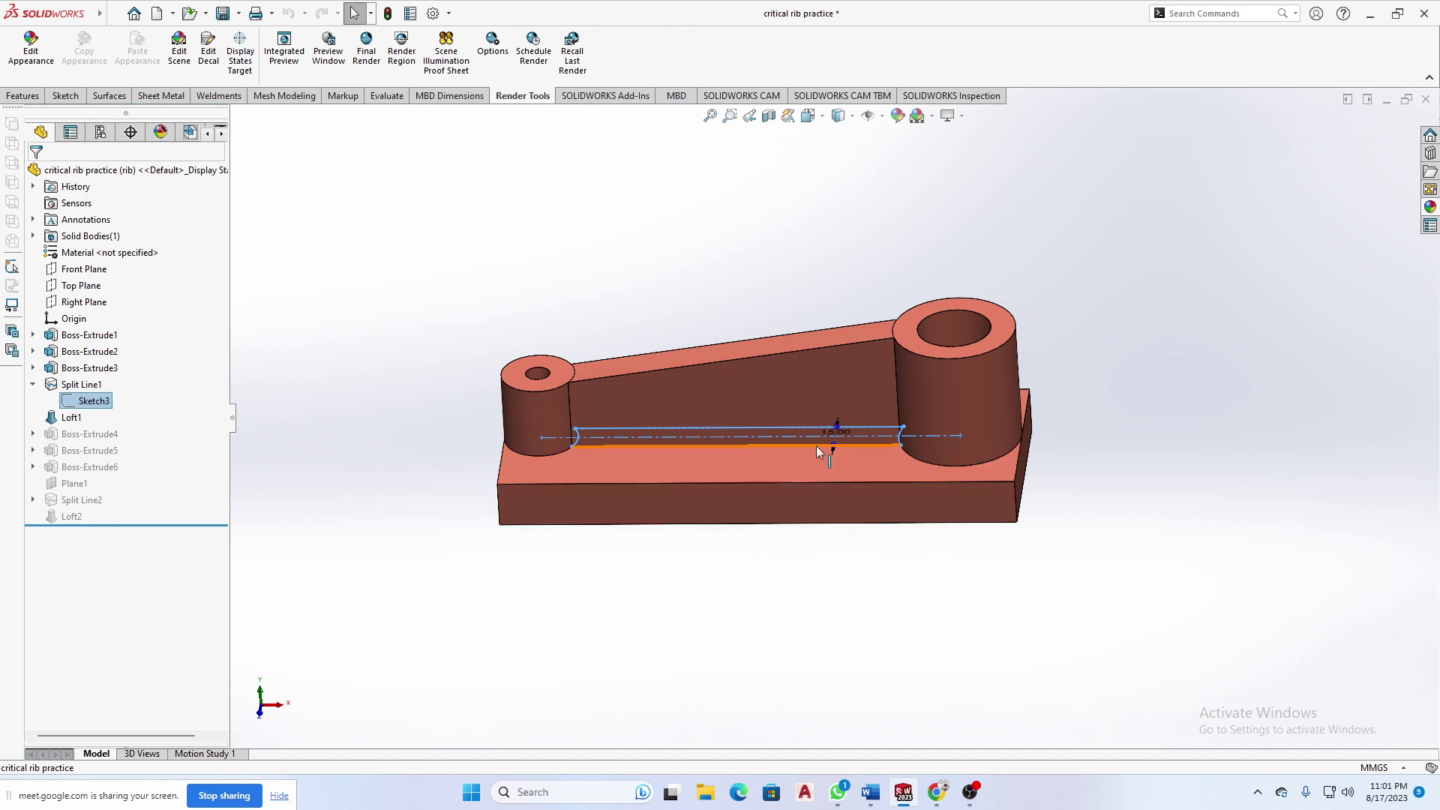
{"action": "scroll", "coordinate": [840, 443], "scroll_direction": "down", "scroll_amount": 6}
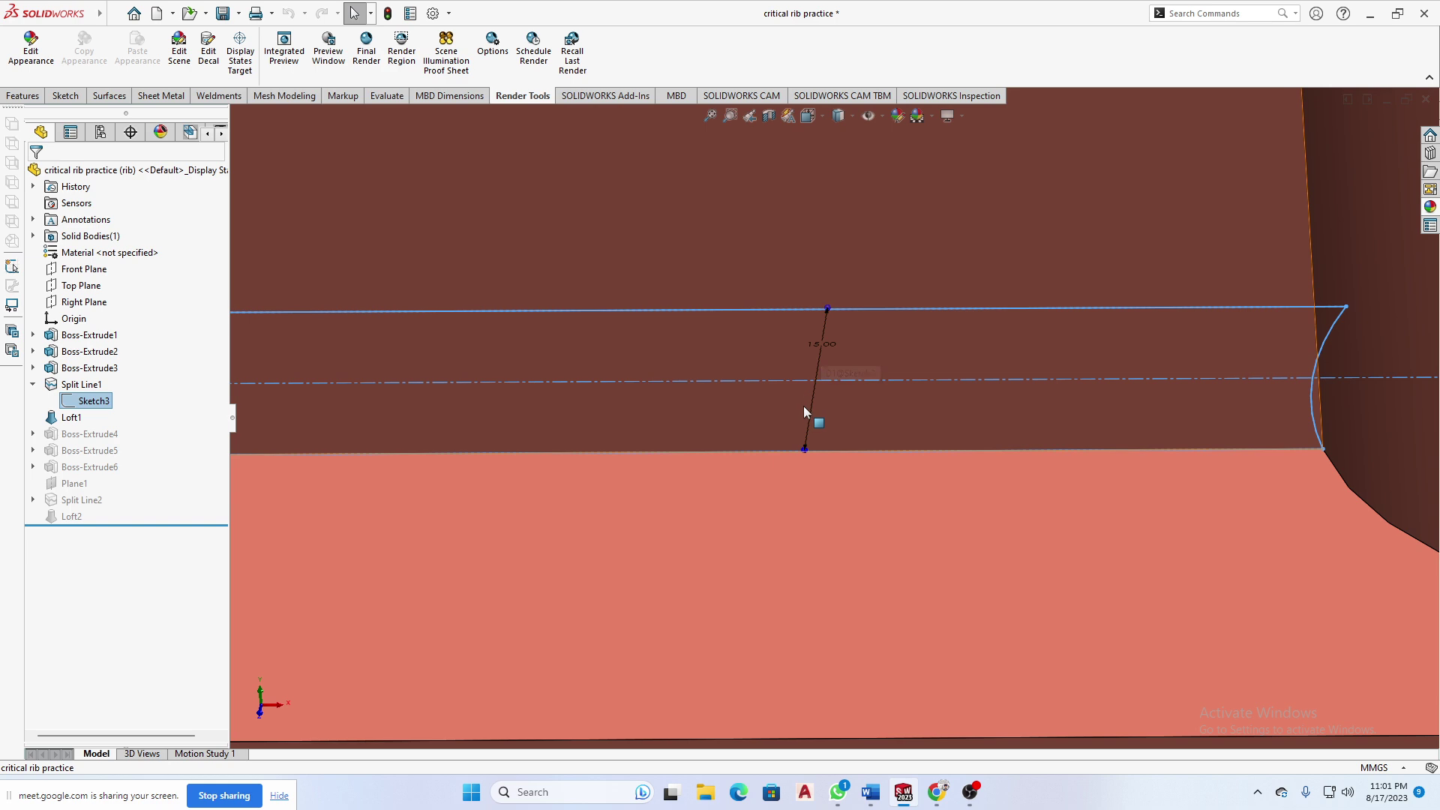
{"action": "left_click", "coordinate": [810, 421]}
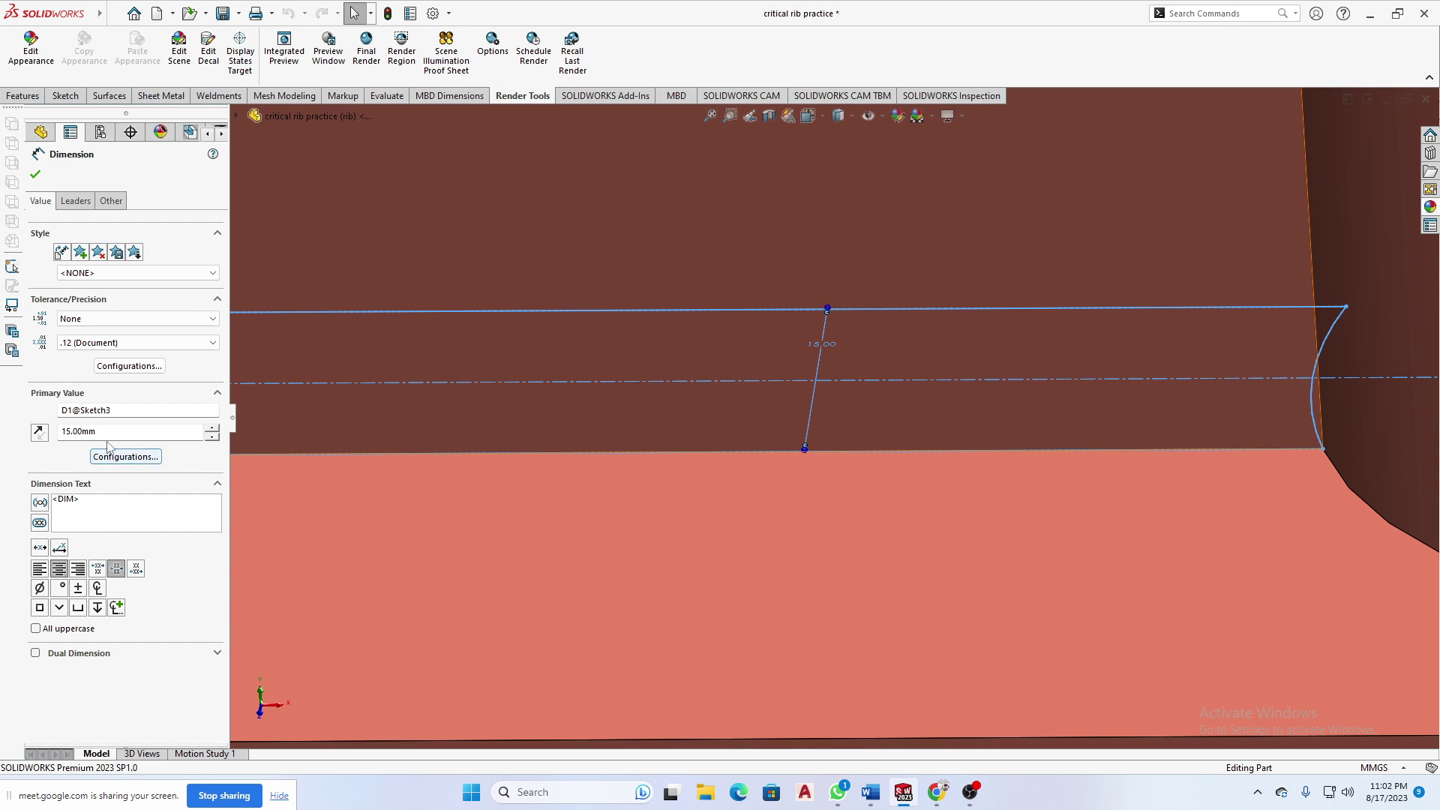
{"action": "double_click", "coordinate": [111, 433]}
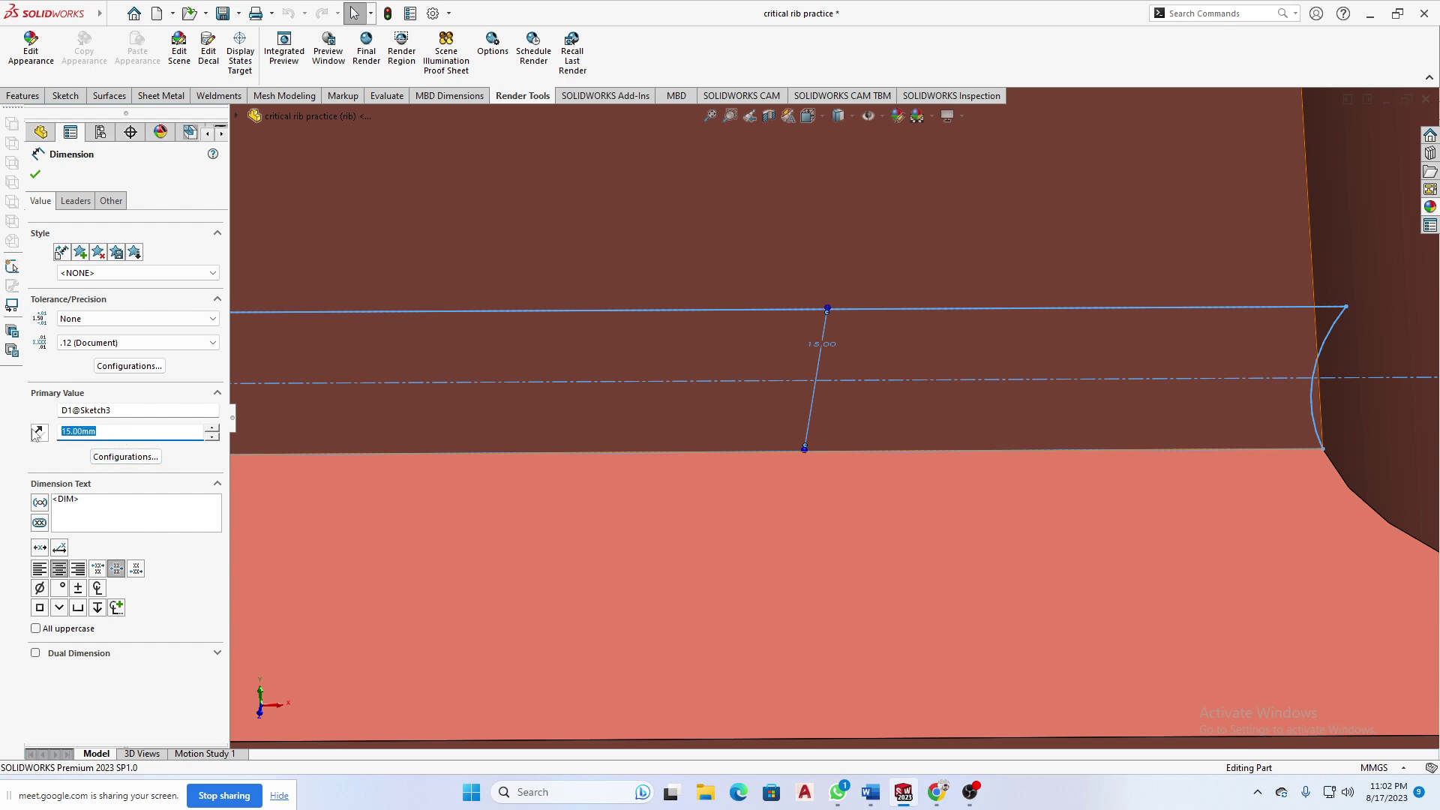
{"action": "type", "text": "20"}
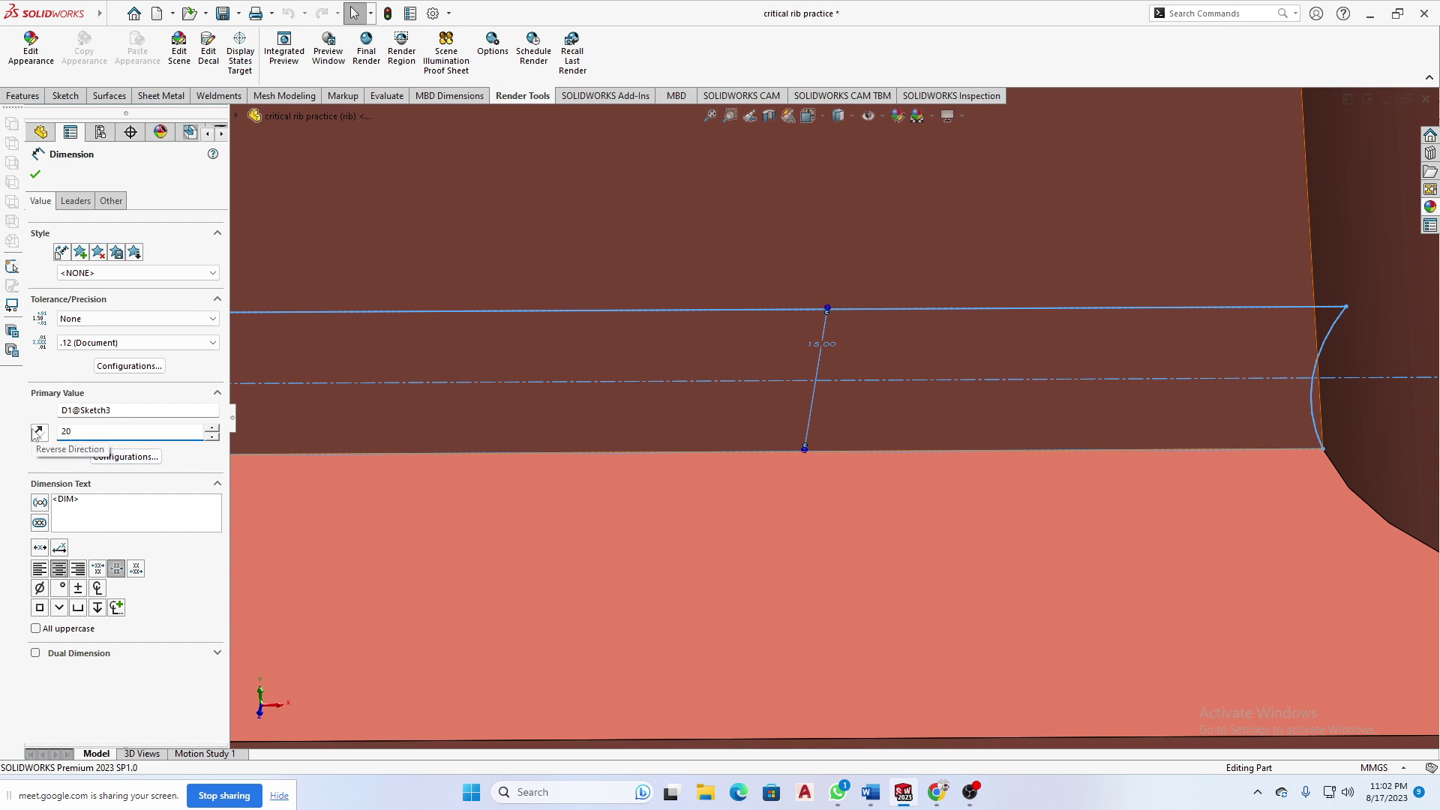
{"action": "left_click", "coordinate": [125, 456]}
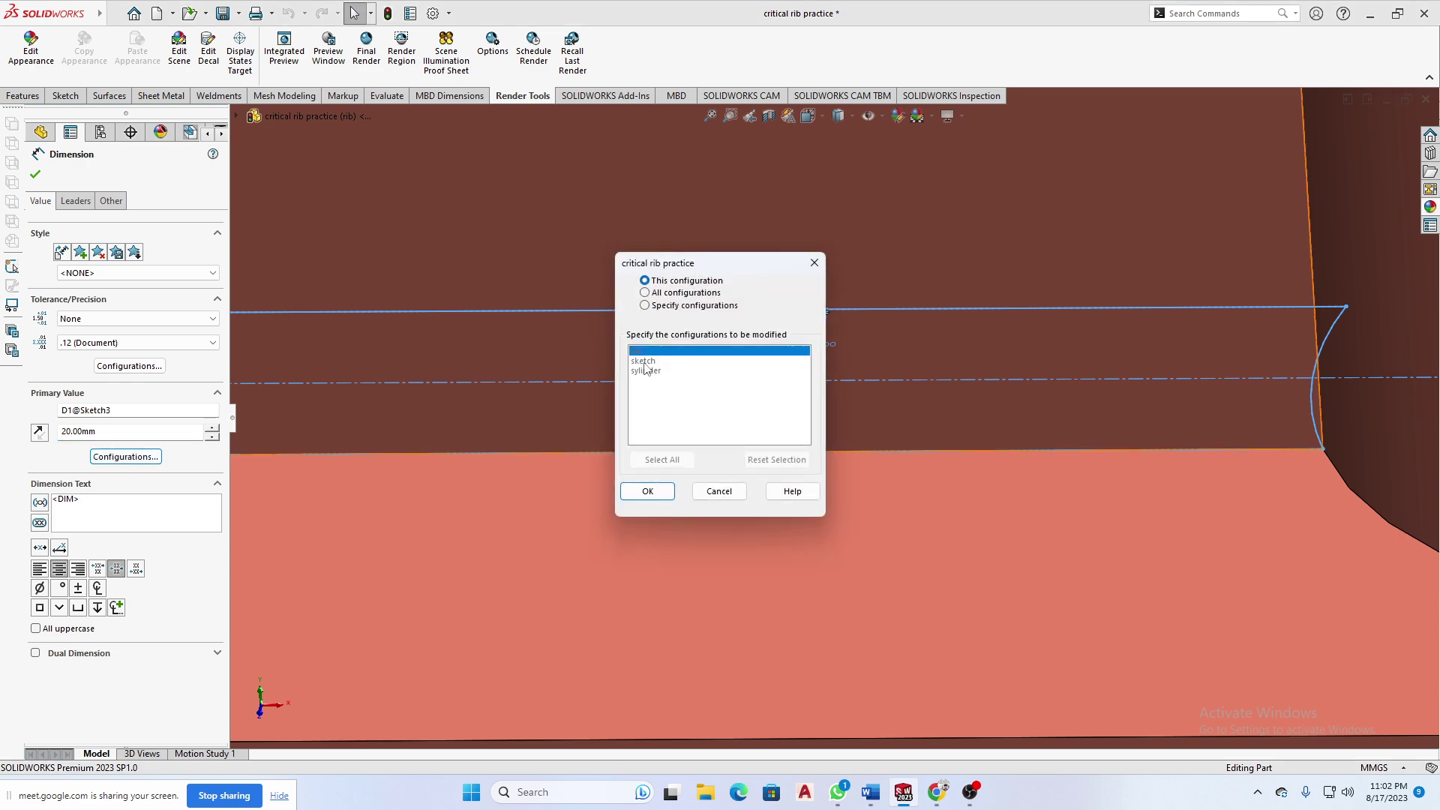
{"action": "left_click", "coordinate": [647, 491]}
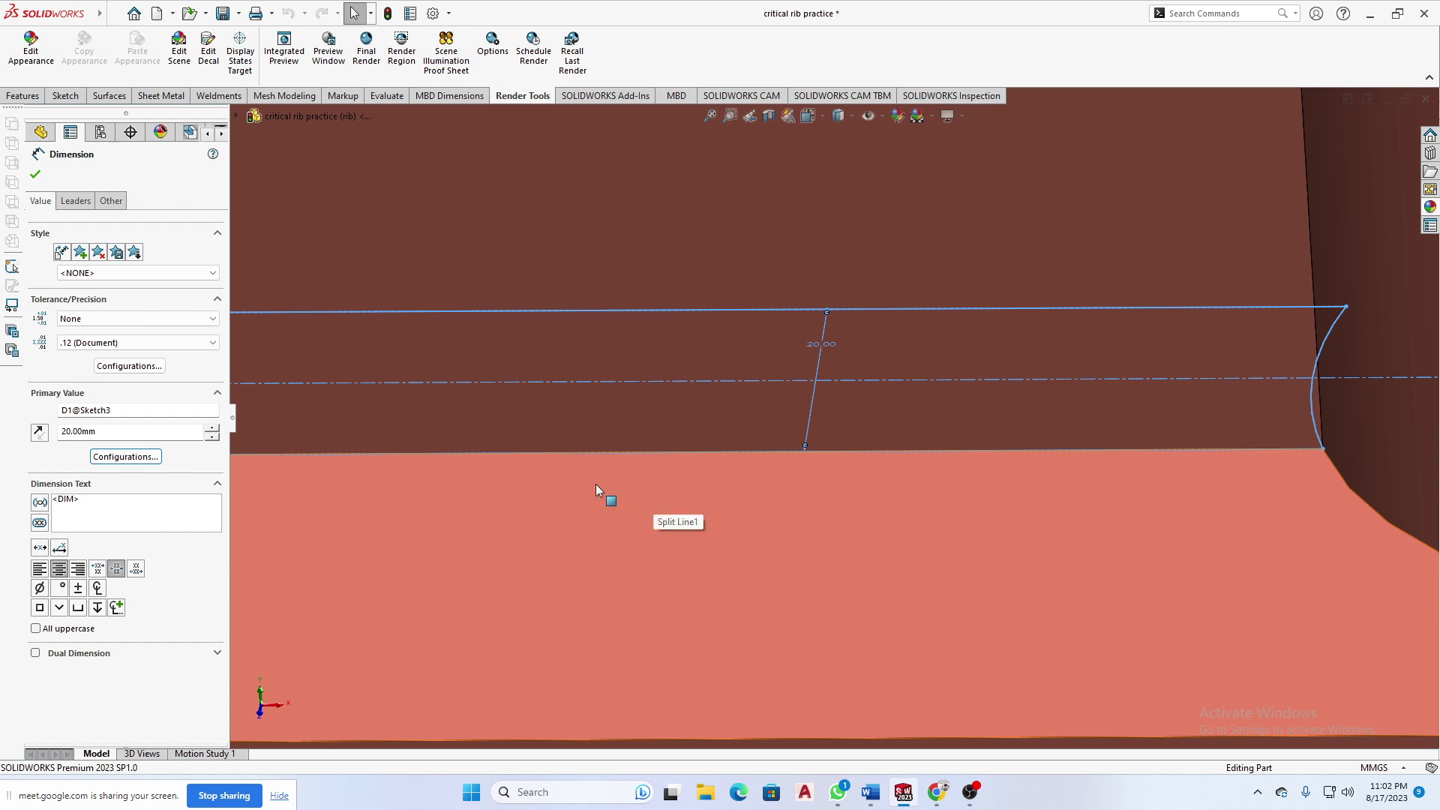
{"action": "left_click", "coordinate": [36, 174]}
- Rebuild the part to update the rib's width and save the file
{"action": "key", "text": "f"}
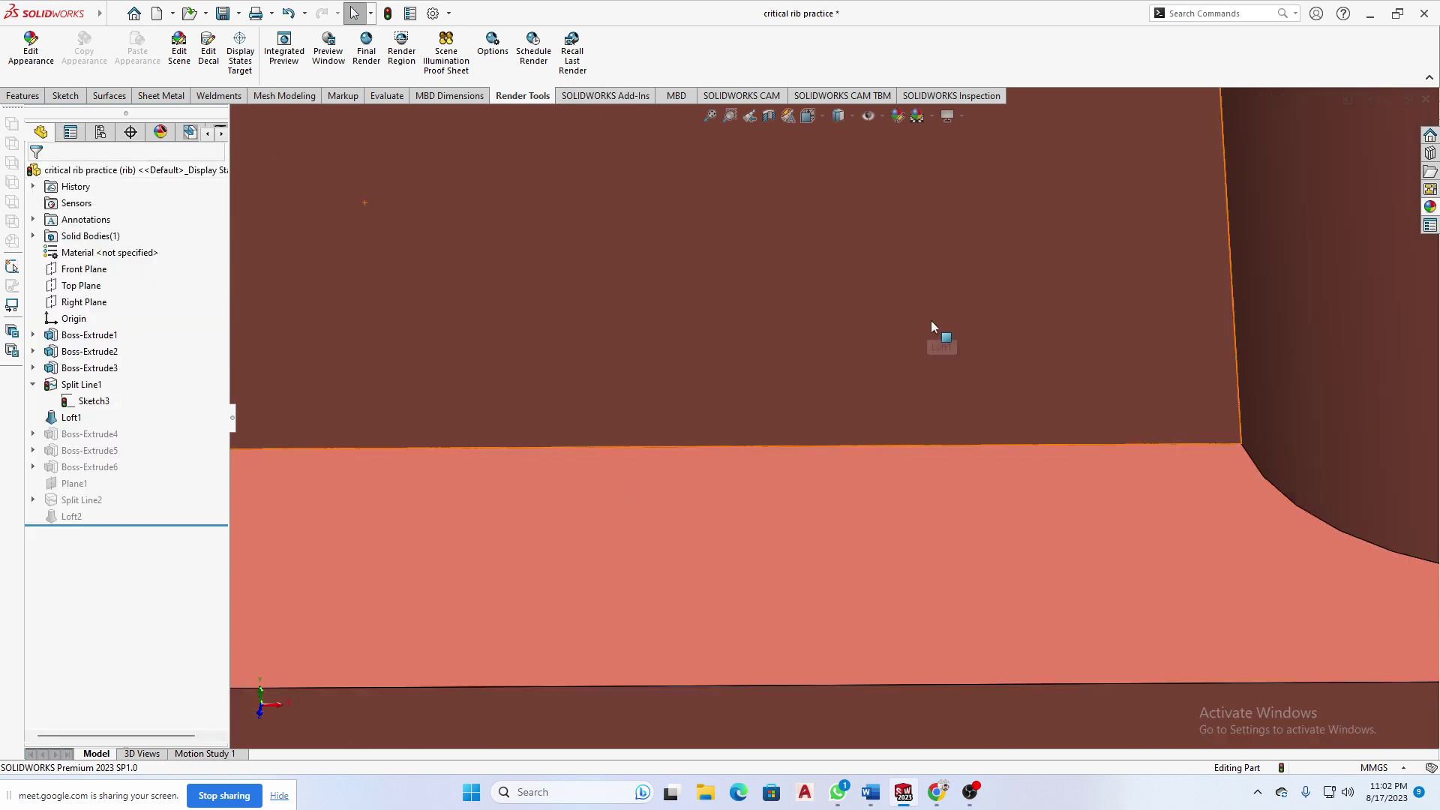
{"action": "middle_click_drag", "start_coordinate": [817, 279], "coordinate": [791, 438]}
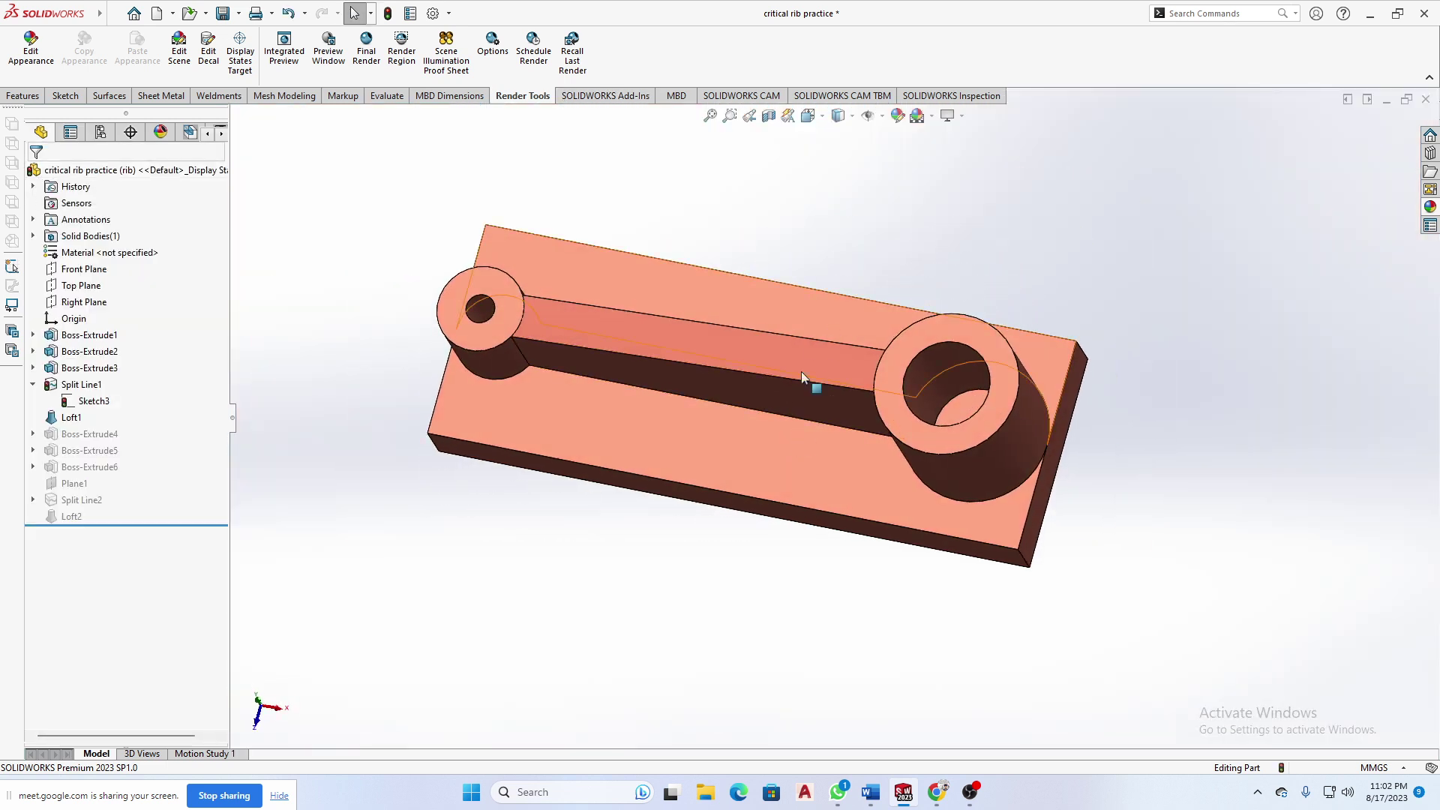
{"action": "left_click", "coordinate": [388, 13]}
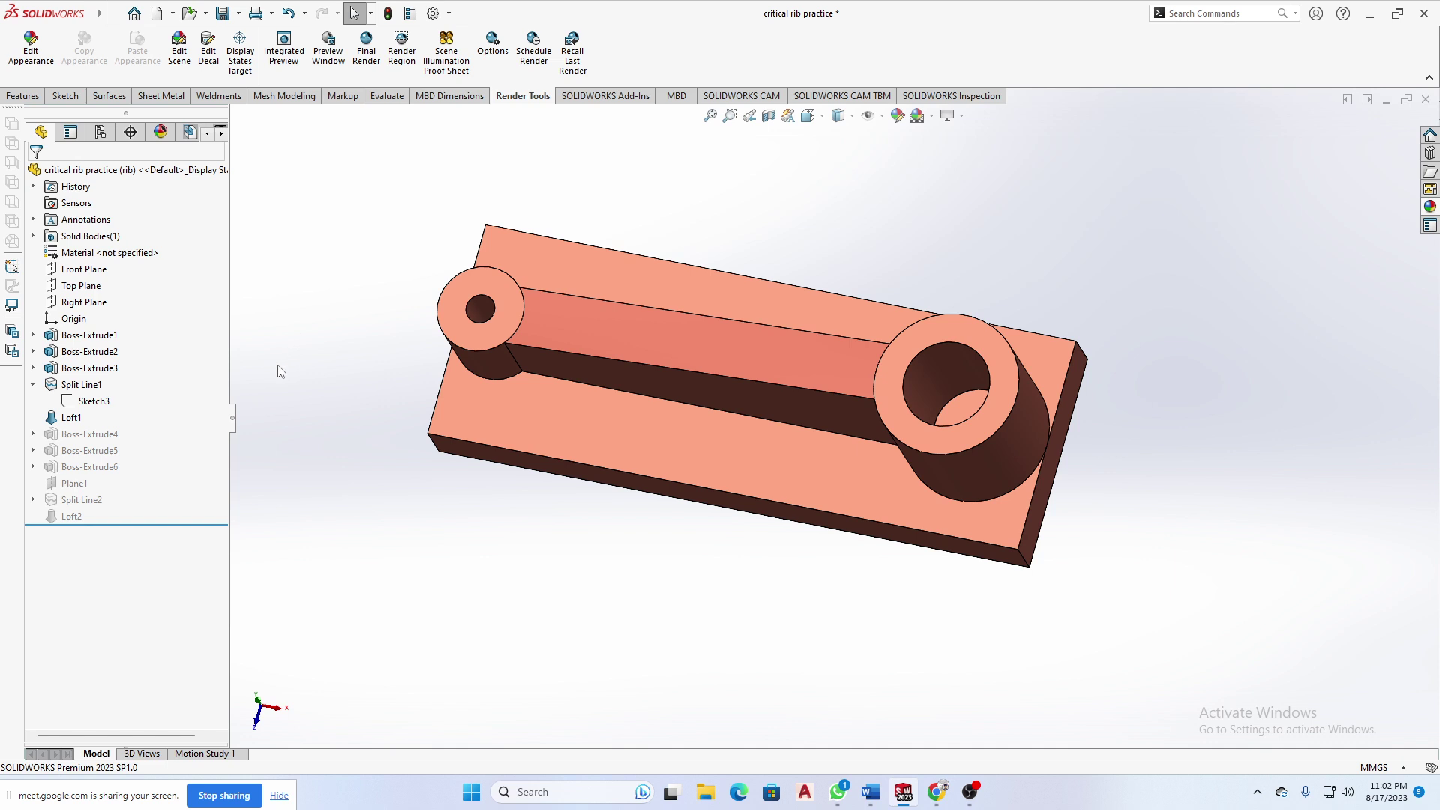
{"action": "key", "text": "ctrl+s"}
- Compare the part's shape across configurations by activating the sketch configuration, followed by the sylinder configuration, and viewing each from several angles
{"action": "left_click", "coordinate": [100, 132]}
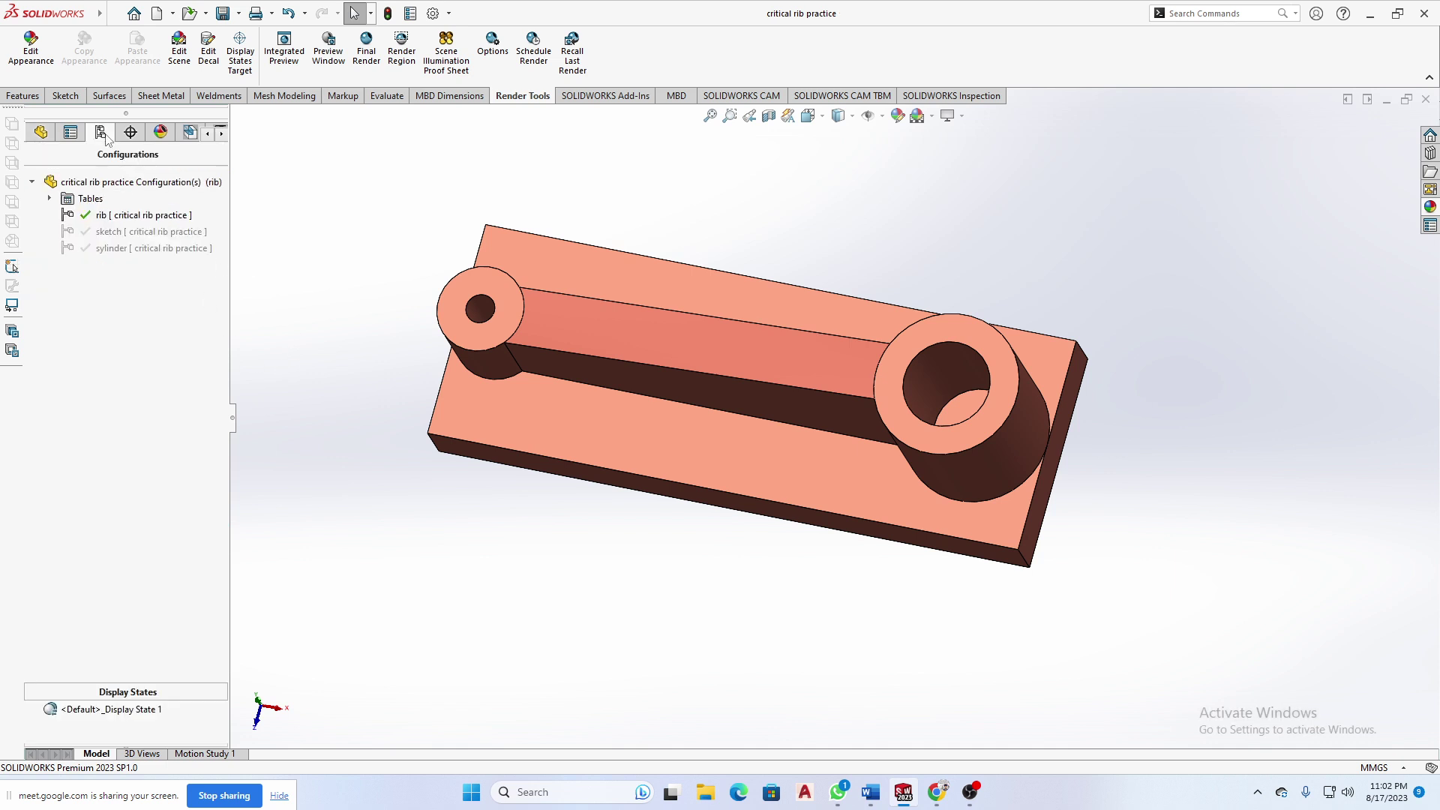
{"action": "double_click", "coordinate": [140, 233]}
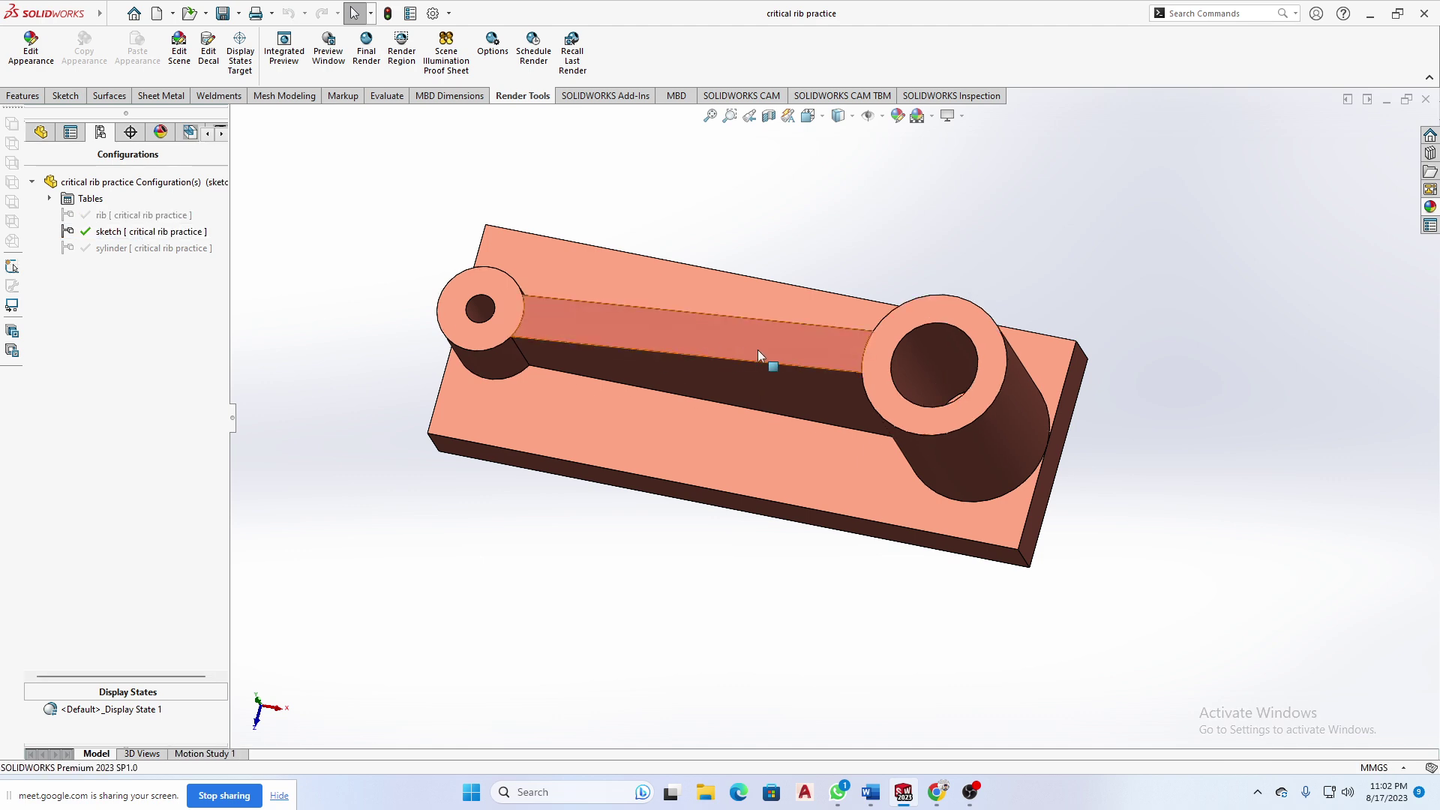
{"action": "mouse_move", "coordinate": [757, 349]}
{"action": "middle_mouse_down"}
{"action": "mouse_move", "coordinate": [772, 280]}
{"action": "mouse_move", "coordinate": [819, 308]}
{"action": "middle_mouse_up"}
{"action": "double_click", "coordinate": [154, 249]}
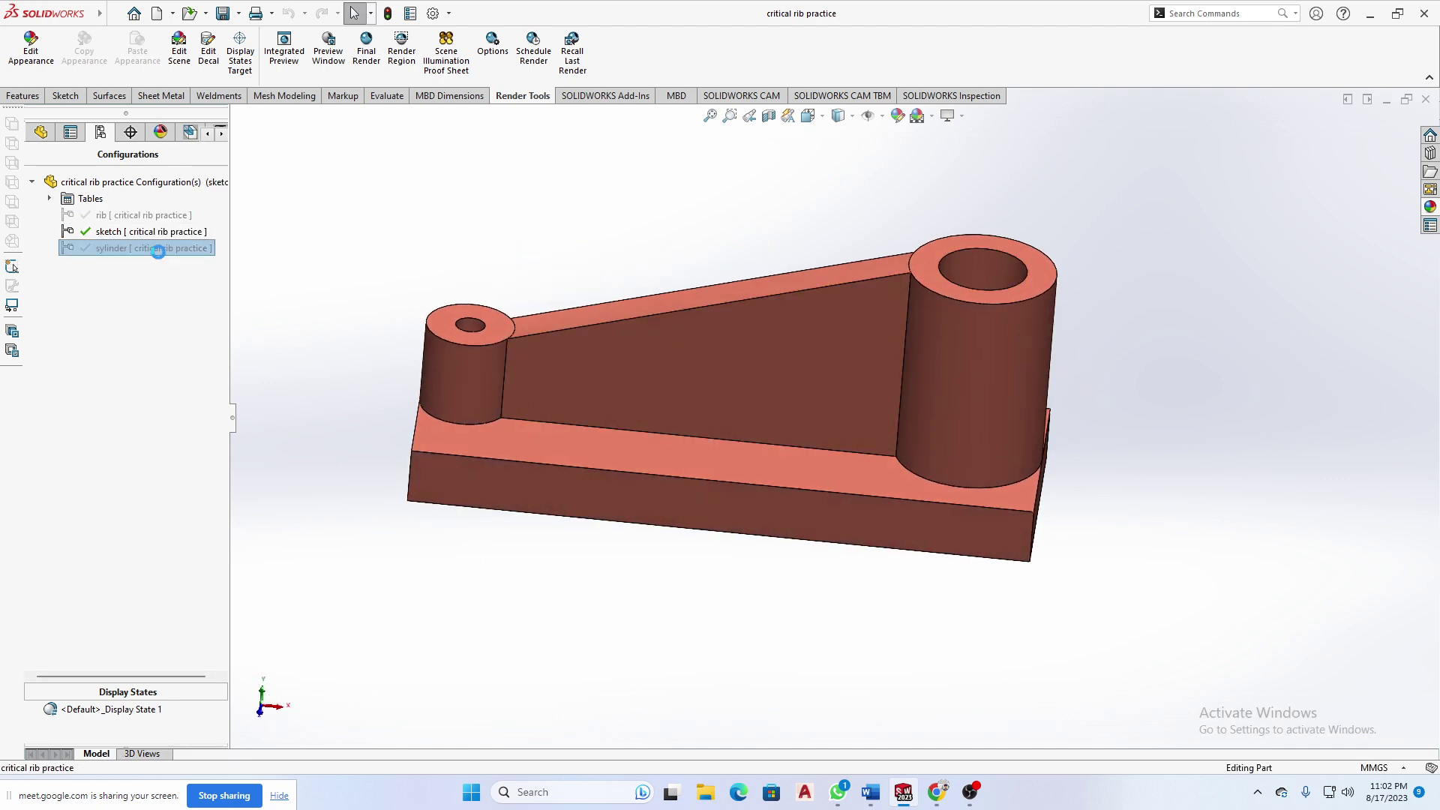
{"action": "middle_click_drag", "start_coordinate": [726, 430], "coordinate": [705, 446]}
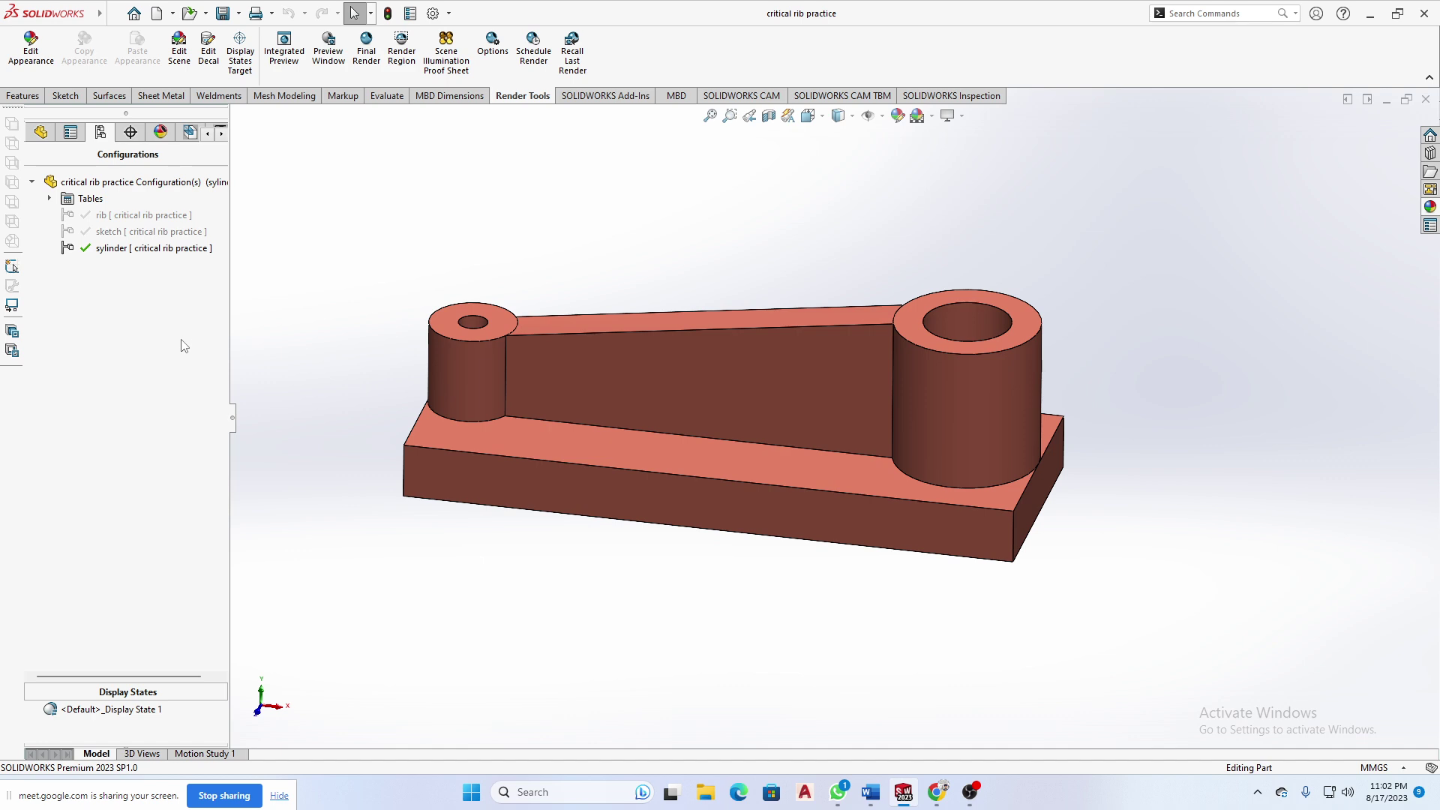
{"action": "middle_click_drag", "start_coordinate": [709, 500], "coordinate": [639, 457]}
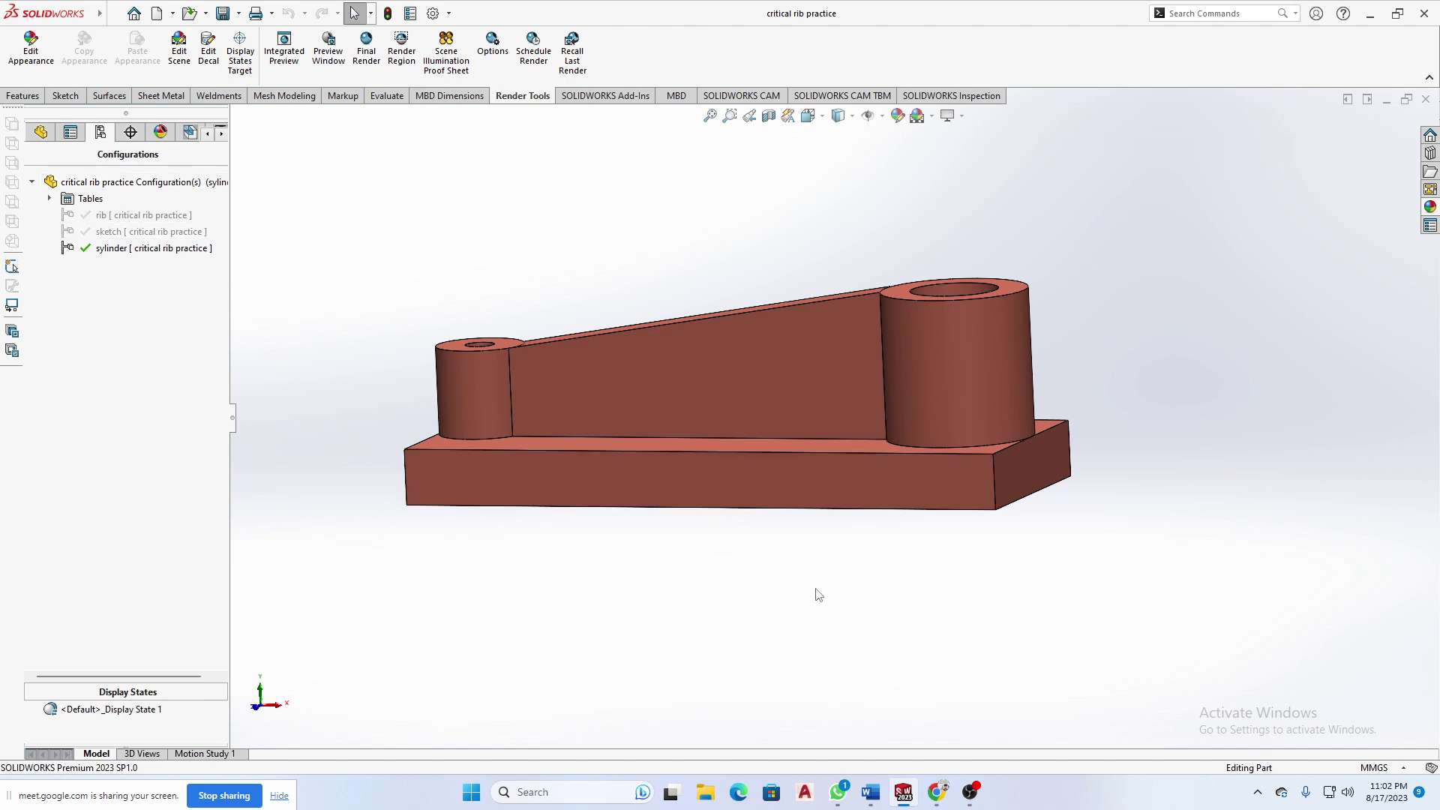
{"action": "middle_click_drag", "start_coordinate": [820, 595], "coordinate": [868, 591]}
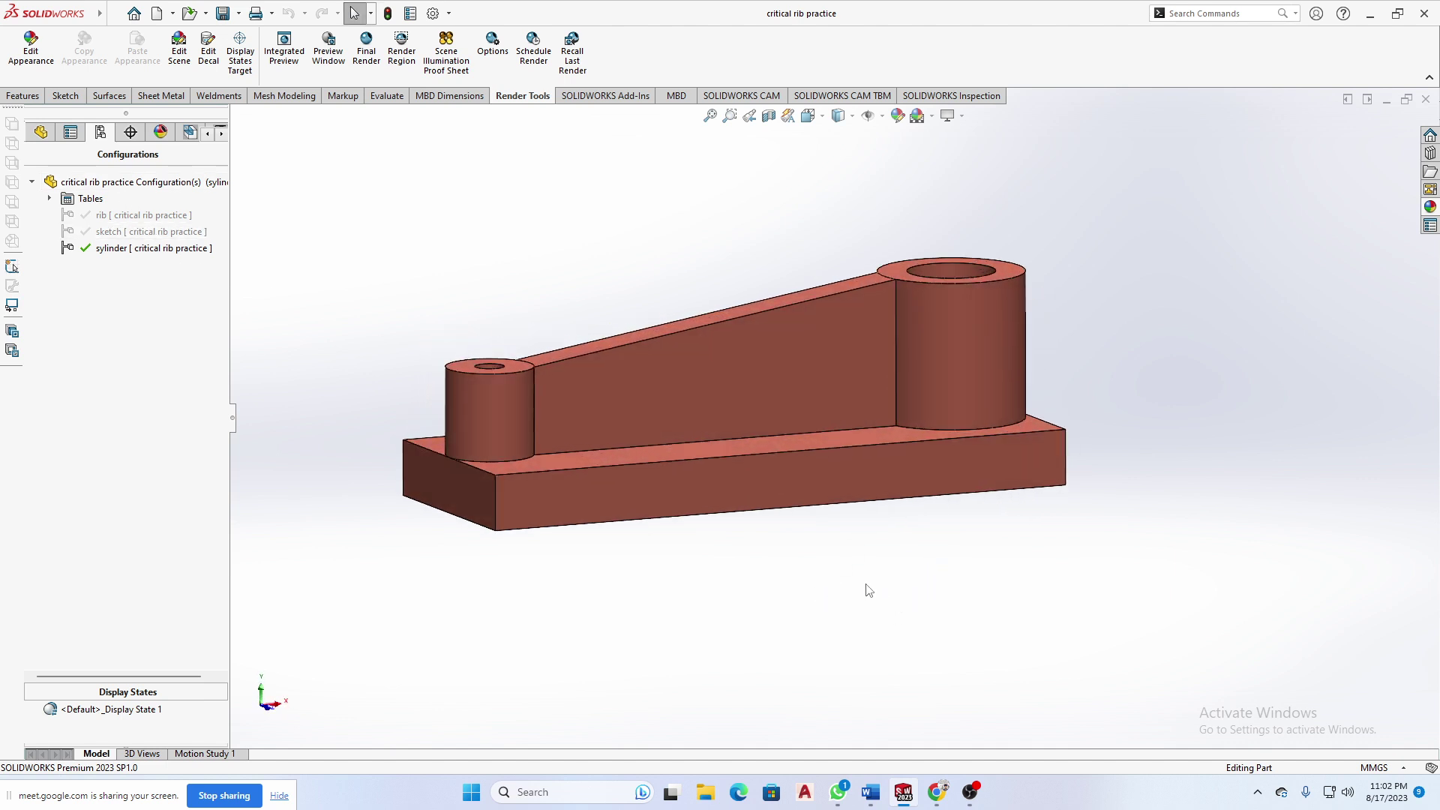
- Check the handwritten Day 11 and Day 12 topic notes in WhatsApp, and switch to Google Meet in Chrome to end the meeting
{"action": "left_click", "coordinate": [938, 793]}
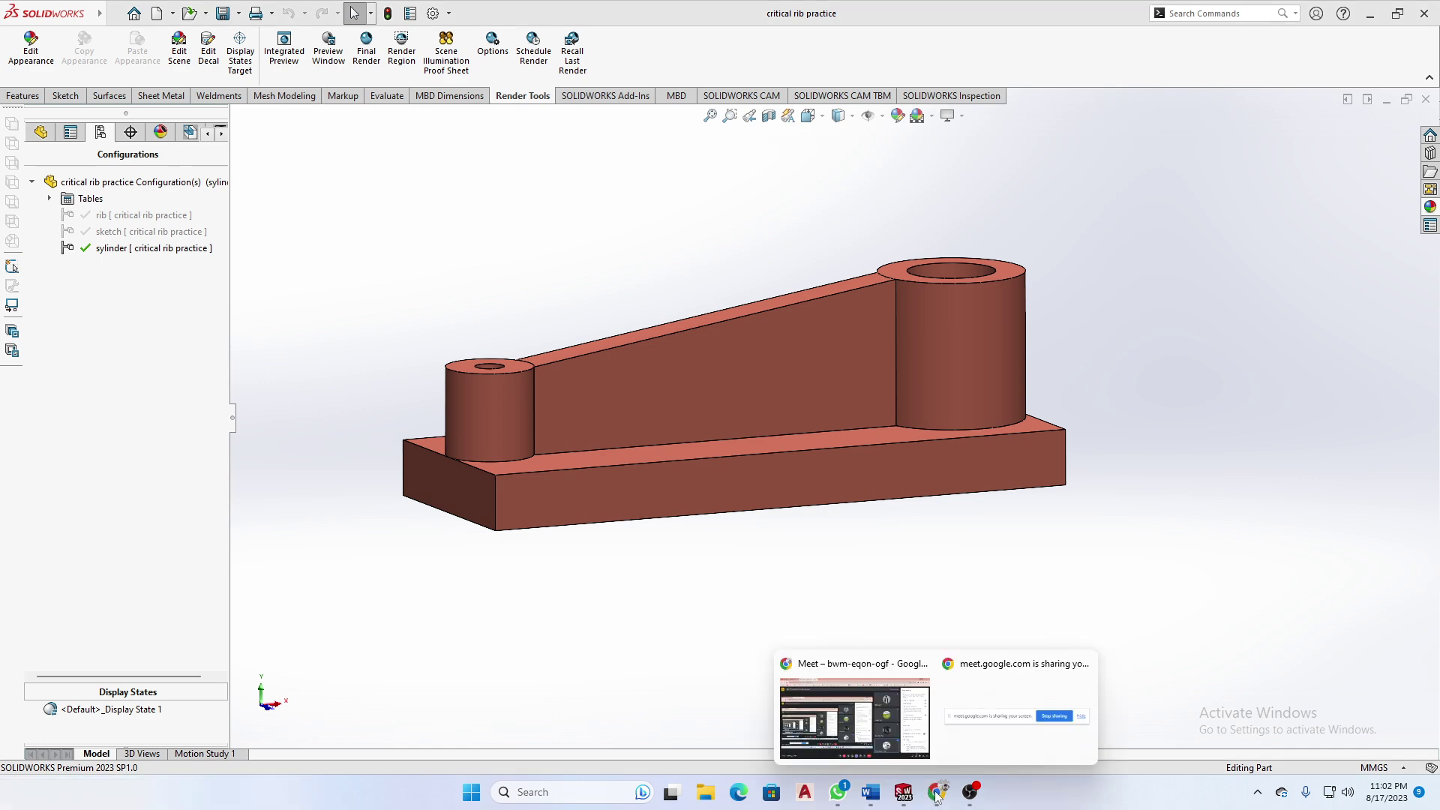
{"action": "left_click", "coordinate": [837, 793]}
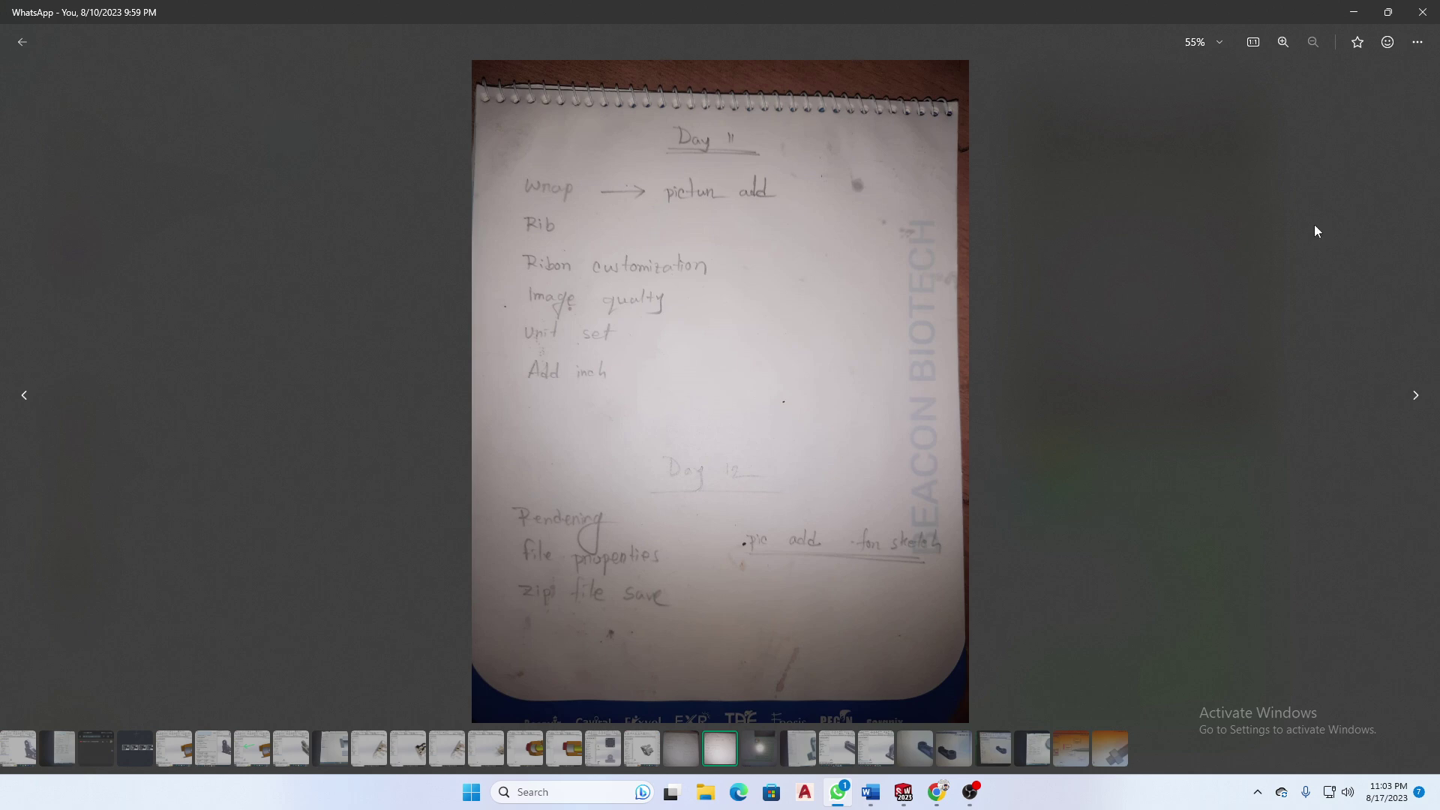
{"action": "left_click", "coordinate": [1354, 10]}
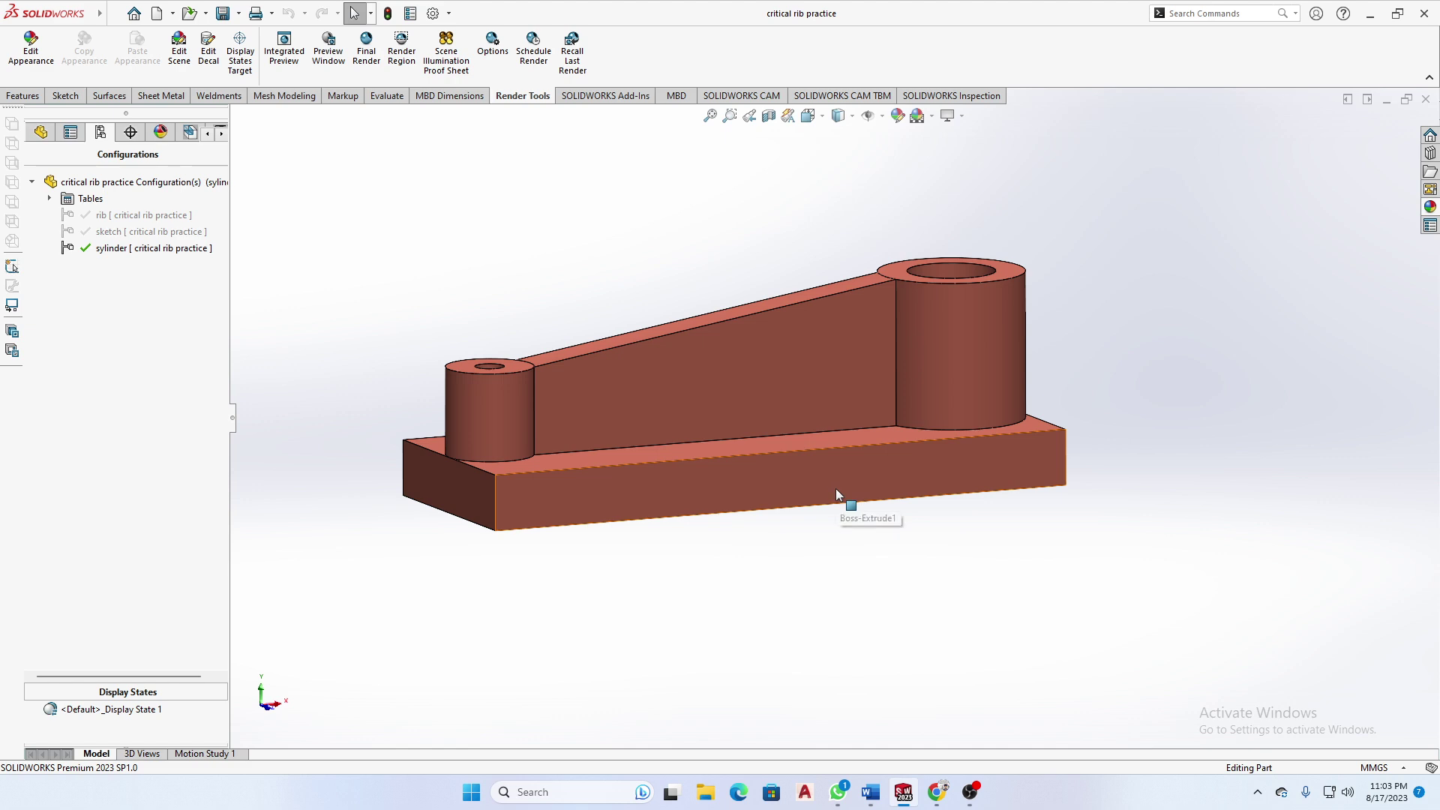
{"action": "mouse_move", "coordinate": [935, 789]}
{"action": "left_click", "coordinate": [952, 713]}
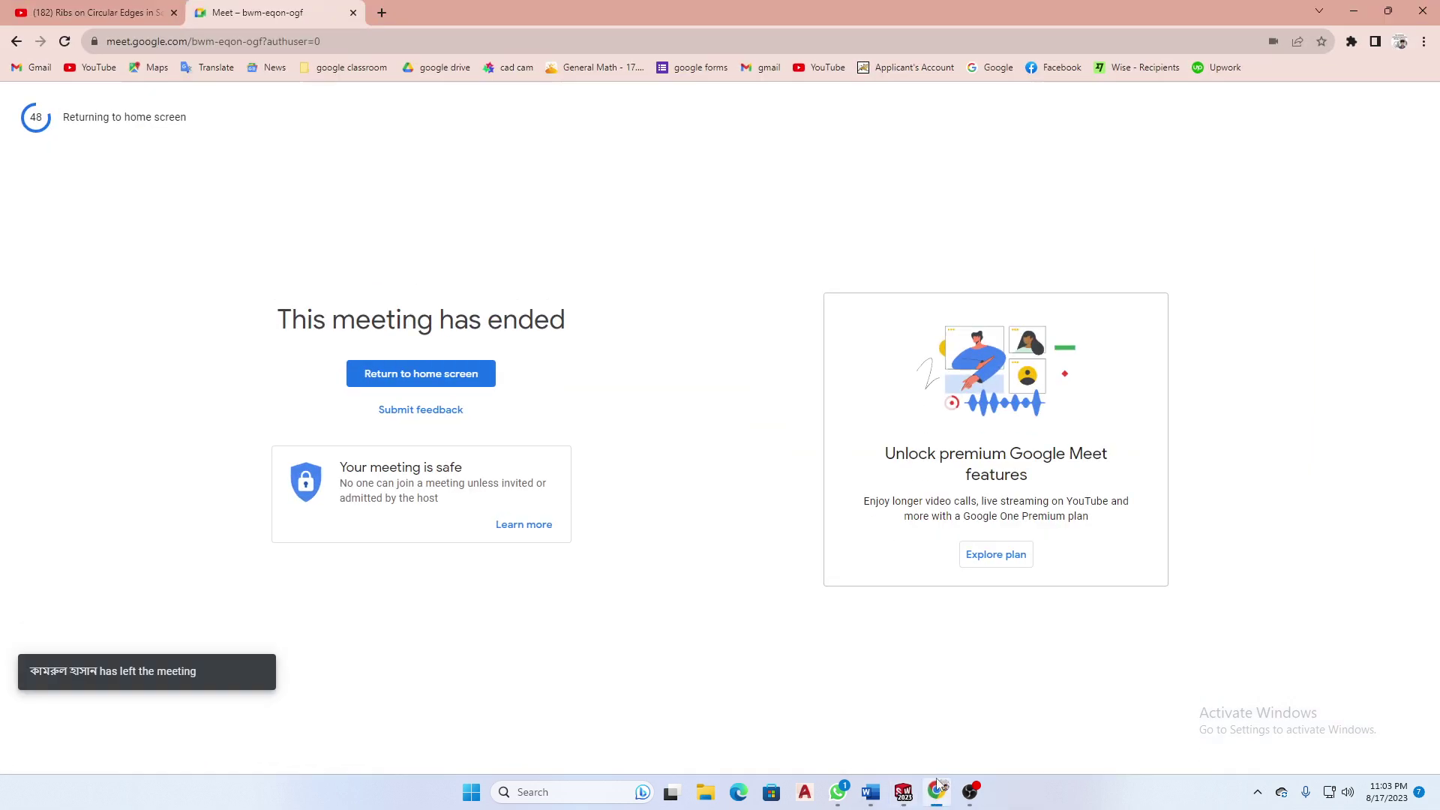